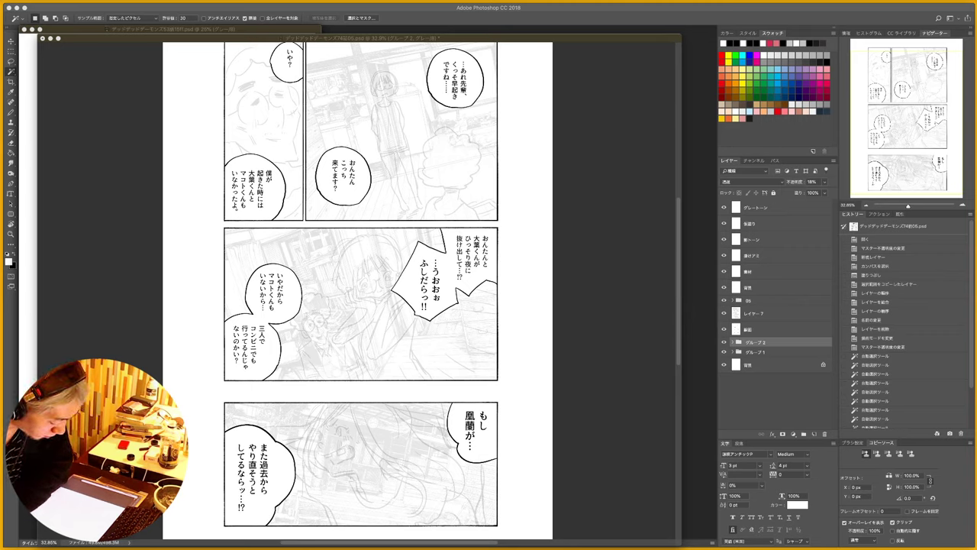
- Move the page window slightly aside and compare the page with グループ 1 hidden and shown
click(609, 37)
mouse_move(609, 38)
mouse_down()
mouse_move(629, 38)
mouse_move(611, 38)
mouse_up()
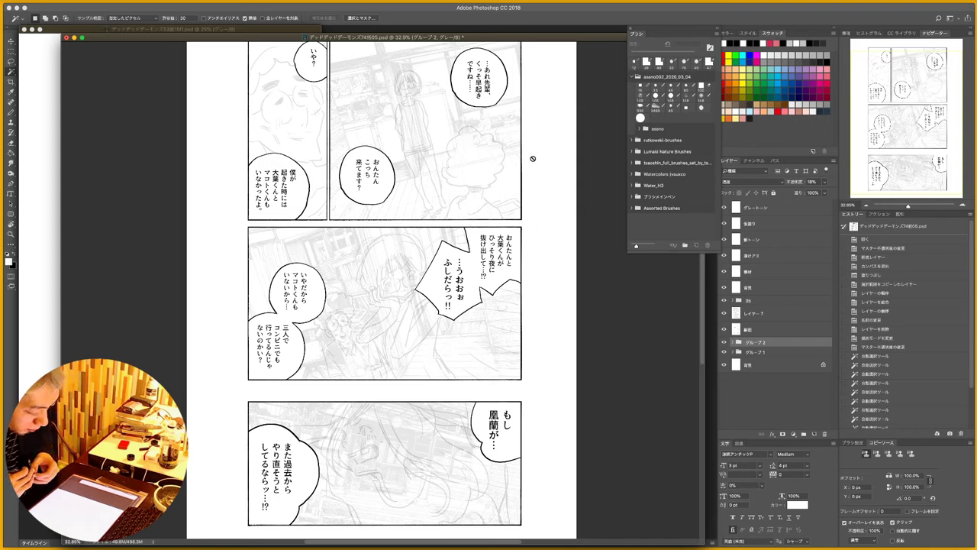
click(724, 352)
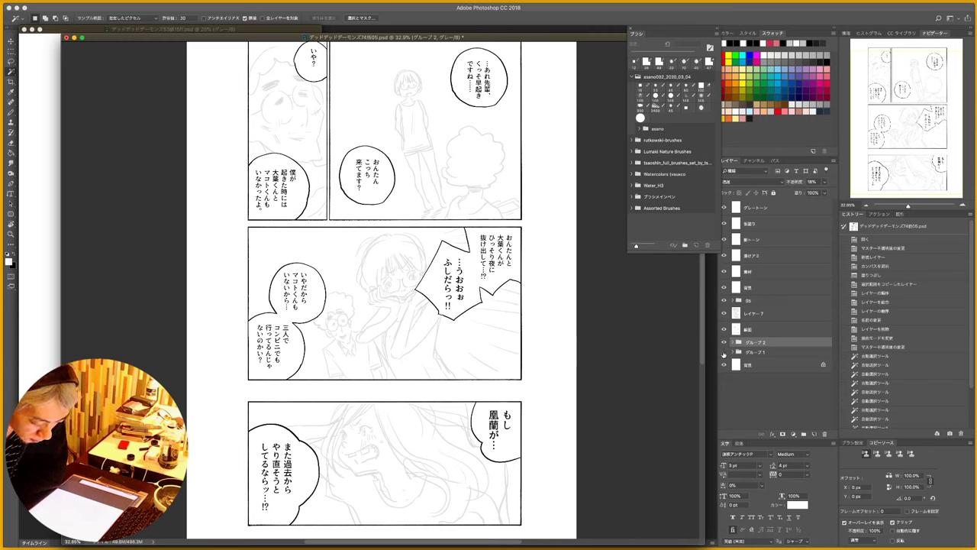
click(724, 353)
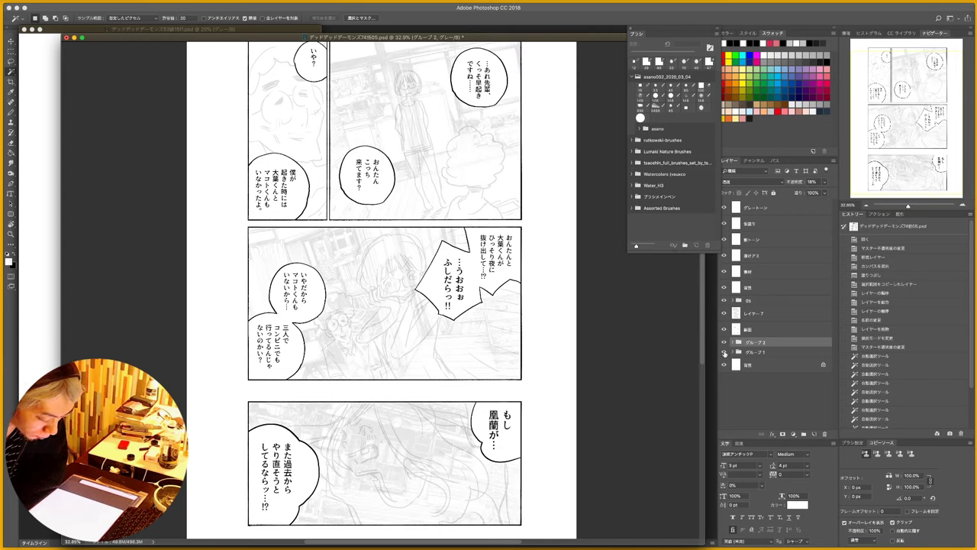
- Raise the opacity of the background group グループ 1 and the character sketch group グループ 2 to 100%
click(779, 353)
click(824, 182)
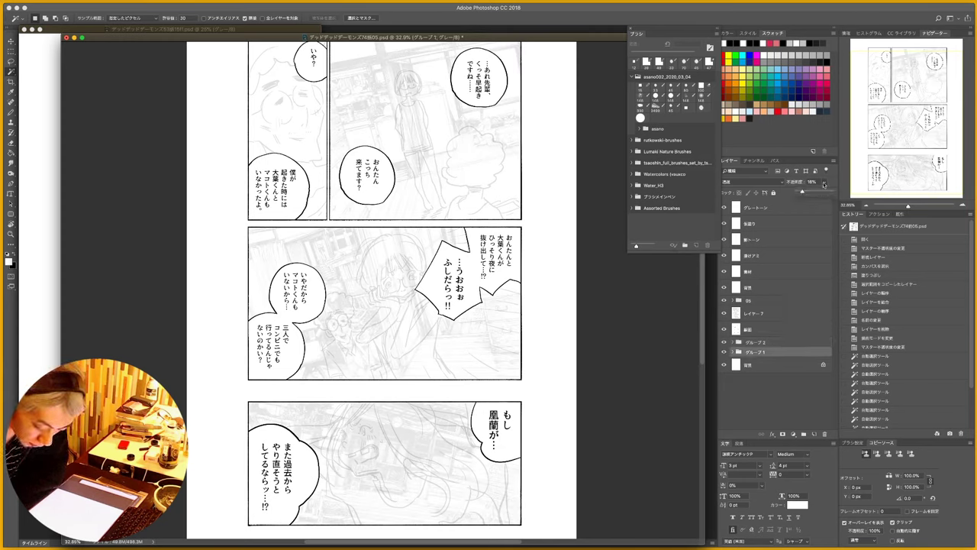
drag(801, 192, 835, 193)
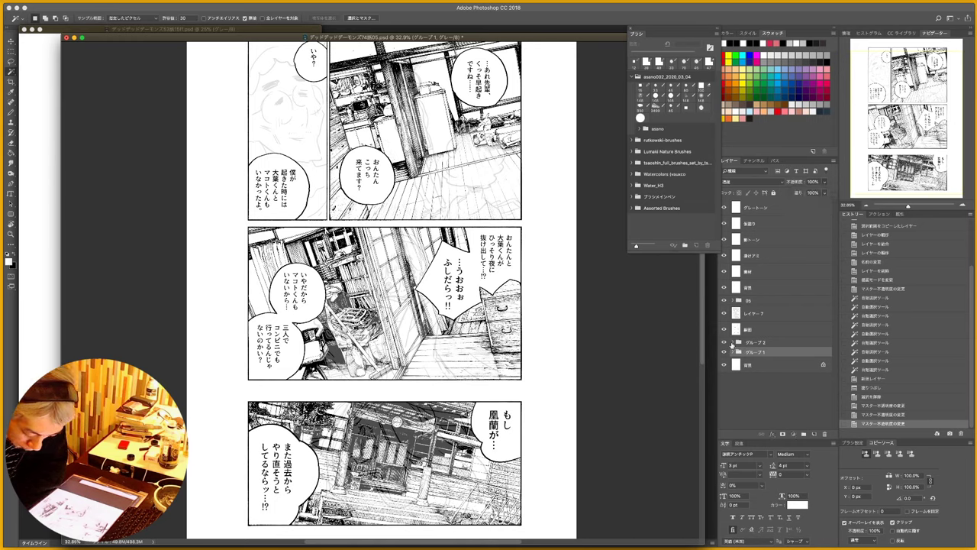
click(733, 342)
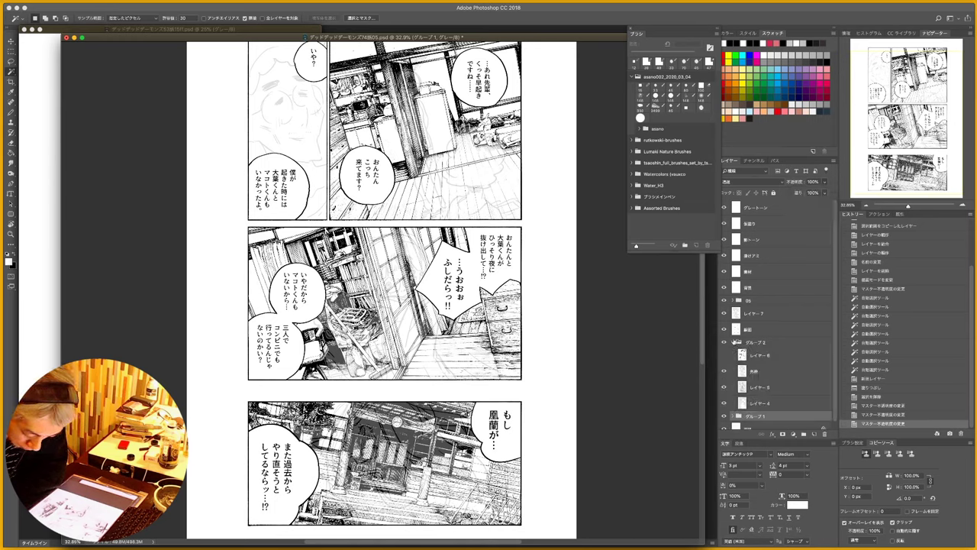
click(779, 342)
click(825, 183)
drag(811, 193, 832, 198)
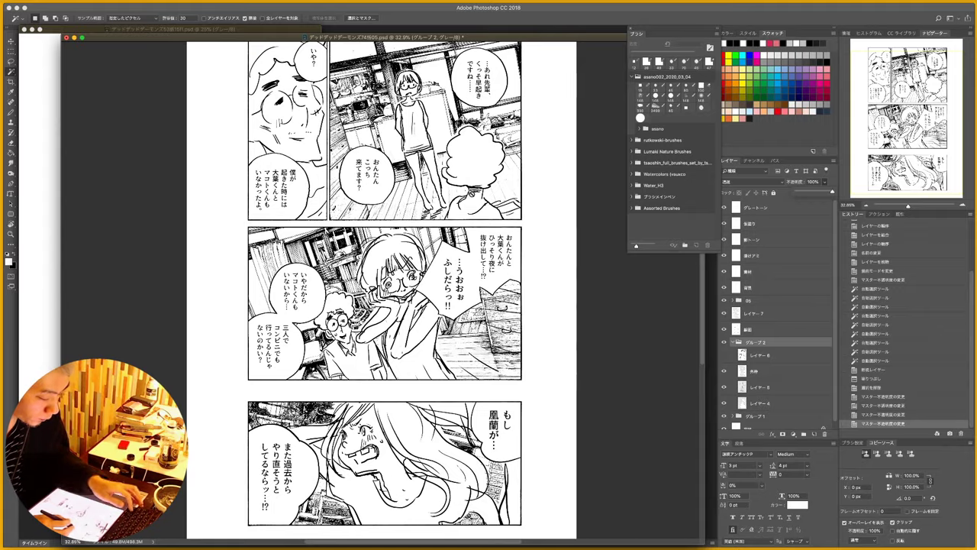
- Examine the character sketches and the room background in the upper panels at close range
key(z)
mouse_move(479, 188)
mouse_down()
mouse_move(539, 186)
mouse_move(518, 186)
mouse_up()
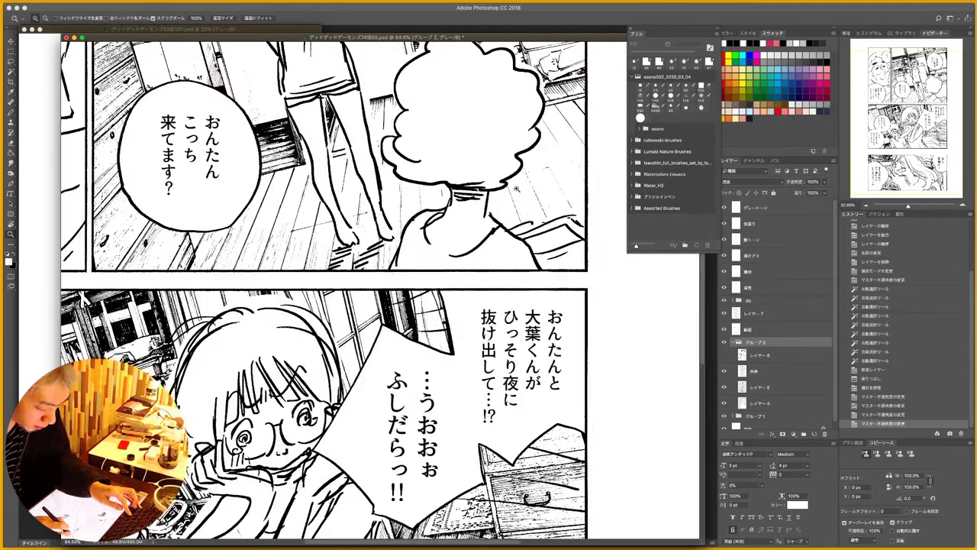
key(w)
drag(449, 171, 538, 367)
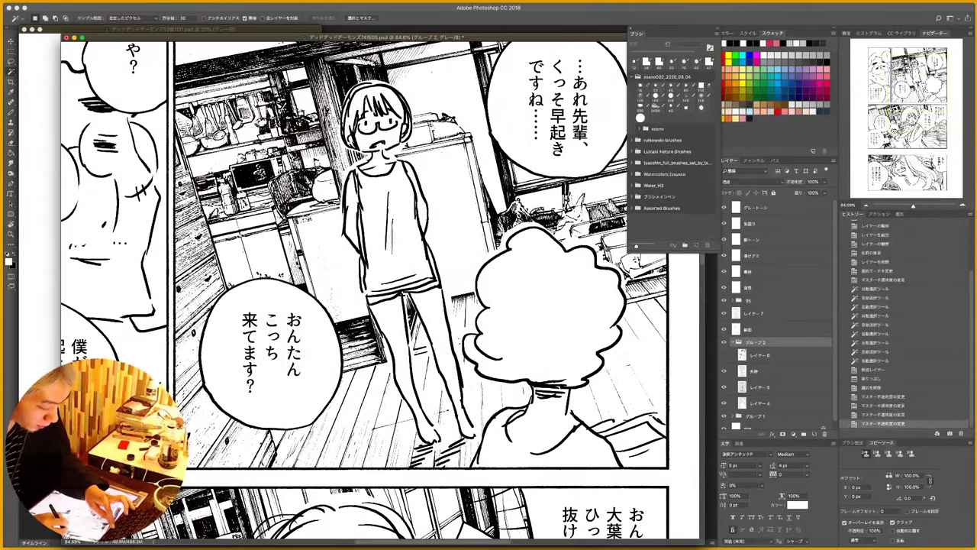
key(z)
drag(517, 227, 485, 226)
key(w)
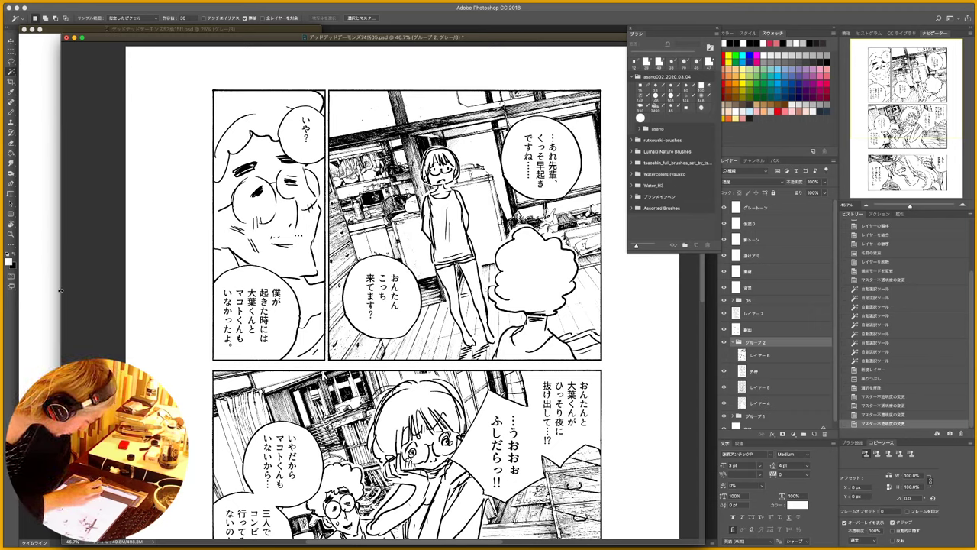
- Narrow and reposition the page window so the finished reference page shows beside it, and check グループ 2 by hiding and showing it
drag(61, 290, 217, 305)
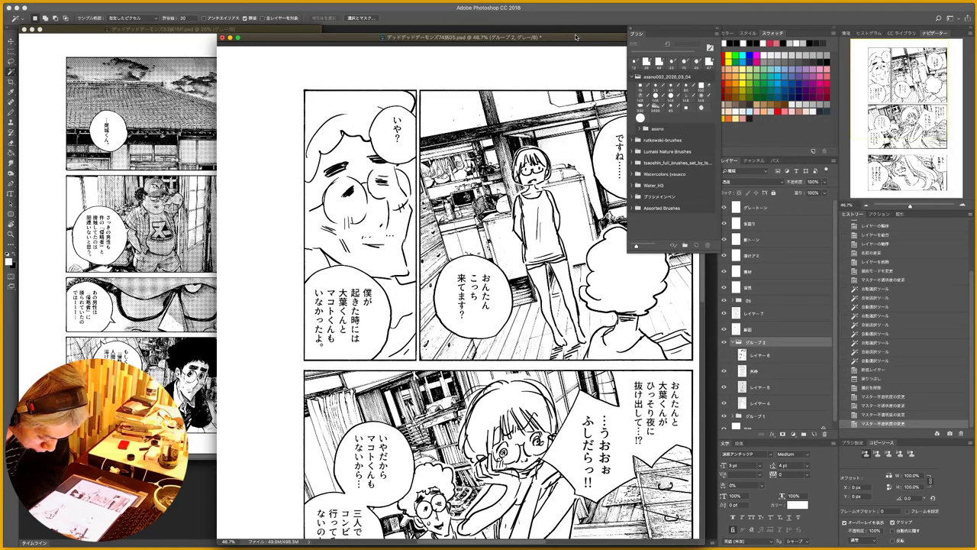
drag(575, 37, 548, 36)
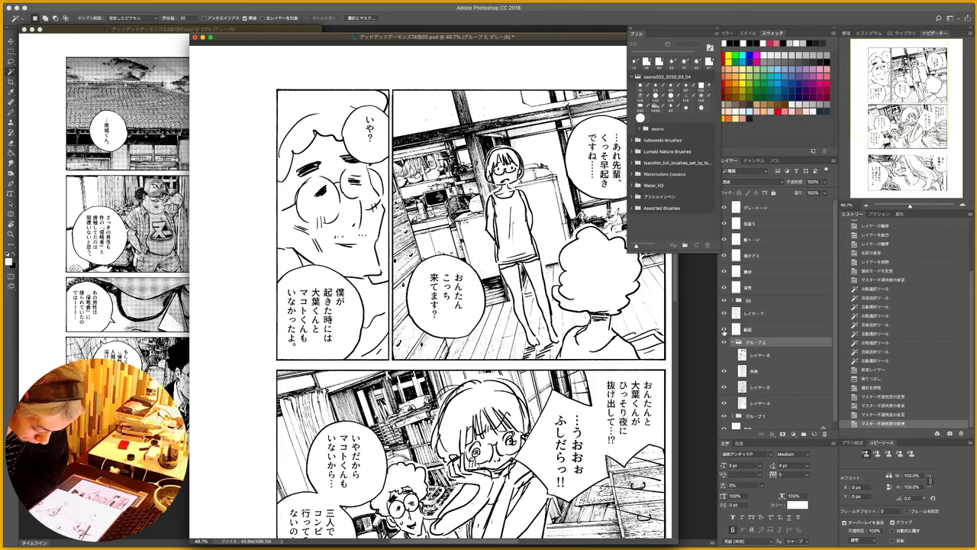
click(725, 343)
click(725, 342)
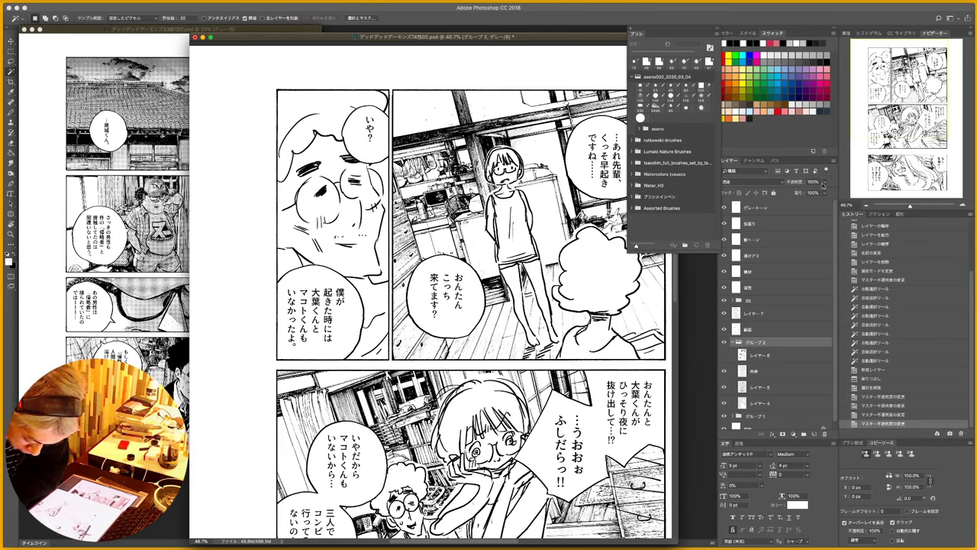
- Fade the background group グループ 1 to a faint guide and set the character sketch group グループ 2 to 18% opacity
drag(823, 185, 799, 195)
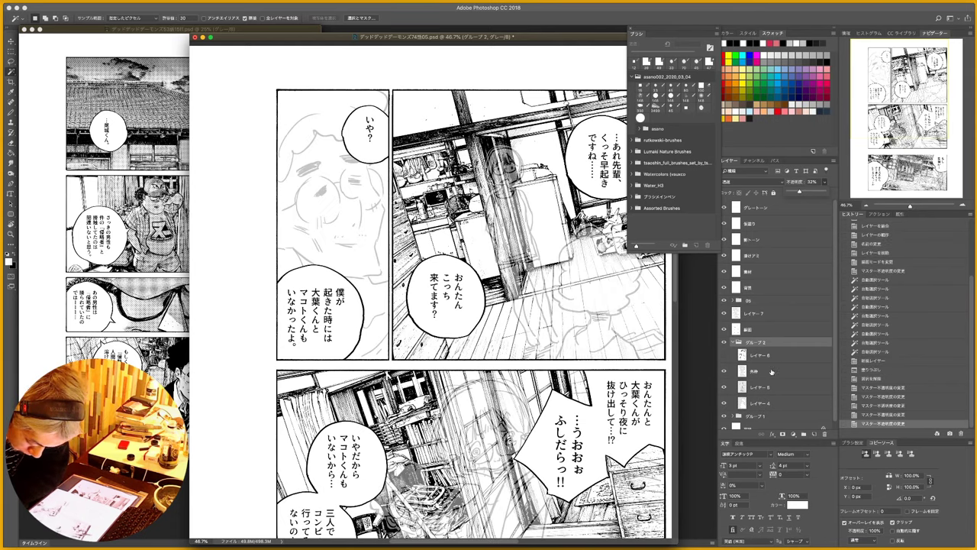
scroll(837, 376, down, 1)
click(831, 410)
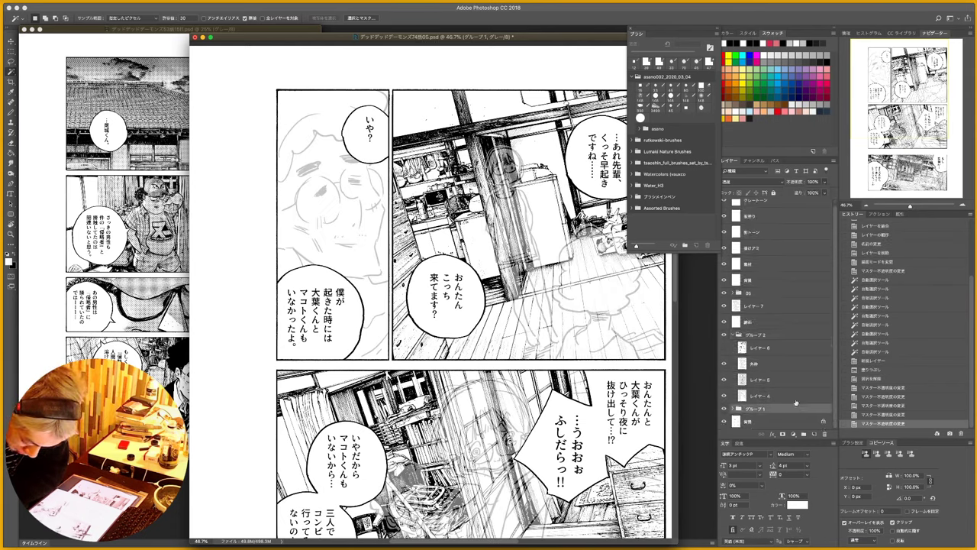
click(824, 184)
mouse_move(825, 184)
mouse_down()
mouse_move(793, 195)
mouse_move(807, 192)
mouse_up()
click(803, 334)
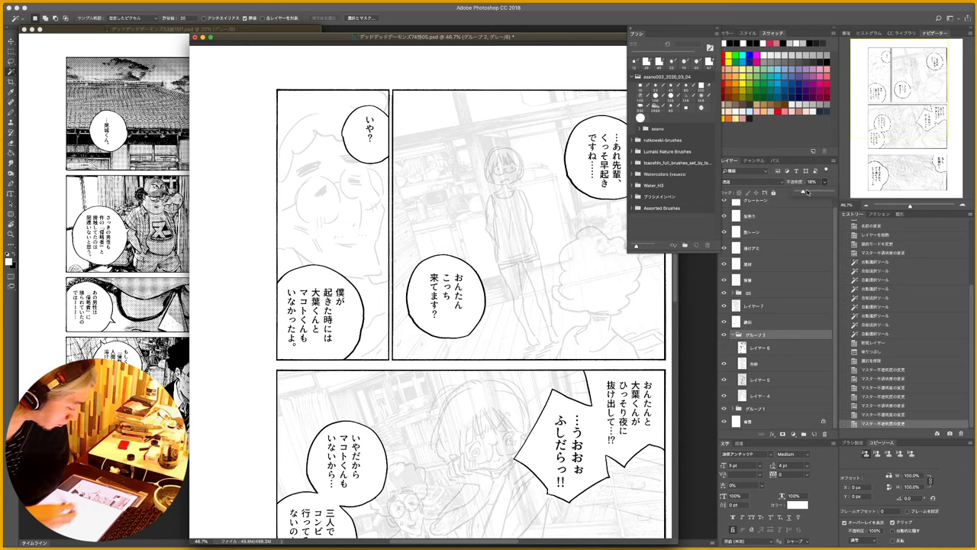
- Move the reference page with the tiled-roof panel out of the stack and shrink the two reference page windows
click(132, 31)
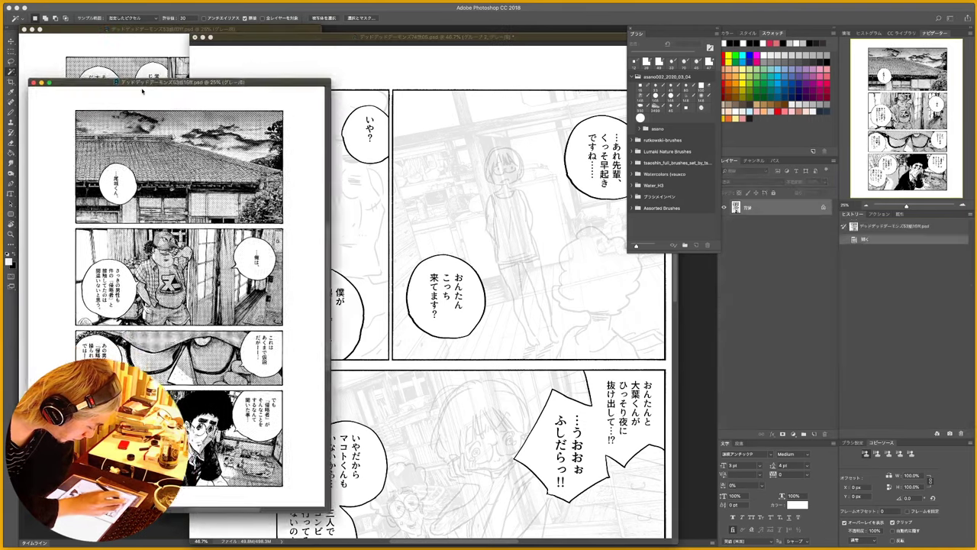
scroll(168, 267, down, 10)
click(125, 29)
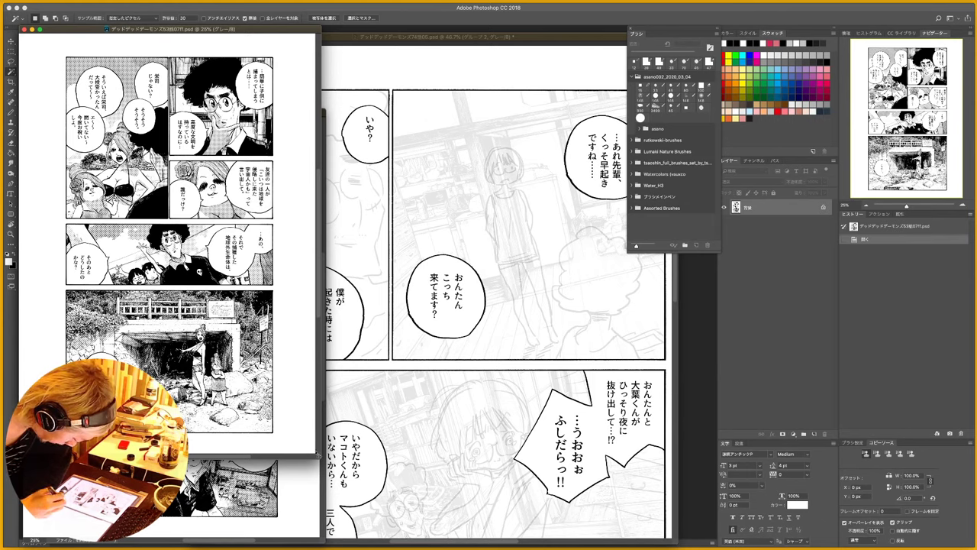
drag(319, 457, 267, 430)
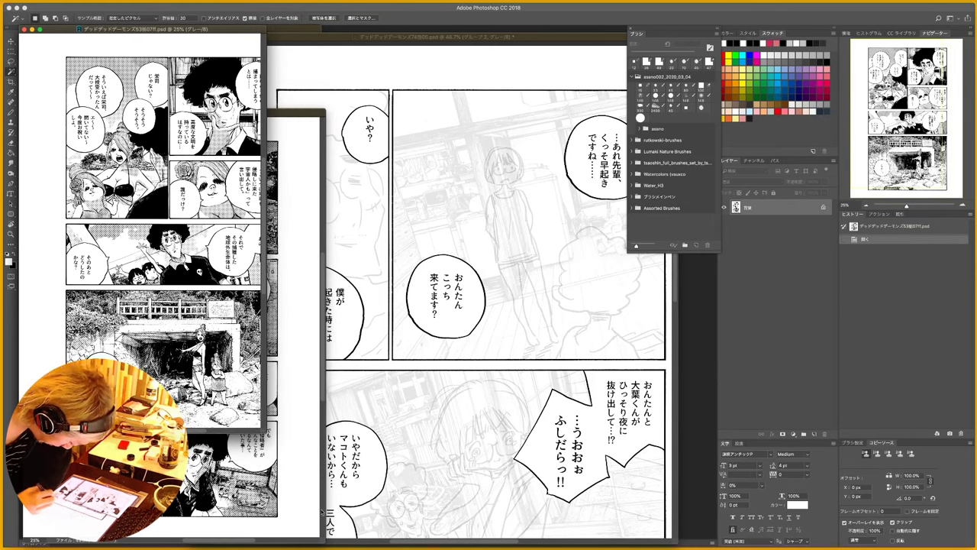
click(324, 513)
drag(324, 542, 237, 475)
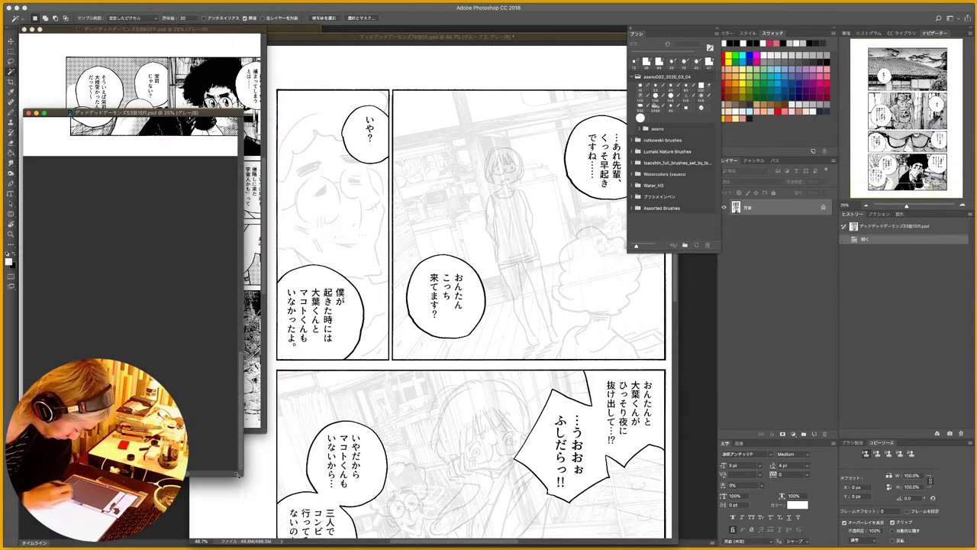
- Bring the reference page with the tunnel scene forward, place it beside the working page, and return to the working page
click(221, 42)
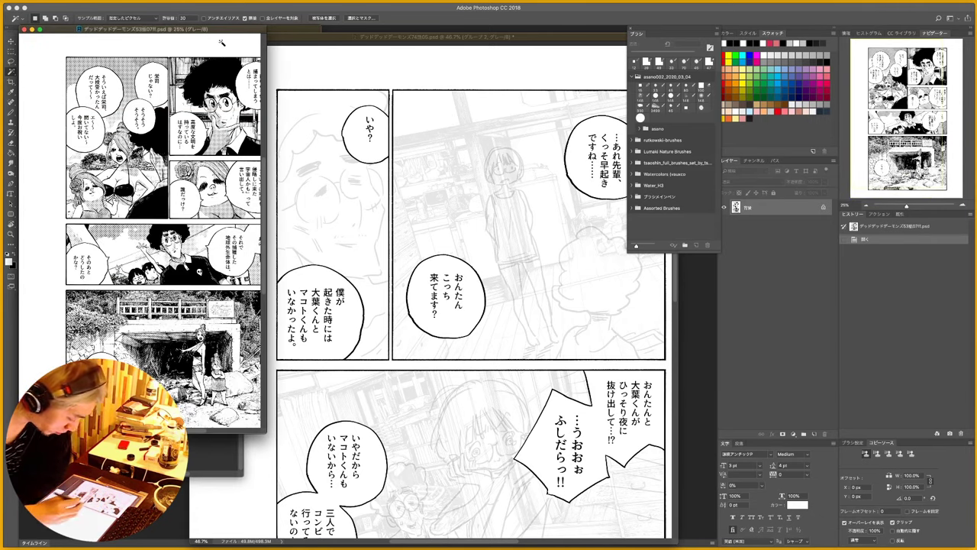
drag(228, 32, 226, 68)
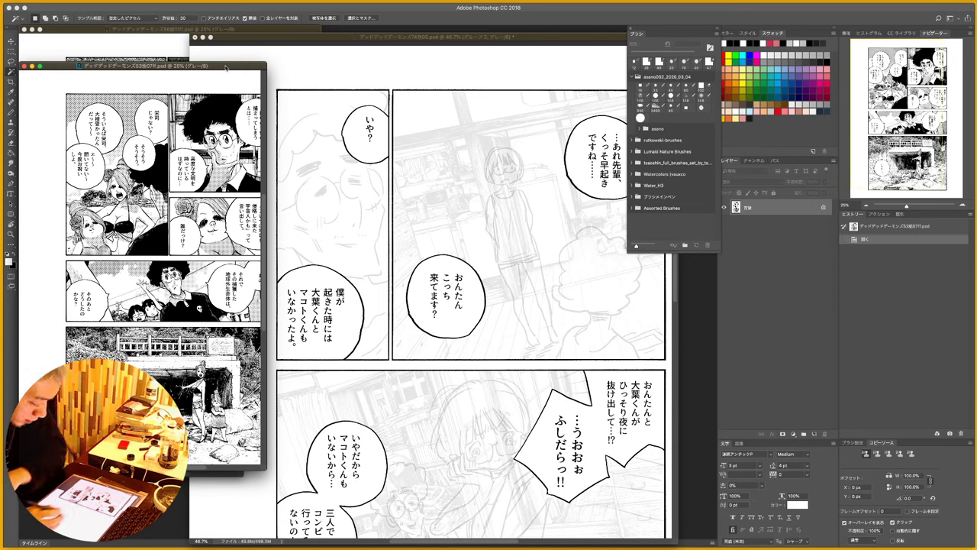
click(555, 39)
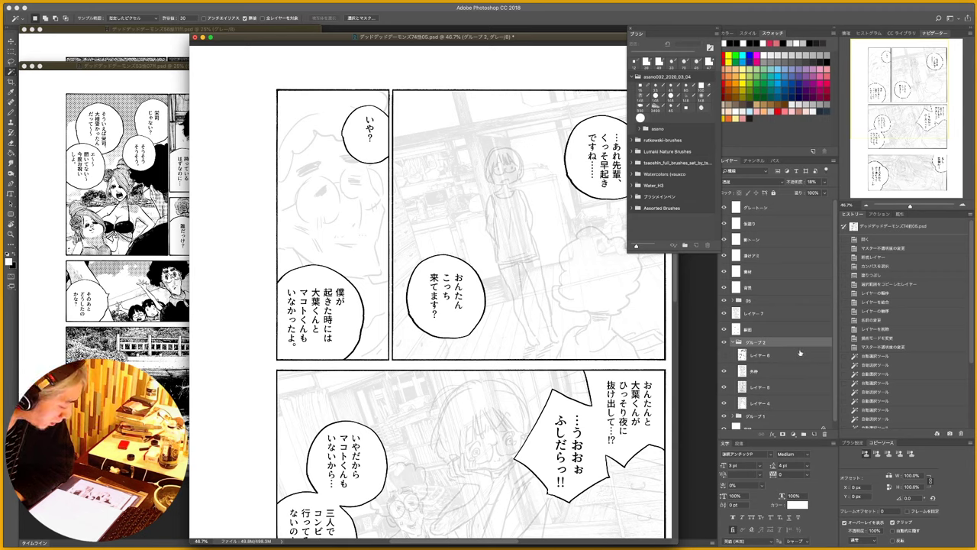
drag(172, 66, 99, 131)
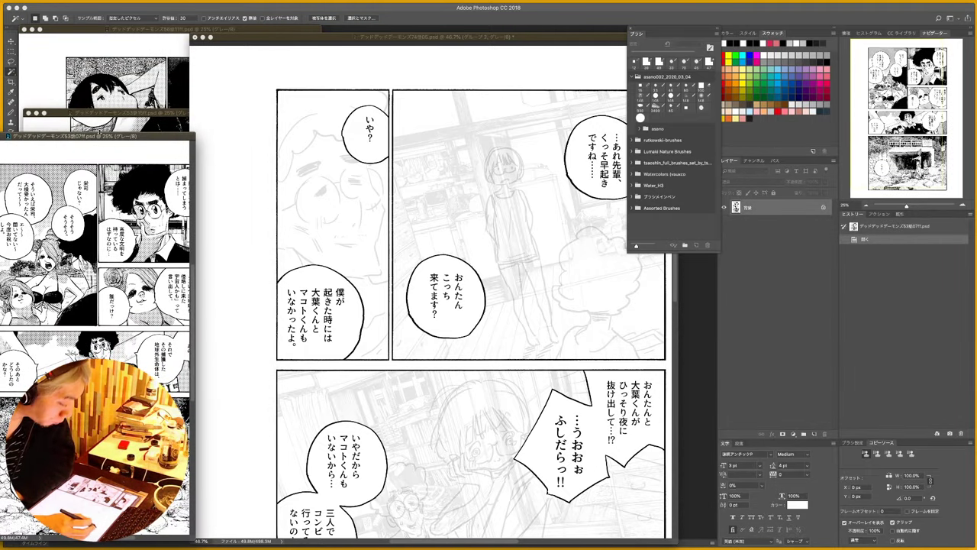
click(444, 42)
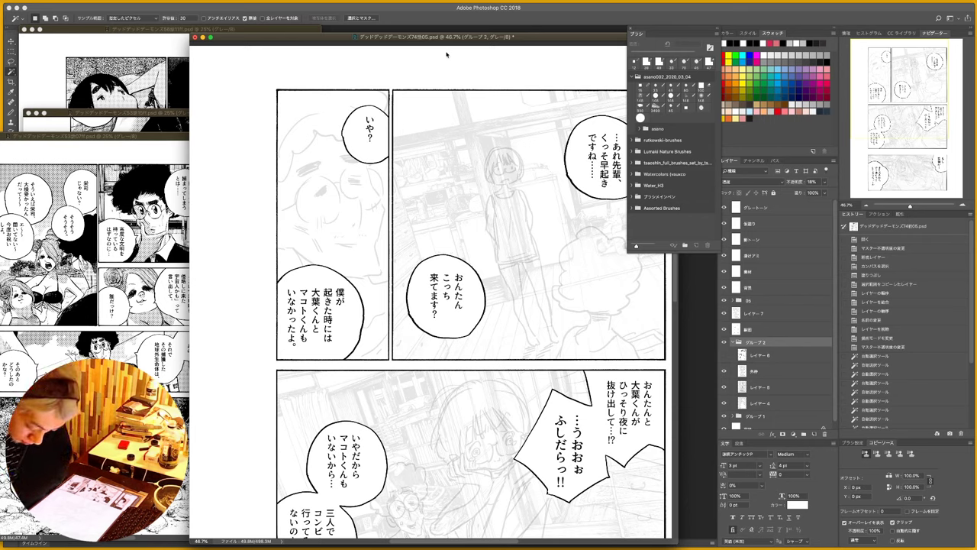
- Check what レイヤー 7 and the layer directly above グループ 2 contain by hiding and showing each
click(724, 331)
click(725, 331)
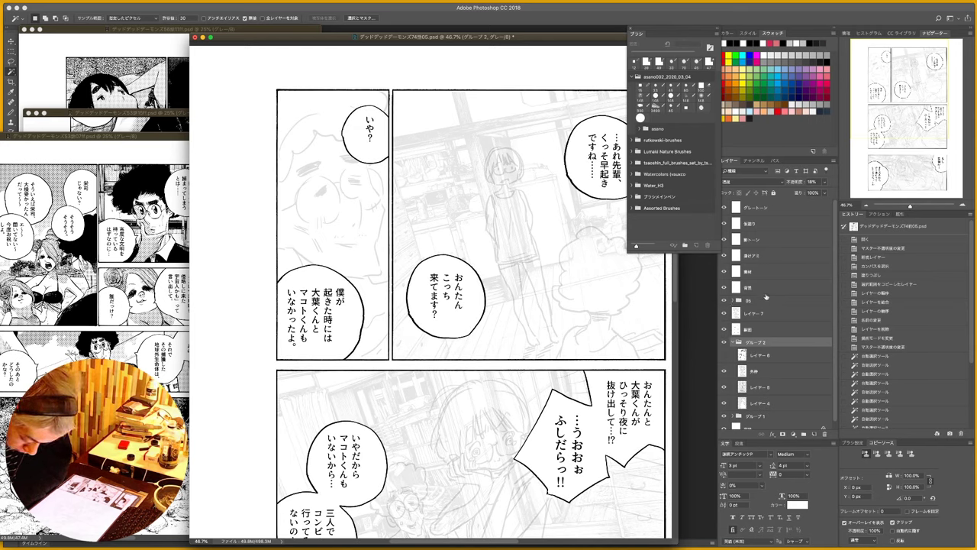
click(724, 314)
click(724, 314)
- Add a new layer above the line layer that sits over グループ 2 and set its blend mode to Multiply
click(756, 331)
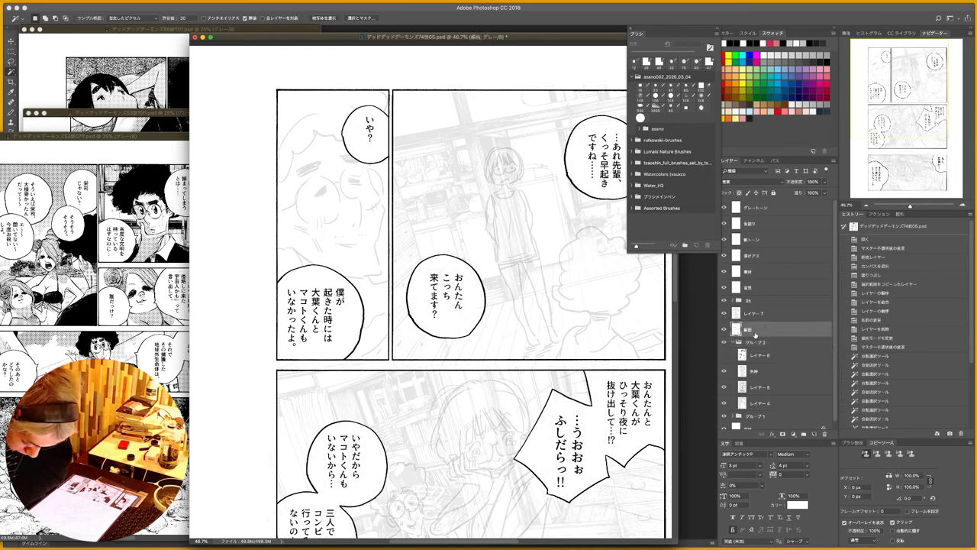
click(724, 330)
click(725, 330)
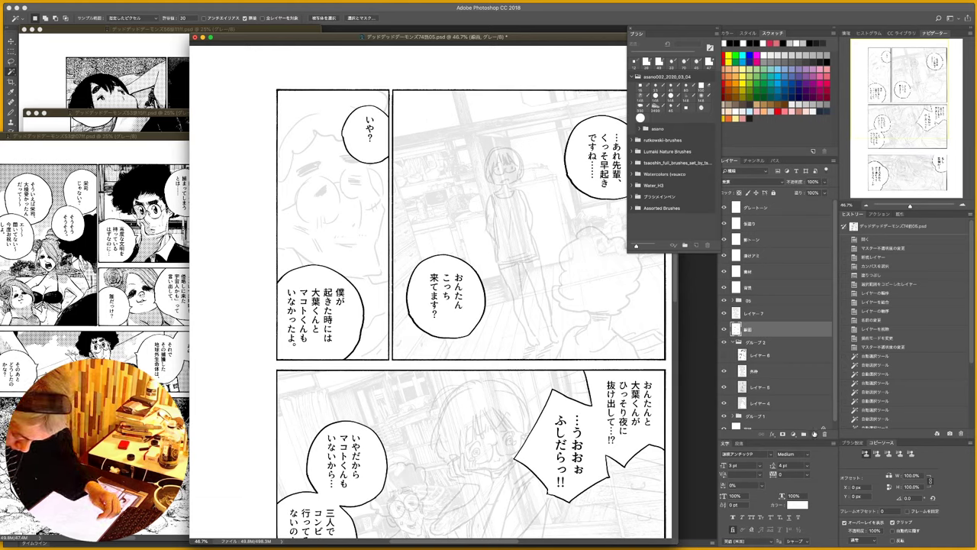
click(815, 435)
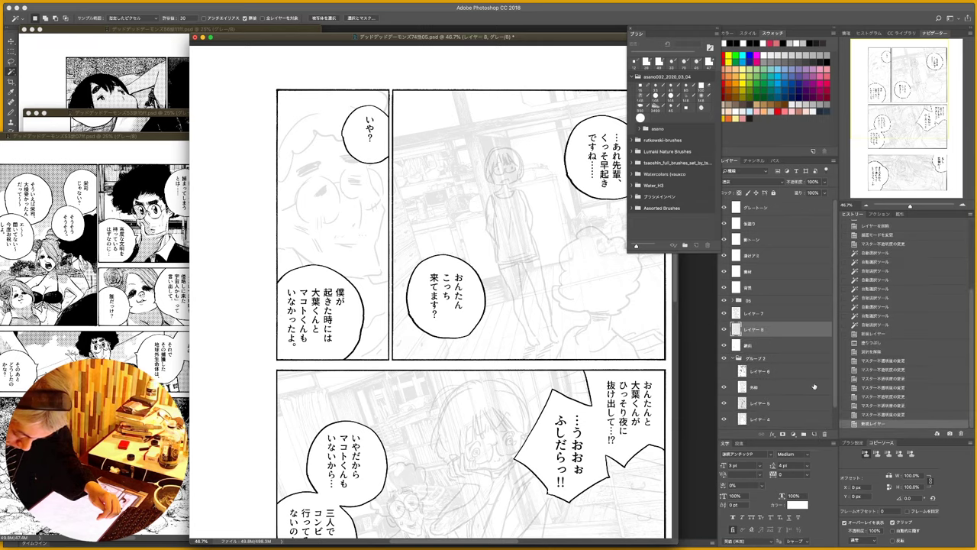
click(751, 183)
click(749, 204)
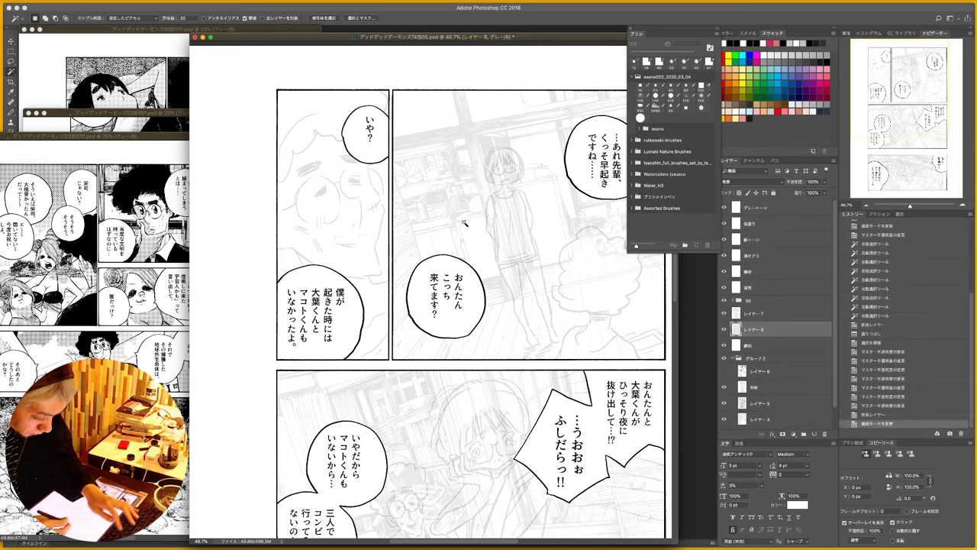
- Choose the 45 px brush preset from the asano002_2020_03_04 set for inking the face in the first panel
key(b)
drag(354, 197, 449, 193)
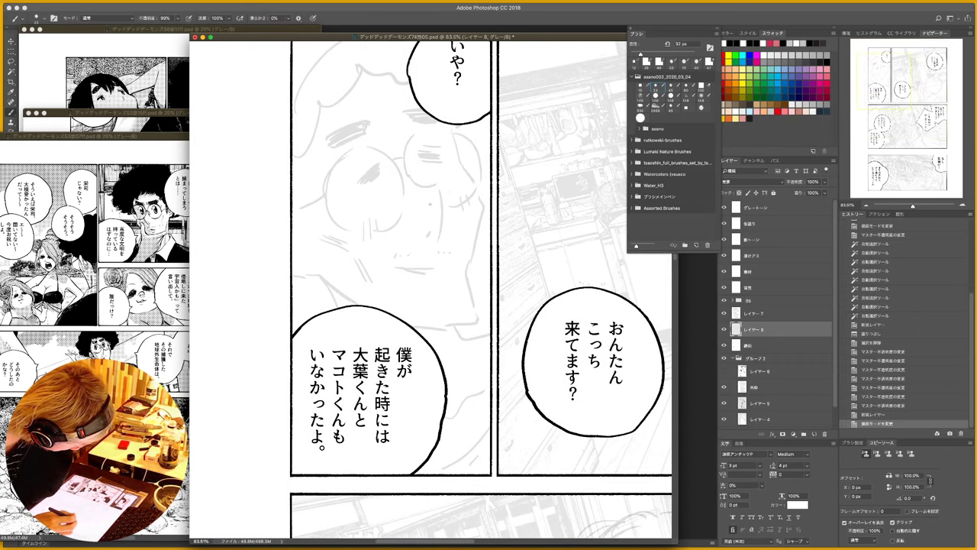
right_click(441, 209)
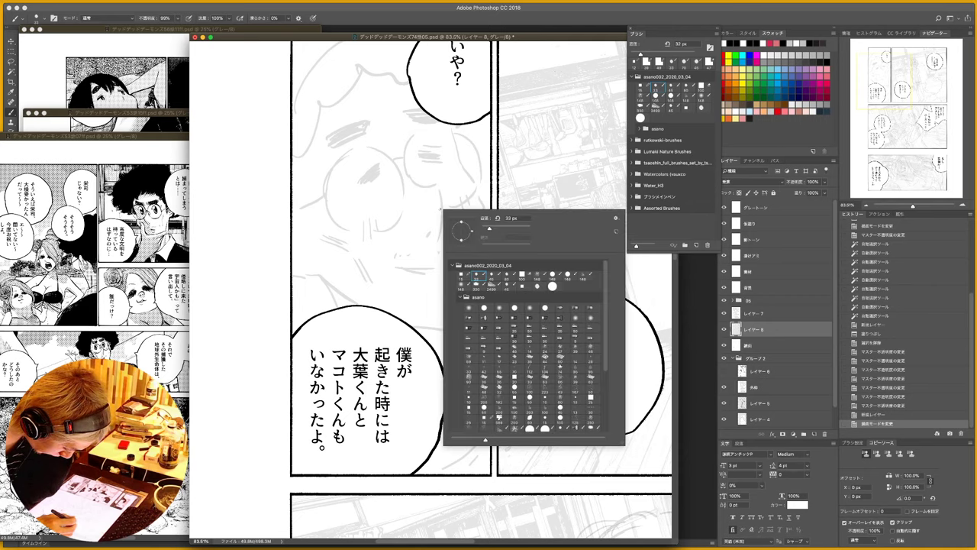
click(495, 274)
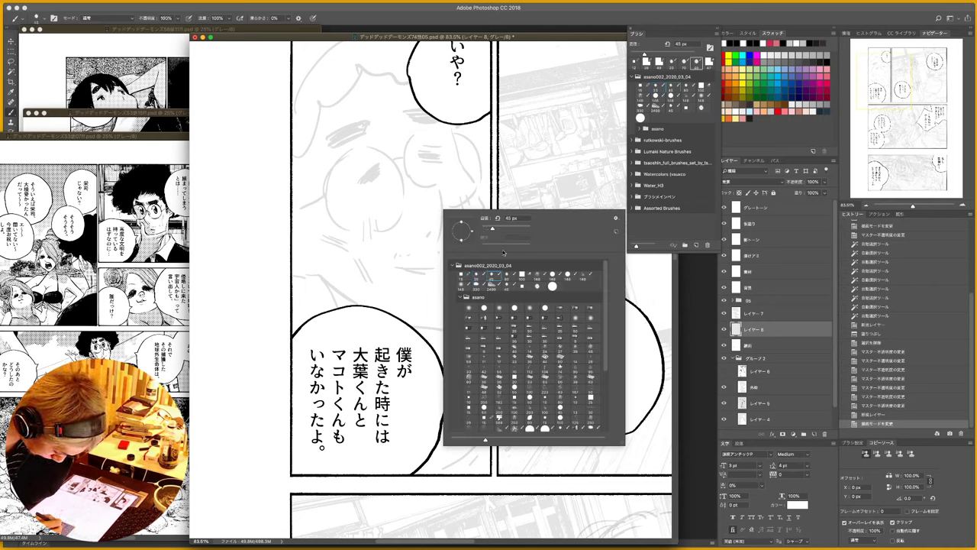
click(262, 236)
- Make a test dab in the margin beside the first panel and fill the whole new layer with white
click(262, 236)
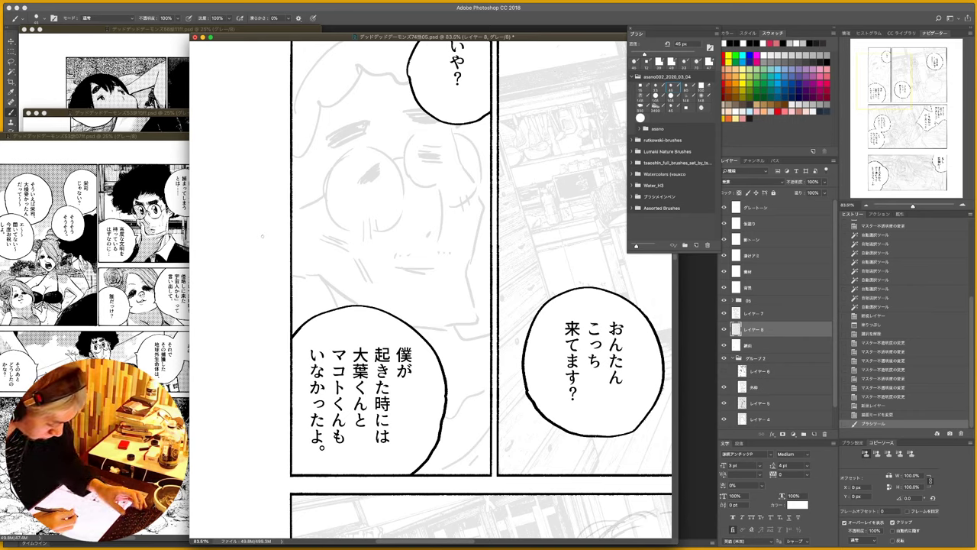
key(super+a)
key(super+BackSpace)
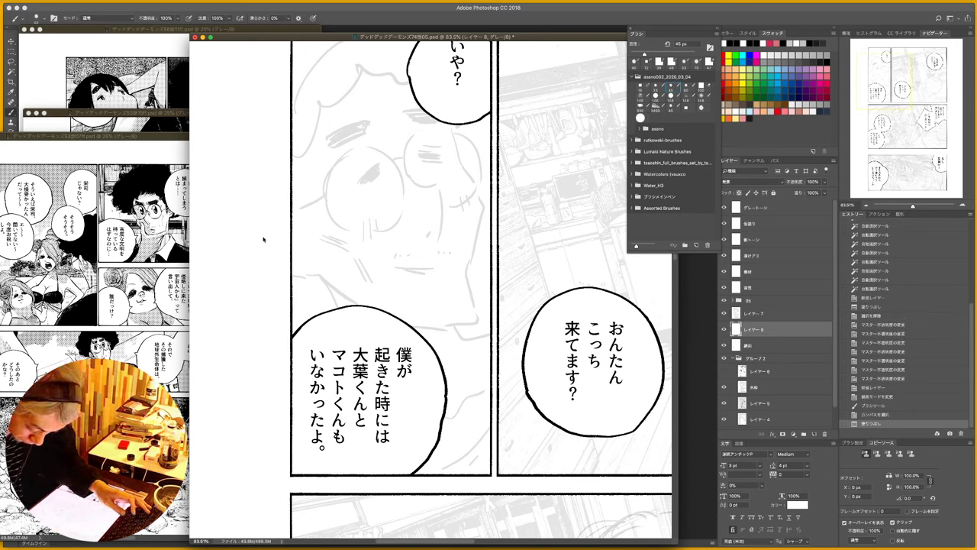
- Draw a black test scribble over the middle of the face with the 12 px Pencil tool
click(747, 181)
click(747, 180)
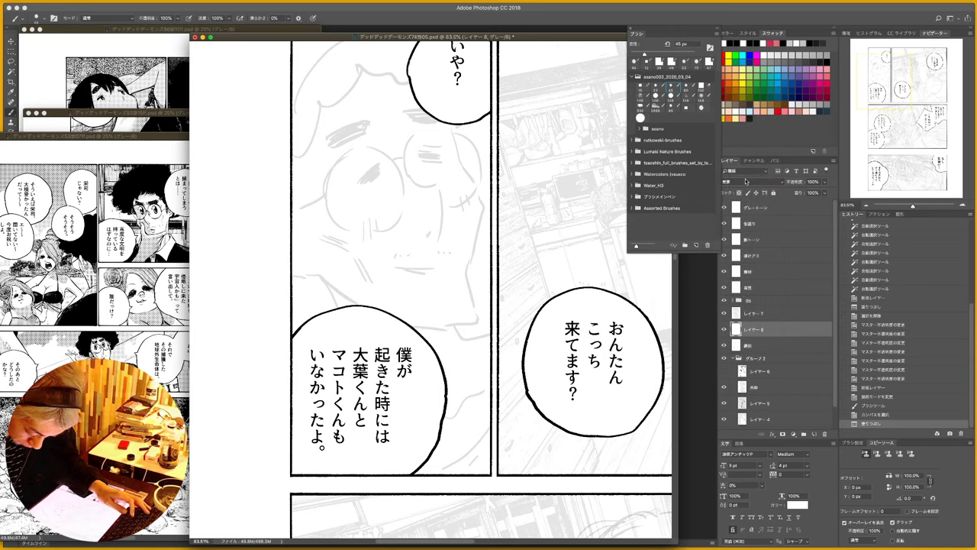
key(z)
drag(402, 200, 443, 201)
key(b)
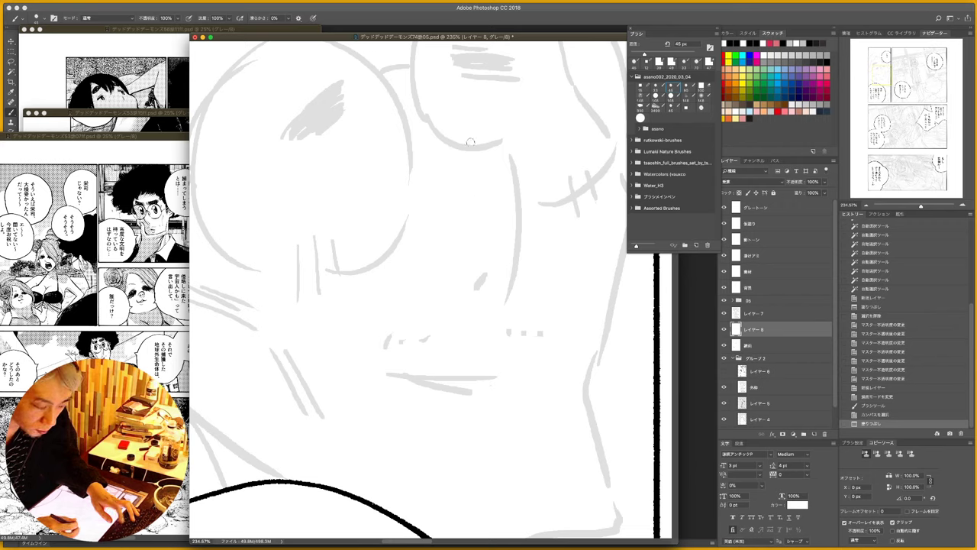
key(shift+b)
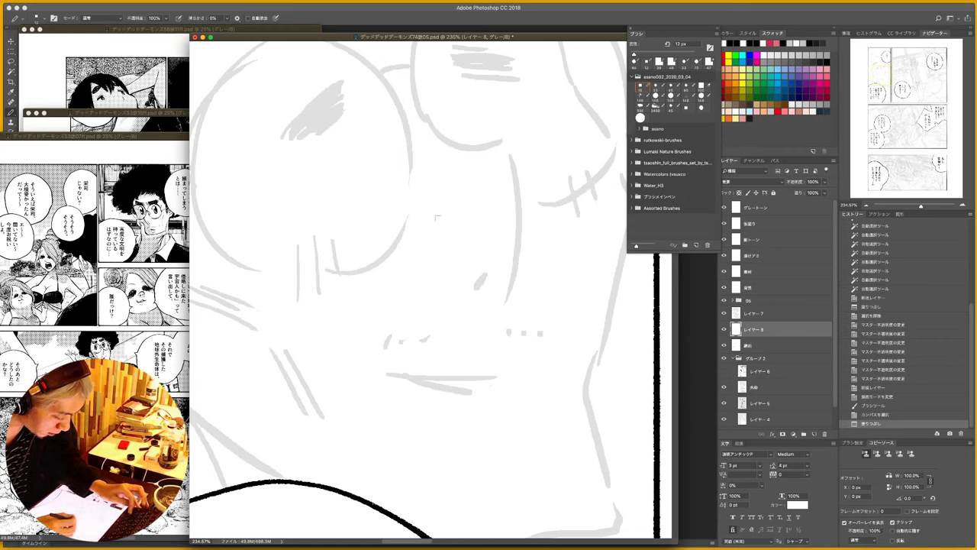
drag(480, 180, 429, 268)
key(x)
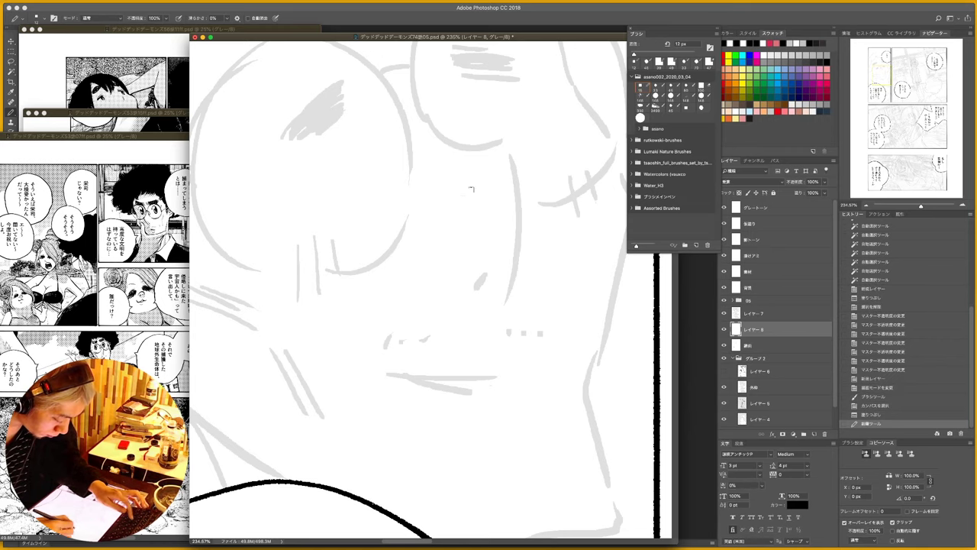
mouse_move(472, 187)
mouse_down()
mouse_move(460, 277)
mouse_move(486, 278)
mouse_move(461, 275)
mouse_up()
- Enclose the pencil scribble in a rectangular selection, clear it to white and deselect
key(super+space)
key(m)
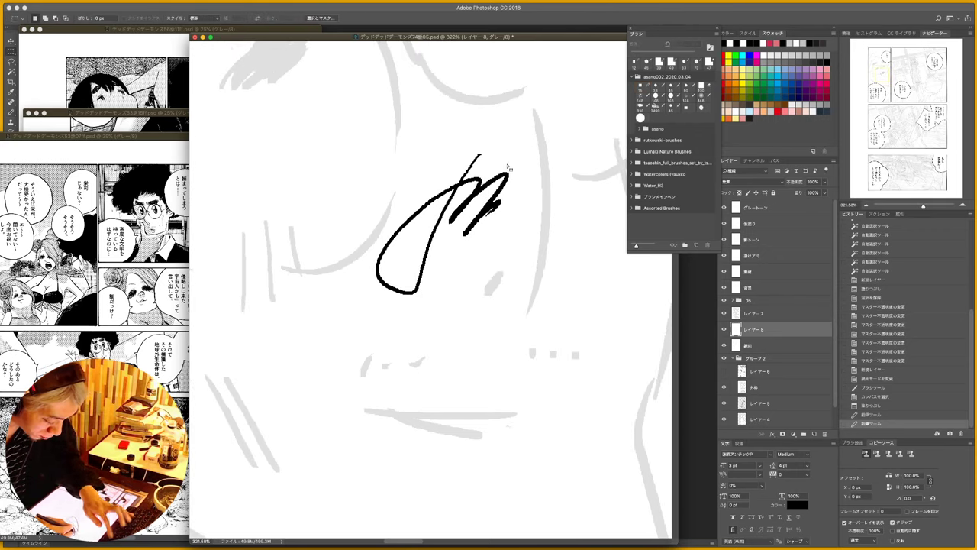
click(506, 159)
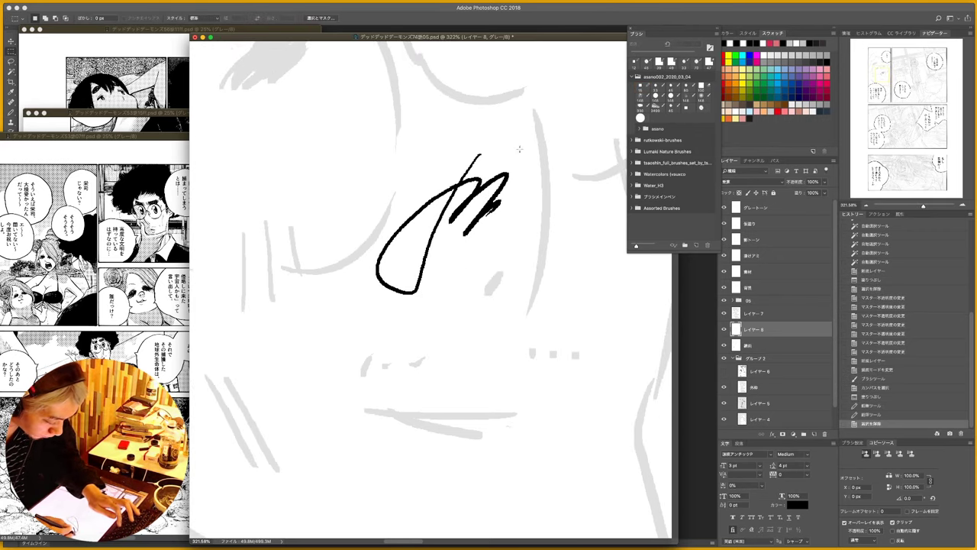
mouse_move(535, 136)
mouse_down()
mouse_move(415, 225)
mouse_move(352, 298)
mouse_up()
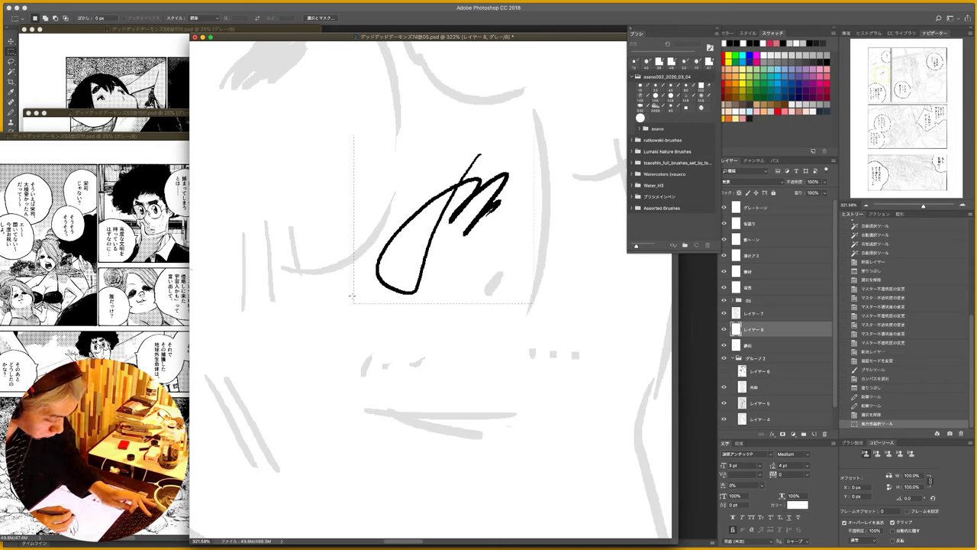
key(Delete)
key(ctrl+d)
- Draw a looping black test scribble over the face with the 45 px brush and examine its edges up close
key(b)
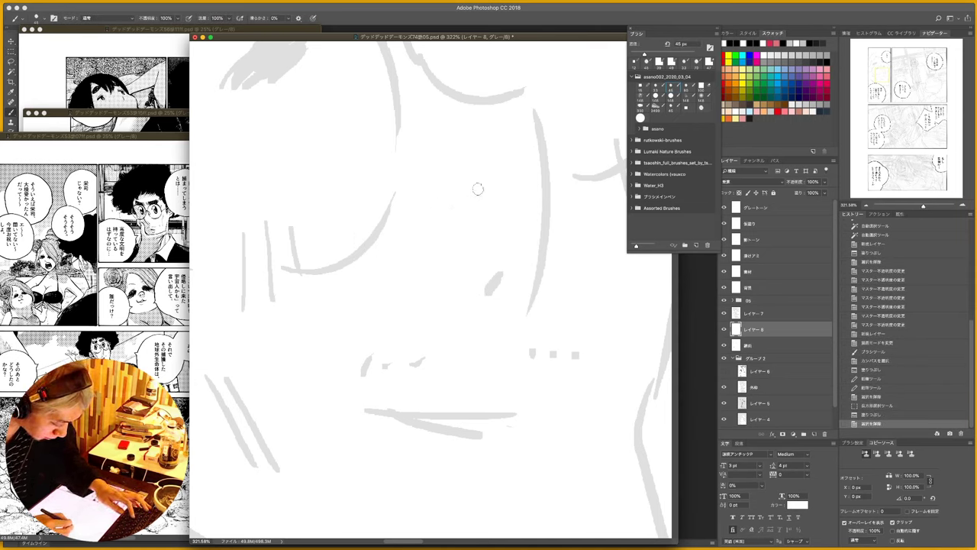
drag(448, 241, 426, 270)
key(x)
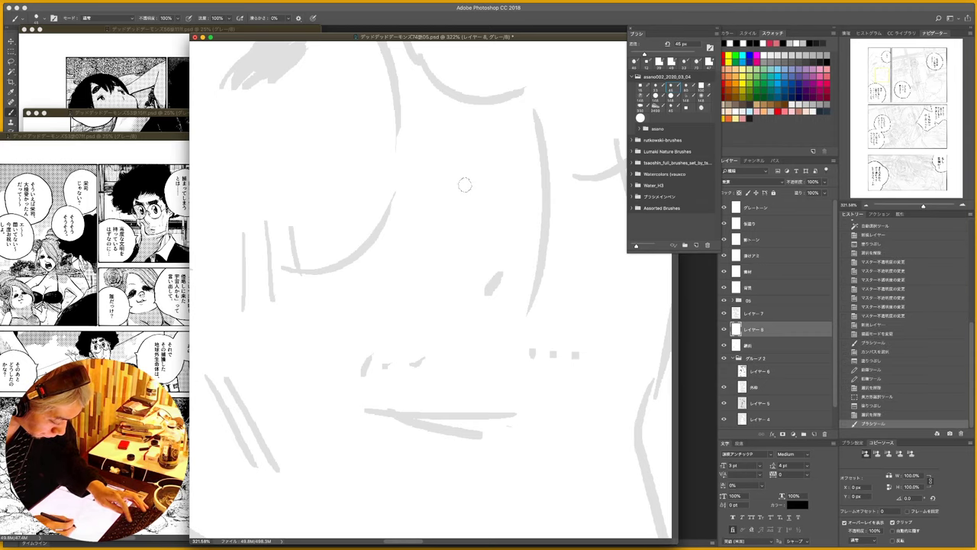
mouse_move(475, 171)
mouse_down()
mouse_move(412, 263)
mouse_move(500, 200)
mouse_move(444, 314)
mouse_move(449, 286)
mouse_move(483, 282)
mouse_up()
key(super+space)
key(b)
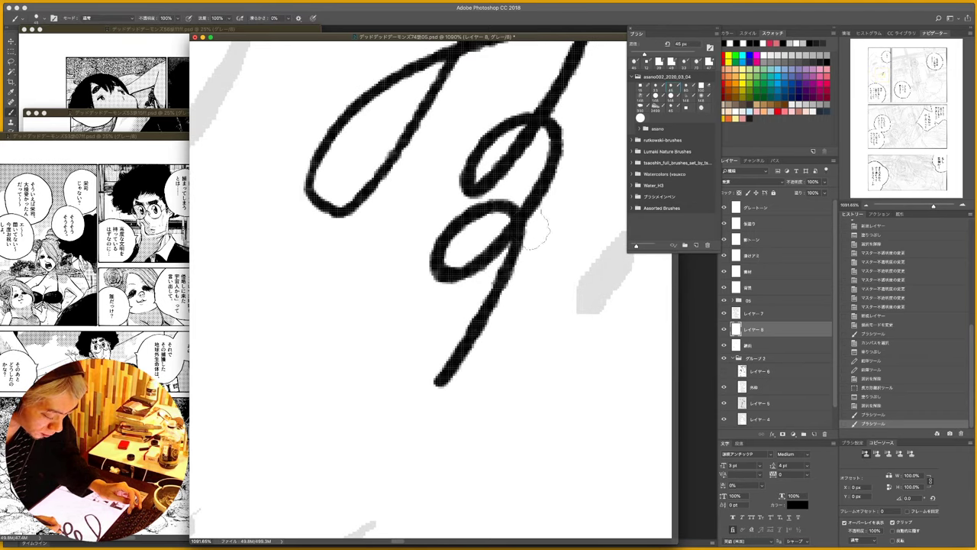
- Add several long diagonal brush strokes across the looping scribble to test tapering and line weight
key(z)
mouse_move(461, 284)
mouse_down()
mouse_move(414, 283)
mouse_move(425, 279)
mouse_up()
key(b)
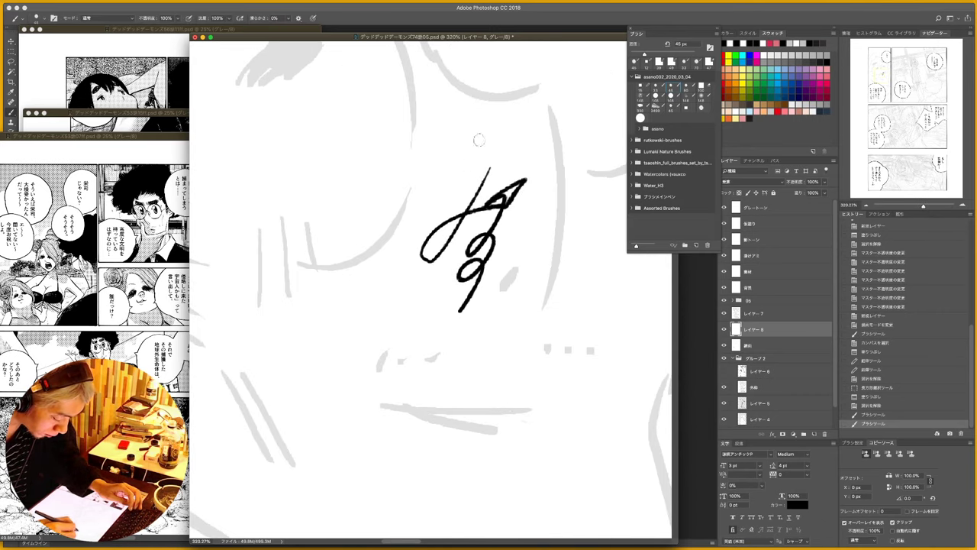
drag(485, 122, 340, 350)
mouse_move(498, 124)
mouse_down()
mouse_move(394, 244)
mouse_move(404, 275)
mouse_move(526, 181)
mouse_move(401, 390)
mouse_move(358, 427)
mouse_up()
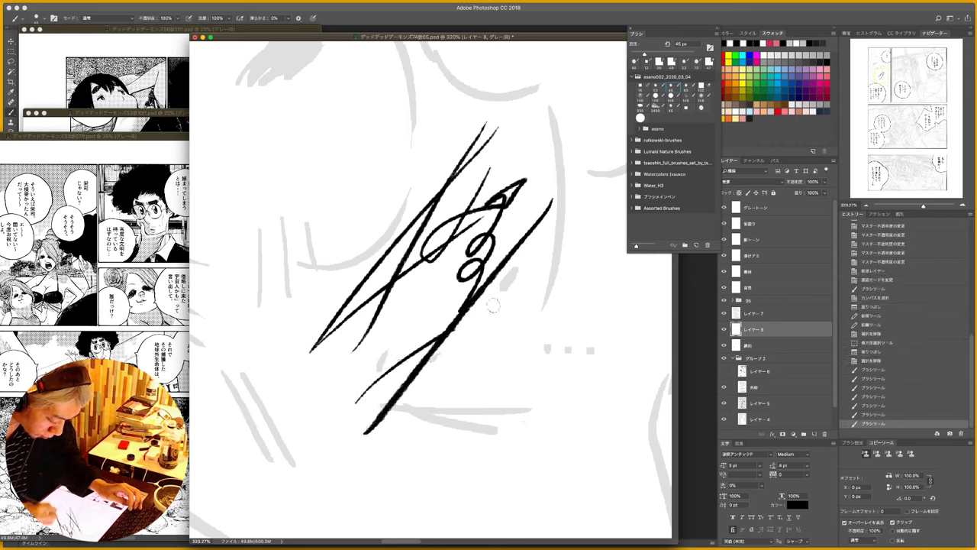
mouse_move(565, 268)
mouse_down()
mouse_move(458, 336)
mouse_move(369, 443)
mouse_up()
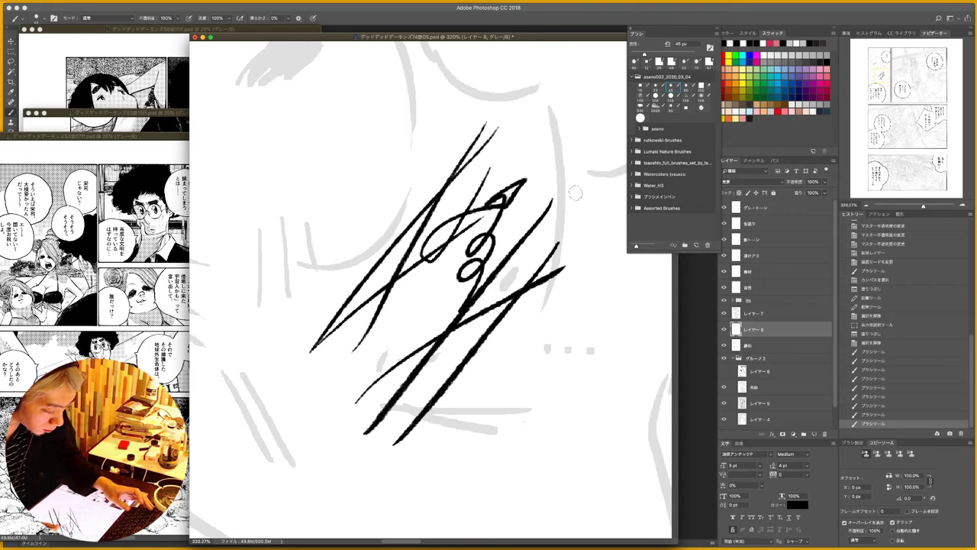
- Undo a black fill of the layer and apply Threshold at level 128 to the brush test strokes
key(alt+BackSpace)
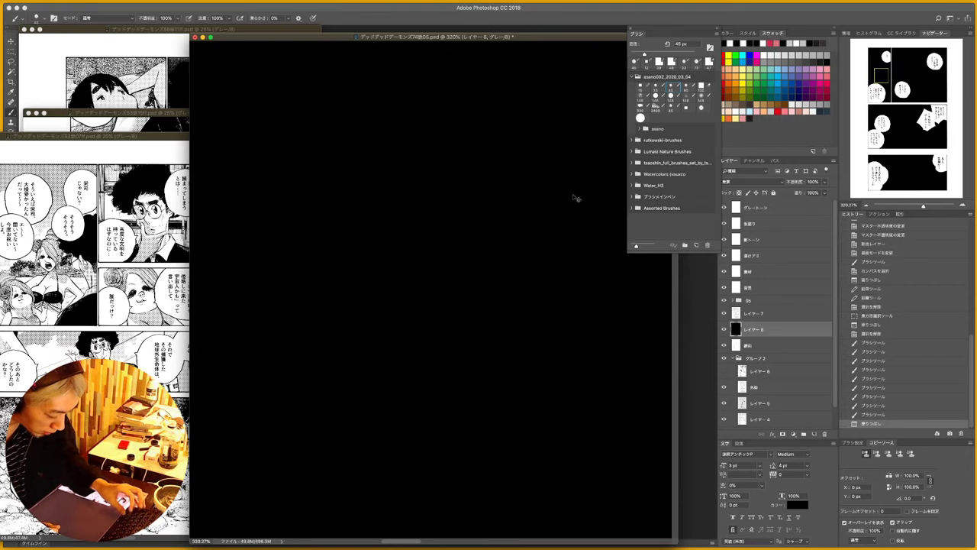
key(super+z)
key(super+shift+t)
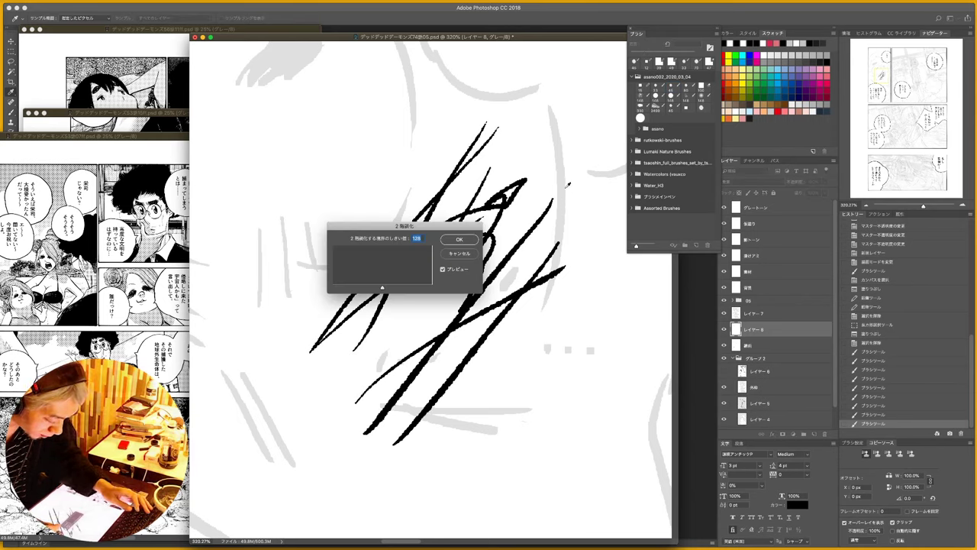
drag(459, 230, 382, 162)
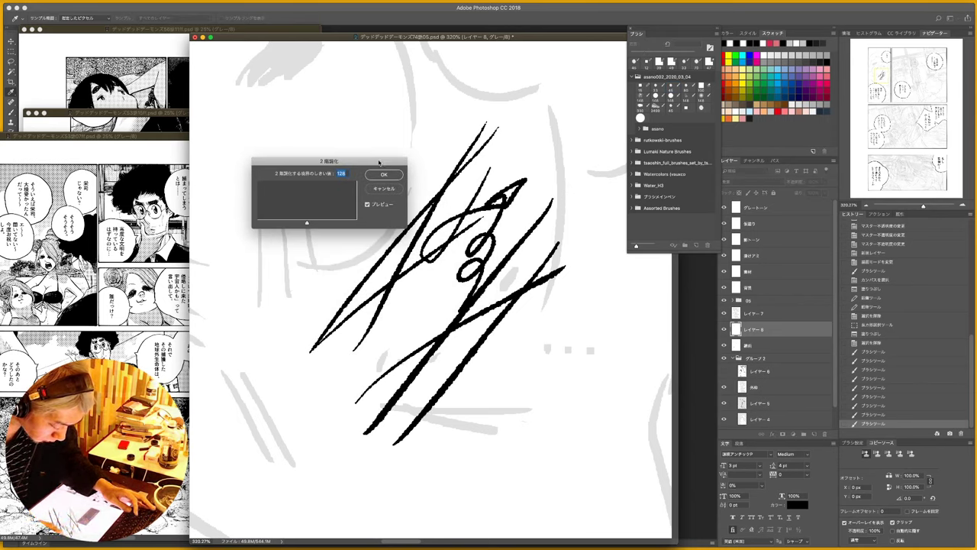
click(385, 175)
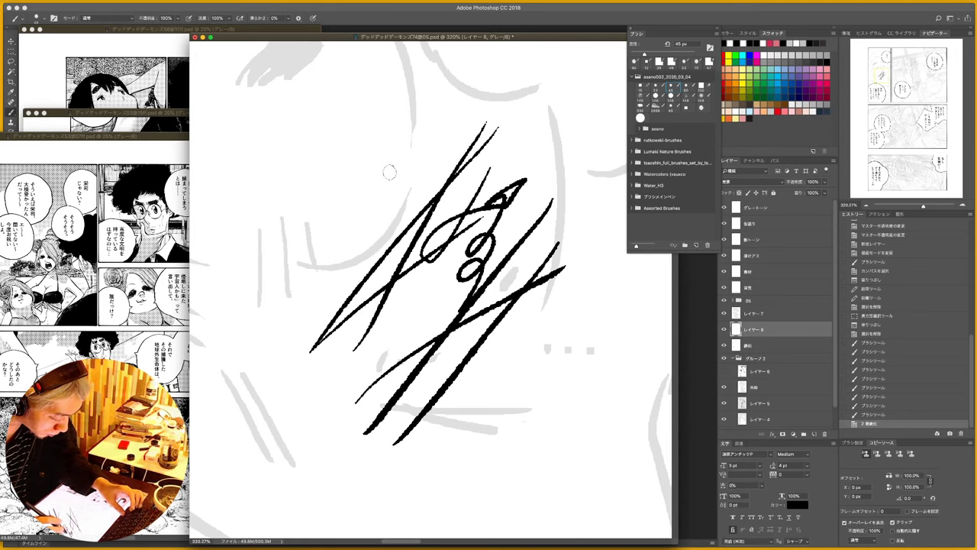
- Select all the brush test strokes with a rectangular marquee, clear them to white and deselect
key(super+space)
drag(507, 222, 470, 235)
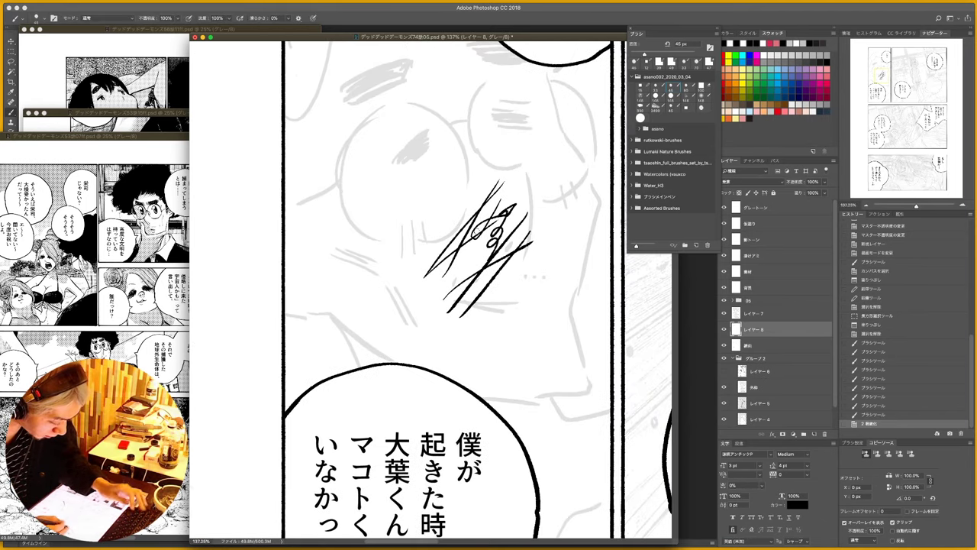
key(m)
drag(559, 163, 398, 319)
key(Delete)
key(ctrl+d)
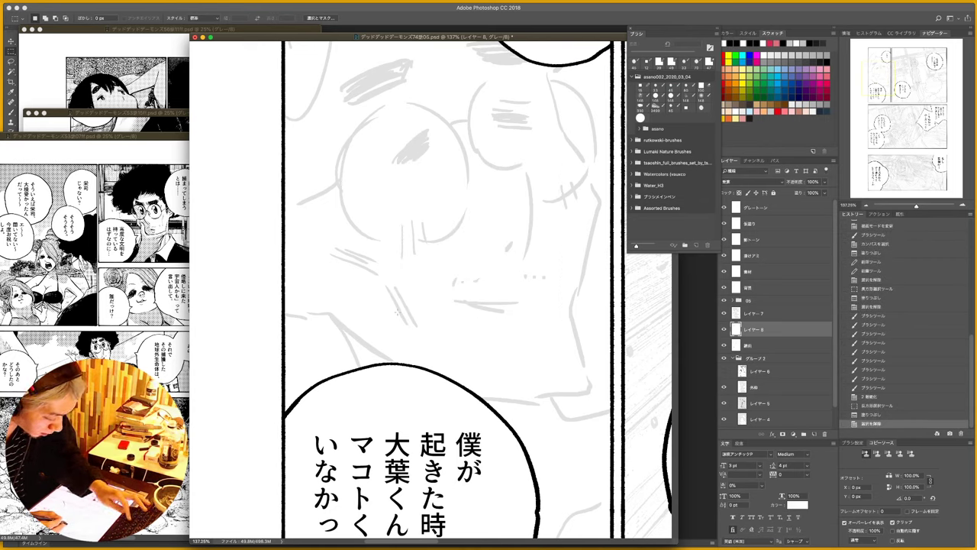
- Choose the brush preset next to the 45 px one in the asano002_2020_03_04 set
key(b)
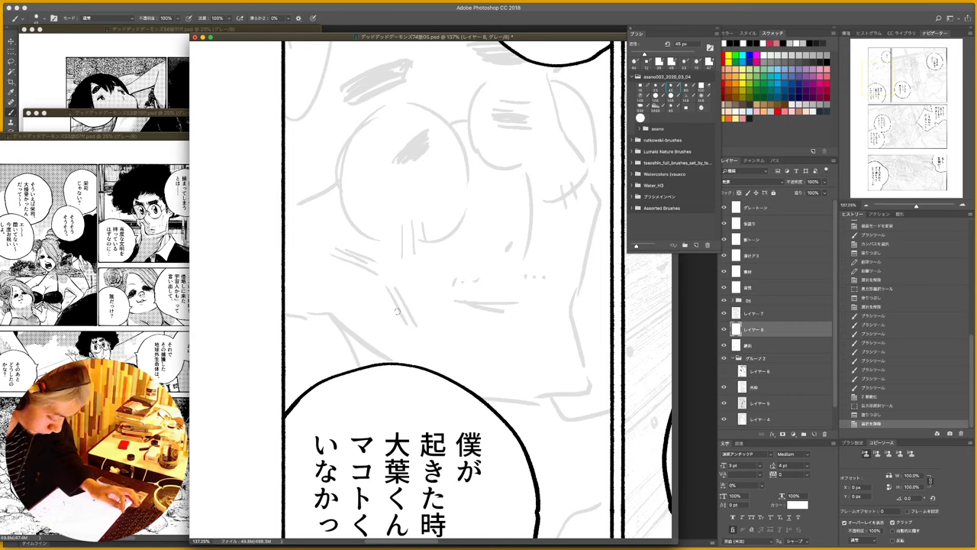
drag(468, 201, 443, 249)
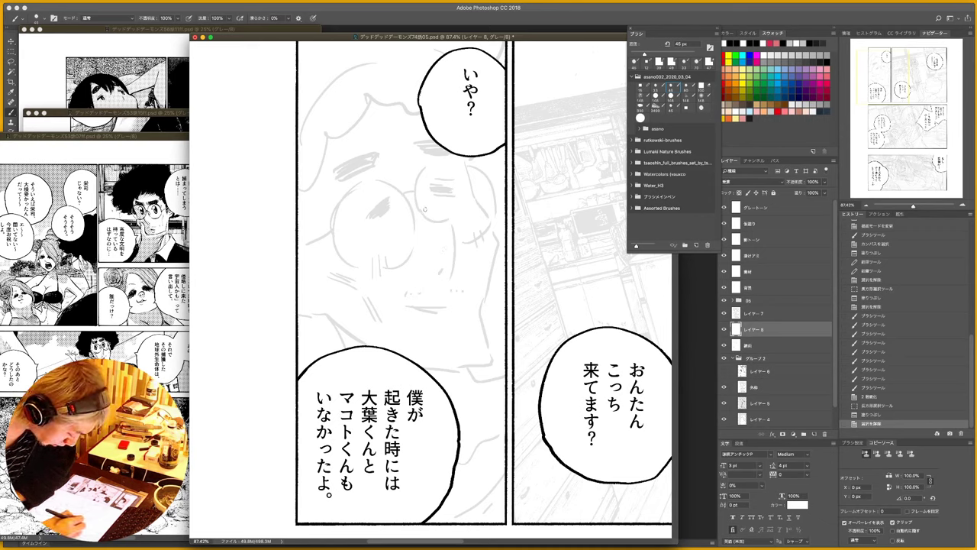
right_click(426, 176)
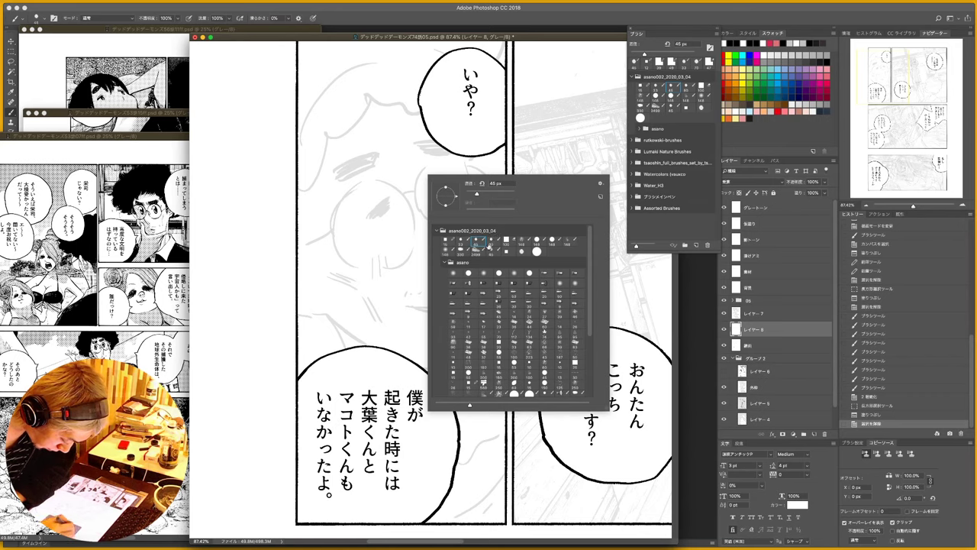
click(492, 242)
click(413, 148)
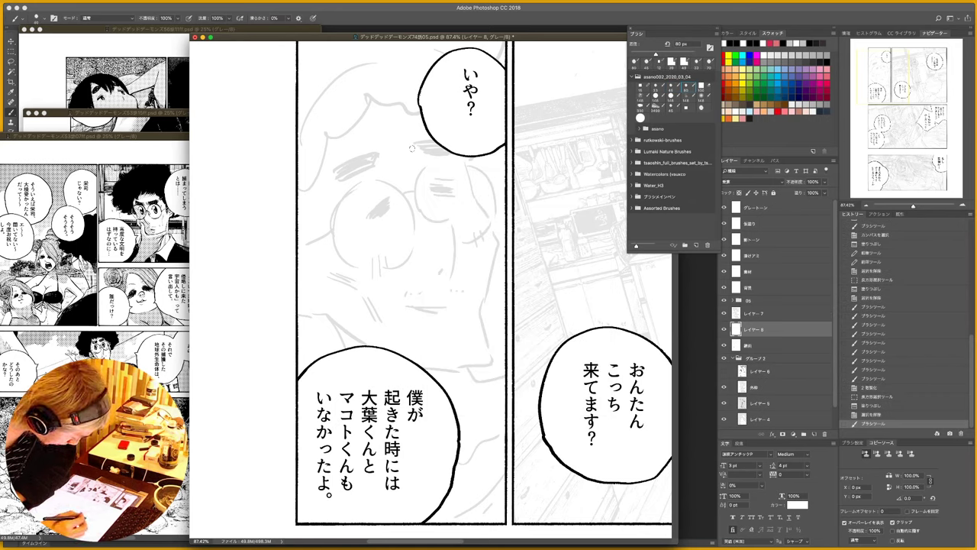
- Bring the front reference page into use and show its curly-haired man with glasses at 66.67%
click(175, 139)
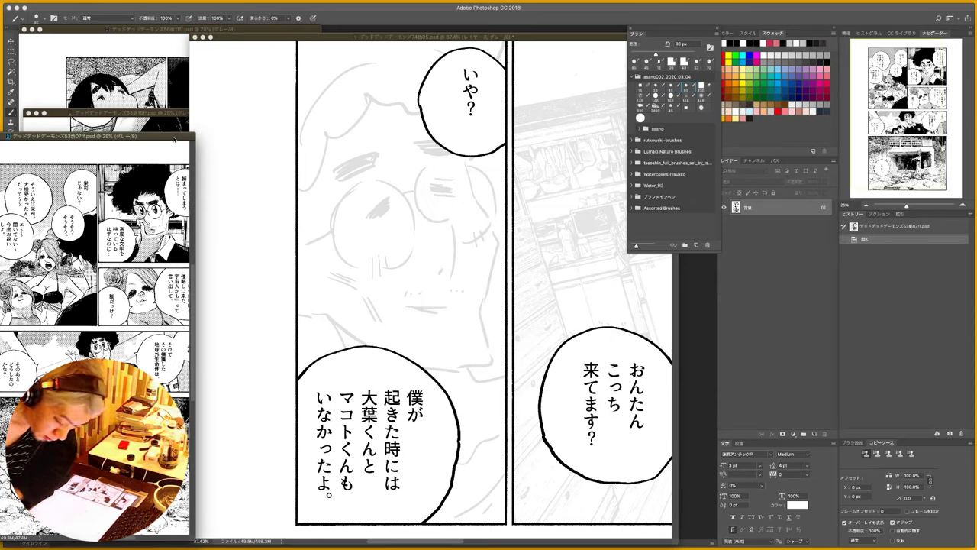
click(961, 207)
click(961, 207)
click(962, 207)
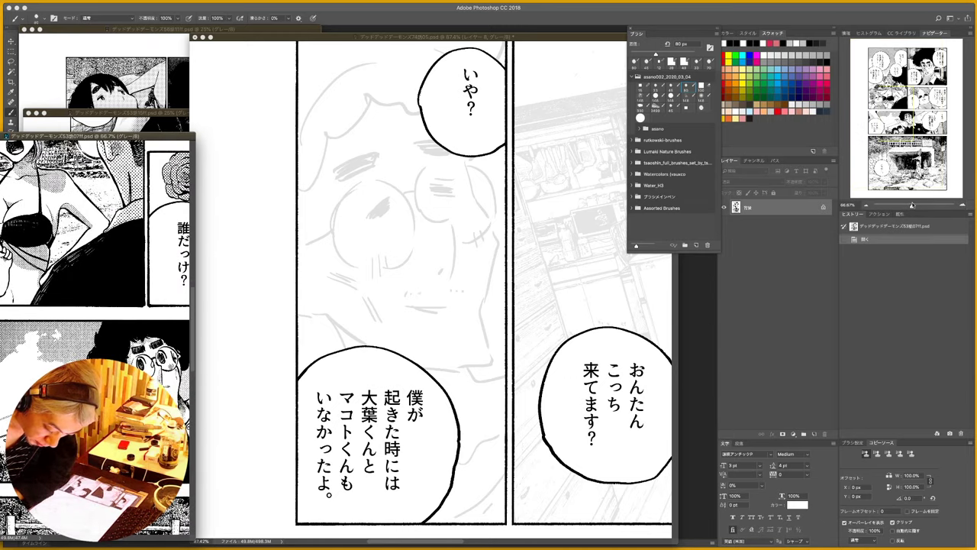
click(868, 207)
drag(897, 113, 918, 81)
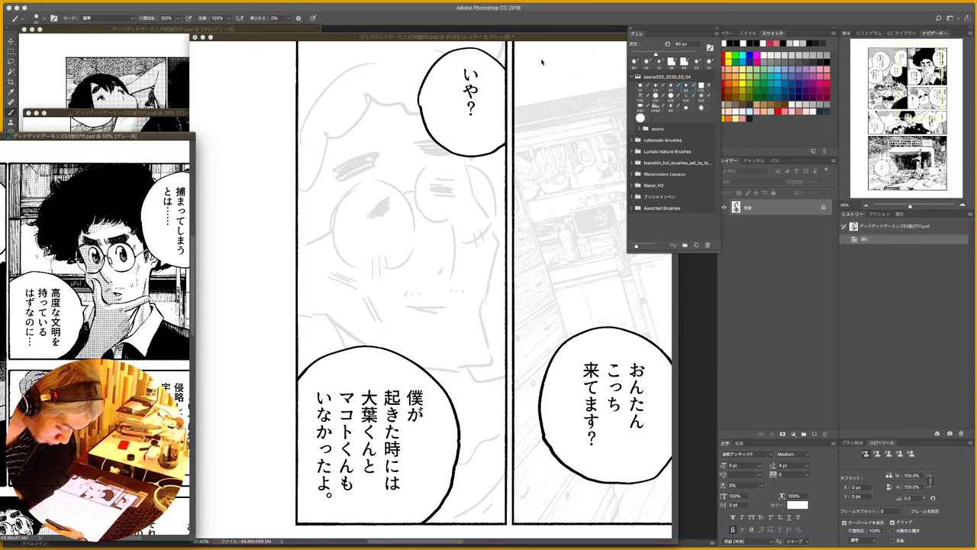
click(963, 206)
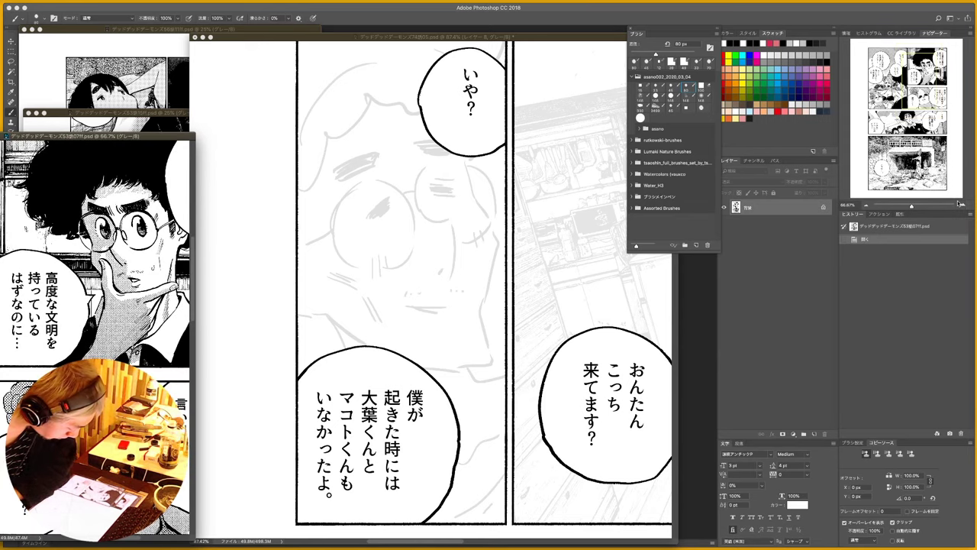
- Return to the manga page at 66.67% and ink both thick eyebrows of the first-panel face in black
click(474, 39)
click(865, 207)
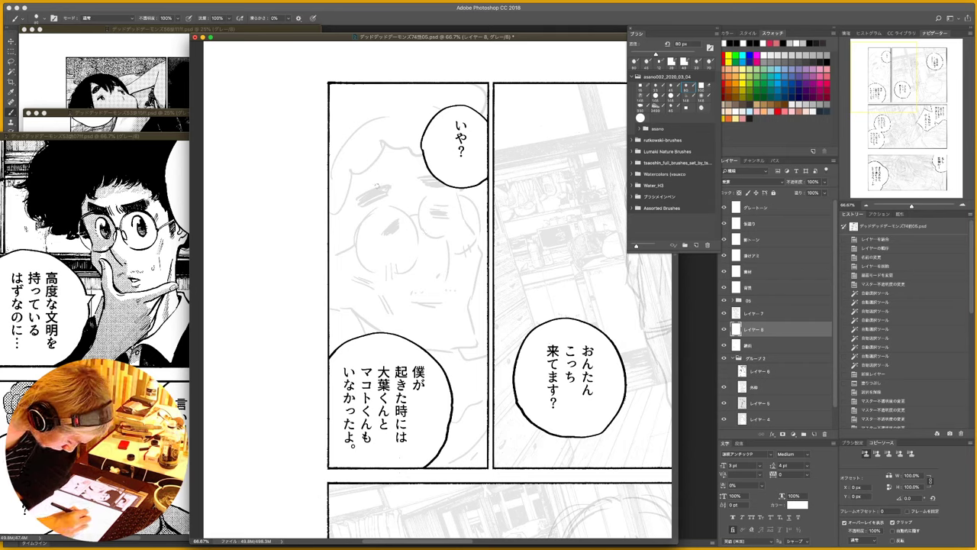
mouse_move(376, 185)
mouse_down()
mouse_move(394, 190)
mouse_move(358, 207)
mouse_up()
key(x)
drag(365, 195, 361, 206)
drag(369, 191, 365, 205)
mouse_move(374, 187)
mouse_down()
mouse_move(367, 204)
mouse_move(392, 182)
mouse_move(387, 195)
mouse_up()
drag(395, 182, 393, 193)
drag(397, 180, 395, 192)
drag(399, 180, 395, 192)
mouse_move(399, 180)
mouse_down()
mouse_move(402, 191)
mouse_move(442, 186)
mouse_move(425, 185)
mouse_move(432, 174)
mouse_move(447, 179)
mouse_move(437, 177)
mouse_up()
key(x)
key(x)
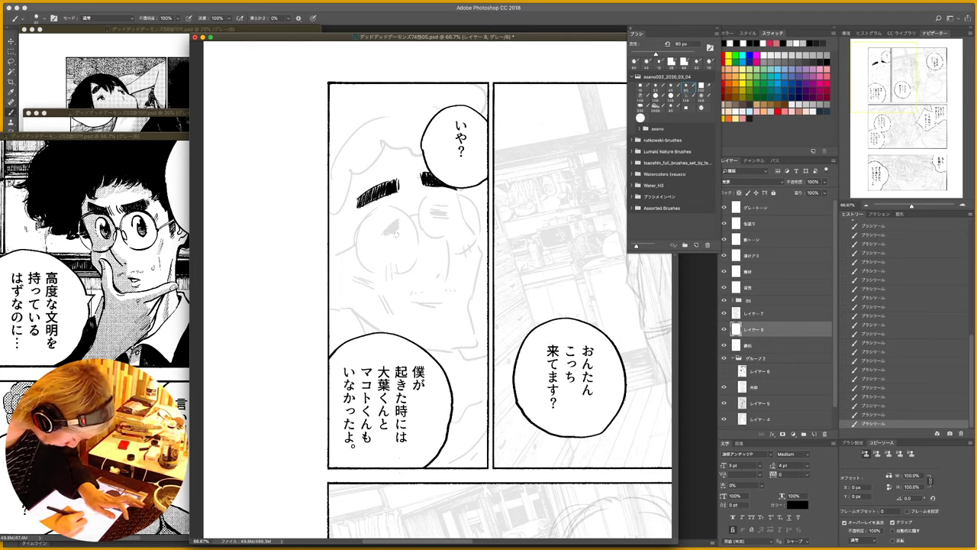
- Ink both eyes with their pupils, the nose line and nostril, and the small open mouth of the face
mouse_move(380, 240)
mouse_down()
mouse_move(387, 213)
mouse_move(400, 226)
mouse_move(389, 243)
mouse_move(400, 220)
mouse_move(399, 246)
mouse_up()
mouse_move(395, 231)
mouse_down()
mouse_move(432, 216)
mouse_move(433, 198)
mouse_move(450, 219)
mouse_move(439, 210)
mouse_move(451, 276)
mouse_up()
drag(445, 235, 449, 276)
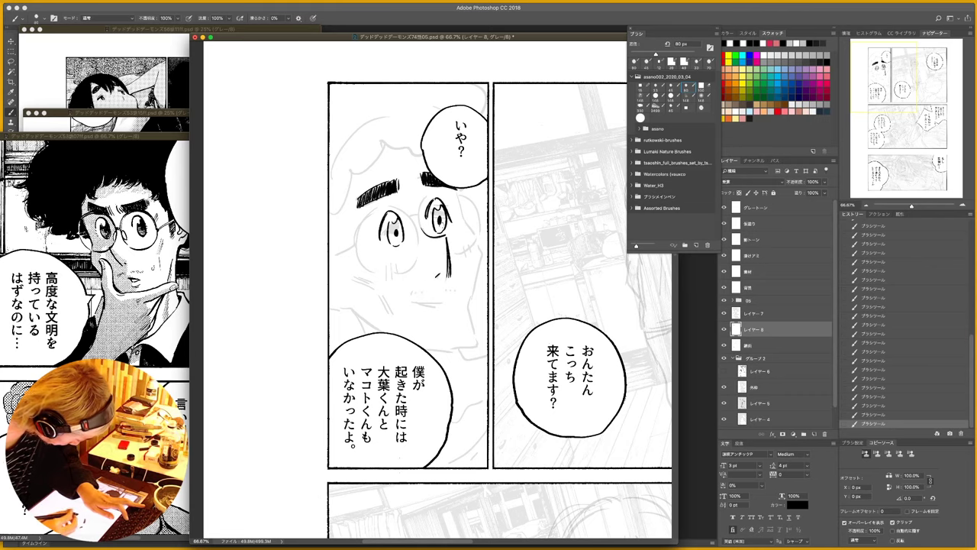
mouse_move(441, 303)
mouse_down()
mouse_move(408, 300)
mouse_move(417, 308)
mouse_up()
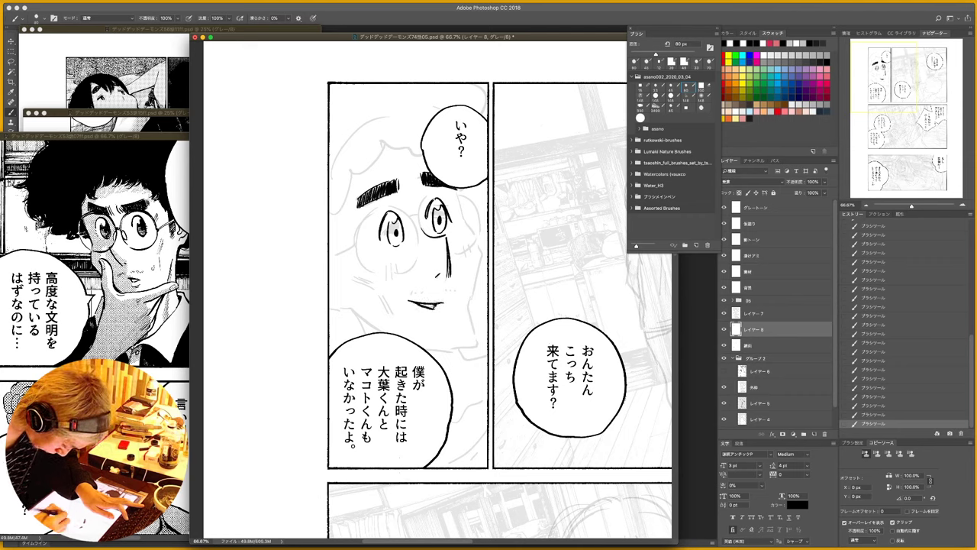
- Ink the round glasses over both eyes, including the bridge, following the sketched rims
mouse_move(357, 241)
mouse_down()
mouse_move(374, 204)
mouse_move(401, 203)
mouse_move(416, 227)
mouse_up()
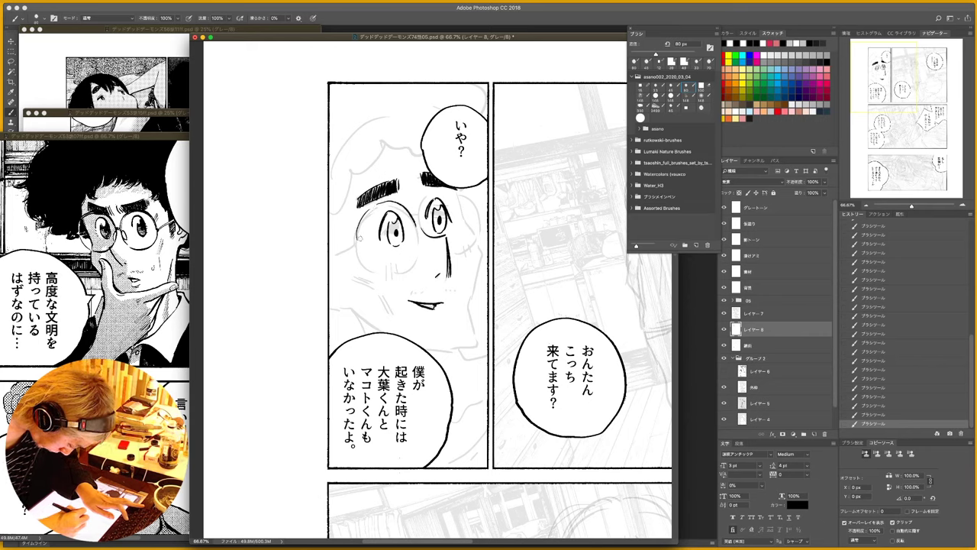
mouse_move(357, 242)
mouse_down()
mouse_move(360, 221)
mouse_move(386, 201)
mouse_move(415, 229)
mouse_up()
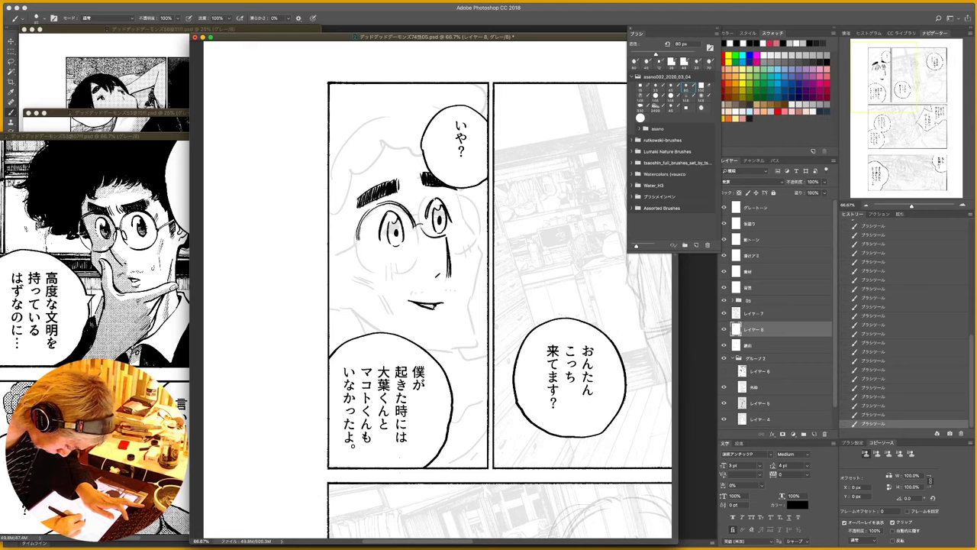
mouse_move(425, 202)
mouse_down()
mouse_move(418, 225)
mouse_move(436, 197)
mouse_move(468, 197)
mouse_move(477, 221)
mouse_up()
mouse_move(429, 193)
mouse_down()
mouse_move(448, 189)
mouse_move(479, 220)
mouse_up()
mouse_move(359, 243)
mouse_down()
mouse_move(380, 270)
mouse_move(407, 269)
mouse_up()
drag(416, 228, 416, 259)
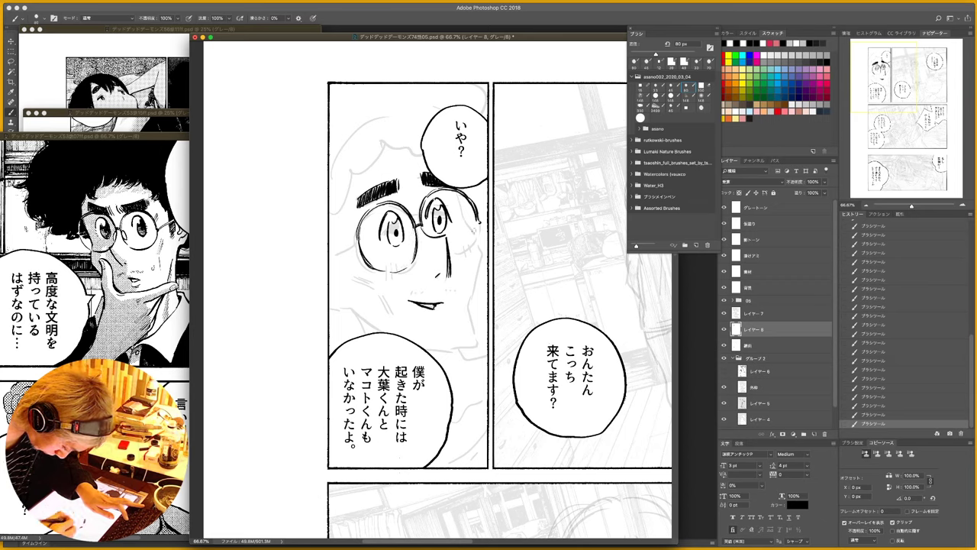
mouse_move(478, 223)
mouse_down()
mouse_move(469, 249)
mouse_move(440, 268)
mouse_up()
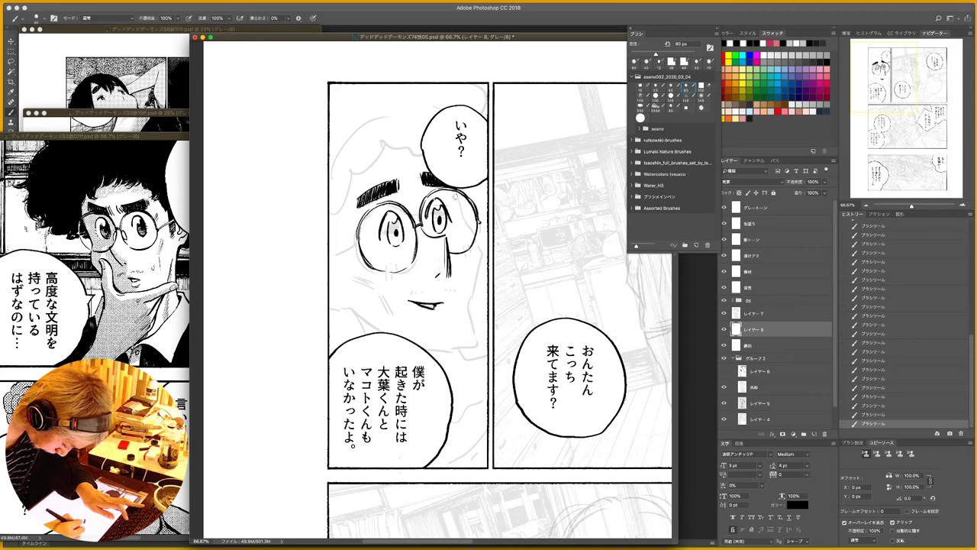
- Ink the cheek, jaw and chin contour of the first-panel face, with a short mark beneath the mouth
mouse_move(453, 191)
mouse_down()
mouse_move(479, 259)
mouse_move(468, 307)
mouse_move(468, 298)
mouse_move(471, 352)
mouse_up()
drag(416, 313, 429, 324)
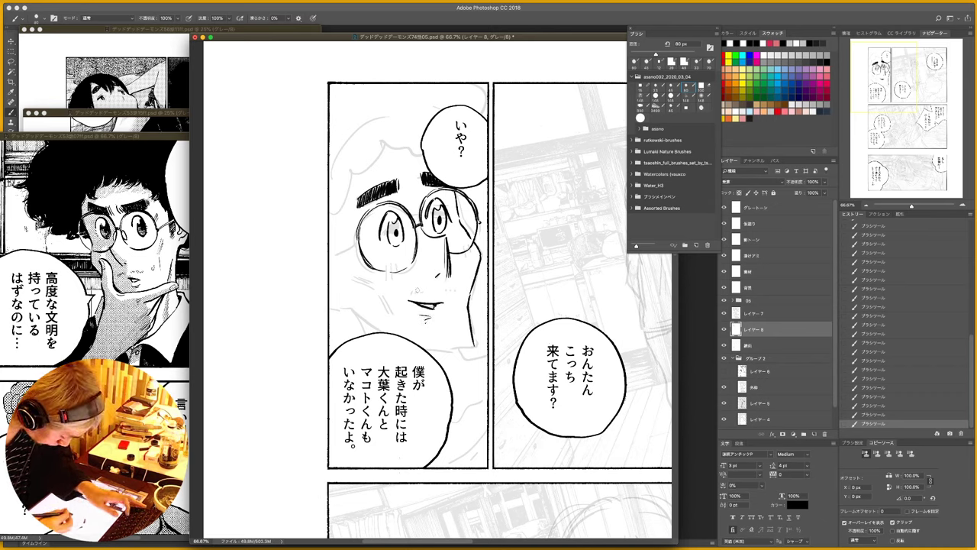
drag(342, 305, 373, 331)
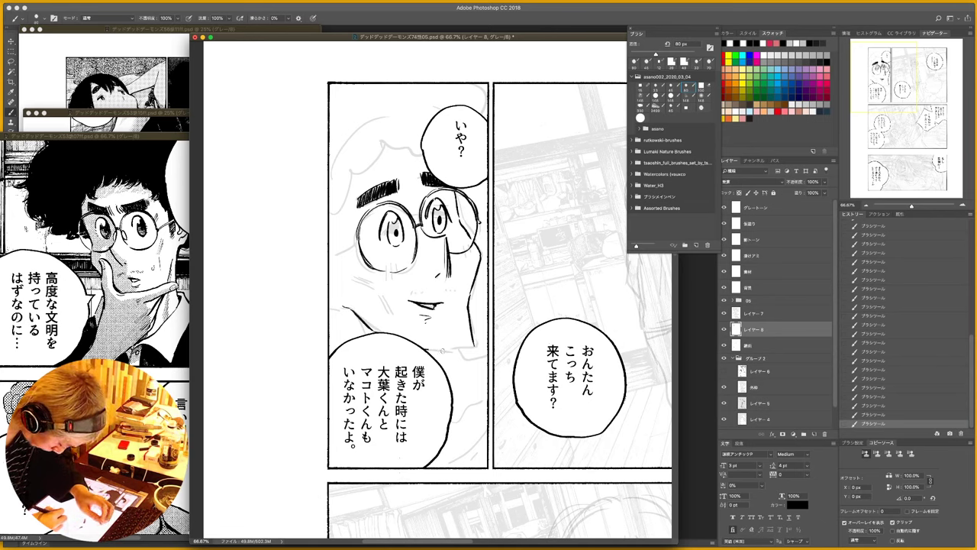
mouse_move(442, 352)
mouse_down()
mouse_move(475, 351)
mouse_move(466, 355)
mouse_up()
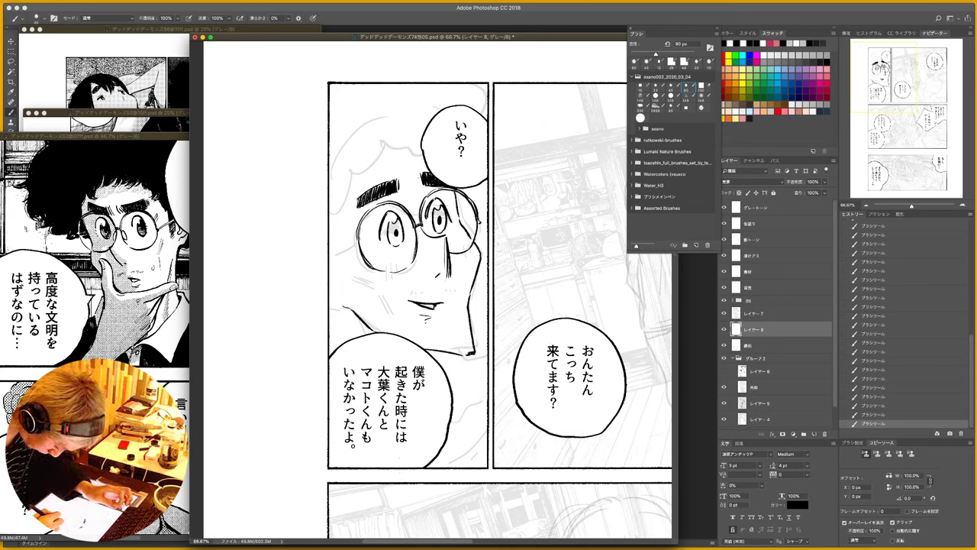
- Ink the wavy hairline strands across the forehead, down the near temple and at the panel edge beside the far lens
mouse_move(379, 142)
mouse_down()
mouse_move(374, 166)
mouse_move(412, 152)
mouse_move(354, 174)
mouse_move(342, 193)
mouse_up()
drag(351, 179, 336, 211)
drag(346, 184, 334, 222)
drag(346, 211, 328, 226)
drag(339, 213, 328, 234)
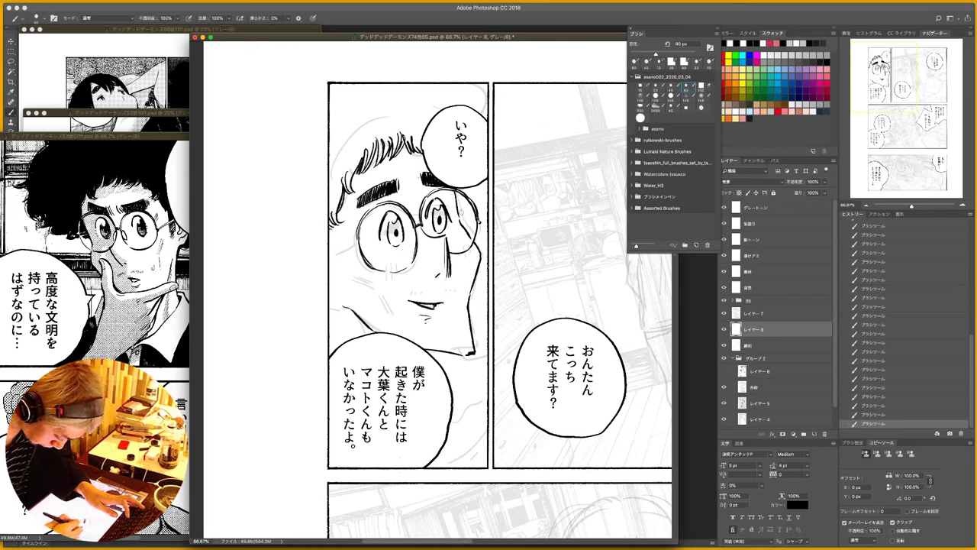
mouse_move(461, 207)
mouse_down()
mouse_move(466, 217)
mouse_move(474, 204)
mouse_up()
drag(483, 190, 478, 197)
drag(487, 187, 479, 195)
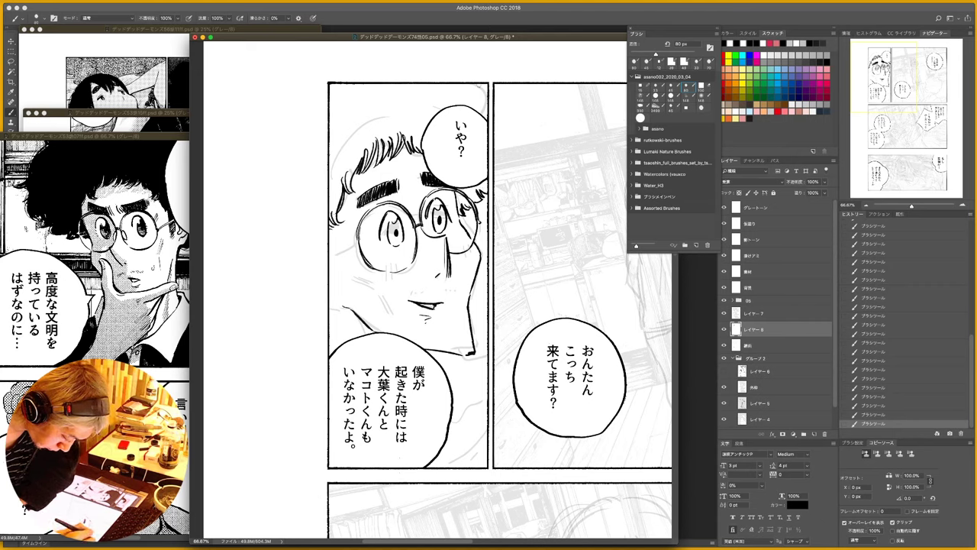
drag(478, 84, 487, 91)
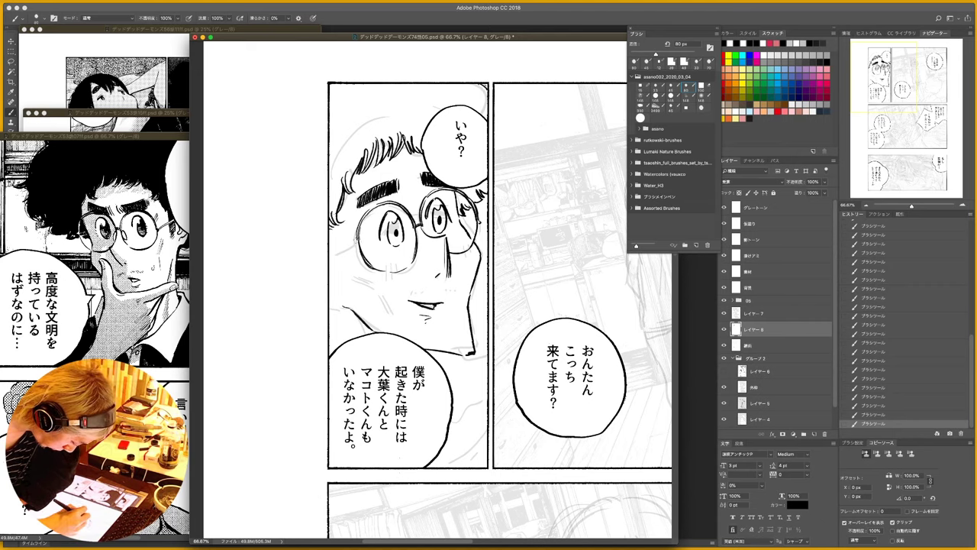
- Ink the glasses' temple arm, the visible ear lines and the dark hatched hair at the near side of the face
mouse_move(357, 238)
mouse_down()
mouse_move(356, 254)
mouse_move(353, 242)
mouse_move(339, 245)
mouse_move(352, 273)
mouse_move(334, 275)
mouse_up()
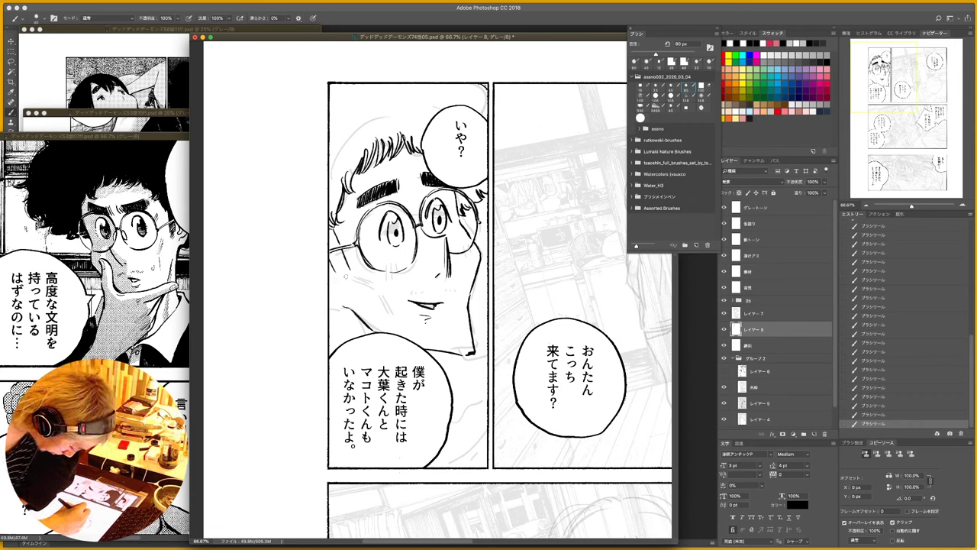
mouse_move(336, 278)
mouse_down()
mouse_move(349, 270)
mouse_move(345, 248)
mouse_move(346, 261)
mouse_up()
mouse_move(334, 253)
mouse_down()
mouse_move(346, 272)
mouse_move(339, 226)
mouse_move(342, 242)
mouse_up()
drag(329, 250, 333, 238)
mouse_move(326, 312)
mouse_down()
mouse_move(347, 305)
mouse_move(336, 289)
mouse_up()
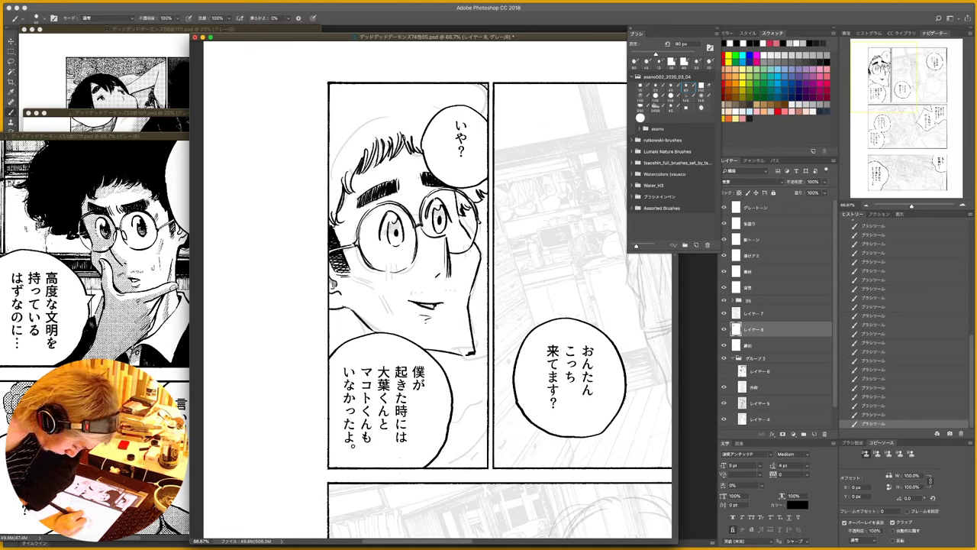
mouse_move(392, 218)
mouse_down()
mouse_move(387, 228)
mouse_move(424, 209)
mouse_up()
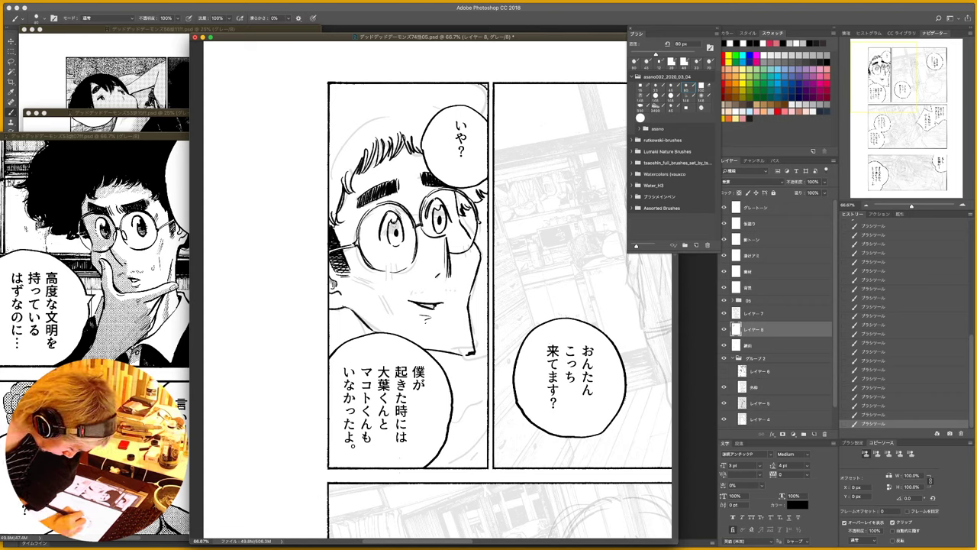
- Add shading strokes to the neck below the near side of the jaw, above the large speech bubble
key(z)
mouse_move(505, 250)
mouse_down()
mouse_move(487, 261)
mouse_move(508, 252)
mouse_up()
key(b)
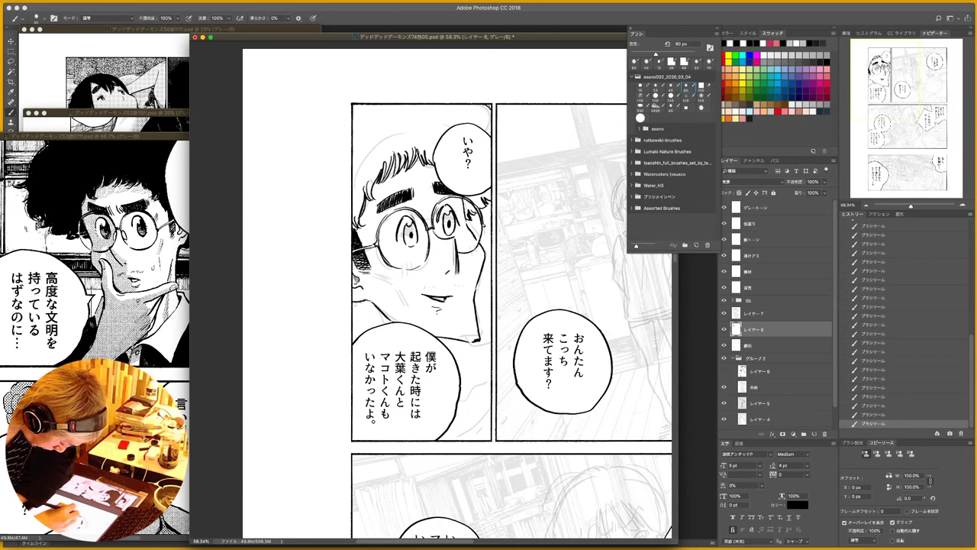
drag(354, 302, 372, 306)
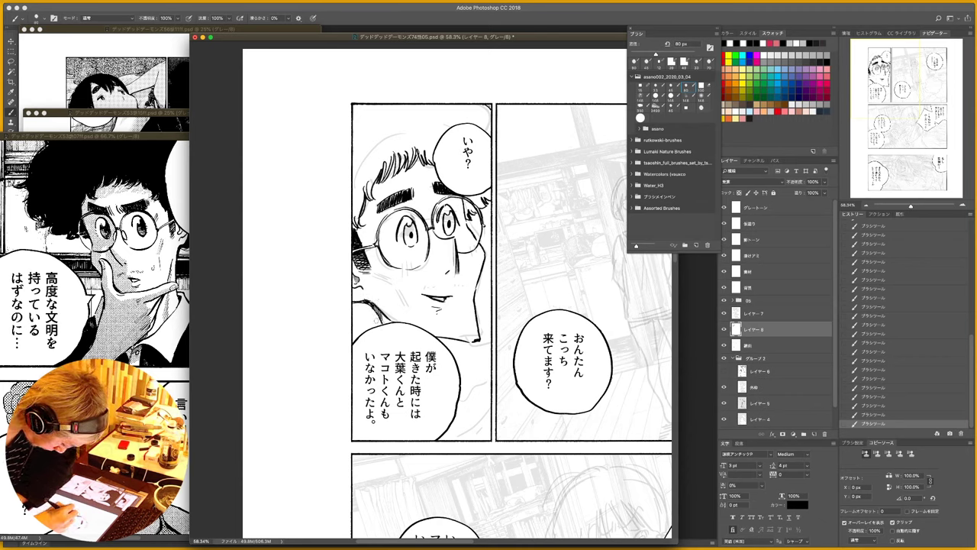
- Ink the shirt collar, neckline and shoulder folds between the chin and the first panel's lower border
mouse_move(467, 345)
mouse_down()
mouse_move(480, 356)
mouse_move(475, 383)
mouse_move(447, 437)
mouse_up()
drag(447, 428, 472, 440)
mouse_move(477, 347)
mouse_down()
mouse_move(492, 355)
mouse_move(470, 386)
mouse_move(475, 376)
mouse_up()
mouse_move(459, 417)
mouse_down()
mouse_move(450, 440)
mouse_move(476, 441)
mouse_up()
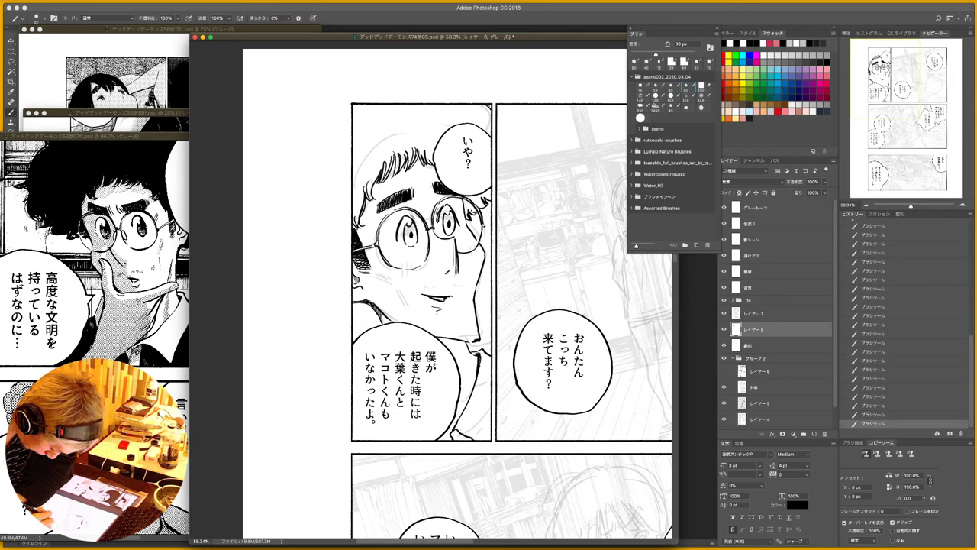
drag(474, 388, 467, 408)
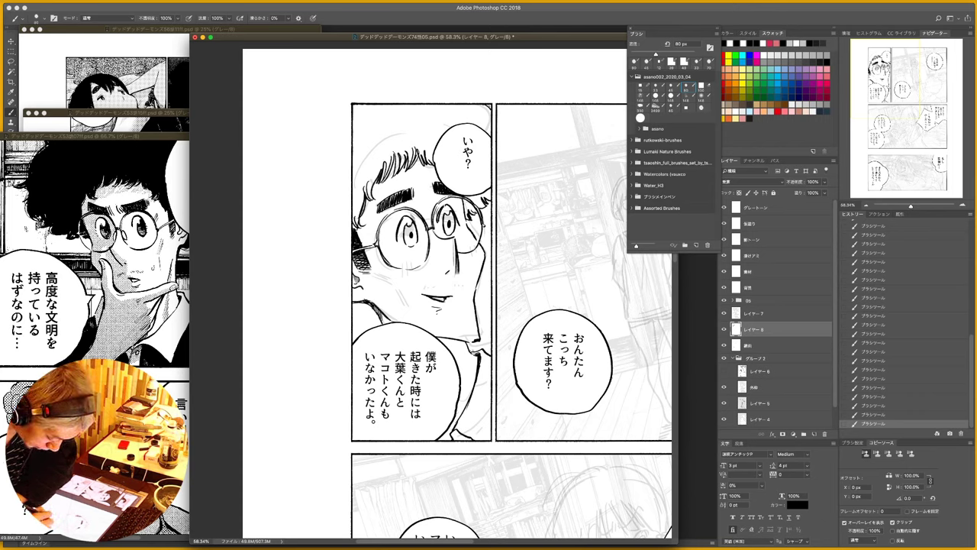
drag(475, 348, 468, 360)
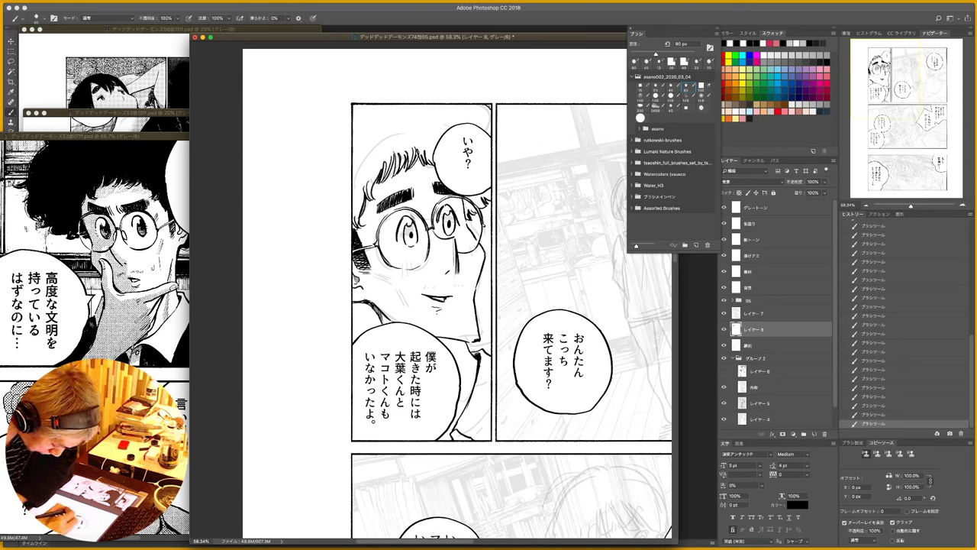
- Add fine cheek lines and short stubble strokes around the mouth and chin of the first-panel face
drag(376, 273, 392, 281)
mouse_move(380, 273)
mouse_down()
mouse_move(400, 284)
mouse_move(408, 309)
mouse_move(424, 289)
mouse_up()
drag(432, 284, 433, 287)
drag(442, 284, 466, 295)
drag(456, 294, 439, 318)
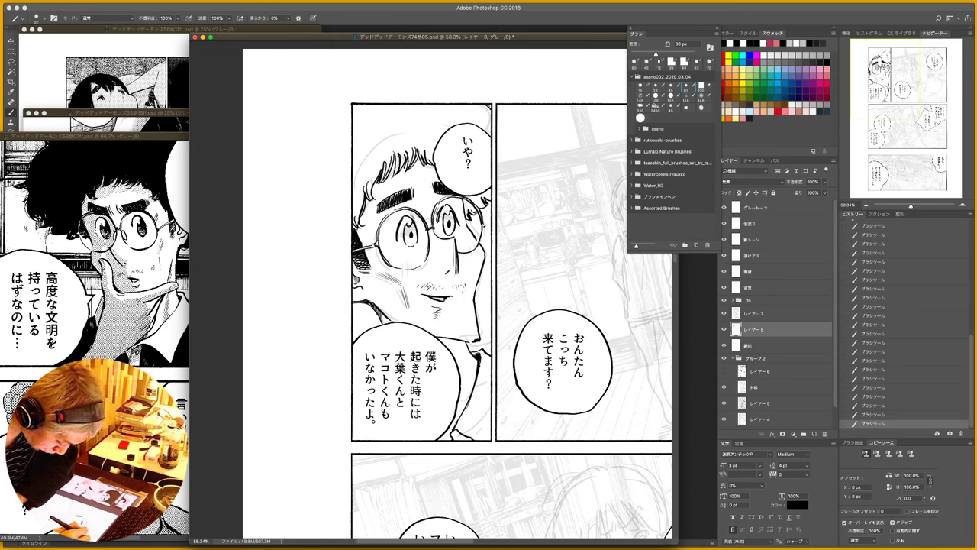
drag(484, 124, 490, 134)
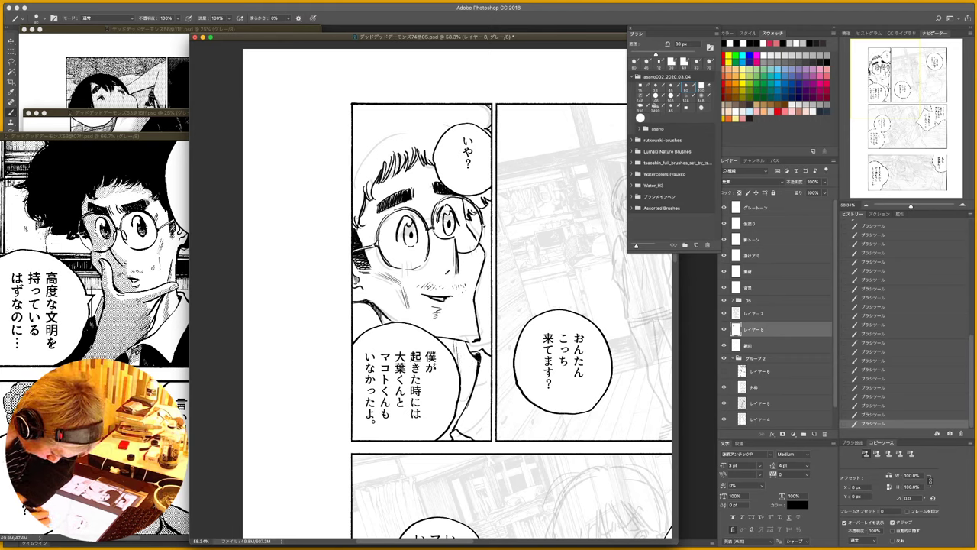
- Thicken and hatch the shirt's shadow folds beside the large speech bubble in the first panel
drag(475, 377, 458, 416)
drag(464, 409, 460, 415)
drag(466, 402, 463, 406)
drag(471, 394, 465, 399)
mouse_move(472, 390)
mouse_down()
mouse_move(462, 429)
mouse_move(471, 435)
mouse_up()
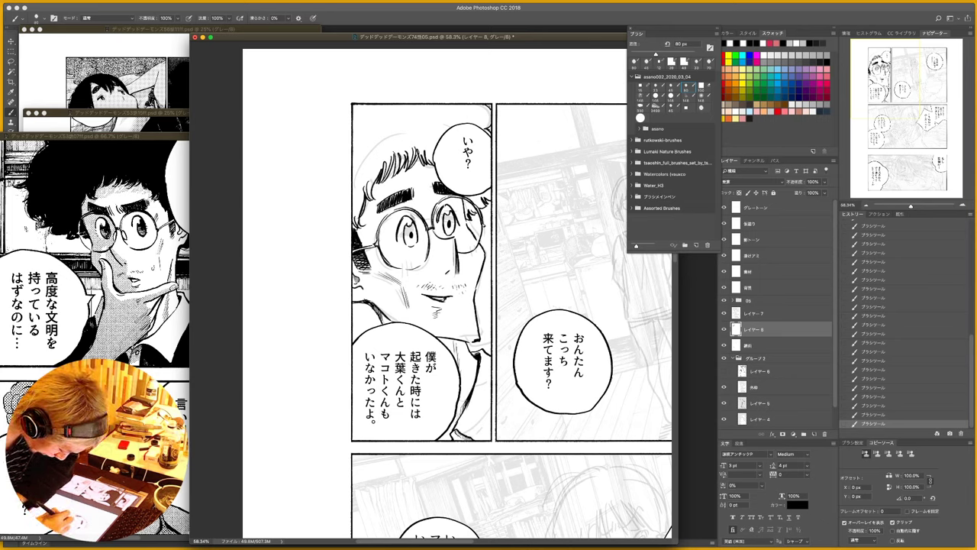
- Touch up the mouth and darken the pupils and irises of both eyes behind the glasses
drag(441, 299, 448, 296)
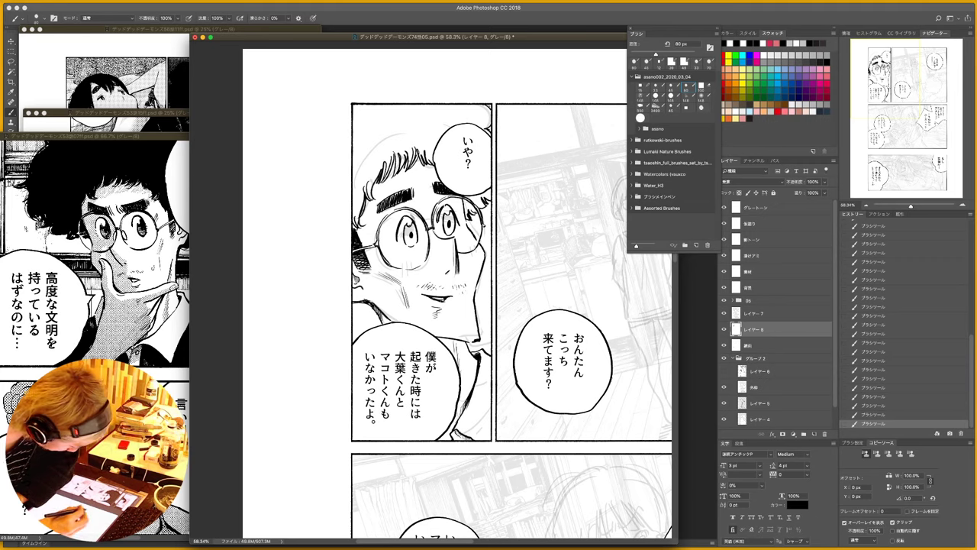
drag(405, 230, 416, 230)
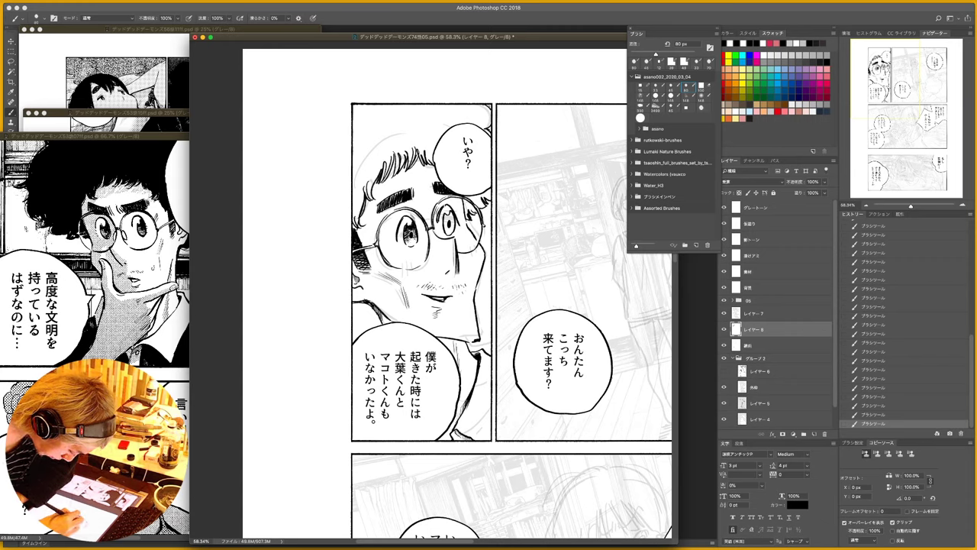
drag(443, 229, 450, 216)
mouse_move(455, 226)
mouse_down()
mouse_move(443, 215)
mouse_move(407, 246)
mouse_up()
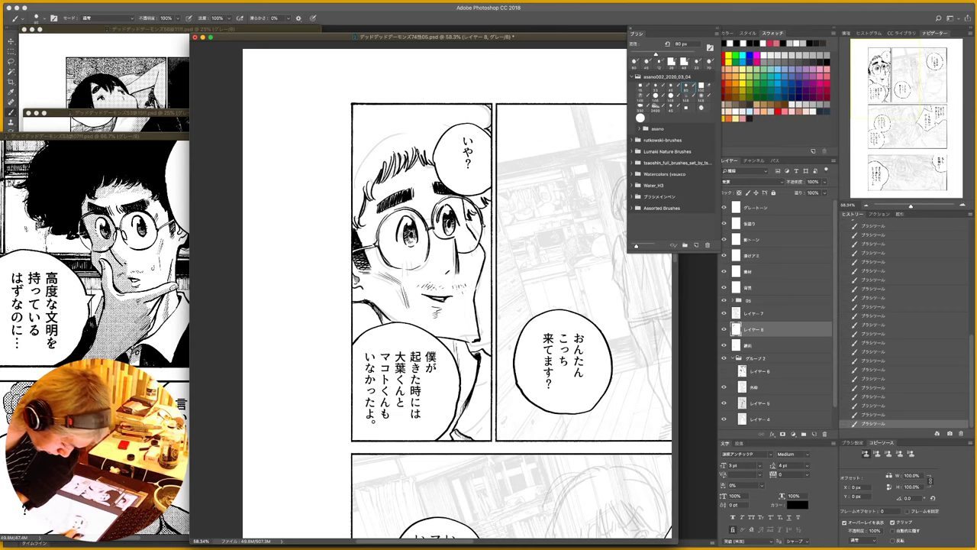
- Ink the outline of the second panel's curly-haired head seen from behind, thickening its curls and shading the nape
drag(565, 325, 467, 313)
drag(652, 316, 522, 299)
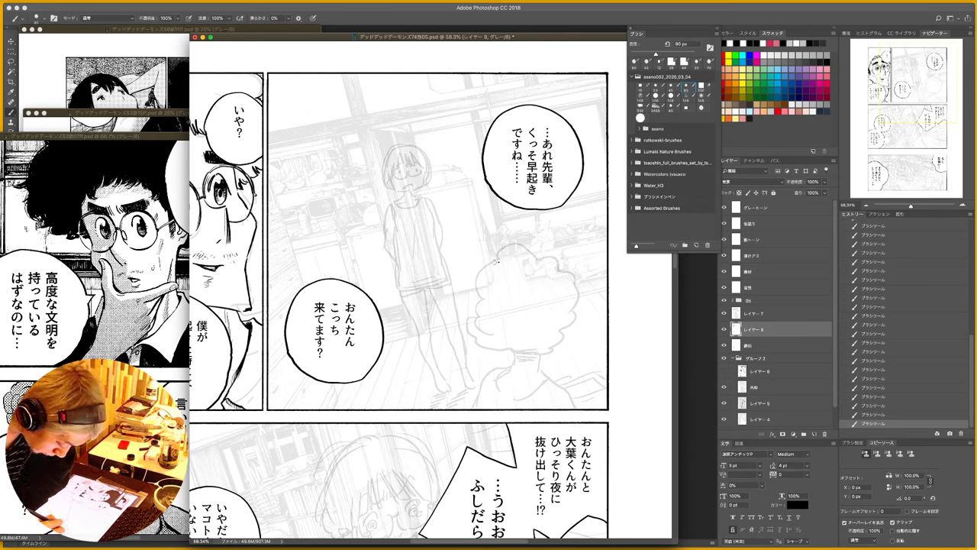
mouse_move(500, 264)
mouse_down()
mouse_move(463, 308)
mouse_move(486, 342)
mouse_move(516, 349)
mouse_up()
mouse_move(498, 259)
mouse_down()
mouse_move(541, 244)
mouse_move(571, 277)
mouse_move(582, 303)
mouse_move(573, 330)
mouse_move(547, 344)
mouse_up()
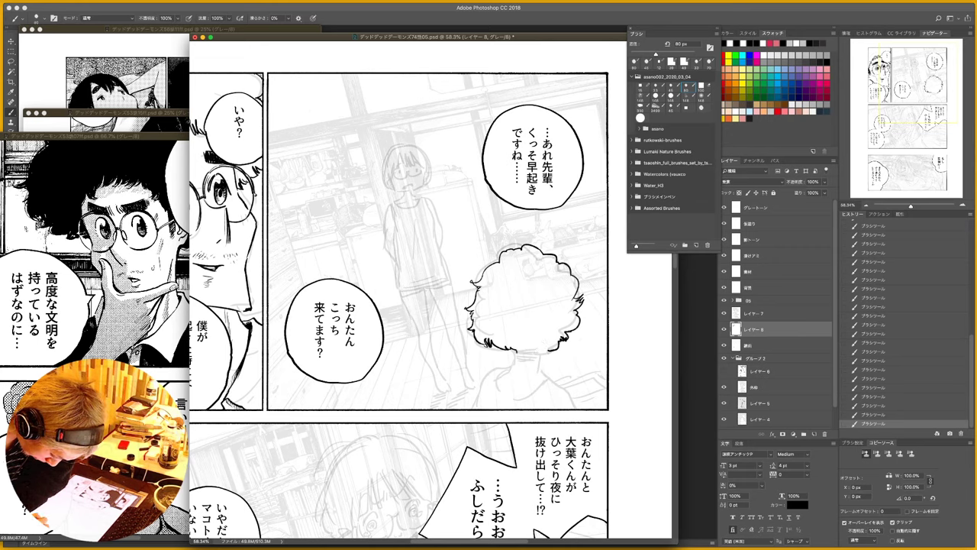
mouse_move(536, 347)
mouse_down()
mouse_move(510, 354)
mouse_move(537, 353)
mouse_up()
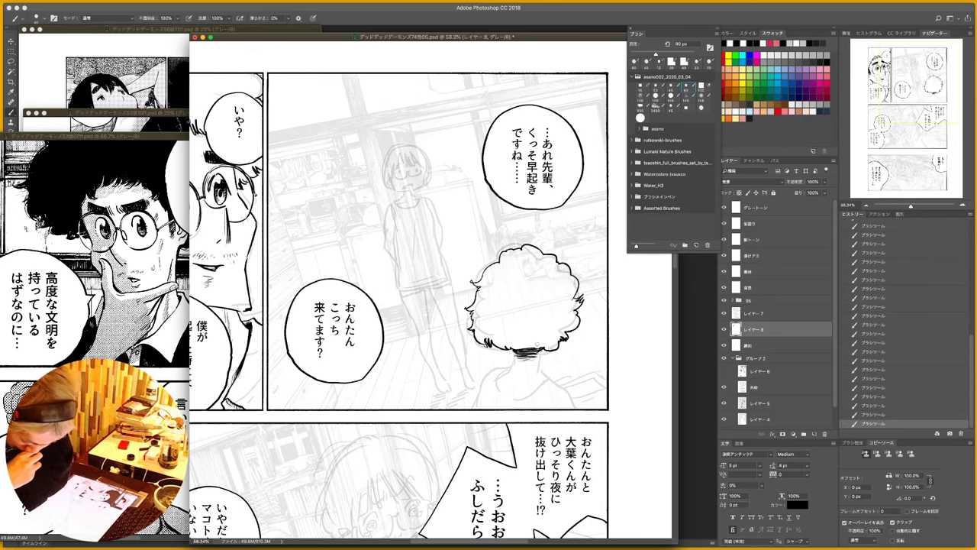
mouse_move(584, 292)
mouse_down()
mouse_move(571, 297)
mouse_move(572, 331)
mouse_up()
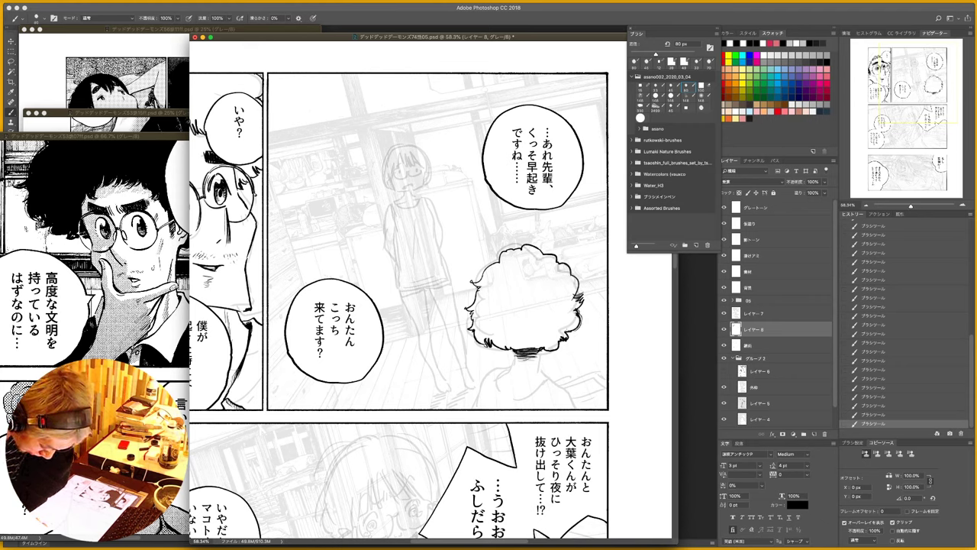
drag(493, 263, 478, 285)
key(super+z)
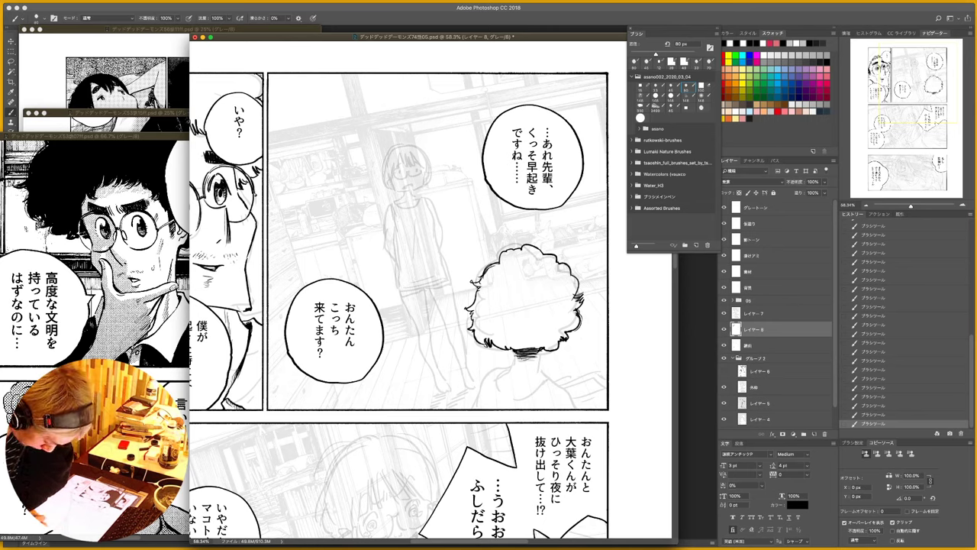
- Ink the curly-haired figure's neck, hood, shoulders and raised hand with the rounded object beside it
mouse_move(516, 353)
mouse_down()
mouse_move(511, 372)
mouse_move(538, 377)
mouse_move(499, 371)
mouse_up()
key(super+z)
mouse_move(515, 363)
mouse_down()
mouse_move(504, 373)
mouse_move(531, 383)
mouse_move(547, 370)
mouse_move(555, 380)
mouse_move(498, 379)
mouse_move(528, 395)
mouse_move(555, 378)
mouse_move(541, 370)
mouse_move(571, 408)
mouse_up()
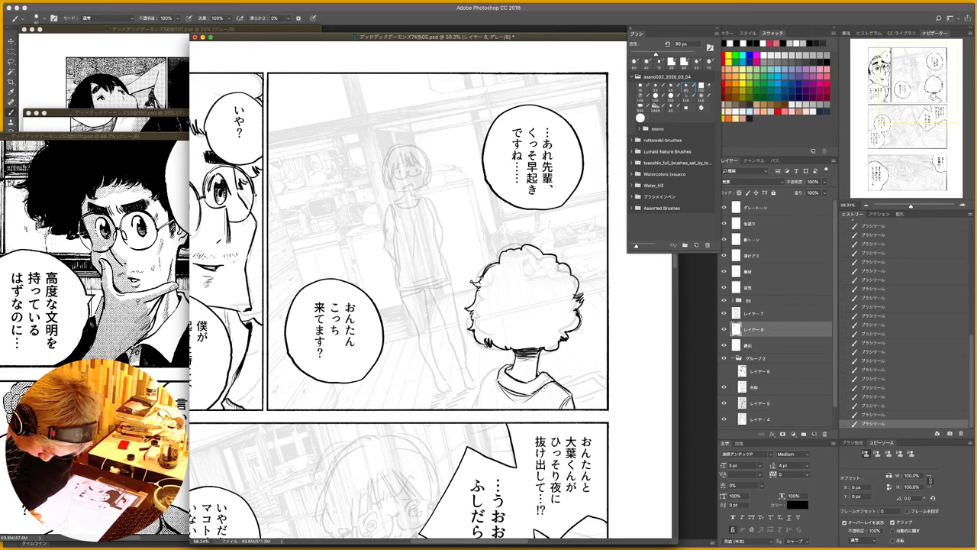
mouse_move(500, 366)
mouse_down()
mouse_move(478, 388)
mouse_move(480, 410)
mouse_move(473, 406)
mouse_up()
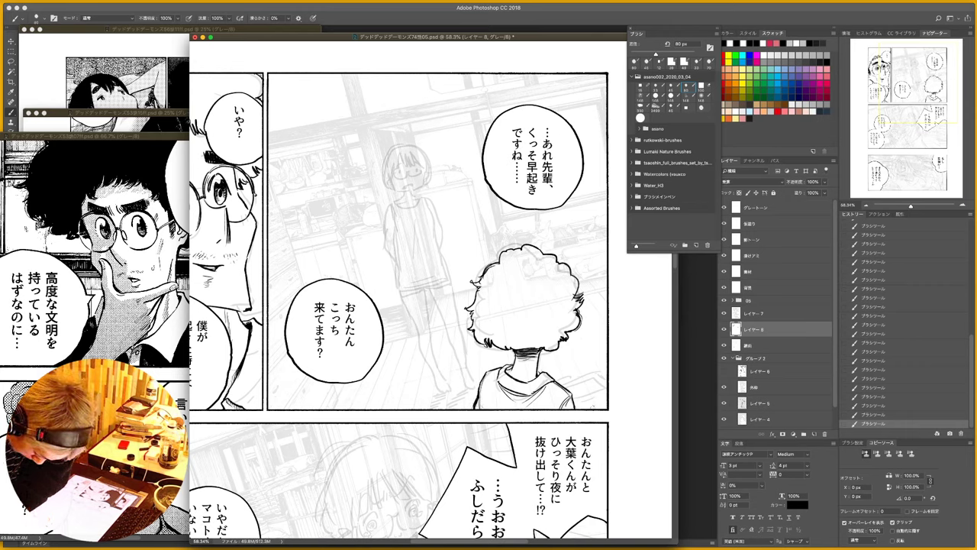
mouse_move(592, 409)
mouse_down()
mouse_move(594, 386)
mouse_move(598, 402)
mouse_move(608, 374)
mouse_move(591, 408)
mouse_up()
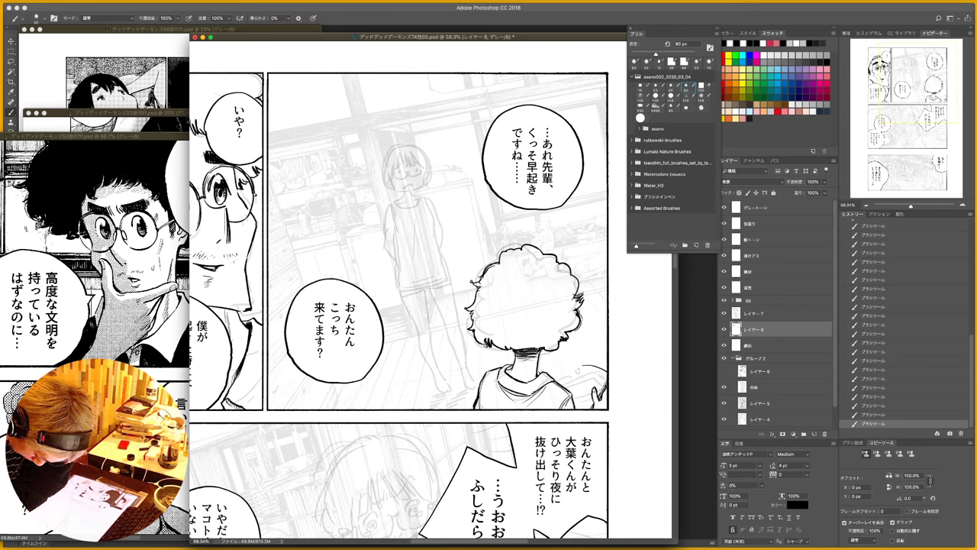
drag(577, 368, 564, 386)
drag(543, 353, 539, 368)
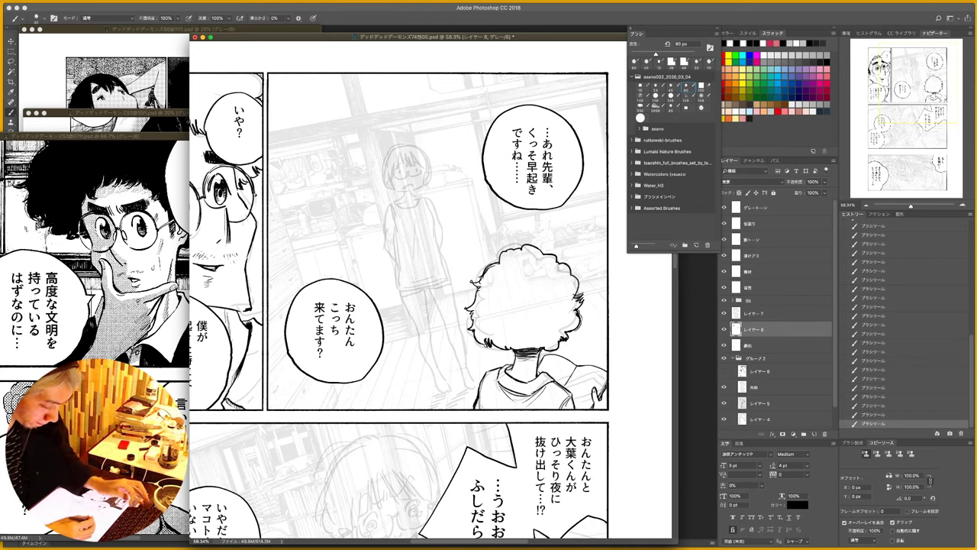
- Choose the 45 px brush preset and ink the eyes and eyelids of the small standing figure
key(z)
mouse_move(415, 159)
mouse_down()
mouse_move(432, 159)
mouse_move(390, 162)
mouse_up()
key(b)
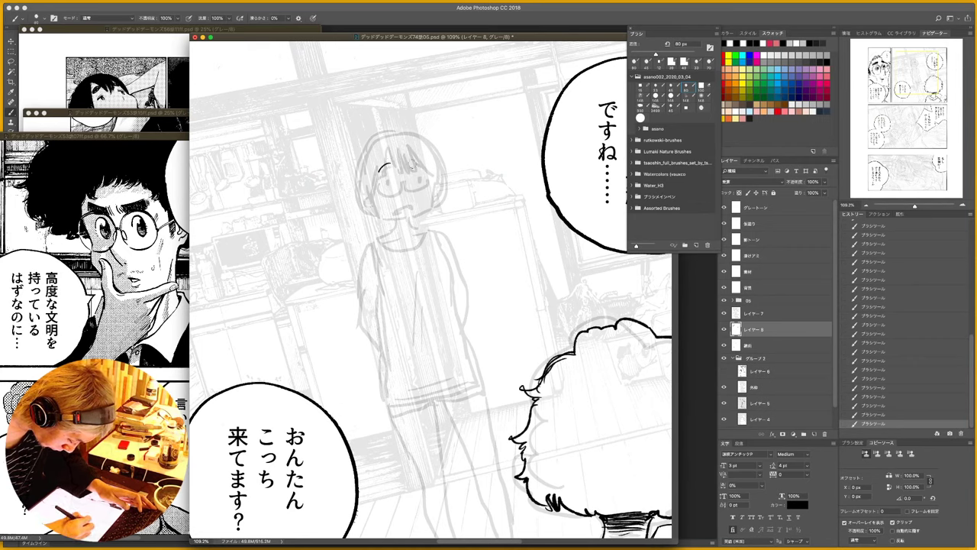
right_click(372, 139)
click(450, 197)
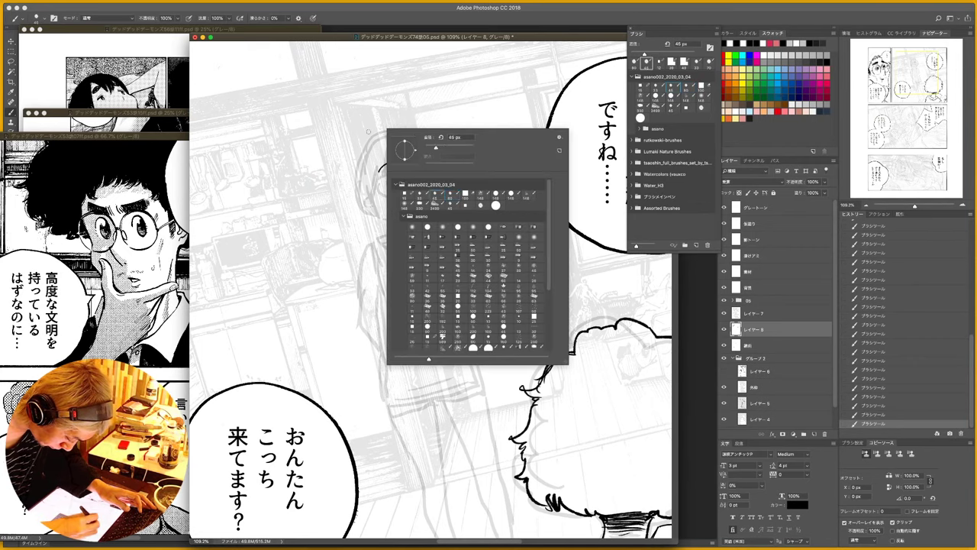
key(Return)
mouse_move(407, 164)
mouse_down()
mouse_move(425, 168)
mouse_move(382, 187)
mouse_move(422, 176)
mouse_move(423, 185)
mouse_move(389, 186)
mouse_up()
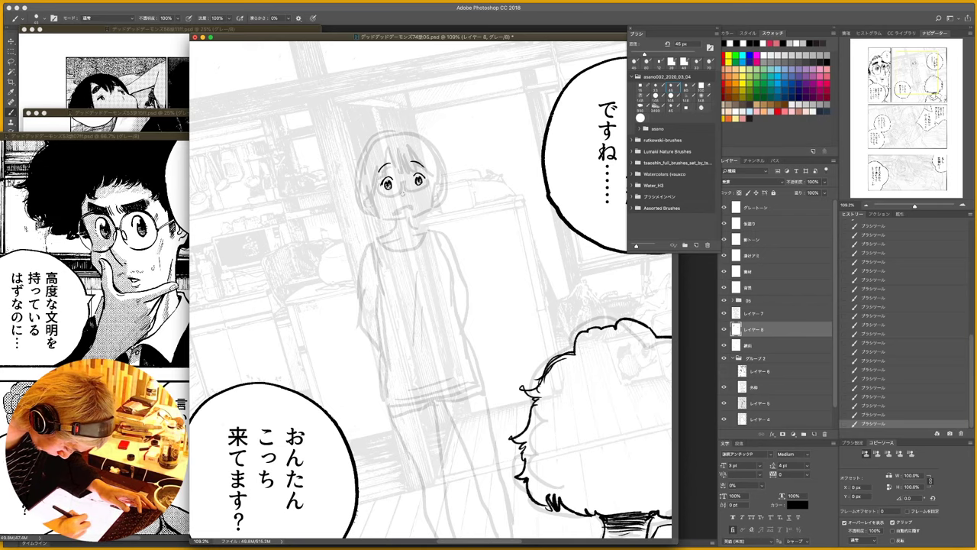
- Ink the standing figure's small open mouth and frame the whole figure at about 88.9% zoom
key(z)
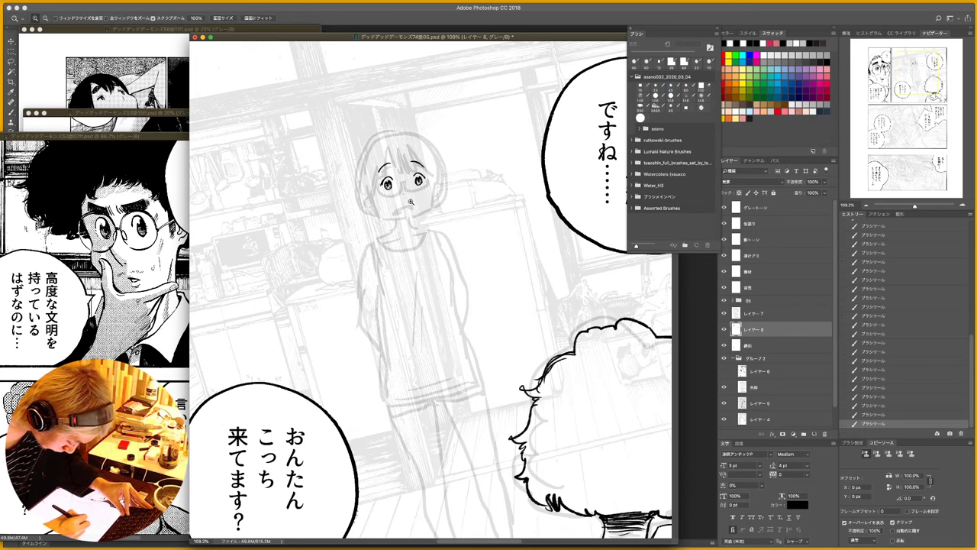
click(403, 196)
drag(407, 217, 353, 216)
key(b)
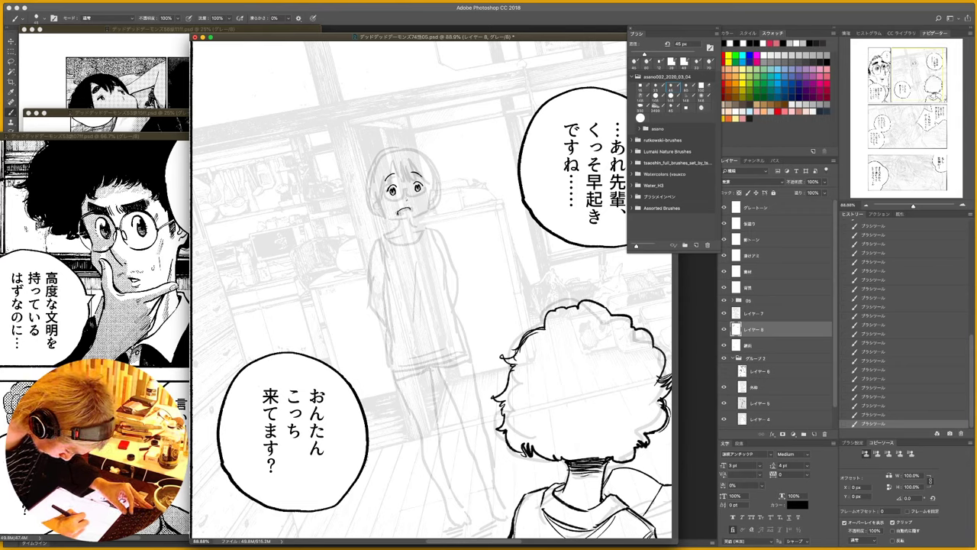
- Choose a larger preset from the asano brush set for inking the standing figure's outlines
right_click(397, 145)
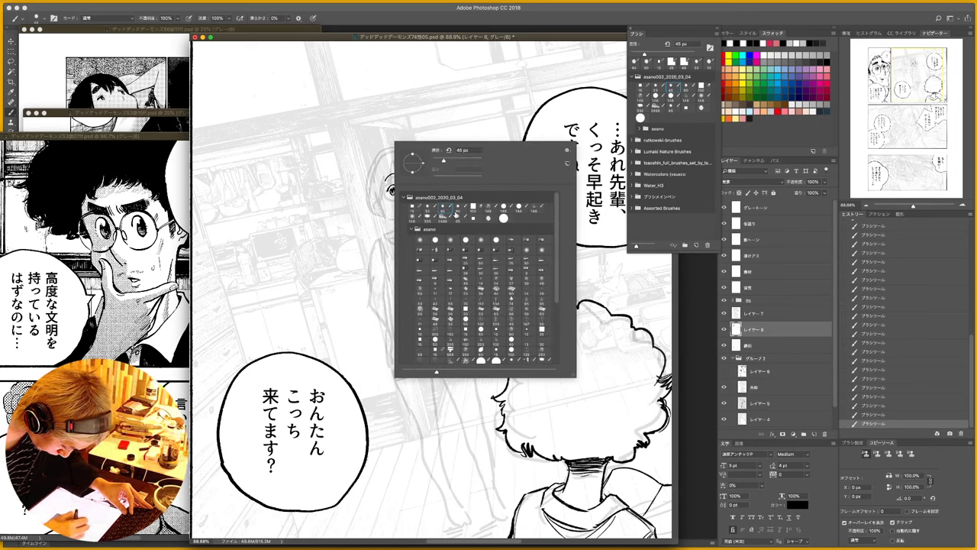
click(461, 207)
click(385, 144)
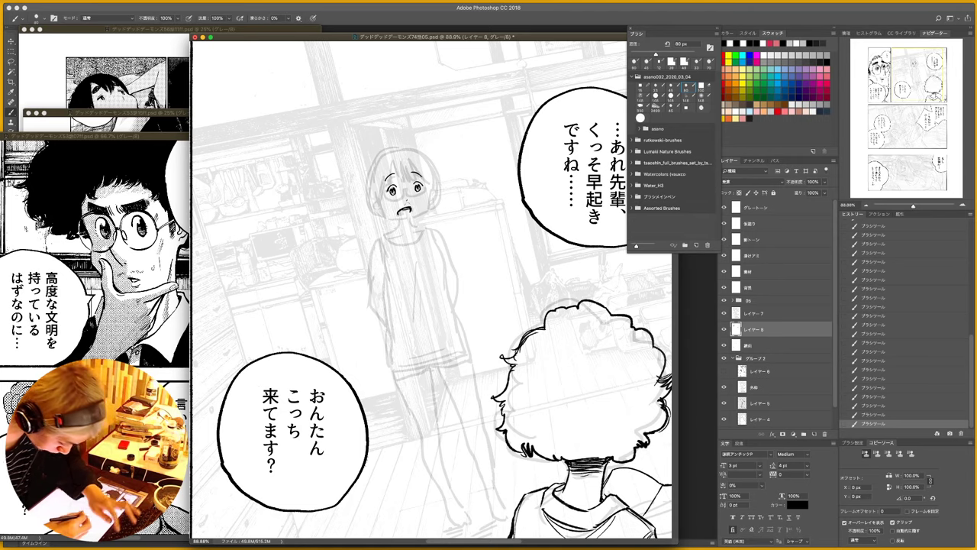
- Lasso part of the standing figure's facial features, nudge it into better alignment and clear the selection
key(l)
mouse_move(423, 198)
mouse_down()
mouse_move(408, 171)
mouse_move(420, 188)
mouse_up()
key(v)
key(ctrl+d)
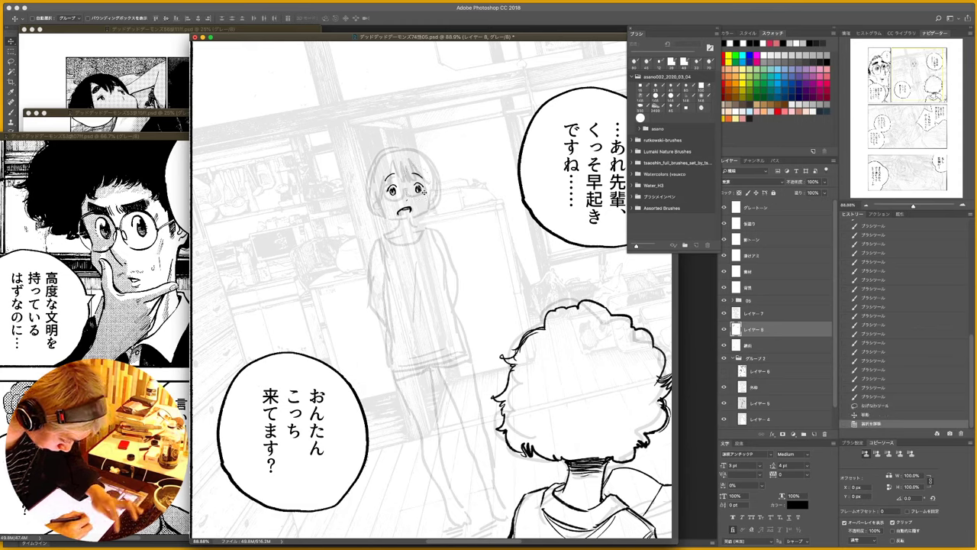
- Ink the standing figure's jaw, cheeks and ears around the eyes and mouth with the Brush tool
key(b)
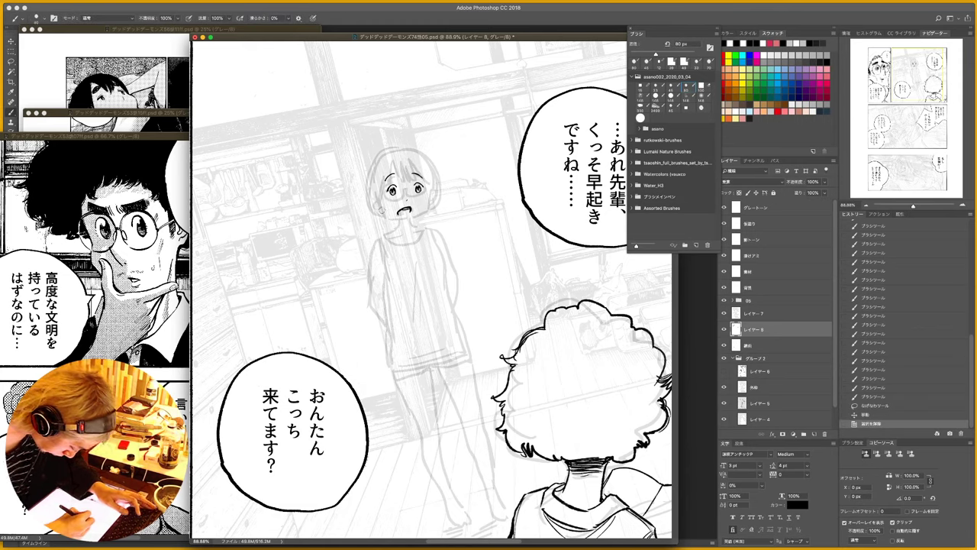
mouse_move(377, 195)
mouse_down()
mouse_move(382, 217)
mouse_move(402, 219)
mouse_up()
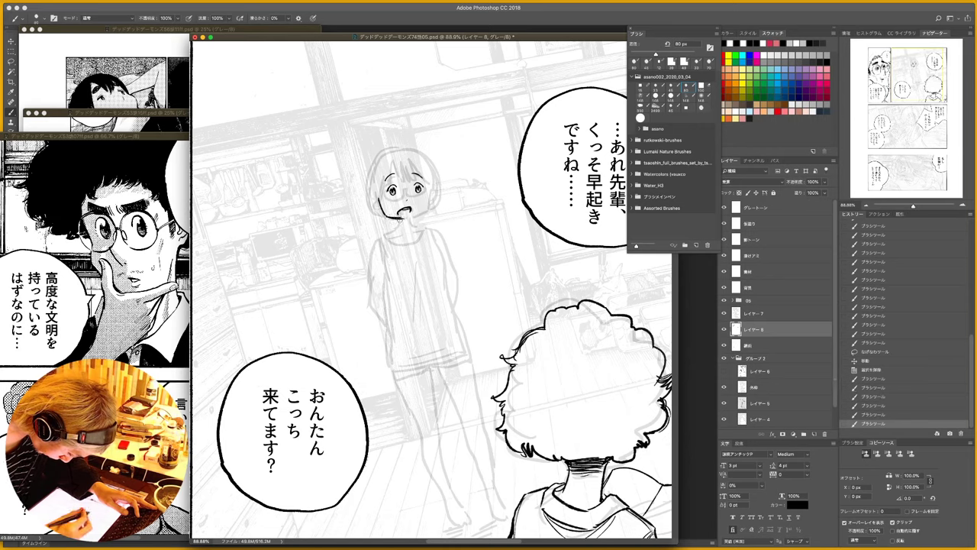
mouse_move(428, 188)
mouse_down()
mouse_move(433, 201)
mouse_move(414, 215)
mouse_move(428, 202)
mouse_move(405, 215)
mouse_move(411, 205)
mouse_move(390, 216)
mouse_move(371, 200)
mouse_move(378, 208)
mouse_up()
key(x)
key(x)
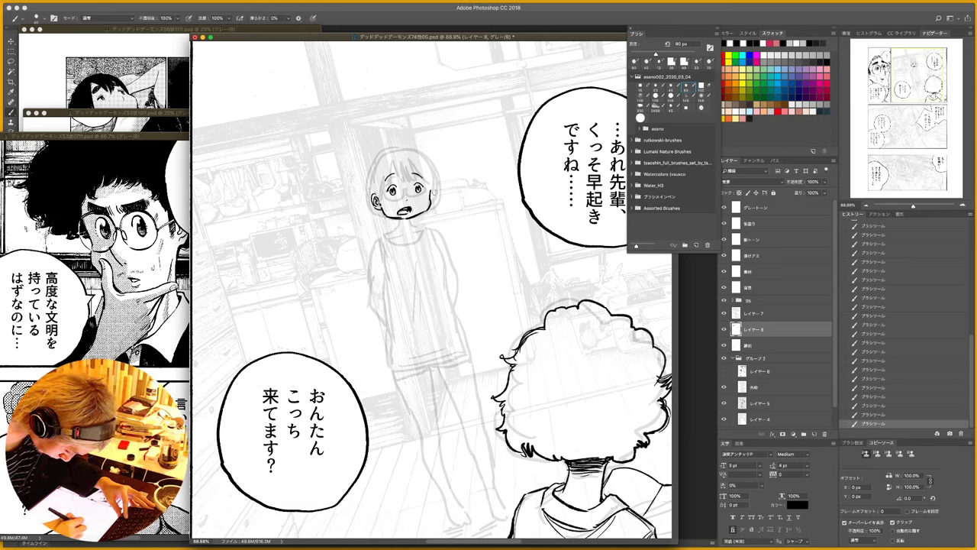
mouse_move(434, 190)
mouse_down()
mouse_move(435, 205)
mouse_move(424, 202)
mouse_up()
- Ink the strands of the standing figure's fringe across the forehead above the eyes
mouse_move(395, 164)
mouse_down()
mouse_move(397, 181)
mouse_move(412, 179)
mouse_up()
drag(409, 174, 415, 183)
drag(411, 170, 417, 179)
drag(407, 157, 421, 180)
drag(421, 172, 434, 194)
drag(395, 156, 382, 187)
mouse_move(380, 169)
mouse_down()
mouse_move(382, 202)
mouse_move(403, 193)
mouse_up()
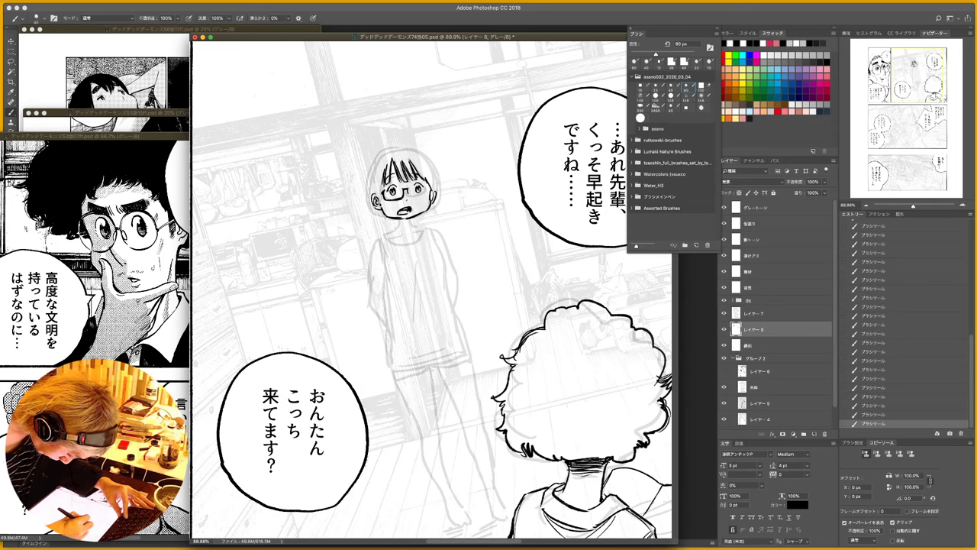
- Ink the standing figure's glasses and the hair strands along both sides of the face
mouse_move(411, 189)
mouse_down()
mouse_move(410, 202)
mouse_move(424, 197)
mouse_move(381, 193)
mouse_move(374, 206)
mouse_up()
drag(381, 192, 378, 210)
drag(434, 184, 428, 201)
drag(435, 177, 429, 199)
- Ink the outer contour of the standing figure's bobbed hair around the crown and down both sides
drag(391, 148, 363, 203)
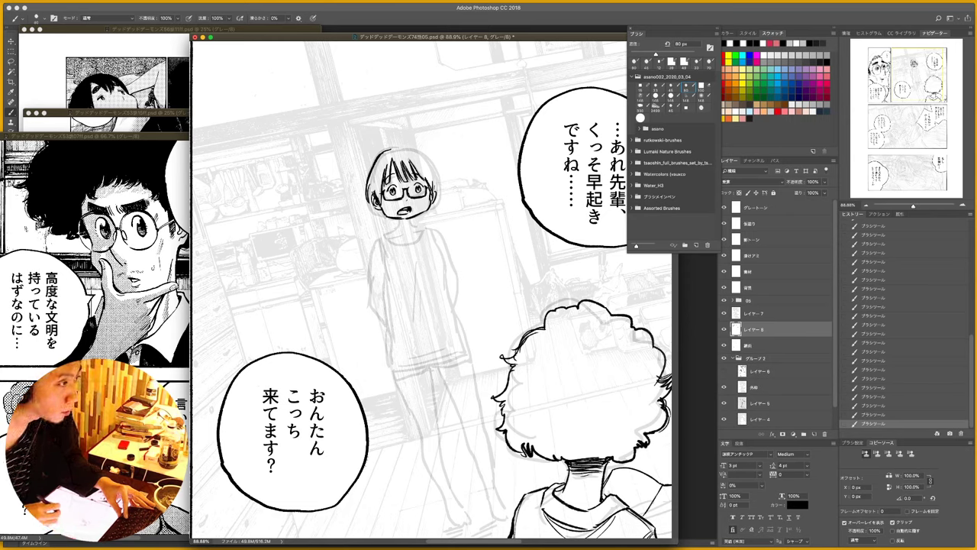
key(super+Tab)
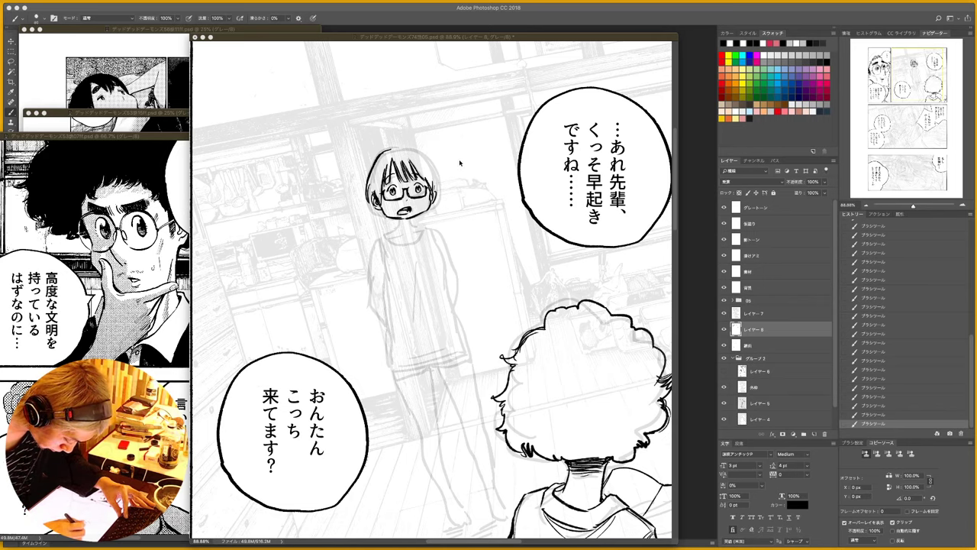
key(F5)
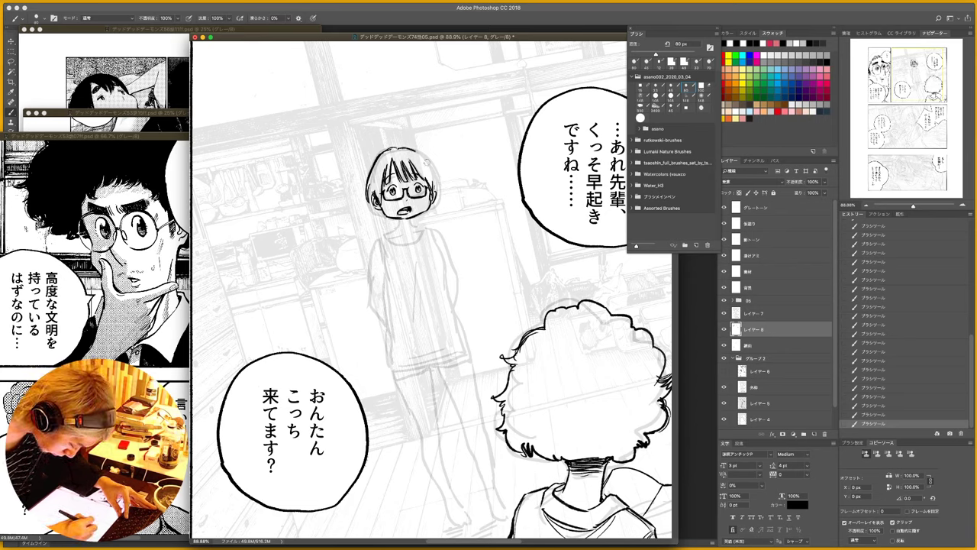
mouse_move(398, 146)
mouse_down()
mouse_move(428, 158)
mouse_move(437, 192)
mouse_up()
mouse_move(420, 152)
mouse_down()
mouse_move(437, 177)
mouse_move(438, 201)
mouse_move(419, 210)
mouse_up()
drag(425, 203, 432, 213)
- Ink the standing figure's neck and the neckline, straps and side contours of the tank top
mouse_move(370, 191)
mouse_down()
mouse_move(397, 231)
mouse_move(418, 229)
mouse_move(394, 249)
mouse_move(426, 226)
mouse_move(425, 238)
mouse_move(381, 255)
mouse_move(380, 292)
mouse_up()
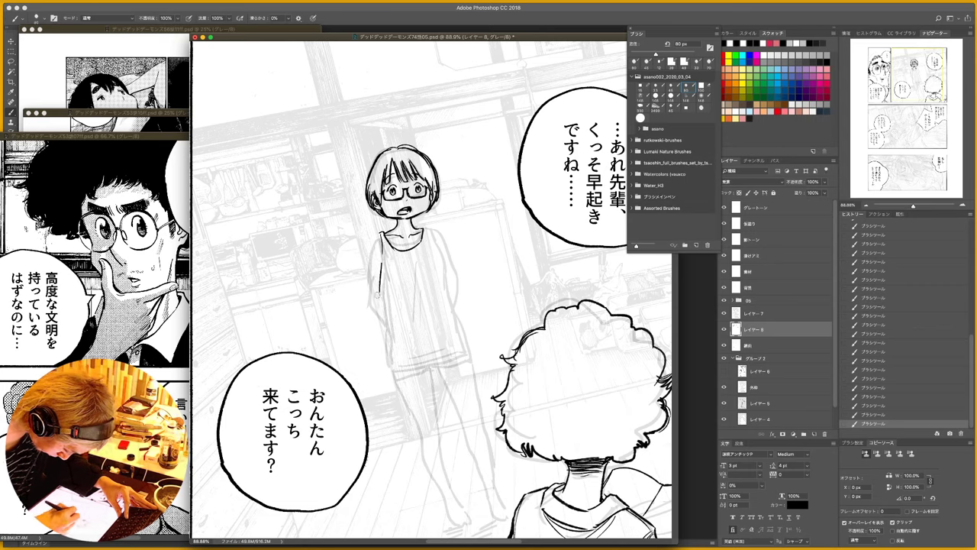
drag(426, 226, 441, 270)
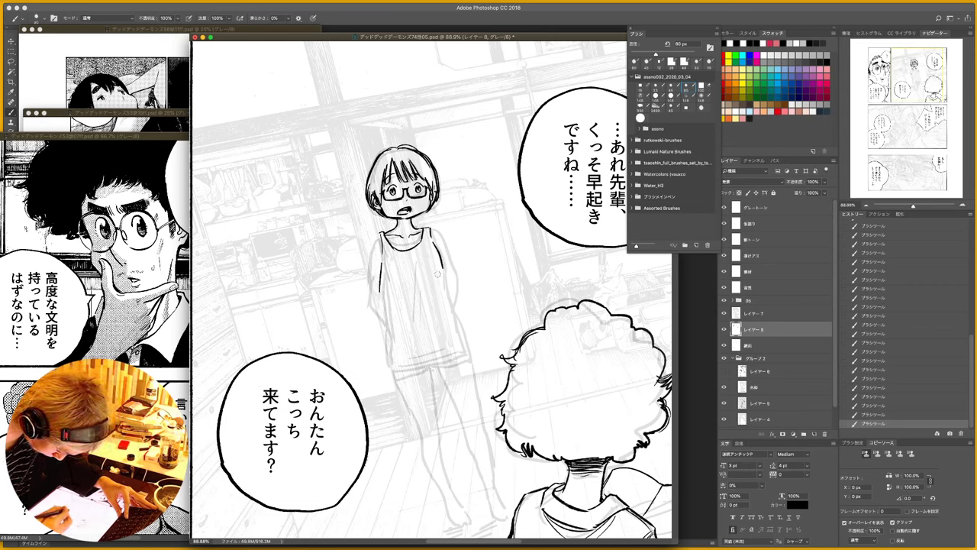
drag(380, 262, 387, 324)
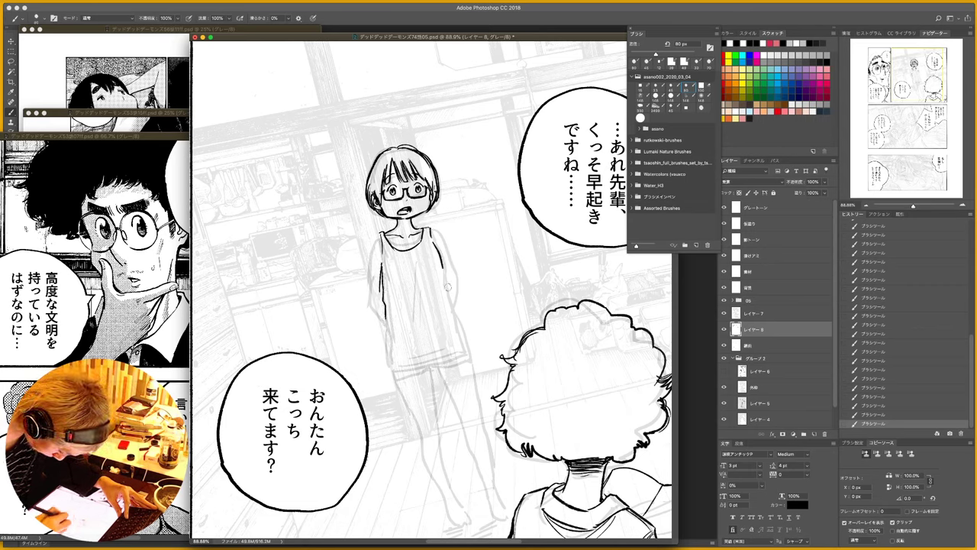
drag(441, 267, 453, 331)
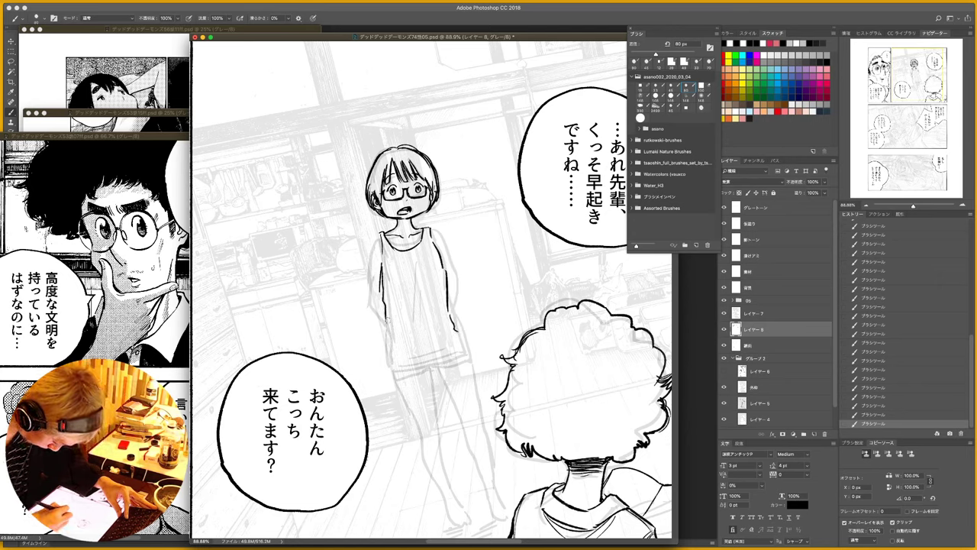
- Ink the tank top's slanted hem and waist folds, and refine its side contours with white and black strokes
mouse_move(387, 315)
mouse_down()
mouse_move(383, 369)
mouse_move(460, 333)
mouse_move(437, 350)
mouse_up()
mouse_move(380, 367)
mouse_down()
mouse_move(460, 345)
mouse_move(400, 357)
mouse_move(444, 327)
mouse_move(435, 331)
mouse_up()
drag(408, 346, 429, 323)
mouse_move(383, 253)
mouse_down()
mouse_move(379, 292)
mouse_move(383, 272)
mouse_up()
key(x)
key(x)
drag(444, 265, 449, 286)
key(x)
key(x)
drag(433, 232, 431, 242)
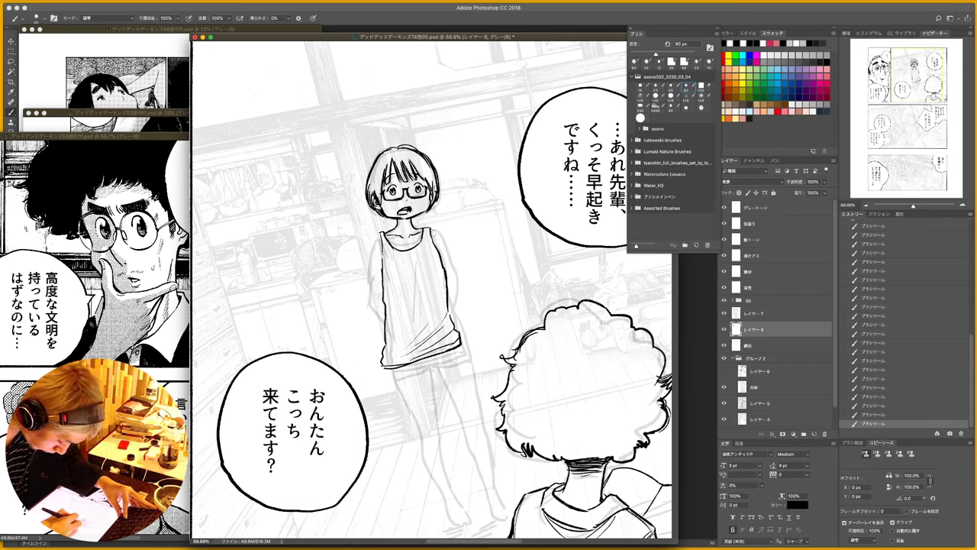
- Ink the standing figure's shoulder, arm and spread hand reaching toward the curly-haired head
mouse_move(430, 226)
mouse_down()
mouse_move(458, 277)
mouse_move(451, 298)
mouse_move(465, 299)
mouse_move(482, 347)
mouse_move(483, 334)
mouse_move(490, 350)
mouse_move(480, 324)
mouse_move(505, 347)
mouse_up()
key(x)
key(x)
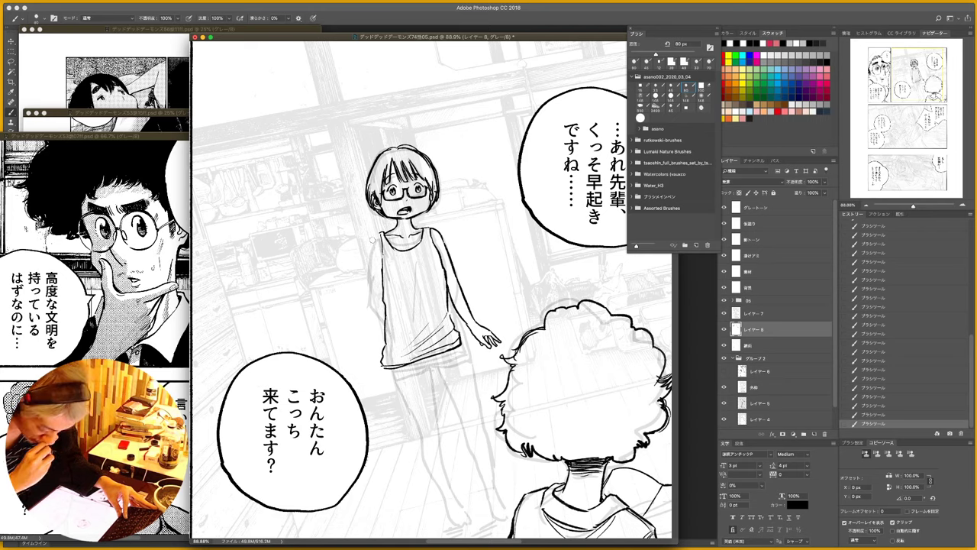
key(x)
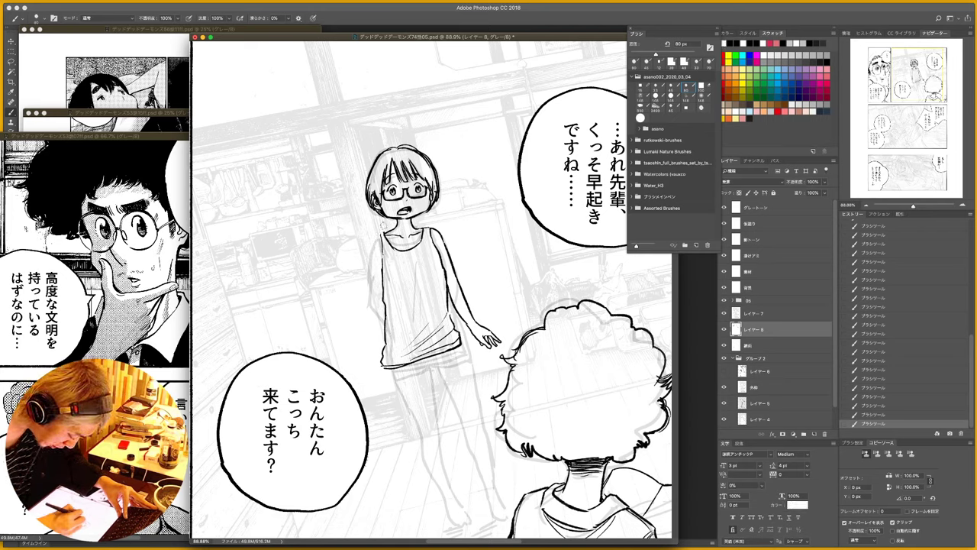
key(x)
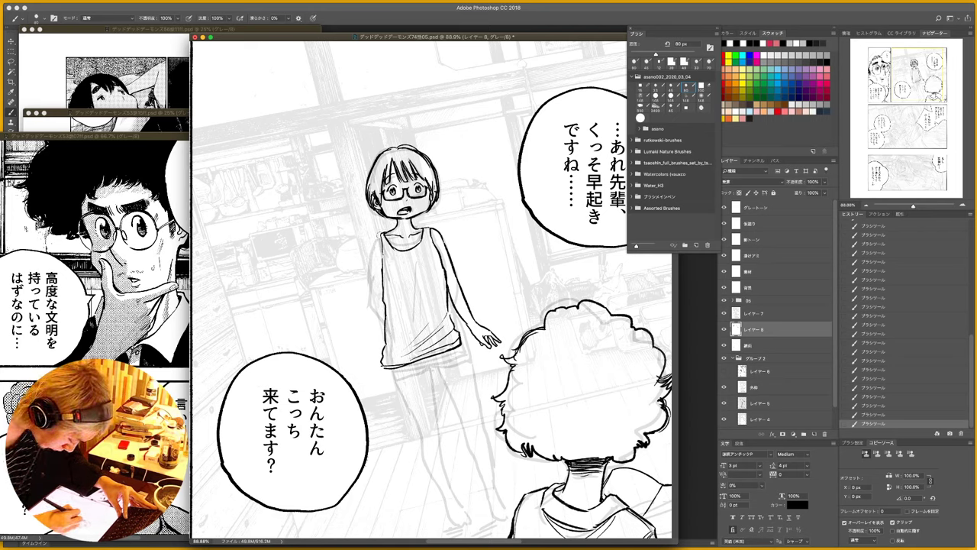
- Ink the standing figure's other shoulder, arm and hanging hand on the speech-balloon side
mouse_move(381, 231)
mouse_down()
mouse_move(364, 264)
mouse_move(382, 283)
mouse_move(364, 295)
mouse_move(381, 295)
mouse_move(363, 309)
mouse_move(361, 327)
mouse_up()
mouse_move(381, 292)
mouse_down()
mouse_move(371, 335)
mouse_move(359, 343)
mouse_move(373, 347)
mouse_move(374, 363)
mouse_move(374, 348)
mouse_move(357, 353)
mouse_move(363, 360)
mouse_up()
key(x)
key(x)
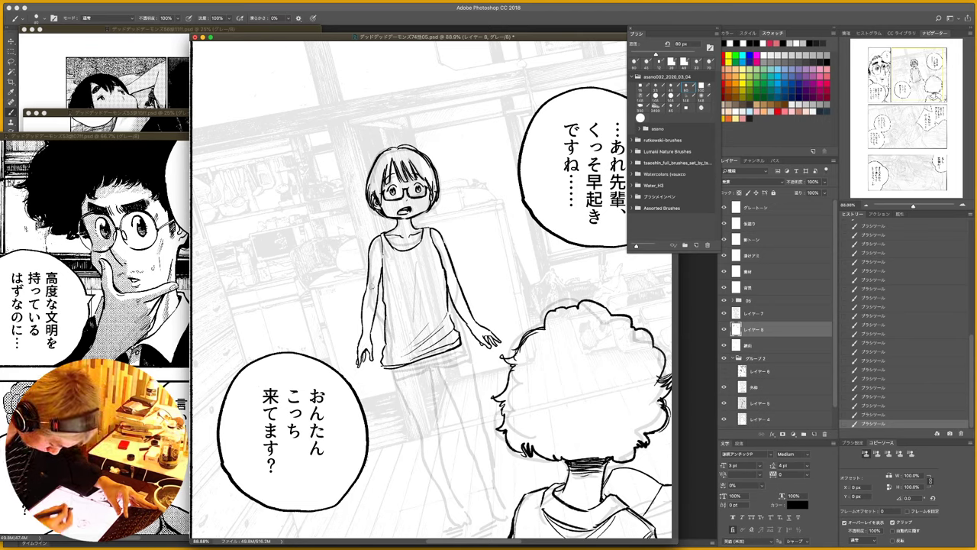
- Lasso the forearm and hand on the speech-balloon side, shift them slightly and deselect
key(l)
mouse_move(358, 371)
mouse_down()
mouse_move(364, 299)
mouse_move(381, 348)
mouse_move(362, 376)
mouse_up()
key(v)
mouse_move(370, 343)
mouse_down()
mouse_move(368, 353)
mouse_move(373, 341)
mouse_up()
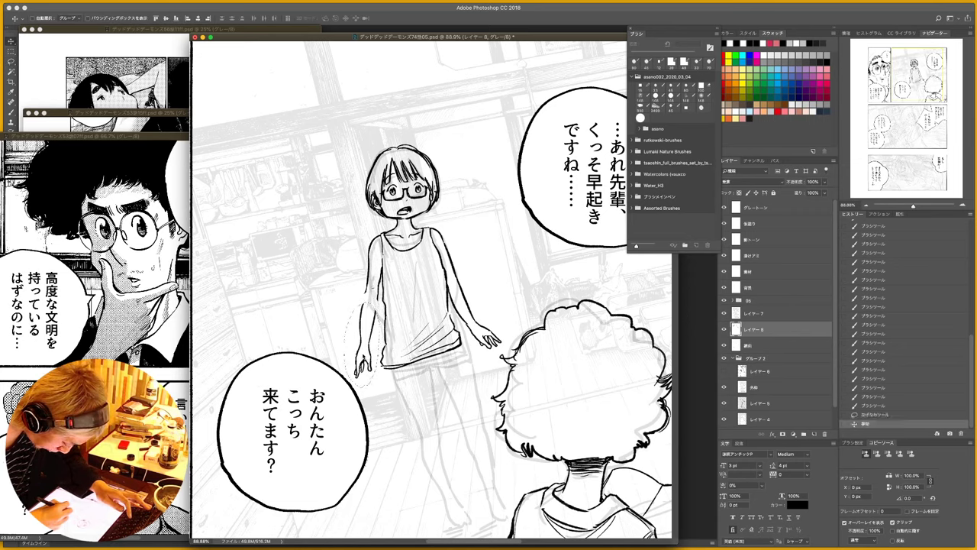
key(ctrl+d)
- Lasso the forearm and hand nearest the curly-haired head, move them slightly outward and deselect
key(l)
mouse_move(477, 345)
mouse_down()
mouse_move(460, 317)
mouse_move(485, 288)
mouse_move(504, 349)
mouse_move(481, 352)
mouse_move(490, 333)
mouse_up()
key(v)
key(ctrl+d)
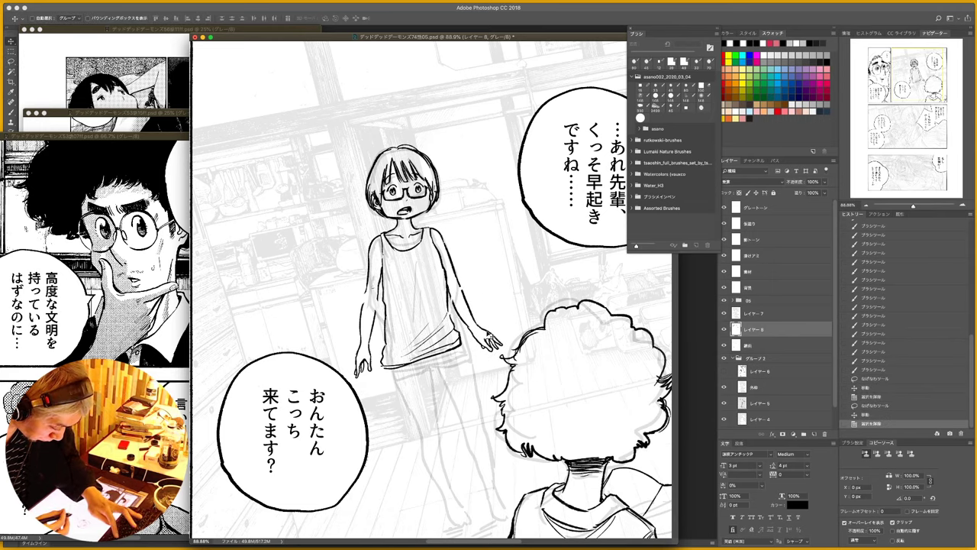
- Redraw the broken contours of both arms where the moved forearms meet the upper arms
key(b)
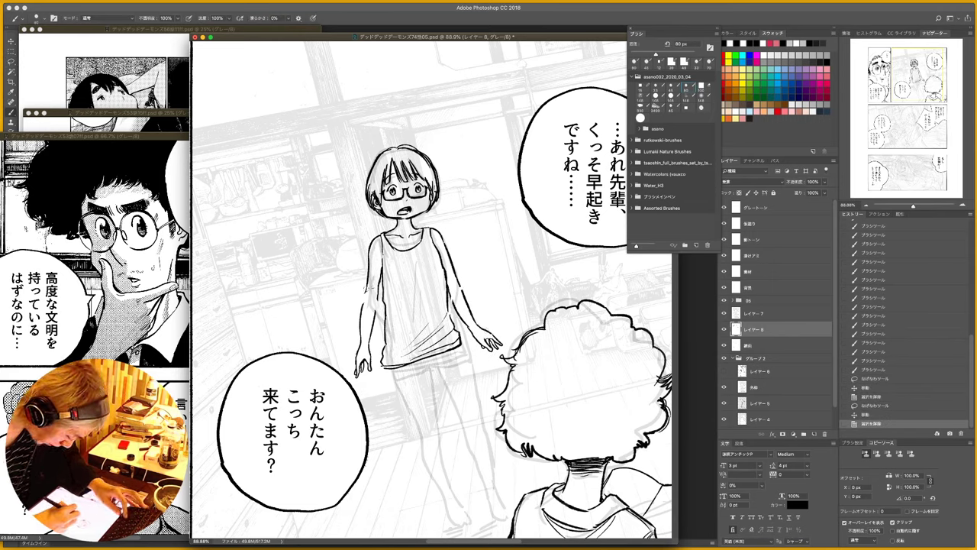
drag(368, 286, 374, 315)
key(x)
key(x)
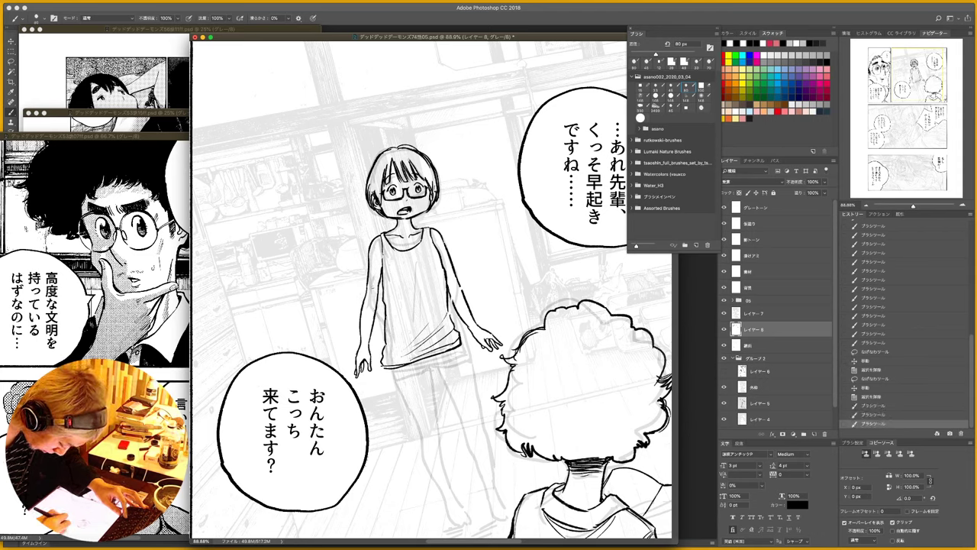
drag(449, 290, 455, 300)
drag(458, 282, 462, 290)
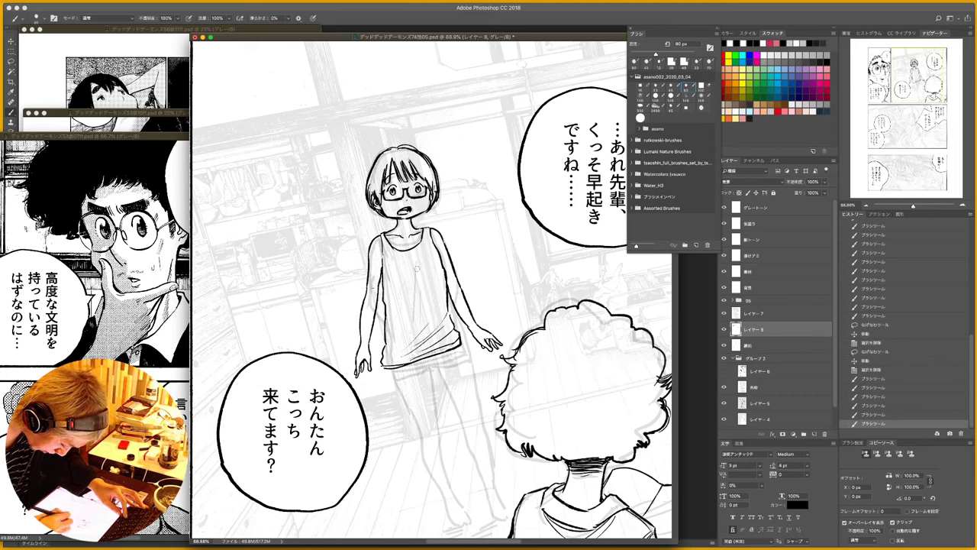
- Add diagonal fabric folds across the tank top and strengthen its side, strap and arm contours
drag(418, 267, 392, 344)
drag(435, 298, 397, 344)
drag(432, 315, 386, 354)
drag(379, 264, 381, 288)
mouse_move(470, 331)
mouse_down()
mouse_move(482, 347)
mouse_move(462, 286)
mouse_up()
drag(422, 228, 432, 252)
drag(432, 242, 435, 253)
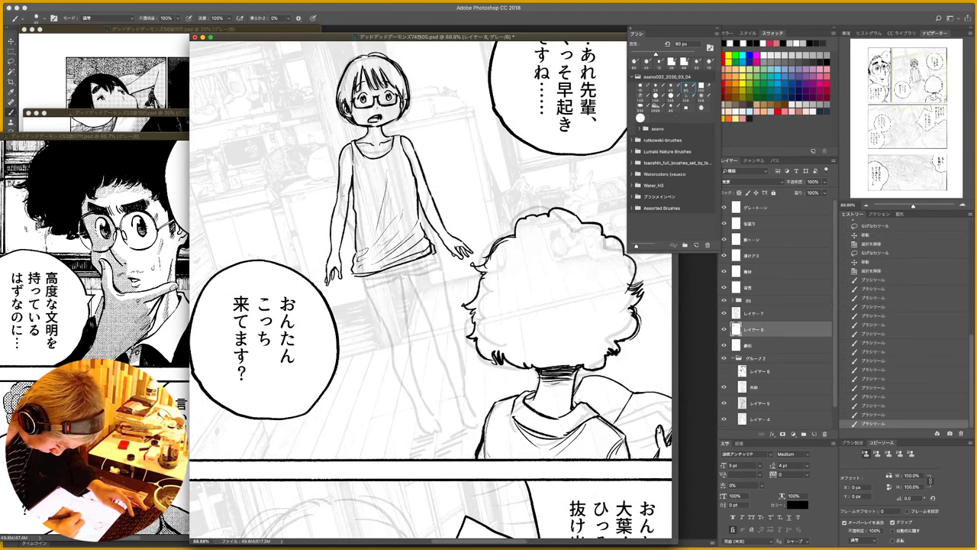
- Ink the standing figure's shorts below the tank top, including the leg hems, crotch seam and creases
mouse_move(352, 270)
mouse_down()
mouse_move(371, 302)
mouse_move(403, 281)
mouse_up()
drag(370, 290, 388, 284)
drag(387, 283, 401, 276)
drag(367, 280, 407, 273)
drag(417, 267, 398, 277)
drag(423, 263, 395, 283)
drag(402, 275, 396, 288)
mouse_move(407, 271)
mouse_down()
mouse_move(397, 277)
mouse_move(411, 284)
mouse_move(444, 270)
mouse_move(427, 276)
mouse_up()
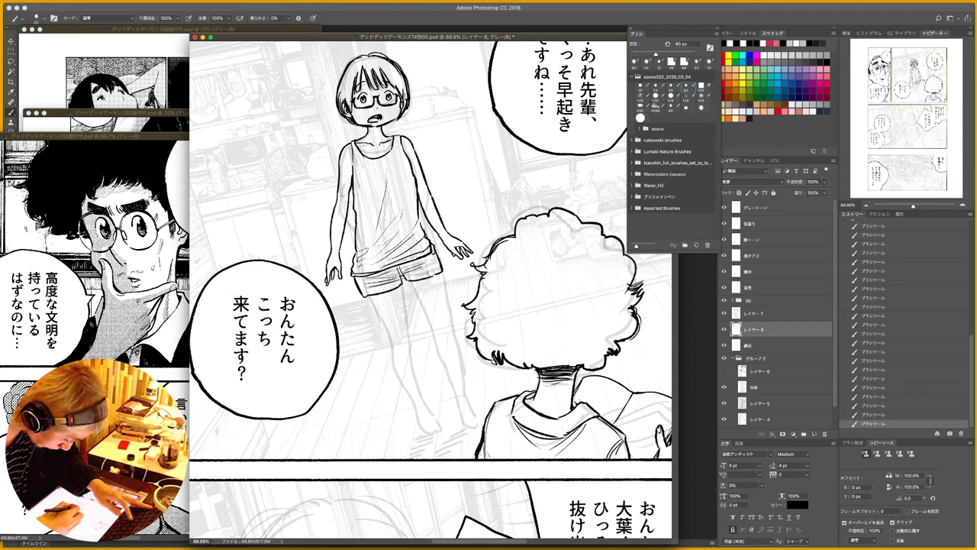
drag(357, 287, 368, 294)
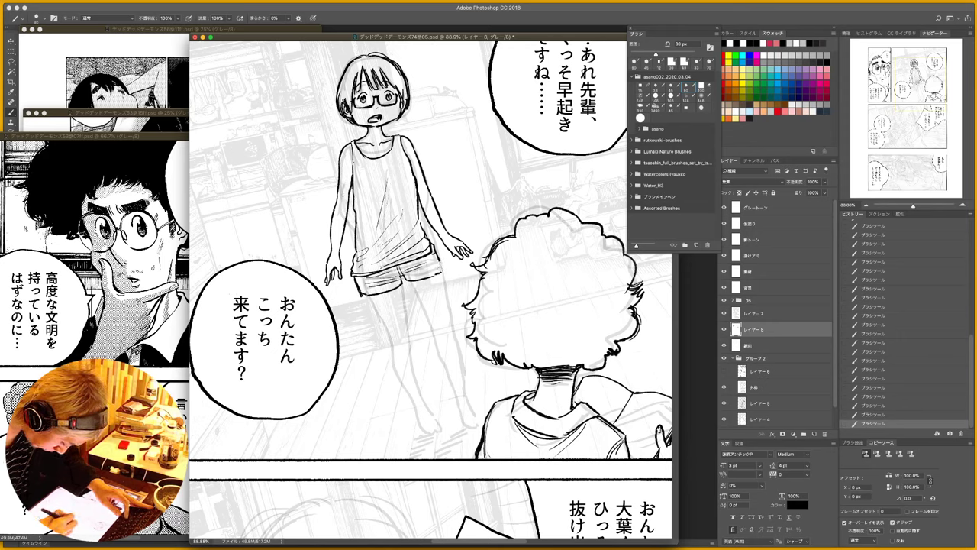
- Ink the contours, knee and foot of the standing figure's leg nearest the lower speech balloon
drag(364, 292, 381, 323)
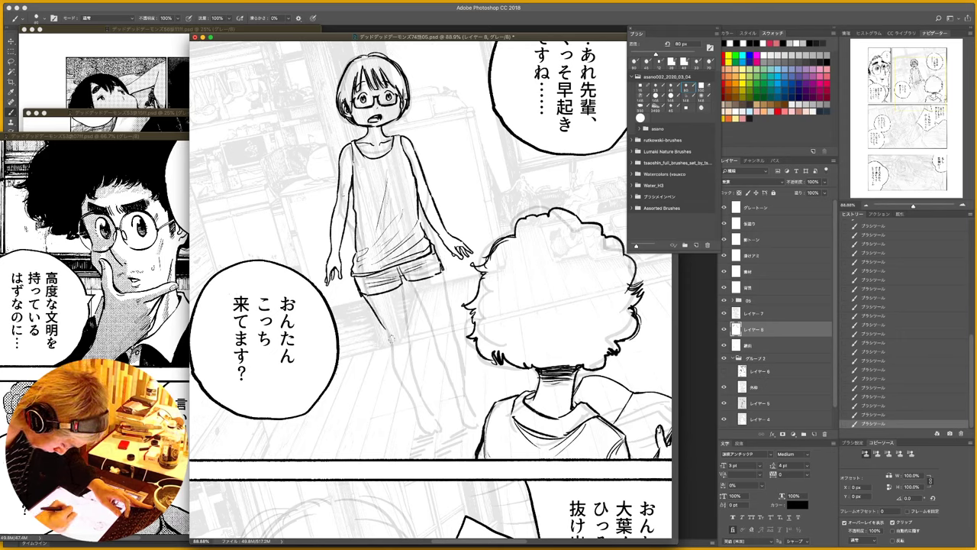
mouse_move(400, 287)
mouse_down()
mouse_move(400, 345)
mouse_move(408, 343)
mouse_move(387, 331)
mouse_move(391, 374)
mouse_move(415, 412)
mouse_up()
mouse_move(404, 343)
mouse_down()
mouse_move(421, 402)
mouse_move(405, 350)
mouse_up()
- Ink the standing figure's other leg with its knee and ankle, and draw the toes on both feet
drag(413, 283, 431, 330)
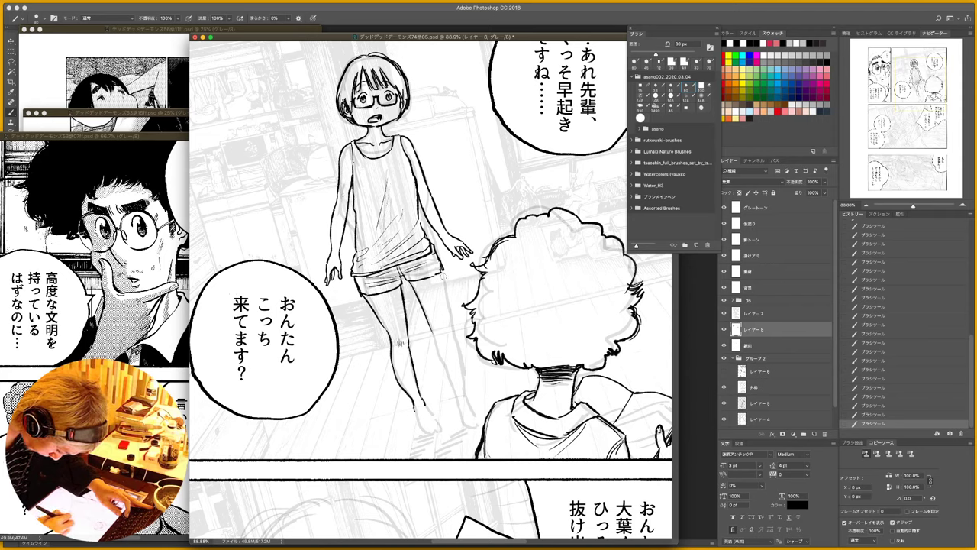
mouse_move(444, 271)
mouse_down()
mouse_move(433, 341)
mouse_move(435, 330)
mouse_move(449, 379)
mouse_up()
mouse_move(449, 316)
mouse_down()
mouse_move(451, 371)
mouse_move(459, 351)
mouse_move(455, 395)
mouse_up()
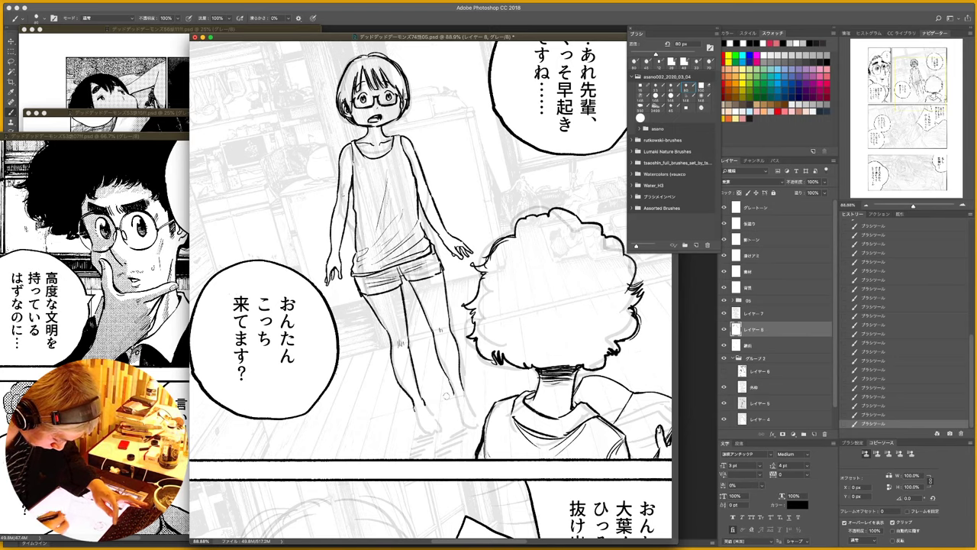
scroll(448, 396, down, 5)
mouse_move(417, 333)
mouse_down()
mouse_move(430, 350)
mouse_move(410, 359)
mouse_move(420, 368)
mouse_move(465, 352)
mouse_up()
drag(457, 316, 466, 353)
drag(433, 288, 444, 317)
drag(448, 273, 457, 323)
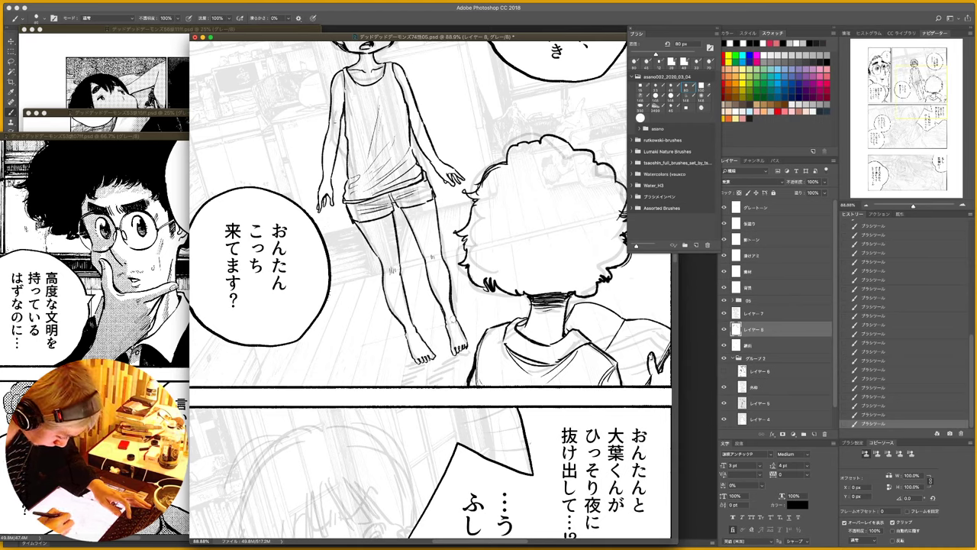
- Refine the standing figure's leg, ankle and shirt contours, alternating white correction strokes with black ink
key(x)
drag(453, 276, 456, 311)
key(x)
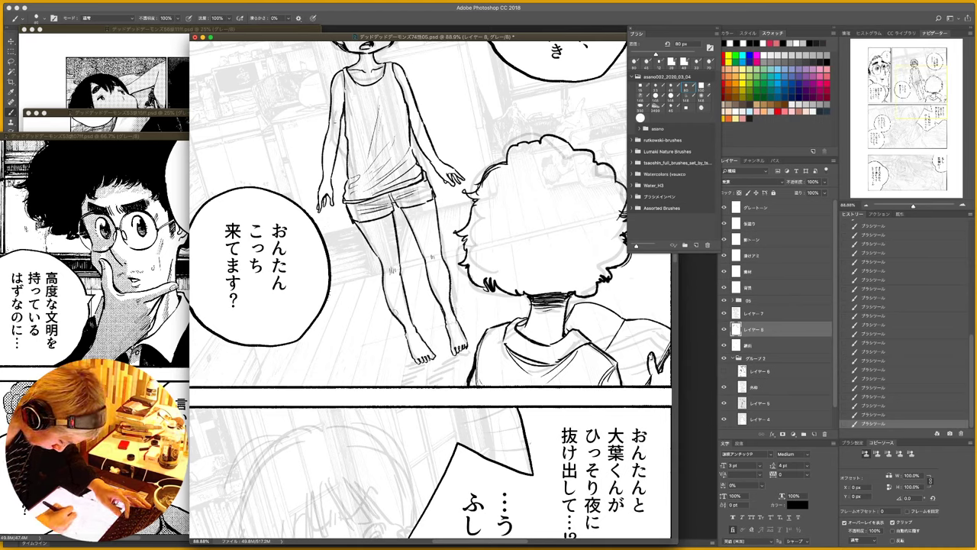
mouse_move(385, 299)
mouse_down()
mouse_move(408, 334)
mouse_move(394, 316)
mouse_move(405, 322)
mouse_up()
key(x)
key(x)
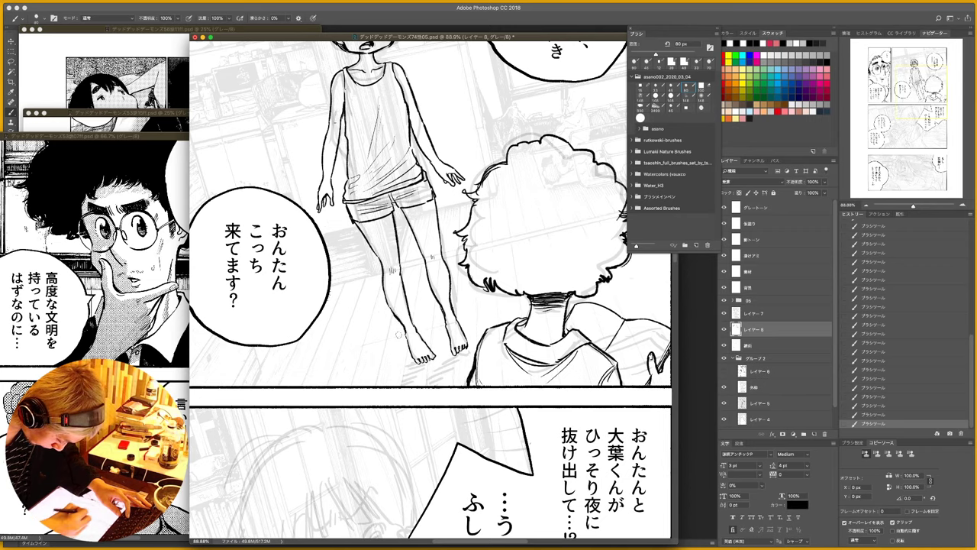
key(x)
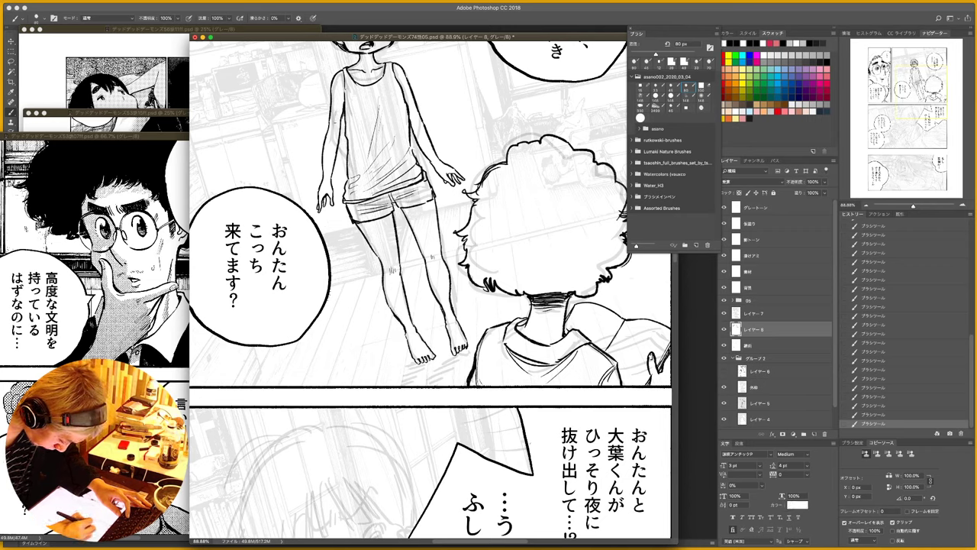
mouse_move(415, 158)
mouse_down()
mouse_move(429, 179)
mouse_move(397, 184)
mouse_up()
key(x)
drag(409, 52, 441, 181)
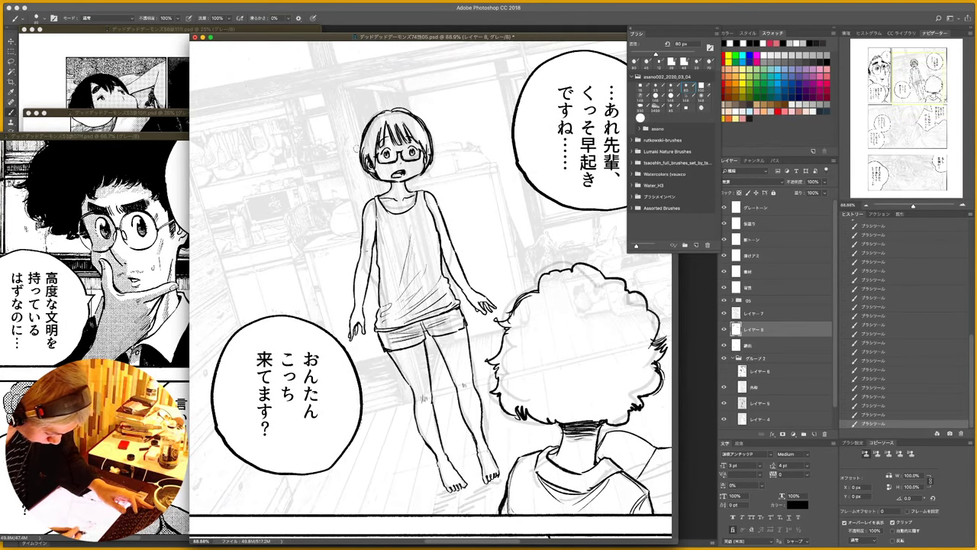
- Ink the eyebrows, teary eyes and mouth of the large foreground figure in the third panel
scroll(476, 330, down, 10)
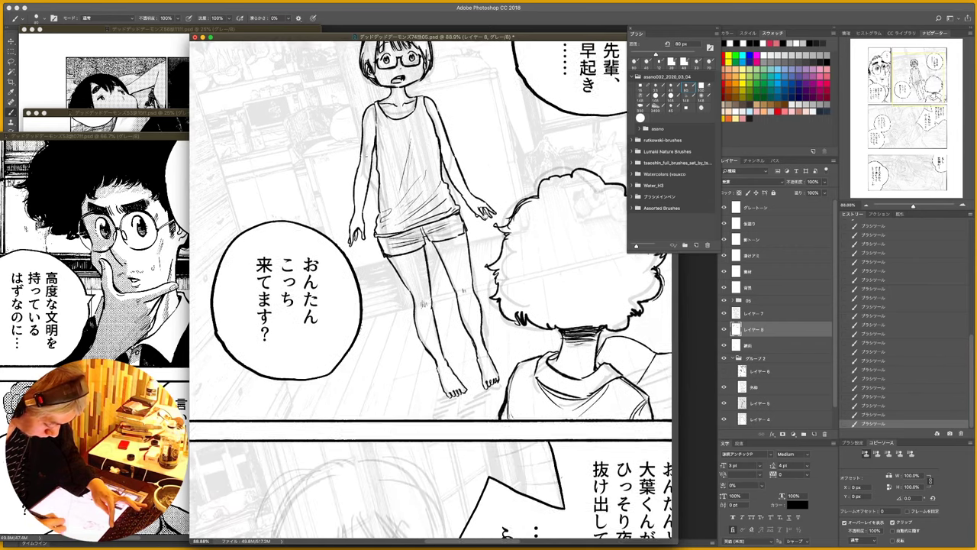
drag(473, 275, 453, 292)
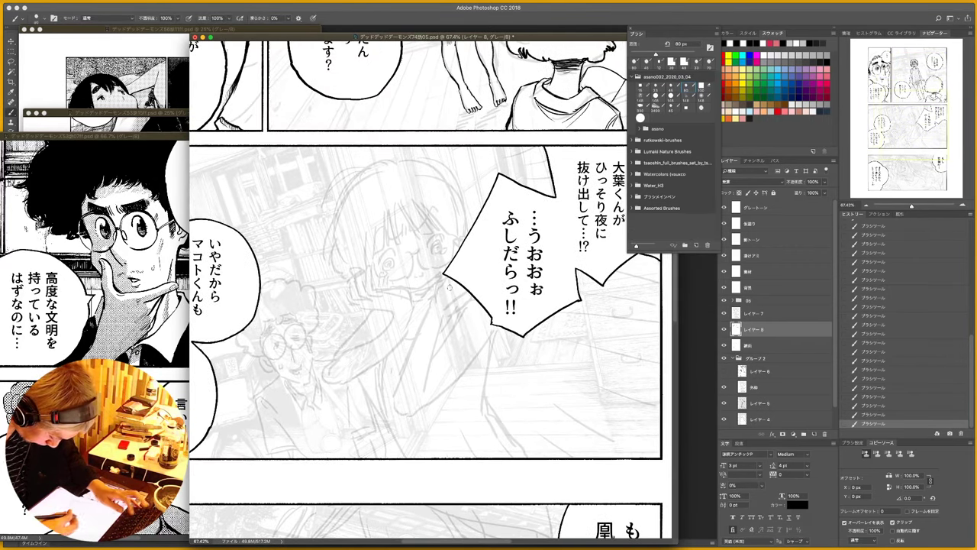
mouse_move(378, 229)
mouse_down()
mouse_move(405, 237)
mouse_move(431, 209)
mouse_up()
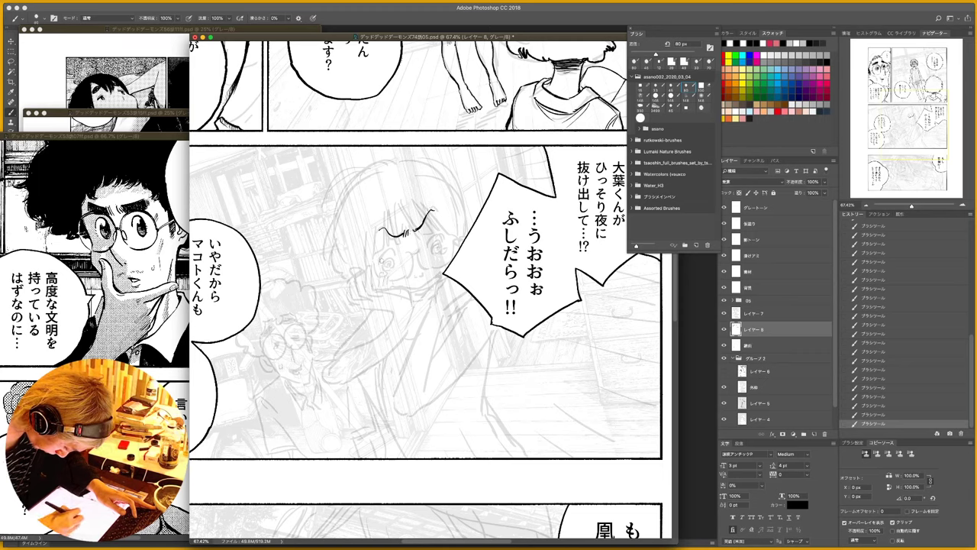
drag(379, 264, 442, 236)
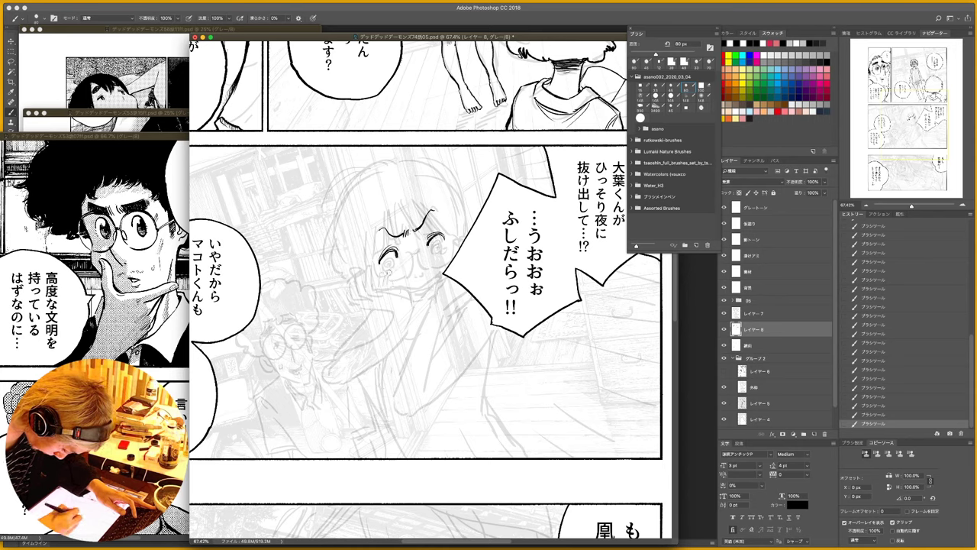
mouse_move(388, 275)
mouse_down()
mouse_move(392, 252)
mouse_move(396, 267)
mouse_up()
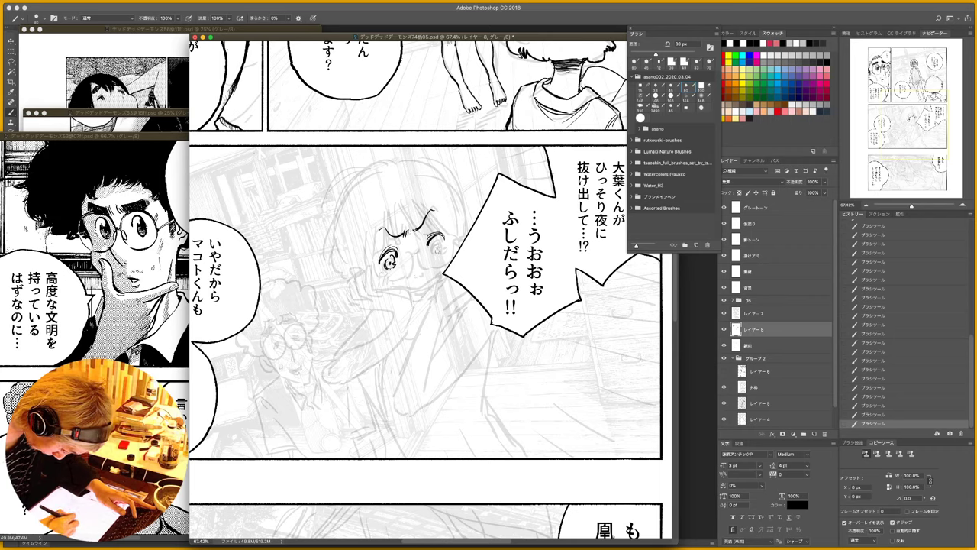
mouse_move(431, 255)
mouse_down()
mouse_move(439, 238)
mouse_move(442, 250)
mouse_move(389, 273)
mouse_move(447, 255)
mouse_move(420, 278)
mouse_up()
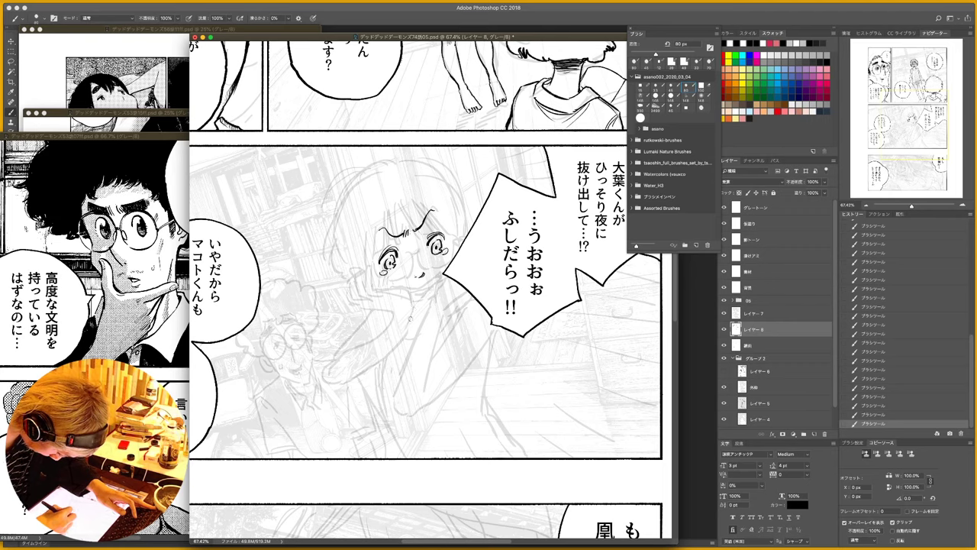
- Ink the third-panel figure's cheek-propping hand and both bent arms down to the elbows
mouse_move(411, 321)
mouse_down()
mouse_move(413, 298)
mouse_move(374, 293)
mouse_move(370, 281)
mouse_move(376, 289)
mouse_move(362, 295)
mouse_move(354, 276)
mouse_move(363, 268)
mouse_move(361, 277)
mouse_up()
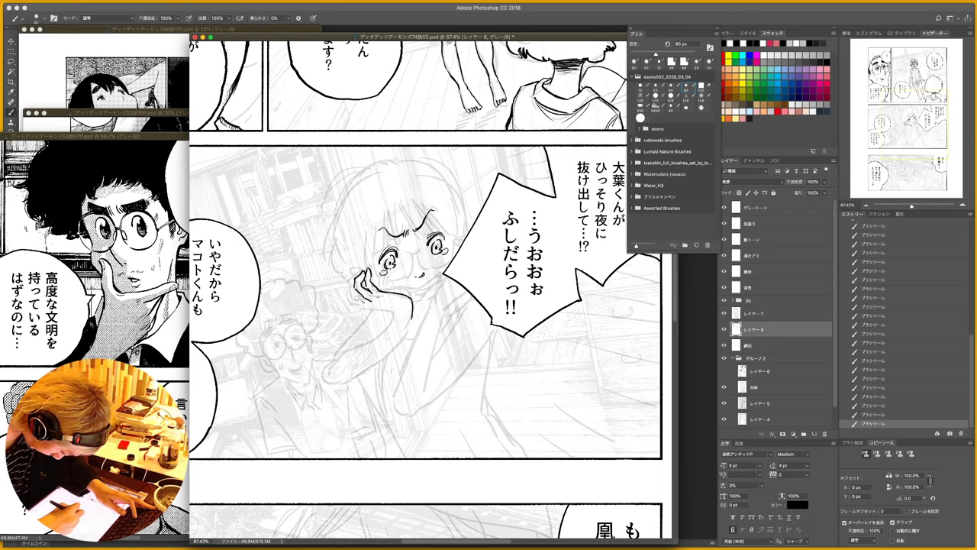
mouse_move(357, 299)
mouse_down()
mouse_move(352, 272)
mouse_move(353, 301)
mouse_move(397, 311)
mouse_move(451, 275)
mouse_move(458, 248)
mouse_up()
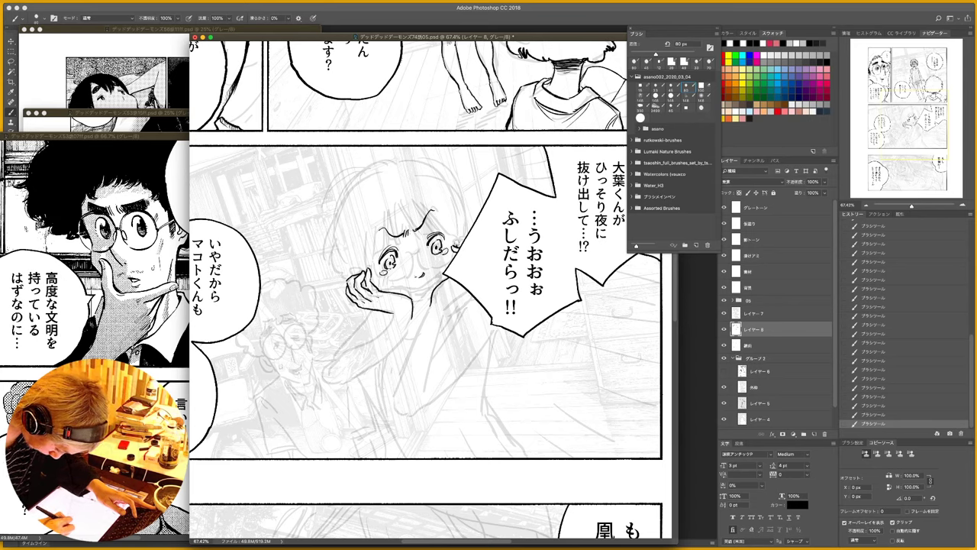
mouse_move(447, 310)
mouse_down()
mouse_move(470, 293)
mouse_move(394, 374)
mouse_move(398, 411)
mouse_move(409, 416)
mouse_move(432, 353)
mouse_move(438, 396)
mouse_move(450, 377)
mouse_up()
drag(497, 326, 441, 397)
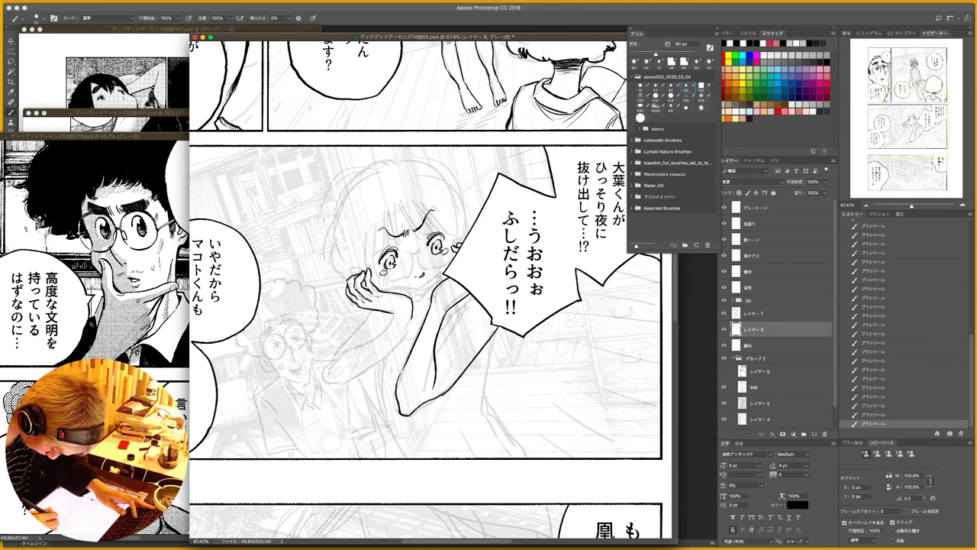
drag(467, 306, 434, 356)
drag(476, 297, 467, 306)
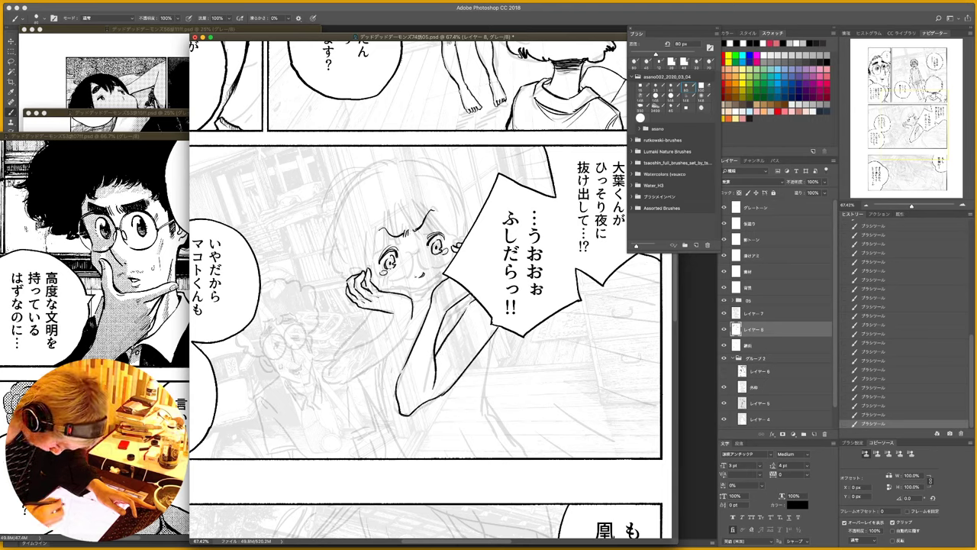
mouse_move(395, 312)
mouse_down()
mouse_move(324, 382)
mouse_move(343, 390)
mouse_up()
mouse_move(413, 317)
mouse_down()
mouse_move(390, 353)
mouse_move(341, 386)
mouse_up()
- Ink the third-panel figure's glasses frame, and draw the chin line with the dark shading beneath it
mouse_move(377, 260)
mouse_down()
mouse_move(381, 283)
mouse_move(414, 272)
mouse_up()
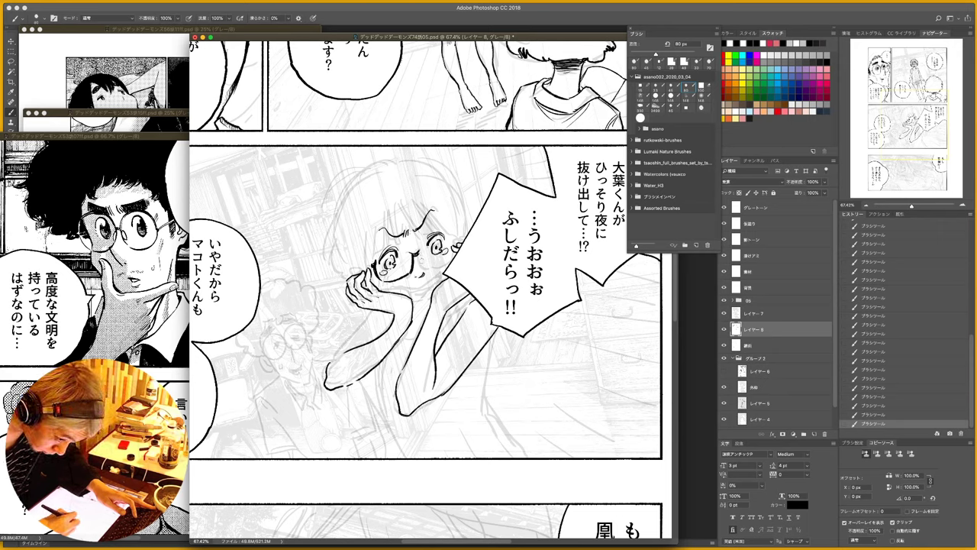
mouse_move(416, 246)
mouse_down()
mouse_move(419, 264)
mouse_move(443, 269)
mouse_move(455, 247)
mouse_up()
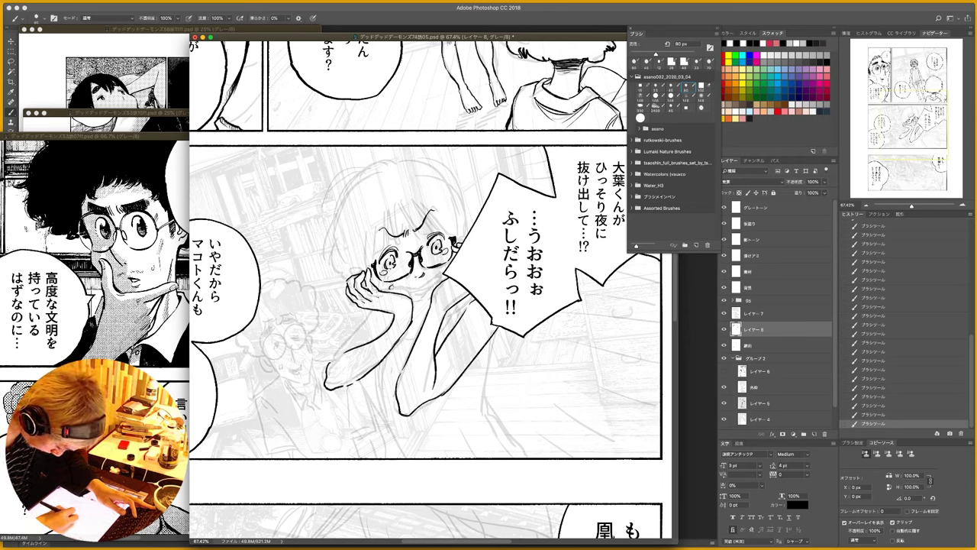
mouse_move(394, 285)
mouse_down()
mouse_move(424, 286)
mouse_move(439, 271)
mouse_up()
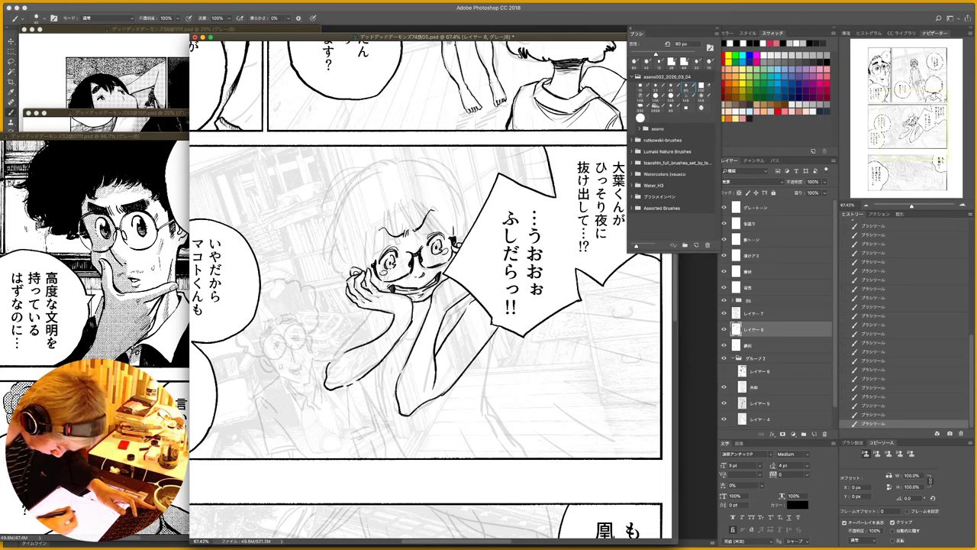
- Ink the third-panel figure's fringe with strands falling over the forehead and beside the glasses down to the hand
mouse_move(397, 202)
mouse_down()
mouse_move(425, 234)
mouse_move(434, 232)
mouse_move(423, 210)
mouse_move(454, 237)
mouse_up()
drag(433, 206, 462, 238)
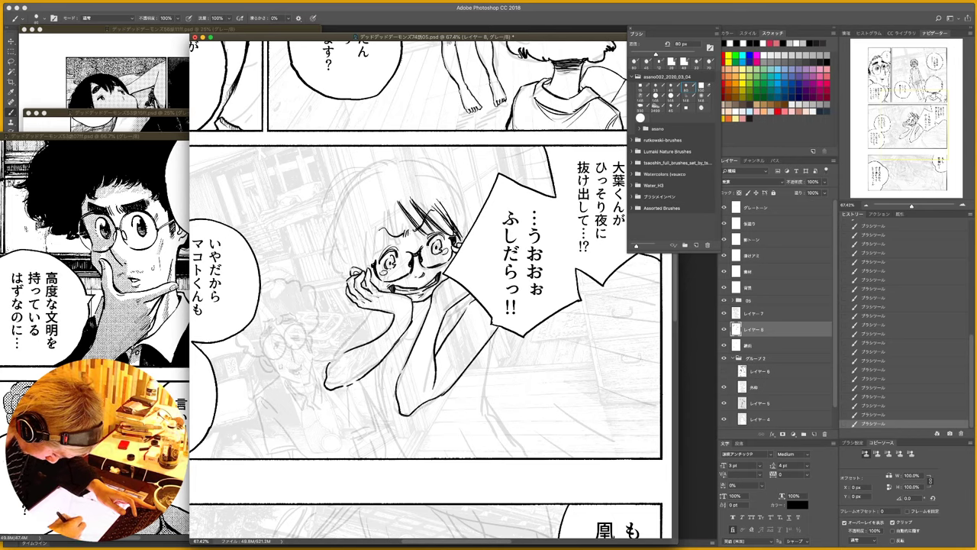
mouse_move(396, 198)
mouse_down()
mouse_move(403, 241)
mouse_move(387, 240)
mouse_move(401, 243)
mouse_up()
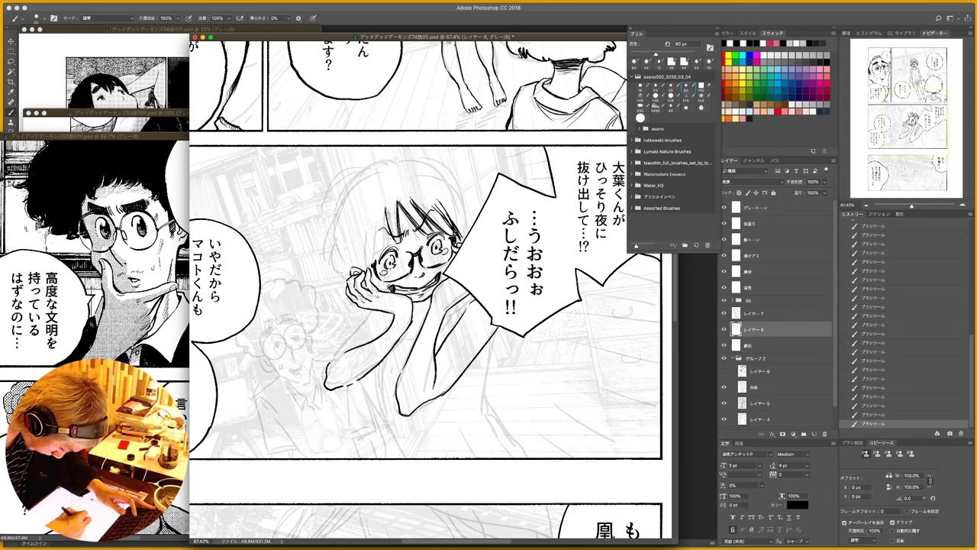
drag(390, 205, 384, 220)
drag(385, 213, 395, 243)
drag(383, 204, 388, 243)
drag(393, 238, 399, 246)
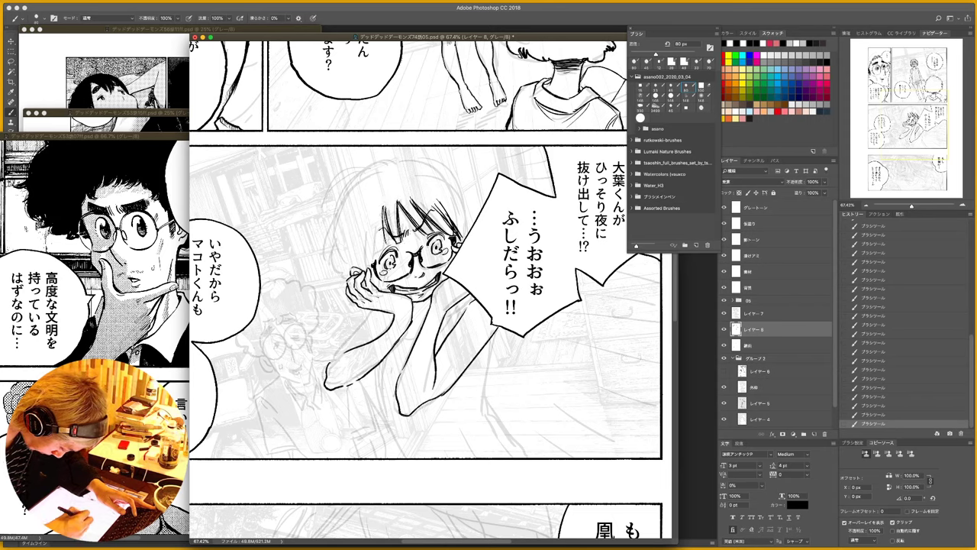
mouse_move(388, 210)
mouse_down()
mouse_move(389, 248)
mouse_move(376, 241)
mouse_move(388, 247)
mouse_up()
drag(383, 209, 373, 242)
drag(374, 209, 371, 260)
drag(371, 224, 368, 270)
drag(368, 275, 374, 284)
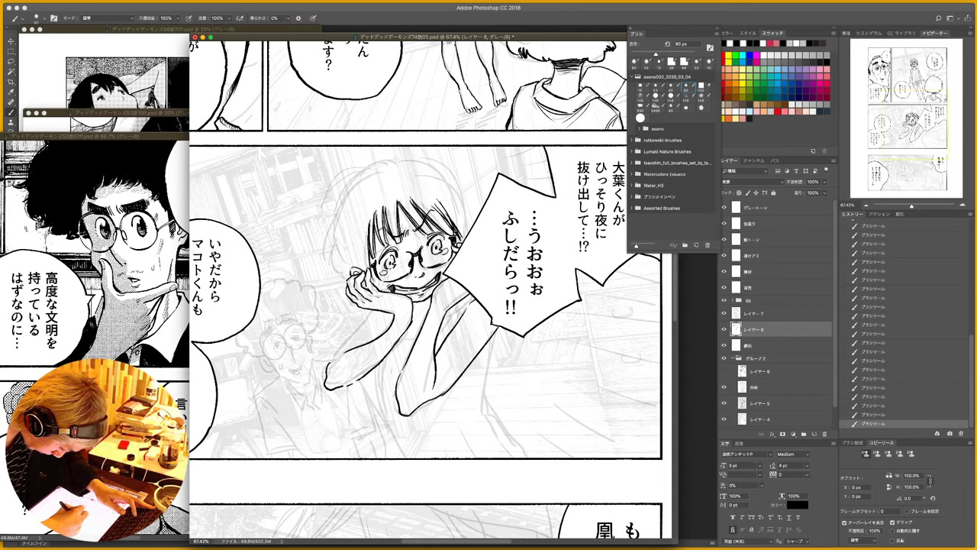
- Ink the outer contour of the third-panel figure's bobbed hair, including the crown and the side strands
mouse_move(359, 179)
mouse_down()
mouse_move(321, 233)
mouse_move(325, 269)
mouse_up()
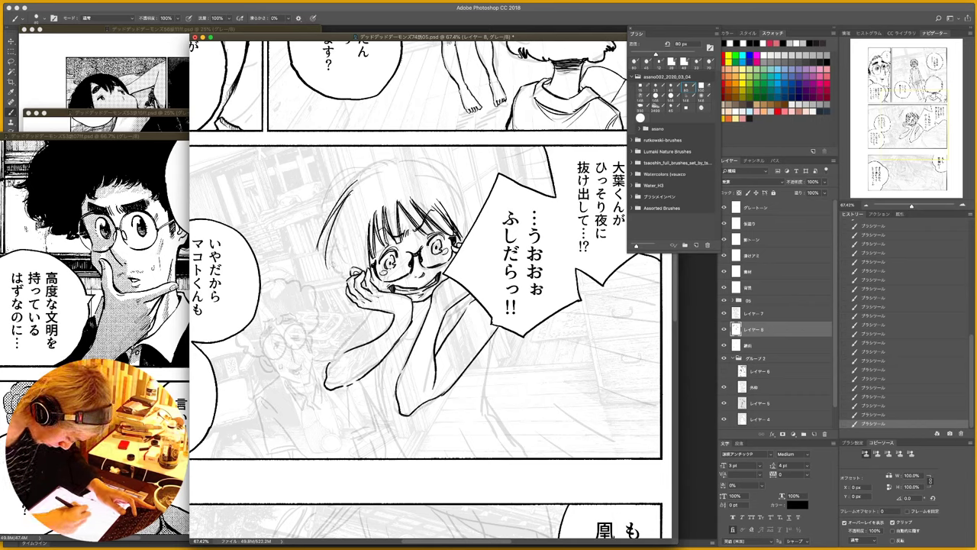
drag(332, 222, 328, 282)
drag(336, 248, 334, 284)
drag(347, 280, 339, 290)
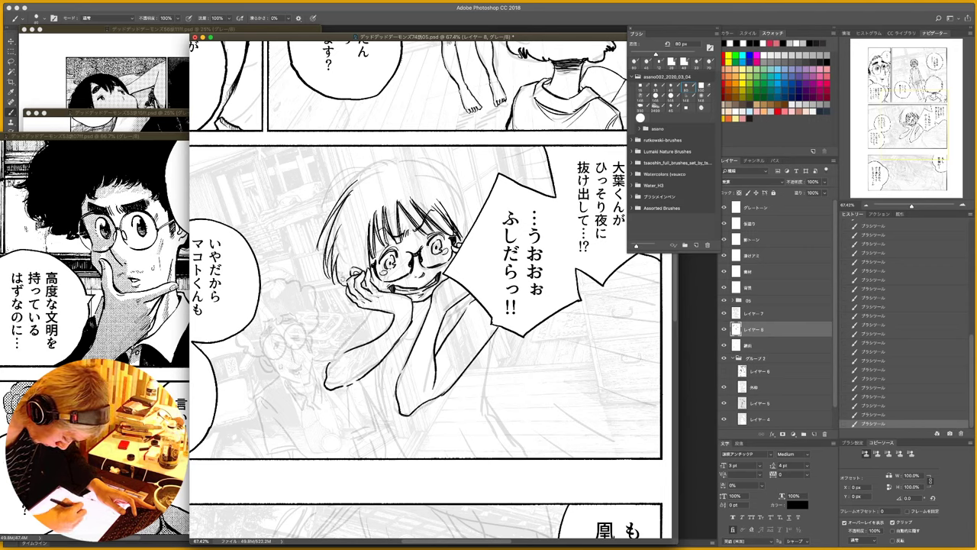
drag(353, 241, 345, 279)
mouse_move(354, 181)
mouse_down()
mouse_move(333, 206)
mouse_move(379, 165)
mouse_up()
mouse_move(339, 205)
mouse_down()
mouse_move(409, 160)
mouse_move(425, 161)
mouse_move(452, 192)
mouse_up()
mouse_move(408, 162)
mouse_down()
mouse_move(455, 190)
mouse_move(469, 227)
mouse_up()
drag(464, 202, 469, 234)
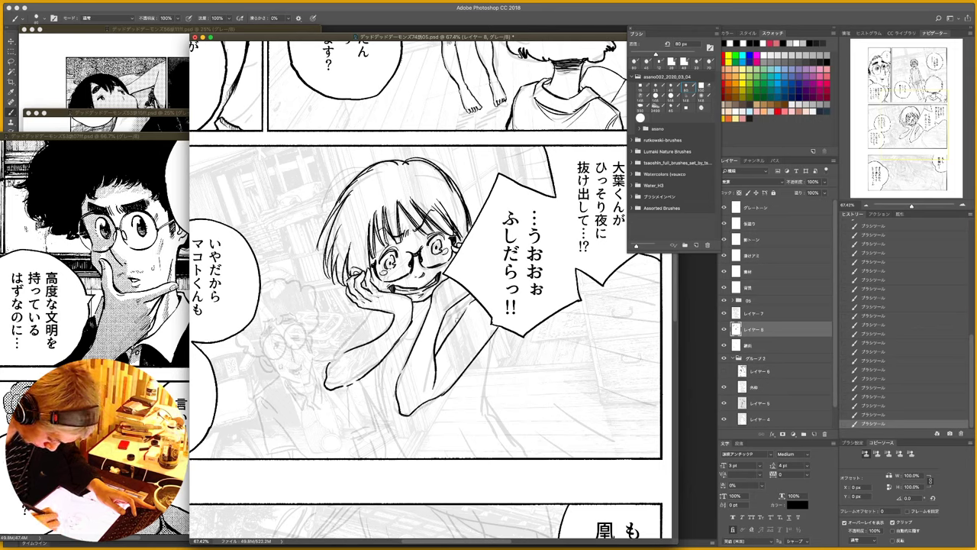
- Ink the third-panel figure's tank top, including the shoulder strap, neckline, front edge and creases below the elbow
drag(461, 318, 469, 301)
drag(466, 305, 475, 296)
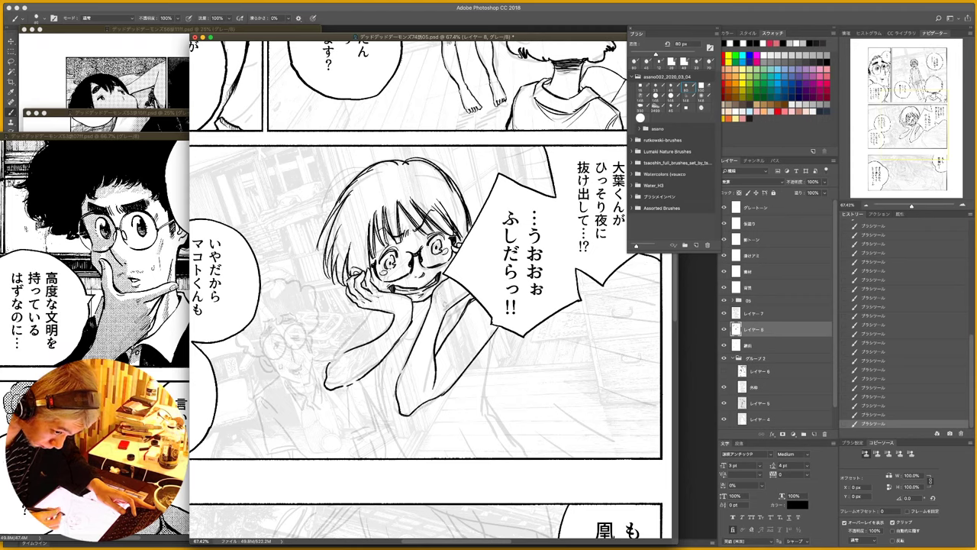
drag(473, 294, 436, 333)
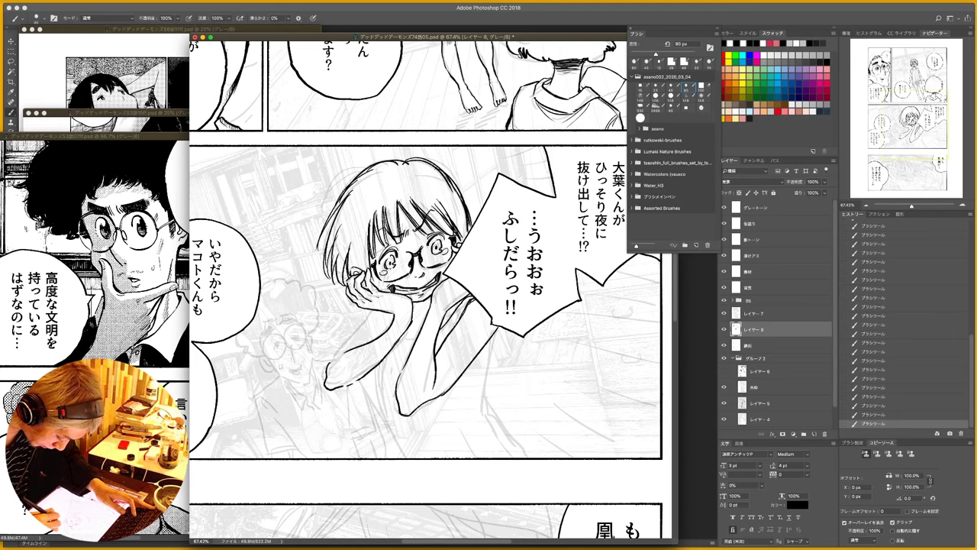
mouse_move(463, 309)
mouse_down()
mouse_move(439, 346)
mouse_move(416, 337)
mouse_move(374, 393)
mouse_move(379, 409)
mouse_up()
mouse_move(396, 376)
mouse_down()
mouse_move(393, 394)
mouse_move(441, 446)
mouse_up()
drag(414, 411, 451, 442)
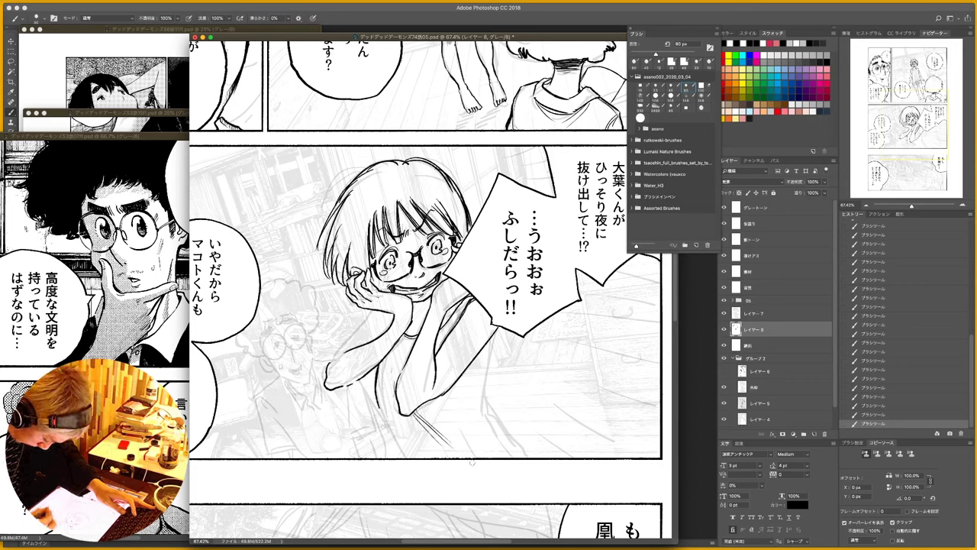
drag(478, 364, 497, 332)
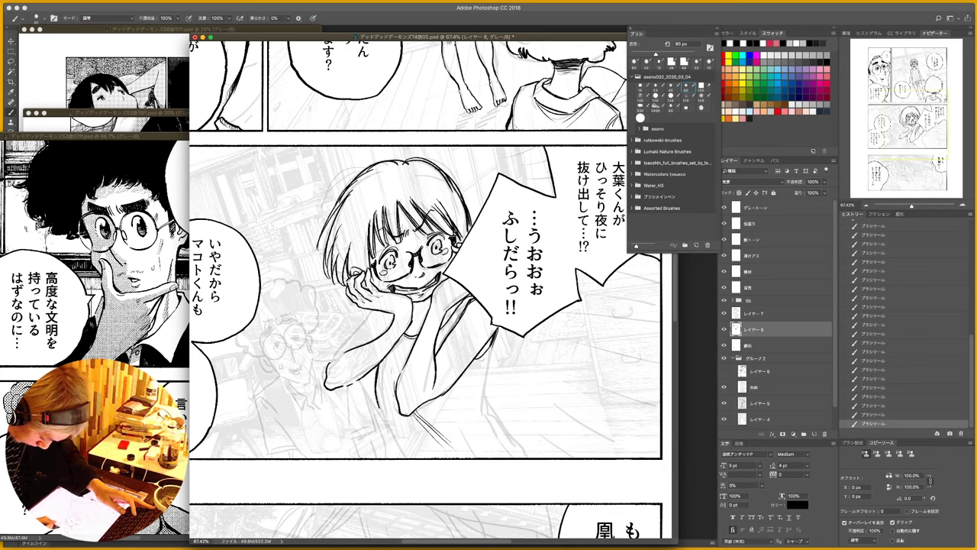
- Extend the third-panel figure's back contour down to the panel border and add fabric folds around the waist
key(super+space)
drag(486, 193, 461, 198)
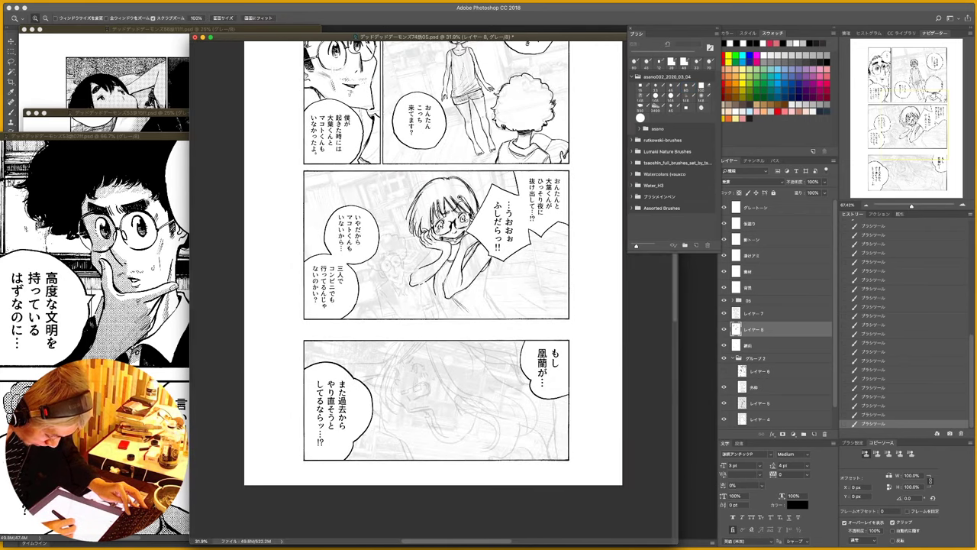
key(b)
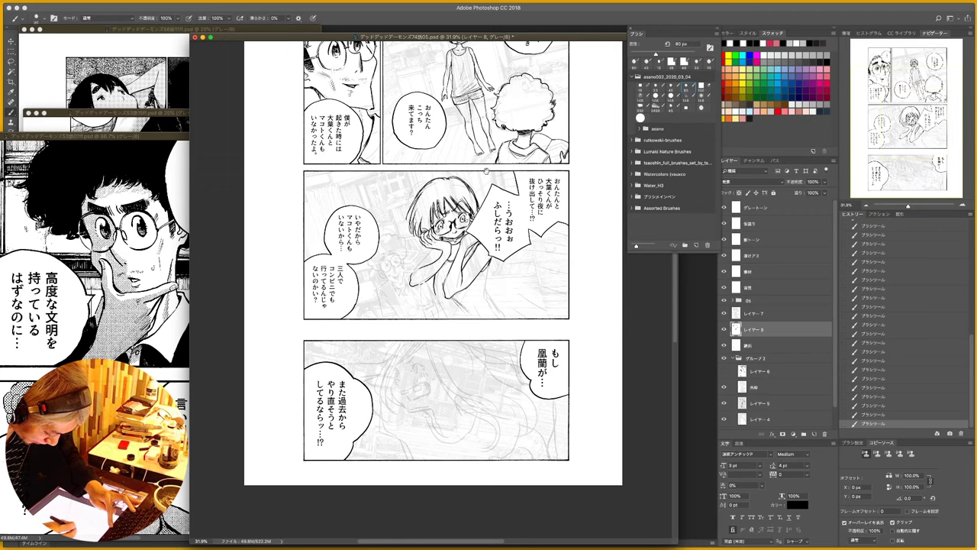
mouse_move(487, 171)
mouse_down()
mouse_move(482, 206)
mouse_move(510, 219)
mouse_up()
key(b)
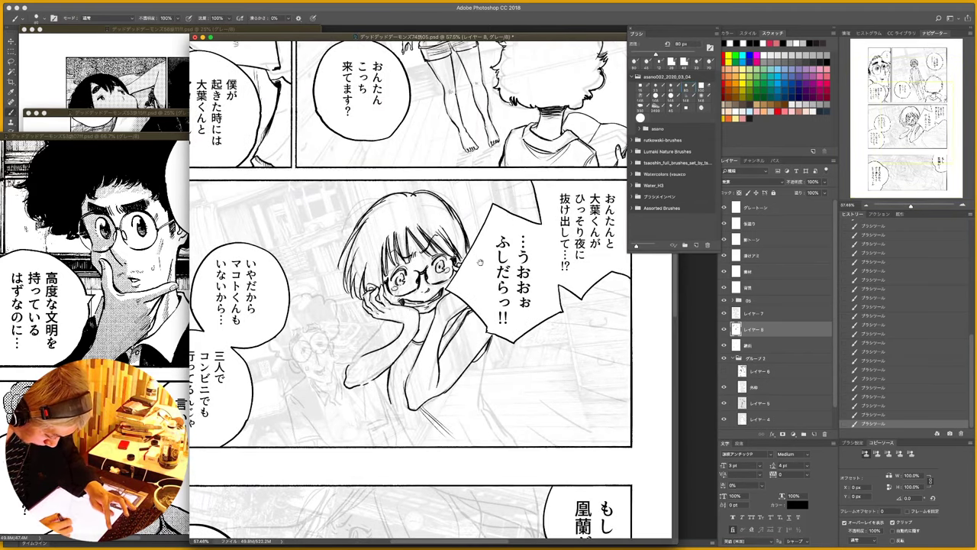
mouse_move(483, 360)
mouse_down()
mouse_move(479, 302)
mouse_move(480, 345)
mouse_move(513, 388)
mouse_up()
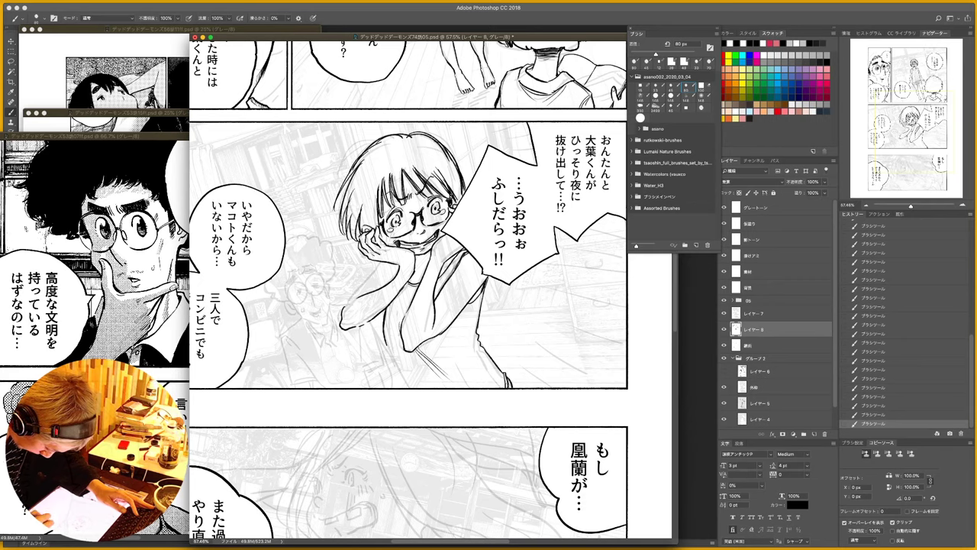
mouse_move(390, 349)
mouse_down()
mouse_move(414, 389)
mouse_move(428, 385)
mouse_up()
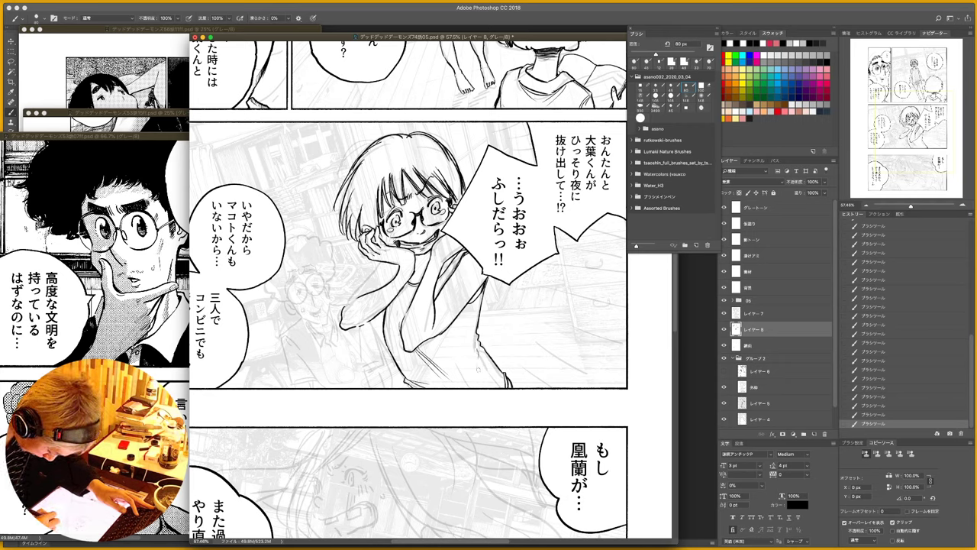
drag(480, 352, 486, 387)
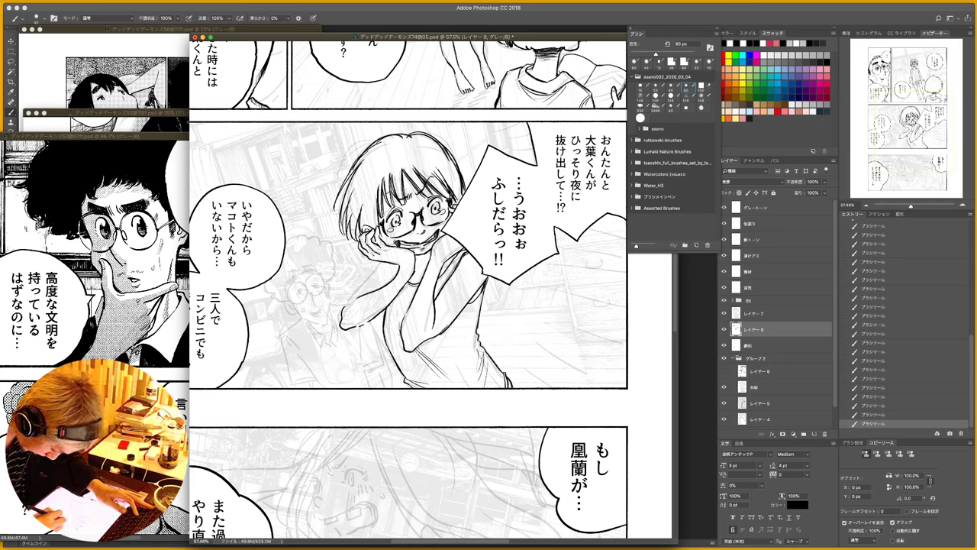
- Touch up the third-panel foreground figure's forearm outline and the neck area below the chin with ink and white corrections
key(x)
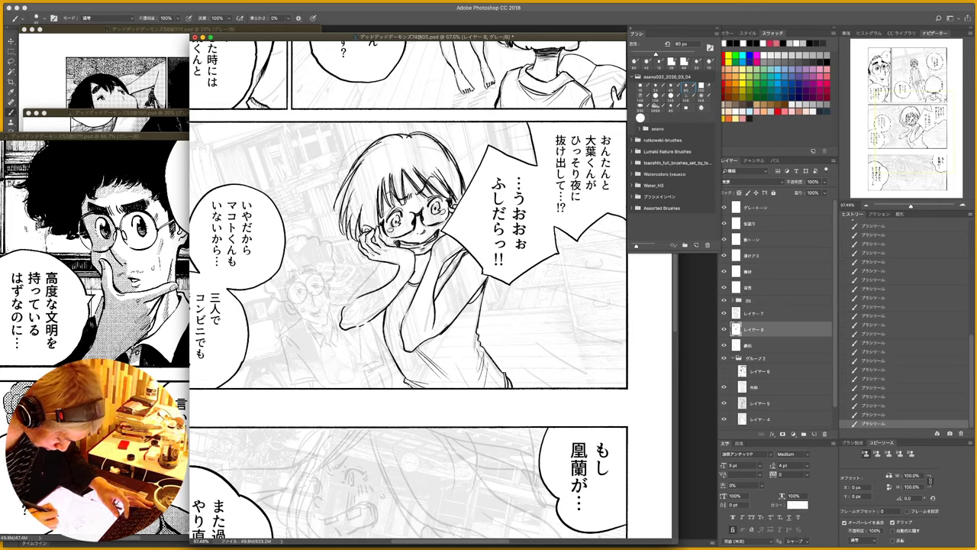
key(x)
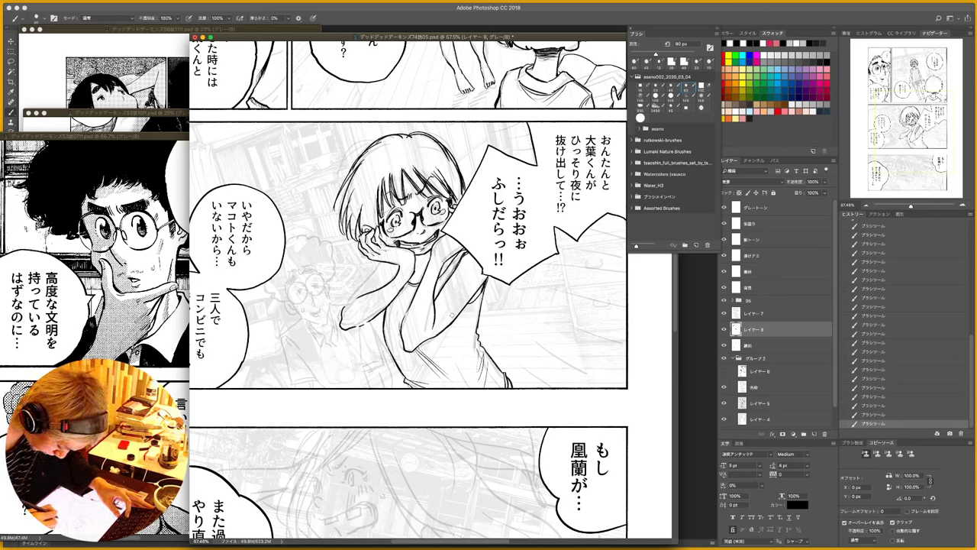
key(x)
key(x)
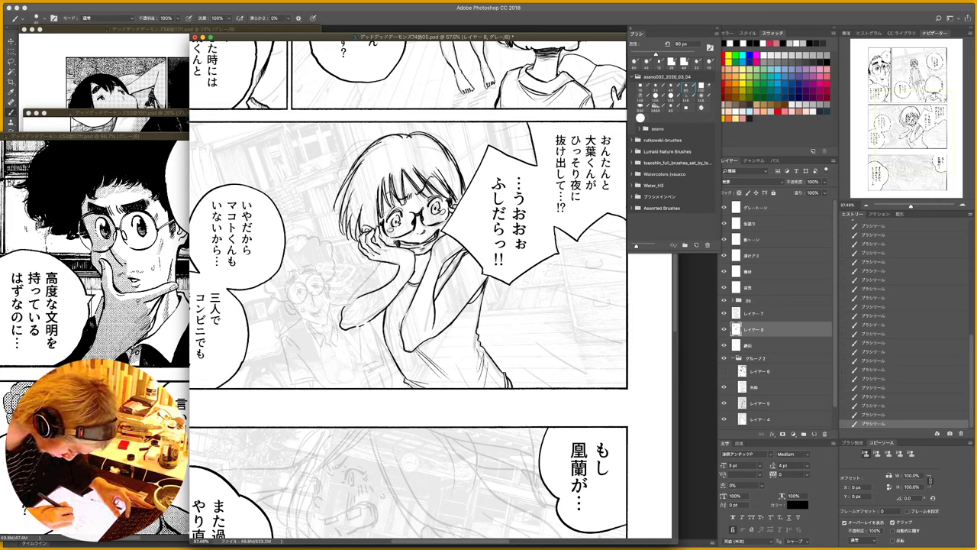
drag(372, 274, 340, 311)
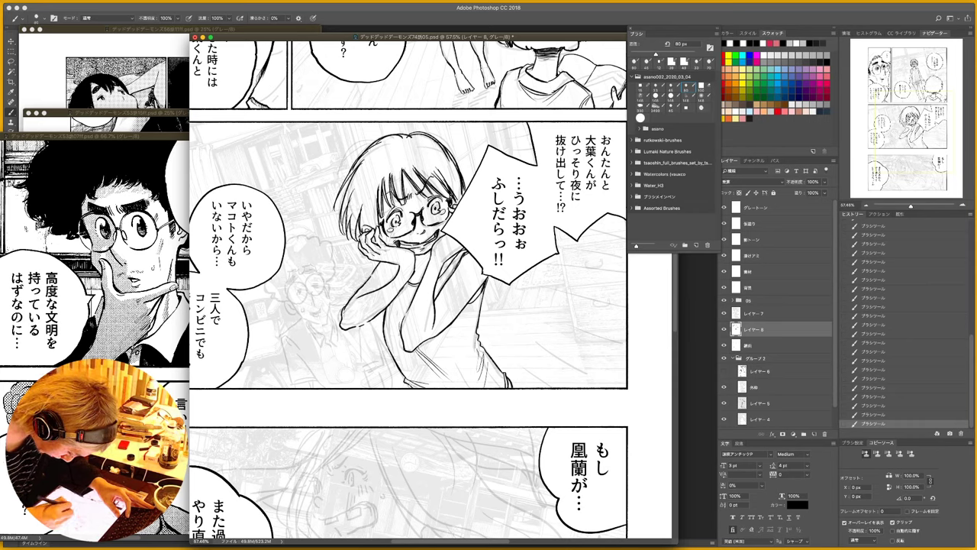
key(x)
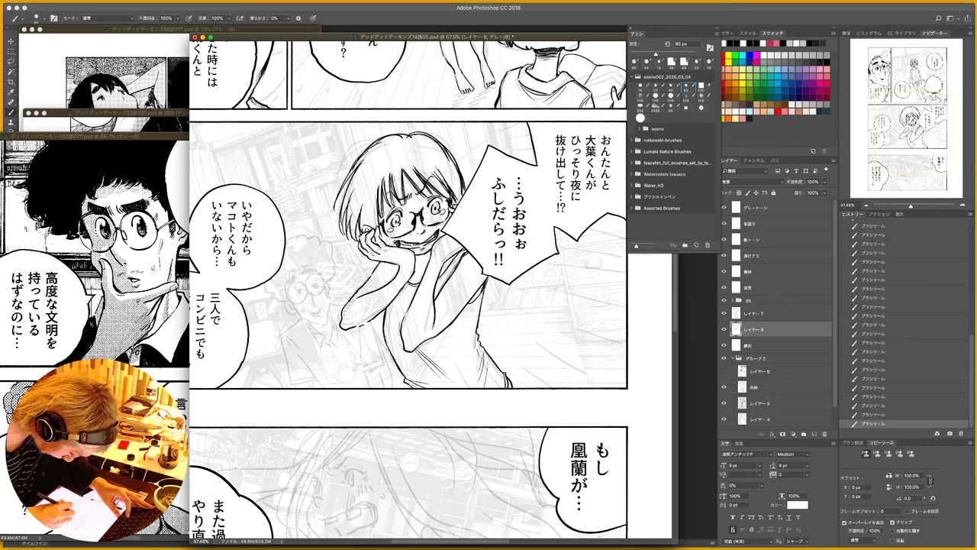
drag(354, 295, 349, 306)
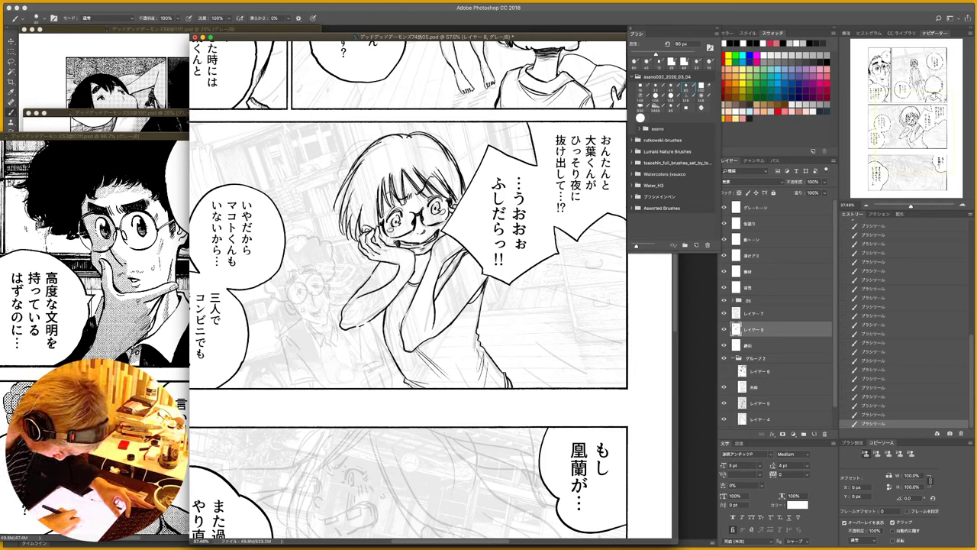
key(x)
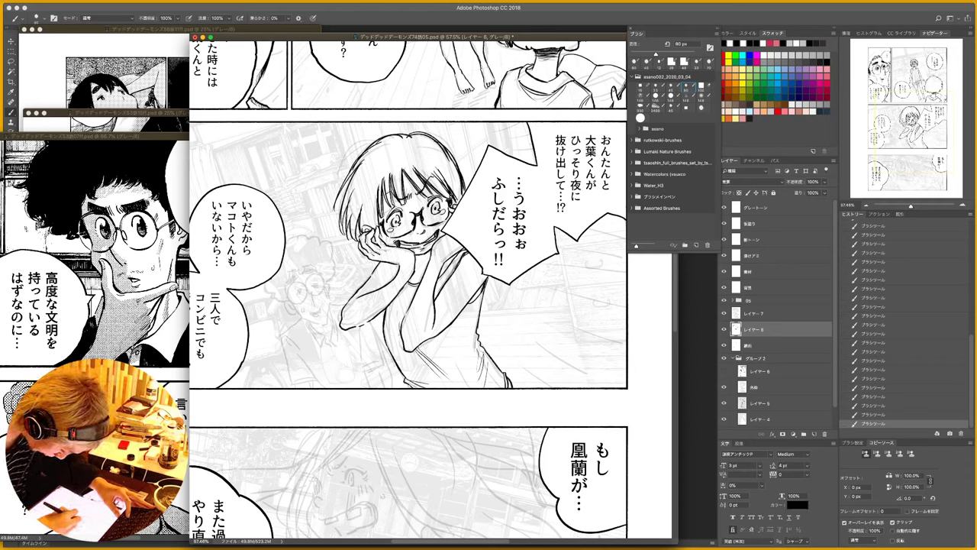
drag(416, 261, 425, 264)
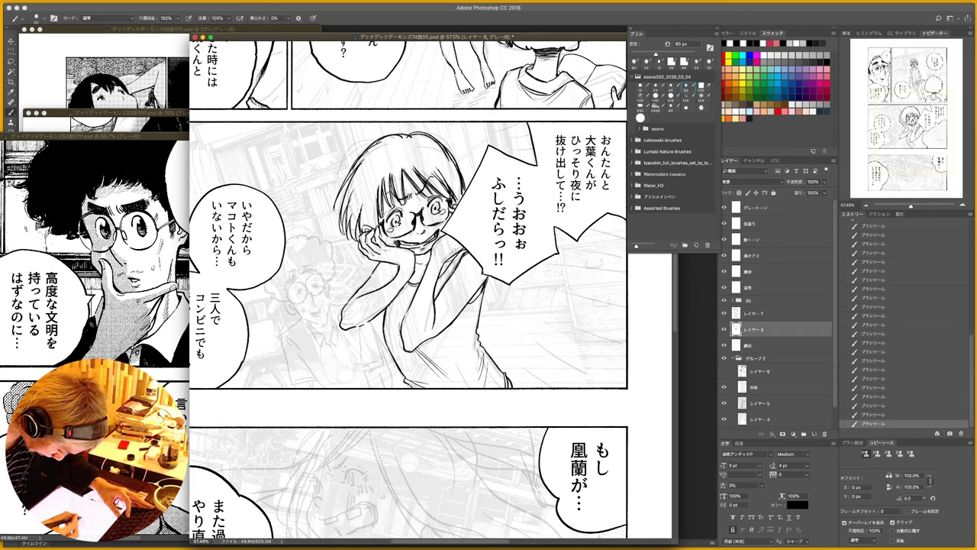
- Add loose outer strands along the crown and sides of the foreground figure's bobbed hair, undoing the stray stroke beside her
mouse_move(379, 141)
mouse_down()
mouse_move(322, 181)
mouse_move(335, 200)
mouse_up()
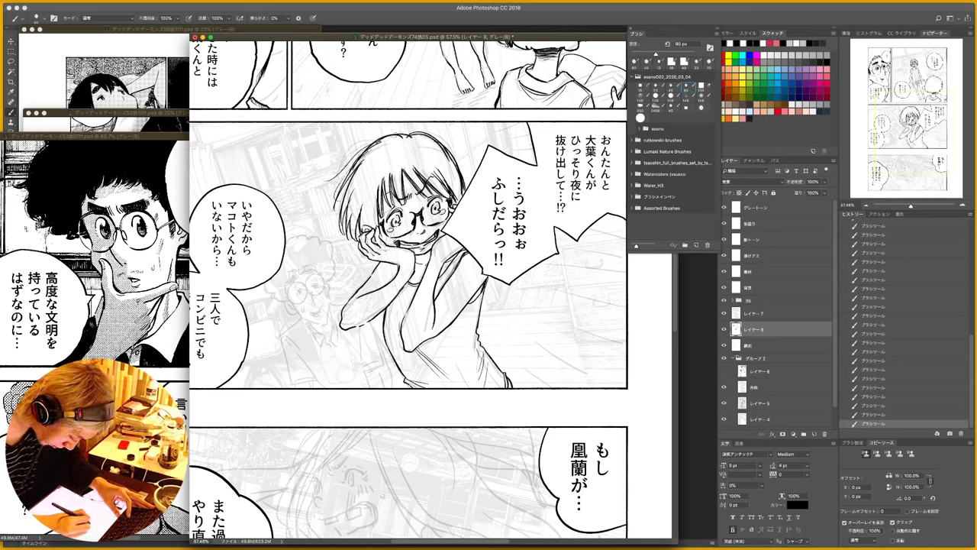
drag(407, 132, 353, 164)
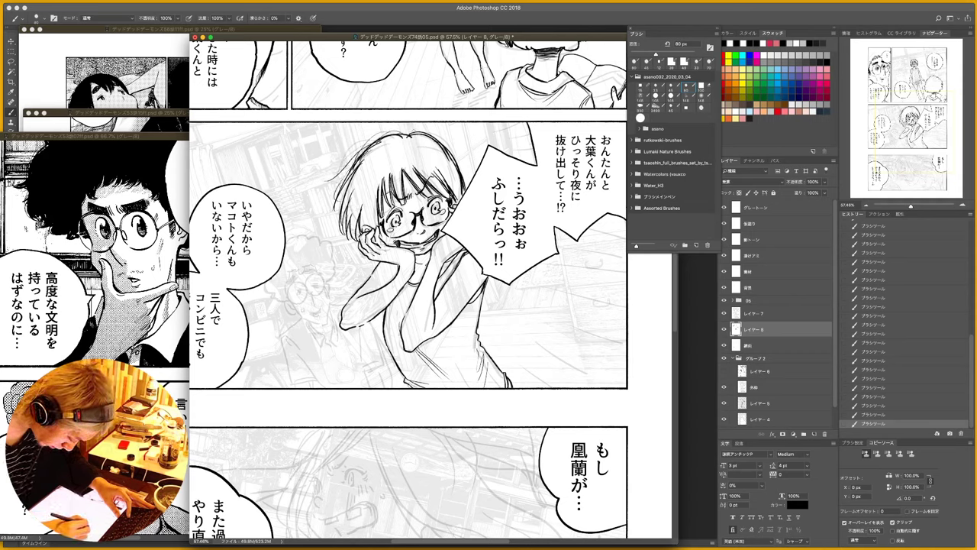
drag(410, 131, 460, 169)
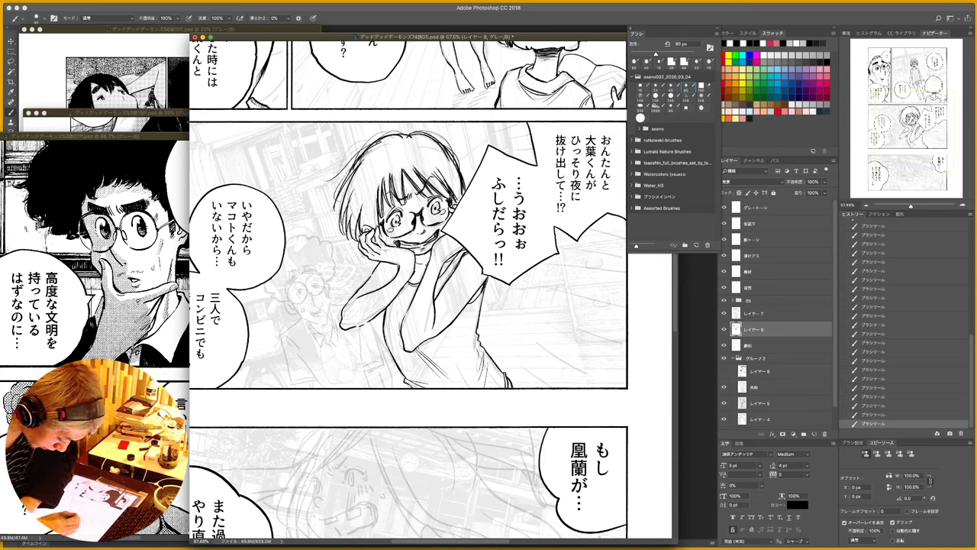
drag(570, 280, 539, 355)
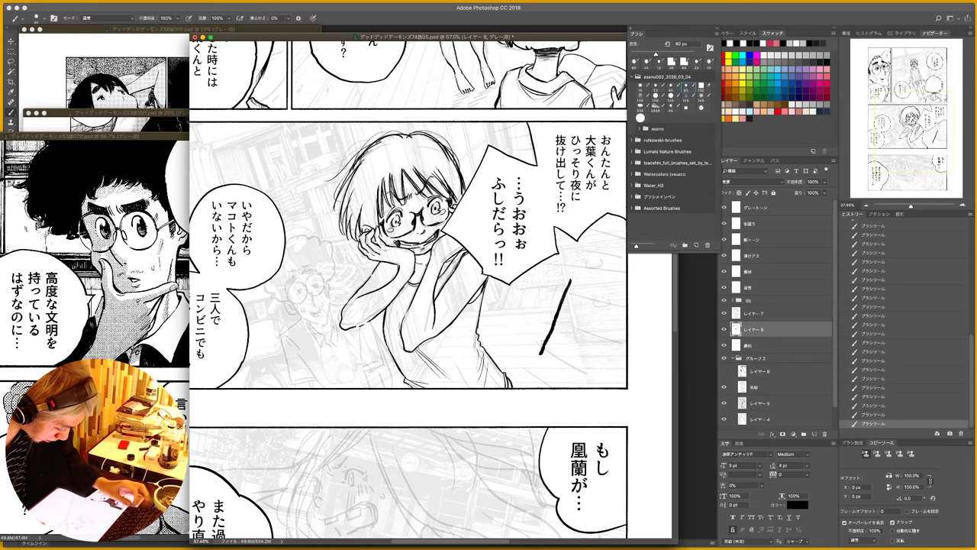
key(super+z)
- Ink the third-panel background figure's round glasses, eyes, thick eyebrows, nose and mouth over the faded sketch
mouse_move(376, 211)
mouse_down()
mouse_move(407, 212)
mouse_move(402, 194)
mouse_move(460, 167)
mouse_up()
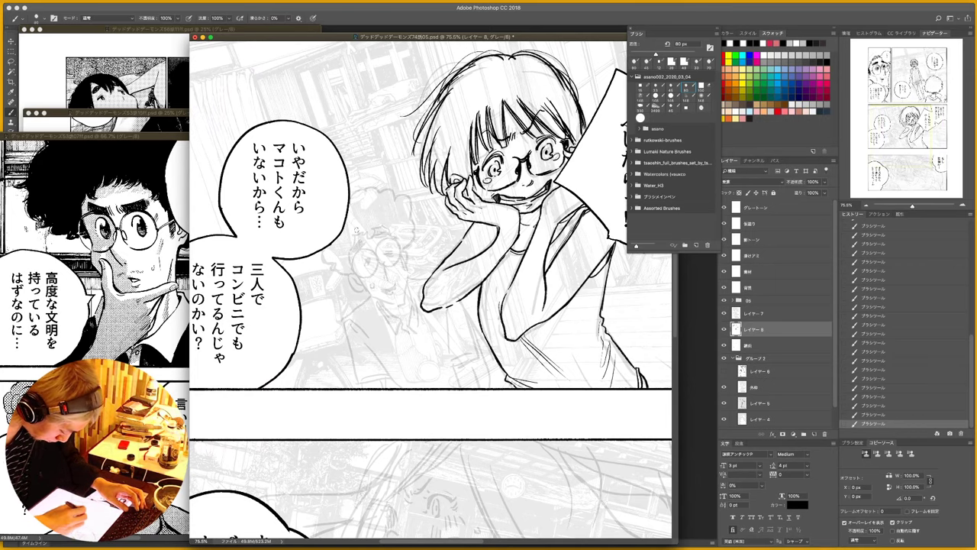
key(z)
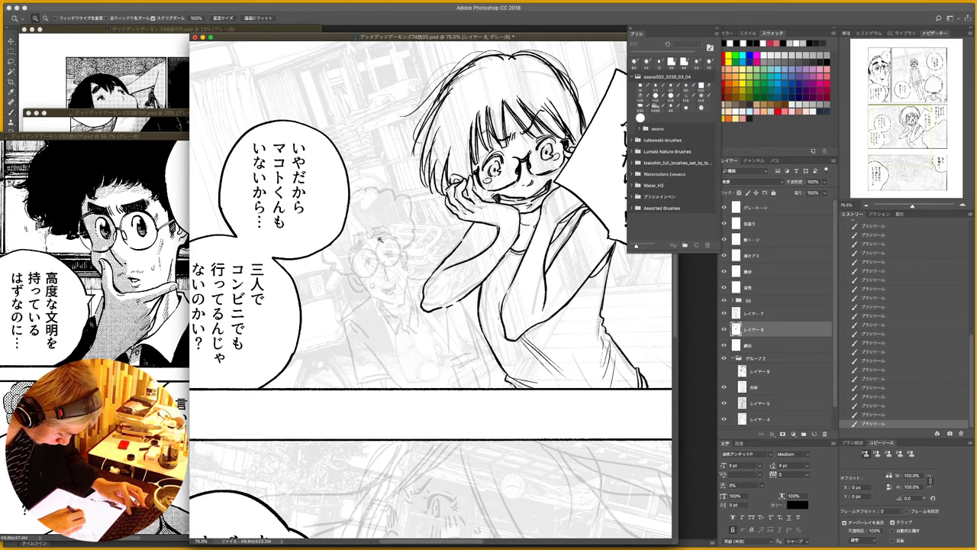
drag(380, 239, 413, 240)
key(b)
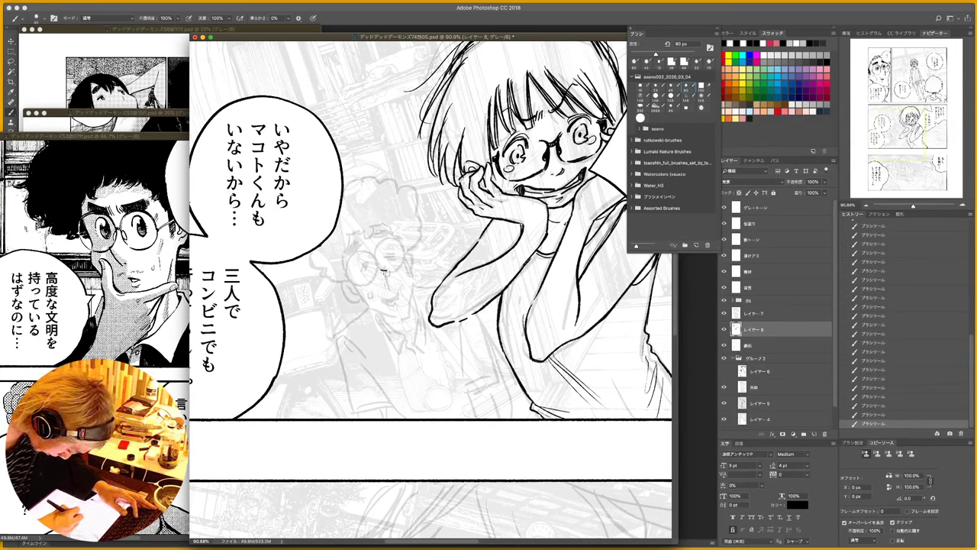
mouse_move(384, 270)
mouse_down()
mouse_move(390, 285)
mouse_move(362, 251)
mouse_move(376, 276)
mouse_move(360, 283)
mouse_move(379, 269)
mouse_move(378, 241)
mouse_move(403, 246)
mouse_move(391, 271)
mouse_move(405, 249)
mouse_move(401, 270)
mouse_move(370, 266)
mouse_up()
mouse_move(391, 260)
mouse_down()
mouse_move(353, 247)
mouse_move(356, 255)
mouse_move(388, 235)
mouse_move(367, 268)
mouse_move(394, 259)
mouse_up()
mouse_move(383, 297)
mouse_down()
mouse_move(397, 297)
mouse_move(391, 307)
mouse_move(386, 299)
mouse_move(395, 307)
mouse_move(397, 292)
mouse_move(372, 294)
mouse_move(374, 305)
mouse_up()
mouse_move(405, 278)
mouse_down()
mouse_move(401, 292)
mouse_move(370, 306)
mouse_up()
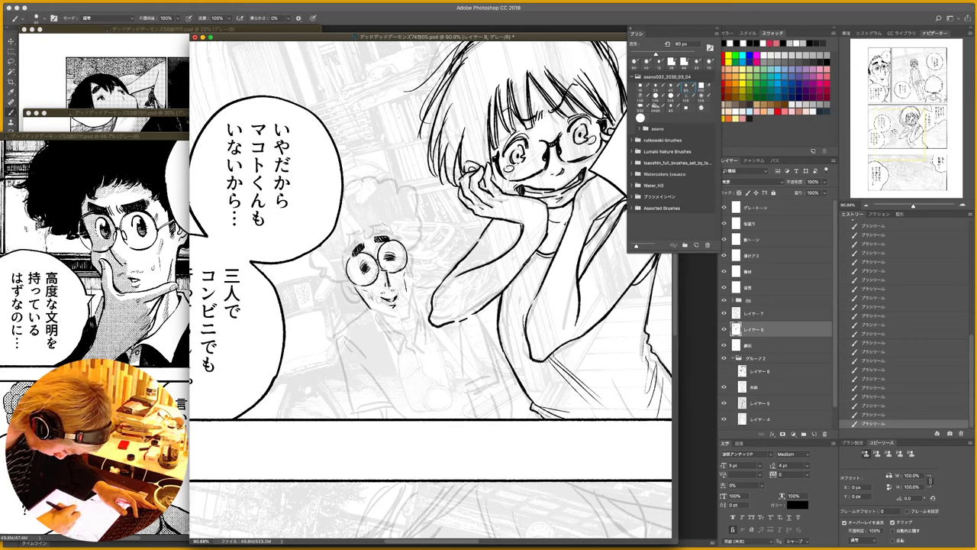
- Ink the background figure's face contour from cheek to pointed chin and add both ears
drag(405, 246, 401, 258)
mouse_move(405, 246)
mouse_down()
mouse_move(413, 288)
mouse_move(401, 319)
mouse_move(411, 313)
mouse_up()
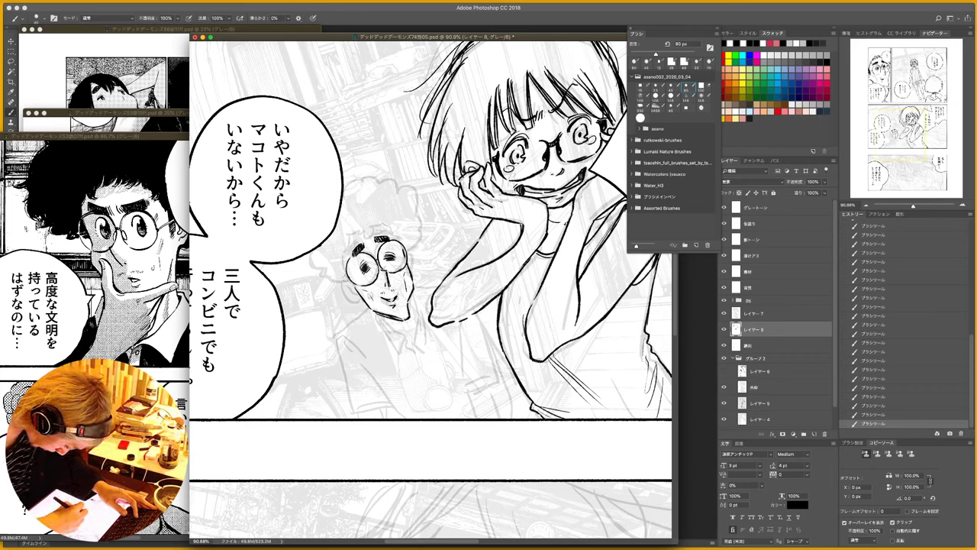
mouse_move(347, 277)
mouse_down()
mouse_move(345, 297)
mouse_move(357, 296)
mouse_up()
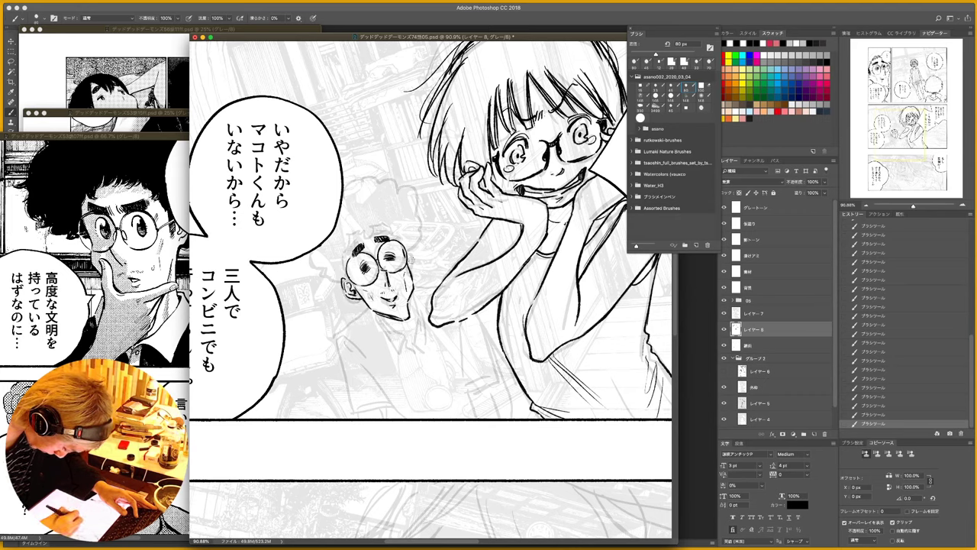
drag(407, 250, 412, 269)
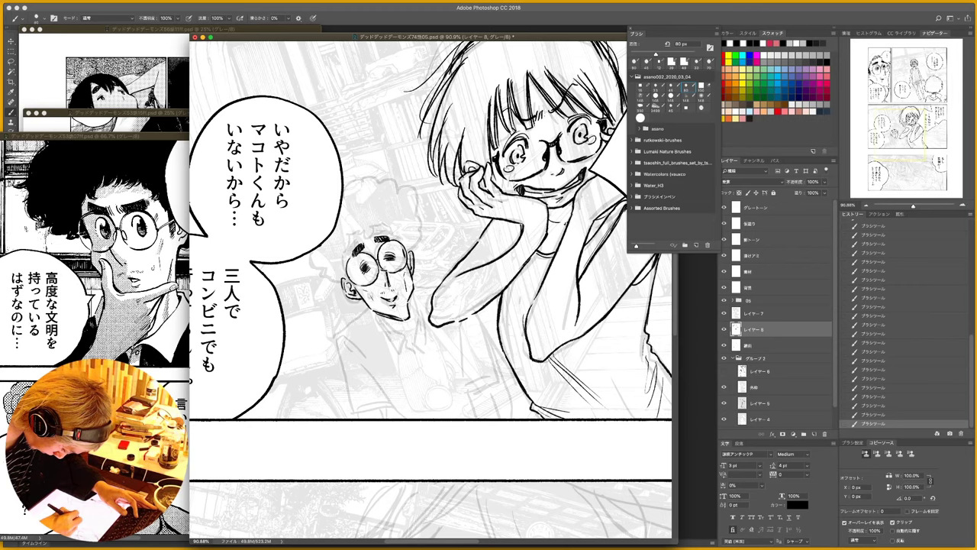
scroll(420, 179, down, 3)
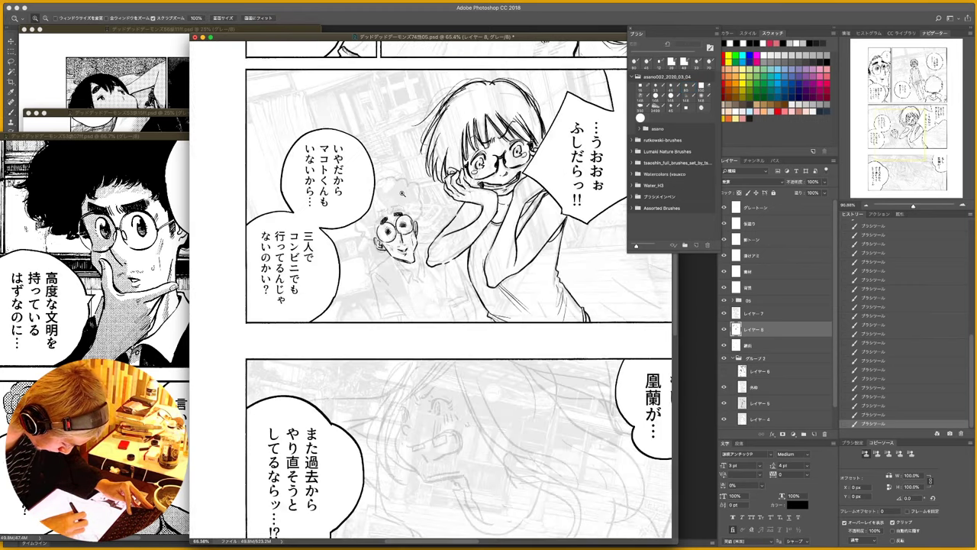
drag(481, 141, 453, 174)
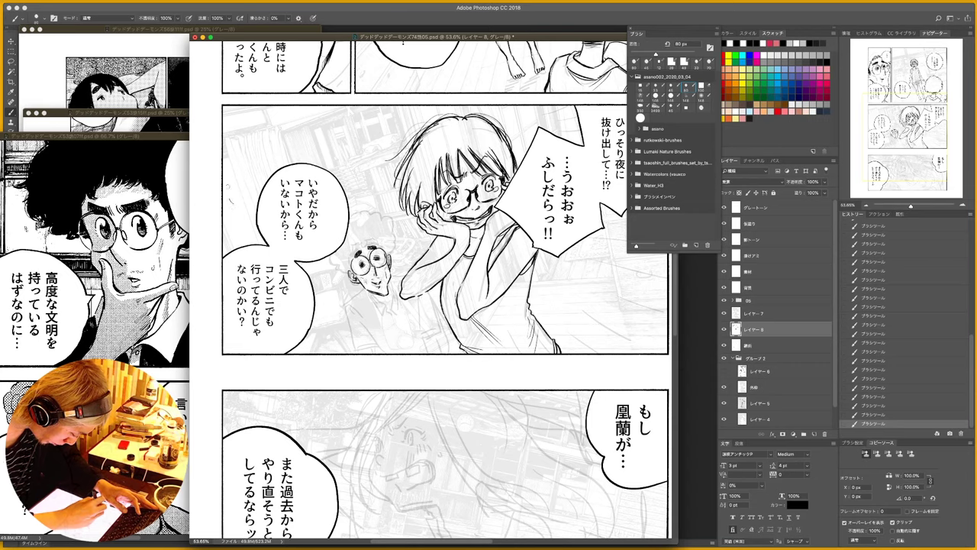
drag(227, 183, 244, 180)
drag(272, 144, 367, 157)
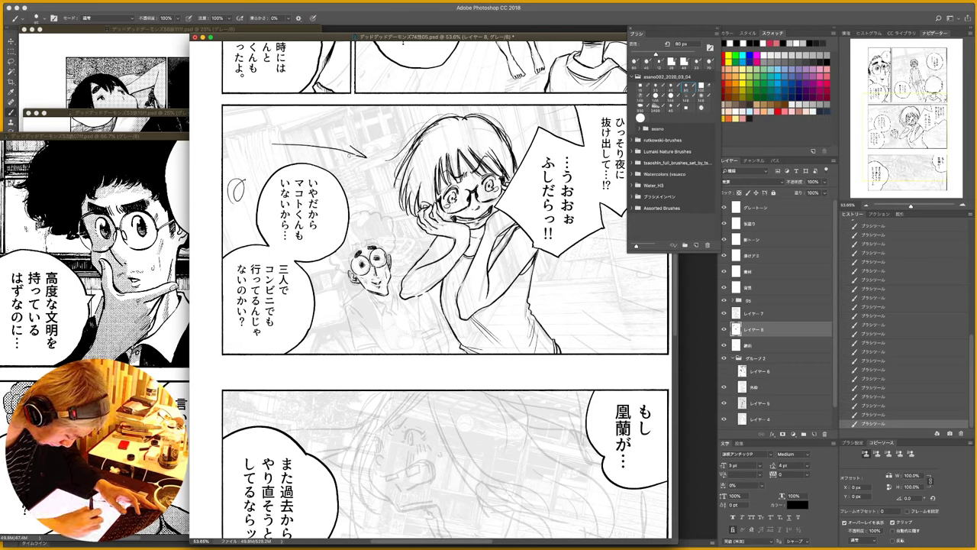
key(super+alt+z)
key(super+alt+z)
key(super+alt+z)
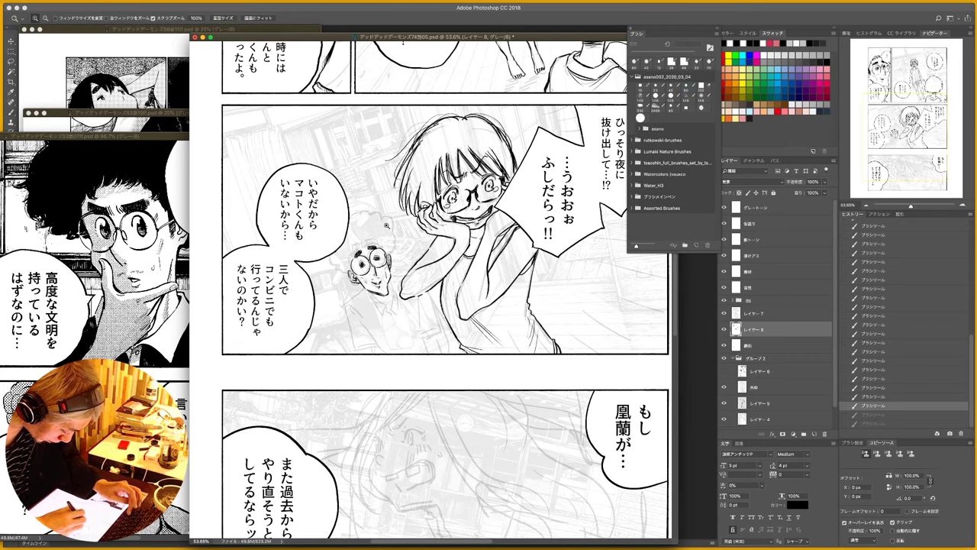
- Refine the background figure's jaw line beside the chin with short touch-up strokes
scroll(393, 221, up, 4)
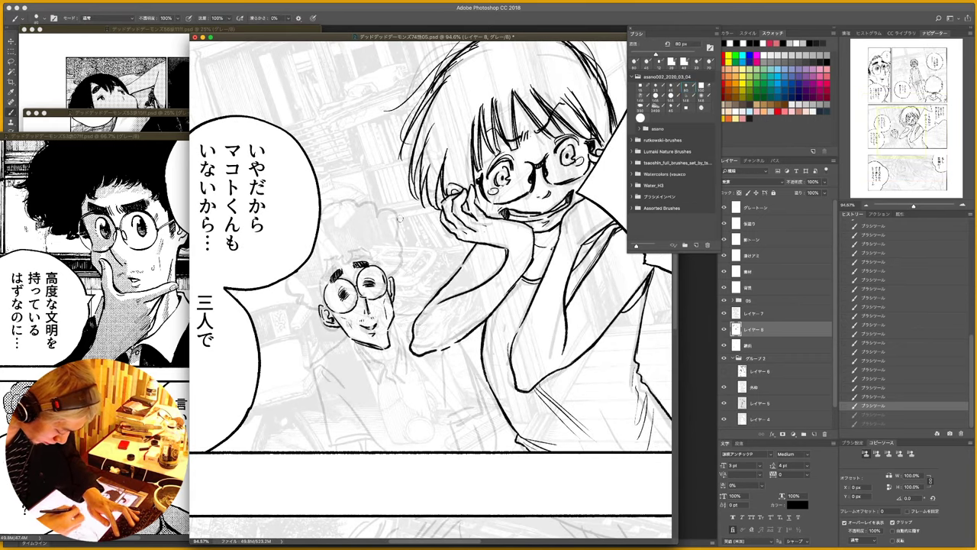
drag(390, 328, 387, 339)
drag(391, 326, 387, 338)
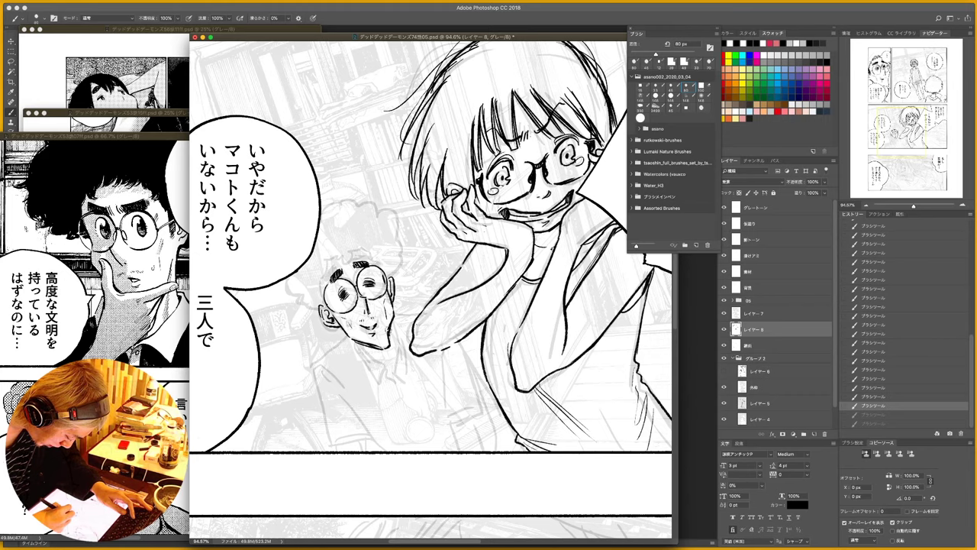
key(x)
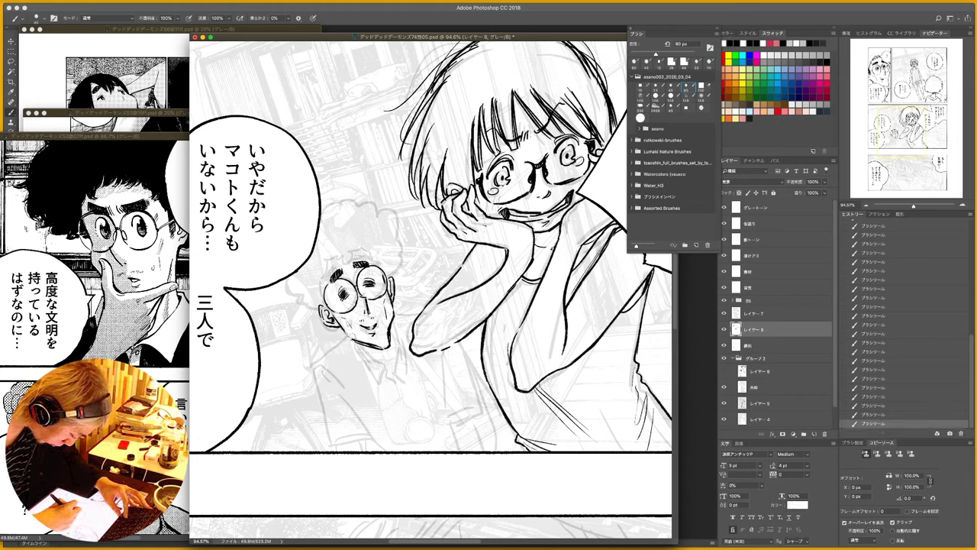
key(x)
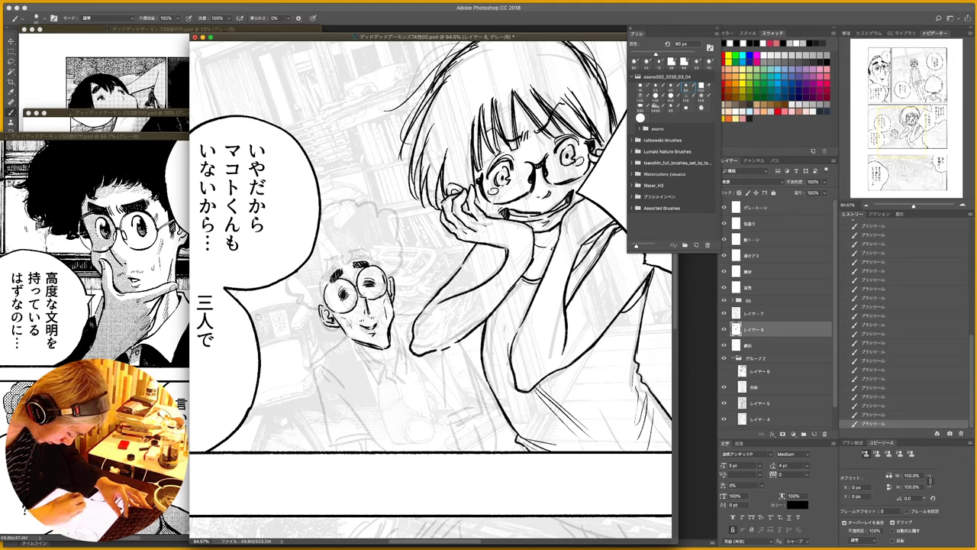
- Ink the background figure's curly hair, including the hairline, the curls beside the ear and the rounded outer contour
drag(336, 265, 358, 244)
mouse_move(335, 264)
mouse_down()
mouse_move(368, 244)
mouse_move(383, 277)
mouse_move(331, 269)
mouse_move(326, 282)
mouse_up()
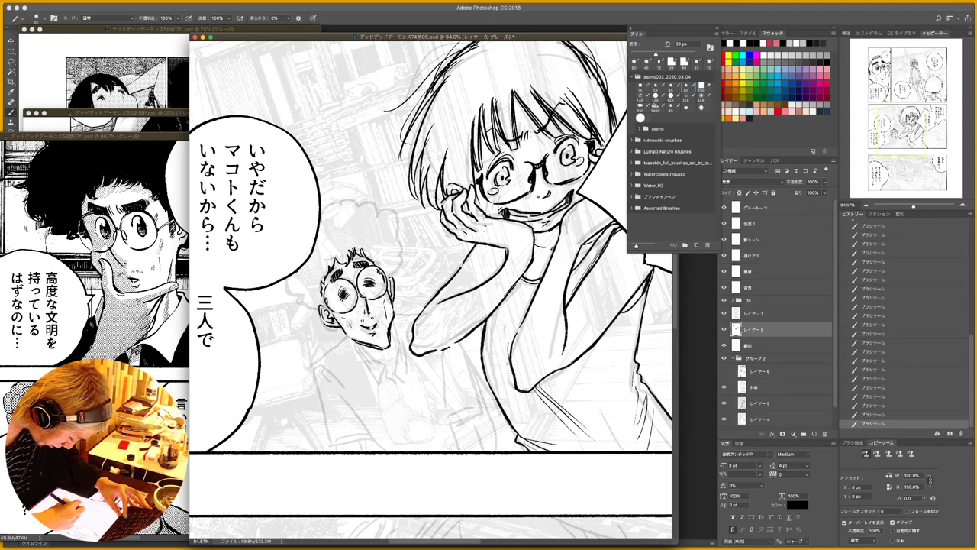
mouse_move(284, 281)
mouse_down()
mouse_move(291, 305)
mouse_move(313, 320)
mouse_move(328, 299)
mouse_up()
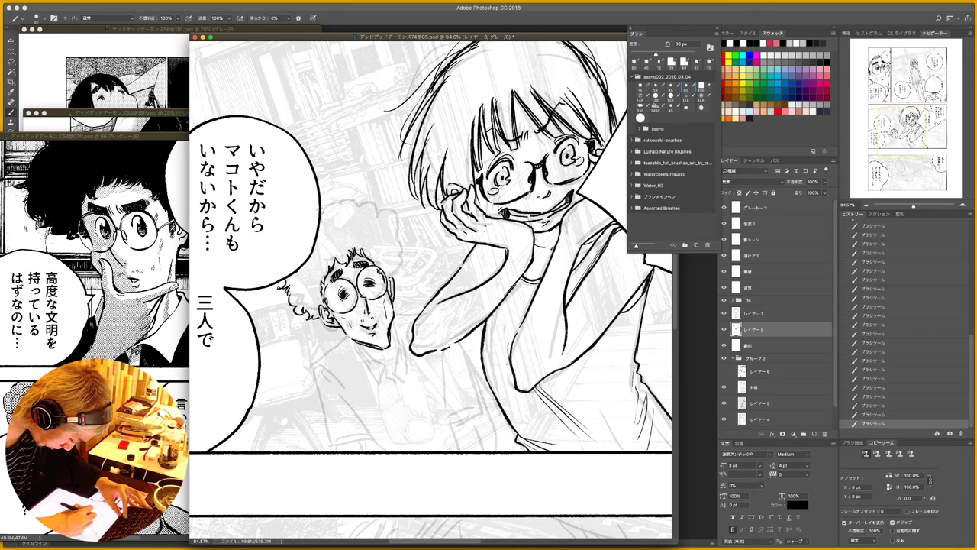
mouse_move(320, 212)
mouse_down()
mouse_move(367, 195)
mouse_move(389, 222)
mouse_move(400, 217)
mouse_move(396, 240)
mouse_move(410, 238)
mouse_move(410, 273)
mouse_move(392, 280)
mouse_up()
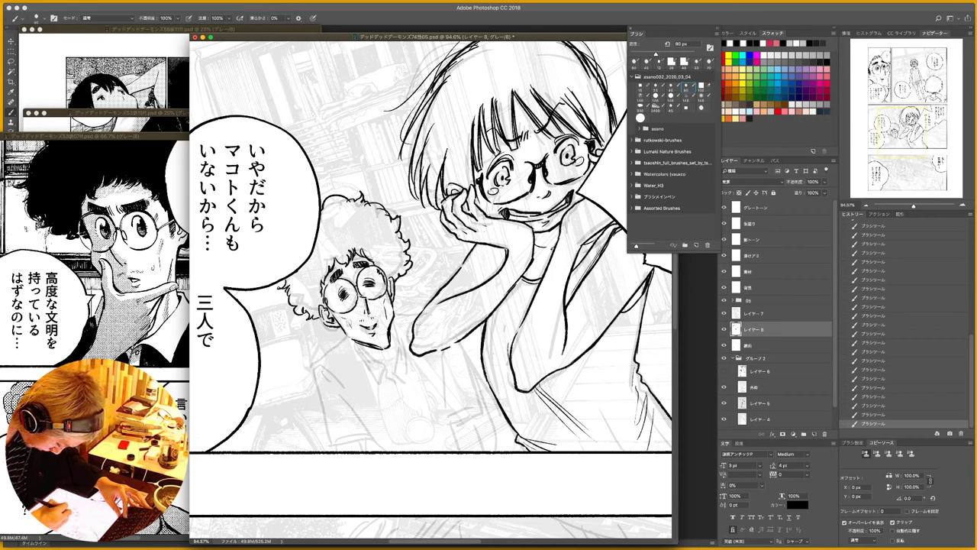
- Ink the background figure's neck, shirt collar and necktie knot below the chin
mouse_move(395, 319)
mouse_down()
mouse_move(387, 371)
mouse_move(416, 375)
mouse_up()
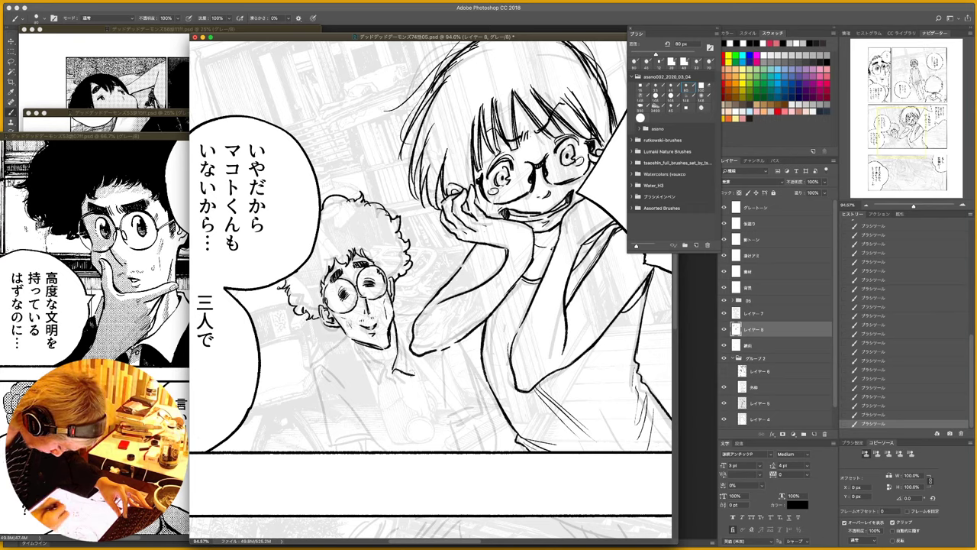
mouse_move(395, 312)
mouse_down()
mouse_move(413, 358)
mouse_move(397, 380)
mouse_move(405, 403)
mouse_move(400, 373)
mouse_move(379, 385)
mouse_up()
drag(363, 342, 391, 375)
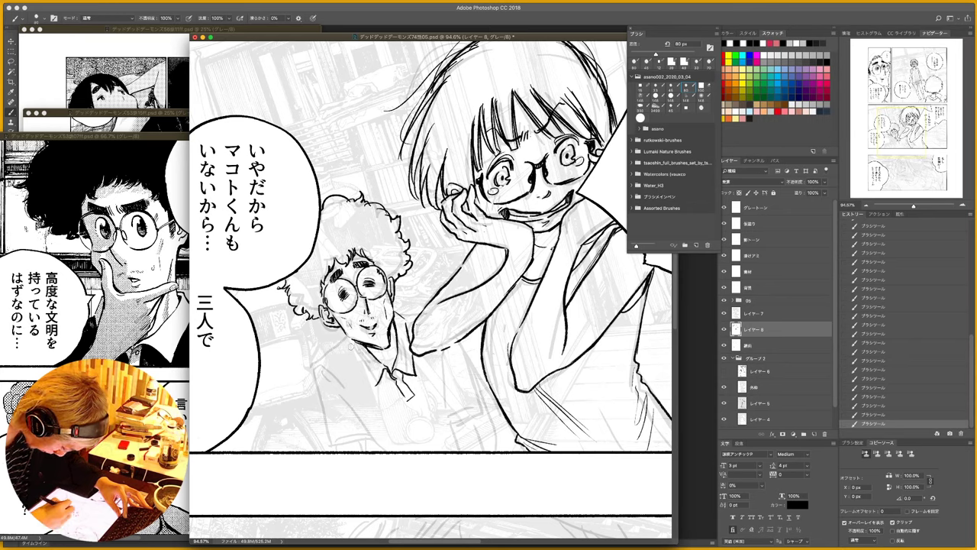
- Ink the background figure's jacket edge beside the collar and the shoulder lines on both sides of the neck
drag(353, 346, 374, 385)
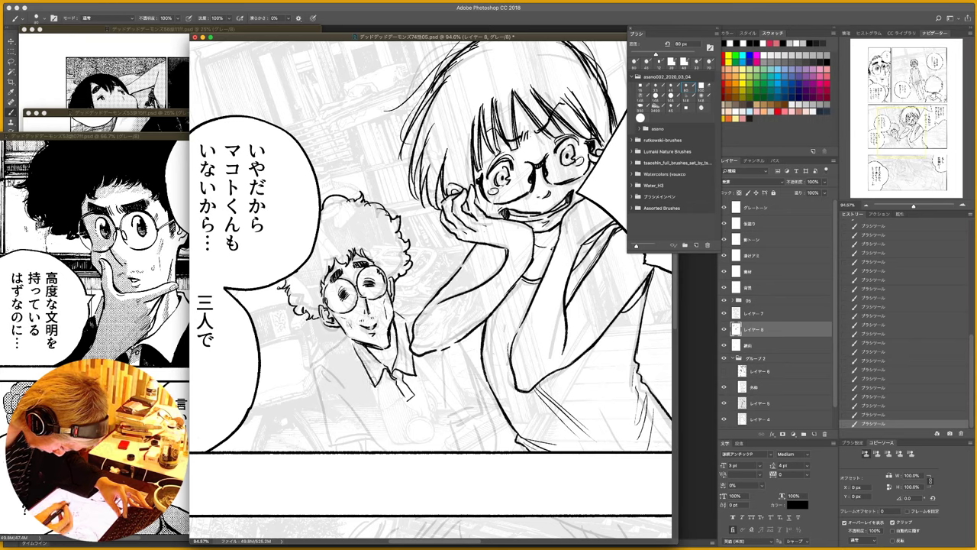
drag(347, 339, 314, 368)
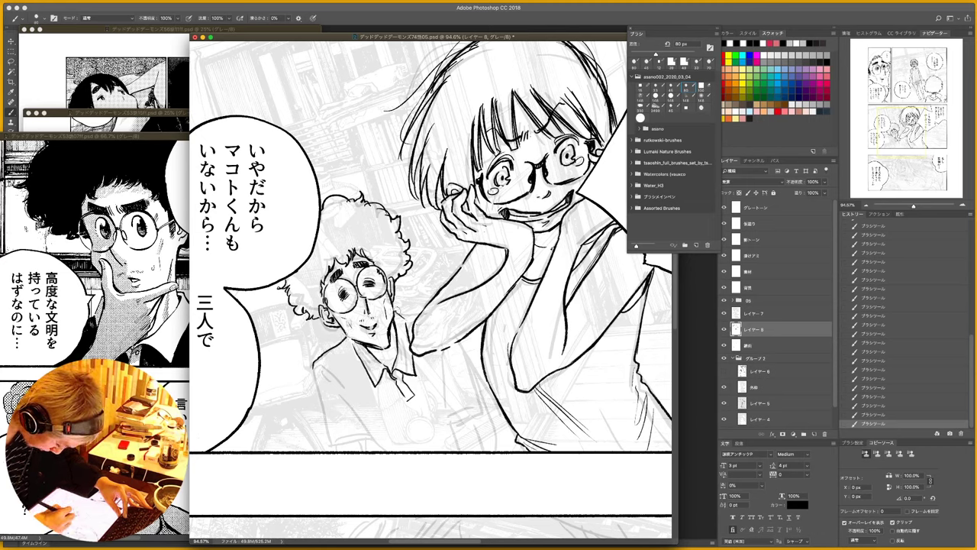
drag(397, 313, 422, 309)
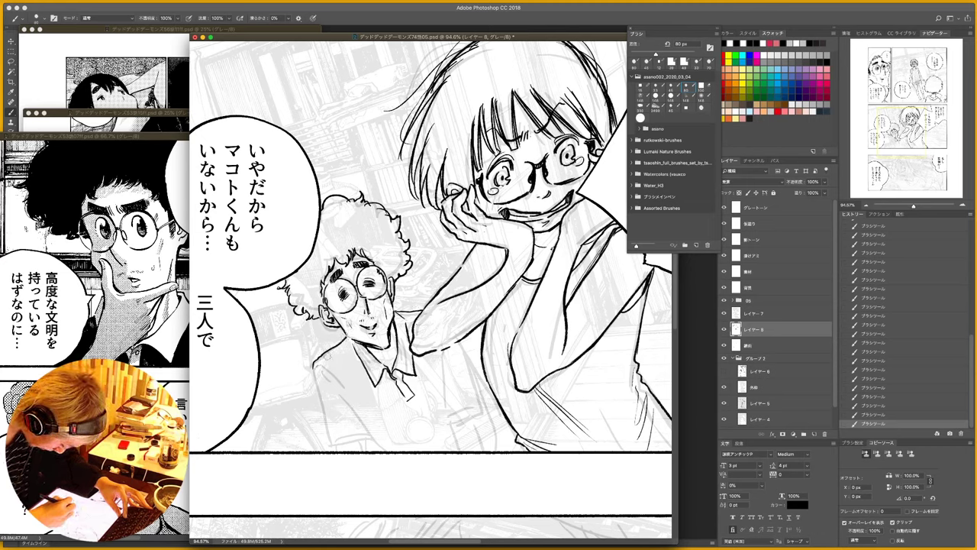
- Ink the background figure's outer shoulder and the long line down the side of the shirt, including a touch-up near the foreground arm
drag(317, 366, 350, 338)
drag(314, 366, 379, 456)
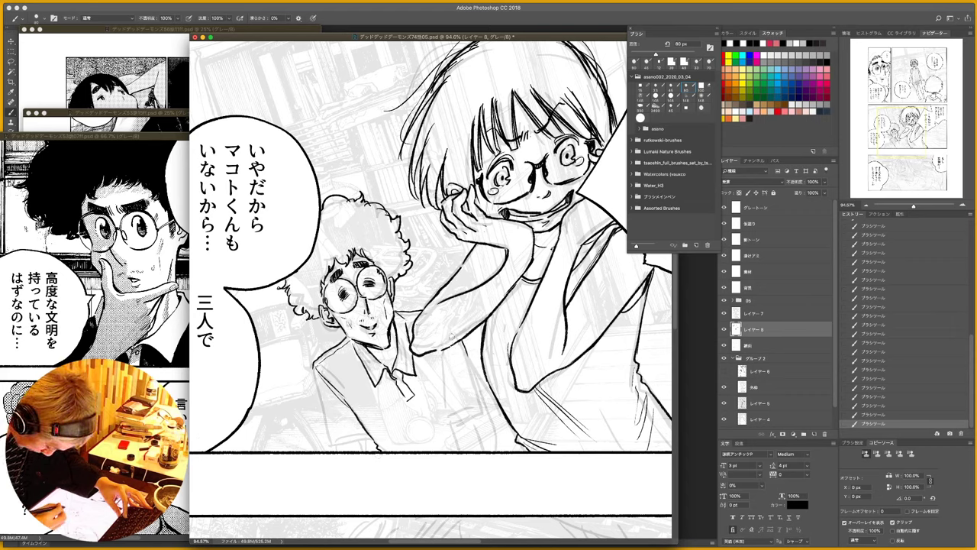
key(x)
drag(437, 297, 462, 266)
key(x)
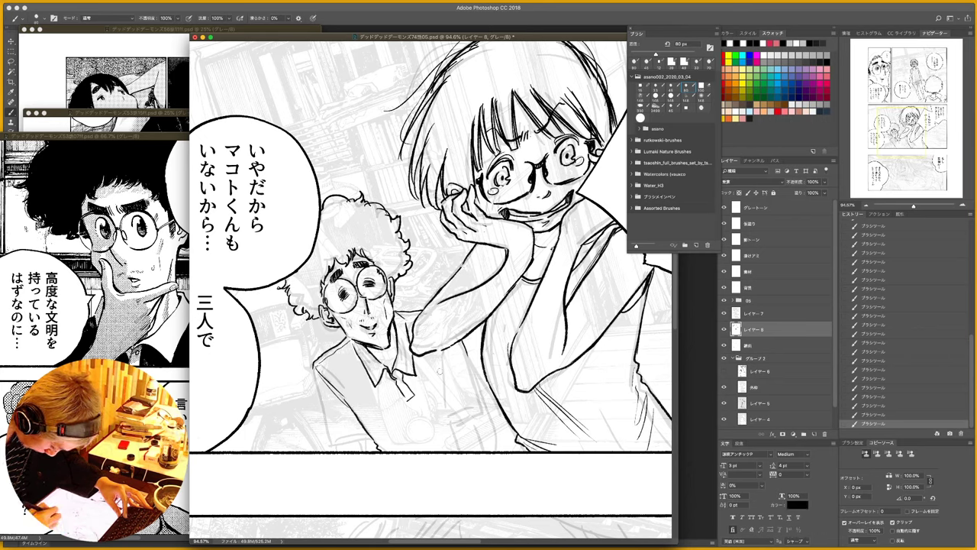
- Ink the background figure's sleeve and hem beside the foreground girl, plus the bare arm below it down to the panel border
mouse_move(439, 352)
mouse_down()
mouse_move(451, 408)
mouse_move(481, 403)
mouse_up()
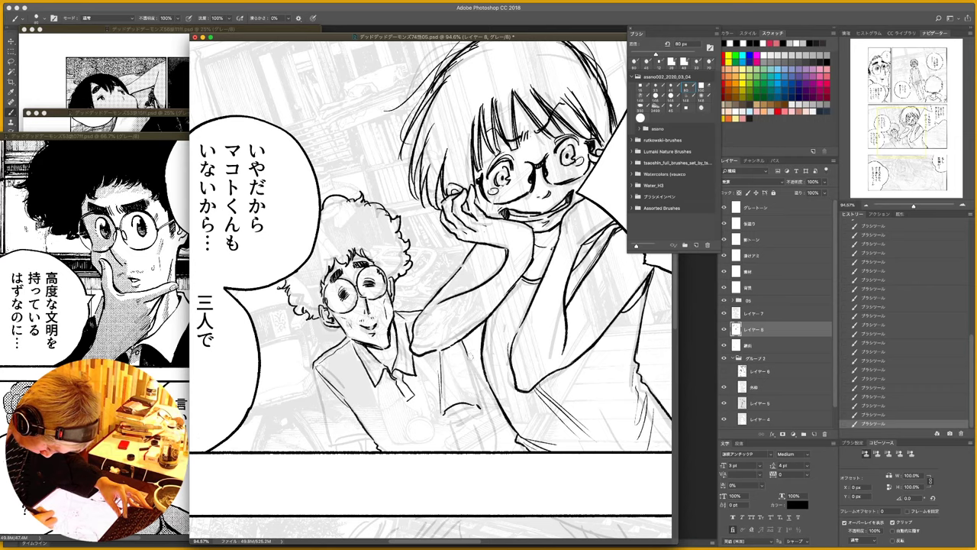
mouse_move(469, 352)
mouse_down()
mouse_move(483, 406)
mouse_move(450, 414)
mouse_up()
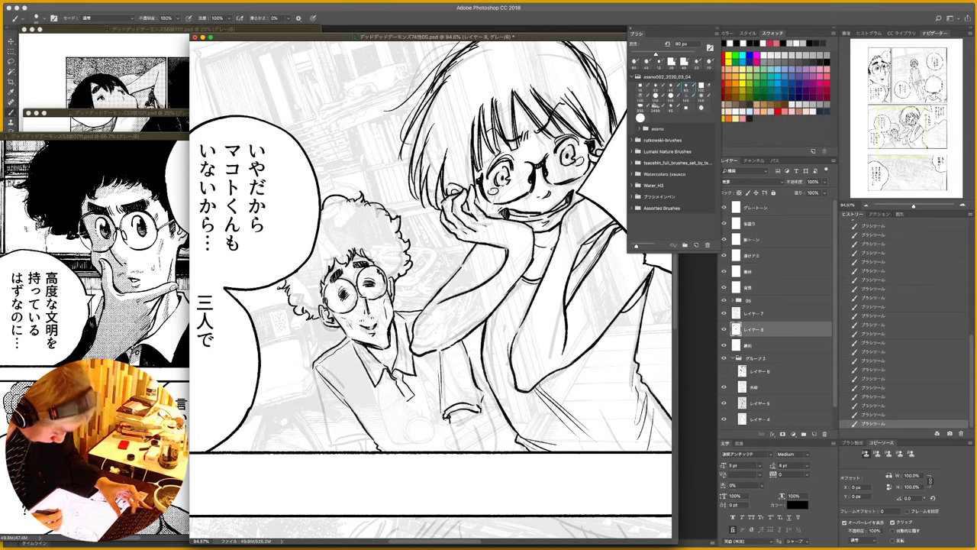
mouse_move(456, 297)
mouse_down()
mouse_move(442, 216)
mouse_move(426, 207)
mouse_up()
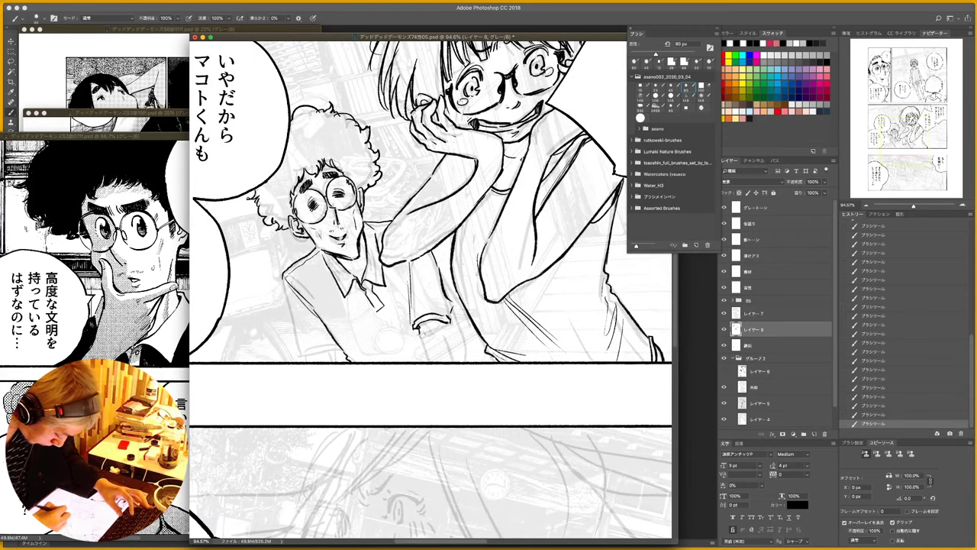
drag(420, 325, 422, 365)
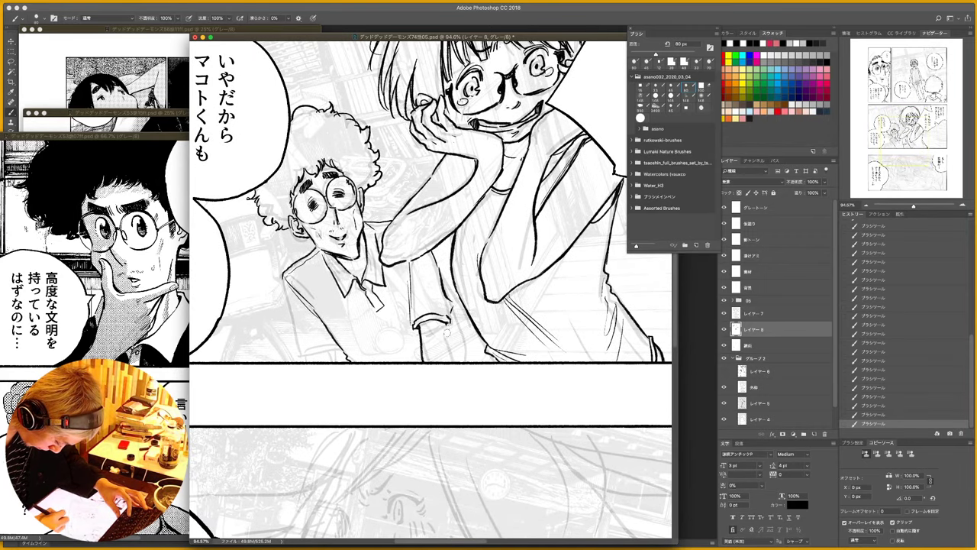
drag(449, 325, 452, 362)
key(x)
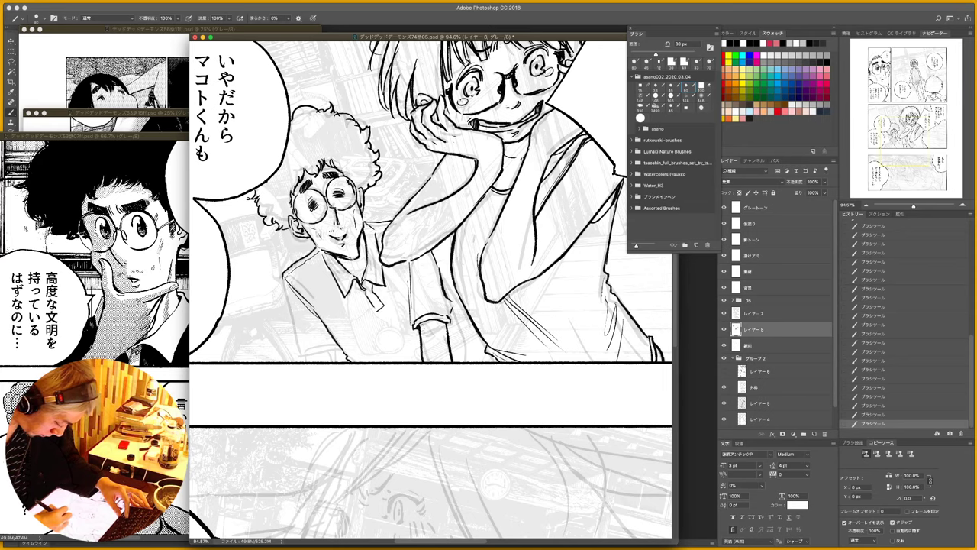
drag(421, 324, 420, 356)
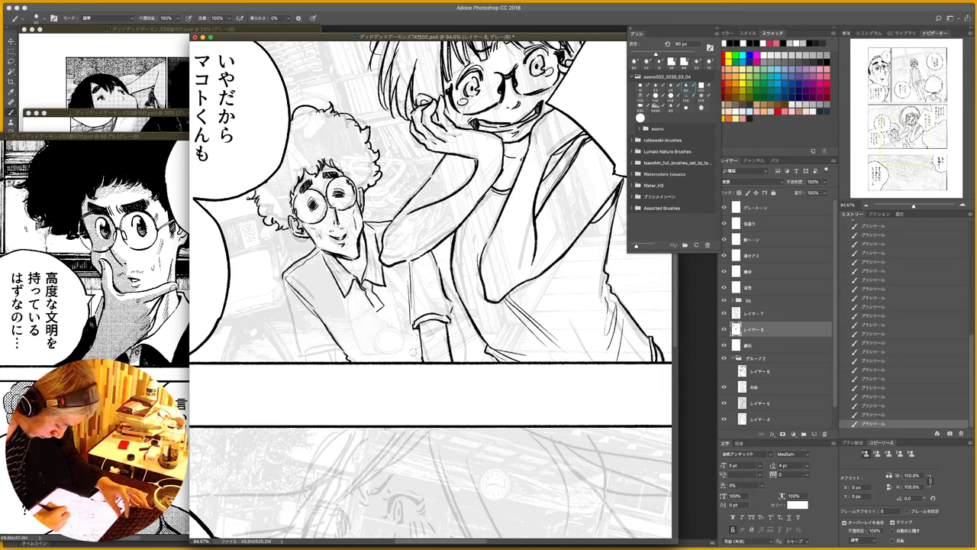
key(x)
- Ink the background figure's other short sleeve and its hem on the speech-balloon side
mouse_move(287, 296)
mouse_down()
mouse_move(303, 355)
mouse_move(338, 352)
mouse_up()
mouse_move(305, 351)
mouse_down()
mouse_move(340, 354)
mouse_move(300, 306)
mouse_up()
drag(410, 272, 407, 307)
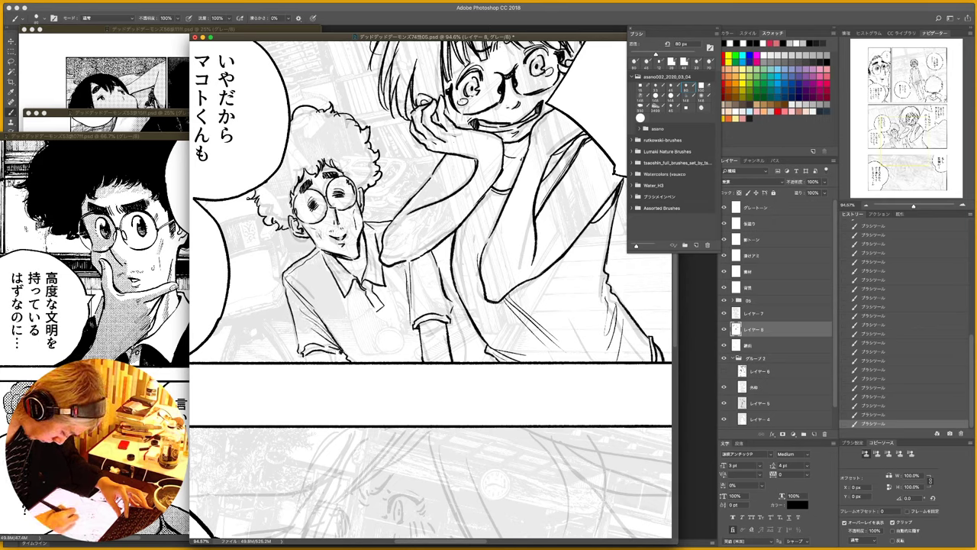
- Add fold and edge lines around the background figure's shirt and ink the arm emerging from the balloon-side sleeve
mouse_move(400, 264)
mouse_down()
mouse_move(401, 336)
mouse_move(313, 309)
mouse_up()
drag(382, 335, 317, 311)
mouse_move(404, 270)
mouse_down()
mouse_move(387, 322)
mouse_move(421, 360)
mouse_up()
drag(415, 339, 423, 361)
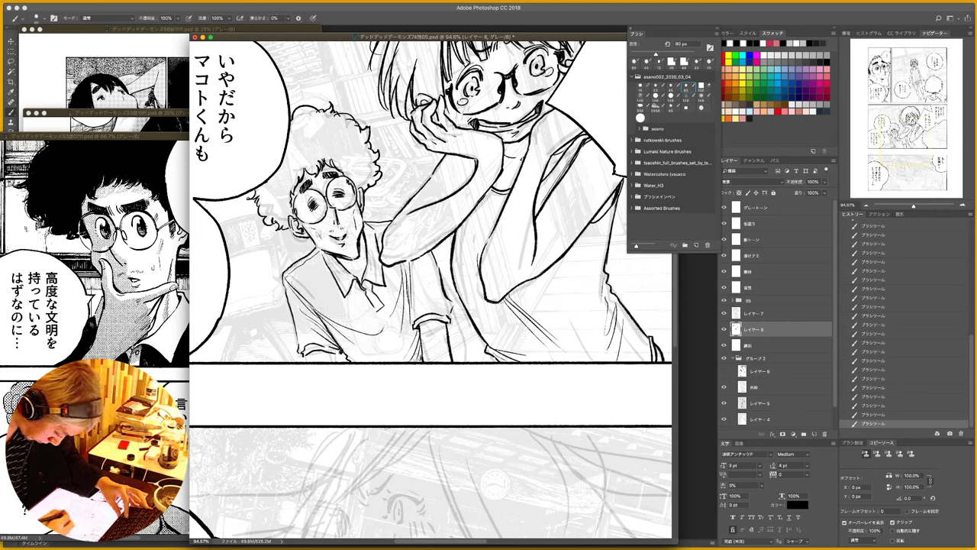
drag(433, 249, 487, 362)
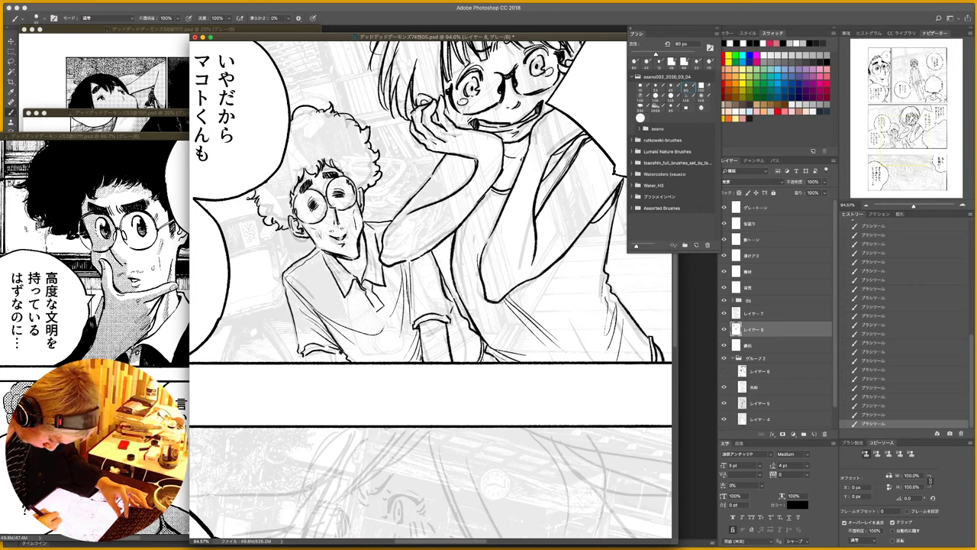
mouse_move(306, 350)
mouse_down()
mouse_move(318, 365)
mouse_move(345, 364)
mouse_up()
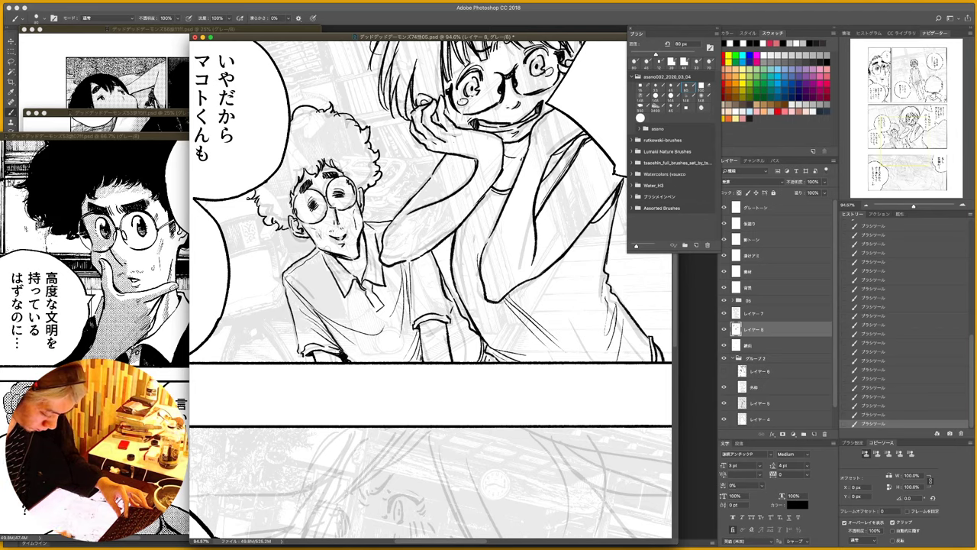
- Review the inked characters in the page's upper panels, from the standing girl to the close-up of the man in glasses
drag(482, 137, 467, 279)
mouse_move(461, 119)
mouse_down()
mouse_move(475, 235)
mouse_move(472, 434)
mouse_up()
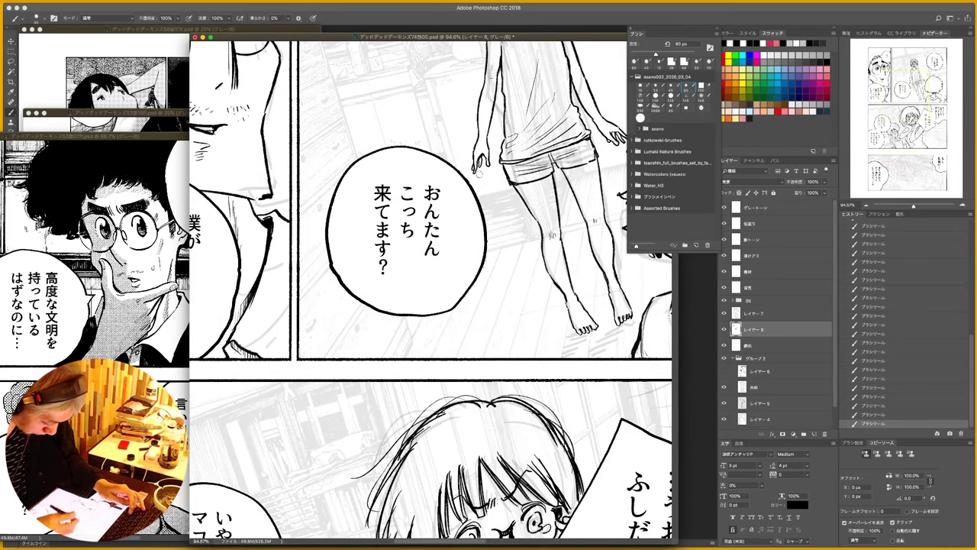
scroll(461, 186, down, 5)
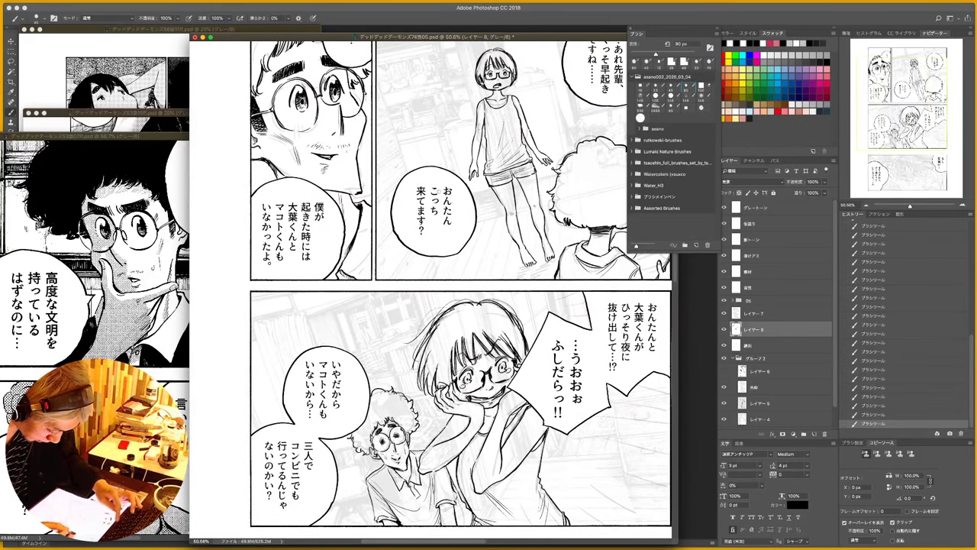
drag(505, 147, 487, 218)
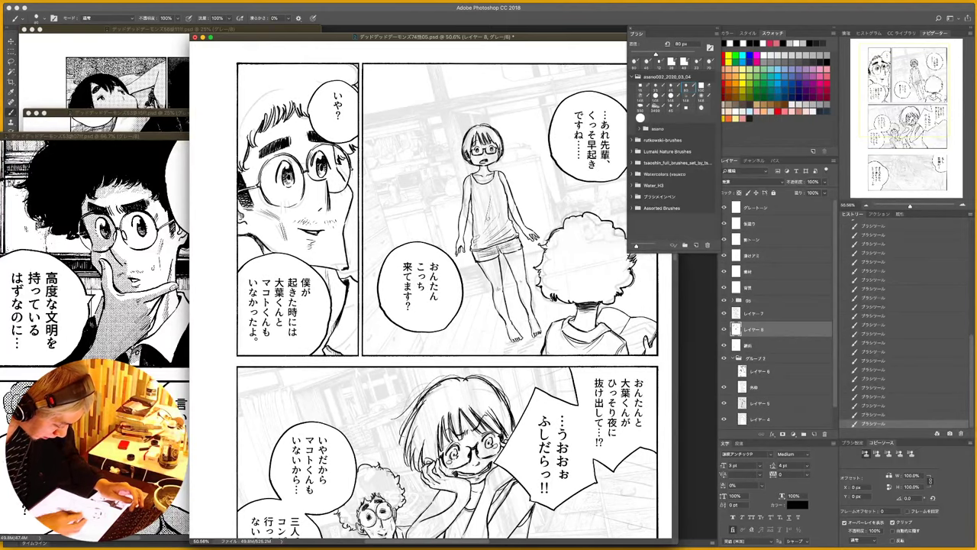
mouse_move(317, 158)
mouse_down()
mouse_move(340, 155)
mouse_move(381, 173)
mouse_up()
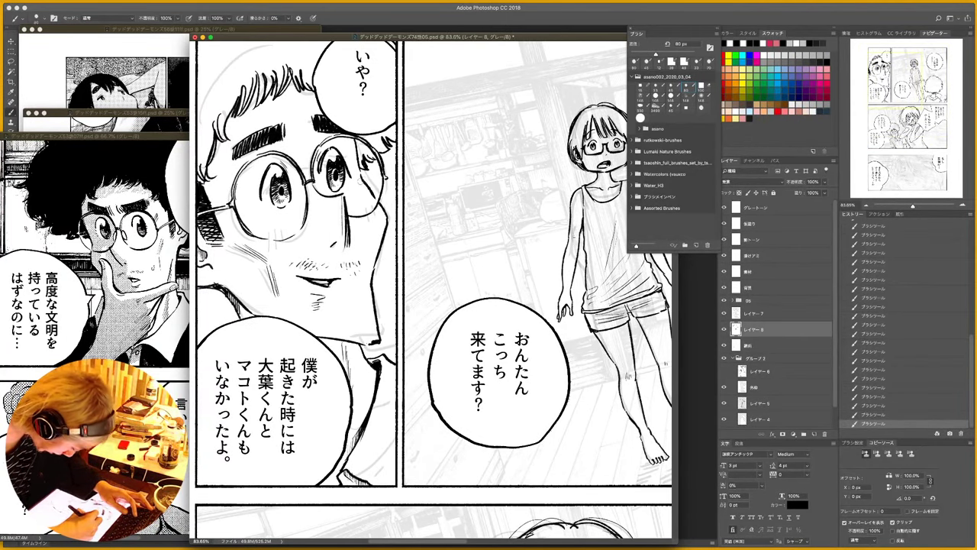
drag(364, 177, 381, 175)
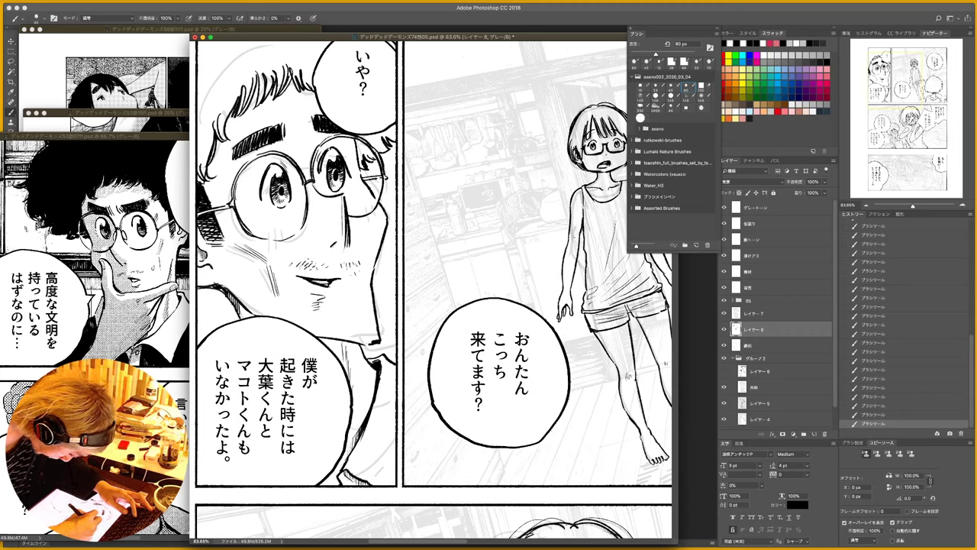
drag(343, 197, 345, 239)
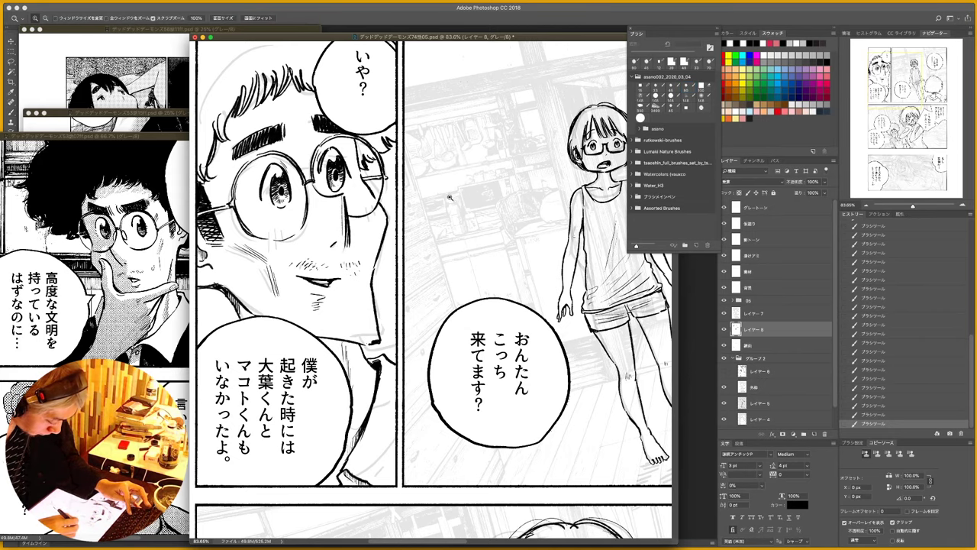
drag(451, 198, 434, 201)
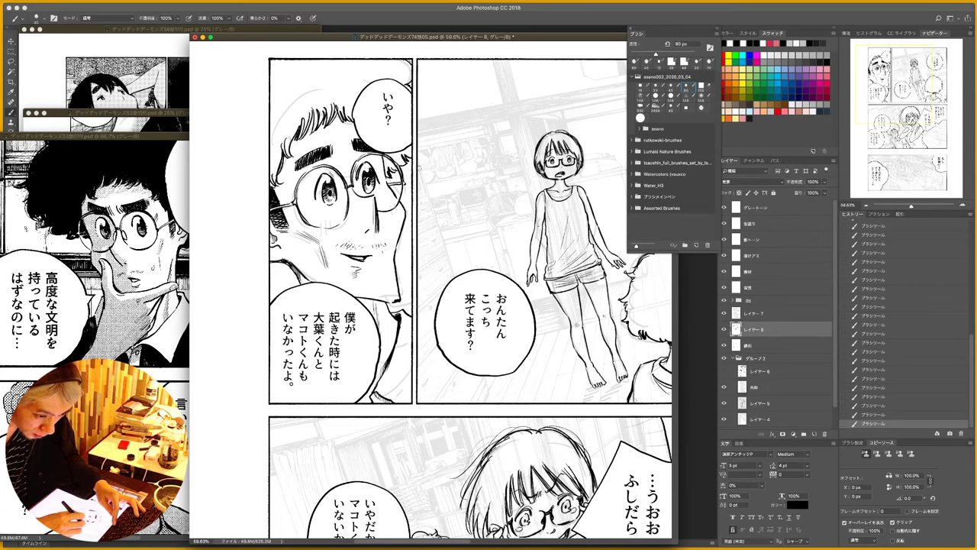
drag(422, 170, 467, 261)
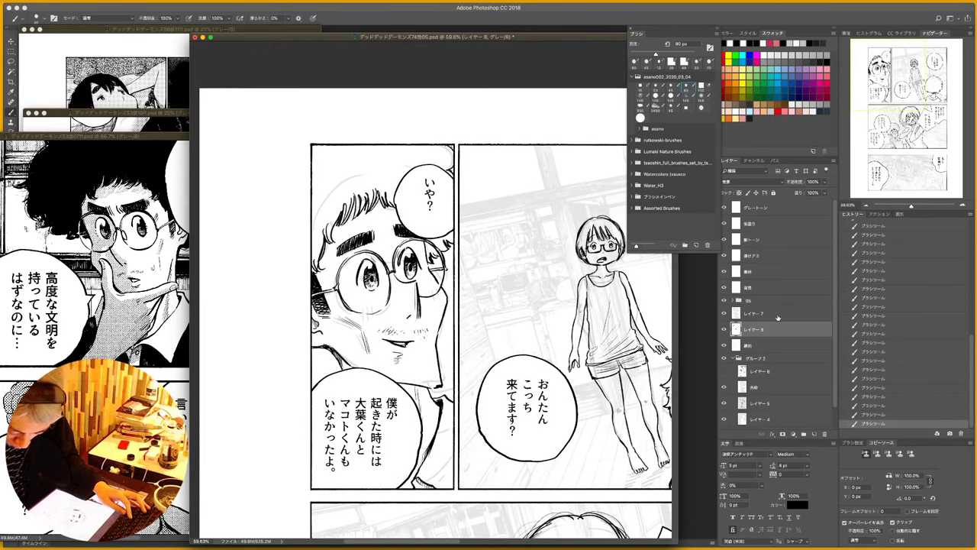
- Add a new layer above レイヤー 7 and draw a closed test loop in the margin beside the first panel
click(778, 317)
click(814, 435)
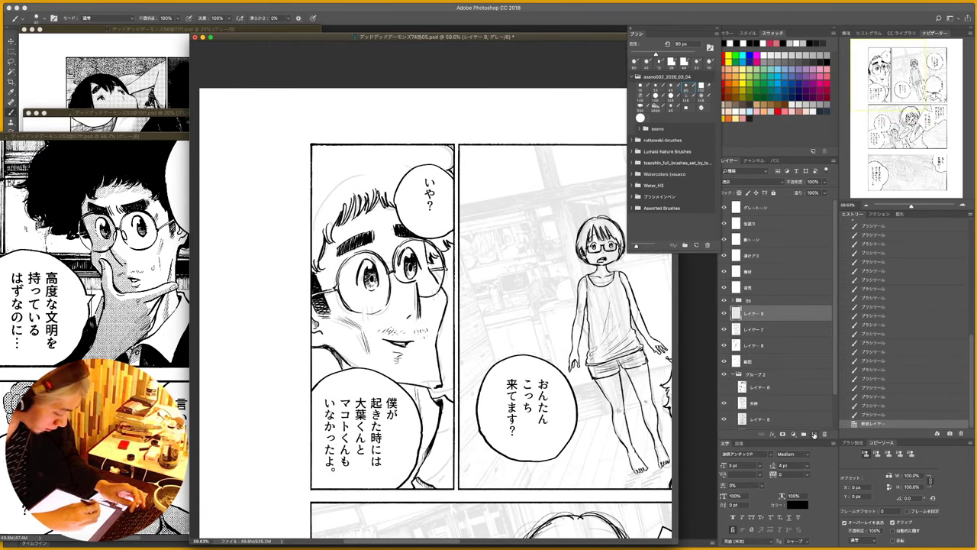
drag(274, 194, 289, 190)
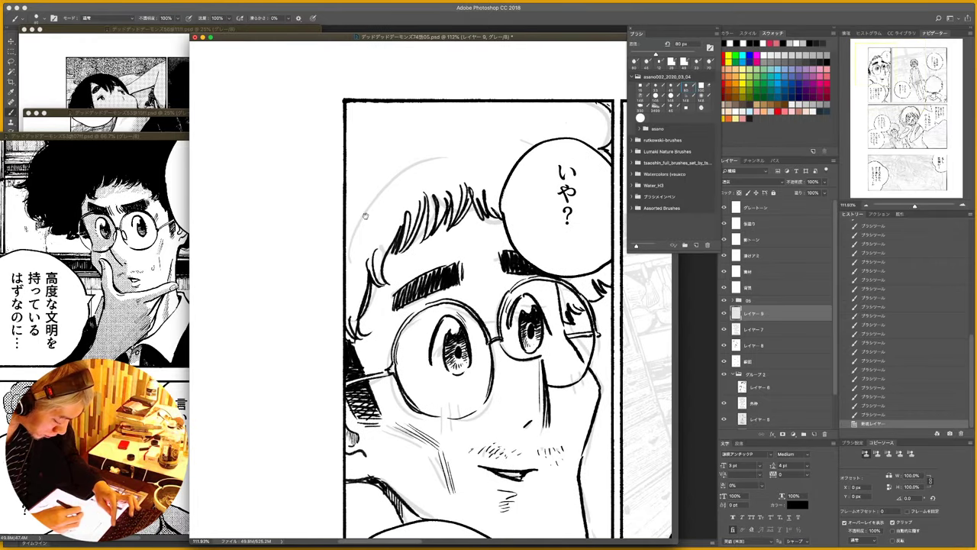
drag(365, 216, 475, 206)
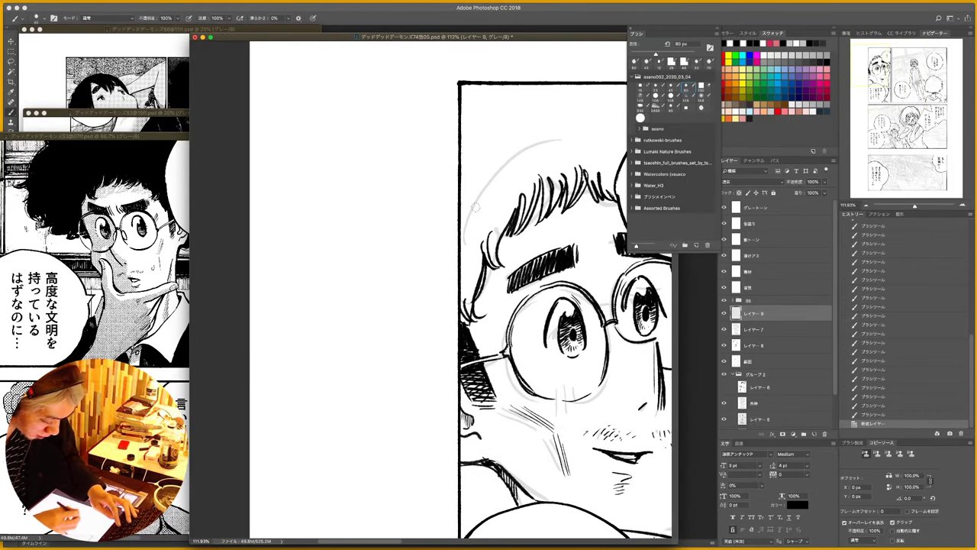
key(z)
drag(376, 217, 392, 222)
key(b)
mouse_move(375, 356)
mouse_down()
mouse_move(313, 177)
mouse_move(377, 349)
mouse_move(321, 374)
mouse_up()
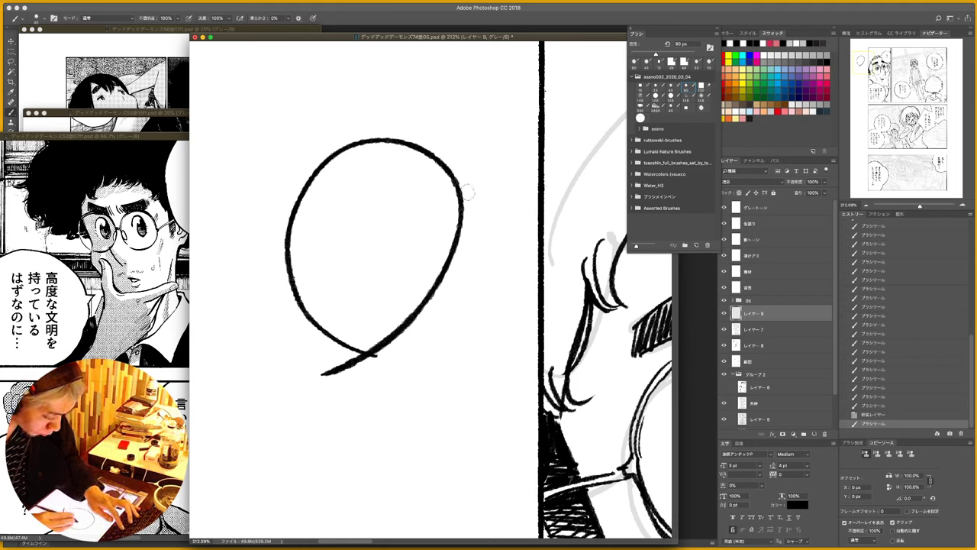
- Try filling the test loop with black using the Paint Bucket, inspect the fill's edge up close, and undo the fill
key(g)
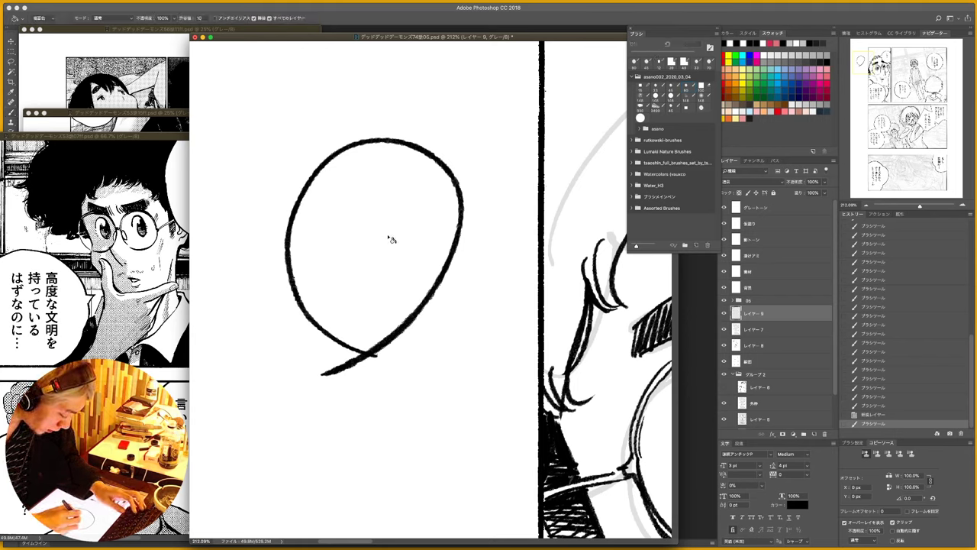
click(393, 238)
key(z)
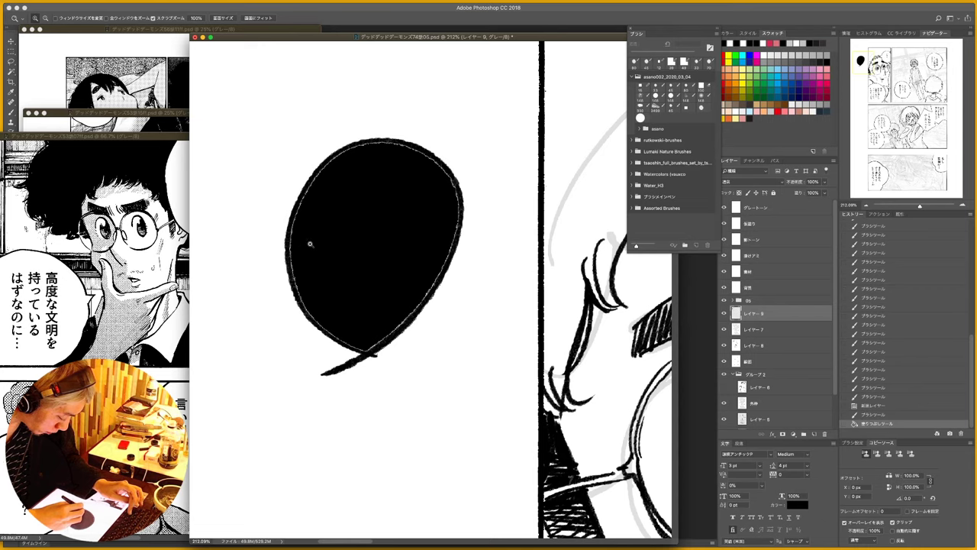
mouse_move(312, 243)
mouse_down()
mouse_move(349, 236)
mouse_move(325, 245)
mouse_up()
key(g)
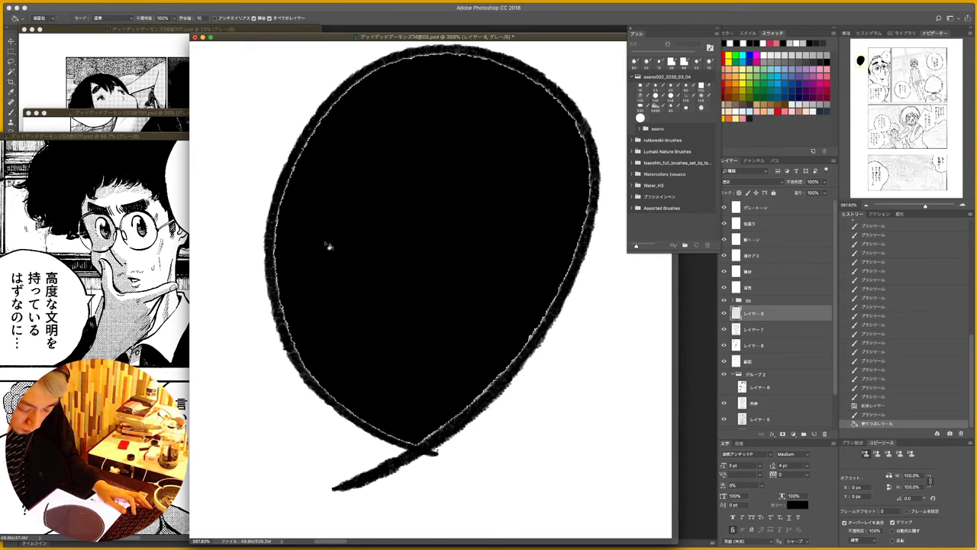
key(ctrl+z)
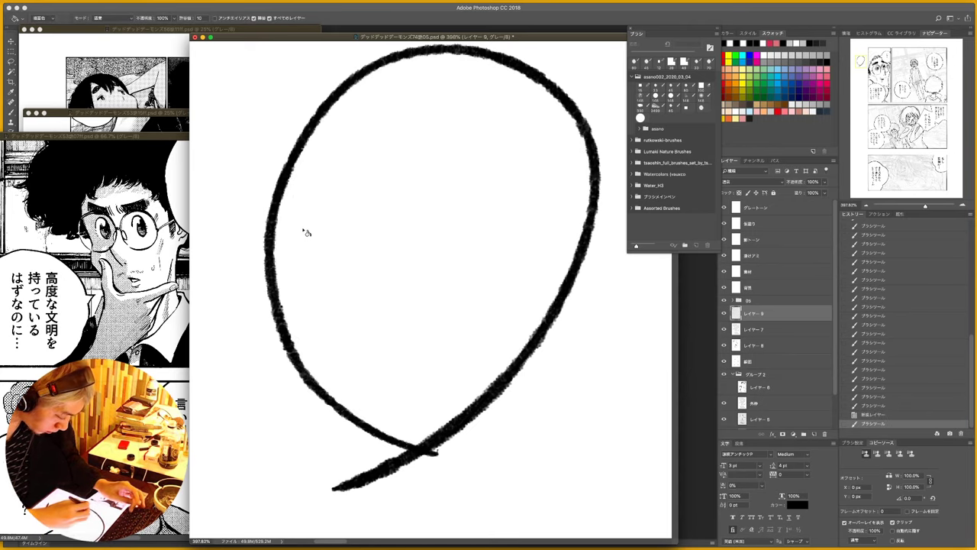
- Examine the edge texture of the test loop's brush line at high magnification
key(z)
mouse_move(304, 232)
mouse_down()
mouse_move(325, 227)
mouse_move(309, 212)
mouse_up()
key(g)
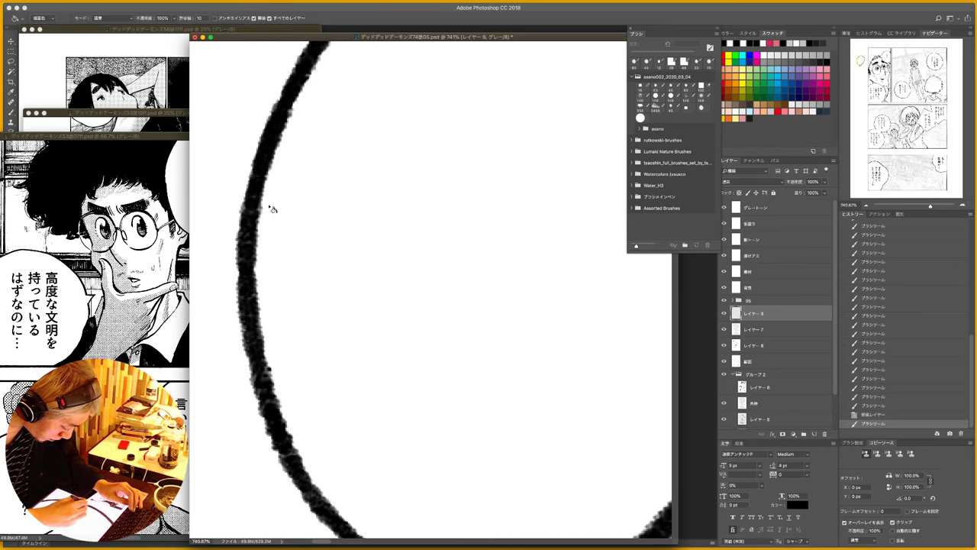
key(z)
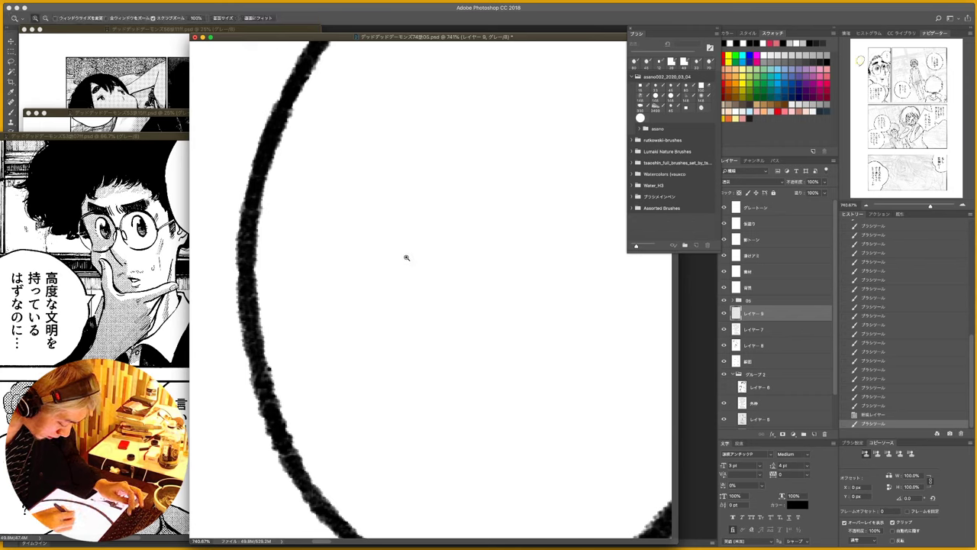
drag(405, 258, 380, 266)
key(g)
right_click(421, 230)
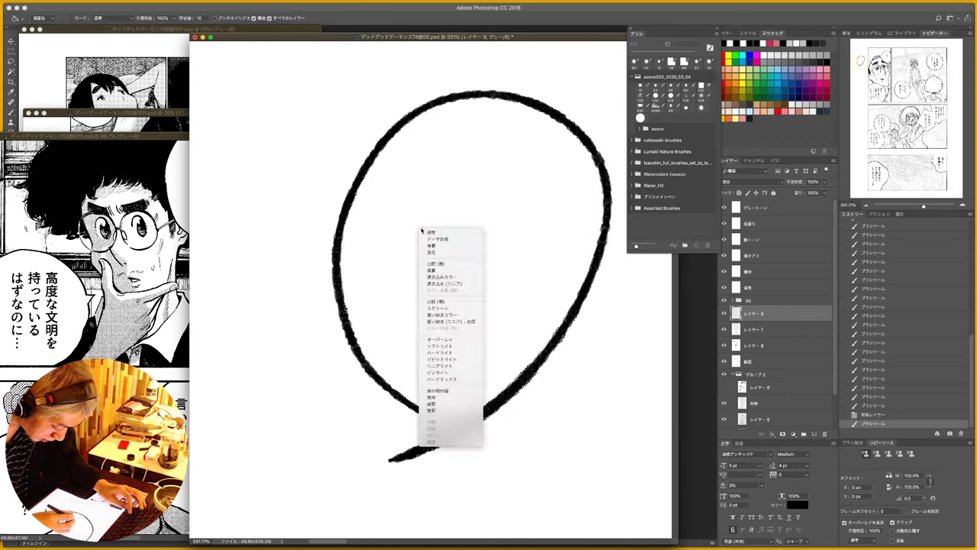
key(Escape)
- Choose a 148 px round brush preset and draw a looping test scribble beside the closed loop
key(b)
right_click(467, 262)
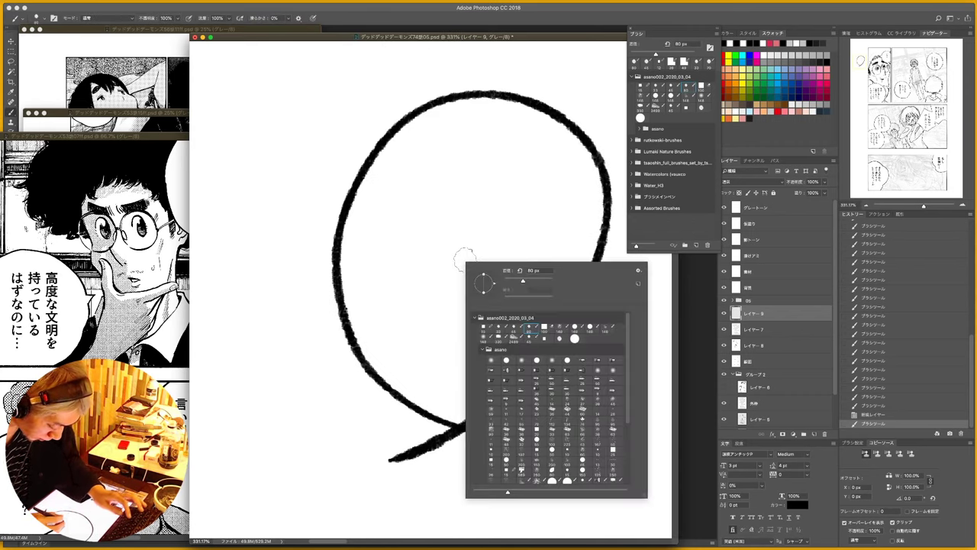
click(574, 327)
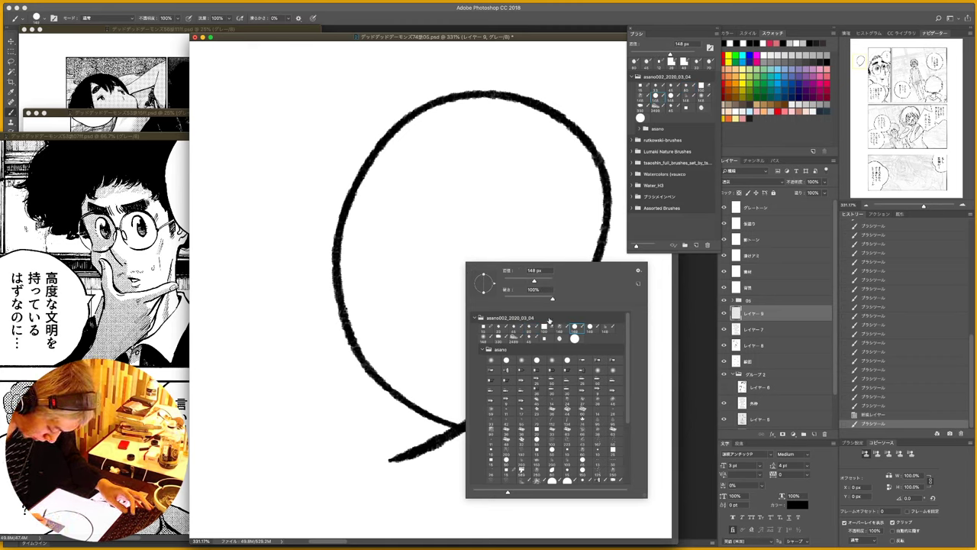
click(592, 328)
click(311, 399)
mouse_move(313, 381)
mouse_down()
mouse_move(299, 345)
mouse_move(290, 283)
mouse_up()
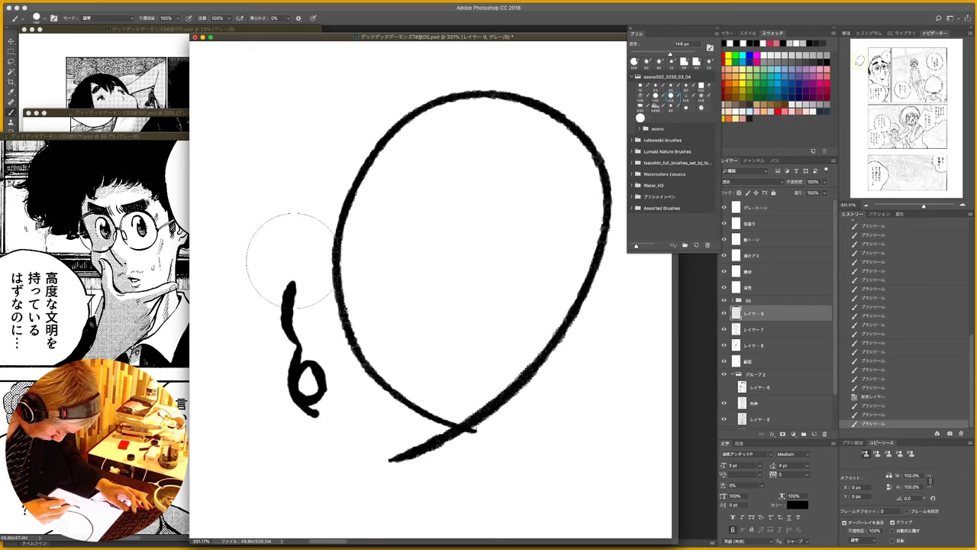
- Choose the neighbouring 148 px brush preset and draw a faint grey test stroke above the black scribble
right_click(440, 258)
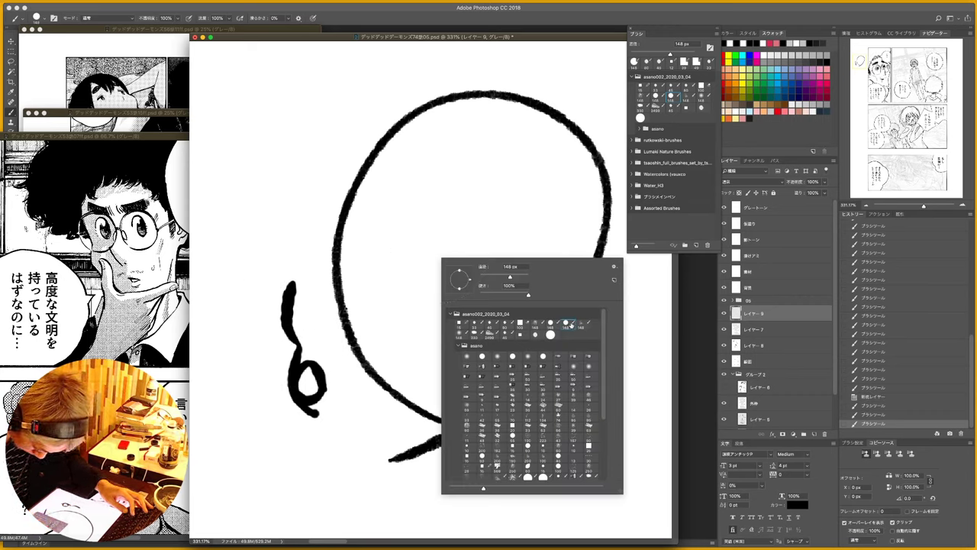
click(551, 326)
mouse_move(276, 244)
mouse_down()
mouse_move(277, 221)
mouse_move(268, 232)
mouse_up()
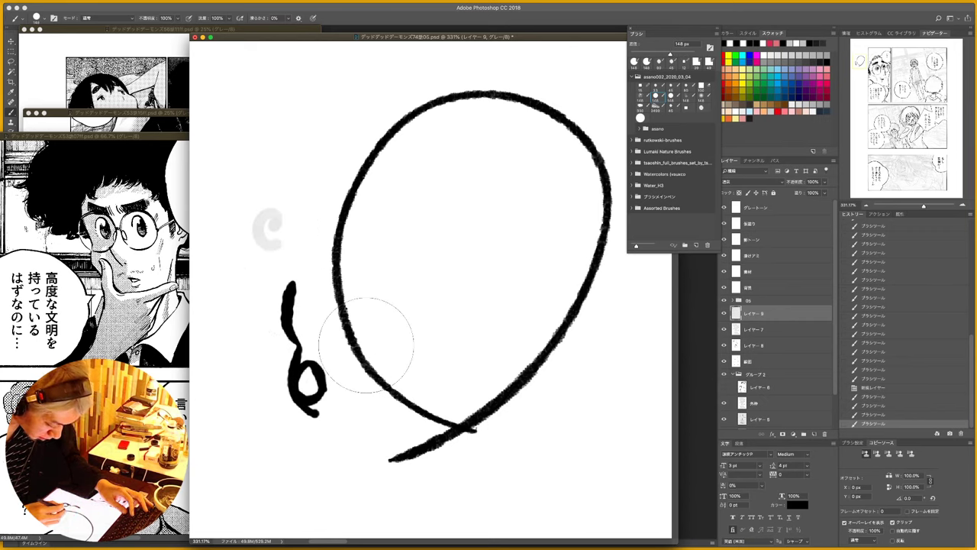
- Enclose all the test marks in the margin with a rectangular marquee and cut them from the layer
key(m)
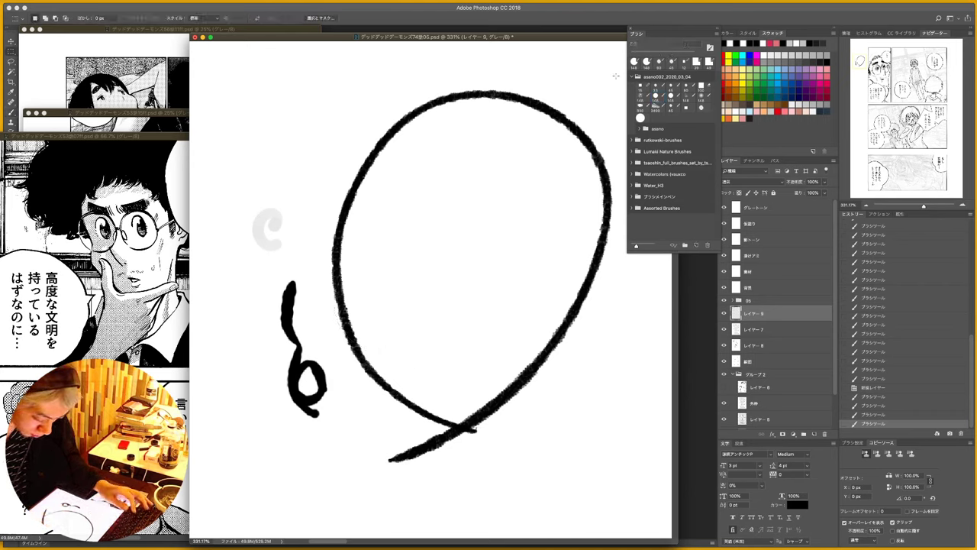
mouse_move(616, 76)
mouse_down()
mouse_move(527, 229)
mouse_move(294, 449)
mouse_move(234, 463)
mouse_up()
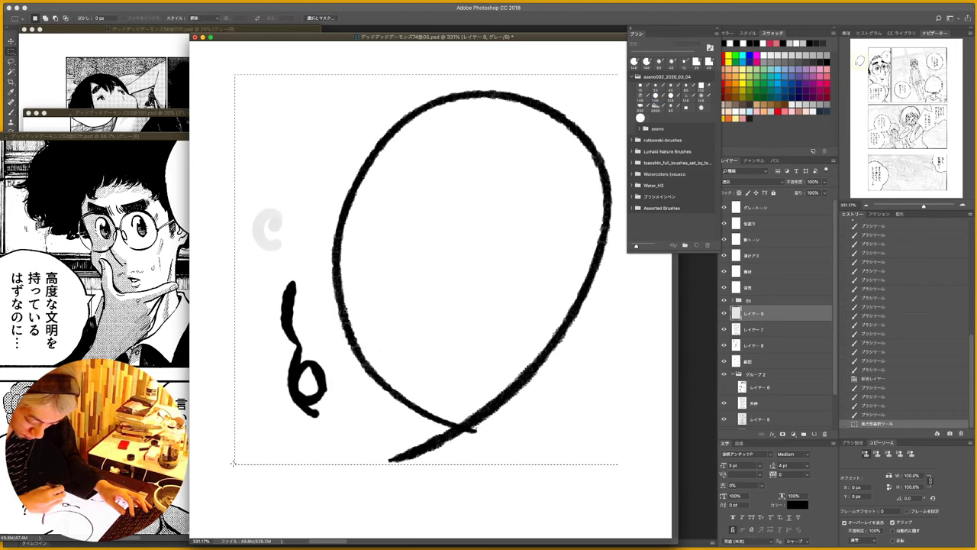
key(super+x)
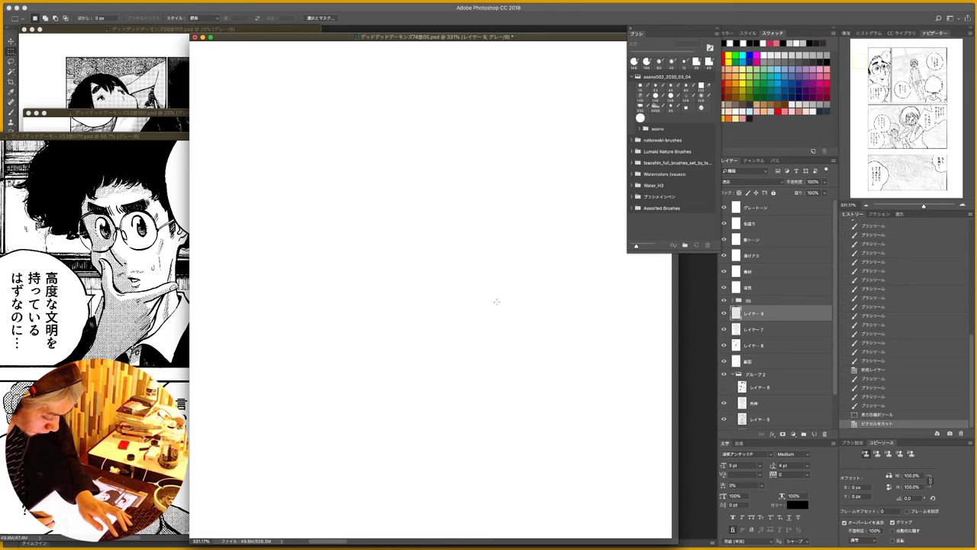
- Choose the 80 px rough-edged brush preset and draw a closed test loop in the empty margin
key(b)
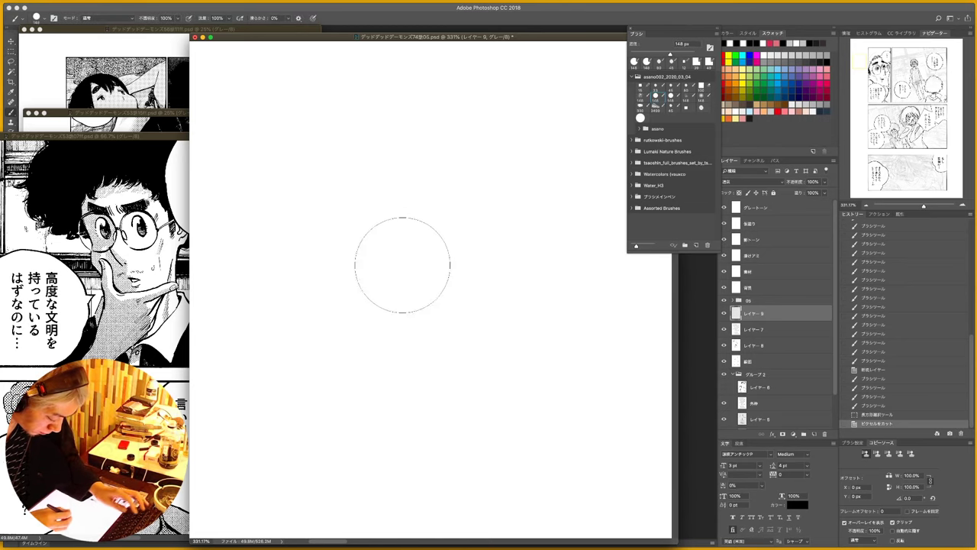
right_click(408, 255)
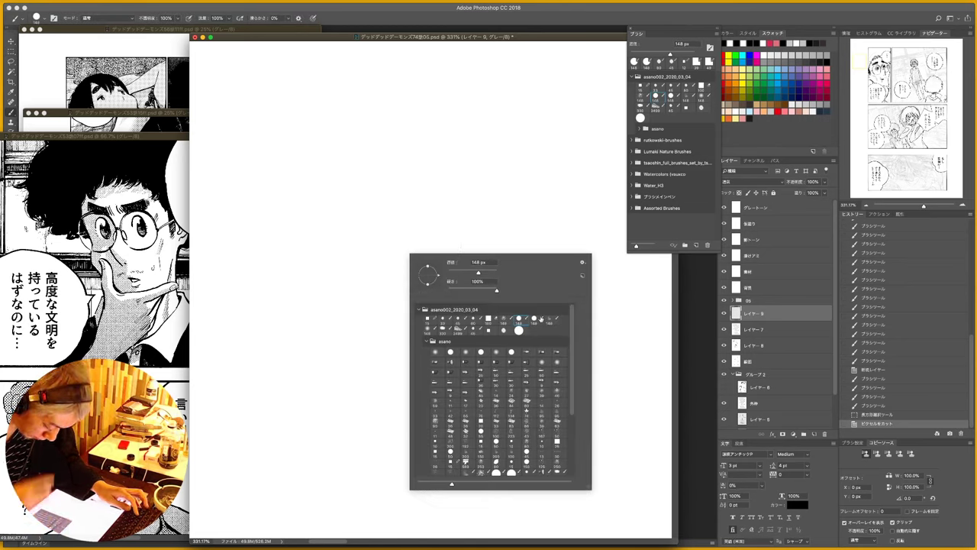
click(477, 320)
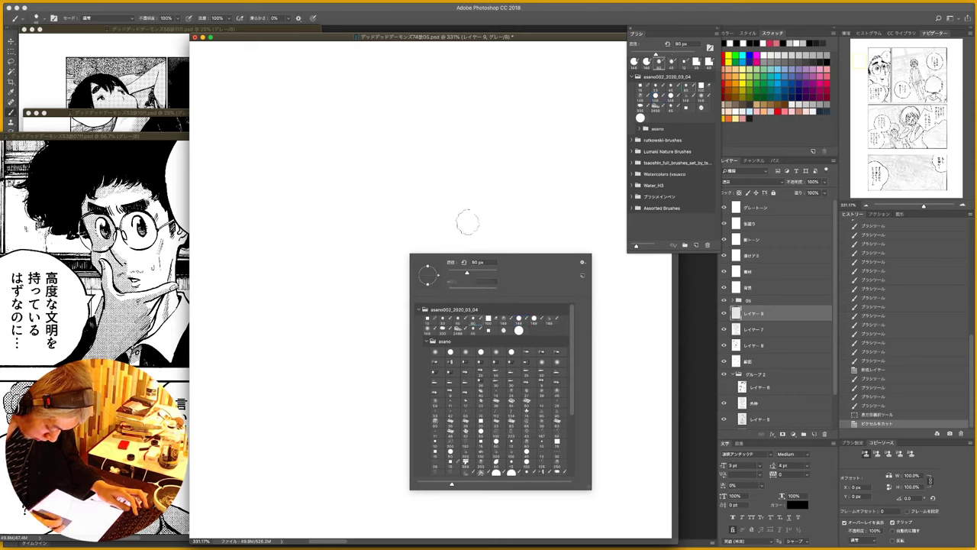
click(465, 210)
mouse_move(428, 332)
mouse_down()
mouse_move(353, 275)
mouse_move(434, 170)
mouse_move(514, 213)
mouse_move(431, 316)
mouse_move(376, 346)
mouse_up()
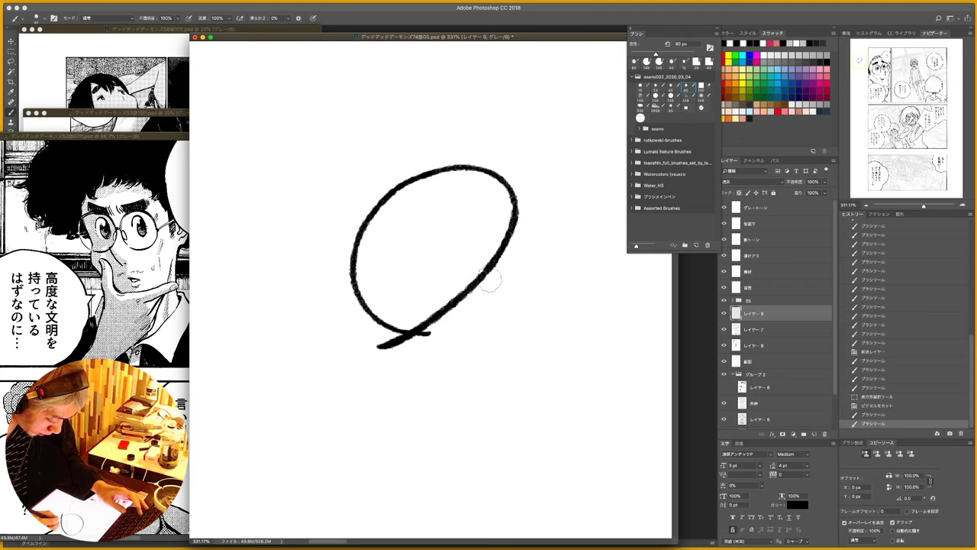
- Select the interior of the test loop with the Magic Wand, viewing the loop's line up close
key(w)
click(451, 256)
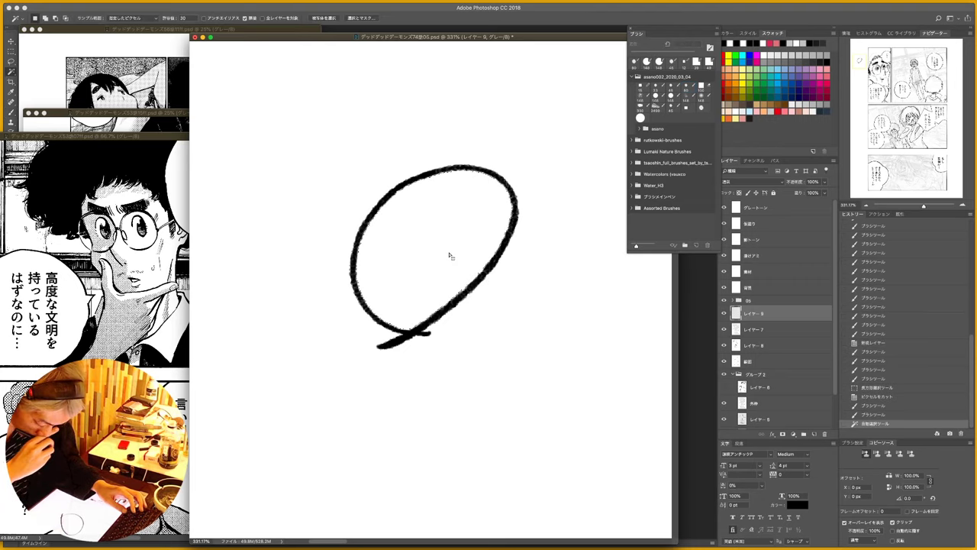
key(z)
drag(436, 261, 461, 269)
key(w)
click(463, 267)
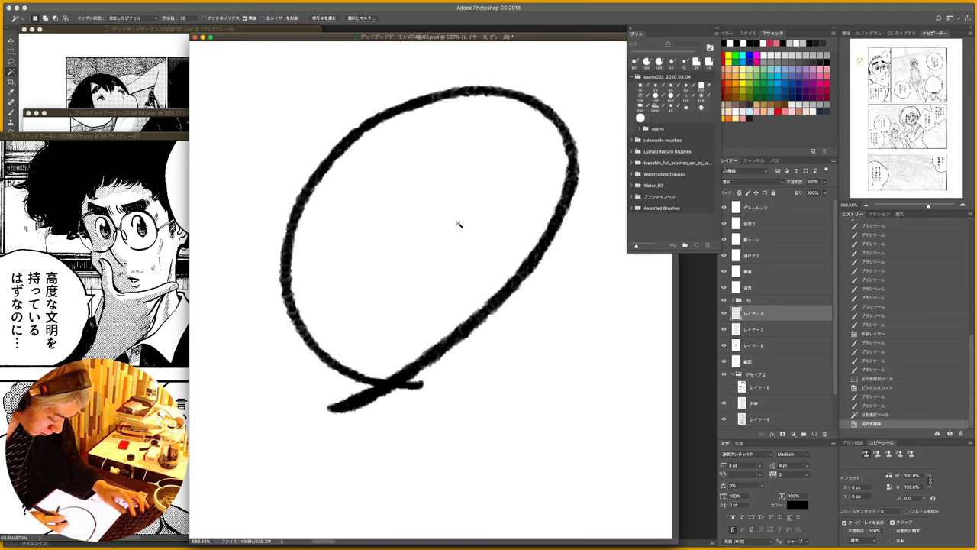
click(444, 259)
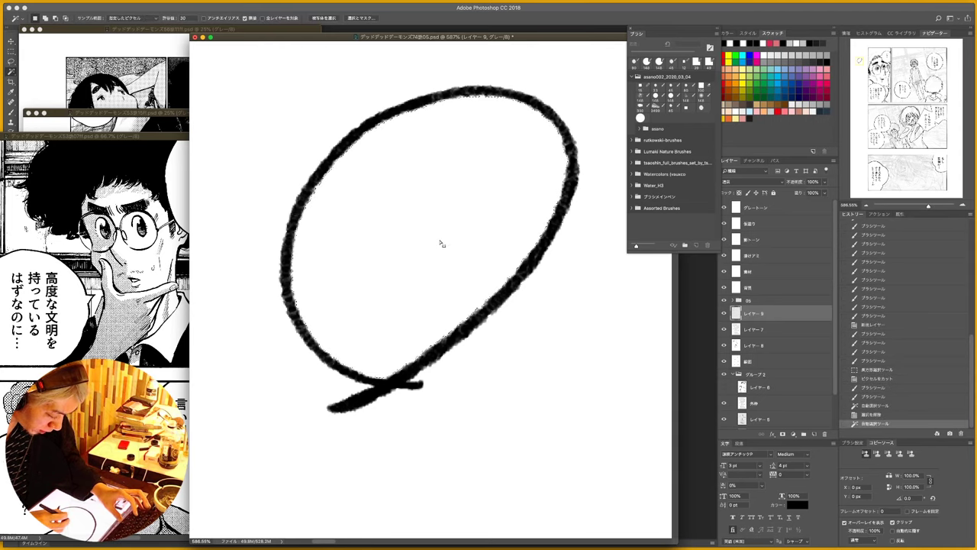
- Expand the selection inside the test loop by 2 pixels
click(182, 1)
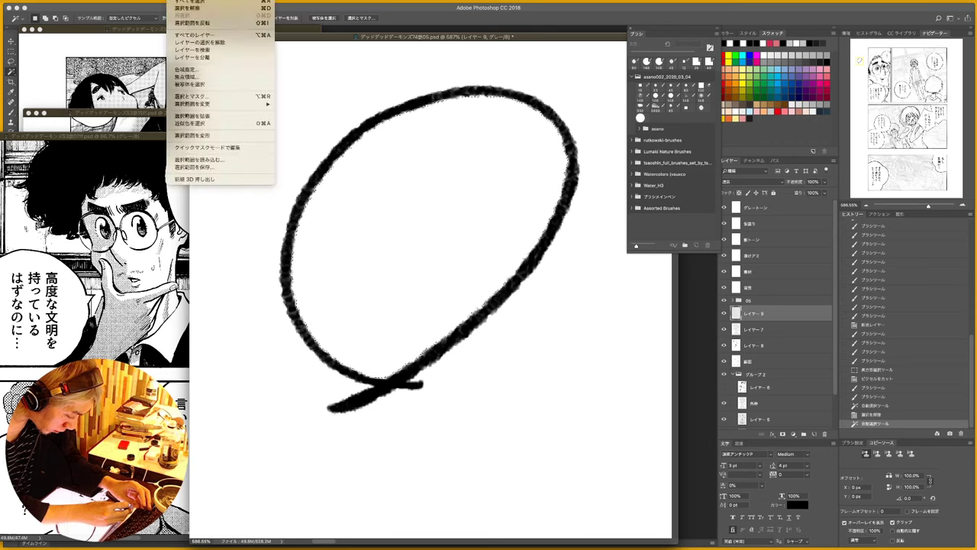
mouse_move(249, 104)
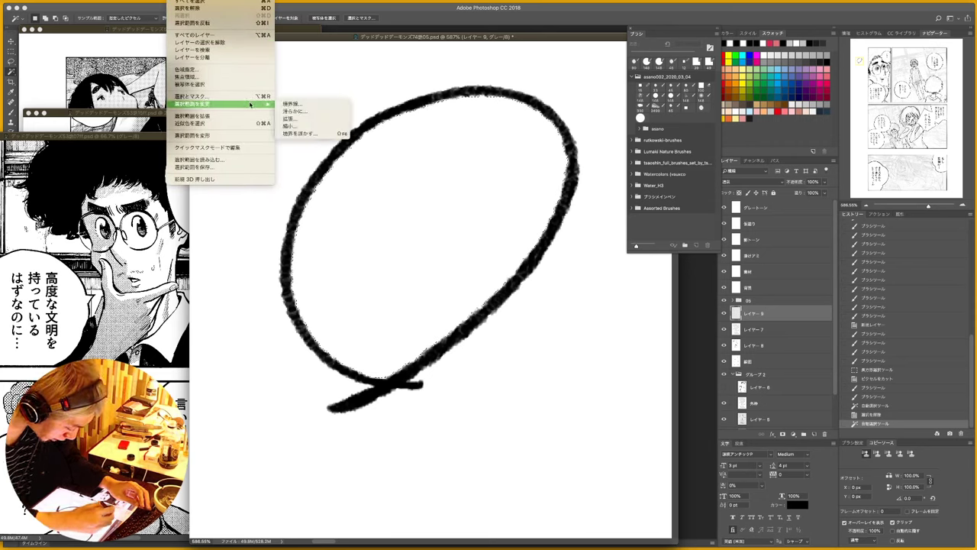
click(300, 123)
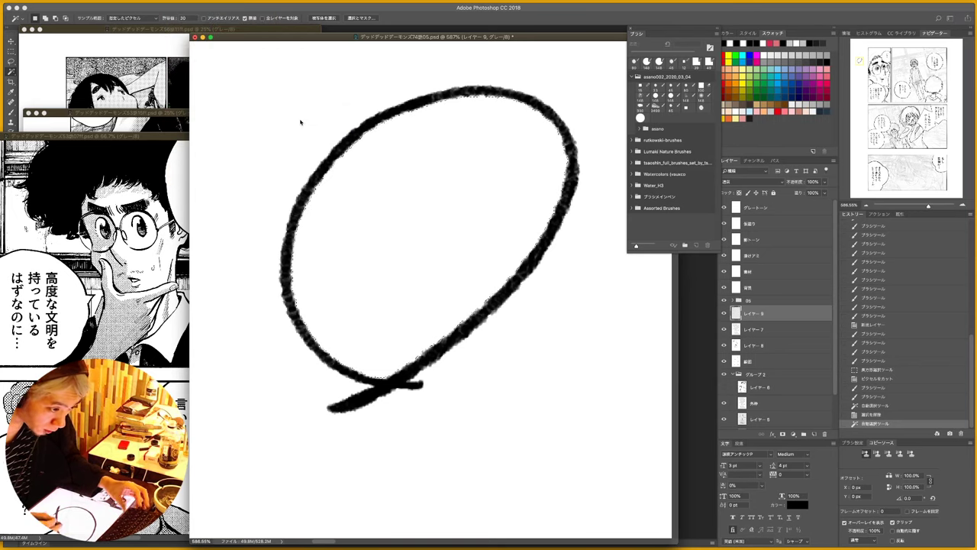
drag(489, 441, 489, 200)
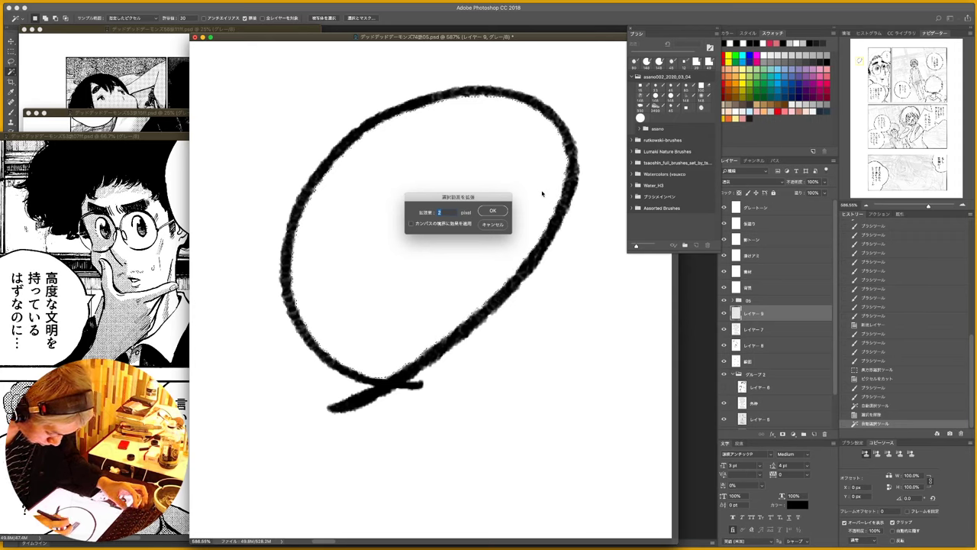
click(493, 212)
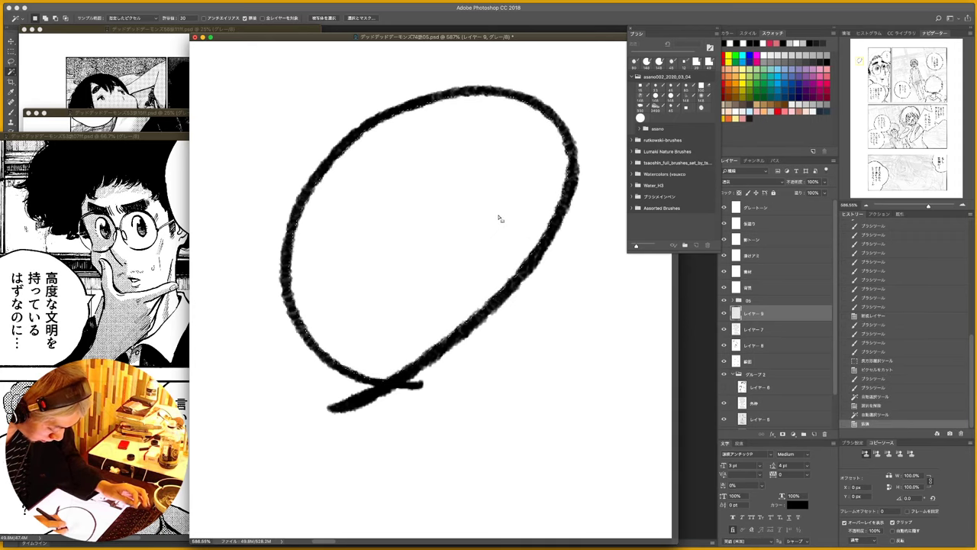
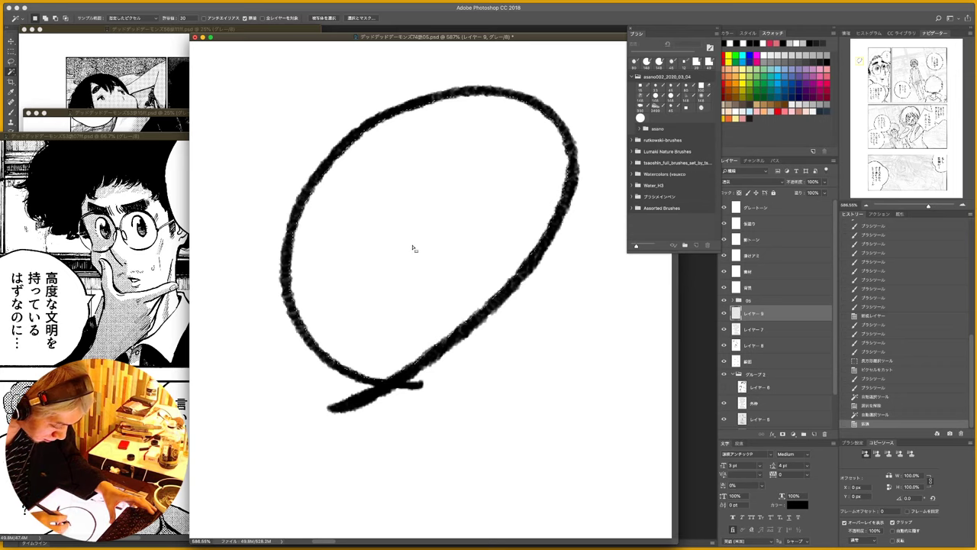
- Fill the expanded selection with black, deselect it, and view the filled loop from farther away
key(alt+BackSpace)
key(super+d)
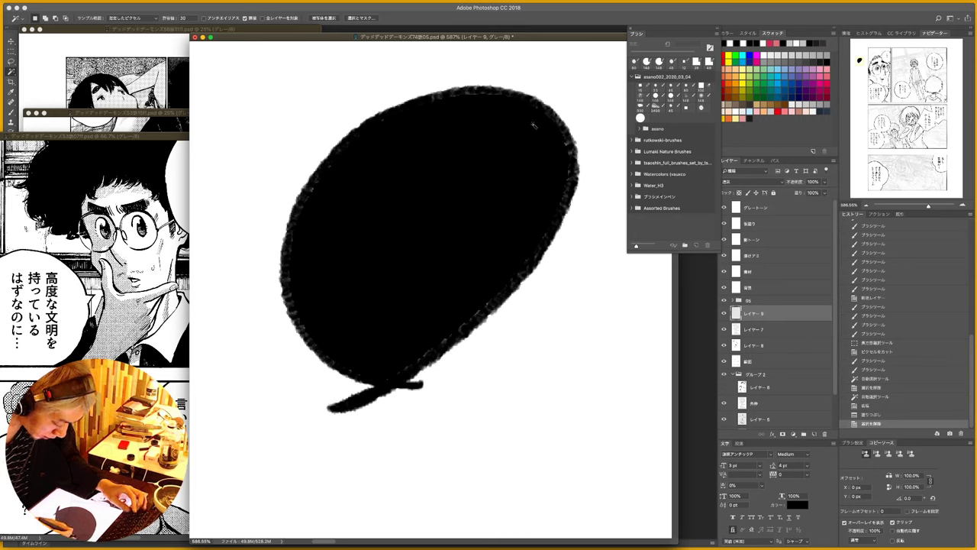
key(z)
drag(475, 176, 414, 214)
key(w)
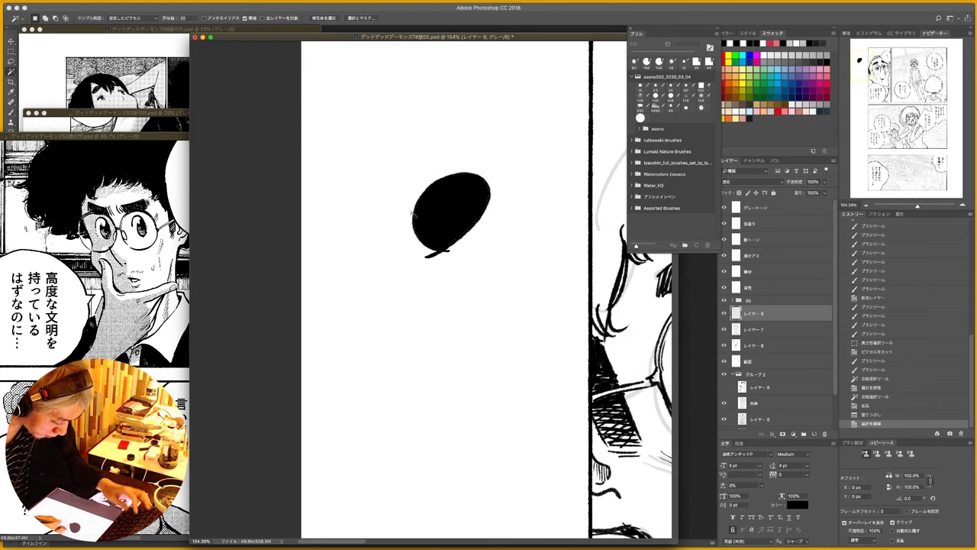
- Marquee the filled test loop, delete the test layer レイヤー 9, and clear the selection
key(m)
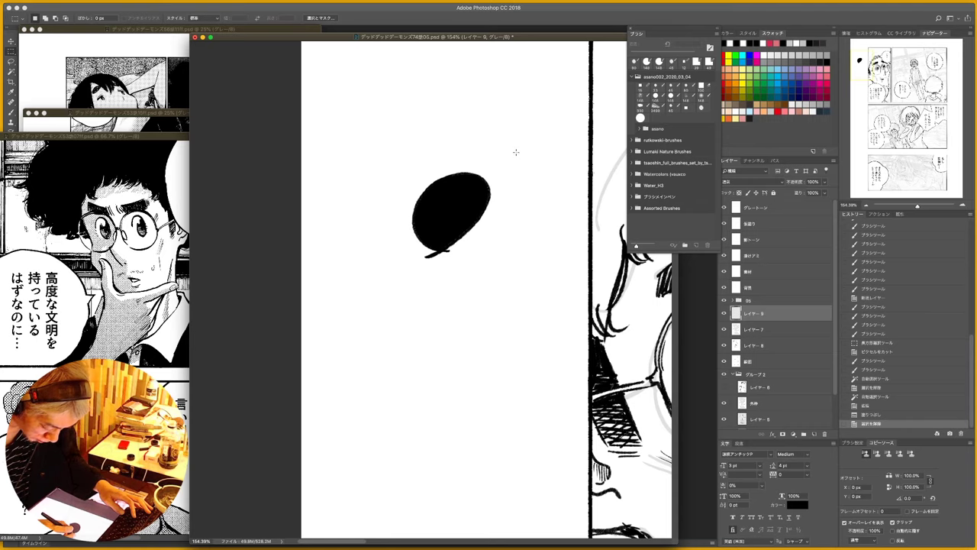
drag(518, 149, 359, 302)
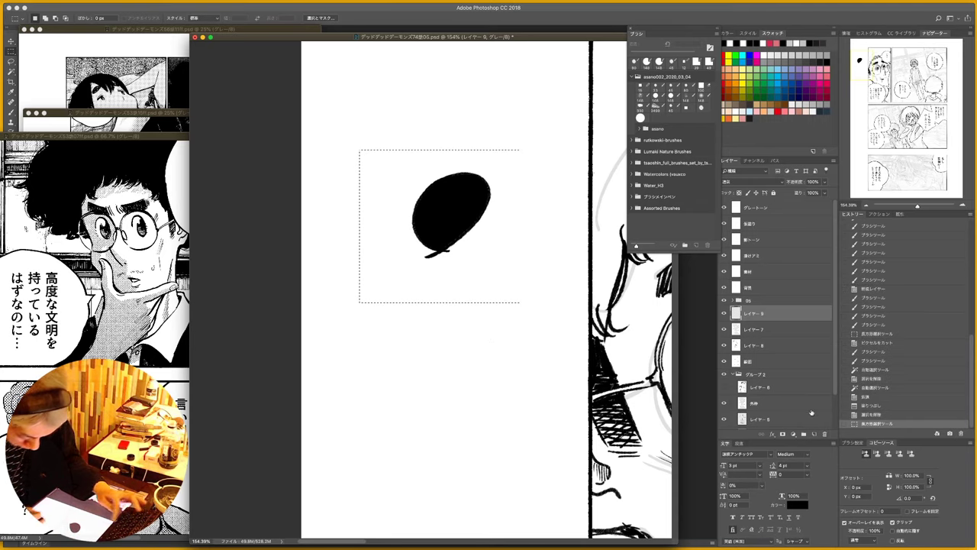
scroll(434, 364, right, 5)
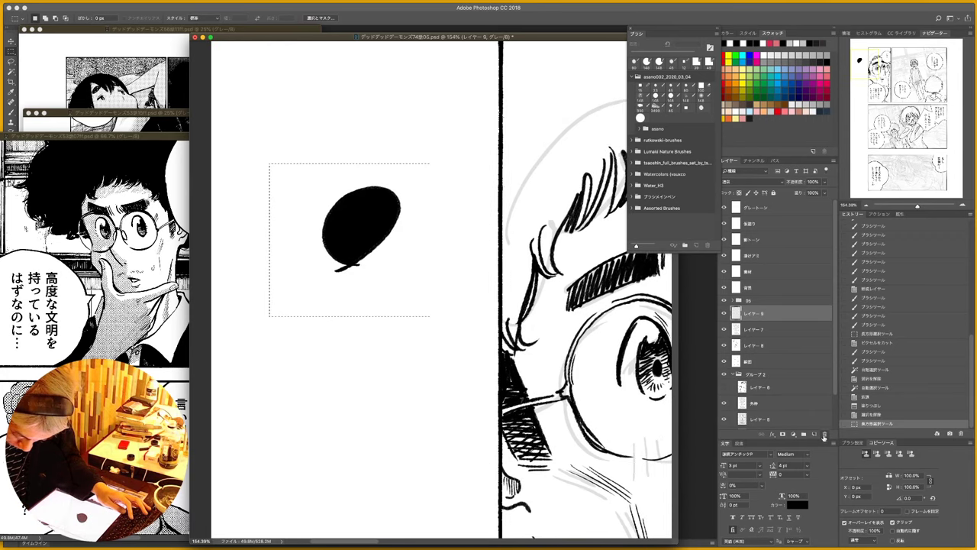
click(826, 434)
key(ctrl+d)
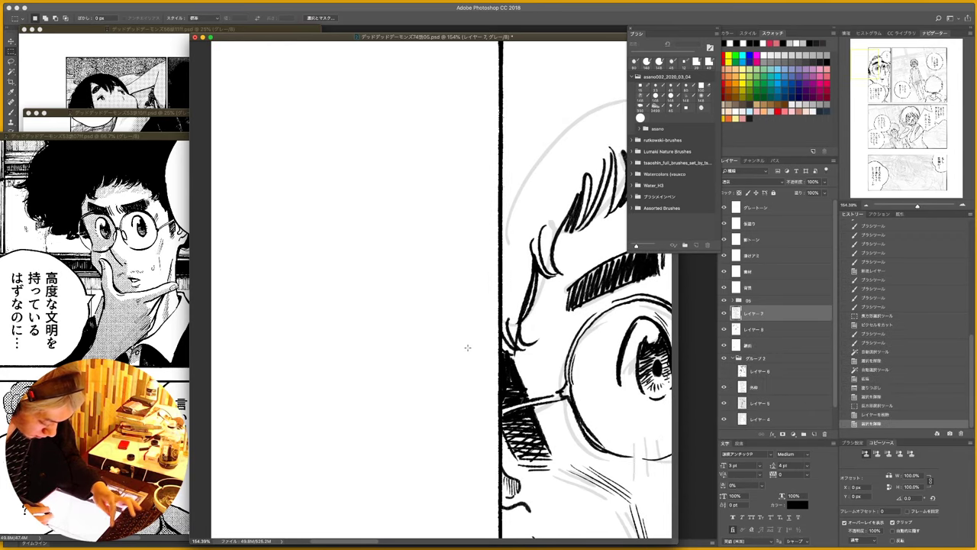
- Toggle レイヤー 8 off and on to check the first panel's character inks, and make that layer active
scroll(471, 352, right, 5)
scroll(488, 336, up, 2)
key(z)
drag(514, 321, 478, 346)
scroll(472, 245, up, 4)
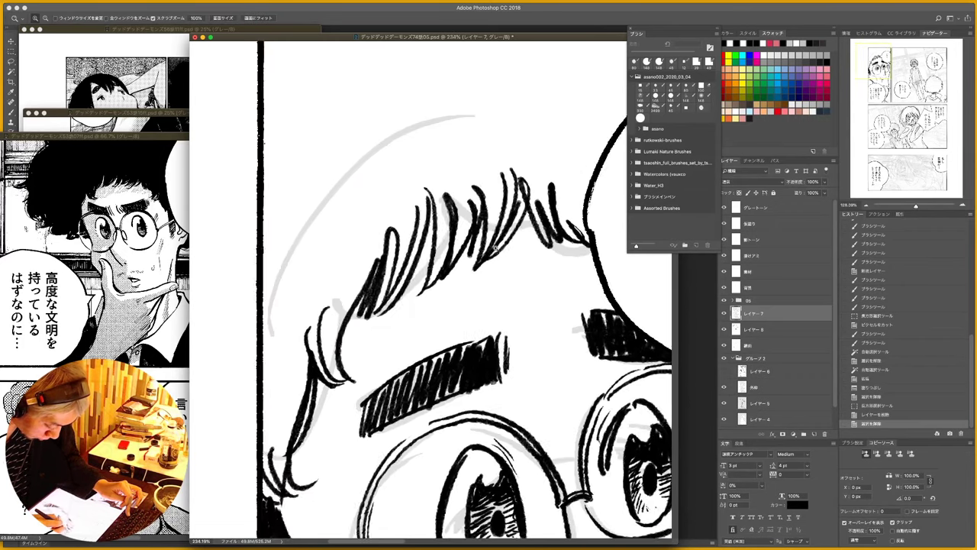
key(m)
click(725, 329)
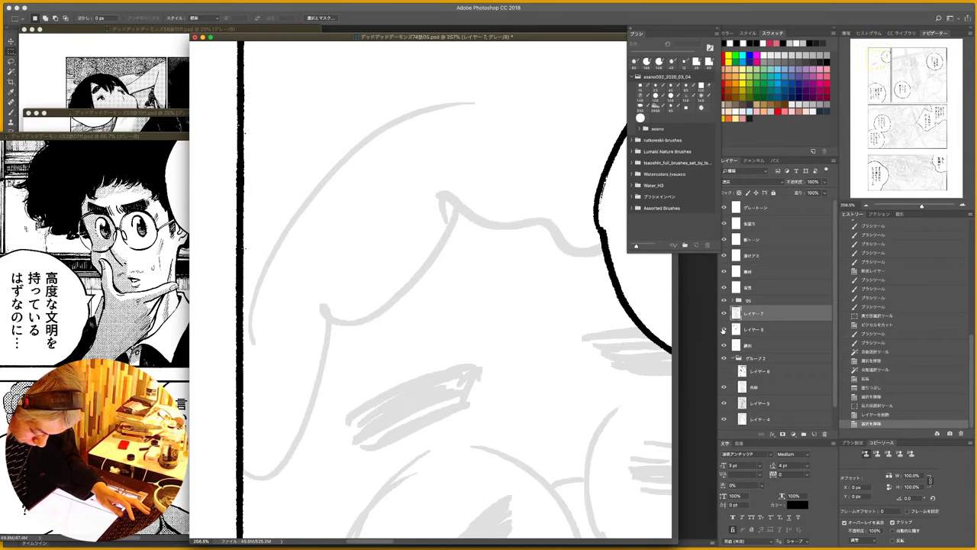
click(725, 329)
click(756, 330)
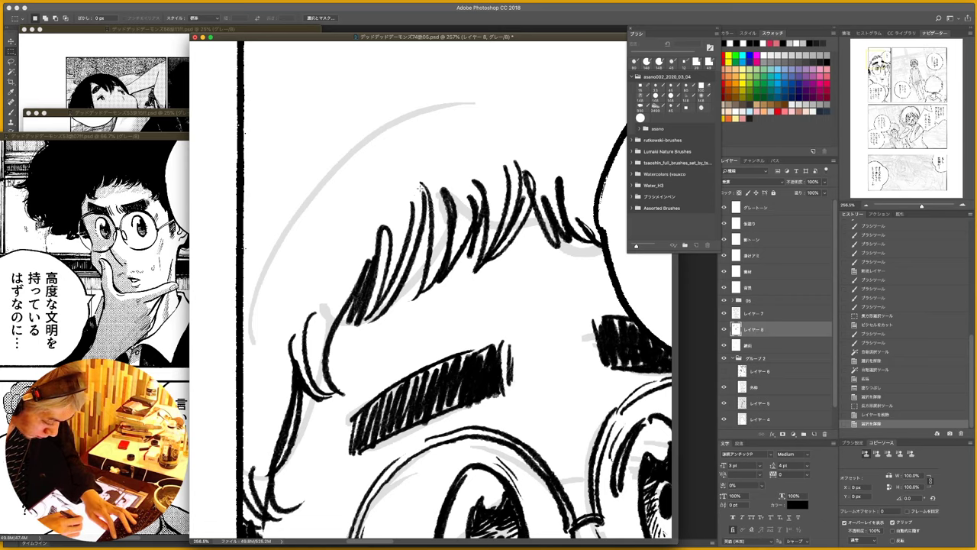
- Draw a small downward arrow above the bangs and ink short strokes closing the open hair tips beneath it
key(b)
mouse_move(410, 136)
mouse_down()
mouse_move(416, 173)
mouse_move(427, 159)
mouse_up()
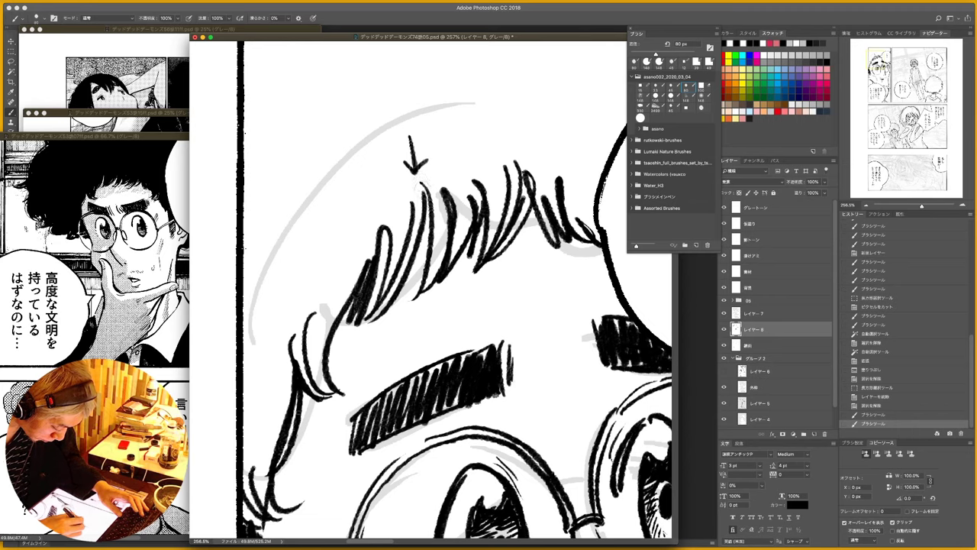
mouse_move(421, 184)
mouse_down()
mouse_move(432, 239)
mouse_move(384, 221)
mouse_move(355, 282)
mouse_move(380, 224)
mouse_move(386, 251)
mouse_up()
- Try selecting the blank area above the character's bangs with the Magic Wand, and deselect it
key(super+space)
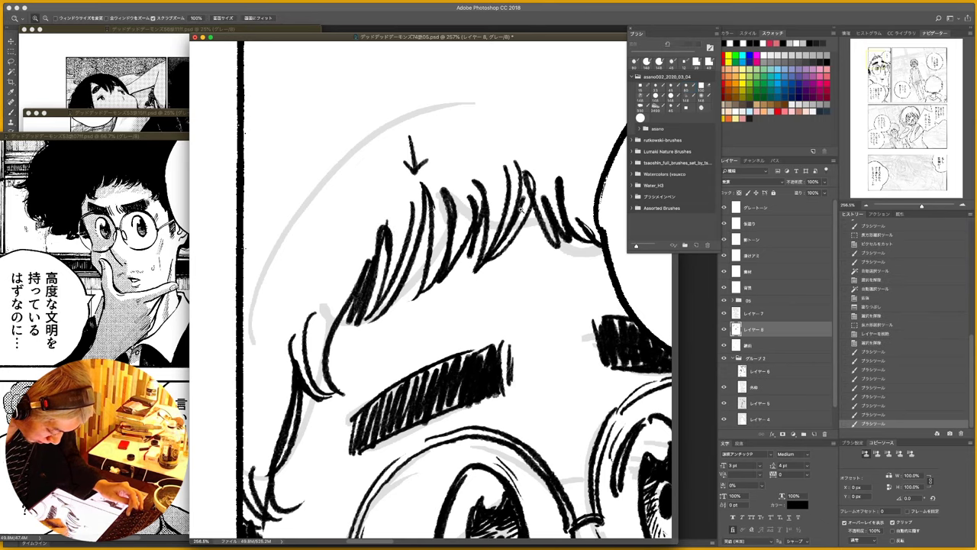
drag(526, 209, 495, 221)
key(space)
drag(525, 264, 420, 292)
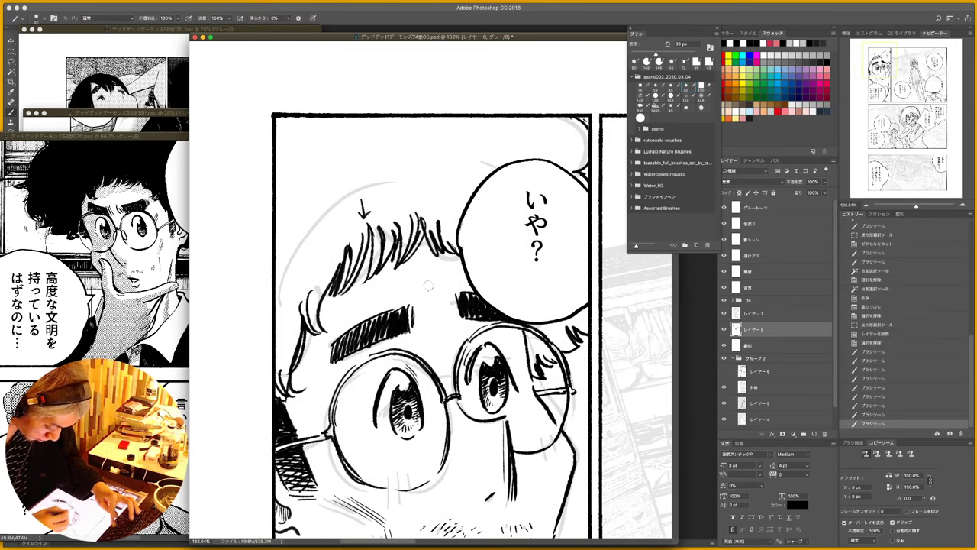
key(w)
click(445, 191)
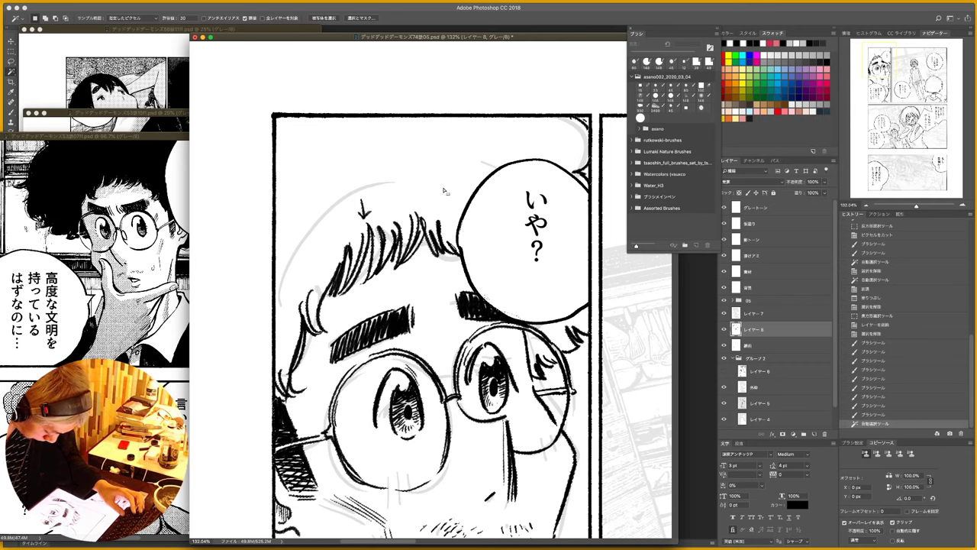
key(super+d)
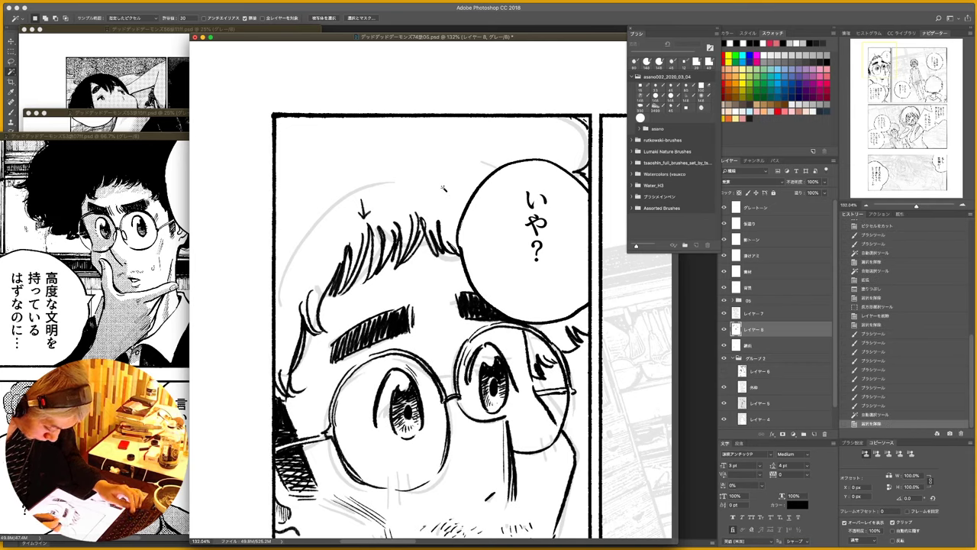
- Add short brush strokes at the first panel's upper right corner and along the bangs to close remaining outline gaps
key(b)
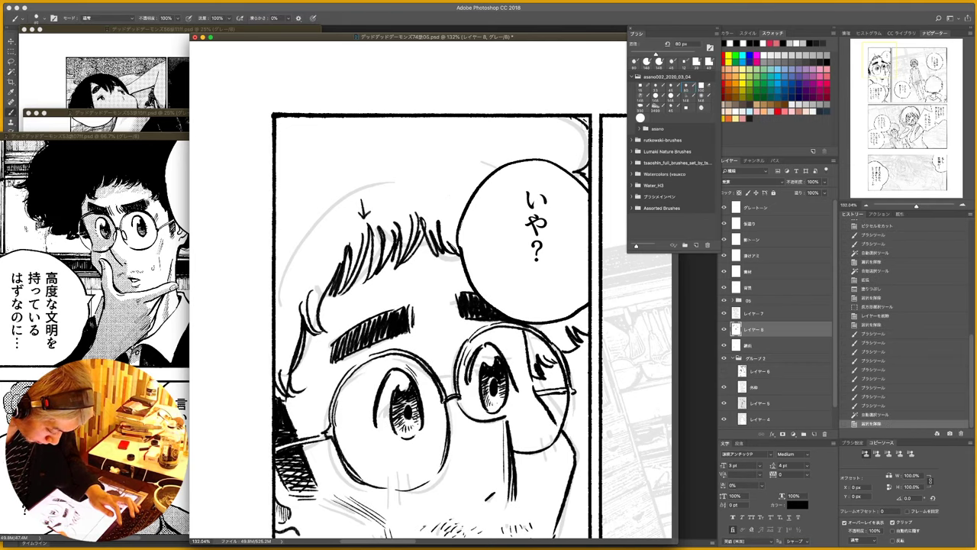
drag(586, 126, 584, 131)
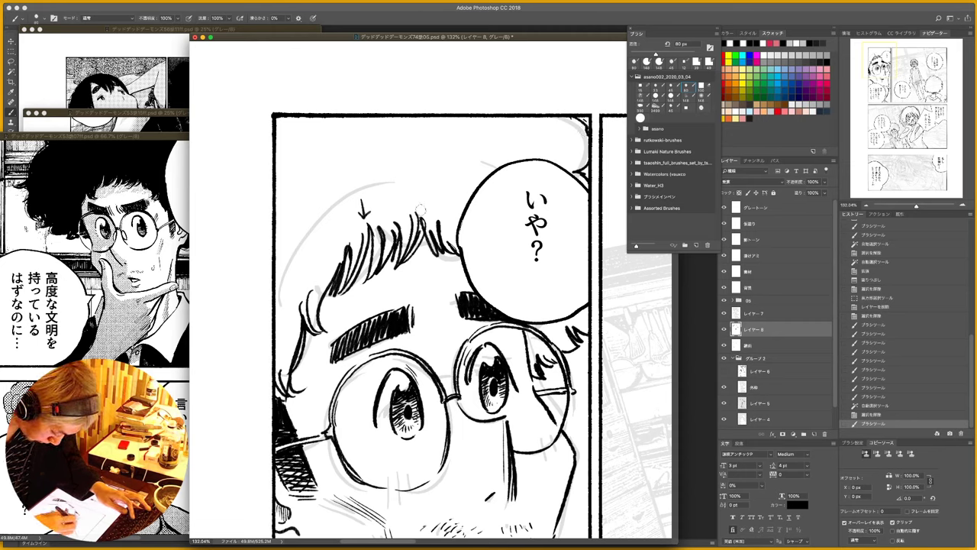
mouse_move(365, 226)
mouse_down()
mouse_move(359, 262)
mouse_move(375, 260)
mouse_up()
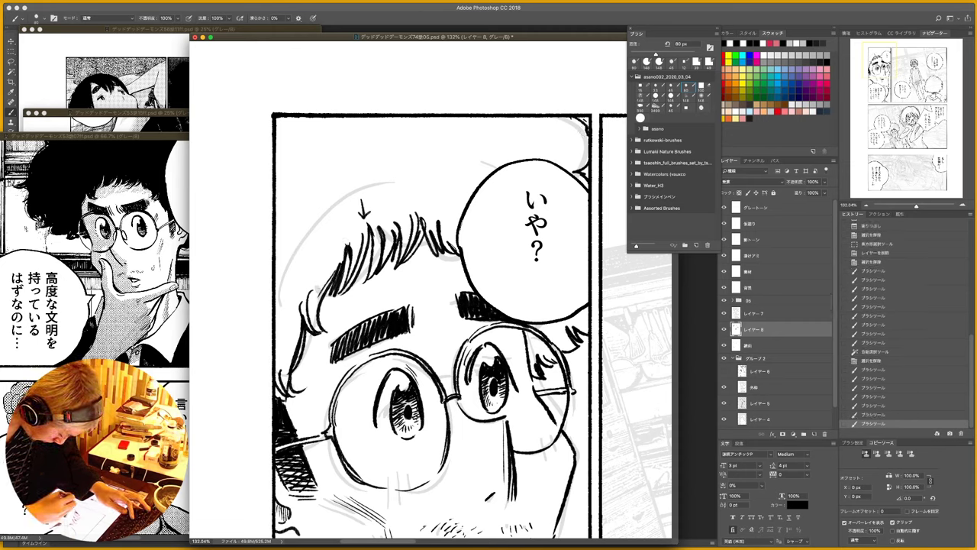
- Add a short ink stroke beside the ear, set the Magic Wand to sample all layers, and hide グループ 2
drag(294, 373, 291, 394)
key(w)
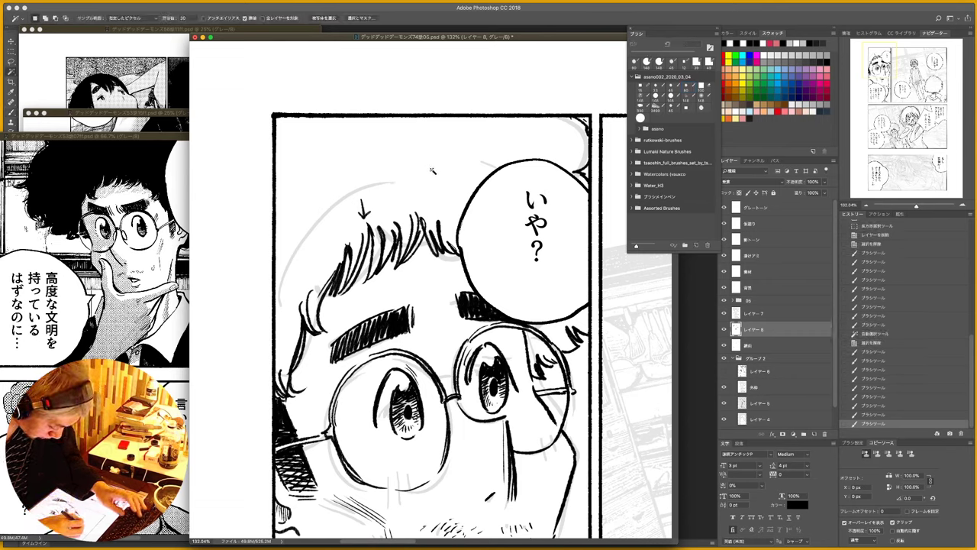
click(435, 173)
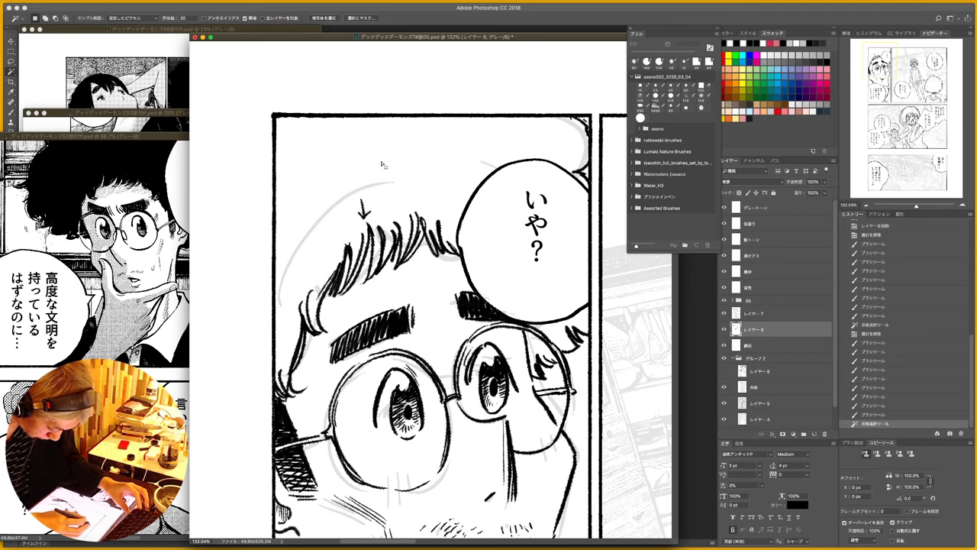
click(281, 17)
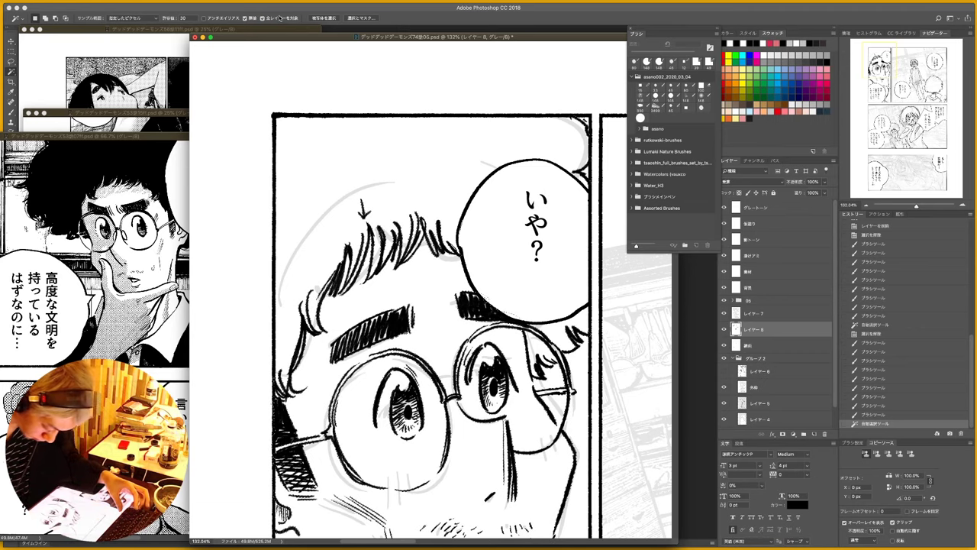
click(725, 359)
key(super+d)
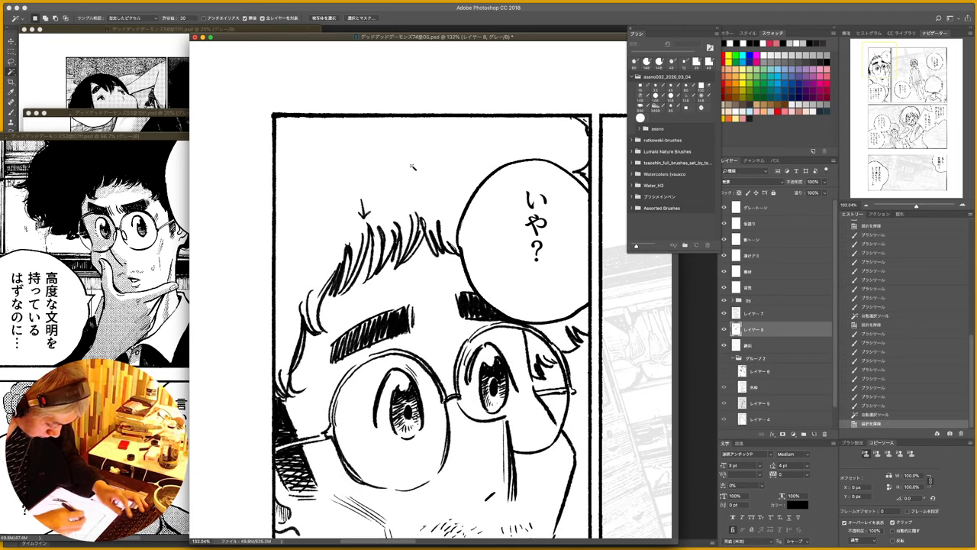
- Try selecting the blank hair area with the Magic Wand, deselect it, and toggle レイヤー 8 off and on
click(413, 168)
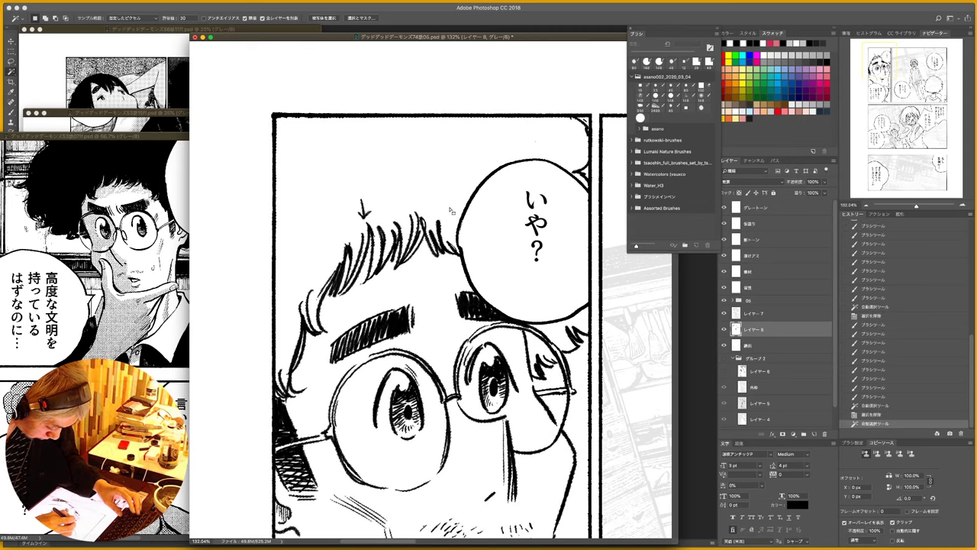
key(ctrl+d)
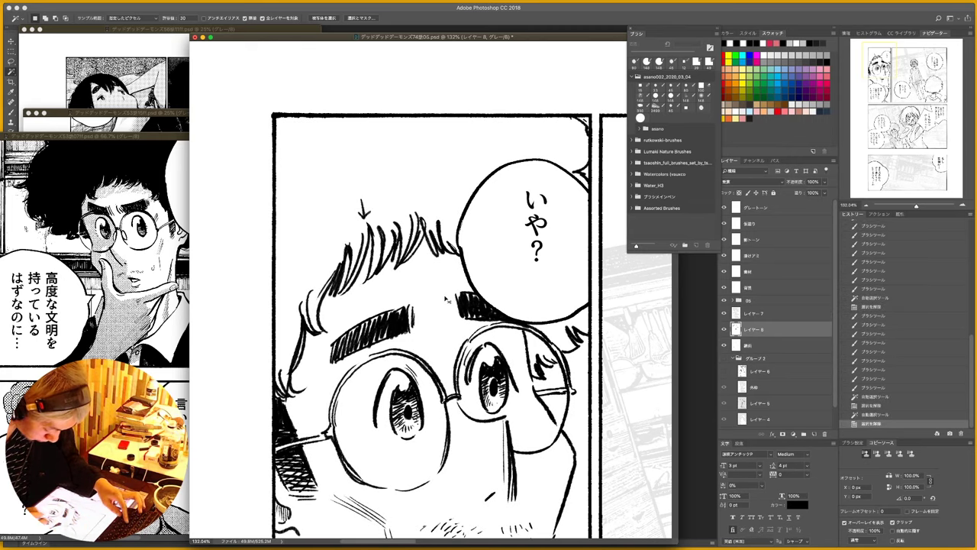
click(725, 331)
click(724, 330)
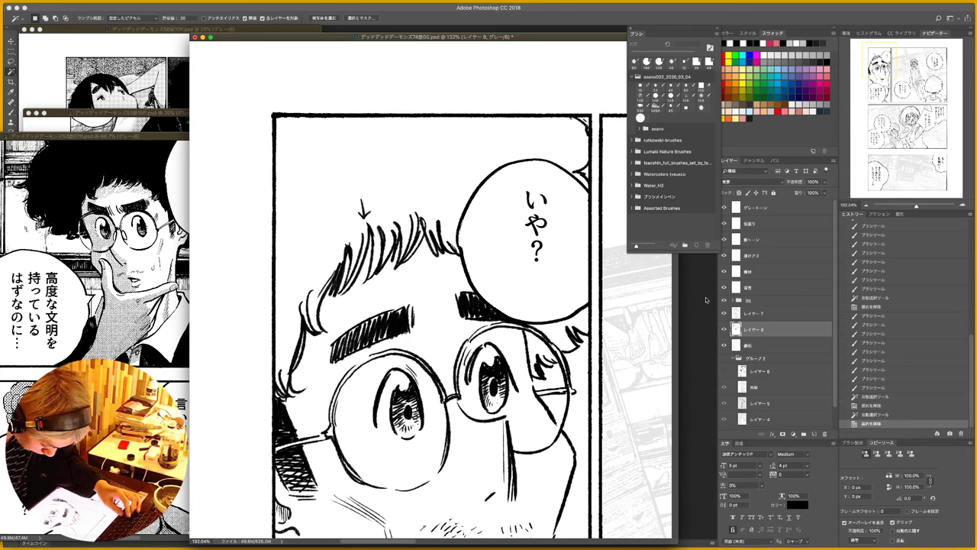
- Divide the first panel's blank hair area with two brush lines and fill its right section black using an expanded selection
key(b)
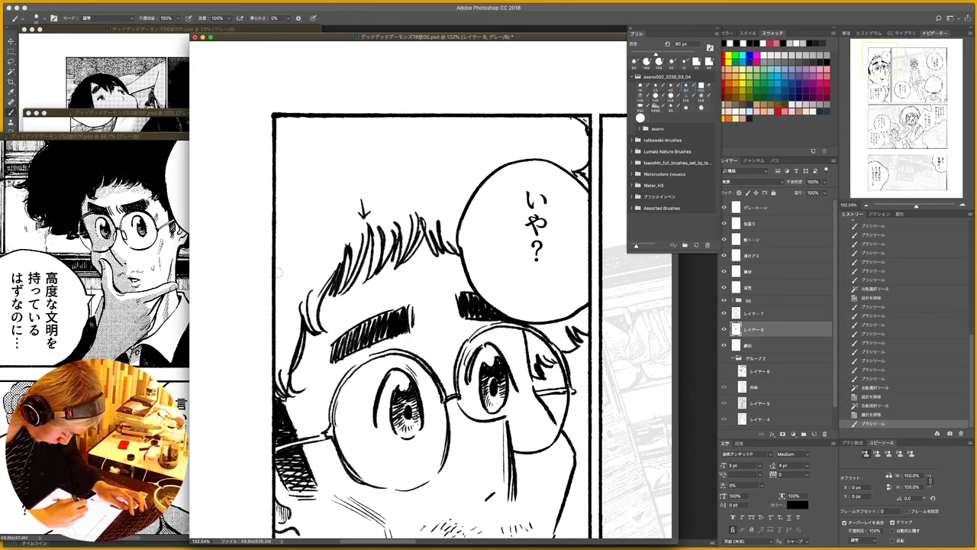
drag(276, 268, 329, 285)
drag(398, 222, 432, 116)
key(w)
click(462, 184)
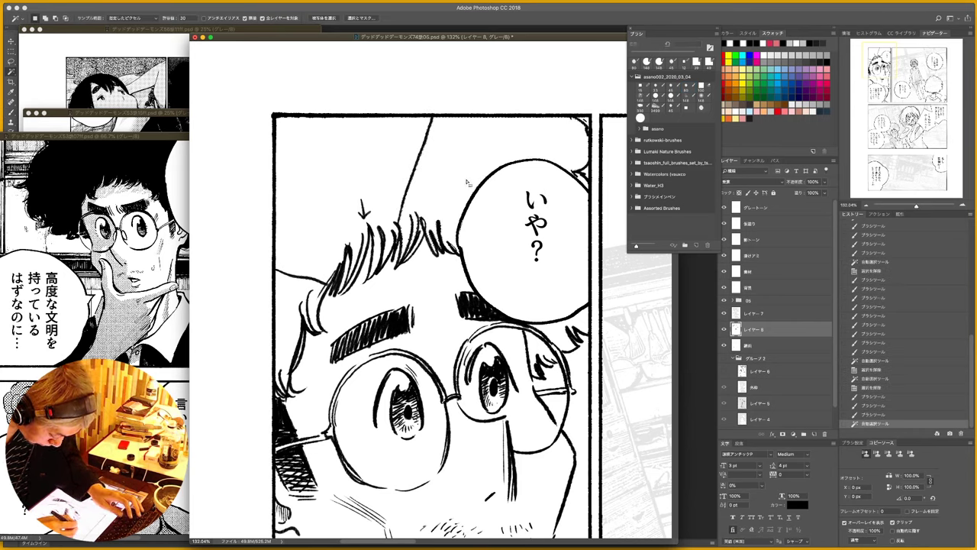
key(alt+BackSpace)
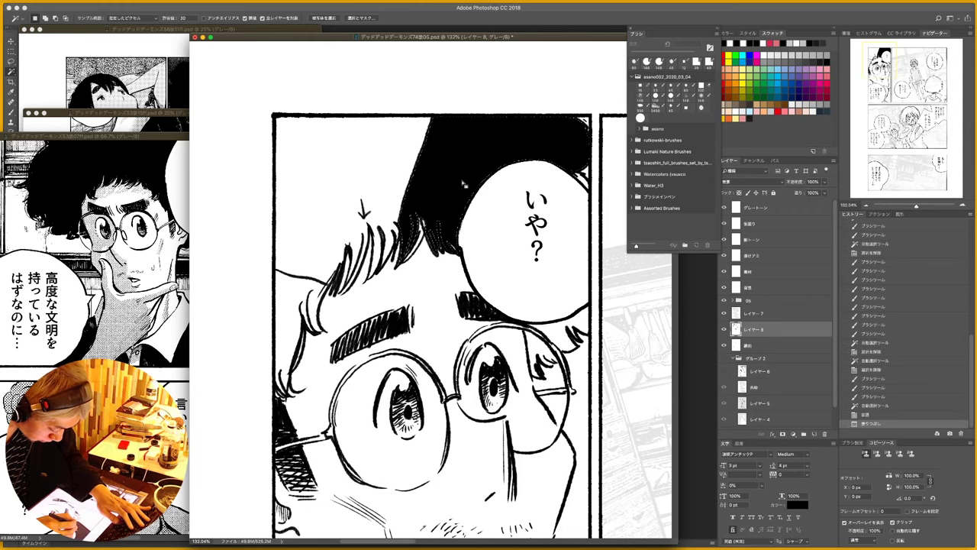
- Select the left hair section beside the temple, expand the selection, fill it black, and deselect
click(386, 184)
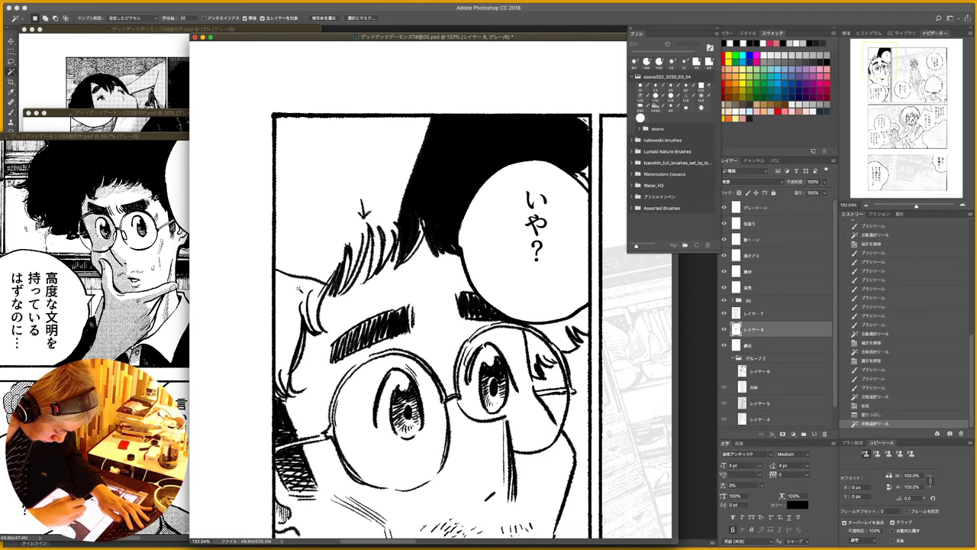
click(299, 289)
key(F2)
key(alt+BackSpace)
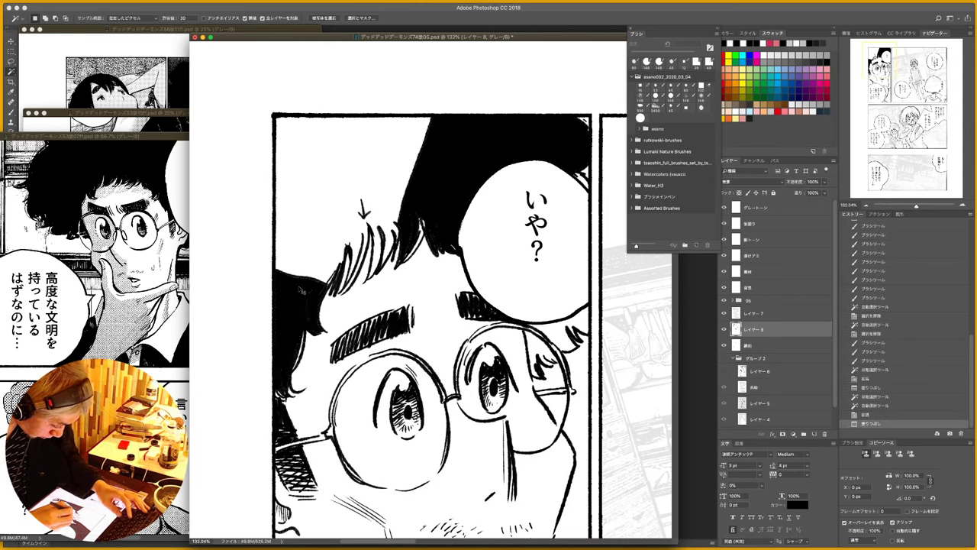
key(ctrl+d)
- Ink strokes across the tips of the bangs below the small arrow to thicken them and close the gaps
key(z)
drag(385, 279, 436, 206)
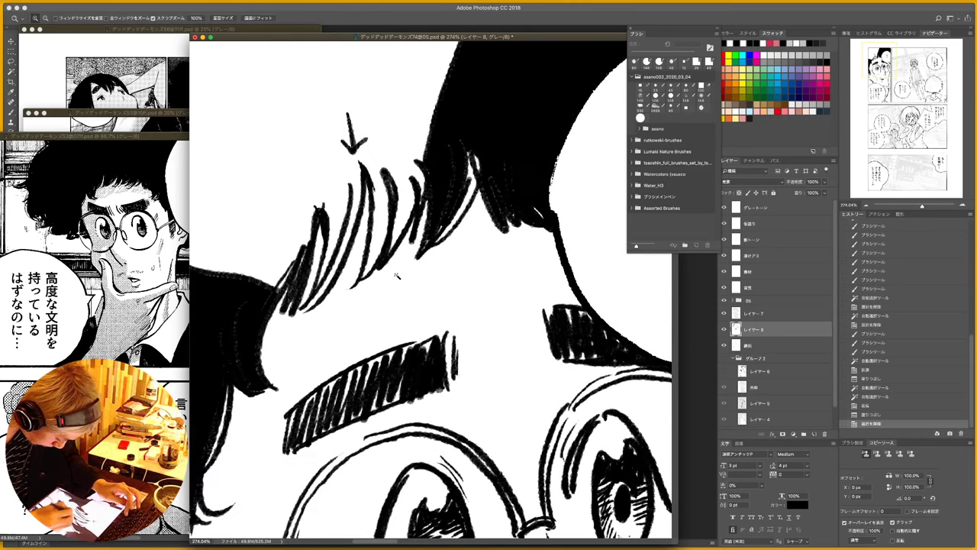
key(w)
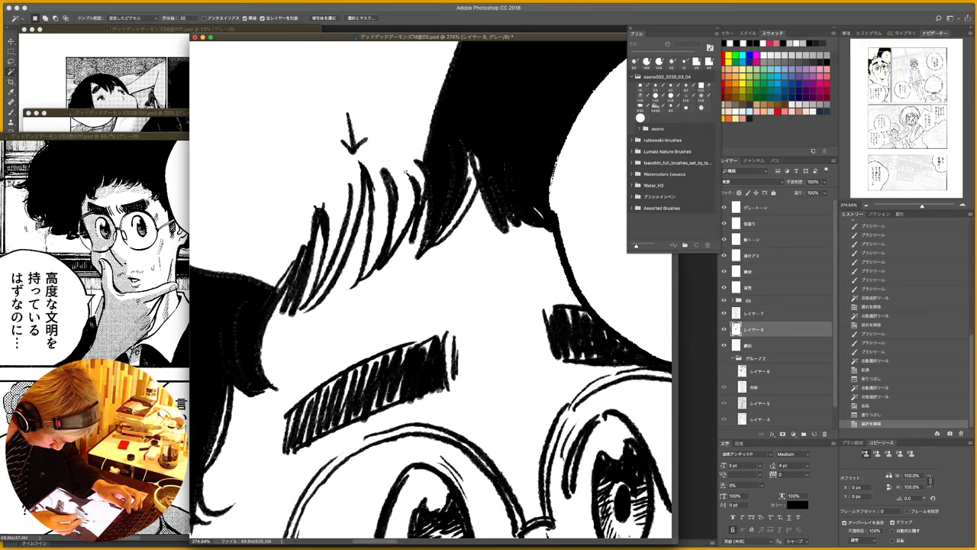
key(b)
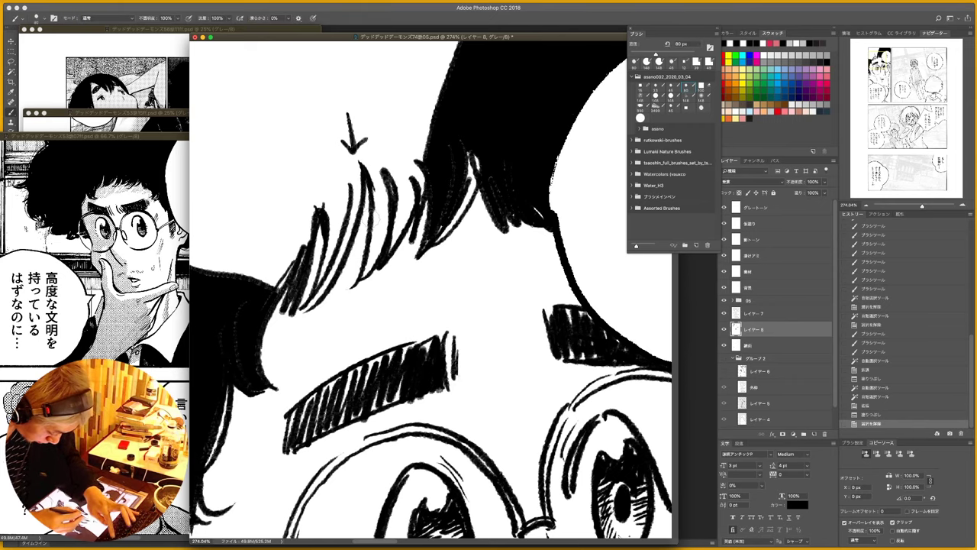
mouse_move(368, 165)
mouse_down()
mouse_move(358, 267)
mouse_move(377, 238)
mouse_move(355, 271)
mouse_move(395, 194)
mouse_move(393, 245)
mouse_up()
drag(423, 163, 388, 251)
drag(357, 161, 337, 261)
drag(355, 201, 333, 279)
drag(422, 266, 361, 266)
- Fill the remaining middle hair area above the bangs black using an expanded selection, and deselect
key(w)
click(406, 169)
key(alt+BackSpace)
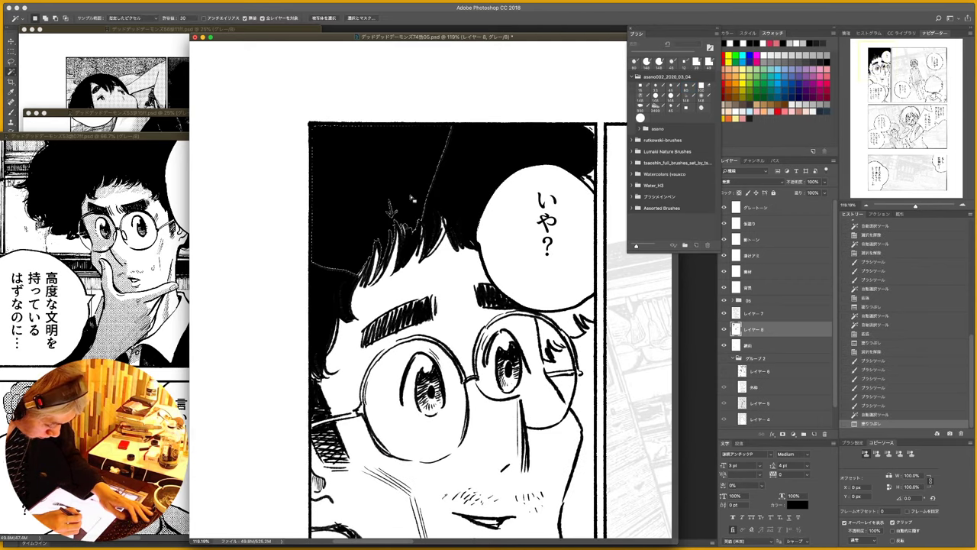
key(ctrl+z)
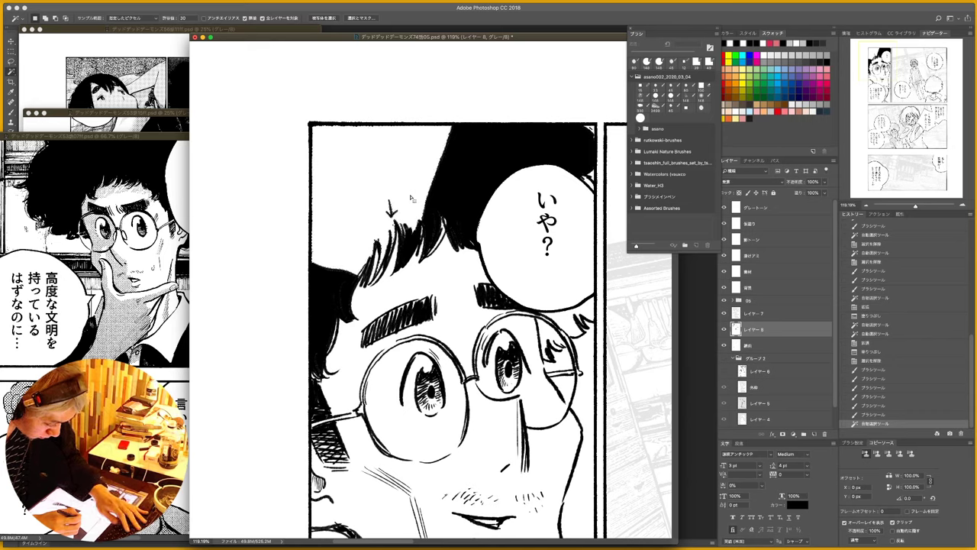
key(alt+BackSpace)
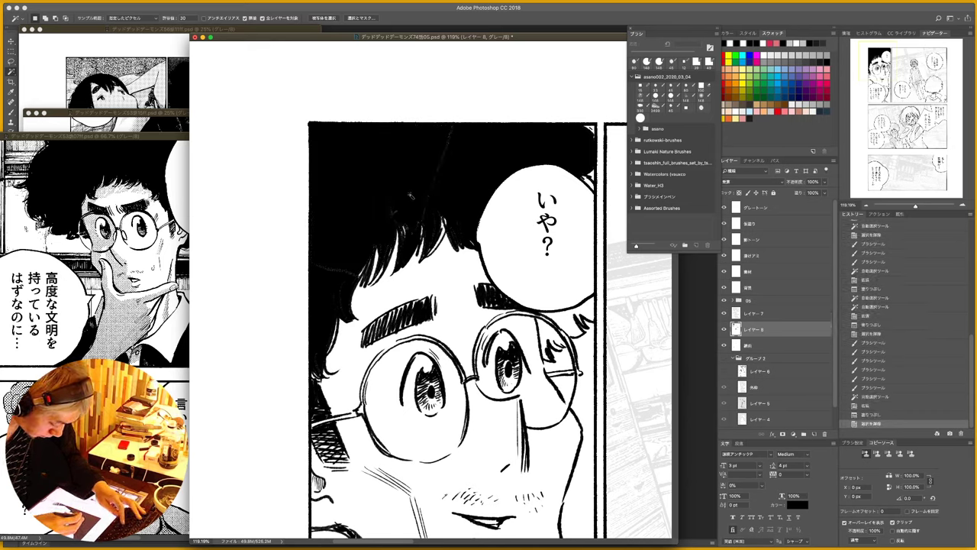
- Brush over the thin white seams and leftover arrow outline inside the first panel's black hair
key(b)
mouse_move(390, 201)
mouse_down()
mouse_move(405, 228)
mouse_move(391, 203)
mouse_up()
drag(331, 272, 341, 270)
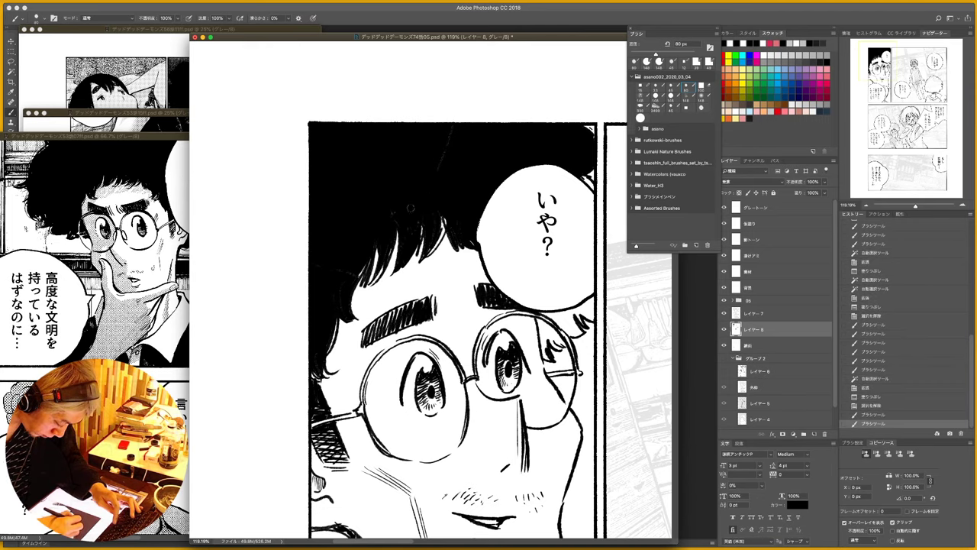
drag(443, 141, 438, 161)
- Ink the hair seen through the glasses' far lens and the tufts around the speech balloon solid black
mouse_move(527, 333)
mouse_down()
mouse_move(409, 328)
mouse_move(441, 338)
mouse_up()
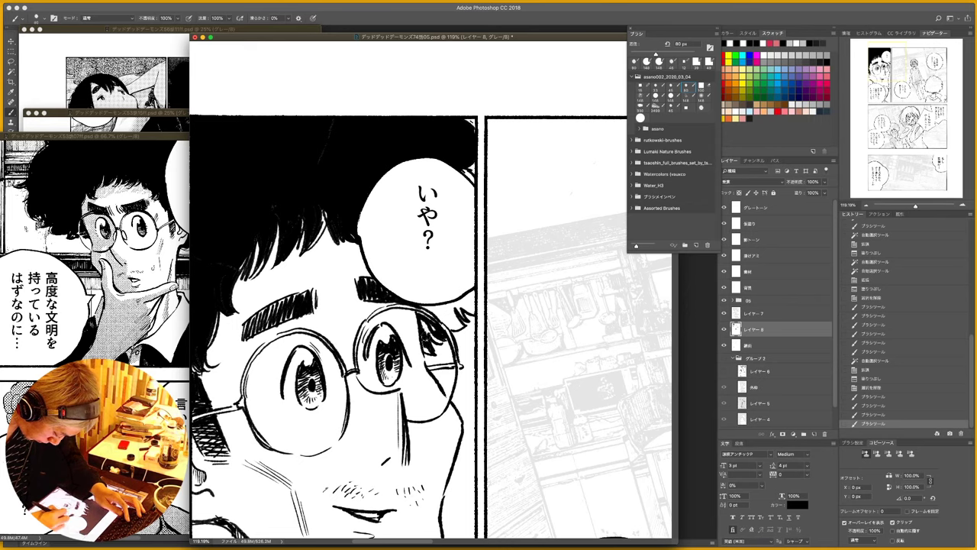
drag(424, 343, 427, 348)
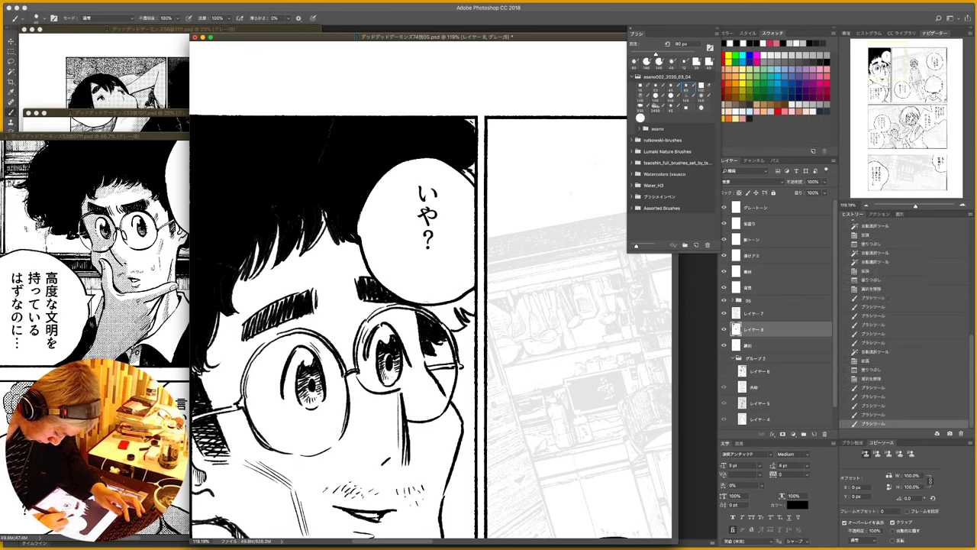
drag(424, 306, 449, 328)
drag(425, 304, 438, 313)
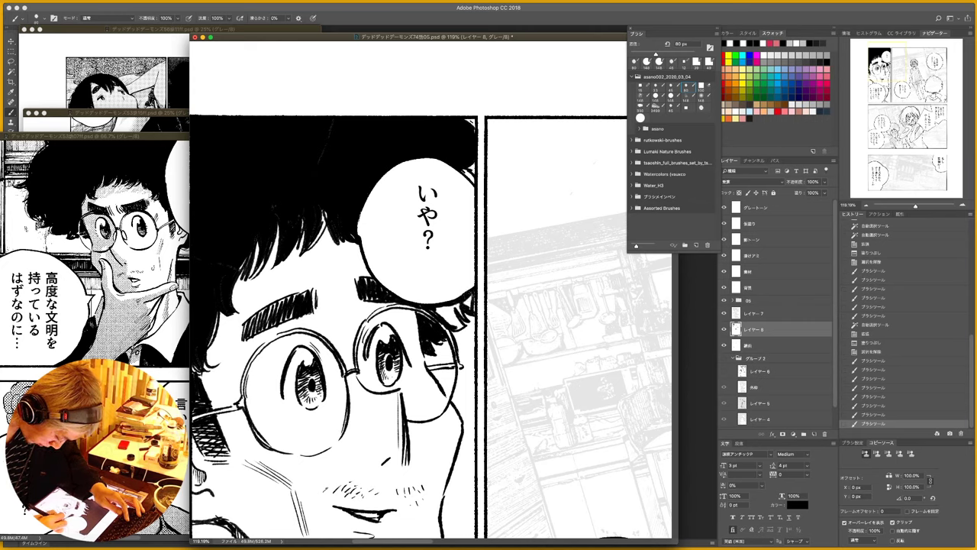
mouse_move(466, 319)
mouse_down()
mouse_move(449, 330)
mouse_move(438, 316)
mouse_move(456, 327)
mouse_move(449, 308)
mouse_up()
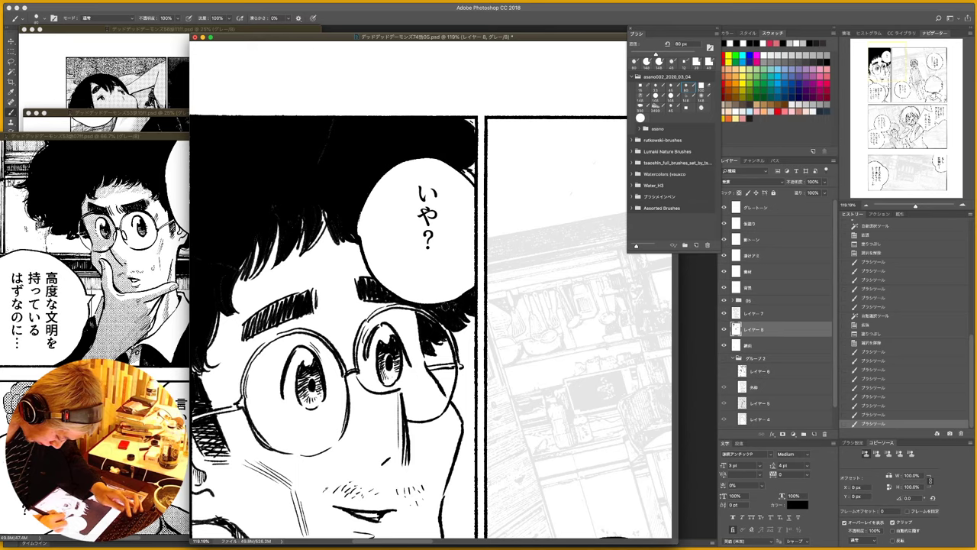
key(super+space)
mouse_move(446, 351)
mouse_down()
mouse_move(495, 351)
mouse_move(460, 351)
mouse_up()
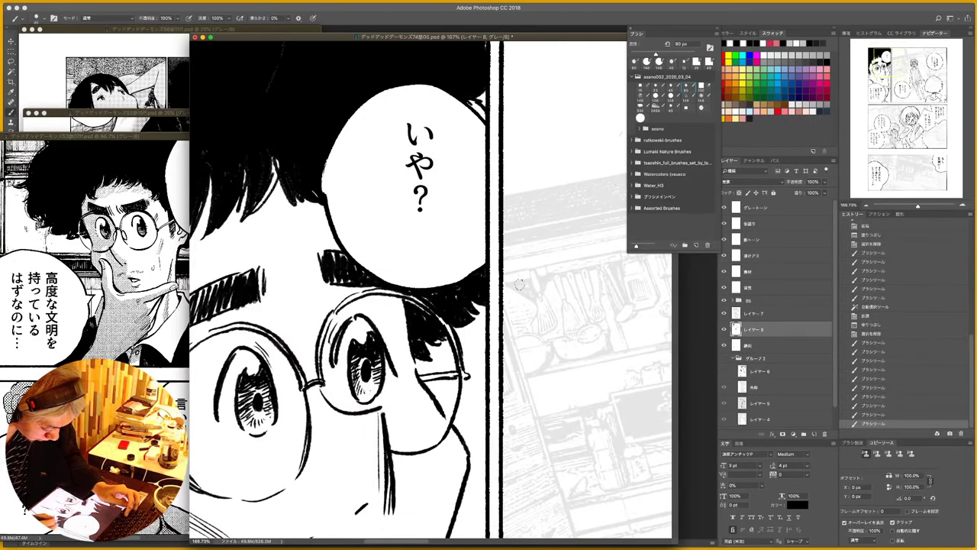
drag(465, 100, 479, 115)
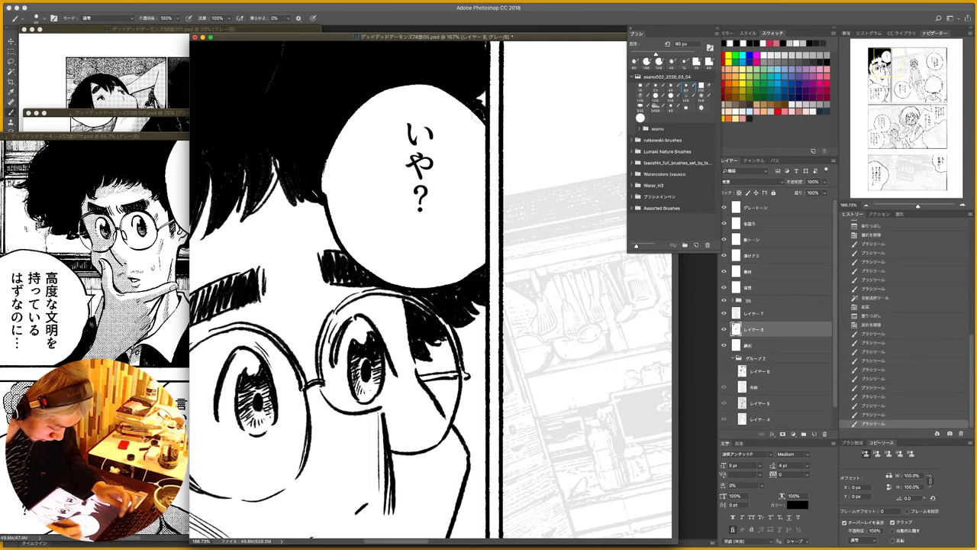
- Add short brush strokes closing gaps in the standing girl's outline in the second panel
key(super+space)
drag(540, 264, 502, 264)
key(space)
drag(499, 396, 261, 296)
drag(543, 308, 433, 352)
drag(461, 382, 449, 400)
drag(443, 247, 440, 263)
- Collapse グループ 2 and hide グループ 1 to remove the background sketch from view
key(w)
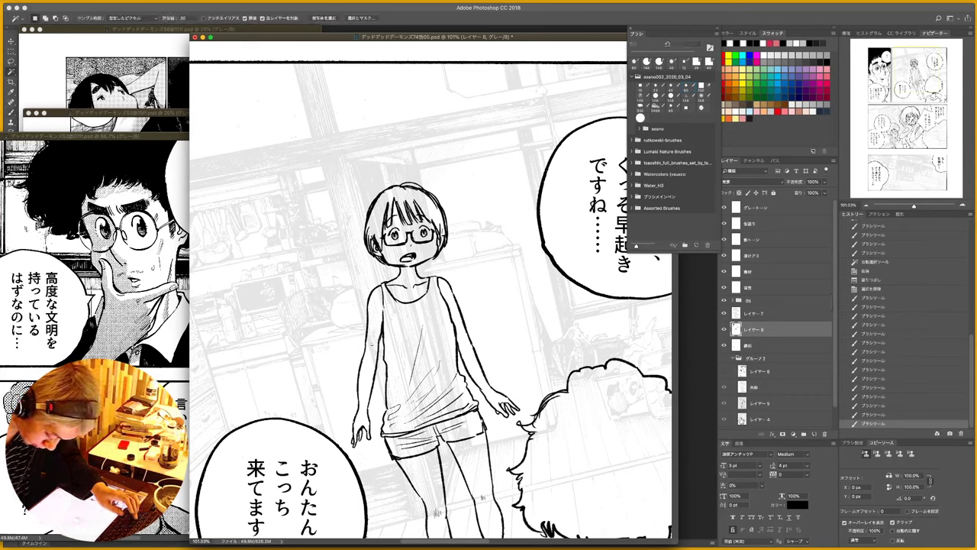
scroll(764, 359, down, 1)
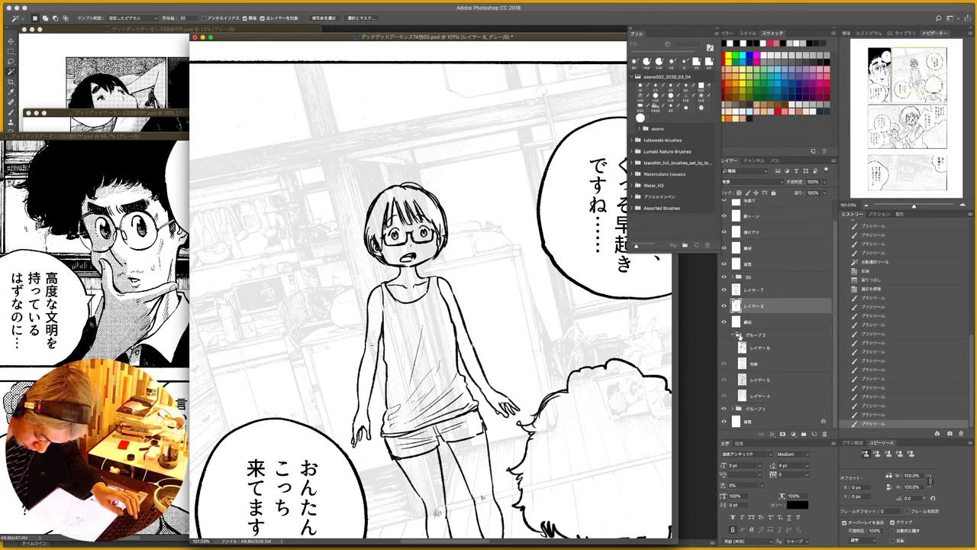
click(734, 335)
click(725, 364)
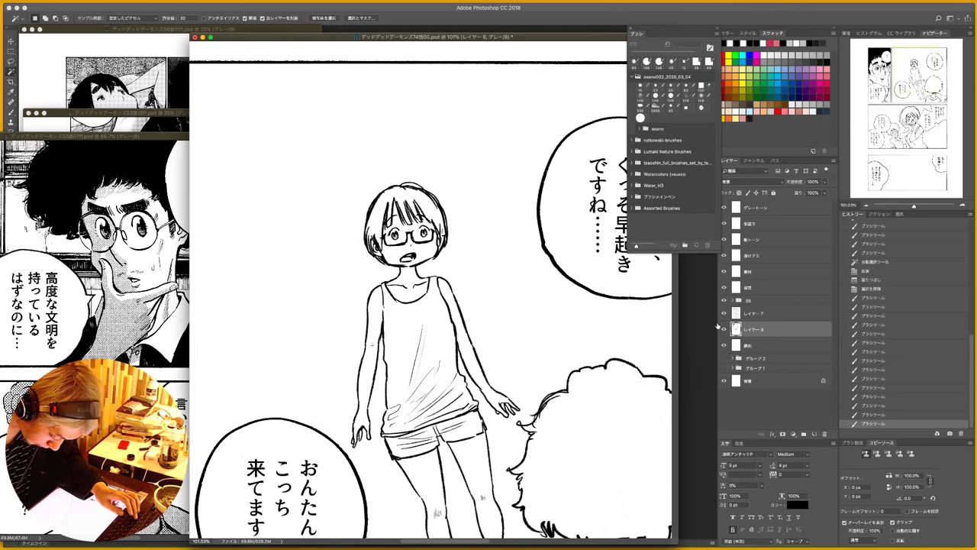
- Select the standing girl's hair with the Magic Wand, expand the selection, fill it black, and deselect
click(429, 209)
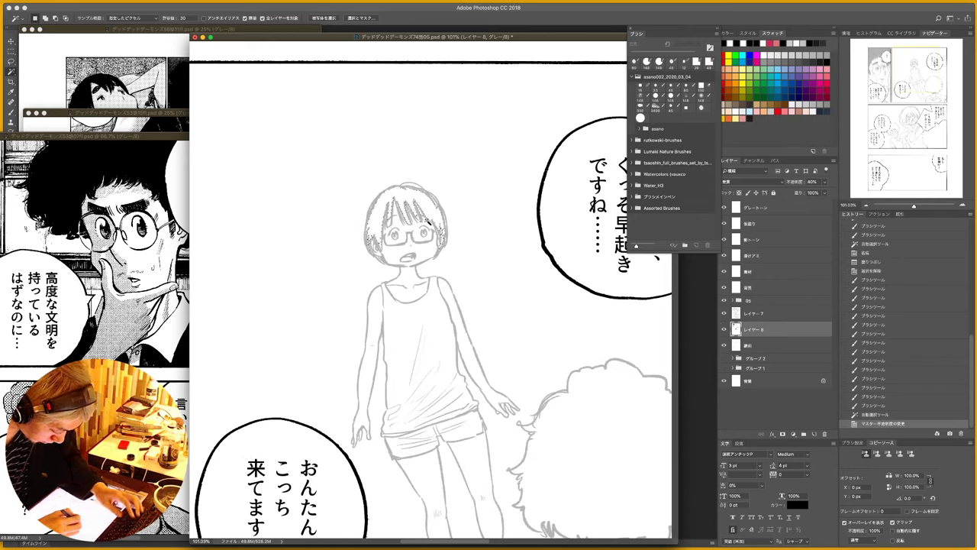
key(F2)
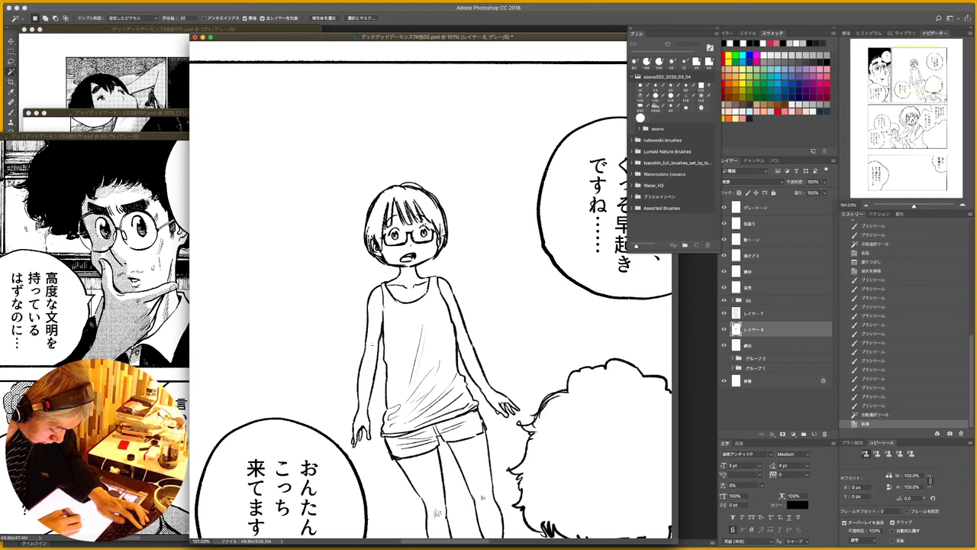
key(alt+BackSpace)
key(super+d)
- Fill the curly hair of the figure seen from behind with black using an expanded Magic Wand selection, and deselect
drag(596, 436, 487, 303)
click(522, 333)
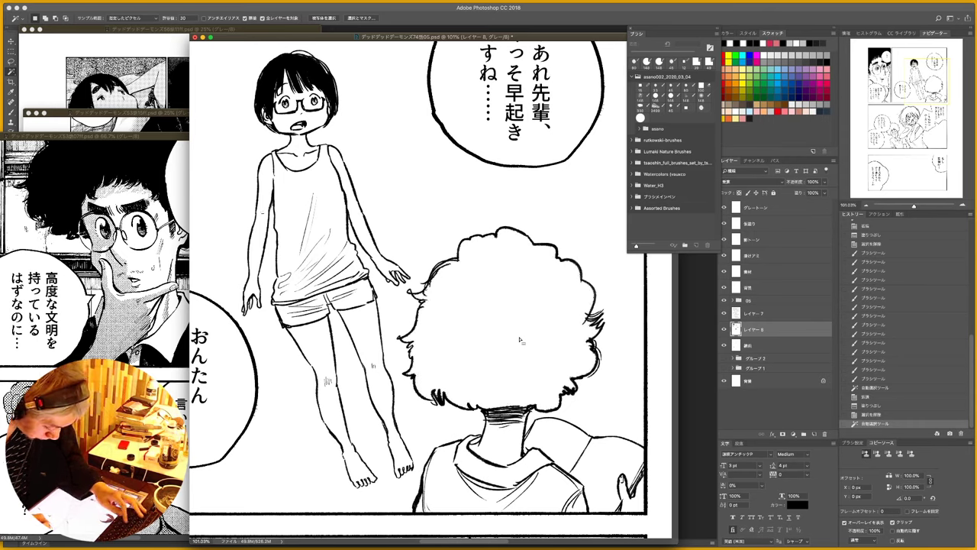
key(F2)
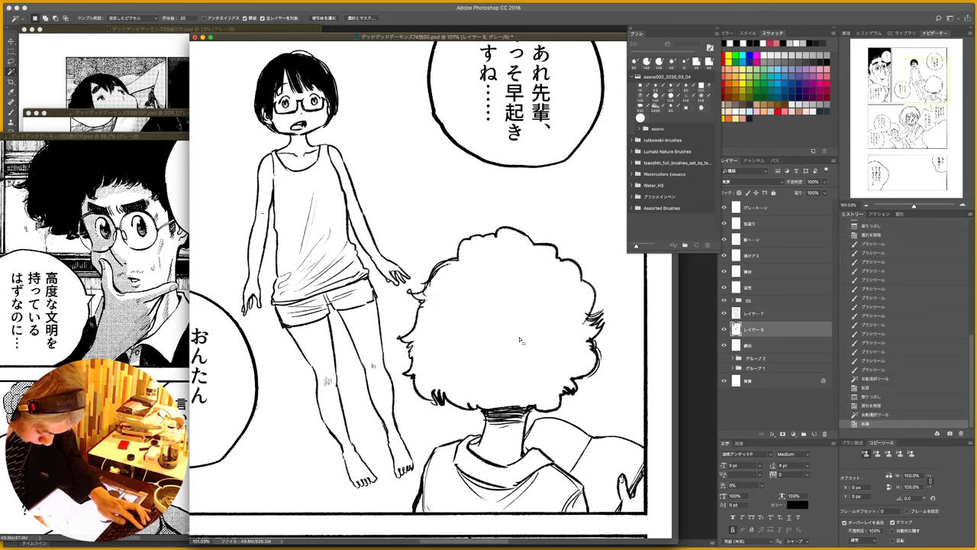
key(alt+BackSpace)
key(ctrl+d)
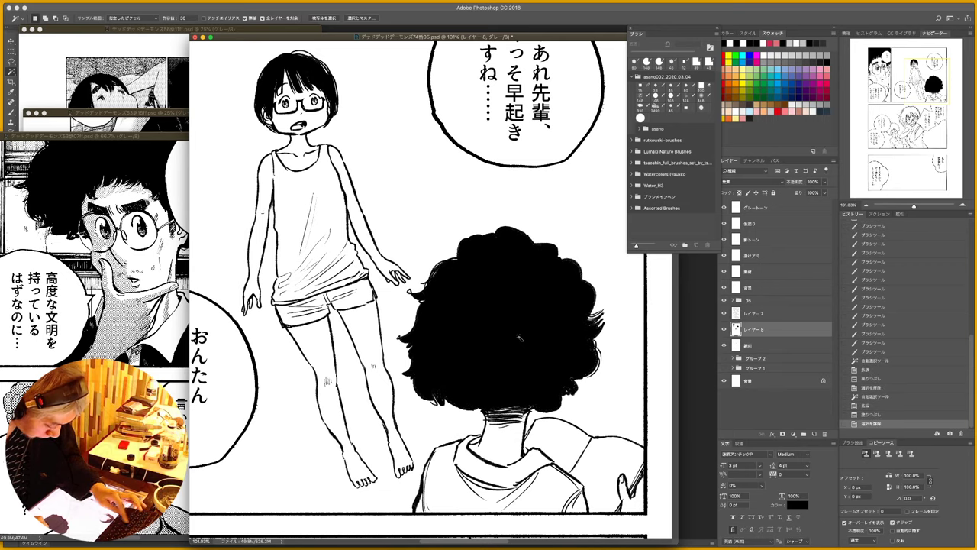
- Hatch black brush strokes into the lower side hair of the glasses girl in the third panel, beside her bangs
scroll(478, 309, down, 5)
scroll(478, 309, down, 3)
scroll(504, 312, left, 3)
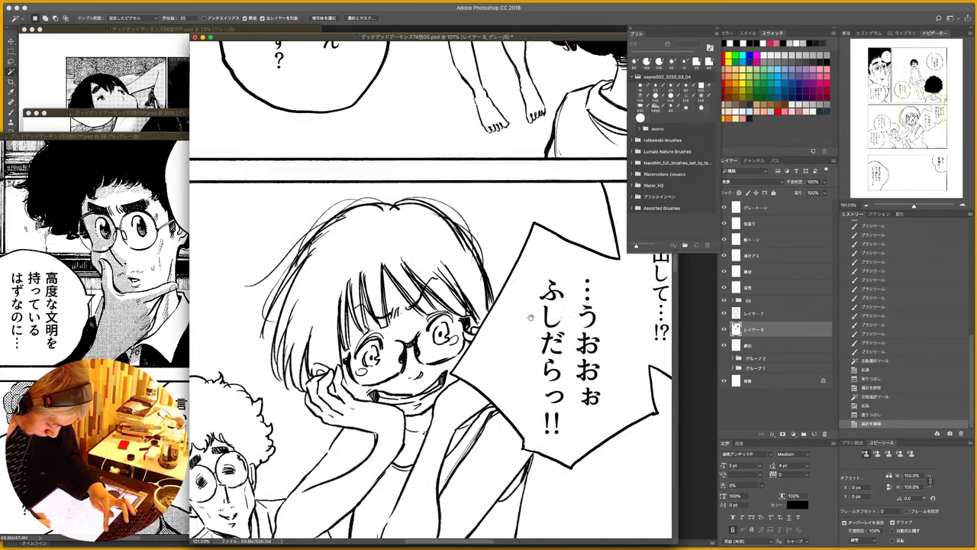
key(b)
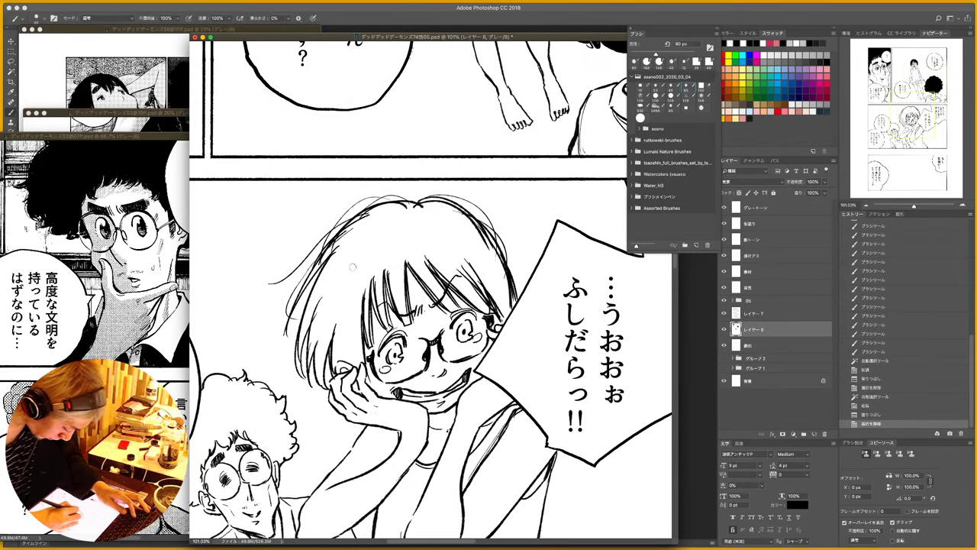
drag(345, 259, 303, 324)
mouse_move(325, 263)
mouse_down()
mouse_move(299, 322)
mouse_move(308, 302)
mouse_up()
mouse_move(345, 269)
mouse_down()
mouse_move(310, 324)
mouse_move(318, 313)
mouse_move(321, 327)
mouse_up()
mouse_move(336, 284)
mouse_down()
mouse_move(313, 330)
mouse_move(324, 340)
mouse_move(328, 311)
mouse_up()
mouse_move(354, 270)
mouse_down()
mouse_move(332, 331)
mouse_move(337, 318)
mouse_up()
mouse_move(368, 258)
mouse_down()
mouse_move(344, 317)
mouse_move(347, 308)
mouse_up()
drag(365, 275, 348, 307)
drag(368, 270, 358, 302)
drag(373, 280, 360, 302)
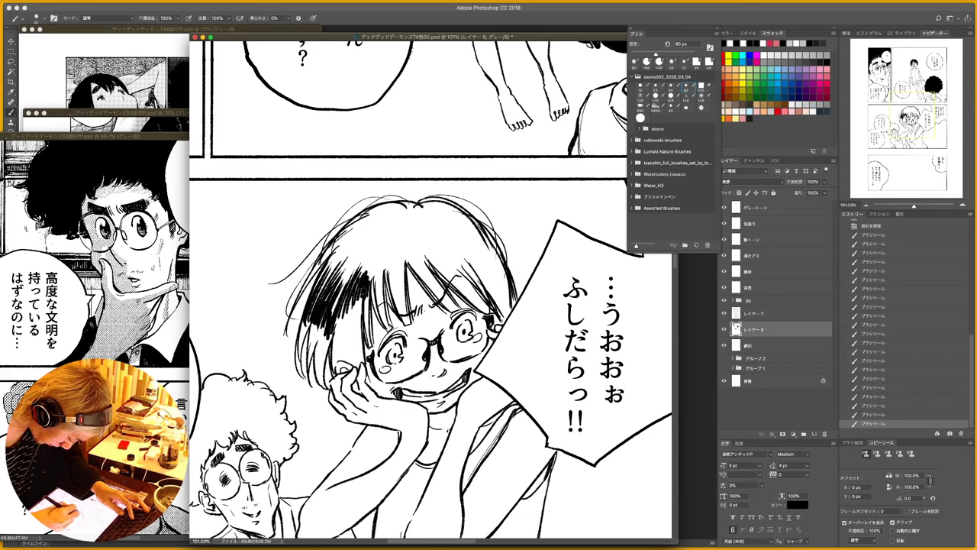
- Build up tapered black strokes from the girl's crown down the side of her hair, leaving thin highlight slivers
drag(377, 211, 350, 229)
drag(349, 231, 323, 261)
drag(370, 211, 325, 258)
drag(327, 263, 315, 283)
drag(359, 219, 282, 311)
drag(324, 261, 296, 302)
drag(364, 219, 323, 270)
mouse_move(378, 213)
mouse_down()
mouse_move(328, 261)
mouse_move(339, 266)
mouse_up()
mouse_move(388, 213)
mouse_down()
mouse_move(341, 264)
mouse_move(346, 288)
mouse_move(348, 268)
mouse_move(330, 264)
mouse_up()
mouse_move(364, 228)
mouse_down()
mouse_move(338, 256)
mouse_move(359, 279)
mouse_up()
mouse_move(383, 239)
mouse_down()
mouse_move(368, 279)
mouse_move(325, 318)
mouse_up()
drag(348, 272, 336, 309)
drag(373, 224, 317, 298)
drag(342, 256, 321, 294)
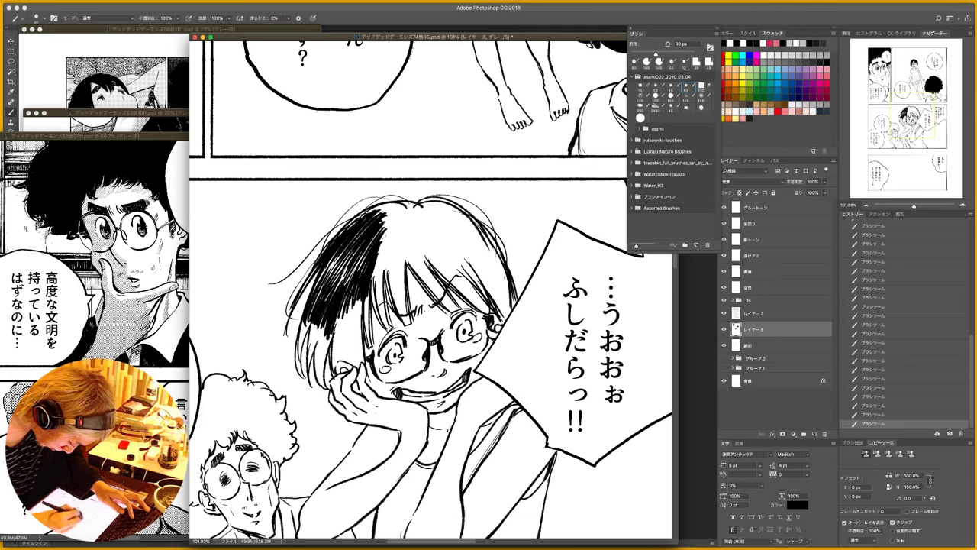
- Ink short strokes along the edge of the hatched hair near the bangs and close outline gaps at the crown
drag(387, 234, 373, 281)
drag(385, 242, 374, 285)
mouse_move(392, 224)
mouse_down()
mouse_move(378, 255)
mouse_move(373, 239)
mouse_up()
mouse_move(382, 205)
mouse_down()
mouse_move(358, 223)
mouse_move(371, 213)
mouse_up()
drag(400, 201, 391, 207)
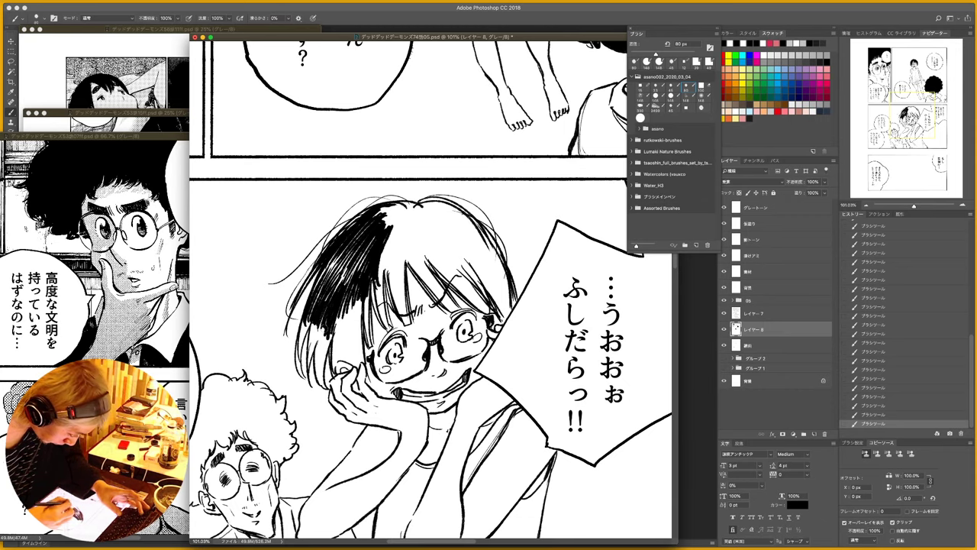
- Select the girl's remaining crown and bangs area with the Magic Wand, expand it, fill it black, and deselect
key(w)
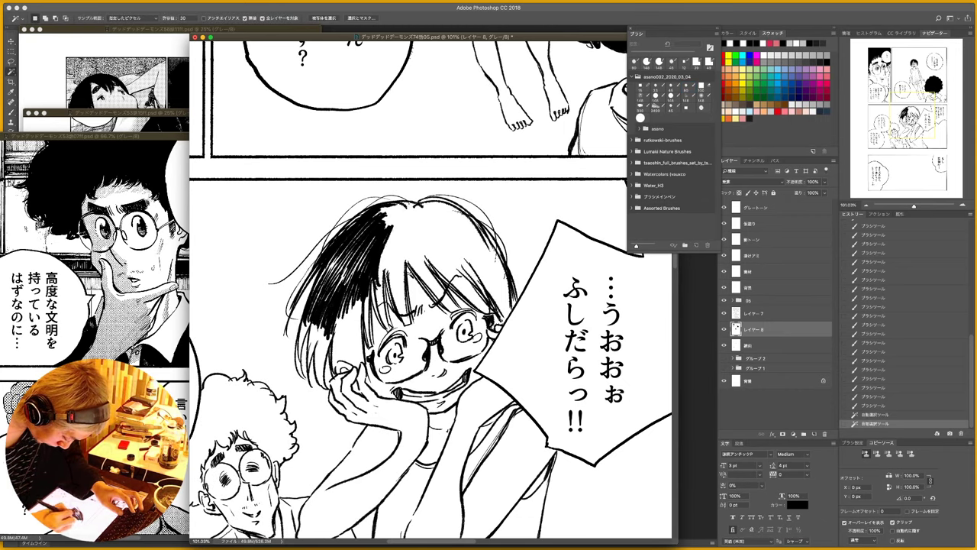
key(alt+BackSpace)
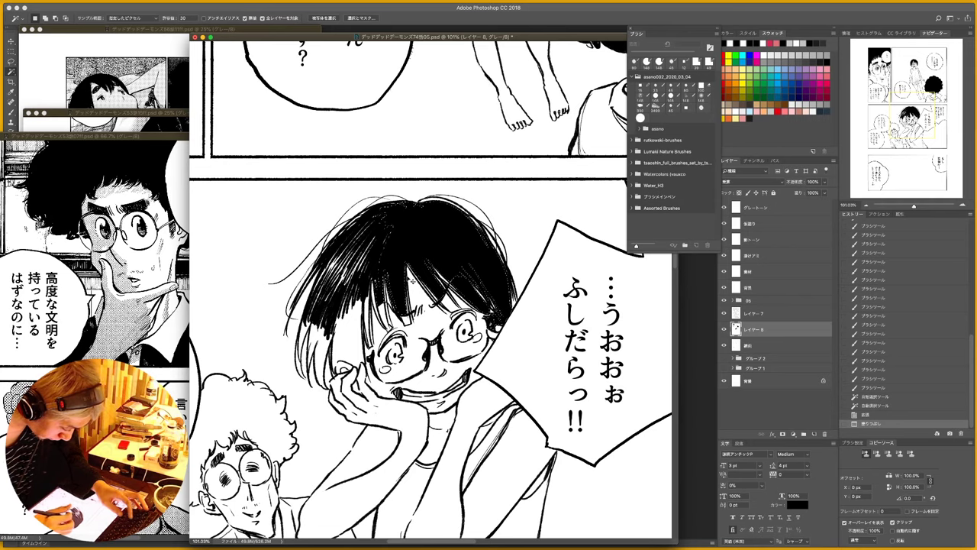
key(ctrl+d)
- Brush black strokes into the strands framing the girl's face, her bang tips, and the outer side lock
key(b)
drag(387, 231, 379, 251)
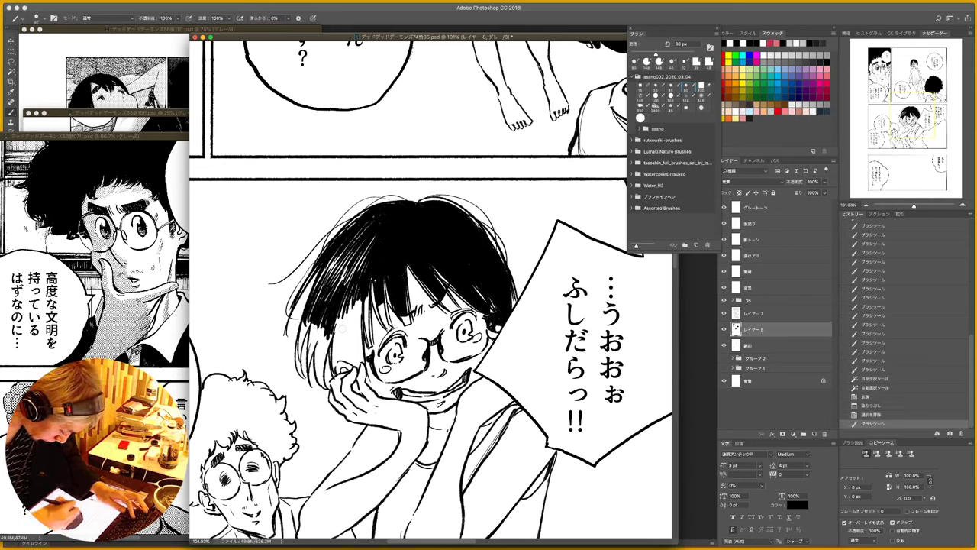
mouse_move(343, 306)
mouse_down()
mouse_move(348, 356)
mouse_move(333, 373)
mouse_move(359, 370)
mouse_up()
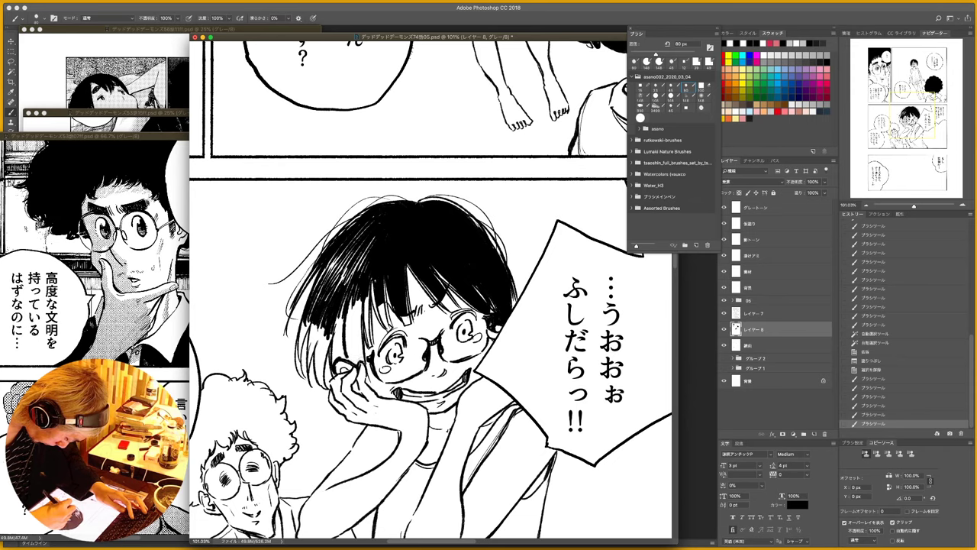
mouse_move(362, 293)
mouse_down()
mouse_move(360, 355)
mouse_move(368, 345)
mouse_up()
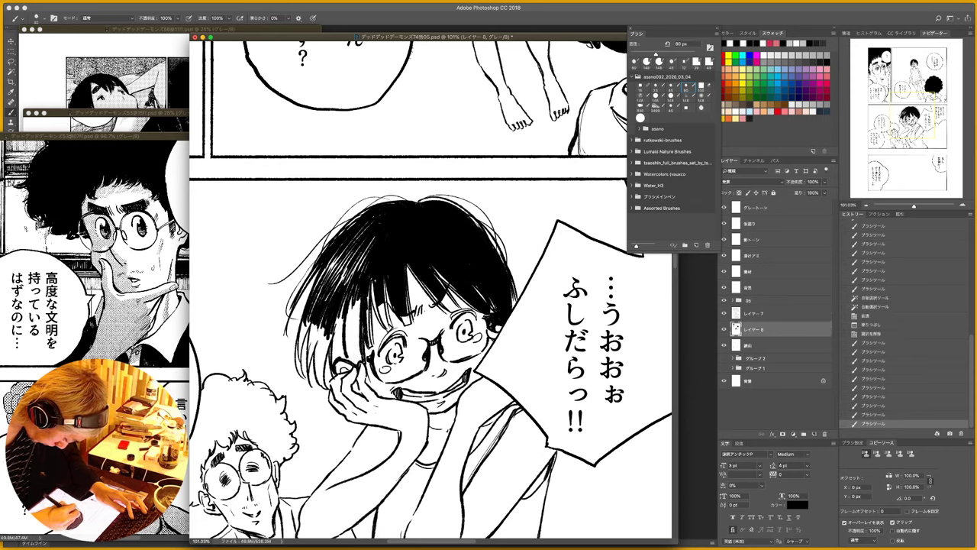
drag(364, 310, 371, 346)
mouse_move(376, 304)
mouse_down()
mouse_move(383, 324)
mouse_move(408, 324)
mouse_move(410, 311)
mouse_move(386, 324)
mouse_up()
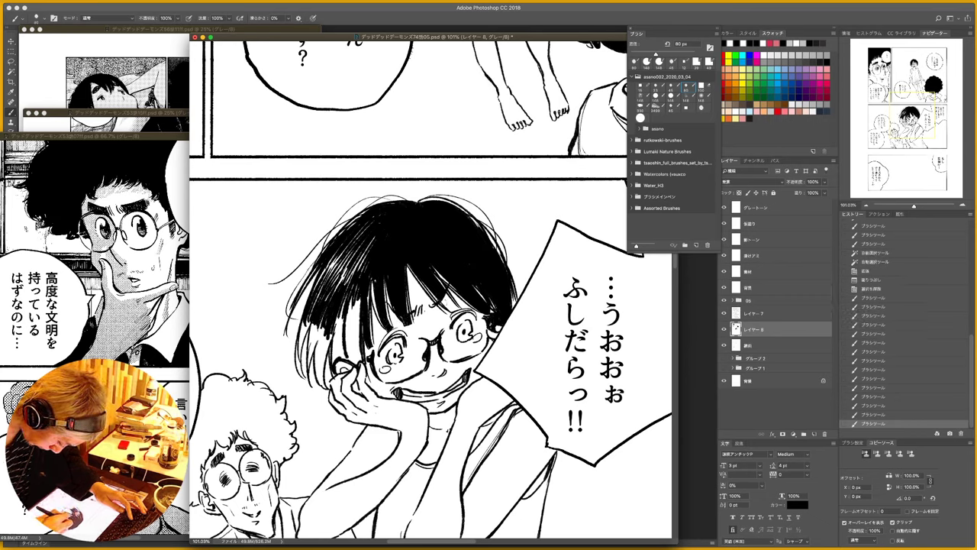
drag(444, 302, 451, 310)
drag(324, 328, 321, 387)
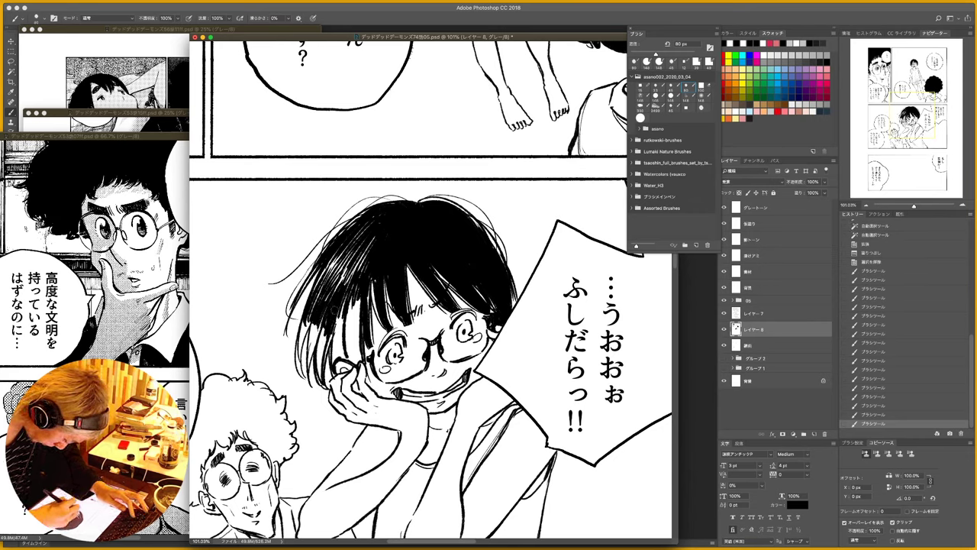
- Select the white gaps in the girl's side lock together with the Magic Wand, expand, fill them black, and deselect
key(w)
click(335, 353)
shift+click(325, 352)
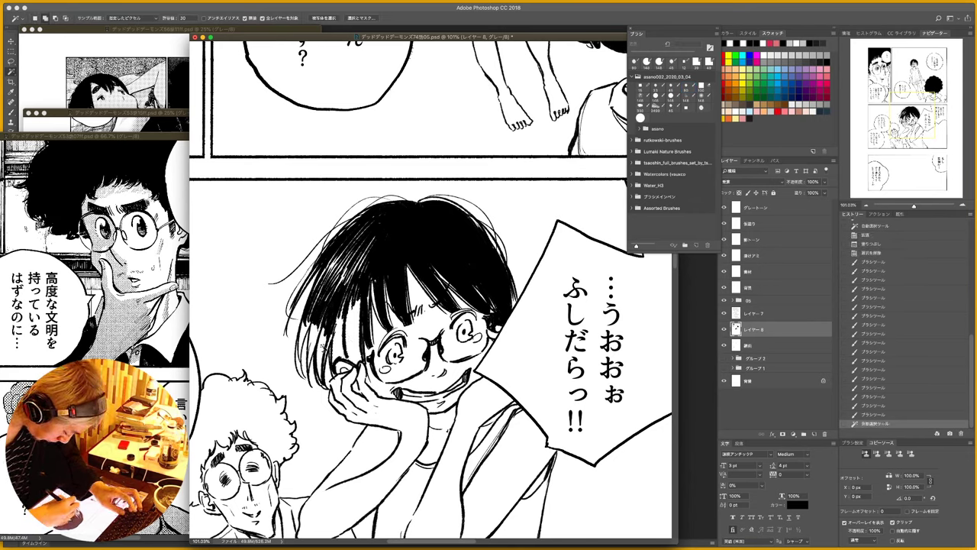
shift+click(314, 342)
shift+click(306, 335)
key(F2)
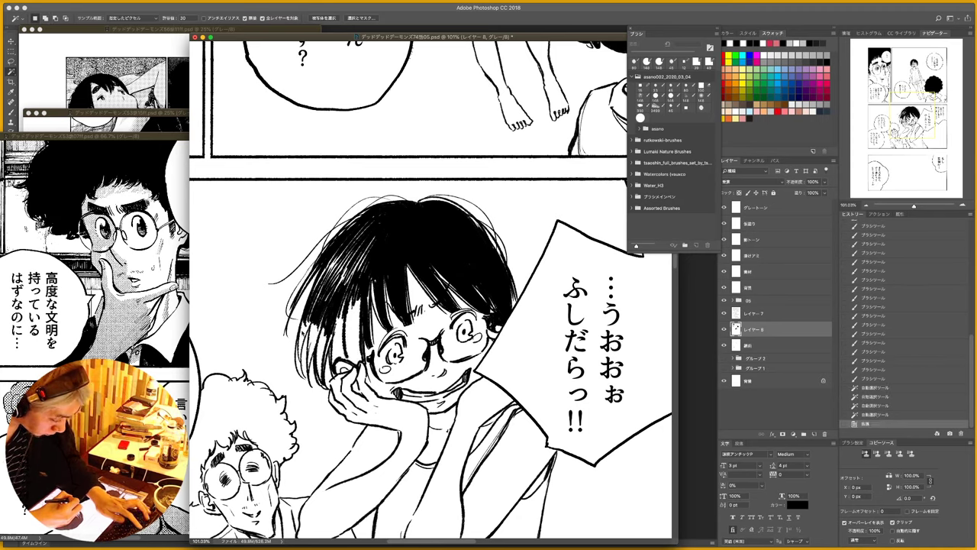
key(alt+BackSpace)
key(ctrl+d)
- Touch up the girl's filled side lock and bangs with a few black brush strokes
key(b)
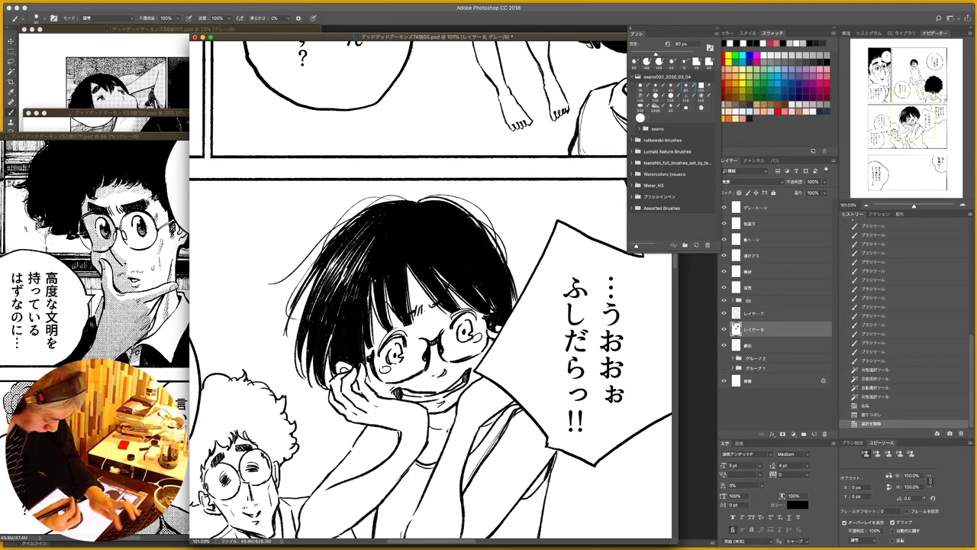
mouse_move(323, 358)
mouse_down()
mouse_move(334, 321)
mouse_move(327, 308)
mouse_move(306, 309)
mouse_move(330, 315)
mouse_up()
drag(426, 260, 440, 276)
drag(429, 261, 495, 310)
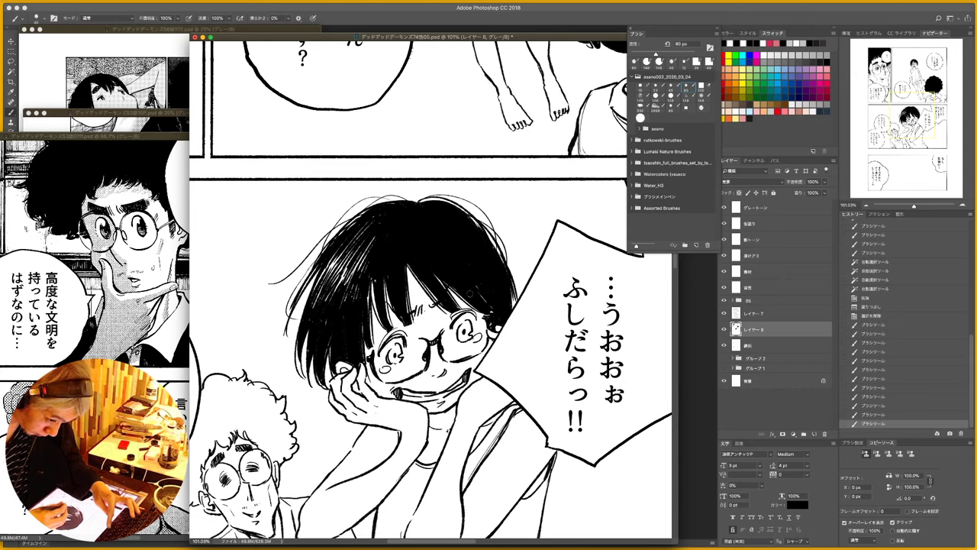
drag(380, 328, 415, 263)
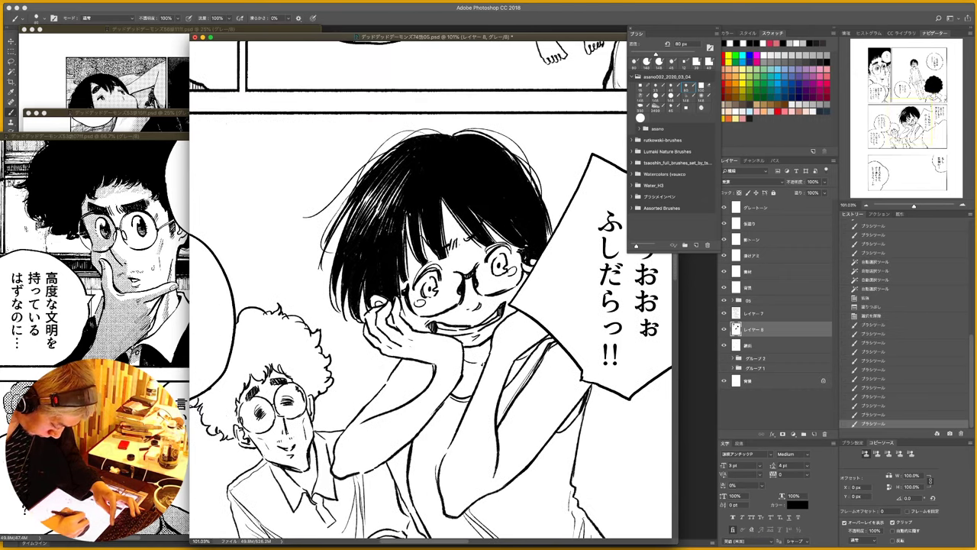
drag(409, 208, 407, 240)
- Close the gaps in the curly-haired boy's hair outline along his forehead, ear, and lower curls with short strokes
drag(321, 404, 389, 351)
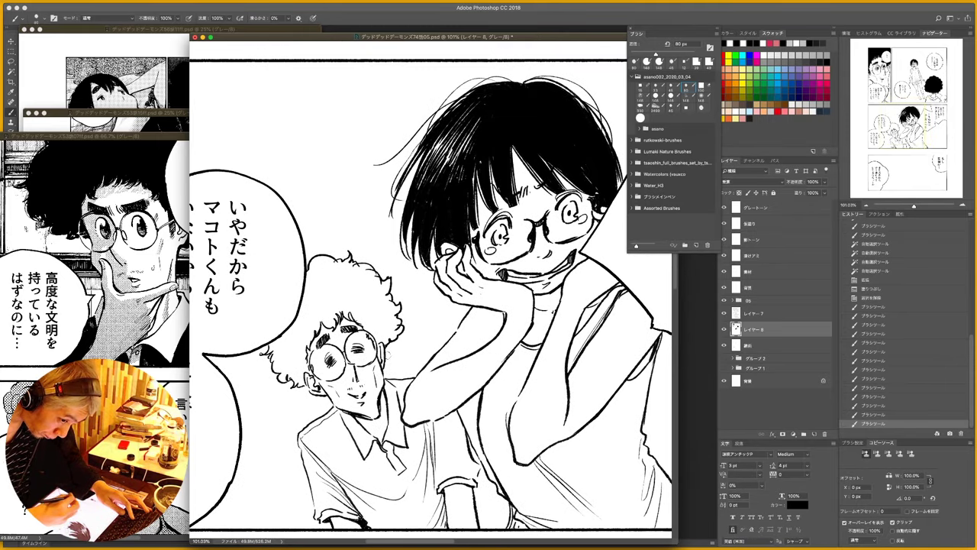
mouse_move(313, 338)
mouse_down()
mouse_move(308, 351)
mouse_move(316, 333)
mouse_up()
mouse_move(324, 317)
mouse_down()
mouse_move(318, 328)
mouse_move(330, 331)
mouse_up()
mouse_move(339, 315)
mouse_down()
mouse_move(333, 326)
mouse_move(380, 345)
mouse_up()
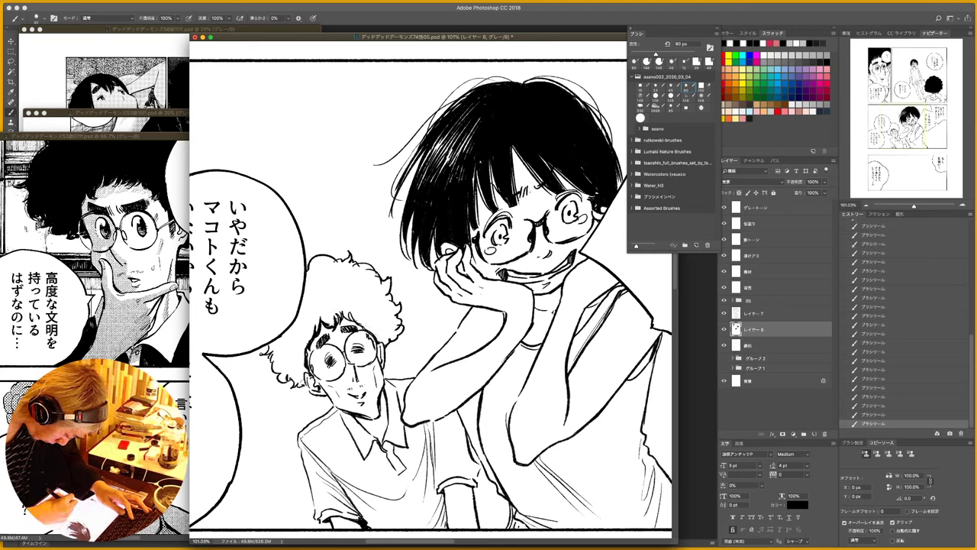
drag(301, 384, 305, 378)
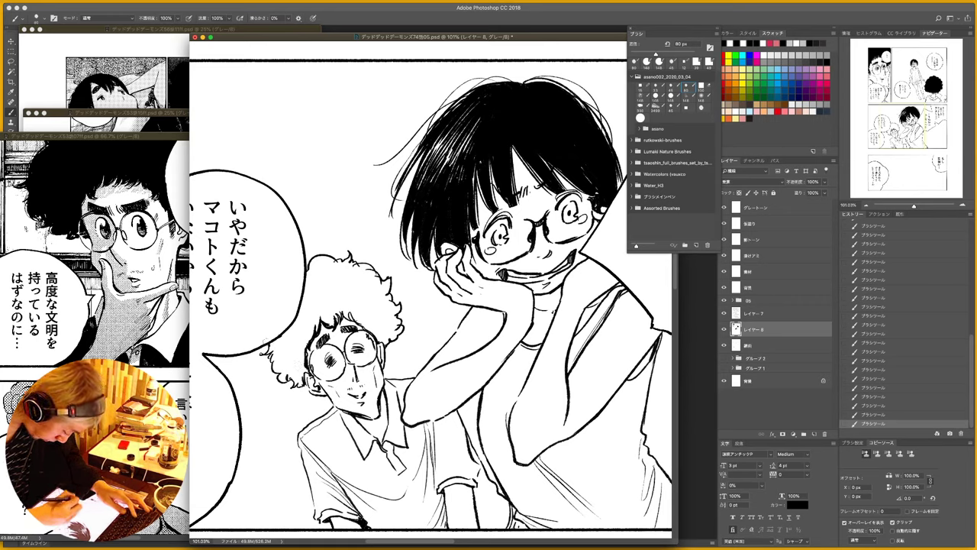
- Select the boy's curly hair with the Magic Wand, expand the selection, fill it black, and deselect
key(w)
click(331, 296)
key(F2)
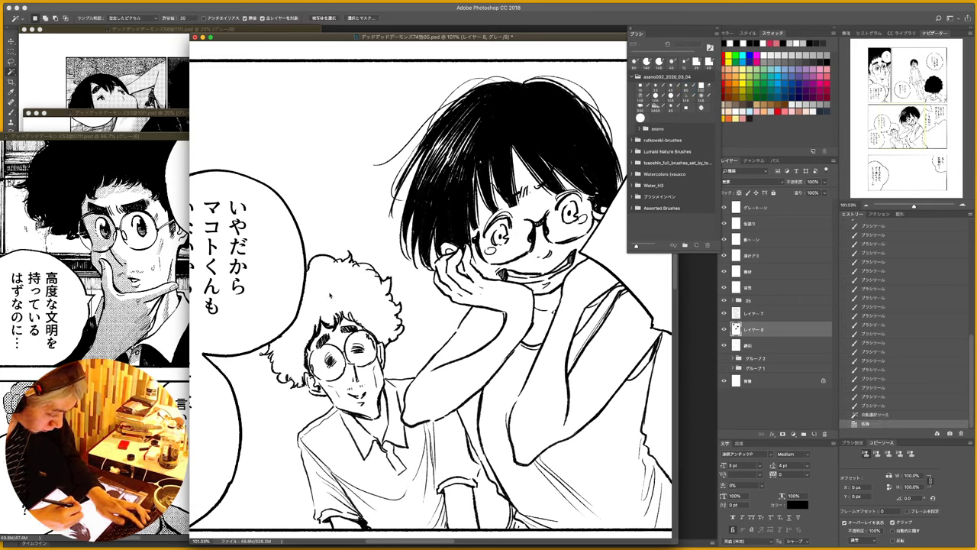
key(alt+BackSpace)
key(super+d)
drag(492, 356, 443, 241)
drag(486, 289, 452, 390)
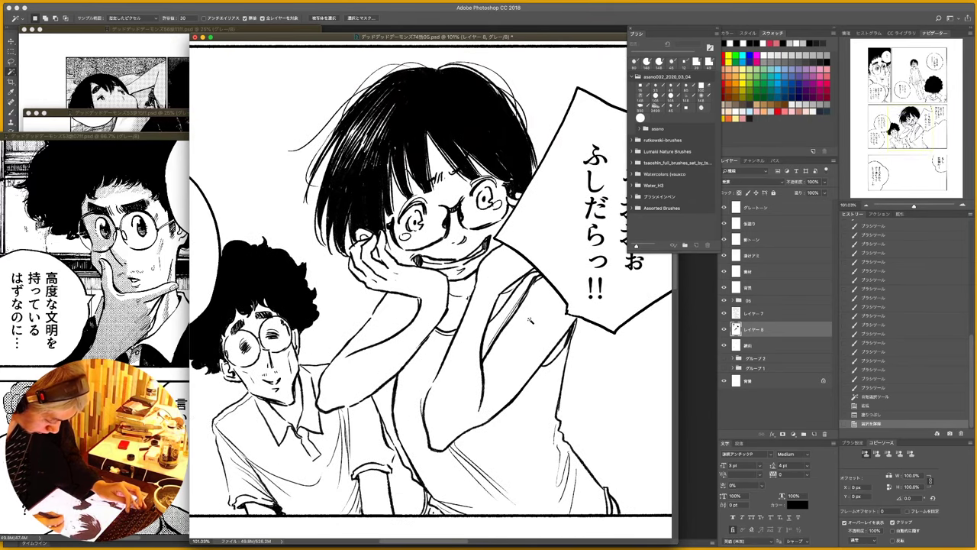
drag(465, 277, 423, 290)
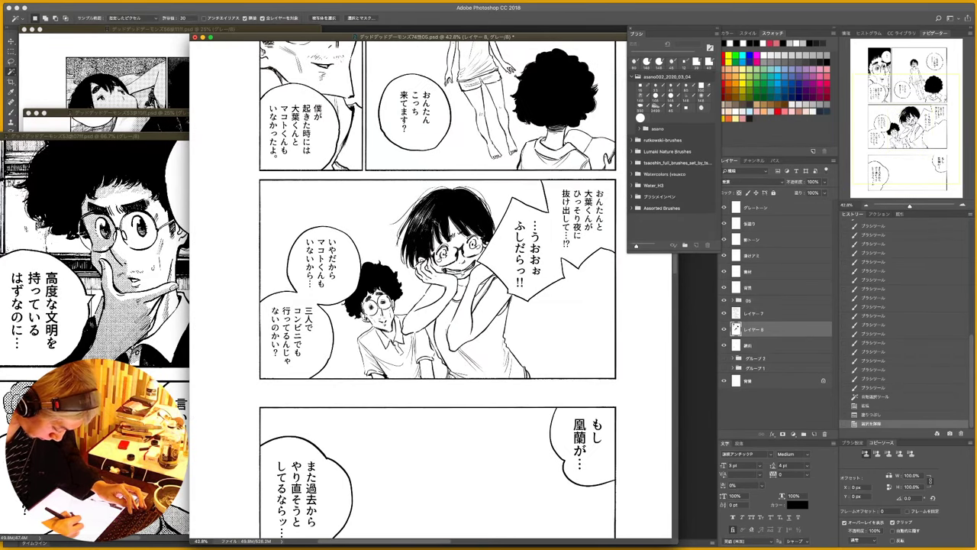
click(425, 294)
key(super+d)
- Swap the brush color and add short highlight strokes across the crown of the girl's black hair
key(b)
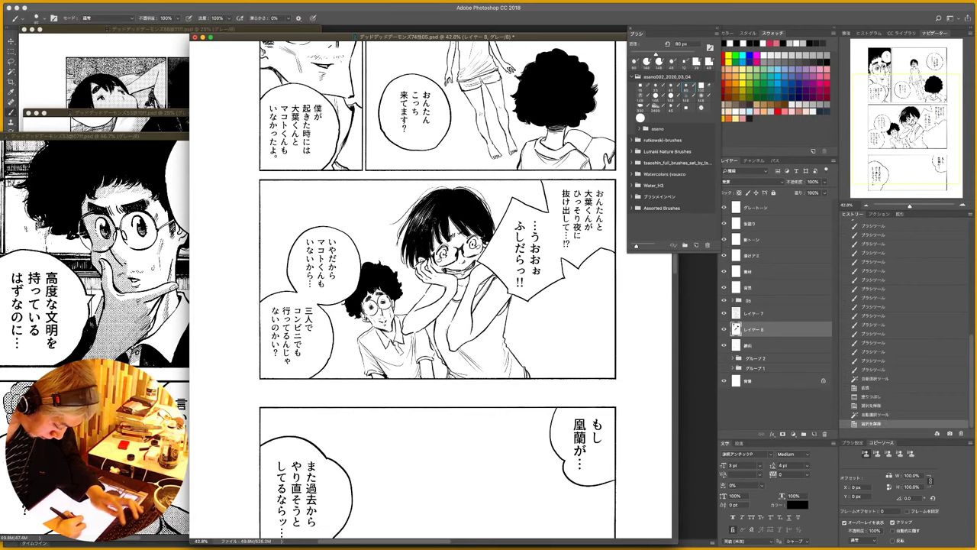
drag(431, 224, 481, 218)
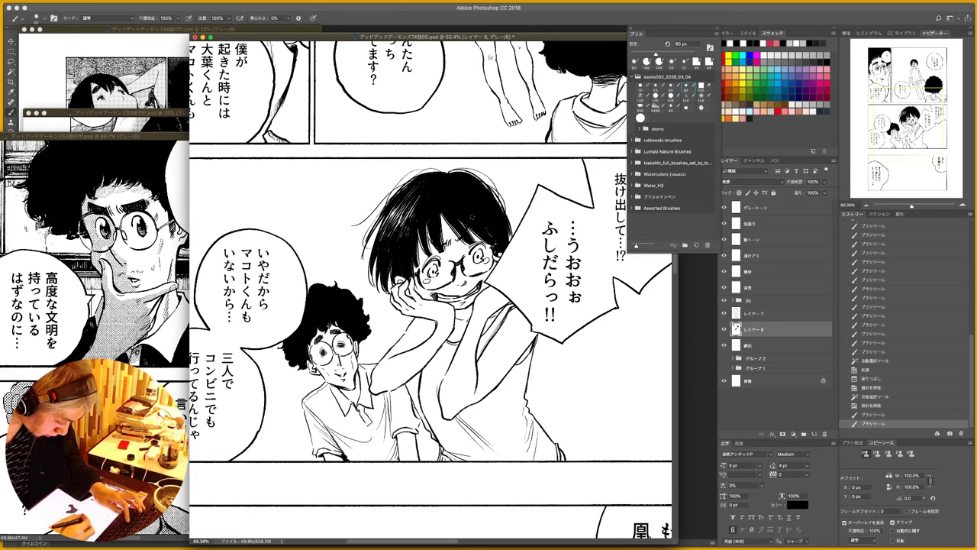
key(x)
drag(419, 207, 417, 219)
mouse_move(423, 210)
mouse_down()
mouse_move(418, 221)
mouse_move(426, 211)
mouse_up()
drag(432, 202, 431, 213)
mouse_move(435, 200)
mouse_down()
mouse_move(434, 214)
mouse_move(472, 212)
mouse_up()
mouse_move(478, 200)
mouse_down()
mouse_move(482, 217)
mouse_move(421, 213)
mouse_up()
- Return to the black brush color and touch up the edges of the highlights on the girl's hair
key(x)
drag(426, 199, 427, 210)
drag(431, 197, 429, 208)
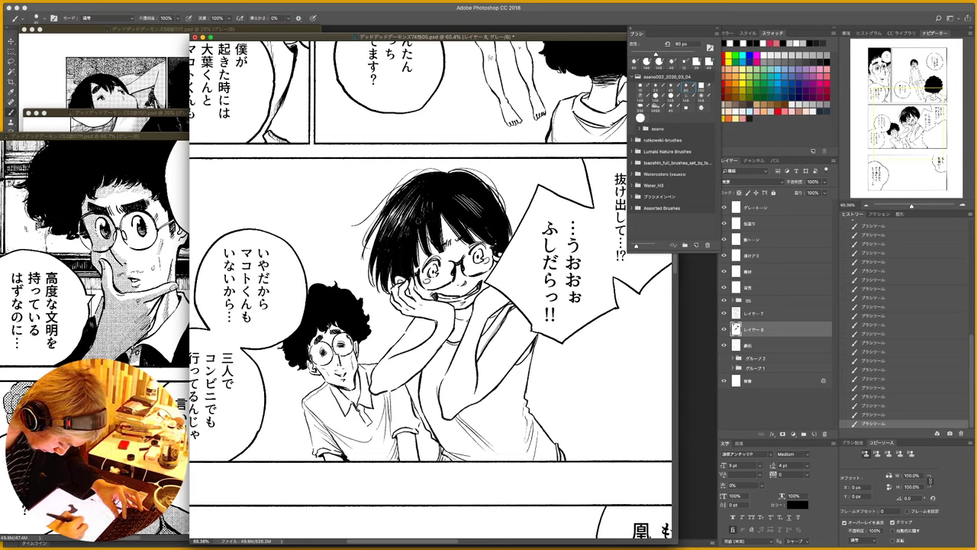
drag(461, 198, 479, 219)
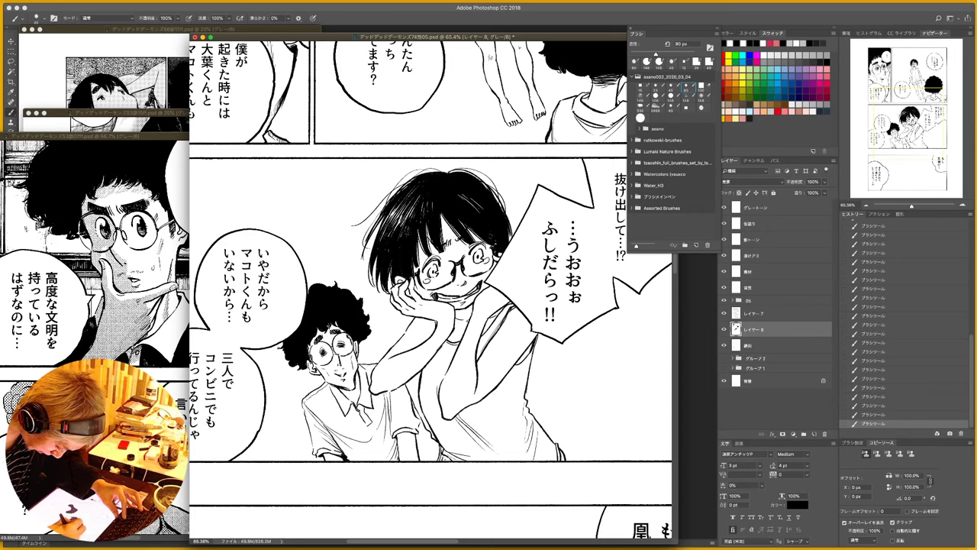
- Switch to the 45 px brush preset in the asano002_2020_03_04 brush set
drag(517, 165, 504, 321)
drag(507, 69, 524, 170)
drag(397, 164, 484, 130)
scroll(484, 129, down, 6)
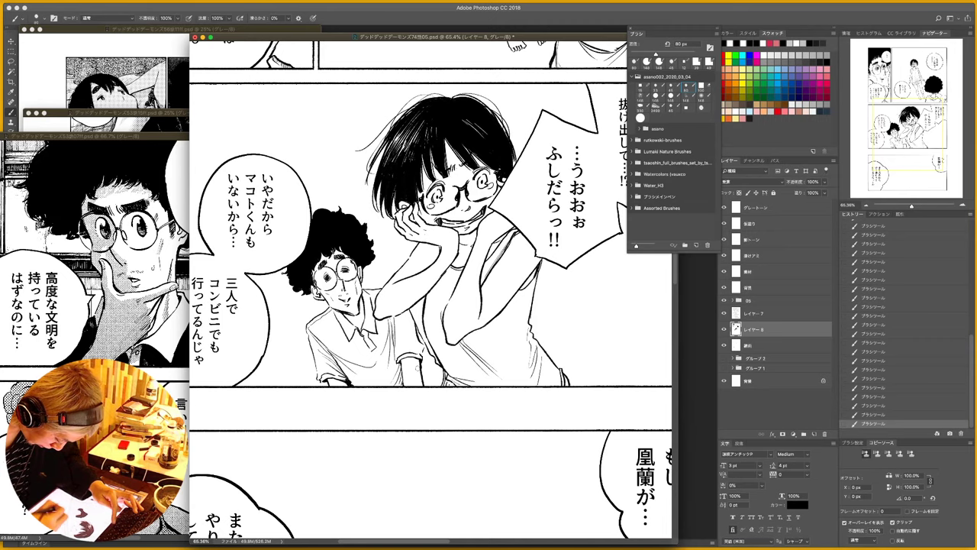
scroll(479, 195, up, 10)
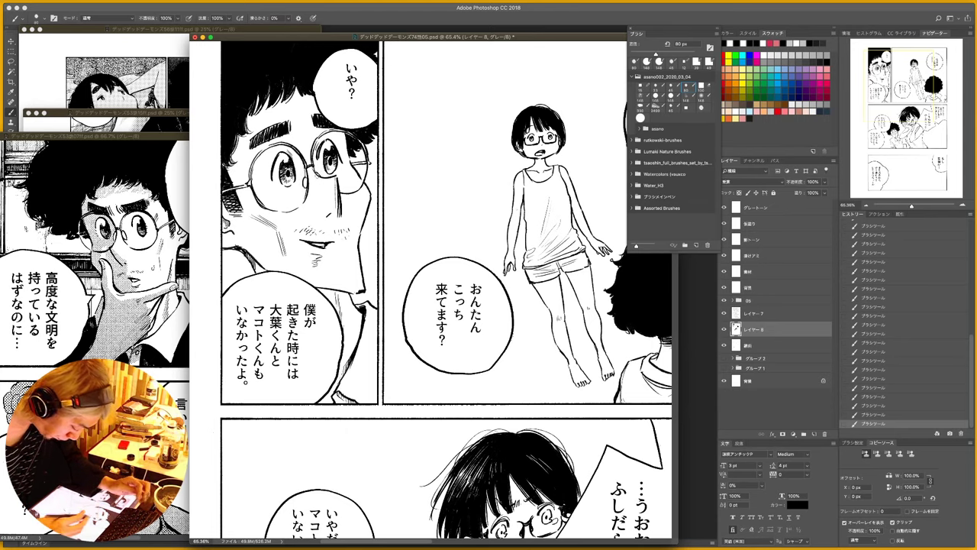
right_click(395, 169)
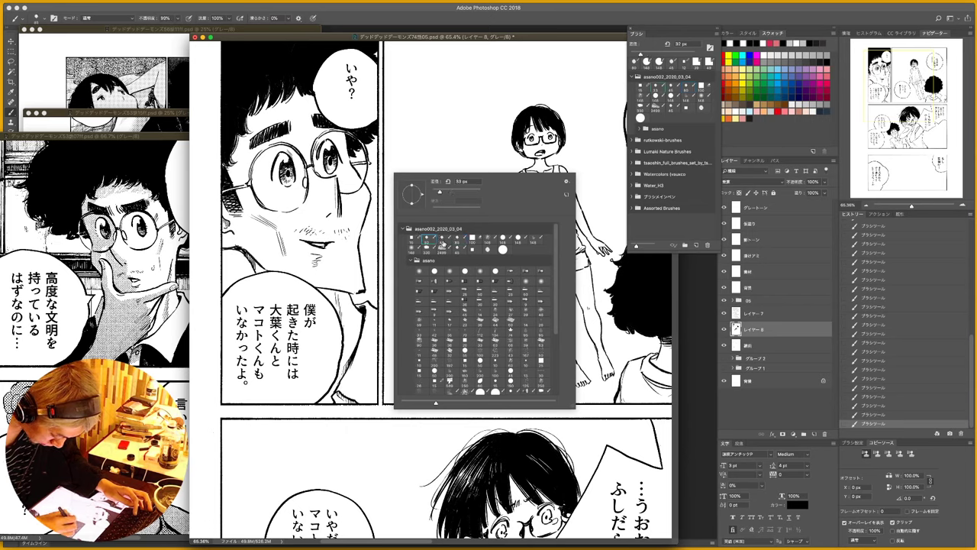
click(439, 238)
click(427, 239)
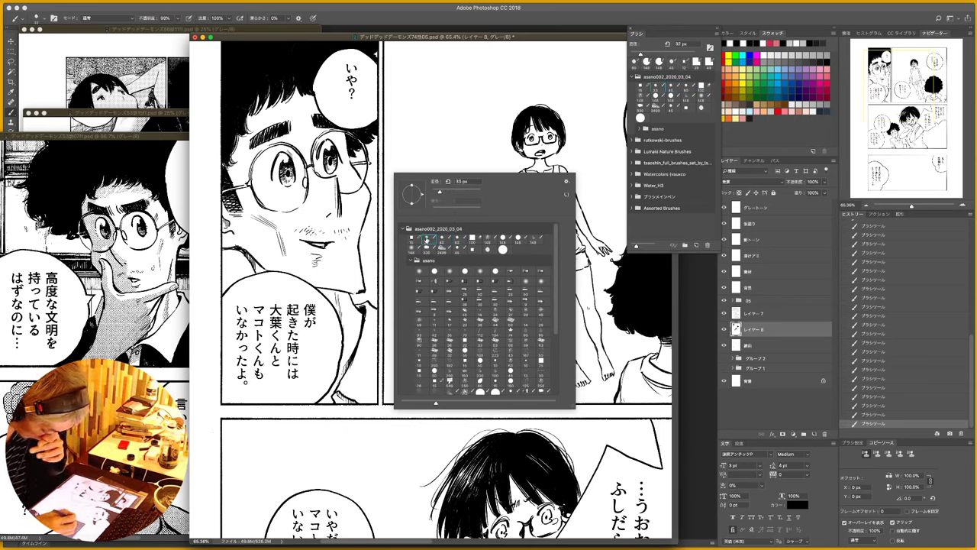
key(Return)
right_click(415, 188)
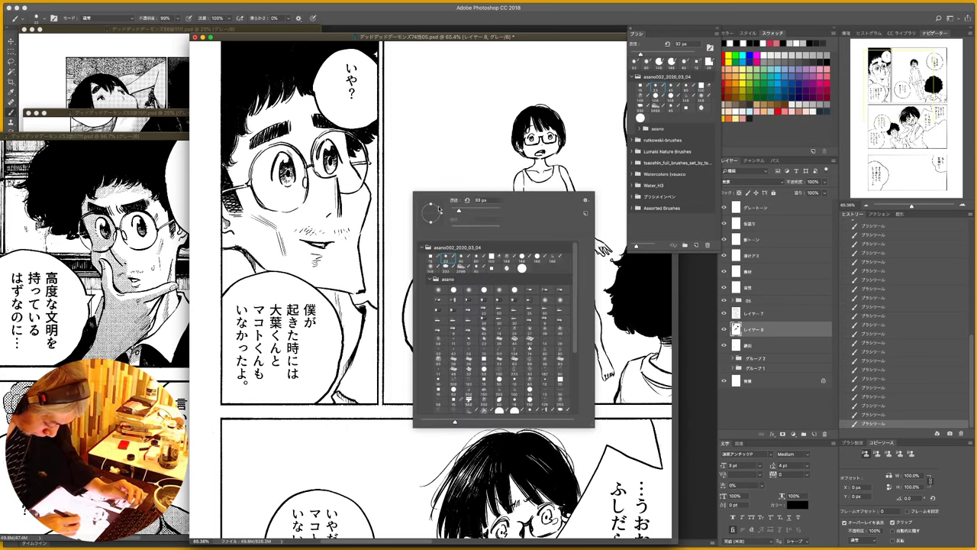
click(461, 260)
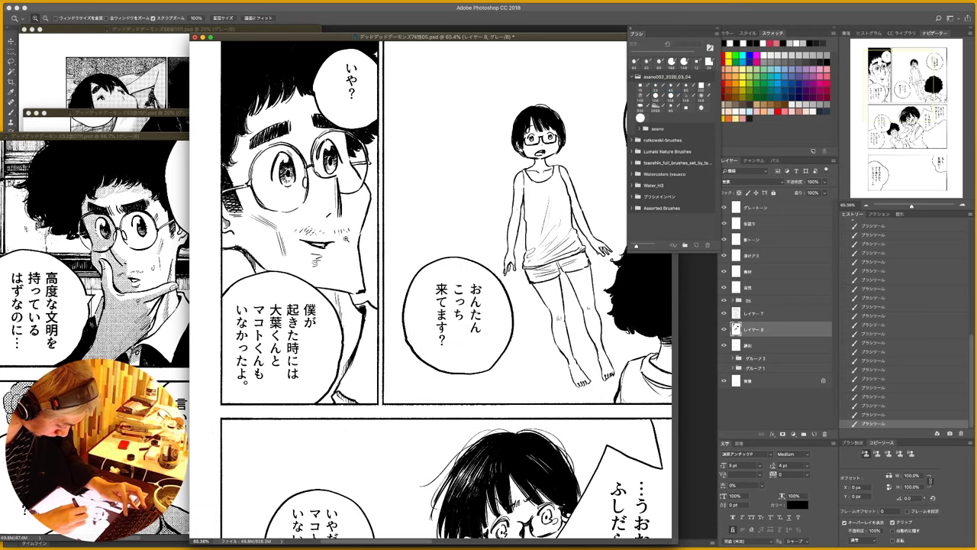
- Brush short parallel hatching strokes onto the man's neck beneath his jaw in the first panel
drag(343, 236, 313, 236)
key(r)
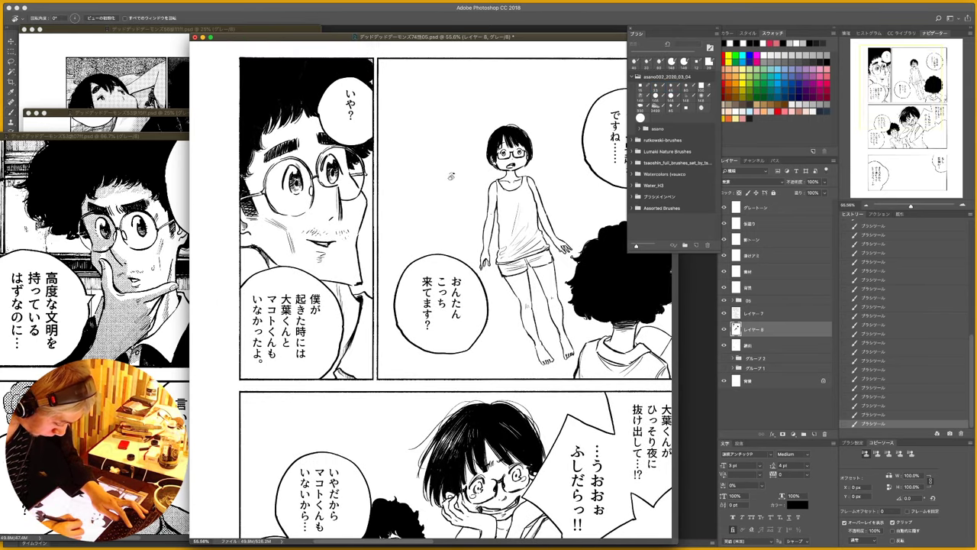
drag(451, 175, 461, 295)
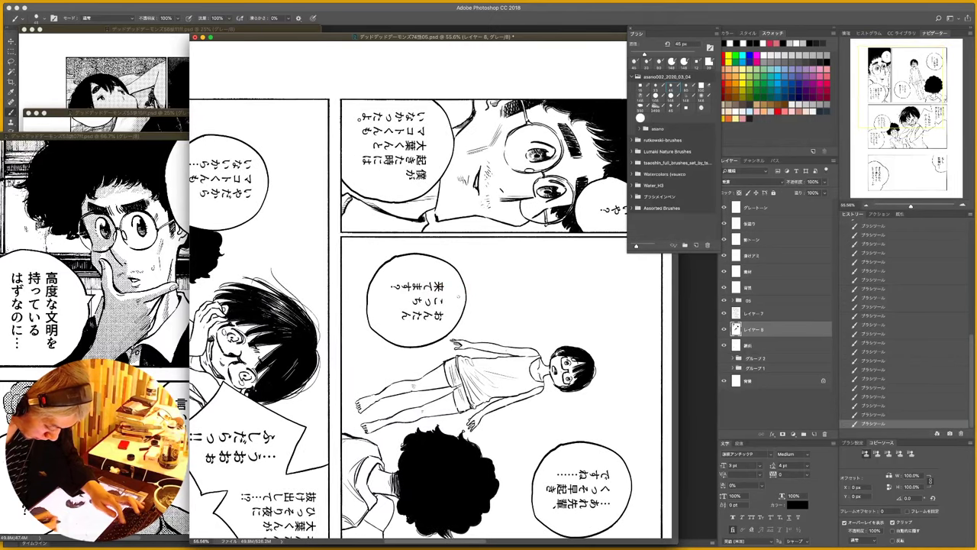
drag(464, 201, 427, 289)
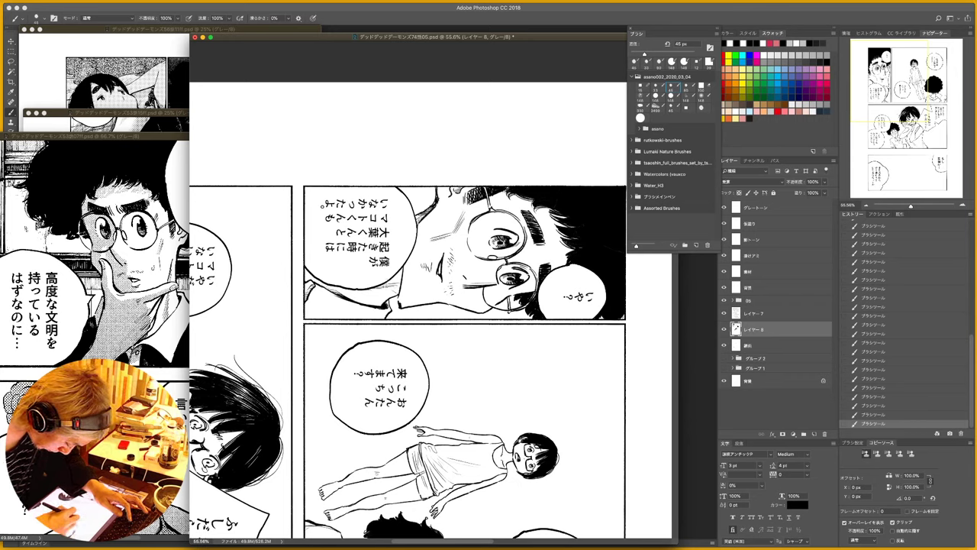
drag(394, 274, 394, 291)
drag(395, 275, 397, 291)
drag(398, 273, 398, 293)
drag(400, 268, 394, 291)
drag(396, 274, 397, 290)
mouse_move(400, 273)
mouse_down()
mouse_move(398, 286)
mouse_move(438, 287)
mouse_up()
- Deepen the shadow on the man's neck beside the speech balloon with finer crossing hatch strokes
key(super+space)
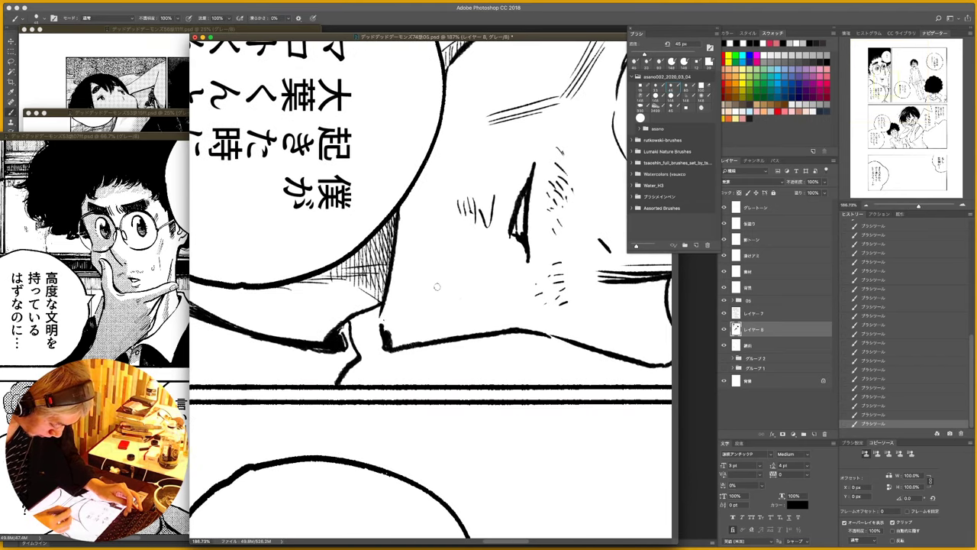
drag(372, 282, 367, 295)
mouse_move(375, 282)
mouse_down()
mouse_move(368, 296)
mouse_move(348, 274)
mouse_up()
drag(356, 277, 345, 283)
drag(345, 263, 325, 283)
key(super+space)
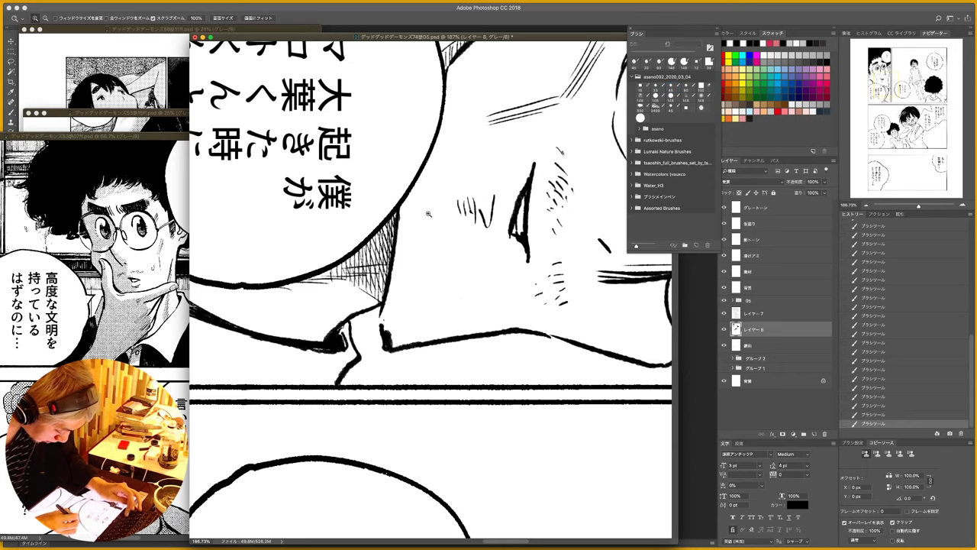
drag(421, 217, 389, 230)
key(b)
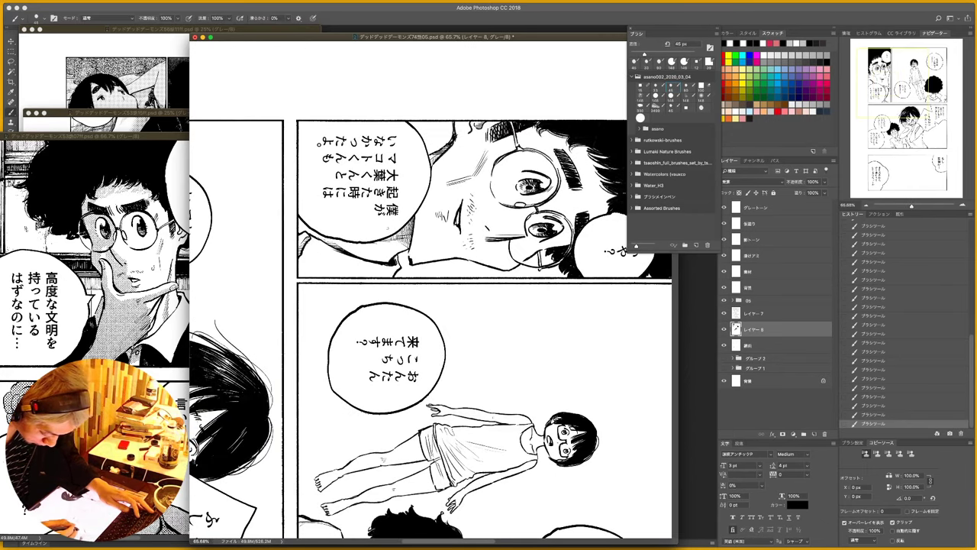
key(Escape)
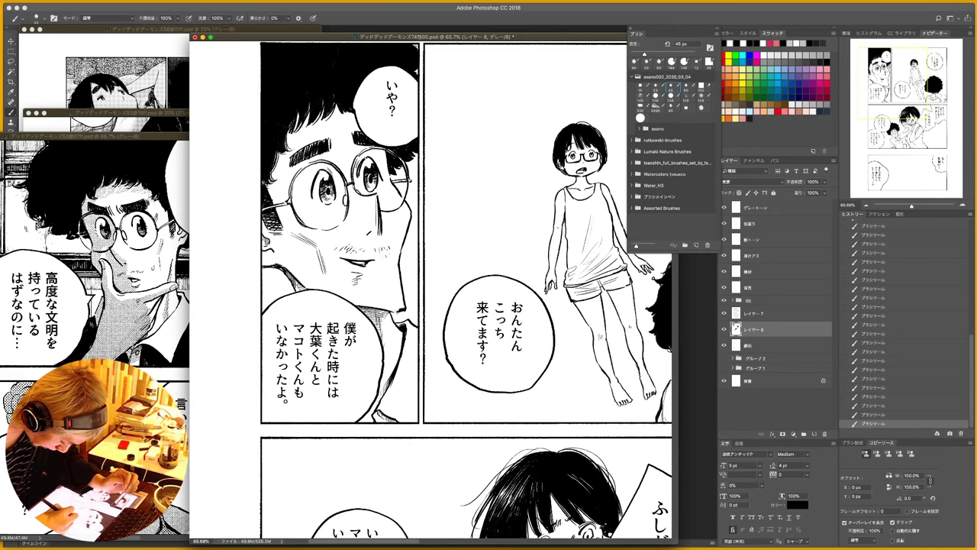
- Add short ink strokes along the man's hairline and sideburn and shade around his ear
key(z)
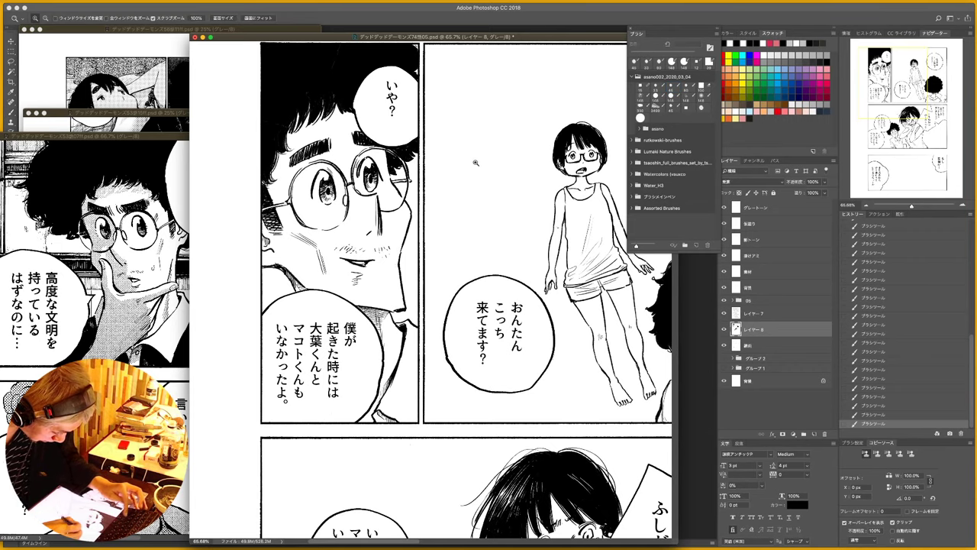
alt+click(458, 169)
click(466, 171)
key(b)
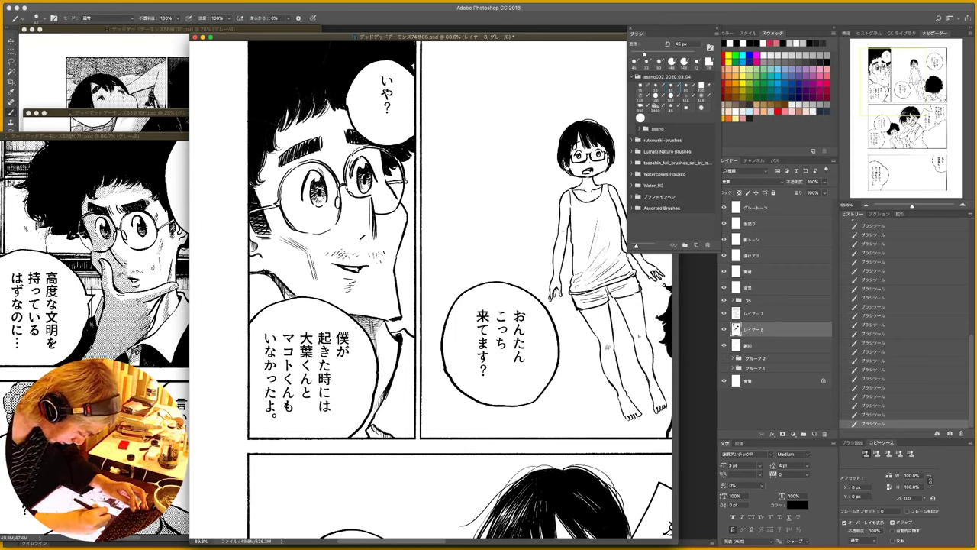
drag(284, 128, 286, 108)
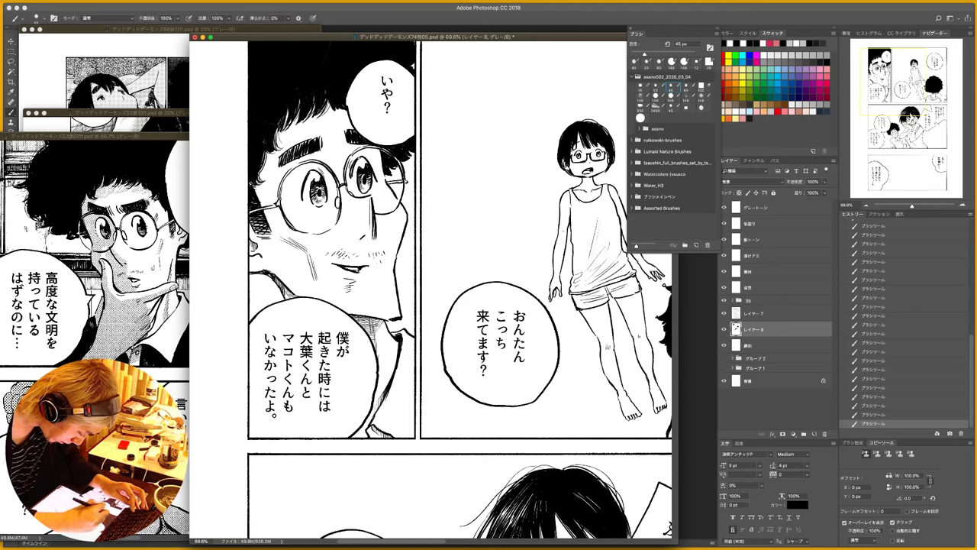
drag(278, 148, 261, 156)
drag(275, 151, 260, 179)
drag(256, 233, 274, 237)
drag(264, 236, 277, 242)
drag(265, 241, 273, 245)
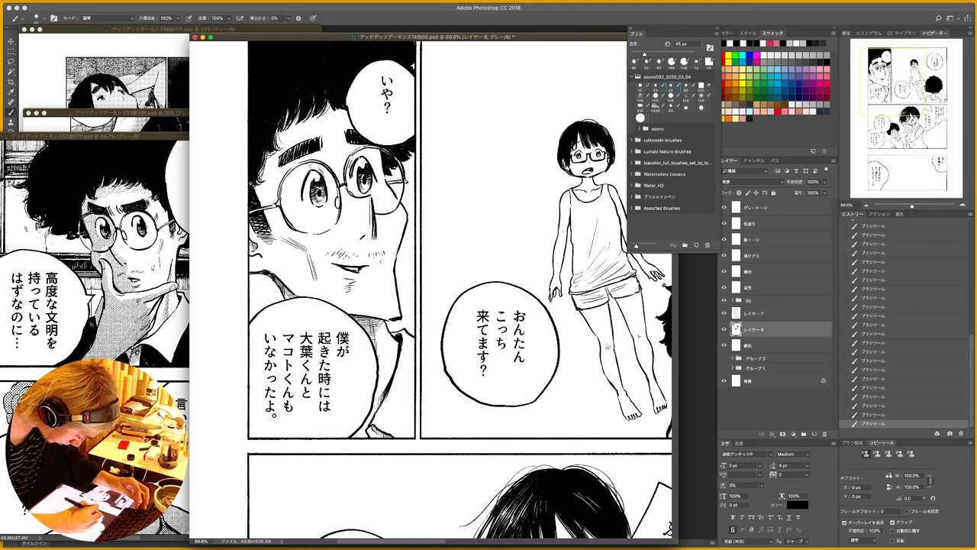
- Add fine brush strokes to the man's eye, the far cheek below his glasses, and the edge of his ear
drag(303, 187, 300, 203)
mouse_move(308, 169)
mouse_down()
mouse_move(300, 192)
mouse_move(323, 176)
mouse_up()
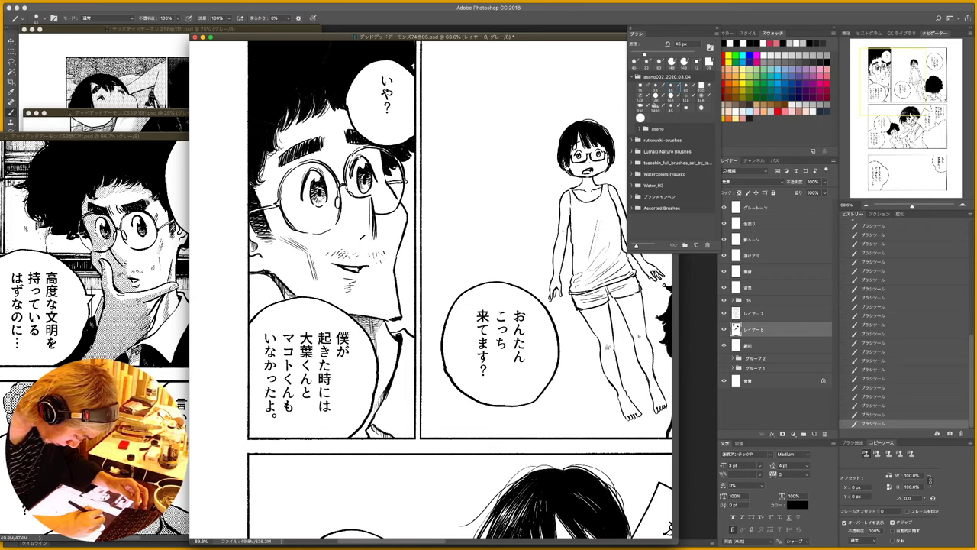
drag(405, 217, 398, 240)
drag(405, 215, 397, 234)
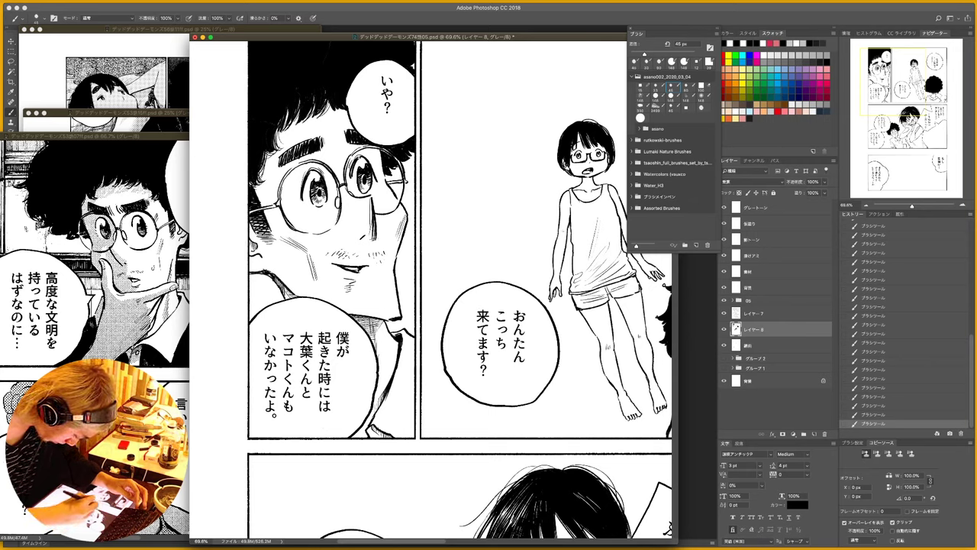
drag(251, 239, 249, 250)
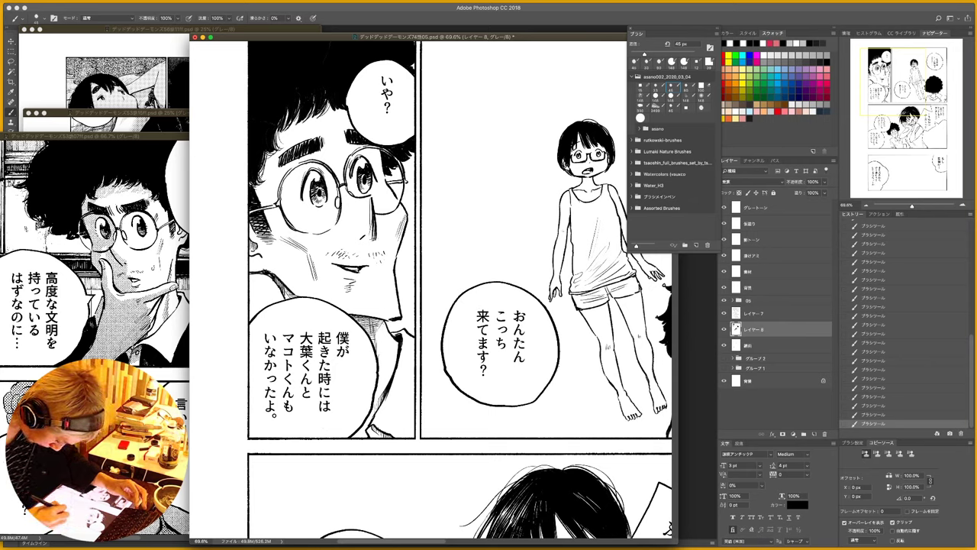
- Brush fine fold lines onto the tank top of the standing girl in the second panel
drag(546, 340, 435, 386)
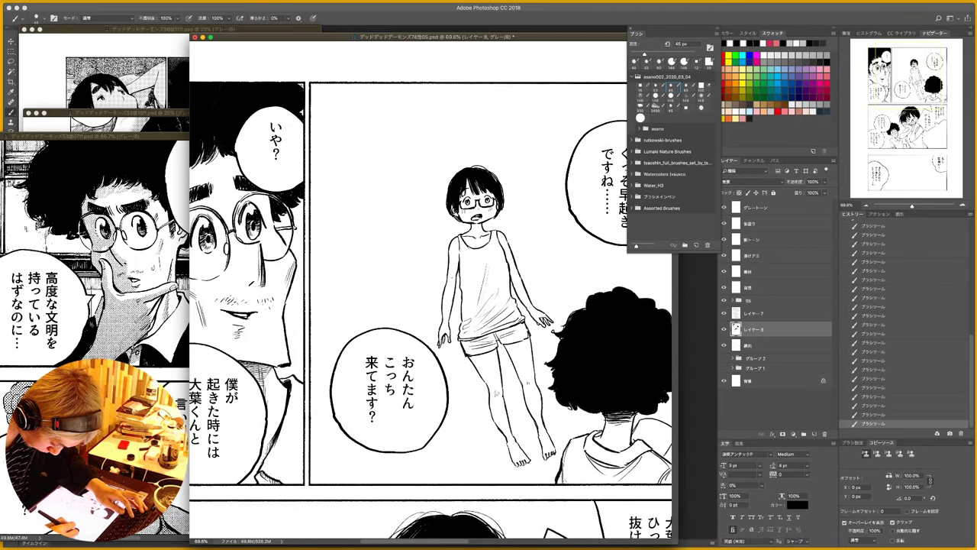
key(r)
drag(524, 180, 544, 381)
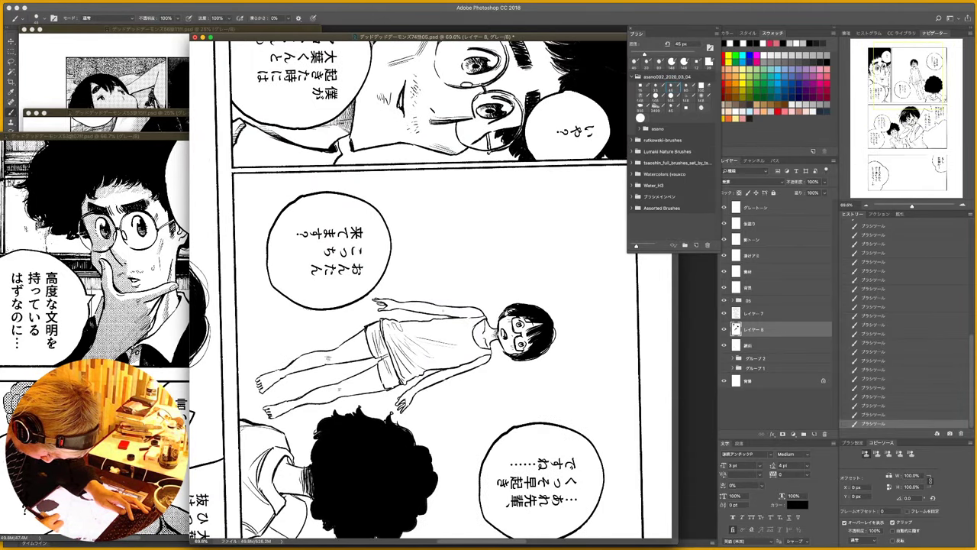
key(Escape)
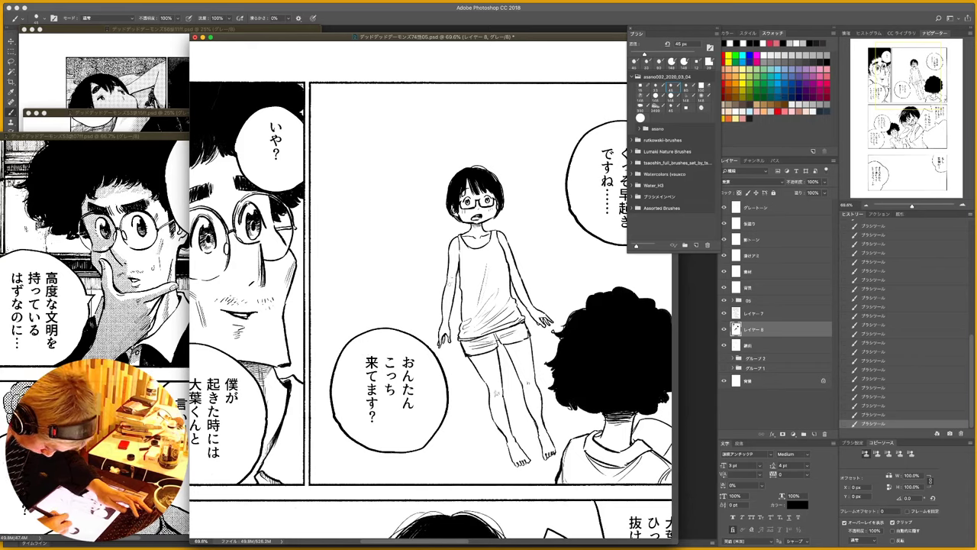
drag(491, 280, 484, 295)
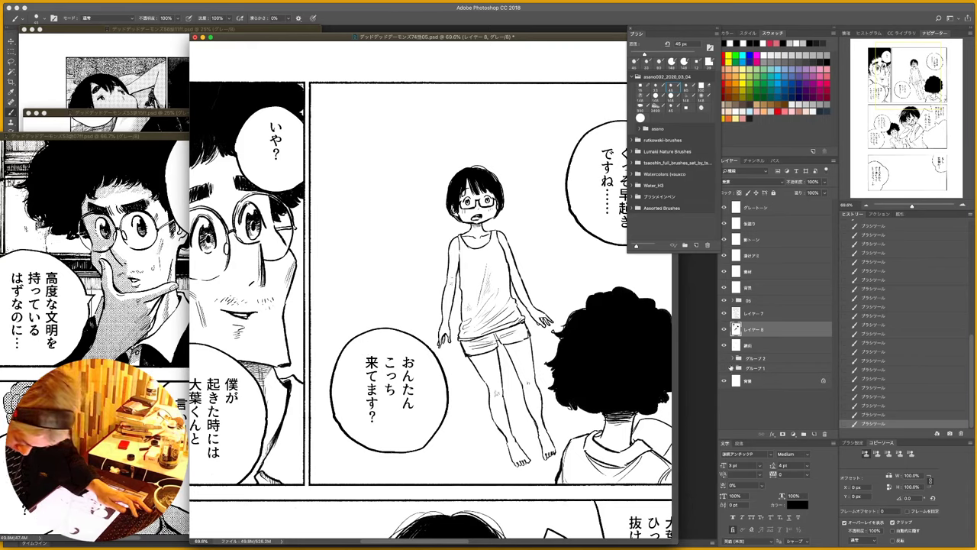
- Show グループ 1, then lasso the girl's left-hand leg and rotate it -1.43° with Free Transform, nudging it slightly
click(724, 369)
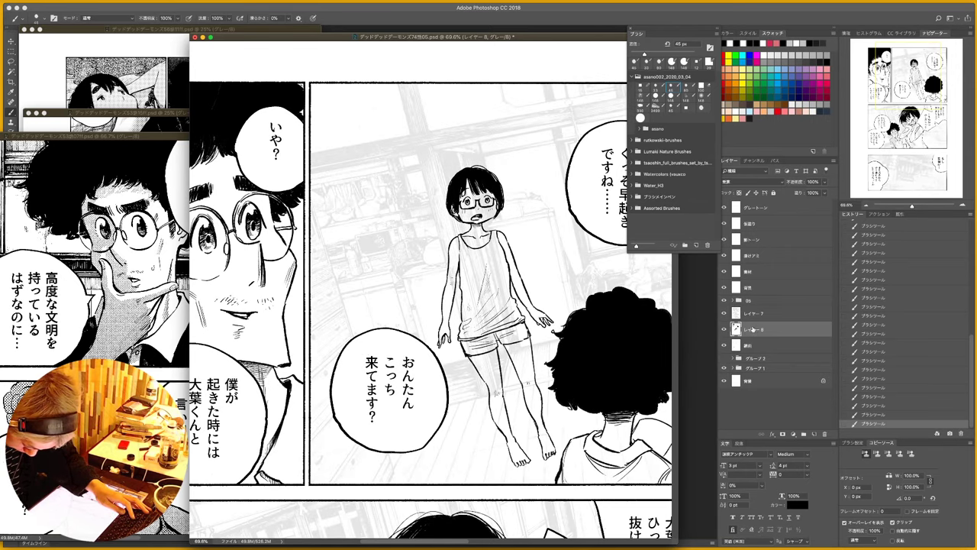
key(l)
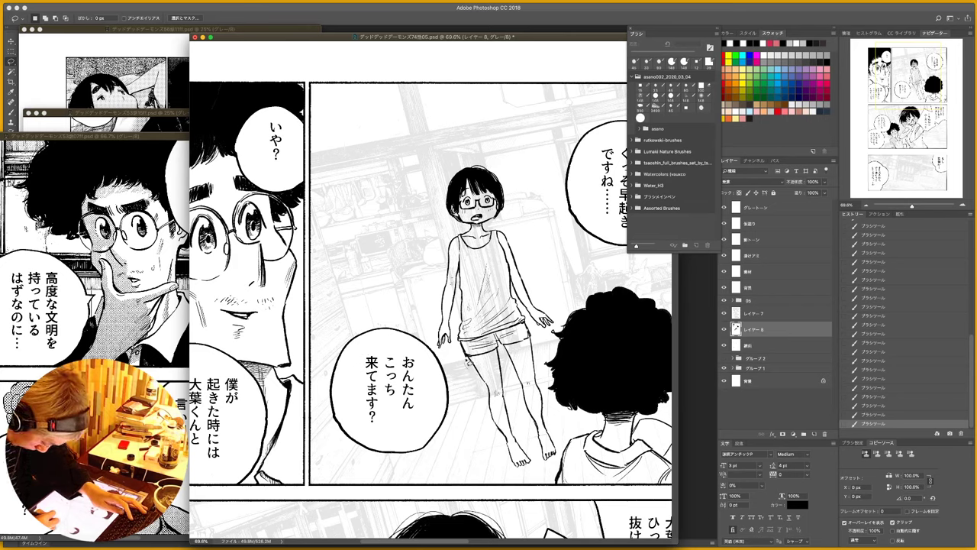
mouse_move(468, 362)
mouse_down()
mouse_move(517, 460)
mouse_move(529, 463)
mouse_move(504, 472)
mouse_move(471, 412)
mouse_up()
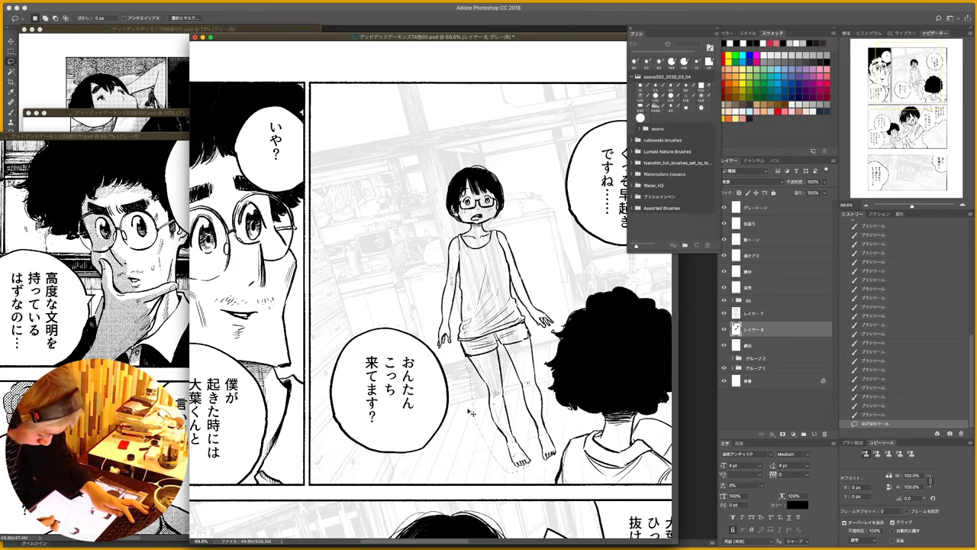
key(super+t)
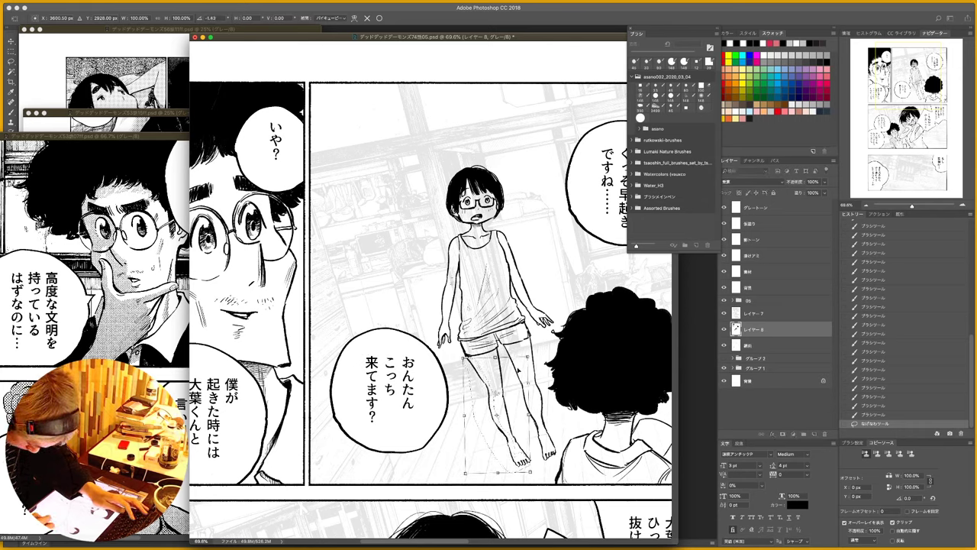
drag(520, 371, 521, 371)
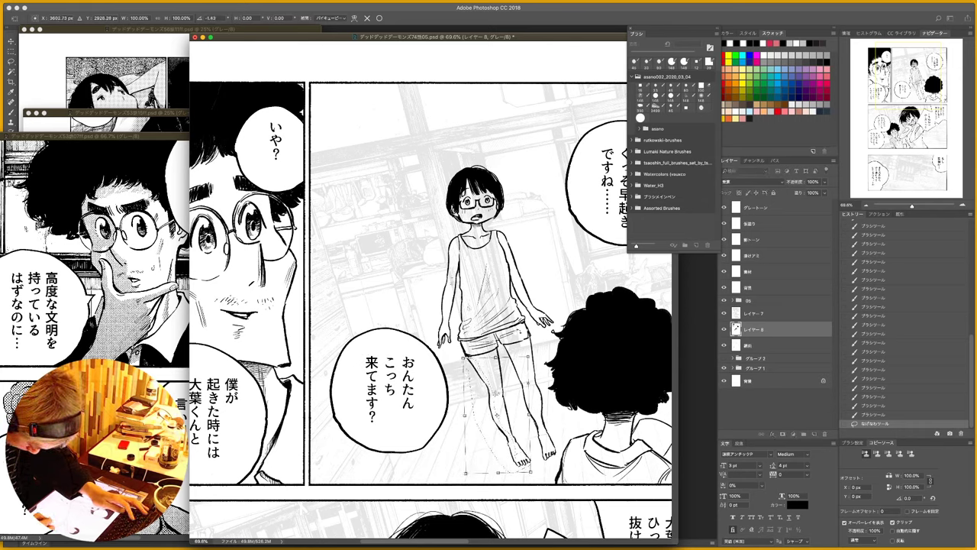
key(Return)
key(super+d)
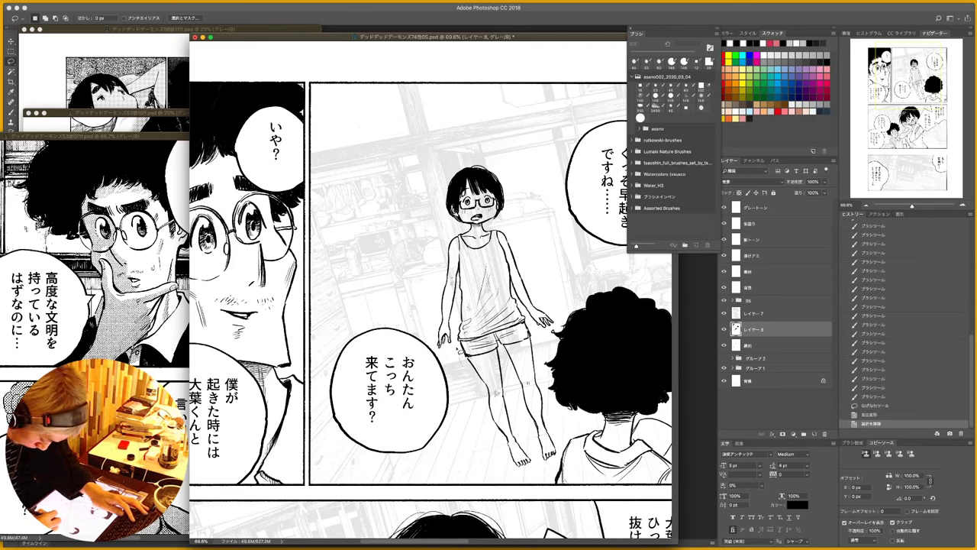
- Lasso both of the girl's legs, rotate them about 1.8° clockwise, shift them slightly, and deselect
mouse_move(542, 374)
mouse_down()
mouse_move(553, 426)
mouse_move(525, 475)
mouse_move(495, 462)
mouse_up()
key(super+t)
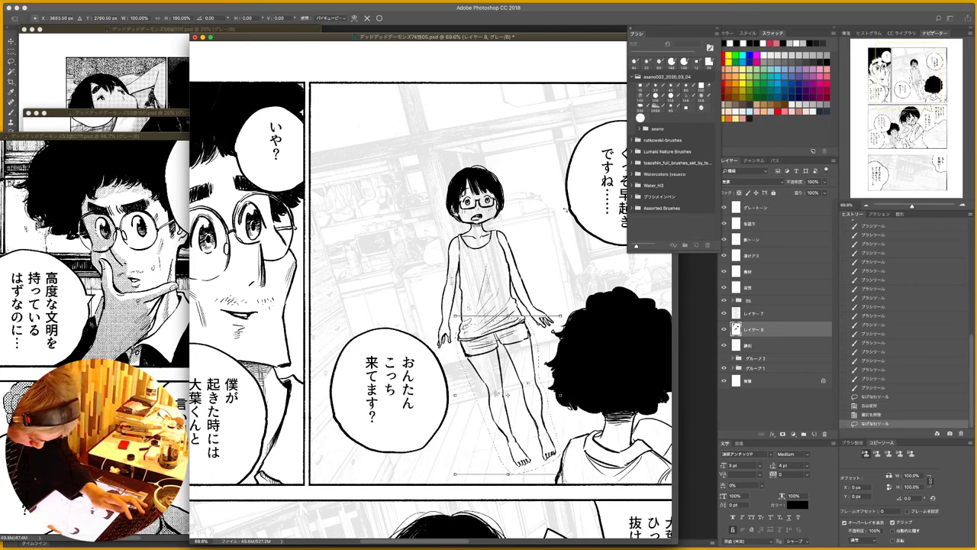
drag(565, 212, 569, 216)
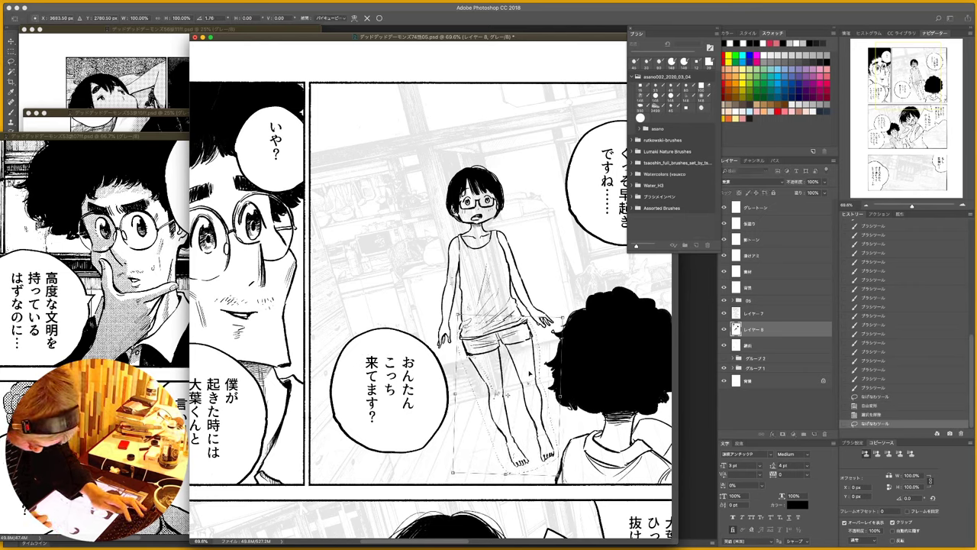
drag(524, 372, 526, 373)
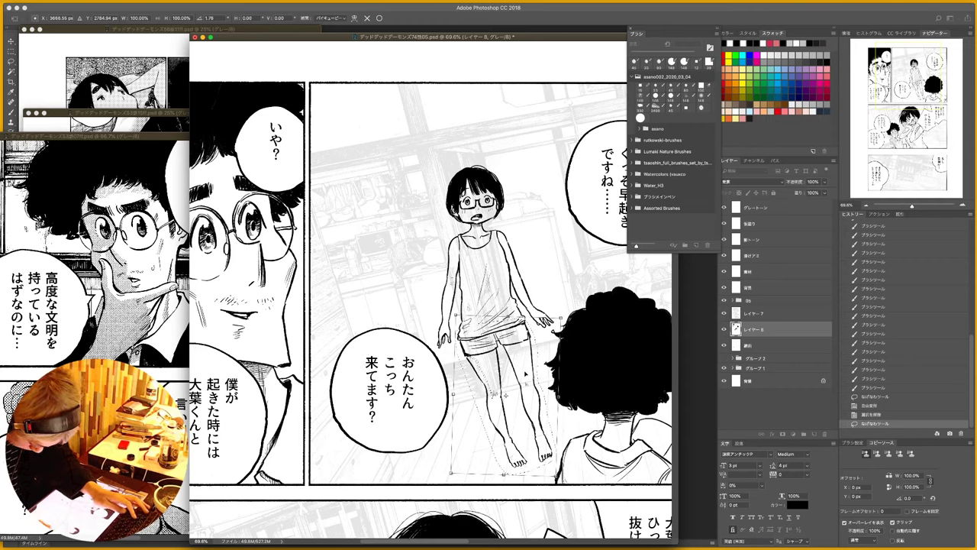
key(Return)
key(super+d)
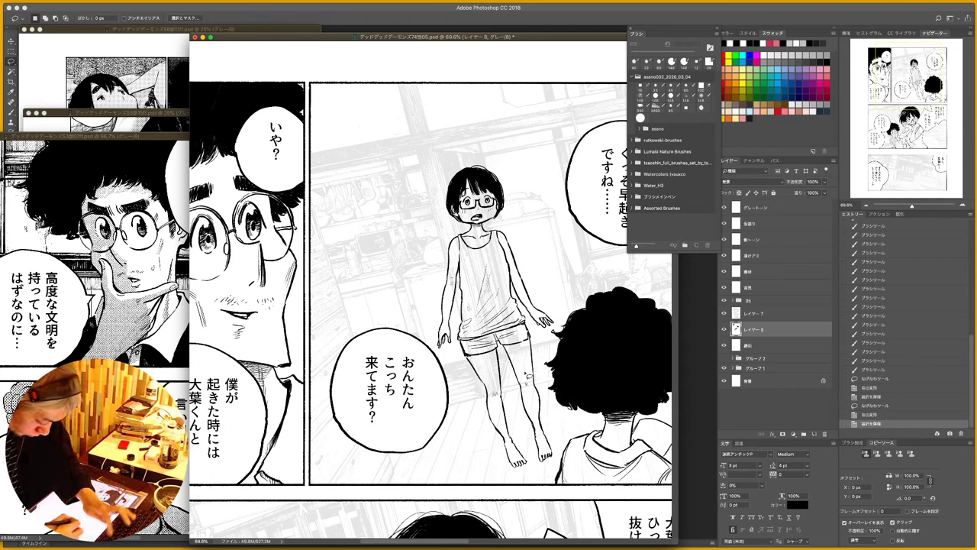
- Lasso the girl's head, rotate it -1.94° with Free Transform, nudge it left and slightly down, and deselect
mouse_move(465, 230)
mouse_down()
mouse_move(433, 214)
mouse_move(505, 155)
mouse_move(501, 224)
mouse_move(458, 229)
mouse_up()
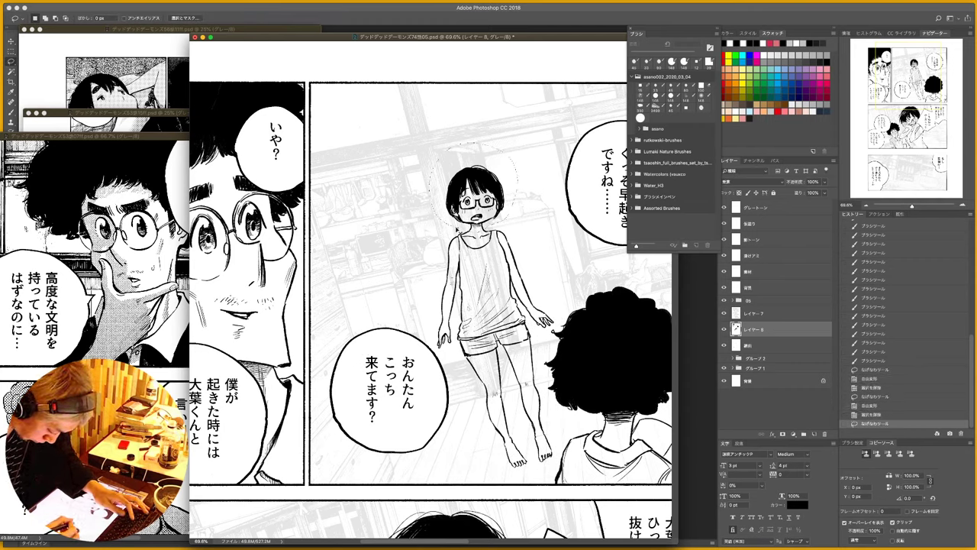
key(super+t)
mouse_move(525, 113)
mouse_down()
mouse_move(541, 98)
mouse_move(519, 106)
mouse_up()
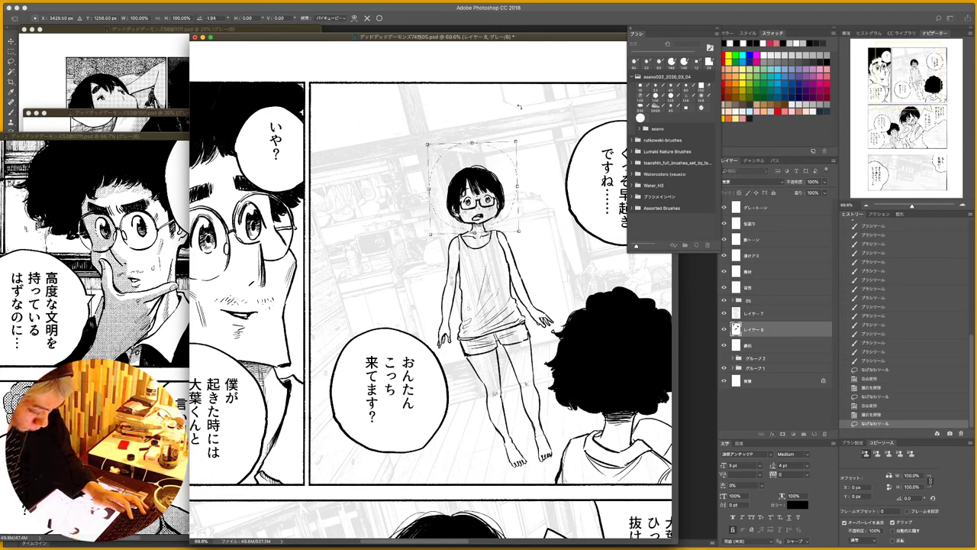
key(Left)
key(Left)
key(Left)
key(Left)
key(Left)
key(Left)
key(Left)
key(Left)
key(Left)
key(Left)
key(Left)
key(Left)
key(Down)
key(Down)
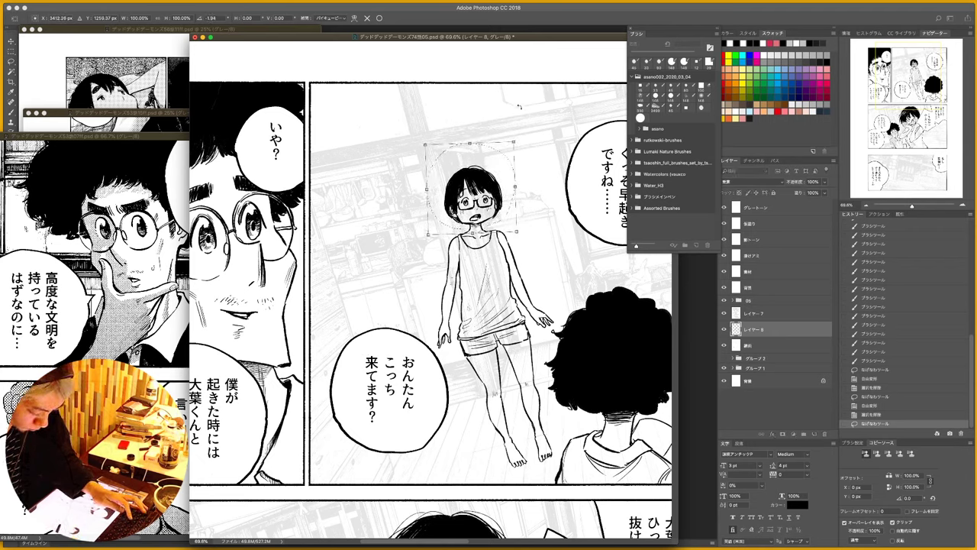
key(Return)
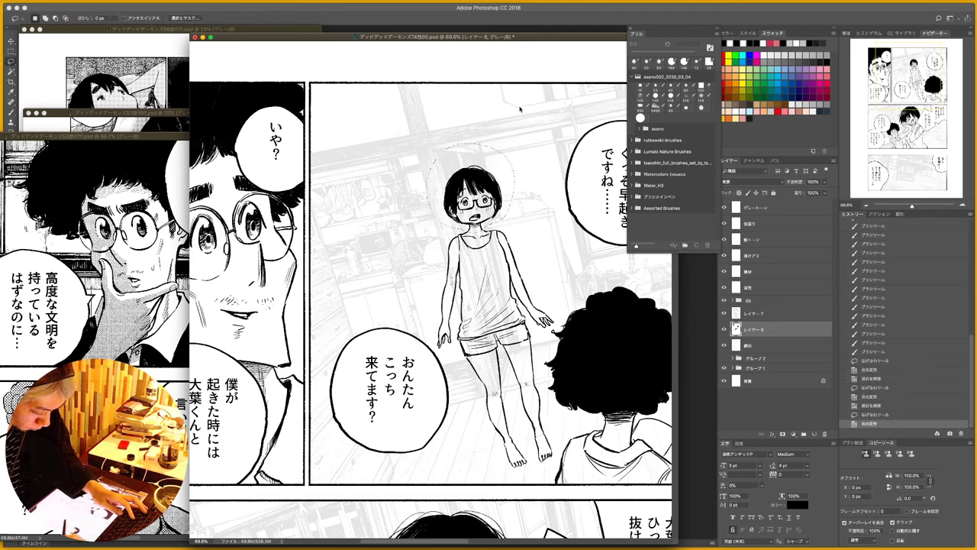
key(super+d)
- Lasso the girl's entire figure, rotate it -2.47° with Free Transform, shift it slightly left, and deselect
mouse_move(419, 280)
mouse_down()
mouse_move(471, 142)
mouse_move(564, 314)
mouse_move(542, 356)
mouse_move(563, 452)
mouse_move(491, 455)
mouse_move(426, 288)
mouse_up()
key(super+t)
drag(548, 102, 539, 95)
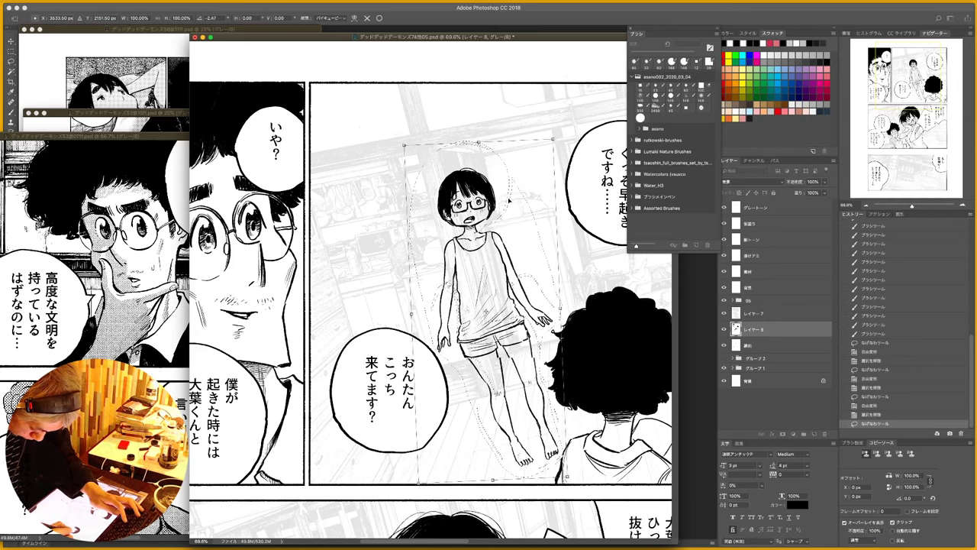
drag(508, 196, 505, 196)
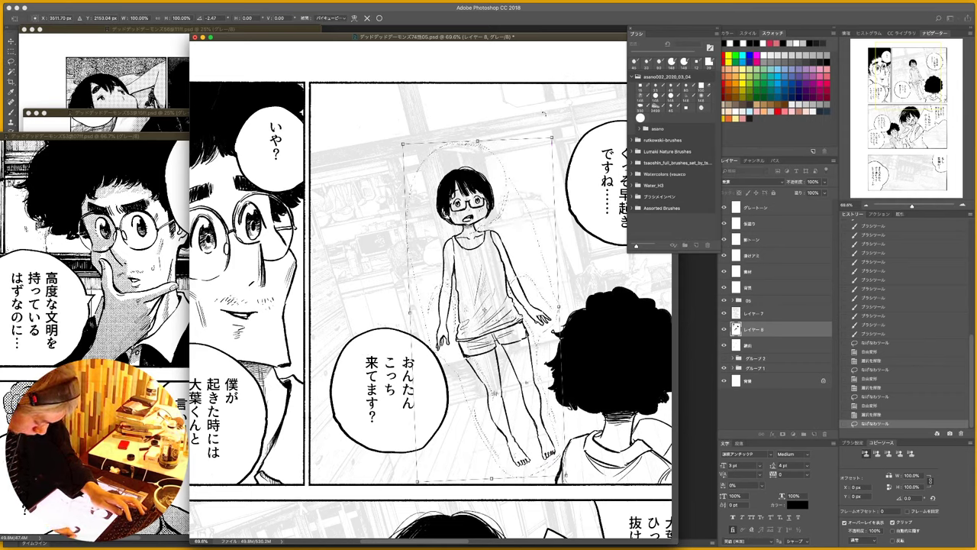
key(Return)
key(super+d)
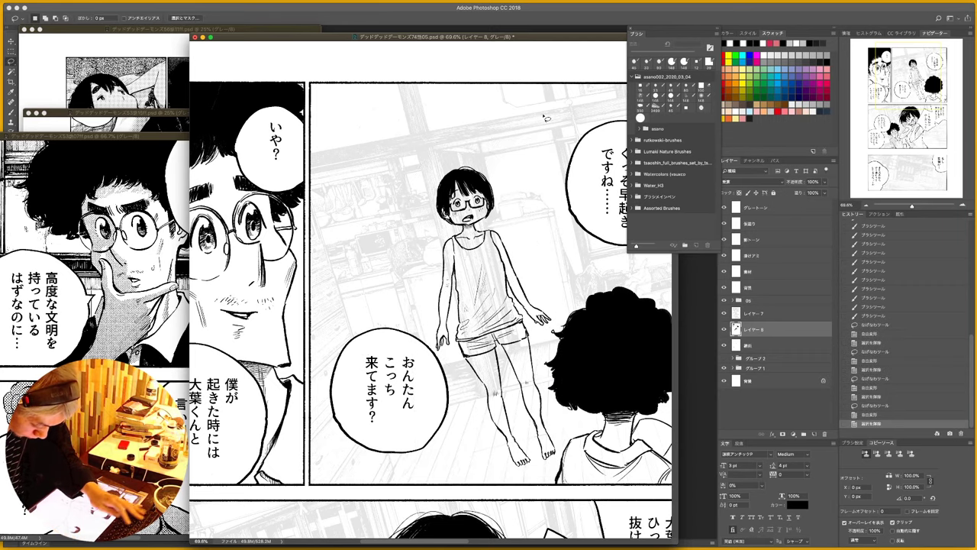
- Touch up the ink lines at the girl's neck and the hem of her shorts with the brush, alternating black and white
key(b)
mouse_move(469, 229)
mouse_down()
mouse_move(503, 229)
mouse_move(481, 231)
mouse_up()
key(x)
key(x)
key(x)
drag(483, 224, 482, 231)
key(x)
drag(464, 420, 469, 429)
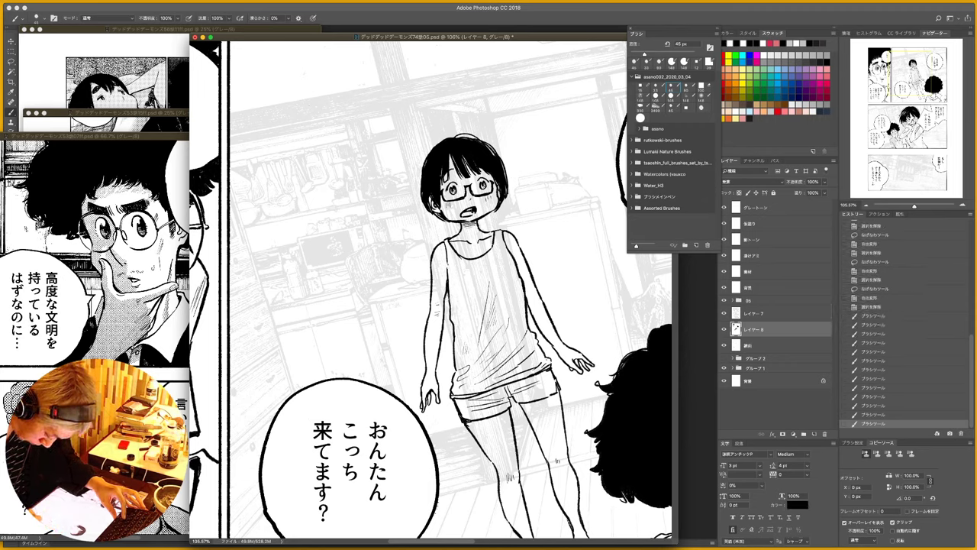
- Add short black hatching strokes to the fabric folds on the girl's lower tank top and at the waist of her shorts
drag(515, 309, 513, 320)
drag(519, 313, 514, 322)
drag(519, 315, 516, 322)
drag(508, 356, 502, 367)
drag(510, 356, 504, 367)
drag(514, 356, 504, 367)
drag(518, 352, 512, 360)
mouse_move(527, 342)
mouse_down()
mouse_move(519, 369)
mouse_move(537, 362)
mouse_up()
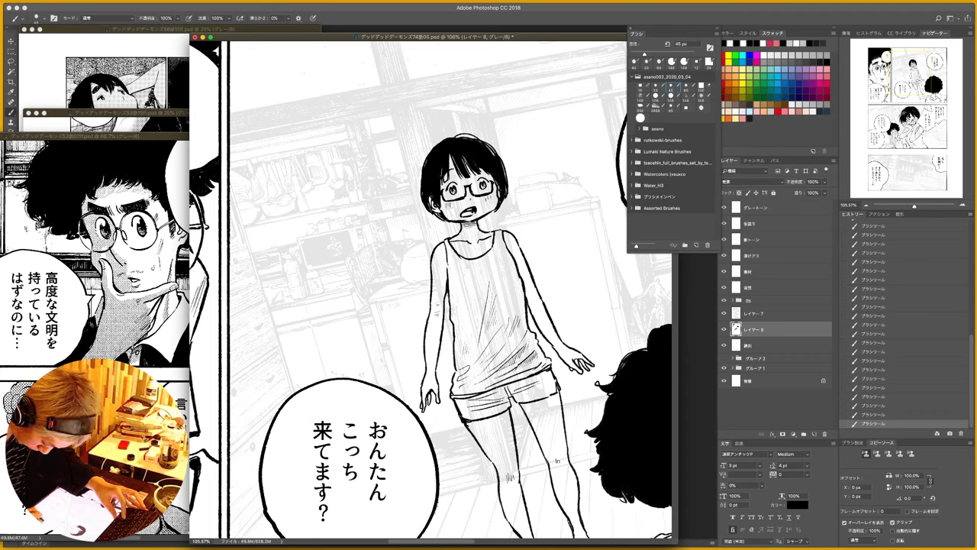
drag(458, 398, 471, 403)
- Rotate the canvas view and sketch a thin black outline on the floor beside the girl's legs for her cast shadow
key(x)
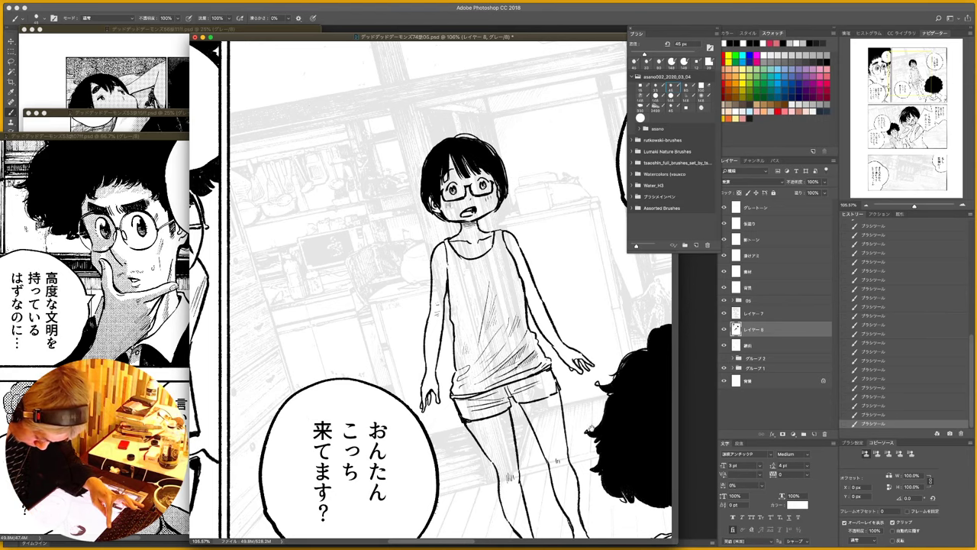
mouse_move(609, 481)
mouse_down()
mouse_move(568, 364)
mouse_move(592, 271)
mouse_move(516, 237)
mouse_up()
key(r)
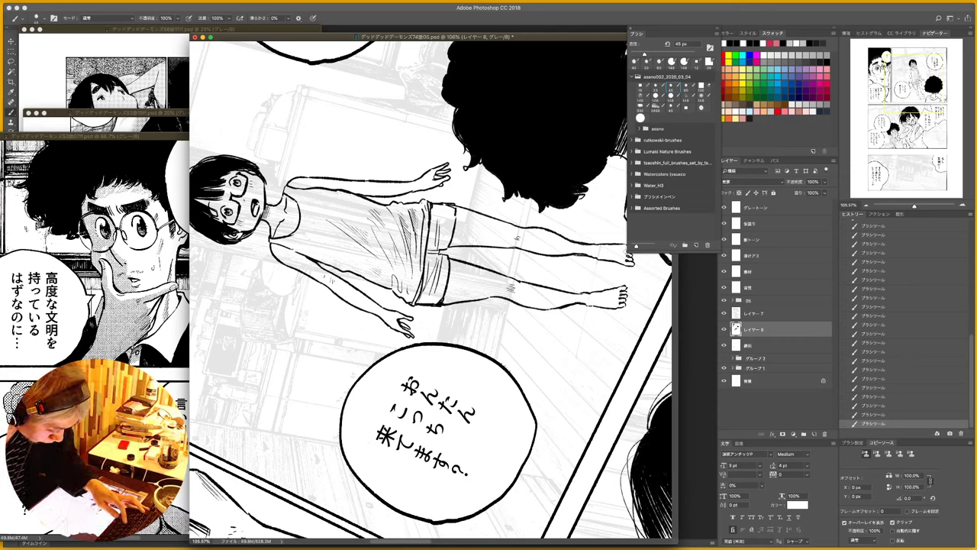
key(x)
drag(631, 268, 560, 289)
drag(595, 258, 543, 276)
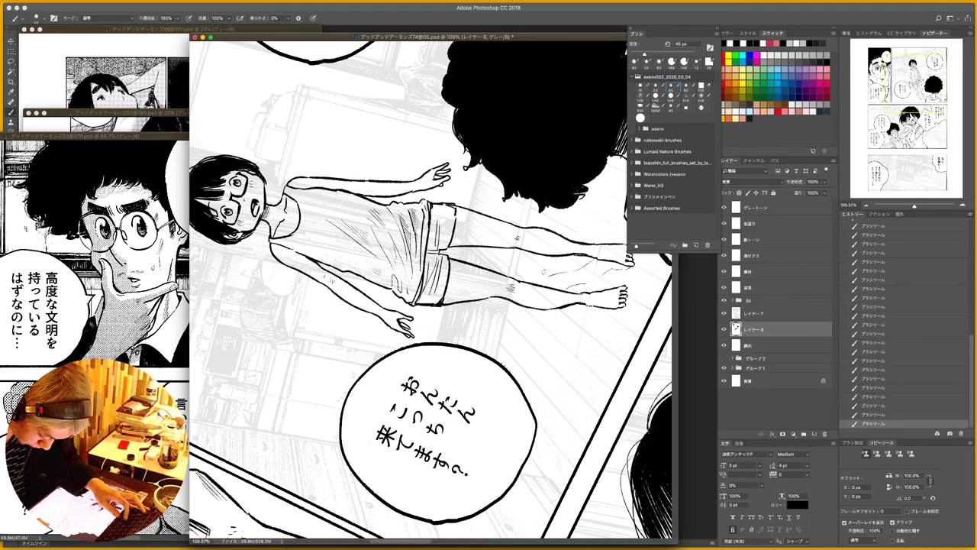
key(super+space)
drag(555, 319, 504, 327)
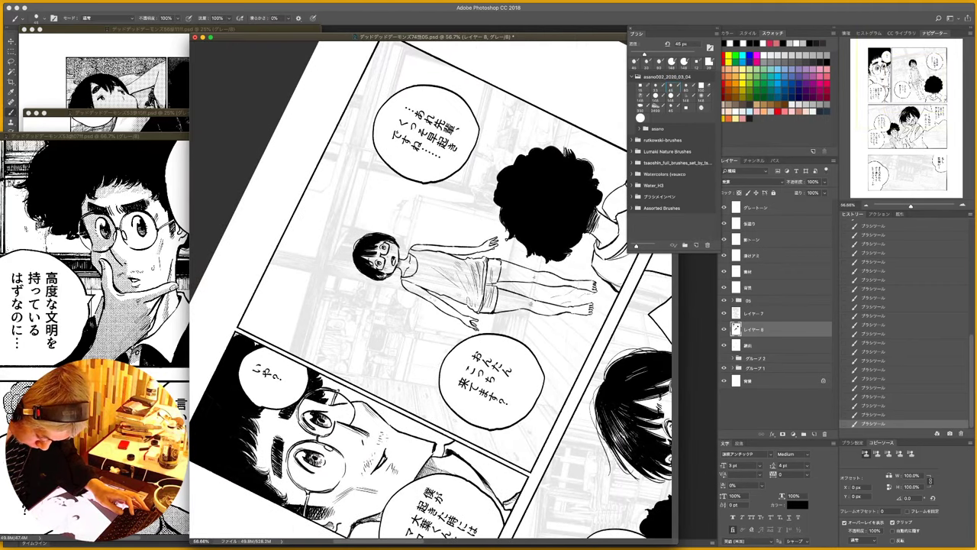
mouse_move(588, 317)
mouse_down()
mouse_move(555, 336)
mouse_move(552, 321)
mouse_up()
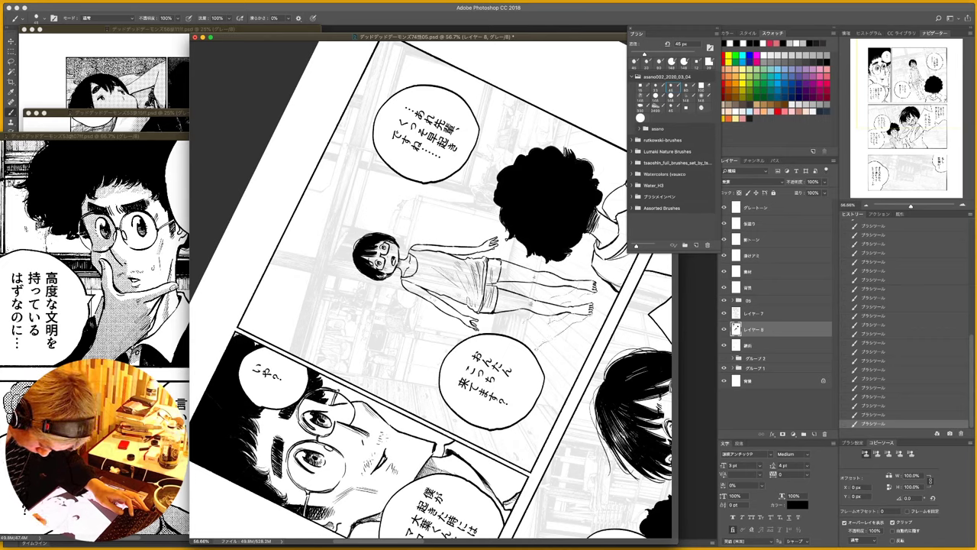
- Start lassoing the sketched shadow area on the floor beside the girl's legs
key(z)
drag(544, 327, 563, 326)
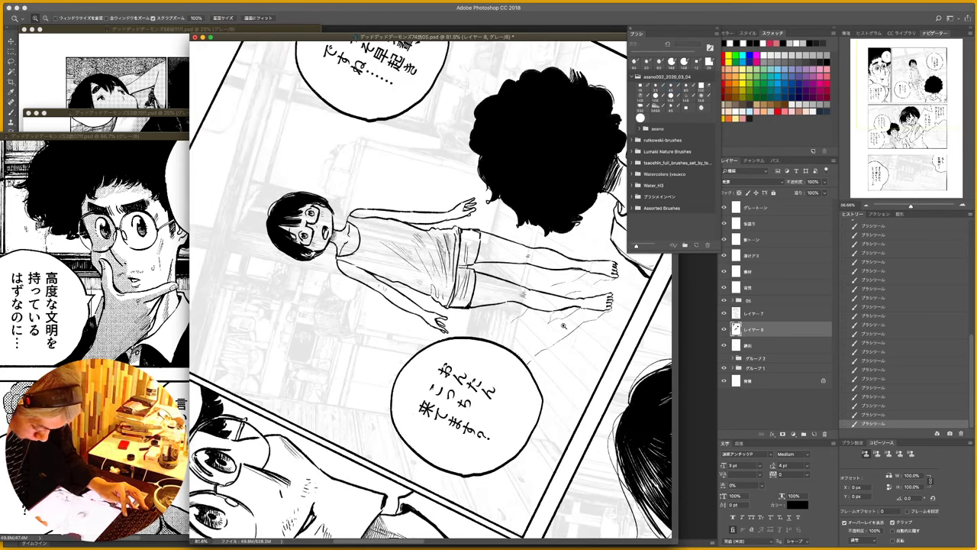
drag(565, 370, 481, 335)
key(l)
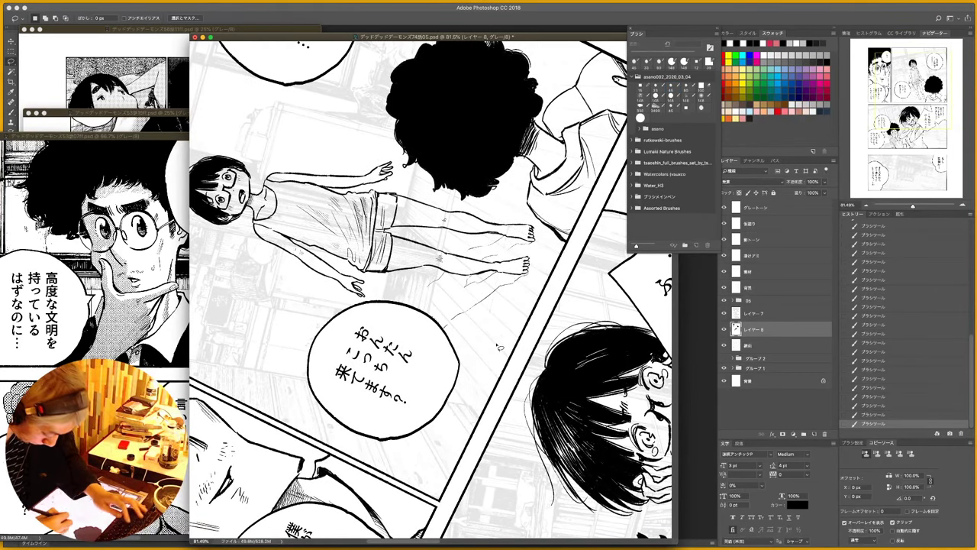
- Hatch the standing girl's cast shadow on the floor, from the foot nearest the speech bubble, with 45 px brush strokes
key(b)
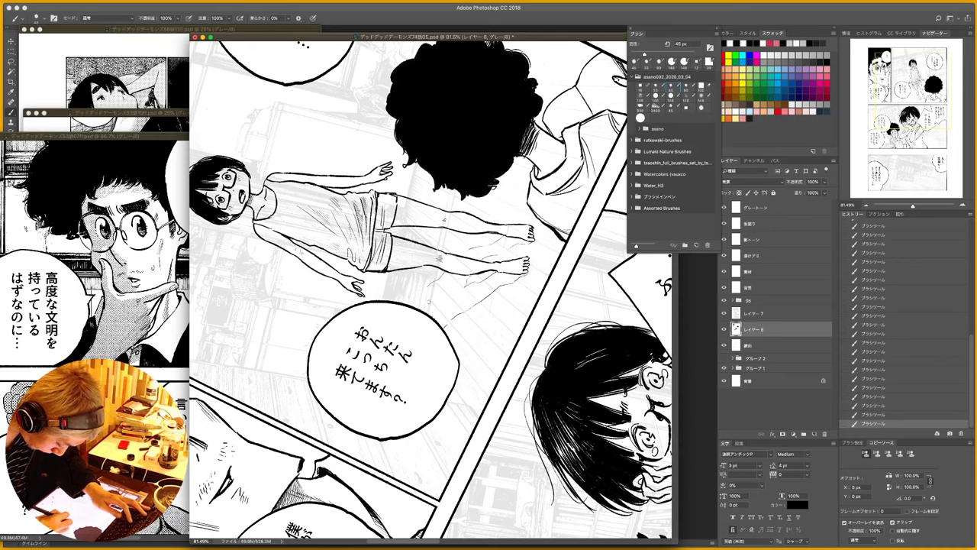
mouse_move(428, 314)
mouse_down()
mouse_move(445, 270)
mouse_move(431, 316)
mouse_up()
drag(439, 305, 435, 311)
mouse_move(451, 271)
mouse_down()
mouse_move(440, 318)
mouse_move(447, 288)
mouse_move(443, 319)
mouse_move(453, 311)
mouse_up()
drag(465, 274, 458, 294)
drag(467, 277, 445, 325)
drag(455, 310, 447, 324)
drag(463, 287, 458, 313)
mouse_move(470, 284)
mouse_down()
mouse_move(462, 311)
mouse_move(474, 305)
mouse_up()
drag(483, 280, 477, 304)
drag(487, 280, 485, 299)
drag(495, 273, 489, 296)
mouse_move(499, 268)
mouse_down()
mouse_move(490, 293)
mouse_move(510, 284)
mouse_up()
drag(519, 271, 515, 282)
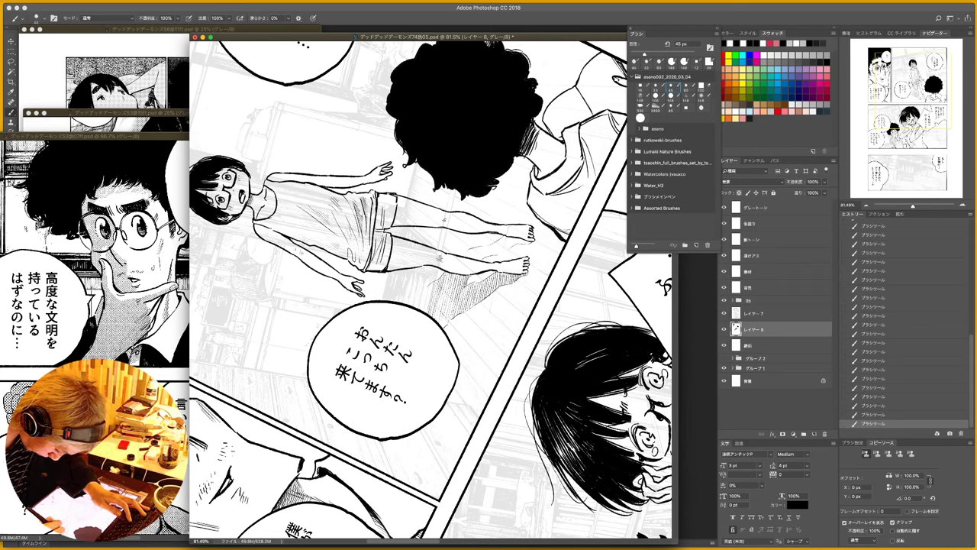
- Hatch the cast shadow on the floor between the girl's legs, running up to her other foot
drag(468, 248, 470, 257)
drag(478, 249, 474, 260)
drag(481, 245, 475, 258)
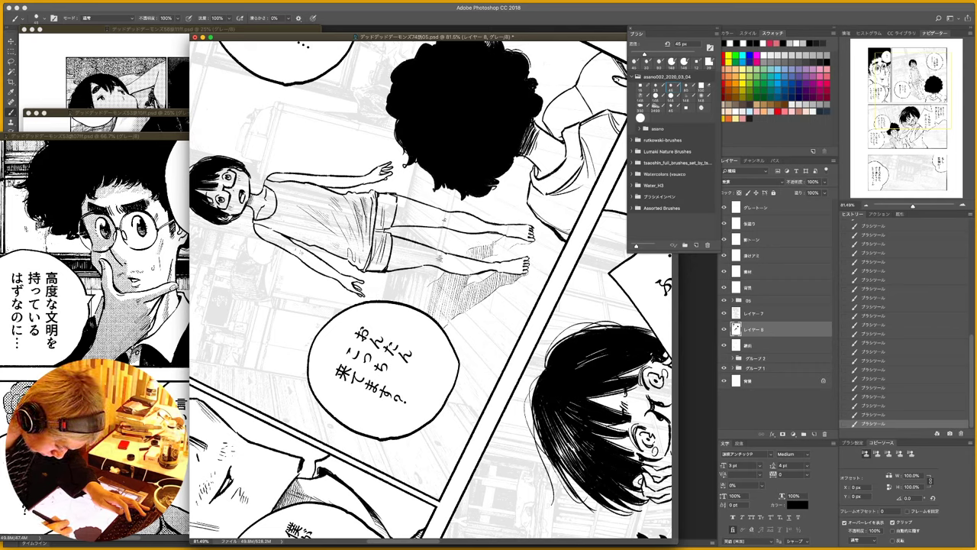
mouse_move(506, 236)
mouse_down()
mouse_move(498, 255)
mouse_move(507, 250)
mouse_up()
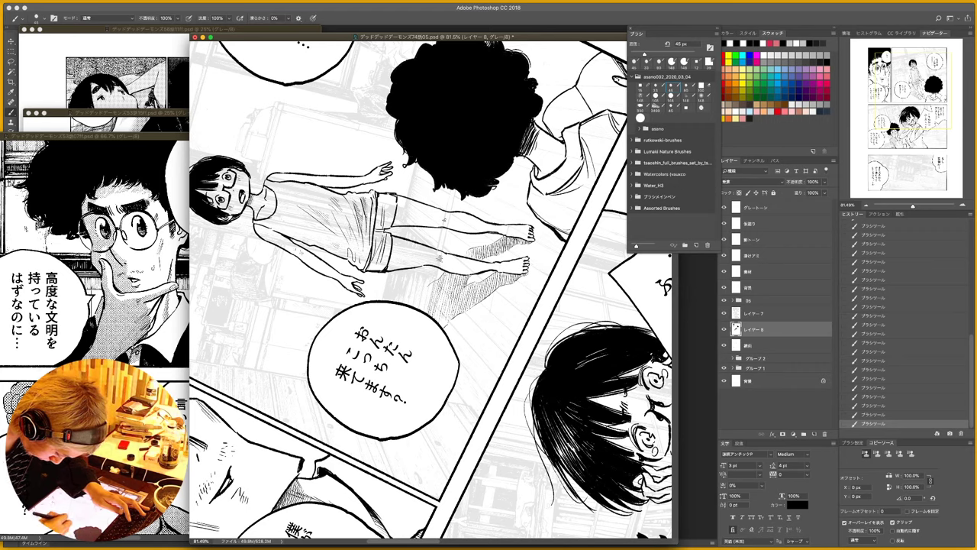
- Cross-hatch the part of the floor shadow closest to the foot on the speech bubble side to darken it
mouse_move(464, 283)
mouse_down()
mouse_move(466, 311)
mouse_move(472, 304)
mouse_up()
drag(471, 280, 476, 302)
drag(476, 281, 481, 301)
drag(481, 280, 487, 298)
mouse_move(485, 274)
mouse_down()
mouse_move(488, 296)
mouse_move(496, 291)
mouse_up()
drag(494, 273, 498, 290)
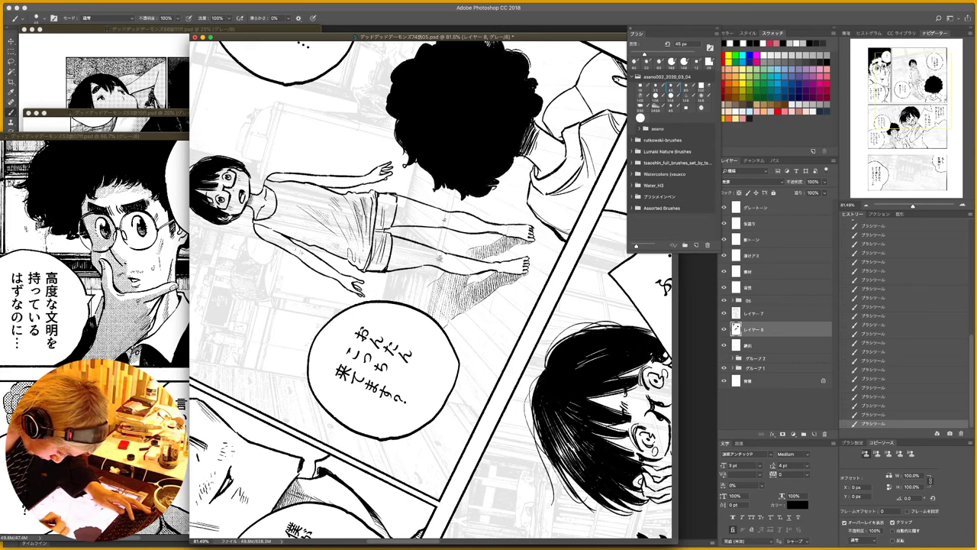
- Return the canvas to upright and add short shading strokes to the hoodie of the character seen from behind
key(Escape)
drag(546, 329, 456, 315)
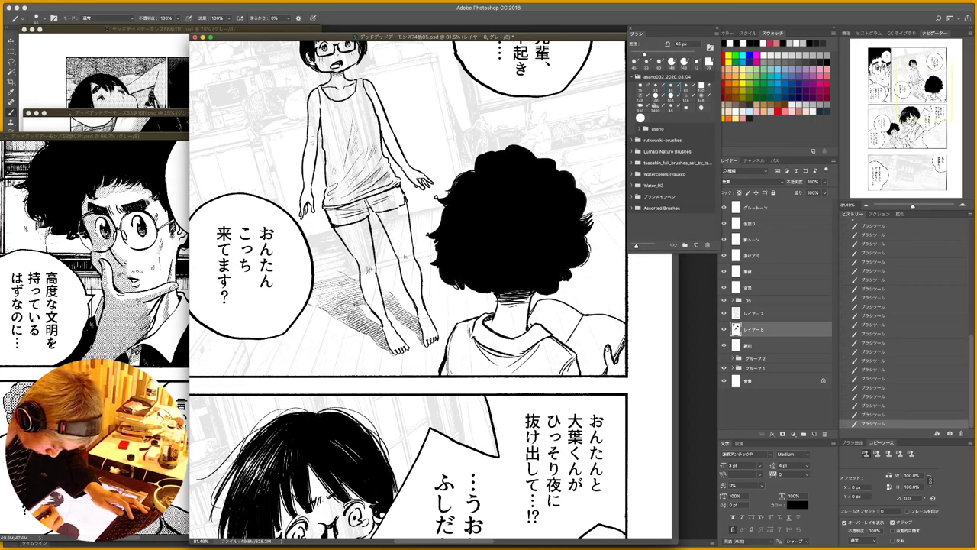
drag(467, 368, 459, 346)
mouse_move(469, 368)
mouse_down()
mouse_move(459, 345)
mouse_move(466, 358)
mouse_up()
drag(478, 374, 472, 365)
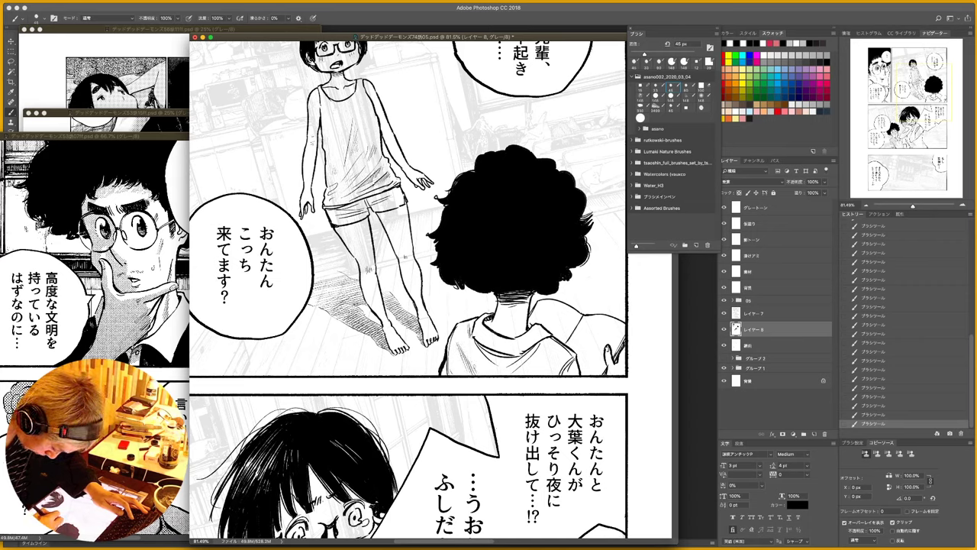
- Draw small loose curls around the outline of the black afro hair, along its side and crown
drag(448, 210, 441, 234)
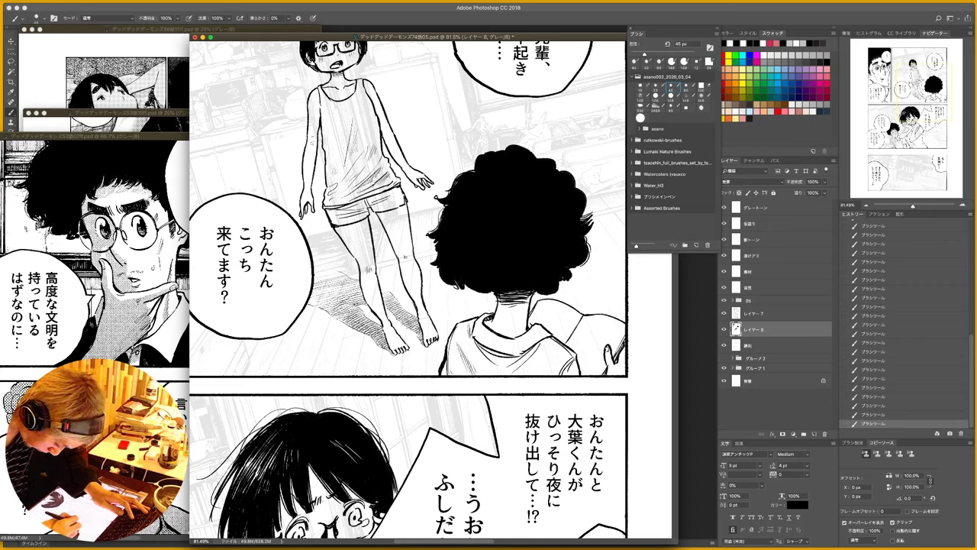
drag(441, 262, 437, 281)
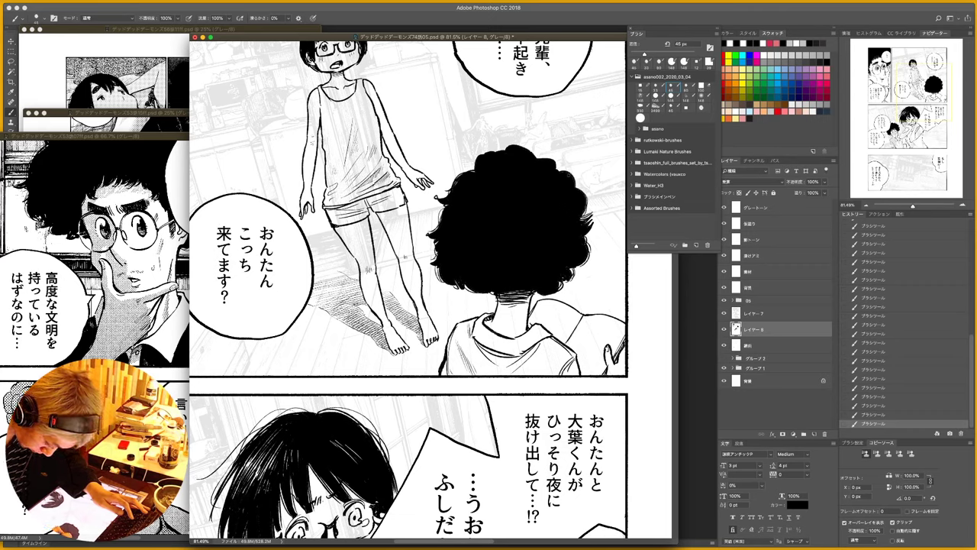
drag(576, 183, 523, 148)
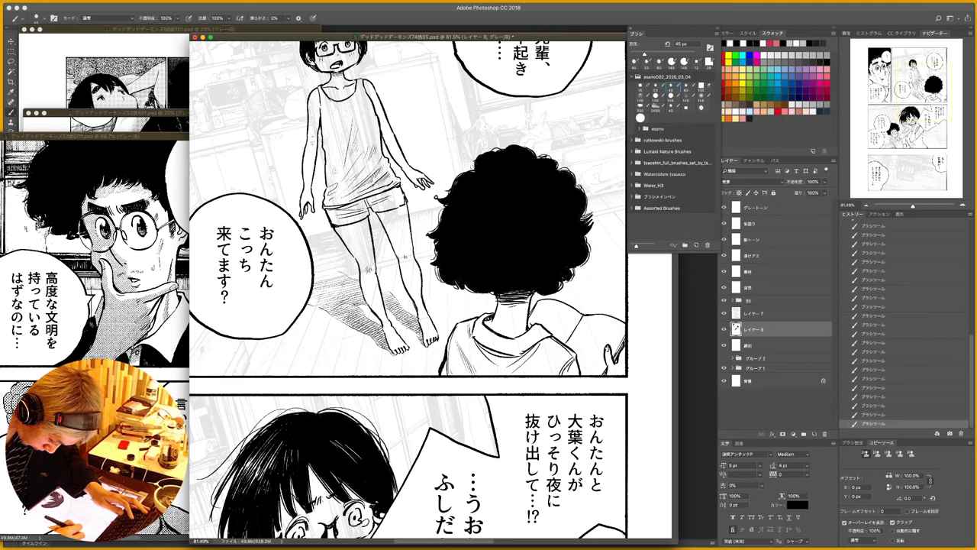
drag(477, 161, 460, 175)
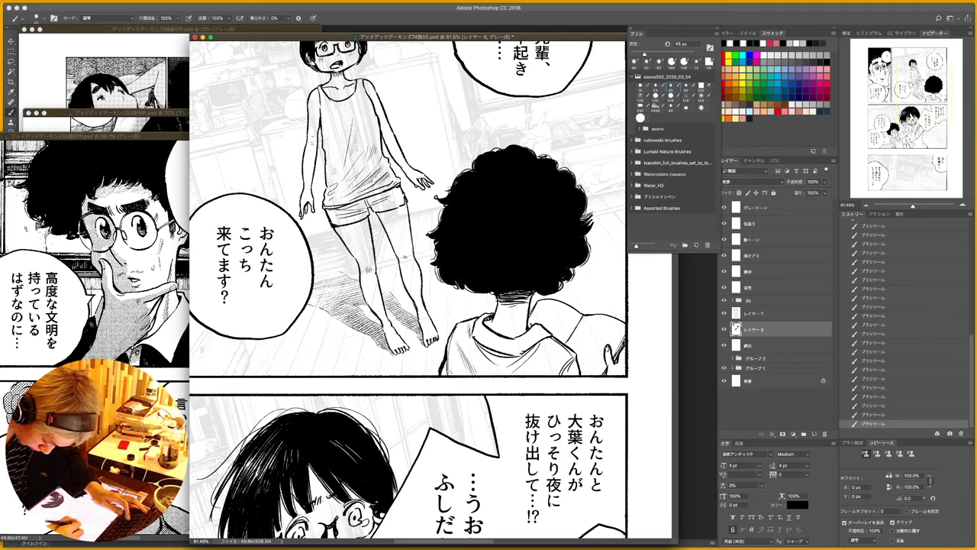
- Create a new layer and place it directly above レイヤー 7
drag(573, 389, 432, 345)
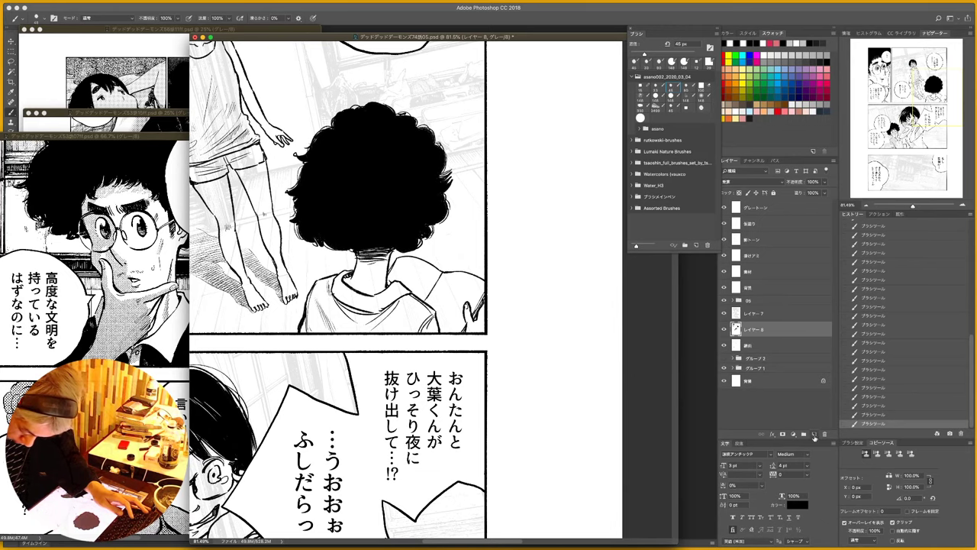
click(814, 436)
drag(771, 333, 775, 310)
scroll(517, 214, up, 2)
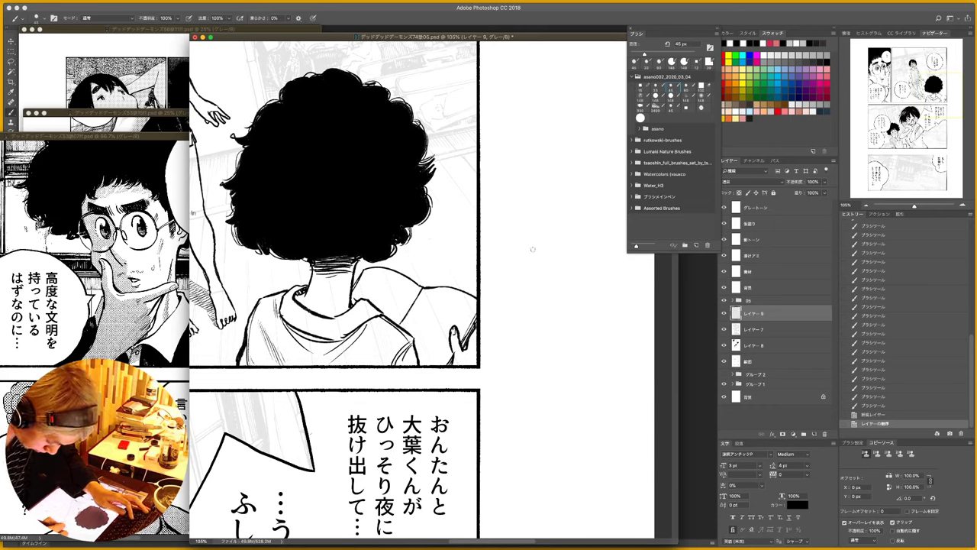
- Draw a small block of broken vertical dash columns imitating printed text in the blank margin beside the panel
drag(505, 247, 506, 258)
drag(505, 259, 506, 268)
drag(506, 270, 507, 286)
drag(509, 247, 510, 253)
drag(510, 255, 517, 283)
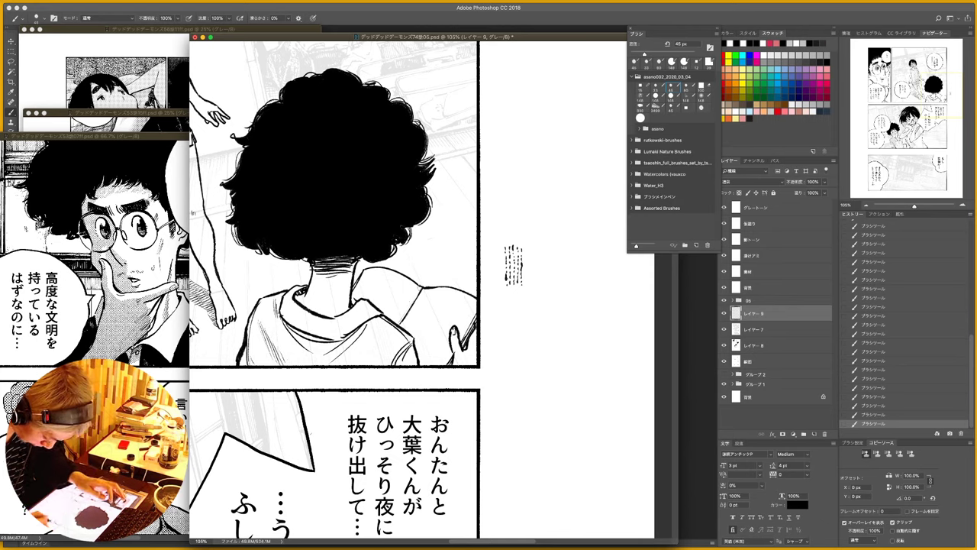
- Copy the block of dashes, place the copy beside the original and merge it with the layer below
key(m)
mouse_move(496, 243)
mouse_down()
mouse_move(532, 287)
mouse_move(545, 269)
mouse_move(536, 271)
mouse_move(535, 305)
mouse_up()
key(ctrl+c)
key(ctrl+v)
key(super+d)
key(v)
key(super+e)
- Enlarge the fake-text texture with one duplicate placed below it and another beside it, merging each into レイヤー 9
key(ctrl+j)
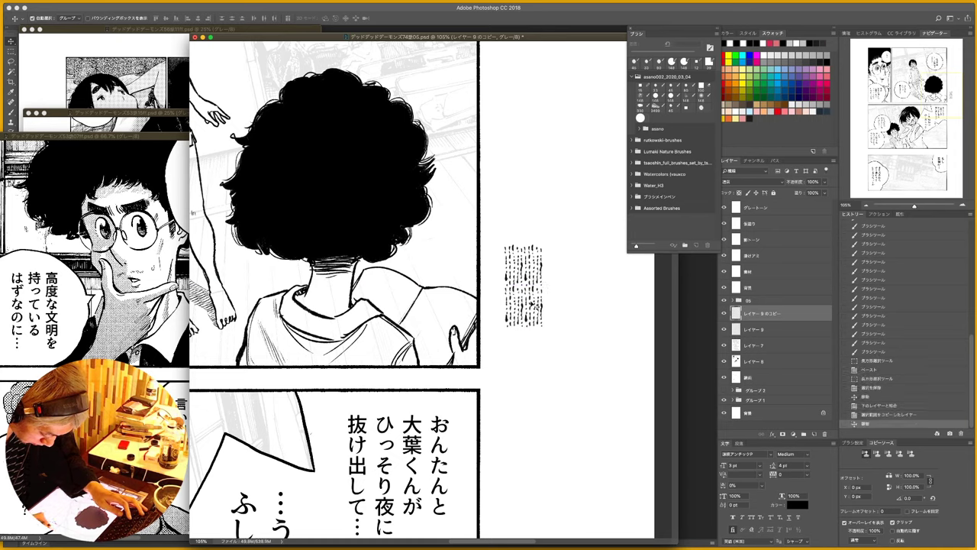
key(super)
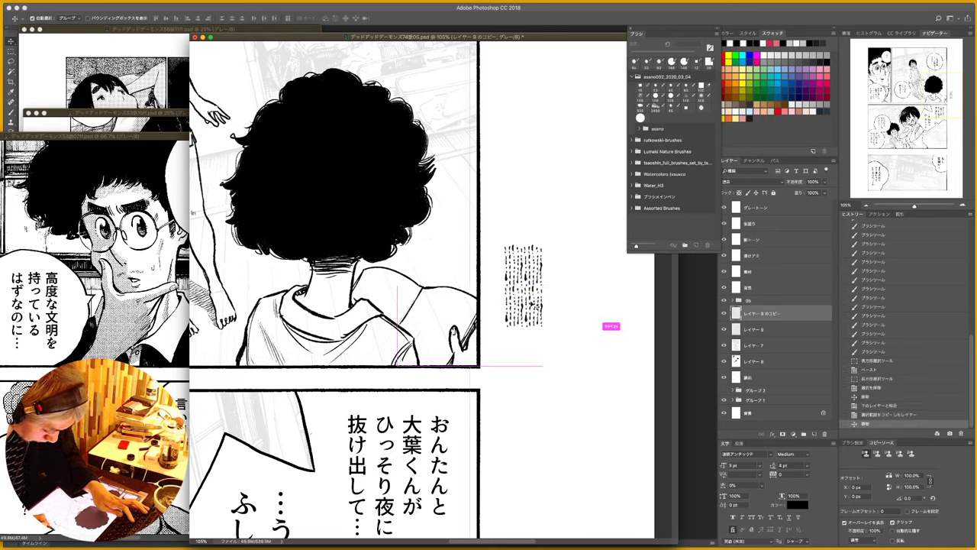
key(super+e)
key(super+j)
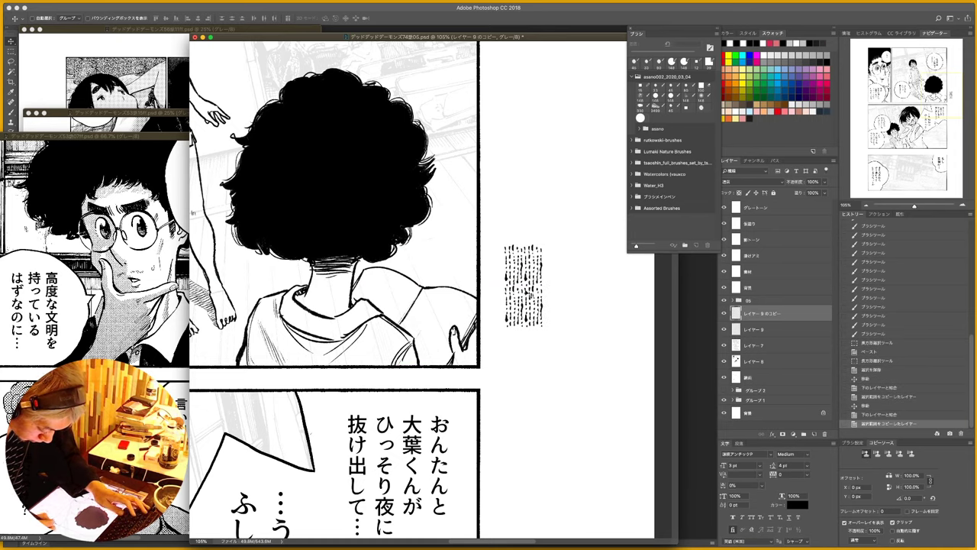
drag(528, 292, 567, 293)
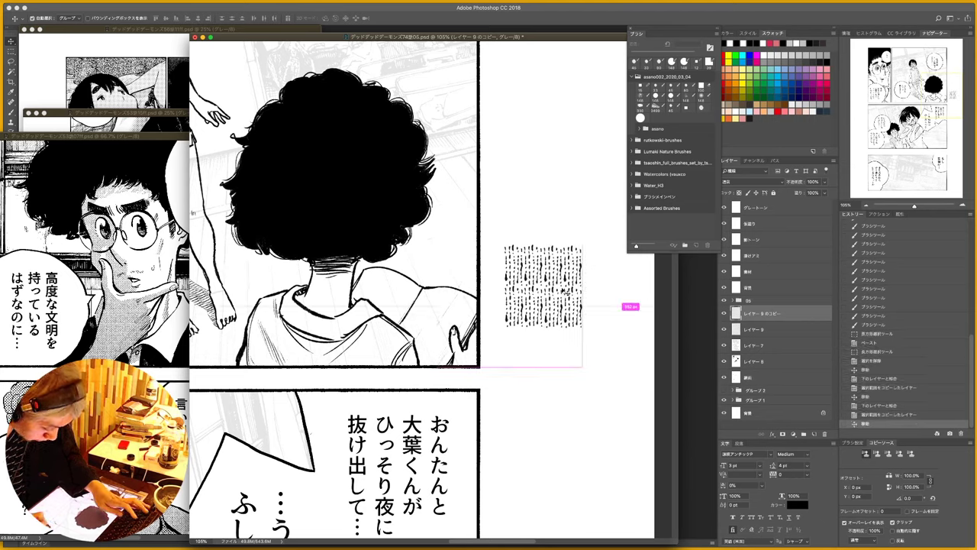
key(super+e)
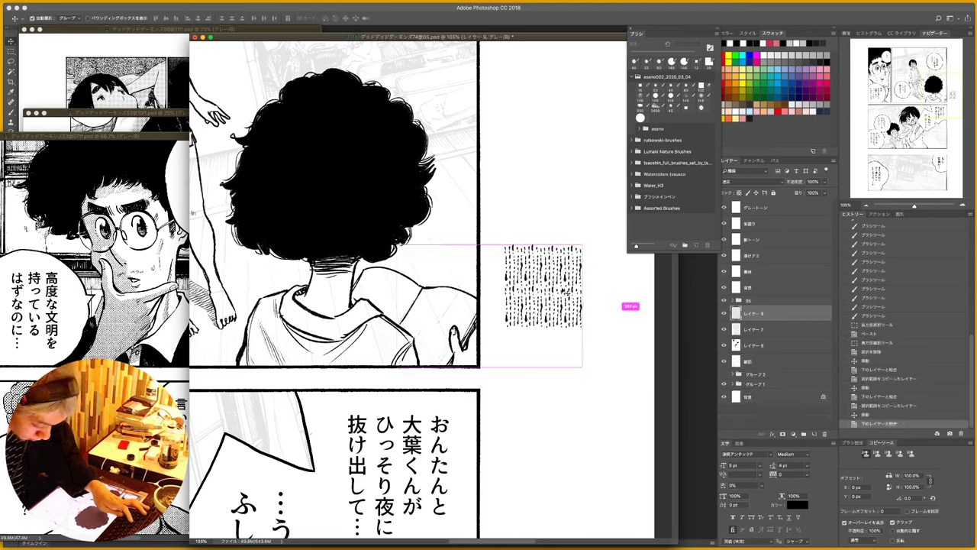
- Duplicate the widened texture block directly below itself and merge the two layers
key(super+j)
drag(565, 285, 563, 364)
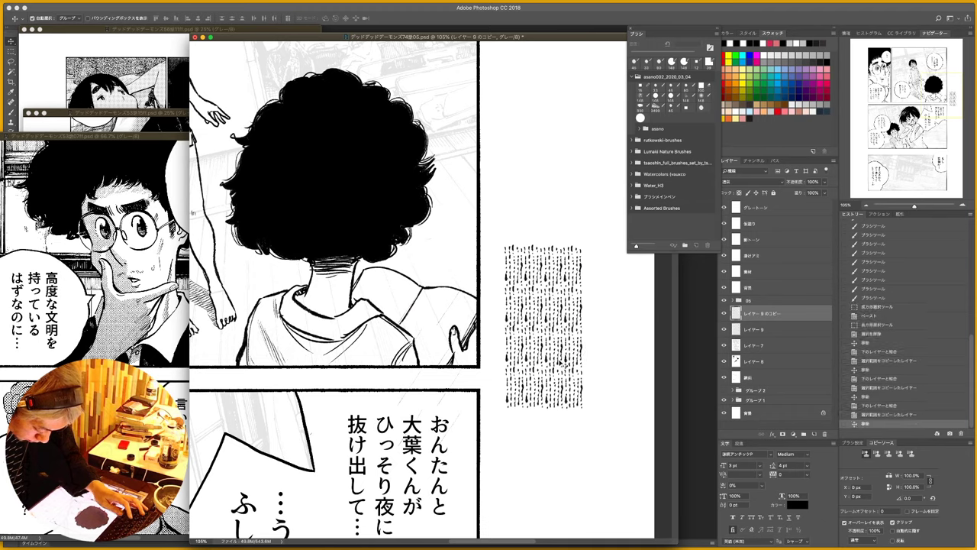
key(super+e)
key(m)
drag(585, 268, 495, 380)
key(super+c)
key(super+v)
key(super+t)
drag(537, 322, 441, 328)
drag(490, 249, 518, 265)
key(Escape)
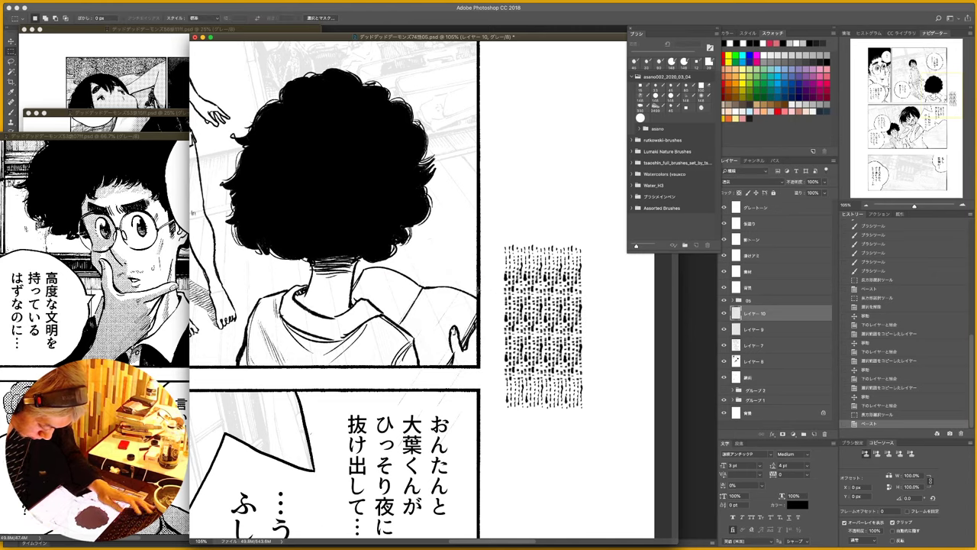
key(ctrl+z)
- Fill a rectangle behind the fake-text texture with white on a new layer above レイヤー 7, and merge the texture into it
click(766, 329)
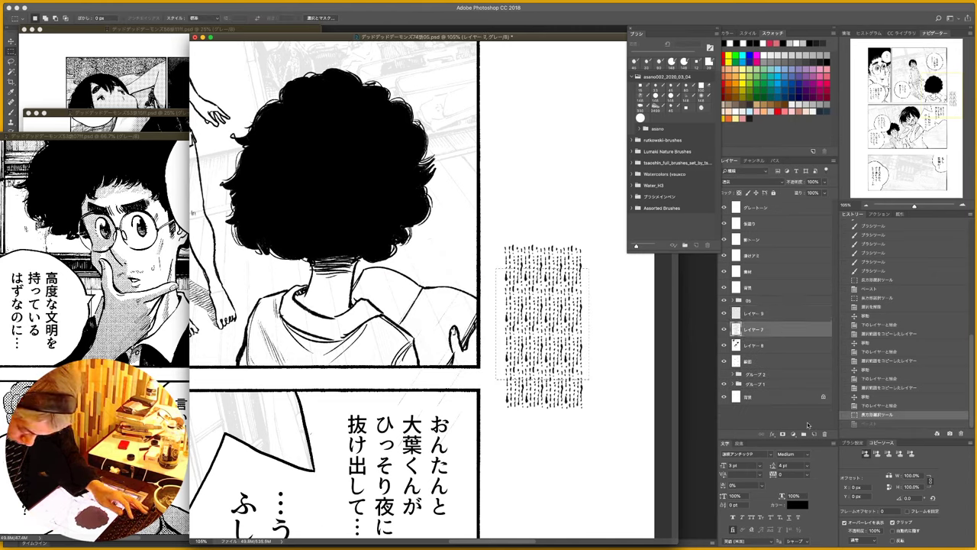
click(814, 433)
drag(593, 245, 498, 410)
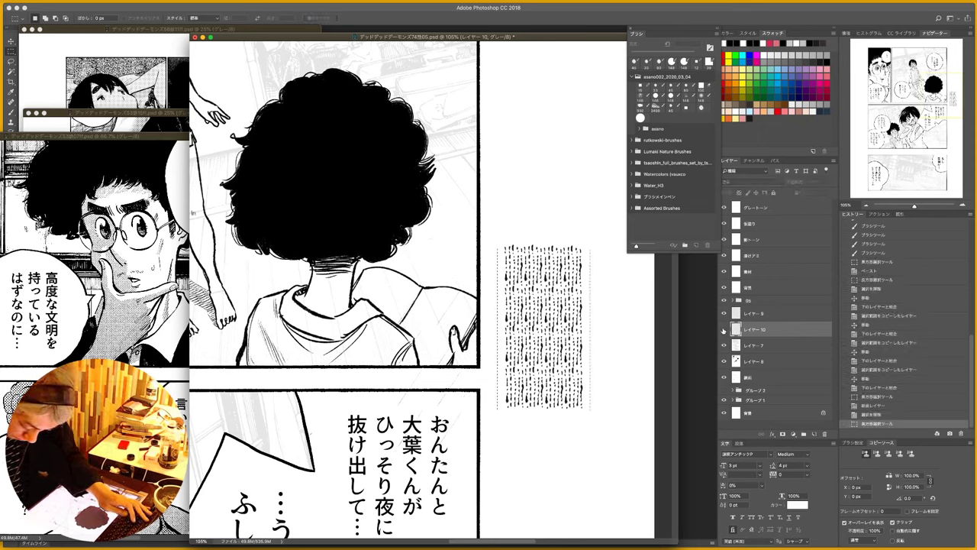
key(alt+BackSpace)
click(760, 320)
key(super+e)
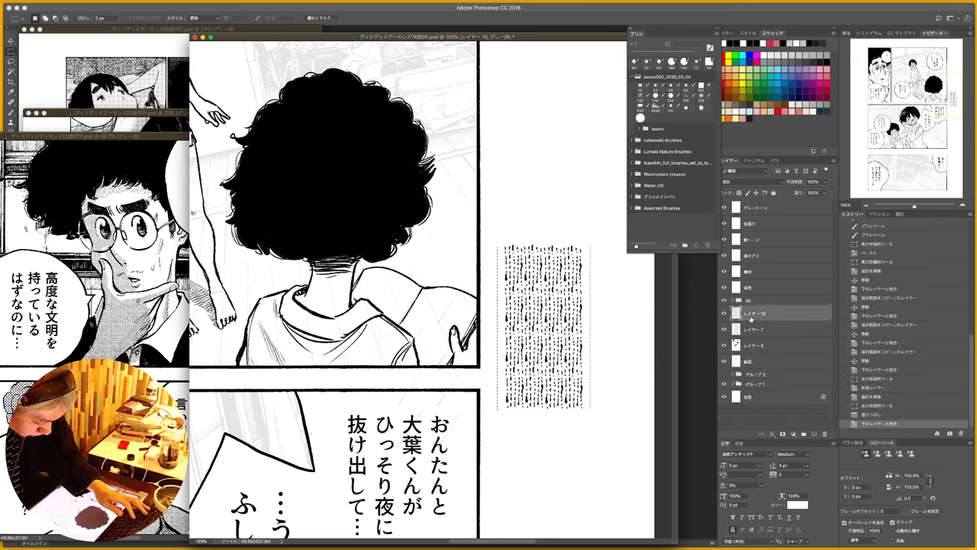
- Paste a copy of the white-backed texture and scale, rotate and skew it over the open book's page near the hand
key(super+c)
key(super+v)
key(super+t)
drag(599, 327, 511, 332)
drag(569, 299, 458, 336)
drag(455, 247, 486, 269)
drag(488, 308, 463, 323)
drag(419, 349, 455, 326)
drag(357, 404, 347, 396)
drag(426, 437, 428, 420)
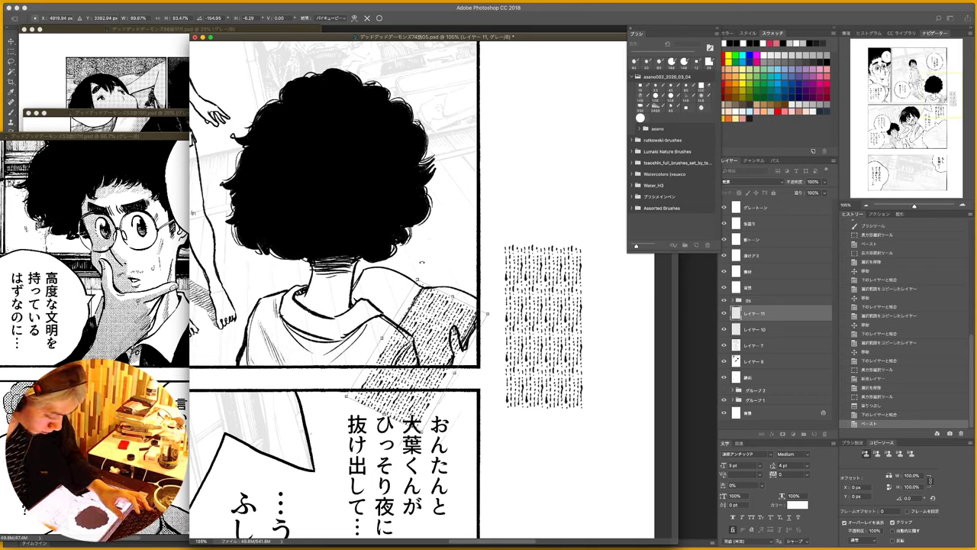
- Warp the pasted texture to follow the curve of the book page and apply the transformation
click(353, 18)
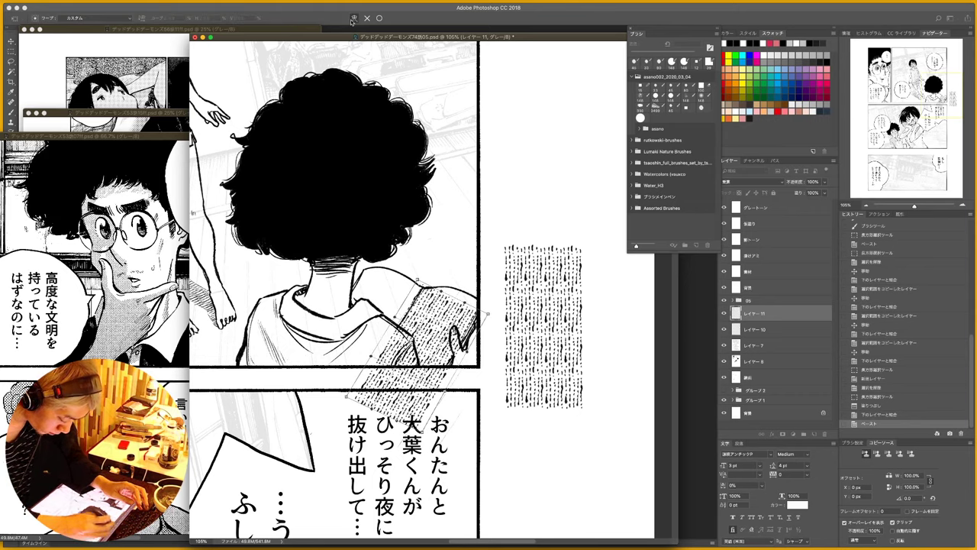
drag(453, 304, 416, 286)
key(Return)
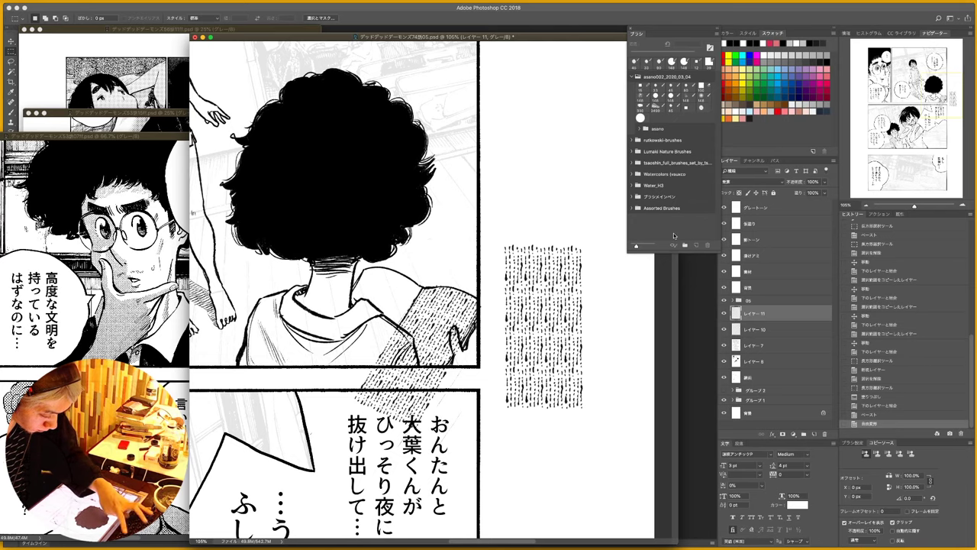
- Duplicate the warped texture, place the copy over the book's other page and merge the two layers
key(super+j)
key(v)
drag(456, 302, 410, 285)
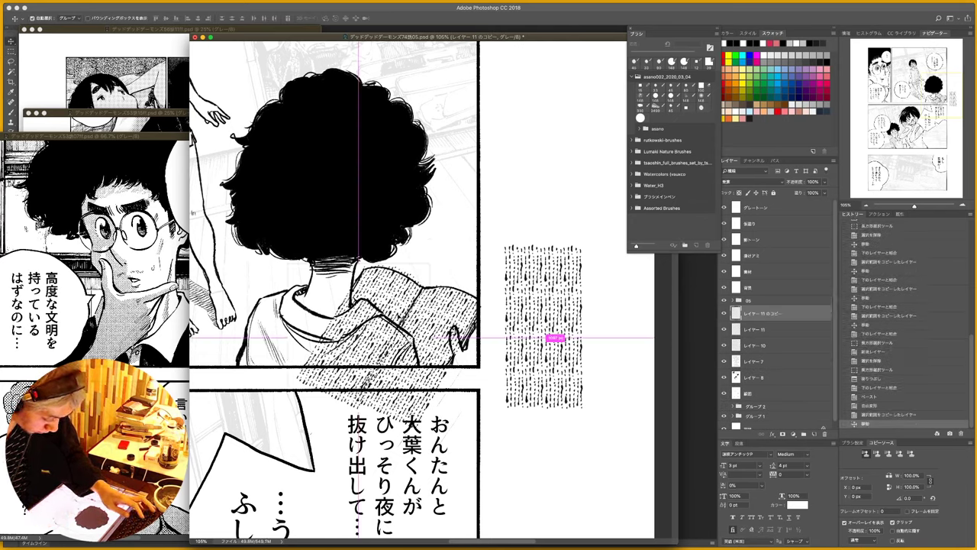
key(super+e)
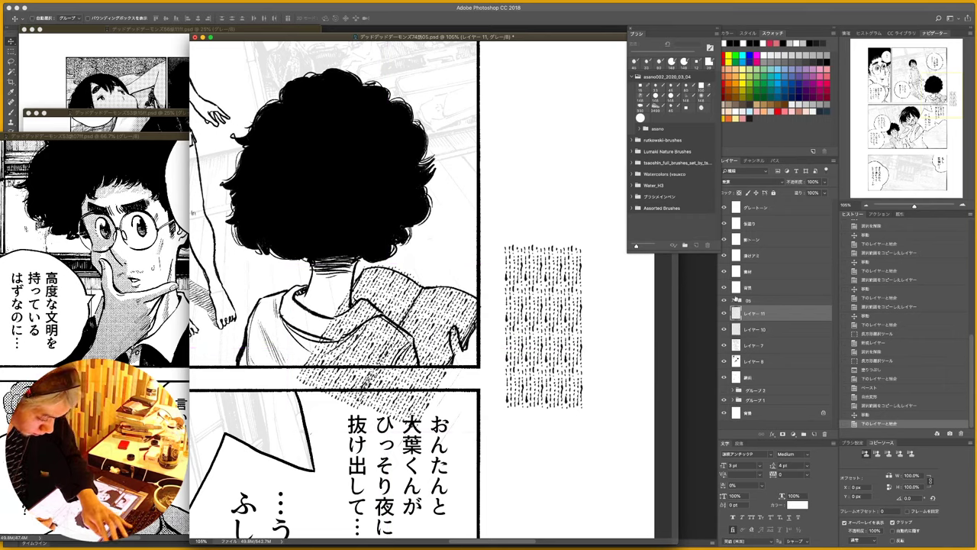
- Outline the book's pages with a freehand selection, invert it and cut away the texture outside the book
key(l)
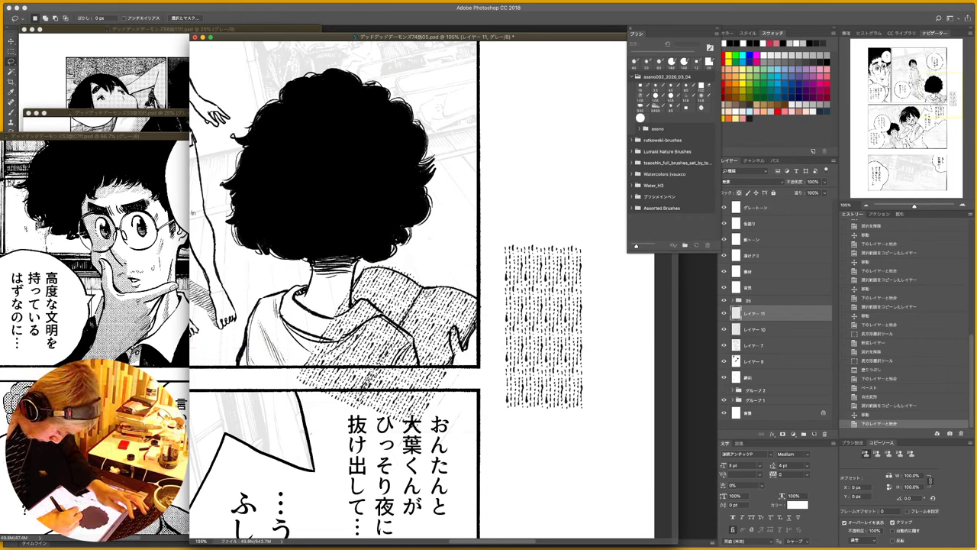
mouse_move(425, 294)
mouse_down()
mouse_move(486, 311)
mouse_move(450, 372)
mouse_move(354, 299)
mouse_up()
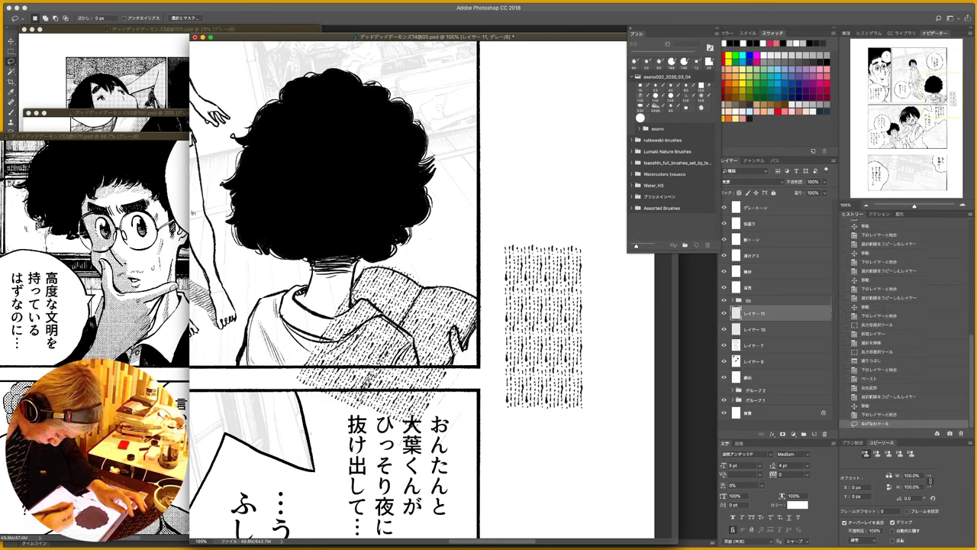
key(super+shift+i)
key(super+x)
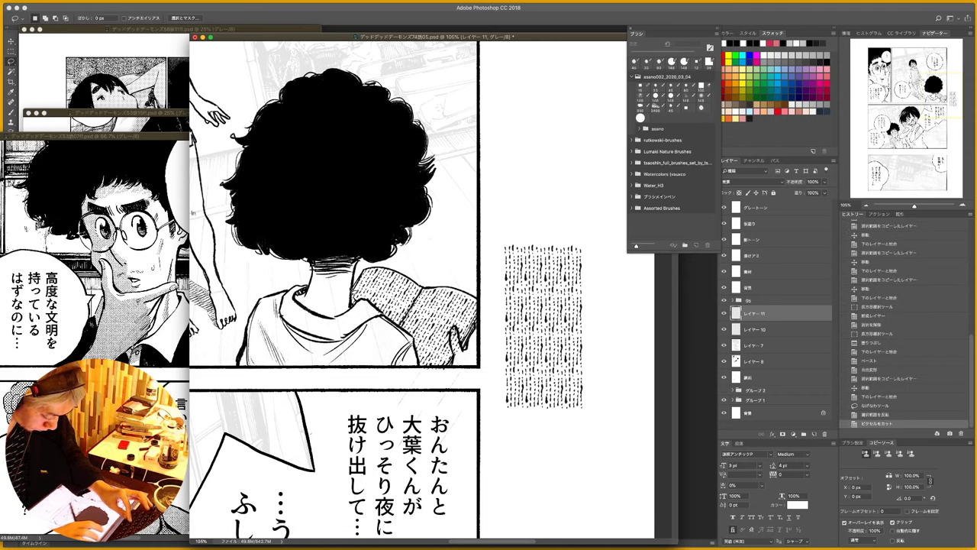
- Erase the texture along the page edges, the hand and the book's centre fold to leave blank page margins
key(b)
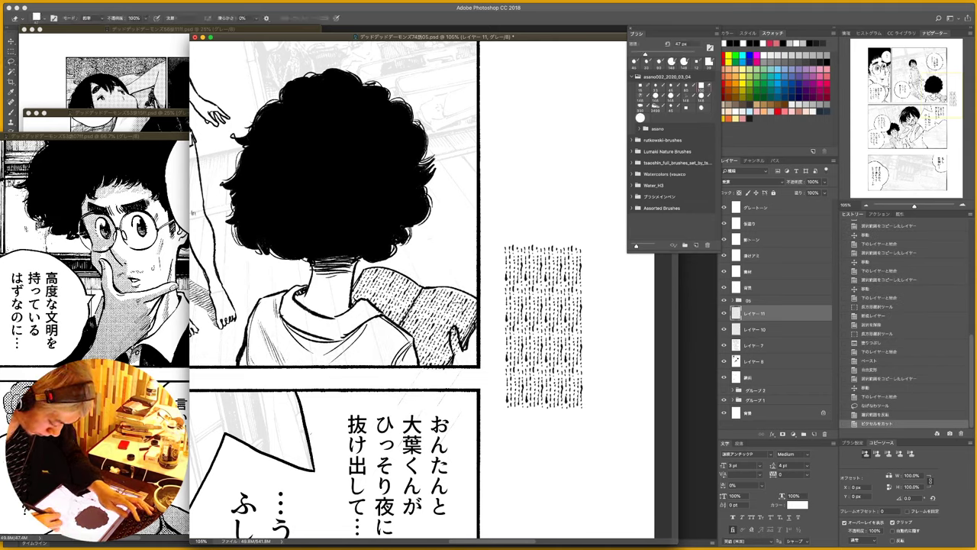
mouse_move(462, 315)
mouse_down()
mouse_move(460, 305)
mouse_move(471, 305)
mouse_move(473, 316)
mouse_move(442, 290)
mouse_up()
drag(436, 290, 421, 295)
drag(396, 342, 391, 335)
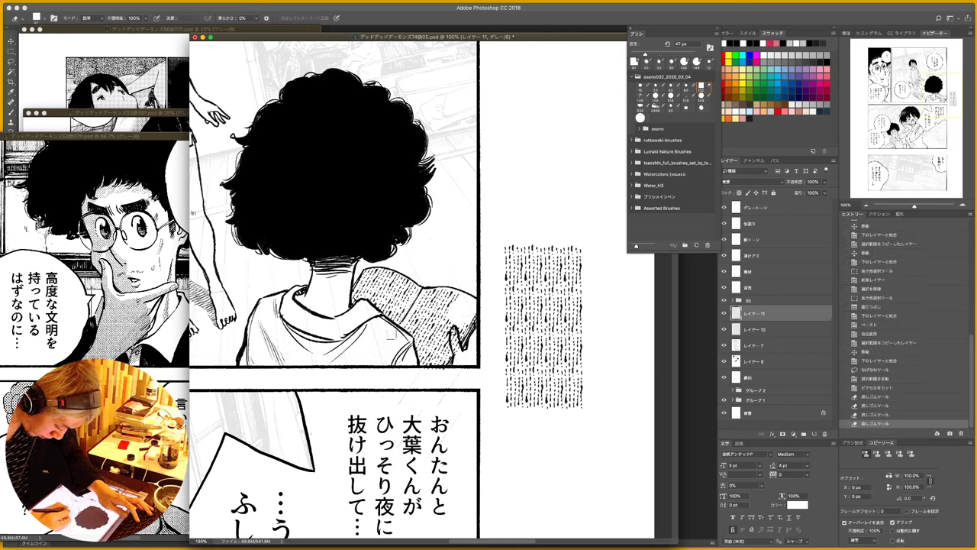
mouse_move(370, 277)
mouse_down()
mouse_move(419, 285)
mouse_move(397, 268)
mouse_move(388, 295)
mouse_move(379, 275)
mouse_up()
drag(429, 343, 422, 348)
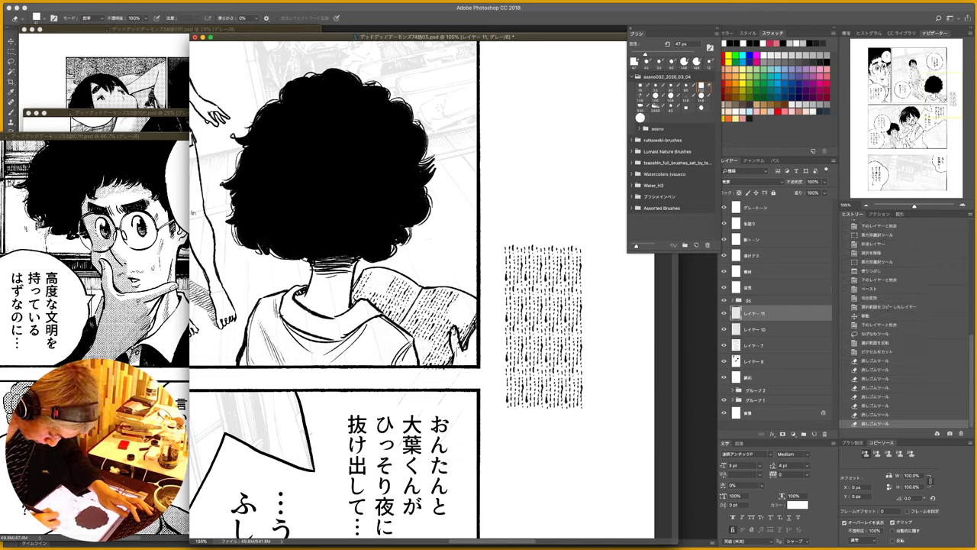
- Clean up the texture below the book and ink a small picture in black on the book's outer page
drag(423, 376, 438, 373)
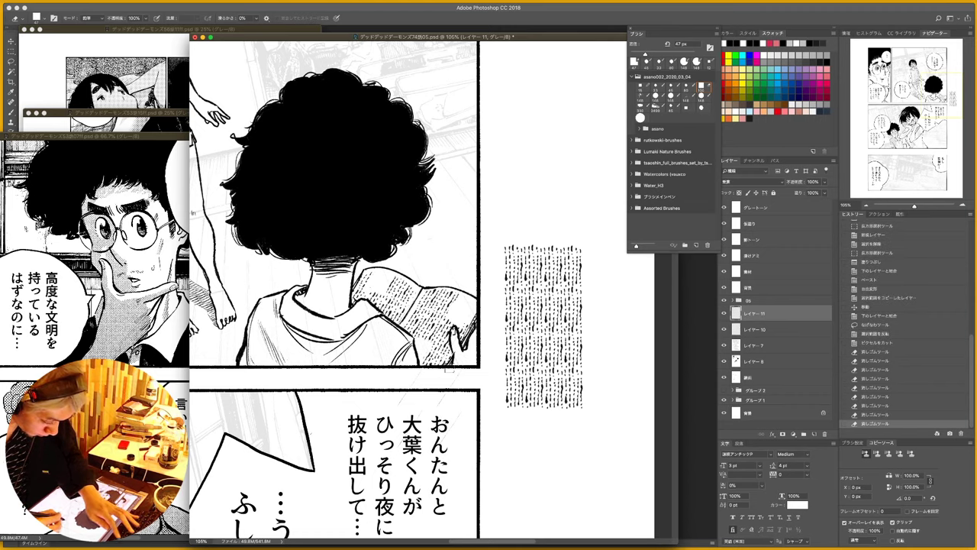
key(b)
key(x)
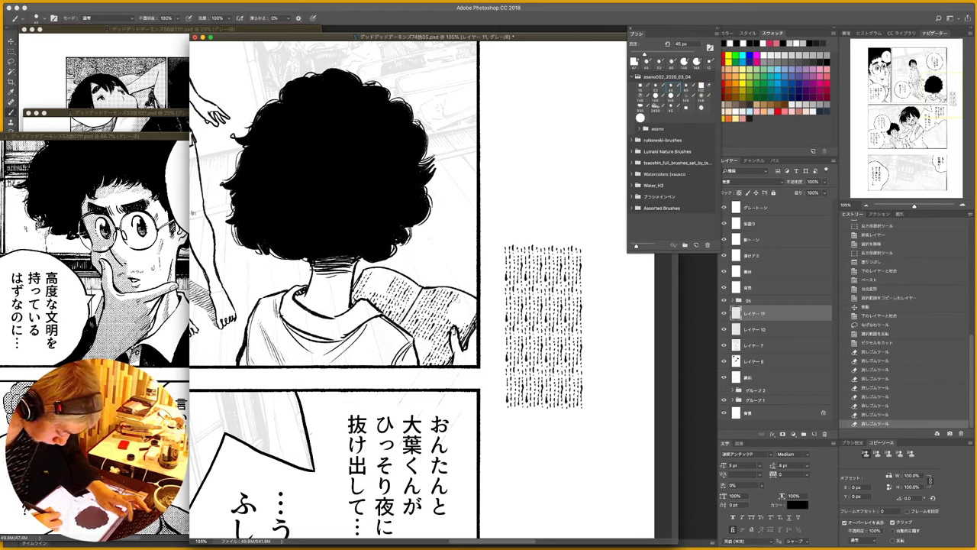
mouse_move(459, 292)
mouse_down()
mouse_move(457, 303)
mouse_move(471, 299)
mouse_move(474, 308)
mouse_move(462, 338)
mouse_up()
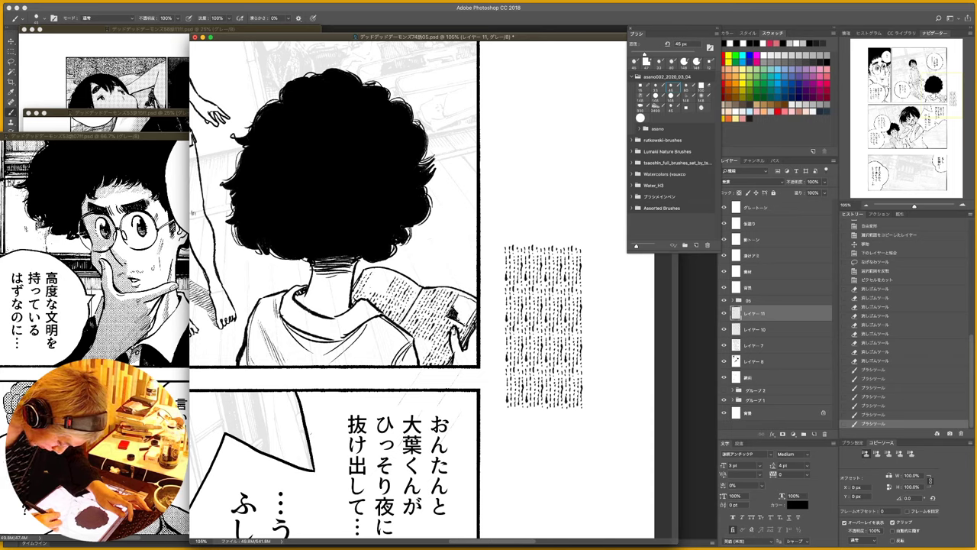
drag(458, 310, 467, 313)
drag(462, 307, 468, 311)
mouse_move(429, 344)
mouse_down()
mouse_move(421, 365)
mouse_move(424, 345)
mouse_up()
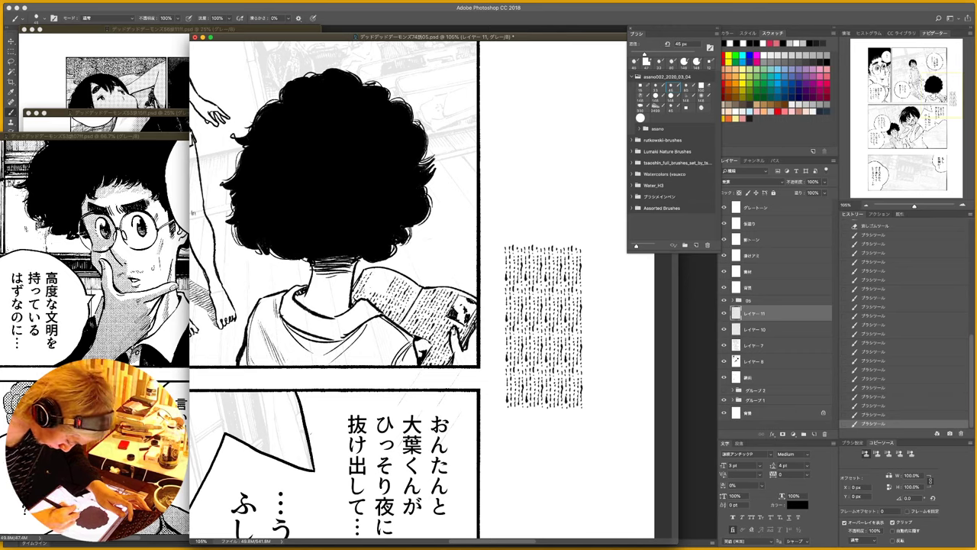
- Ink a small black illustration on the book's inner page, beside the shoulder of the afro-haired character
drag(362, 288, 375, 292)
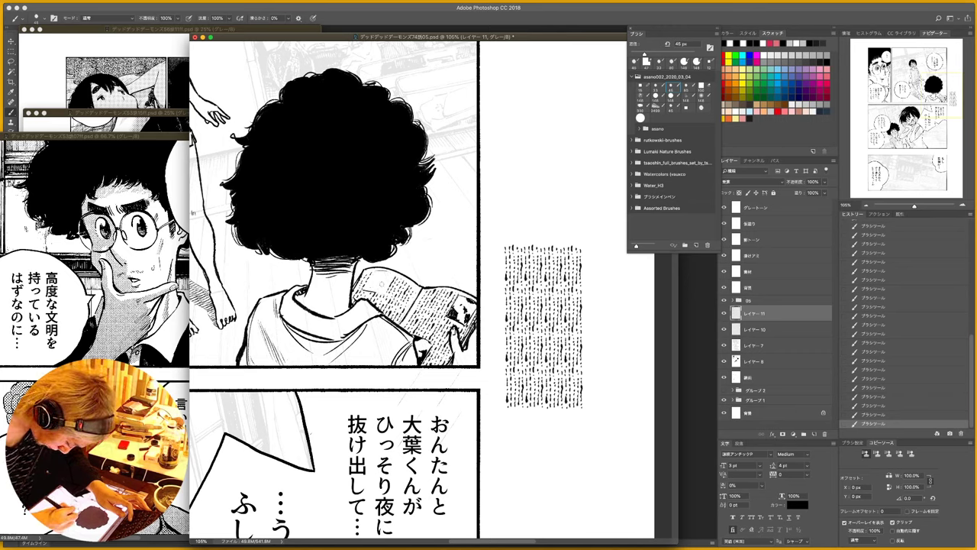
key(x)
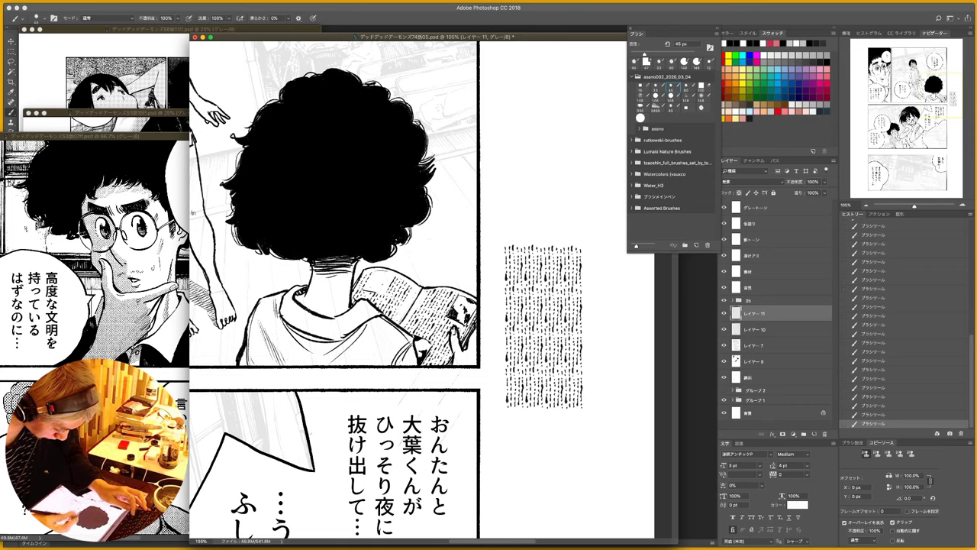
drag(475, 250, 408, 250)
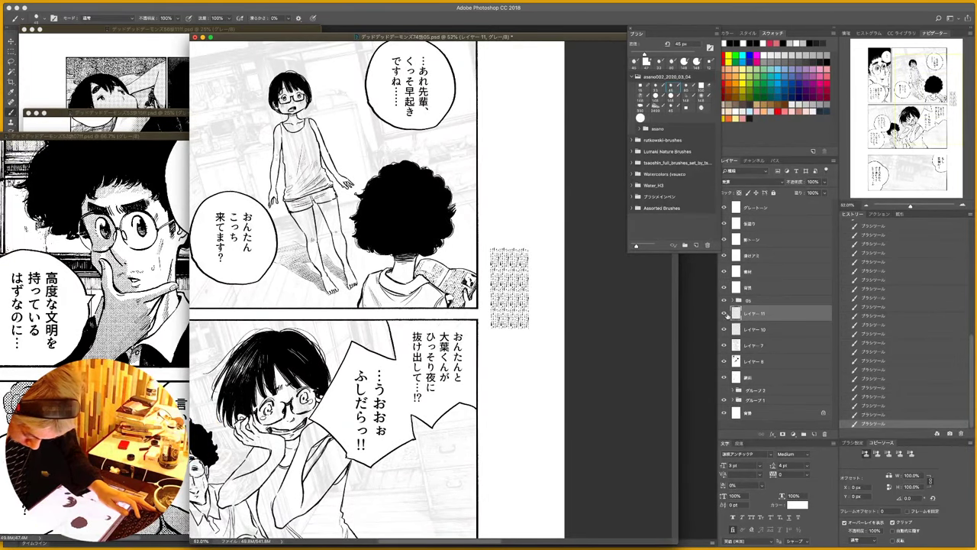
scroll(444, 277, up, 5)
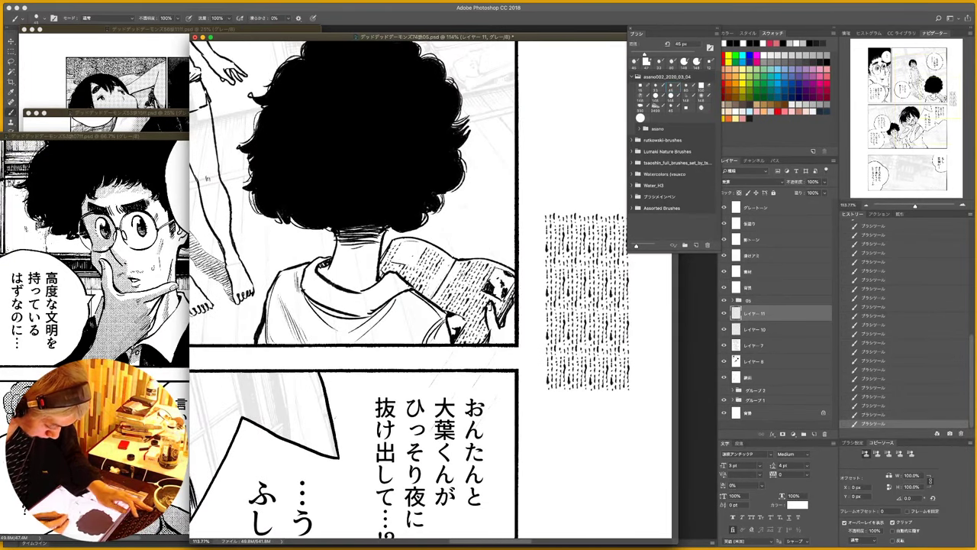
key(x)
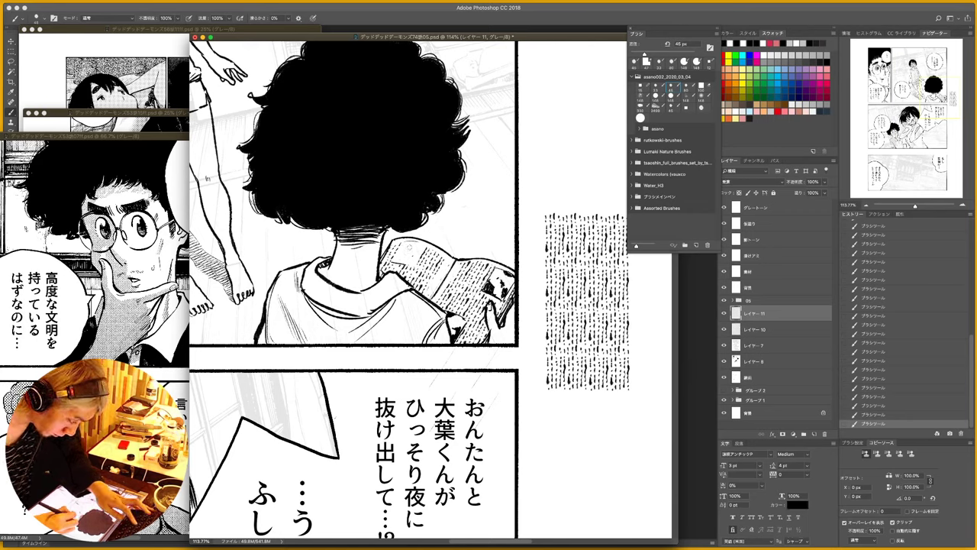
mouse_move(409, 246)
mouse_down()
mouse_move(425, 243)
mouse_move(416, 265)
mouse_move(407, 261)
mouse_move(417, 264)
mouse_move(411, 252)
mouse_move(419, 263)
mouse_move(420, 250)
mouse_up()
drag(543, 266, 489, 266)
- Delete レイヤー 10 with the spare texture swatch, move レイヤー 11 below レイヤー 7 and merge it into レイヤー 8
click(725, 314)
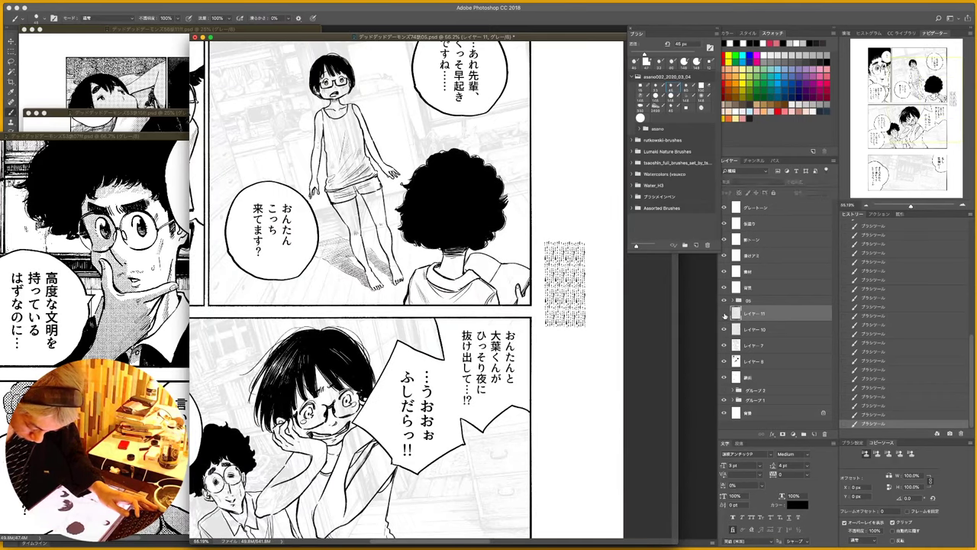
click(725, 313)
click(757, 329)
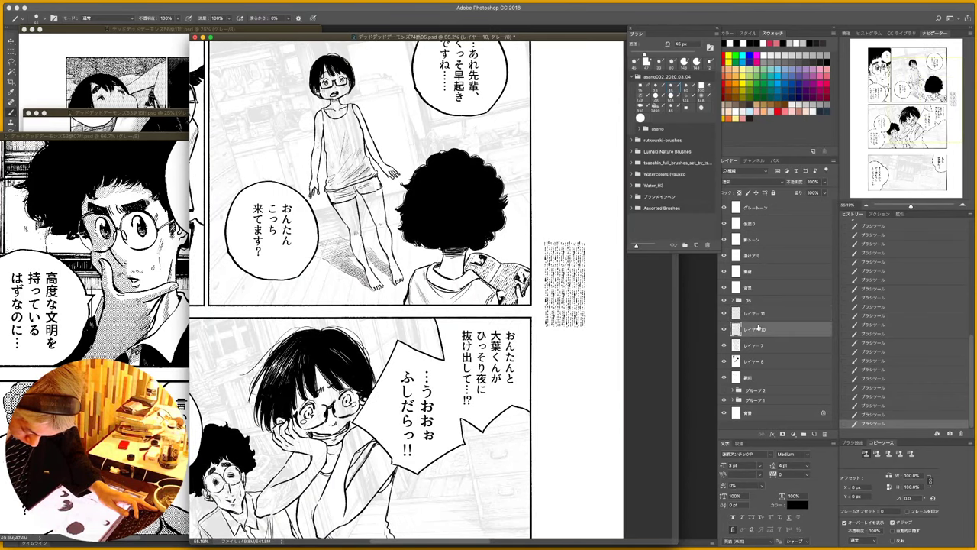
click(824, 432)
click(764, 316)
drag(784, 316, 785, 336)
key(ctrl+e)
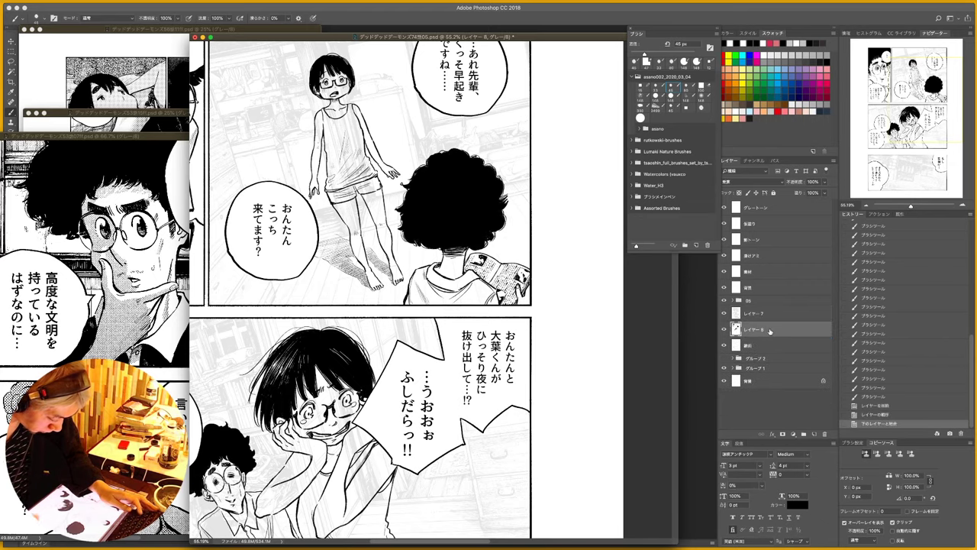
- Add fine black shading strokes around the eyes, cheek and glasses of the girl in the panel below
drag(381, 249, 433, 252)
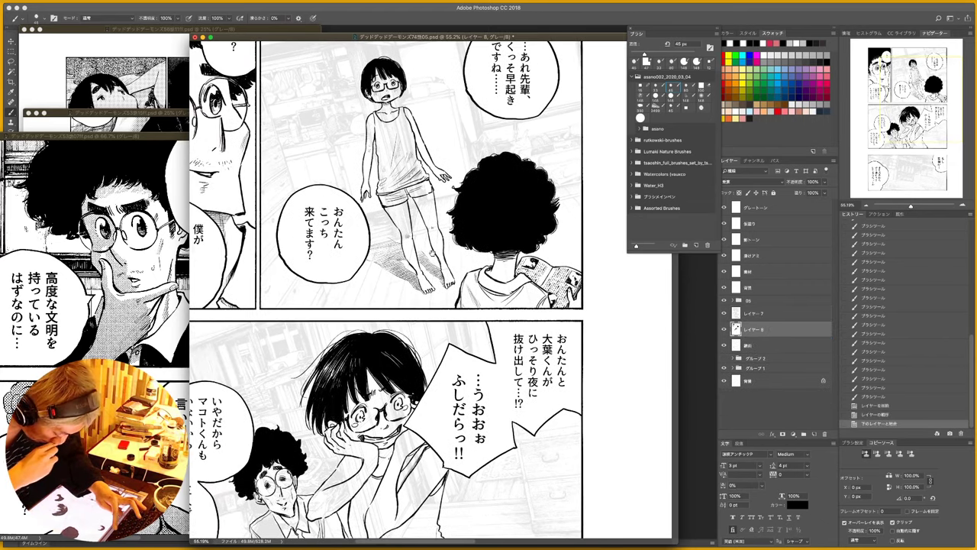
scroll(489, 316, down, 5)
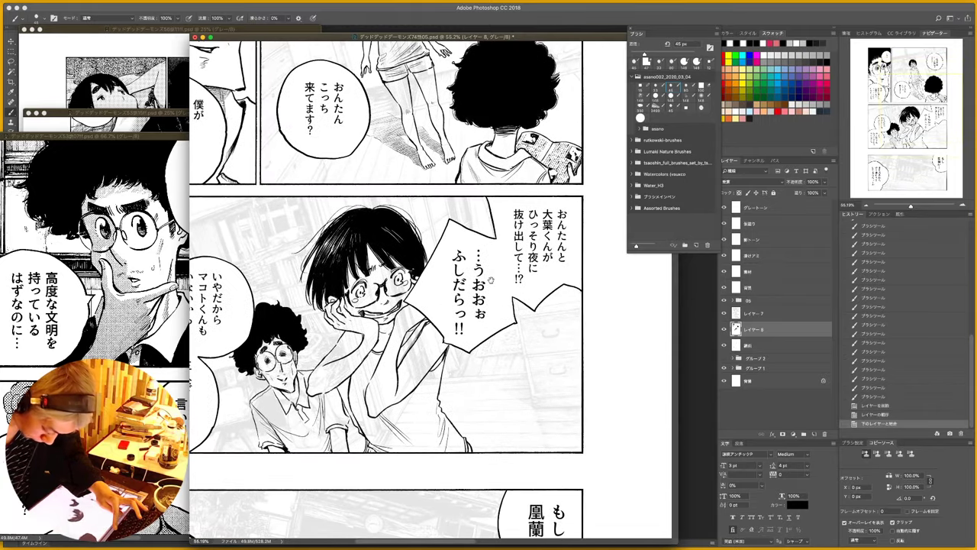
drag(411, 295, 419, 296)
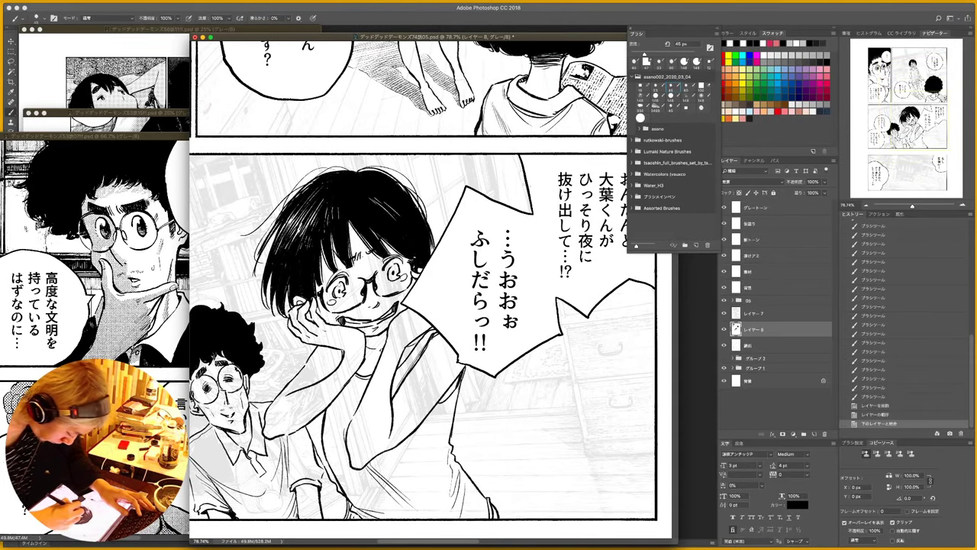
drag(412, 288, 410, 297)
drag(414, 290, 411, 297)
drag(414, 292, 410, 299)
drag(413, 293, 409, 300)
drag(411, 294, 407, 301)
drag(410, 295, 378, 292)
drag(376, 285, 380, 294)
drag(361, 284, 369, 281)
drag(364, 286, 369, 282)
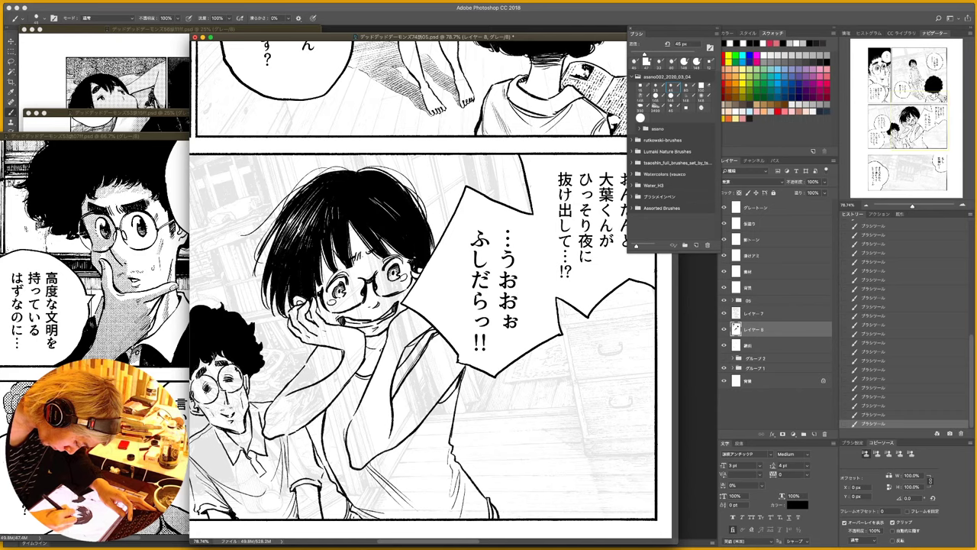
- Hatch both cheeks beneath the girl's glasses with short strokes
drag(332, 312, 331, 316)
drag(338, 305, 333, 317)
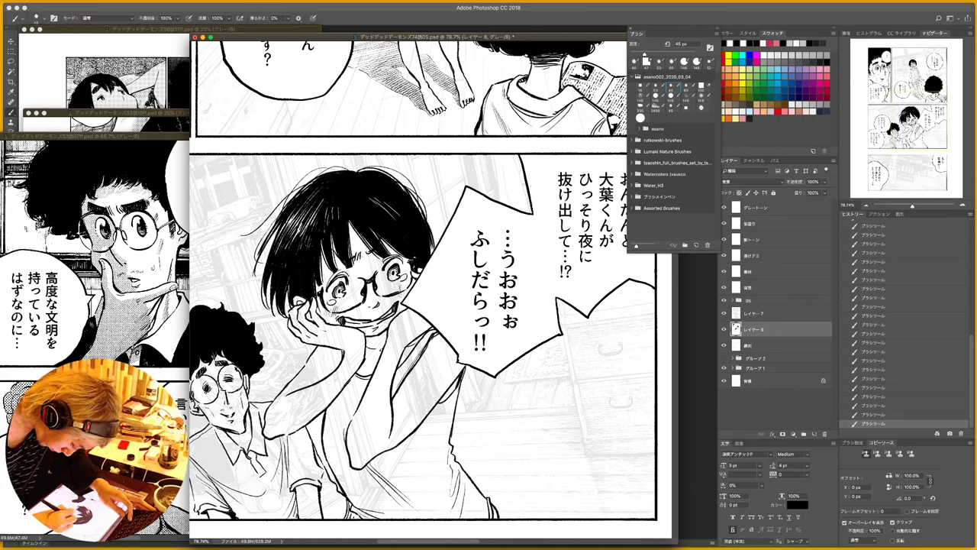
drag(403, 286, 400, 297)
drag(406, 281, 404, 294)
drag(412, 281, 405, 291)
- Add dark strands to the girl's fringe and the side of her hair
drag(350, 222, 374, 255)
mouse_move(350, 227)
mouse_down()
mouse_move(355, 257)
mouse_move(406, 259)
mouse_up()
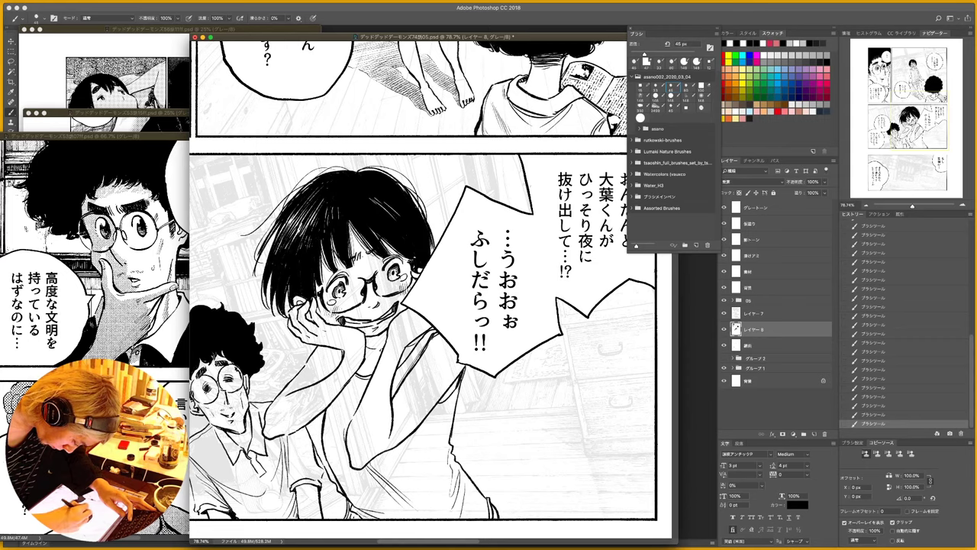
drag(321, 257, 320, 279)
mouse_move(272, 246)
mouse_down()
mouse_move(264, 305)
mouse_move(264, 295)
mouse_up()
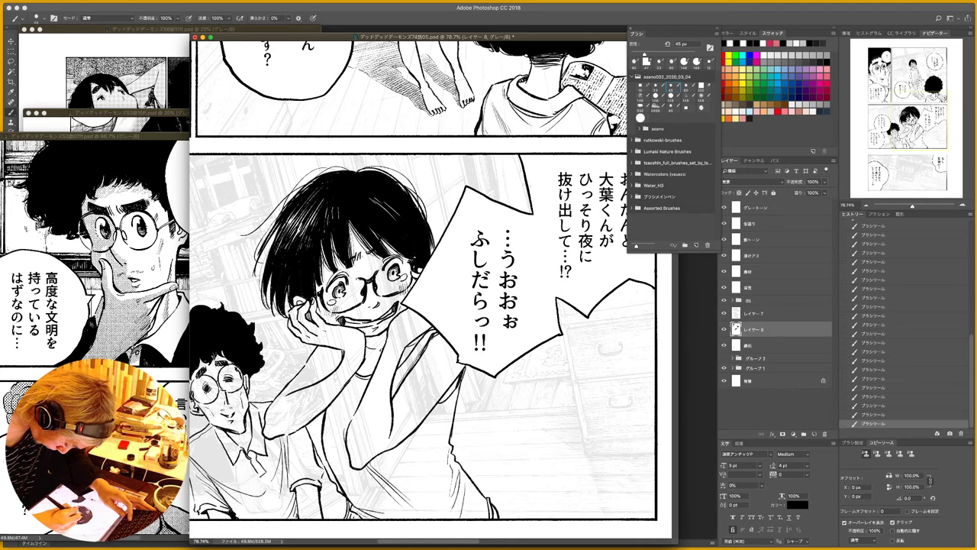
- Hatch the girl's shoulder and wrist and add shading strokes at the side of her shirt
drag(423, 328, 407, 338)
drag(424, 328, 406, 344)
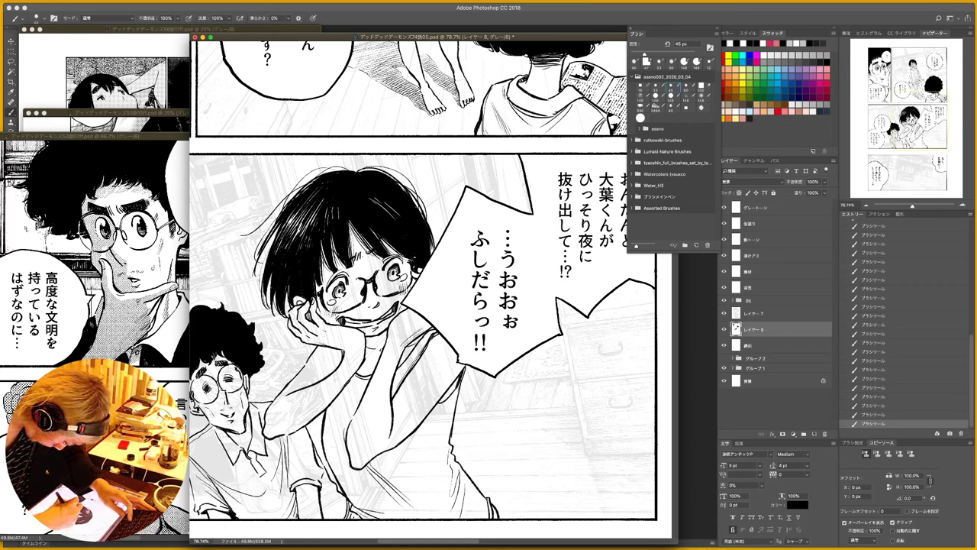
drag(340, 343, 323, 347)
mouse_move(344, 341)
mouse_down()
mouse_move(322, 349)
mouse_move(334, 347)
mouse_up()
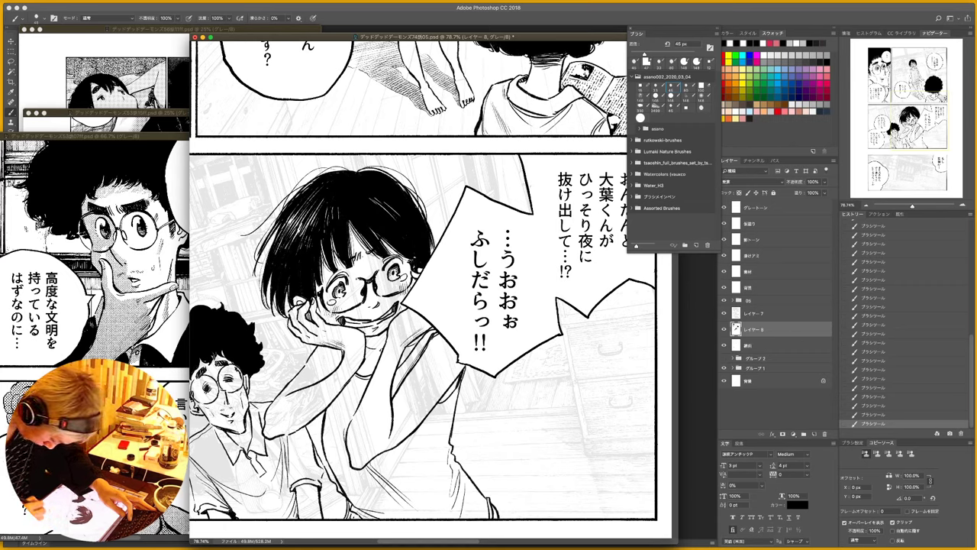
drag(456, 392, 434, 399)
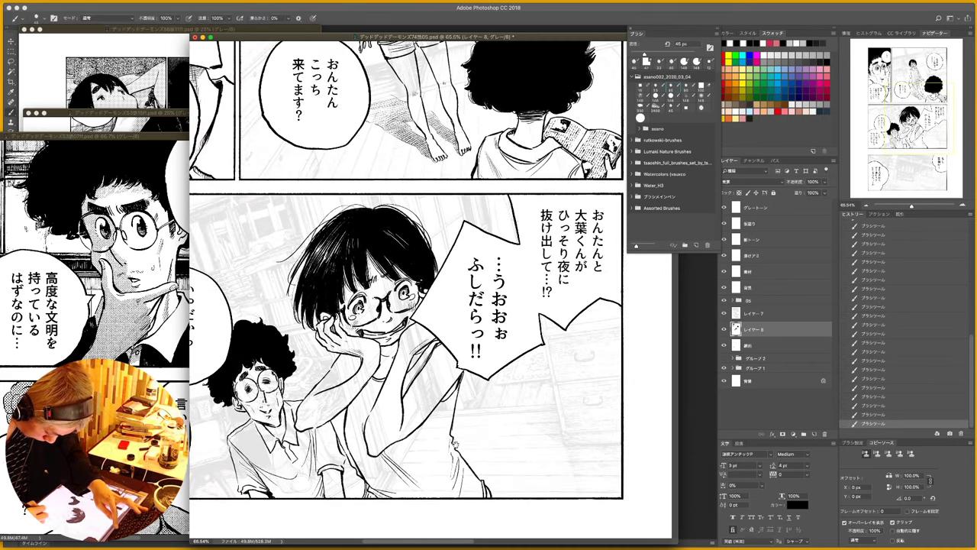
- Rotate the canvas and hatch the shadow on the girl's shirt beneath her raised arm
drag(456, 444, 428, 395)
drag(525, 275, 471, 384)
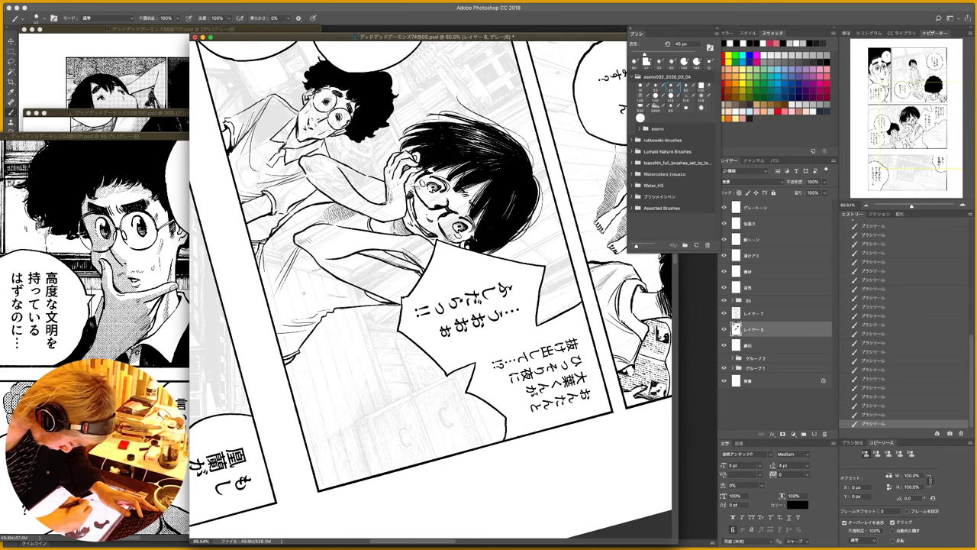
drag(306, 272, 305, 288)
drag(312, 273, 313, 293)
mouse_move(323, 272)
mouse_down()
mouse_move(314, 296)
mouse_move(354, 298)
mouse_up()
mouse_move(363, 287)
mouse_down()
mouse_move(357, 297)
mouse_move(304, 285)
mouse_move(311, 294)
mouse_up()
mouse_move(327, 275)
mouse_down()
mouse_move(317, 293)
mouse_move(357, 296)
mouse_up()
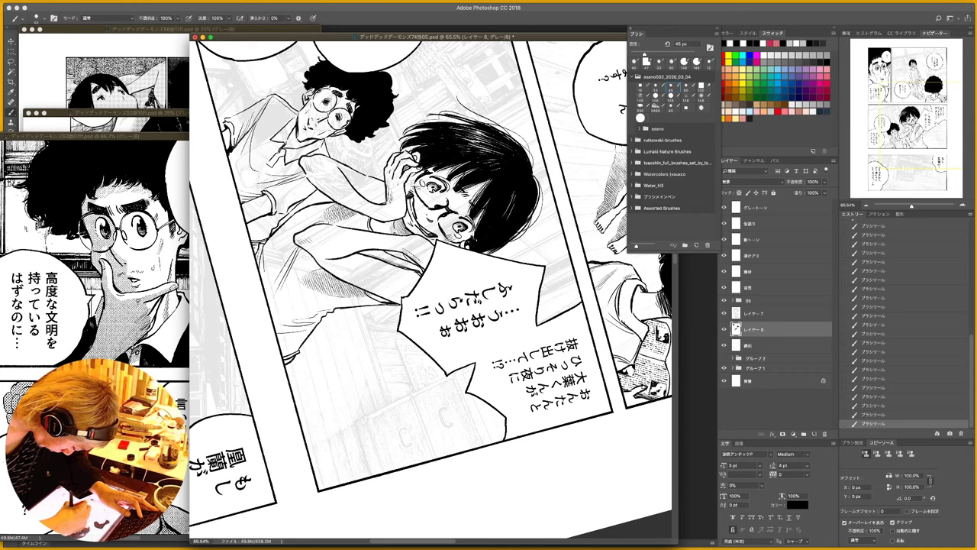
- Extend the shirt shading with short parallel strokes toward its side, and reset the canvas rotation
drag(298, 293, 287, 305)
drag(307, 293, 295, 307)
drag(315, 295, 300, 308)
drag(322, 299, 313, 311)
drag(329, 304, 272, 322)
drag(285, 316, 279, 323)
drag(289, 316, 282, 323)
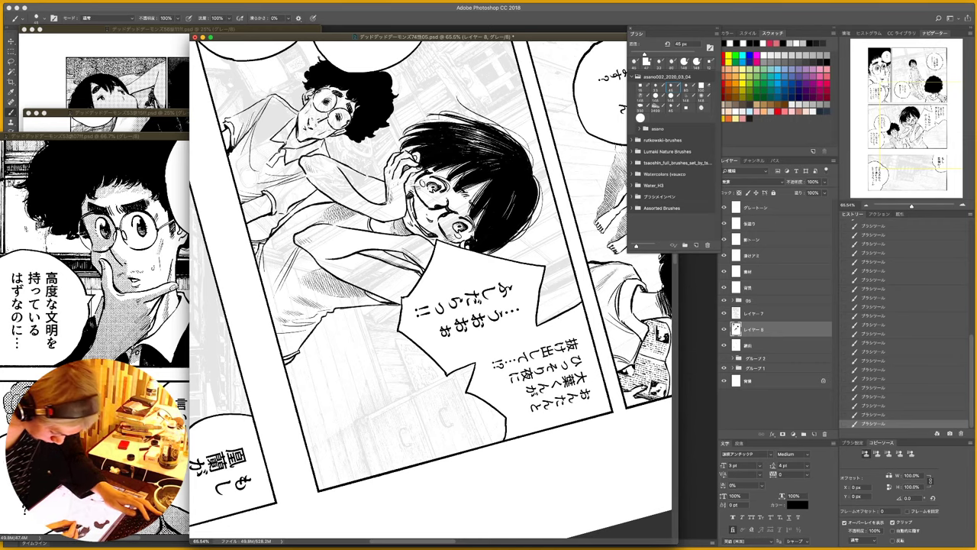
key(Escape)
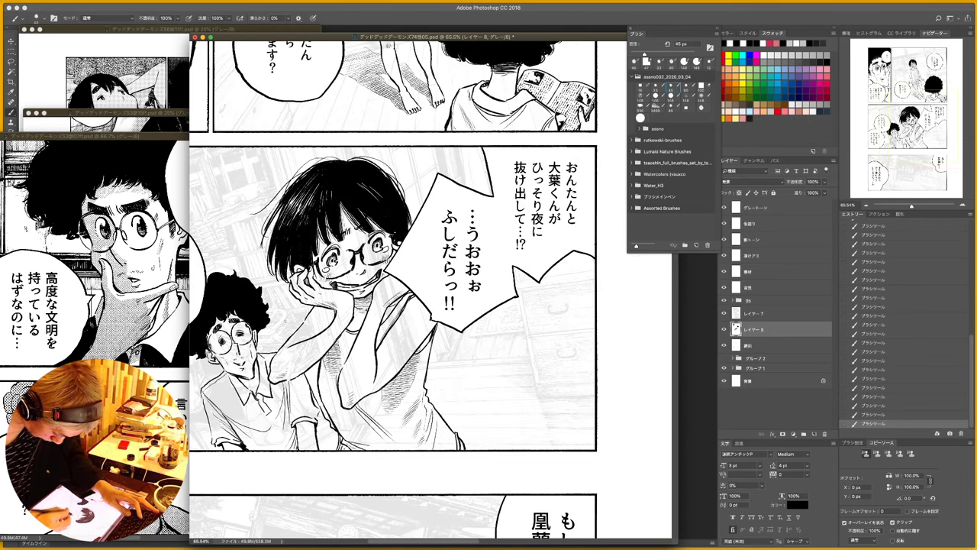
- Touch up the side contour of the girl's shirt and add strokes near her elbow and forearm
mouse_move(436, 334)
mouse_down()
mouse_move(425, 387)
mouse_move(464, 438)
mouse_up()
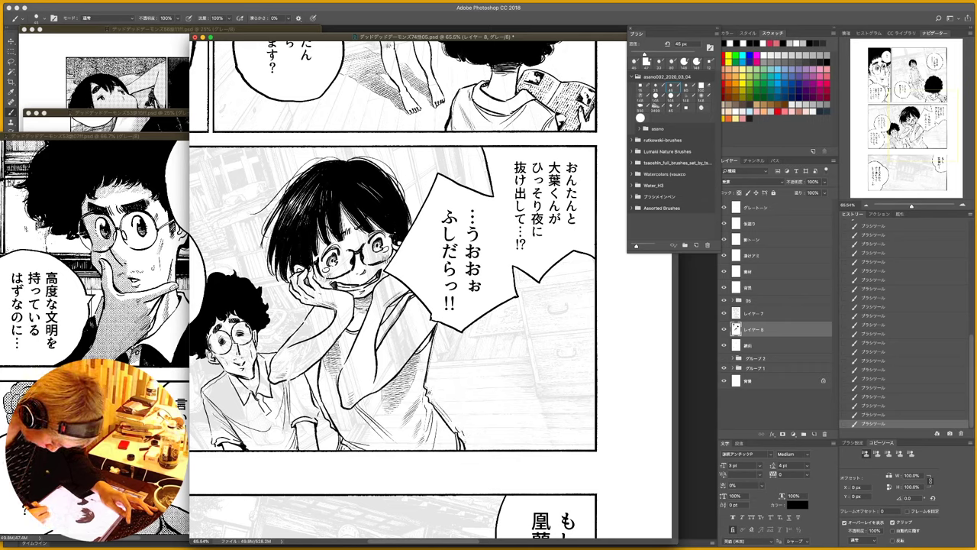
drag(313, 366, 318, 382)
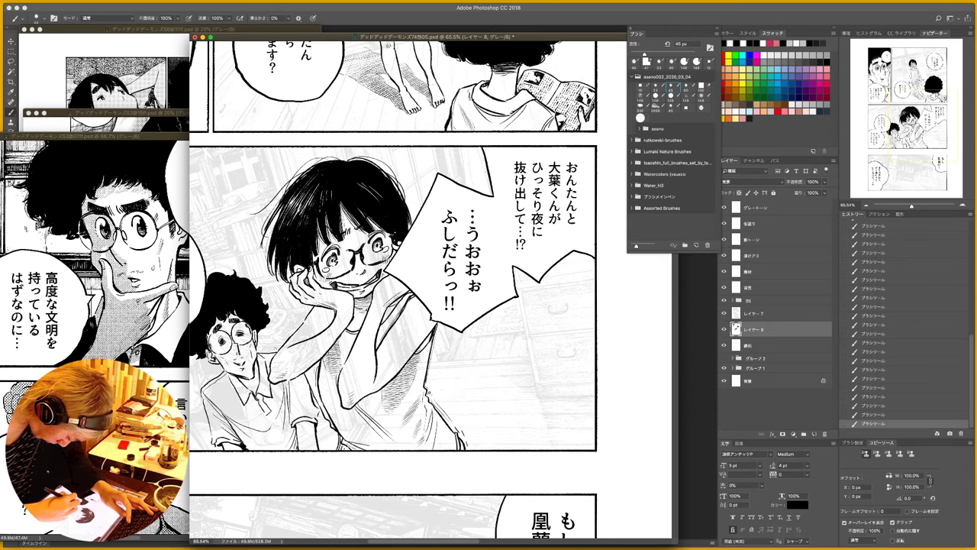
mouse_move(299, 321)
mouse_down()
mouse_move(274, 350)
mouse_move(288, 339)
mouse_up()
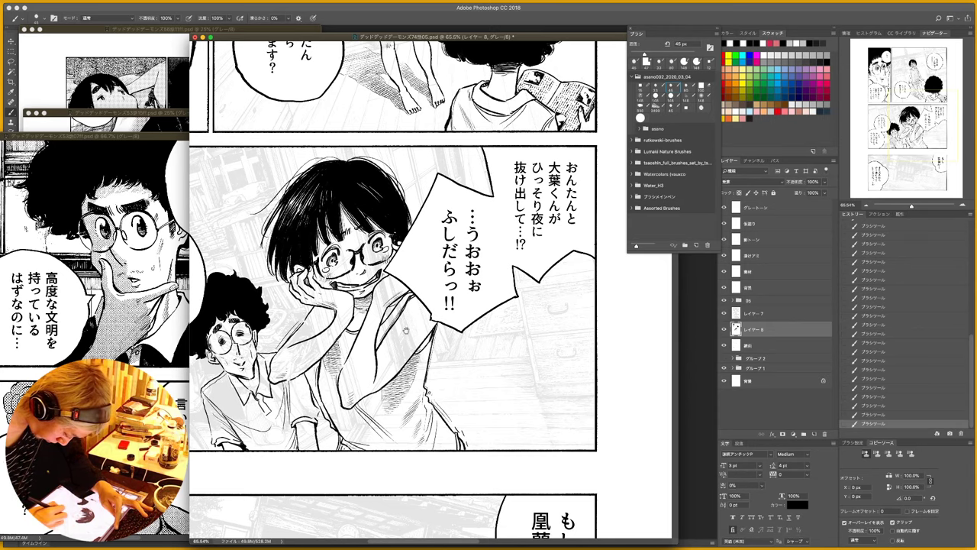
- Add black strands around the edge of the man's afro and shading strokes along his jaw and neck
drag(385, 372, 491, 274)
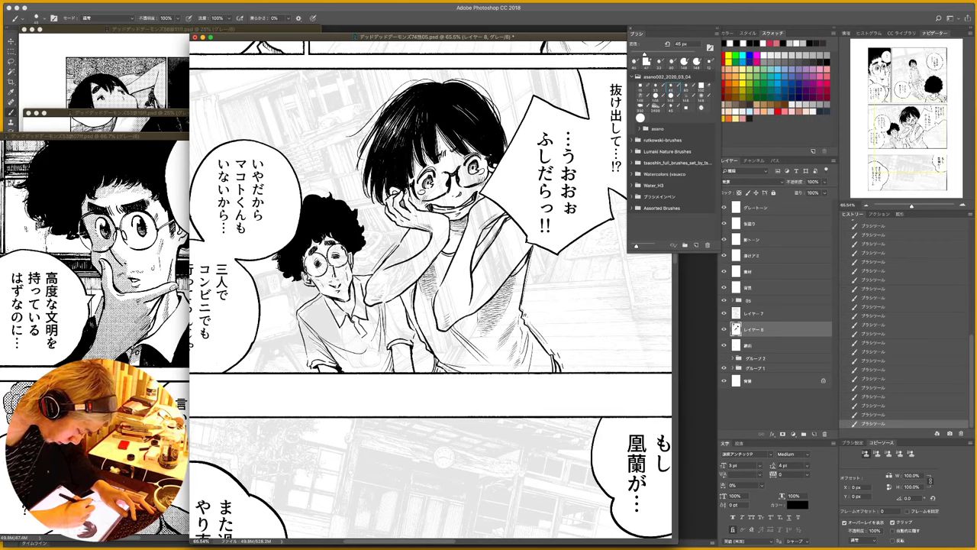
drag(314, 194, 304, 204)
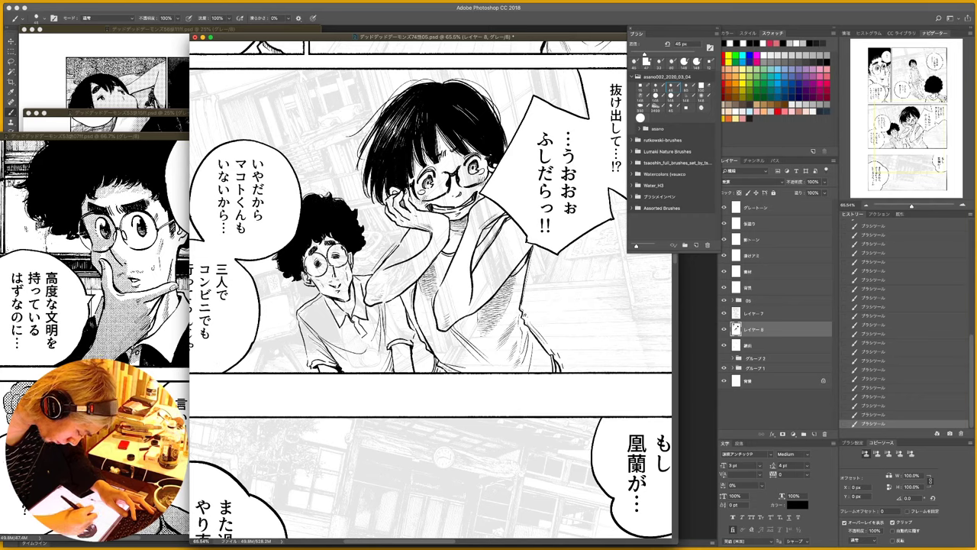
drag(340, 200, 365, 242)
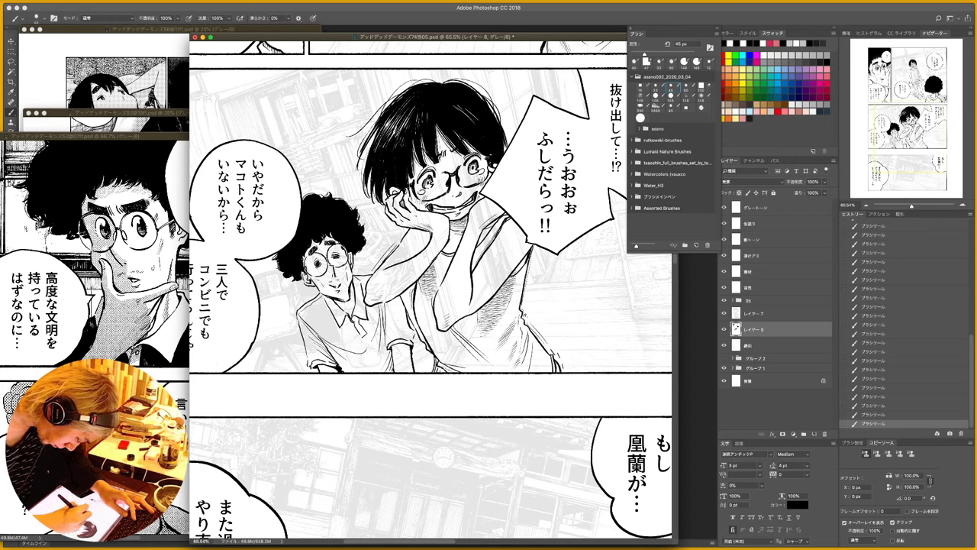
drag(313, 283, 326, 301)
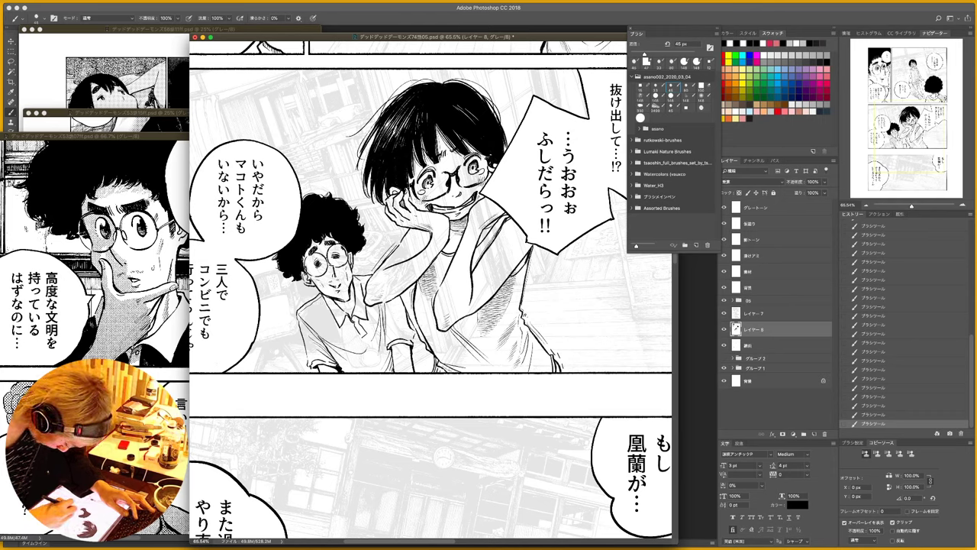
- Ink the horizontal band across the chest of the man's polo shirt, filling it black with the 64 px brush
mouse_move(324, 337)
mouse_down()
mouse_move(355, 341)
mouse_move(382, 323)
mouse_move(339, 346)
mouse_move(362, 344)
mouse_move(386, 328)
mouse_up()
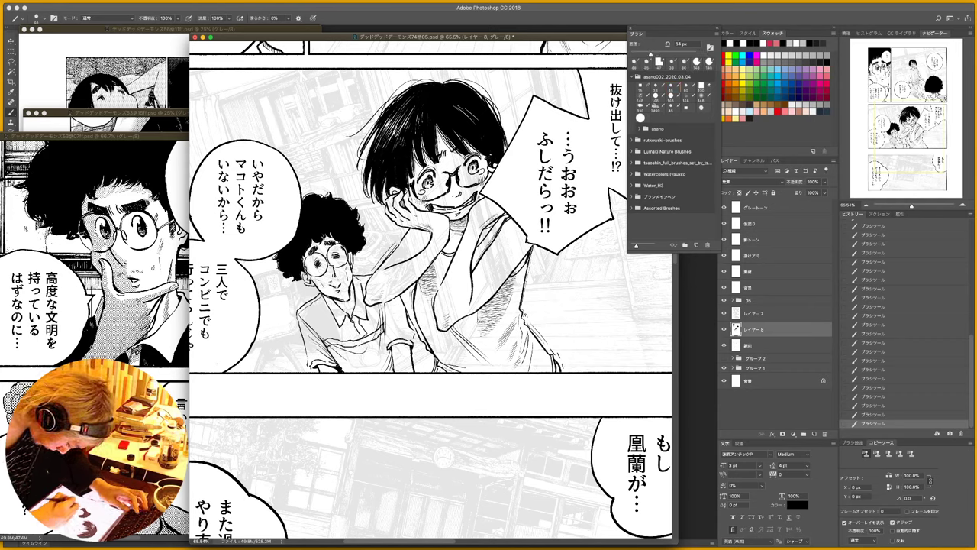
drag(325, 343, 350, 342)
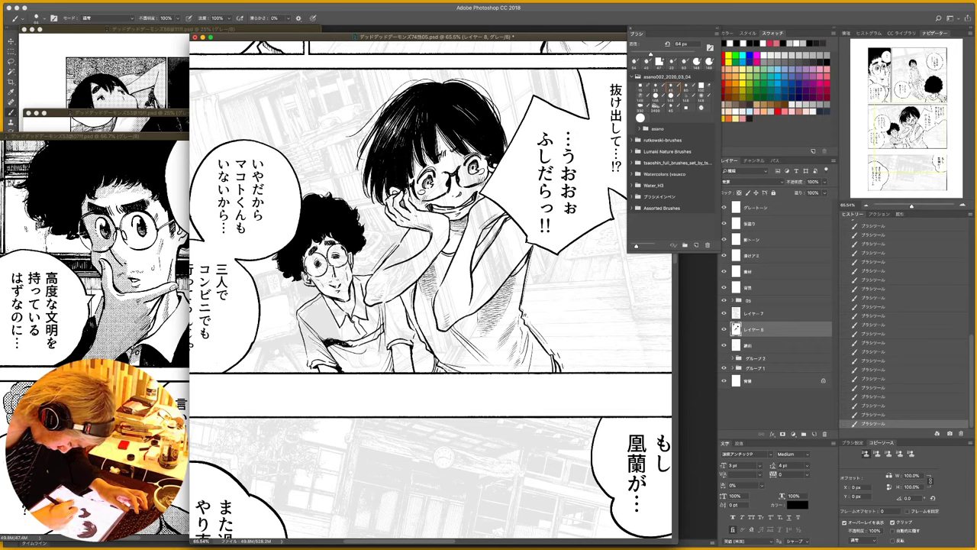
mouse_move(342, 342)
mouse_down()
mouse_move(373, 341)
mouse_move(385, 323)
mouse_up()
mouse_move(381, 334)
mouse_down()
mouse_move(386, 325)
mouse_move(379, 331)
mouse_up()
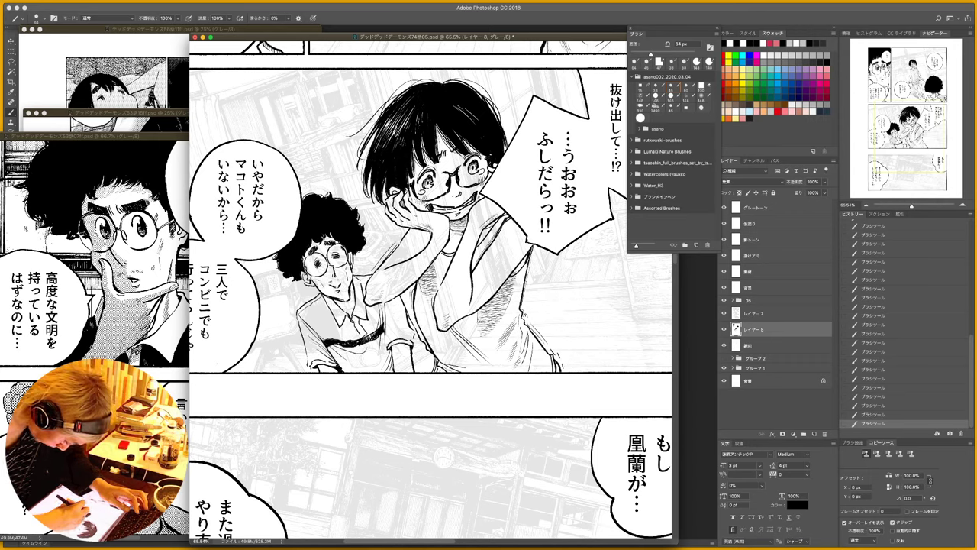
drag(318, 288, 328, 295)
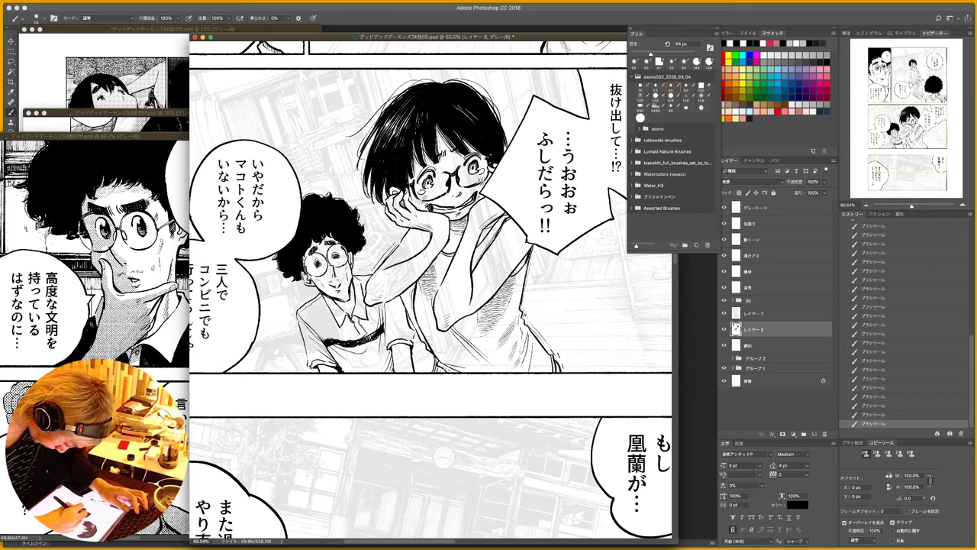
drag(349, 281, 351, 309)
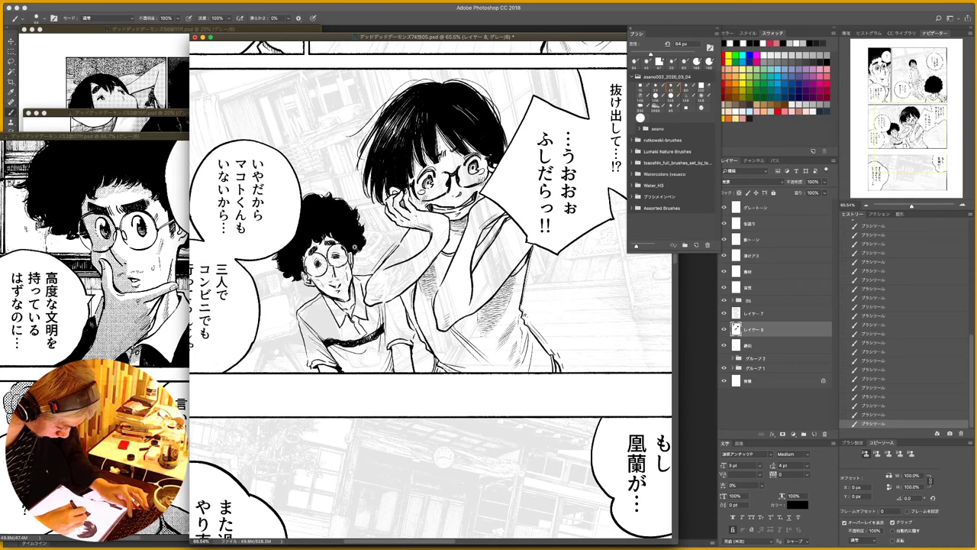
- Choose the 32 px brush, rotate the canvas, and hatch the shadow on the man's shoulder between his collar and the girl's elbow
drag(352, 247, 365, 244)
right_click(356, 243)
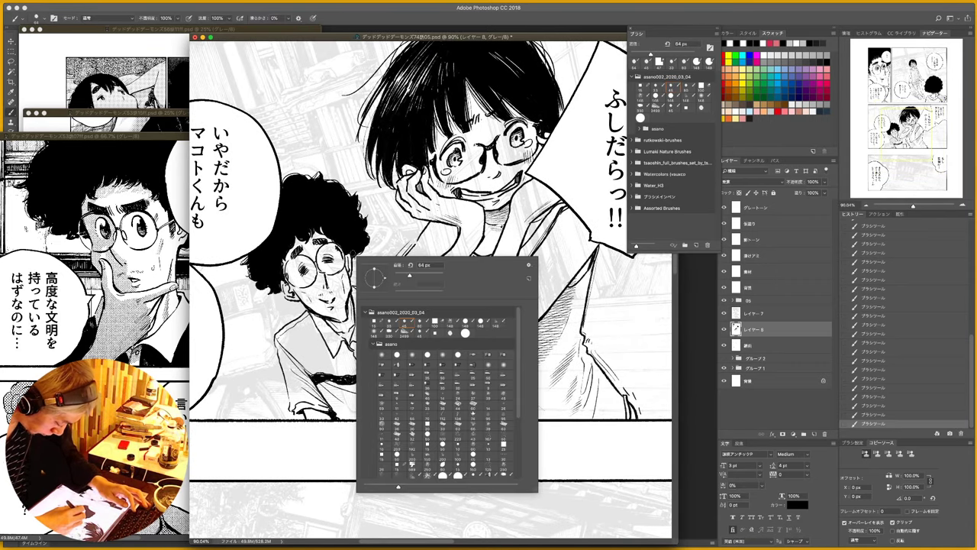
double_click(385, 325)
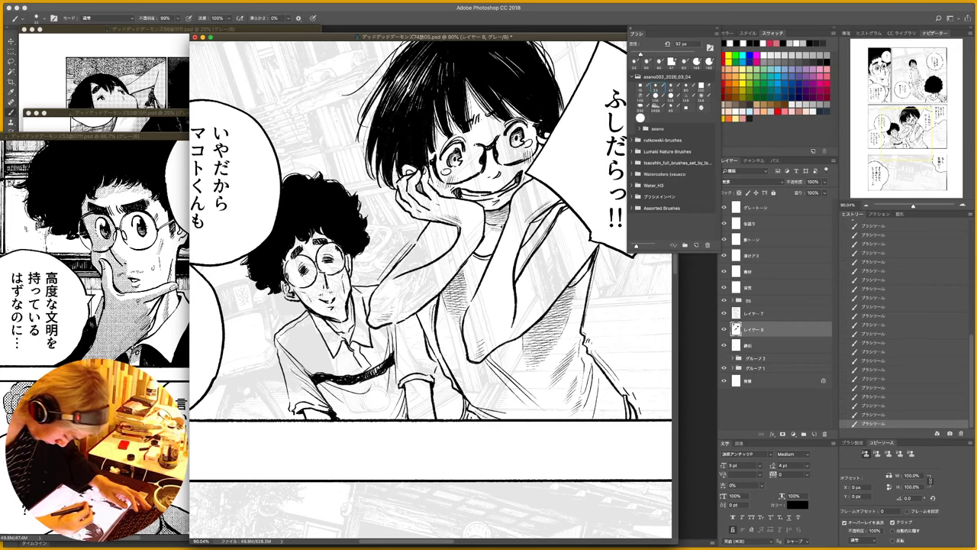
key(r)
drag(519, 206, 507, 385)
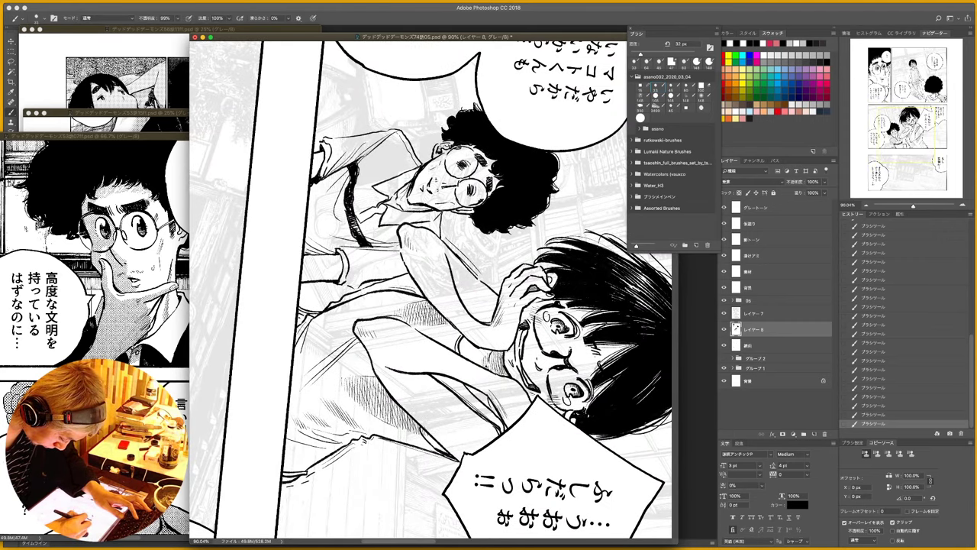
mouse_move(435, 217)
mouse_down()
mouse_move(440, 230)
mouse_move(392, 236)
mouse_move(395, 224)
mouse_up()
drag(403, 210, 397, 222)
mouse_move(406, 212)
mouse_down()
mouse_move(401, 222)
mouse_move(420, 226)
mouse_up()
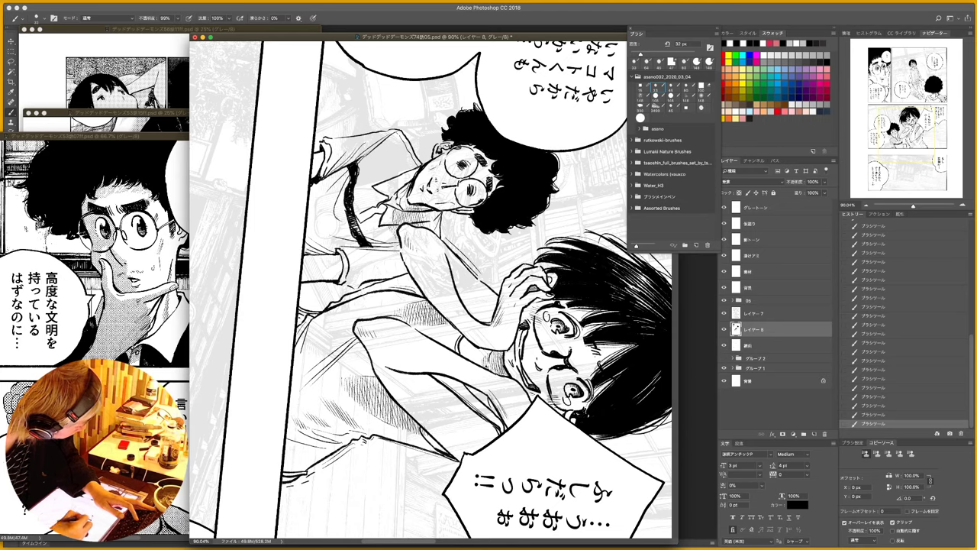
drag(427, 211, 430, 229)
drag(429, 212, 438, 227)
mouse_move(434, 211)
mouse_down()
mouse_move(438, 224)
mouse_move(424, 226)
mouse_up()
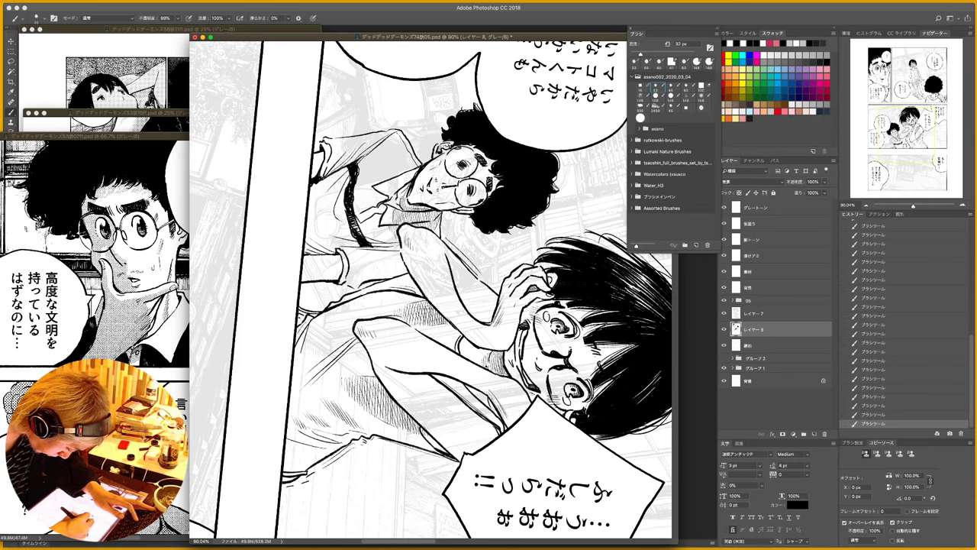
- Add shading strokes around the man's collar and the hem area of his shirt, and reset the canvas rotation
drag(409, 192, 405, 208)
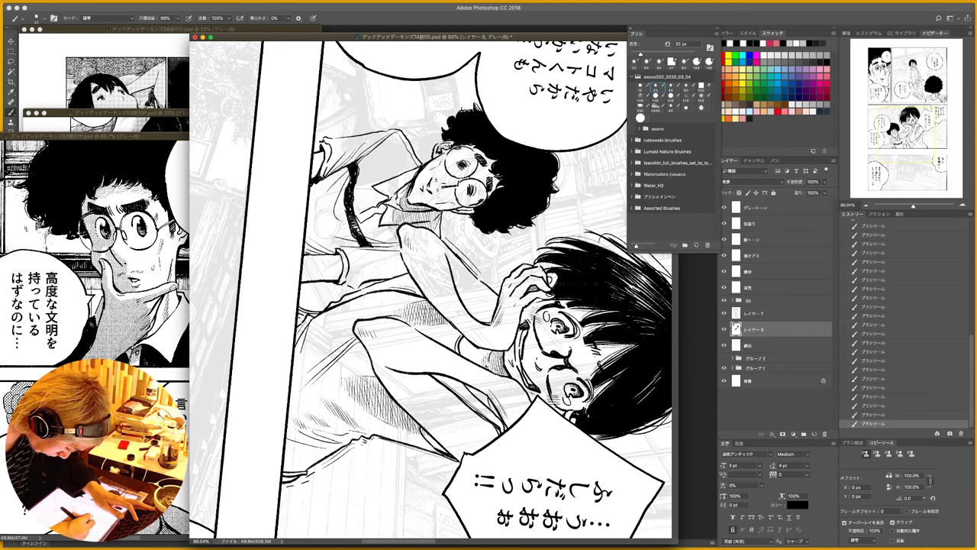
drag(405, 199, 406, 212)
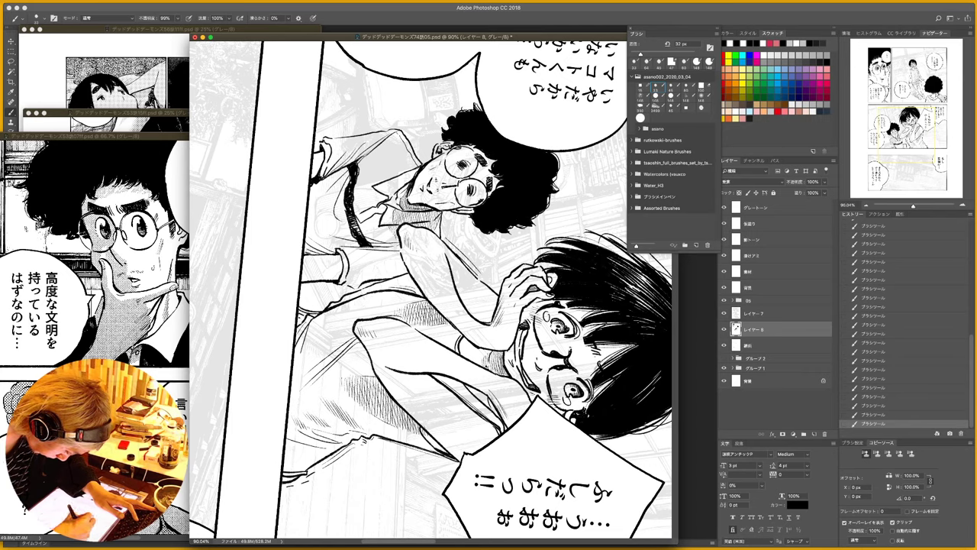
mouse_move(409, 212)
mouse_down()
mouse_move(406, 226)
mouse_move(432, 220)
mouse_up()
drag(387, 196, 376, 201)
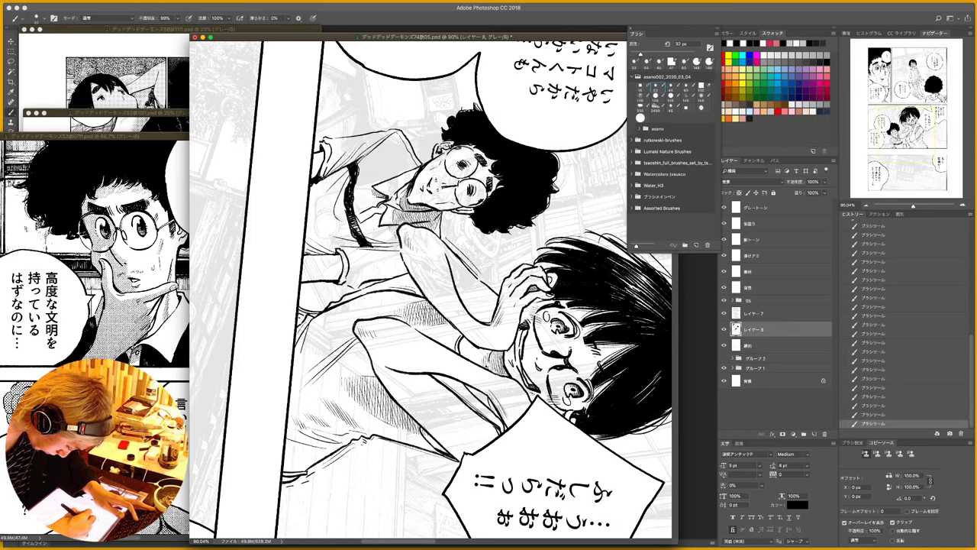
drag(381, 205, 375, 217)
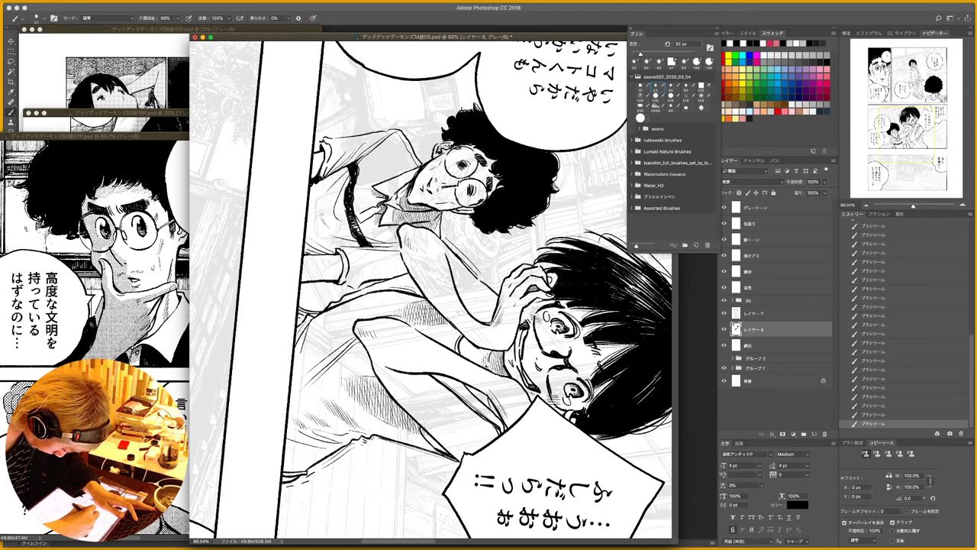
drag(331, 214, 322, 229)
drag(335, 215, 329, 232)
key(Escape)
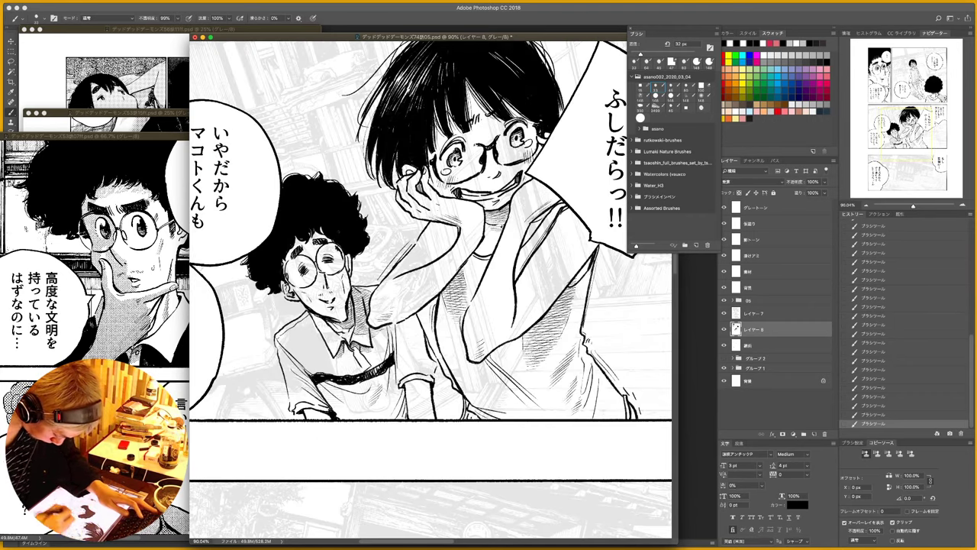
- Draw short fold strokes on the lower front of the man's shirt and on the sleeve farther from the girl
drag(357, 396, 341, 412)
drag(358, 403, 348, 415)
drag(368, 404, 361, 416)
mouse_move(375, 410)
mouse_down()
mouse_move(366, 416)
mouse_move(388, 410)
mouse_move(312, 415)
mouse_up()
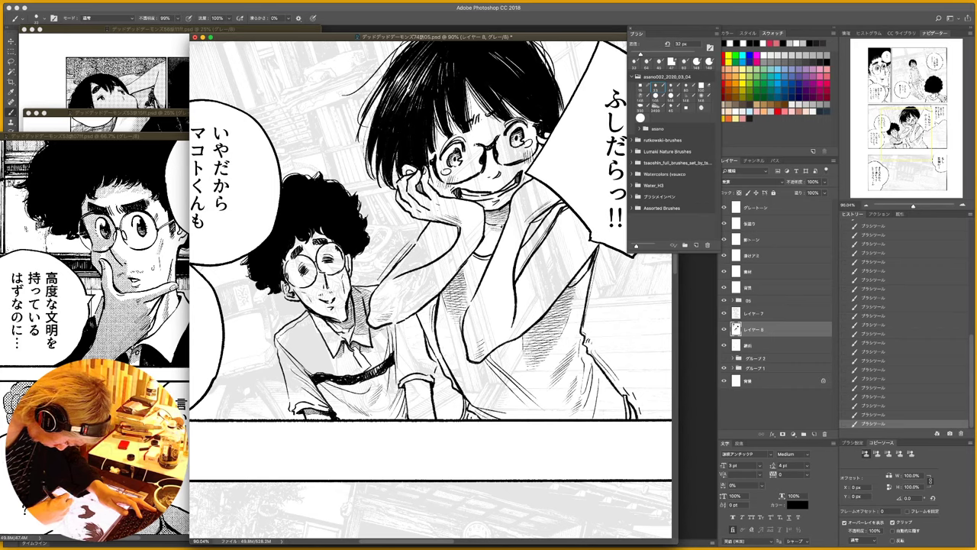
drag(300, 376, 286, 388)
drag(304, 383, 296, 395)
drag(317, 387, 306, 398)
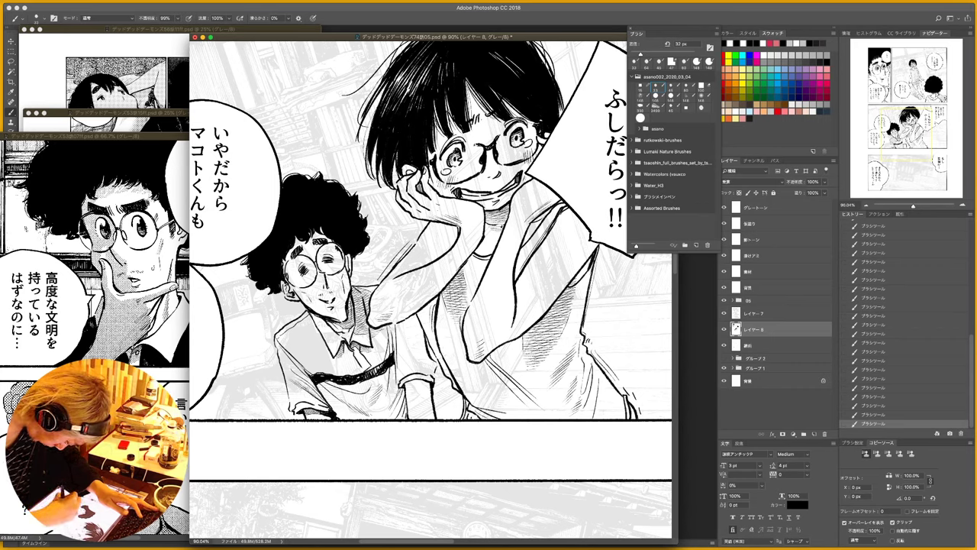
drag(289, 345, 312, 369)
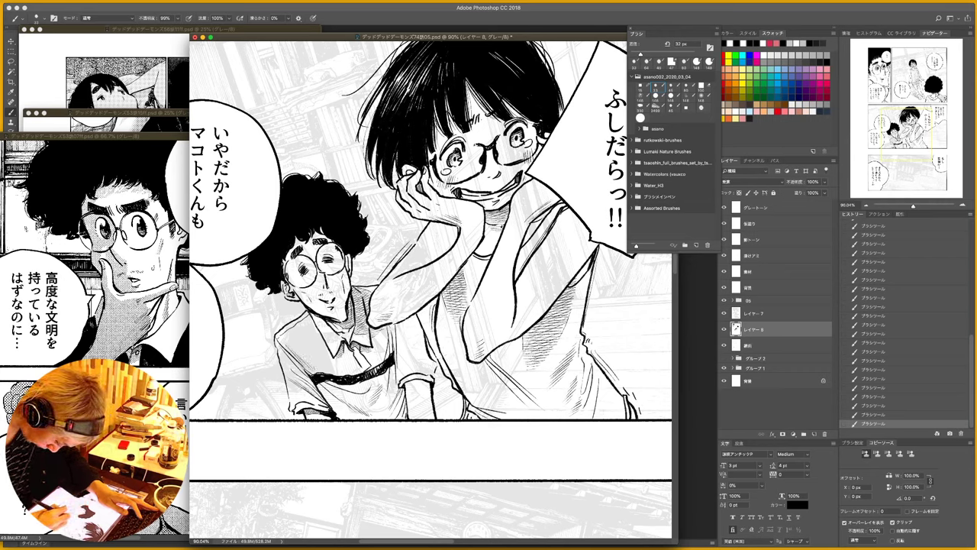
- Add fold strokes to the man's sleeve nearest the girl and hatch the shadow on his arm below the cuff
mouse_move(419, 352)
mouse_down()
mouse_move(400, 377)
mouse_move(437, 376)
mouse_move(422, 392)
mouse_up()
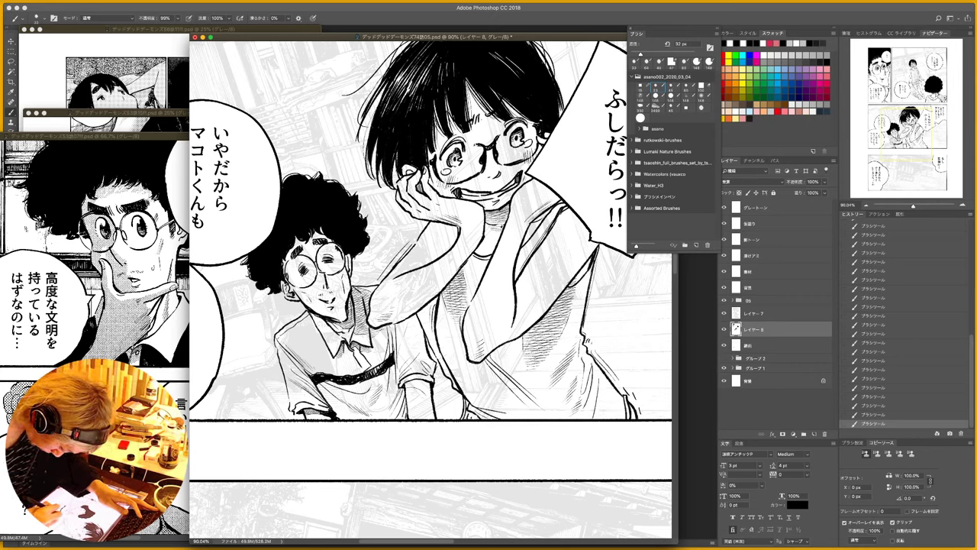
drag(413, 376, 420, 389)
drag(419, 380, 424, 390)
drag(423, 380, 427, 395)
drag(426, 380, 430, 397)
drag(429, 389, 432, 400)
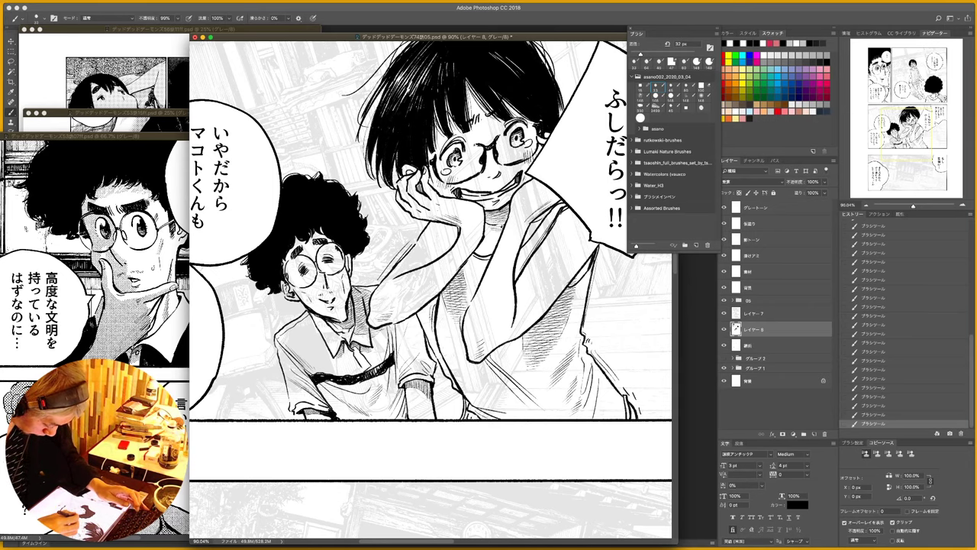
- Review the page zoomed out, and reinforce the lower folds of the man's and the girl's shirts with the 46 px brush
key(super+space)
mouse_move(443, 219)
mouse_down()
mouse_move(366, 220)
mouse_move(378, 221)
mouse_up()
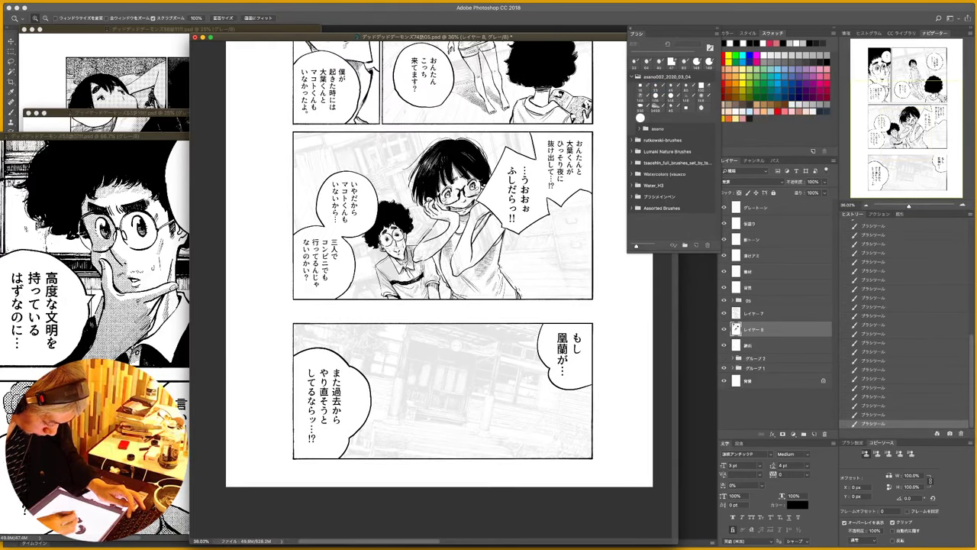
drag(500, 160, 483, 230)
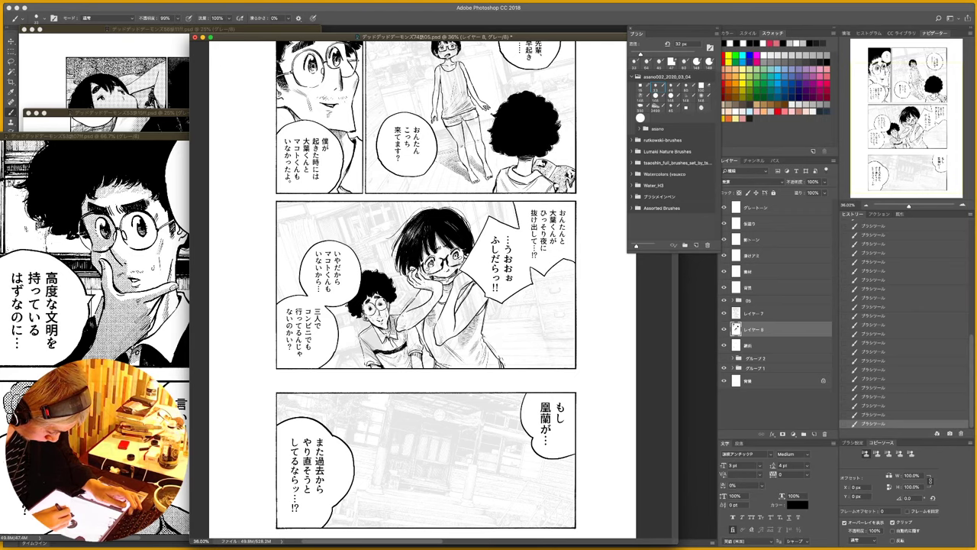
drag(397, 329, 456, 329)
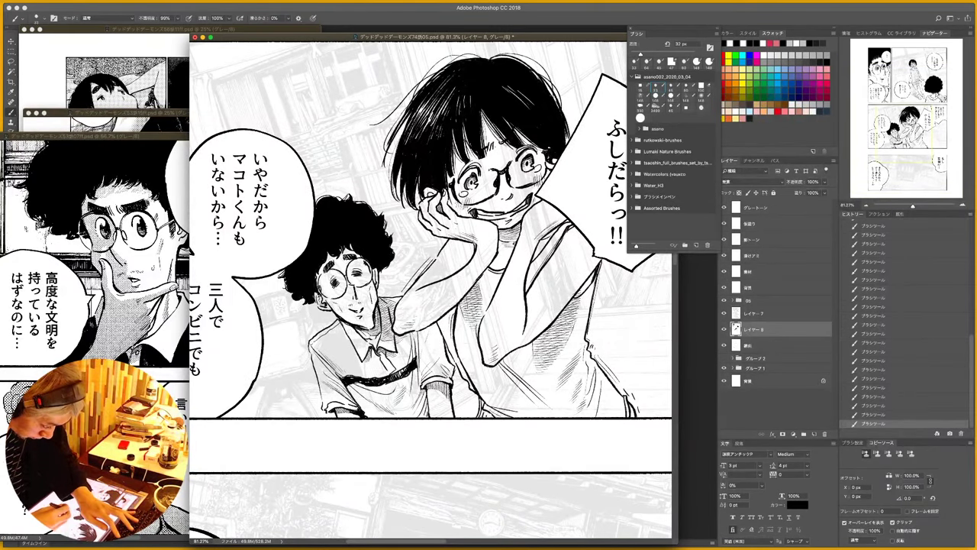
right_click(392, 373)
click(435, 382)
click(356, 398)
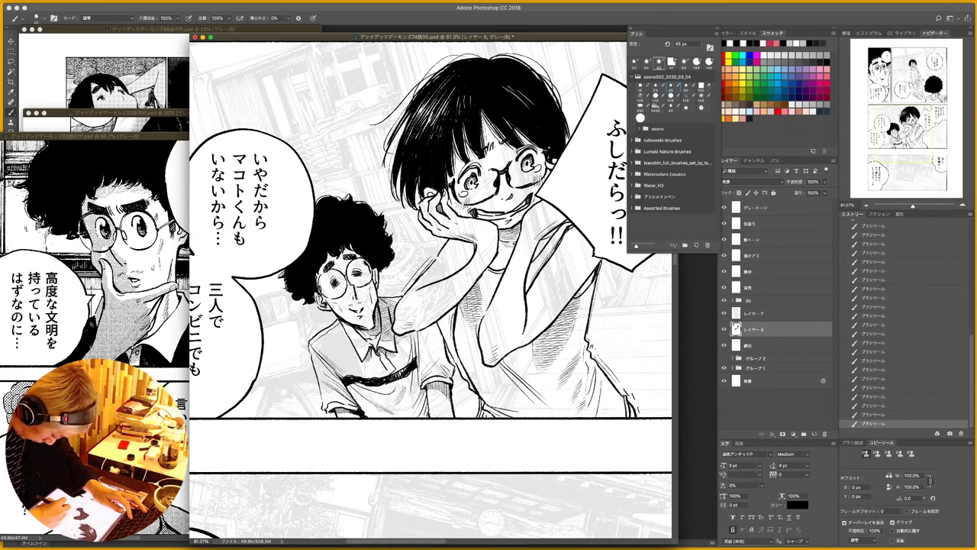
mouse_move(355, 397)
mouse_down()
mouse_move(379, 418)
mouse_move(361, 405)
mouse_move(369, 416)
mouse_move(359, 417)
mouse_move(391, 417)
mouse_up()
key(x)
key(x)
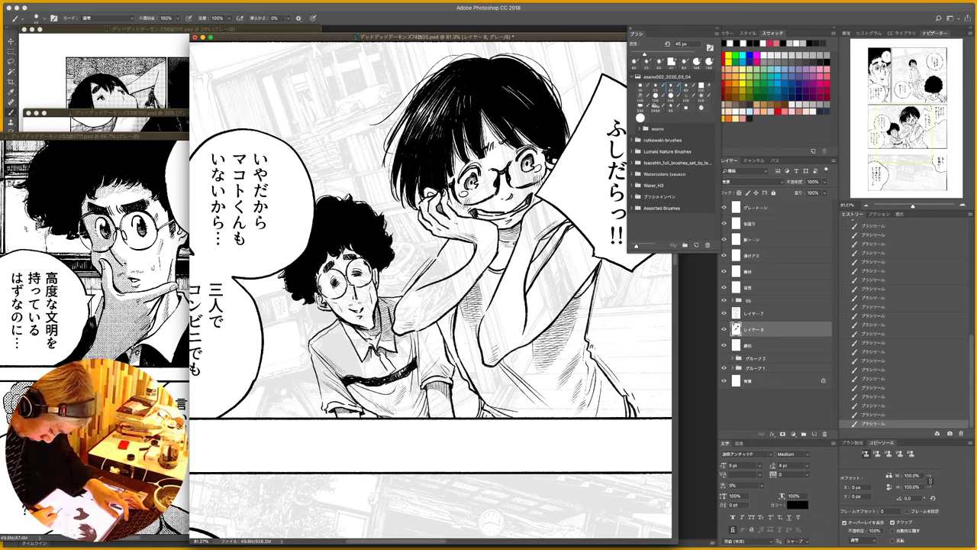
mouse_move(460, 388)
mouse_down()
mouse_move(455, 411)
mouse_move(492, 418)
mouse_up()
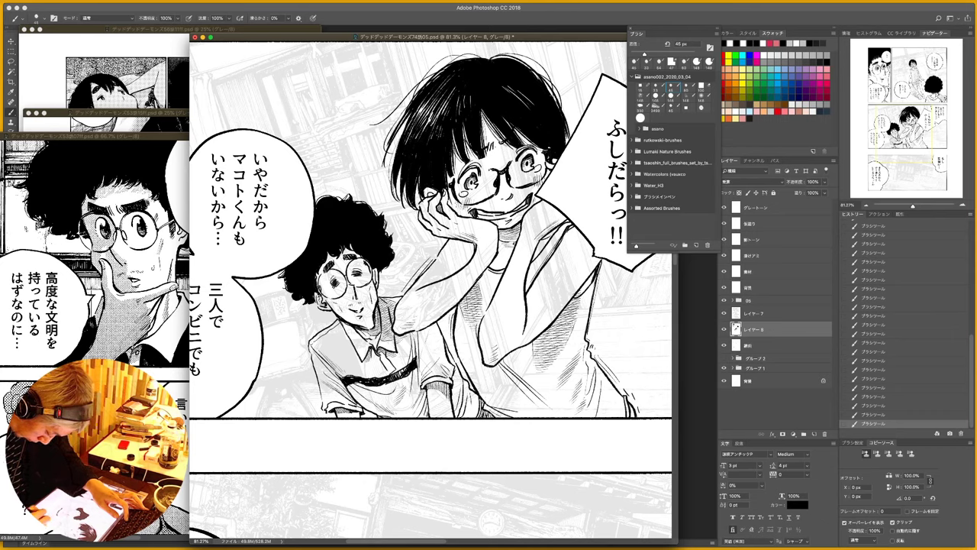
- With the 32 px brush, hatch the edge of the girl's shirt beside the man's sleeve and touch up his collar
right_click(470, 313)
double_click(504, 378)
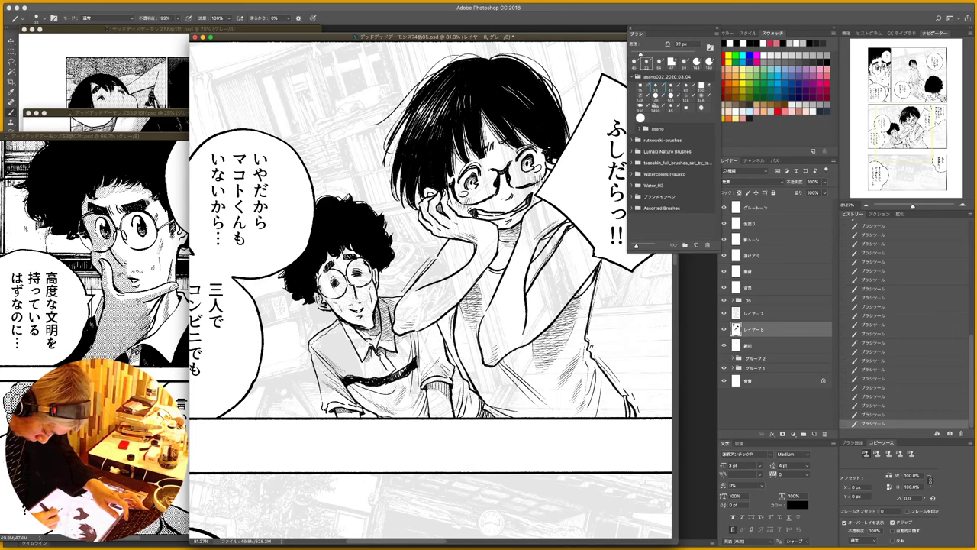
drag(455, 361, 468, 415)
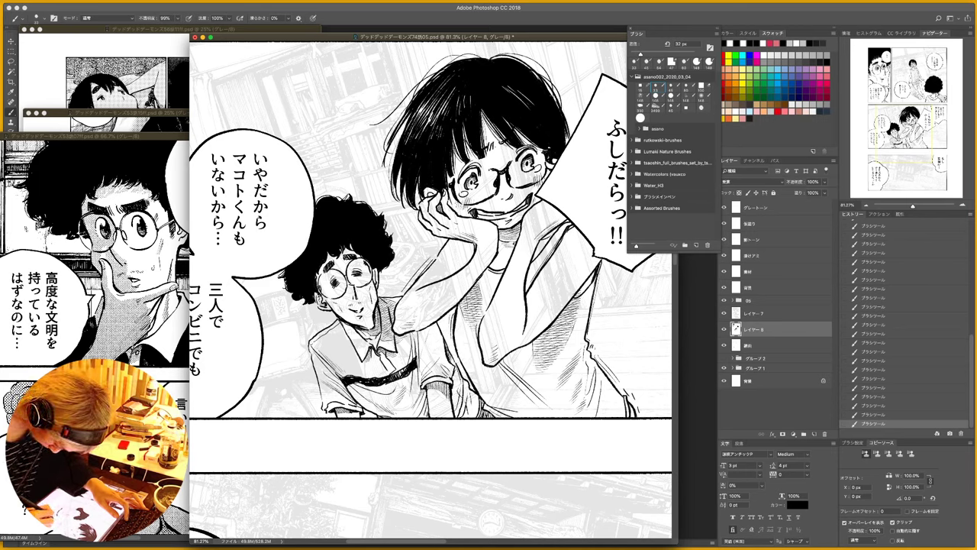
drag(452, 368, 464, 417)
drag(459, 408, 466, 418)
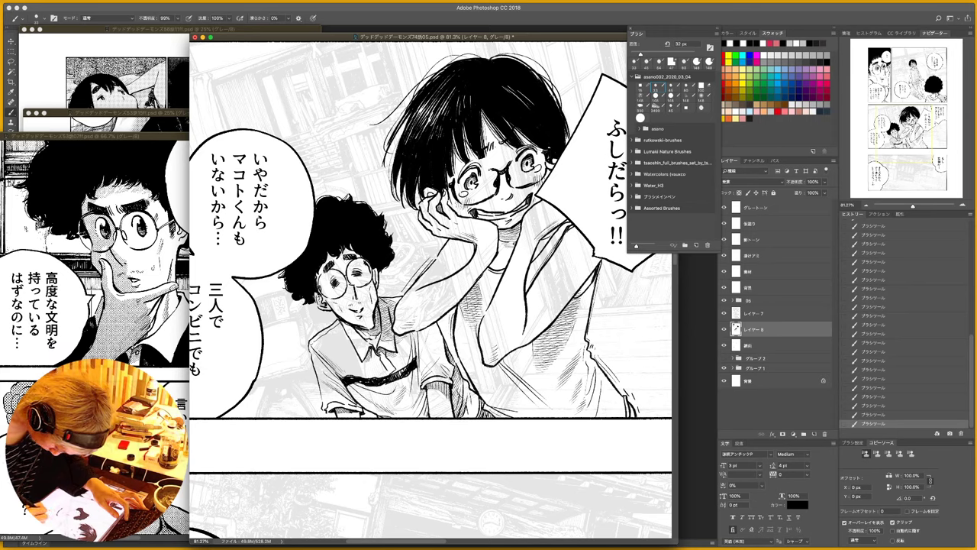
drag(453, 375, 458, 397)
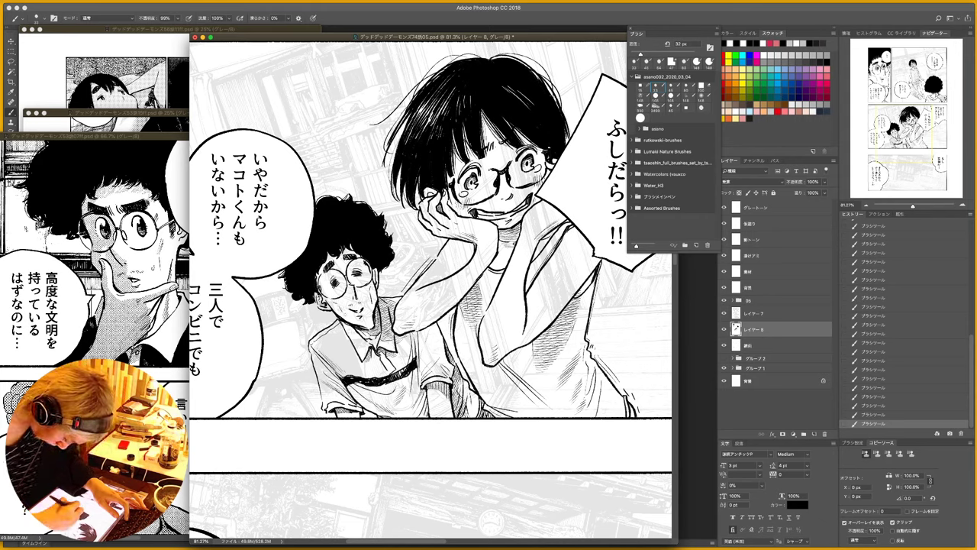
drag(341, 309, 347, 317)
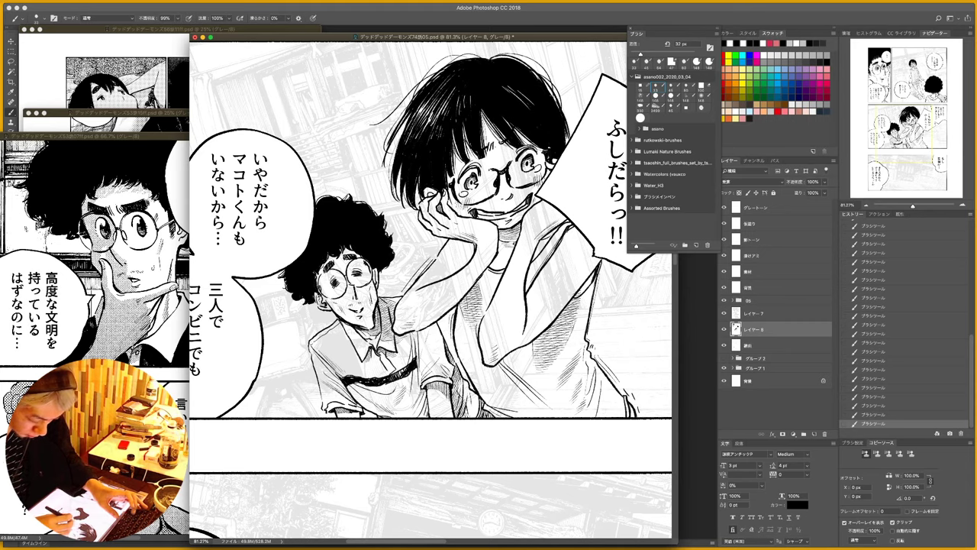
- Show the グループ 2 layer group with the rough character sketch for the bottom panel, and switch to another application
drag(475, 231, 416, 231)
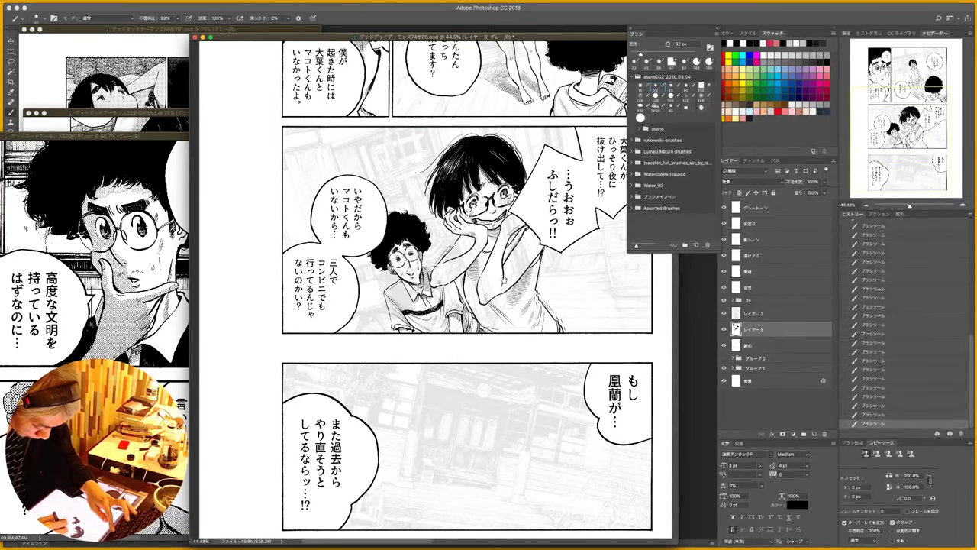
drag(503, 280, 482, 225)
click(724, 358)
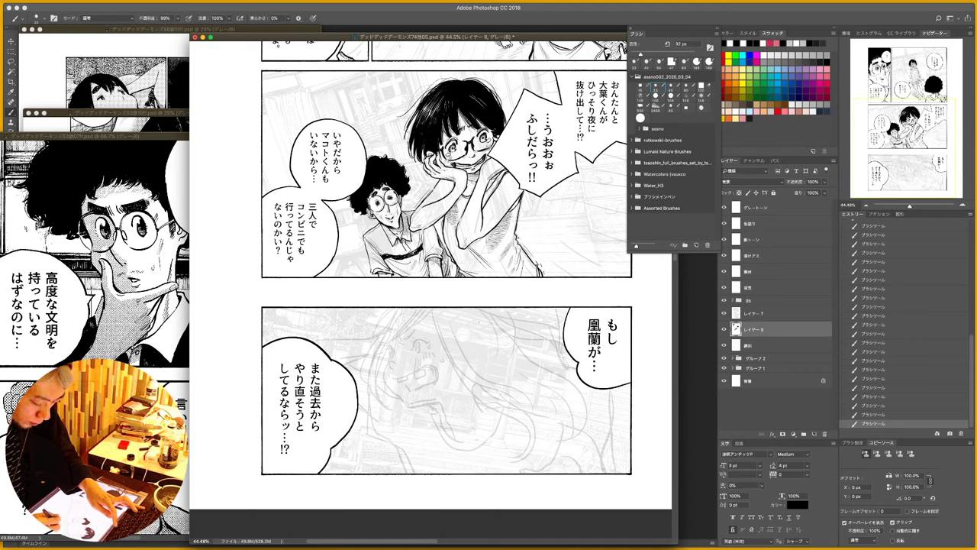
drag(481, 349, 479, 286)
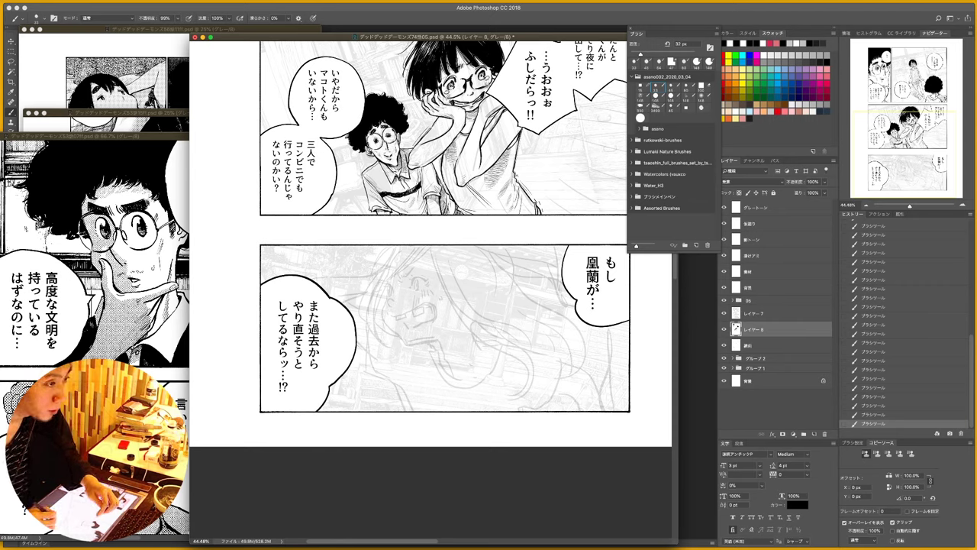
key(super+Tab)
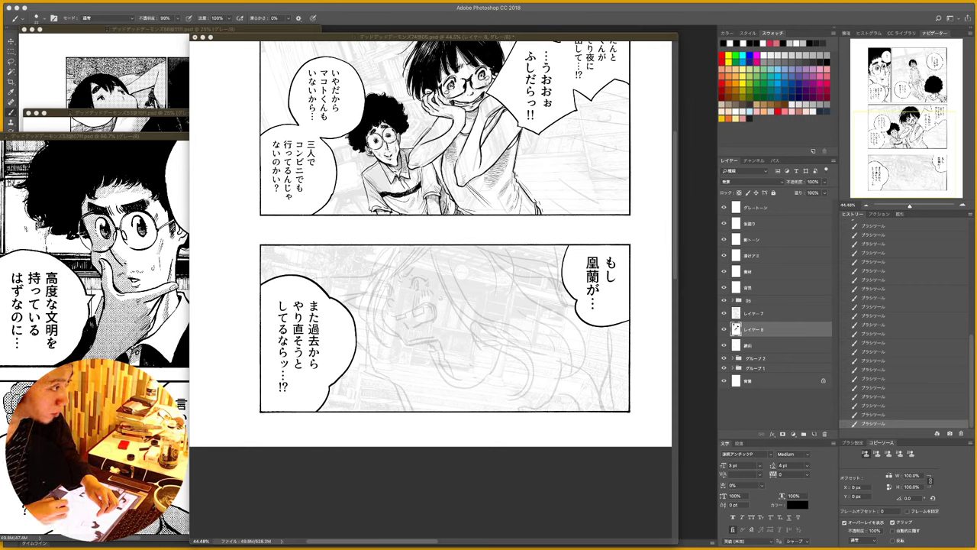
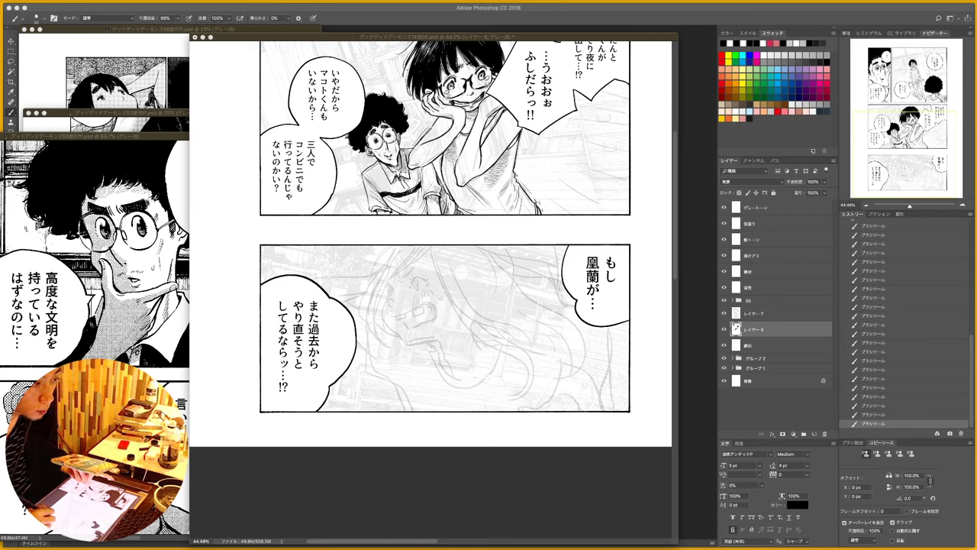
- Bring up the brush list, enlarge the long-haired girl's panels in the episode 54 reference page, and return to the working page
key(F5)
key(ctrl+Tab)
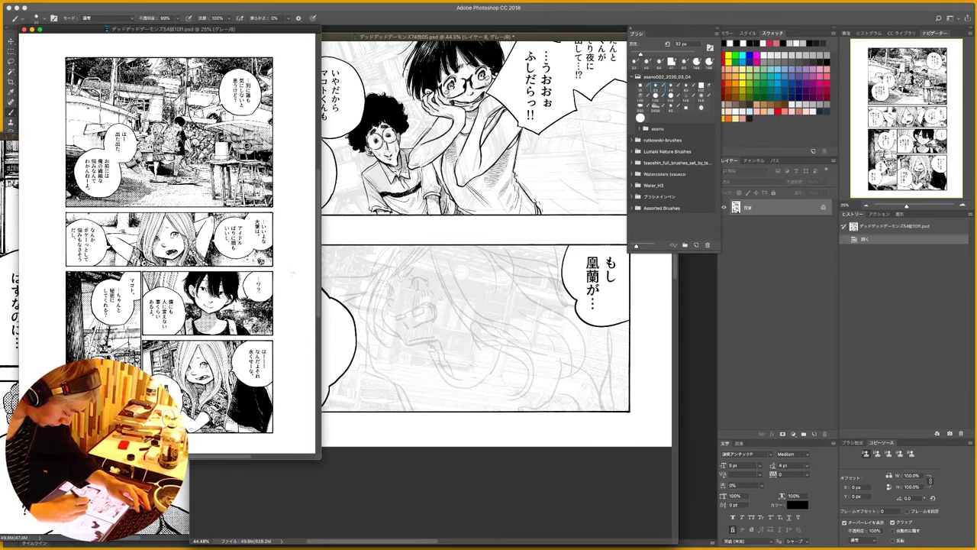
click(288, 274)
drag(229, 298, 209, 236)
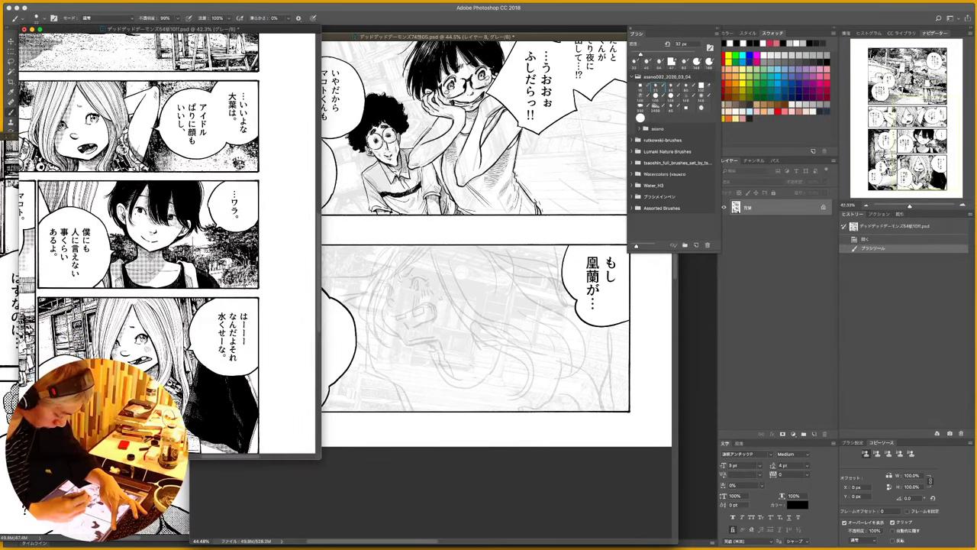
click(497, 289)
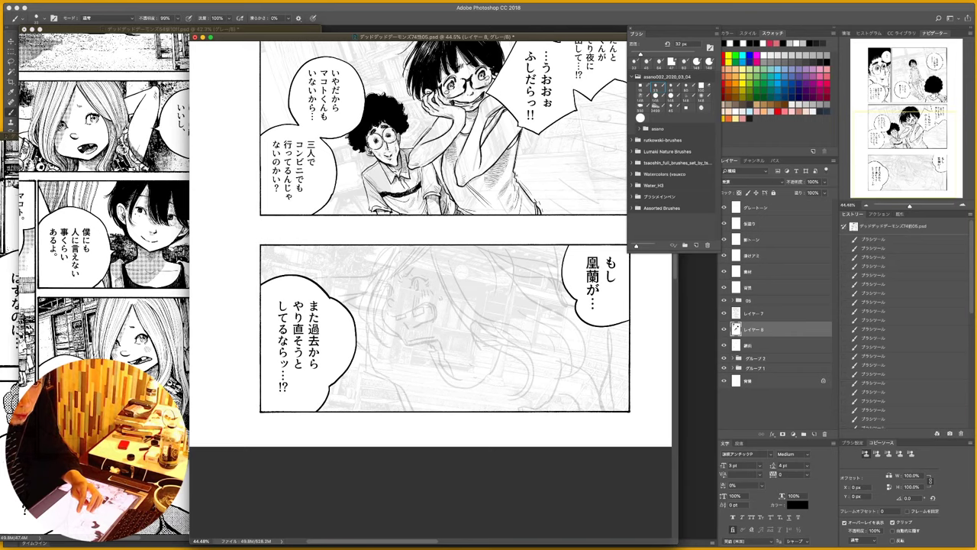
key(super+Tab)
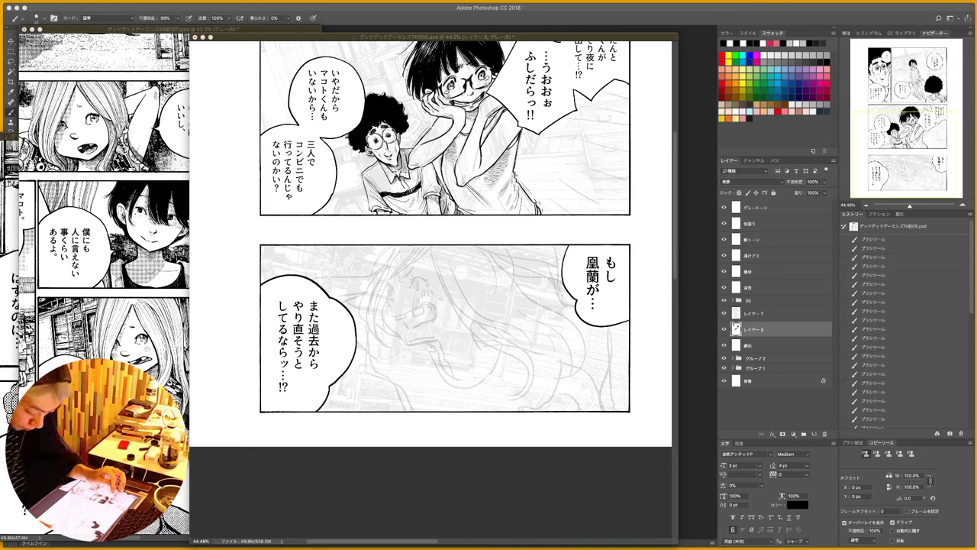
key(F5)
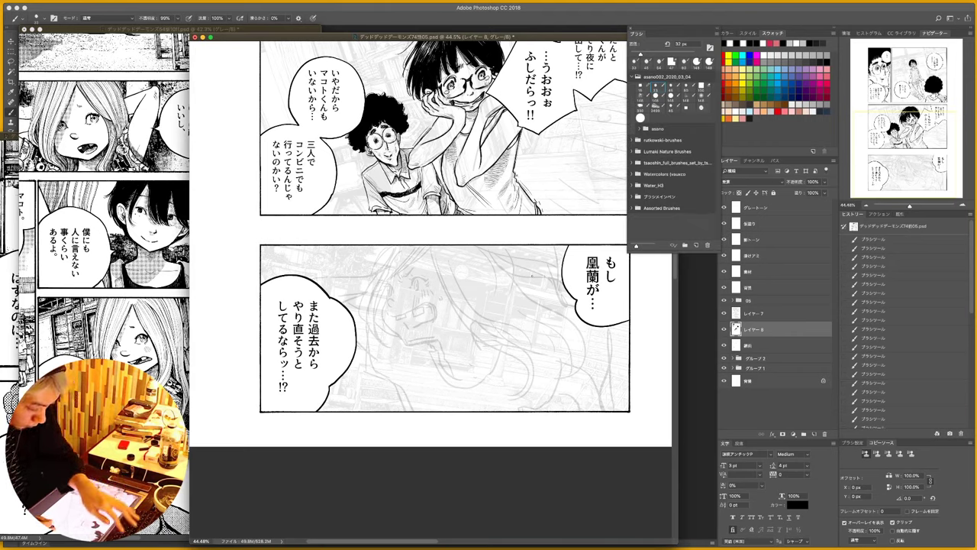
- Choose the 80 px brush for inking the long-haired girl in the bottom panel
right_click(446, 258)
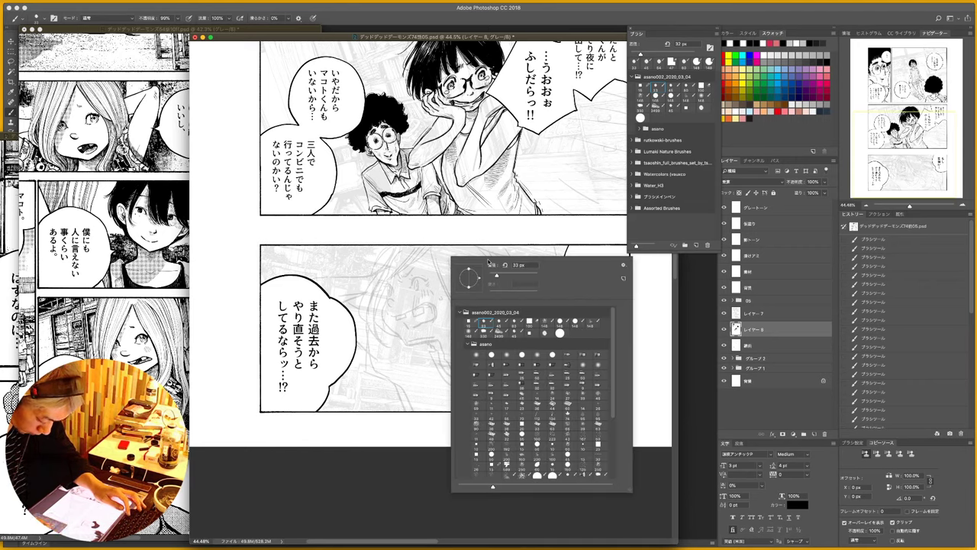
click(515, 324)
click(467, 231)
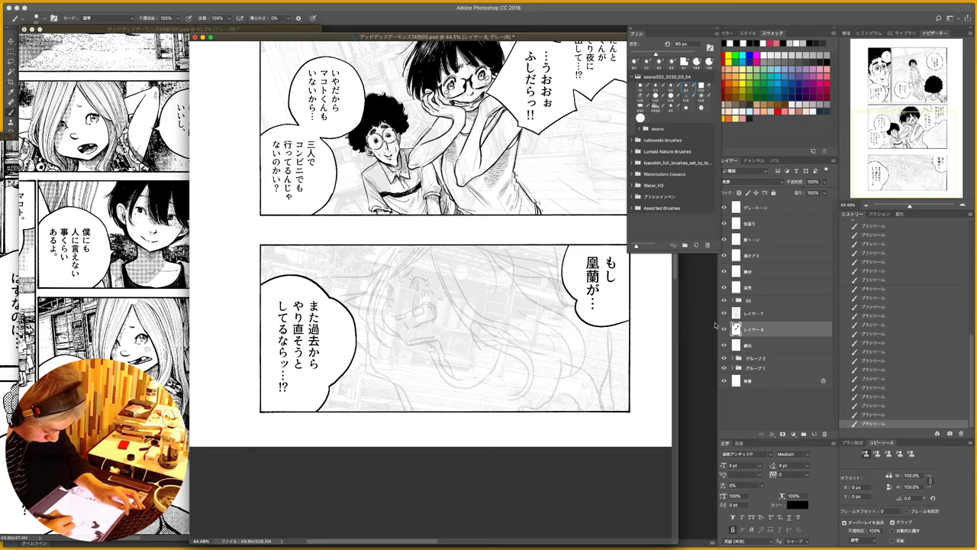
scroll(464, 278, up, 3)
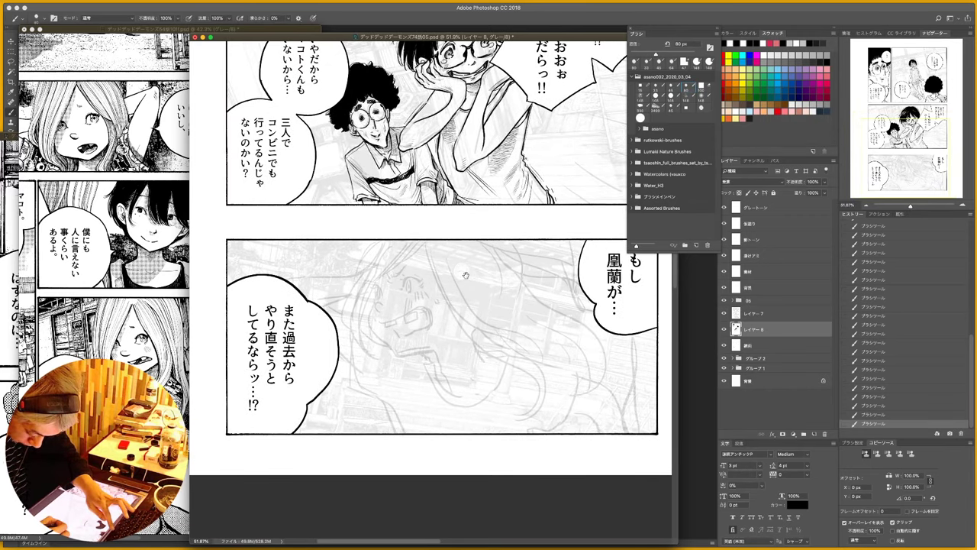
drag(527, 263, 498, 256)
- Hide and reshow レイヤー 7, レイヤー 8 and the frame-line layer to check what each one holds
click(724, 314)
click(723, 329)
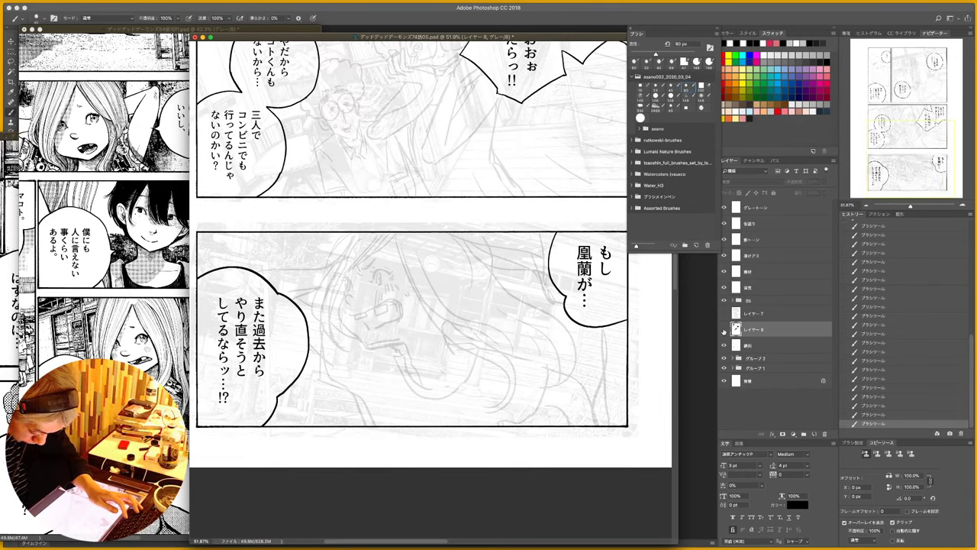
click(724, 329)
click(724, 313)
click(724, 345)
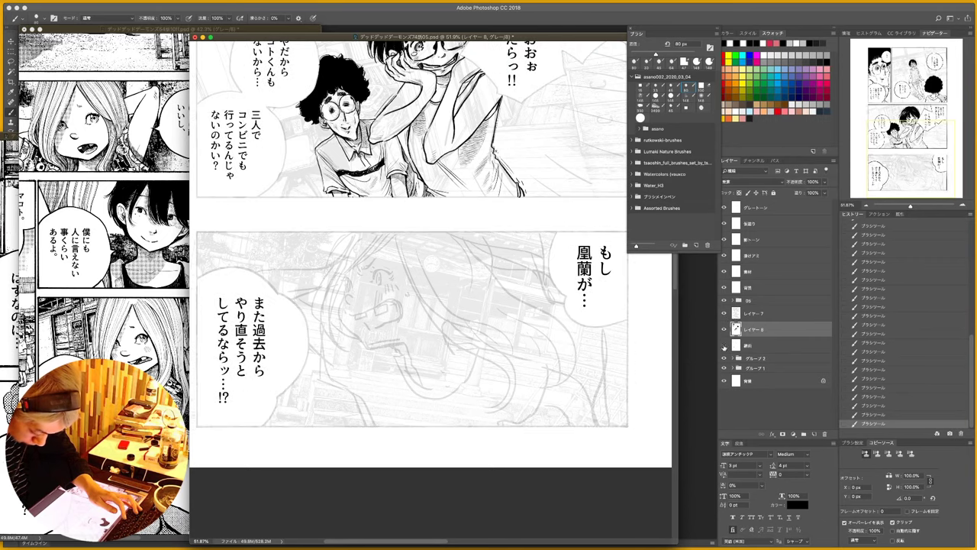
click(724, 346)
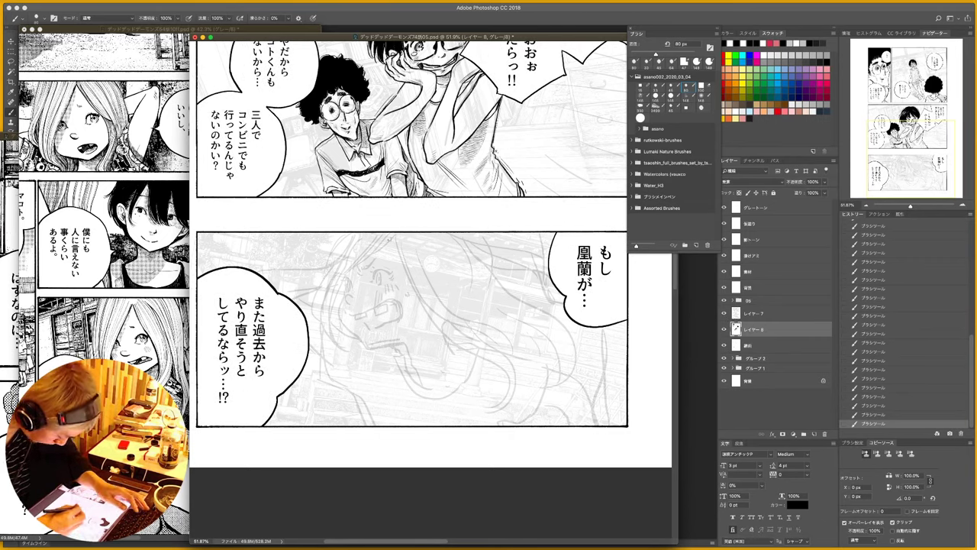
- Ink the hair parting at the top of the bottom panel and the front strands falling on both sides of the girl's face
mouse_move(393, 234)
mouse_down()
mouse_move(398, 261)
mouse_move(443, 325)
mouse_up()
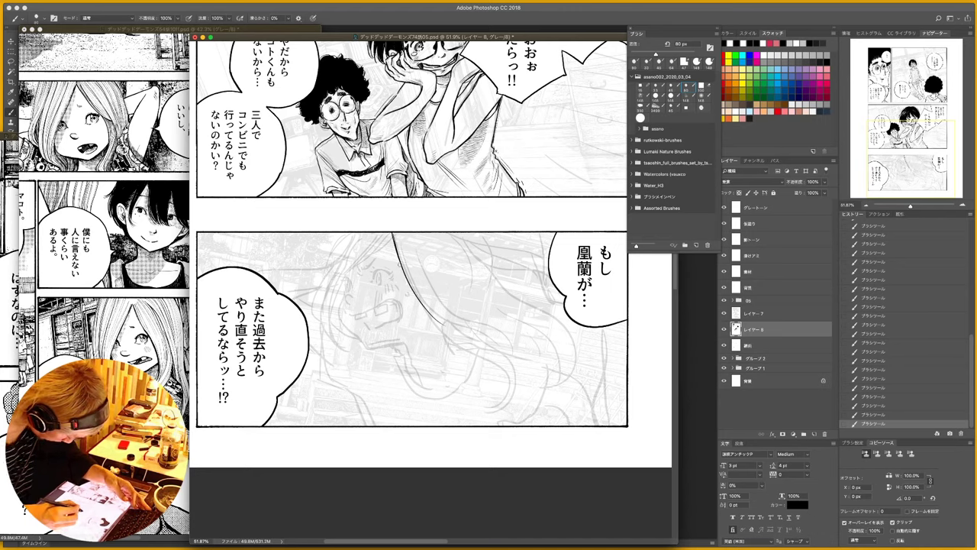
drag(387, 232, 328, 300)
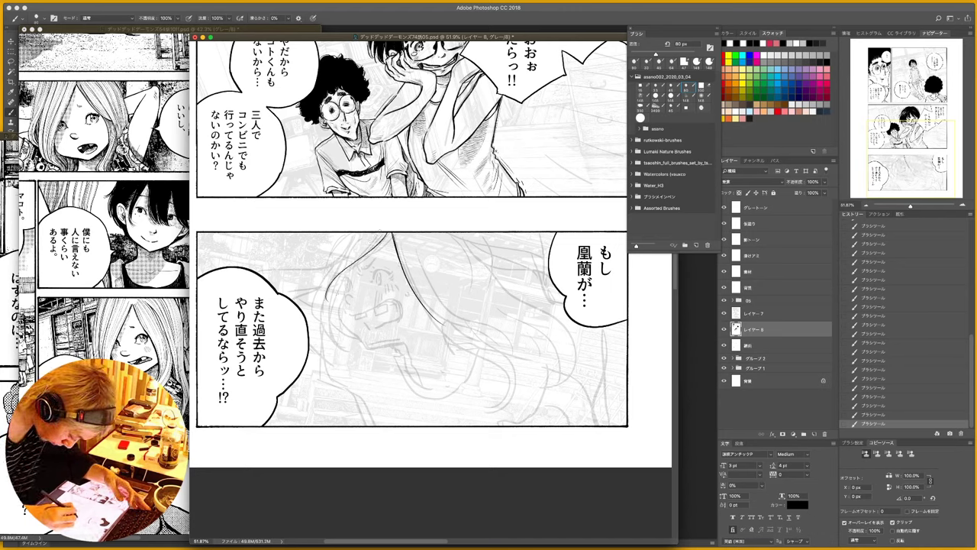
drag(377, 235, 324, 304)
drag(372, 234, 312, 308)
drag(360, 233, 317, 312)
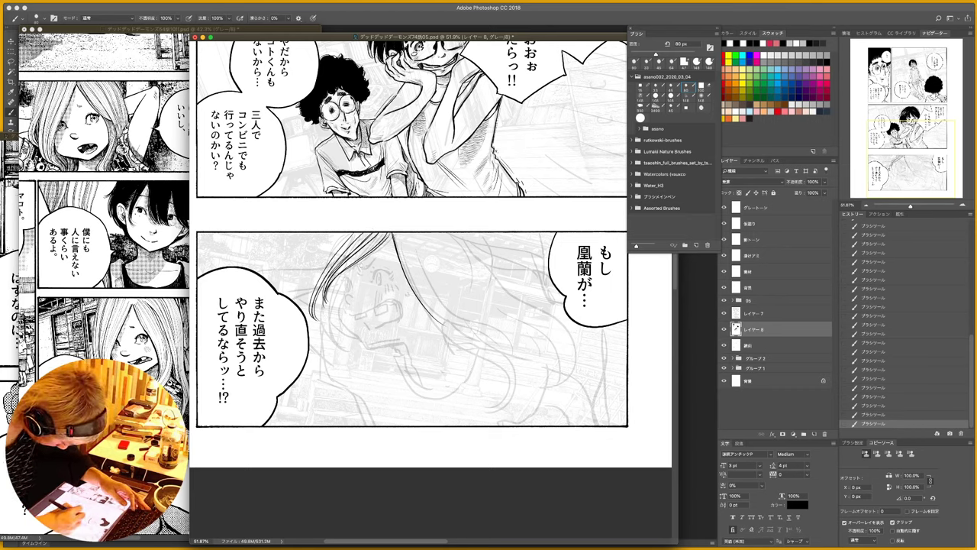
- Ink the girl's eyebrows, upper eye outlines, nose and wide-open mouth with its teeth over the sketch
mouse_move(361, 267)
mouse_down()
mouse_move(391, 283)
mouse_move(363, 265)
mouse_move(342, 272)
mouse_up()
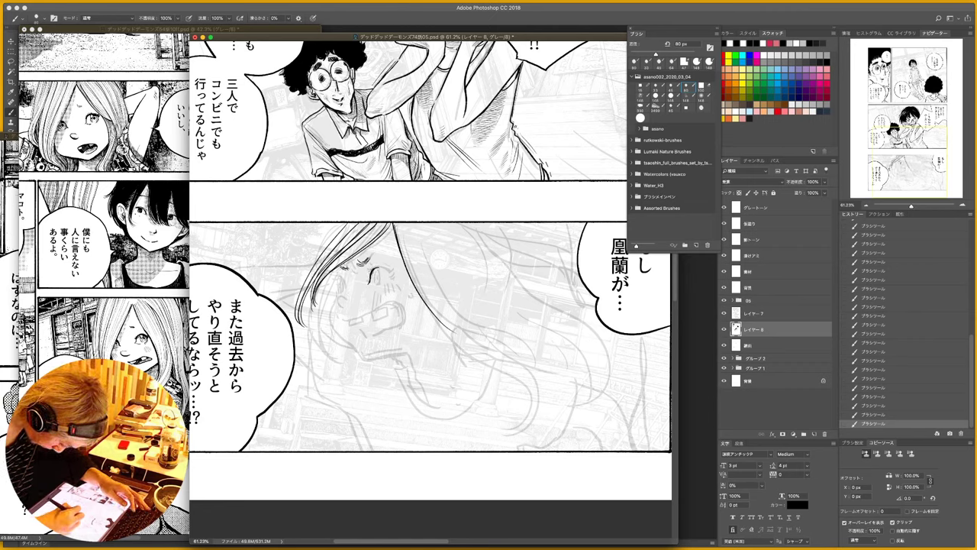
drag(373, 268, 385, 266)
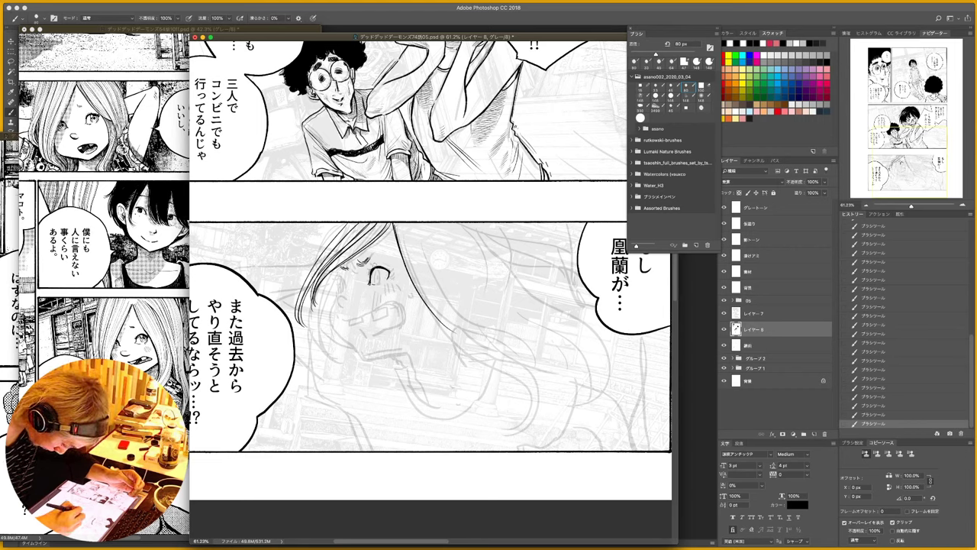
drag(339, 280, 345, 289)
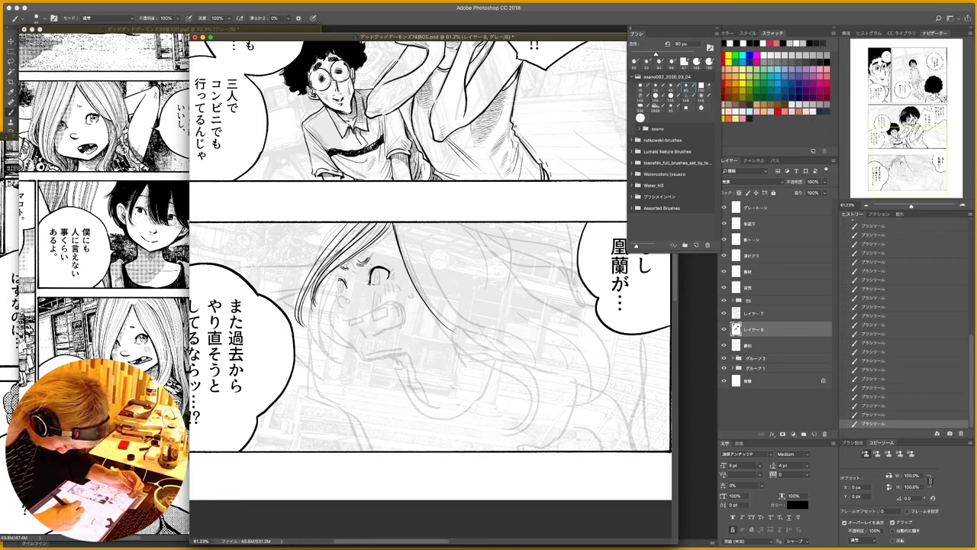
mouse_move(345, 294)
mouse_down()
mouse_move(378, 362)
mouse_move(393, 306)
mouse_move(382, 314)
mouse_move(394, 321)
mouse_move(372, 319)
mouse_move(398, 314)
mouse_move(357, 328)
mouse_up()
drag(353, 320, 364, 325)
mouse_move(366, 312)
mouse_down()
mouse_move(351, 323)
mouse_move(366, 341)
mouse_move(405, 329)
mouse_up()
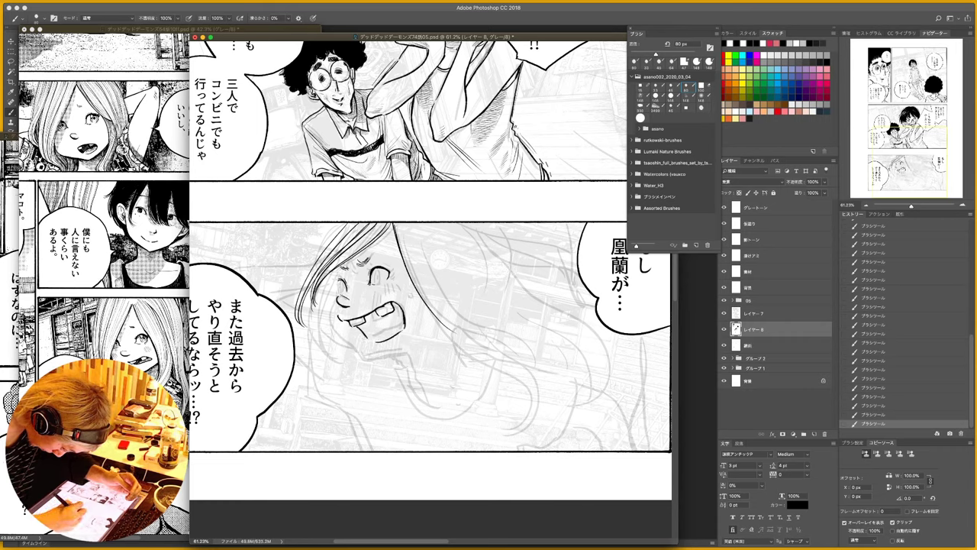
drag(339, 288, 413, 295)
- With the 46 px brush, draw the irises, pupils and eyelashes of both of the girl's eyes
key(super+space)
right_click(349, 270)
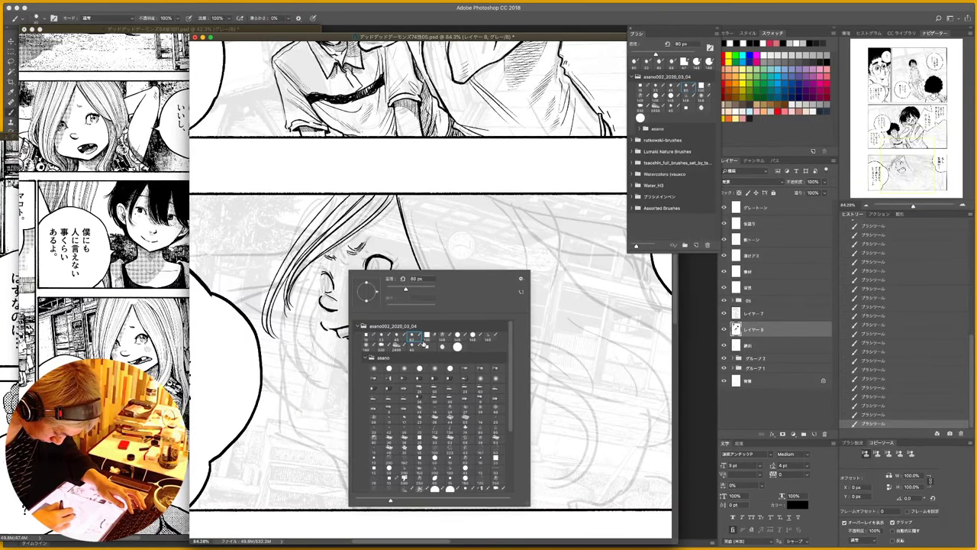
click(392, 335)
click(391, 335)
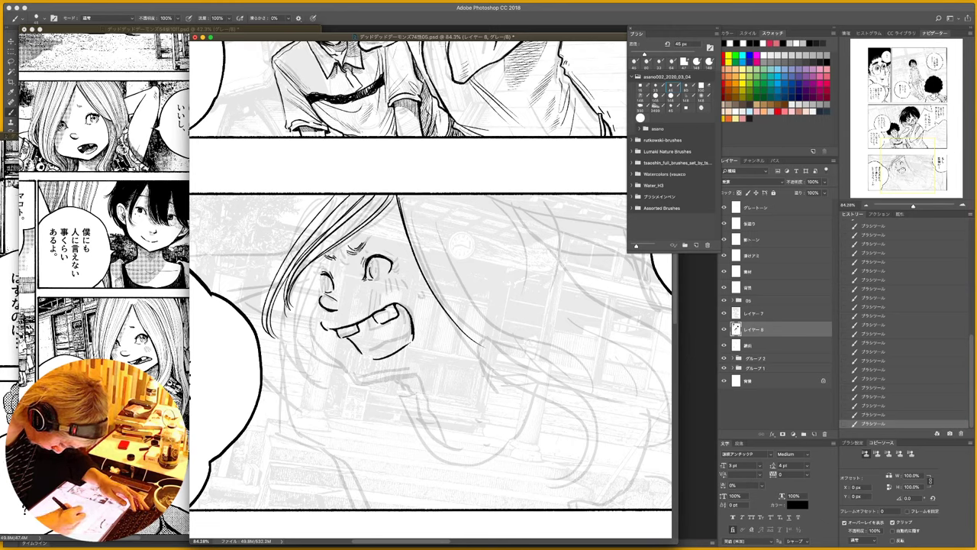
drag(374, 258, 375, 275)
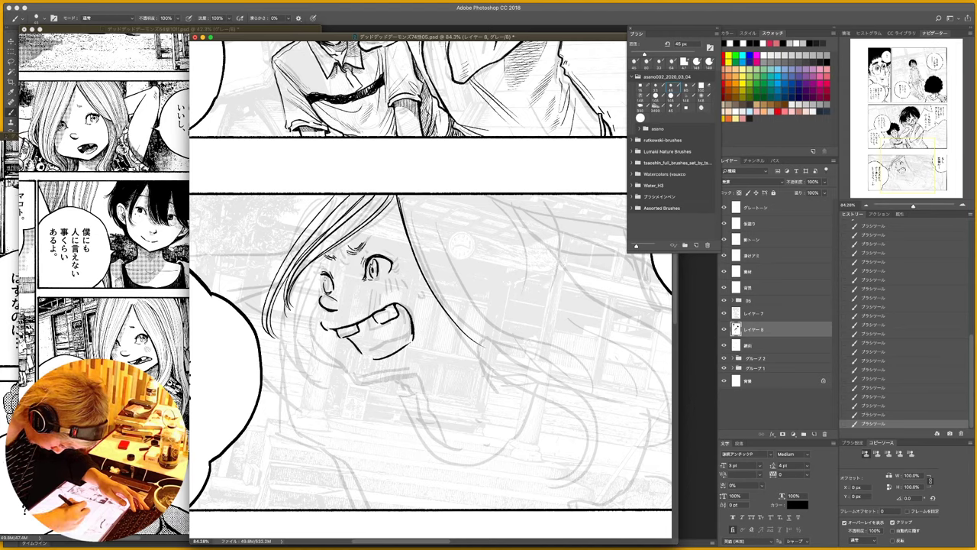
drag(327, 275, 328, 291)
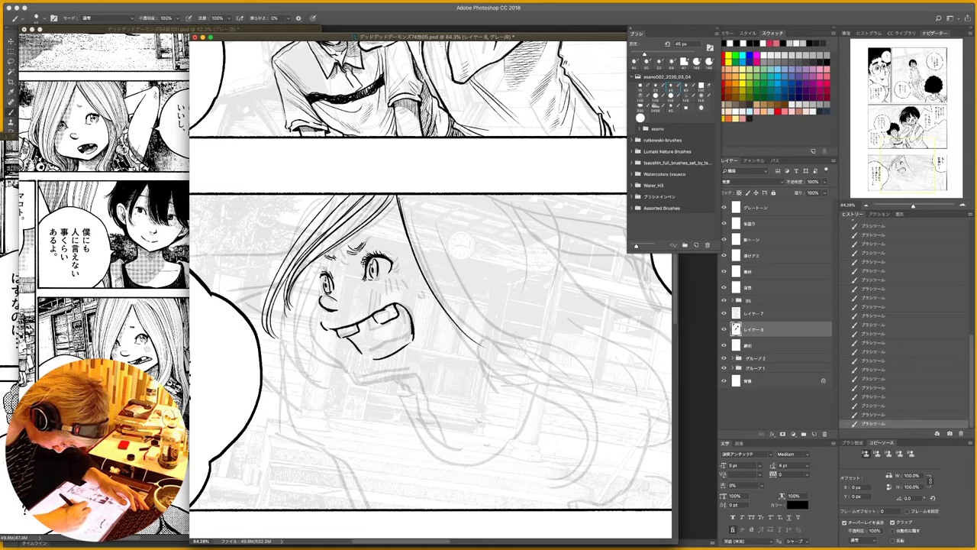
drag(324, 276, 316, 271)
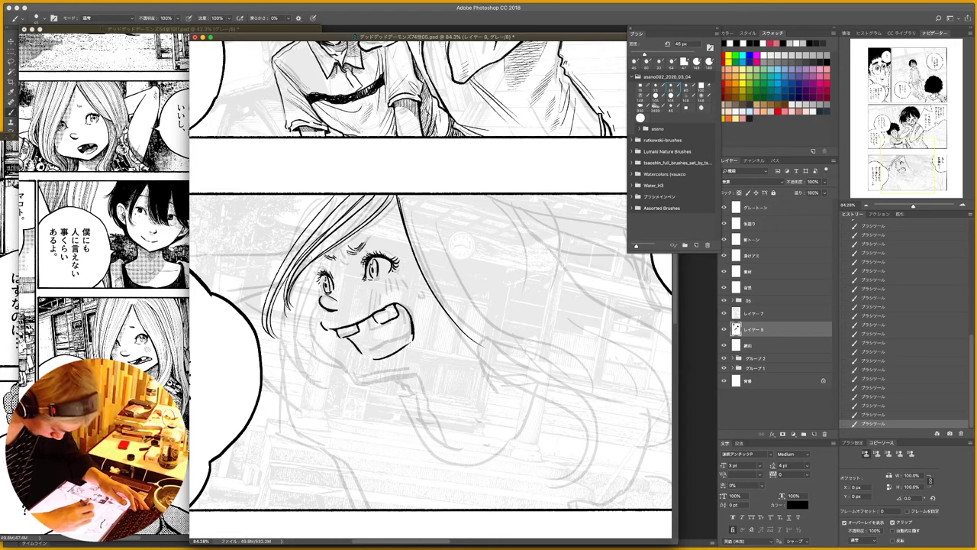
- With the 80 px brush, ink the girl's cheek, jaw and neck line, and add the tongue and dark interior of her mouth
right_click(308, 222)
click(368, 290)
click(326, 190)
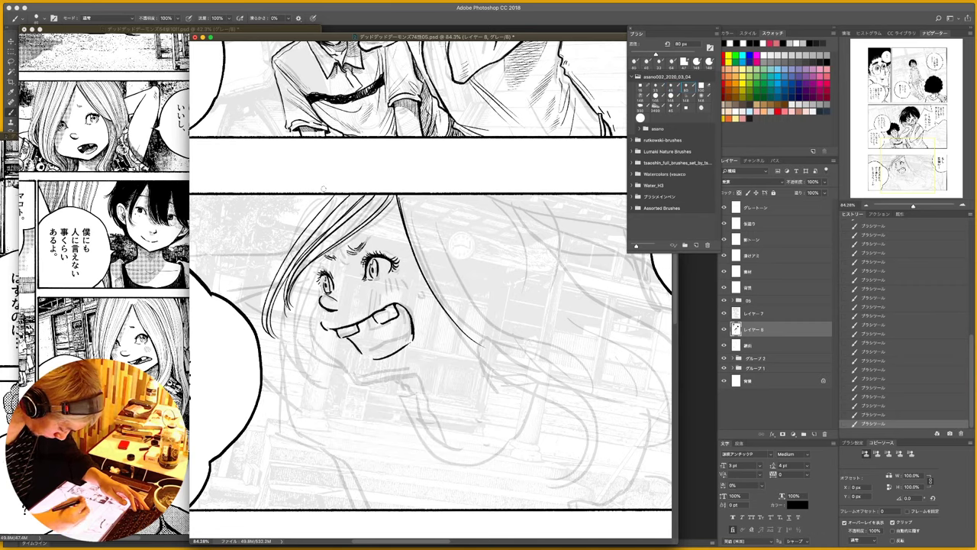
mouse_move(317, 258)
mouse_down()
mouse_move(309, 343)
mouse_move(312, 325)
mouse_move(352, 380)
mouse_move(373, 382)
mouse_move(361, 384)
mouse_move(417, 370)
mouse_move(420, 394)
mouse_move(456, 440)
mouse_up()
mouse_move(374, 361)
mouse_down()
mouse_move(399, 349)
mouse_move(379, 347)
mouse_move(411, 325)
mouse_move(407, 308)
mouse_move(400, 327)
mouse_move(388, 328)
mouse_move(395, 317)
mouse_move(359, 331)
mouse_move(364, 322)
mouse_up()
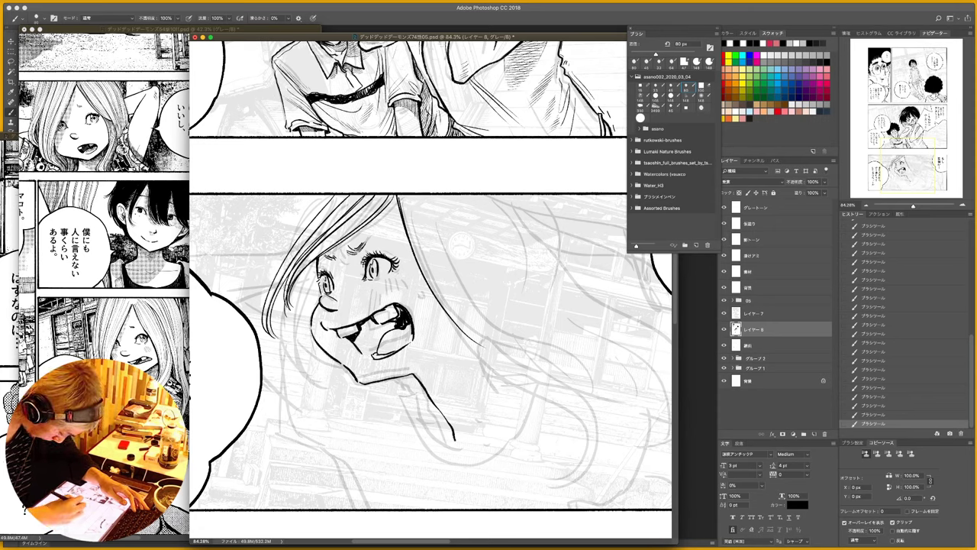
- Ink the lock of hair that curves from beside the girl's cheek, under her chin and across her neck
mouse_move(284, 289)
mouse_down()
mouse_move(292, 372)
mouse_move(356, 405)
mouse_up()
mouse_move(287, 328)
mouse_down()
mouse_move(305, 392)
mouse_move(411, 398)
mouse_up()
drag(314, 268, 298, 390)
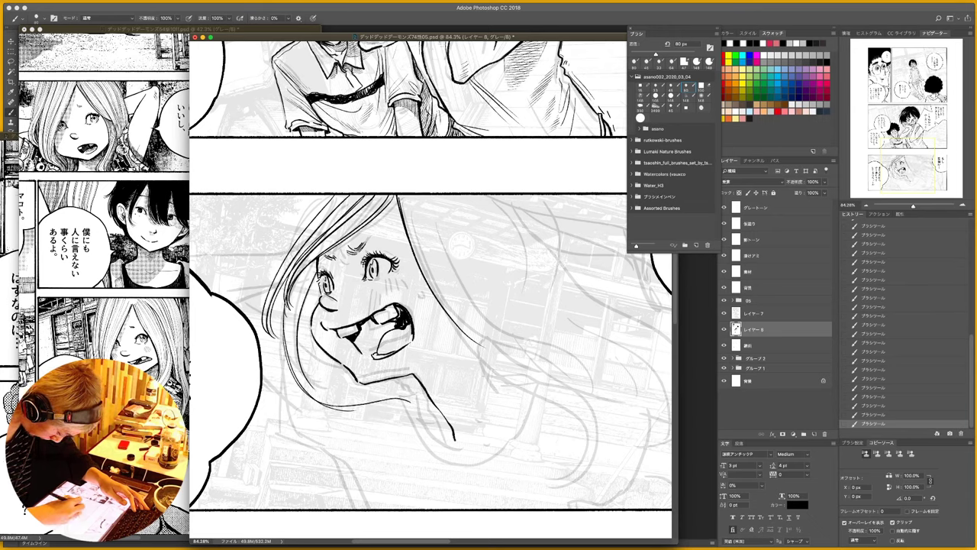
drag(317, 302, 284, 403)
mouse_move(344, 412)
mouse_down()
mouse_move(391, 397)
mouse_move(439, 413)
mouse_up()
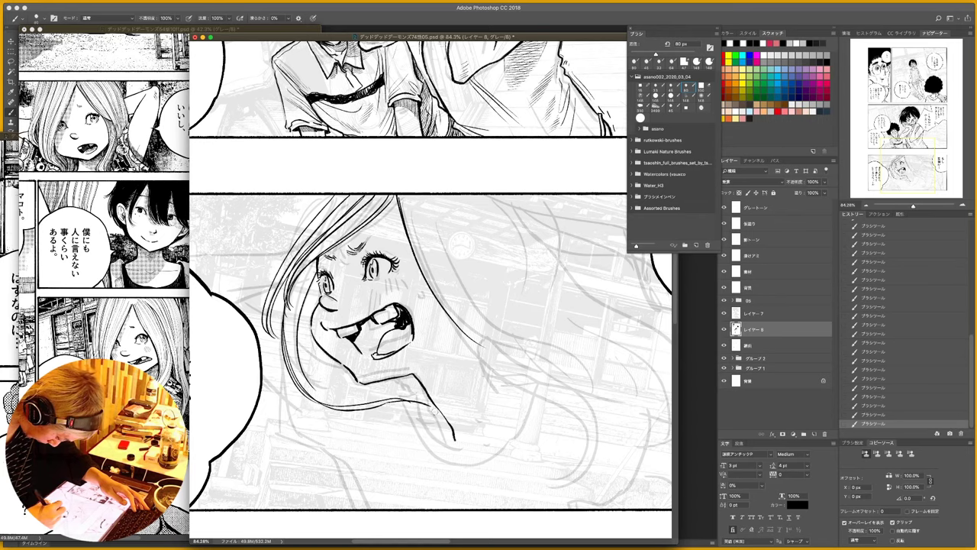
drag(313, 326, 318, 332)
mouse_move(318, 289)
mouse_down()
mouse_move(315, 310)
mouse_move(345, 390)
mouse_move(426, 394)
mouse_move(432, 405)
mouse_up()
mouse_move(312, 339)
mouse_down()
mouse_move(333, 376)
mouse_move(355, 391)
mouse_move(358, 383)
mouse_up()
mouse_move(326, 353)
mouse_down()
mouse_move(360, 384)
mouse_move(416, 391)
mouse_move(426, 406)
mouse_up()
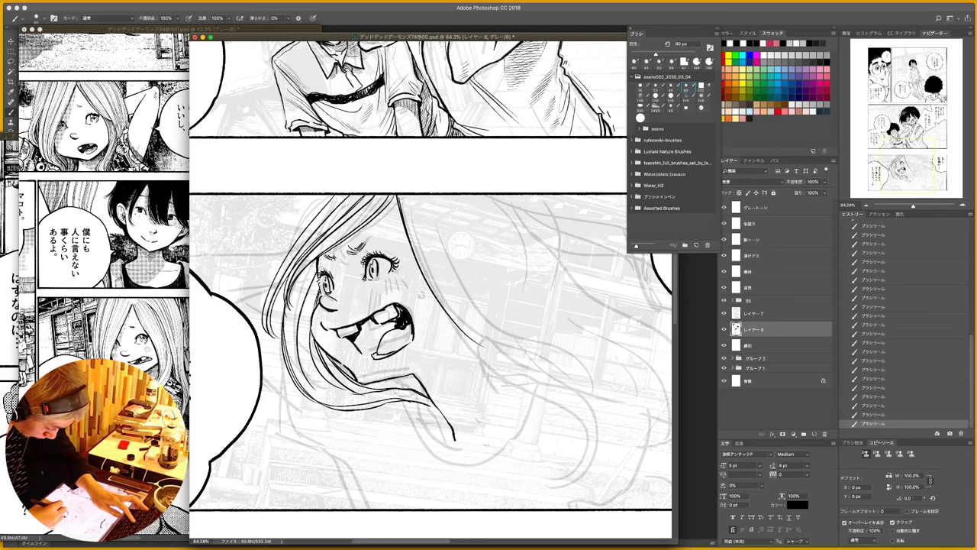
- Erase the overlapping lines where the hair crosses the neck, redraw the strands and hatch the shadow under the jaw
key(e)
mouse_move(370, 391)
mouse_down()
mouse_move(423, 393)
mouse_move(431, 405)
mouse_up()
drag(412, 443, 364, 420)
key(b)
drag(336, 368, 396, 390)
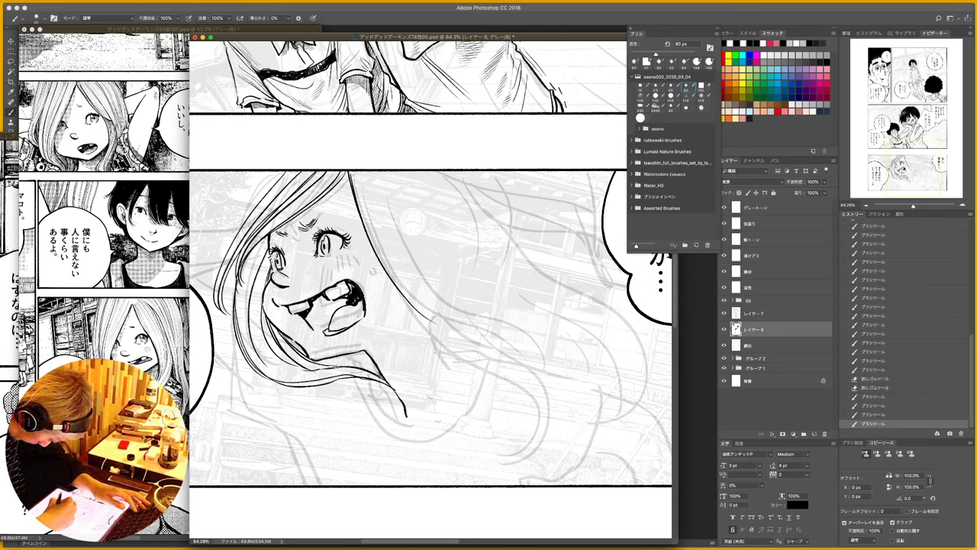
drag(322, 355, 378, 369)
drag(361, 352, 376, 366)
drag(366, 355, 378, 366)
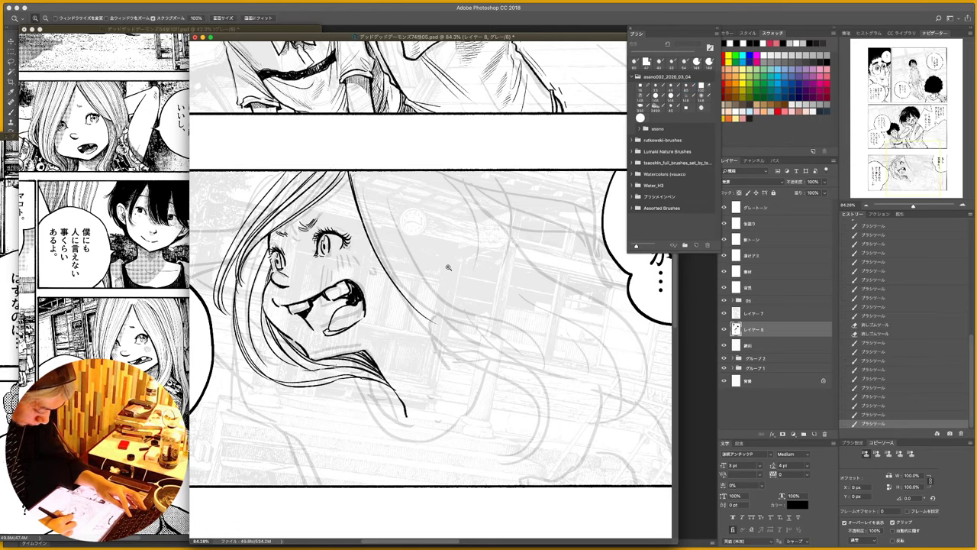
- Ink the long wavy strands of hair streaming back from the girl's head toward the lower edge of the bottom panel
scroll(446, 267, down, 3)
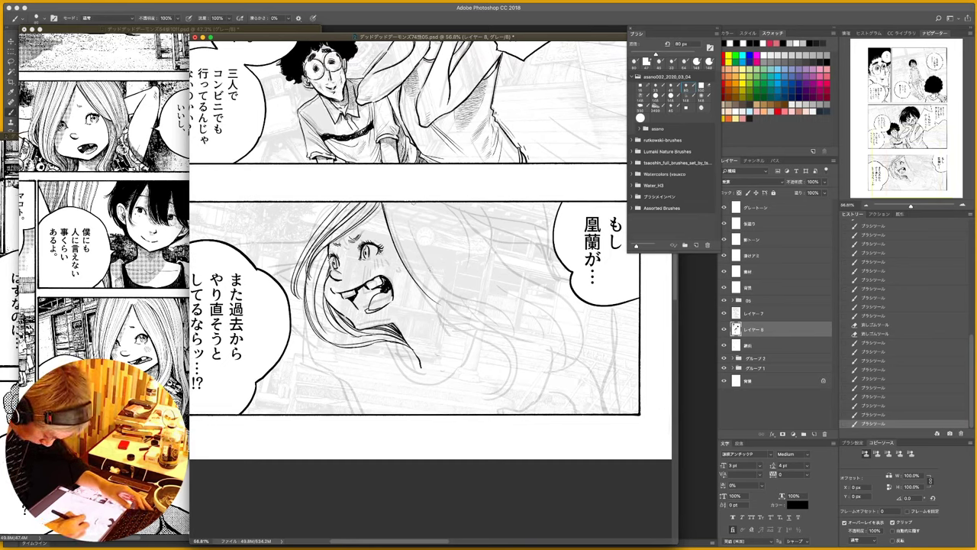
mouse_move(410, 203)
mouse_down()
mouse_move(445, 280)
mouse_move(505, 312)
mouse_move(558, 379)
mouse_up()
mouse_move(432, 298)
mouse_down()
mouse_move(467, 316)
mouse_move(546, 402)
mouse_up()
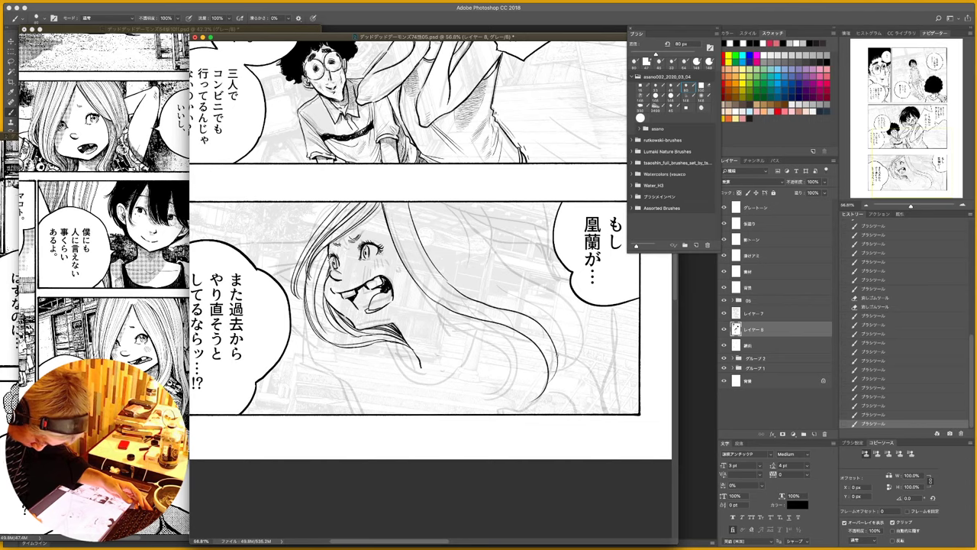
drag(547, 355, 556, 398)
drag(426, 292, 520, 408)
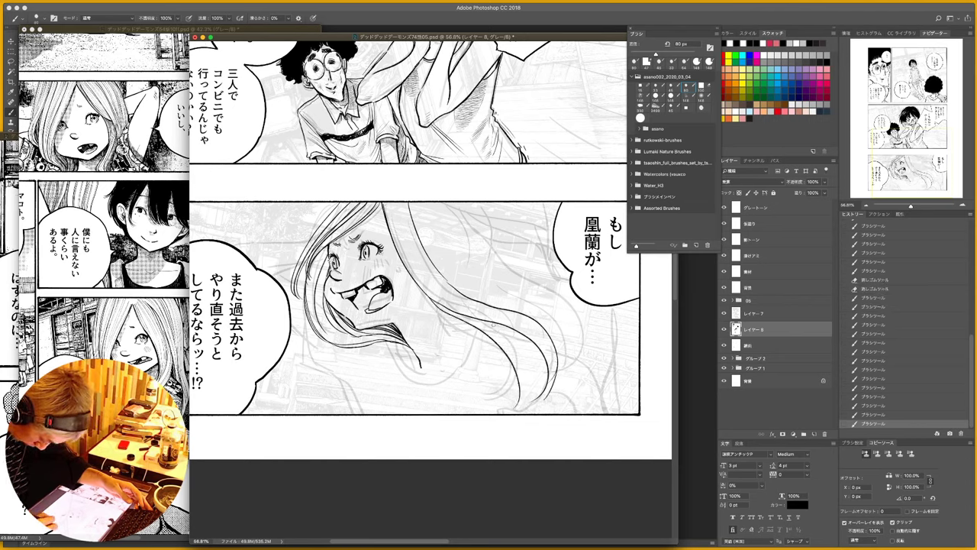
mouse_move(491, 321)
mouse_down()
mouse_move(524, 369)
mouse_move(520, 407)
mouse_up()
drag(498, 323, 522, 408)
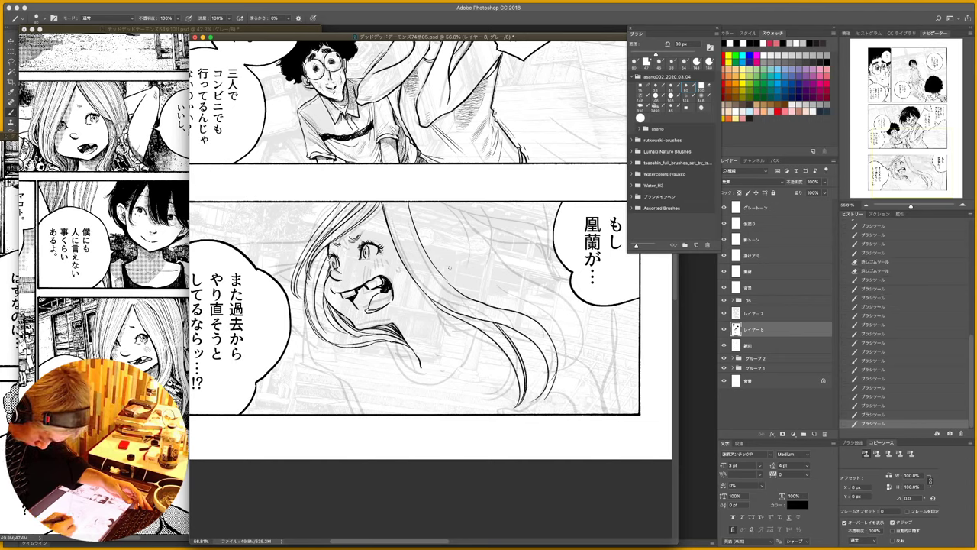
- Ink more long wavy strands along the upper side of the girl's hair, sweeping back toward the speech balloon that reads もし凰蘭が…
drag(429, 257, 518, 312)
drag(427, 200, 583, 356)
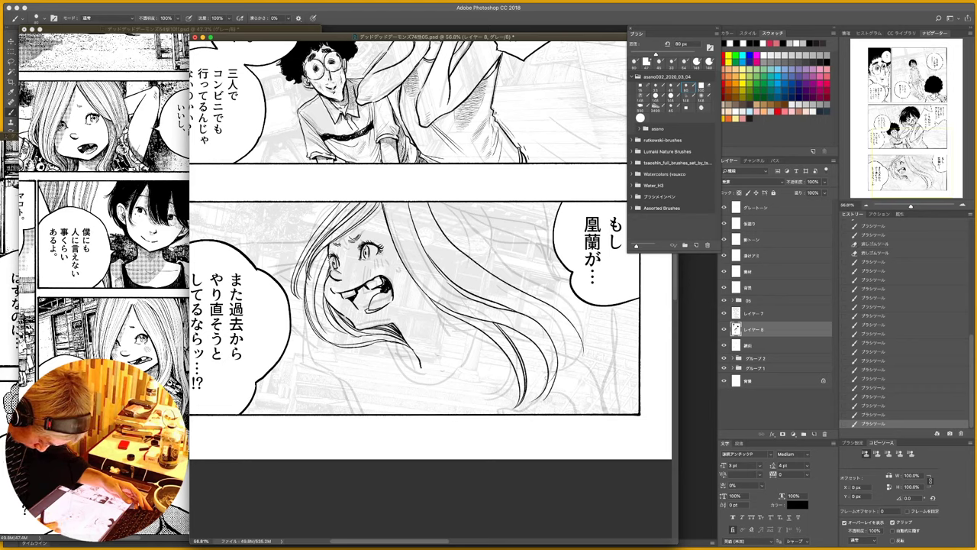
drag(534, 320, 583, 358)
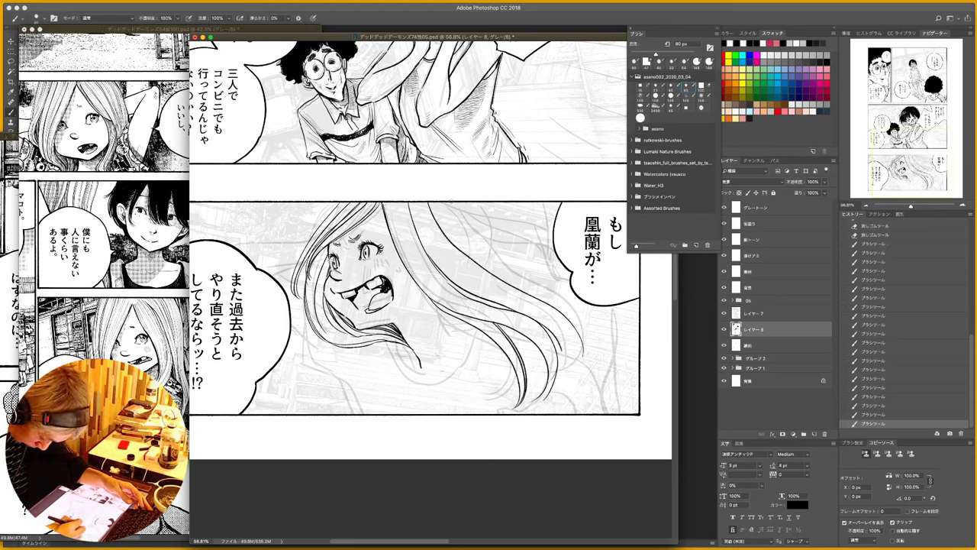
drag(452, 204, 579, 334)
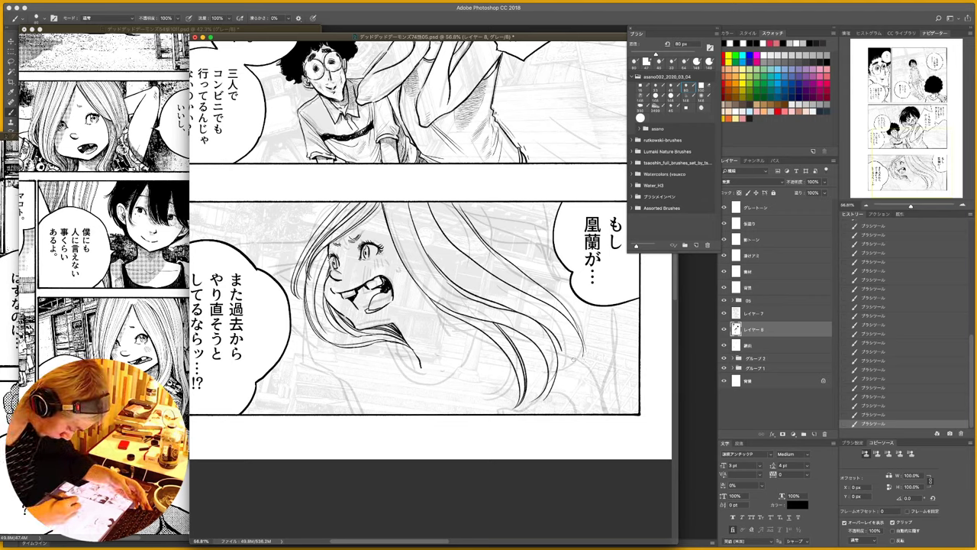
- Ink the girl's arm and sleeve emerging behind the large speech balloon, and the folded side of her shirt down to the panel edge
drag(308, 310, 300, 368)
drag(234, 245, 309, 245)
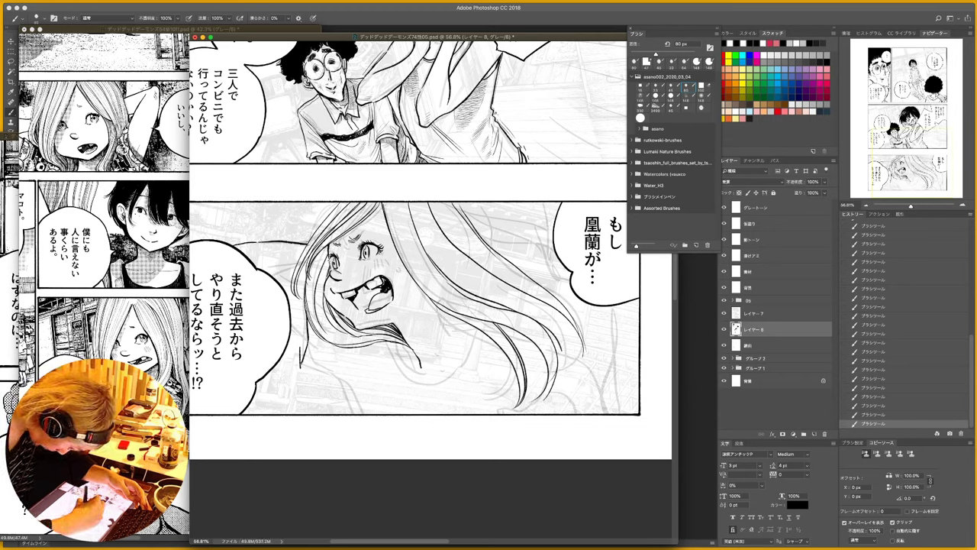
drag(270, 272, 297, 267)
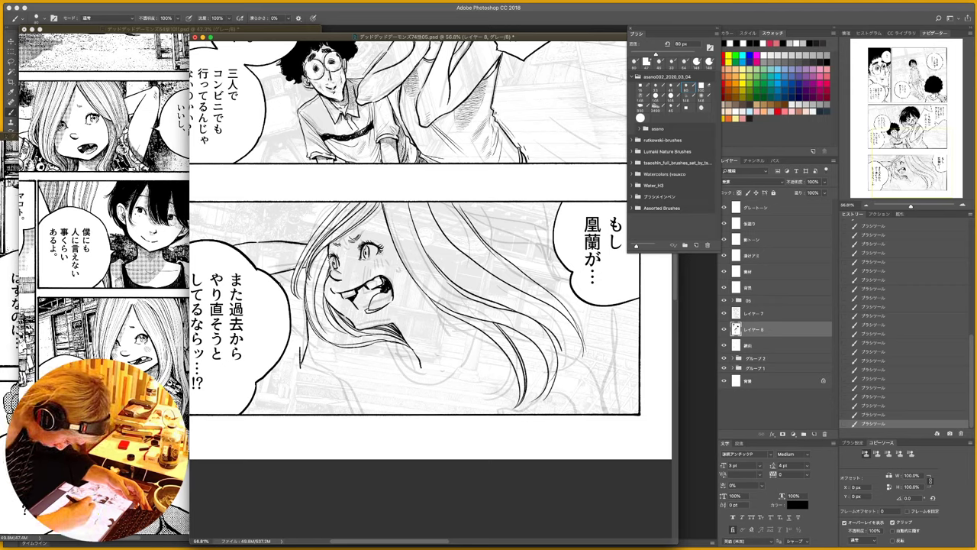
drag(293, 287, 305, 293)
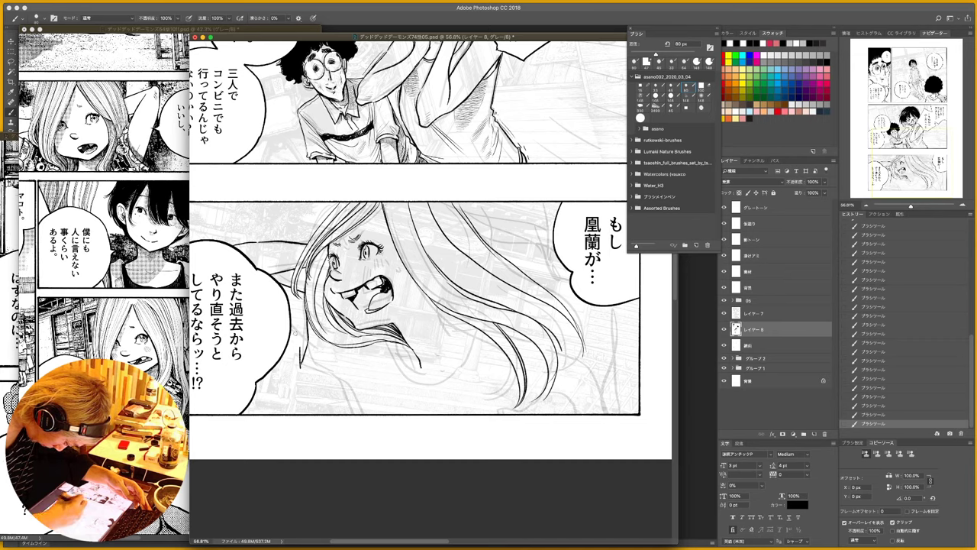
mouse_move(293, 328)
mouse_down()
mouse_move(309, 340)
mouse_move(299, 366)
mouse_move(314, 371)
mouse_up()
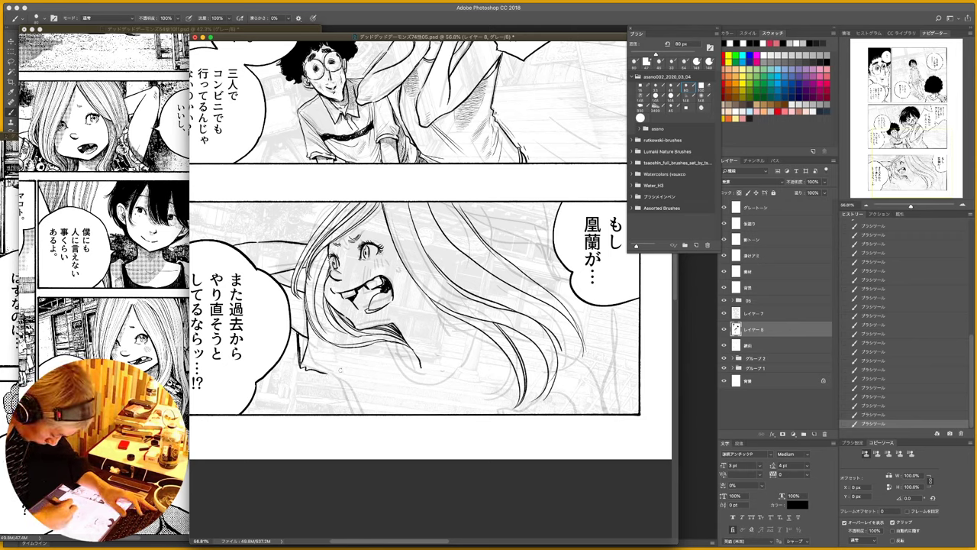
mouse_move(329, 371)
mouse_down()
mouse_move(382, 400)
mouse_move(372, 419)
mouse_up()
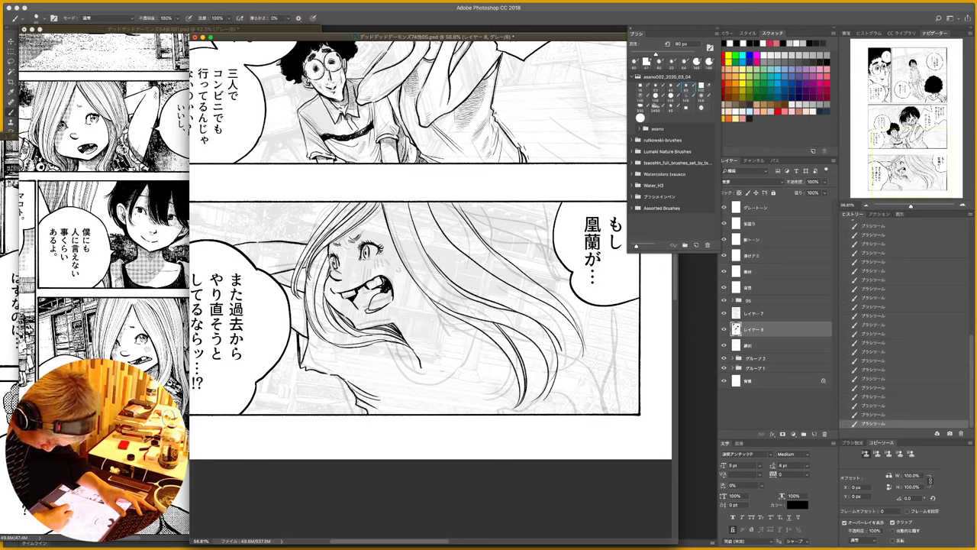
- Ink the round neckline and collarbone of the girl's T-shirt, plus the fold lines over her chest
mouse_move(393, 340)
mouse_down()
mouse_move(433, 383)
mouse_move(454, 384)
mouse_move(484, 337)
mouse_up()
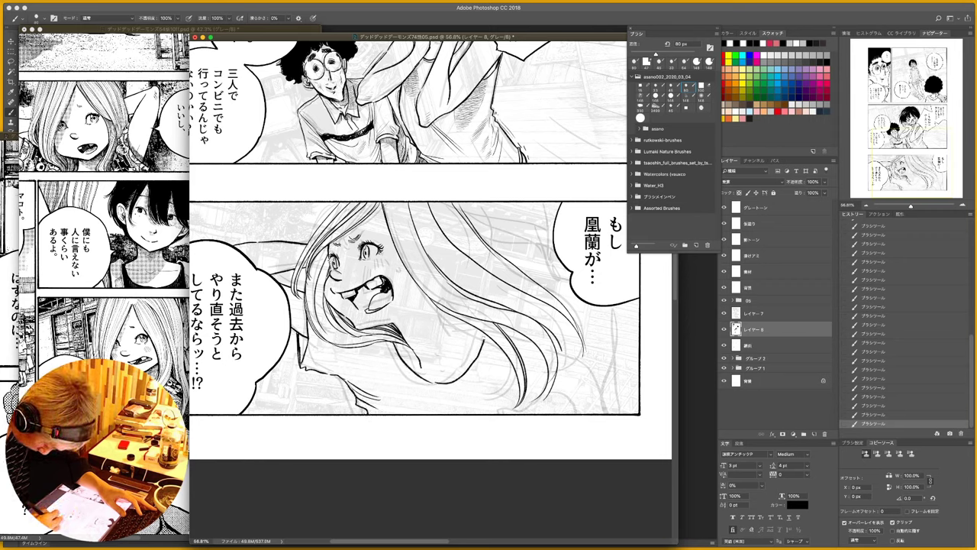
drag(410, 374, 475, 353)
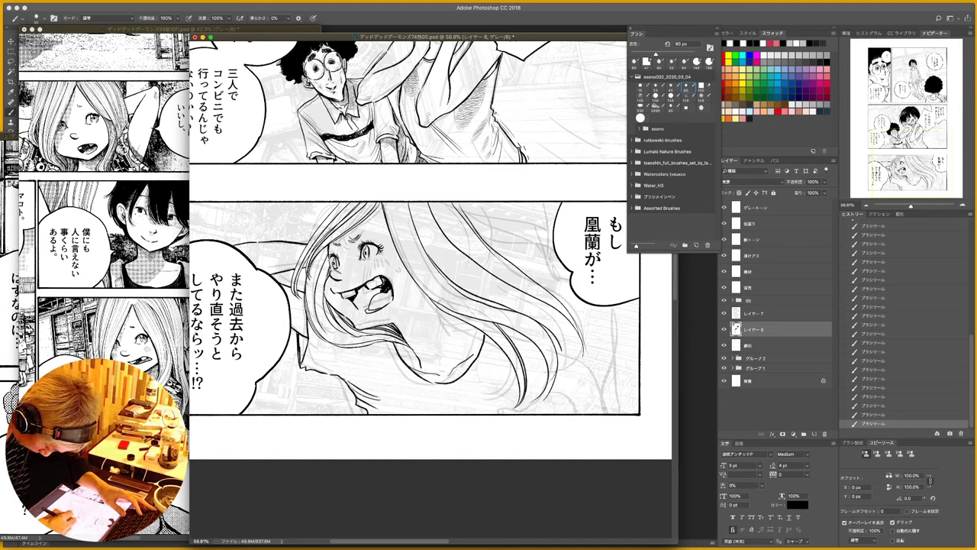
drag(424, 292, 504, 353)
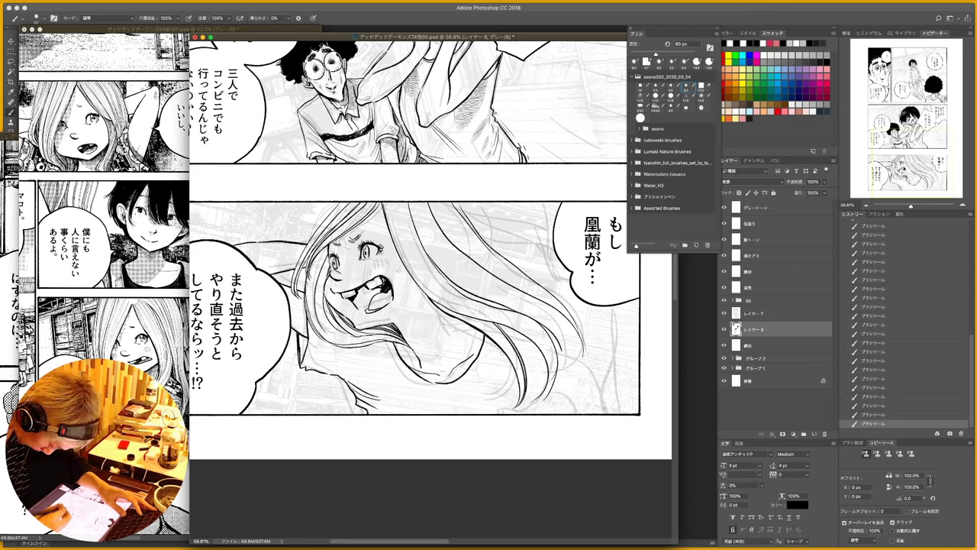
mouse_move(384, 343)
mouse_down()
mouse_move(411, 380)
mouse_move(456, 394)
mouse_move(492, 340)
mouse_up()
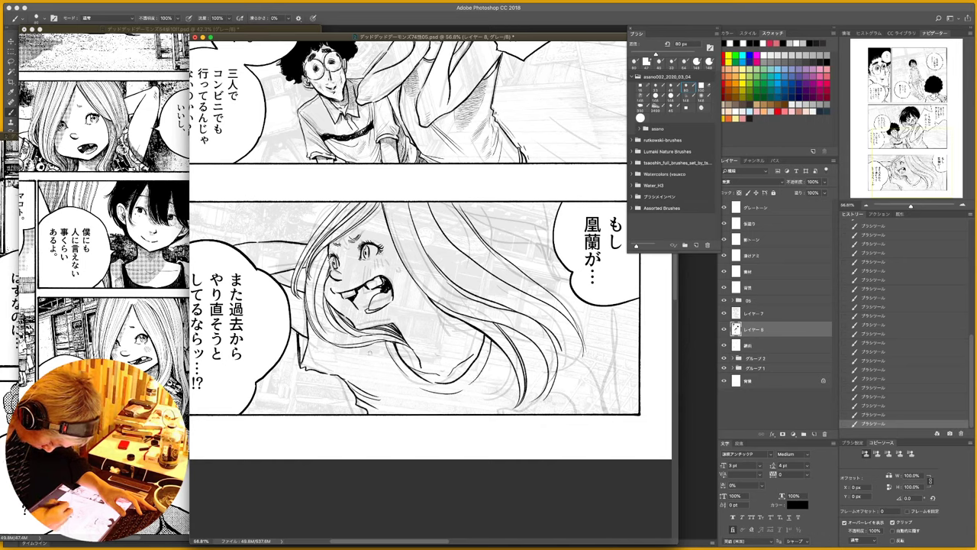
mouse_move(372, 344)
mouse_down()
mouse_move(411, 394)
mouse_move(452, 415)
mouse_up()
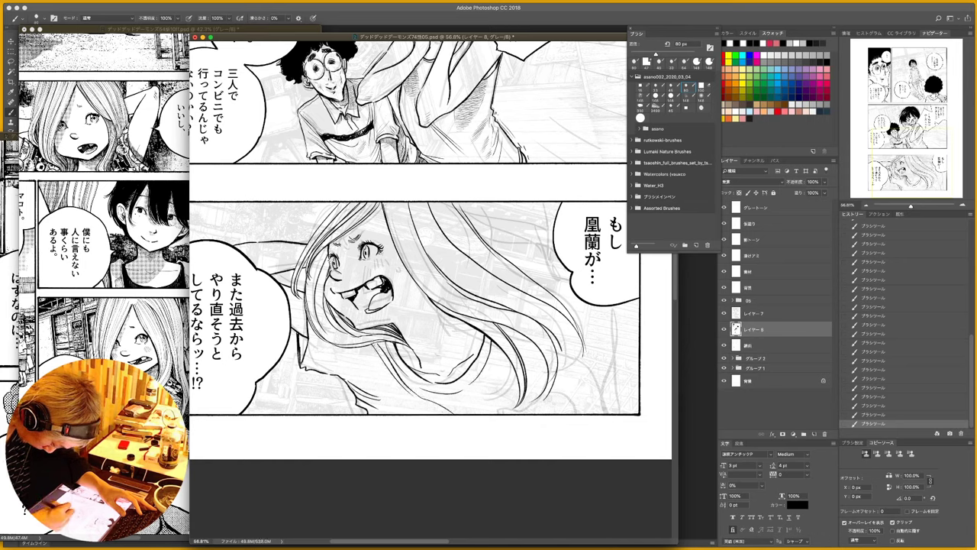
drag(373, 345, 395, 342)
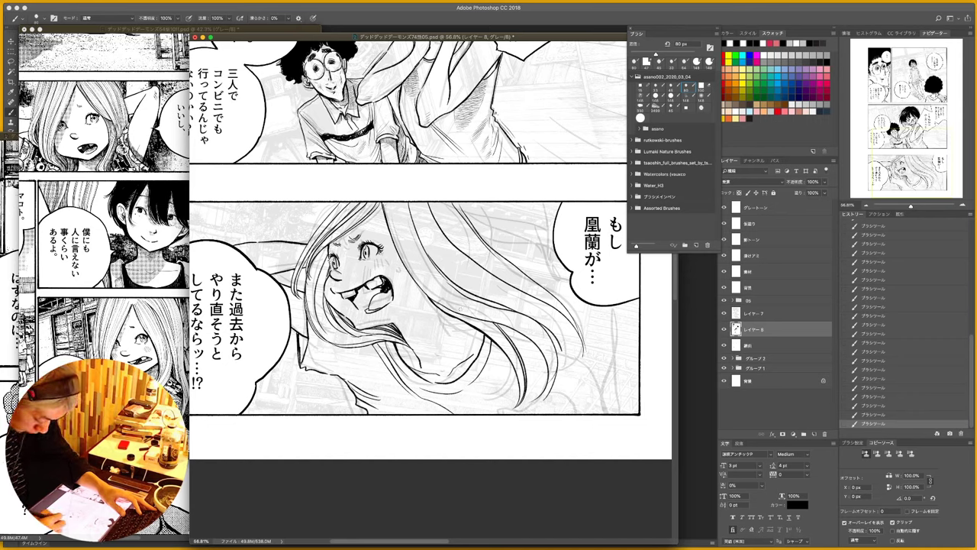
- Ink the sleeve and upper arm behind the girl's hair ends, with a dark sleeve hem and shirt folds beside the hair
drag(551, 336, 579, 358)
mouse_move(579, 359)
mouse_down()
mouse_move(565, 404)
mouse_move(514, 411)
mouse_up()
mouse_move(577, 353)
mouse_down()
mouse_move(606, 374)
mouse_move(586, 391)
mouse_move(614, 388)
mouse_move(608, 413)
mouse_move(585, 413)
mouse_up()
drag(580, 353, 572, 390)
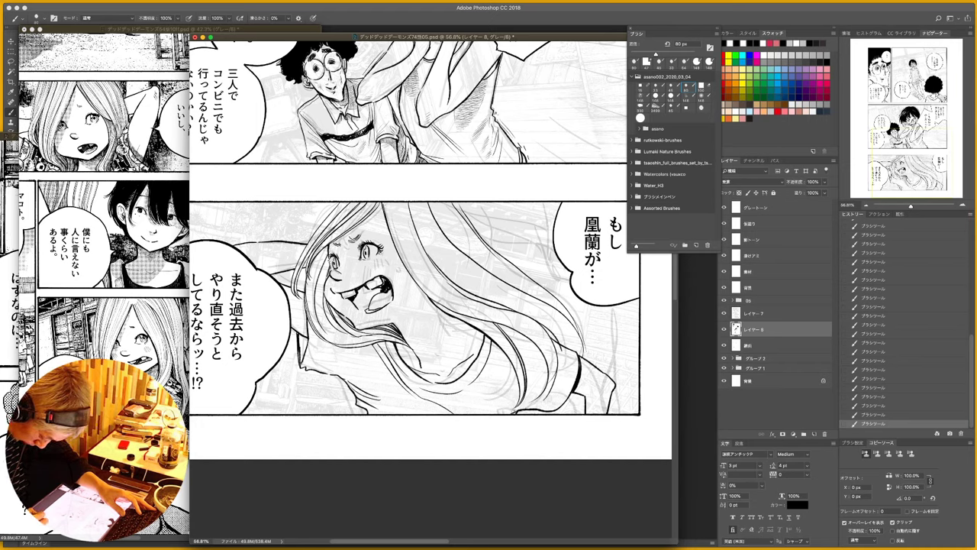
mouse_move(501, 350)
mouse_down()
mouse_move(490, 404)
mouse_move(503, 399)
mouse_up()
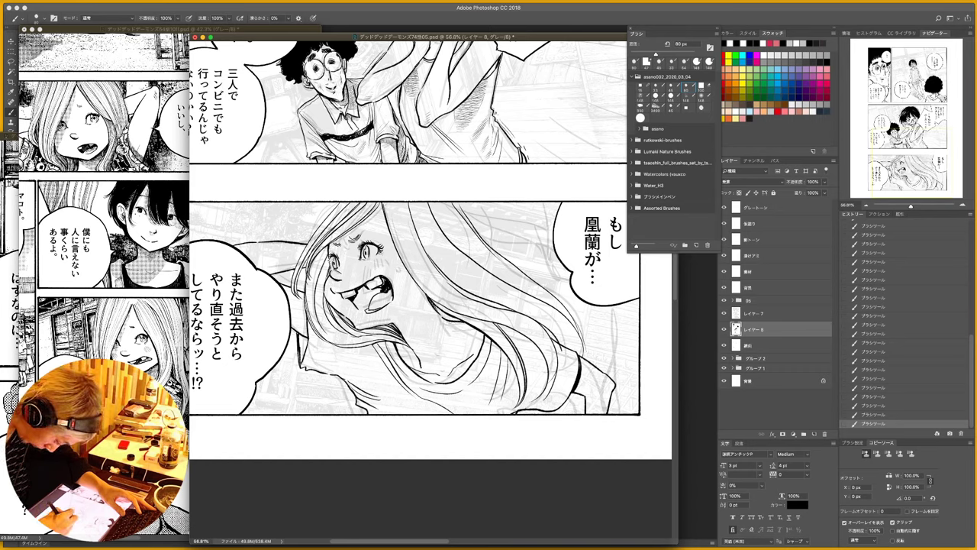
- Hatch the shadow under the hair near the neck and add fine strands along the length of the hair
drag(441, 313, 450, 321)
drag(447, 315, 453, 320)
drag(448, 313, 461, 321)
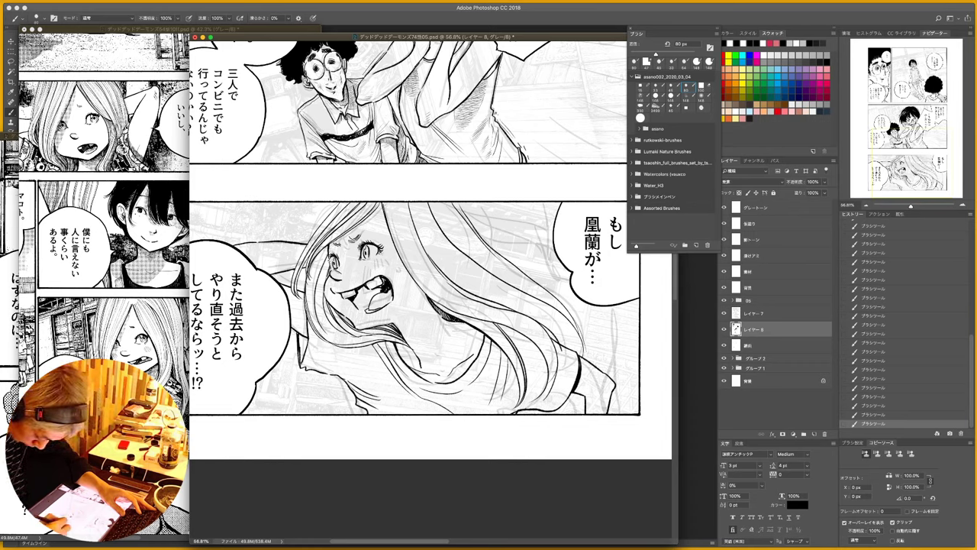
mouse_move(419, 214)
mouse_down()
mouse_move(453, 269)
mouse_move(428, 231)
mouse_move(575, 349)
mouse_up()
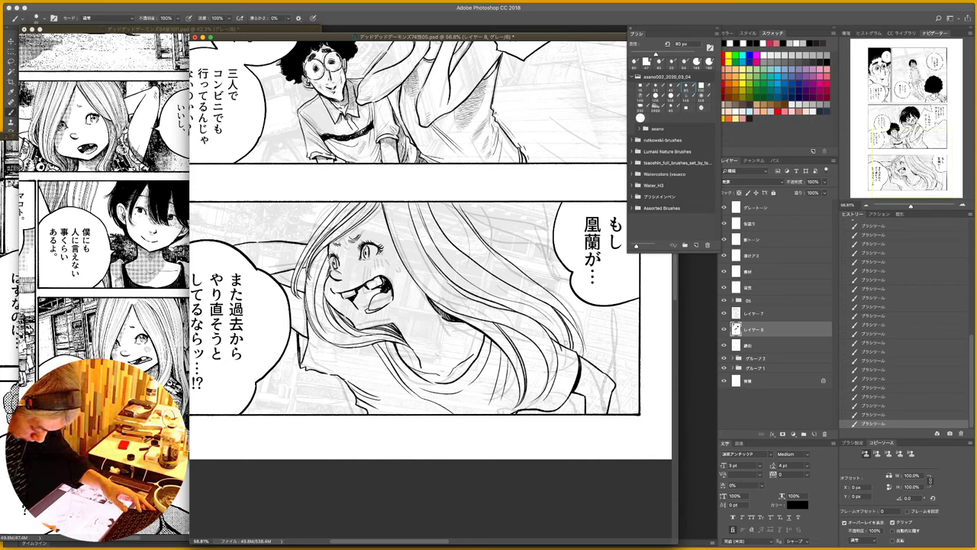
- Clean up the line behind the girl's head with the eraser and white, and ink the shape between her hair and the speech balloon
key(e)
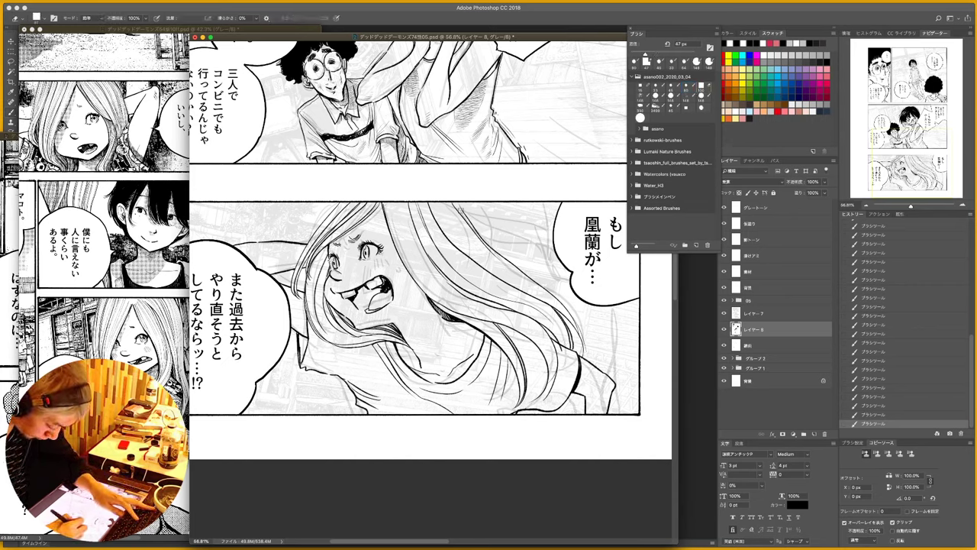
drag(420, 197, 544, 237)
key(b)
key(b)
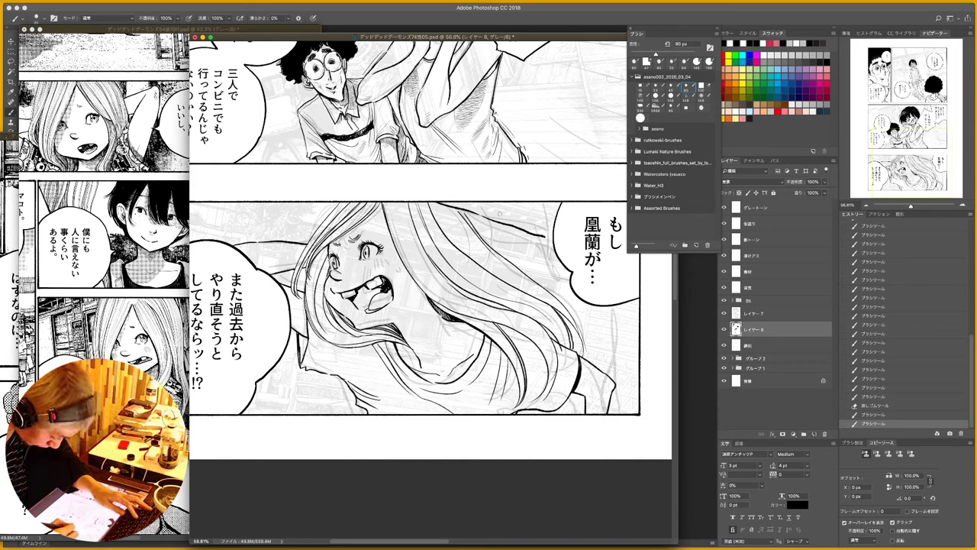
key(x)
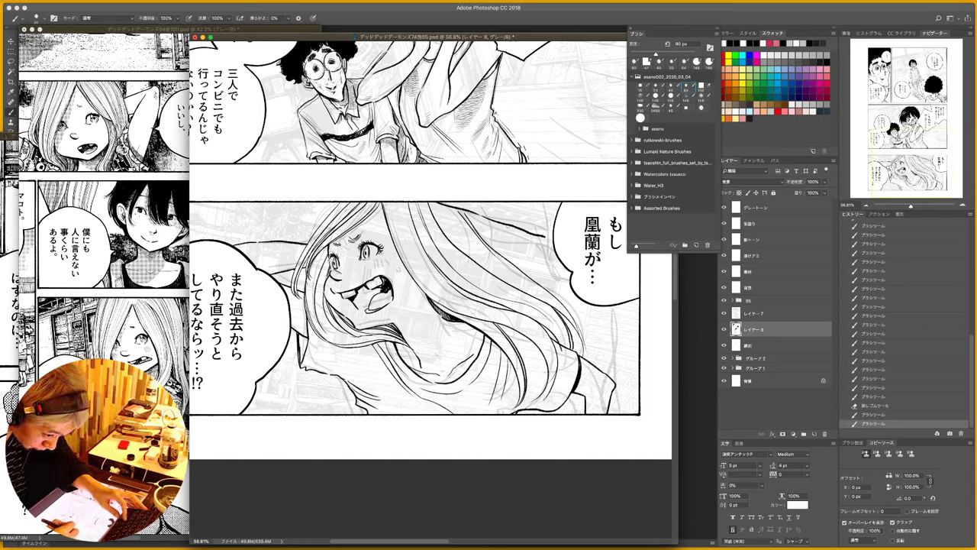
mouse_move(522, 229)
mouse_down()
mouse_move(551, 239)
mouse_move(545, 273)
mouse_up()
key(x)
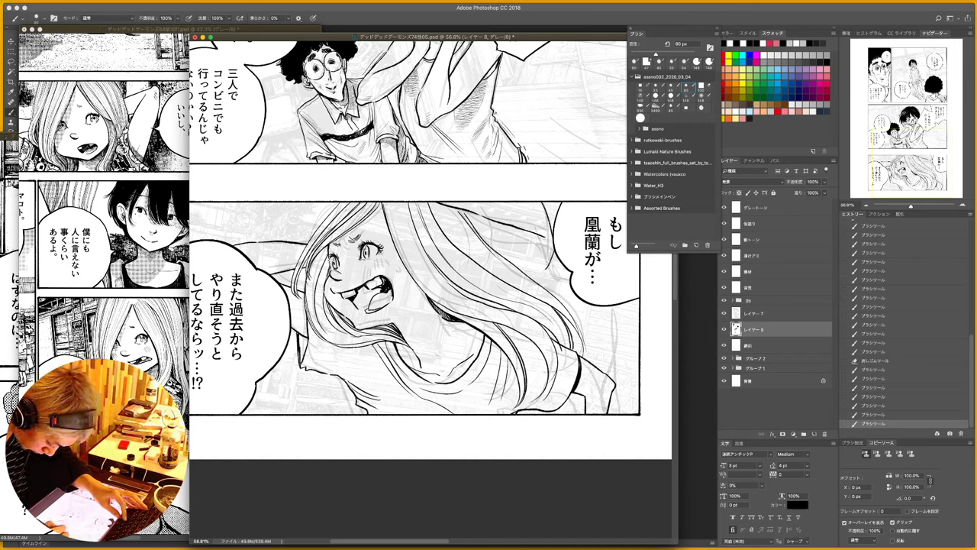
drag(519, 225, 545, 270)
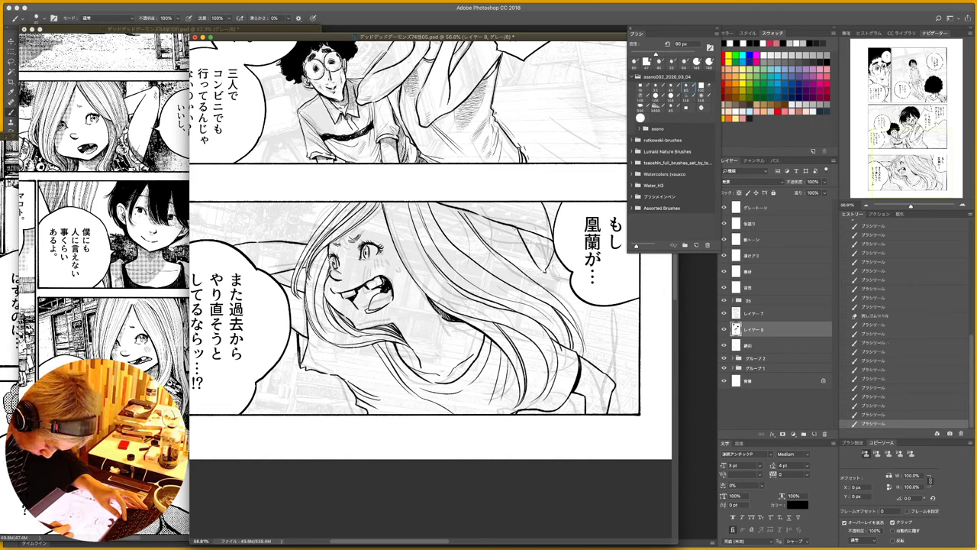
mouse_move(513, 226)
mouse_down()
mouse_move(536, 267)
mouse_move(571, 286)
mouse_up()
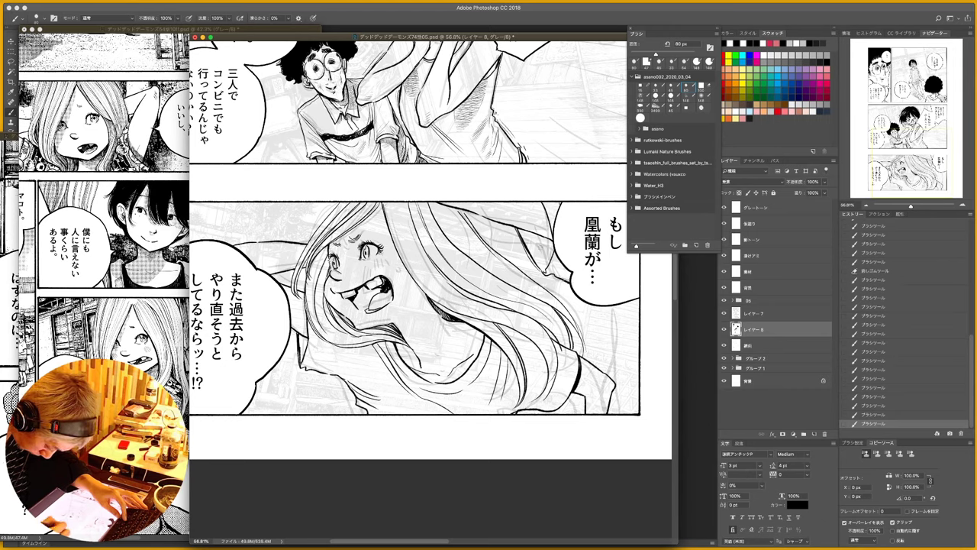
drag(536, 234, 553, 270)
- Ink the remaining contours and folds below the speech balloon at the panel's outer edge, and add strands to the hair ends
drag(601, 304, 639, 403)
drag(620, 368, 632, 415)
key(x)
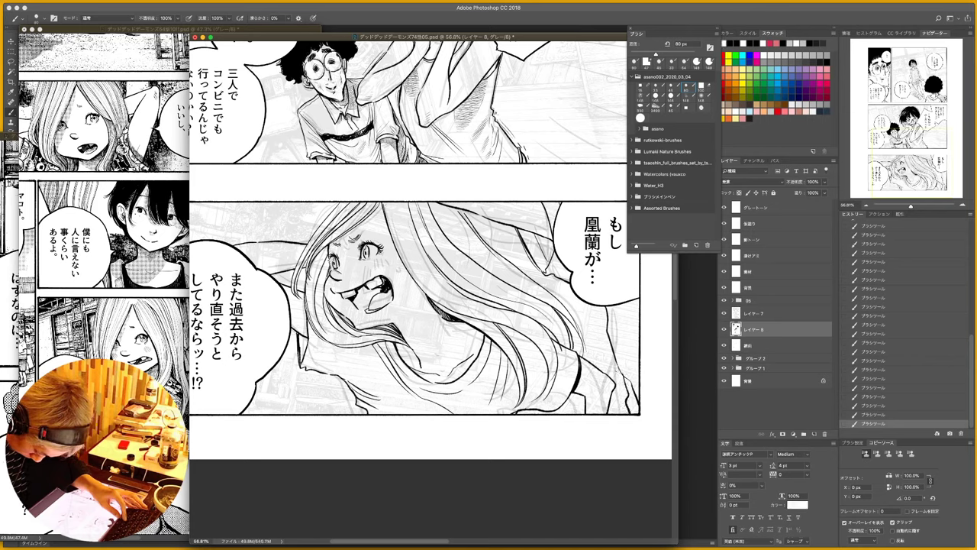
key(x)
mouse_move(610, 306)
mouse_down()
mouse_move(638, 349)
mouse_move(625, 322)
mouse_move(639, 340)
mouse_move(640, 381)
mouse_up()
drag(620, 343, 639, 363)
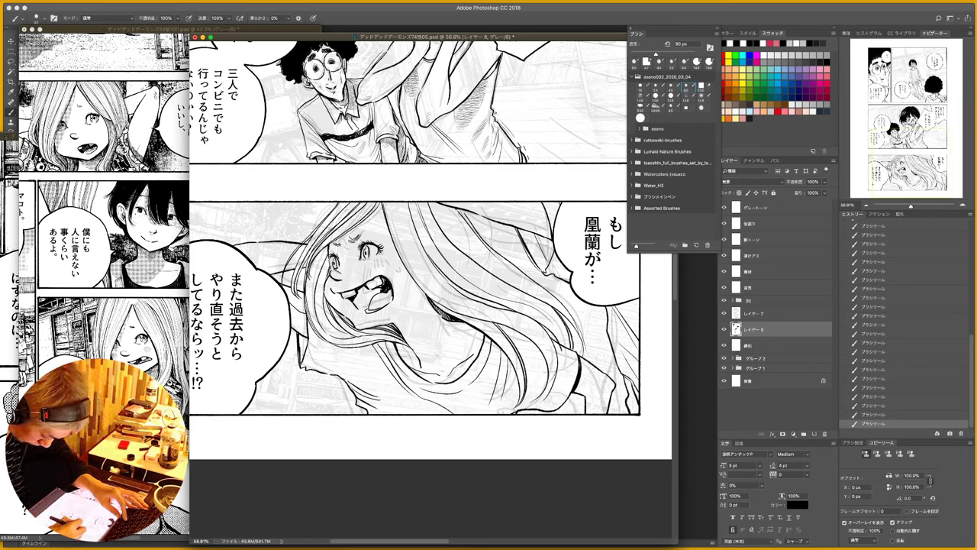
key(x)
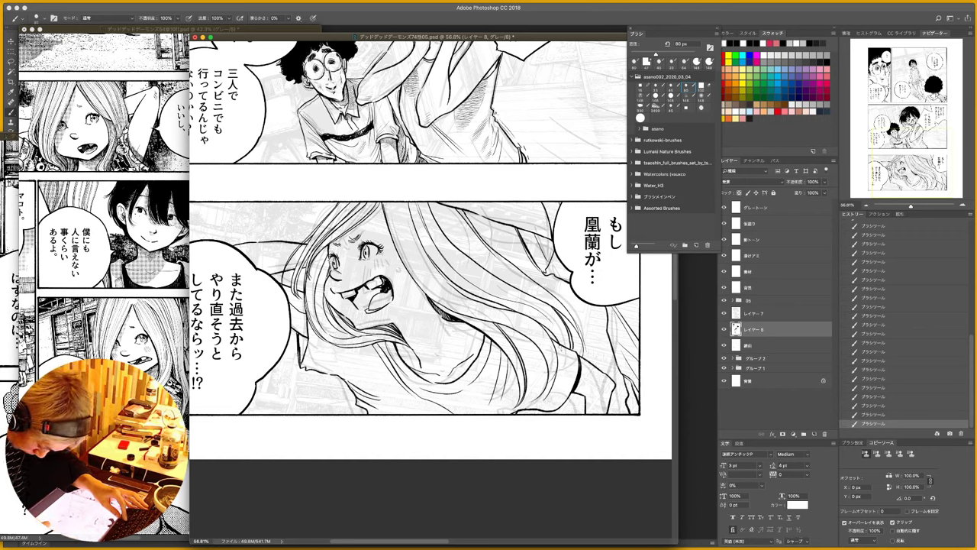
key(x)
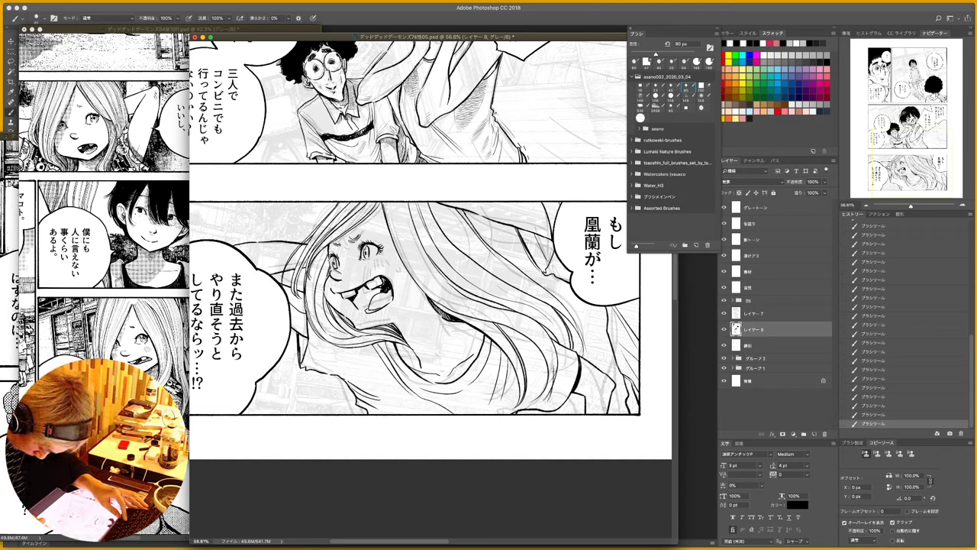
drag(554, 366, 527, 402)
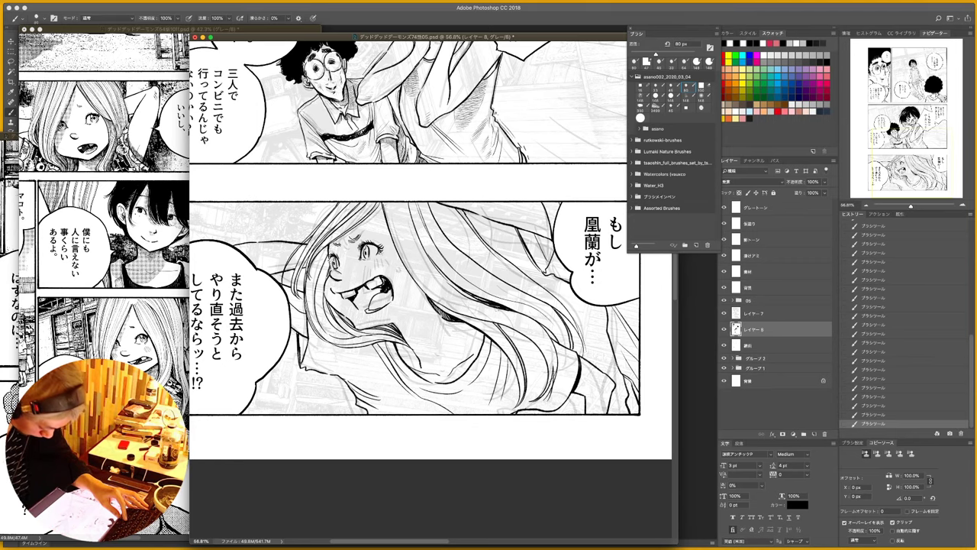
- Hide the rough sketch layer groups グループ 2 and グループ 1 so only the inked lines show
click(724, 369)
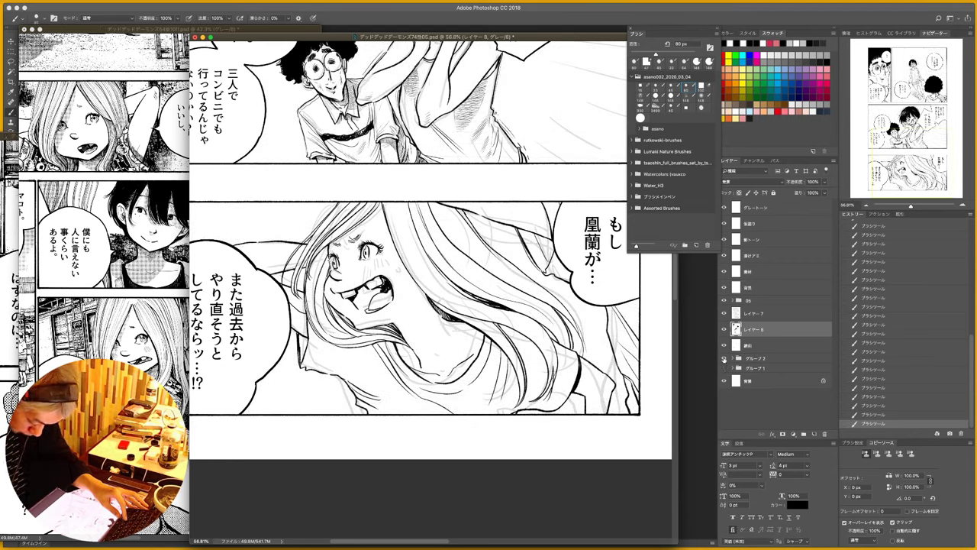
click(723, 369)
click(724, 369)
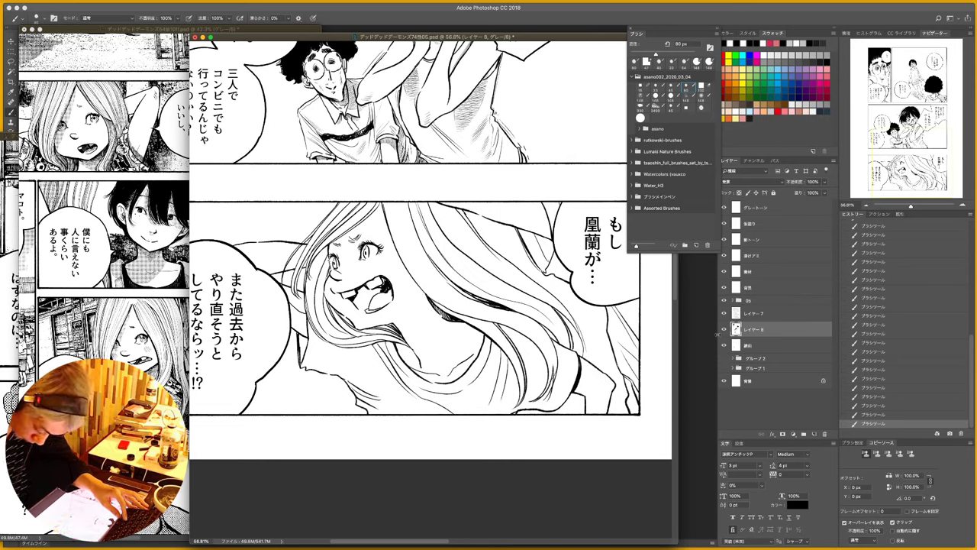
- Switch to the 45 px brush and add fine hair strands over the front of the girl's head
key(z)
drag(422, 235, 457, 273)
right_click(460, 278)
click(462, 297)
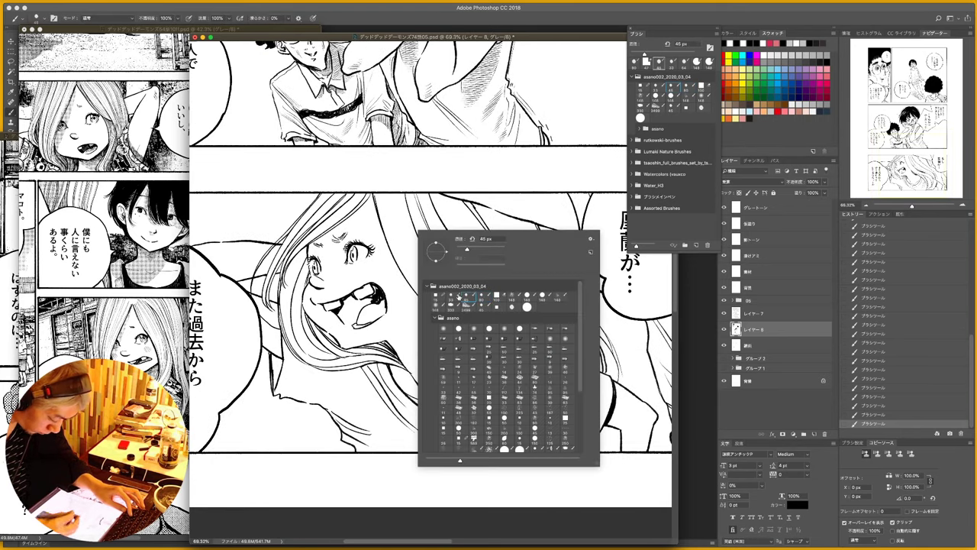
key(Return)
drag(344, 193, 294, 240)
drag(362, 193, 317, 232)
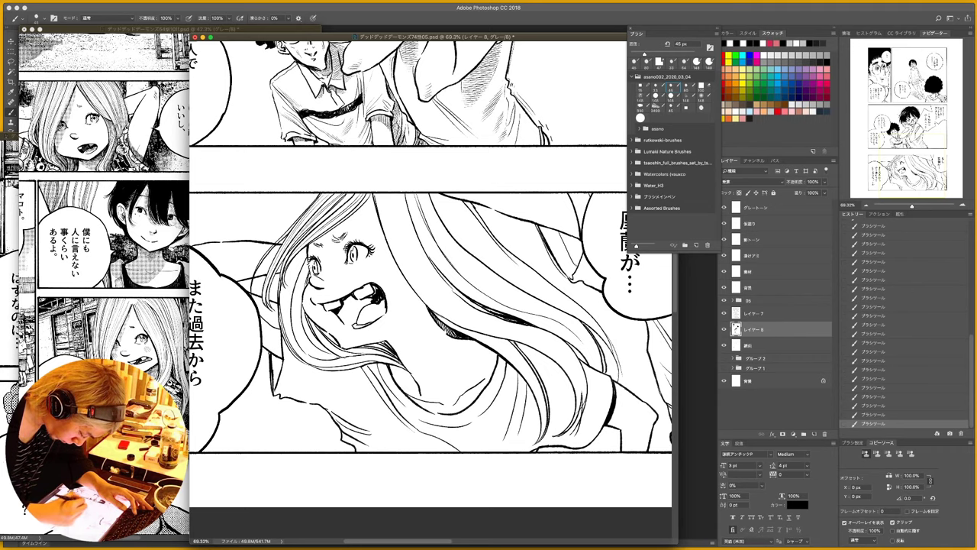
- Hatch the inside of the girl's open mouth with fine strokes between her teeth and tongue
key(z)
drag(348, 264, 375, 264)
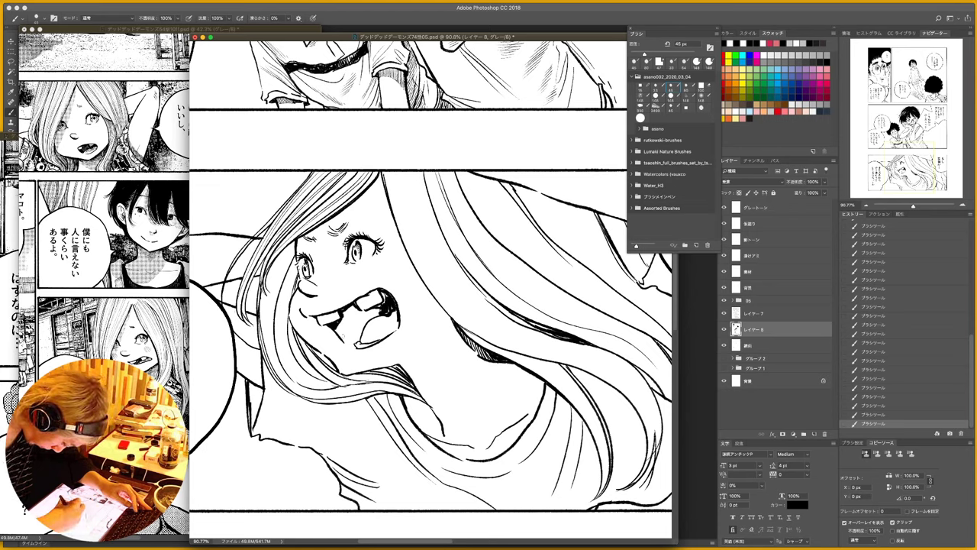
drag(336, 329, 344, 341)
drag(336, 327, 347, 345)
drag(337, 323, 351, 343)
drag(339, 318, 354, 343)
mouse_move(342, 320)
mouse_down()
mouse_move(357, 344)
mouse_move(388, 303)
mouse_up()
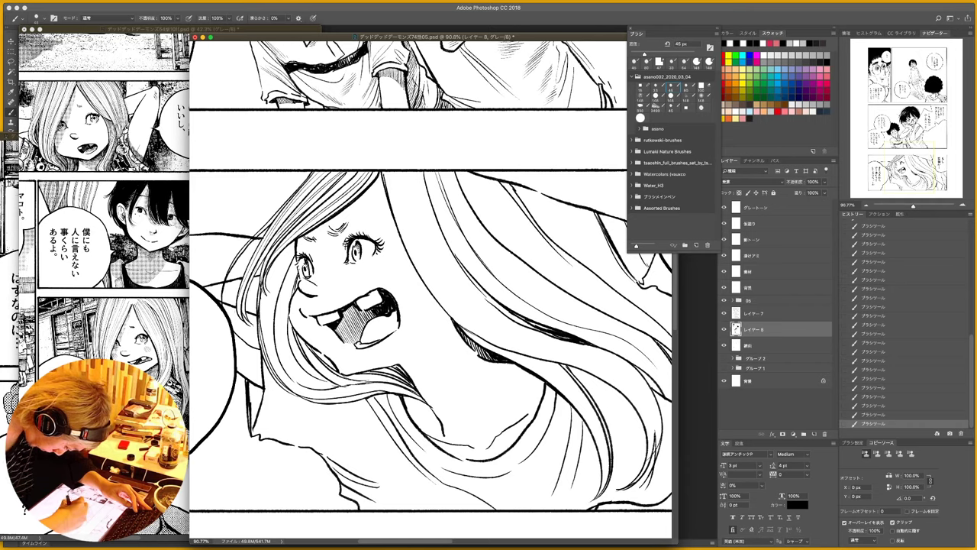
- Darken the girl's mouth interior with denser cross-hatching around the tongue and behind the upper teeth
drag(335, 324, 348, 340)
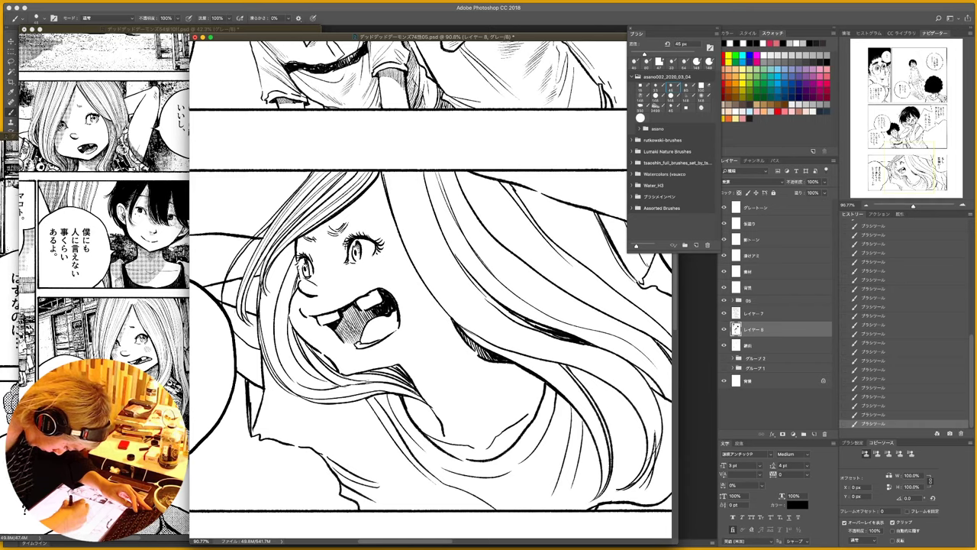
drag(354, 307, 368, 318)
drag(360, 311, 372, 320)
drag(365, 309, 374, 317)
drag(369, 307, 378, 317)
mouse_move(369, 314)
mouse_down()
mouse_move(376, 320)
mouse_move(352, 314)
mouse_move(355, 323)
mouse_up()
drag(340, 311, 355, 327)
drag(341, 312, 358, 329)
mouse_move(342, 314)
mouse_down()
mouse_move(365, 340)
mouse_move(346, 326)
mouse_move(367, 319)
mouse_move(353, 325)
mouse_up()
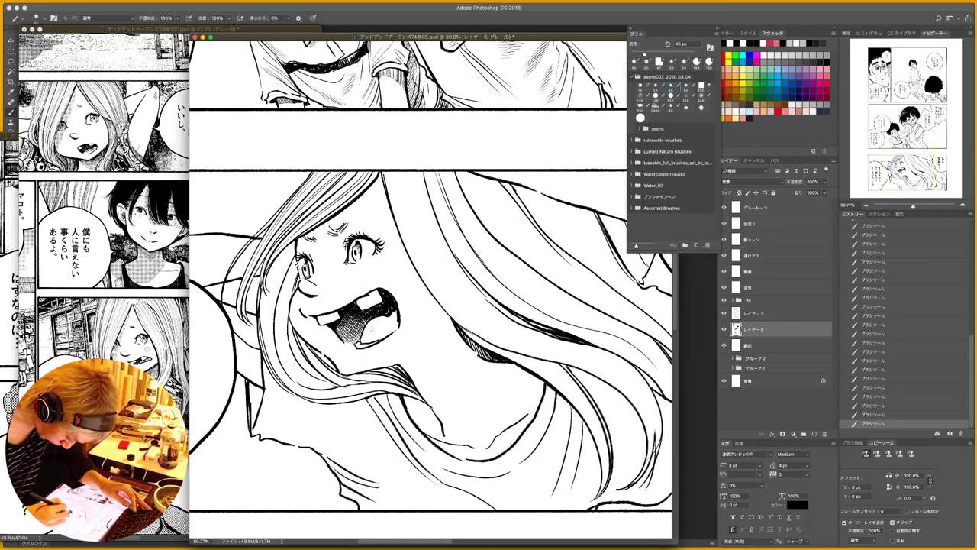
- Hatch a blush on the girl's cheek and add small shading strokes between her brows and beside her nose
mouse_move(371, 267)
mouse_down()
mouse_move(365, 282)
mouse_move(386, 278)
mouse_up()
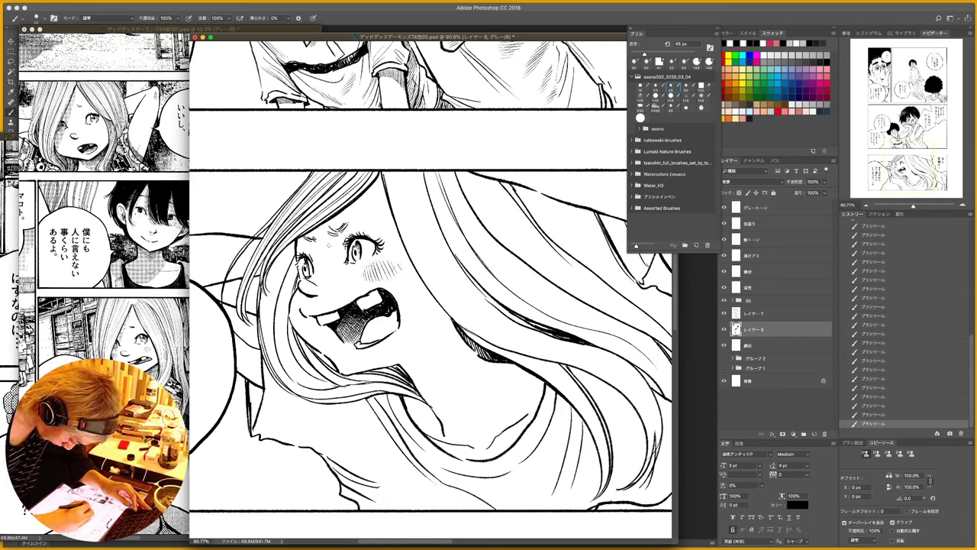
drag(334, 235, 323, 245)
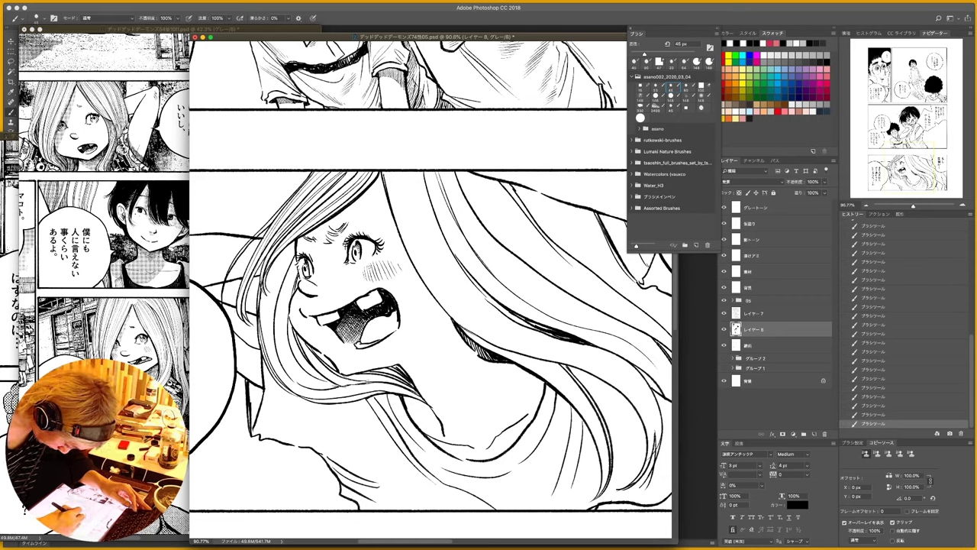
drag(390, 266, 382, 277)
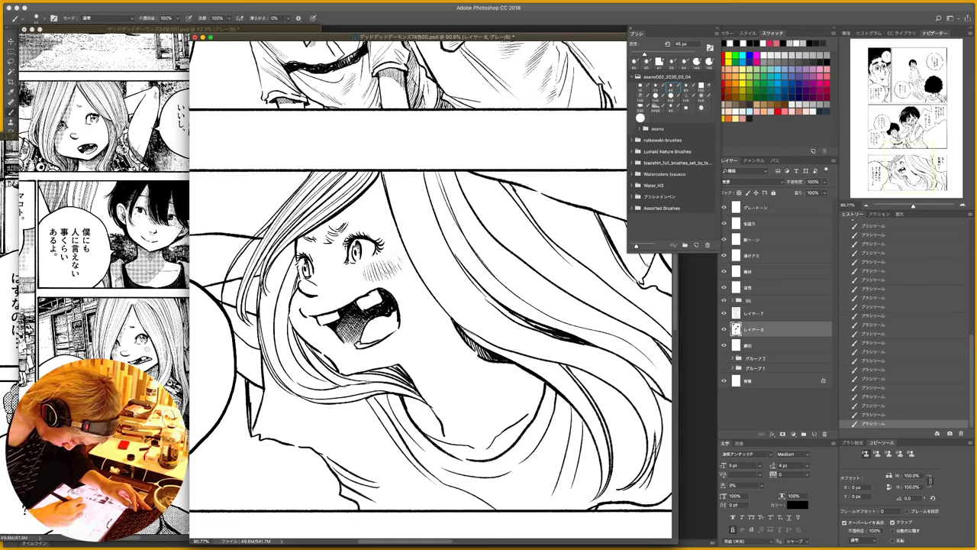
drag(298, 292, 293, 307)
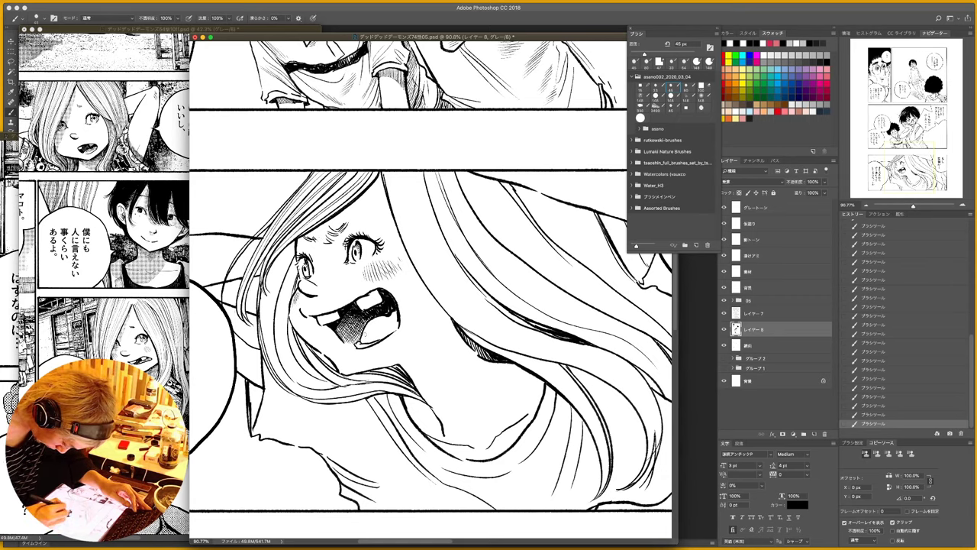
- Shade the inner edge of the girl's tongue with short fine strokes
drag(375, 331, 366, 334)
drag(378, 326, 365, 329)
drag(382, 321, 366, 324)
mouse_move(384, 317)
mouse_down()
mouse_move(371, 323)
mouse_move(385, 321)
mouse_move(385, 330)
mouse_move(376, 329)
mouse_up()
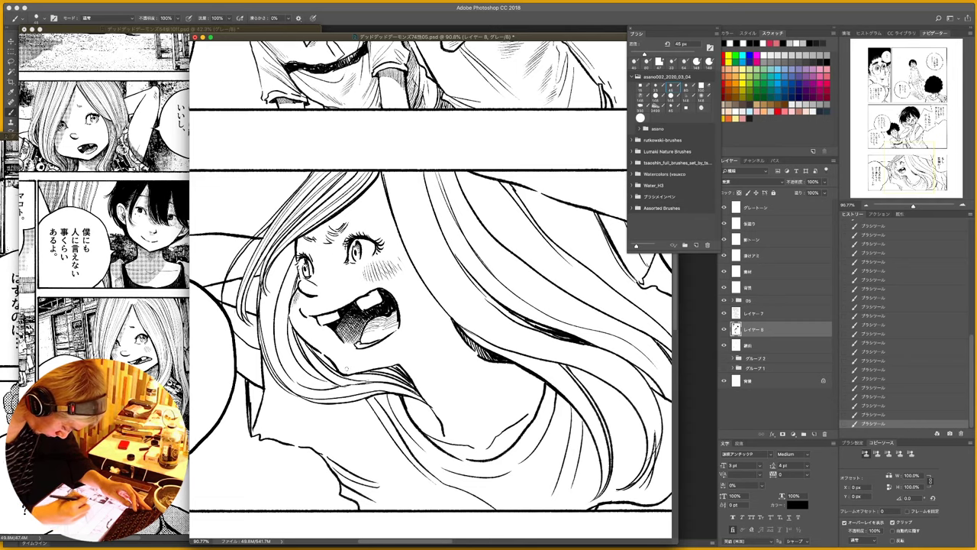
- Add fine strands to the front hair sweeping over the girl's forehead
mouse_move(372, 176)
mouse_down()
mouse_move(346, 204)
mouse_move(338, 196)
mouse_move(297, 221)
mouse_up()
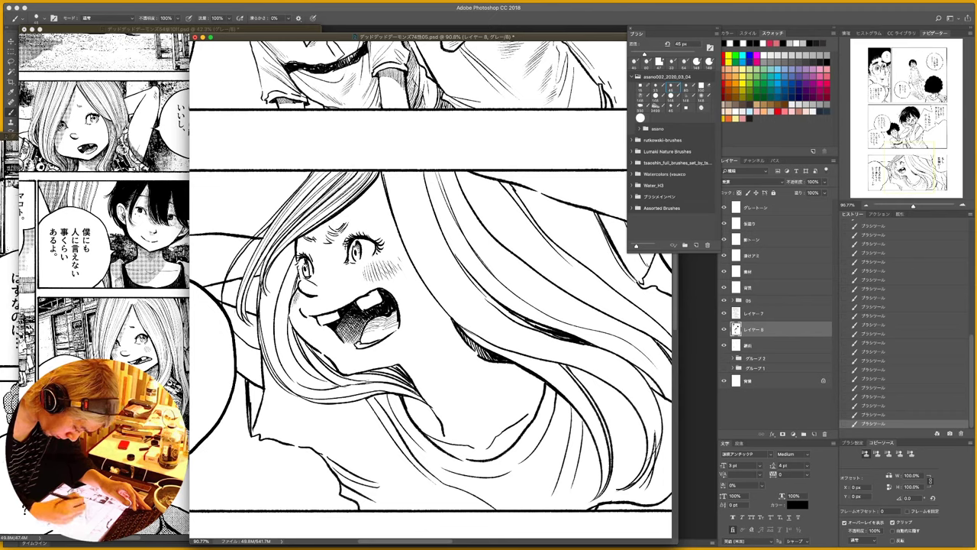
mouse_move(352, 192)
mouse_down()
mouse_move(273, 256)
mouse_move(243, 320)
mouse_move(258, 250)
mouse_up()
drag(320, 173, 282, 220)
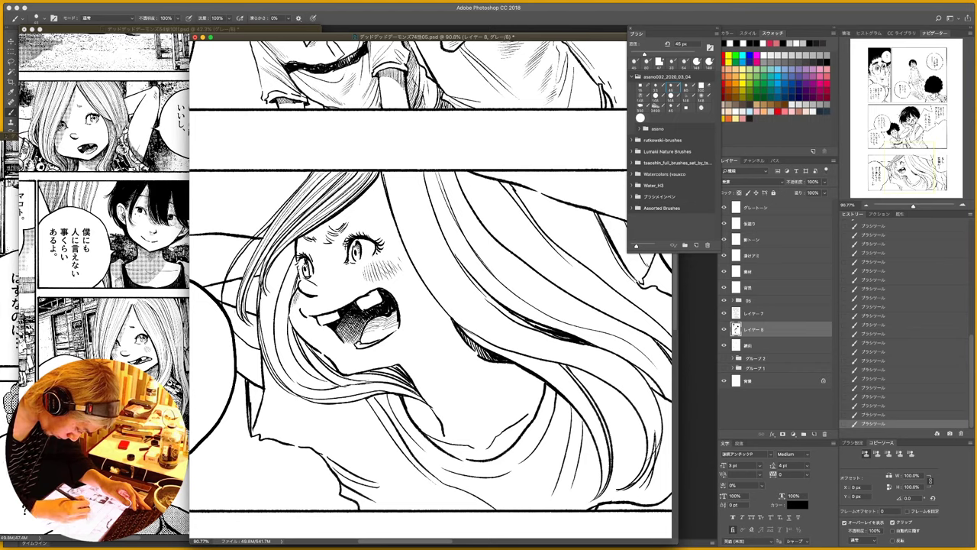
key(x)
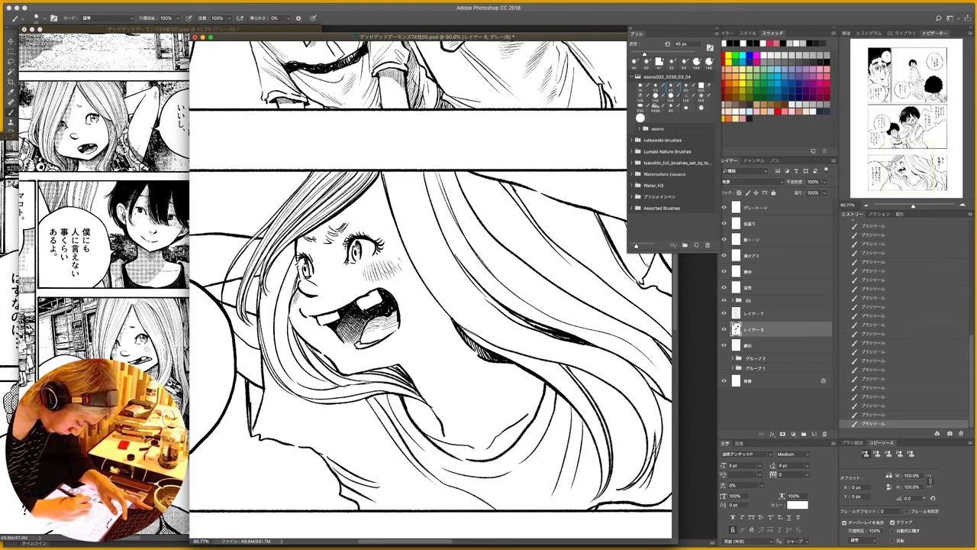
key(x)
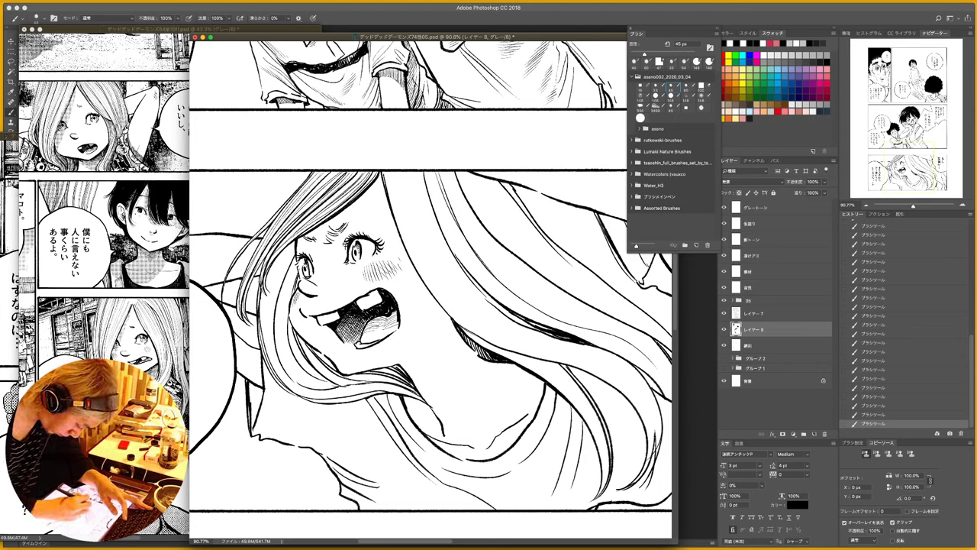
- Fill the side lock hanging beside the girl's face with long, fine hair strands
mouse_move(297, 239)
mouse_down()
mouse_move(273, 284)
mouse_move(276, 375)
mouse_move(276, 360)
mouse_up()
drag(292, 253, 280, 289)
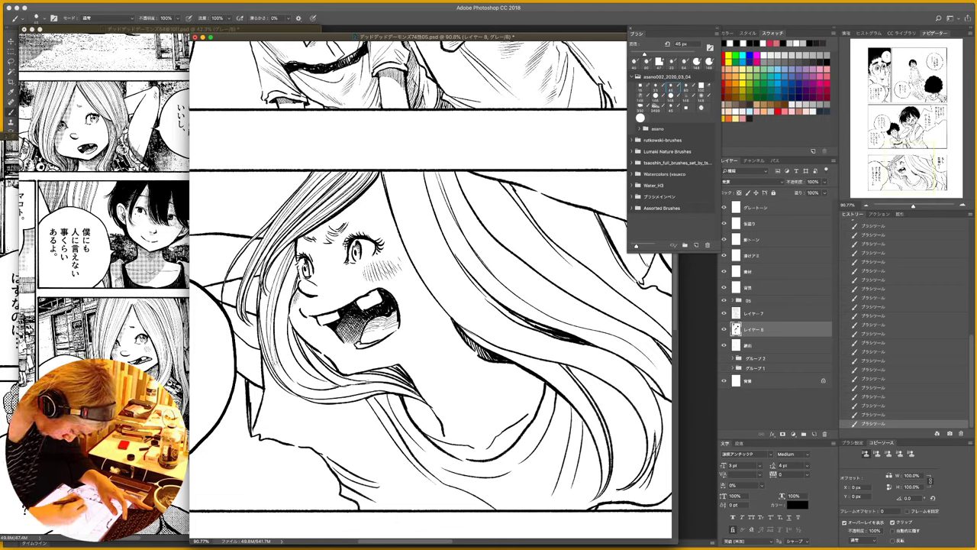
mouse_move(287, 247)
mouse_down()
mouse_move(273, 275)
mouse_move(282, 365)
mouse_up()
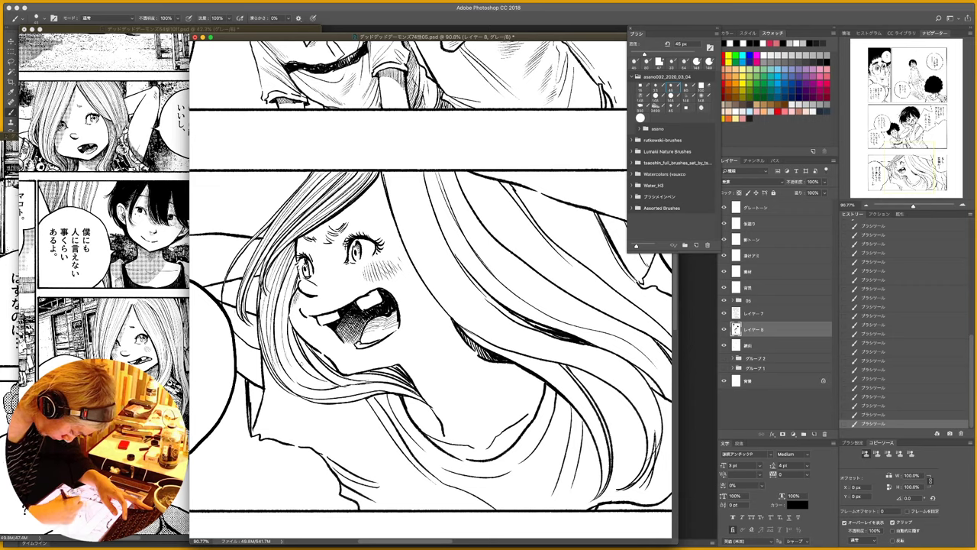
drag(296, 269, 297, 378)
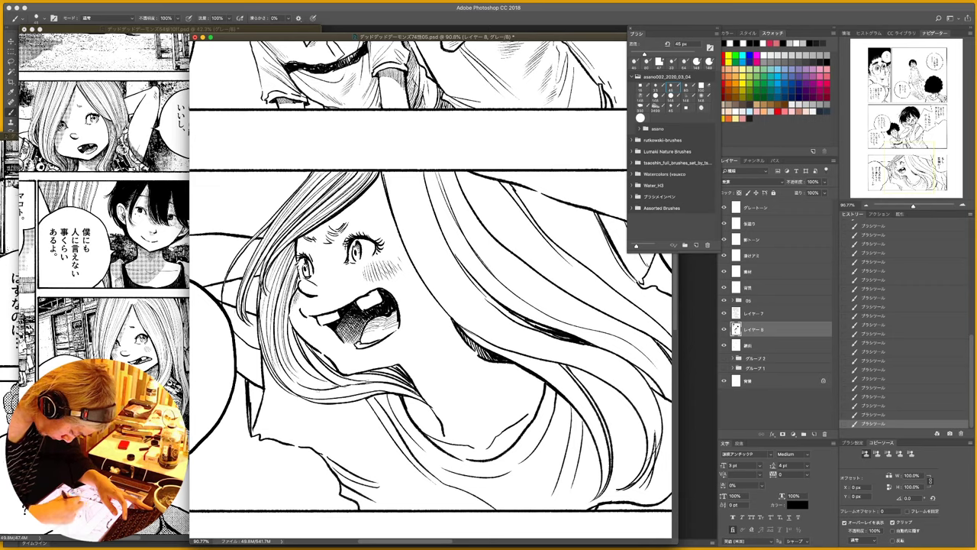
- Draw dense strands where the side lock curls under the chin, touching up in white and darkening its shadowed inner side
mouse_move(271, 346)
mouse_down()
mouse_move(276, 363)
mouse_move(329, 398)
mouse_up()
drag(286, 372, 354, 400)
drag(364, 387, 394, 394)
drag(332, 387, 414, 394)
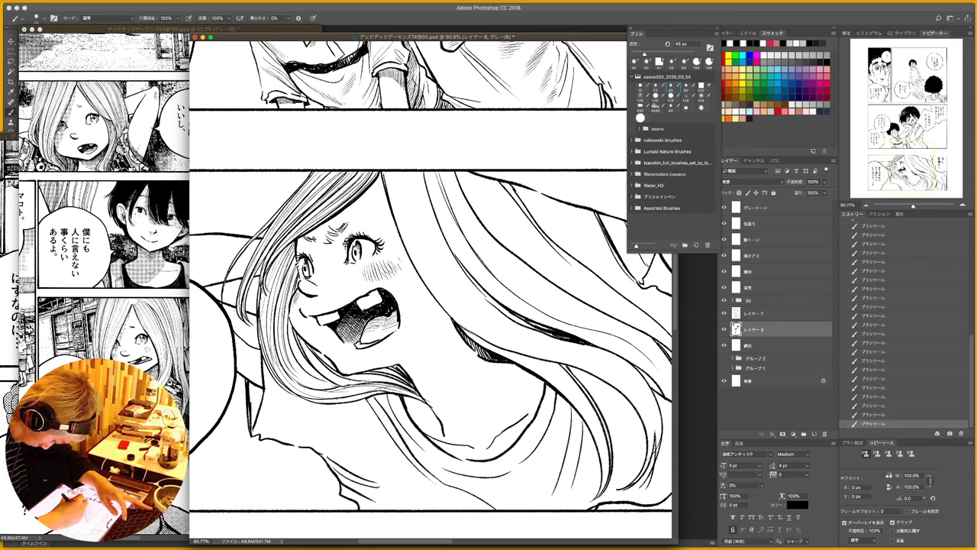
drag(301, 341, 351, 383)
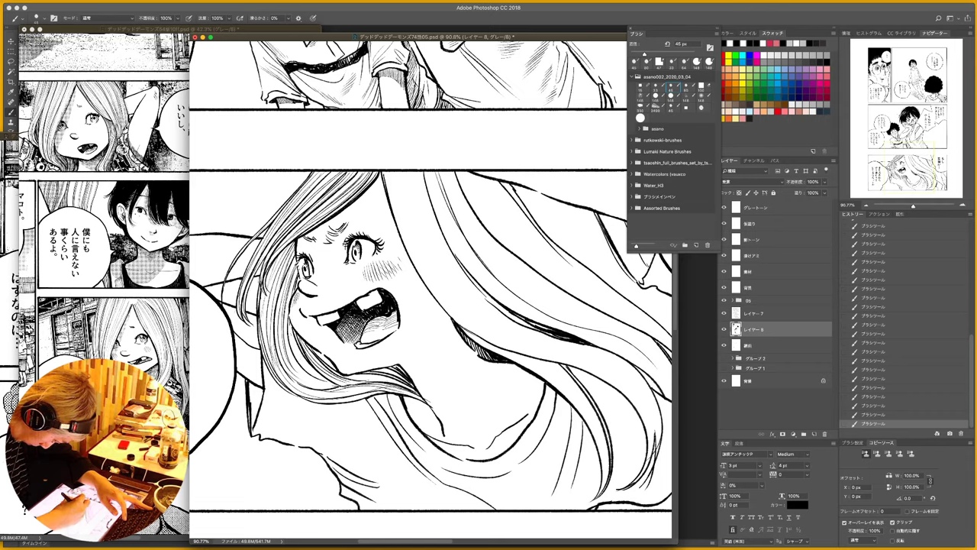
drag(290, 326, 328, 385)
mouse_move(287, 321)
mouse_down()
mouse_move(333, 384)
mouse_move(308, 386)
mouse_move(350, 392)
mouse_up()
key(x)
drag(332, 392, 339, 395)
key(x)
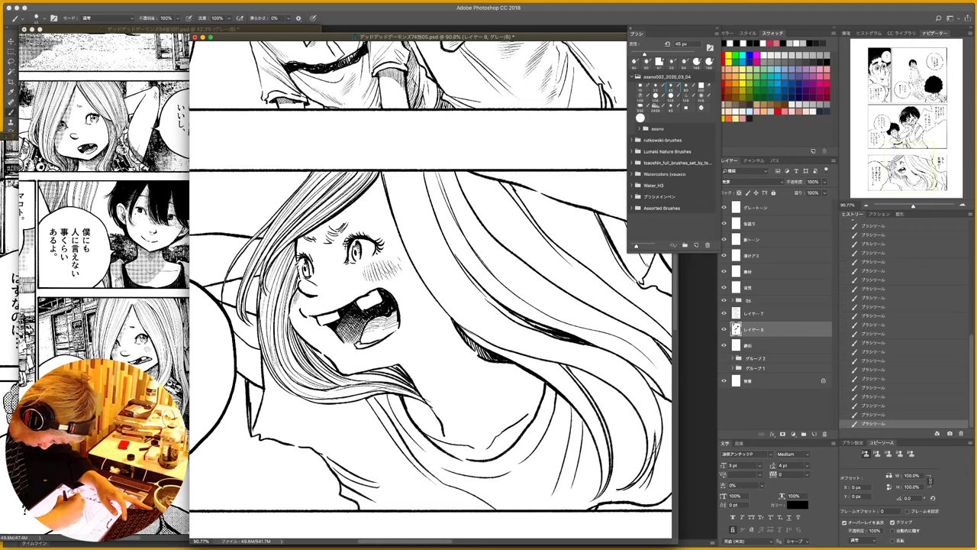
mouse_move(314, 350)
mouse_down()
mouse_move(335, 368)
mouse_move(411, 390)
mouse_move(407, 381)
mouse_up()
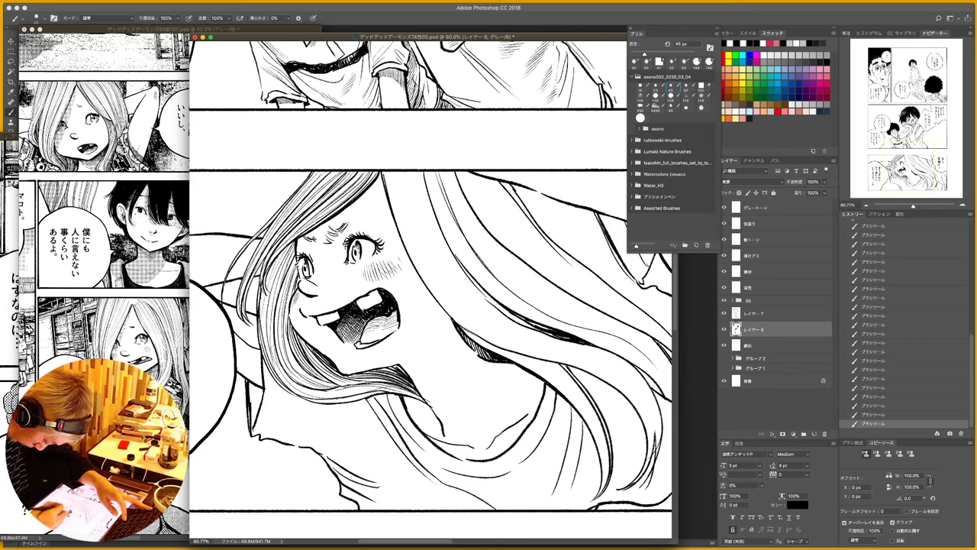
- Erase the tip of the curled lock and the stray lines overlapping the girl's neck with the 47 px eraser
key(x)
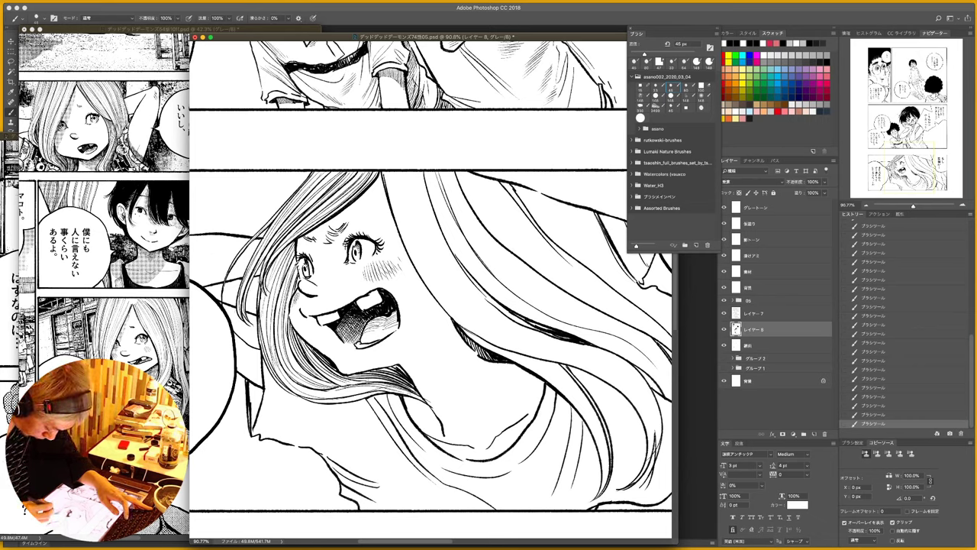
key(e)
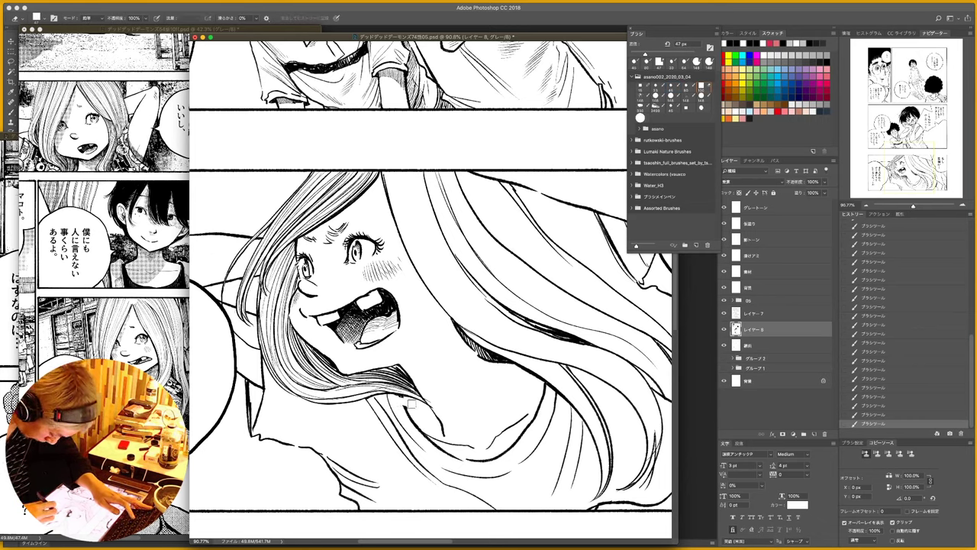
mouse_move(411, 404)
mouse_down()
mouse_move(406, 375)
mouse_move(421, 401)
mouse_up()
mouse_move(418, 402)
mouse_down()
mouse_move(396, 391)
mouse_move(394, 368)
mouse_up()
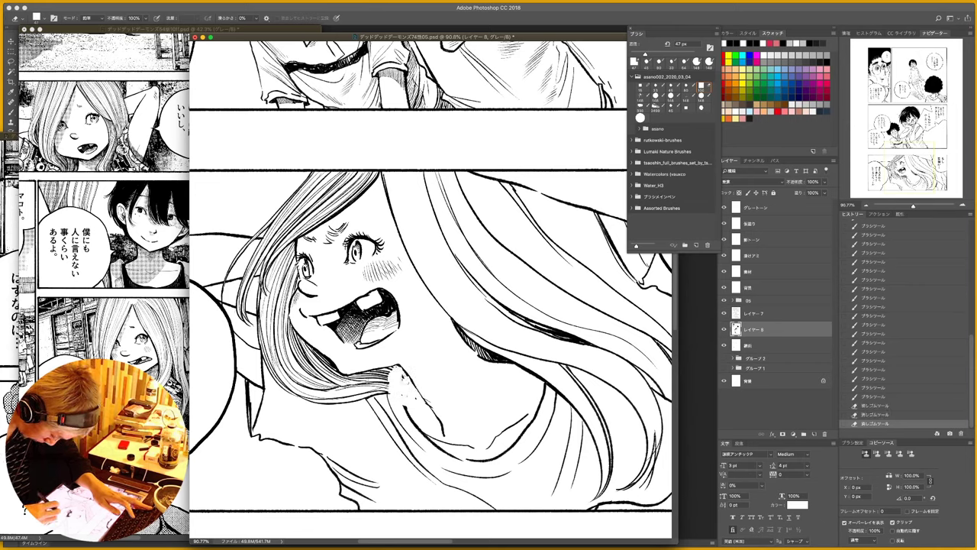
drag(416, 400, 429, 407)
right_click(404, 401)
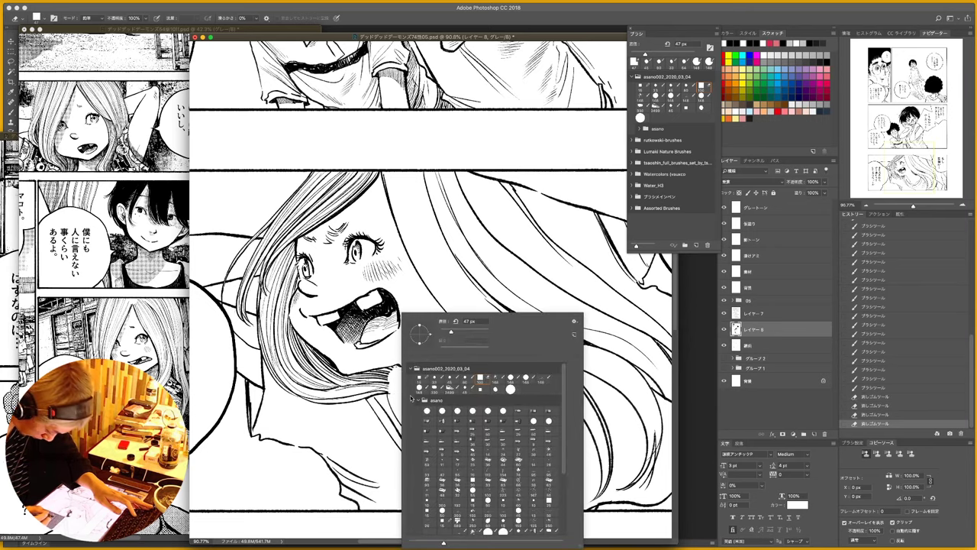
click(573, 301)
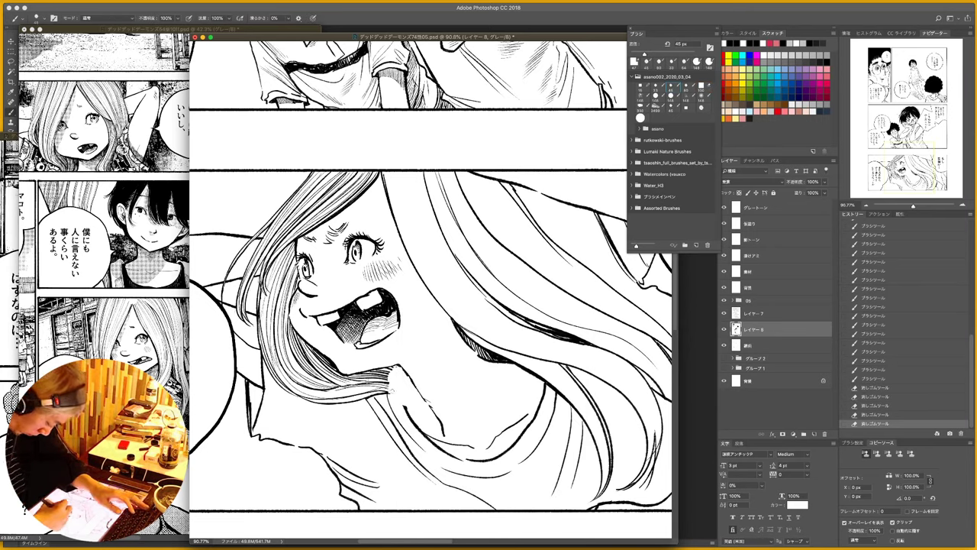
- Redraw the end of the curled lock under the chin in black with the 45 px brush
key(x)
mouse_move(381, 376)
mouse_down()
mouse_move(400, 374)
mouse_move(397, 384)
mouse_up()
key(x)
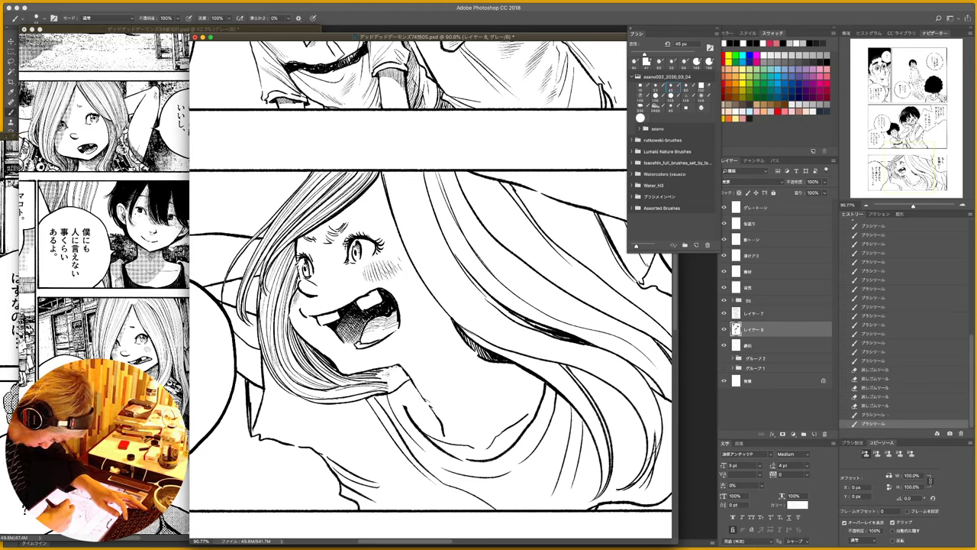
key(x)
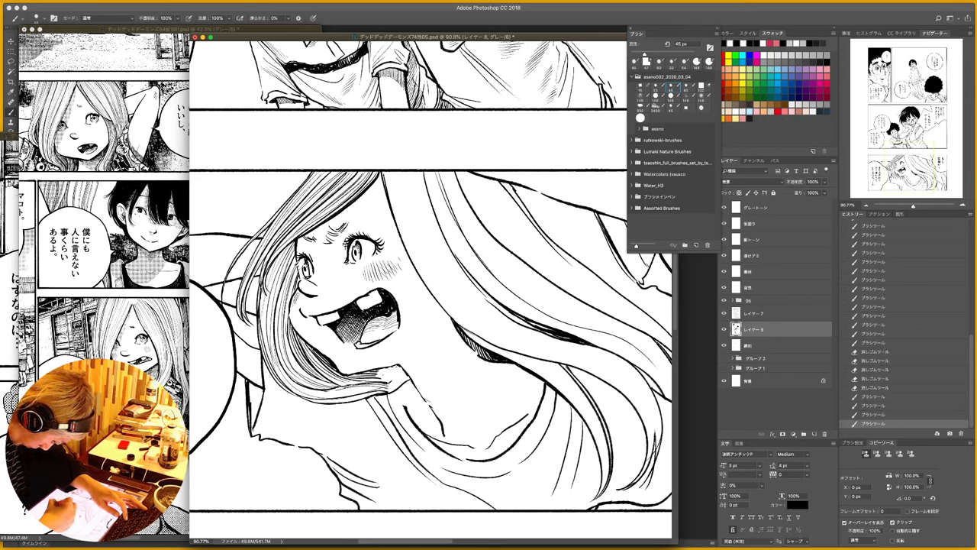
mouse_move(385, 386)
mouse_down()
mouse_move(406, 371)
mouse_move(392, 373)
mouse_move(400, 366)
mouse_up()
drag(378, 372, 400, 364)
key(x)
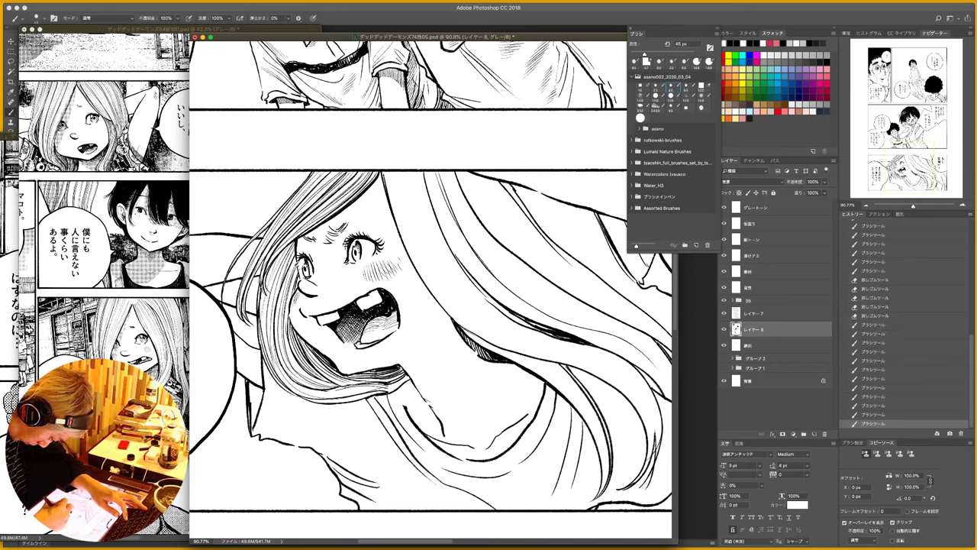
- Clean up the underside of the lock's tip and the adjoining neck area with white strokes
drag(373, 397, 385, 389)
drag(366, 397, 378, 394)
mouse_move(361, 399)
mouse_down()
mouse_move(409, 375)
mouse_move(397, 406)
mouse_move(406, 410)
mouse_up()
key(x)
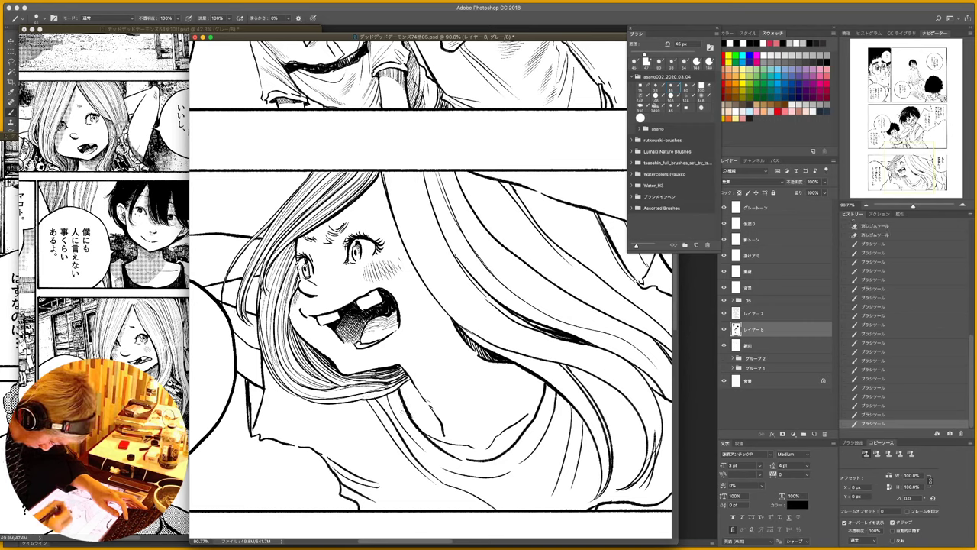
- Add short shading strokes to the side lock and around the girl's lower lip and mouth corner
drag(293, 316, 294, 333)
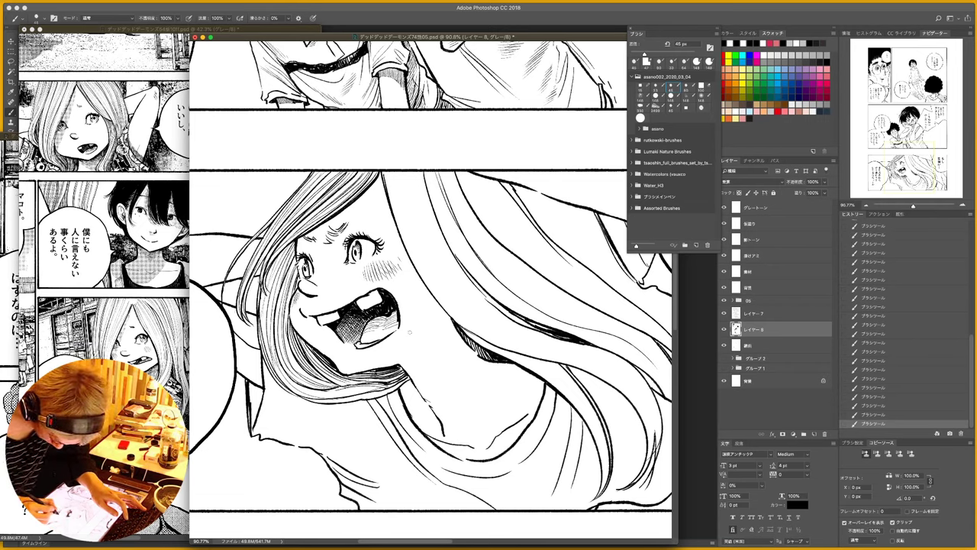
drag(368, 325, 395, 315)
mouse_move(383, 325)
mouse_down()
mouse_move(395, 316)
mouse_move(395, 342)
mouse_up()
drag(385, 348, 395, 342)
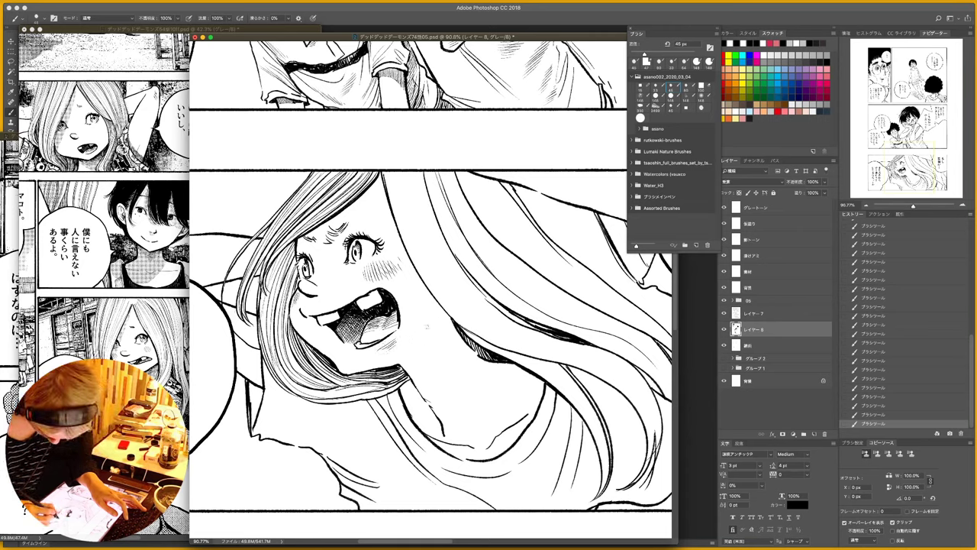
- Hatch the shadow along the girl's jaw and upper neck with long diagonal strokes
mouse_move(446, 322)
mouse_down()
mouse_move(395, 354)
mouse_move(426, 339)
mouse_up()
drag(417, 345, 386, 363)
drag(442, 330, 401, 351)
drag(386, 363, 374, 367)
mouse_move(418, 343)
mouse_down()
mouse_move(386, 365)
mouse_move(398, 361)
mouse_up()
drag(456, 326, 404, 367)
drag(445, 343, 399, 366)
drag(431, 343, 396, 366)
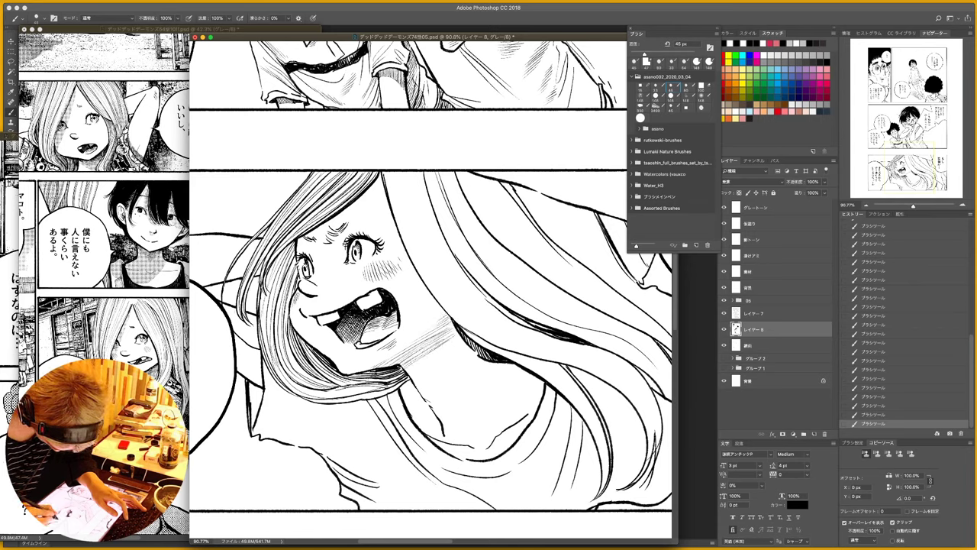
- Deepen the shadow beneath the jaw near the hair with overlapping cross-hatching strokes
drag(450, 341, 425, 357)
mouse_move(451, 342)
mouse_down()
mouse_move(429, 358)
mouse_move(455, 347)
mouse_up()
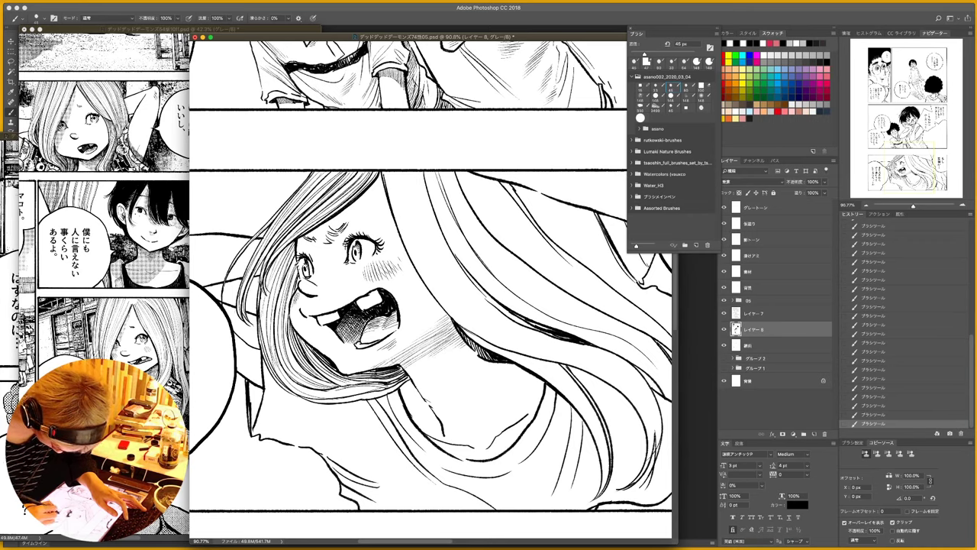
drag(444, 322, 414, 360)
drag(451, 319, 430, 348)
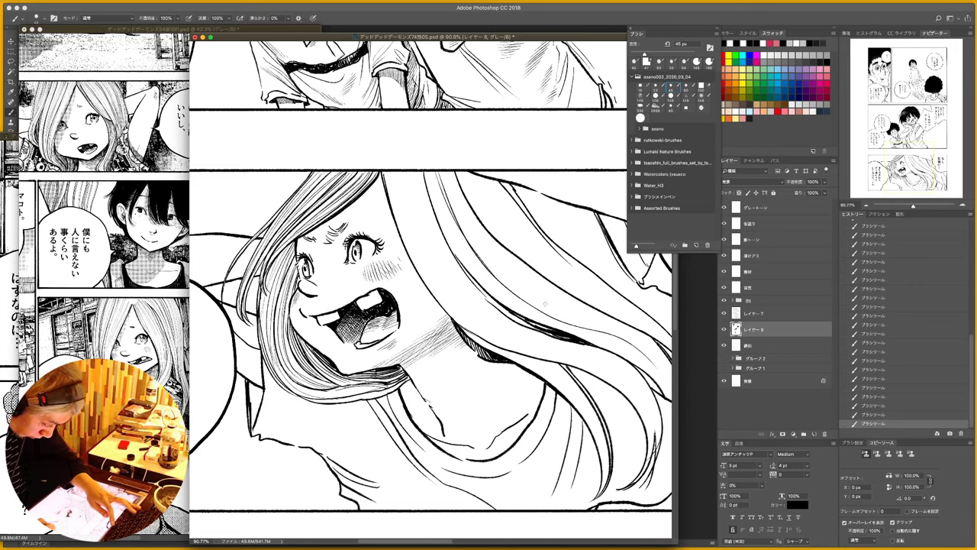
- Add fine flowing strands to the upper part of the long hair beside the girl's cheek, following the curve from the crown
drag(541, 332, 468, 339)
drag(493, 234, 519, 310)
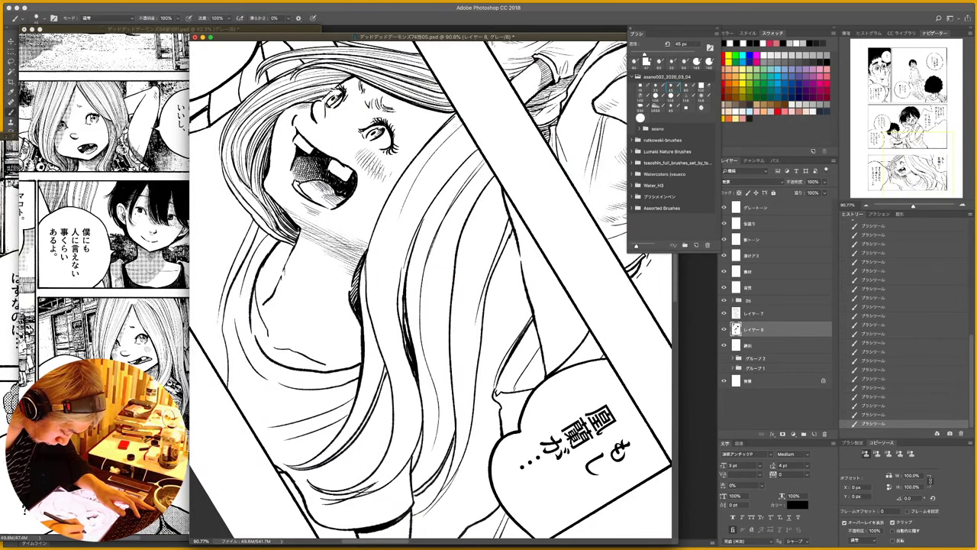
drag(383, 266, 460, 122)
mouse_move(378, 241)
mouse_down()
mouse_move(462, 115)
mouse_move(385, 224)
mouse_up()
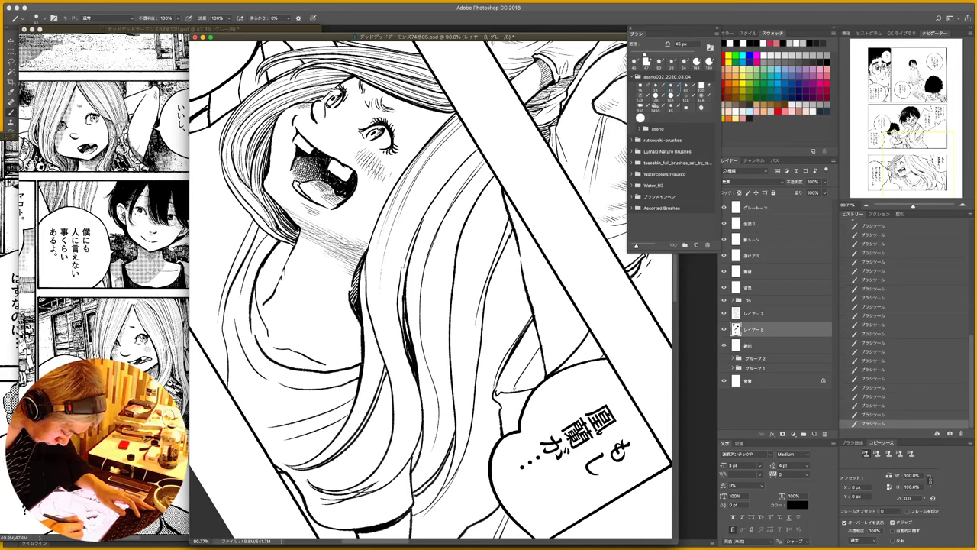
drag(440, 128, 419, 152)
drag(411, 165, 382, 226)
mouse_move(467, 135)
mouse_down()
mouse_move(399, 238)
mouse_move(412, 191)
mouse_up()
drag(415, 189, 382, 298)
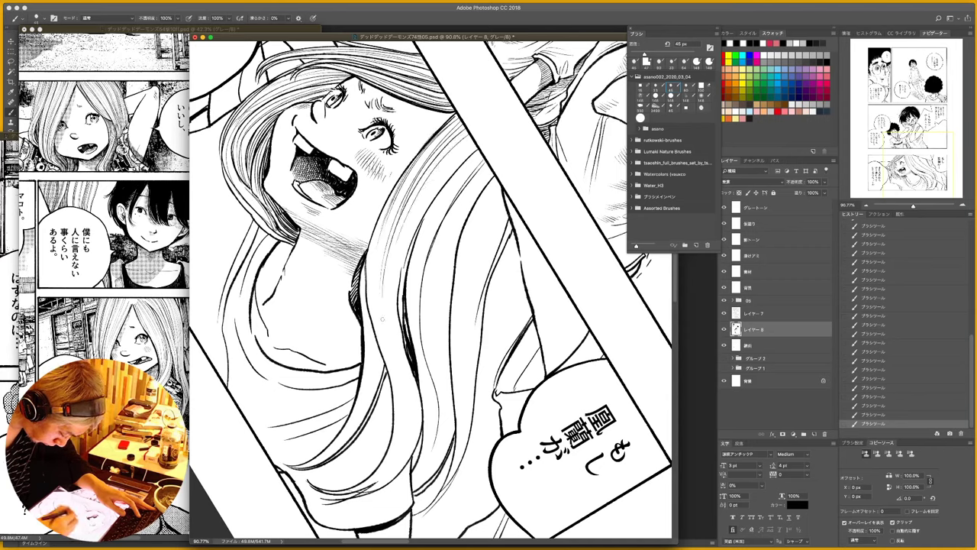
mouse_move(463, 148)
mouse_down()
mouse_move(400, 249)
mouse_move(428, 189)
mouse_up()
drag(426, 191, 398, 262)
drag(472, 144, 403, 253)
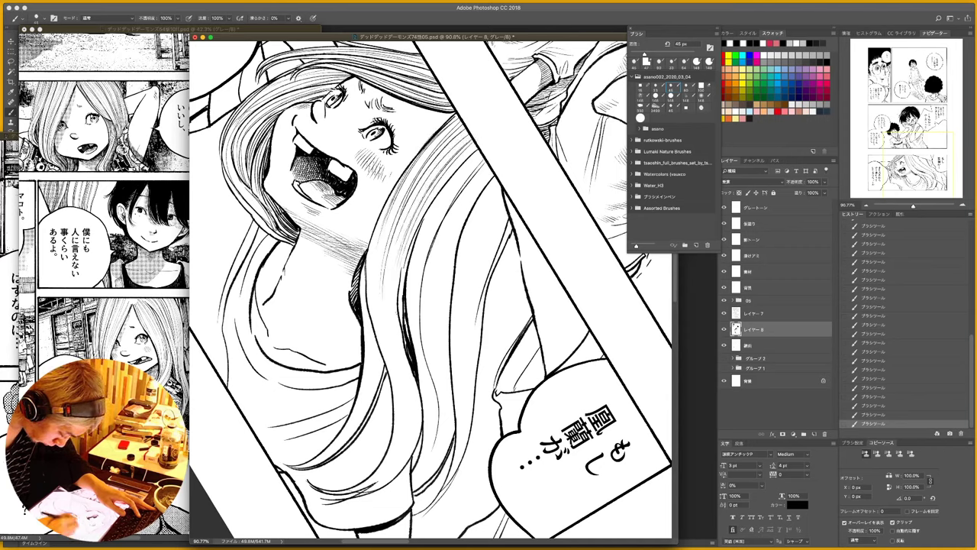
- Extend long thin strands down the inner edge of the hair lock beside the girl's neck
mouse_move(475, 147)
mouse_down()
mouse_move(420, 222)
mouse_move(432, 200)
mouse_move(376, 331)
mouse_up()
drag(386, 209, 372, 343)
mouse_move(380, 237)
mouse_down()
mouse_move(368, 340)
mouse_move(386, 271)
mouse_move(385, 377)
mouse_up()
drag(392, 258, 385, 327)
drag(406, 329, 393, 362)
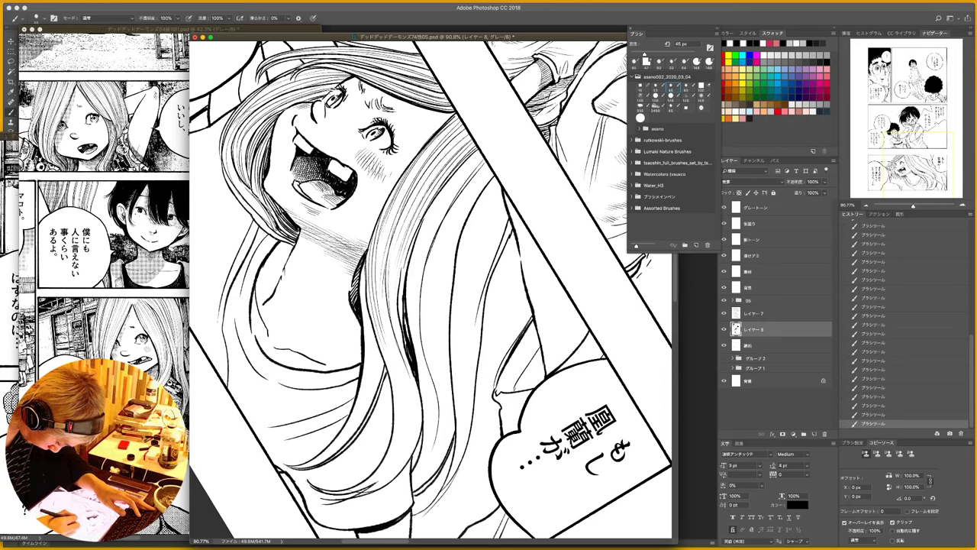
- Thicken the hatching in the middle of the neck-side lock with overlapping strokes around its dark parting
drag(409, 251, 400, 291)
drag(404, 334, 397, 343)
drag(420, 223, 399, 320)
drag(412, 250, 397, 319)
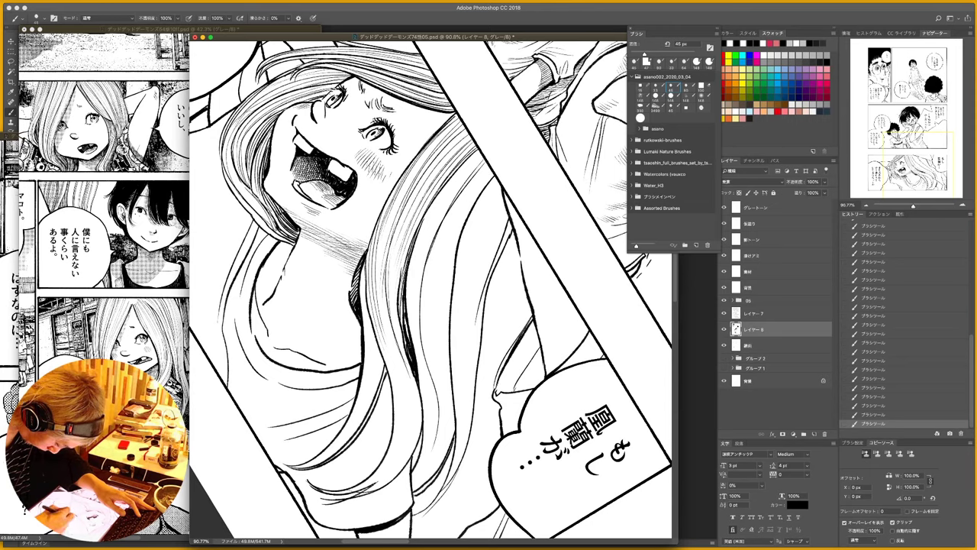
drag(406, 236, 394, 347)
drag(400, 229, 389, 335)
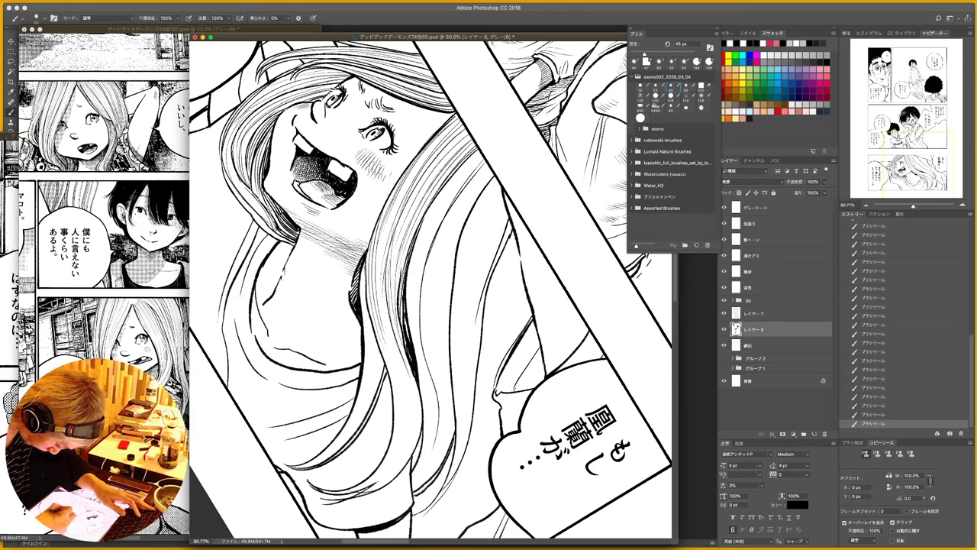
drag(397, 252, 388, 342)
drag(390, 241, 398, 373)
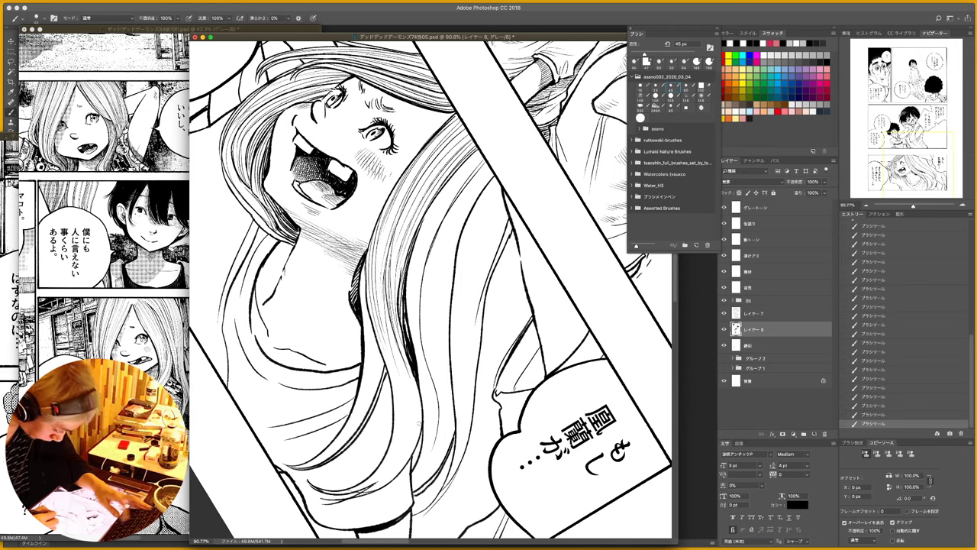
- Fill the narrow inner lock falling over the girl's chest with long strands running to its tip
drag(464, 367, 470, 296)
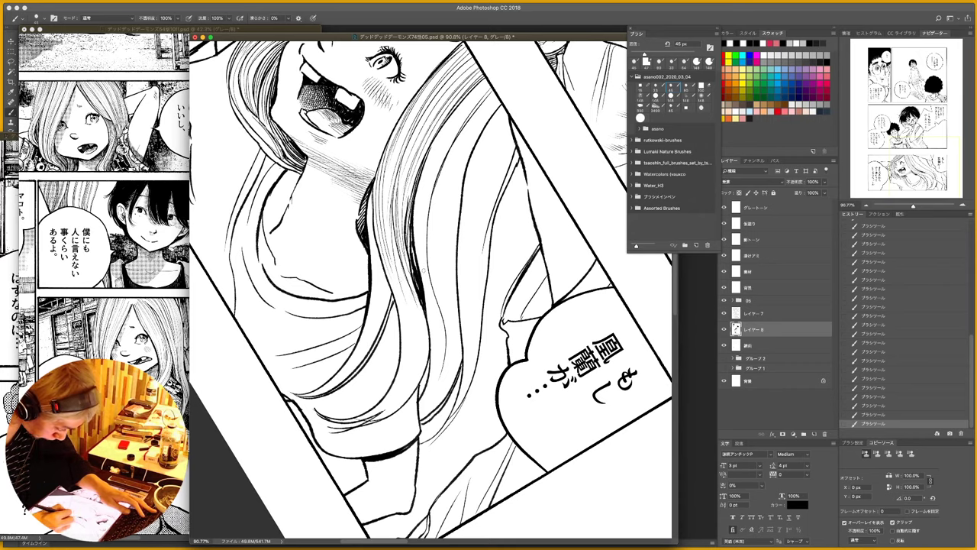
key(r)
drag(534, 266, 497, 230)
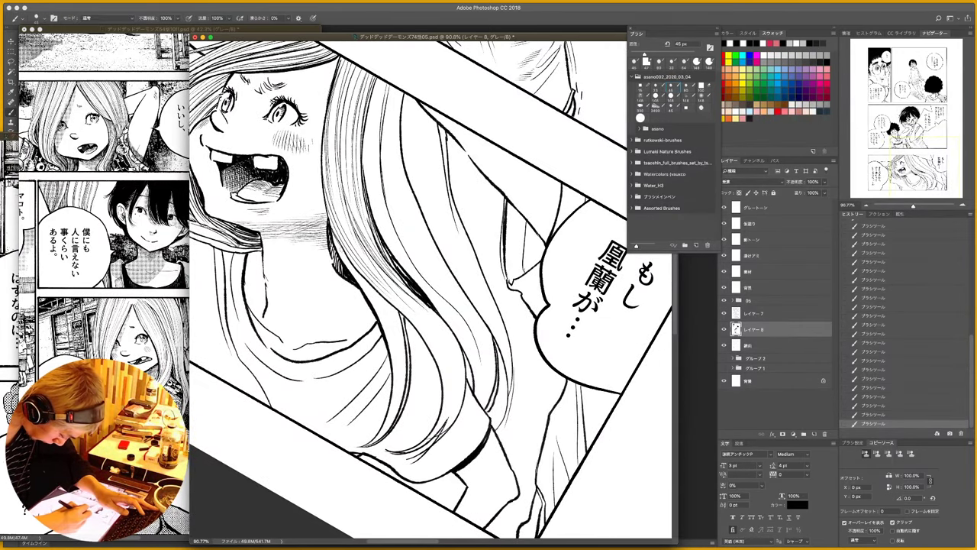
mouse_move(336, 235)
mouse_down()
mouse_move(370, 294)
mouse_move(389, 424)
mouse_up()
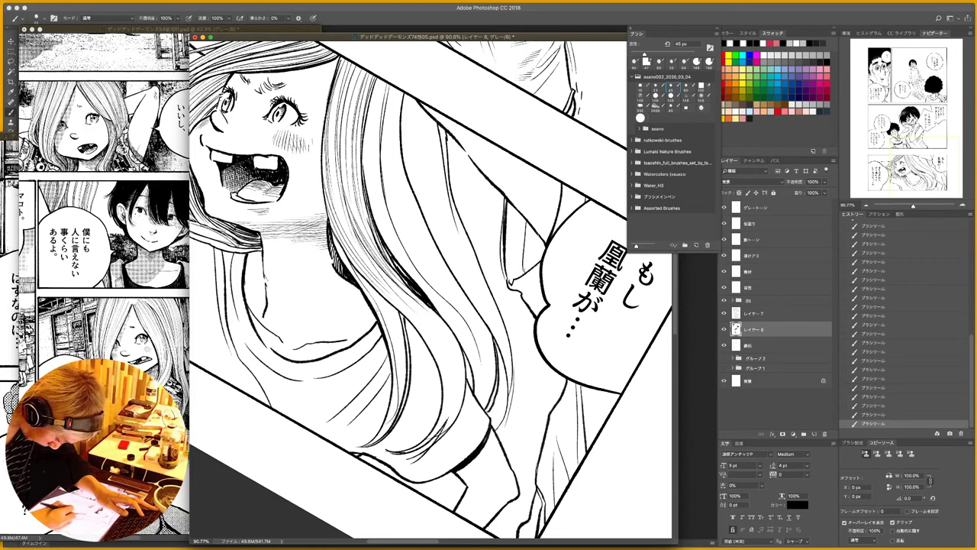
drag(375, 292, 398, 398)
mouse_move(384, 299)
mouse_down()
mouse_move(400, 397)
mouse_move(397, 384)
mouse_up()
mouse_move(394, 312)
mouse_down()
mouse_move(405, 392)
mouse_move(397, 425)
mouse_up()
drag(385, 374, 394, 429)
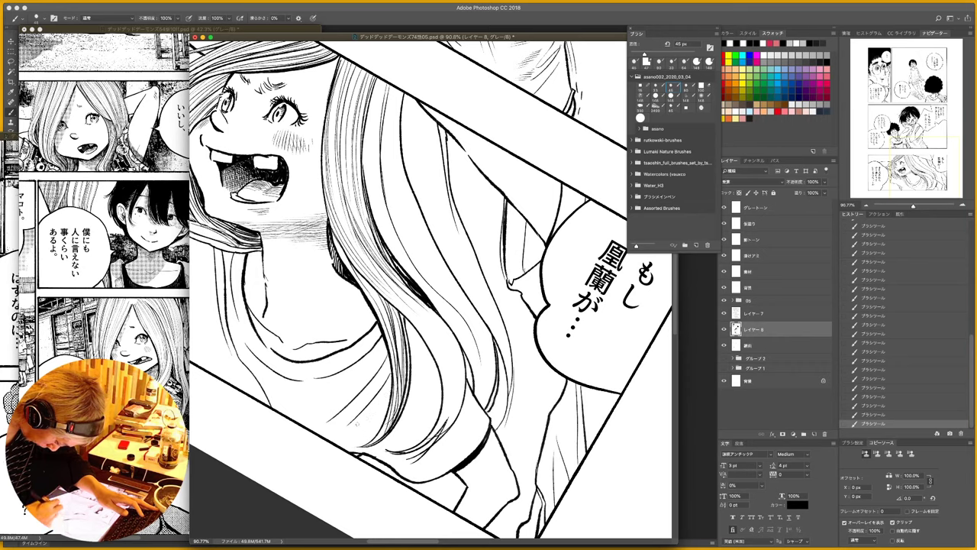
- Fill the wide lock over the girl's shoulder with curved strands that follow its bend to the tip
mouse_move(396, 291)
mouse_down()
mouse_move(449, 396)
mouse_move(448, 420)
mouse_up()
drag(420, 318, 449, 417)
drag(420, 304, 452, 432)
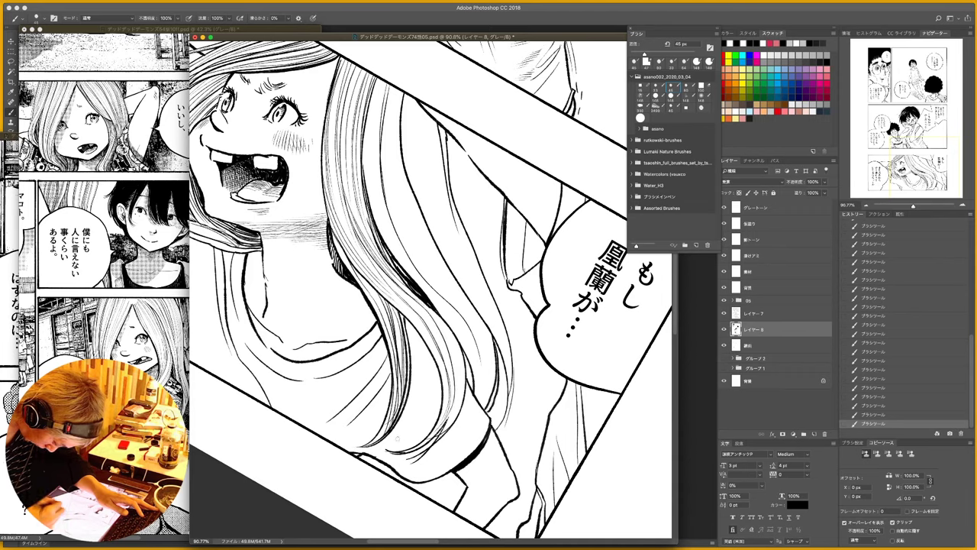
drag(434, 321, 452, 386)
drag(452, 388, 440, 426)
mouse_move(441, 317)
mouse_down()
mouse_move(458, 422)
mouse_move(461, 411)
mouse_up()
drag(461, 333, 452, 403)
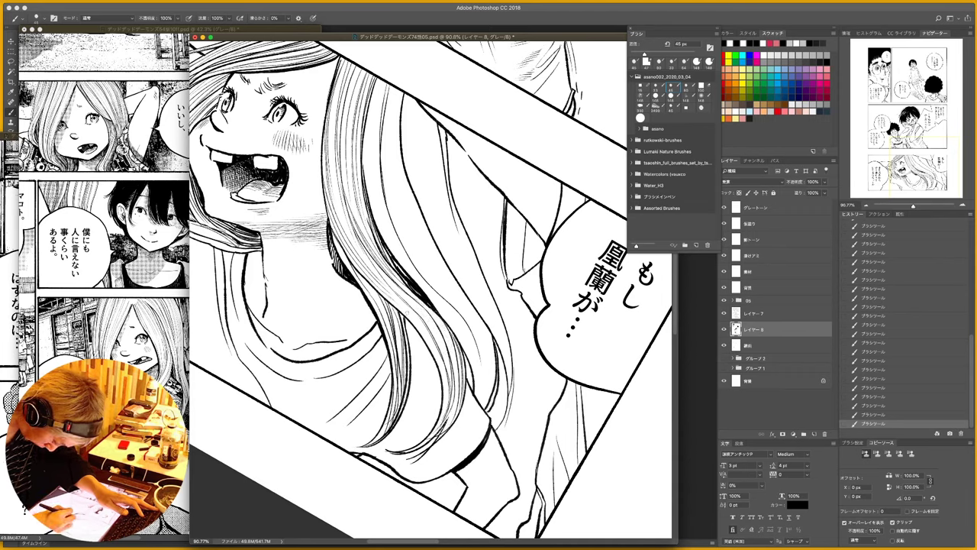
mouse_move(400, 306)
mouse_down()
mouse_move(442, 367)
mouse_move(435, 432)
mouse_up()
mouse_move(449, 381)
mouse_down()
mouse_move(440, 437)
mouse_move(412, 452)
mouse_up()
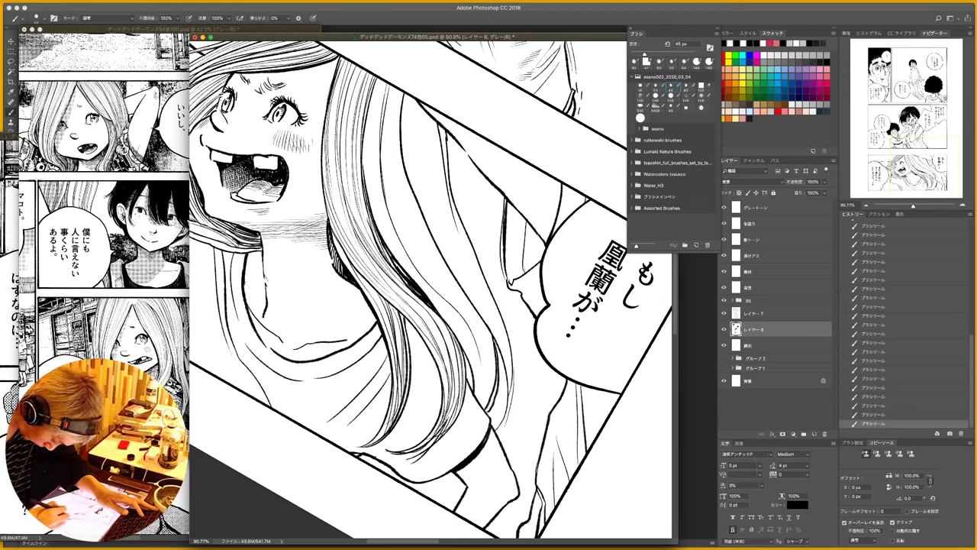
- Darken the parting between the inner lock and the shoulder lock with short shading strokes
drag(397, 306, 392, 326)
mouse_move(357, 271)
mouse_down()
mouse_move(395, 310)
mouse_move(386, 303)
mouse_up()
mouse_move(365, 281)
mouse_down()
mouse_move(396, 312)
mouse_move(388, 316)
mouse_up()
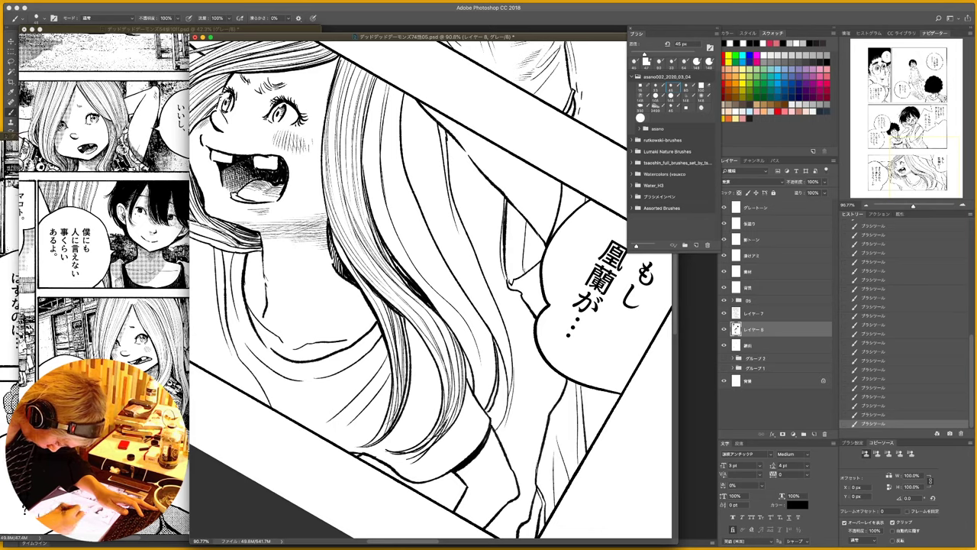
drag(361, 270, 381, 308)
drag(374, 294, 393, 317)
drag(389, 305, 396, 318)
- Draw fine strands through the upper part of the middle hair section behind the cheek-side lock
key(space)
mouse_move(536, 172)
mouse_down()
mouse_move(534, 151)
mouse_move(507, 189)
mouse_move(560, 221)
mouse_up()
key(r)
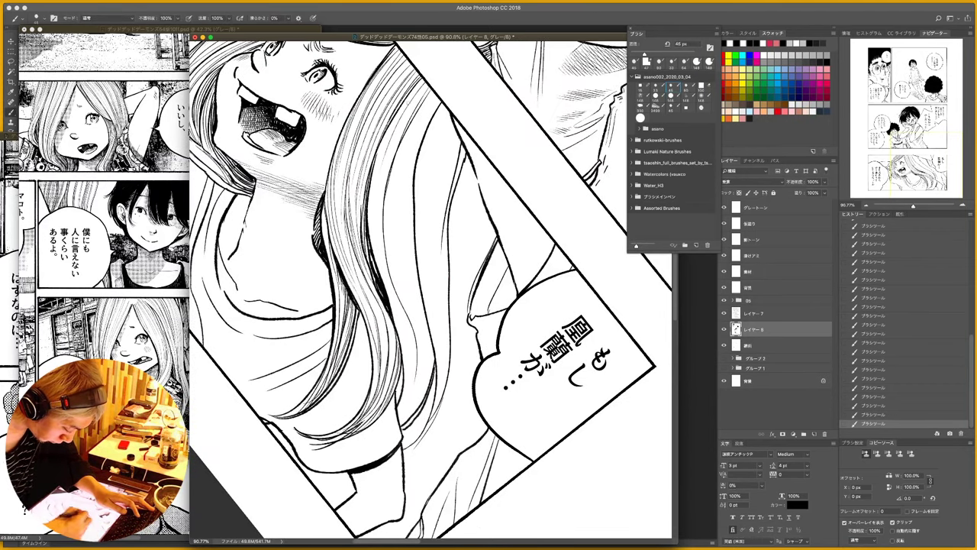
mouse_move(423, 89)
mouse_down()
mouse_move(391, 161)
mouse_move(404, 131)
mouse_move(375, 161)
mouse_move(387, 144)
mouse_up()
drag(399, 111, 374, 170)
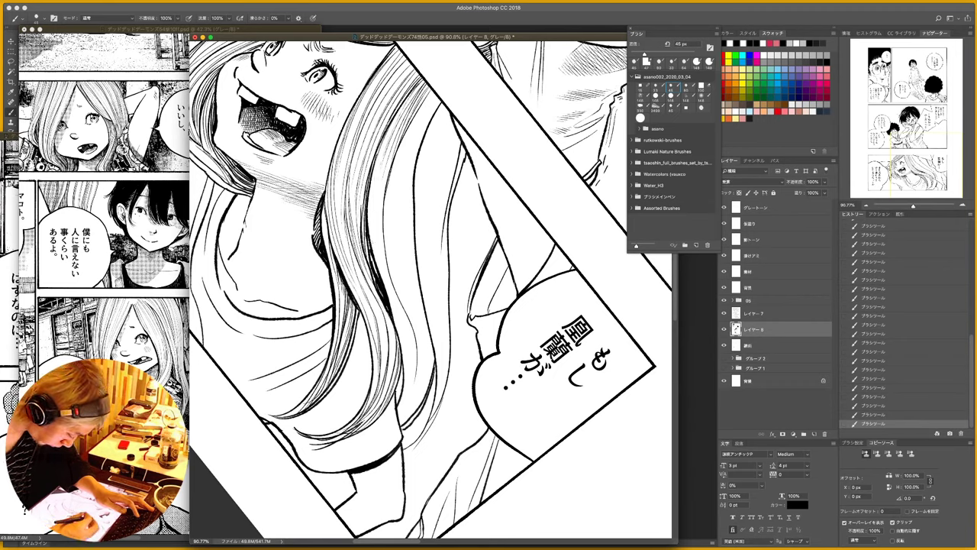
mouse_move(396, 127)
mouse_down()
mouse_move(379, 198)
mouse_move(384, 269)
mouse_up()
mouse_move(389, 146)
mouse_down()
mouse_move(372, 260)
mouse_move(372, 191)
mouse_move(371, 244)
mouse_up()
mouse_move(432, 95)
mouse_down()
mouse_move(397, 202)
mouse_move(401, 184)
mouse_up()
mouse_move(435, 98)
mouse_down()
mouse_move(401, 202)
mouse_move(406, 220)
mouse_move(424, 133)
mouse_move(408, 203)
mouse_move(416, 180)
mouse_move(382, 245)
mouse_up()
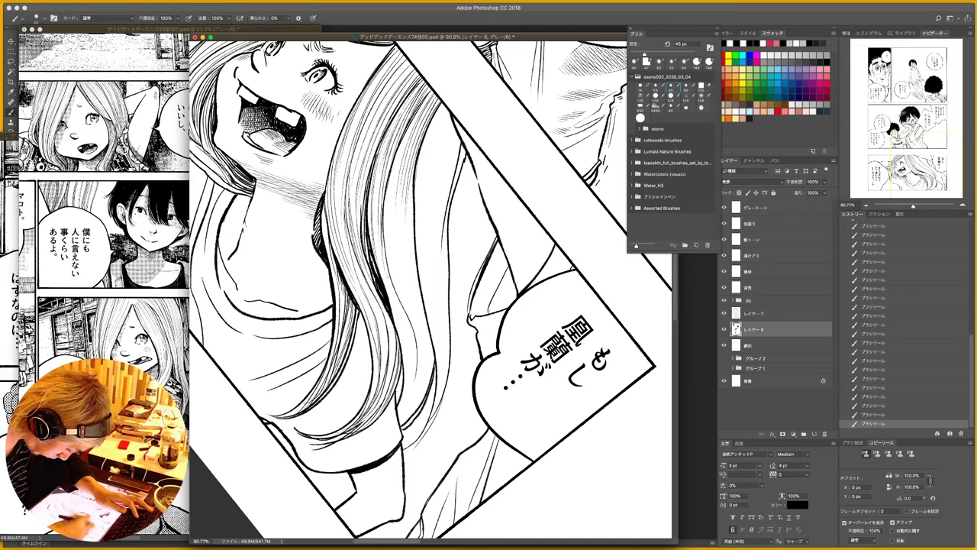
- Carry long parallel strands down the central stretch of the middle hair section
drag(412, 118, 388, 280)
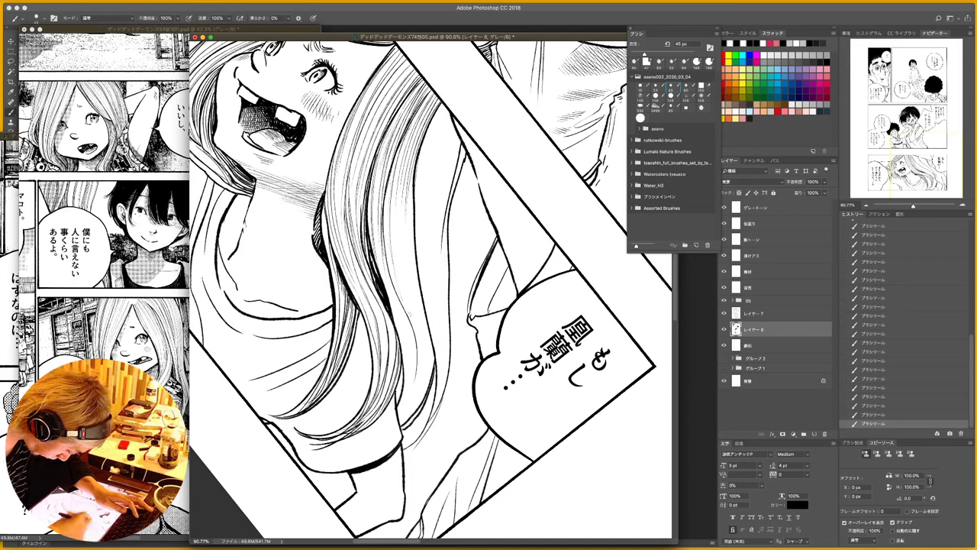
drag(401, 153, 387, 298)
drag(386, 193, 386, 258)
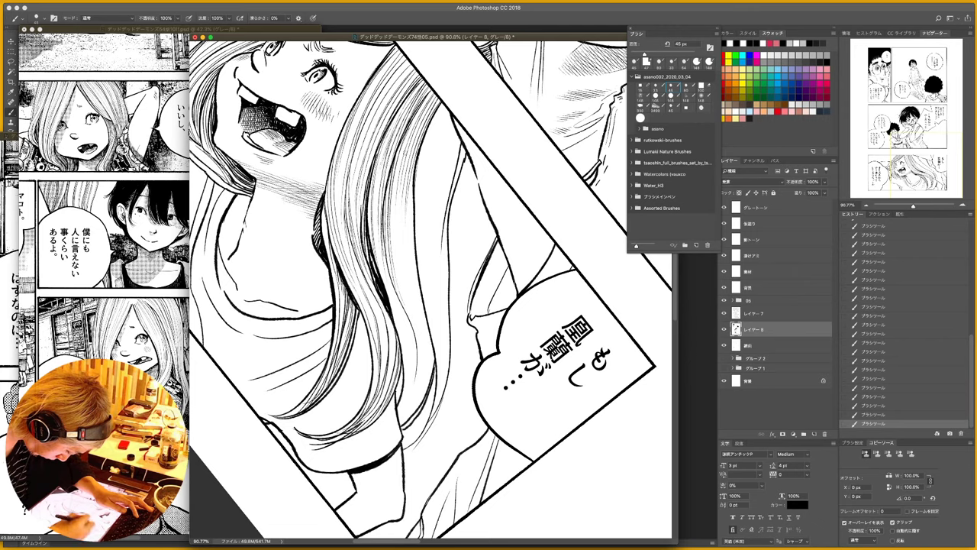
mouse_move(406, 146)
mouse_down()
mouse_move(392, 297)
mouse_move(398, 268)
mouse_up()
drag(403, 172, 405, 261)
drag(416, 208, 412, 273)
- Hatch the lower end of the middle hair section above the sleeve with long tapering strands
scroll(433, 307, down, 2)
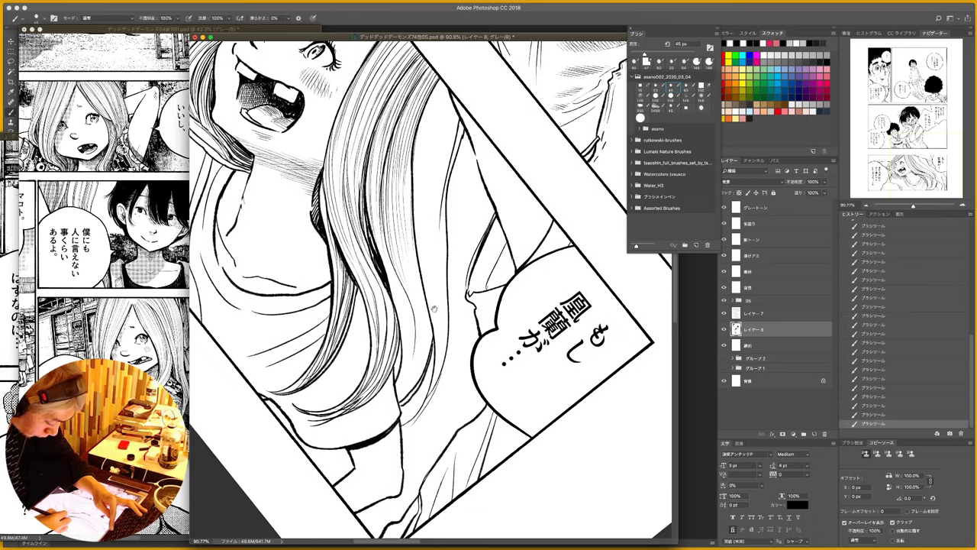
drag(413, 238, 414, 351)
drag(421, 277, 406, 357)
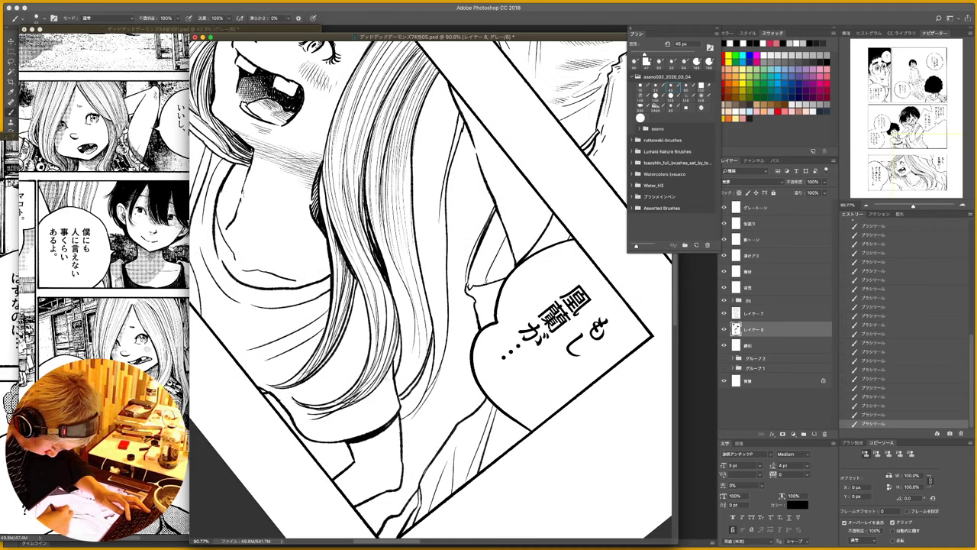
drag(424, 263, 411, 362)
mouse_move(417, 313)
mouse_down()
mouse_move(405, 383)
mouse_move(396, 390)
mouse_up()
mouse_move(388, 202)
mouse_down()
mouse_move(372, 268)
mouse_move(412, 354)
mouse_move(411, 377)
mouse_up()
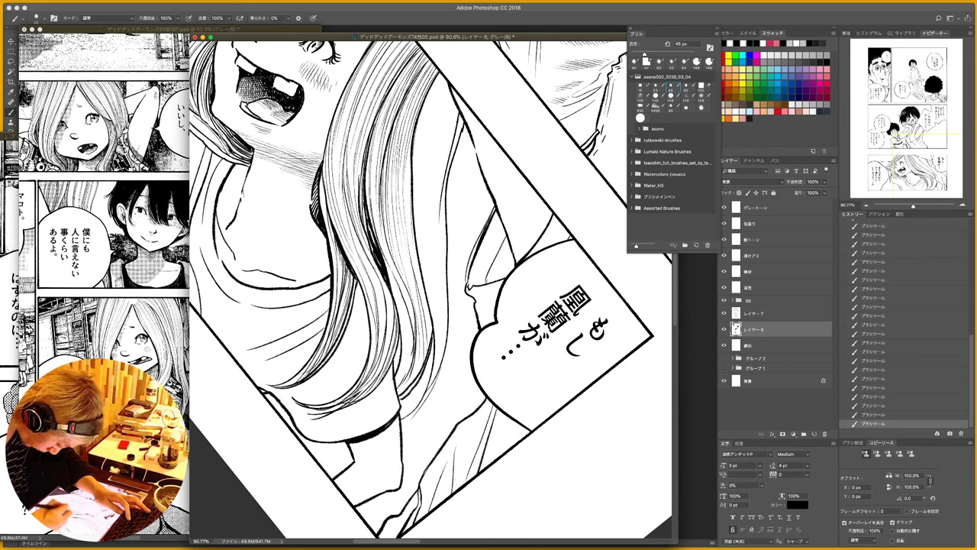
mouse_move(386, 267)
mouse_down()
mouse_move(411, 341)
mouse_move(398, 388)
mouse_up()
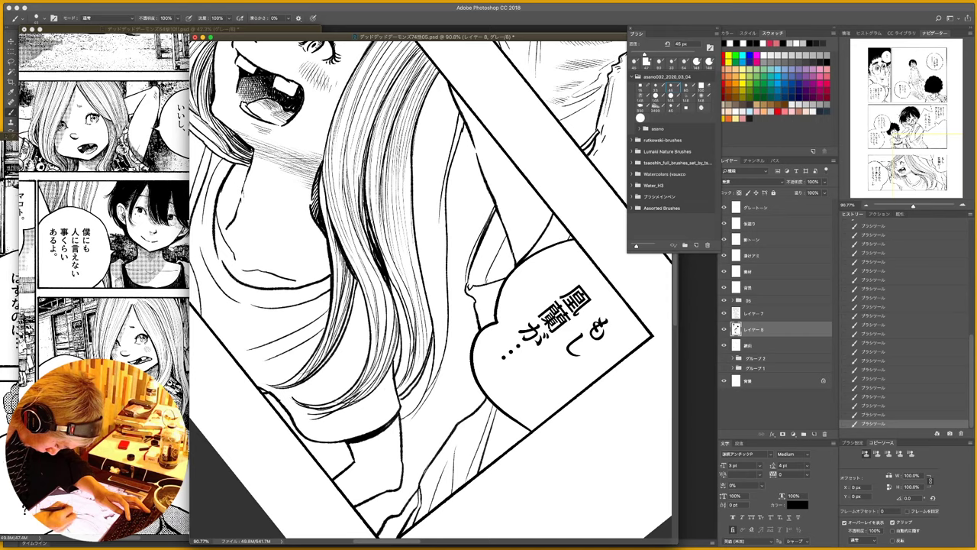
- Deepen the shading where the middle hair section overlaps the shoulder lock with short strokes
drag(407, 317, 398, 376)
drag(398, 306, 408, 354)
mouse_move(391, 285)
mouse_down()
mouse_move(408, 329)
mouse_move(401, 302)
mouse_up()
drag(391, 266, 402, 279)
drag(400, 278, 415, 335)
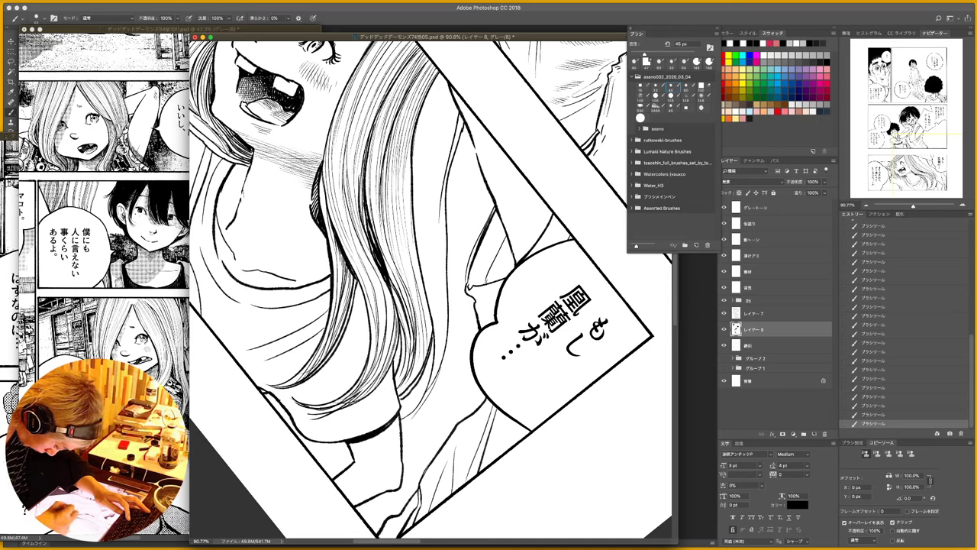
mouse_move(404, 286)
mouse_down()
mouse_move(415, 339)
mouse_move(396, 384)
mouse_up()
- Fill the outermost hair section along the girl's back with long strands from the crown down to the tips
drag(448, 82, 426, 221)
mouse_move(447, 71)
mouse_down()
mouse_move(419, 216)
mouse_move(413, 189)
mouse_up()
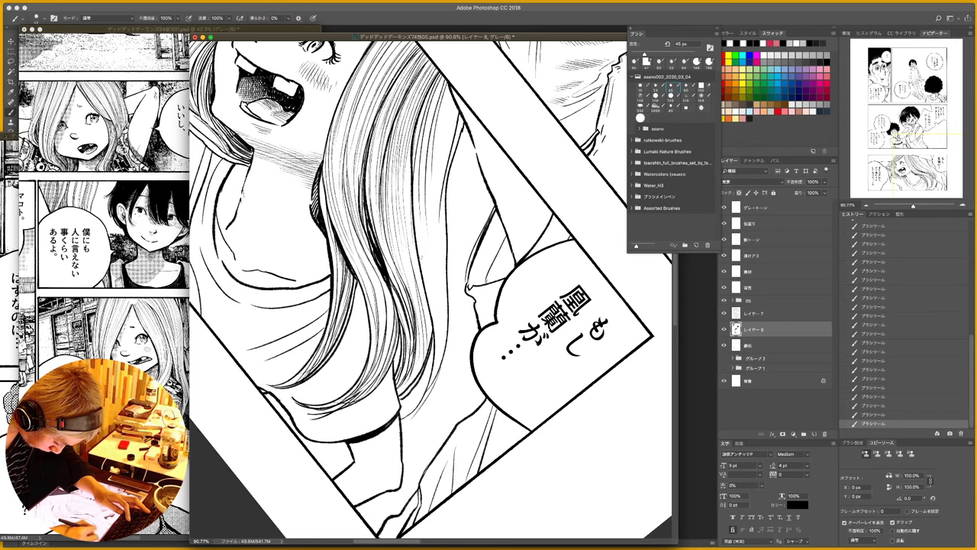
mouse_move(448, 82)
mouse_down()
mouse_move(428, 193)
mouse_move(439, 123)
mouse_move(430, 194)
mouse_move(437, 262)
mouse_up()
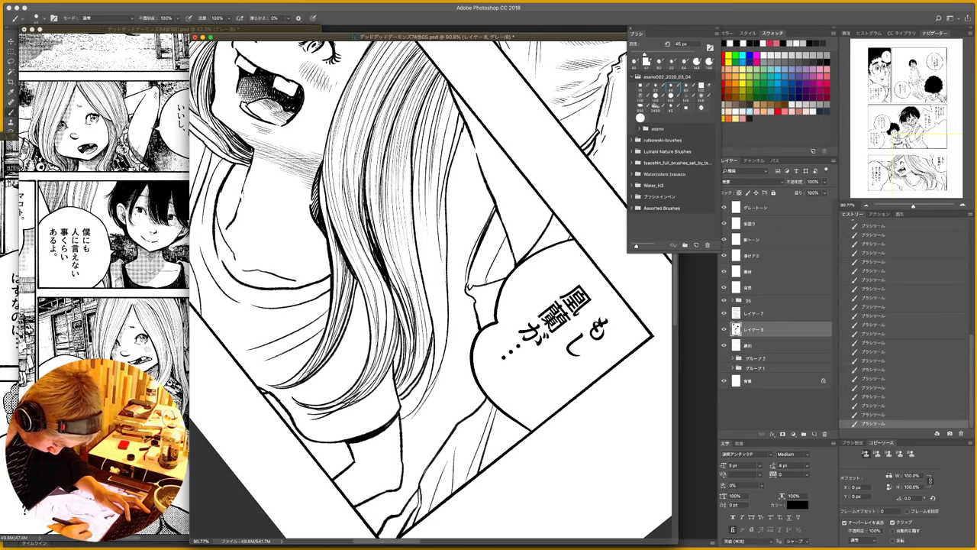
drag(441, 149, 436, 374)
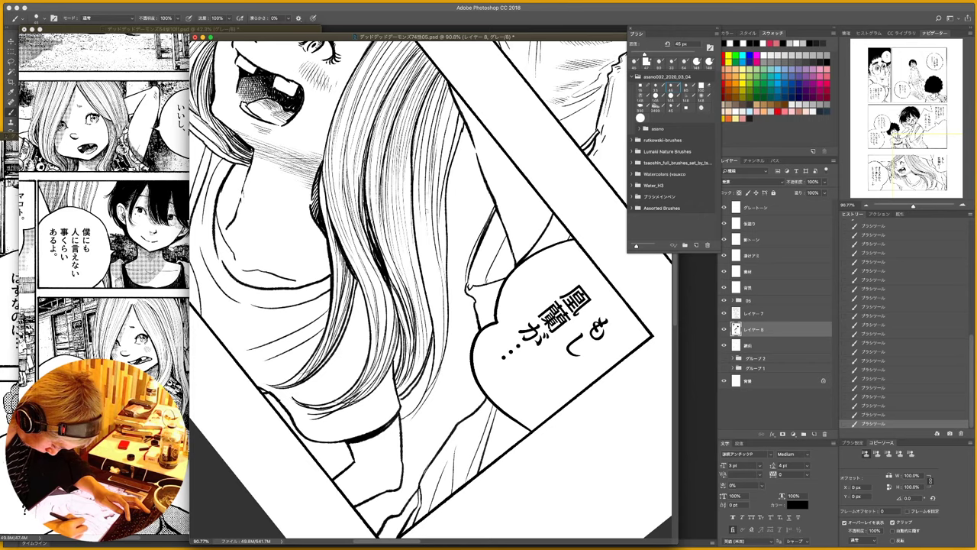
mouse_move(428, 197)
mouse_down()
mouse_move(440, 362)
mouse_move(418, 204)
mouse_move(420, 313)
mouse_up()
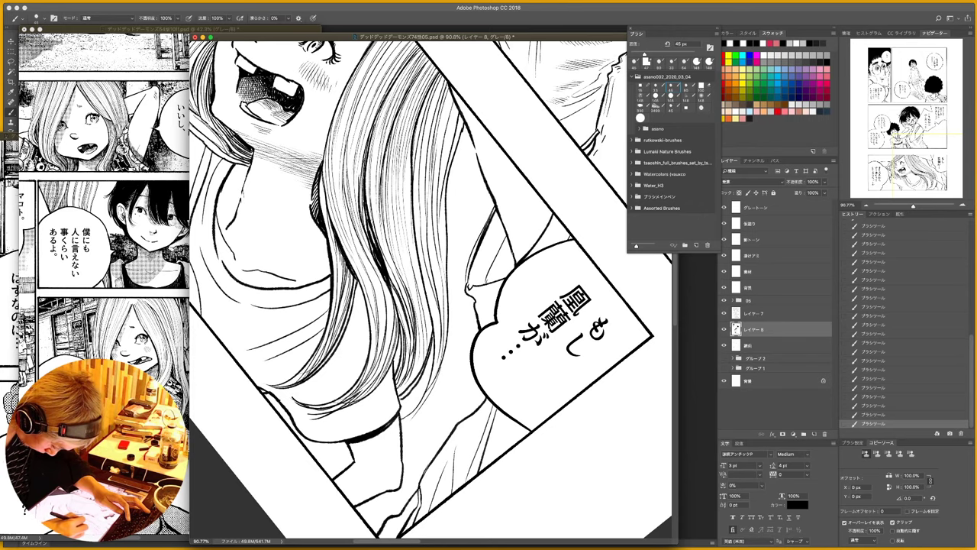
mouse_move(414, 200)
mouse_down()
mouse_move(438, 334)
mouse_move(433, 381)
mouse_up()
- Return the canvas to upright and add finishing strands at the outer hair's tip and near the panel's upper border
key(Escape)
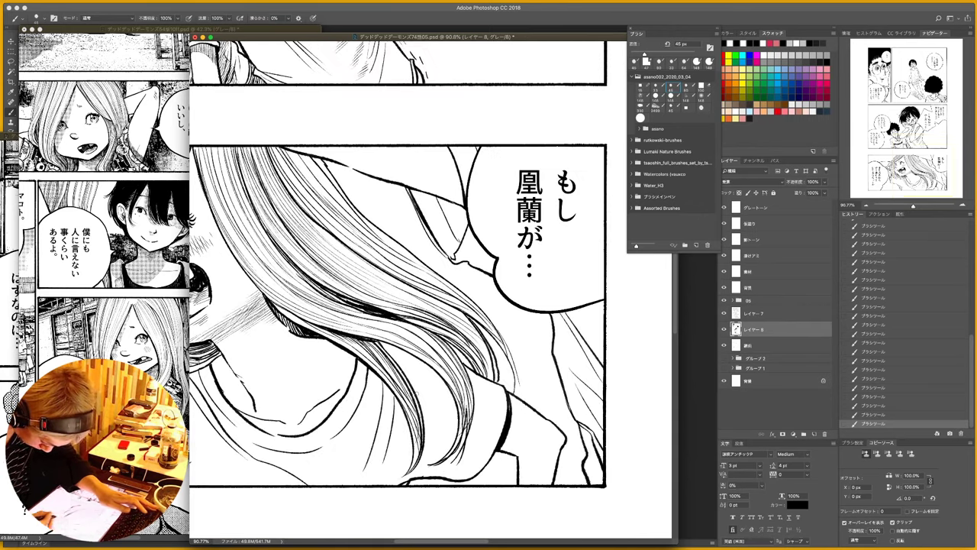
mouse_move(489, 333)
mouse_down()
mouse_move(513, 390)
mouse_move(498, 386)
mouse_up()
drag(291, 151, 331, 203)
mouse_move(305, 155)
mouse_down()
mouse_move(346, 204)
mouse_move(333, 180)
mouse_up()
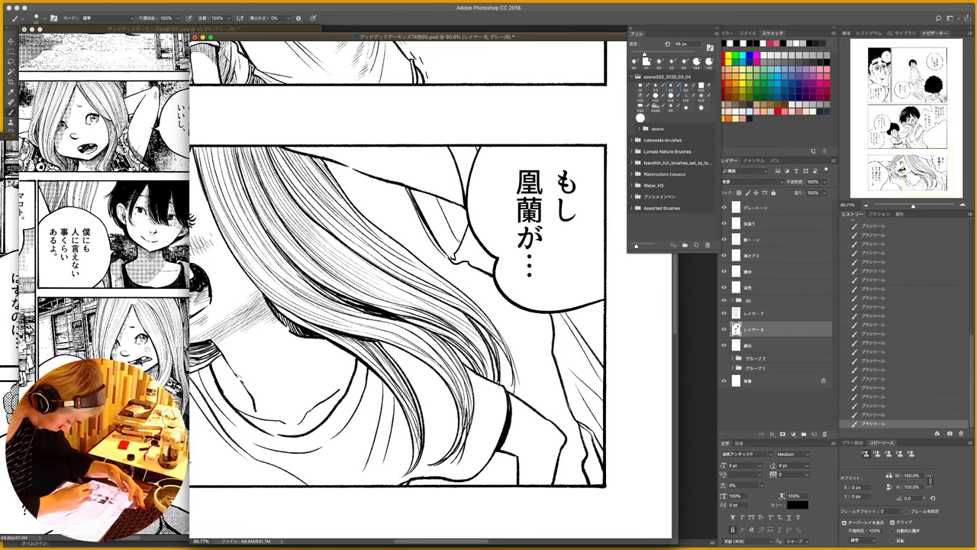
- Set both the reference page and the current page to 50% zoom to compare the hair rendering
click(145, 160)
click(964, 206)
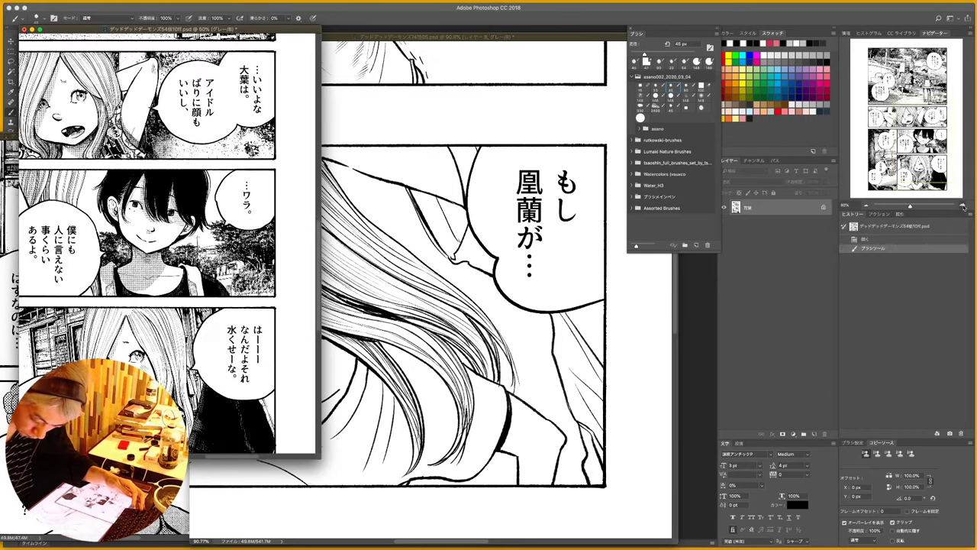
key(ctrl+Tab)
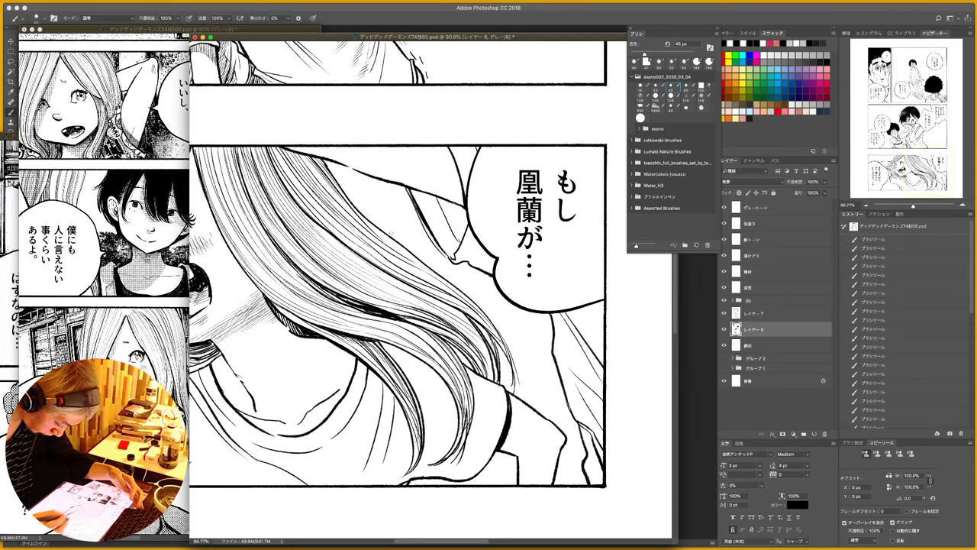
click(866, 206)
click(866, 206)
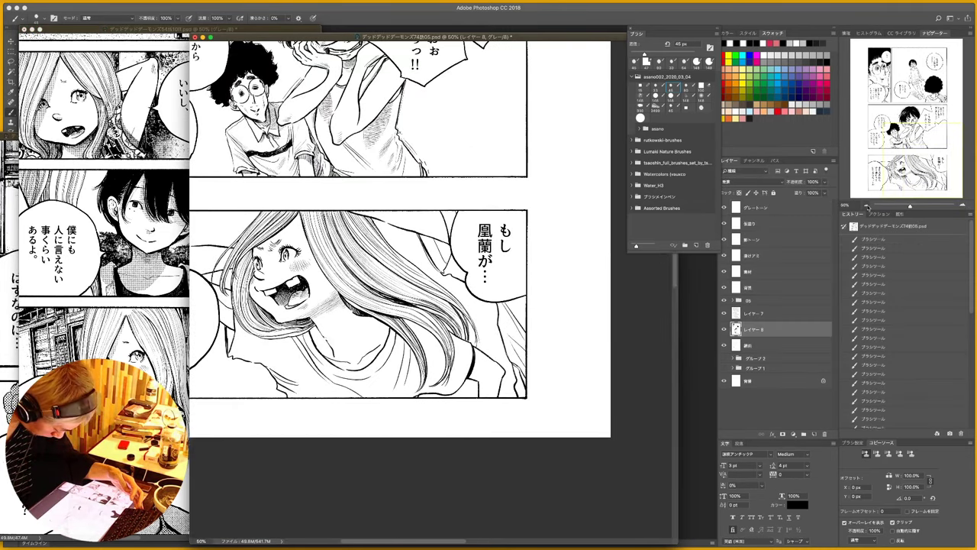
- Add fine strands through the middle of the girl's long hair at 100% zoom
click(963, 206)
click(962, 206)
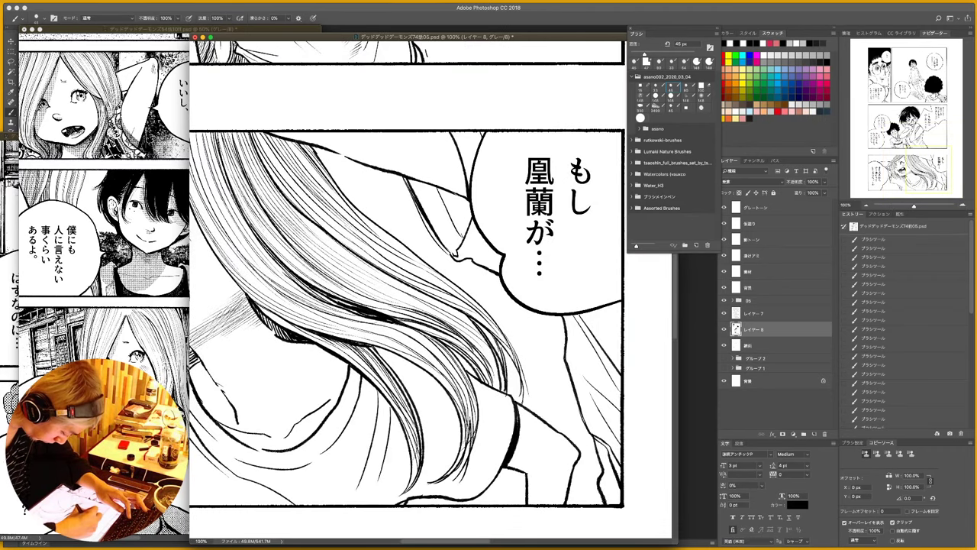
drag(352, 210, 426, 264)
drag(379, 227, 416, 257)
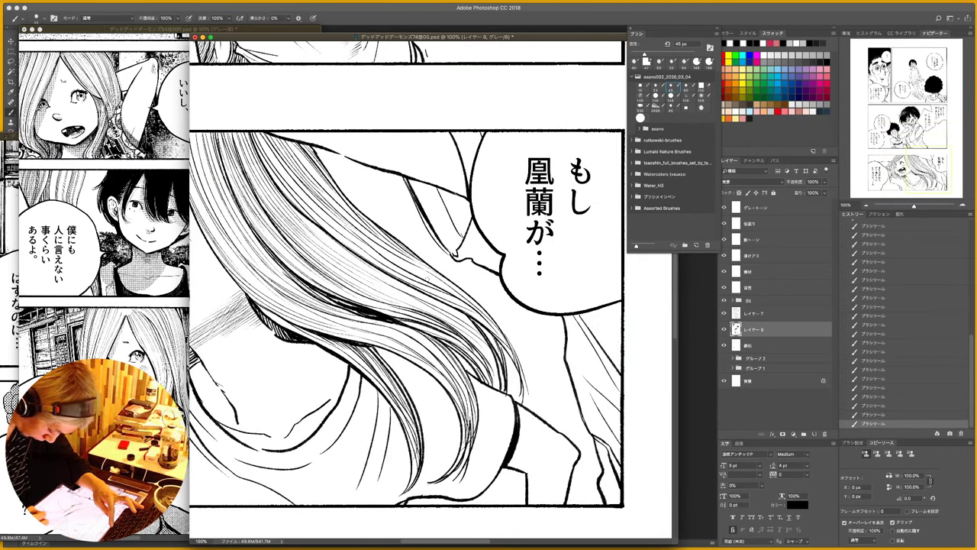
- Hatch the girl's elbow and build up a shadow on her arm just below the sleeve edge
drag(573, 448, 566, 462)
drag(575, 449, 566, 467)
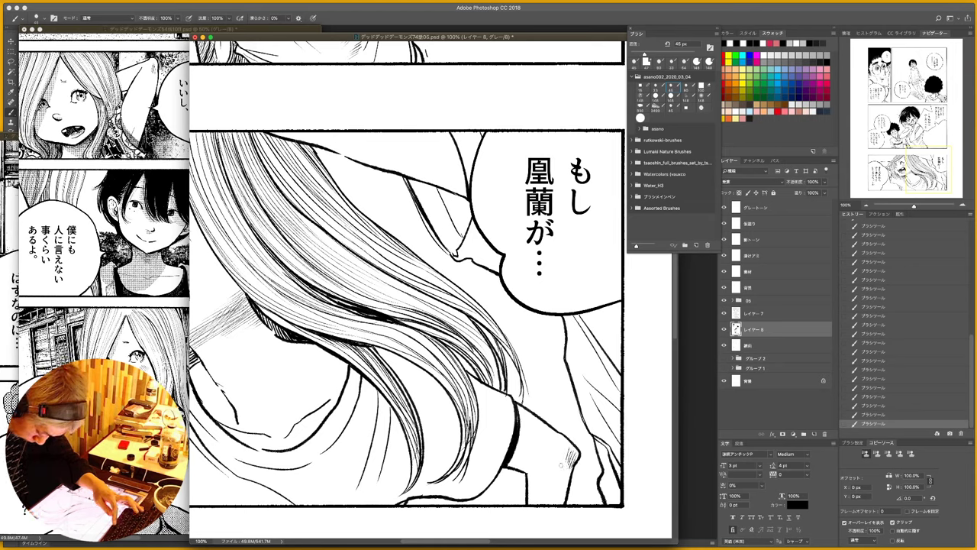
mouse_move(518, 405)
mouse_down()
mouse_move(521, 449)
mouse_move(516, 430)
mouse_up()
drag(523, 421, 517, 432)
drag(525, 425, 516, 445)
drag(525, 435, 514, 455)
mouse_move(525, 442)
mouse_down()
mouse_move(510, 463)
mouse_move(517, 471)
mouse_up()
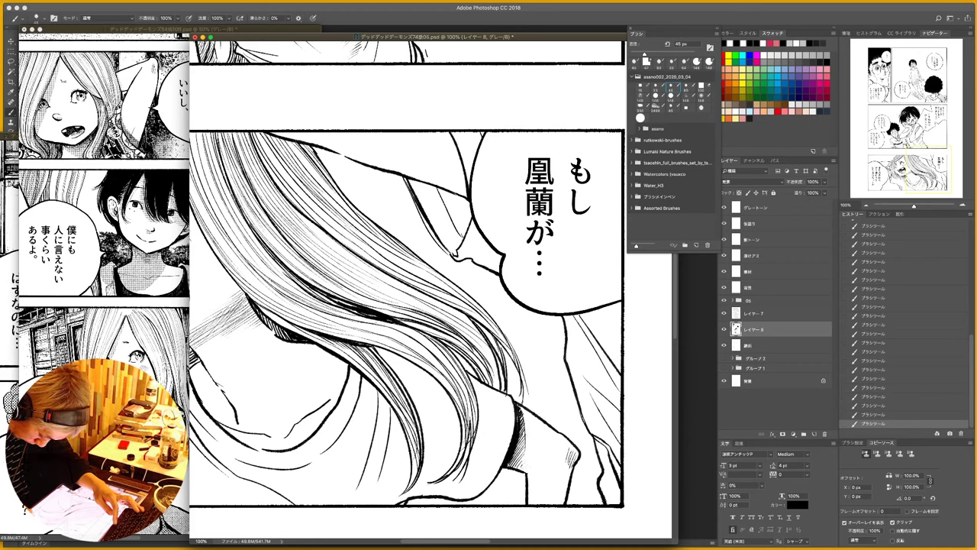
drag(522, 431, 518, 466)
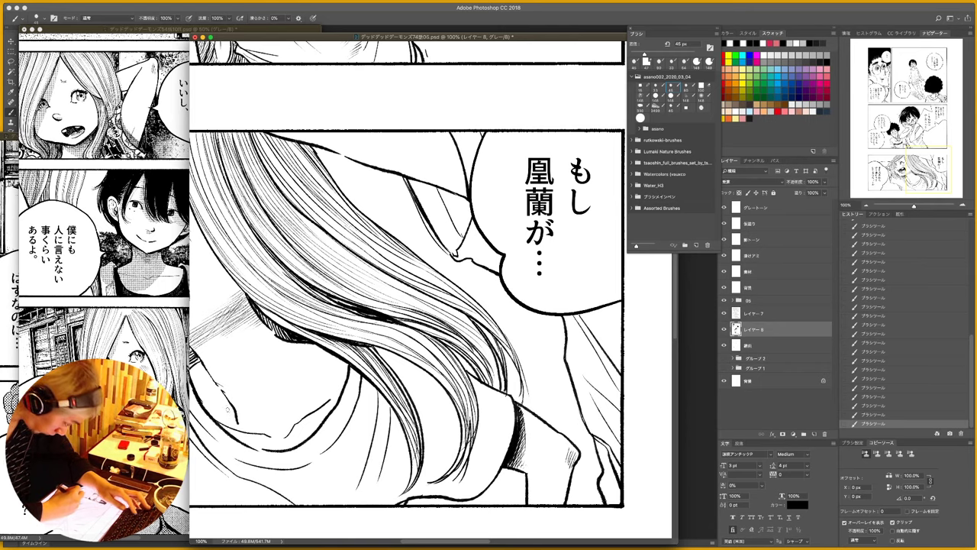
- Touch up the girl's neck line near the collar with the swapped brush color and restore the drawing color
key(x)
mouse_move(236, 416)
mouse_down()
mouse_move(219, 386)
mouse_move(235, 407)
mouse_up()
key(x)
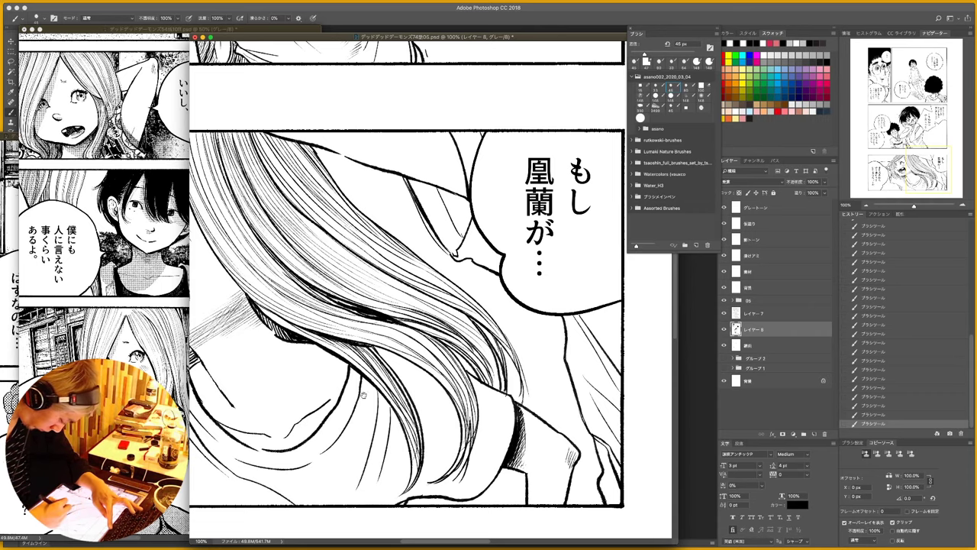
- Add thin loose strands outside the front hair lock, from the forehead down past the cheek
drag(364, 395, 454, 352)
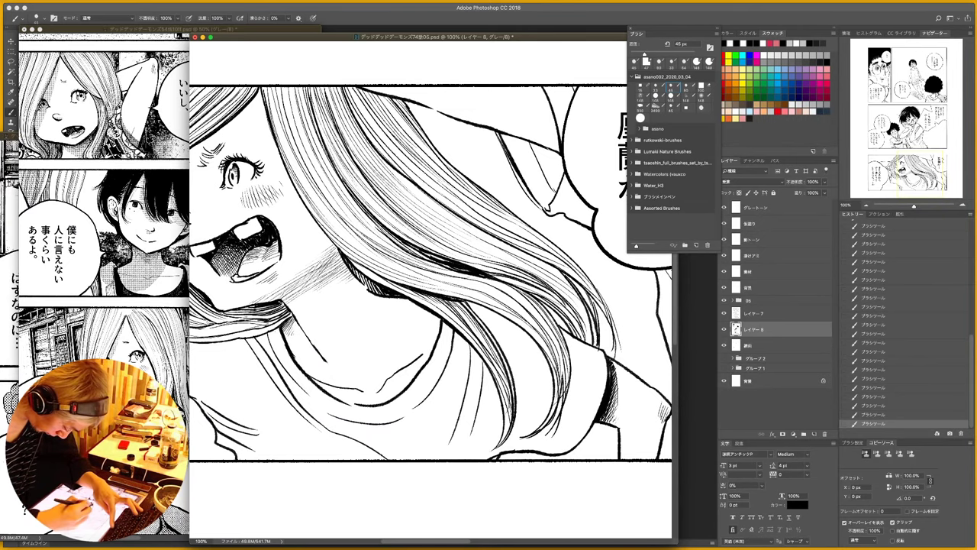
drag(233, 281, 378, 265)
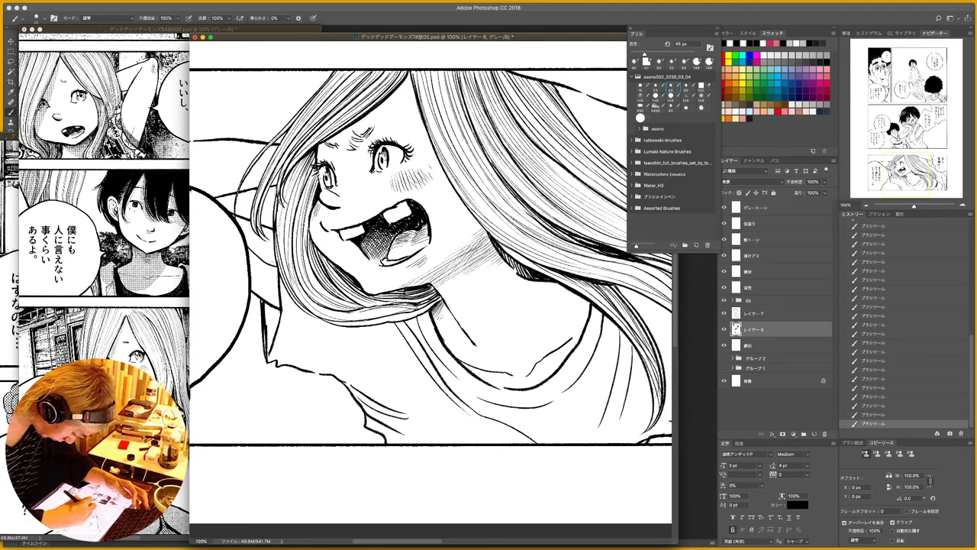
mouse_move(300, 110)
mouse_down()
mouse_move(245, 152)
mouse_move(221, 195)
mouse_up()
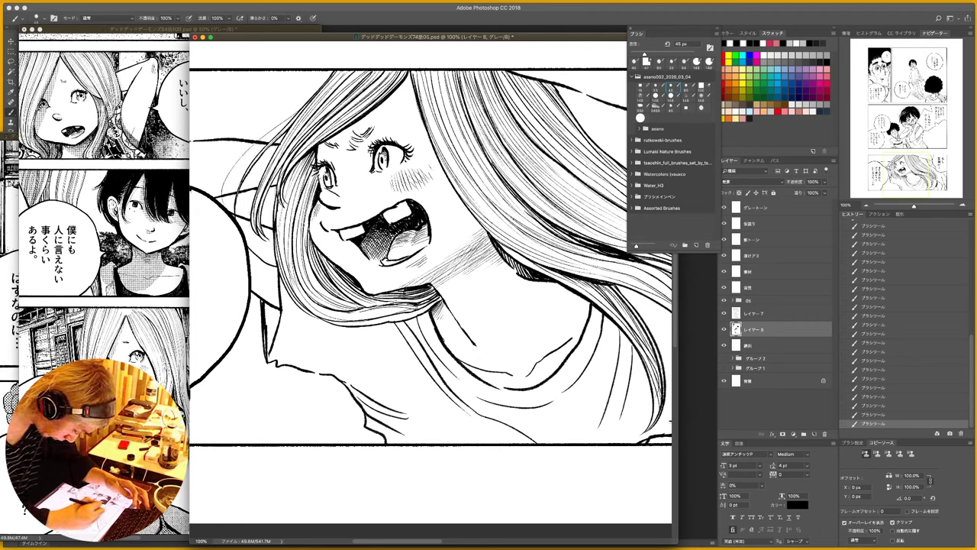
mouse_move(258, 235)
mouse_down()
mouse_move(249, 220)
mouse_move(277, 145)
mouse_move(304, 320)
mouse_move(338, 330)
mouse_up()
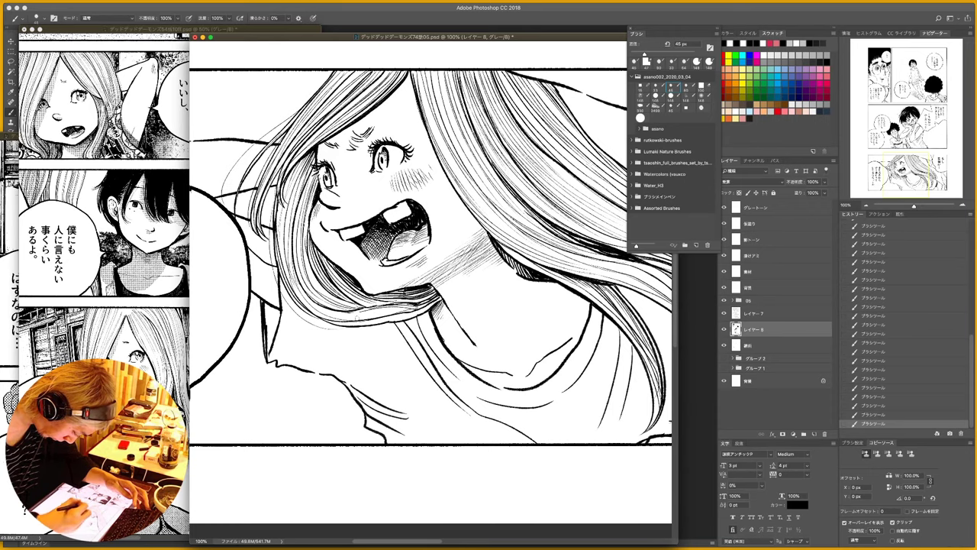
- Add long flowing strands and flyaways across the back hair from the crown toward the shoulder
drag(421, 114, 513, 245)
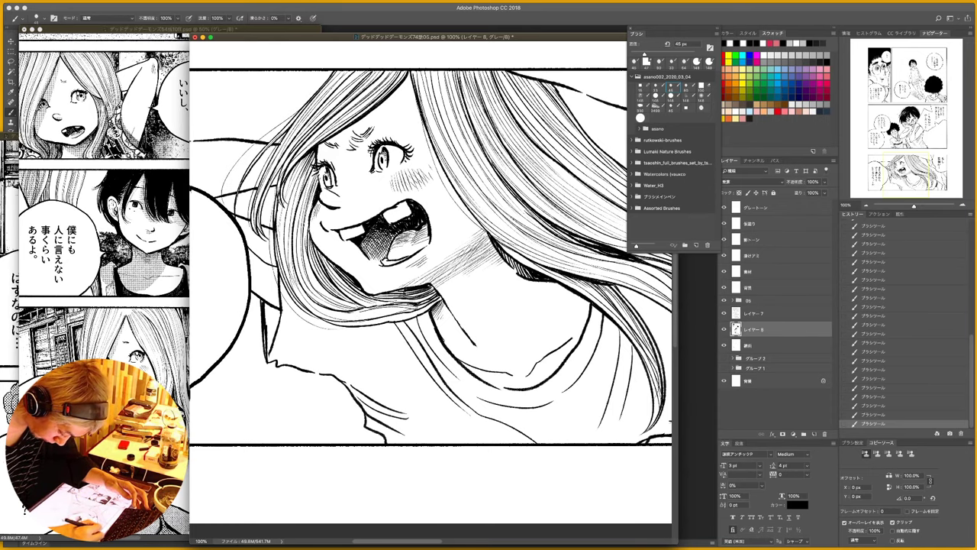
mouse_move(423, 122)
mouse_down()
mouse_move(612, 289)
mouse_move(671, 318)
mouse_up()
drag(540, 379, 426, 357)
drag(464, 260, 551, 382)
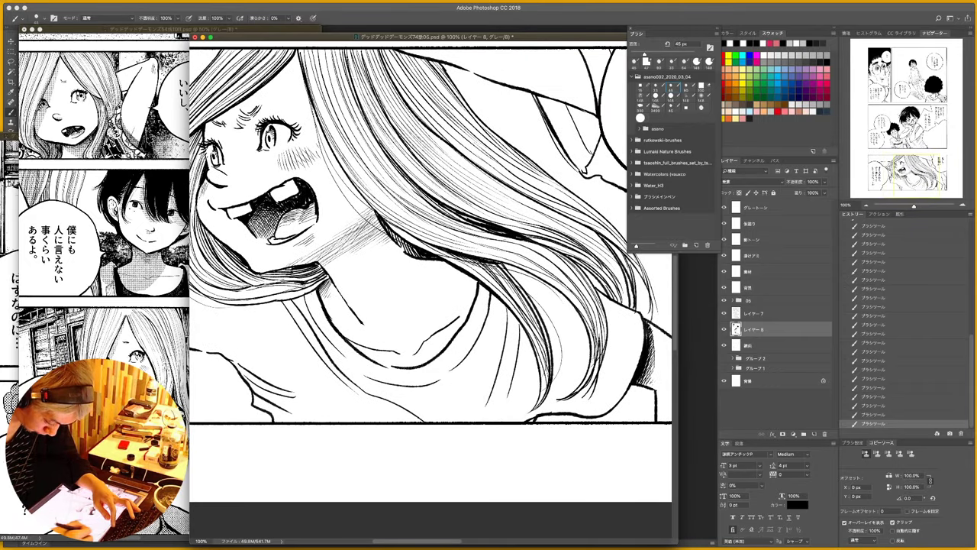
drag(453, 77, 595, 208)
drag(408, 107, 567, 201)
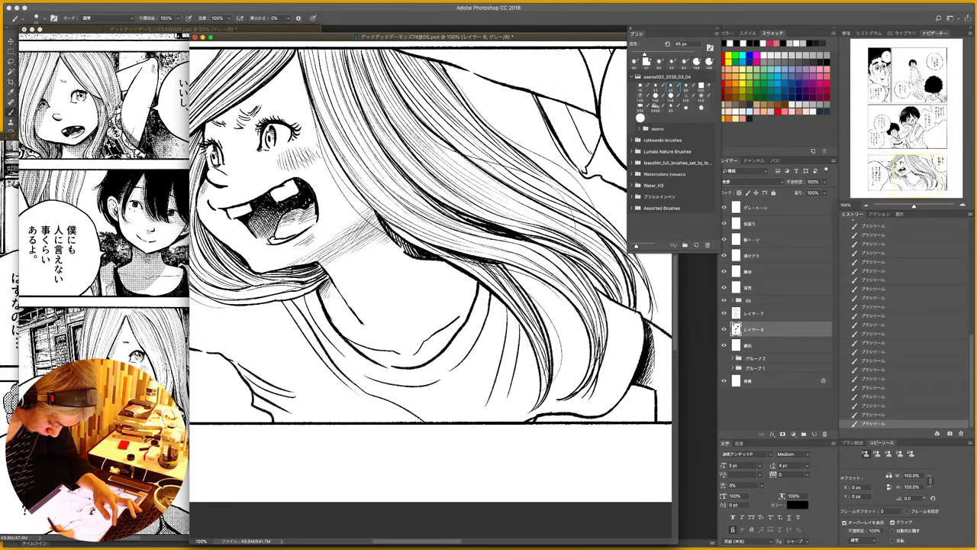
mouse_move(356, 88)
mouse_down()
mouse_move(448, 188)
mouse_move(587, 257)
mouse_move(605, 293)
mouse_up()
drag(497, 239, 578, 305)
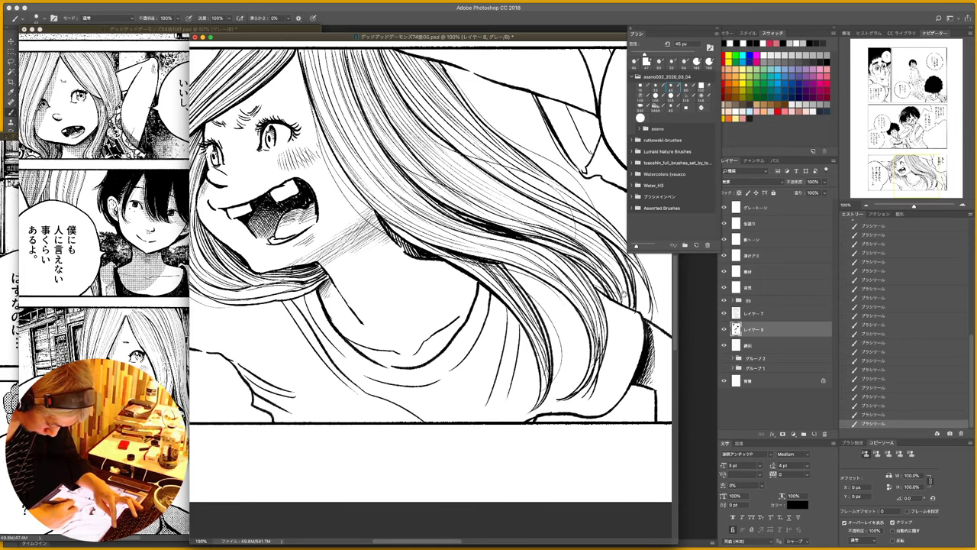
- Hatch a shadow in the narrow area between the front hair lock and the left speech bubble
mouse_move(333, 350)
mouse_down()
mouse_move(395, 357)
mouse_move(404, 343)
mouse_move(395, 342)
mouse_up()
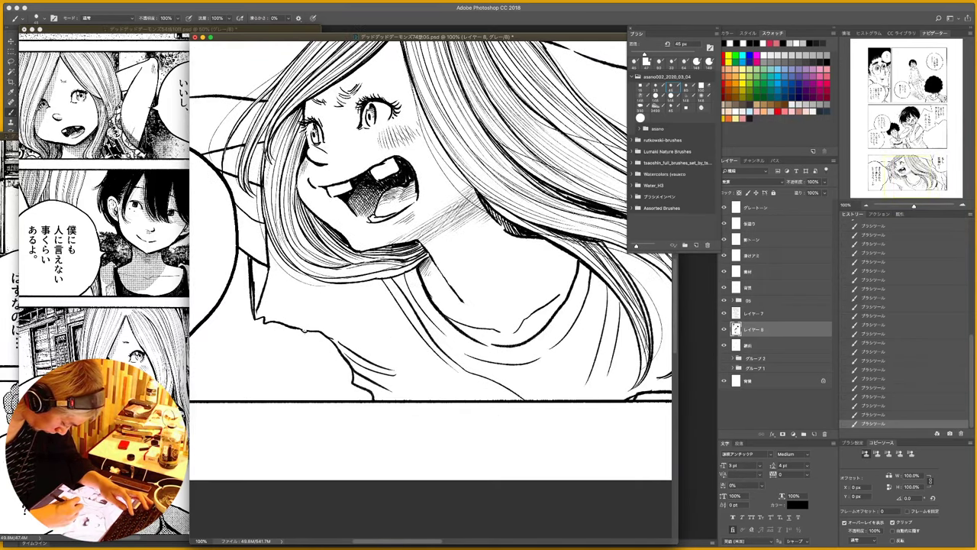
drag(258, 184, 260, 241)
drag(259, 207, 260, 262)
drag(264, 220, 262, 262)
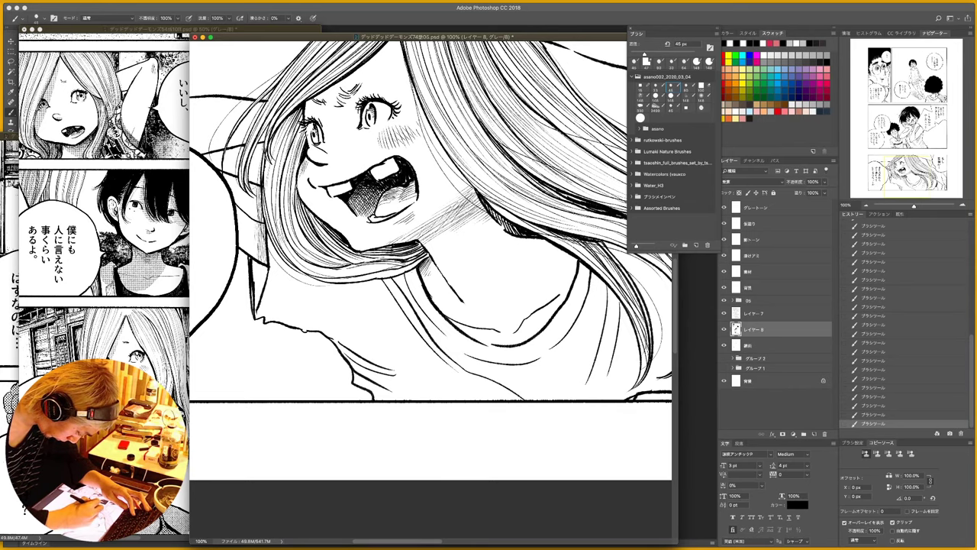
- Hatch the small triangular area between the hair and the right speech bubble with short parallel strokes
drag(483, 248, 437, 249)
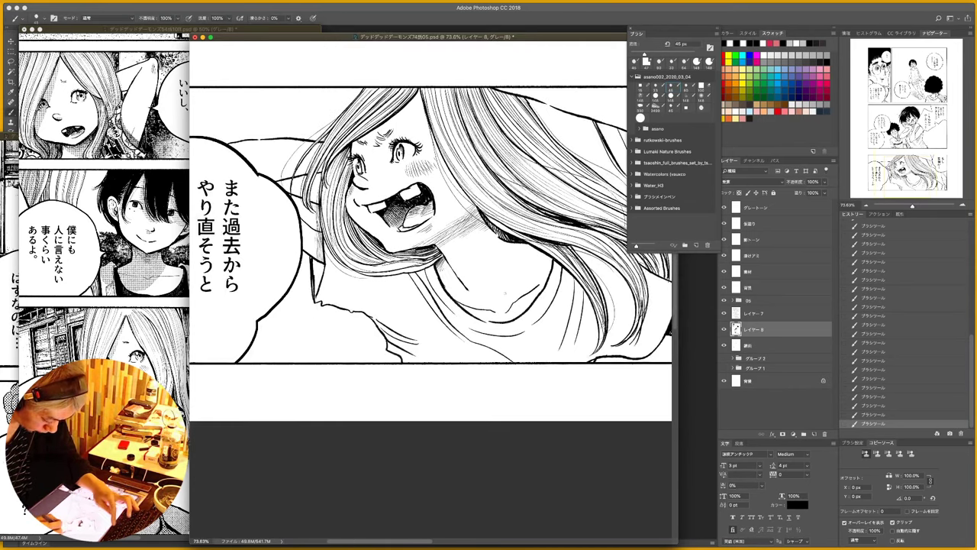
mouse_move(497, 297)
mouse_down()
mouse_move(386, 319)
mouse_move(404, 340)
mouse_up()
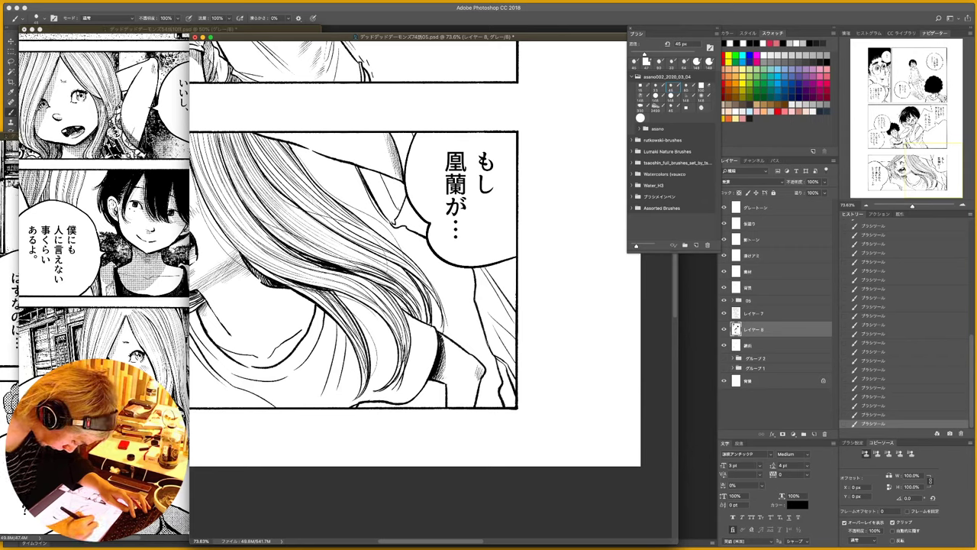
mouse_move(395, 162)
mouse_down()
mouse_move(400, 180)
mouse_move(373, 191)
mouse_up()
drag(371, 168, 375, 198)
mouse_move(373, 172)
mouse_down()
mouse_move(383, 209)
mouse_move(384, 195)
mouse_up()
mouse_move(382, 175)
mouse_down()
mouse_move(390, 218)
mouse_move(388, 206)
mouse_up()
mouse_move(387, 179)
mouse_down()
mouse_move(390, 222)
mouse_move(392, 194)
mouse_up()
mouse_move(390, 191)
mouse_down()
mouse_move(392, 224)
mouse_move(394, 201)
mouse_up()
drag(393, 178, 400, 214)
drag(398, 178, 401, 206)
drag(400, 180, 405, 202)
drag(403, 185, 407, 200)
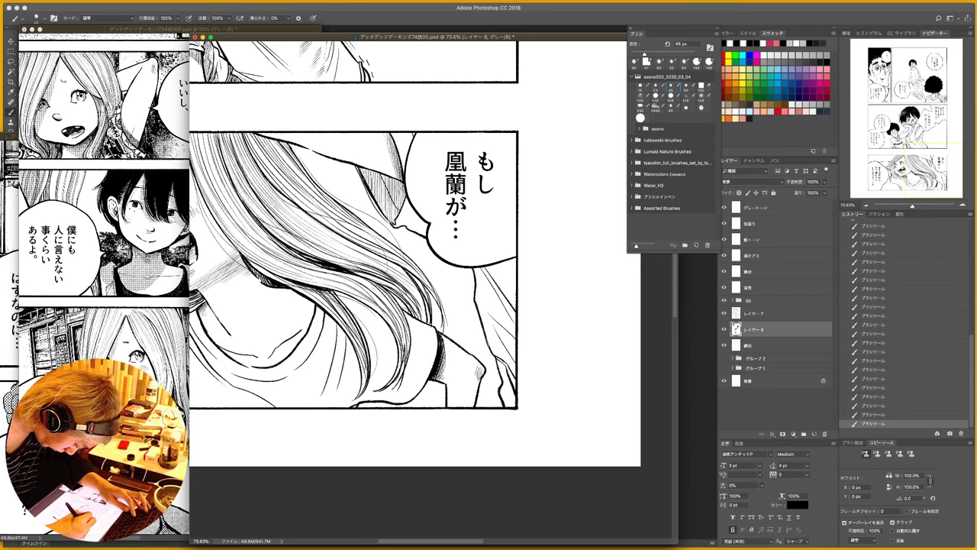
- Cross-hatch the triangular area beside the right speech bubble on a rotated canvas and return the canvas to upright
key(r)
drag(485, 207, 492, 368)
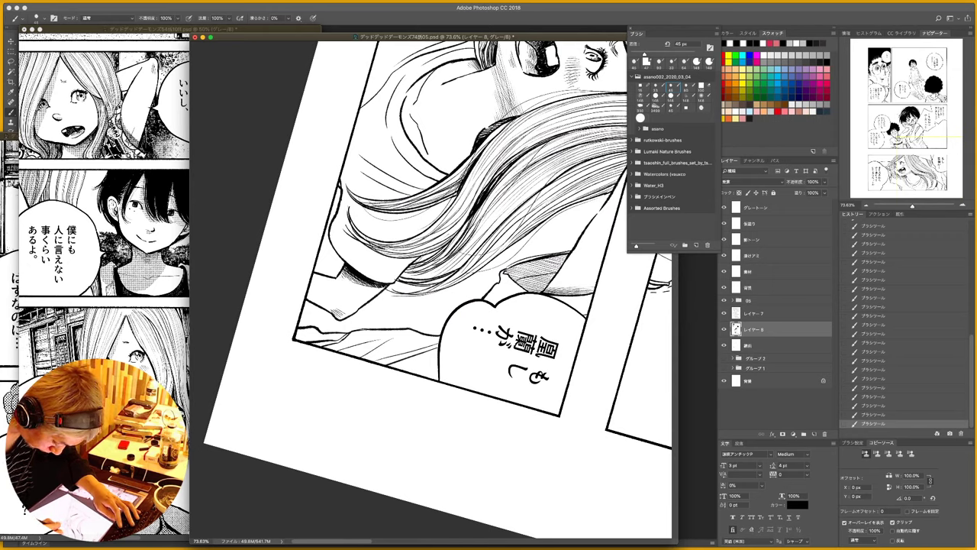
mouse_move(520, 265)
mouse_down()
mouse_move(515, 278)
mouse_move(525, 286)
mouse_up()
mouse_move(534, 259)
mouse_down()
mouse_move(523, 288)
mouse_move(536, 273)
mouse_move(534, 284)
mouse_up()
mouse_move(538, 261)
mouse_down()
mouse_move(537, 292)
mouse_move(547, 273)
mouse_up()
mouse_move(536, 276)
mouse_down()
mouse_move(541, 291)
mouse_move(552, 287)
mouse_up()
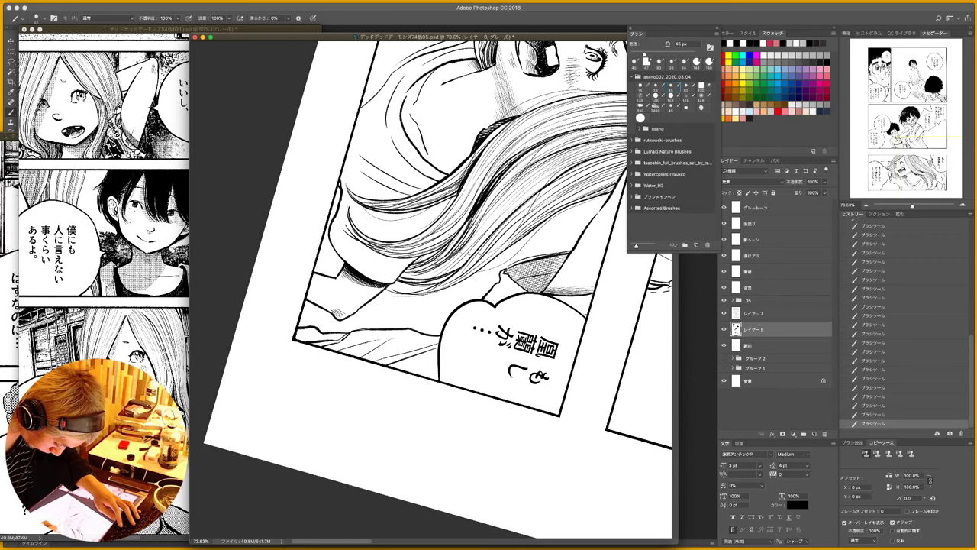
drag(554, 253, 559, 280)
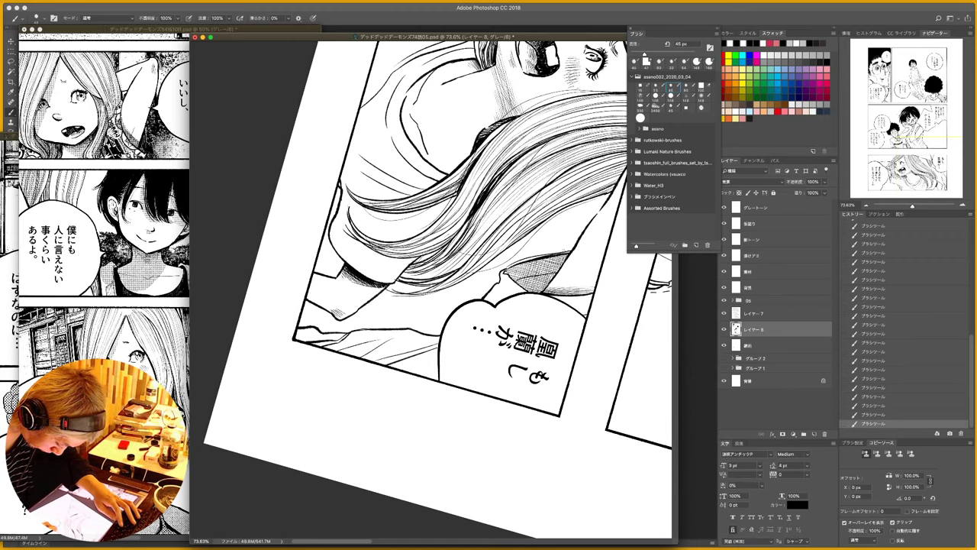
key(Escape)
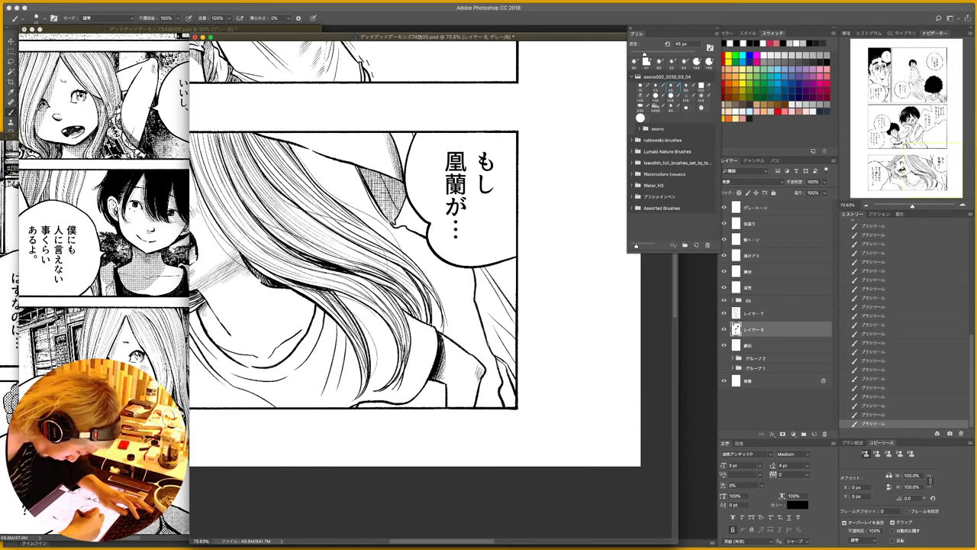
- Darken the triangular area beside the right speech bubble with further diagonal hatching layers down to its lower tip
drag(373, 192, 382, 213)
drag(362, 170, 387, 216)
mouse_move(365, 170)
mouse_down()
mouse_move(390, 216)
mouse_move(383, 190)
mouse_move(397, 215)
mouse_move(400, 203)
mouse_up()
mouse_move(391, 177)
mouse_down()
mouse_move(402, 202)
mouse_move(397, 190)
mouse_up()
drag(394, 177, 406, 200)
drag(399, 181, 407, 200)
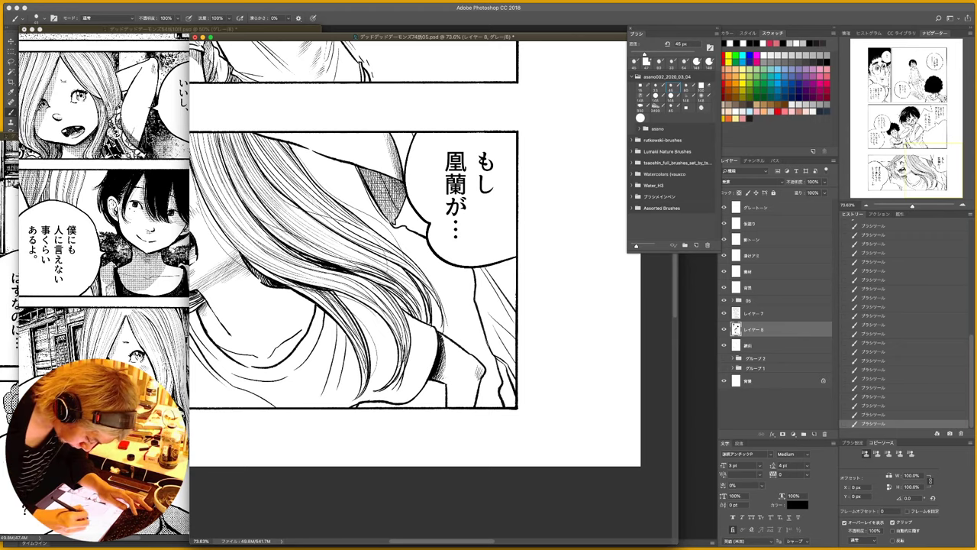
drag(365, 170, 378, 186)
mouse_move(371, 175)
mouse_down()
mouse_move(403, 210)
mouse_move(391, 204)
mouse_up()
drag(404, 191, 392, 218)
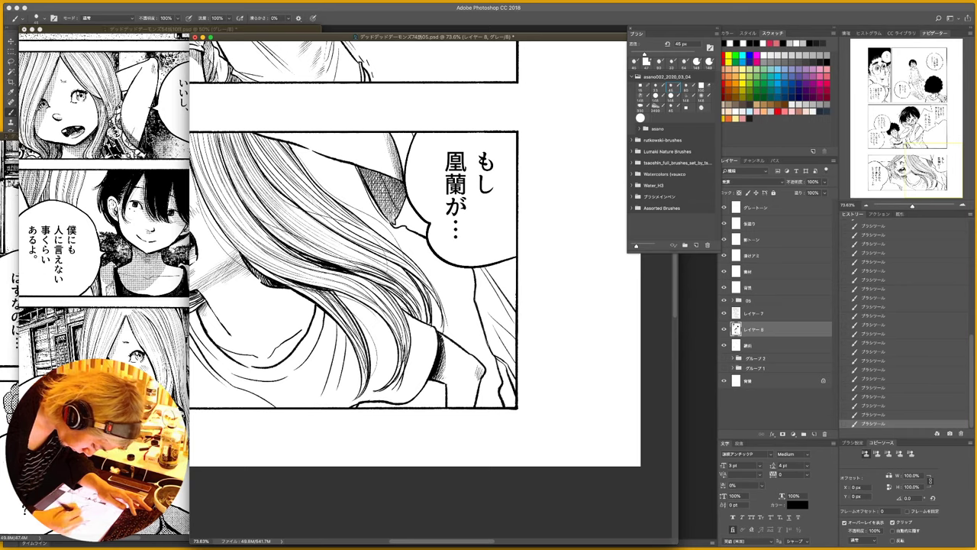
- Hatch the cloth folds at the panel's right edge below the speech bubble with short diagonal strokes
drag(478, 281, 507, 323)
drag(501, 316, 513, 333)
mouse_move(495, 270)
mouse_down()
mouse_move(511, 295)
mouse_move(496, 282)
mouse_up()
drag(492, 269, 502, 291)
drag(496, 278, 506, 297)
drag(502, 284, 514, 308)
drag(506, 286, 516, 307)
mouse_move(508, 293)
mouse_down()
mouse_move(516, 304)
mouse_move(490, 322)
mouse_move(508, 352)
mouse_up()
drag(500, 327, 513, 356)
drag(504, 331, 516, 359)
drag(507, 333, 517, 357)
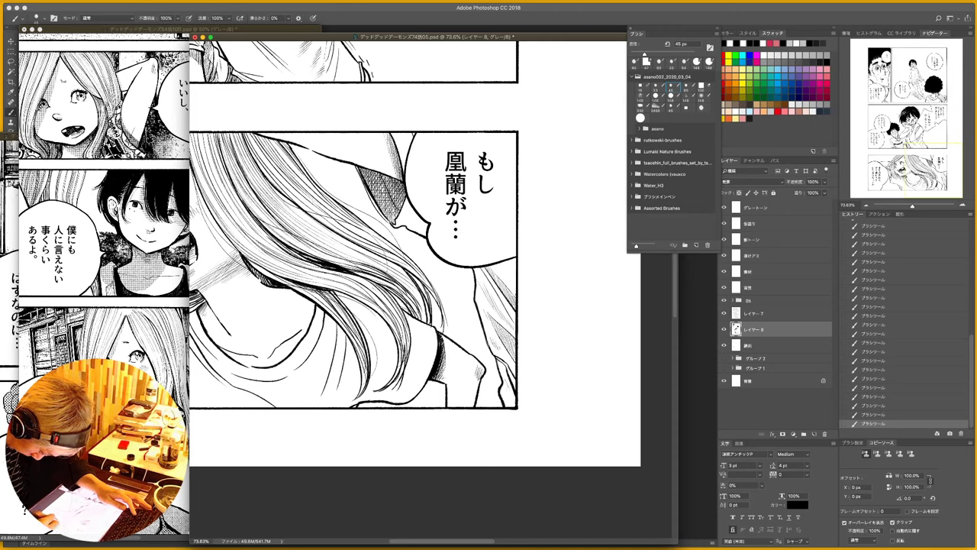
- Extend the fold hatching down into the panel's lower right corner beside the elbow
drag(495, 361, 501, 371)
drag(498, 362, 507, 379)
drag(501, 362, 510, 390)
drag(507, 377, 515, 395)
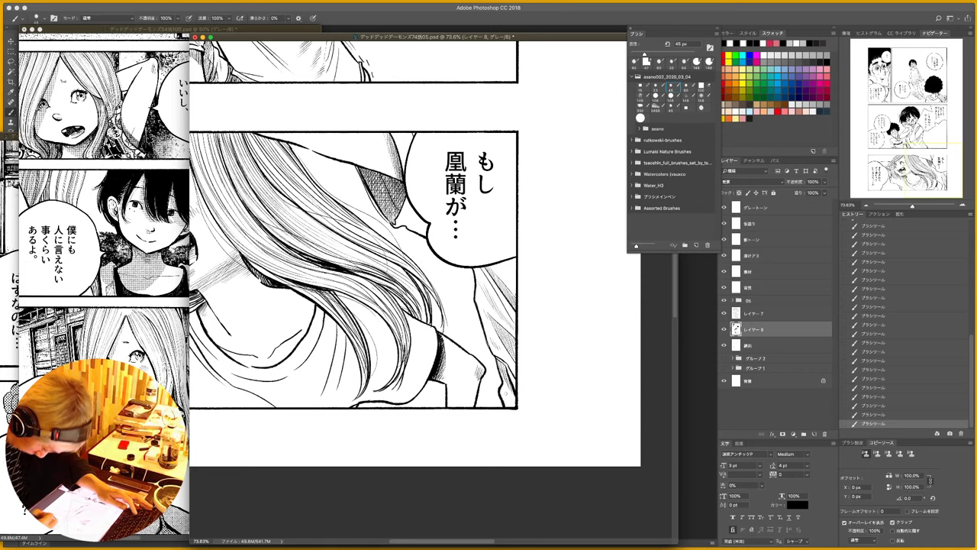
- Zoom out to about 53% and toggle the visibility of グループ 1 and グループ 2 to check the panel
key(z)
mouse_move(415, 225)
mouse_down()
mouse_move(386, 237)
mouse_move(404, 232)
mouse_up()
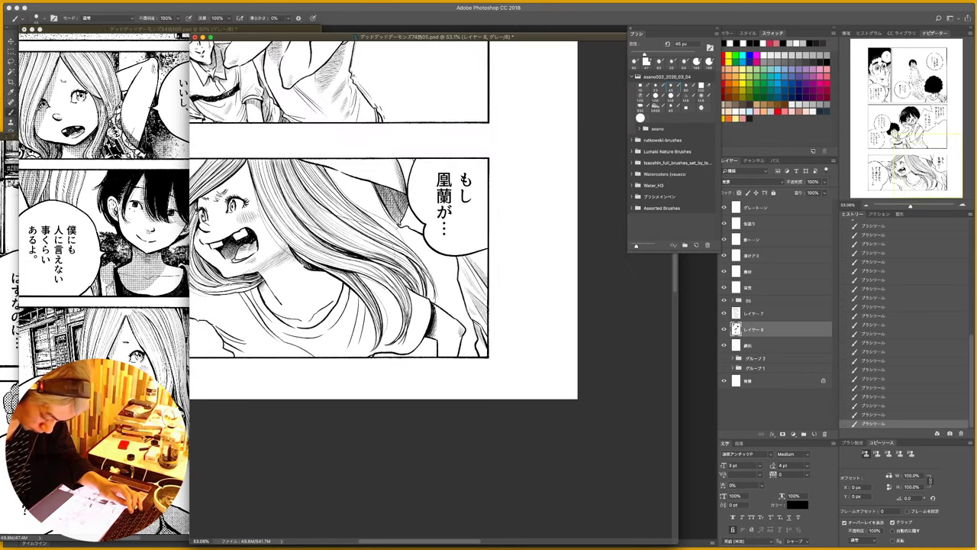
click(724, 369)
click(724, 369)
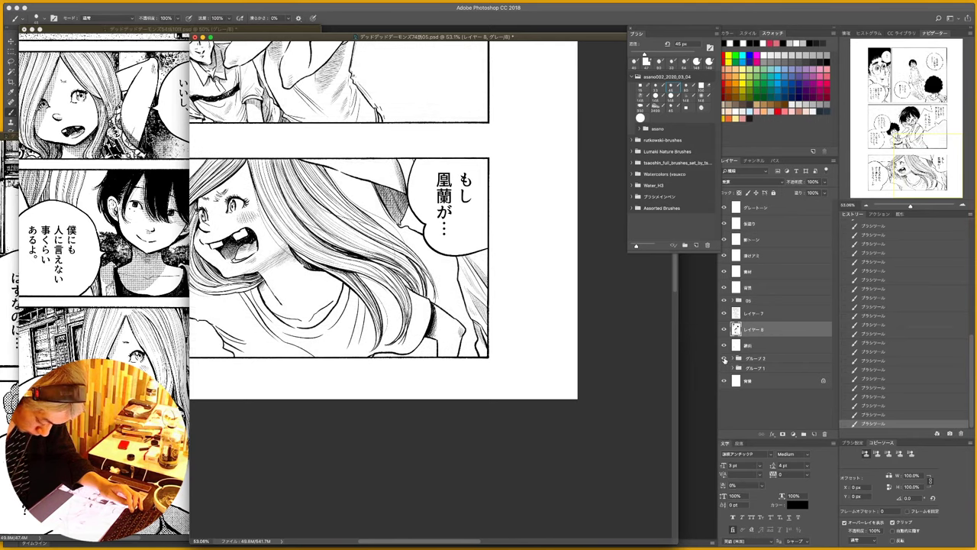
click(724, 358)
click(724, 358)
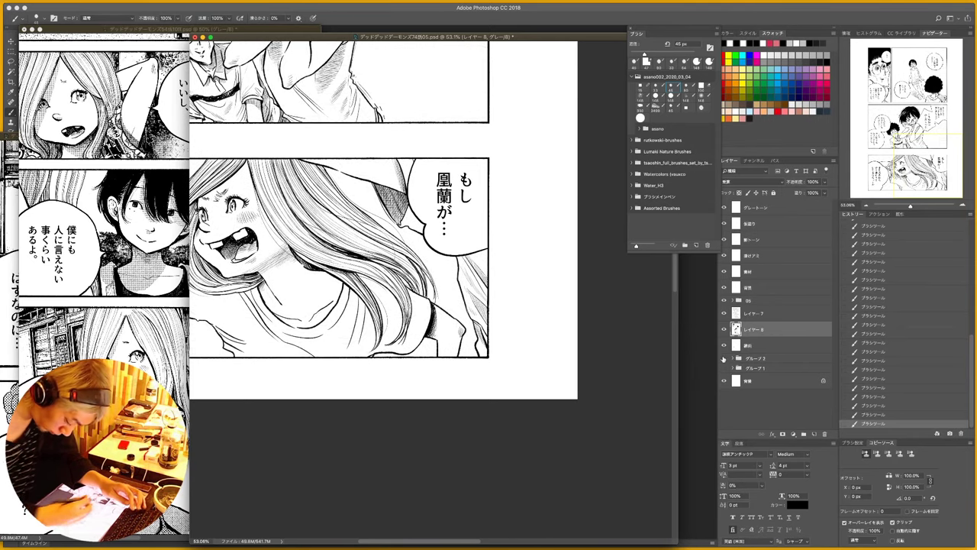
- Save the page with the girl's panel framed at about 62.5% zoom
drag(359, 255, 411, 243)
drag(354, 234, 364, 233)
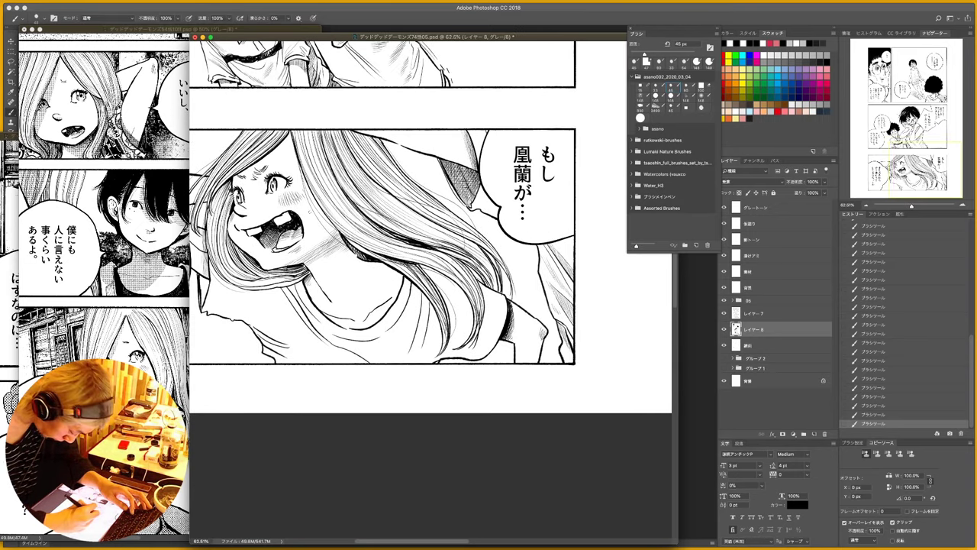
key(super+s)
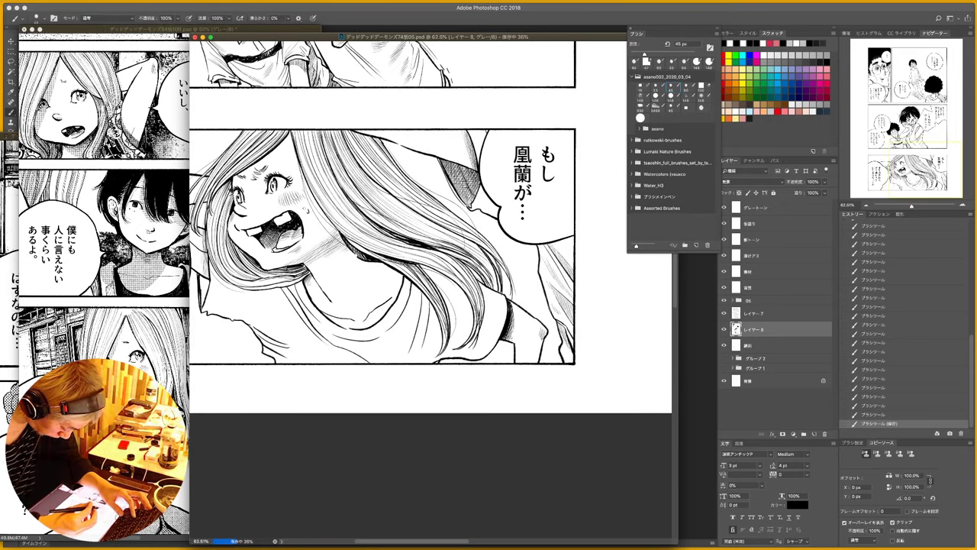
- Draw small sweat drops on the girl's cheek and neck and beside her open mouth
drag(306, 207, 310, 235)
drag(344, 281, 346, 283)
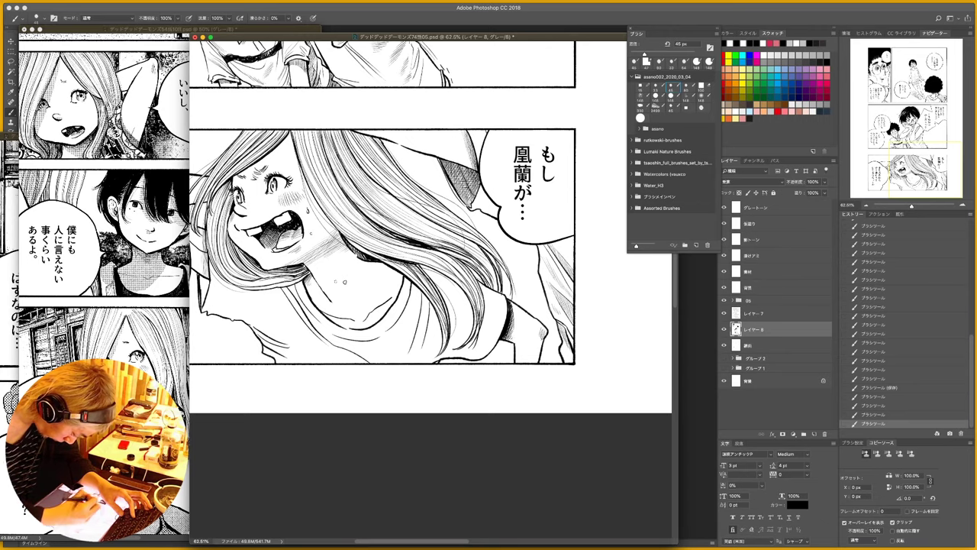
drag(242, 240, 242, 244)
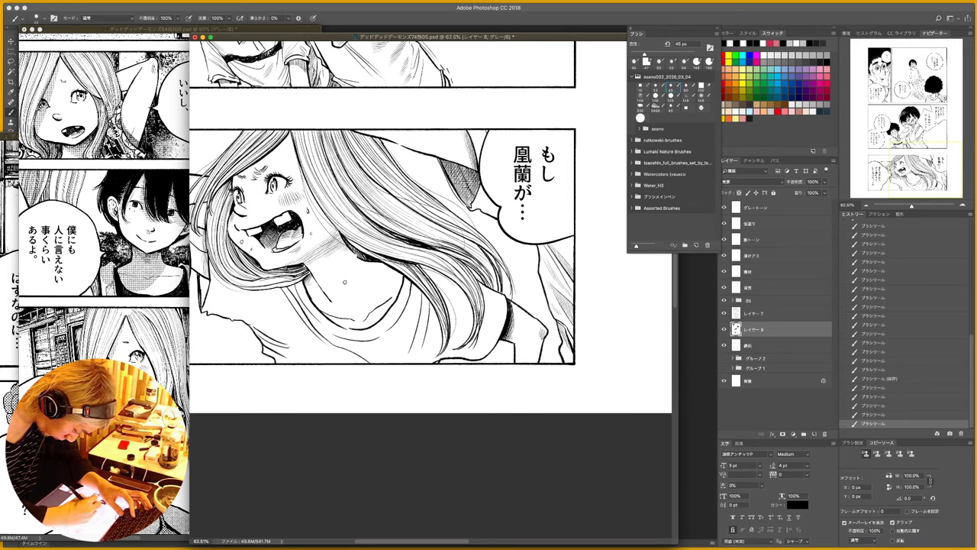
click(344, 282)
drag(344, 281, 375, 303)
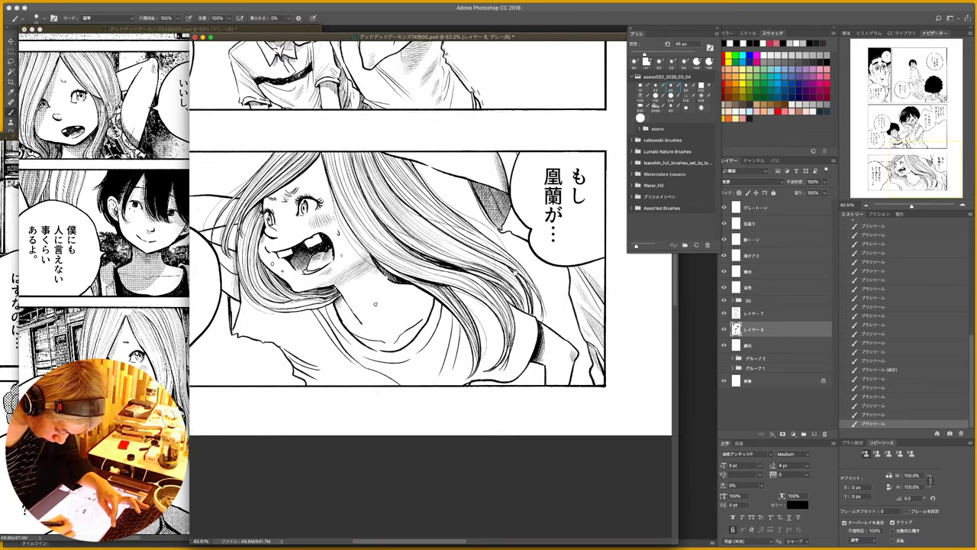
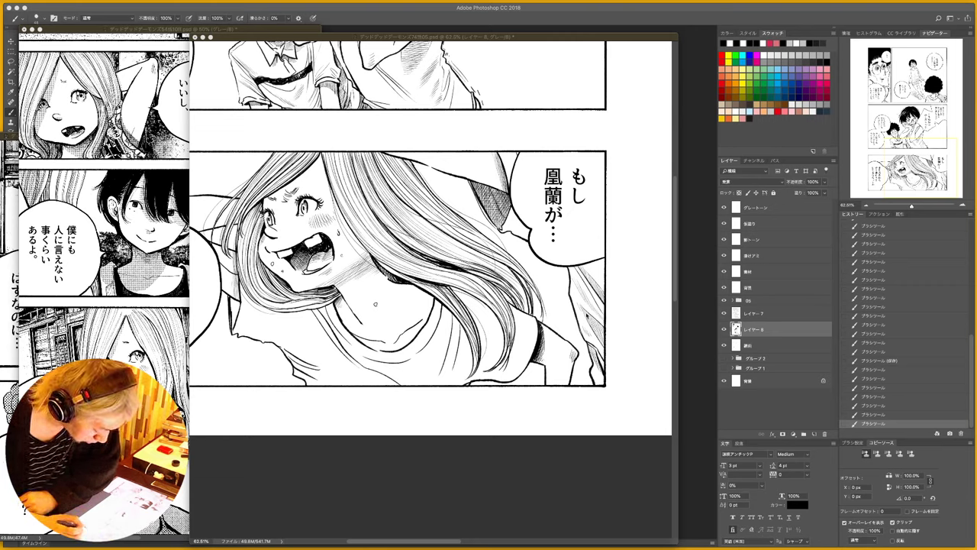
- Toggle the visibility of レイヤー 8 and add fold lines to the girl's T-shirt below her hair and shoulder
click(724, 331)
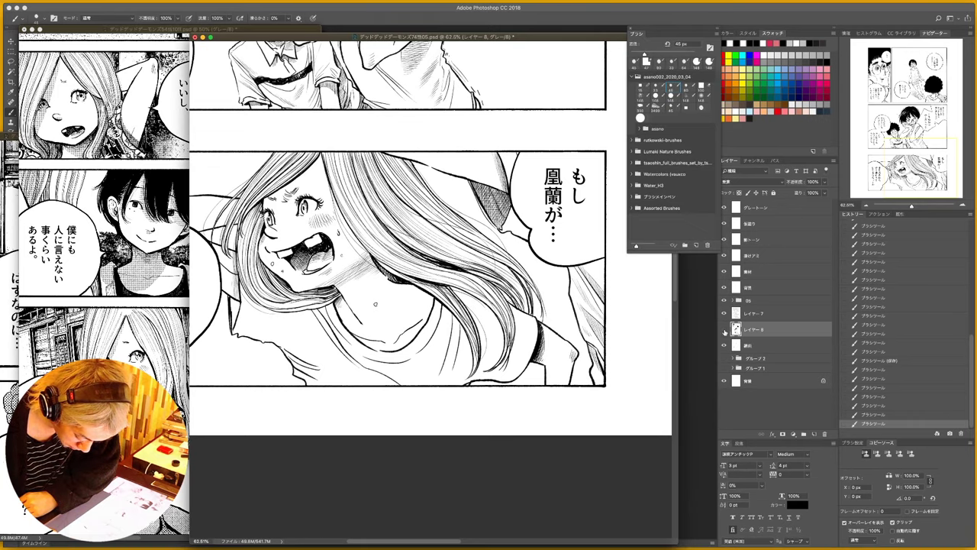
click(724, 330)
click(724, 331)
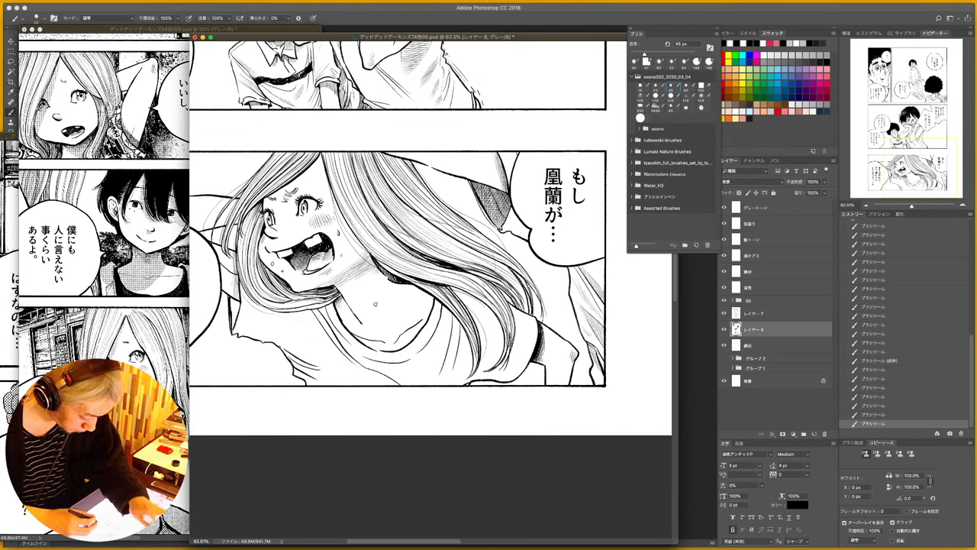
click(305, 330)
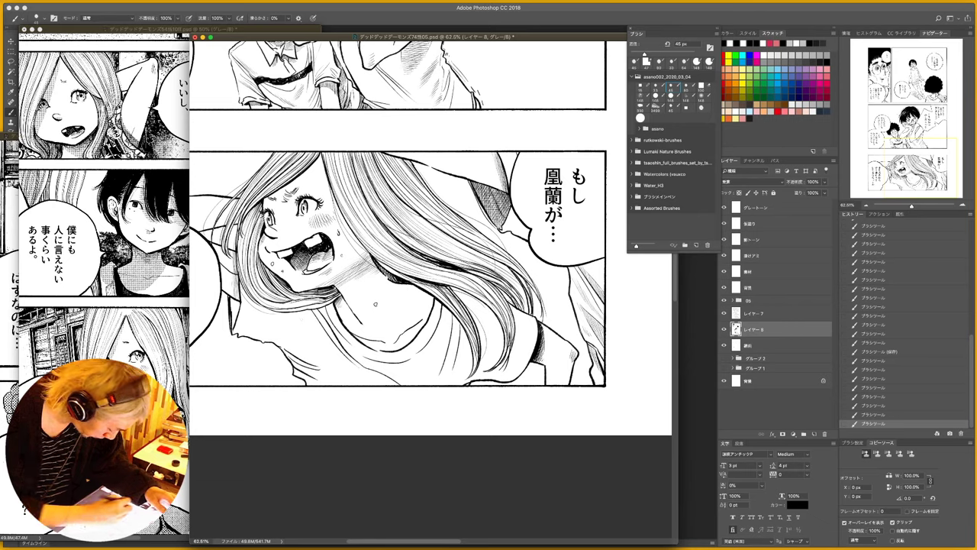
drag(240, 304, 233, 328)
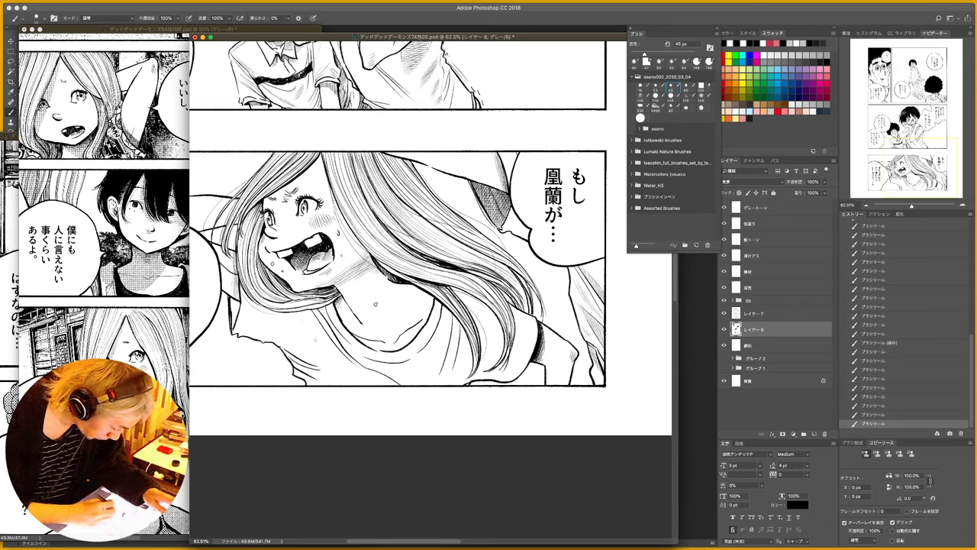
- Select the T-shirt's shoulder and side area, expand the selection, and paint it black with a 173 px brush, leaving thin fold highlights
key(w)
click(321, 355)
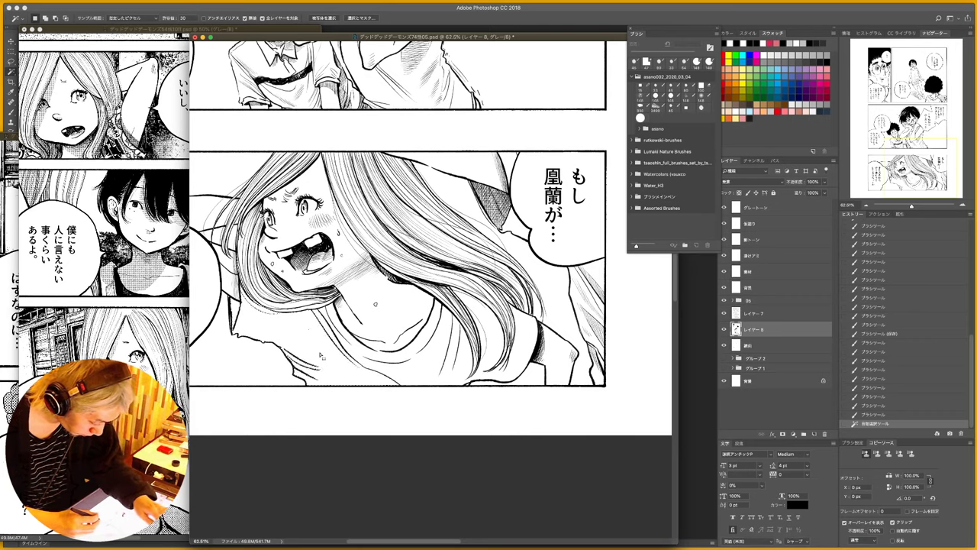
key(b)
key(F2)
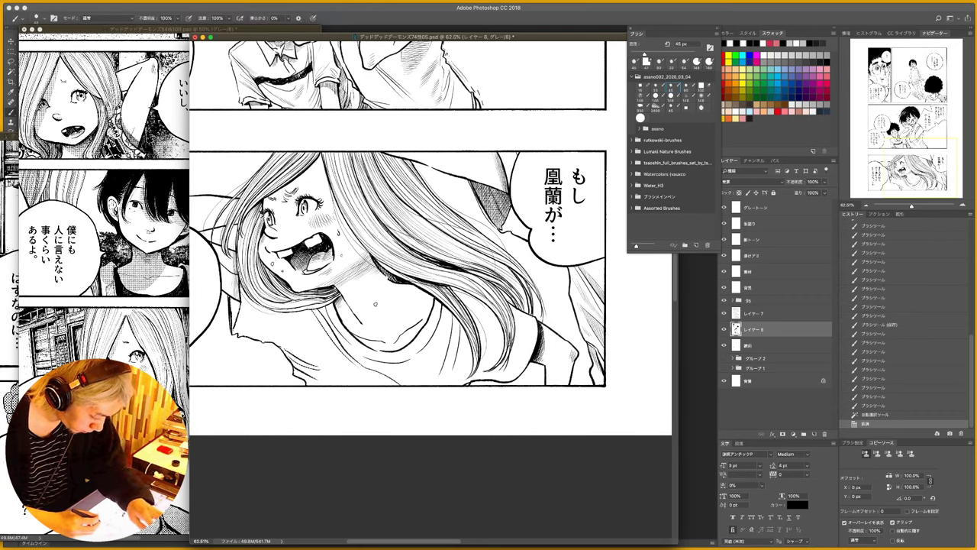
mouse_move(365, 311)
mouse_down()
mouse_move(377, 315)
mouse_move(374, 303)
mouse_up()
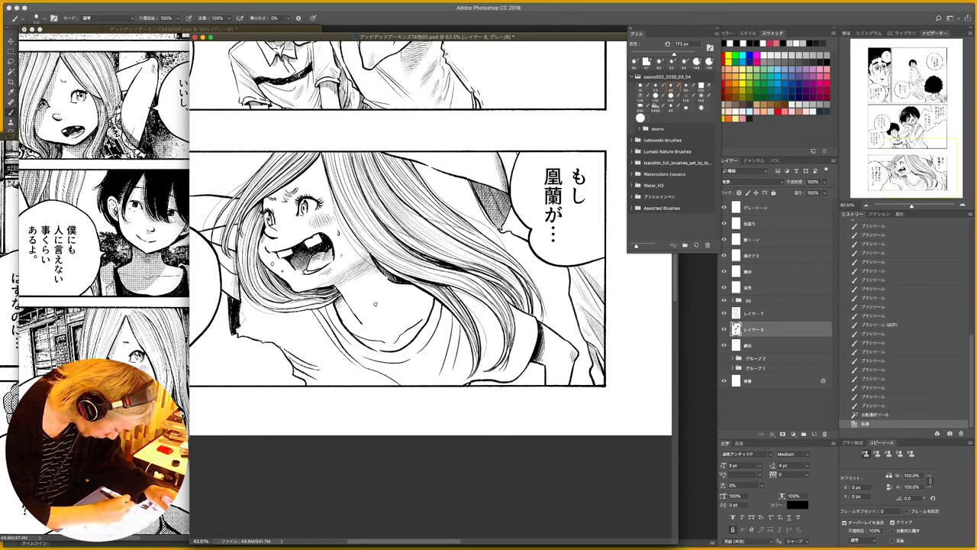
mouse_move(304, 313)
mouse_down()
mouse_move(243, 296)
mouse_move(249, 319)
mouse_move(359, 383)
mouse_up()
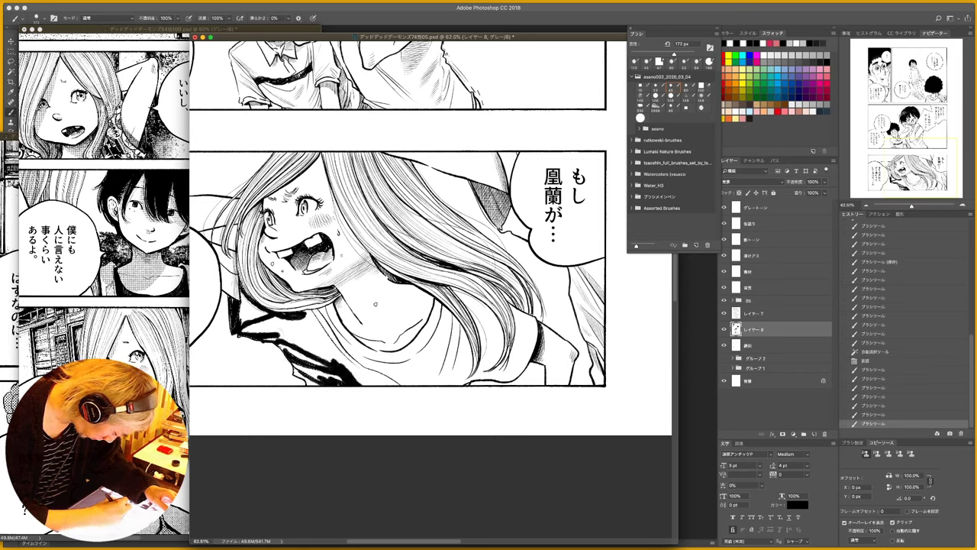
drag(246, 336, 309, 310)
mouse_move(296, 359)
mouse_down()
mouse_move(330, 316)
mouse_move(357, 310)
mouse_up()
drag(313, 385, 378, 344)
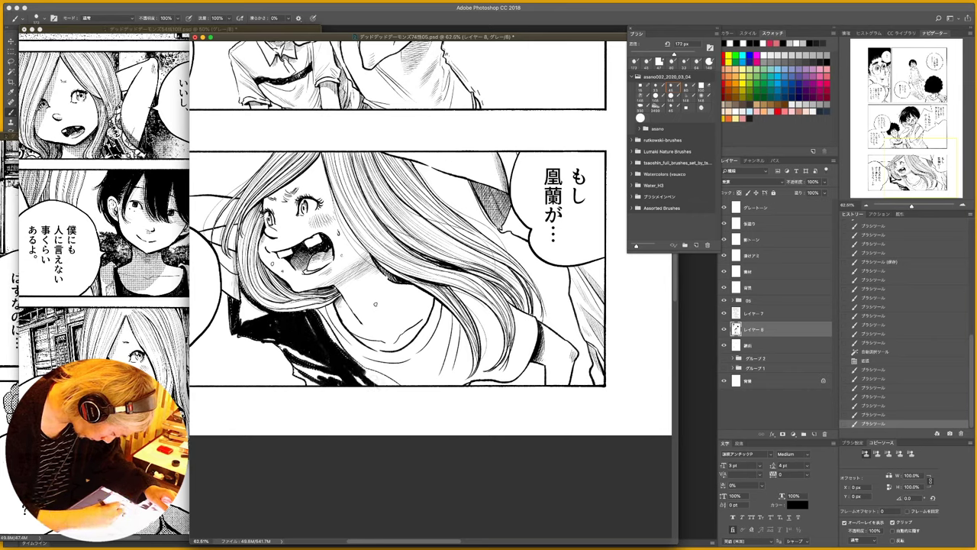
mouse_move(361, 388)
mouse_down()
mouse_move(401, 367)
mouse_move(358, 379)
mouse_up()
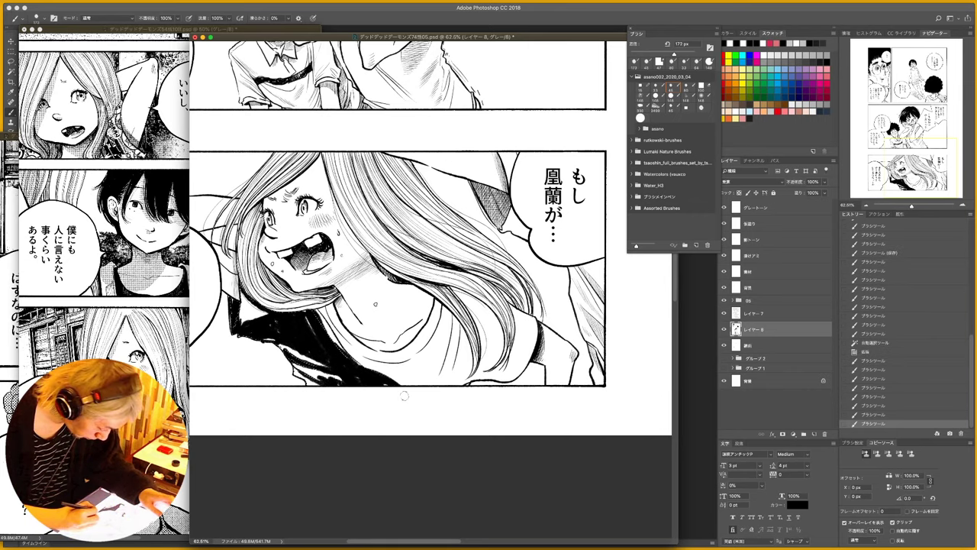
- Clear the selection and paint black strokes down the T-shirt's chest along the edge of the hanging hair
key(w)
click(422, 371)
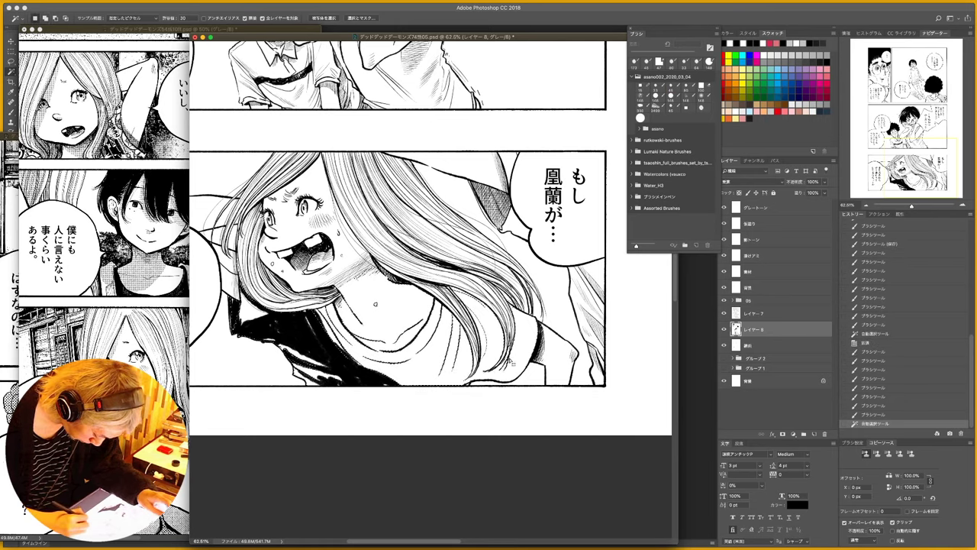
key(ctrl+d)
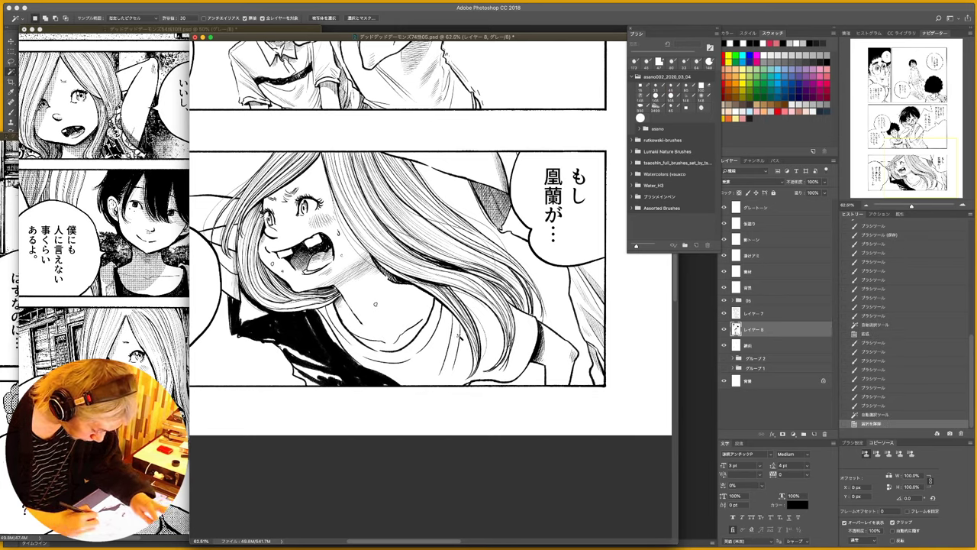
key(b)
drag(434, 295, 466, 350)
drag(449, 319, 468, 377)
mouse_move(456, 337)
mouse_down()
mouse_move(470, 370)
mouse_move(465, 384)
mouse_up()
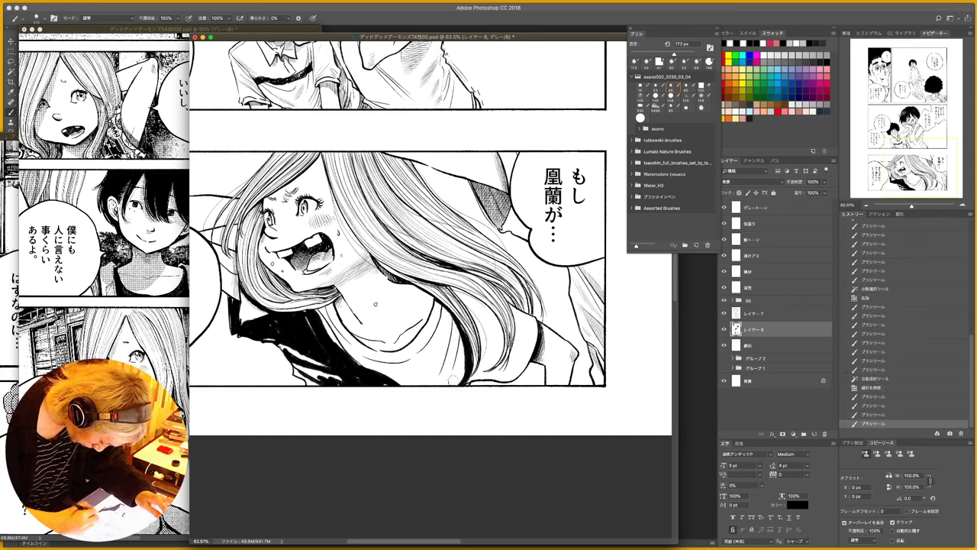
drag(451, 315, 459, 382)
drag(443, 331, 462, 385)
drag(455, 348, 466, 383)
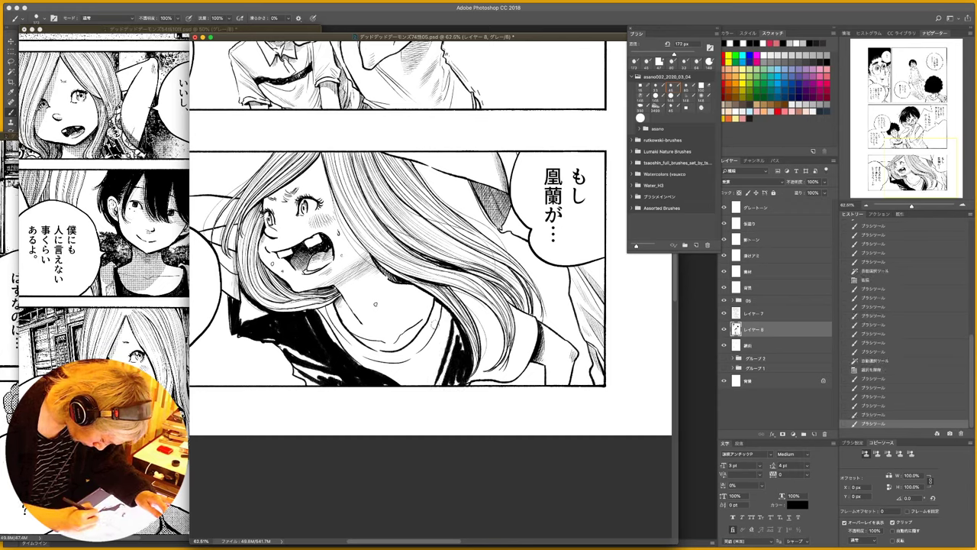
- Fill the T-shirt front with black between the collar and the panel's lower border, leaving a few white fold highlights
drag(444, 309, 409, 363)
drag(376, 356, 366, 366)
drag(425, 345, 386, 366)
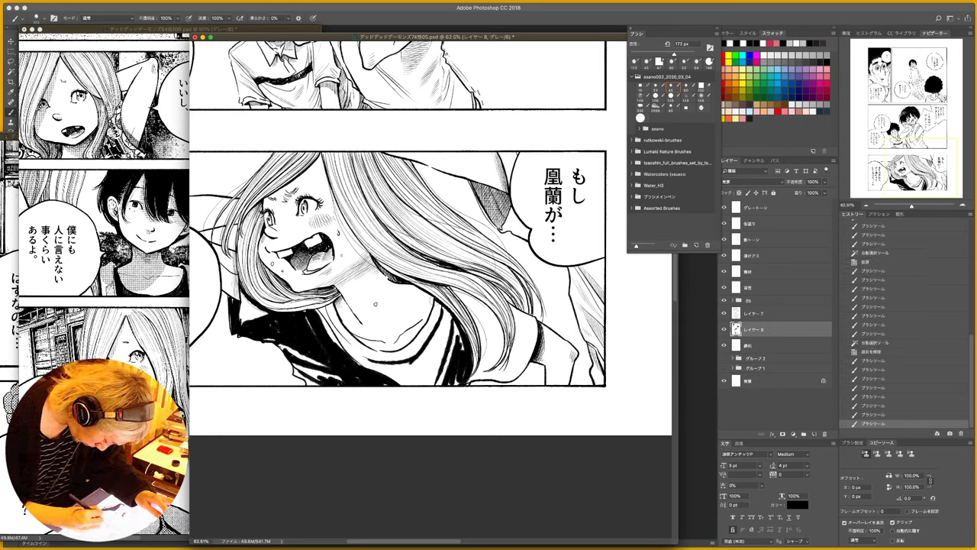
mouse_move(436, 298)
mouse_down()
mouse_move(415, 345)
mouse_move(420, 334)
mouse_up()
mouse_move(441, 300)
mouse_down()
mouse_move(417, 347)
mouse_move(367, 369)
mouse_up()
mouse_move(425, 359)
mouse_down()
mouse_move(370, 385)
mouse_move(390, 374)
mouse_up()
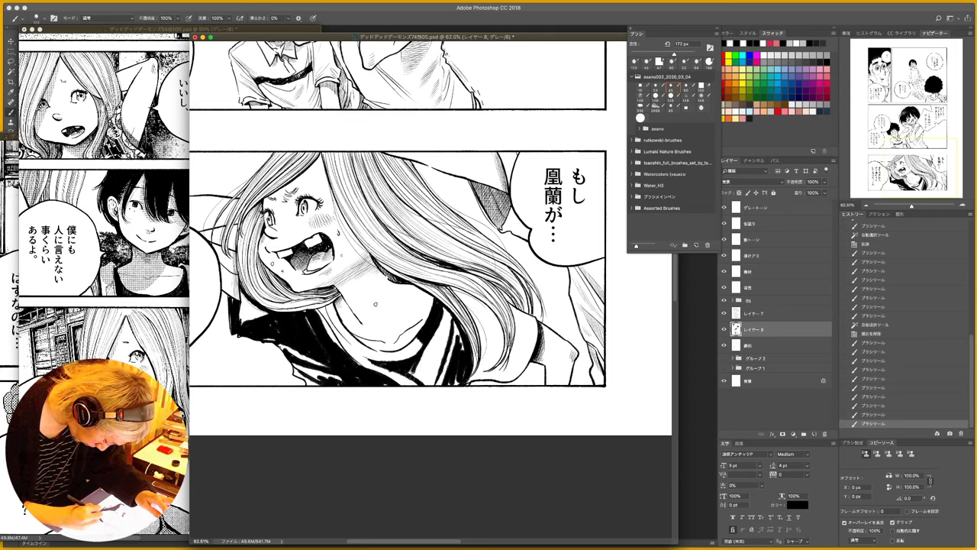
mouse_move(434, 339)
mouse_down()
mouse_move(409, 381)
mouse_move(425, 377)
mouse_up()
mouse_move(447, 328)
mouse_down()
mouse_move(431, 385)
mouse_move(410, 390)
mouse_up()
drag(421, 365, 403, 378)
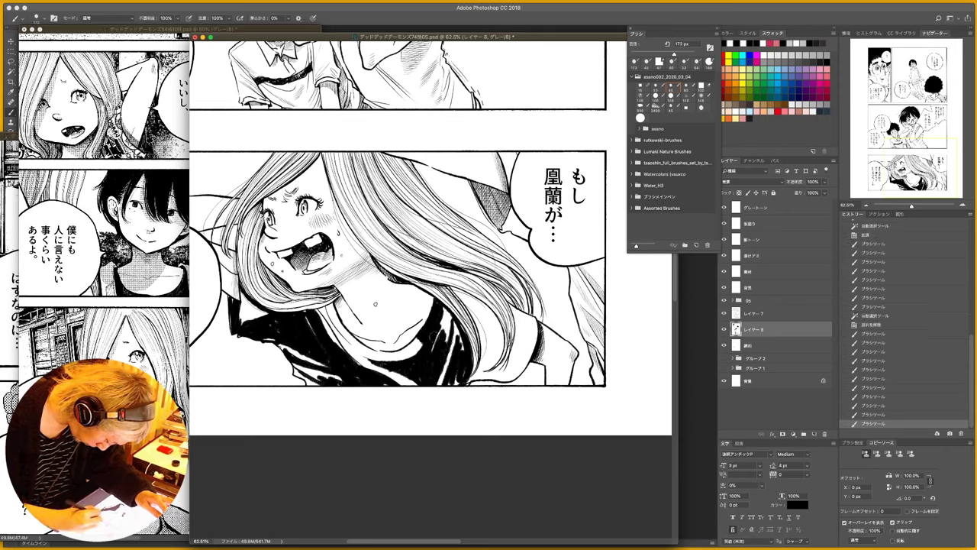
mouse_move(440, 311)
mouse_down()
mouse_move(432, 350)
mouse_move(439, 334)
mouse_move(437, 349)
mouse_move(454, 351)
mouse_up()
- Select the sleeve behind the hair, expand the selection, paint it black, and deselect to touch up the shadows between the strands
key(w)
click(495, 348)
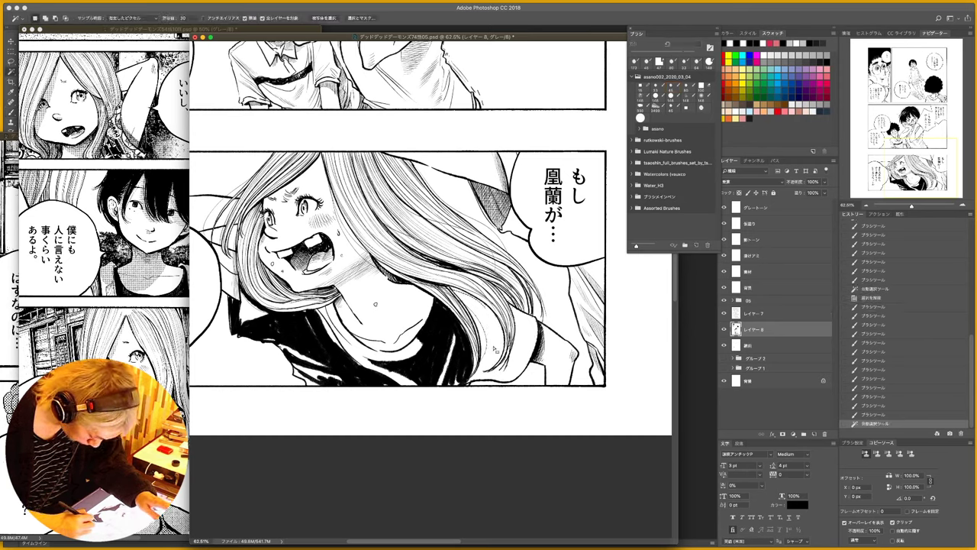
key(Delete)
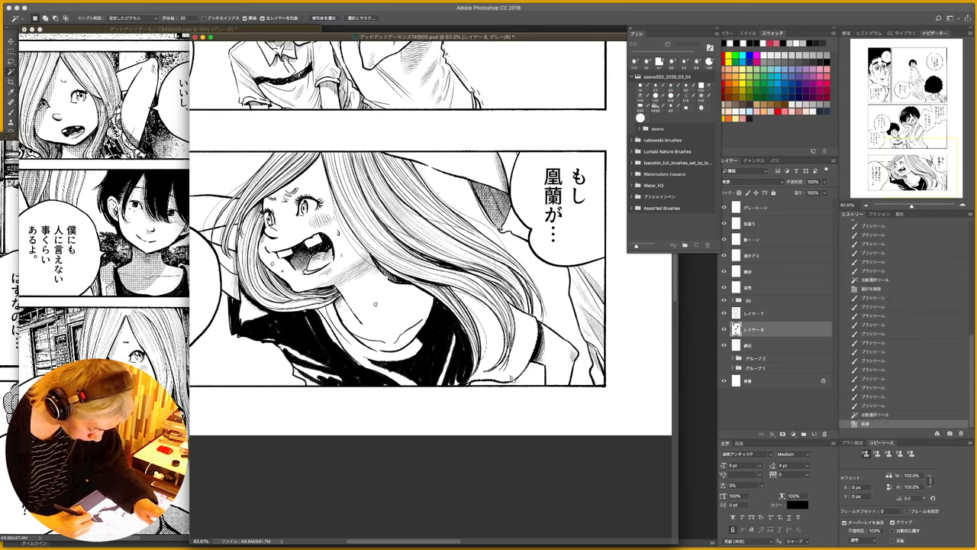
key(b)
mouse_move(450, 283)
mouse_down()
mouse_move(502, 330)
mouse_move(493, 371)
mouse_move(469, 382)
mouse_up()
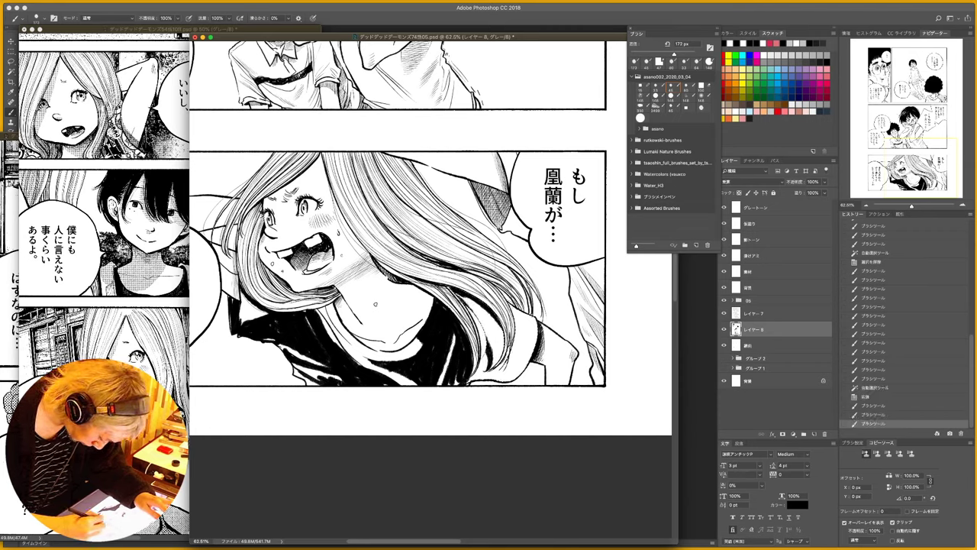
mouse_move(489, 346)
mouse_down()
mouse_move(473, 381)
mouse_move(496, 363)
mouse_move(527, 362)
mouse_move(491, 374)
mouse_move(516, 377)
mouse_move(483, 380)
mouse_up()
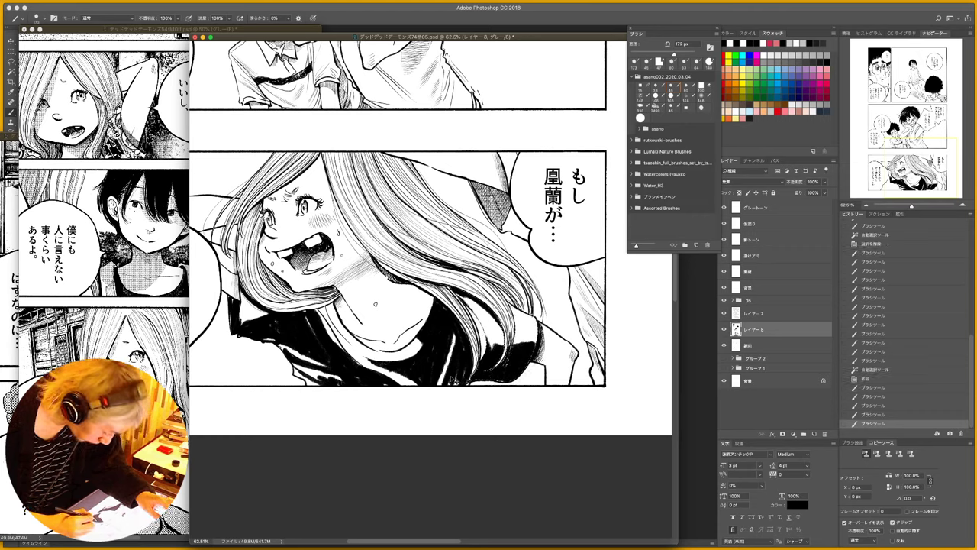
key(ctrl+d)
mouse_move(487, 298)
mouse_down()
mouse_move(462, 345)
mouse_move(483, 355)
mouse_up()
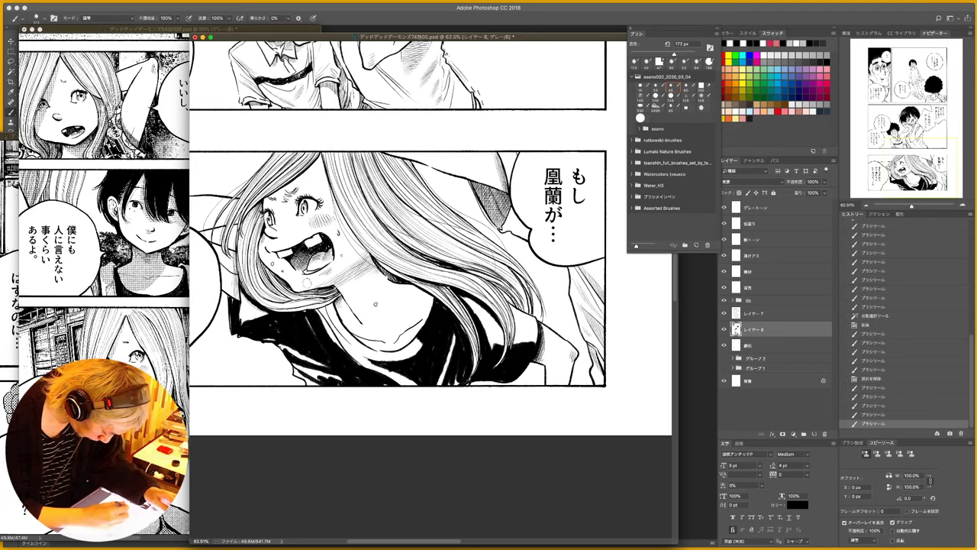
- Switch to the 45 px brush, zoom to about 77%, and hatch the white gap in the sleeve below the hair tips
right_click(320, 275)
click(361, 350)
click(287, 315)
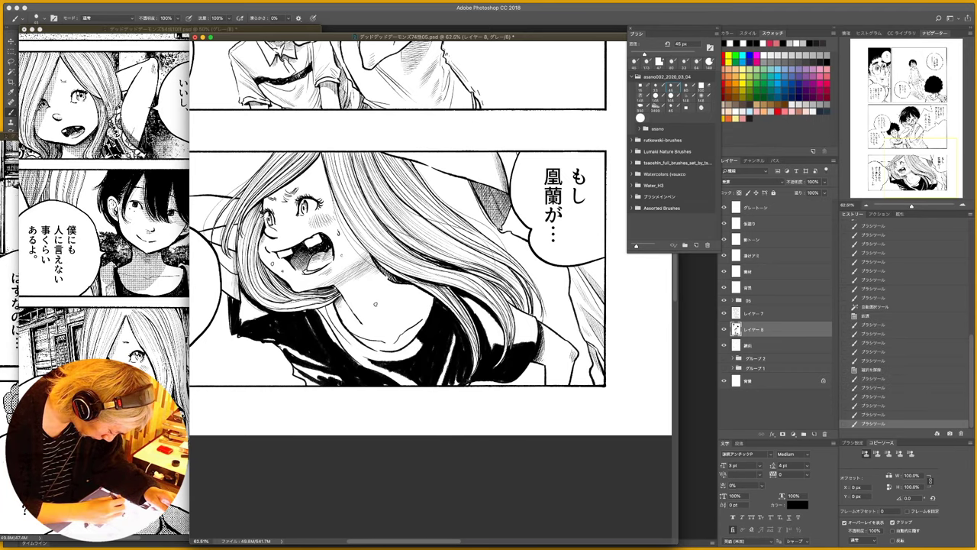
key(super+space)
drag(285, 314, 389, 306)
key(space)
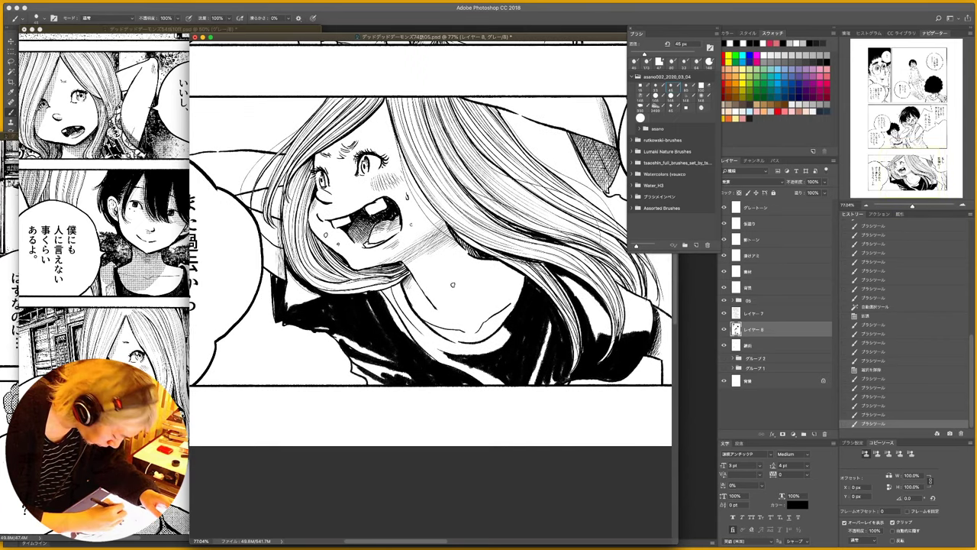
drag(284, 278, 287, 307)
drag(290, 271, 291, 306)
drag(293, 275, 295, 305)
drag(297, 277, 298, 305)
drag(299, 280, 299, 304)
drag(301, 281, 302, 304)
drag(304, 285, 305, 304)
drag(308, 288, 307, 304)
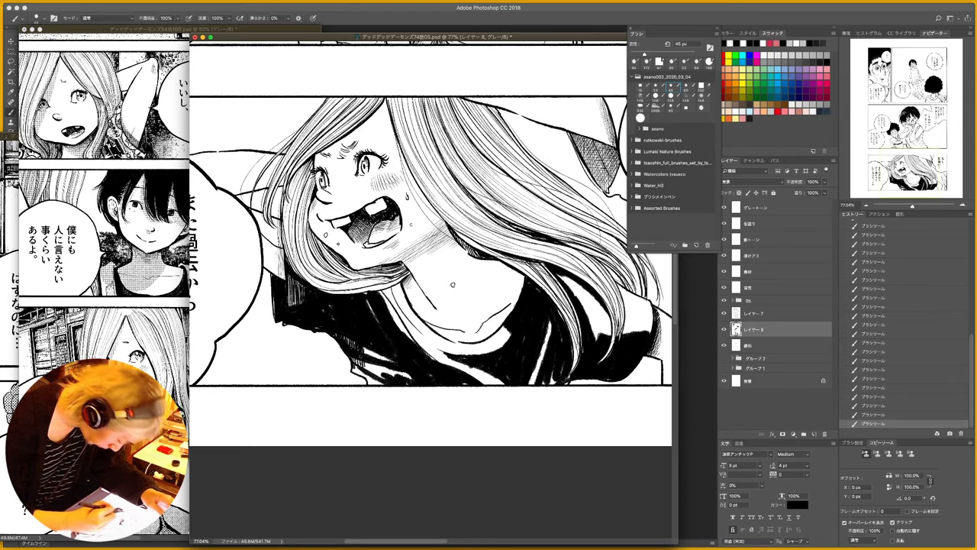
- Zoom to about 93% and hatch over the white fold highlights along the T-shirt's lower side near the panel border
drag(411, 332, 439, 330)
drag(461, 275, 467, 237)
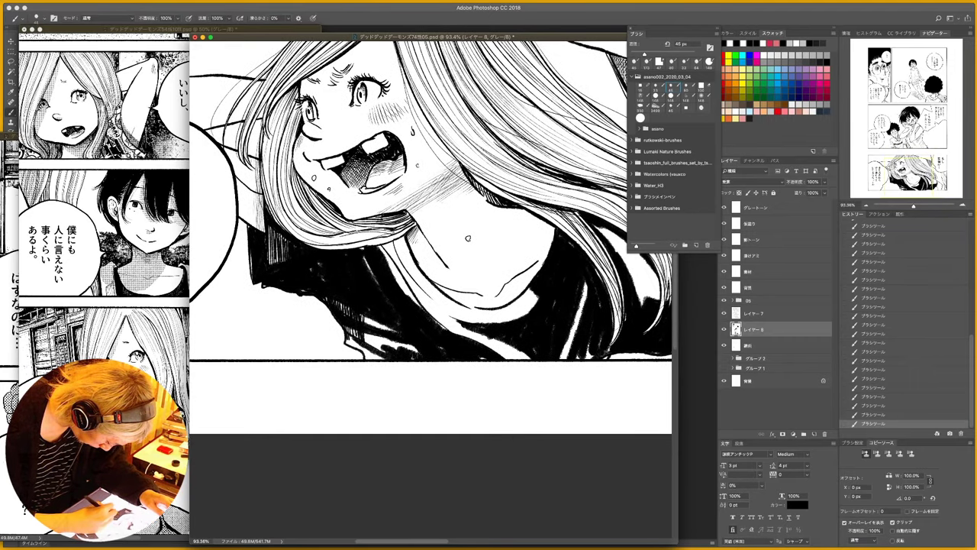
mouse_move(374, 318)
mouse_down()
mouse_move(374, 348)
mouse_move(390, 349)
mouse_up()
drag(388, 324, 397, 353)
drag(395, 341, 403, 349)
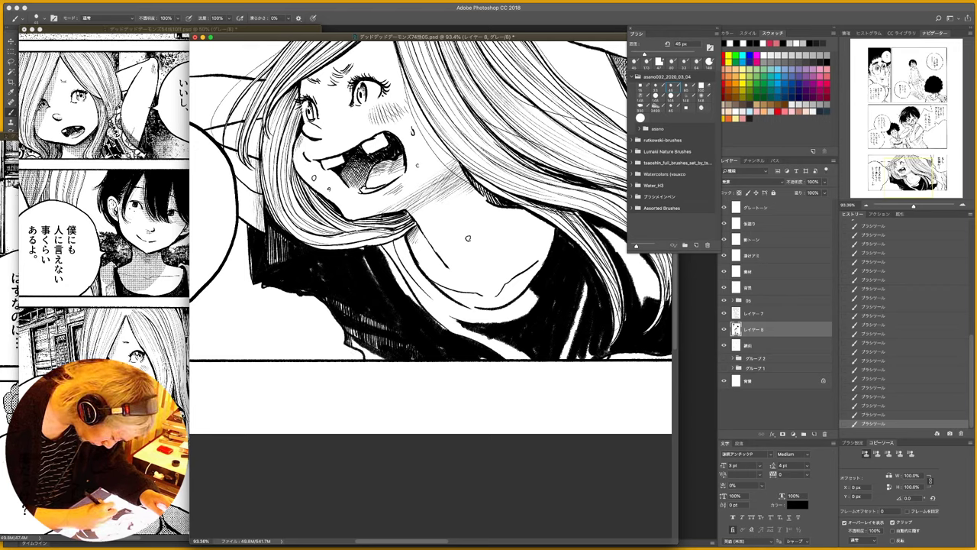
drag(363, 345, 370, 362)
drag(367, 348, 372, 362)
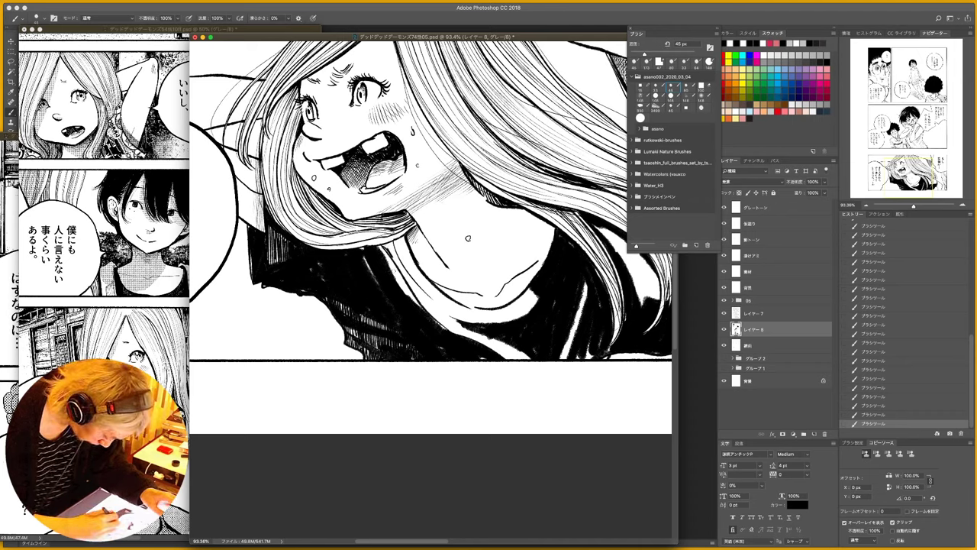
- Enlarge the brush and darken the T-shirt's shoulder beside the hair and the fabric beneath the collar with solid black
mouse_move(392, 275)
mouse_down()
mouse_move(408, 275)
mouse_move(395, 239)
mouse_up()
drag(376, 250, 395, 239)
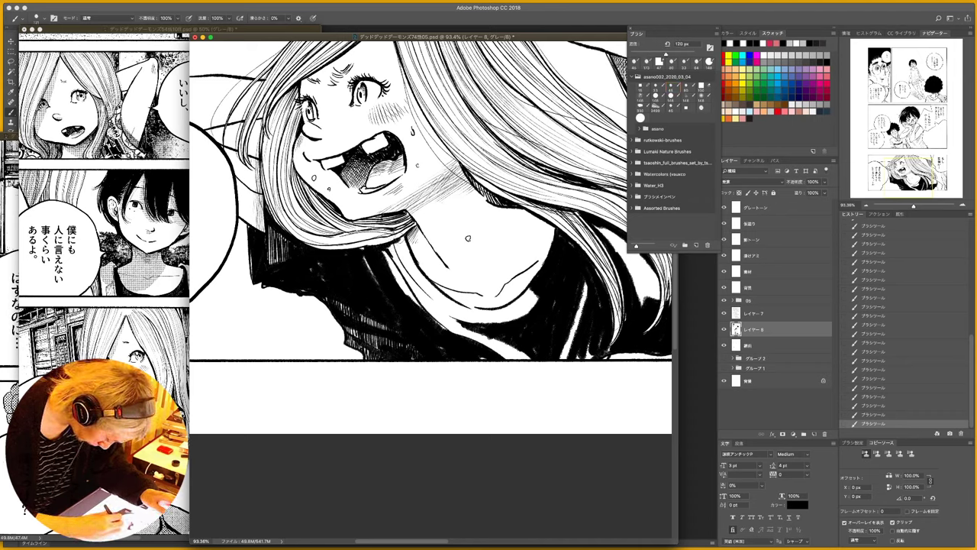
key(bracketleft)
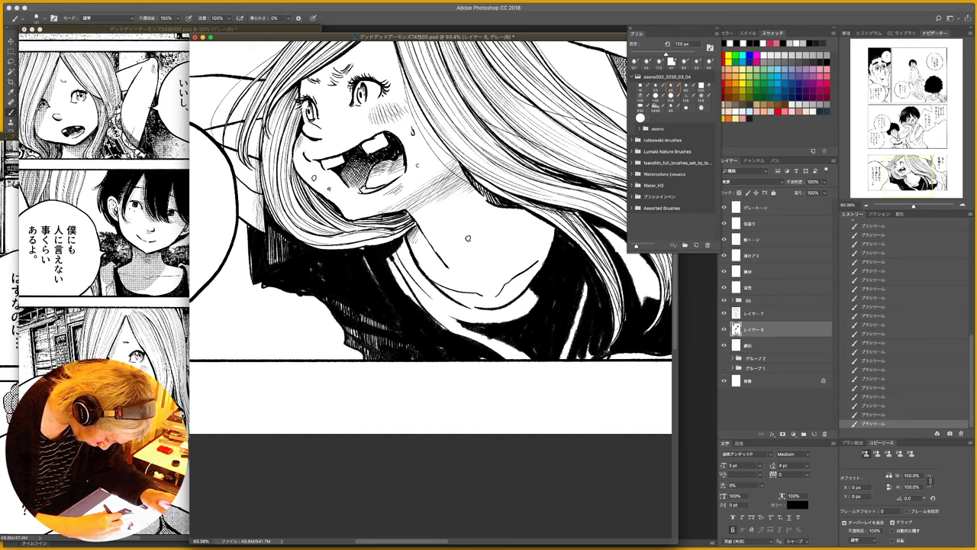
drag(423, 295, 489, 331)
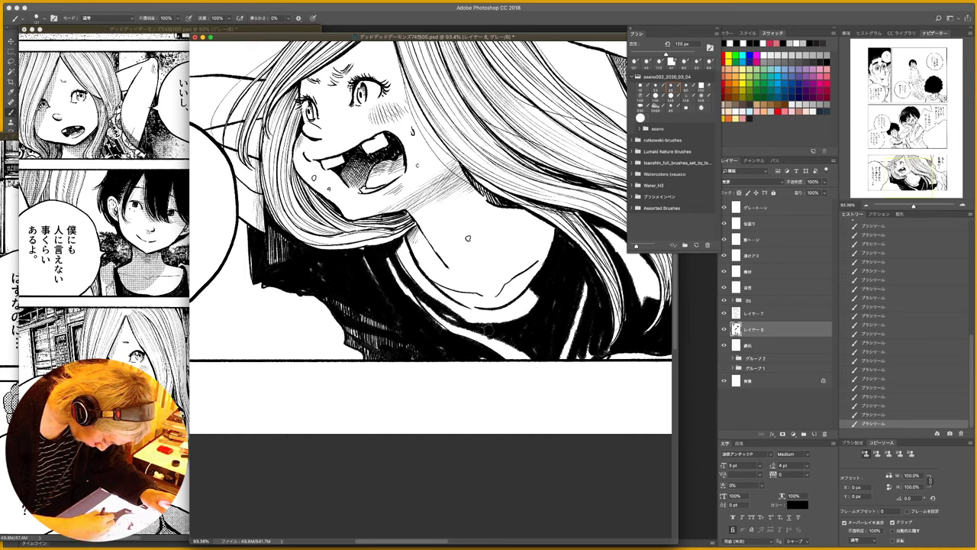
- Shade the T-shirt's collar band around the neckline with fine hatching using the 52 px brush
drag(413, 281, 402, 269)
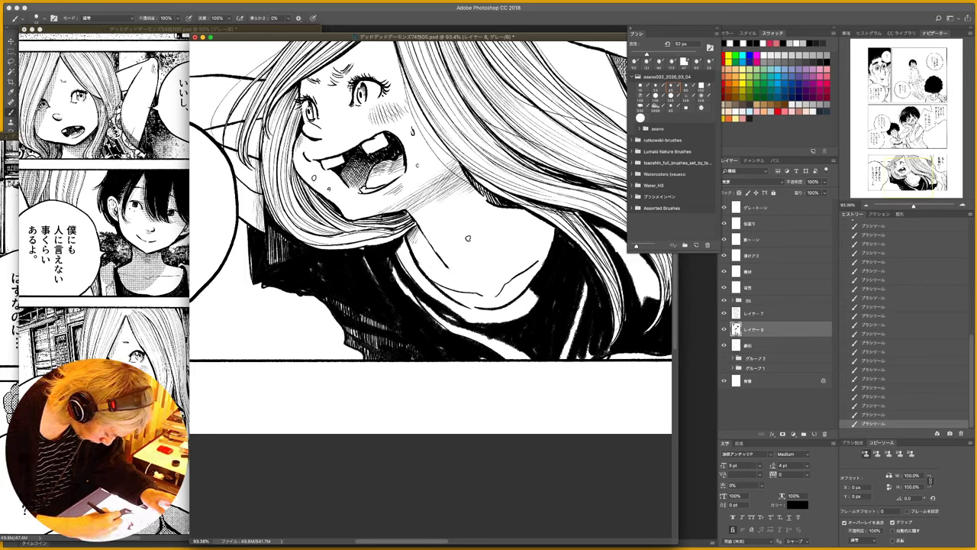
drag(394, 269, 399, 285)
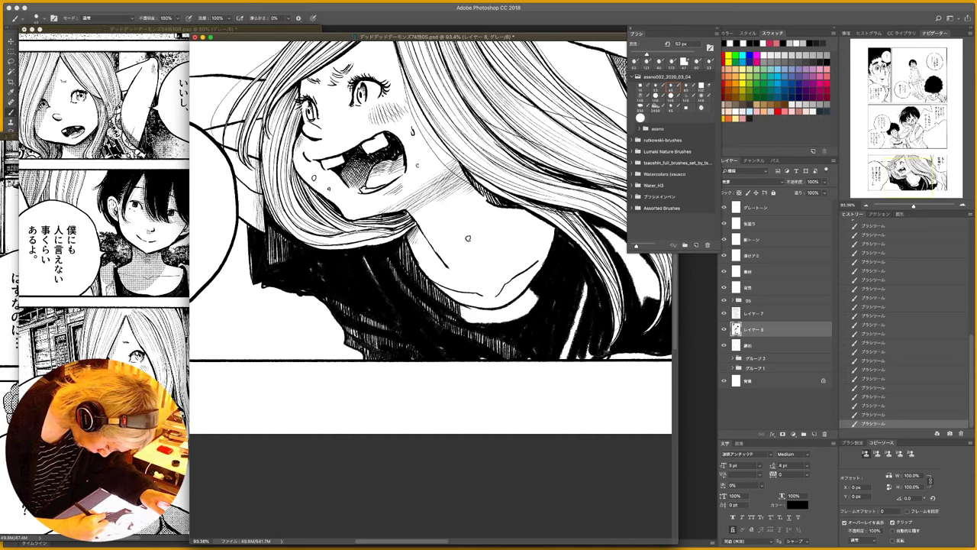
mouse_move(460, 310)
mouse_down()
mouse_move(470, 310)
mouse_move(466, 321)
mouse_up()
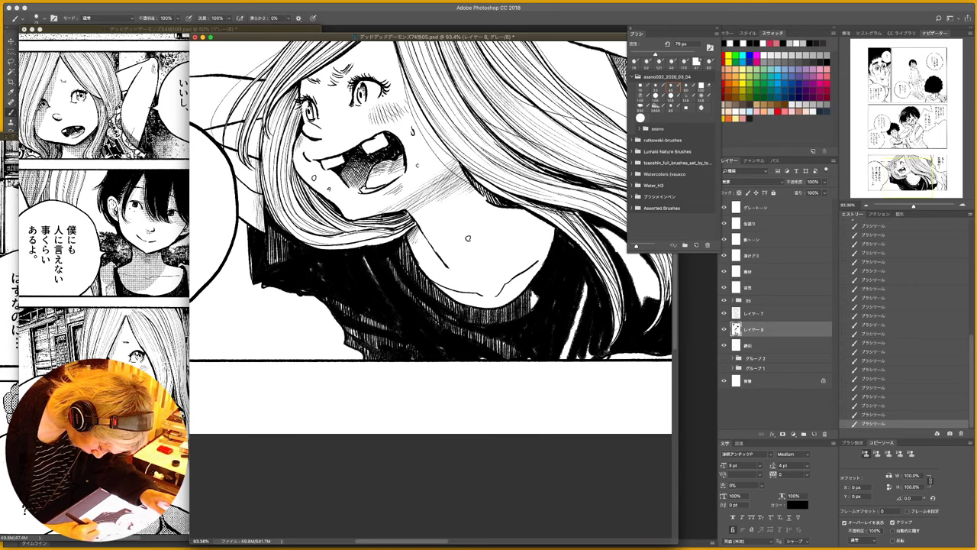
- Hatch over the white fold highlights left in the T-shirt beside the hair tips near the panel's lower border
mouse_move(535, 293)
mouse_down()
mouse_move(530, 309)
mouse_move(535, 302)
mouse_move(472, 327)
mouse_move(493, 333)
mouse_move(505, 297)
mouse_up()
drag(504, 322, 513, 276)
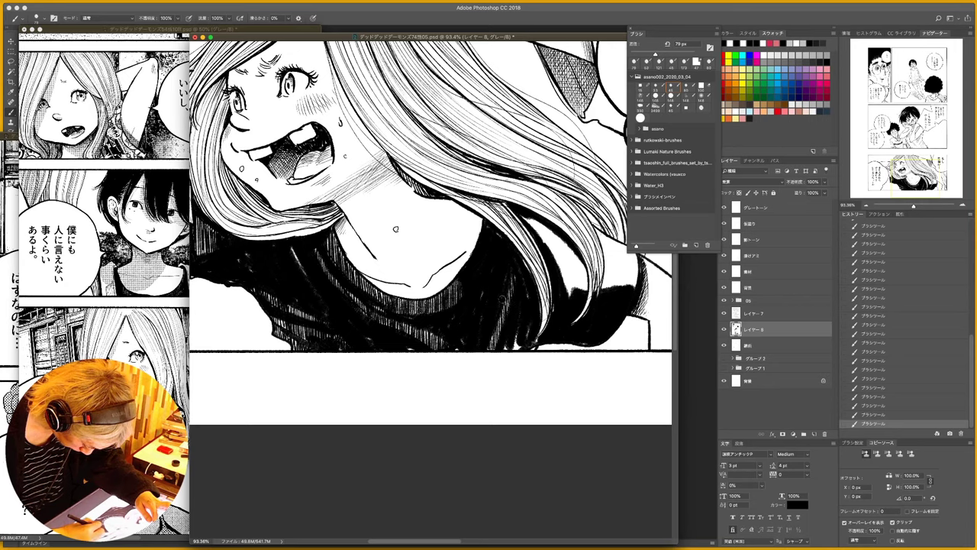
drag(512, 349, 516, 336)
drag(516, 349, 521, 337)
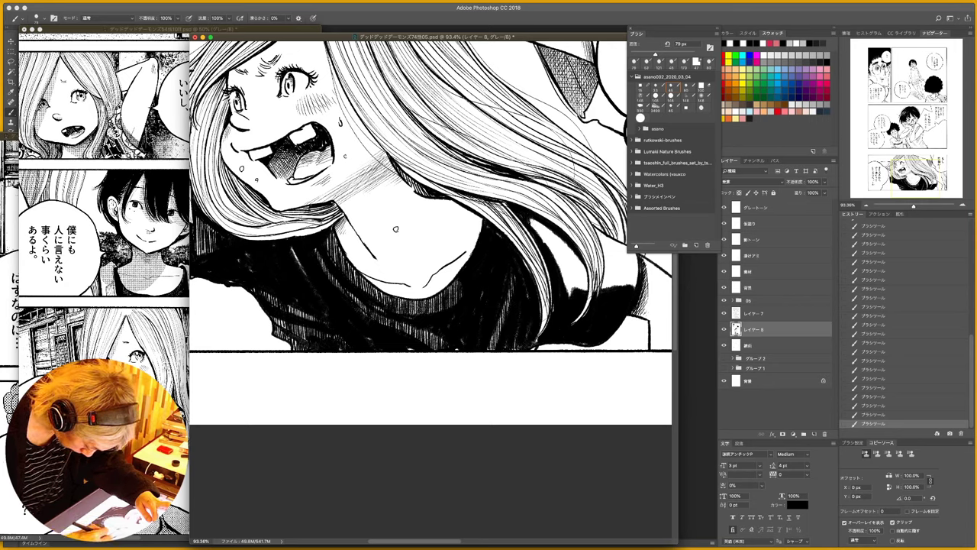
- Fill the T-shirt fabric showing between the long hair strands over the shoulder with black strokes using the 79 px brush
drag(527, 231, 535, 216)
mouse_move(529, 230)
mouse_down()
mouse_move(547, 220)
mouse_move(548, 244)
mouse_move(556, 224)
mouse_up()
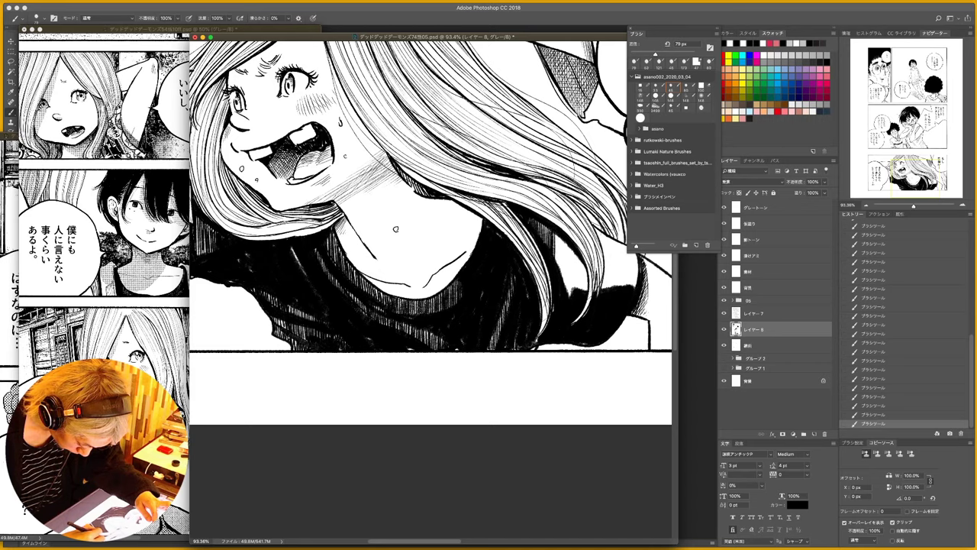
mouse_move(552, 263)
mouse_down()
mouse_move(559, 232)
mouse_move(565, 240)
mouse_up()
mouse_move(565, 284)
mouse_down()
mouse_move(560, 238)
mouse_move(566, 247)
mouse_up()
mouse_move(571, 304)
mouse_down()
mouse_move(568, 249)
mouse_move(579, 258)
mouse_up()
drag(585, 291, 583, 266)
drag(589, 293, 582, 264)
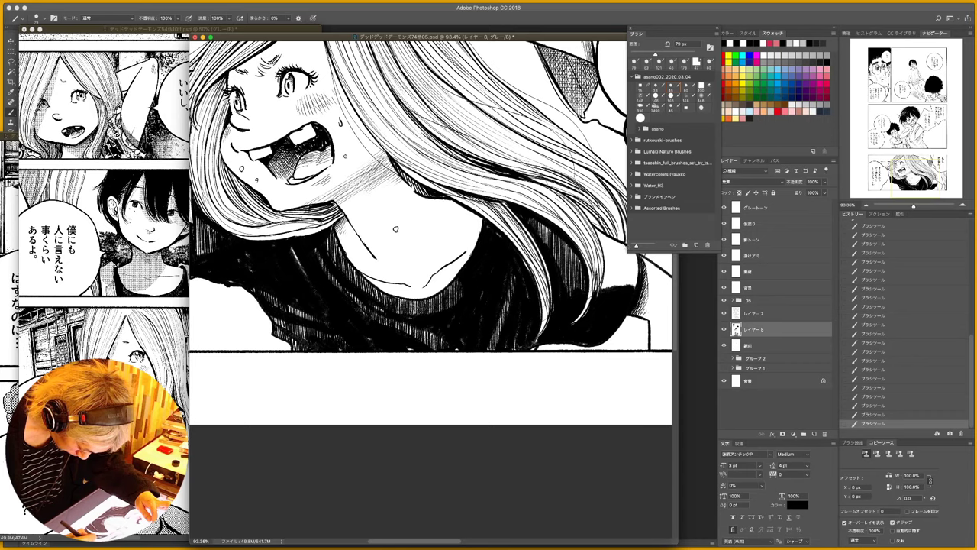
- Darken the white highlight on the T-shirt's sleeve beyond the hair with dense black strokes
drag(638, 254, 635, 273)
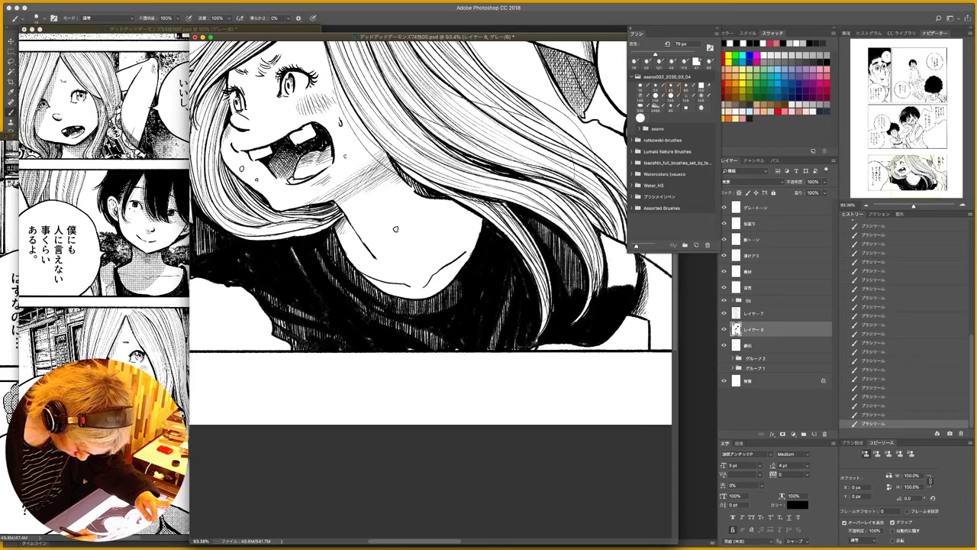
drag(600, 232, 605, 245)
drag(601, 230, 610, 258)
drag(603, 233, 612, 288)
mouse_move(608, 239)
mouse_down()
mouse_move(616, 292)
mouse_move(626, 249)
mouse_up()
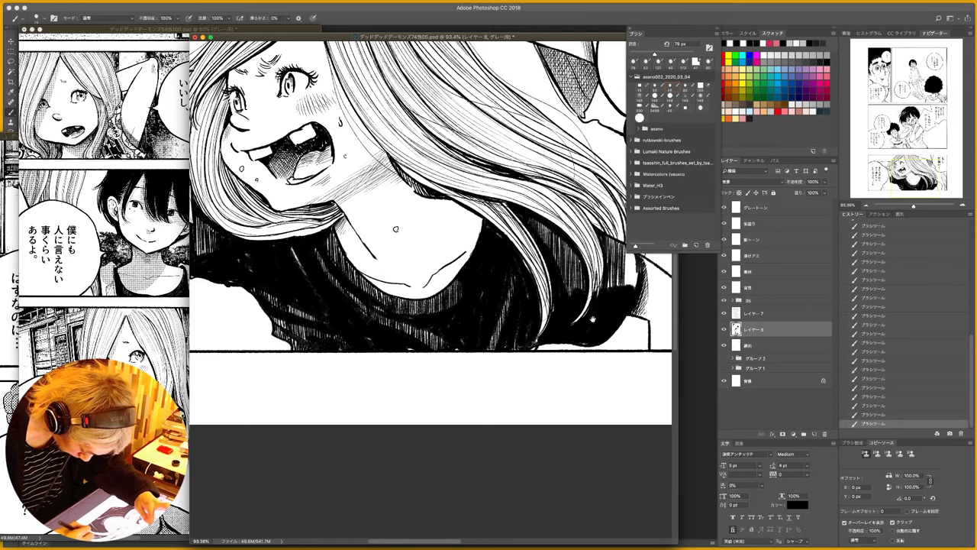
drag(594, 319, 544, 316)
- Hatch short parallel strokes over the fabric between the hair strands and across the top of the sleeve
drag(561, 238, 564, 278)
drag(565, 241, 564, 282)
drag(566, 243, 566, 278)
drag(569, 241, 568, 281)
drag(570, 247, 572, 287)
mouse_move(574, 262)
mouse_down()
mouse_move(573, 279)
mouse_move(547, 284)
mouse_up()
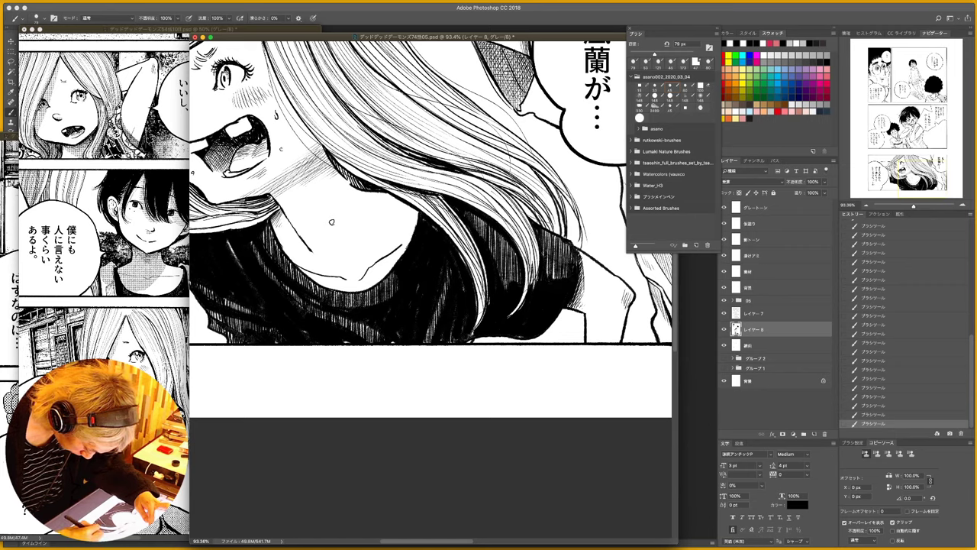
drag(545, 249, 548, 270)
drag(553, 248, 556, 268)
drag(562, 252, 562, 267)
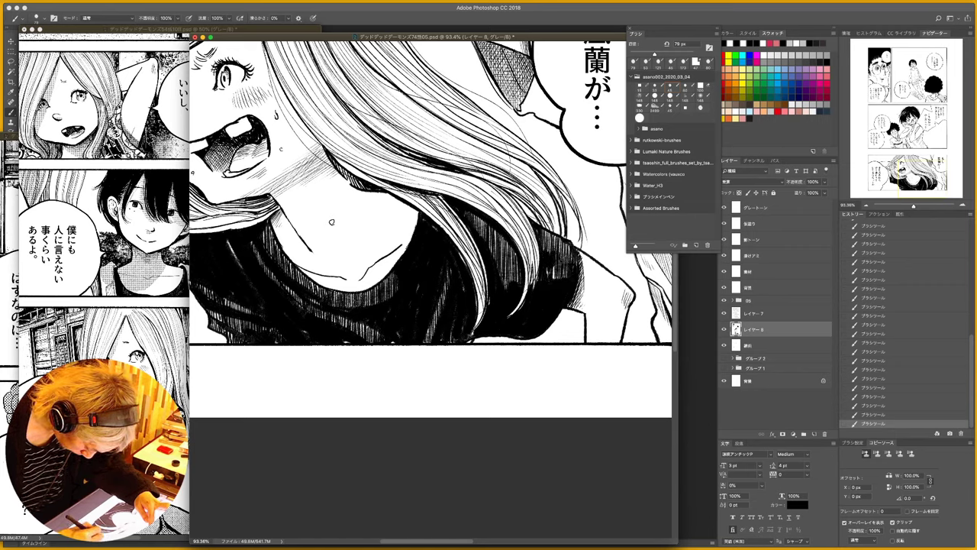
- Add closely spaced strokes to the shoulder fabric amid the hair strands and touch up the T-shirt beside the neckline
drag(490, 233, 491, 252)
drag(495, 244, 498, 269)
drag(500, 248, 503, 269)
drag(507, 249, 510, 267)
mouse_move(515, 258)
mouse_down()
mouse_move(515, 267)
mouse_move(501, 260)
mouse_up()
drag(504, 250, 504, 261)
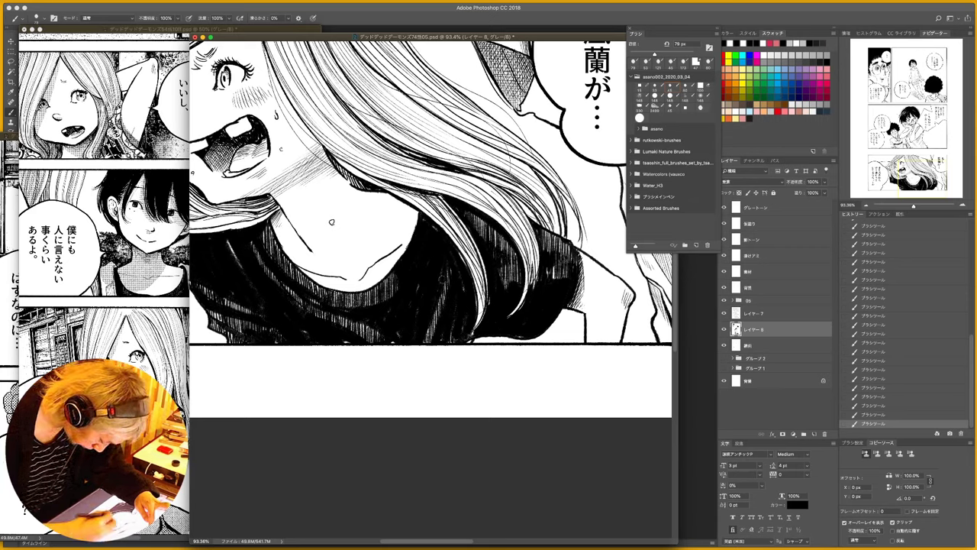
drag(443, 277, 413, 283)
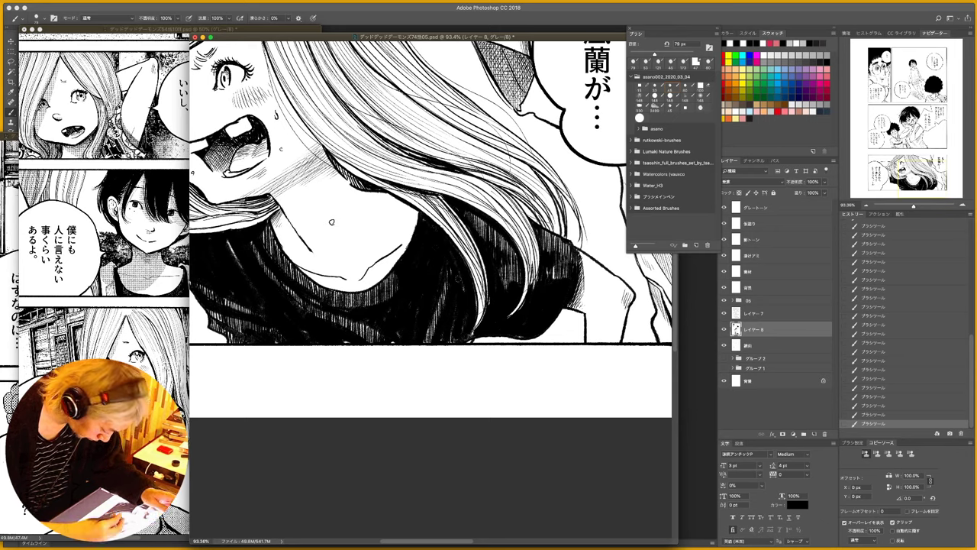
drag(417, 256, 412, 260)
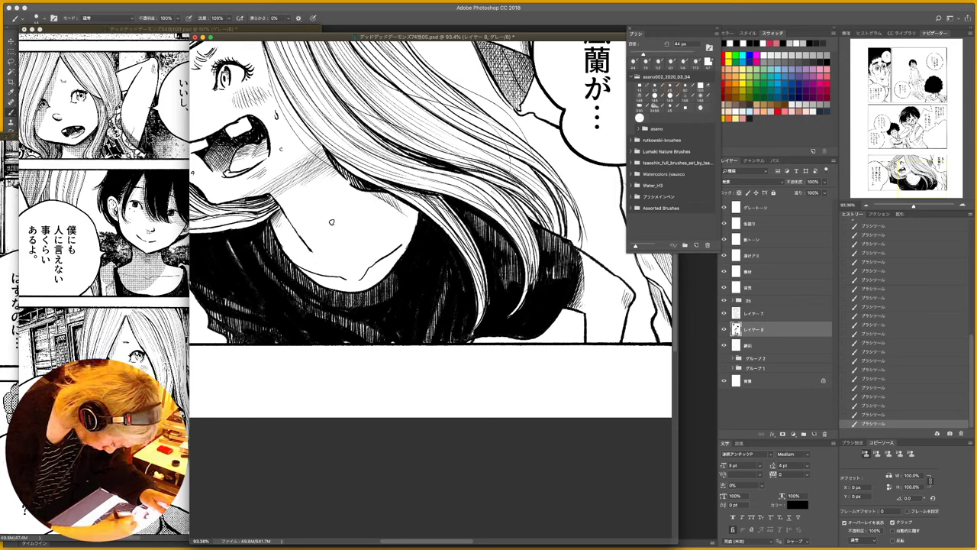
- Using the 44 px brush, hatch fine shadows on the skin beside the hair, at the collarbone notch and along the neck
drag(411, 201, 401, 220)
drag(413, 200, 409, 222)
drag(421, 209, 413, 222)
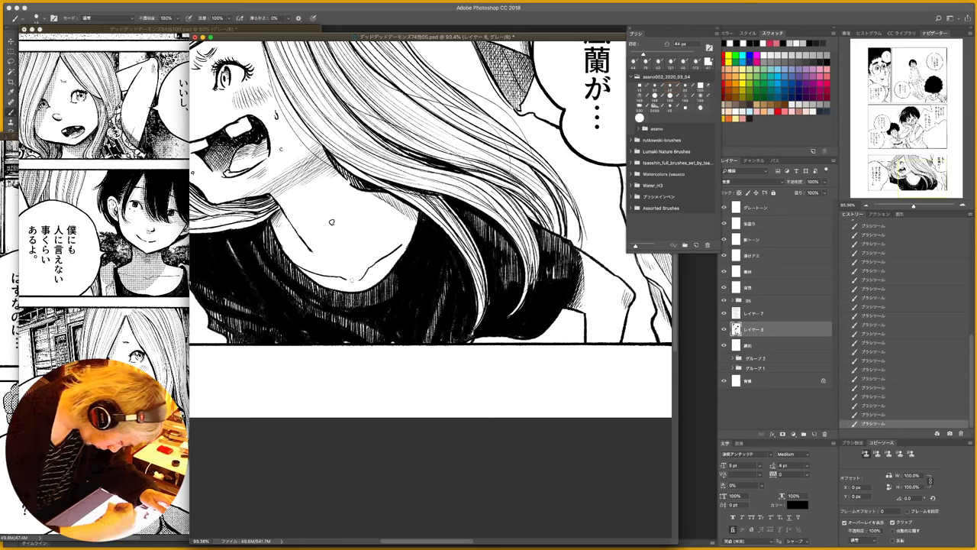
drag(345, 278, 356, 281)
drag(348, 273, 364, 278)
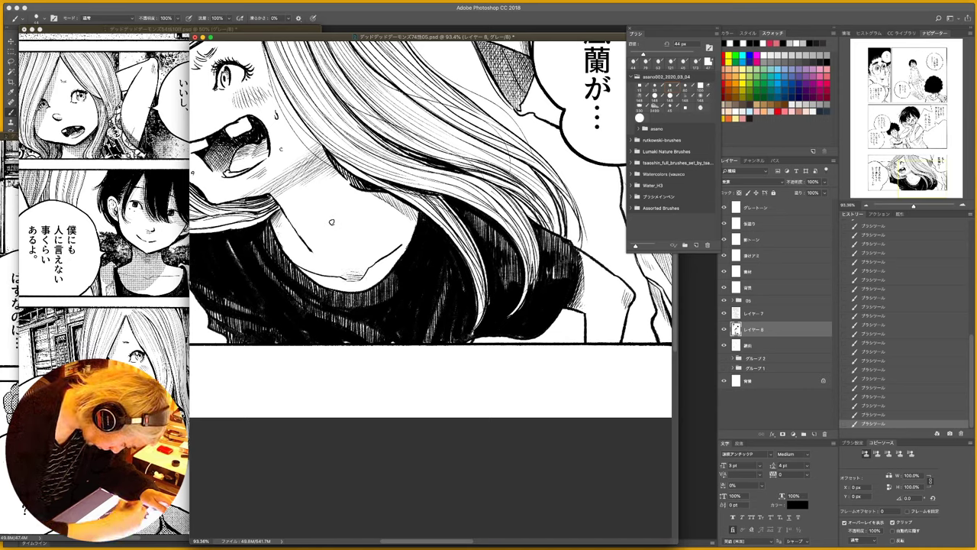
drag(279, 211, 271, 225)
drag(279, 215, 272, 239)
drag(282, 218, 275, 238)
- Review the girl's panel and the panels above it at about 53% zoom, toggling the visibility of レイヤー 8
drag(332, 222, 486, 246)
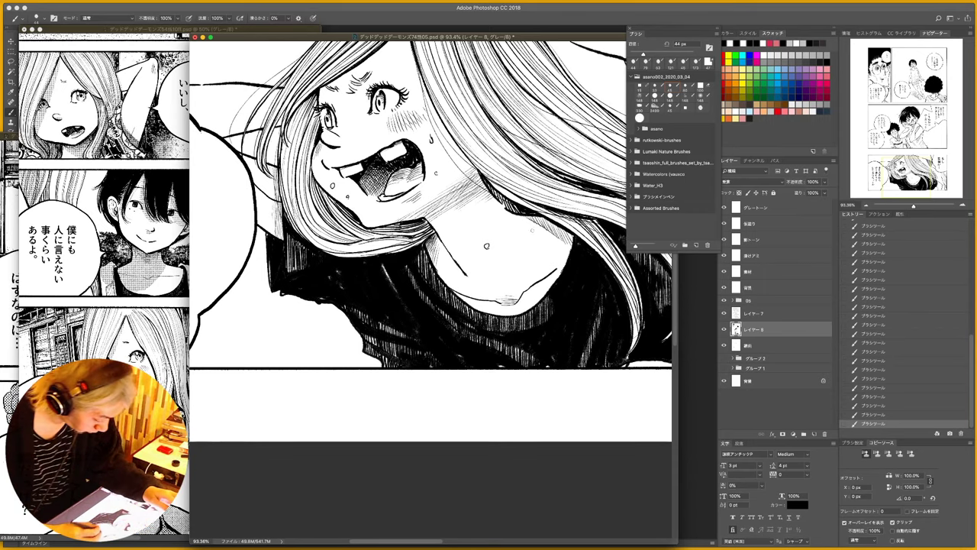
scroll(486, 246, down, 5)
scroll(507, 242, up, 8)
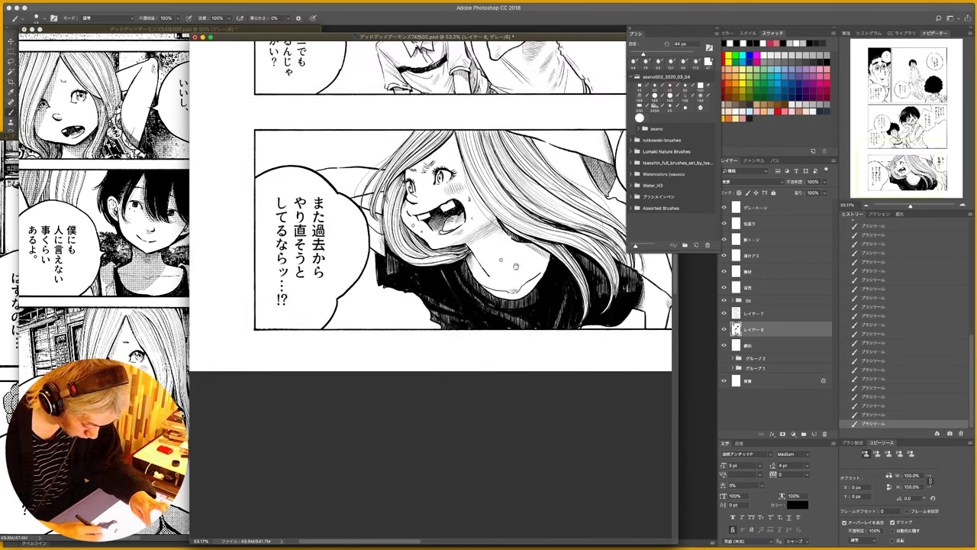
scroll(428, 290, up, 5)
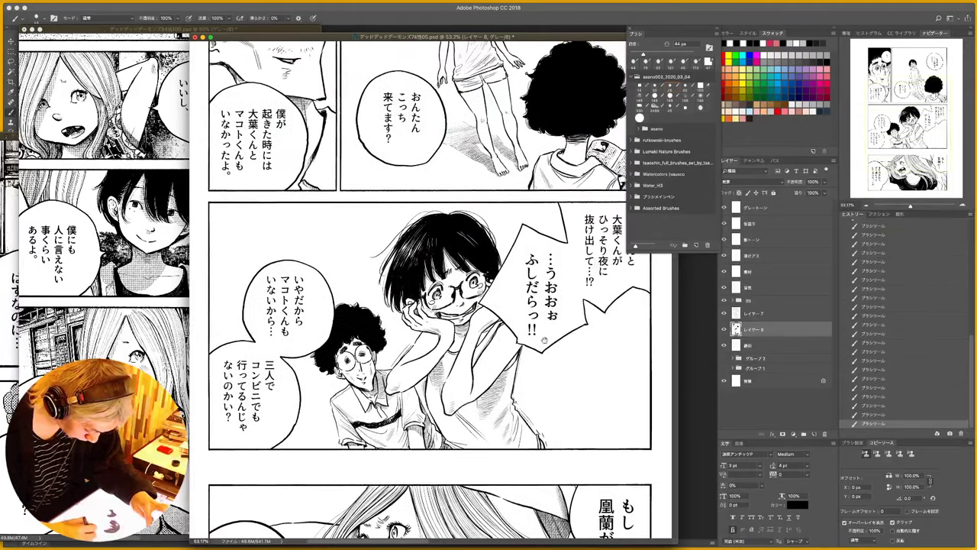
scroll(420, 290, down, 3)
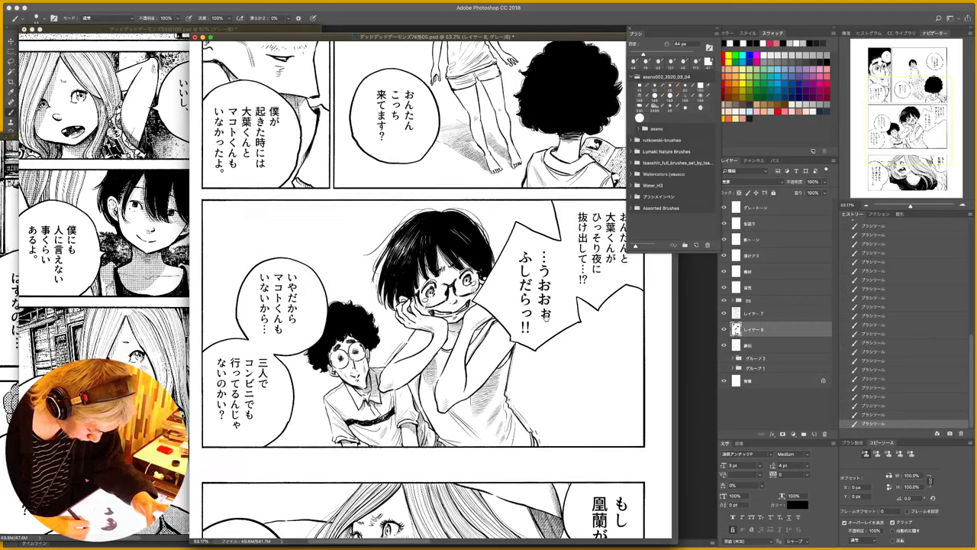
drag(546, 317, 538, 441)
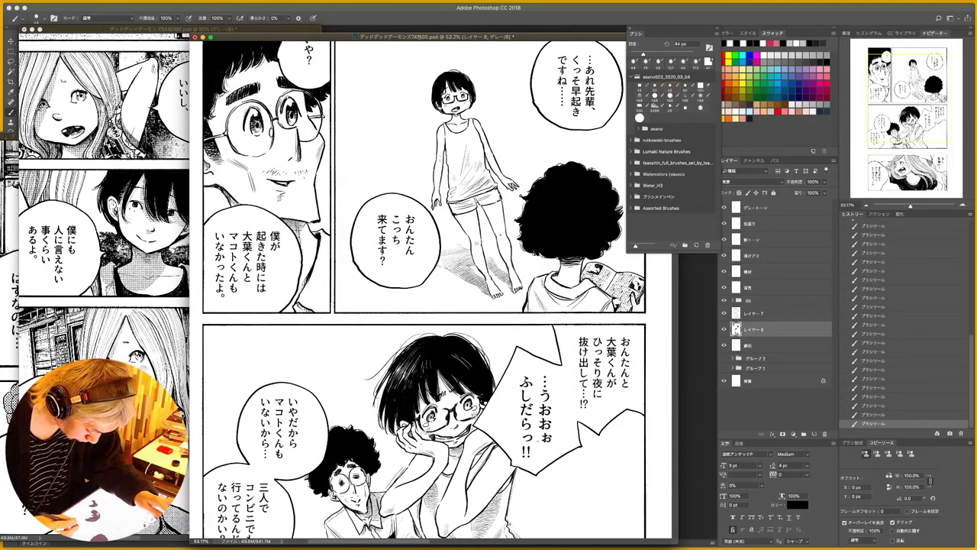
click(723, 329)
click(724, 329)
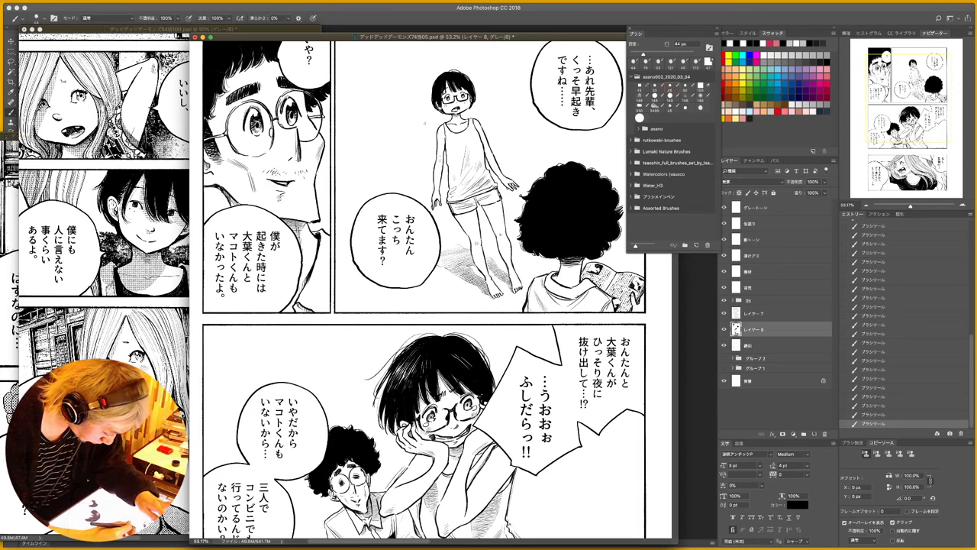
- Swap the foreground and background colours so that white is the drawing colour
key(x)
key(x)
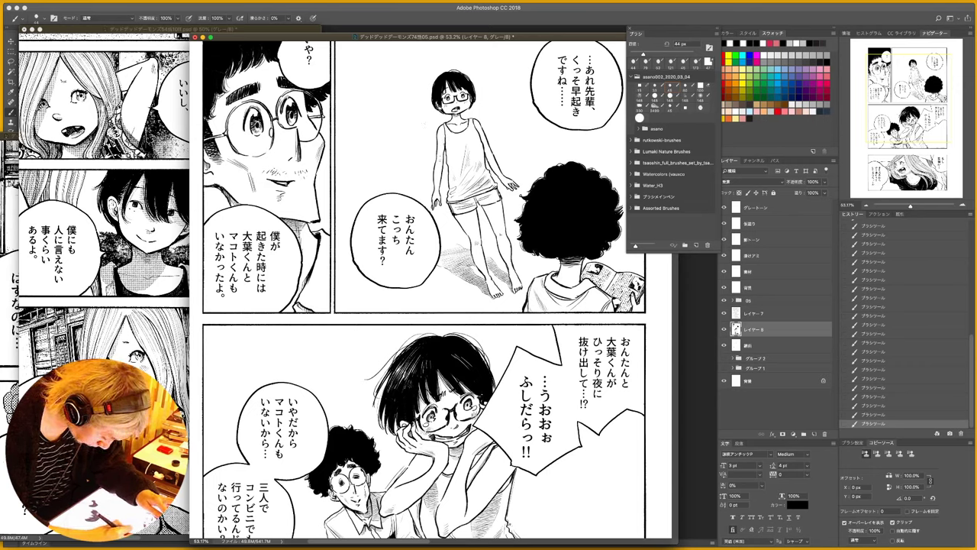
key(x)
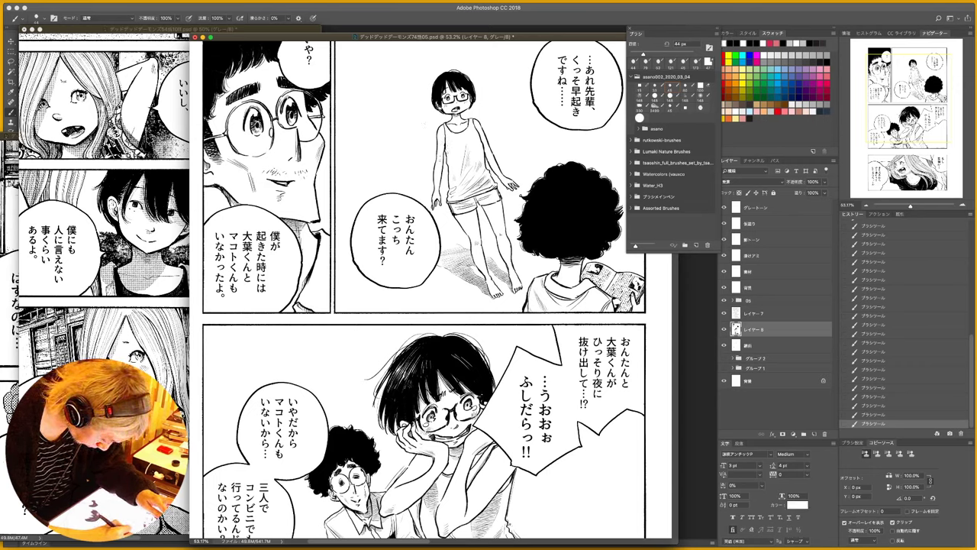
key(x)
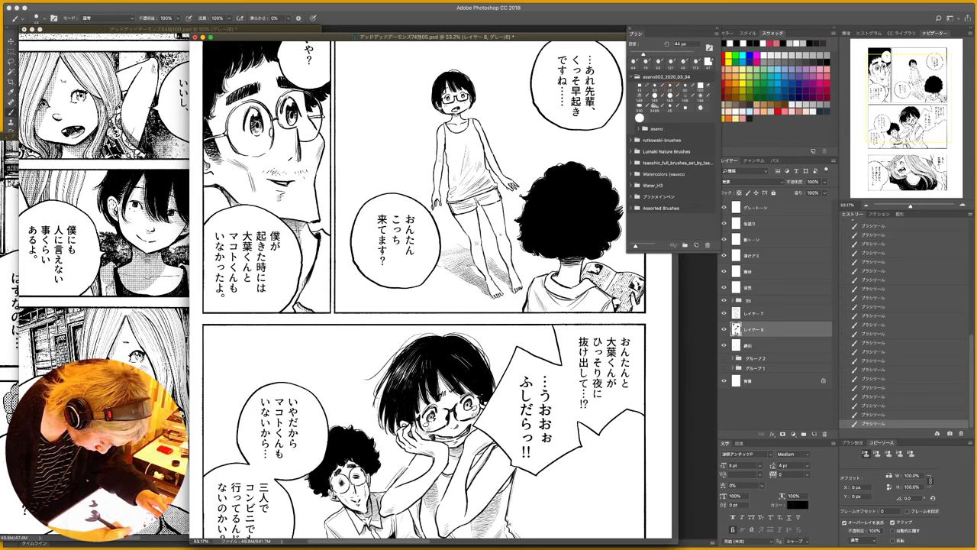
key(x)
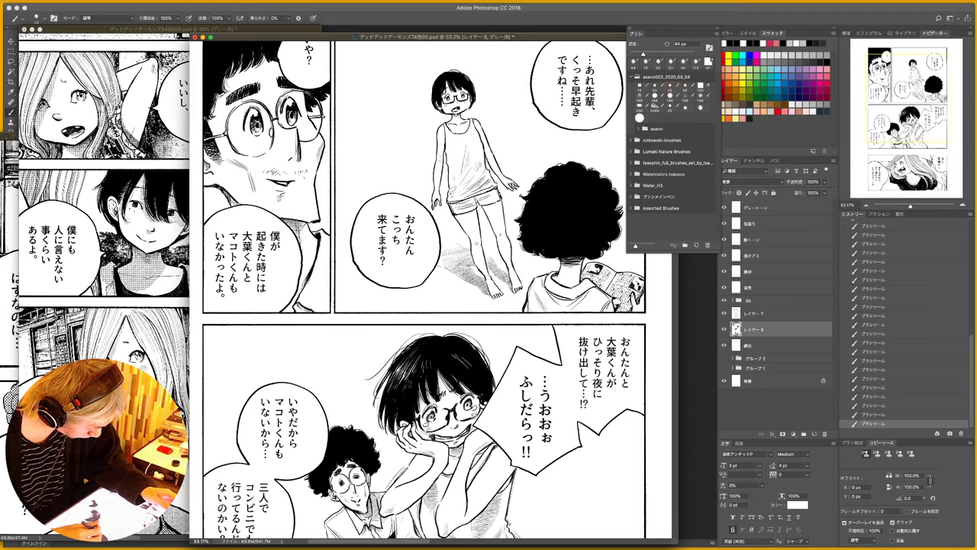
- Check the whole page at about 32%, and inspect the glasses-wearing character's face and neck linework at about 388%
key(super+space)
drag(545, 248, 523, 252)
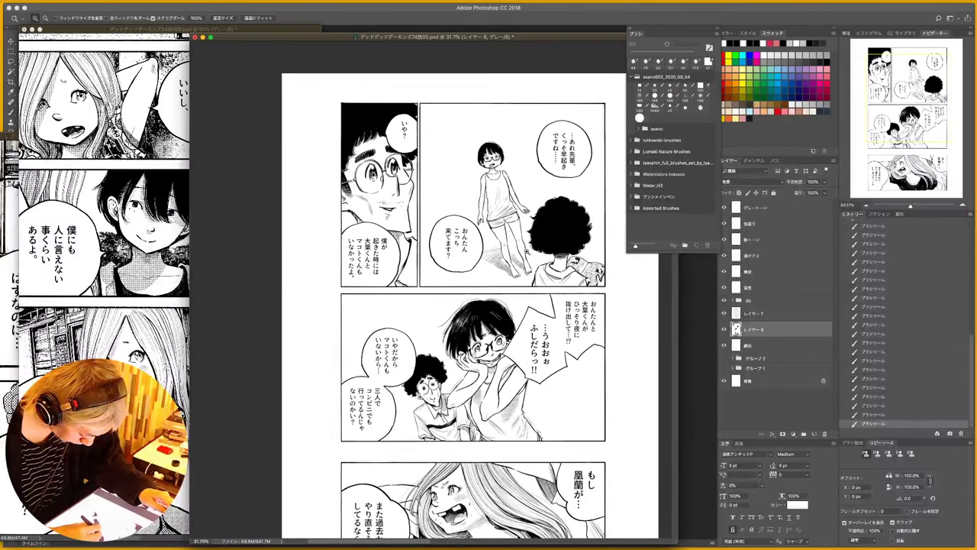
key(b)
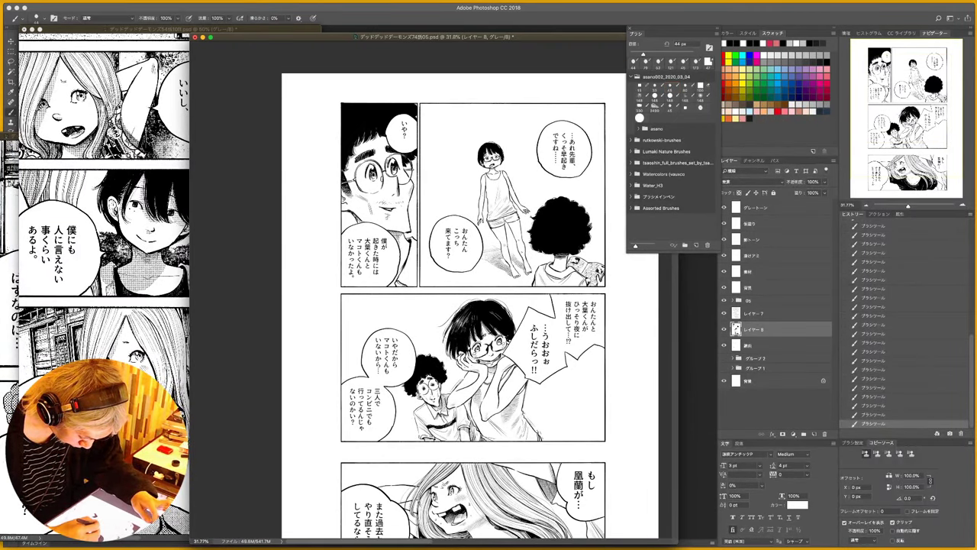
drag(521, 330, 498, 237)
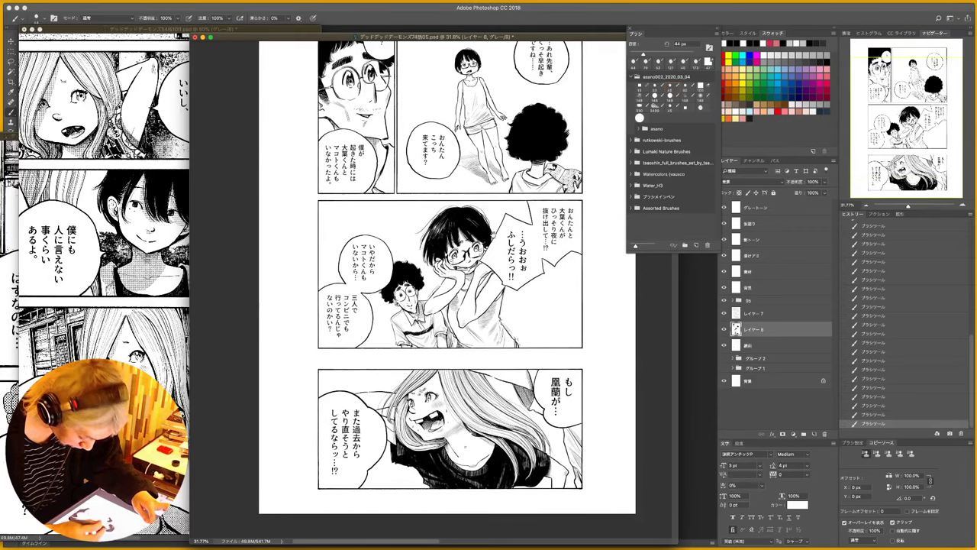
key(z)
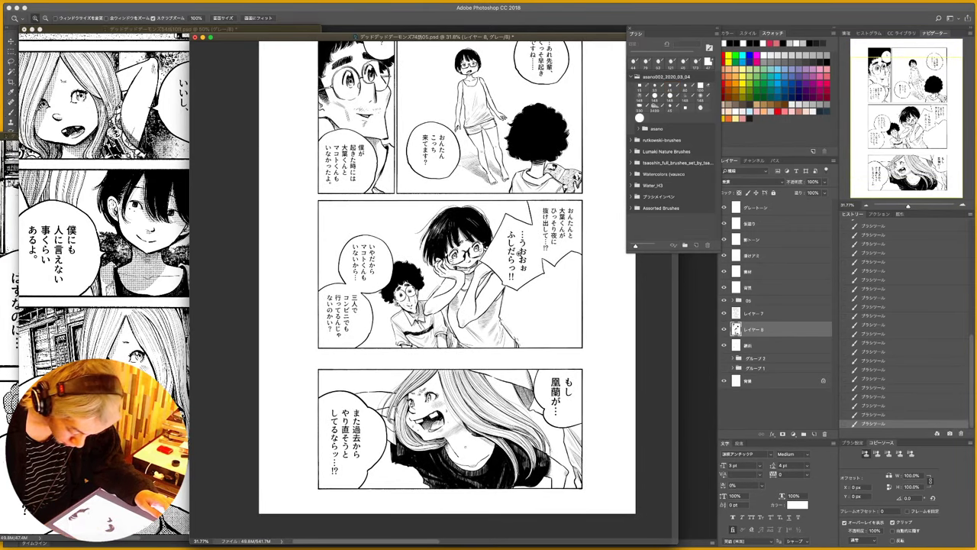
drag(482, 268, 551, 266)
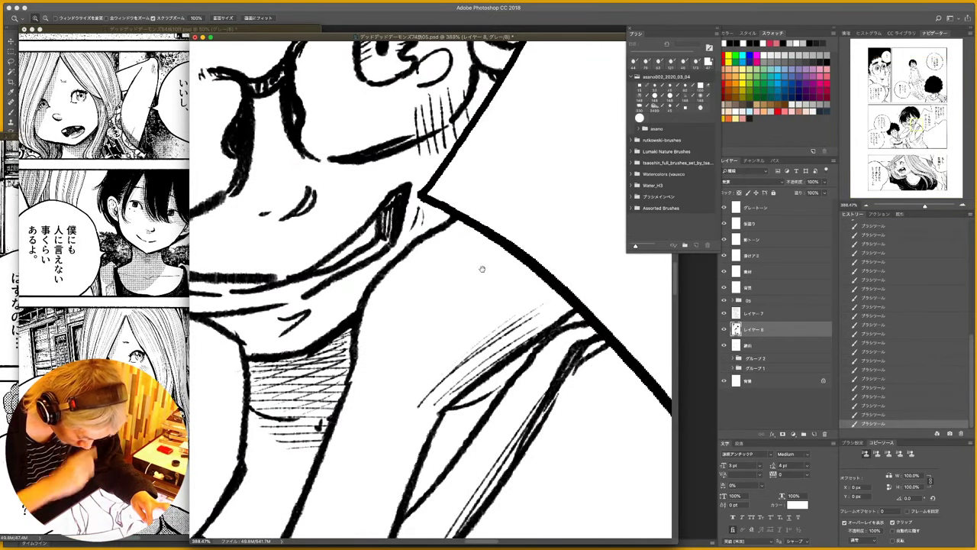
drag(417, 319, 484, 375)
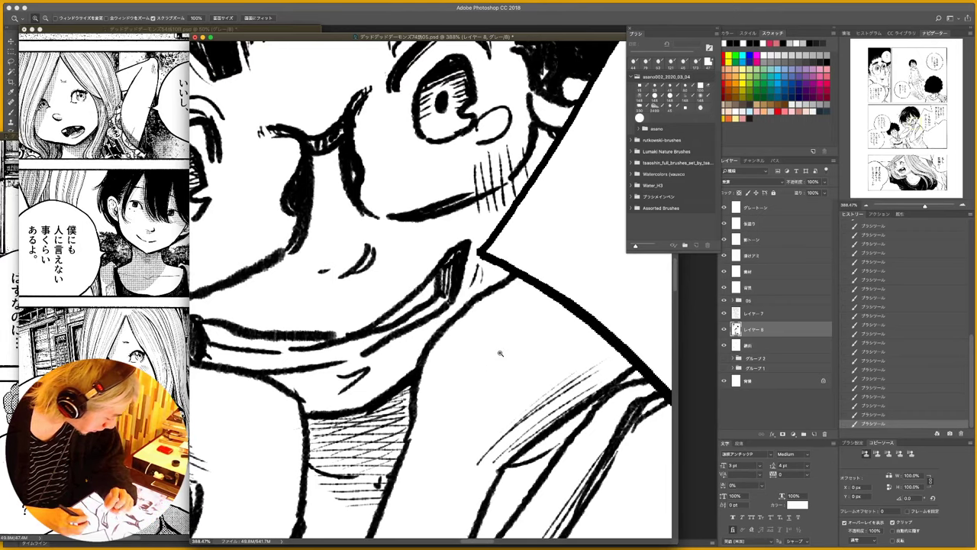
click(108, 0)
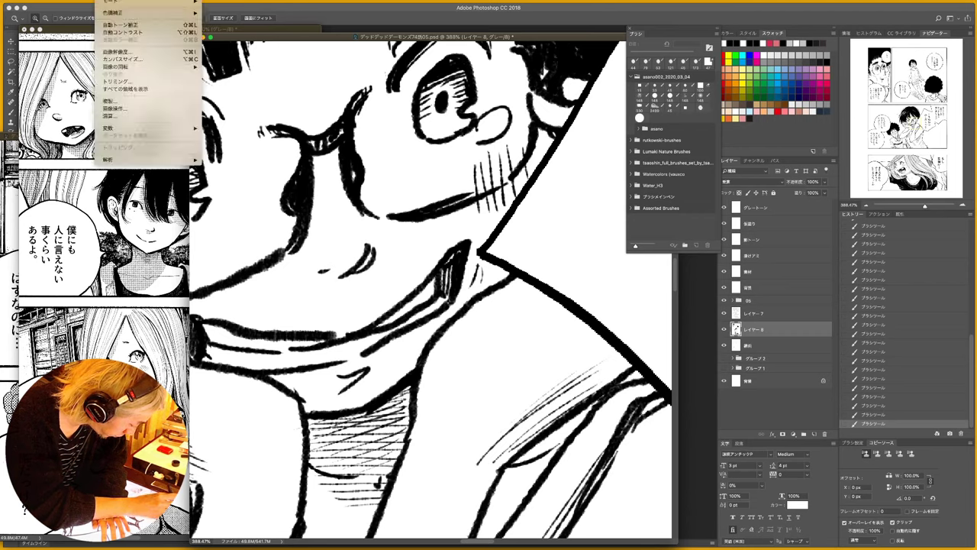
mouse_move(123, 13)
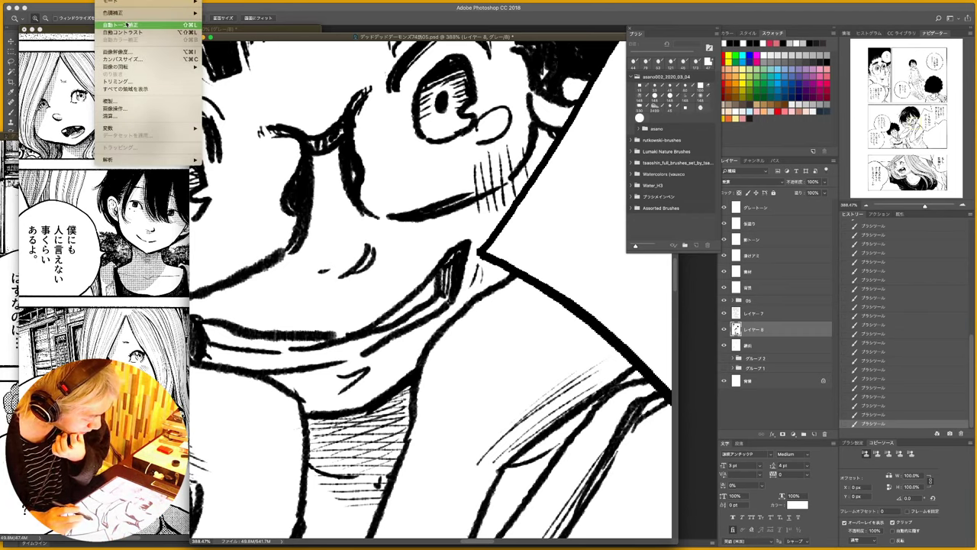
click(514, 320)
key(super+BackSpace)
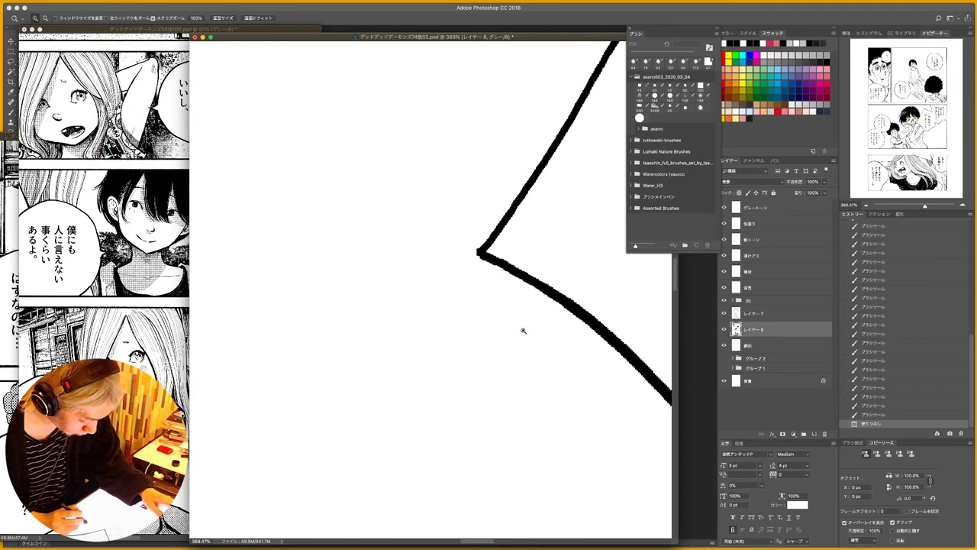
key(ctrl+z)
- Preview a Threshold adjustment at level 128 on レイヤー 8 and dismiss it without applying
key(super+shift+t)
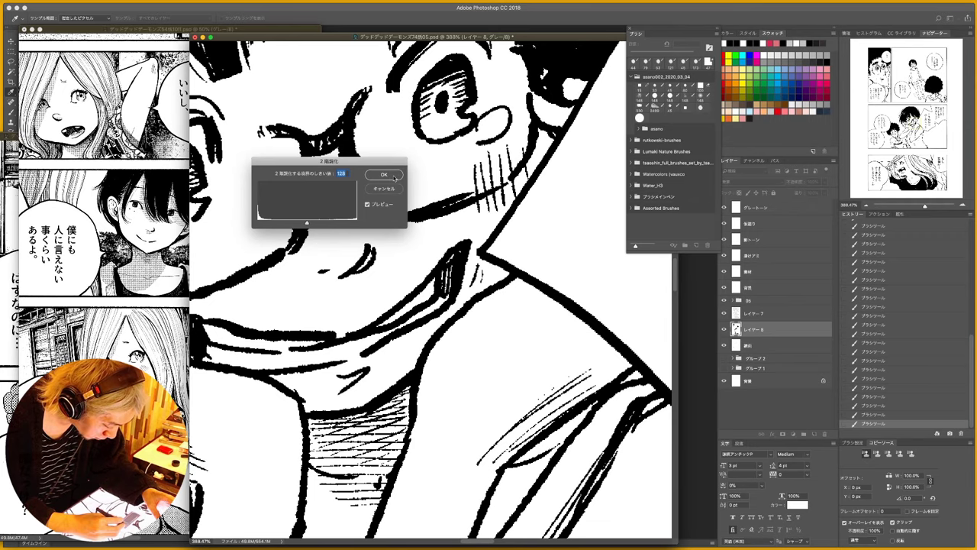
key(Escape)
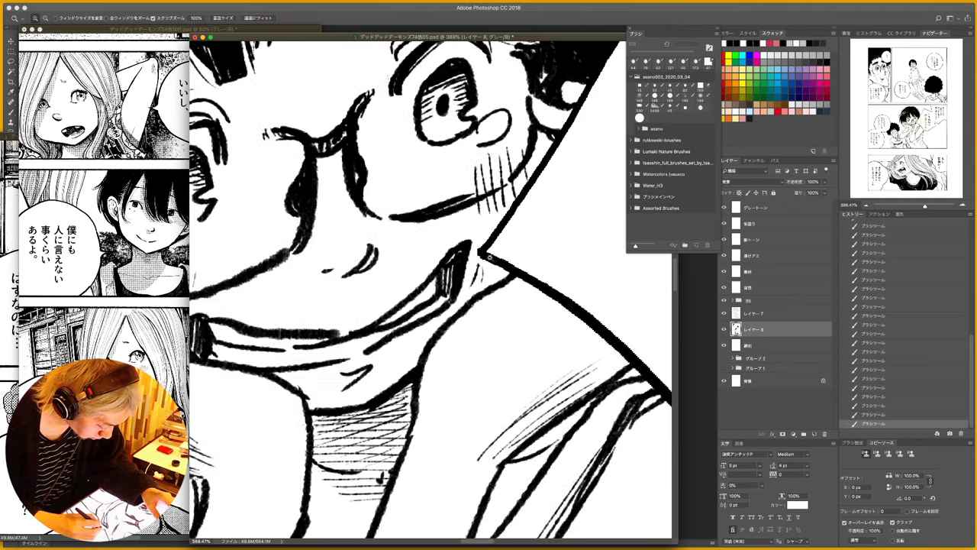
scroll(489, 258, down, 5)
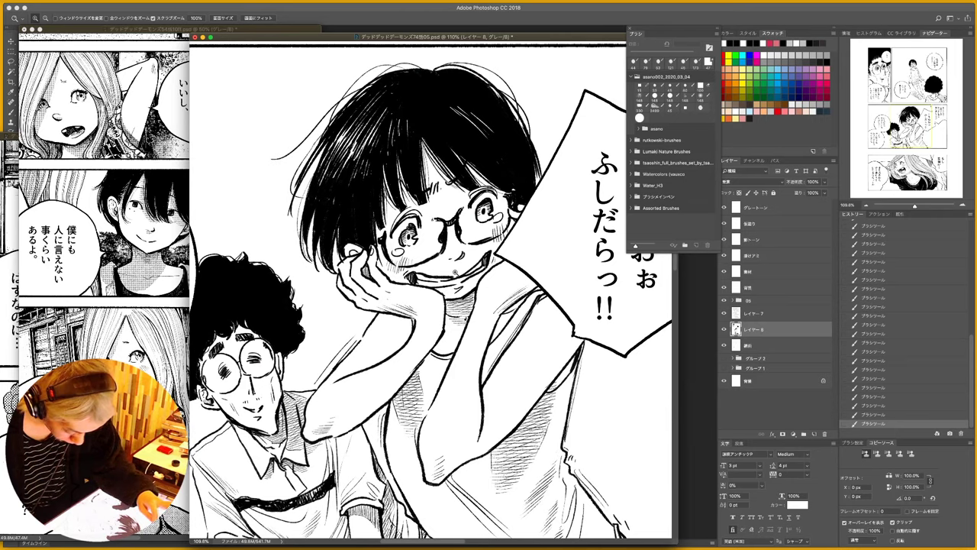
- Hide all layers except the dialogue text group and add a new layer directly above レイヤー 8
drag(384, 377, 657, 333)
drag(404, 361, 493, 349)
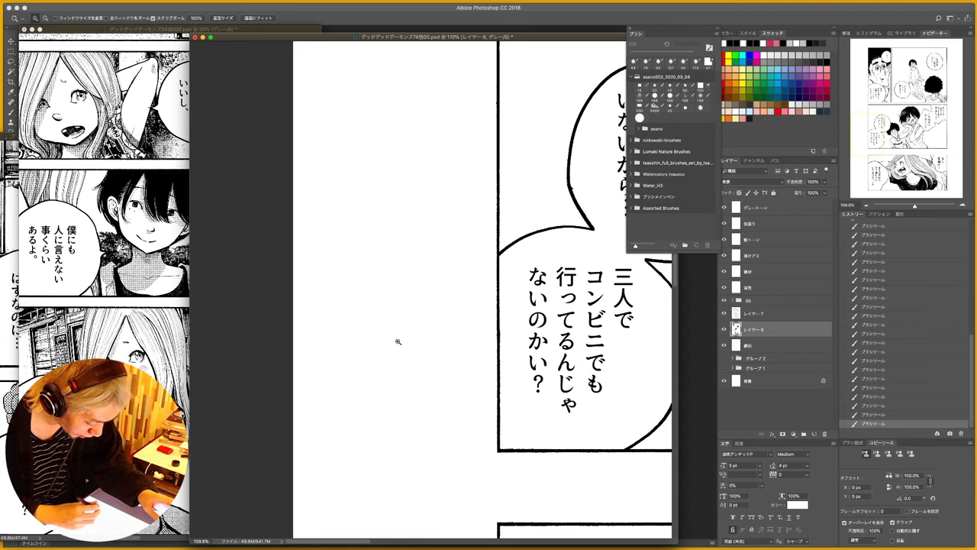
drag(393, 327, 410, 323)
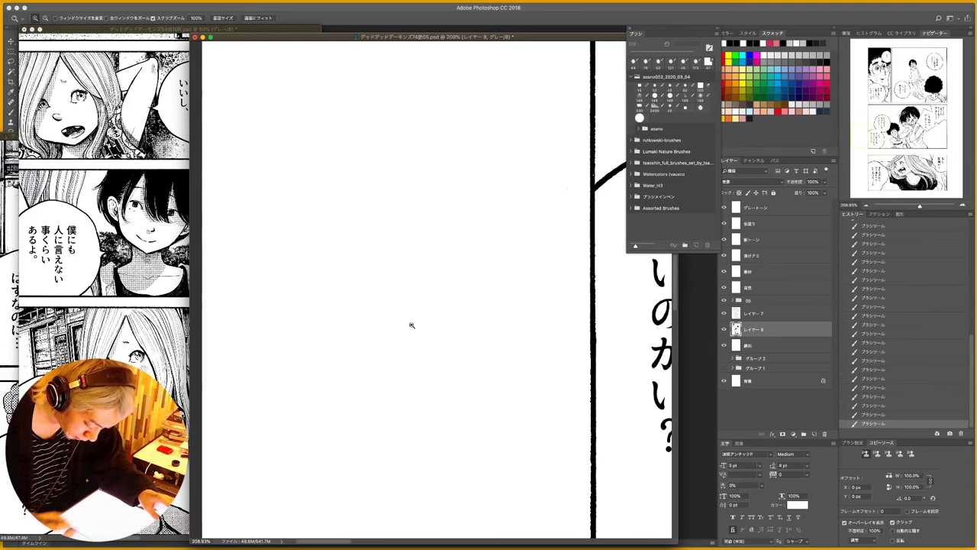
drag(724, 209, 726, 380)
mouse_move(395, 343)
mouse_down()
mouse_move(436, 349)
mouse_move(391, 360)
mouse_up()
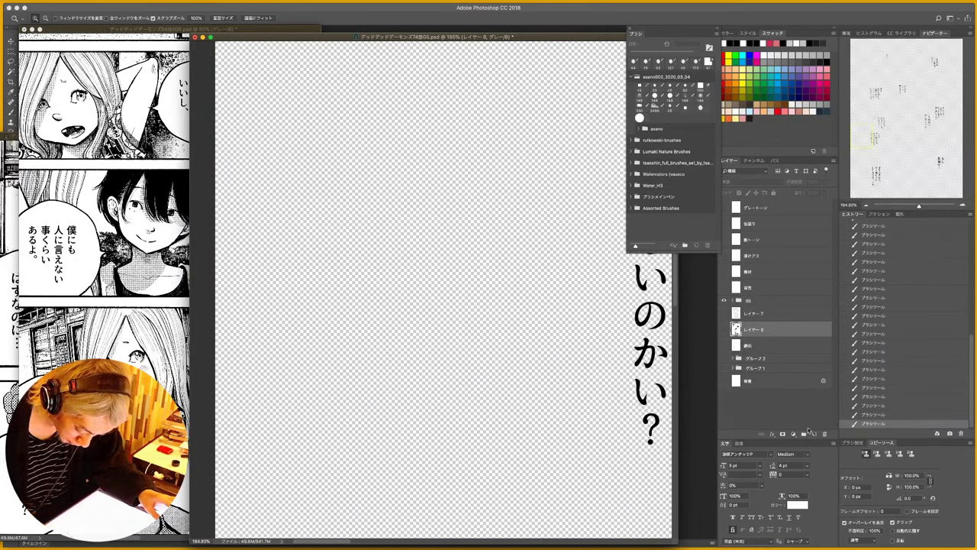
click(815, 433)
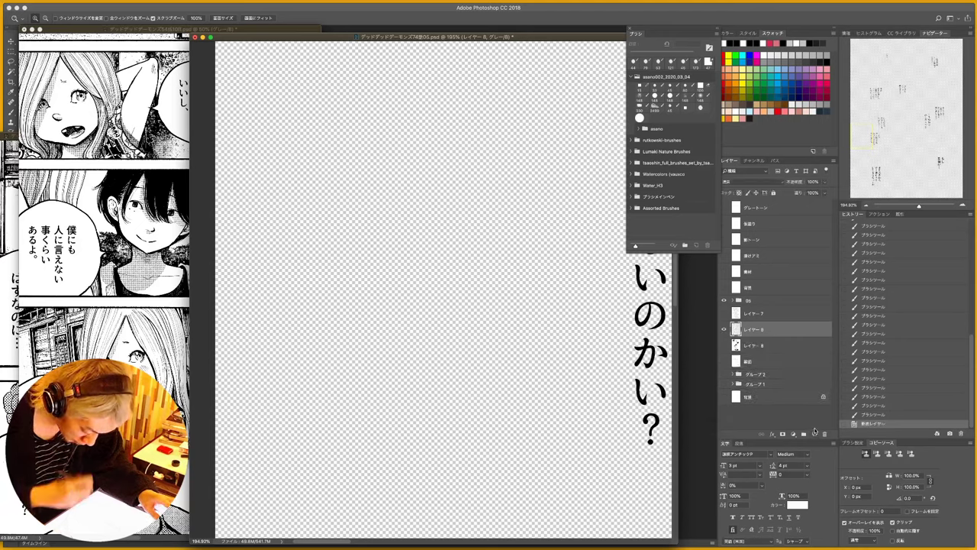
- Draw a black leaf-shaped test loop in the page's blank left margin on the new layer with the 44 px brush
key(b)
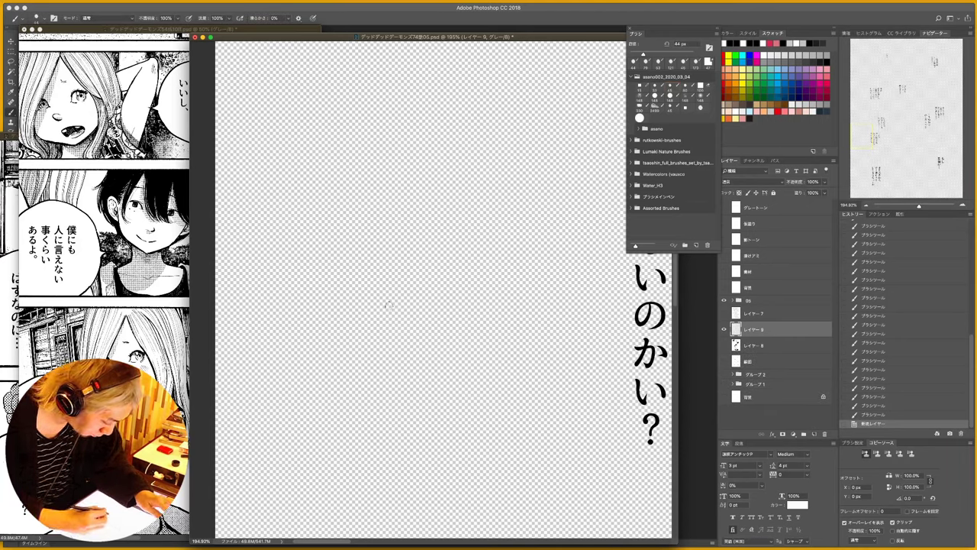
mouse_move(374, 306)
mouse_down()
mouse_move(467, 232)
mouse_move(401, 318)
mouse_move(365, 324)
mouse_up()
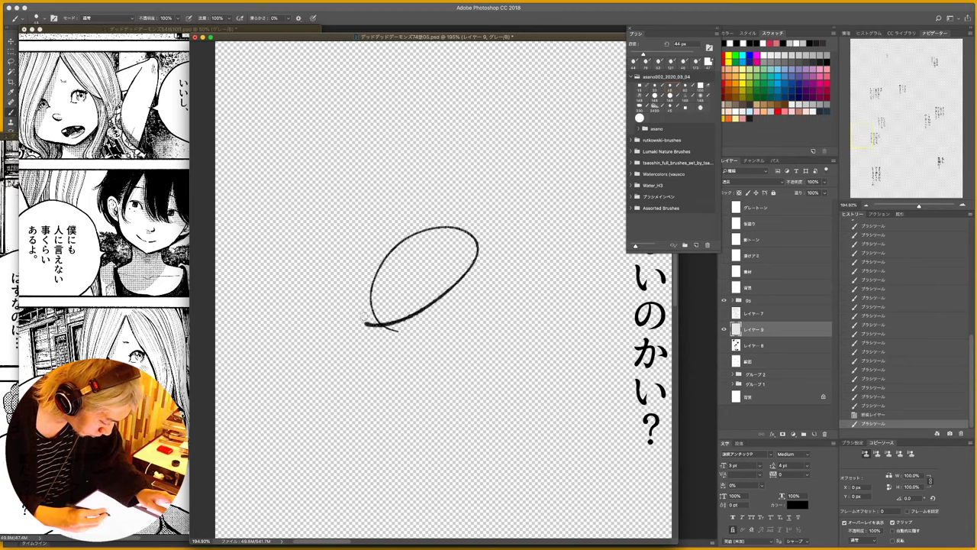
key(z)
drag(425, 357, 452, 357)
key(b)
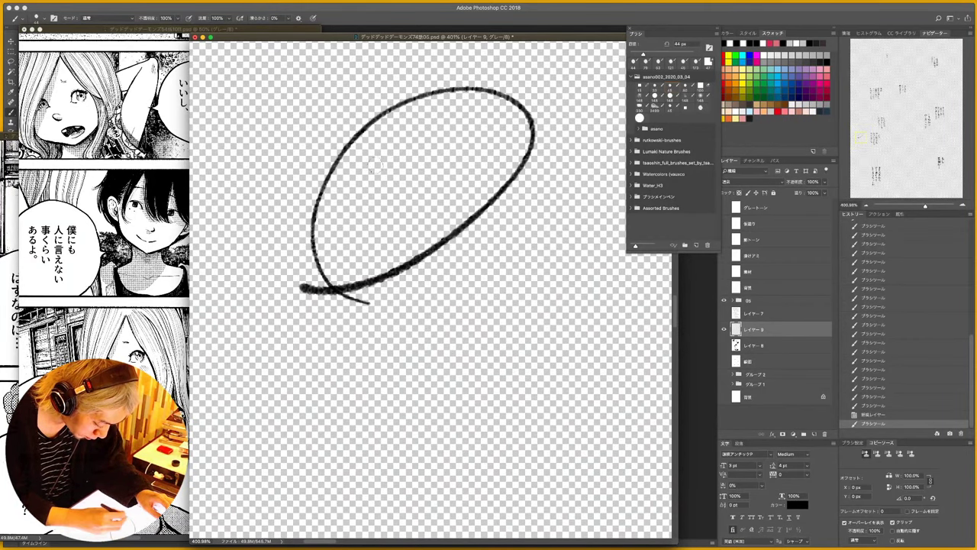
- Show レイヤー 8 and the panel-frame layer below it, and toggle the visibility of レイヤー 9 to compare
click(724, 345)
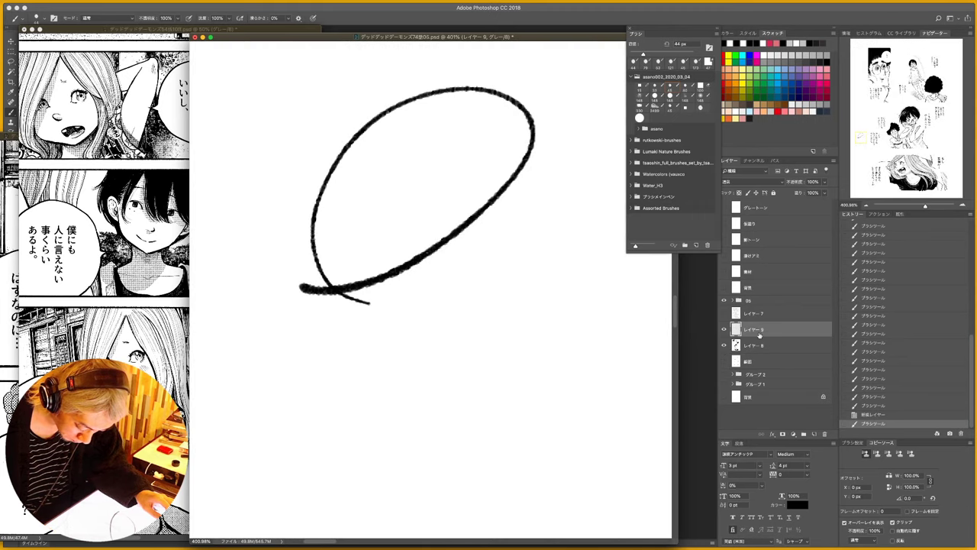
drag(503, 343, 461, 353)
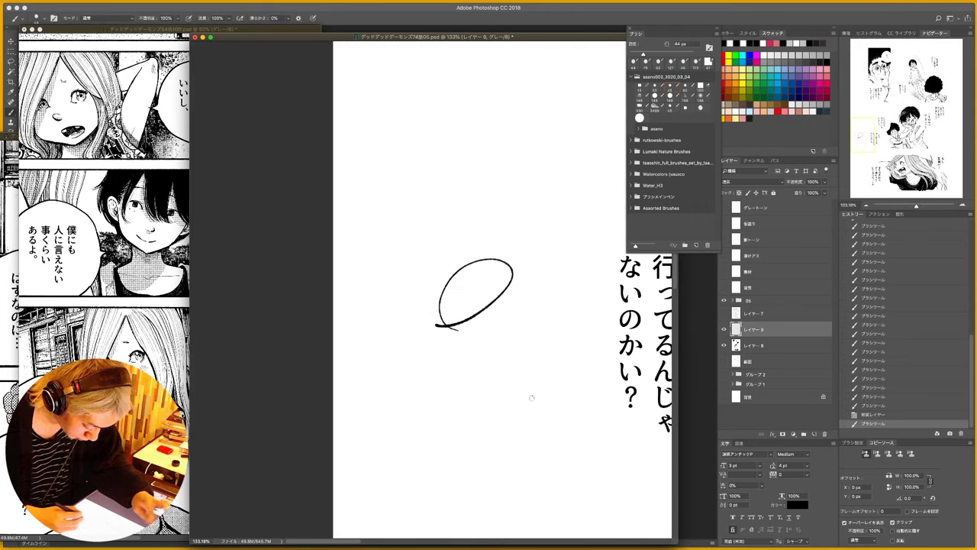
click(724, 362)
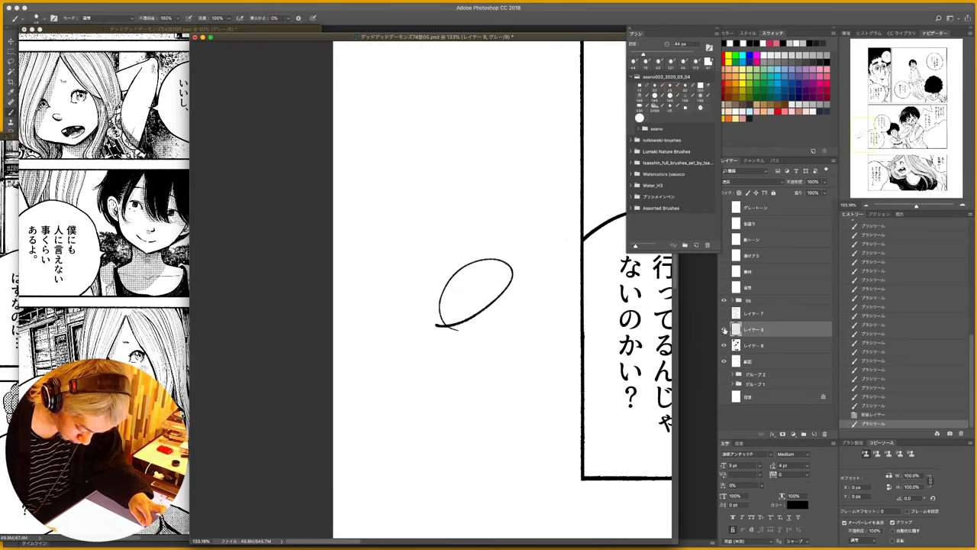
click(723, 329)
click(724, 329)
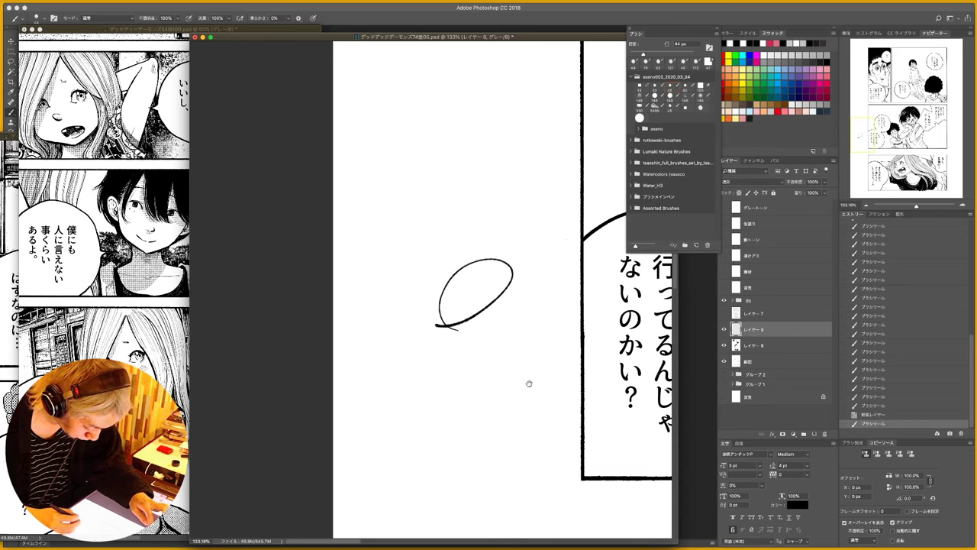
- Move the test loop over the speech balloon's outline and back into the margin beside the panel frame
drag(528, 384, 427, 408)
key(v)
drag(404, 338, 564, 260)
scroll(375, 432, right, 5)
scroll(375, 431, up, 2)
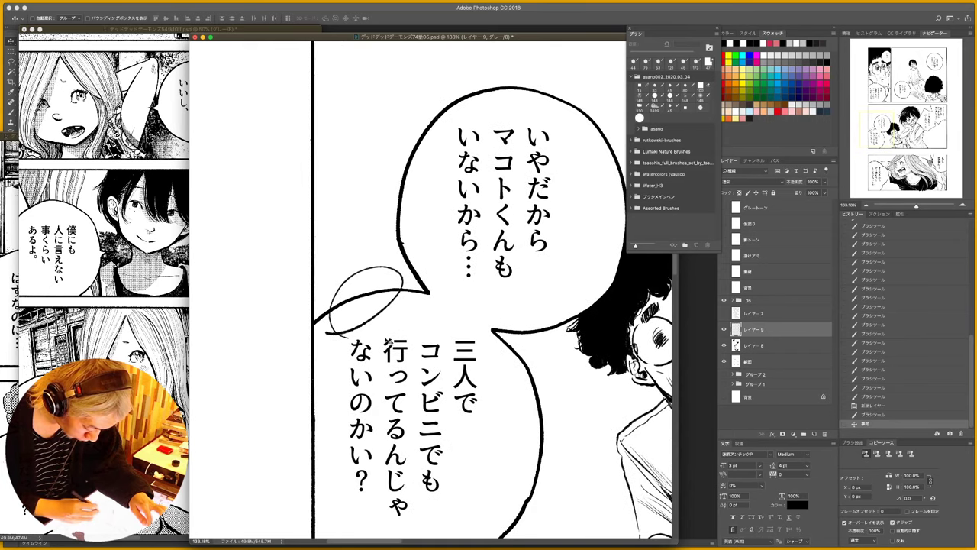
drag(390, 342, 282, 330)
drag(401, 372, 515, 362)
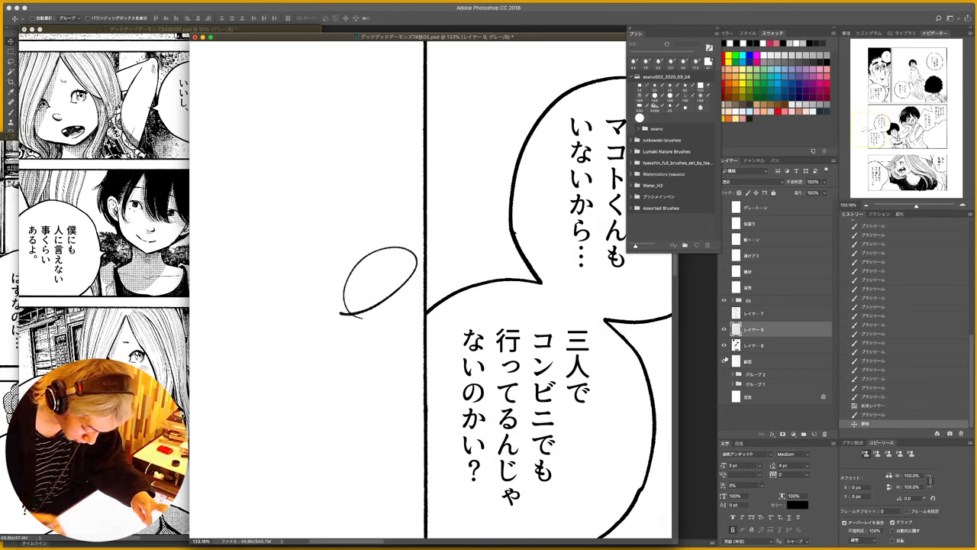
- Hide レイヤー 8 and the panel-frame layer, and select the loop's interior with the Magic Wand
drag(724, 346, 724, 362)
click(769, 396)
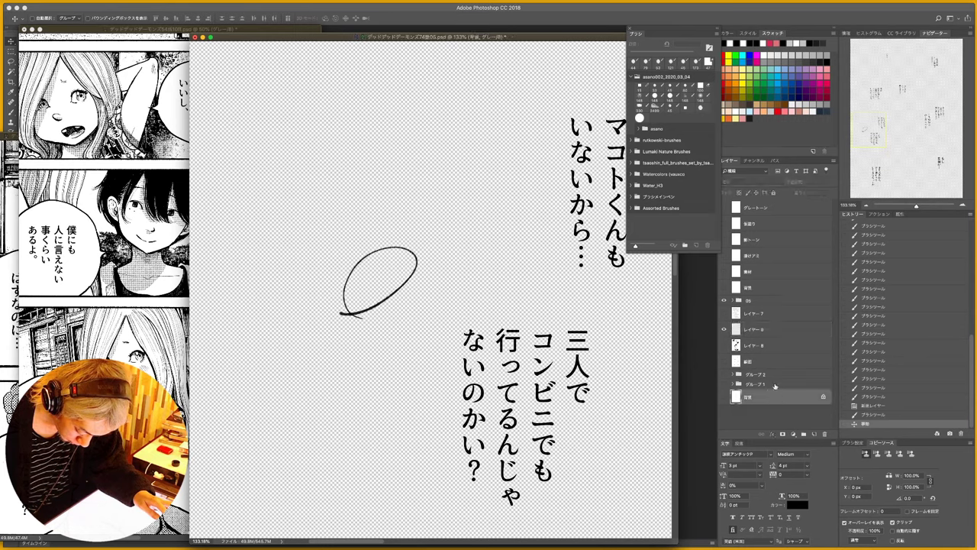
key(m)
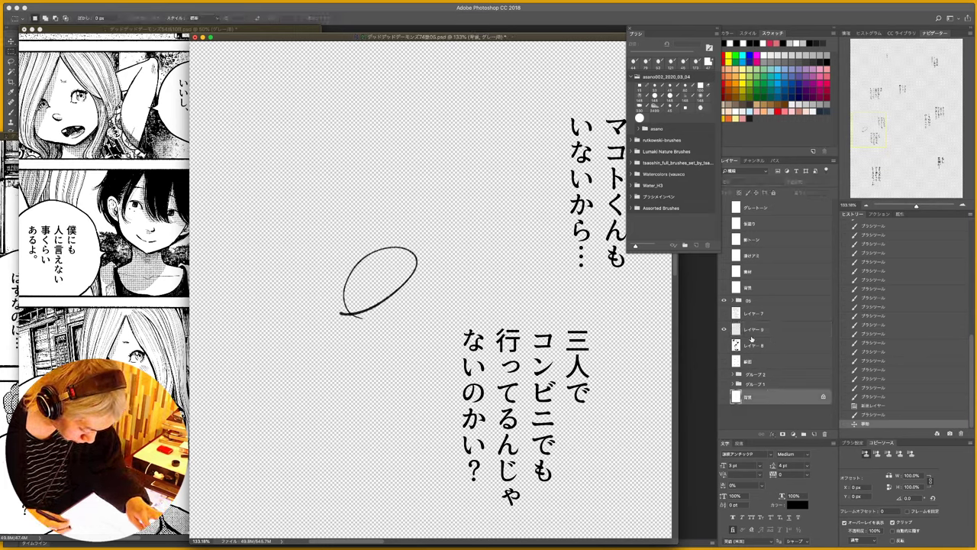
click(381, 278)
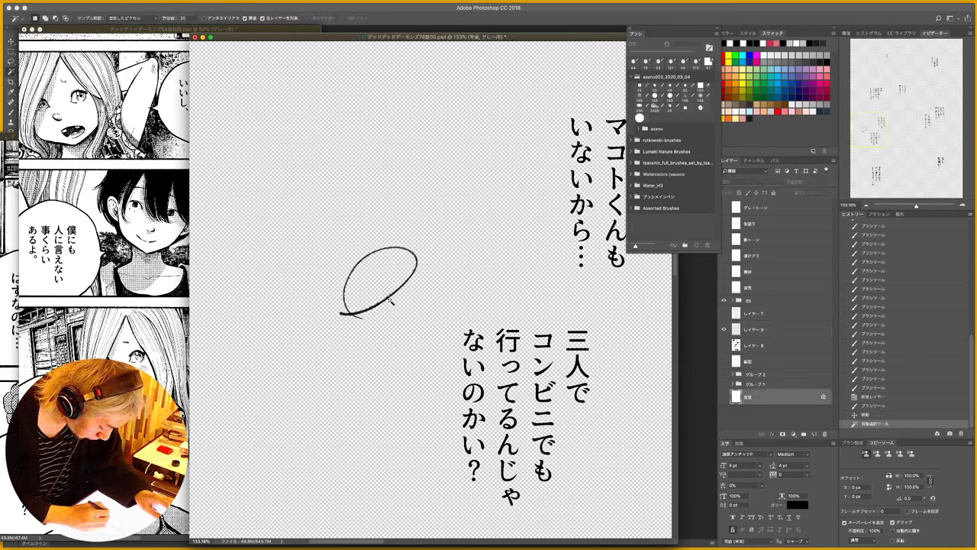
key(F2)
key(Escape)
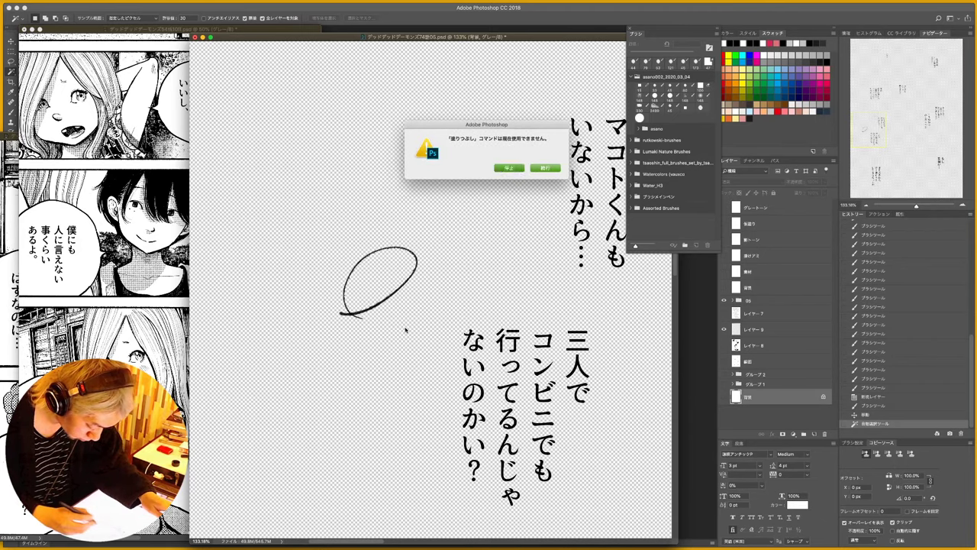
- Fill the selected loop interior with white on レイヤー 9 and clear the selection
click(755, 329)
key(alt+BackSpace)
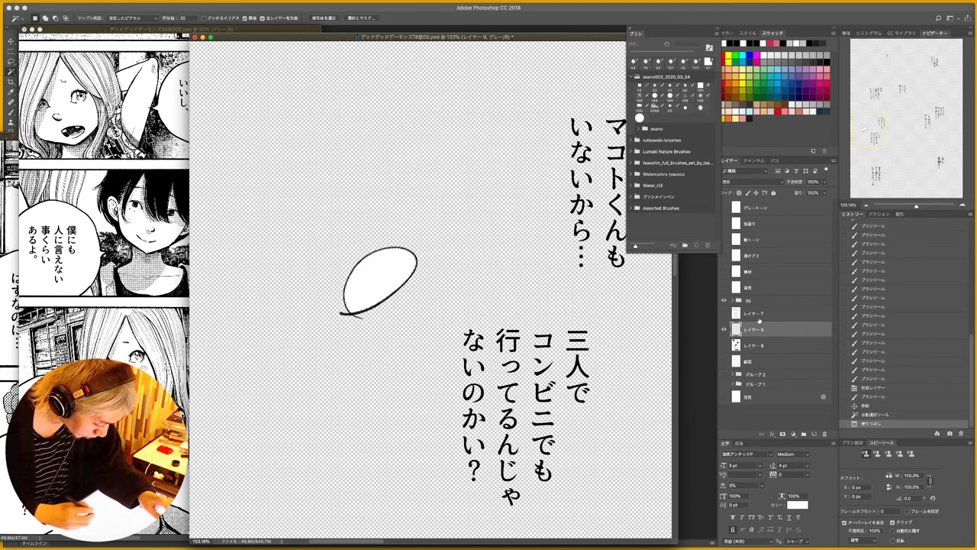
key(ctrl+d)
- Show レイヤー 8 and move the white-filled loop over the dialogue text and back into the left margin
click(725, 346)
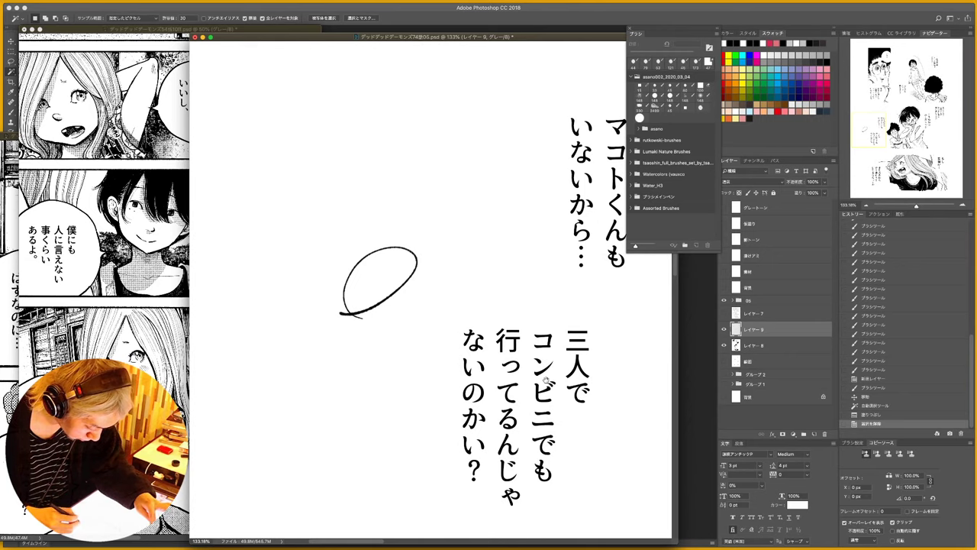
drag(545, 379, 316, 375)
key(v)
drag(362, 355, 382, 387)
key(super+space)
drag(413, 411, 492, 418)
key(space)
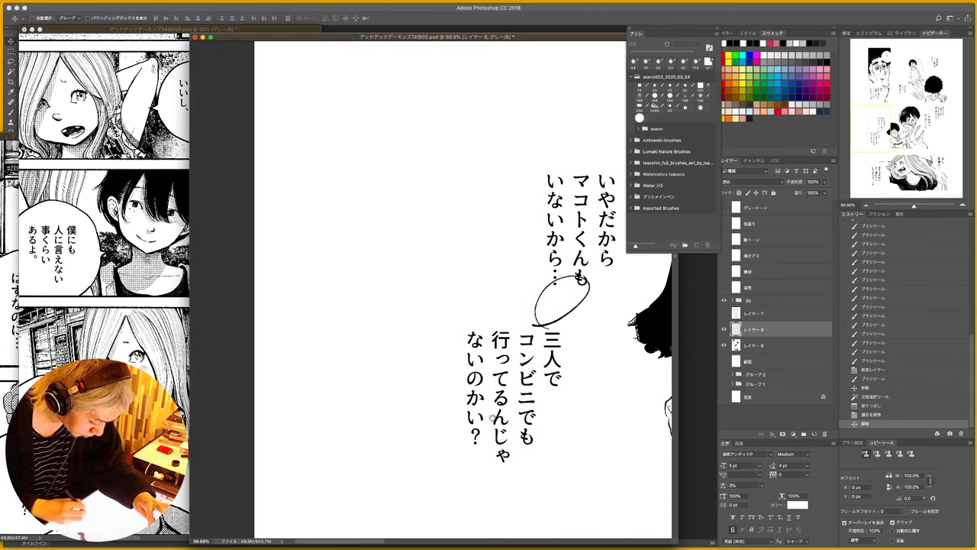
drag(588, 303, 362, 347)
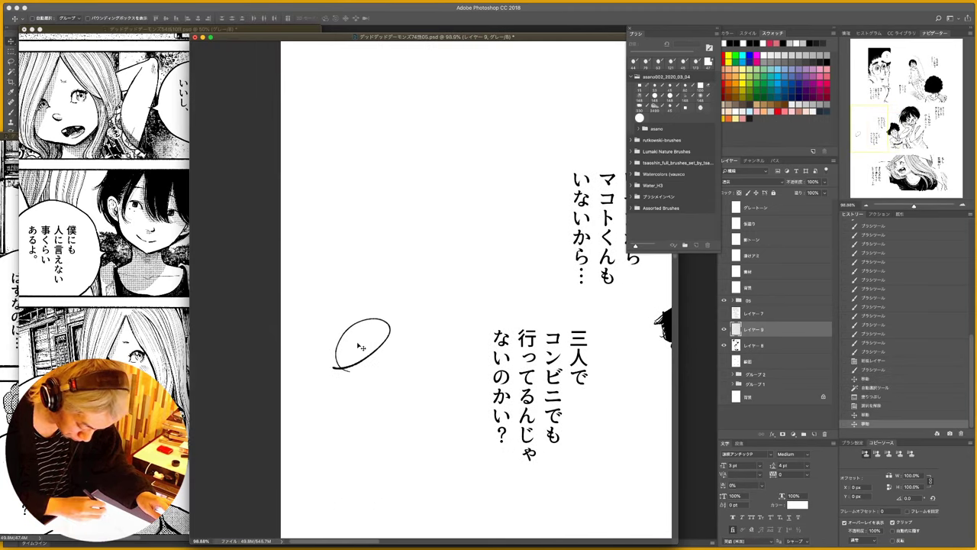
- Undo the last two moves of the filled loop through the history and hide レイヤー 8
click(874, 415)
click(878, 407)
click(880, 397)
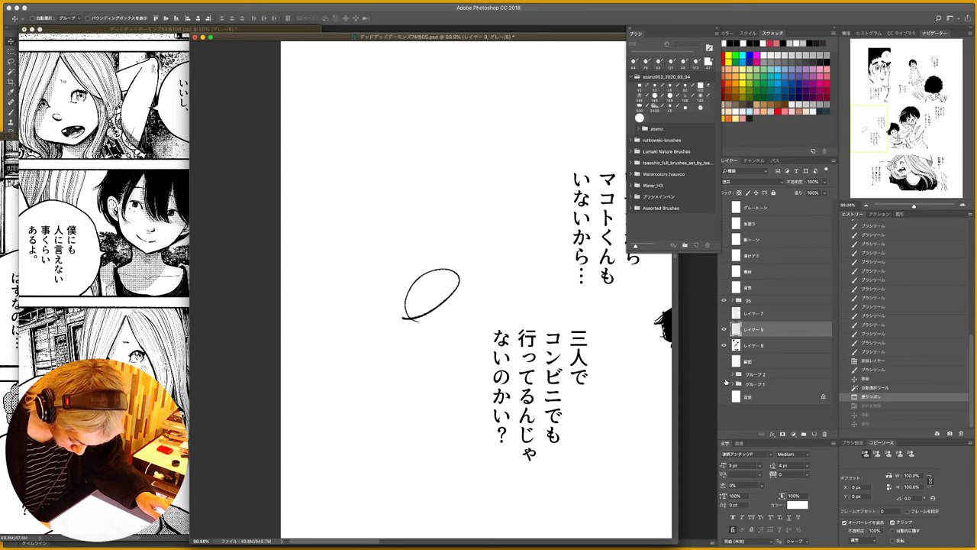
click(723, 343)
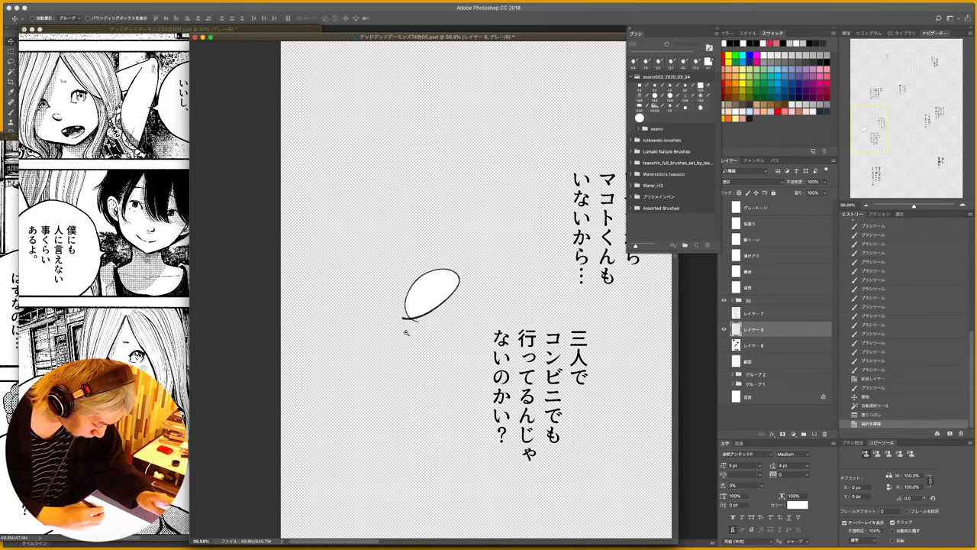
- Paint a solid white oval below the loop with the Pencil tool at about 119 px
key(z)
drag(405, 331, 432, 349)
key(v)
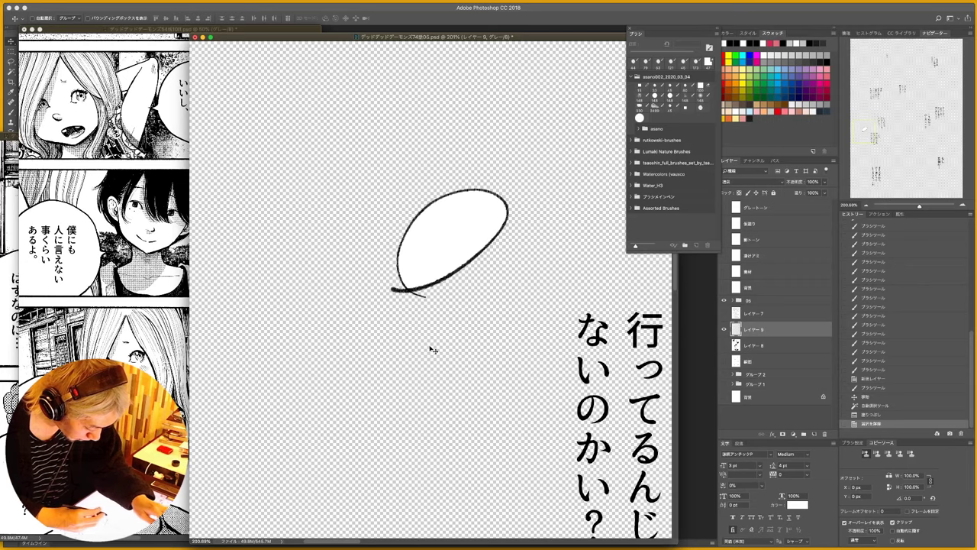
key(b)
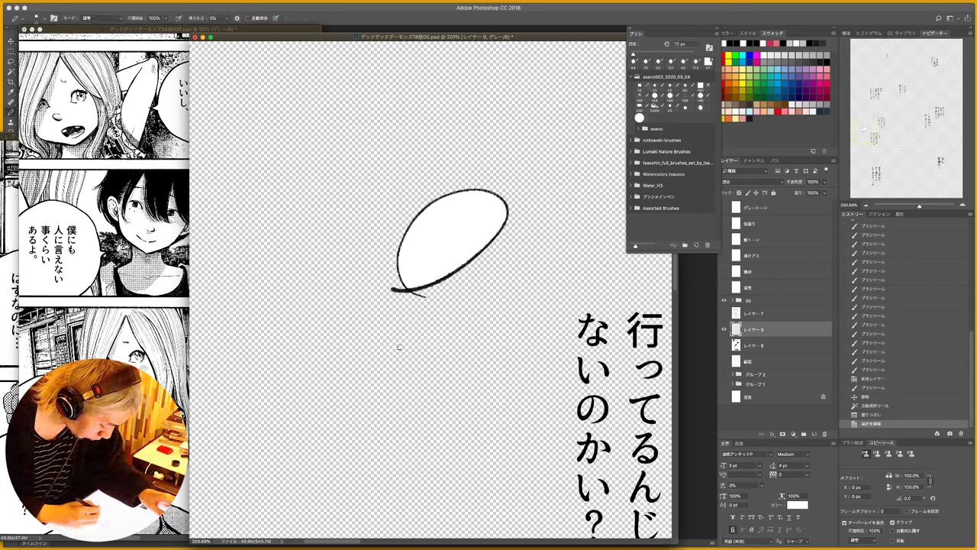
drag(400, 358, 433, 364)
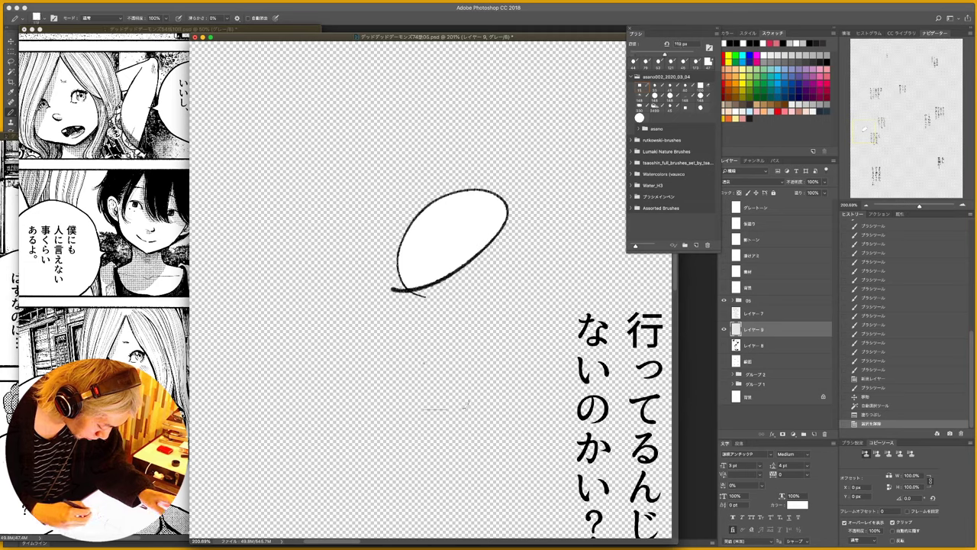
mouse_move(445, 420)
mouse_down()
mouse_move(424, 391)
mouse_move(434, 363)
mouse_move(395, 435)
mouse_move(409, 444)
mouse_move(490, 375)
mouse_move(454, 354)
mouse_move(455, 371)
mouse_move(424, 413)
mouse_up()
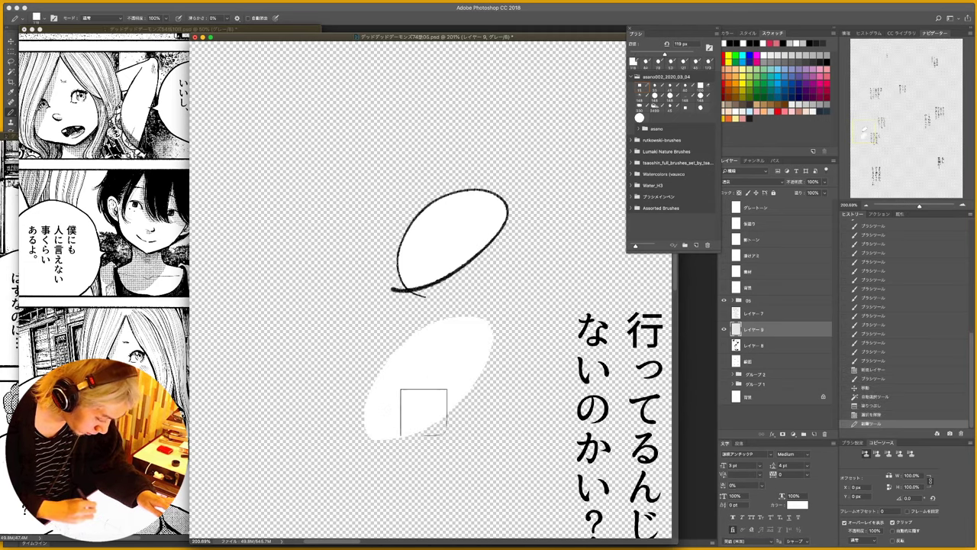
- Draw a white 44 px brush stroke across the oval, and cross it with two black diagonal strokes forming an X
key(b)
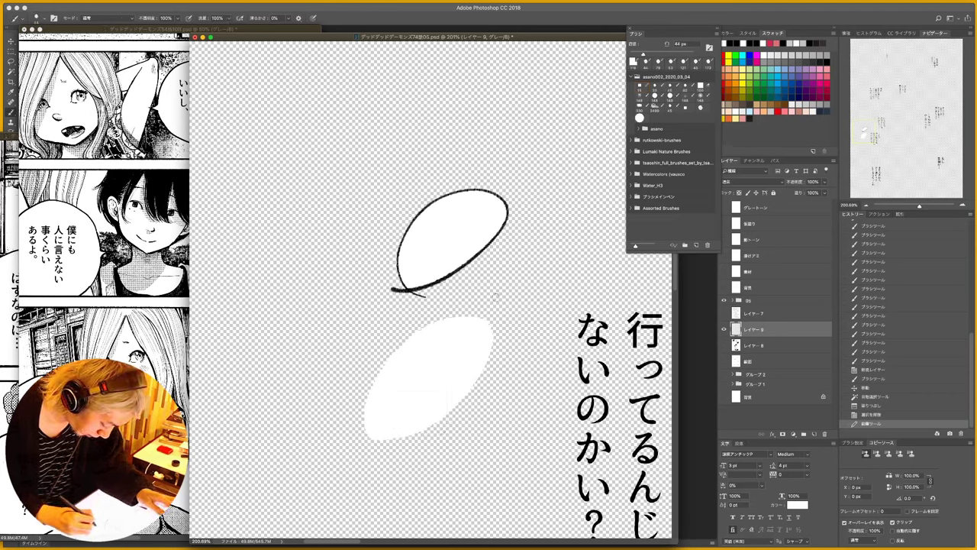
drag(500, 295, 382, 420)
key(x)
drag(521, 291, 333, 474)
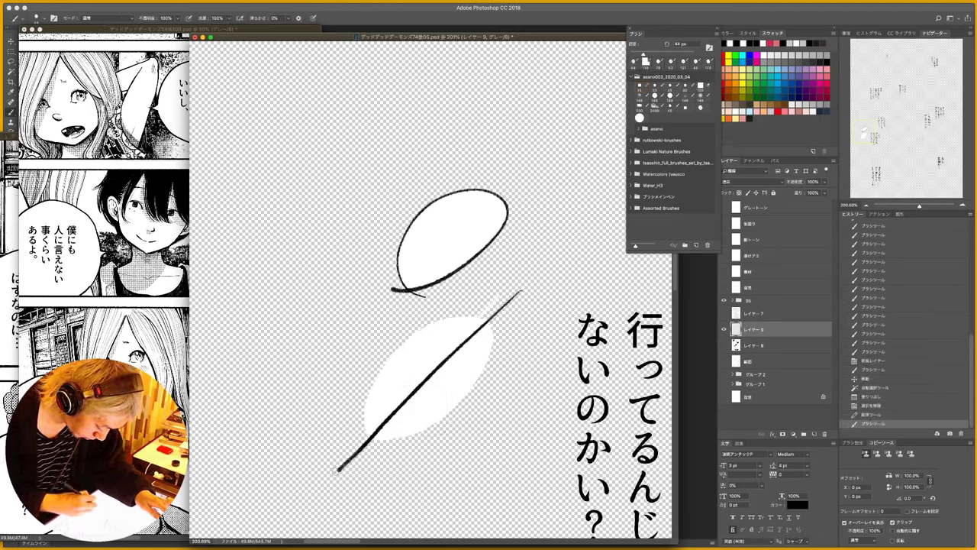
drag(334, 302, 481, 426)
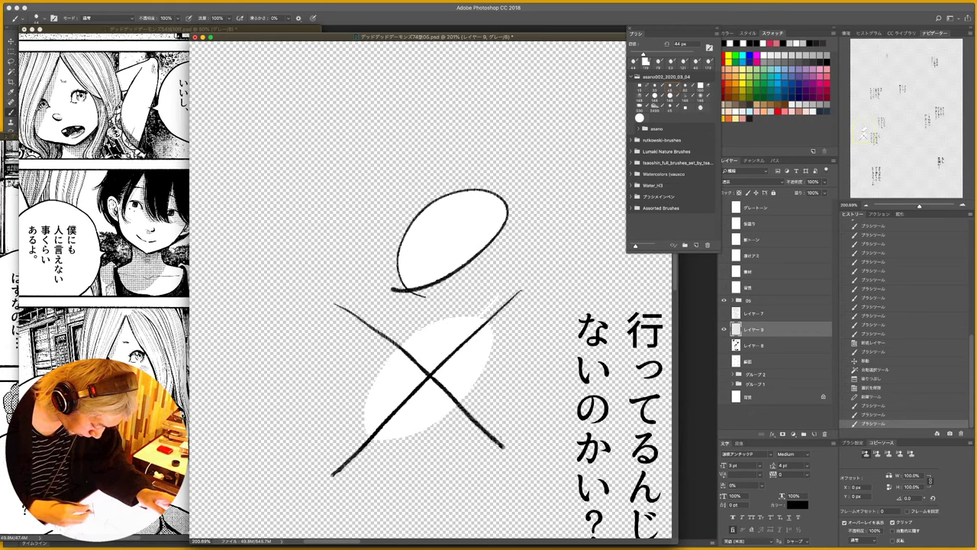
- Try a Threshold adjustment at level 128 on the test marks of レイヤー 9
key(z)
drag(422, 364, 449, 366)
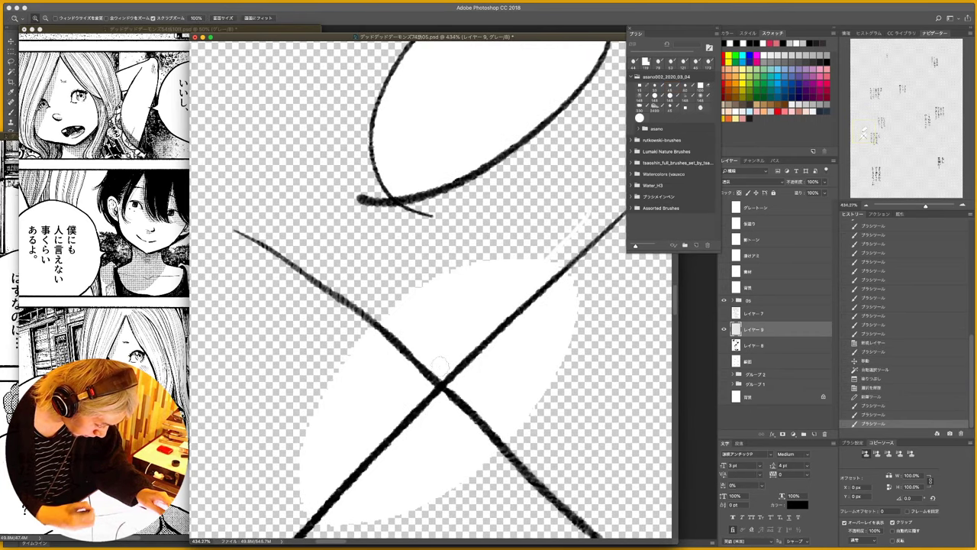
key(b)
key(alt+BackSpace)
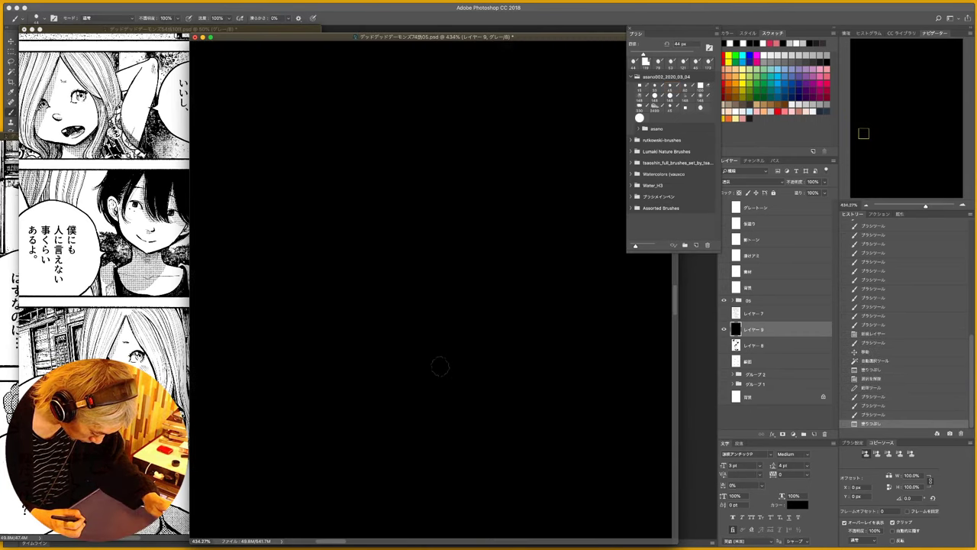
key(super+z)
key(super+shift+t)
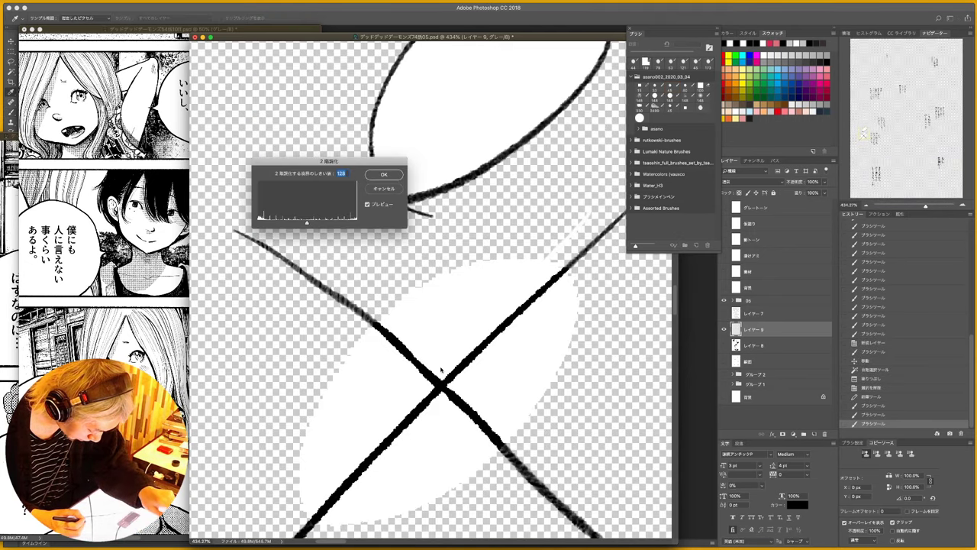
click(384, 174)
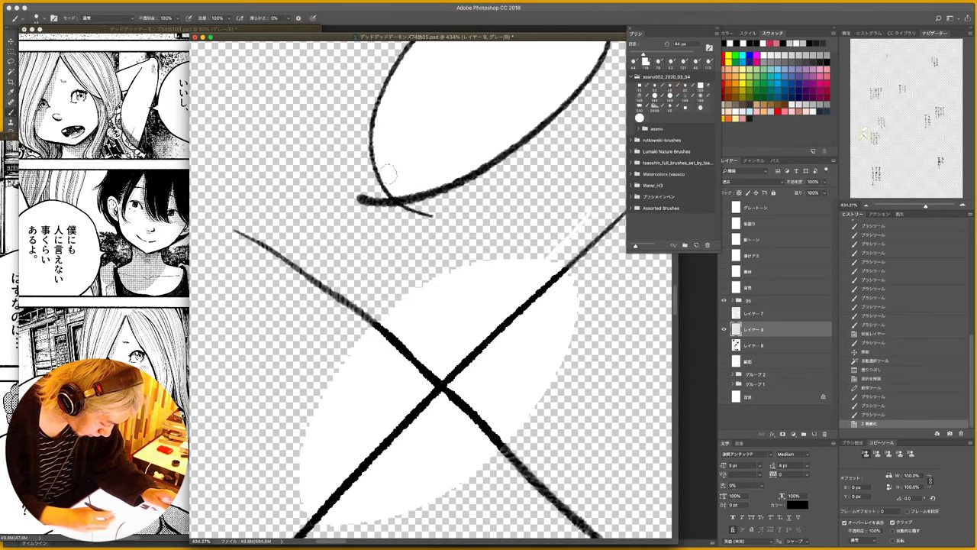
- Inspect the stroke edges over the white oval and over the transparent area, and undo the Threshold adjustment
key(z)
drag(404, 316, 441, 316)
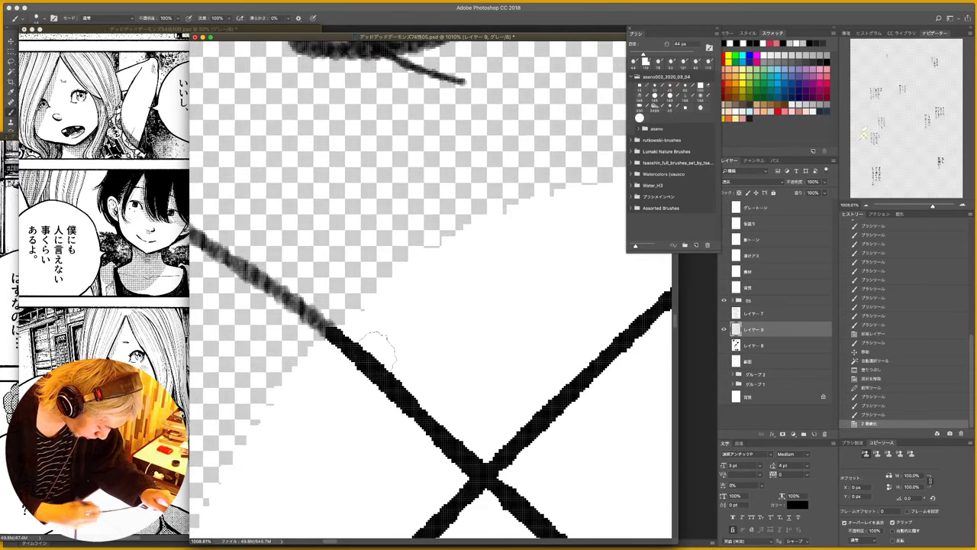
key(b)
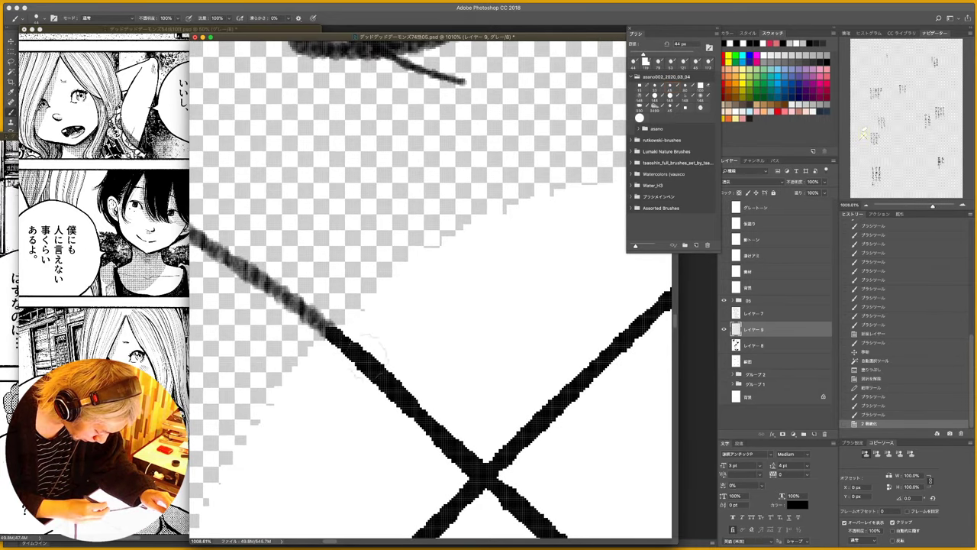
drag(390, 365, 506, 420)
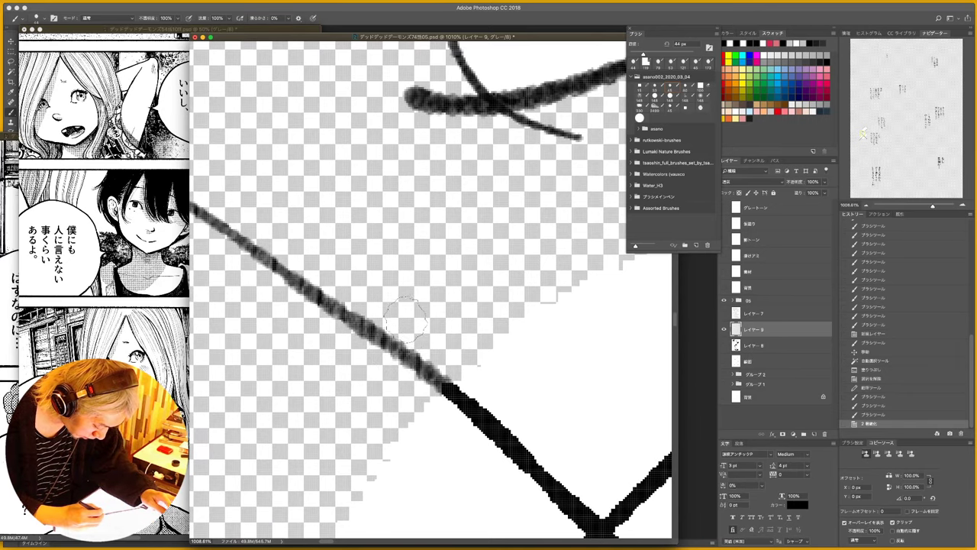
key(z)
mouse_move(492, 381)
mouse_down()
mouse_move(468, 382)
mouse_move(513, 361)
mouse_move(428, 346)
mouse_up()
key(super+z)
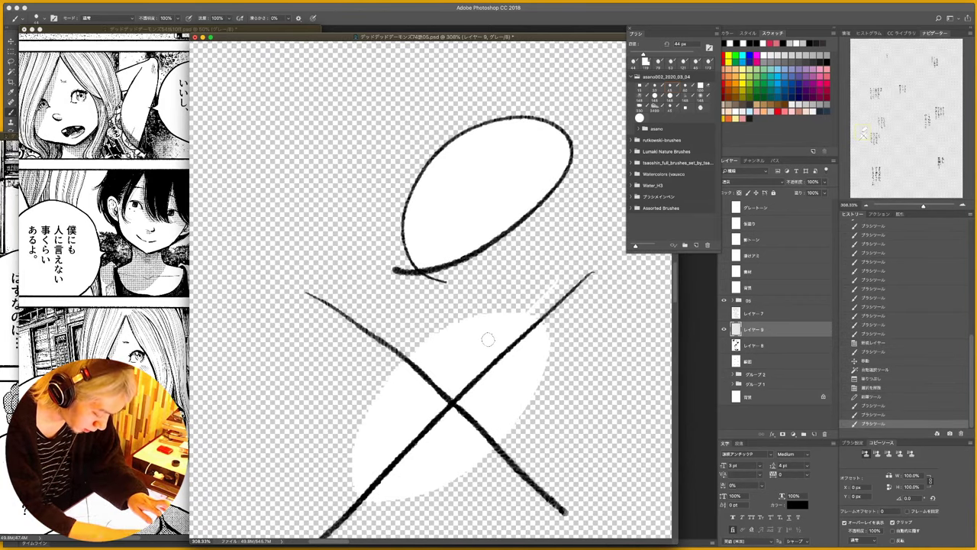
- Apply the Crystallize (水晶) filter with cell size 3 to レイヤー 9 and inspect the roughened edges of the test strokes
key(ctrl+alt+super+f)
drag(555, 338, 498, 173)
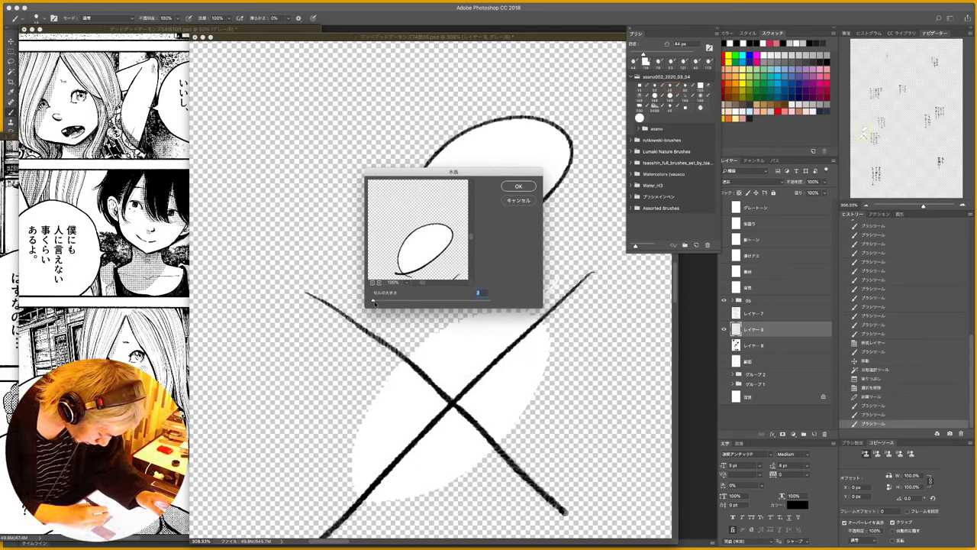
click(518, 187)
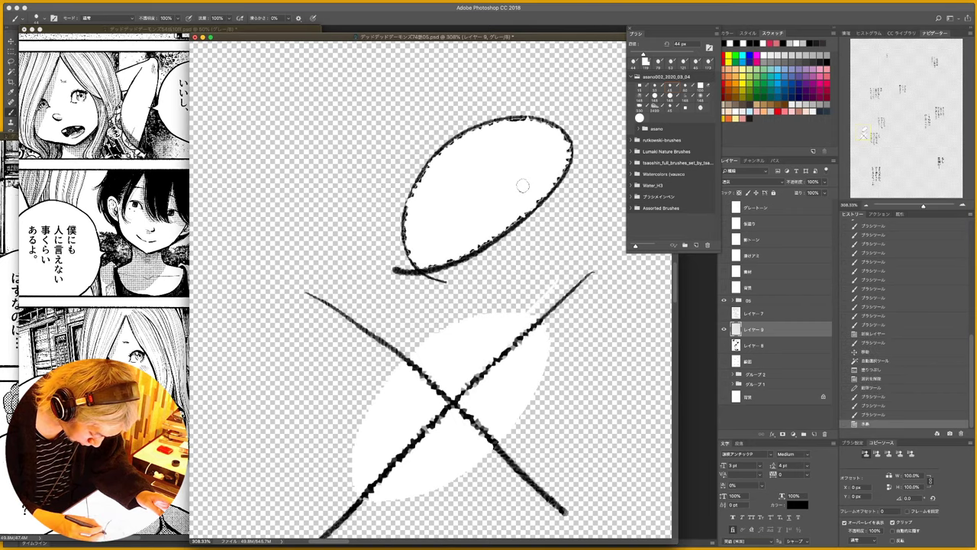
key(z)
drag(457, 372, 475, 371)
key(b)
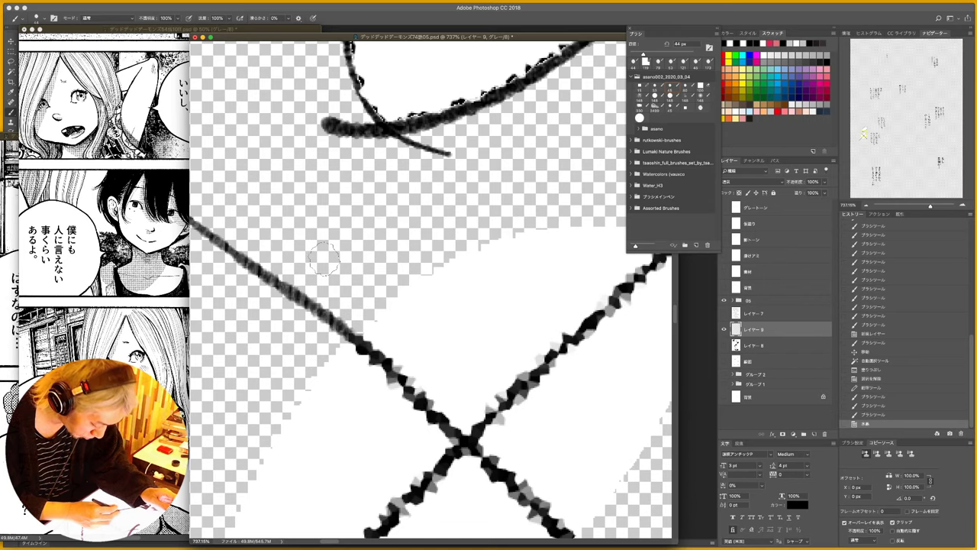
key(z)
drag(448, 328, 390, 347)
key(b)
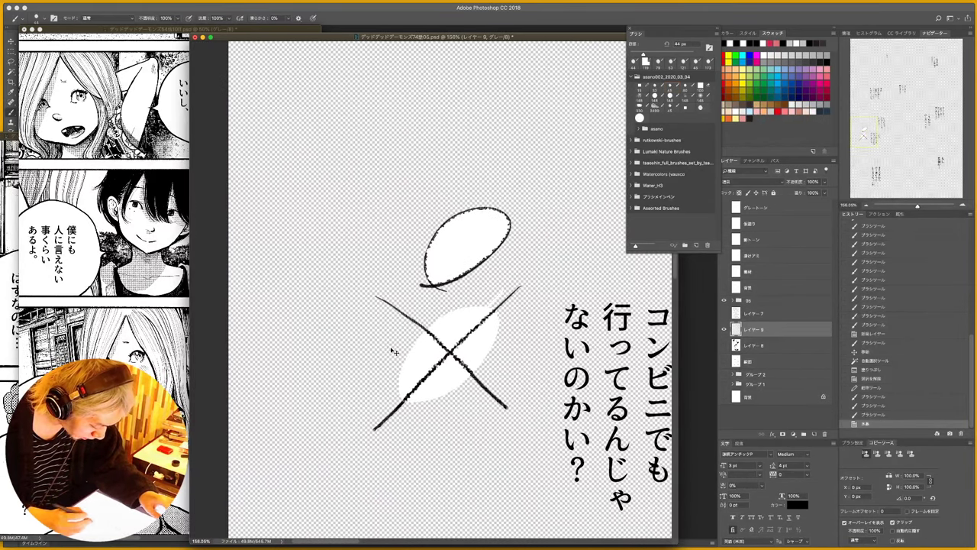
- Delete the test layer レイヤー 9 and make the hidden レイヤー 7, レイヤー 8, 線画 and group layers visible again
click(725, 330)
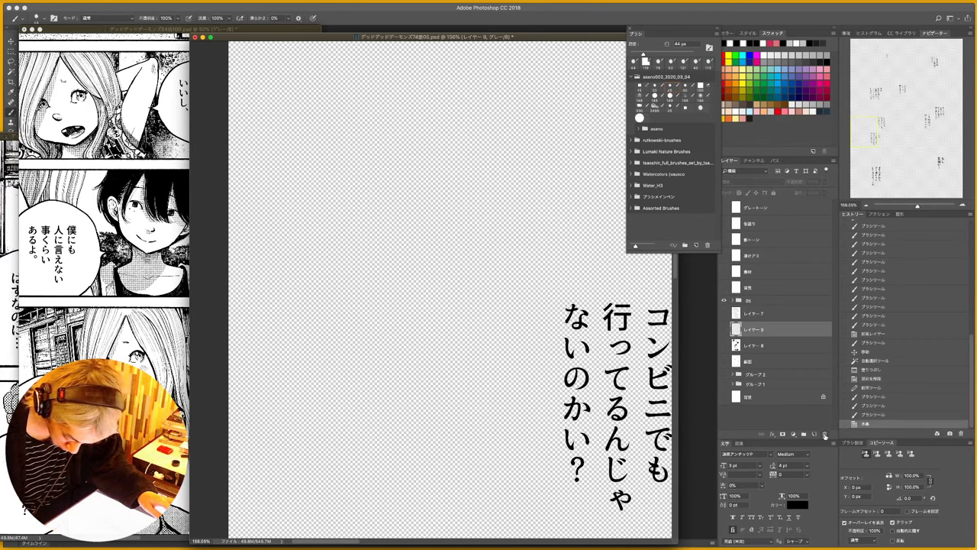
key(Delete)
click(726, 368)
drag(725, 368, 727, 351)
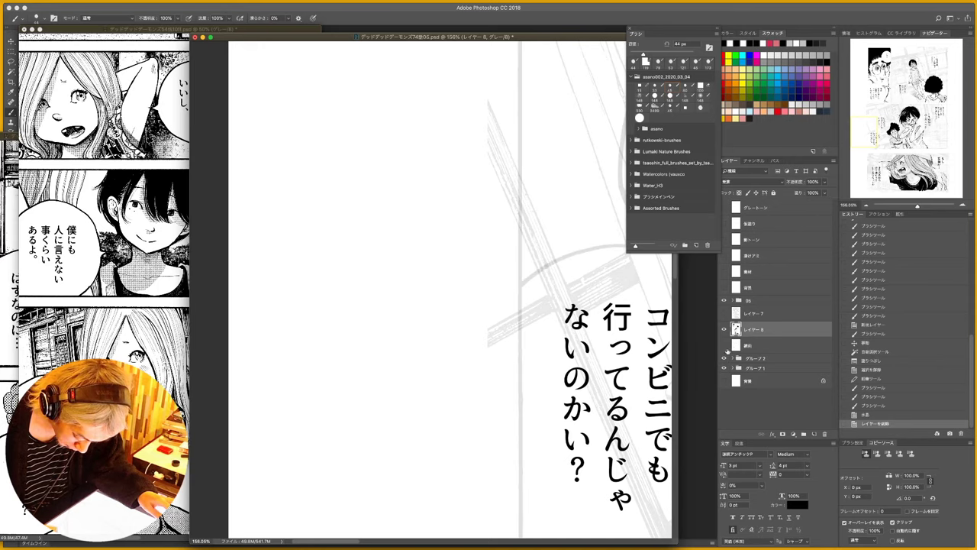
click(725, 314)
click(726, 346)
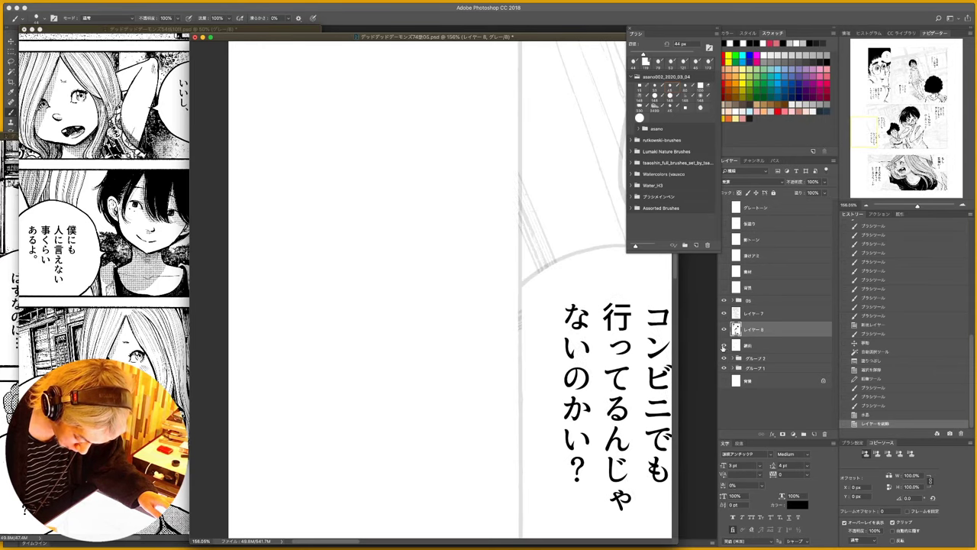
- Create a new empty layer directly above the 線画 layer
key(z)
mouse_move(502, 323)
mouse_down()
mouse_move(472, 332)
mouse_move(461, 351)
mouse_move(360, 388)
mouse_up()
mouse_move(568, 203)
mouse_down()
mouse_move(489, 277)
mouse_move(484, 362)
mouse_up()
scroll(483, 361, up, 5)
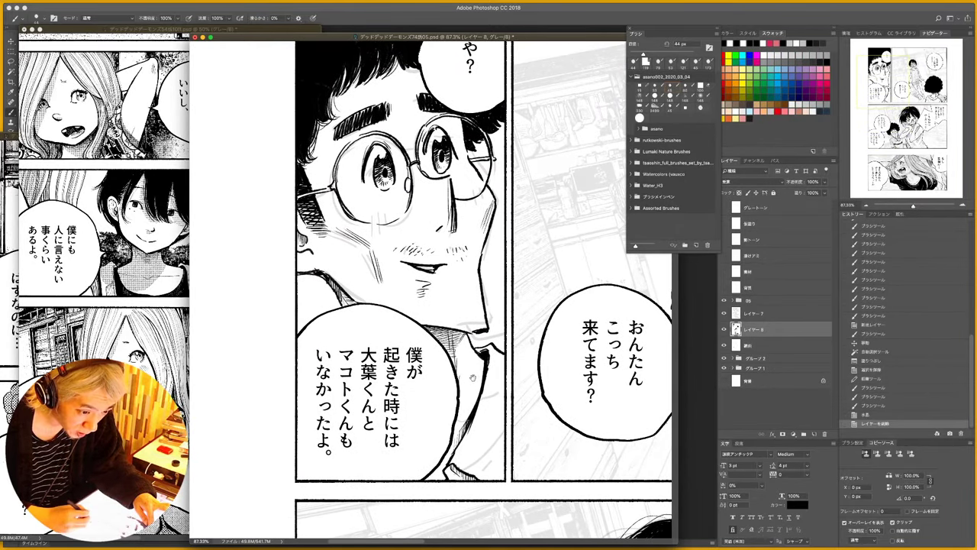
drag(472, 378, 514, 345)
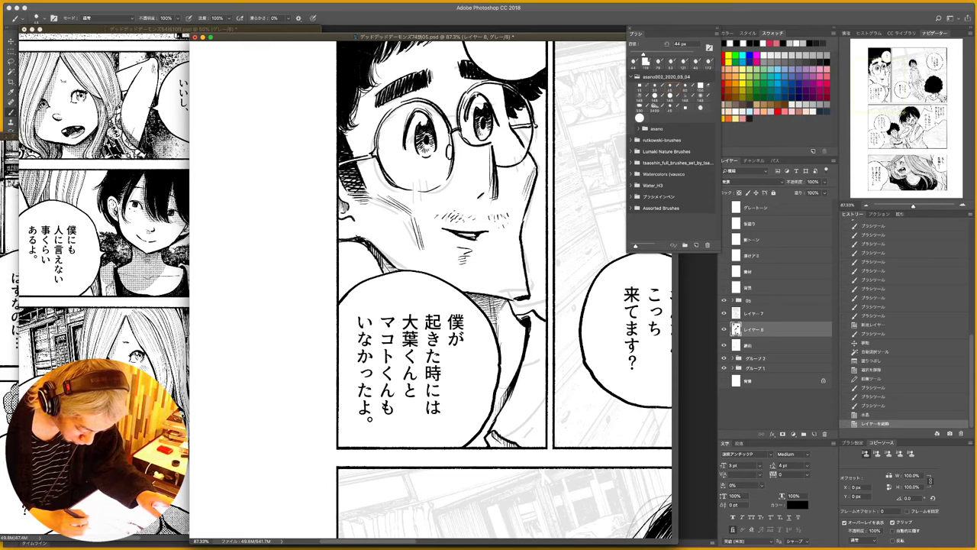
key(super+space)
mouse_move(499, 321)
mouse_down()
mouse_move(483, 326)
mouse_move(498, 325)
mouse_up()
key(b)
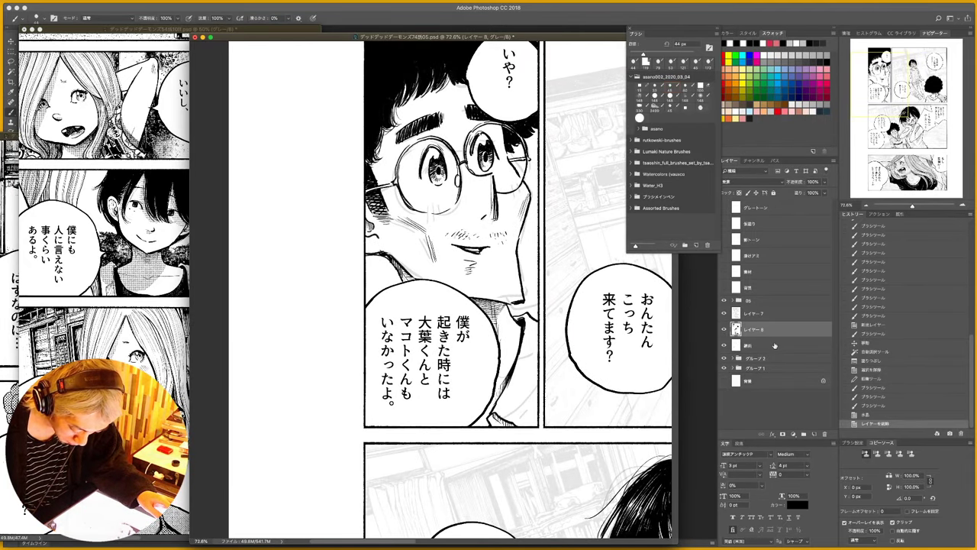
click(775, 345)
click(814, 433)
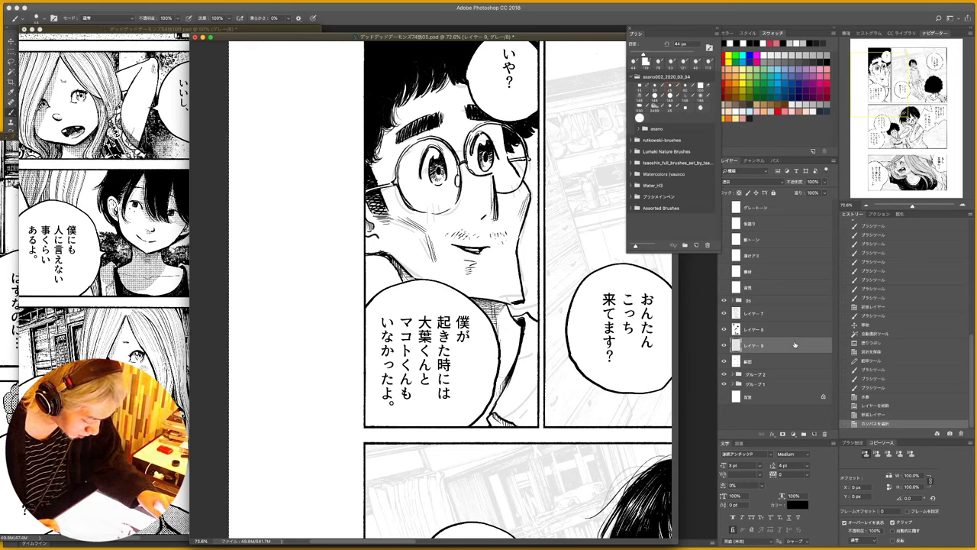
- Fill the new layer with white and set its blending mode to Multiply (乗算)
key(x)
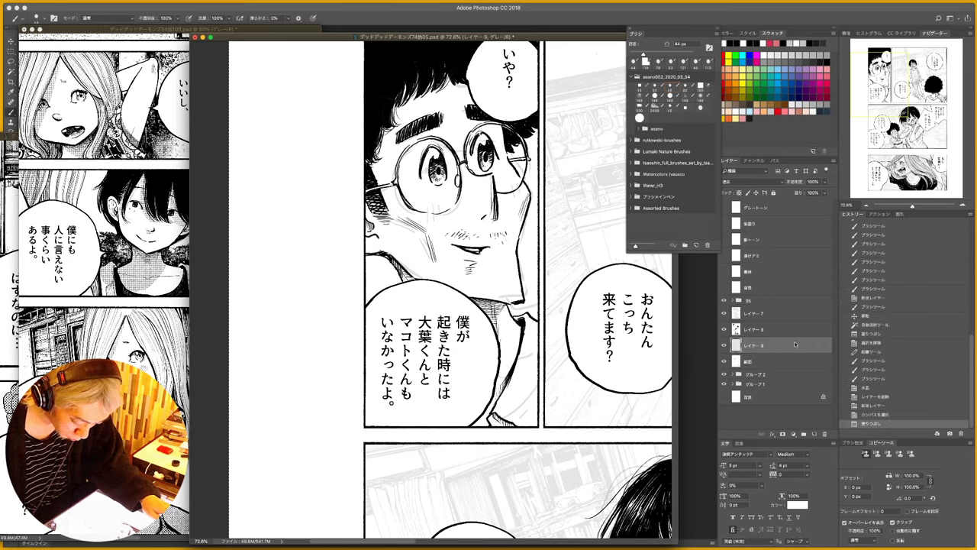
key(alt+BackSpace)
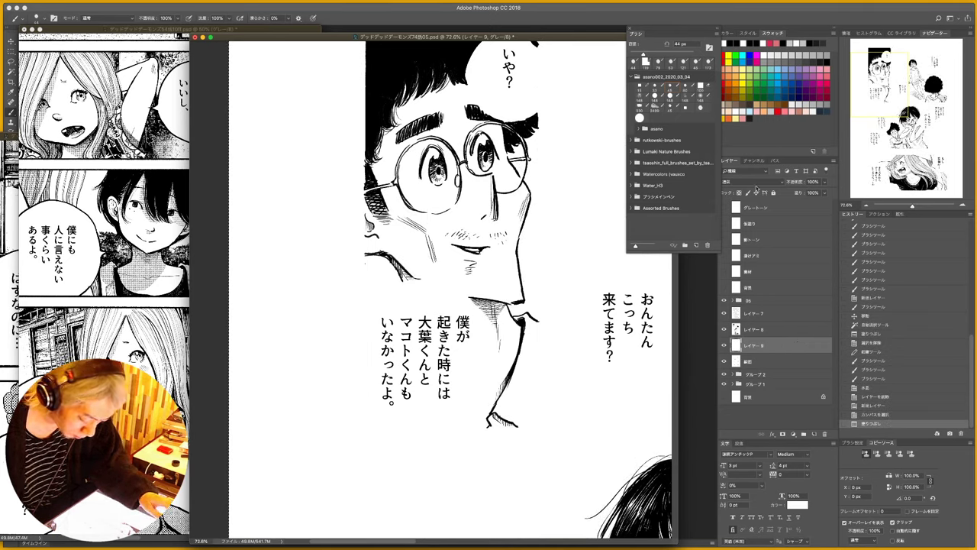
click(748, 182)
click(748, 205)
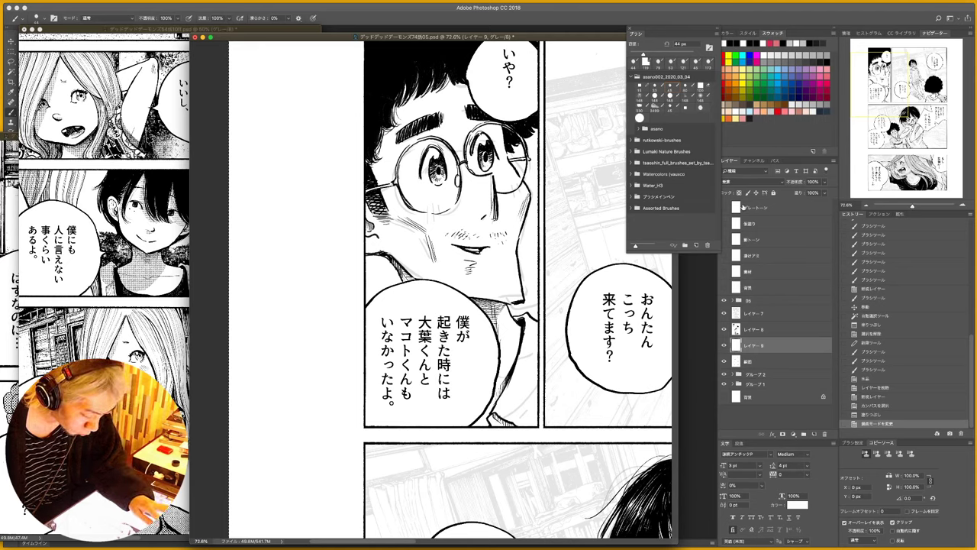
- Brush a white stroke and a black looping scribble over the man's cheek in the first panel on the Multiply layer
key(z)
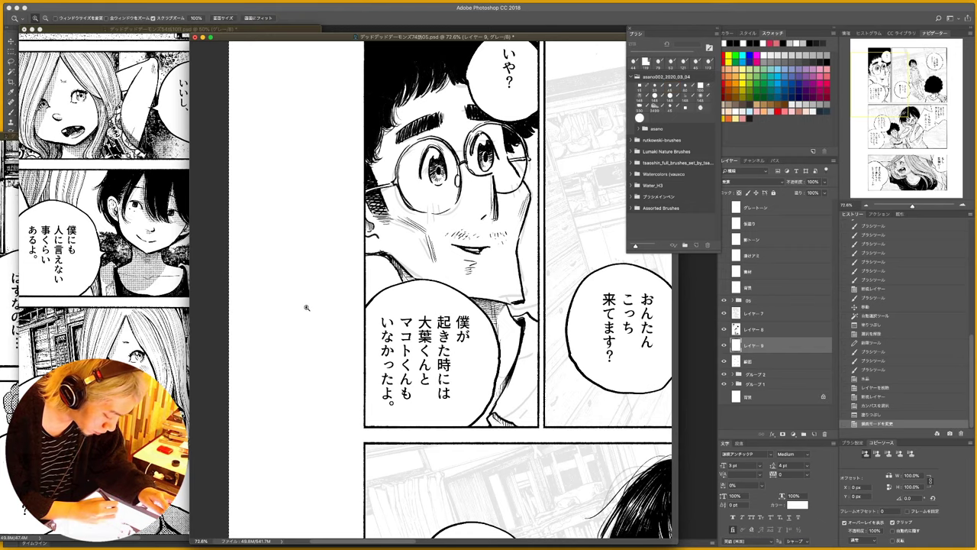
drag(316, 307, 316, 308)
key(b)
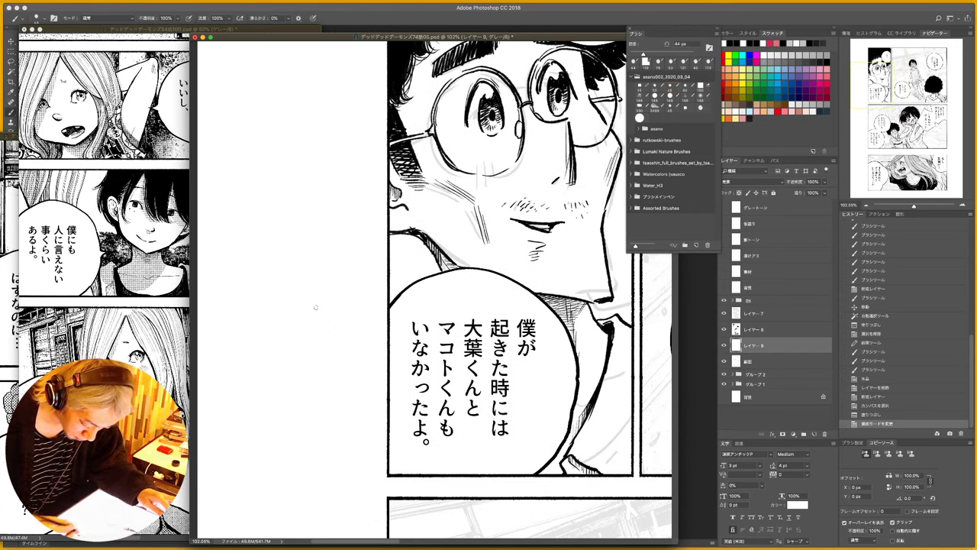
drag(490, 203, 498, 226)
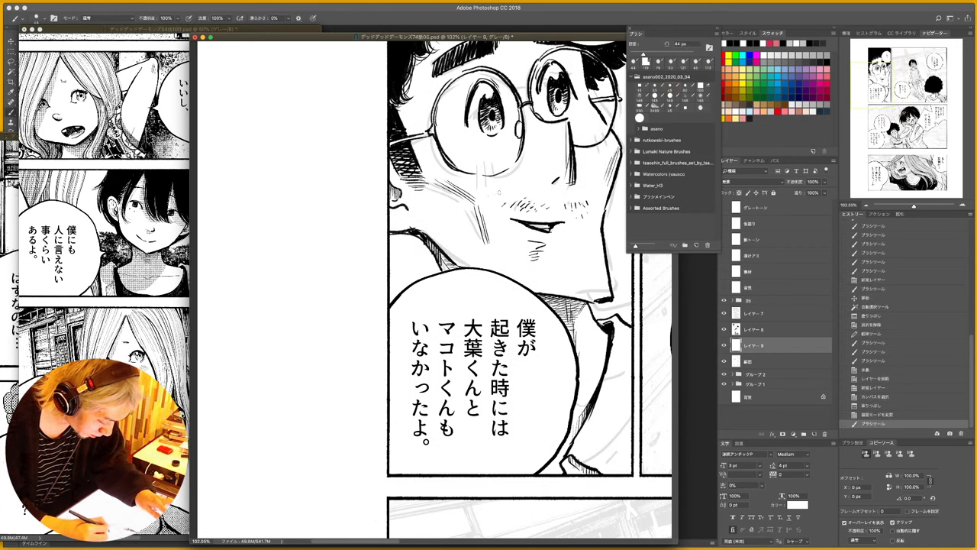
key(x)
mouse_move(507, 184)
mouse_down()
mouse_move(480, 218)
mouse_move(516, 258)
mouse_up()
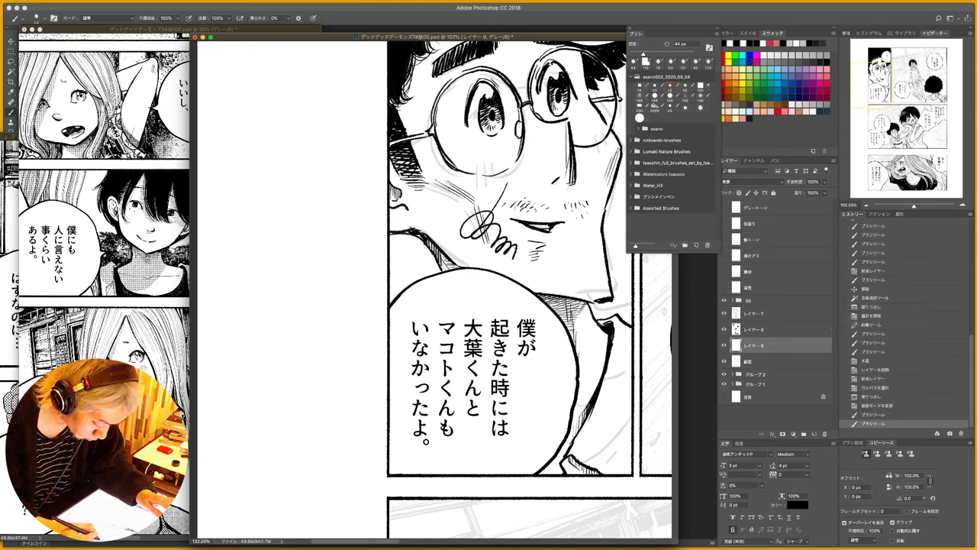
- Try erasing the upper end of the black scribble with the Eraser, and undo the erasure
key(e)
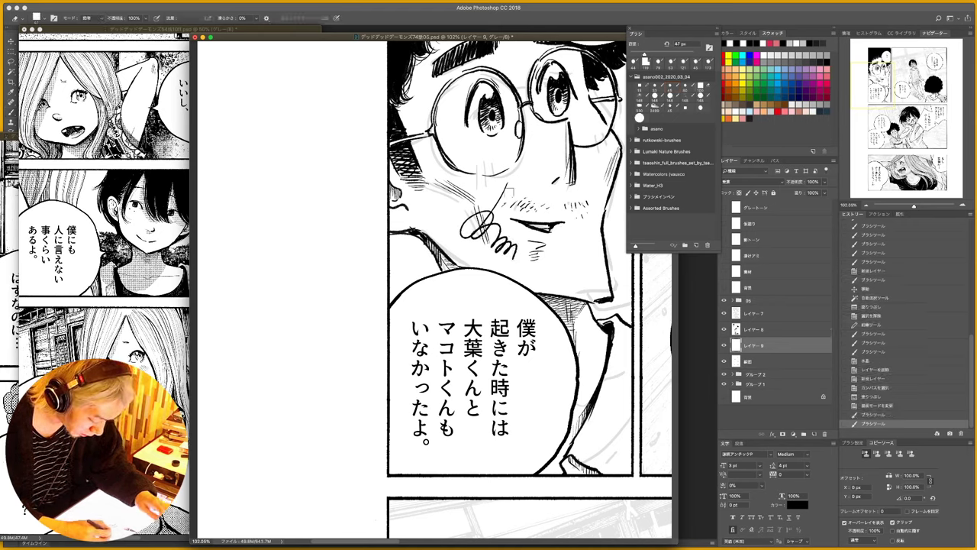
drag(499, 207, 512, 185)
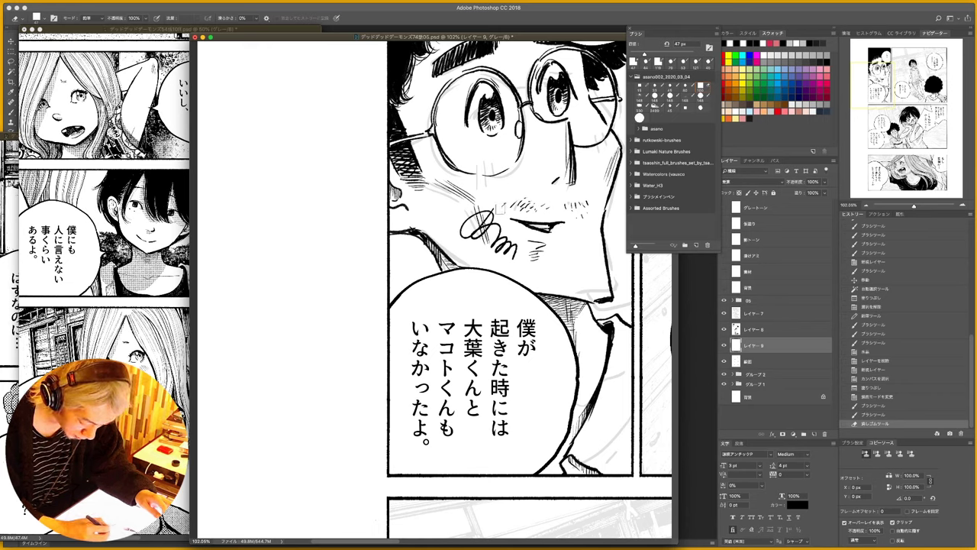
key(super+z)
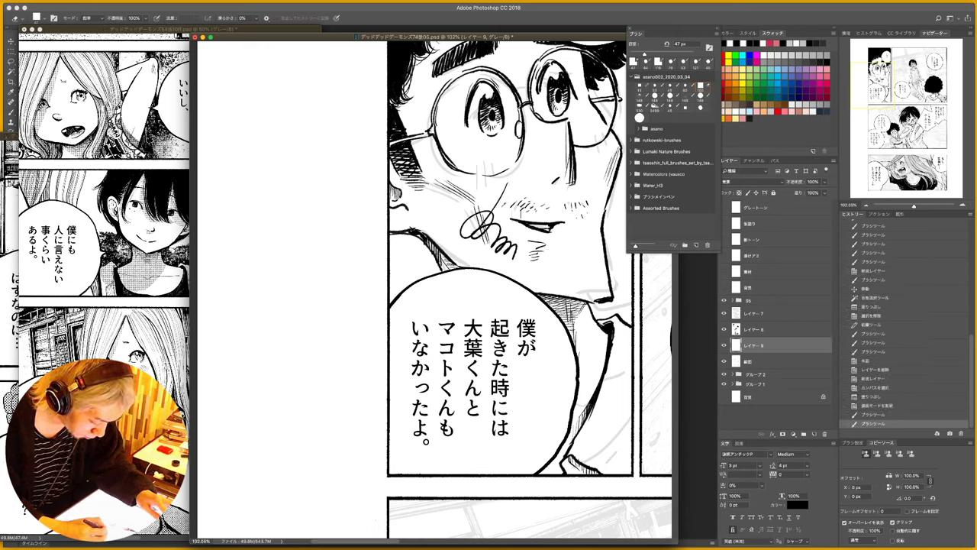
- Paint over the scribble's upper end with the white brush and switch the paint colour back to black
key(b)
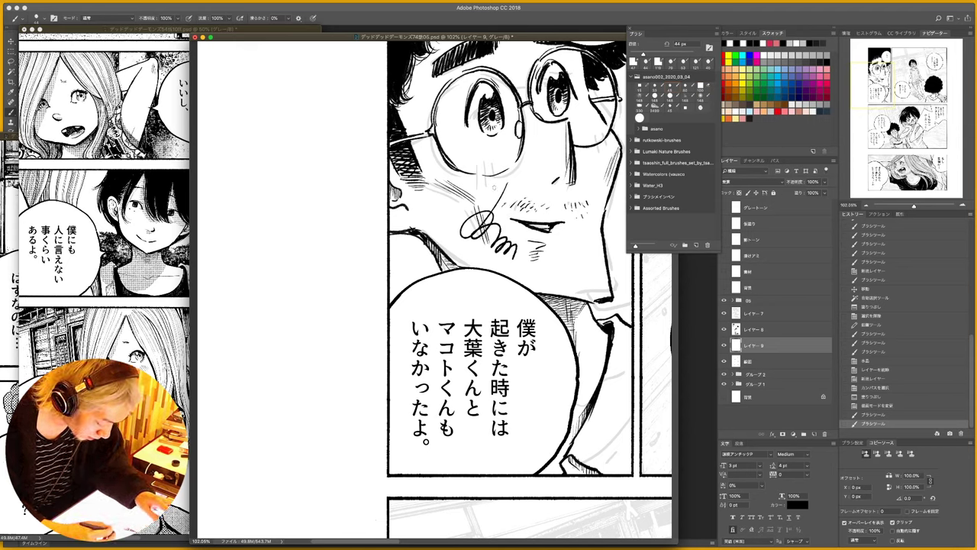
key(x)
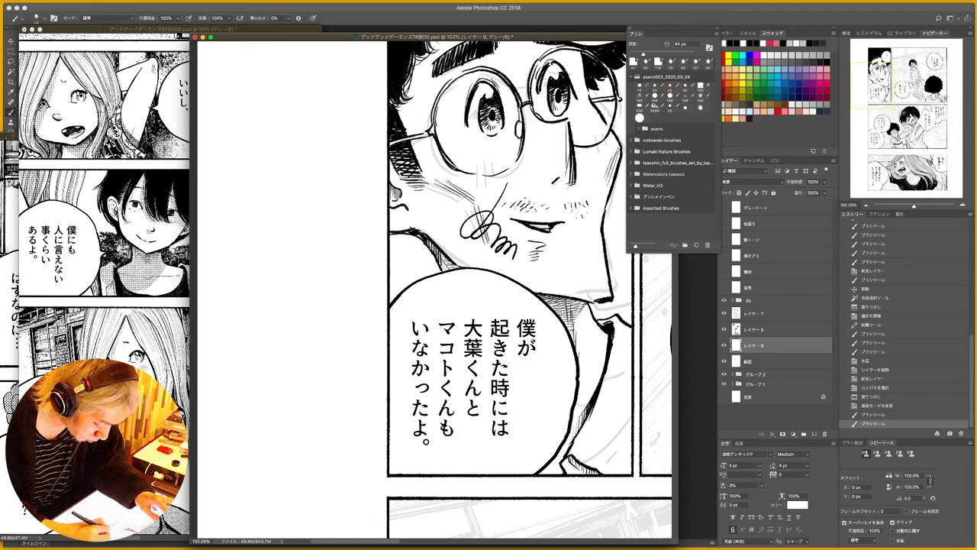
drag(510, 180, 504, 192)
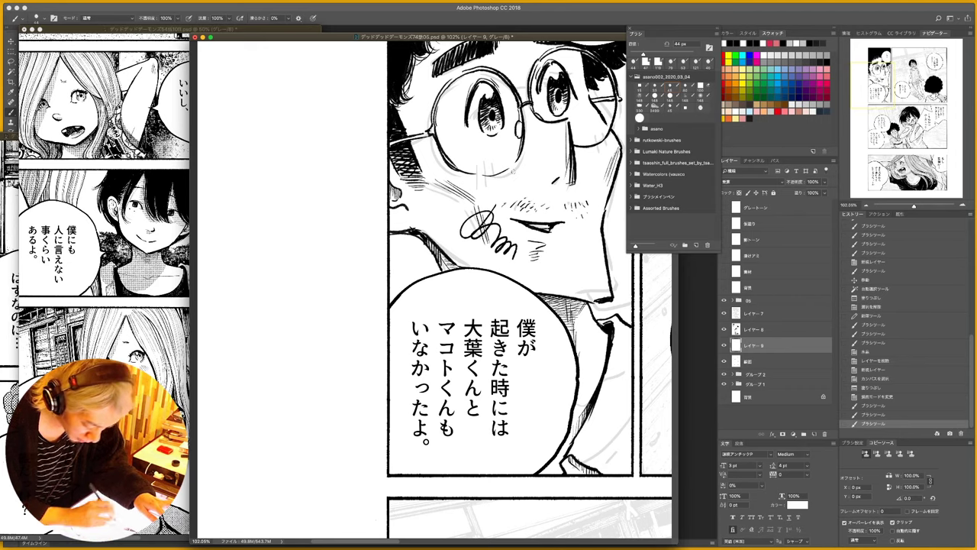
key(x)
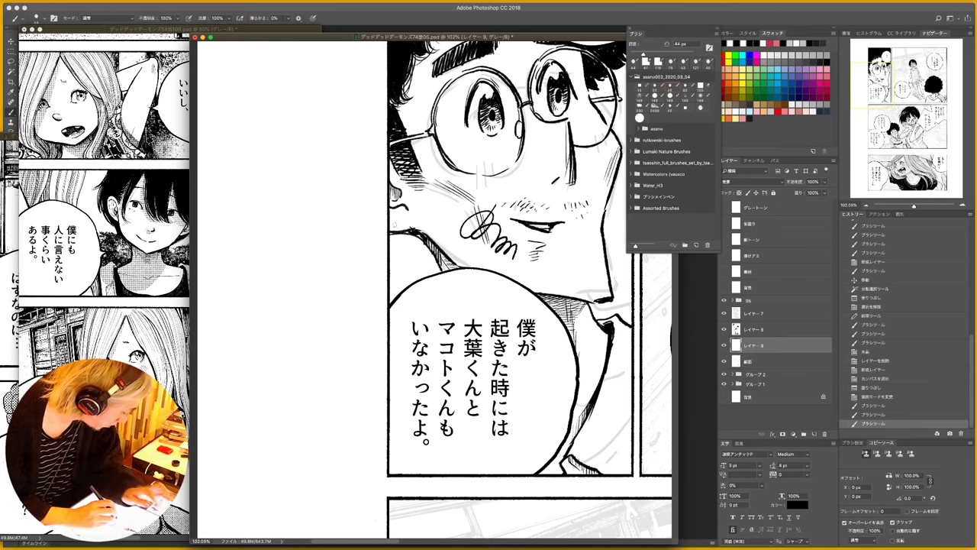
- Bring the reference page of the man holding his chin forward, compare the foreground and background colours, and return to the manuscript
click(10, 229)
drag(64, 138, 141, 153)
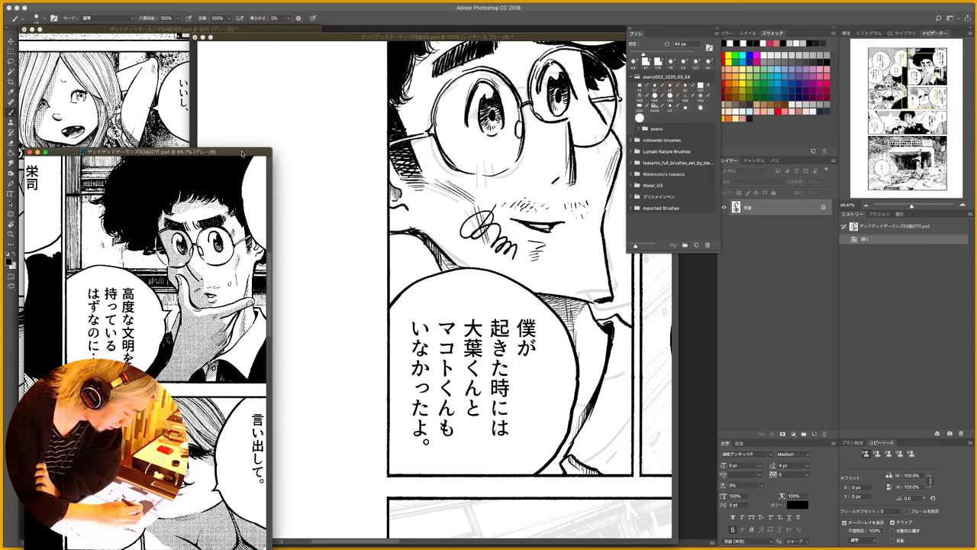
drag(236, 151, 241, 154)
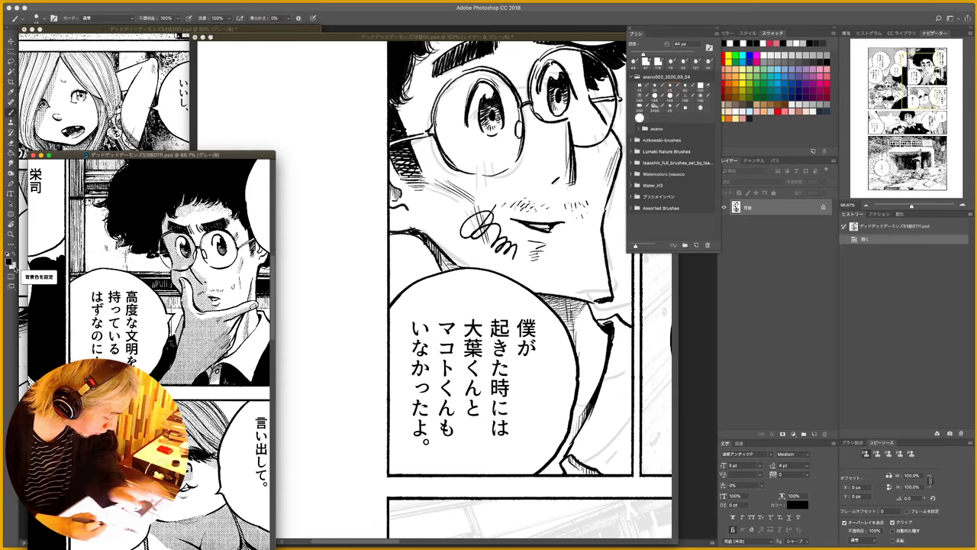
key(x)
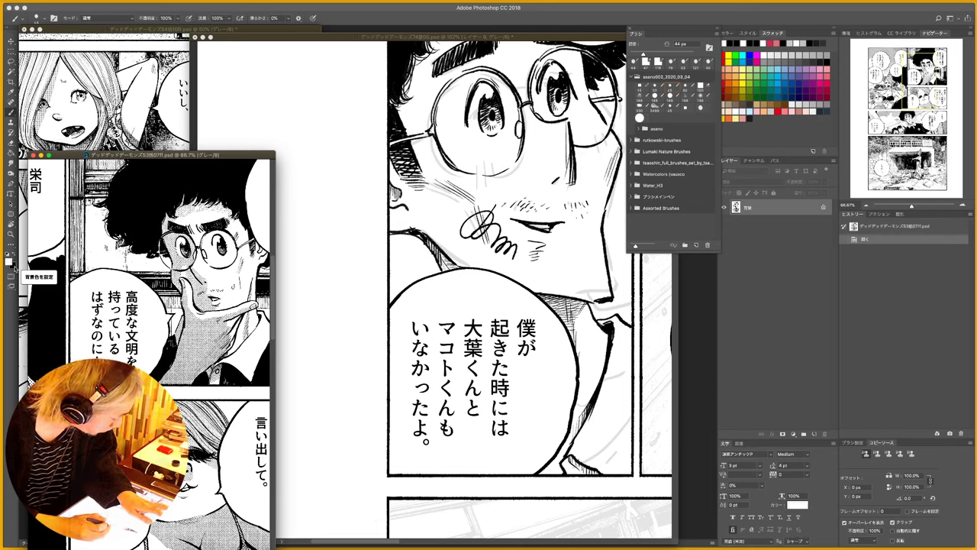
key(x)
click(506, 196)
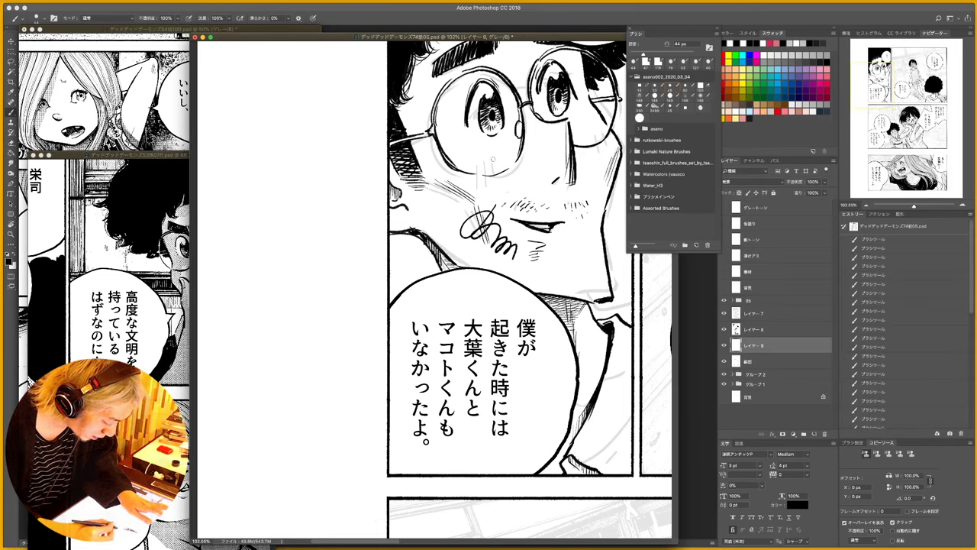
- Add a short black brush stroke at the scribble's upper end and switch the paint colour to white
key(x)
key(x)
mouse_move(496, 203)
mouse_down()
mouse_move(506, 185)
mouse_move(502, 196)
mouse_up()
key(x)
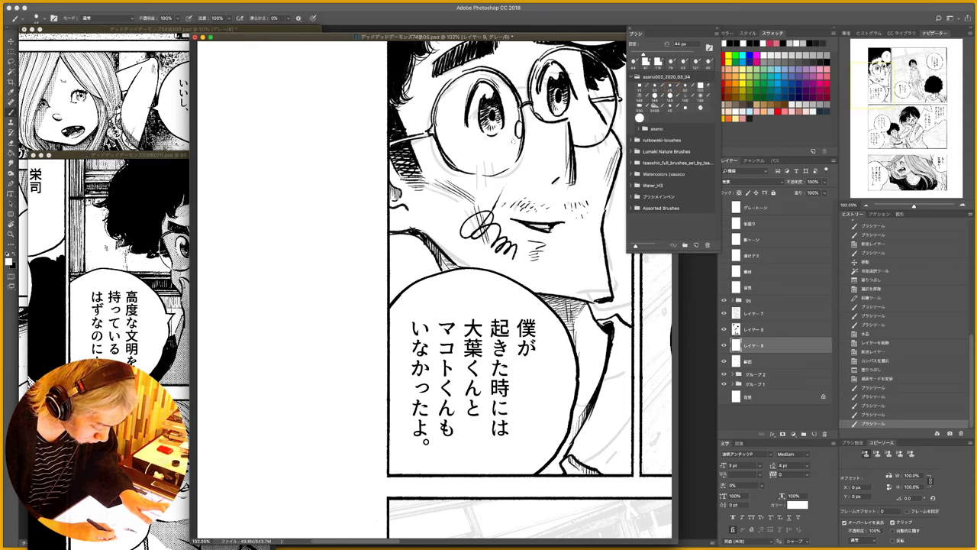
- Compare the page with and without the scribbled Multiply layer, and delete that layer
click(724, 346)
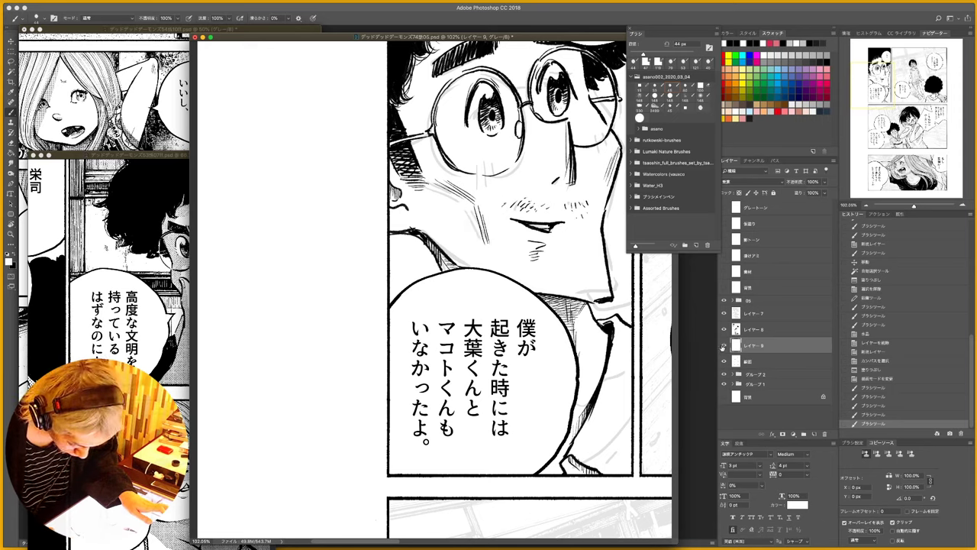
click(722, 348)
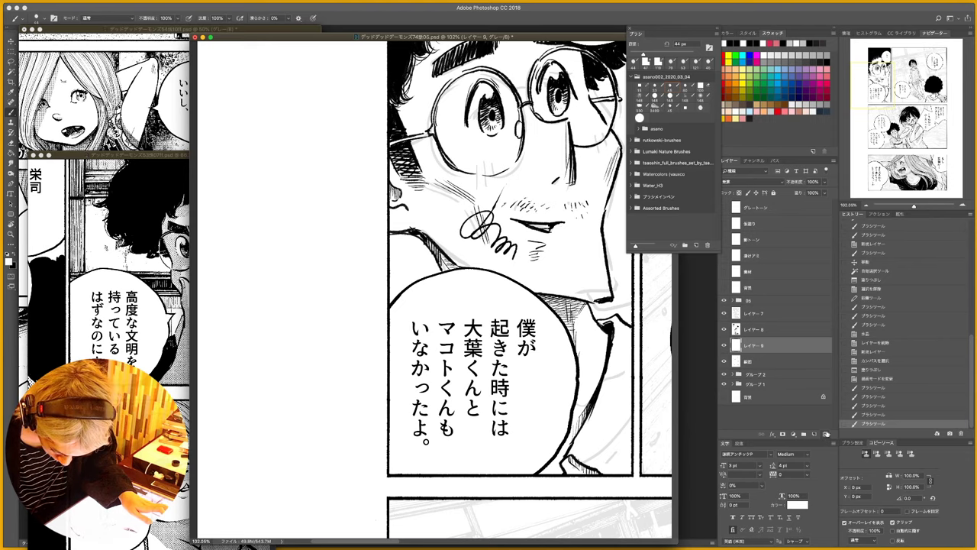
click(825, 434)
- Select the layer directly below グレートーン and make it visible
key(super+space)
mouse_move(536, 267)
mouse_down()
mouse_move(510, 282)
mouse_move(399, 246)
mouse_up()
key(b)
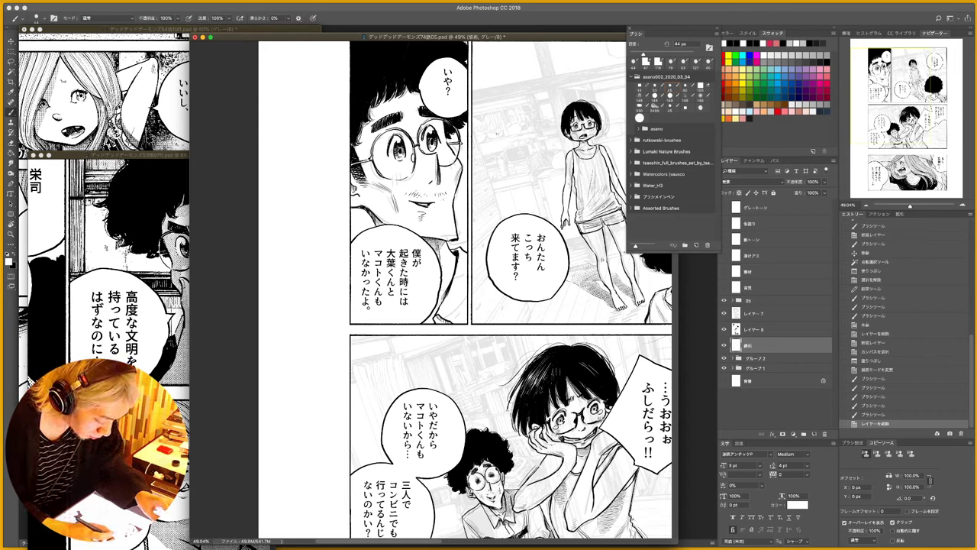
drag(529, 293, 449, 297)
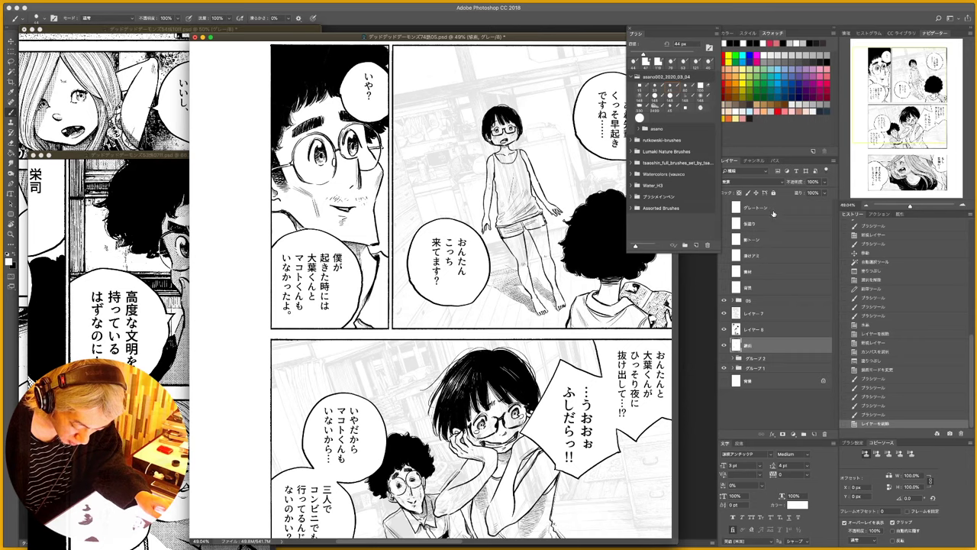
click(775, 227)
click(723, 223)
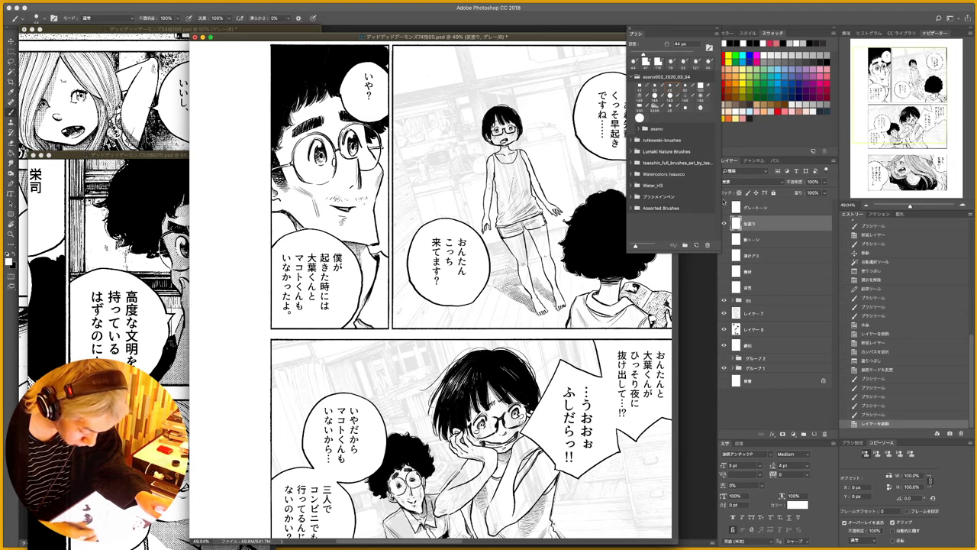
- Hide グループ 1 so that its background sketch no longer shows behind the line art
key(z)
mouse_move(516, 247)
mouse_down()
mouse_move(539, 251)
mouse_move(516, 274)
mouse_up()
click(724, 368)
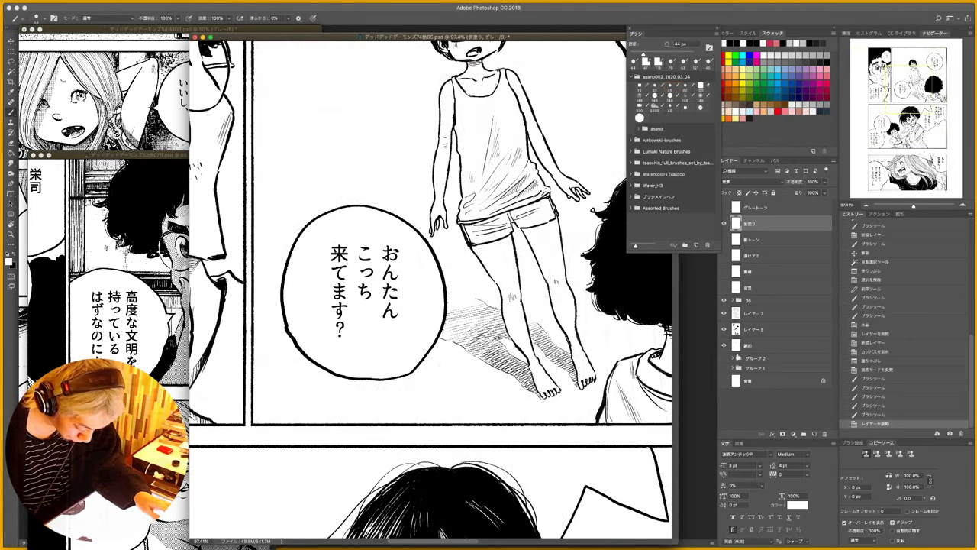
- Switch to the Pencil tool with a 60 px tip and set the paint colour to a very light gray
key(shift+b)
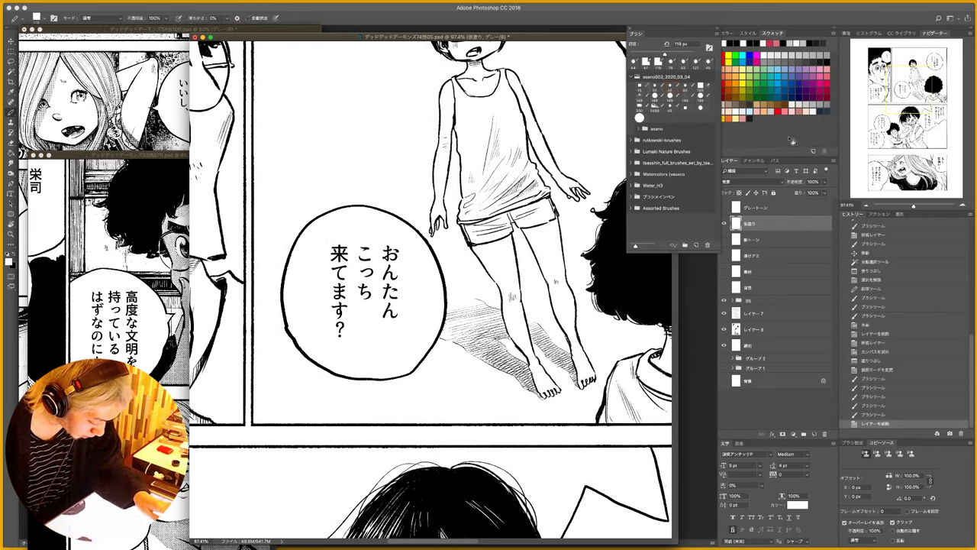
click(787, 43)
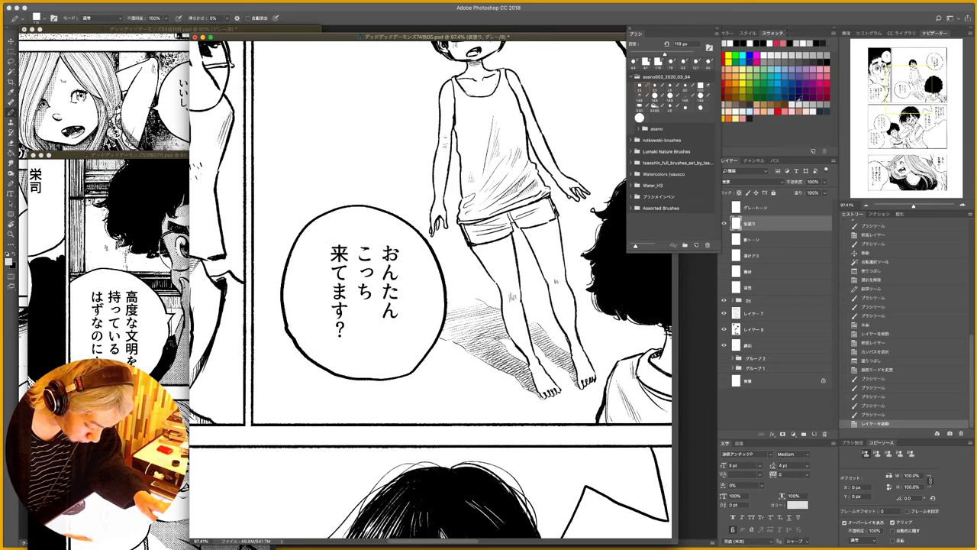
mouse_move(475, 256)
mouse_down()
mouse_move(465, 259)
mouse_move(549, 257)
mouse_move(522, 261)
mouse_up()
key(z)
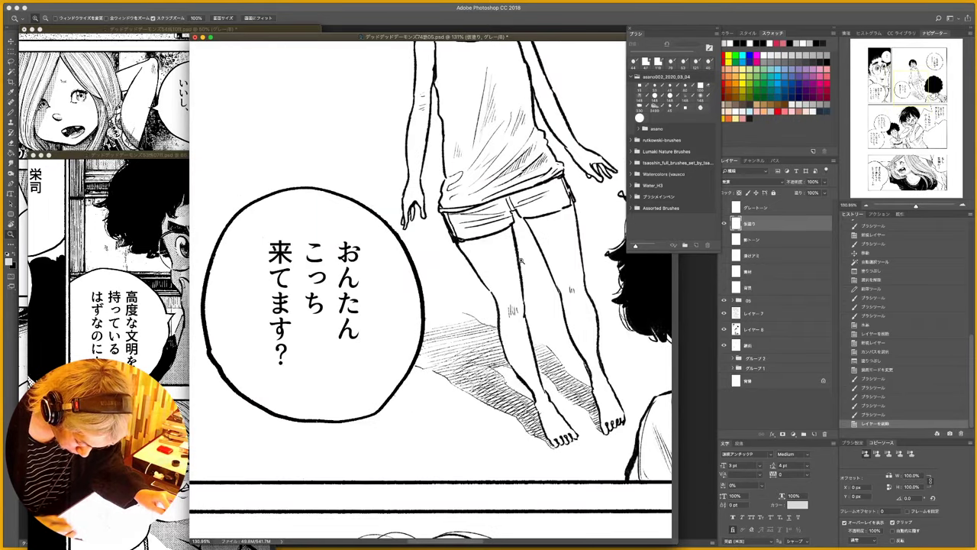
mouse_move(519, 308)
mouse_down()
mouse_move(486, 322)
mouse_move(497, 325)
mouse_up()
key(b)
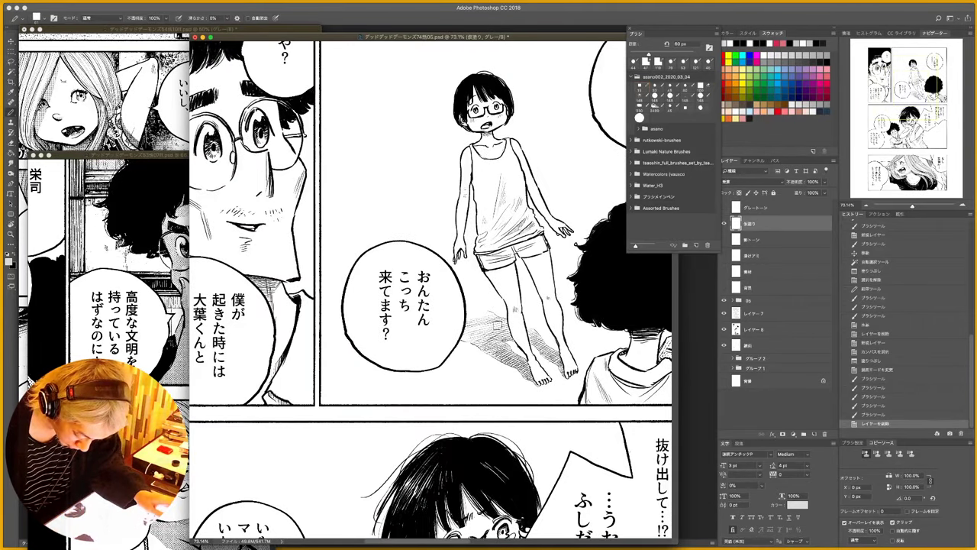
- Check what レイヤー 8 contains by toggling its visibility, duplicate it, and keep the original layer hidden
click(724, 329)
click(771, 333)
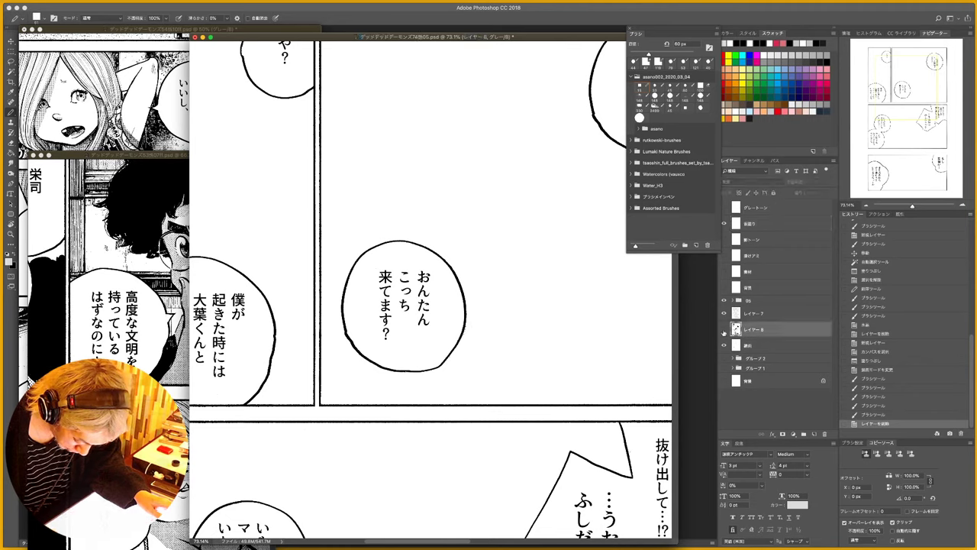
click(724, 330)
key(ctrl+j)
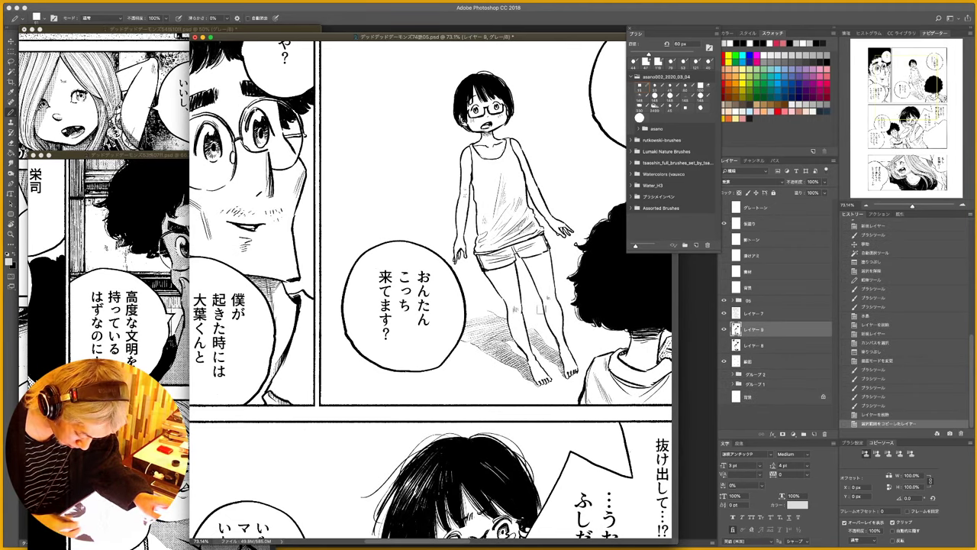
- Apply a Threshold of 128 to the duplicated line-art layer
drag(533, 306, 620, 308)
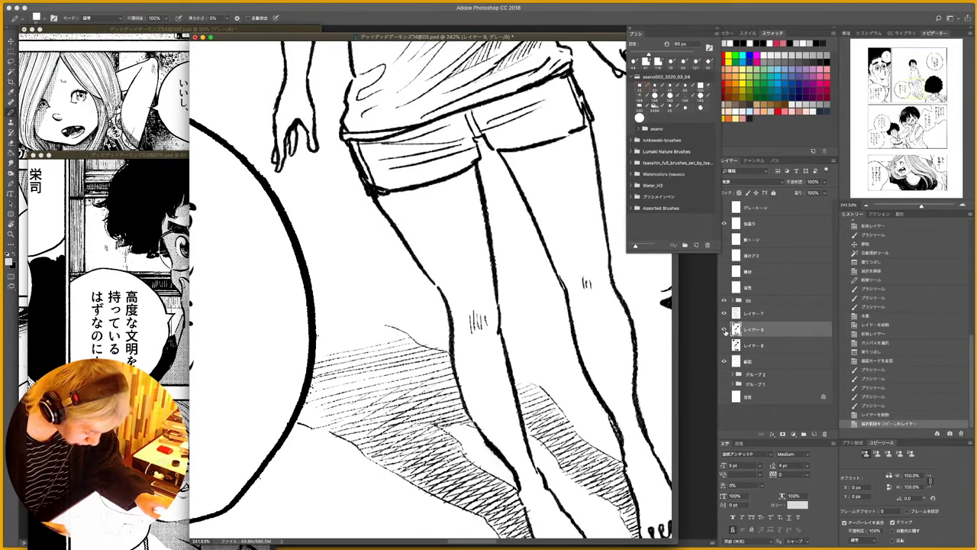
key(super+shift+t)
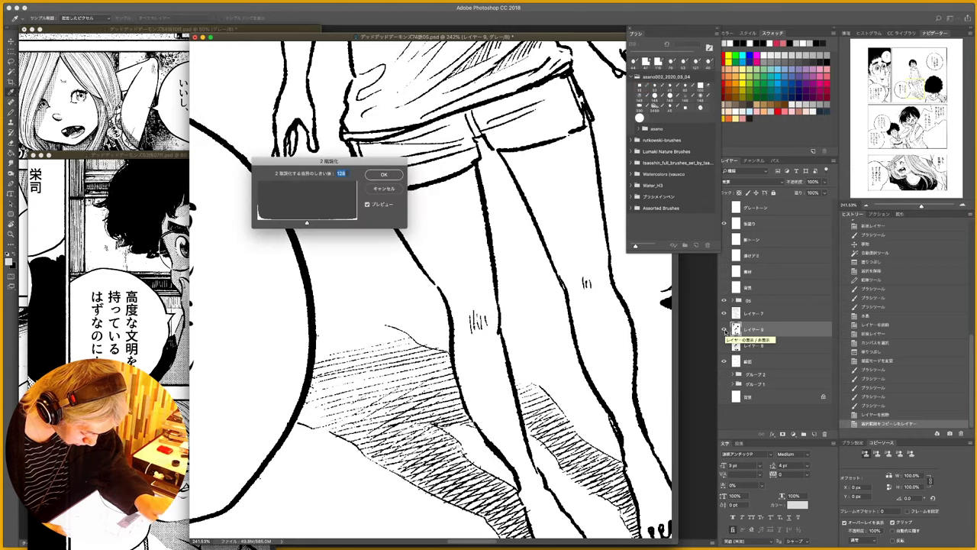
key(Return)
- Examine the thresholded line art across the page's panels, from the standing girl's legs to the long-haired girl
scroll(550, 251, down, 5)
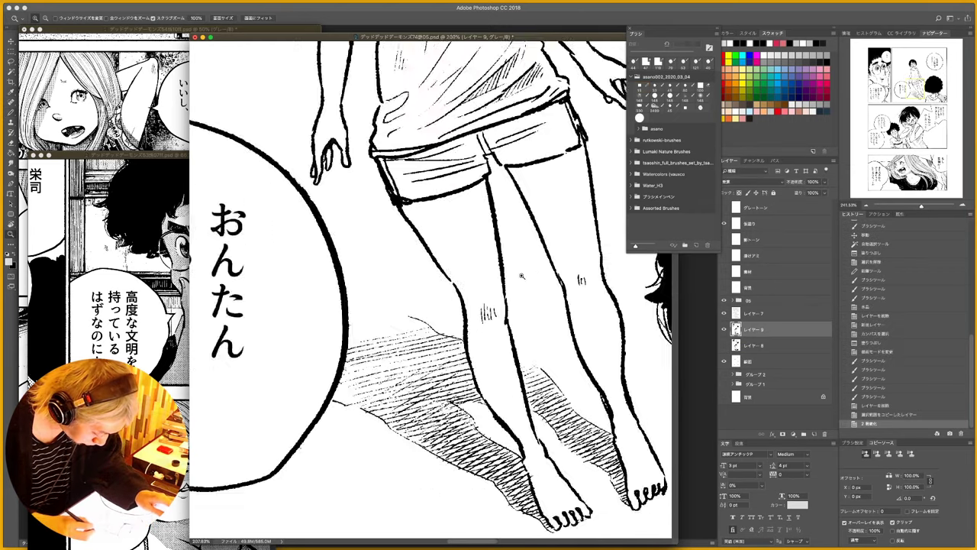
scroll(527, 330, down, 5)
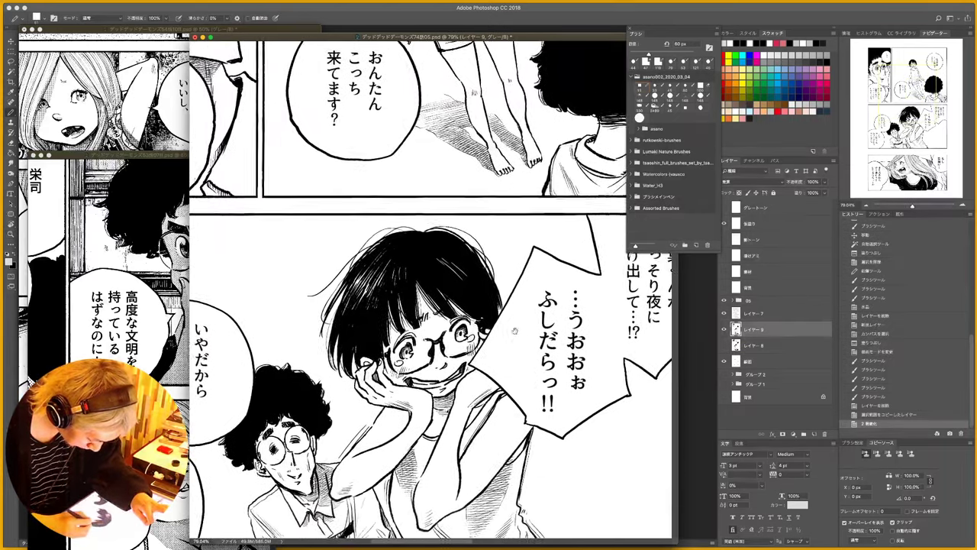
drag(535, 302, 530, 217)
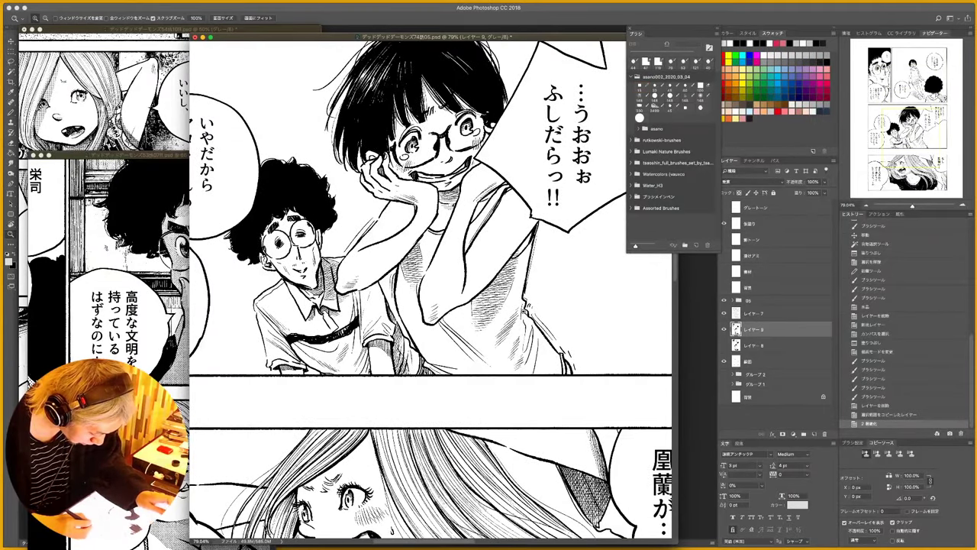
mouse_move(530, 307)
mouse_down()
mouse_move(569, 312)
mouse_move(511, 329)
mouse_move(517, 324)
mouse_up()
scroll(527, 309, down, 2)
drag(524, 276, 522, 297)
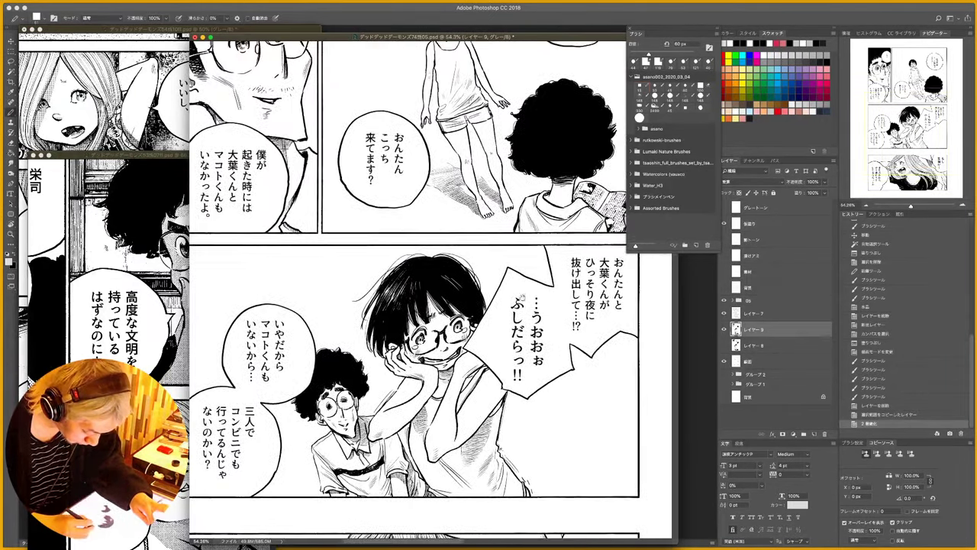
scroll(462, 326, up, 5)
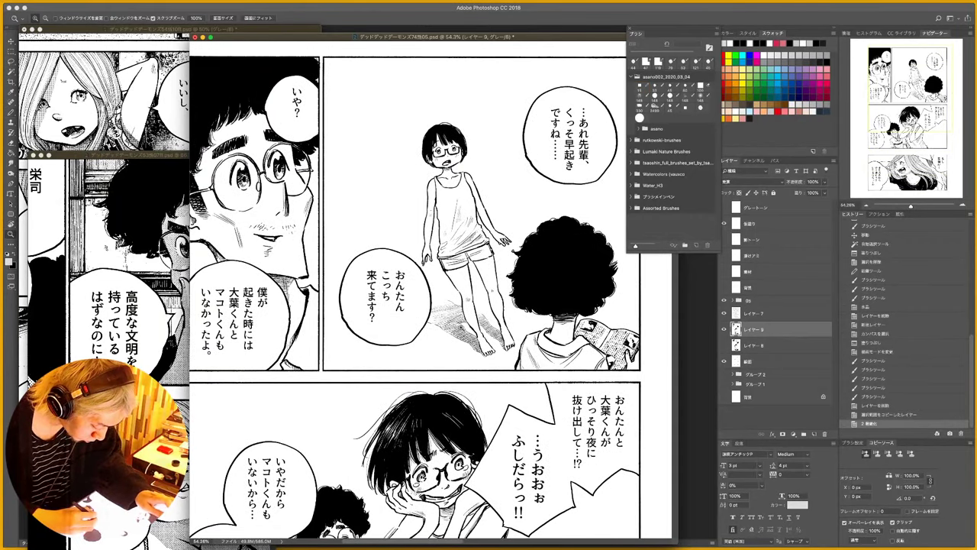
scroll(463, 309, up, 4)
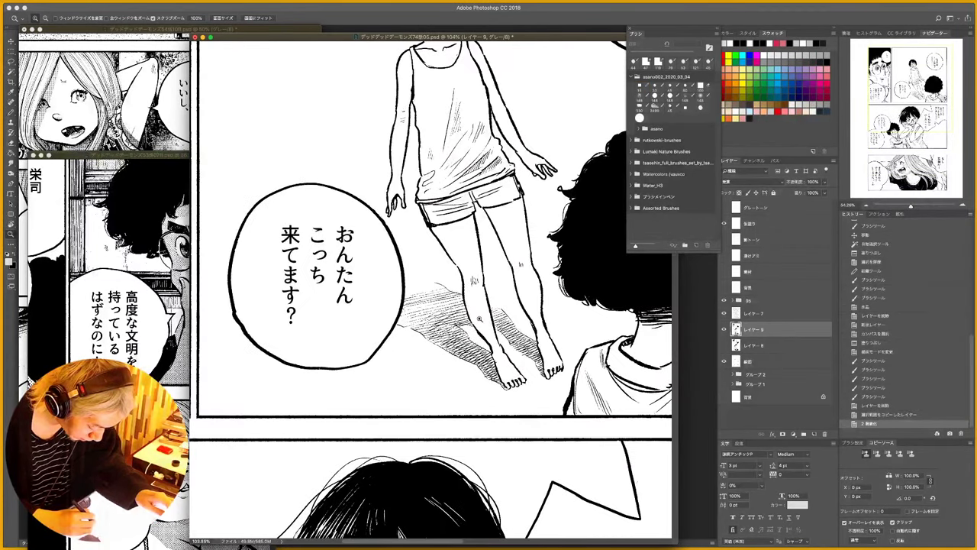
- Select the layer directly below グレートーン and set up the Pencil tool with a slightly darker light gray
click(773, 227)
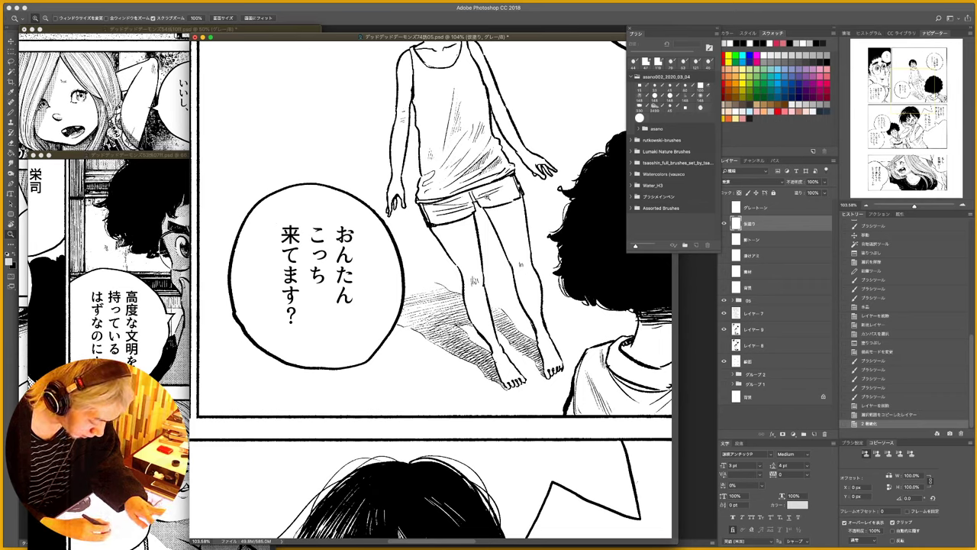
right_click(491, 203)
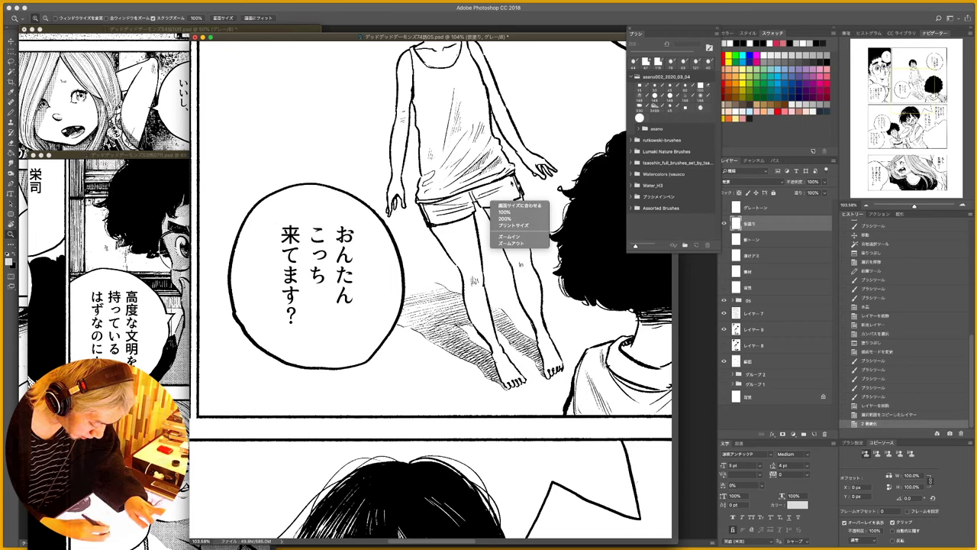
click(511, 183)
key(b)
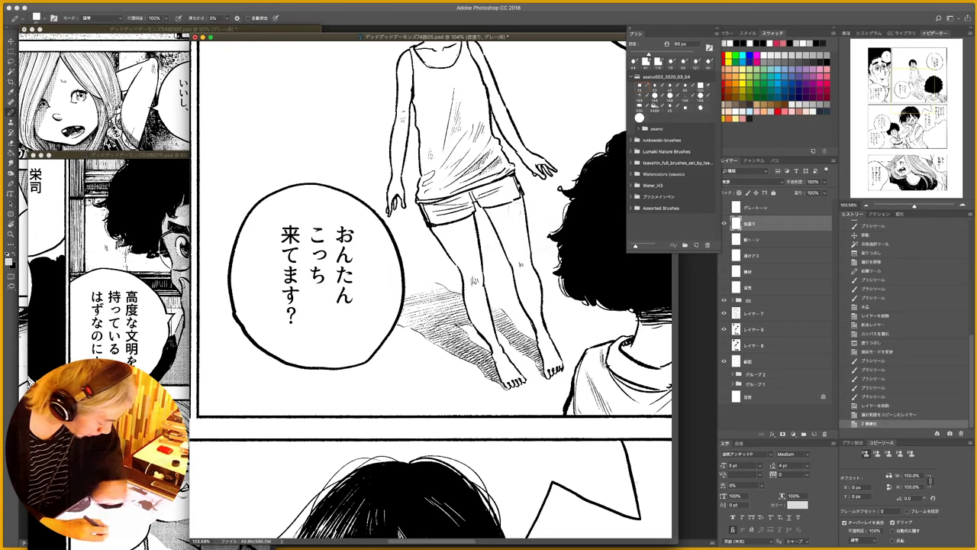
right_click(499, 214)
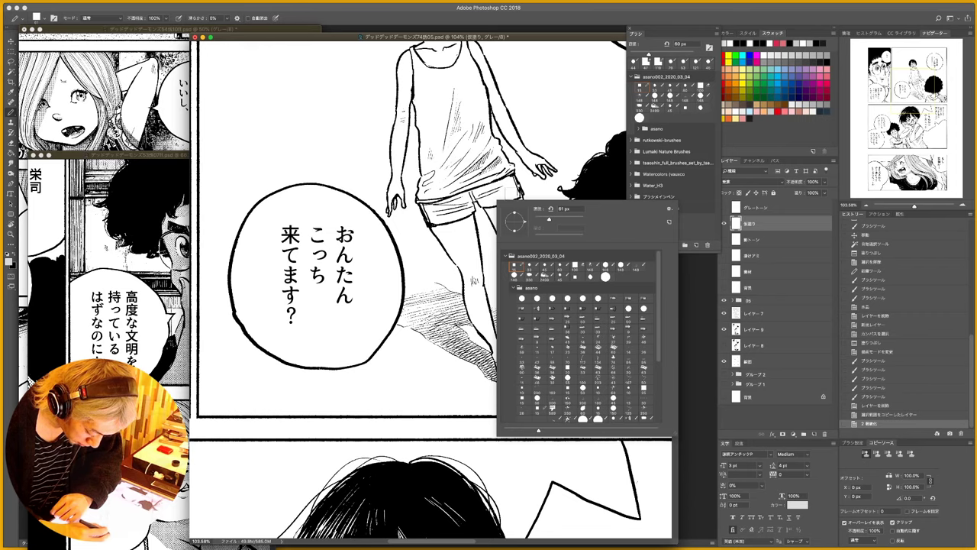
click(511, 194)
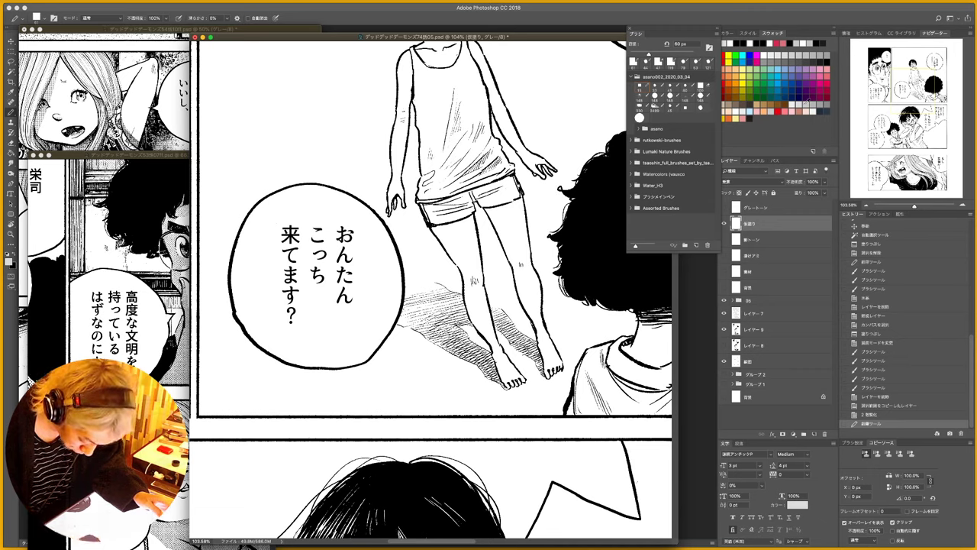
click(809, 97)
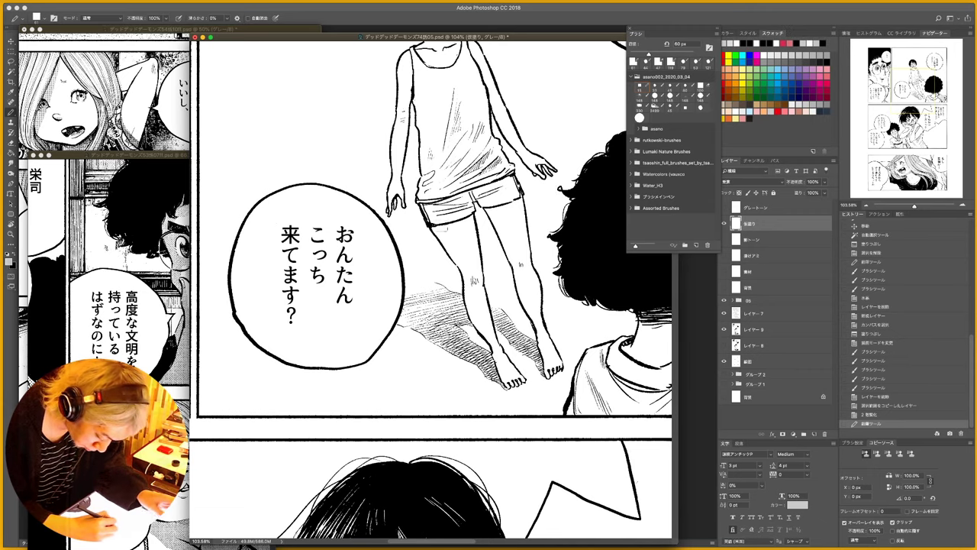
- Close the outline gaps of the standing girl's shorts with gray pencil strokes and fill the shorts with gray
drag(436, 232, 523, 191)
key(g)
click(508, 197)
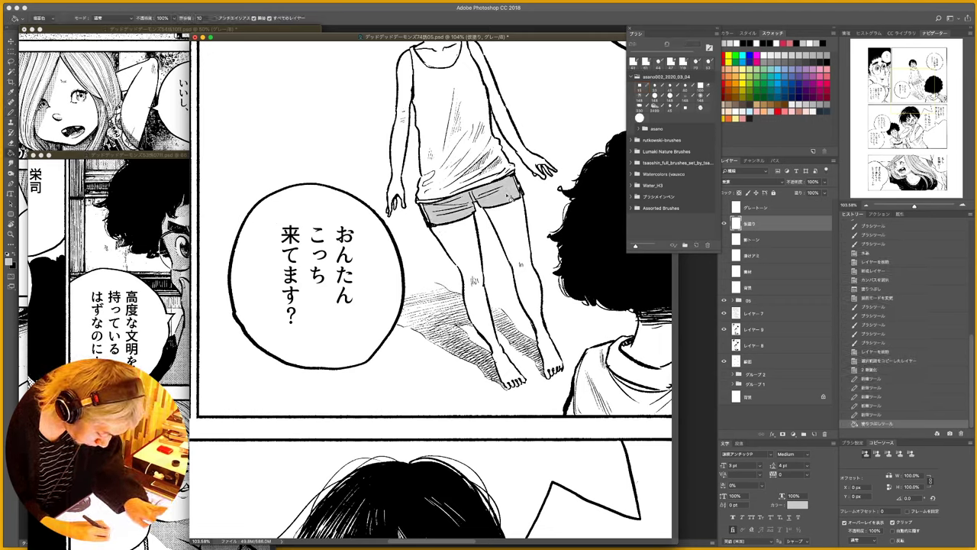
- Close the outline gap at the lower back edge of the leaning girl's top with a short 44 px pencil stroke
scroll(508, 355, down, 5)
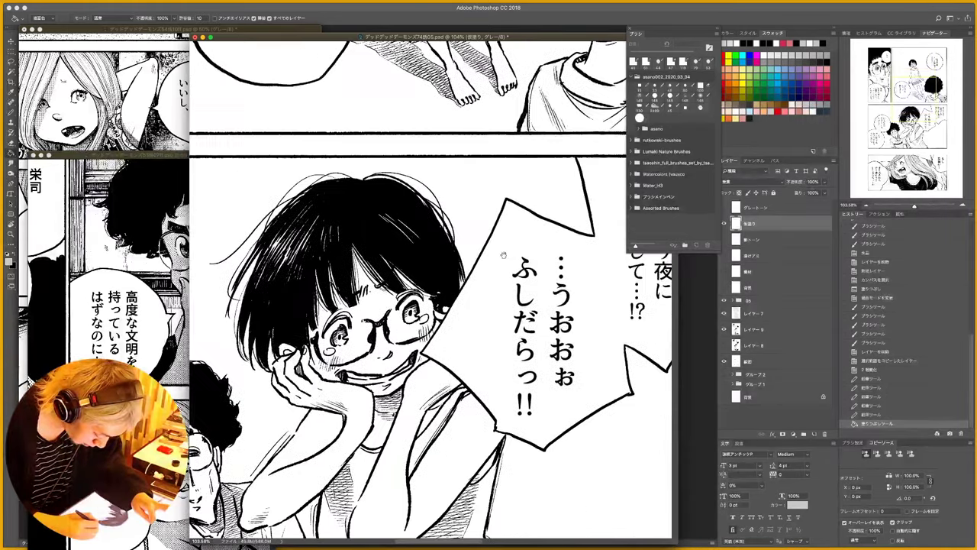
scroll(503, 255, down, 4)
key(b)
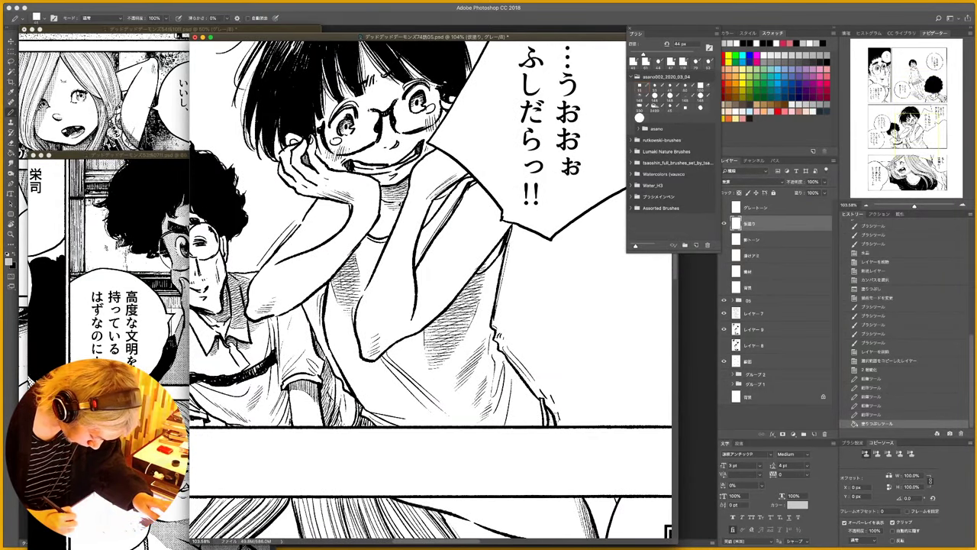
drag(553, 419, 557, 429)
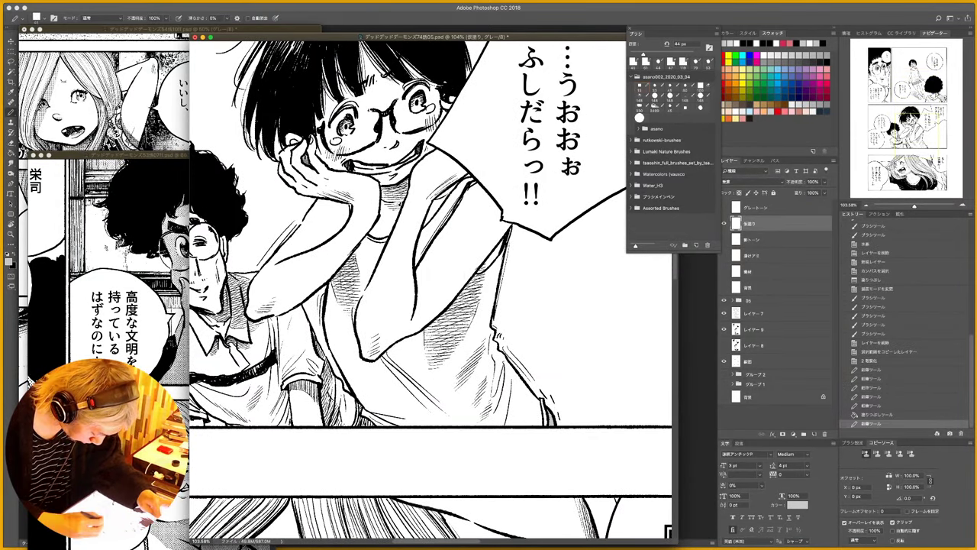
- Close the outline gaps of the curly-haired man's striped shirt around the shoulders and sleeve with short gray pencil strokes
scroll(477, 277, down, 3)
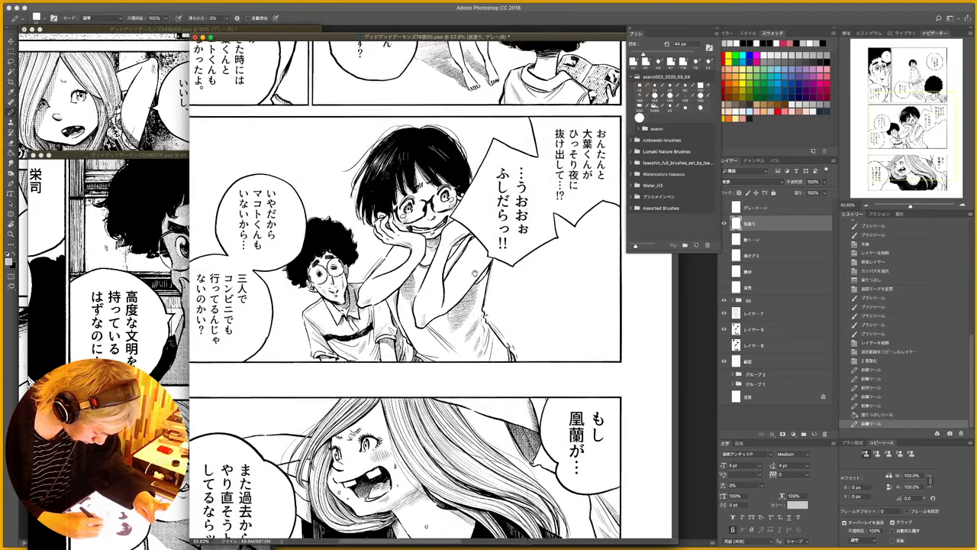
drag(474, 272, 563, 241)
mouse_move(436, 323)
mouse_down()
mouse_move(474, 322)
mouse_move(463, 316)
mouse_up()
mouse_move(435, 200)
mouse_down()
mouse_move(445, 192)
mouse_move(451, 218)
mouse_move(455, 196)
mouse_move(452, 205)
mouse_up()
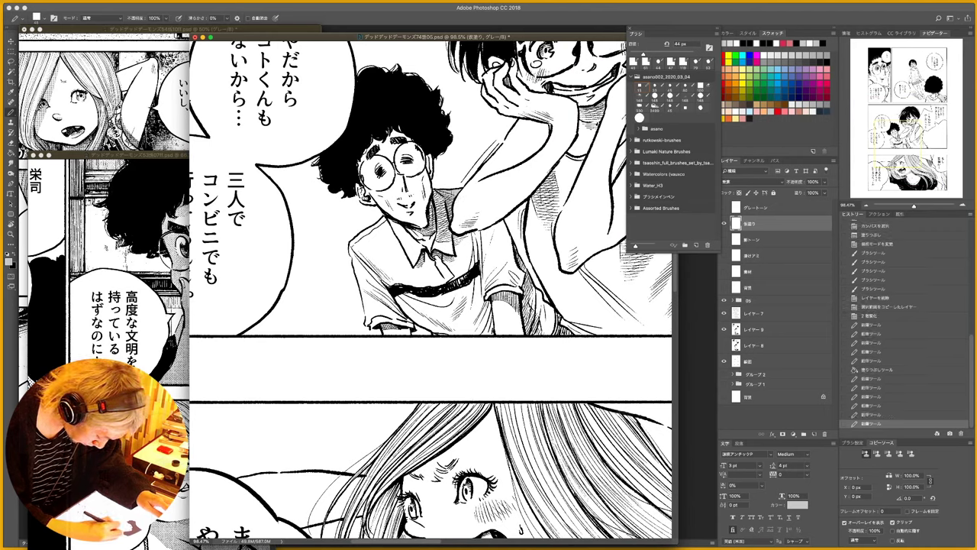
drag(476, 237, 495, 229)
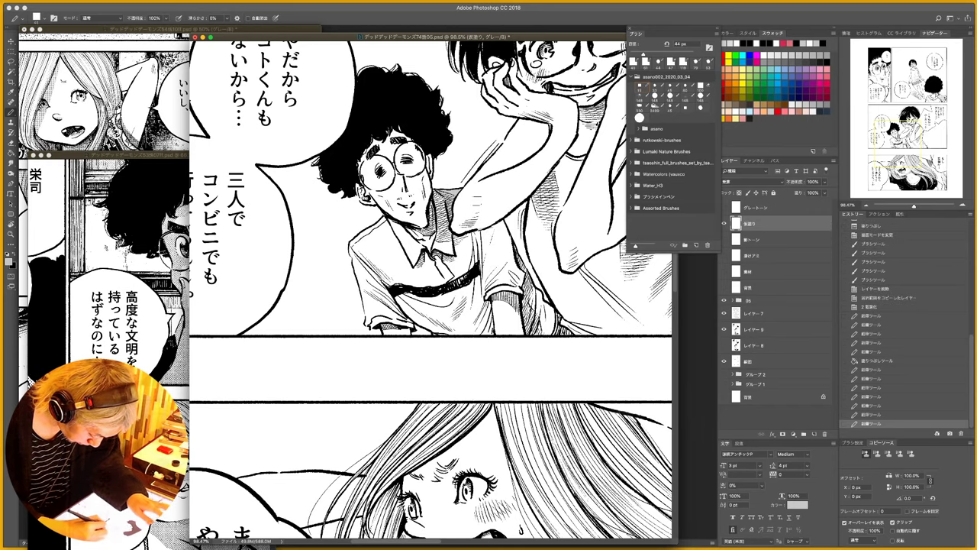
key(super+space)
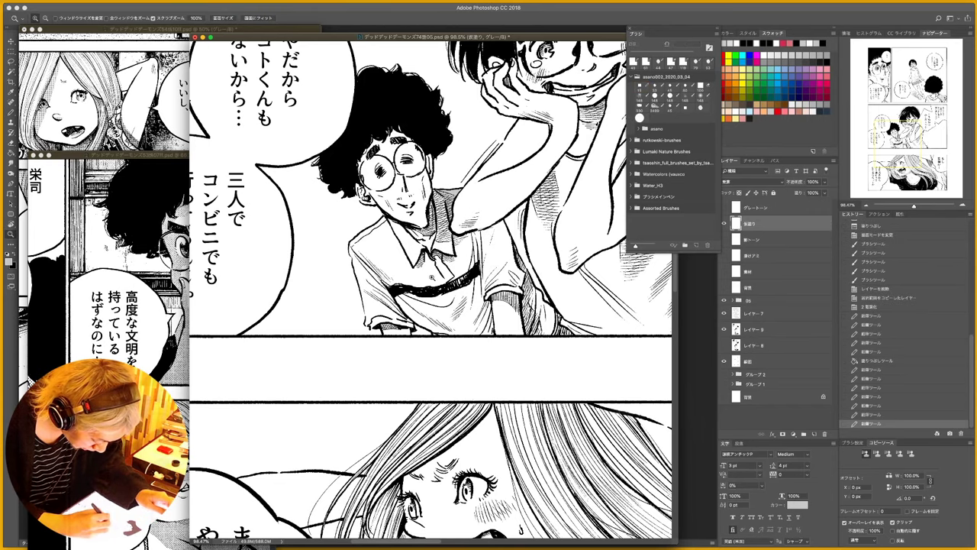
drag(432, 274, 455, 279)
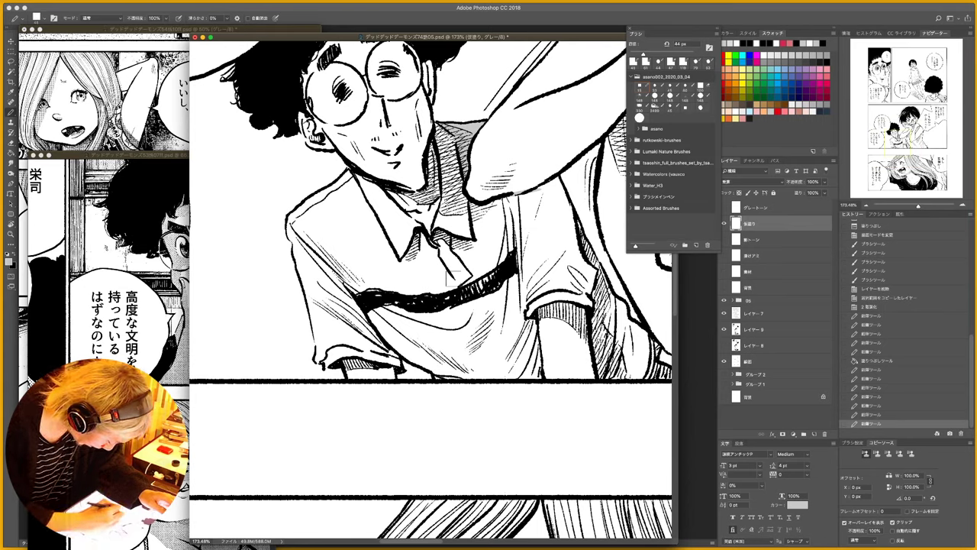
drag(318, 331, 328, 370)
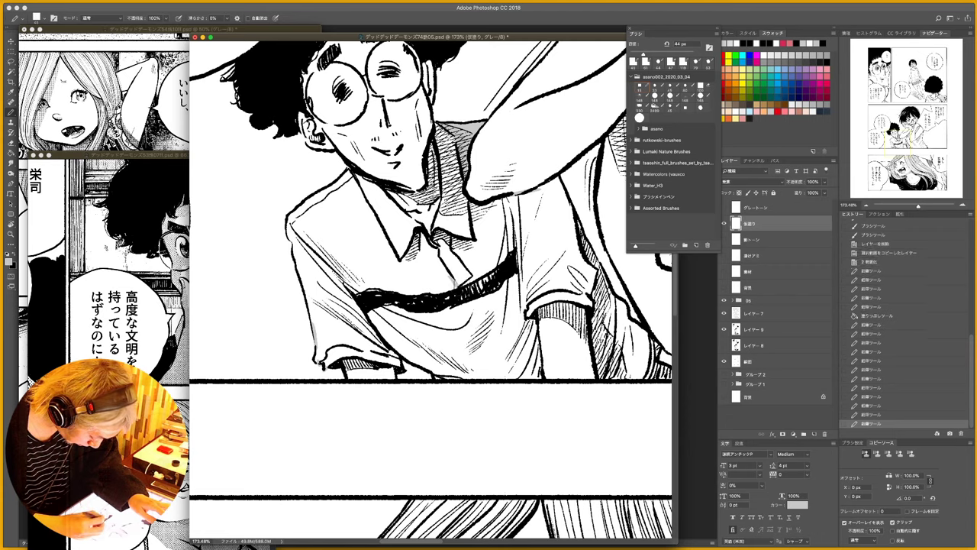
- Fill the areas of the man's shirt above the black stripe with gray
key(g)
click(416, 286)
click(493, 255)
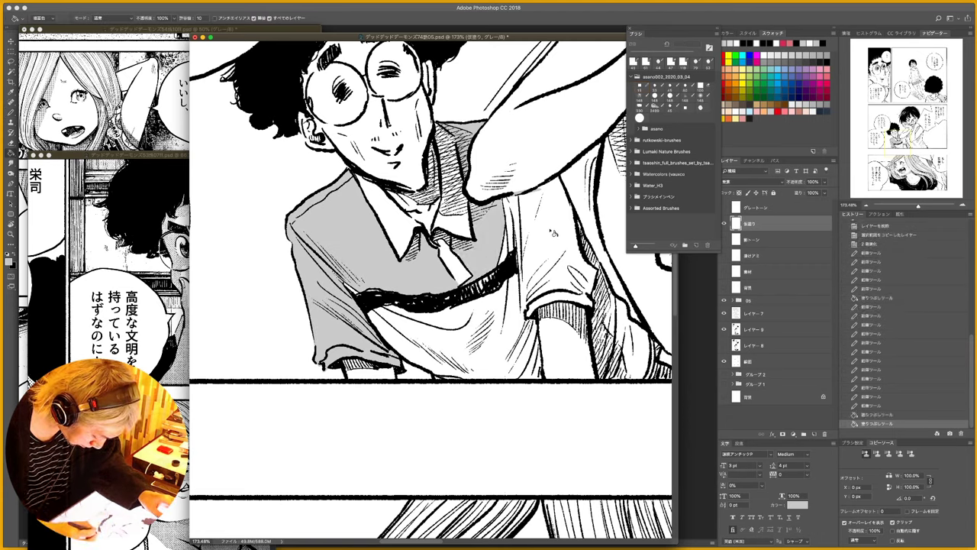
- Close the outline gaps of the man's unfilled sleeve with 44 px pencil strokes, fill the sleeve with gray and touch up remaining white spots
key(b)
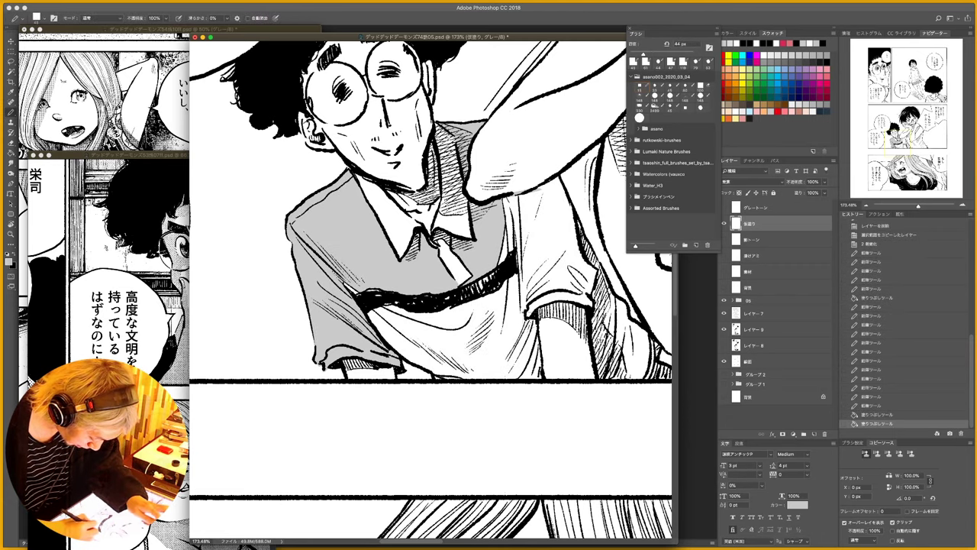
mouse_move(524, 316)
mouse_down()
mouse_move(525, 289)
mouse_move(527, 305)
mouse_up()
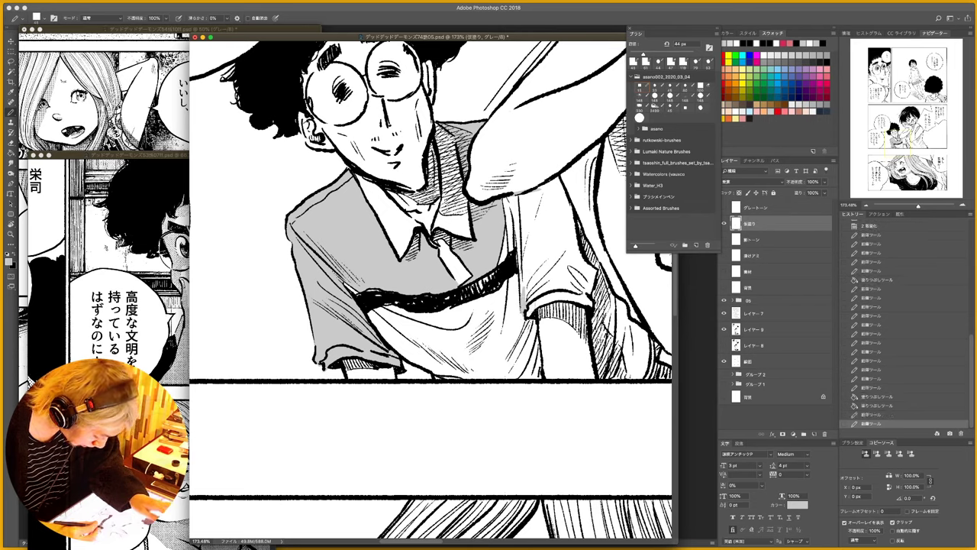
key(space)
key(g)
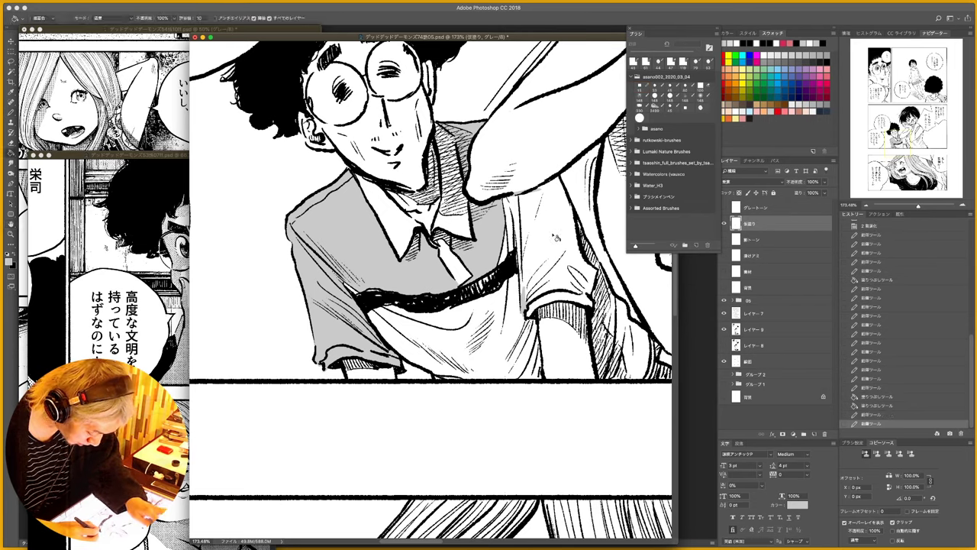
click(554, 240)
key(b)
mouse_move(513, 240)
mouse_down()
mouse_move(507, 255)
mouse_move(514, 239)
mouse_move(478, 212)
mouse_move(483, 220)
mouse_move(462, 247)
mouse_move(419, 240)
mouse_up()
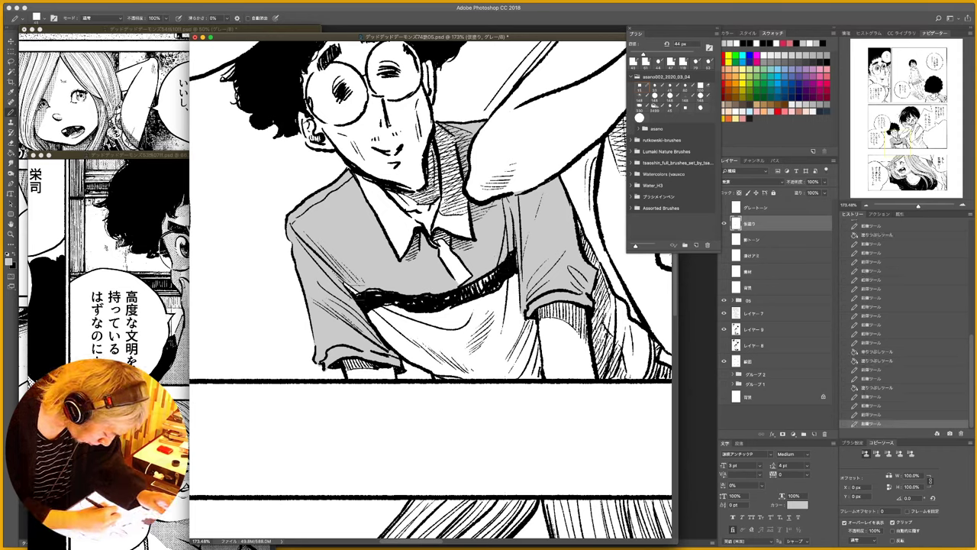
drag(375, 300, 372, 291)
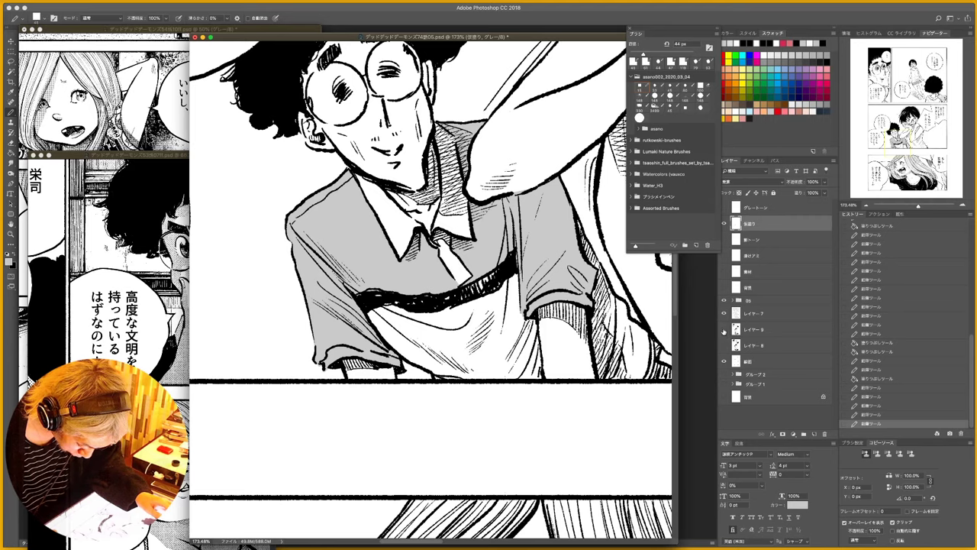
- Check the gray fill with the line art hidden, then lasso the streaky shoulder and sleeve left of his collar and fill them solid gray
click(724, 330)
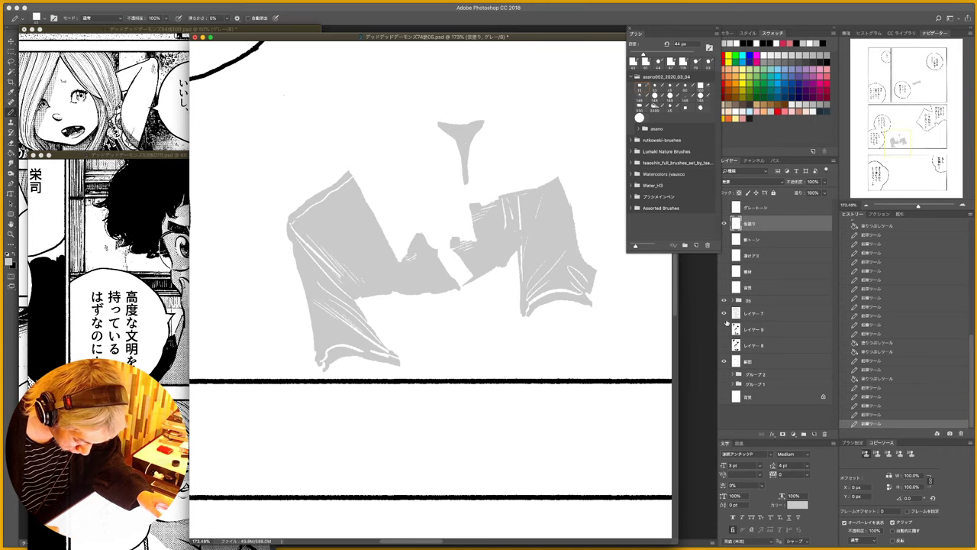
click(725, 329)
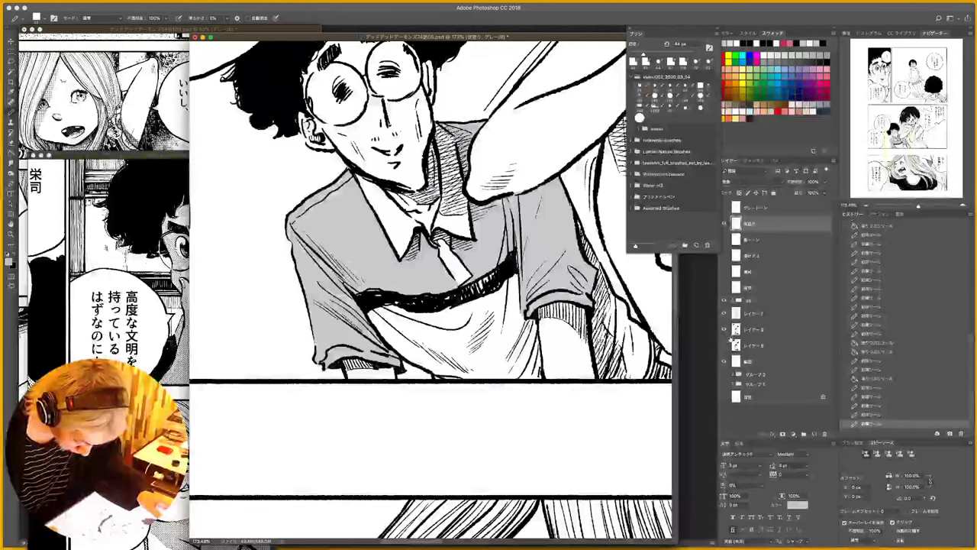
key(l)
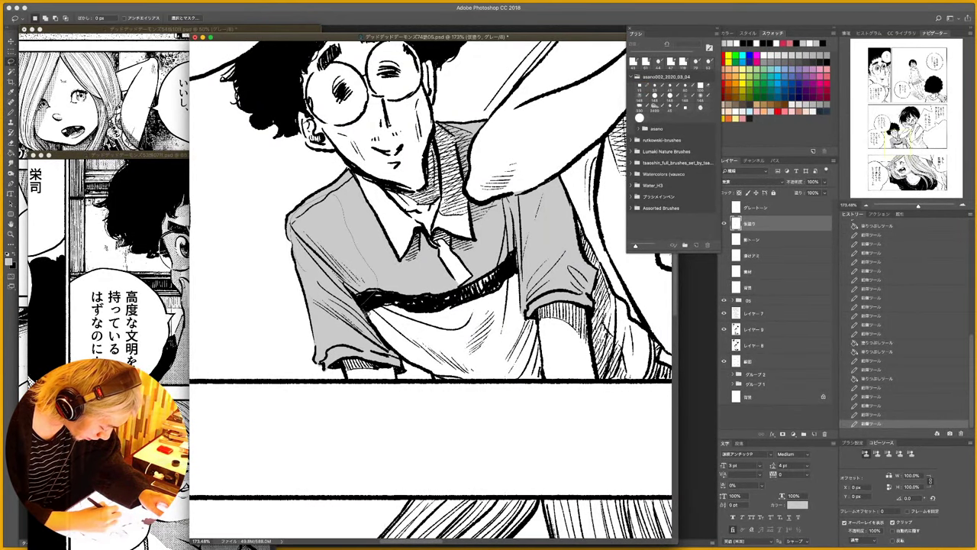
drag(348, 349, 316, 313)
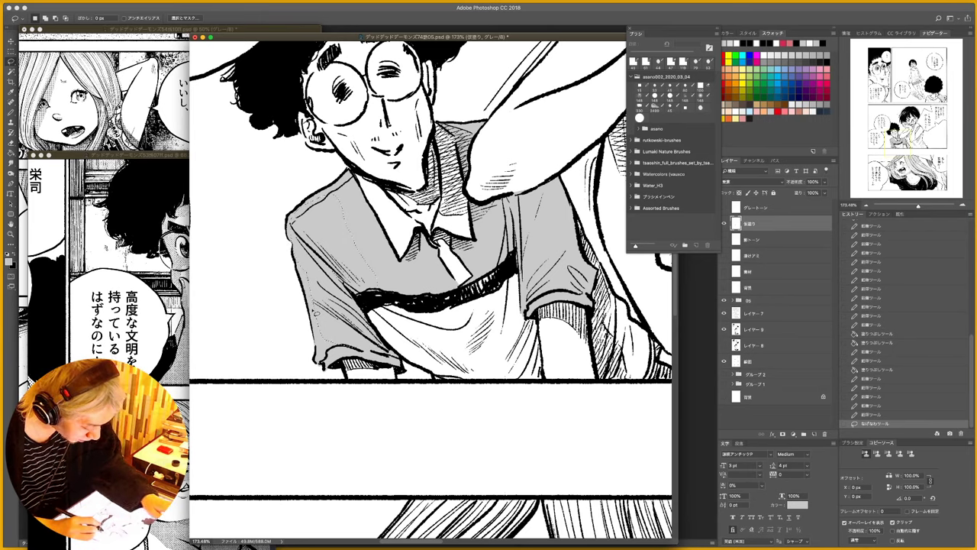
key(alt+BackSpace)
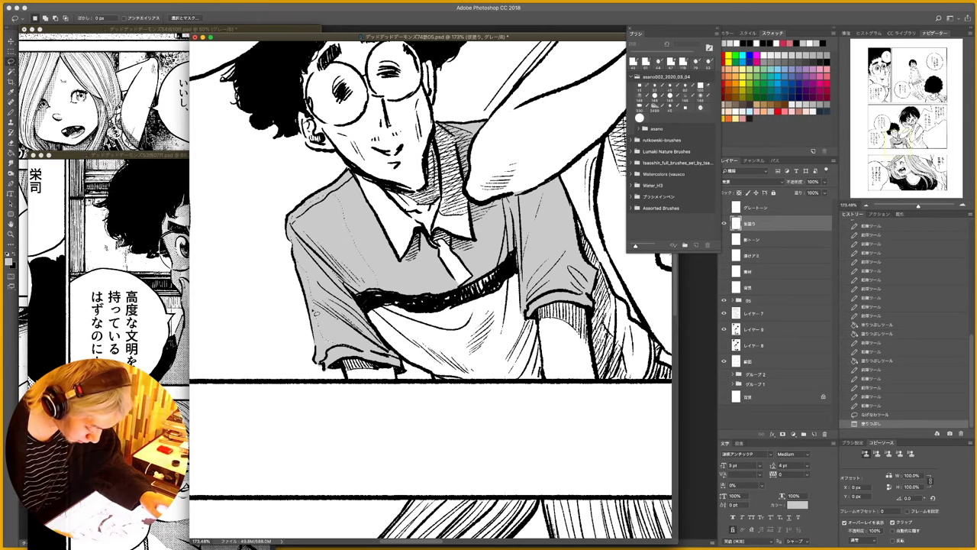
click(726, 329)
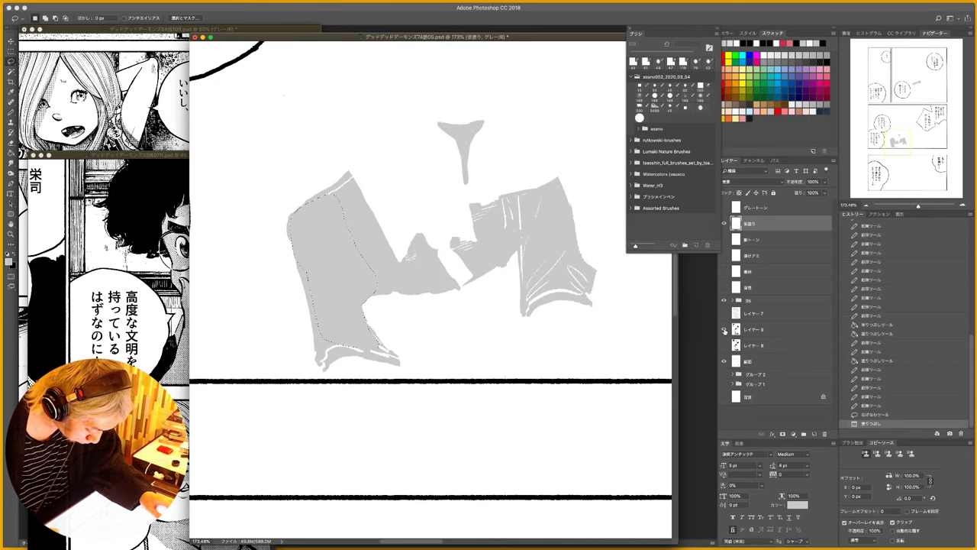
click(724, 329)
key(super+d)
- Close the outline gaps around the collar of the man seen from behind in the upper panel with 44 px gray pencil strokes
key(z)
mouse_move(488, 254)
mouse_down()
mouse_move(452, 267)
mouse_move(454, 293)
mouse_move(387, 426)
mouse_up()
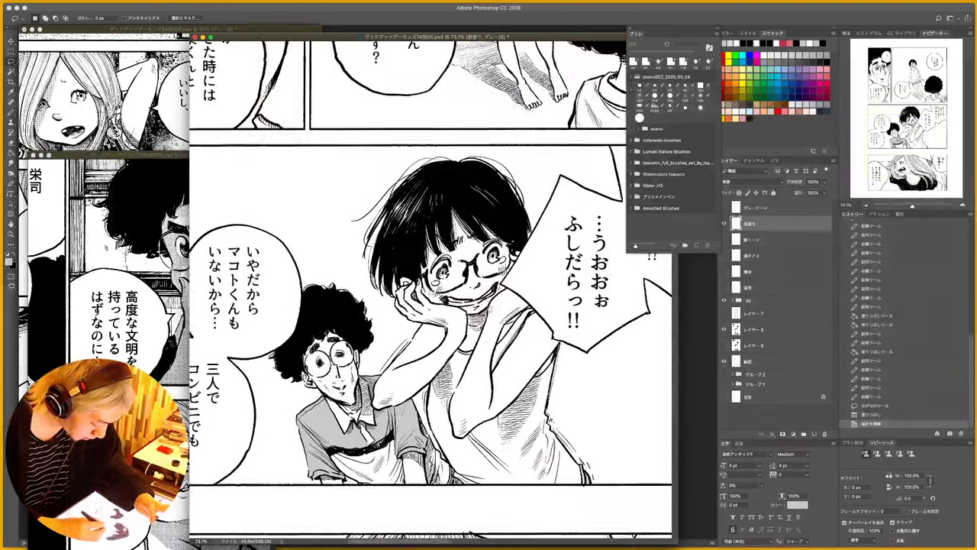
scroll(526, 221, up, 5)
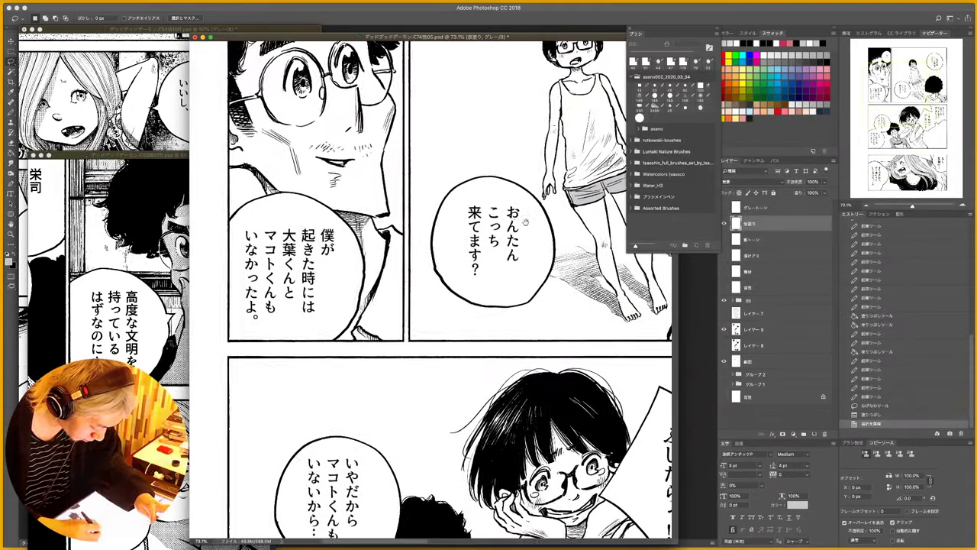
scroll(525, 222, down, 5)
scroll(525, 221, right, 5)
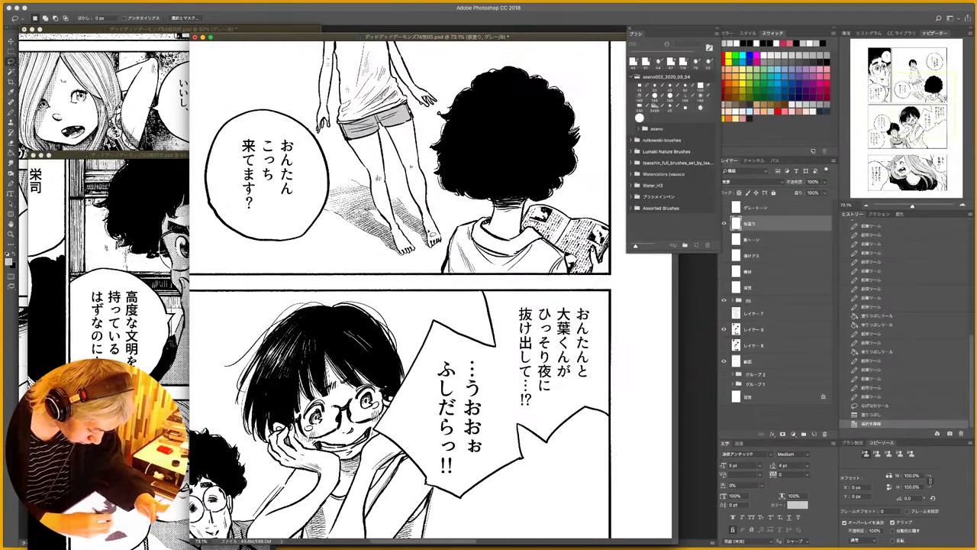
key(g)
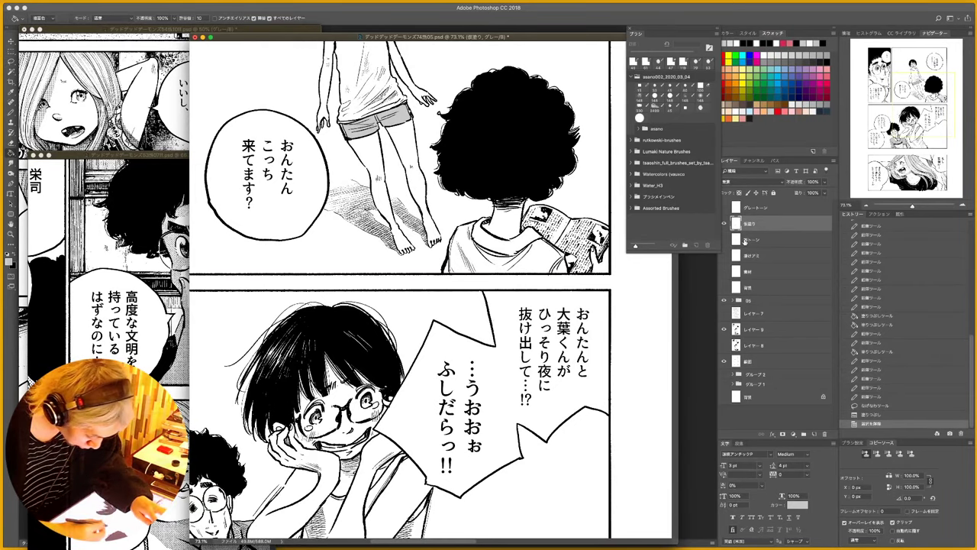
key(b)
drag(507, 261, 518, 255)
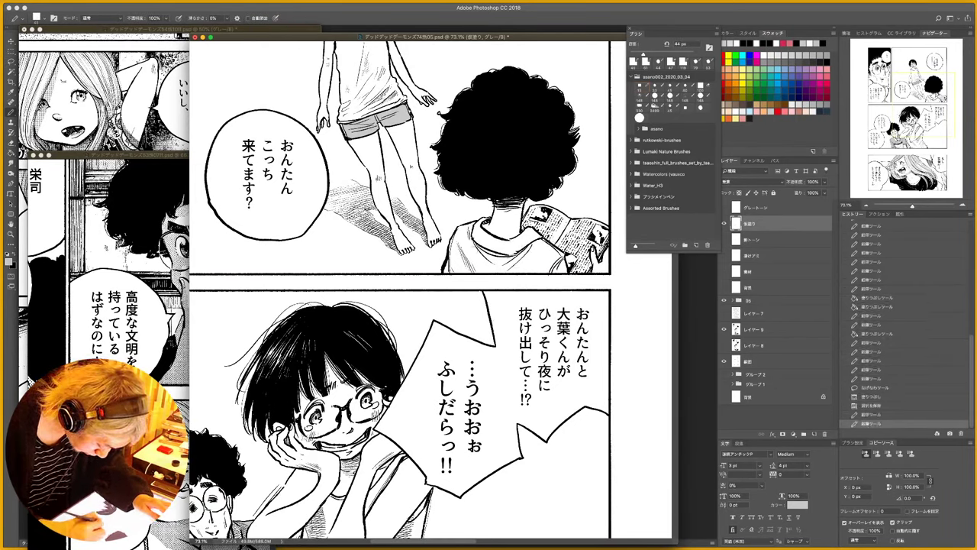
drag(471, 235, 503, 258)
- Fill the shirt of the man seen from behind with gray and touch up its unfilled spots with pencil strokes
key(g)
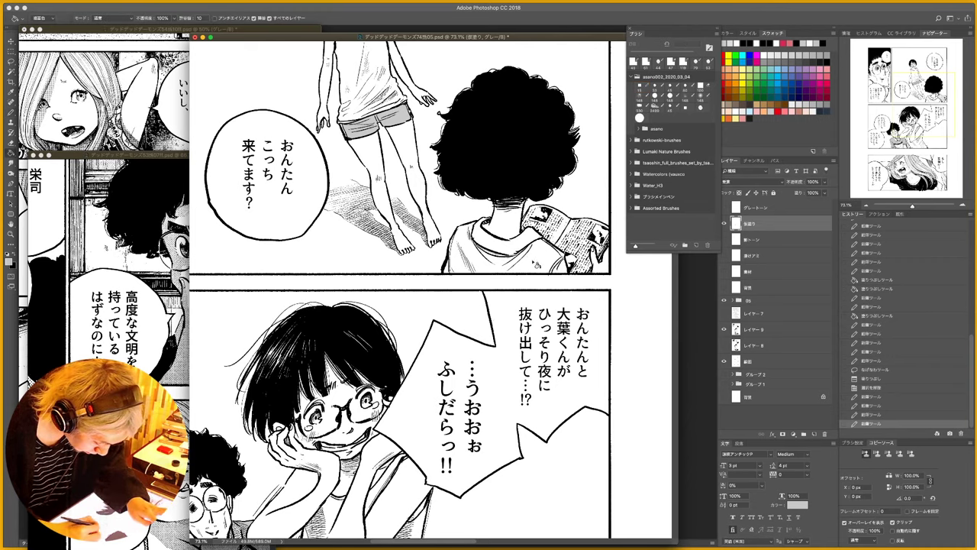
click(520, 247)
click(568, 267)
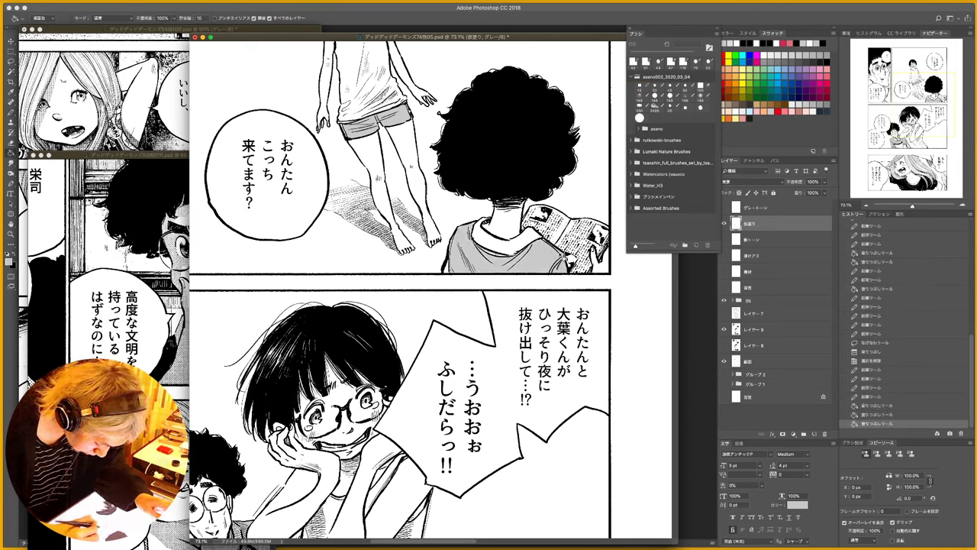
key(b)
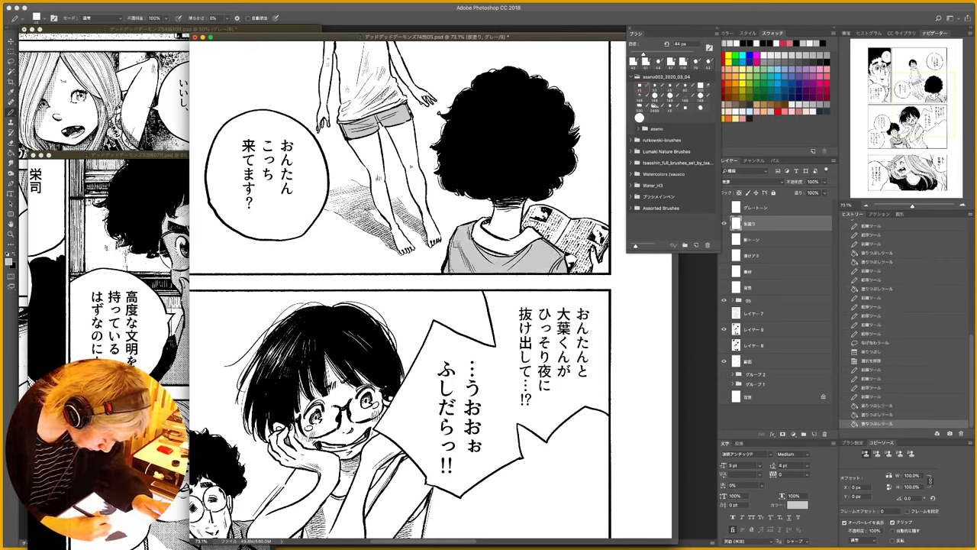
mouse_move(474, 248)
mouse_down()
mouse_move(520, 267)
mouse_move(562, 268)
mouse_up()
drag(489, 280, 446, 281)
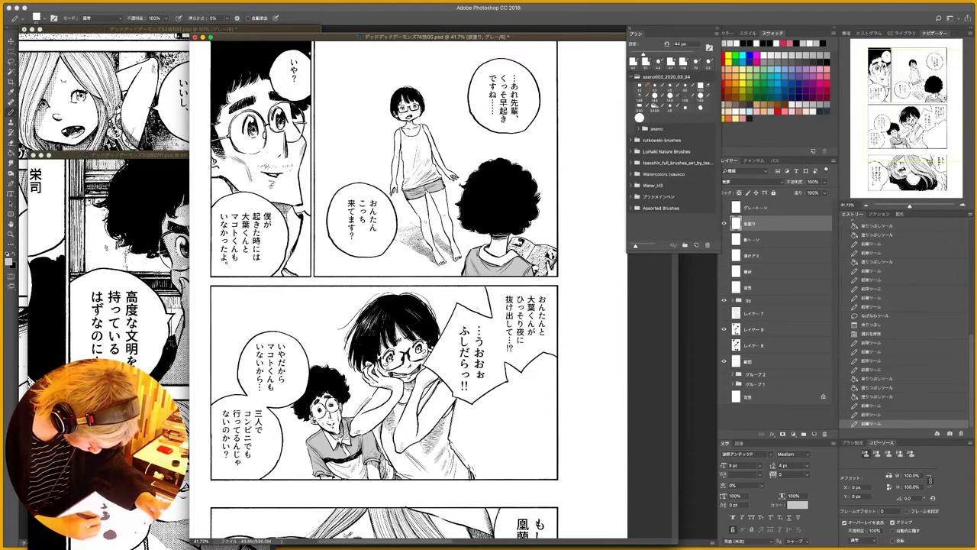
- Show グループ 1 and duplicate its three background layers, レイヤー 1 to レイヤー 3
scroll(478, 322, down, 3)
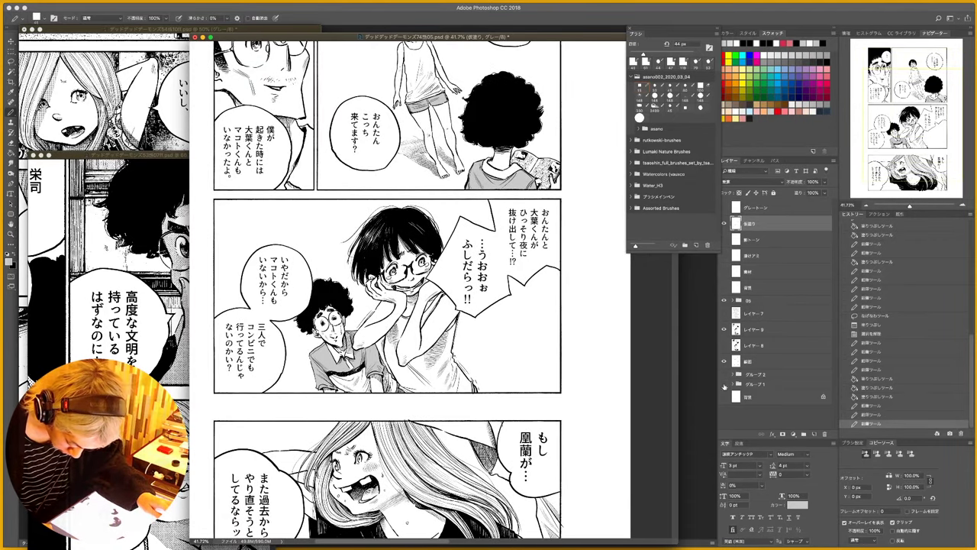
click(724, 385)
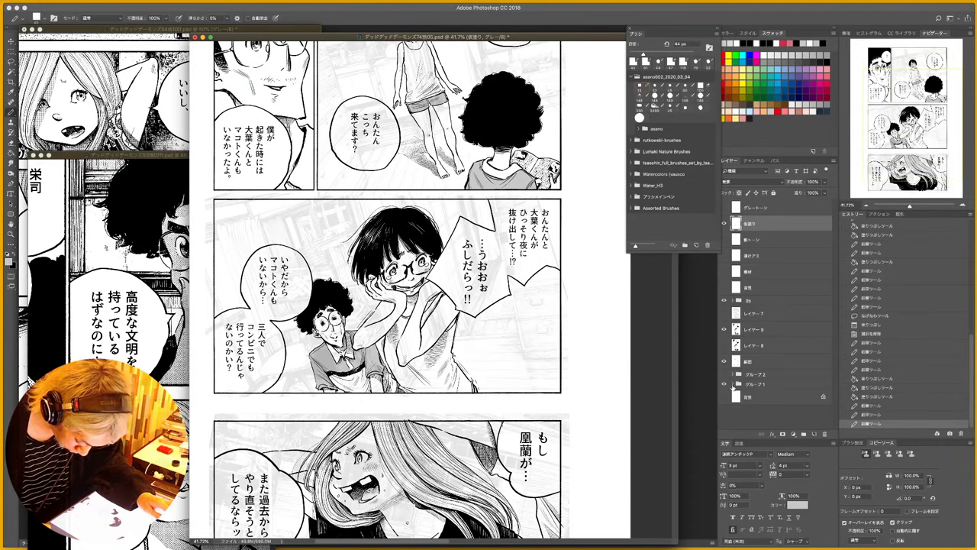
click(736, 384)
drag(834, 396, 832, 416)
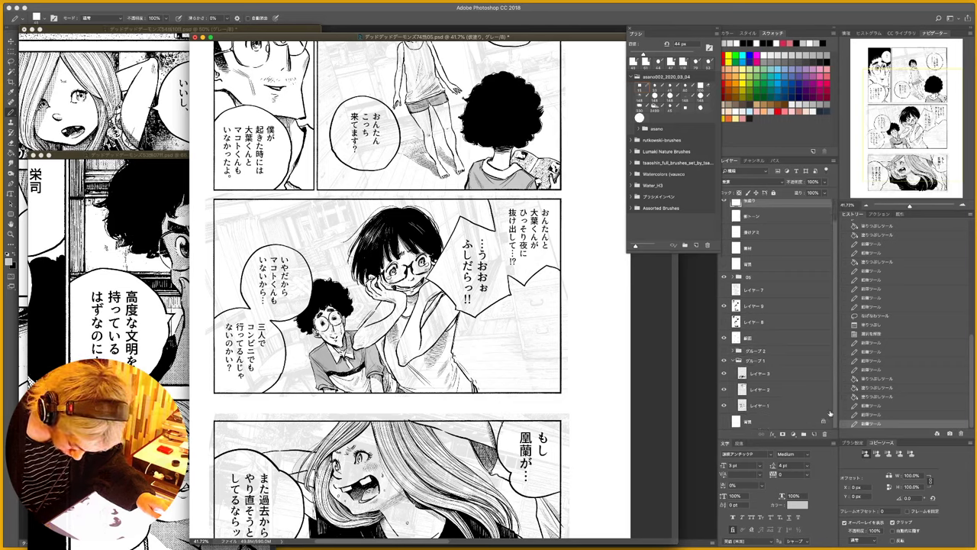
click(779, 377)
shift+click(780, 407)
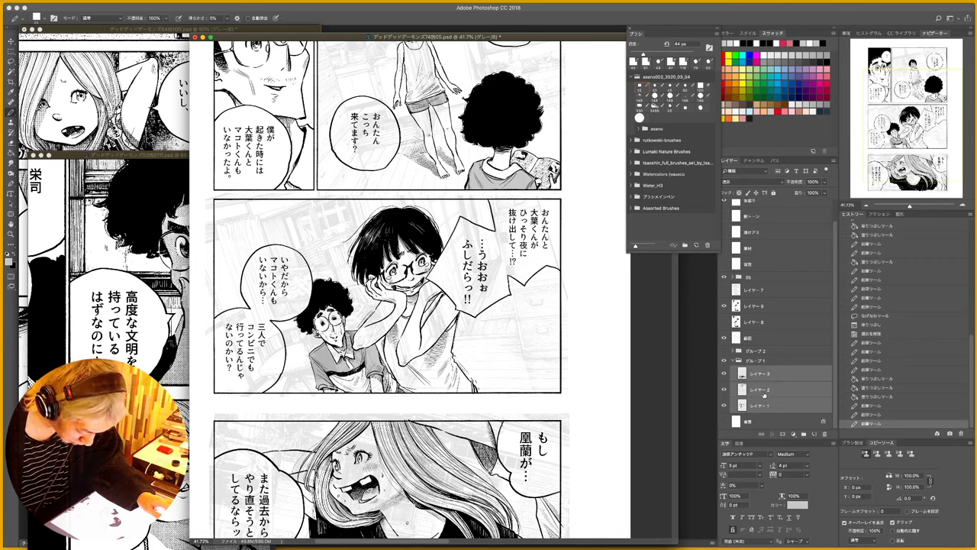
key(super+j)
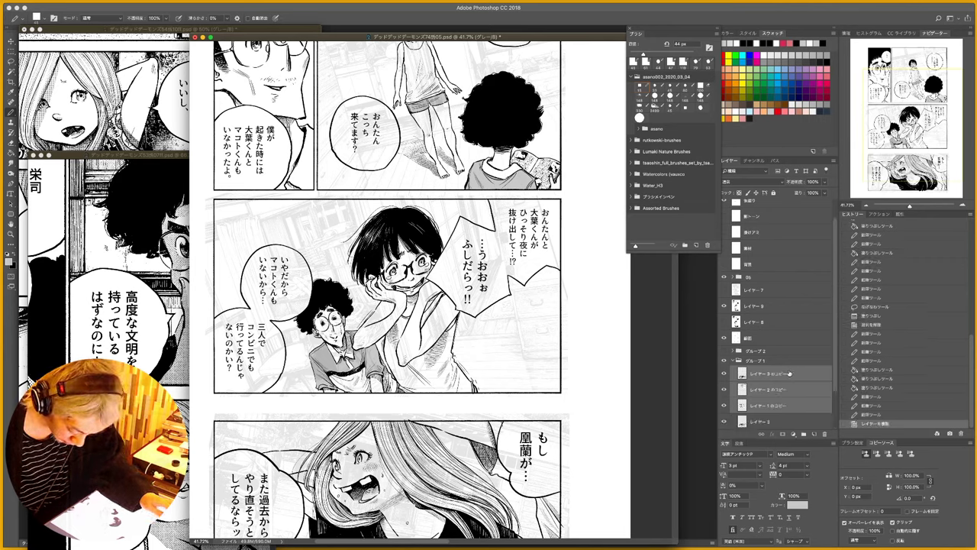
- Move the three copied layers out of グループ 1 to between the 素材 and 背景 layers and combine them into a group
drag(789, 374, 793, 338)
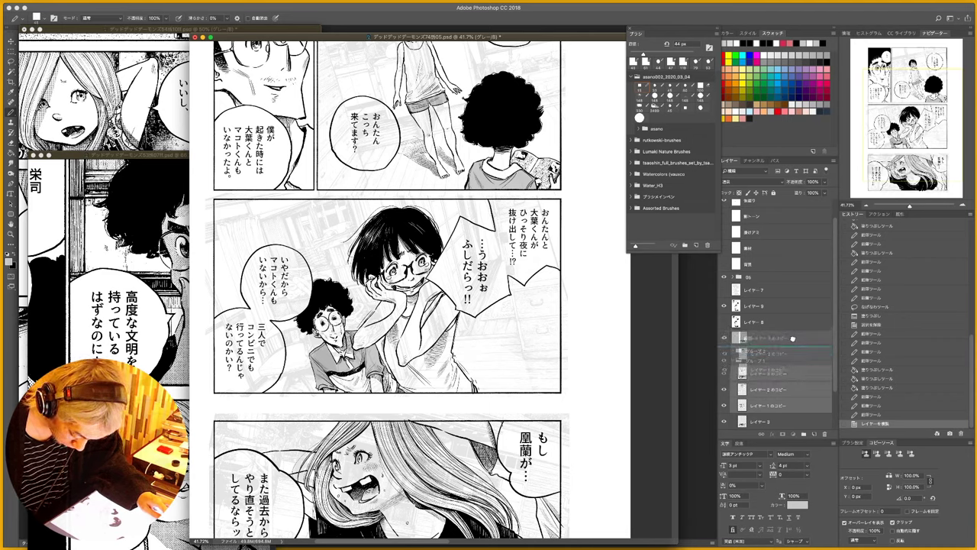
drag(792, 338, 794, 258)
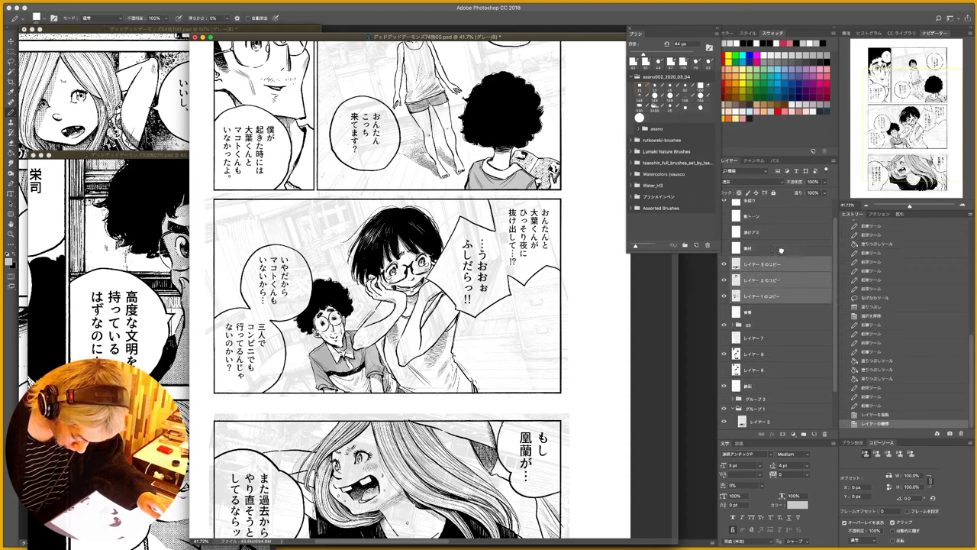
key(ctrl+g)
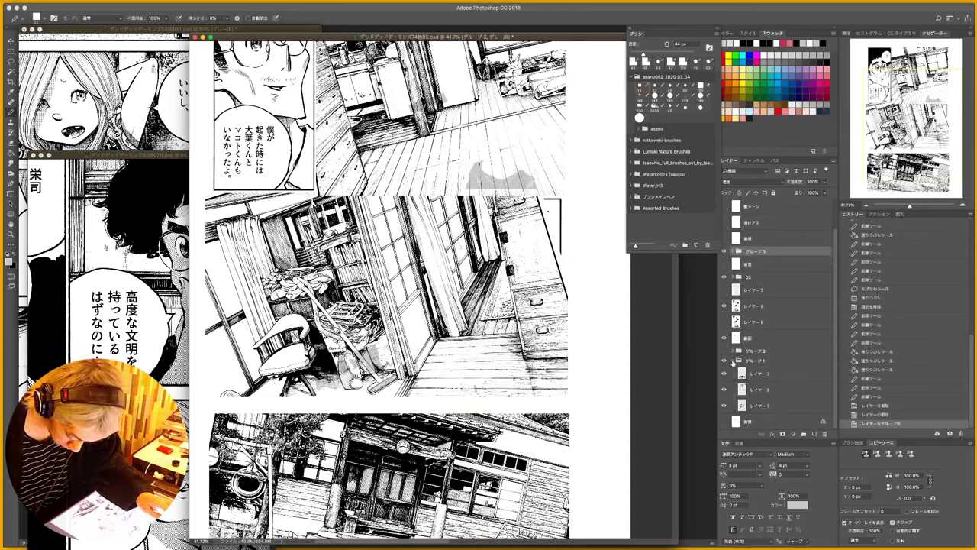
click(736, 361)
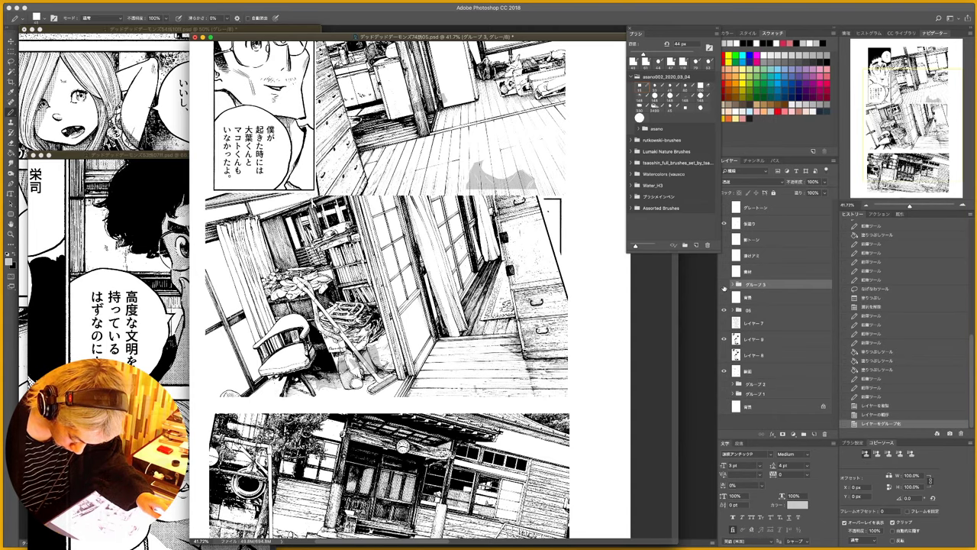
- Set the blend mode of the new background group to Multiply (乗算)
click(724, 287)
click(724, 286)
click(754, 187)
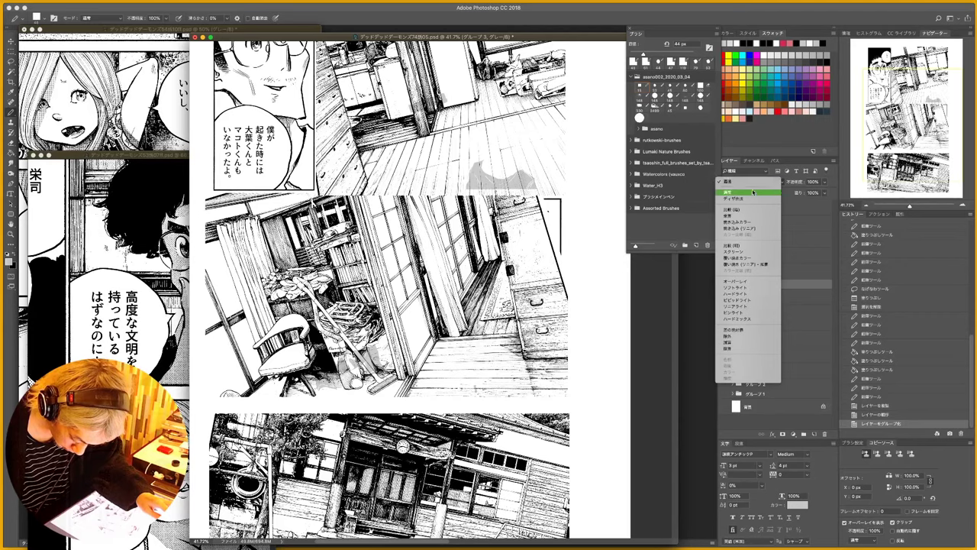
click(748, 218)
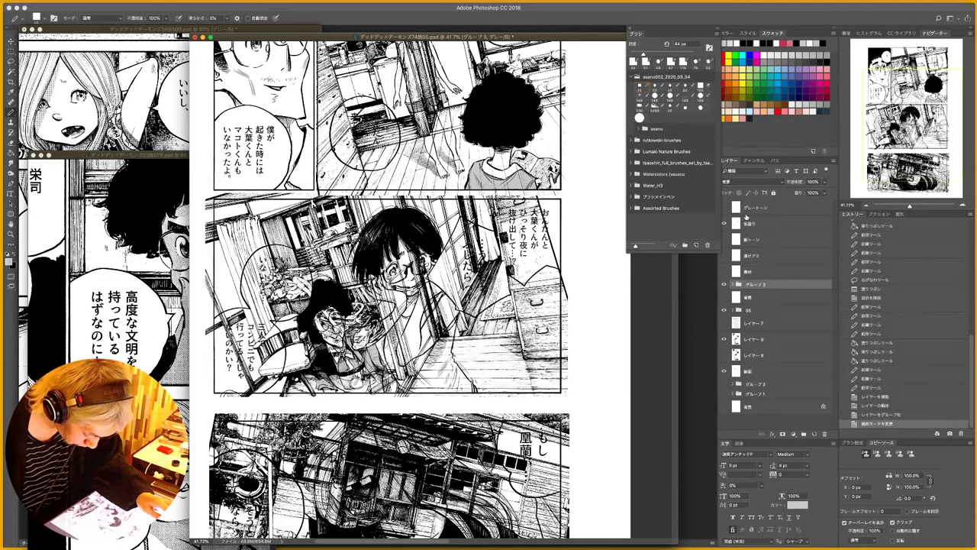
- Lower the opacity of the new background group to 57% and hide the group
drag(428, 252, 434, 340)
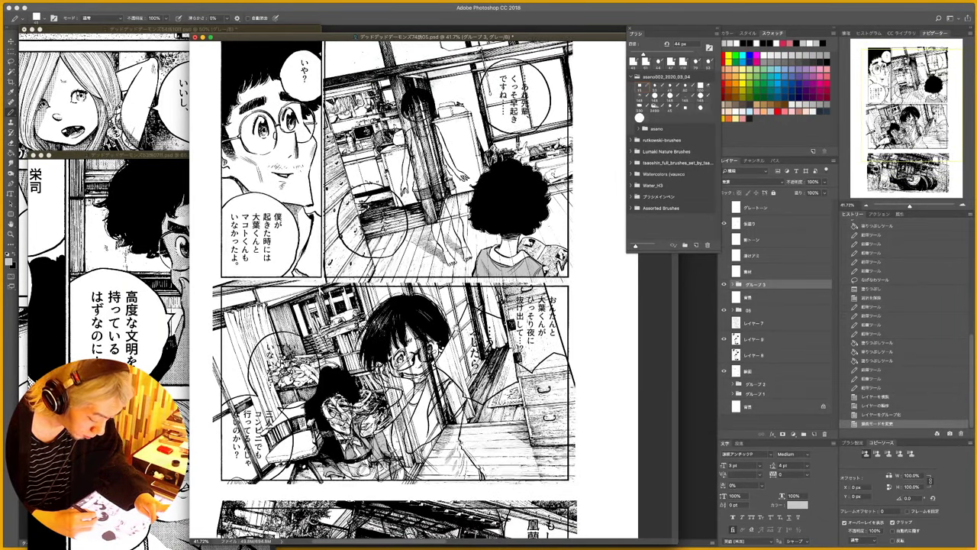
scroll(461, 328, left, 3)
drag(461, 328, 471, 339)
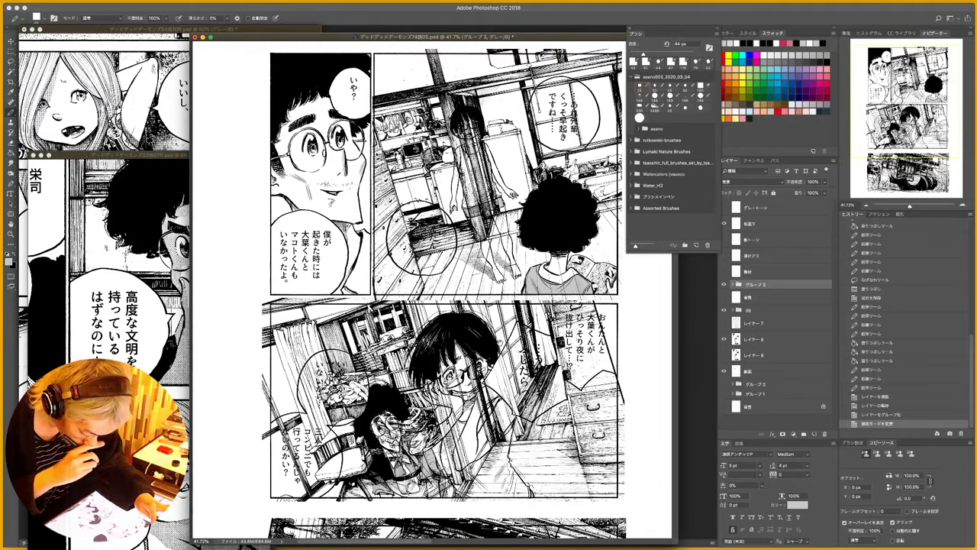
drag(824, 182, 807, 193)
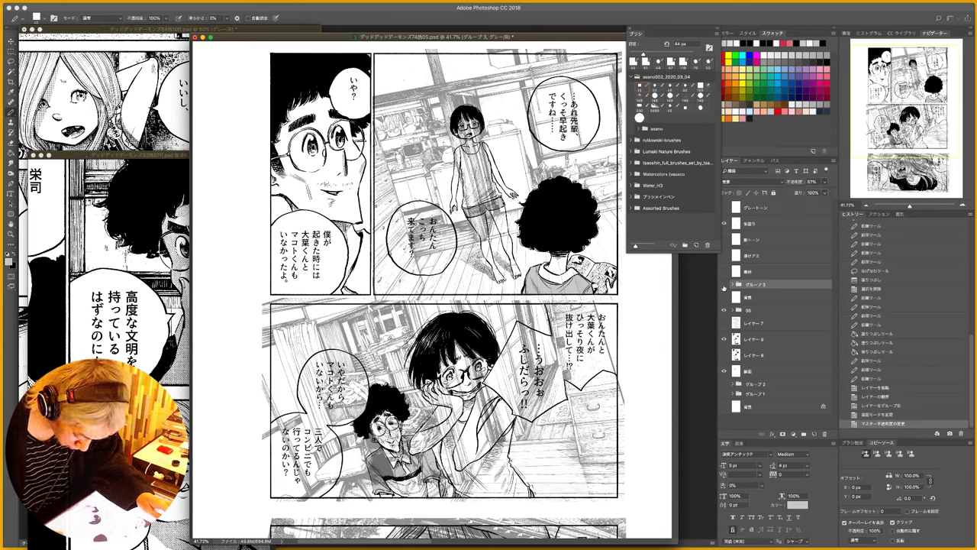
click(724, 285)
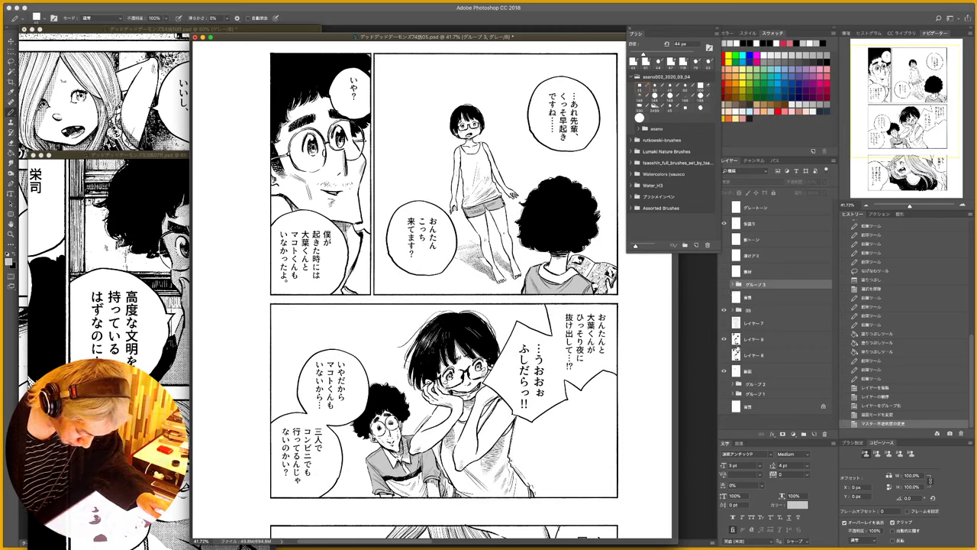
- Add a Multiply (乗算) layer directly below the グレートーン layer and fill the standing girl's panel background with gray
click(781, 224)
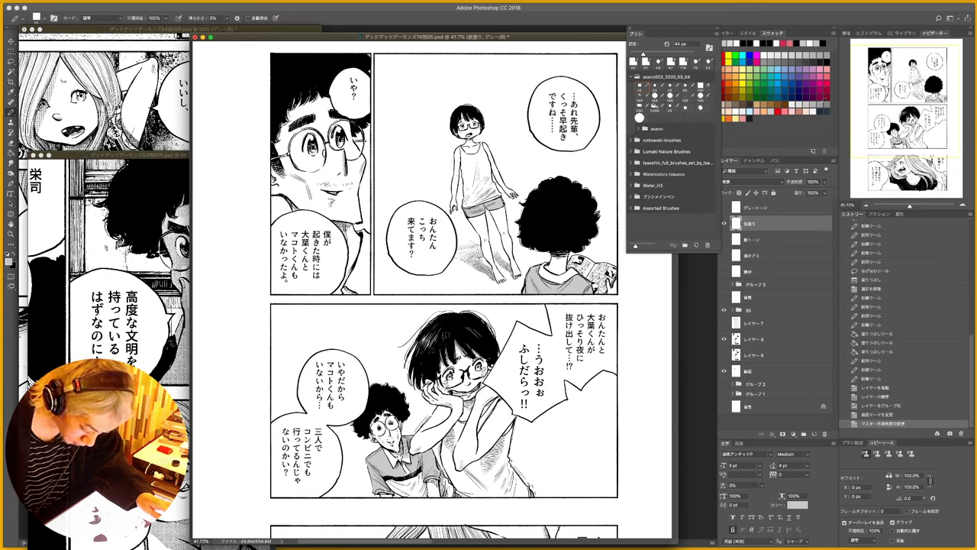
key(g)
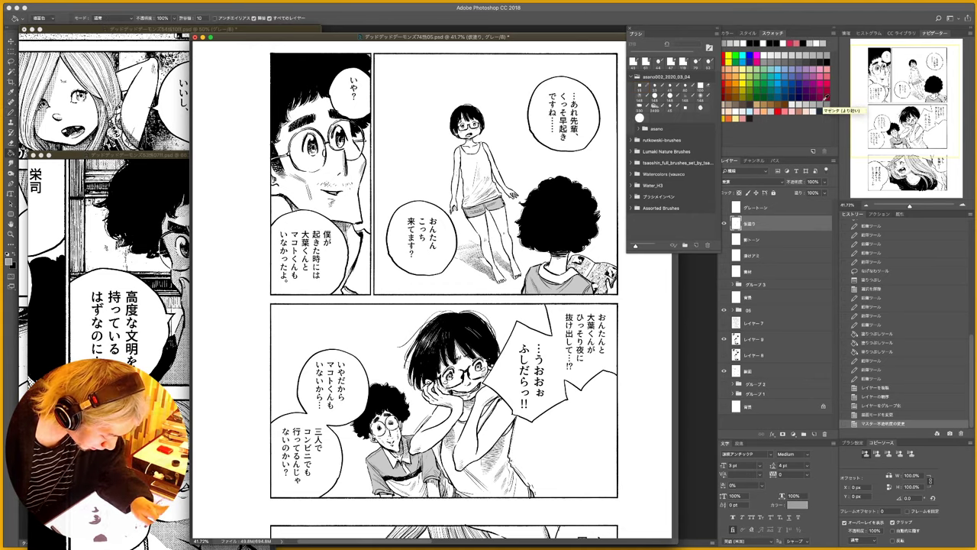
click(525, 160)
key(super+z)
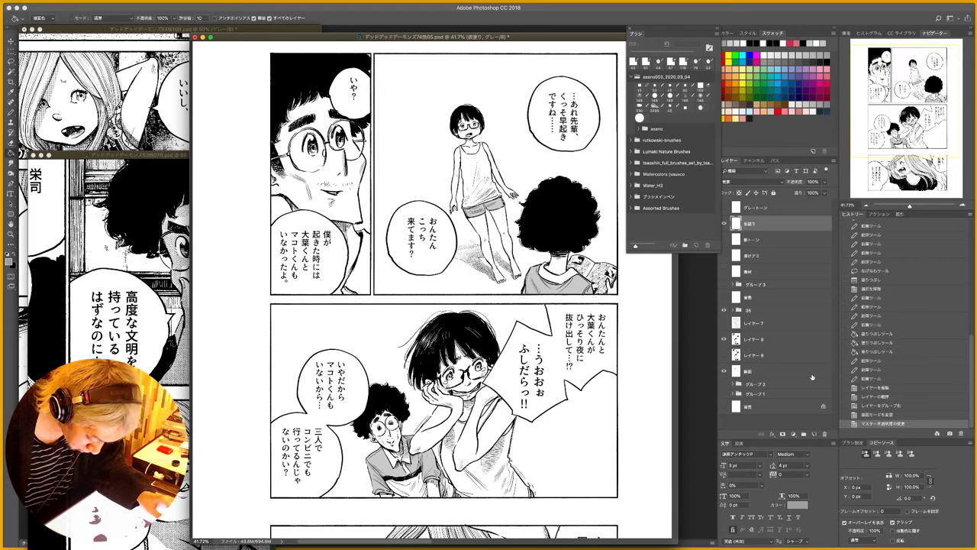
click(814, 433)
click(751, 189)
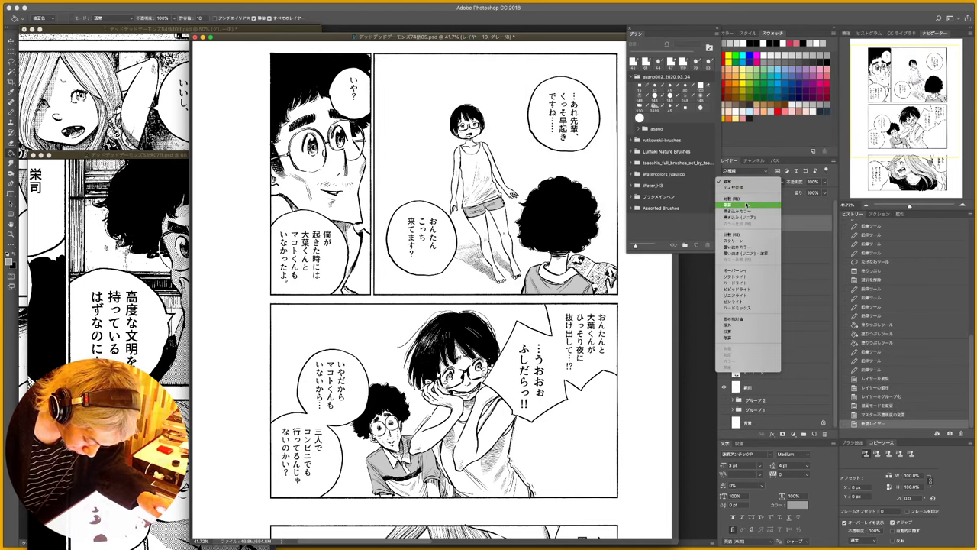
click(748, 205)
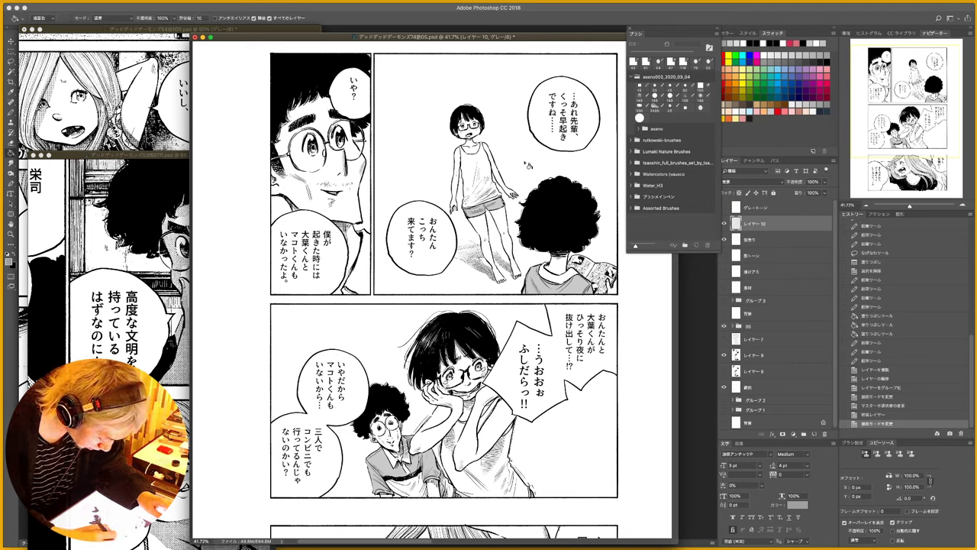
click(529, 162)
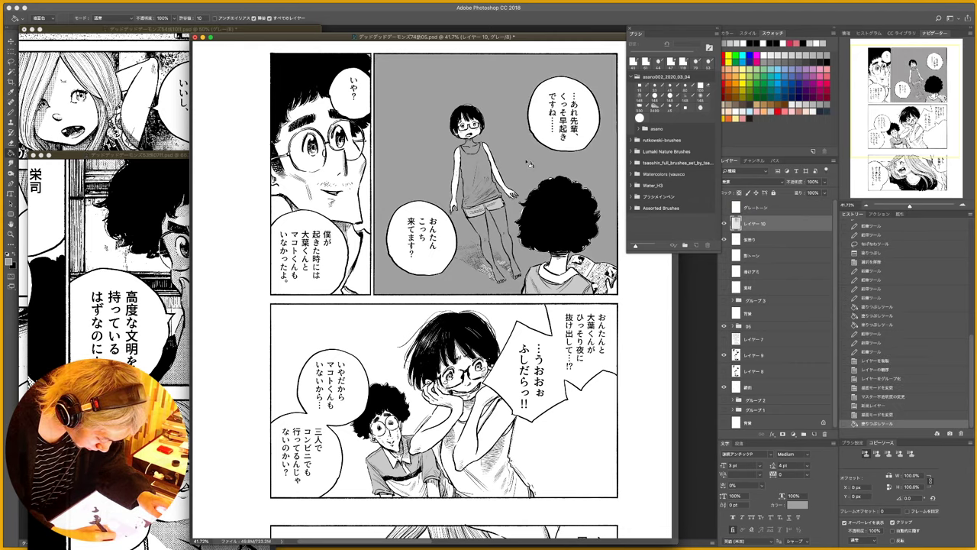
- Choose a pencil brush preset and sample the panel's gray, with white as the active drawing color
scroll(510, 163, up, 5)
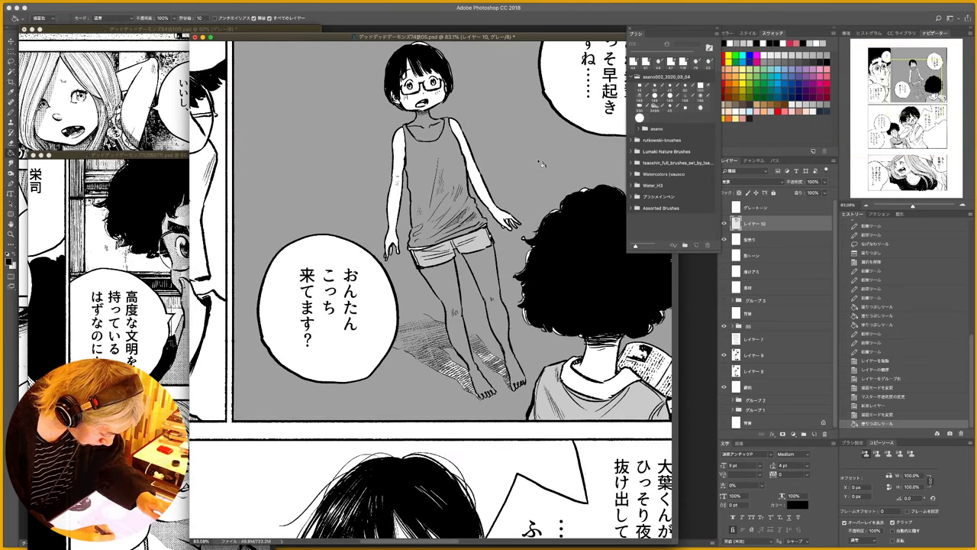
key(b)
key(o)
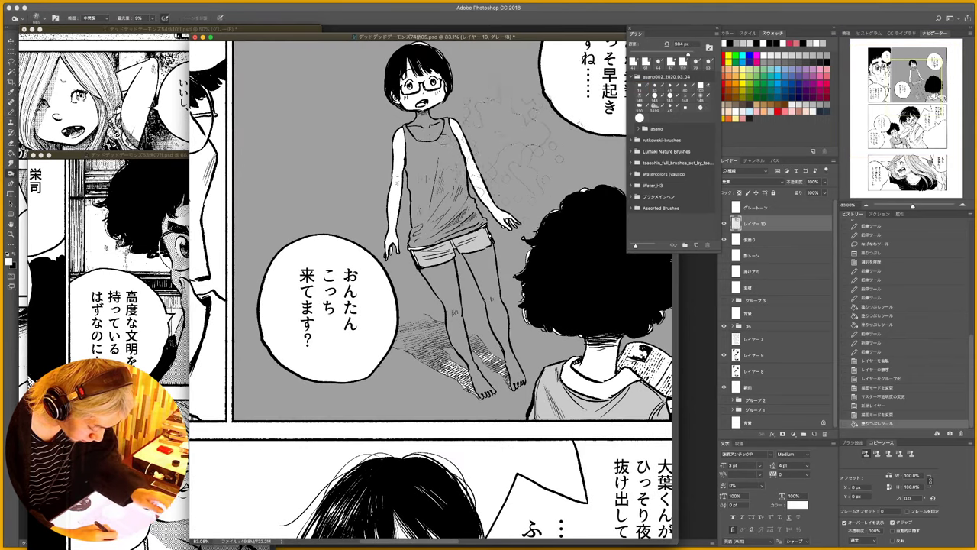
right_click(504, 152)
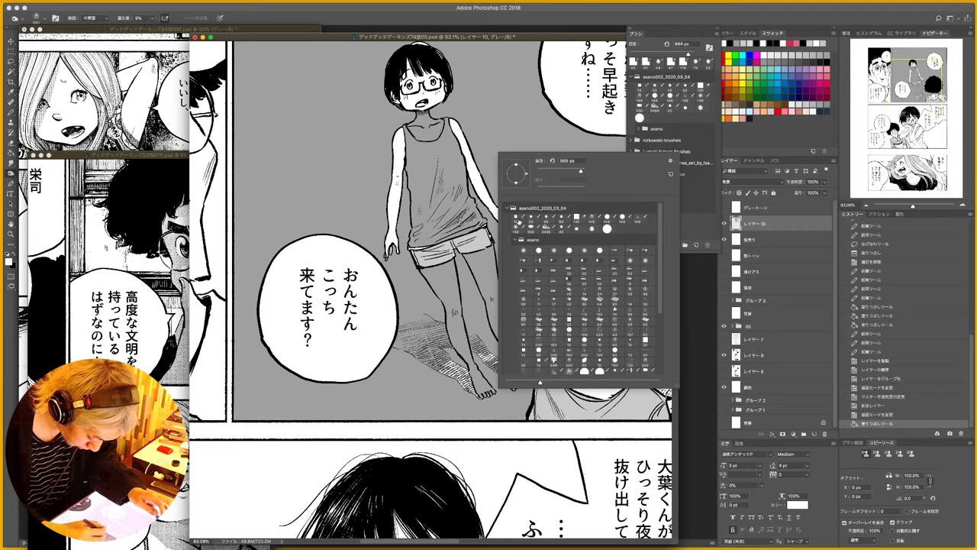
click(516, 216)
click(525, 131)
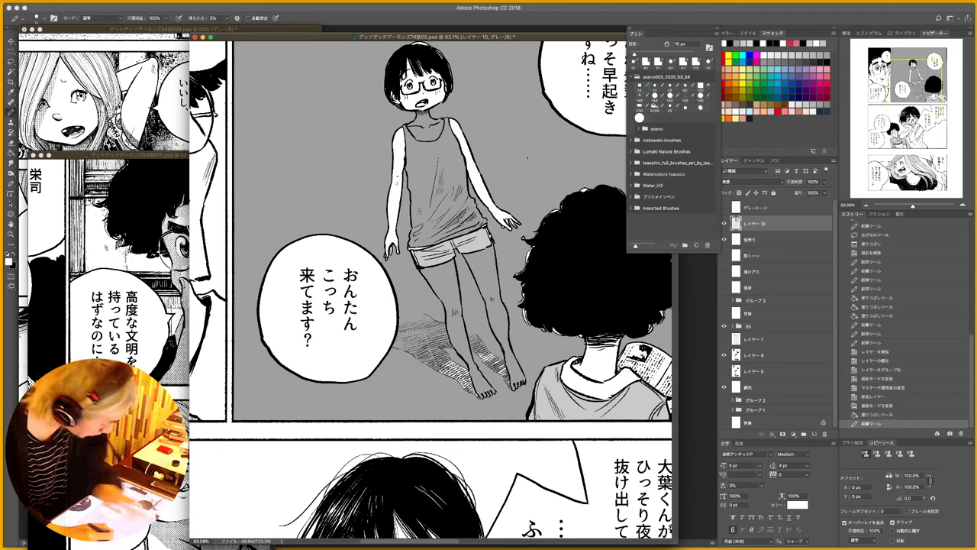
key(x)
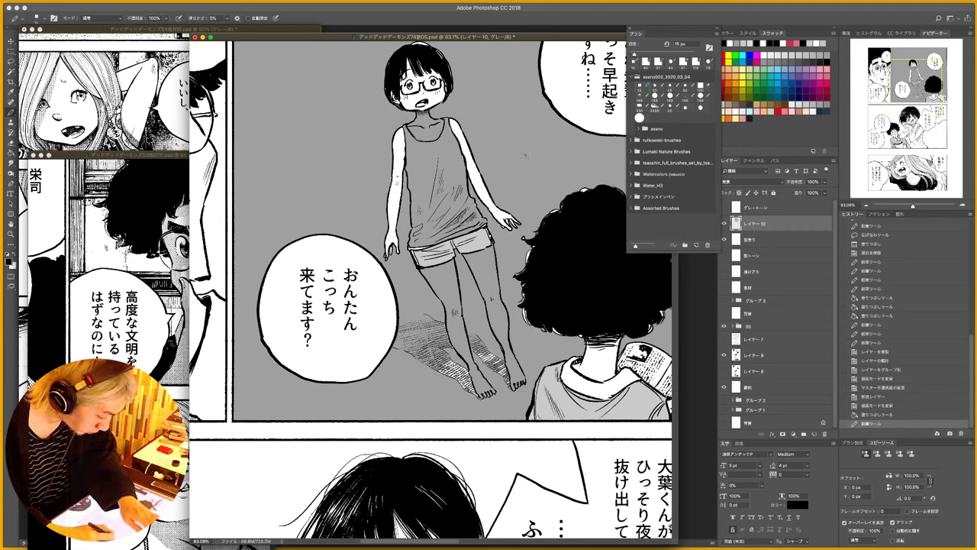
key(i)
click(527, 152)
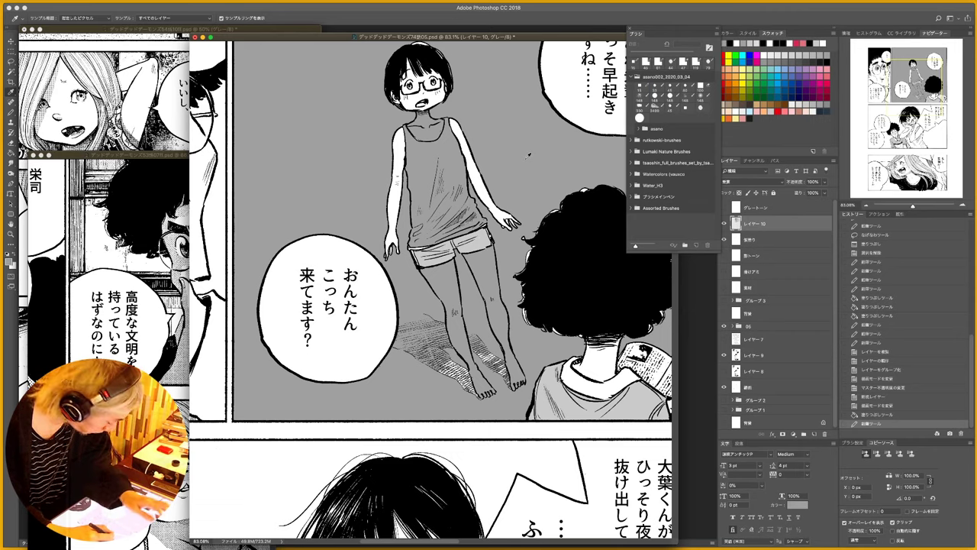
key(x)
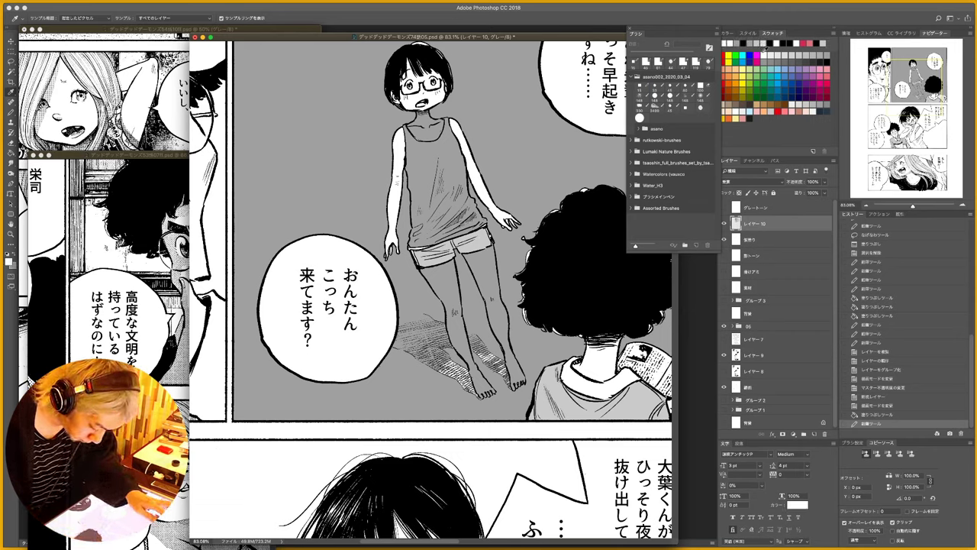
key(b)
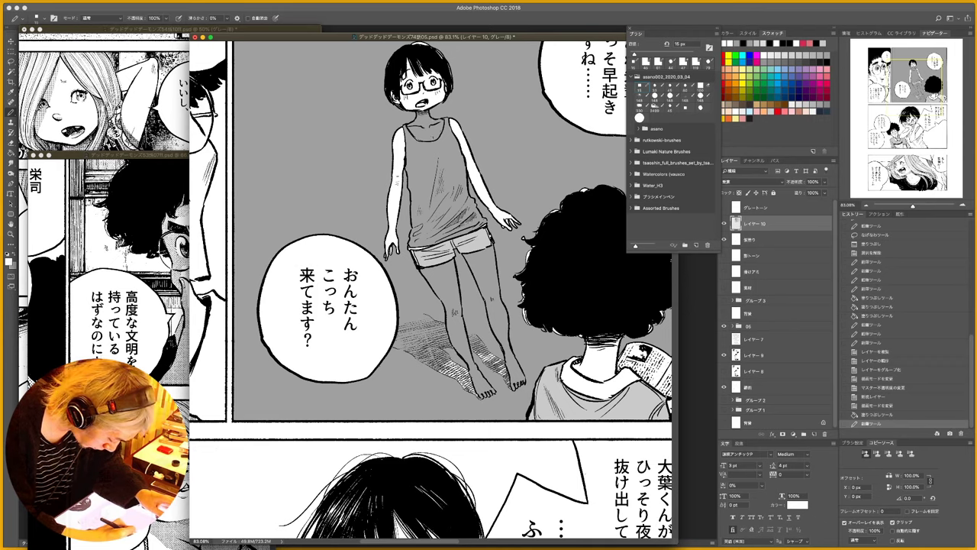
- Close the gaps in the girl's tank top outline with a 42 px white pencil and fill the tank top white
drag(432, 139, 437, 139)
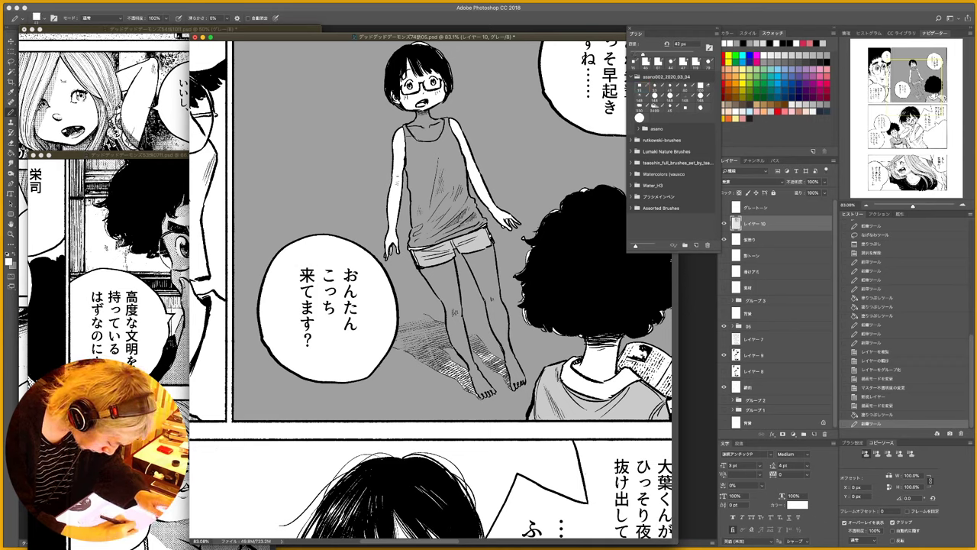
drag(412, 227, 417, 232)
key(g)
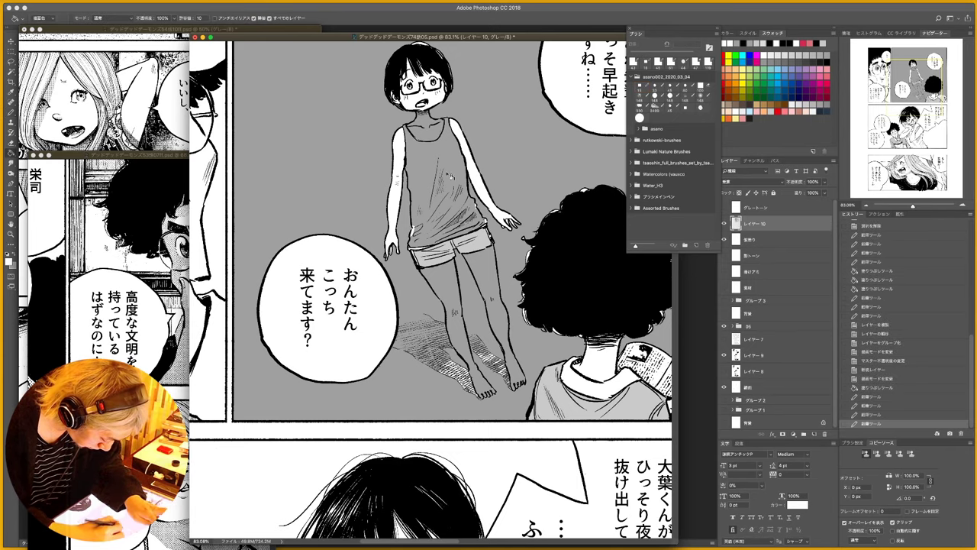
click(455, 170)
key(super+z)
key(b)
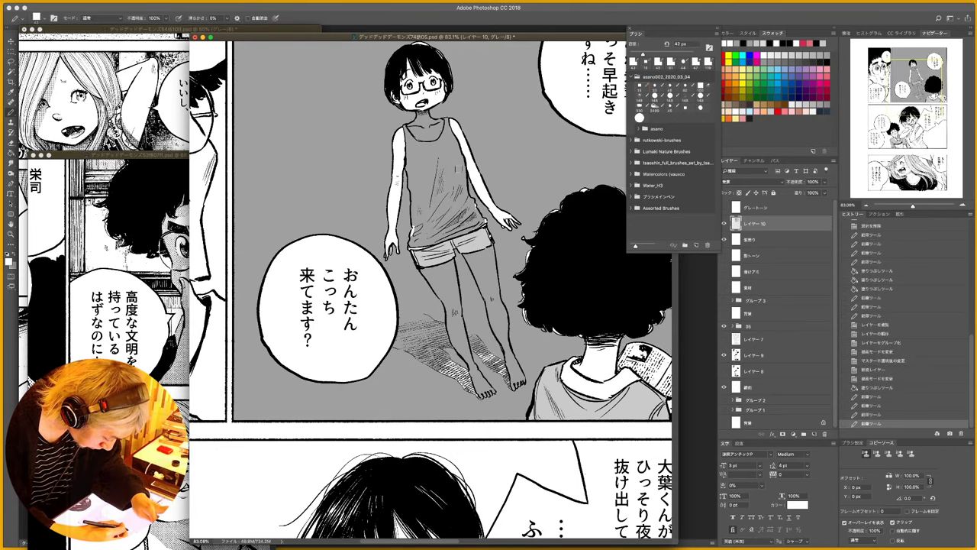
drag(441, 179, 454, 174)
drag(445, 109, 453, 99)
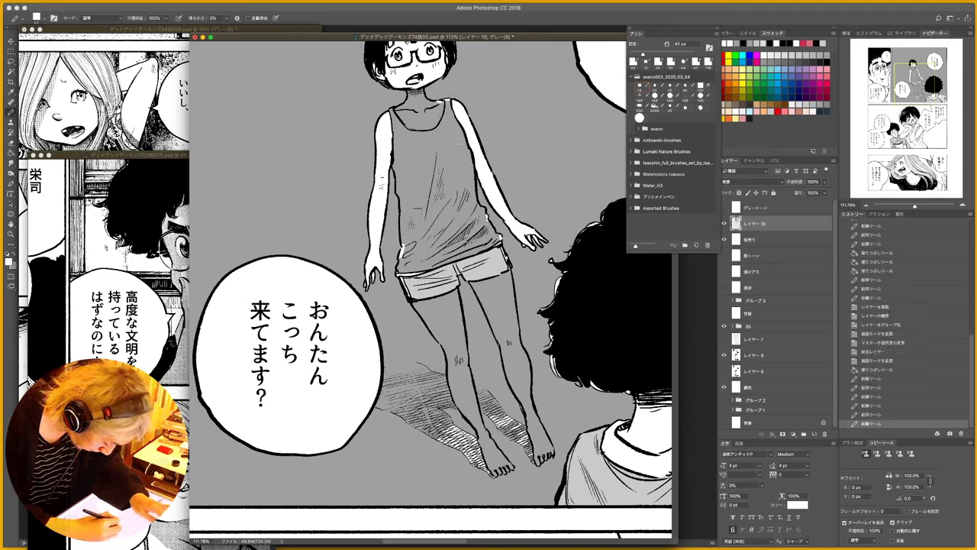
key(g)
click(430, 208)
click(432, 124)
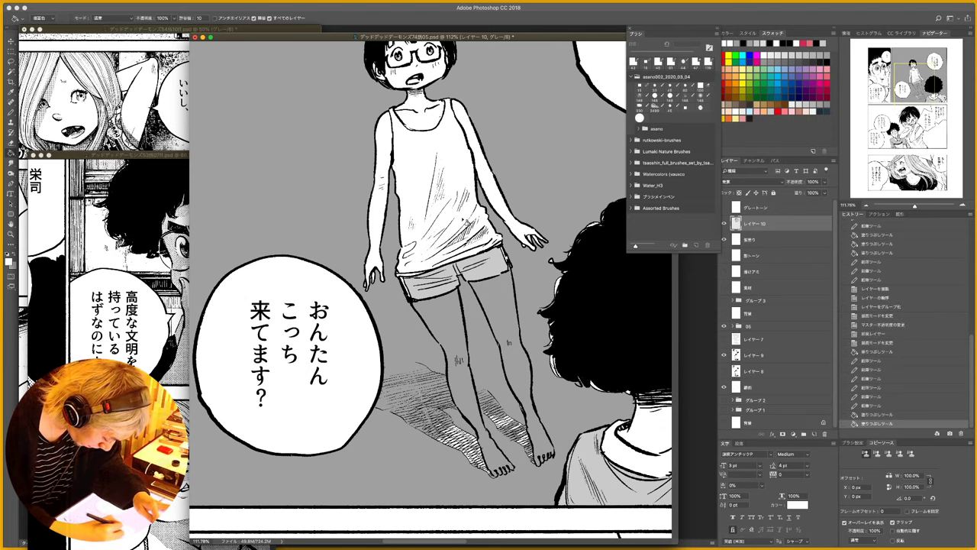
- Close gaps in the girl's leg outlines with white pencil strokes and fill the leg nearer the curly-haired figure white
scroll(463, 221, down, 4)
key(b)
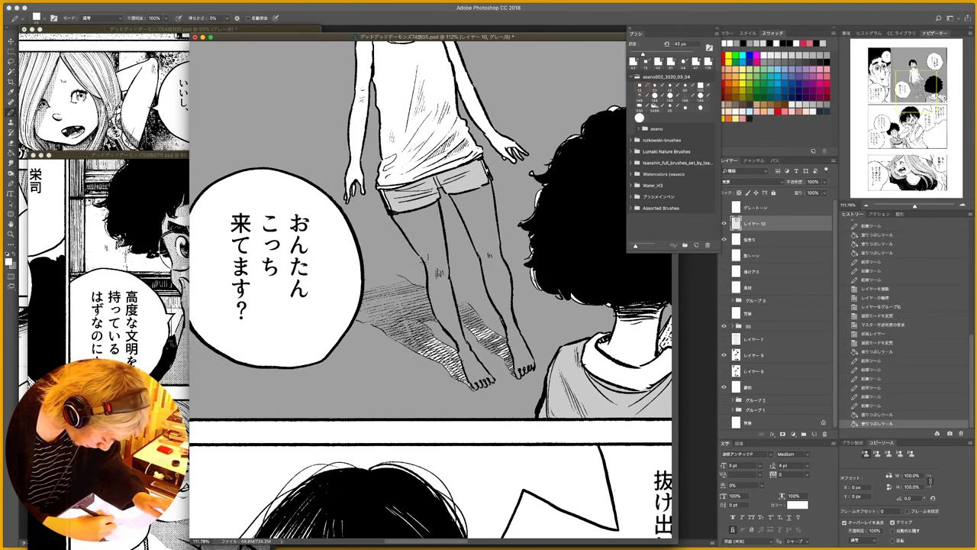
drag(420, 253, 426, 264)
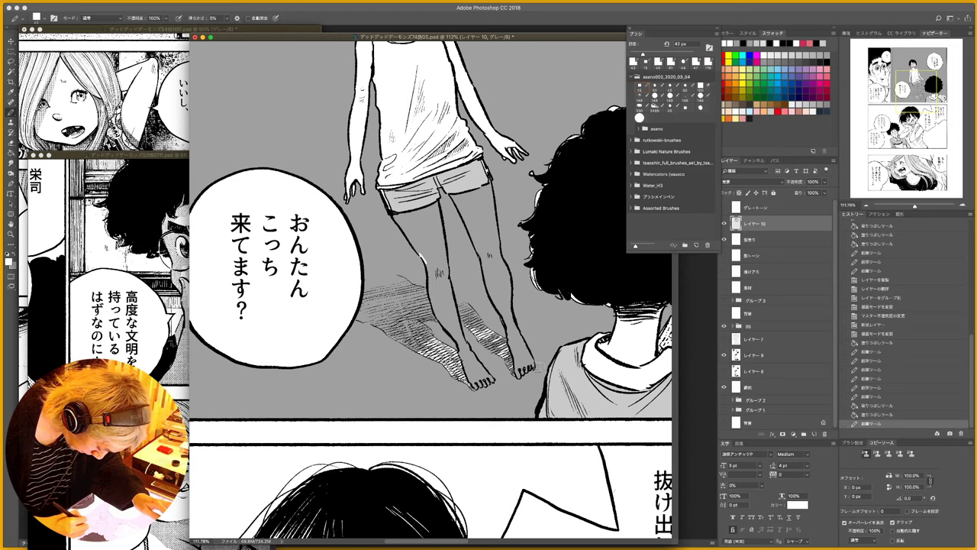
drag(533, 362, 537, 371)
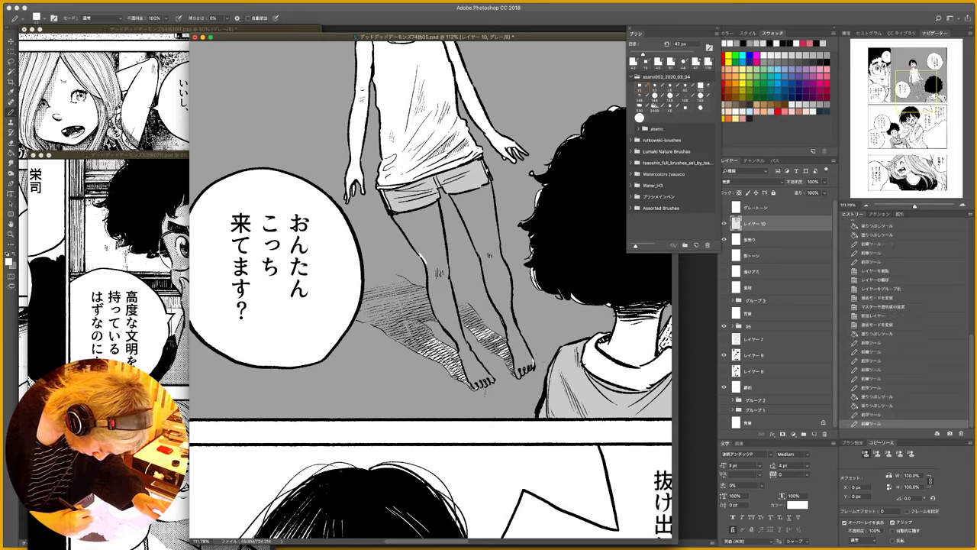
drag(484, 392, 502, 389)
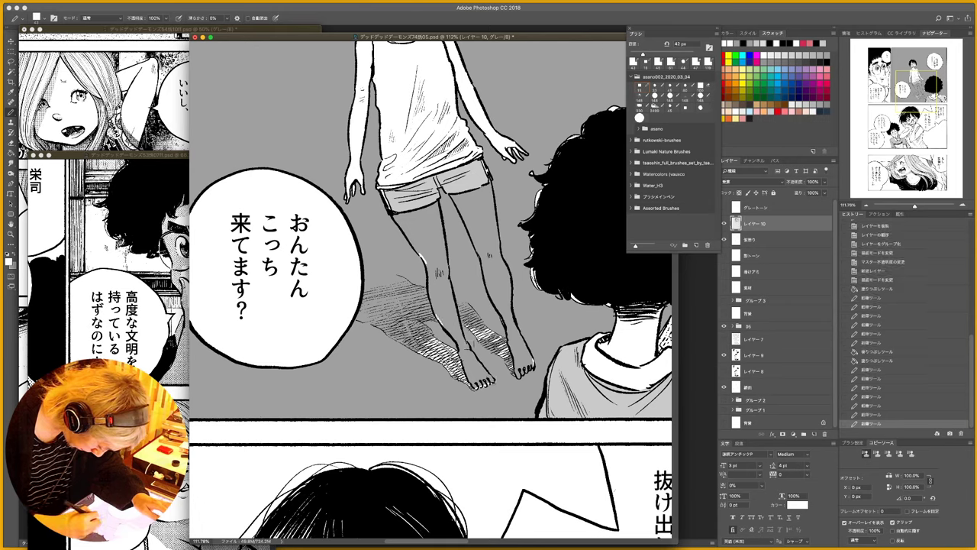
drag(471, 339, 467, 368)
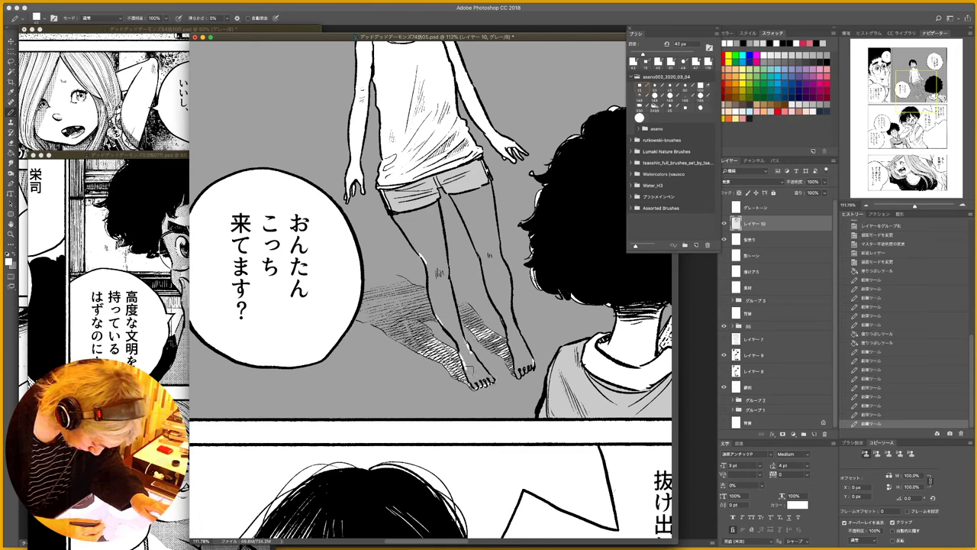
key(g)
click(437, 257)
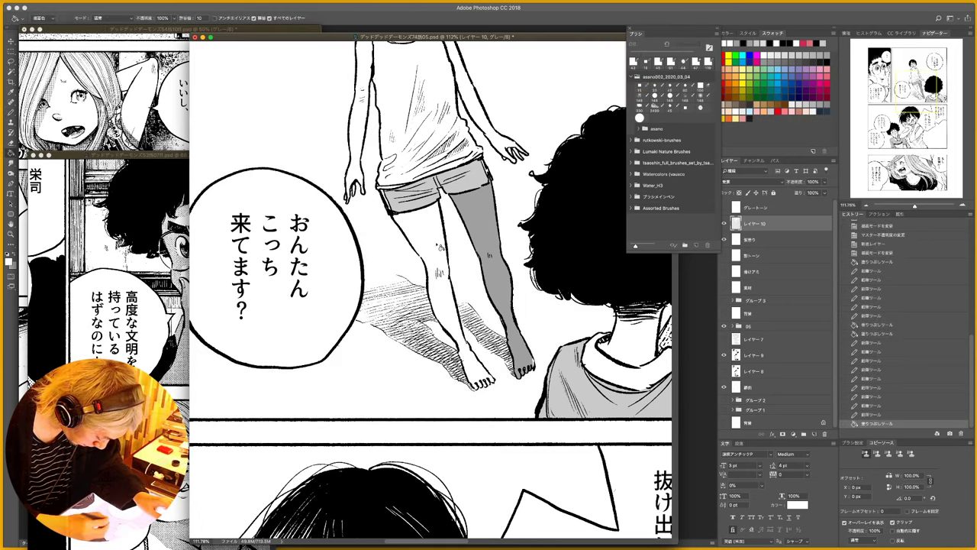
key(super+z)
click(481, 256)
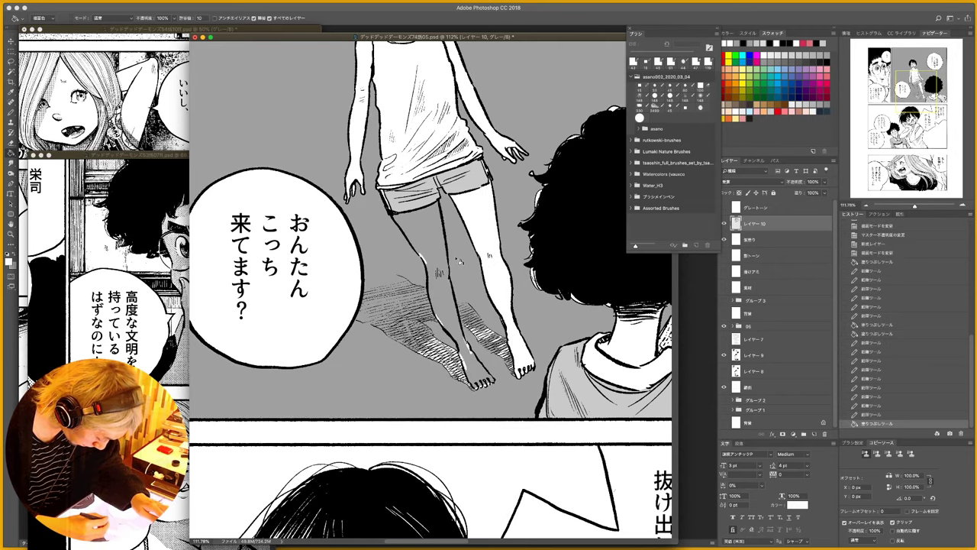
- Close the remaining outline gaps on the girl's other leg and foot with white and fill that leg white
key(z)
drag(474, 279, 486, 291)
key(b)
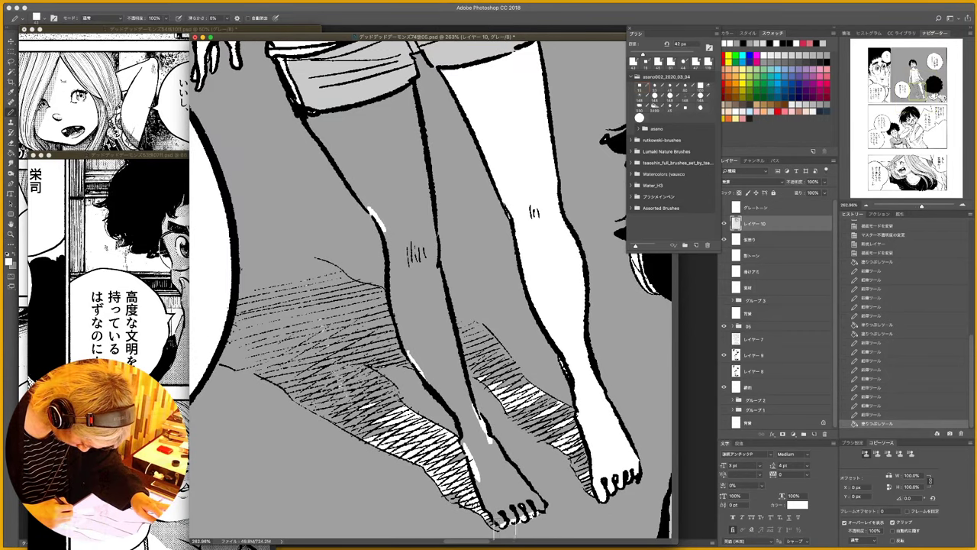
drag(505, 529, 513, 539)
drag(475, 452, 476, 460)
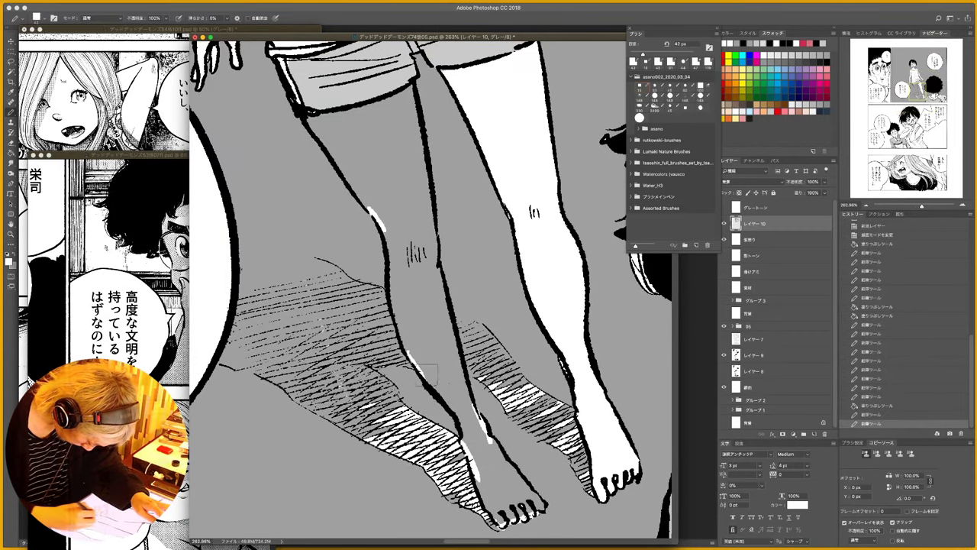
key(g)
click(396, 188)
- Lasso the hatched floor shadows beside and between the girl's legs and fill them with gray
key(z)
mouse_move(474, 302)
mouse_down()
mouse_move(441, 313)
mouse_move(487, 402)
mouse_move(448, 405)
mouse_up()
key(l)
key(alt+BackSpace)
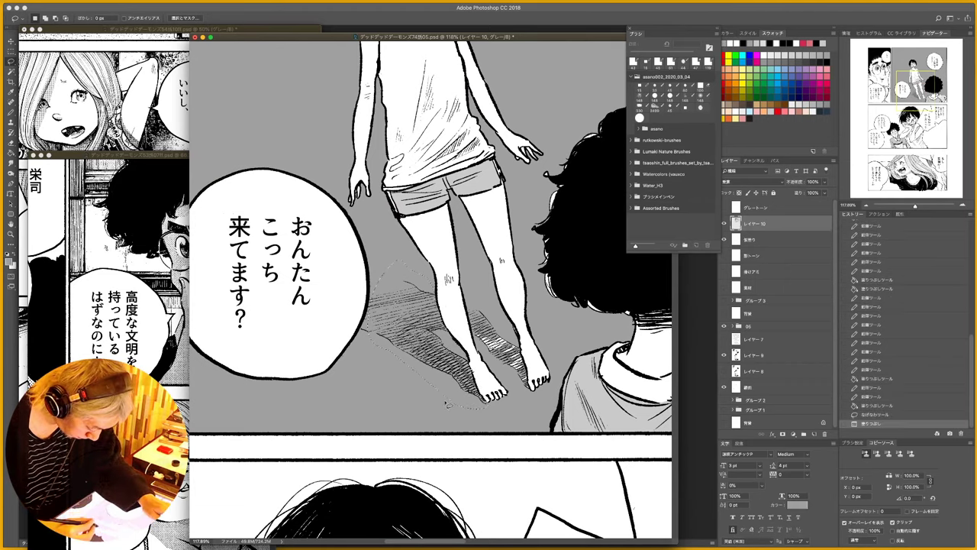
mouse_move(478, 310)
mouse_down()
mouse_move(521, 340)
mouse_move(533, 384)
mouse_move(502, 375)
mouse_up()
key(alt+BackSpace)
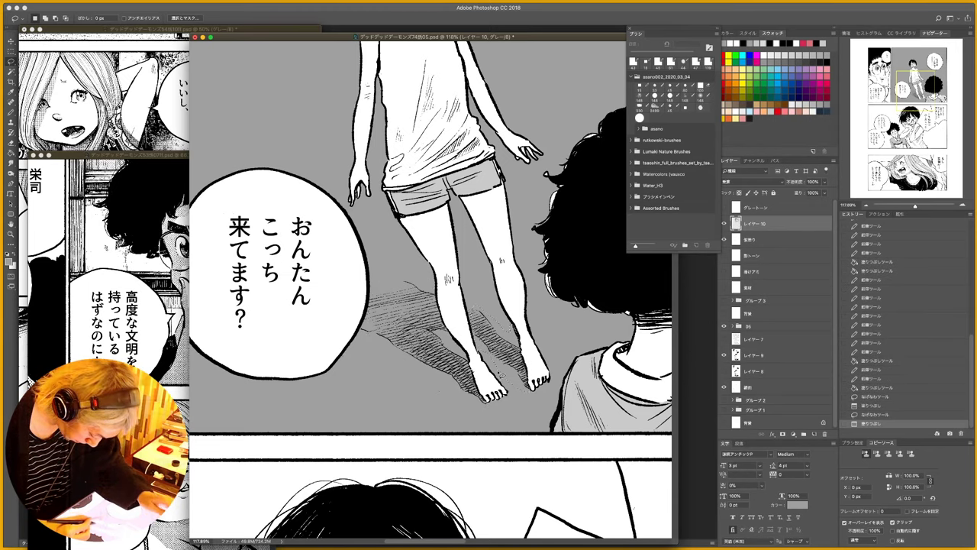
- Lasso a ring around the foreground figure's curly hair and fill its unfilled edges with gray
key(z)
mouse_move(529, 284)
mouse_down()
mouse_move(462, 332)
mouse_move(401, 337)
mouse_up()
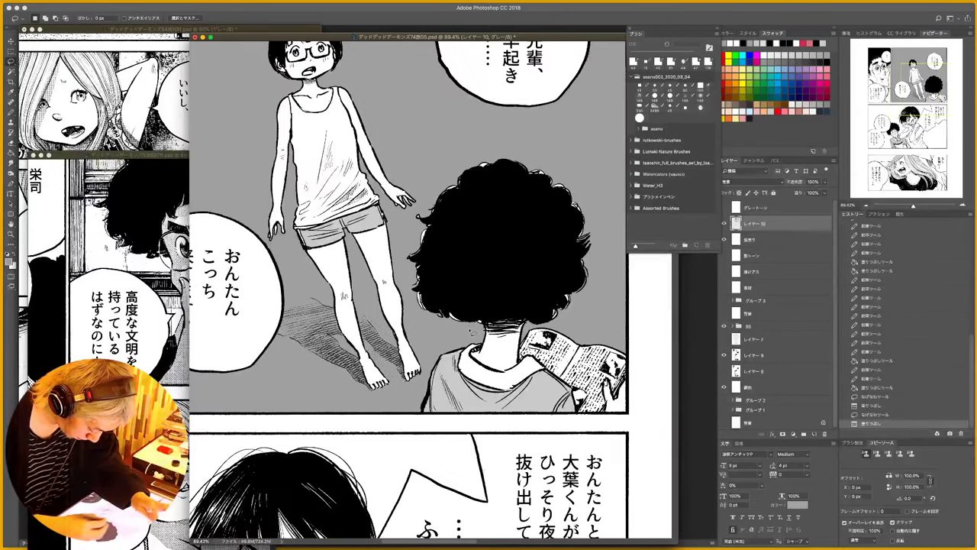
mouse_move(419, 220)
mouse_down()
mouse_move(439, 183)
mouse_move(539, 150)
mouse_up()
mouse_move(580, 327)
mouse_down()
mouse_move(557, 328)
mouse_move(564, 227)
mouse_move(512, 192)
mouse_move(438, 248)
mouse_move(466, 330)
mouse_move(423, 316)
mouse_move(402, 258)
mouse_up()
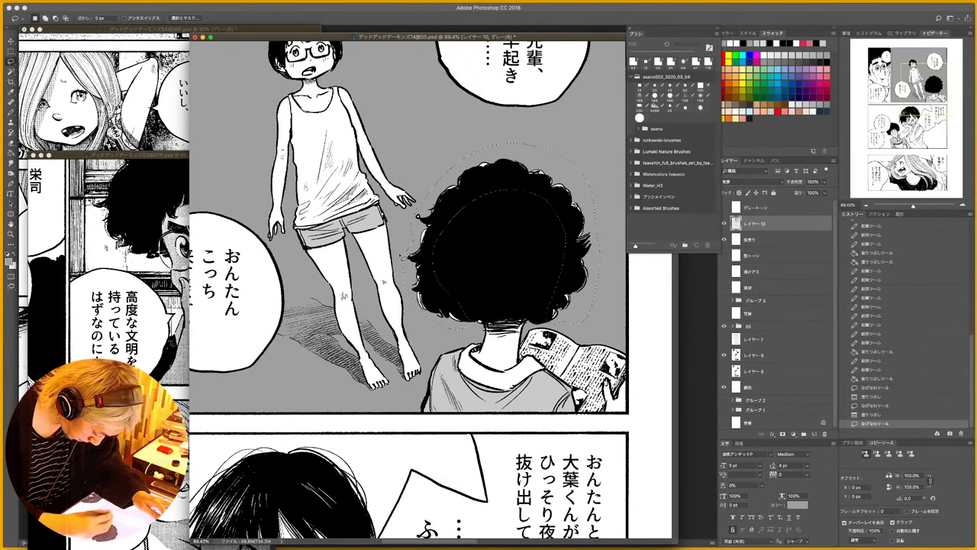
key(alt+BackSpace)
- Lasso the top edge of the standing girl's hair and fill the selection with gray
drag(502, 271, 598, 412)
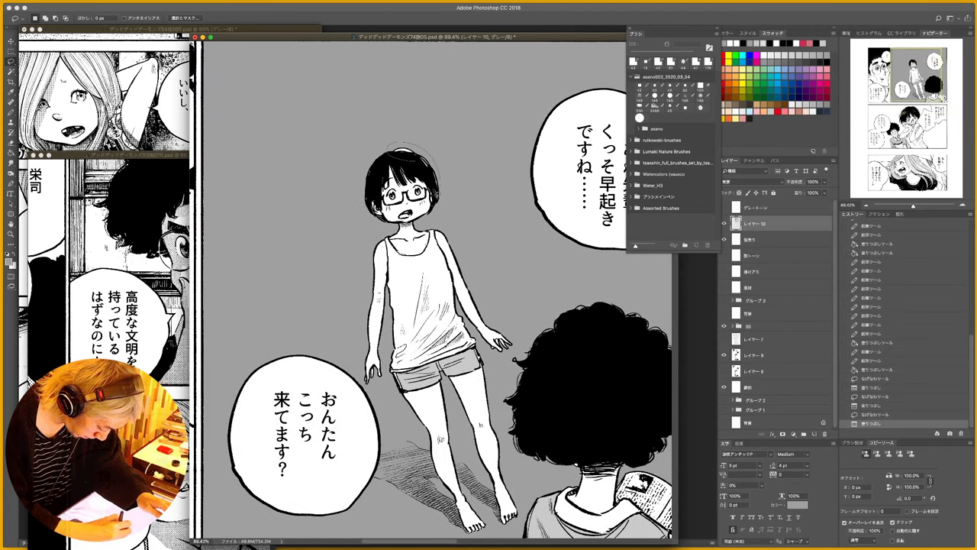
drag(438, 191, 419, 169)
key(alt+BackSpace)
- Clear the selection and try to fill the area beside the large face in the first panel
drag(416, 246, 555, 235)
mouse_move(482, 238)
mouse_down()
mouse_move(534, 224)
mouse_move(458, 253)
mouse_up()
key(g)
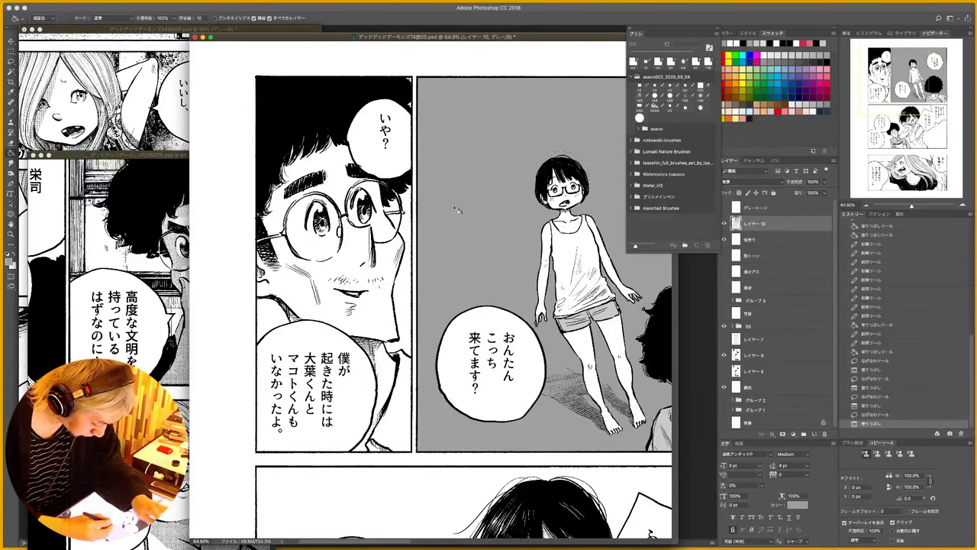
key(x)
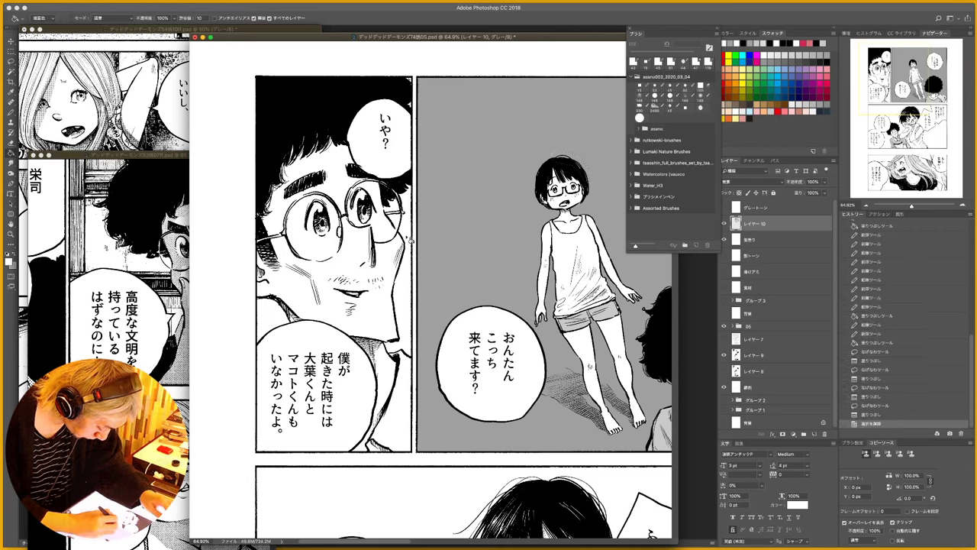
key(x)
click(410, 241)
key(super+z)
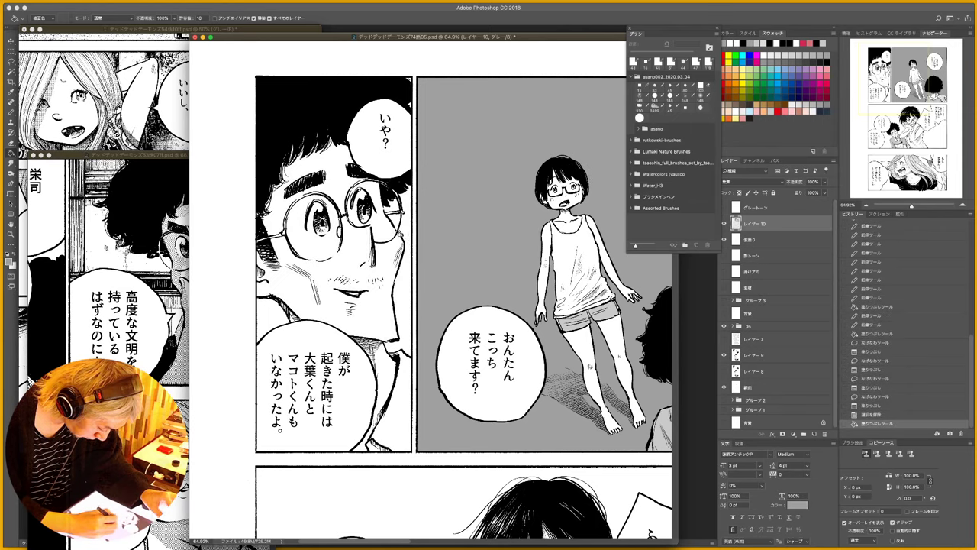
- Bridge the outline gaps along the bespectacled man's face in the first panel and fill the background around his head with gray
key(b)
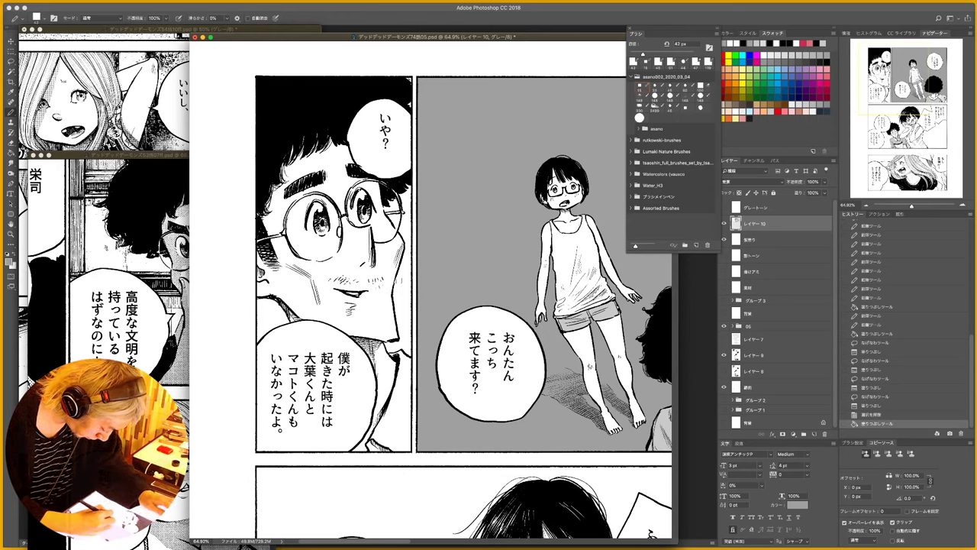
drag(395, 277, 394, 293)
drag(396, 338, 389, 343)
key(g)
click(274, 320)
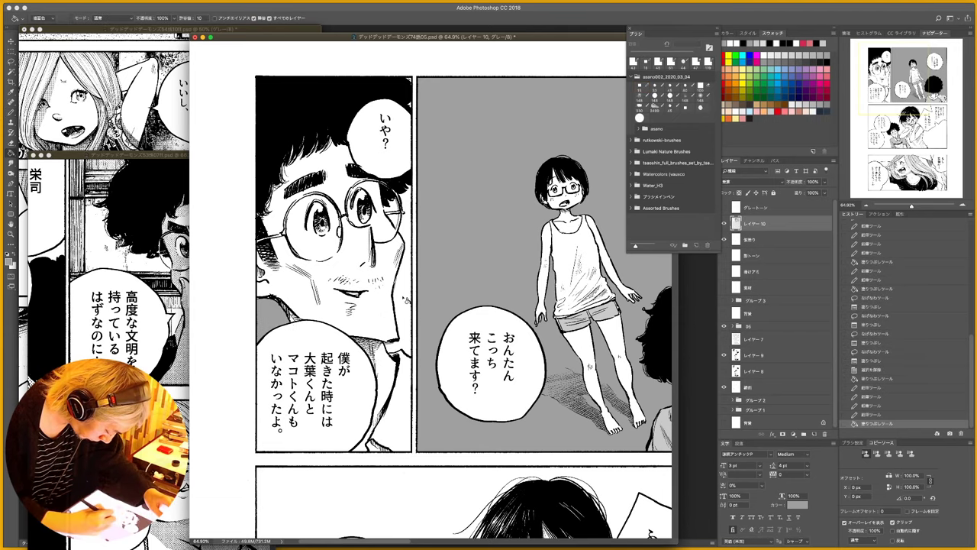
click(406, 298)
click(397, 221)
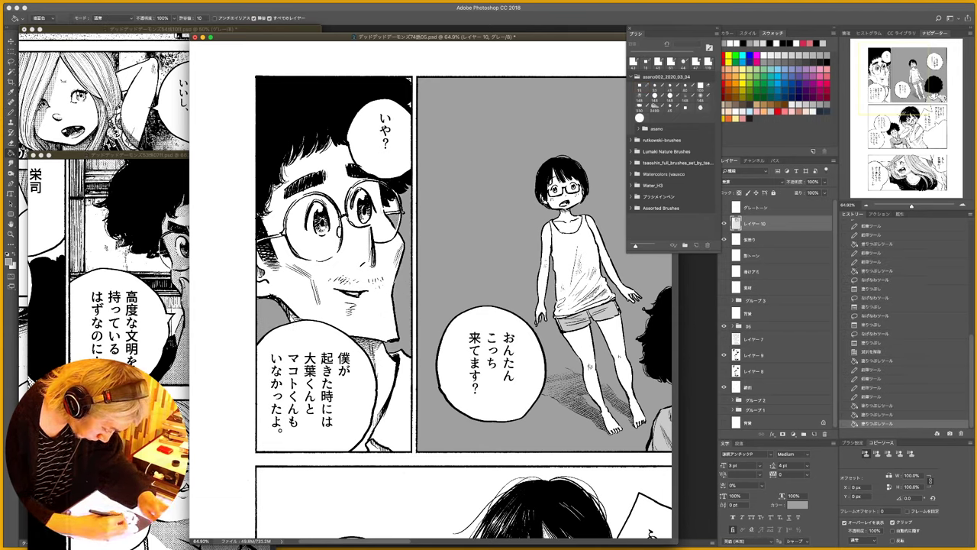
key(b)
drag(385, 210, 389, 214)
key(g)
click(396, 210)
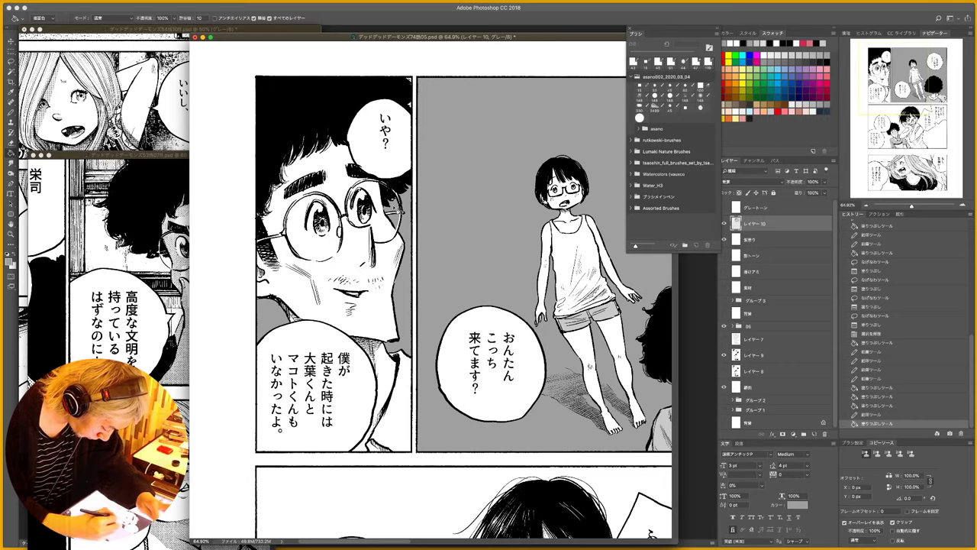
- Fill the middle panel's background around the girl and the speech balloons with gray
drag(492, 389, 347, 84)
click(580, 362)
click(473, 157)
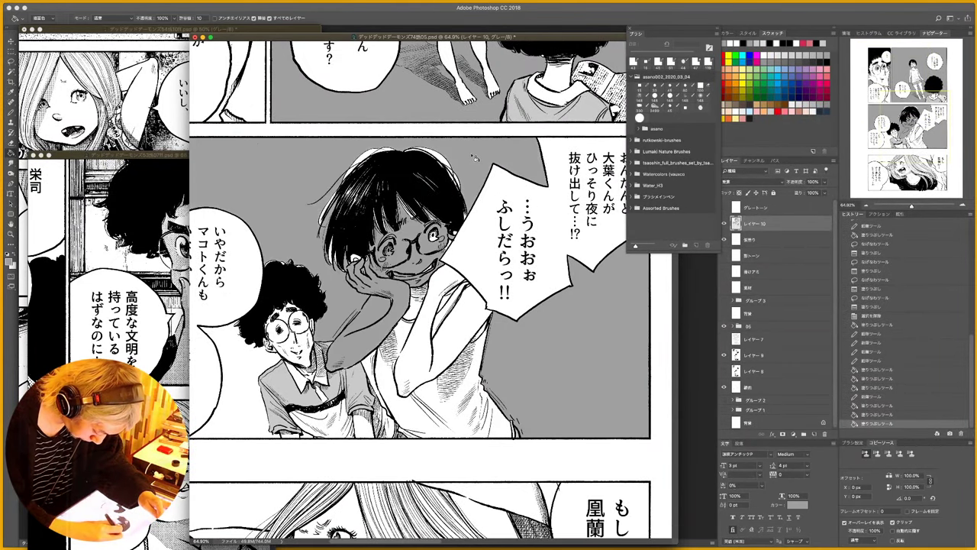
- Close the outline gap at the middle-panel girl's arm with white and fill her face and arm white
drag(382, 290, 427, 290)
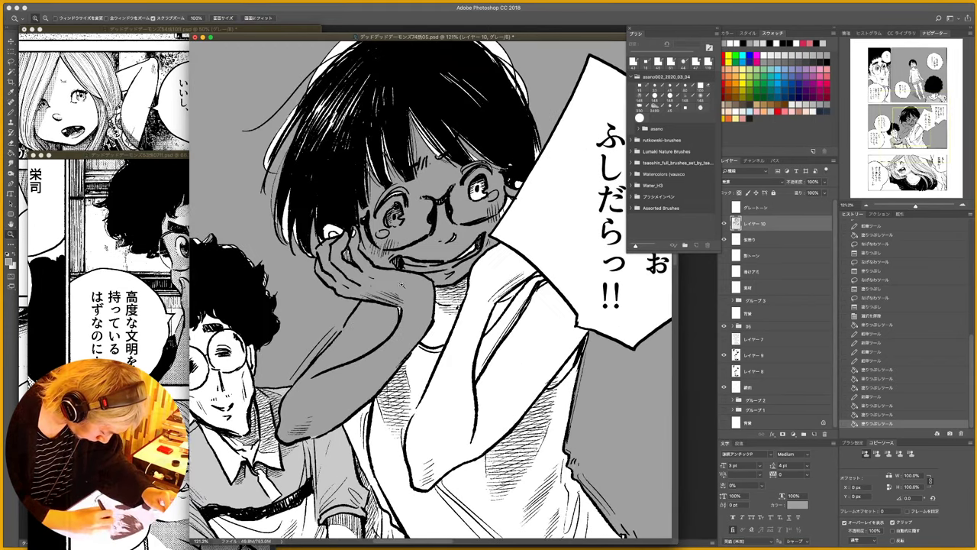
key(x)
key(b)
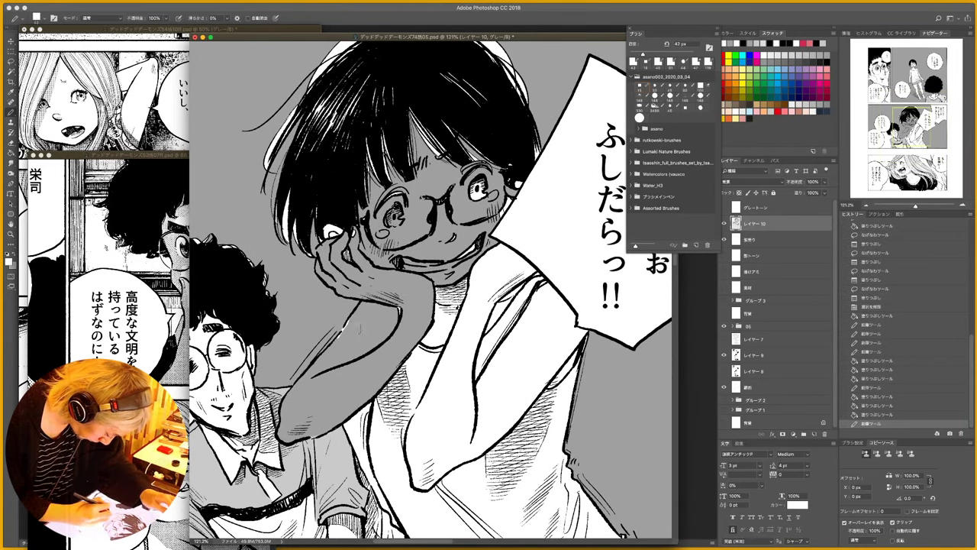
key(g)
click(372, 328)
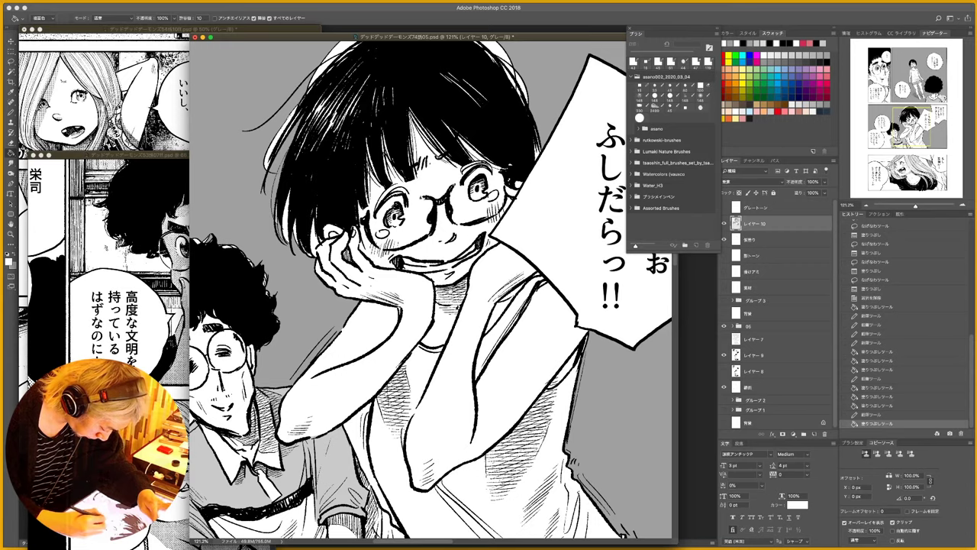
- Lasso the unfilled edges around the girl's hair and the man's curly hair, fill them with gray, and deselect
drag(372, 328, 391, 388)
key(l)
mouse_move(280, 205)
mouse_down()
mouse_move(499, 83)
mouse_move(566, 192)
mouse_move(527, 197)
mouse_move(446, 128)
mouse_move(340, 153)
mouse_move(321, 255)
mouse_move(343, 308)
mouse_move(334, 328)
mouse_up()
drag(337, 383, 503, 276)
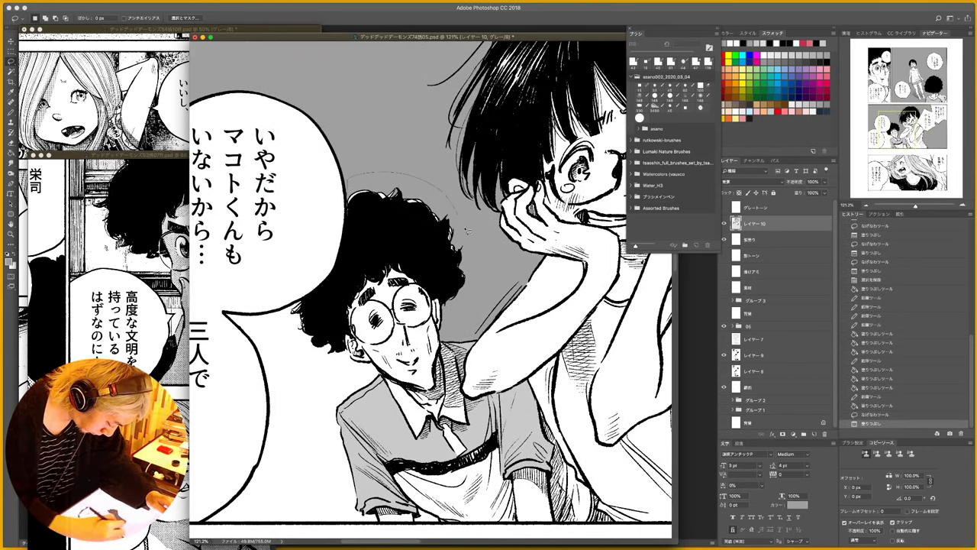
mouse_move(467, 230)
mouse_down()
mouse_move(441, 264)
mouse_move(350, 219)
mouse_up()
key(alt+BackSpace)
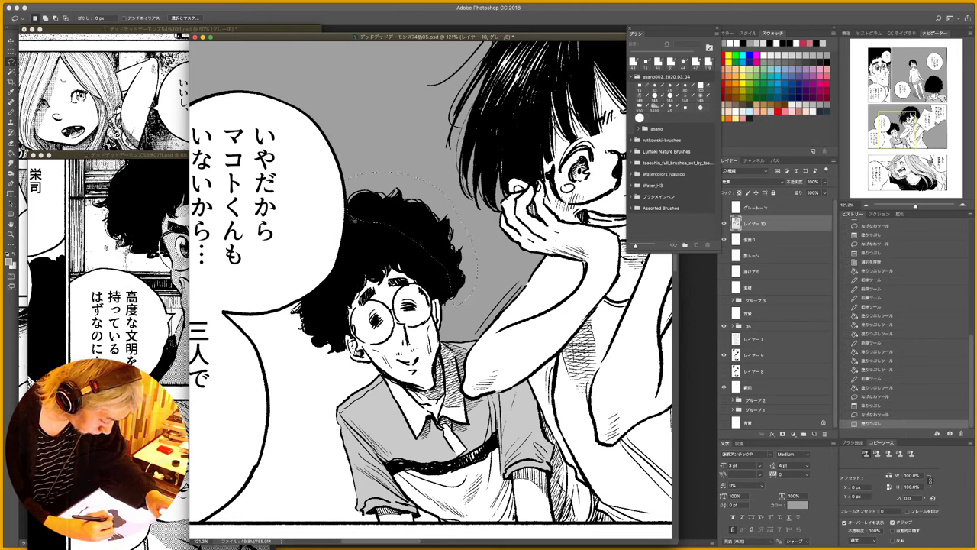
key(super+d)
- Fill the remaining background between the speech balloons and the curly-haired man with gray
key(x)
key(b)
key(g)
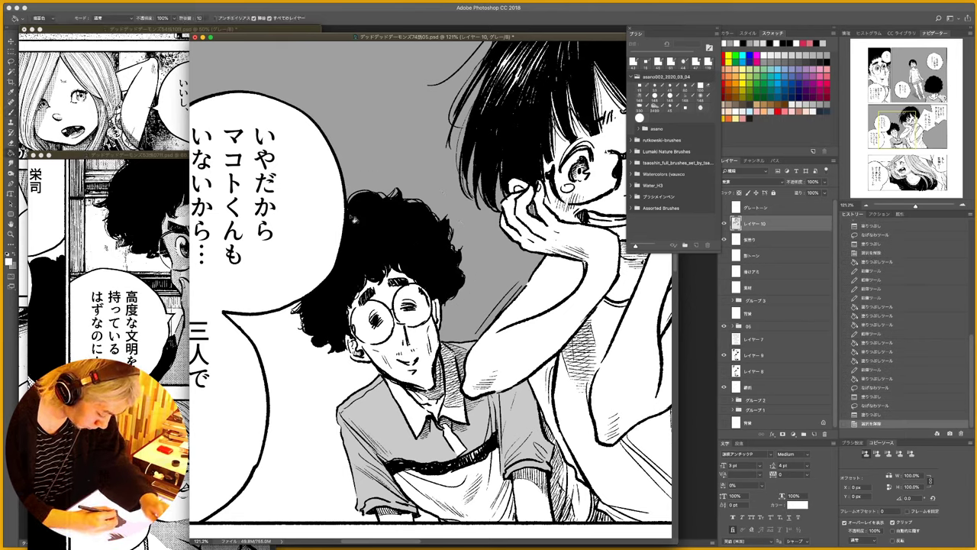
click(309, 374)
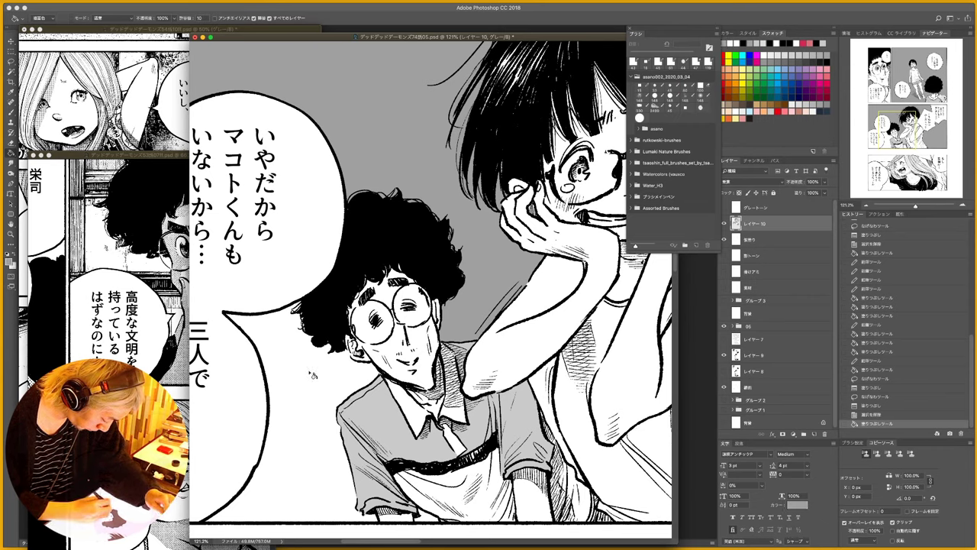
click(315, 375)
- Paint the curly-haired man's ear white and fill the small gap between him and the girl with gray
key(x)
key(b)
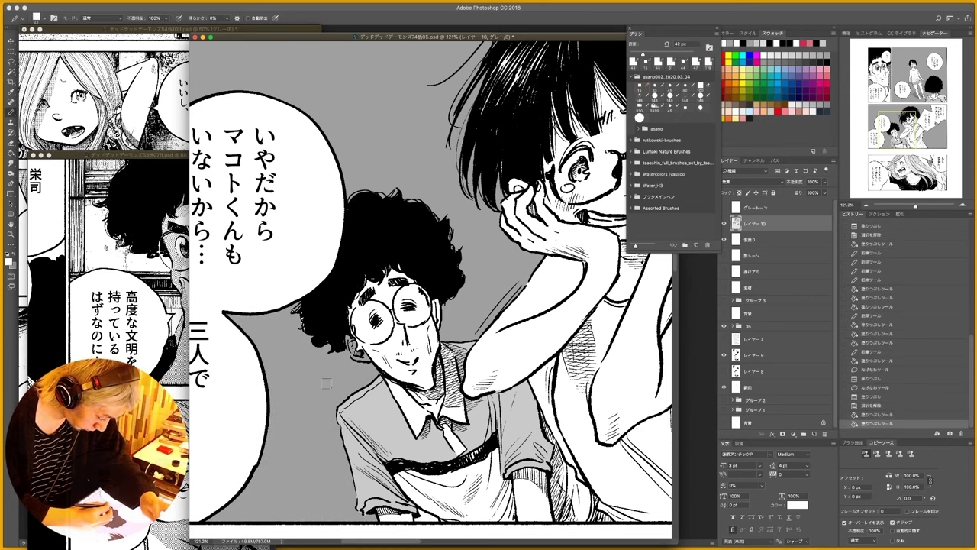
mouse_move(355, 350)
mouse_down()
mouse_move(350, 340)
mouse_move(364, 357)
mouse_move(349, 330)
mouse_up()
drag(457, 255, 379, 273)
mouse_move(548, 371)
mouse_down()
mouse_move(514, 292)
mouse_move(526, 294)
mouse_up()
key(x)
key(g)
click(443, 289)
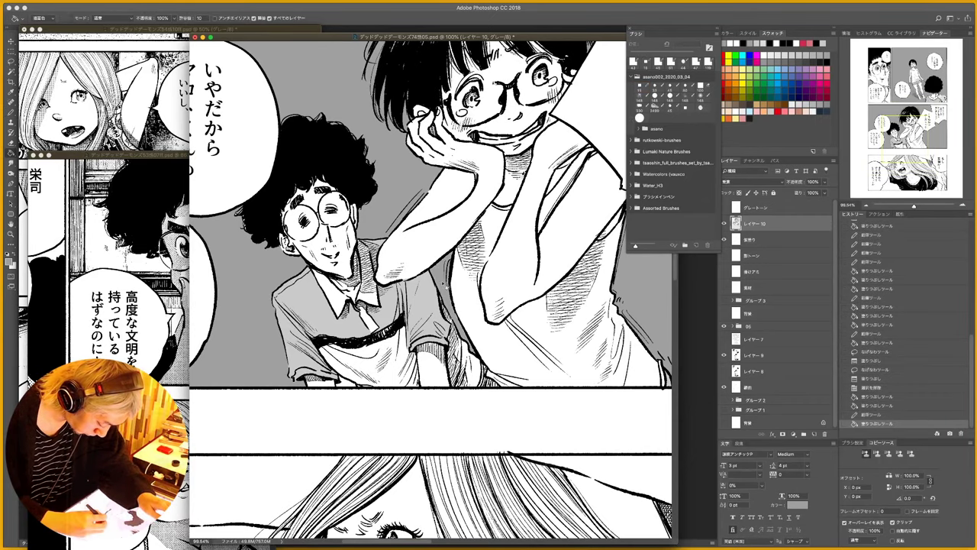
- Try to fill the bottom panel's background behind the long-haired girl's hair with gray
drag(519, 441, 493, 255)
drag(543, 333, 486, 335)
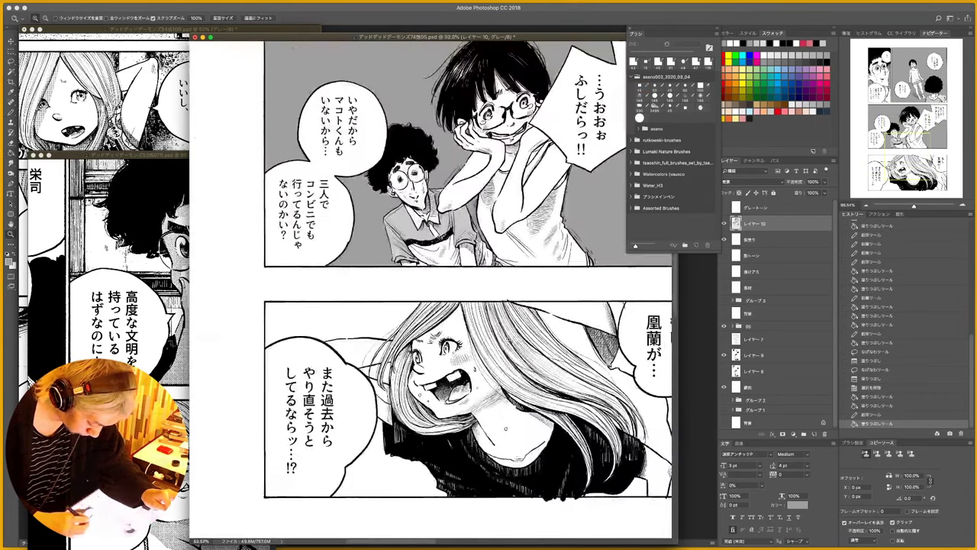
drag(664, 402, 513, 360)
click(517, 374)
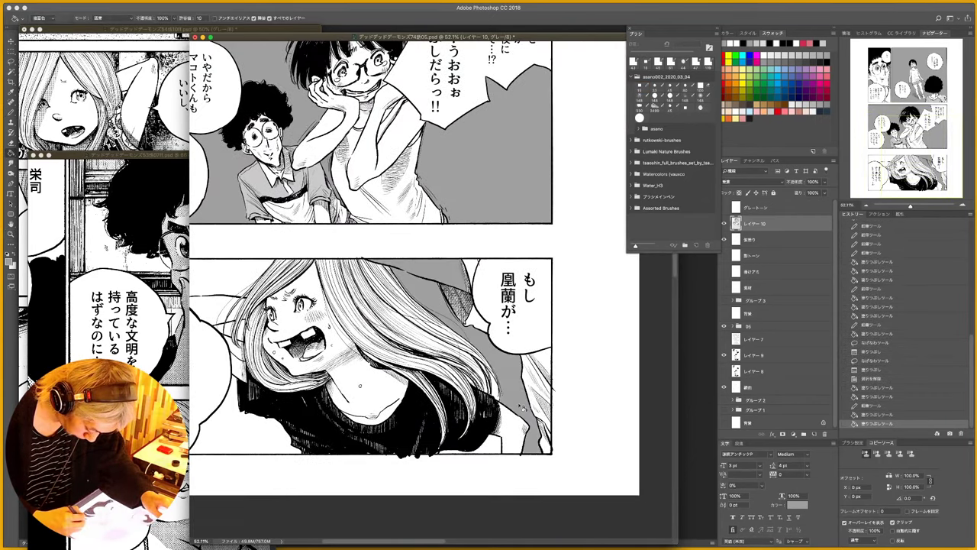
- Close the outline gap beside the raised sleeve in the bottom panel and fill the background pockets around the girl's hair and arm with gray
key(b)
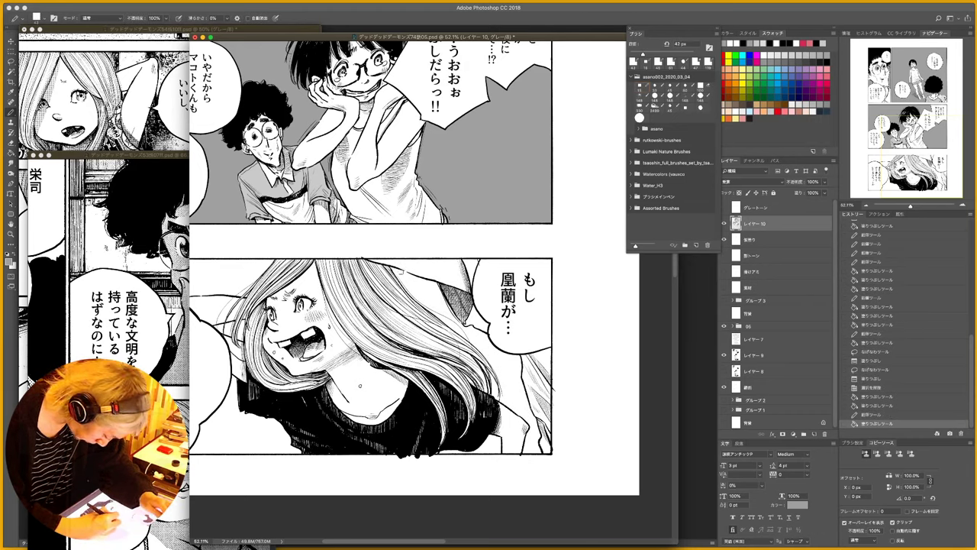
drag(402, 272, 410, 276)
key(g)
click(436, 294)
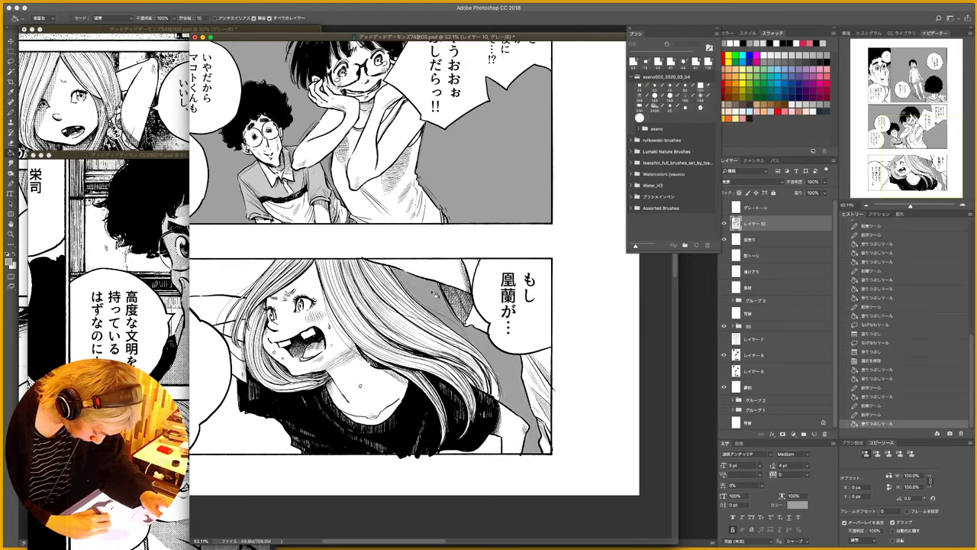
click(500, 394)
click(495, 450)
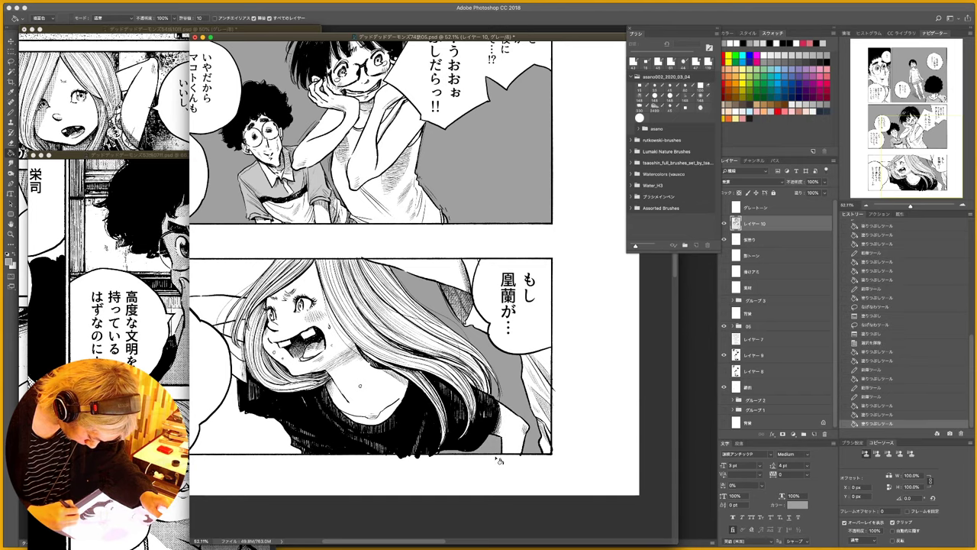
- Fill the background below and above the large speech balloon with gray, closing the gap in the girl's arm outline
drag(459, 362, 600, 348)
click(400, 412)
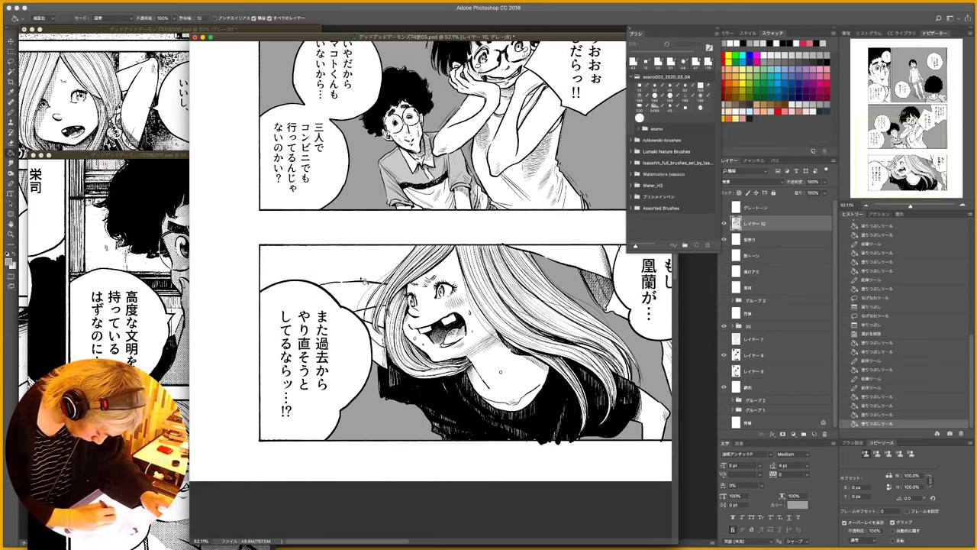
click(361, 265)
key(super+z)
mouse_move(349, 296)
mouse_down()
mouse_move(372, 291)
mouse_move(330, 265)
mouse_move(342, 266)
mouse_up()
key(b)
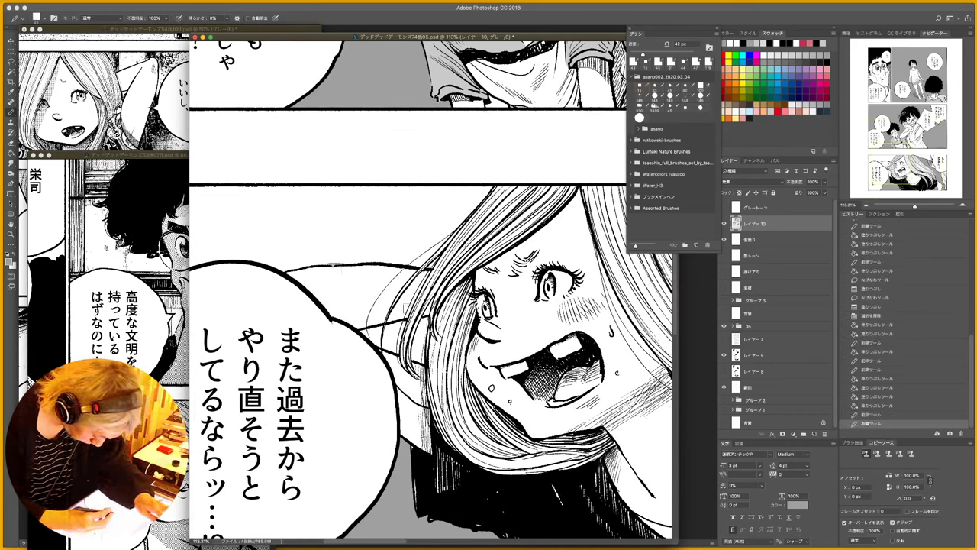
key(g)
click(414, 261)
- Fill the small background gaps between the long-haired girl's arm and her hair strands with gray
click(373, 338)
click(393, 336)
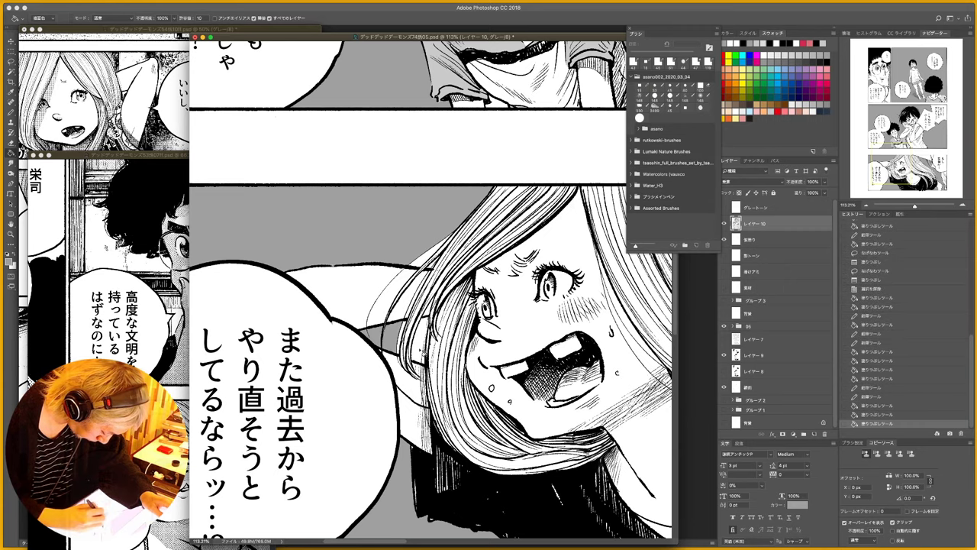
click(419, 349)
click(405, 336)
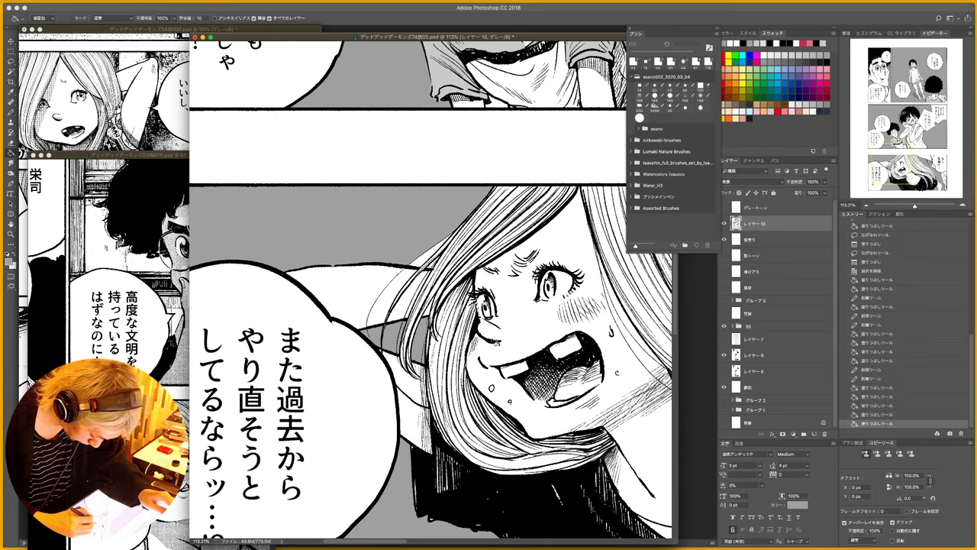
click(432, 259)
click(436, 270)
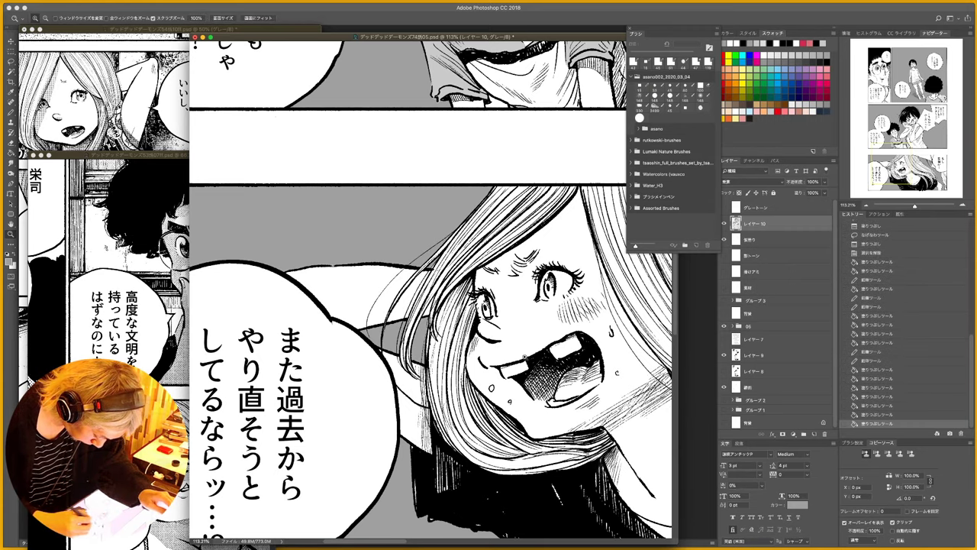
- Fill the clothing pieces around the smaller speech balloon in the bottom panel with light gray using the Paint Bucket
drag(522, 360, 437, 316)
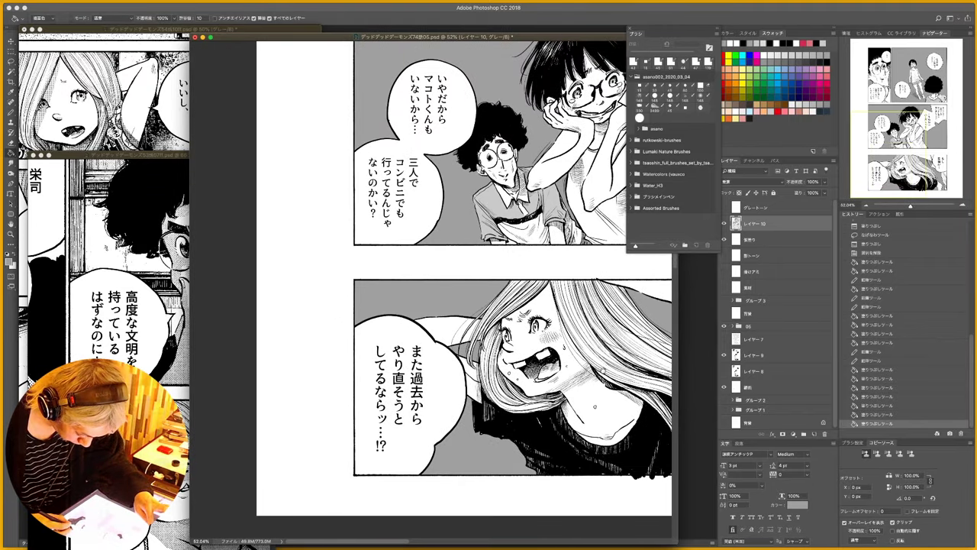
mouse_move(604, 371)
mouse_down()
mouse_move(527, 385)
mouse_move(461, 382)
mouse_up()
mouse_move(621, 339)
mouse_down()
mouse_move(534, 324)
mouse_move(523, 304)
mouse_up()
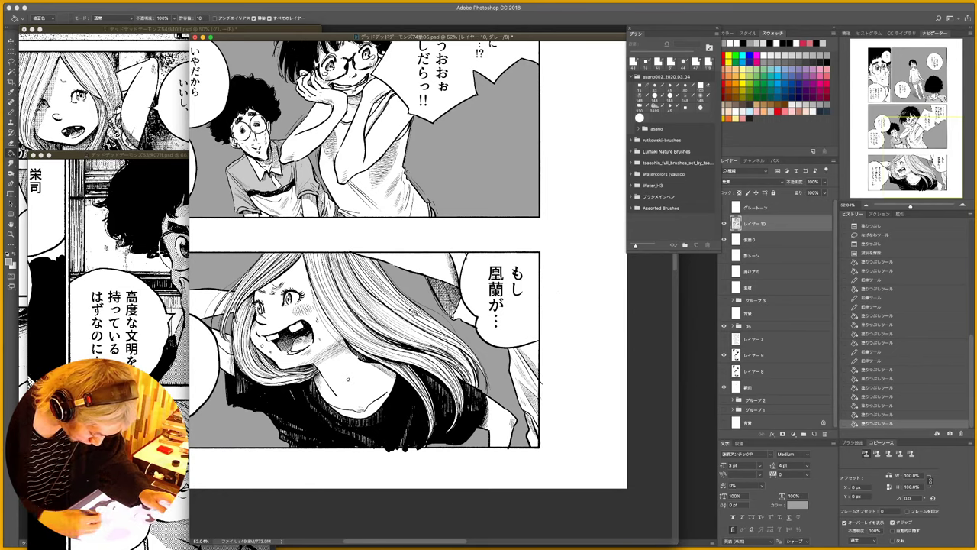
key(z)
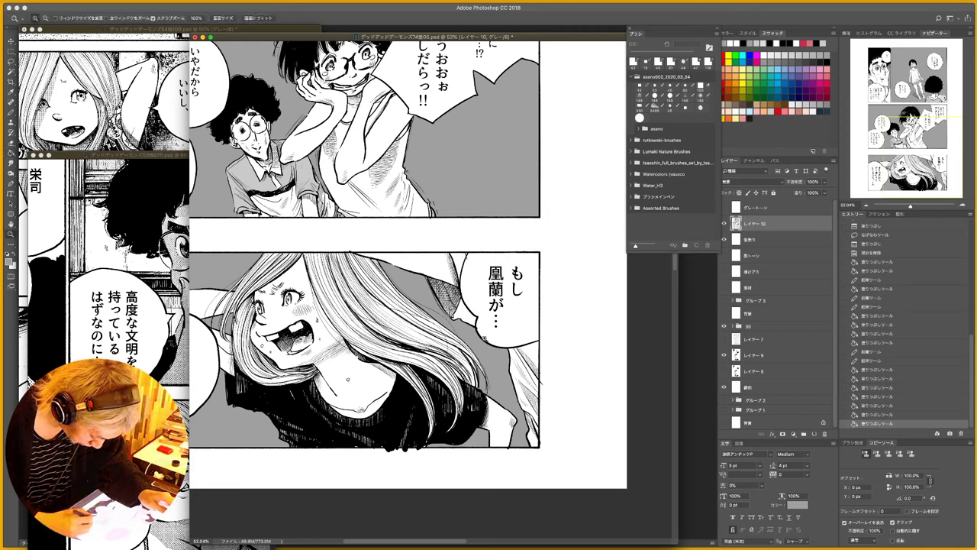
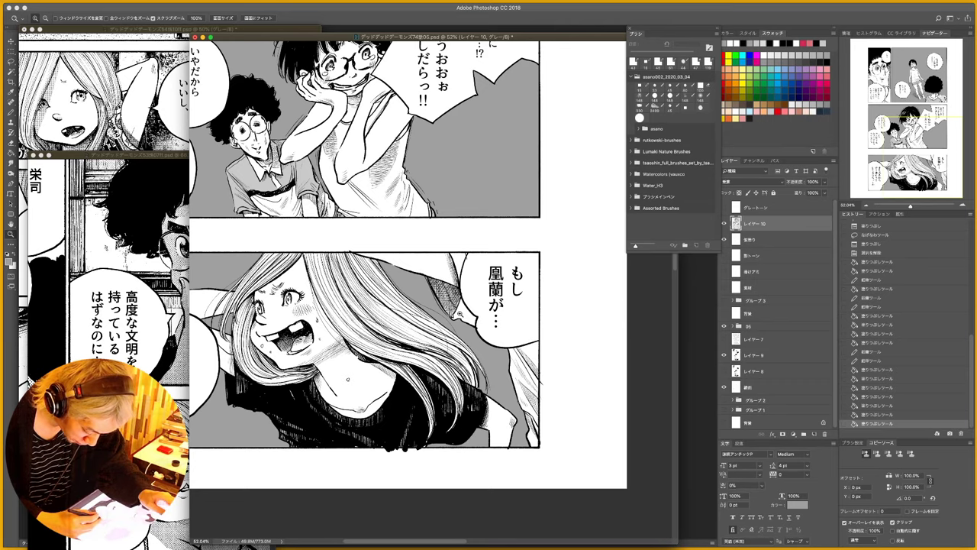
drag(445, 317, 473, 317)
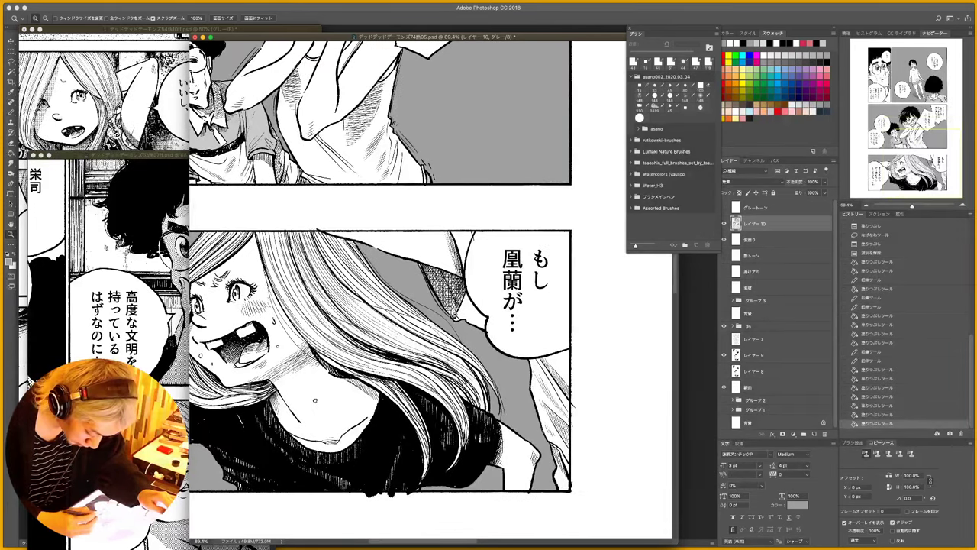
drag(533, 311, 485, 318)
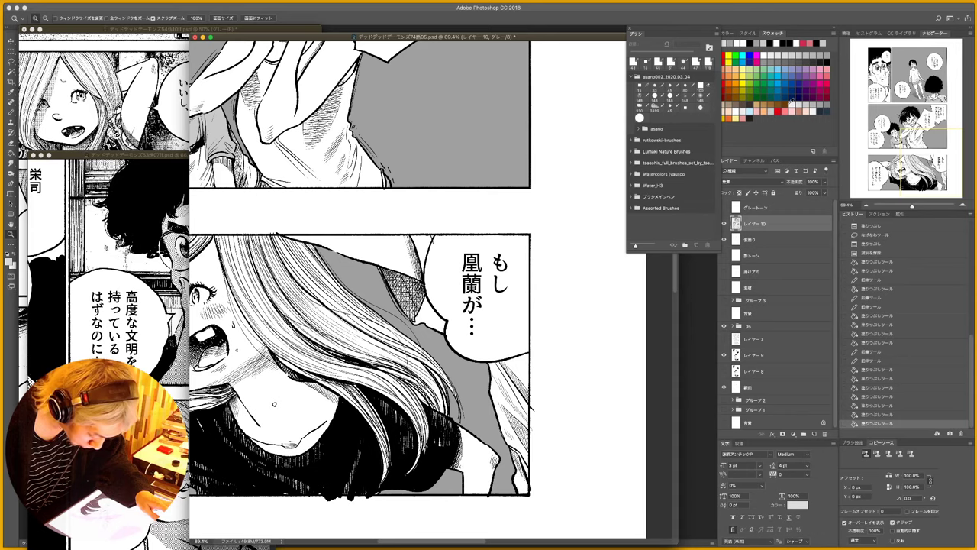
key(g)
click(424, 253)
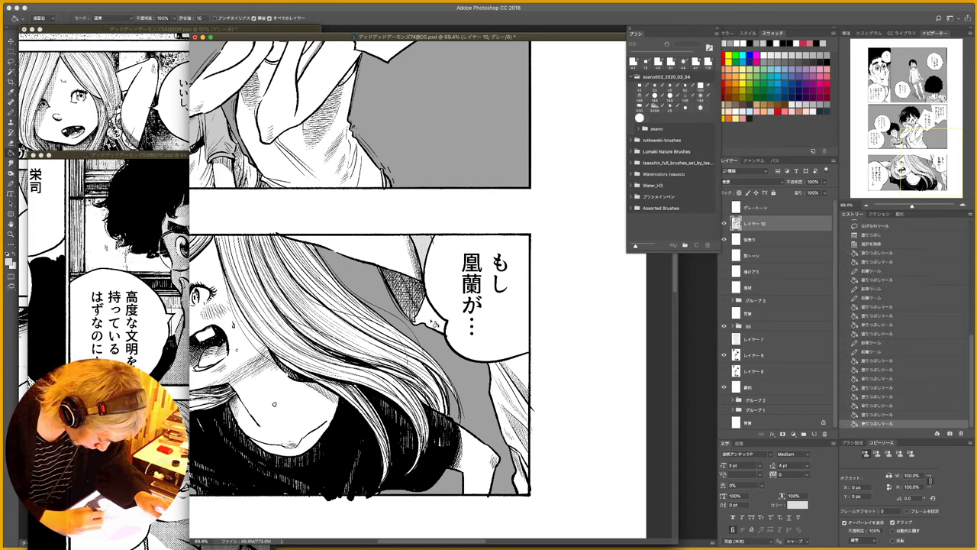
click(432, 321)
click(524, 371)
- Lasso the clothing along the bottom panel's outer edge and the hatched sleeve area beside the balloon, filling each with light gray
key(l)
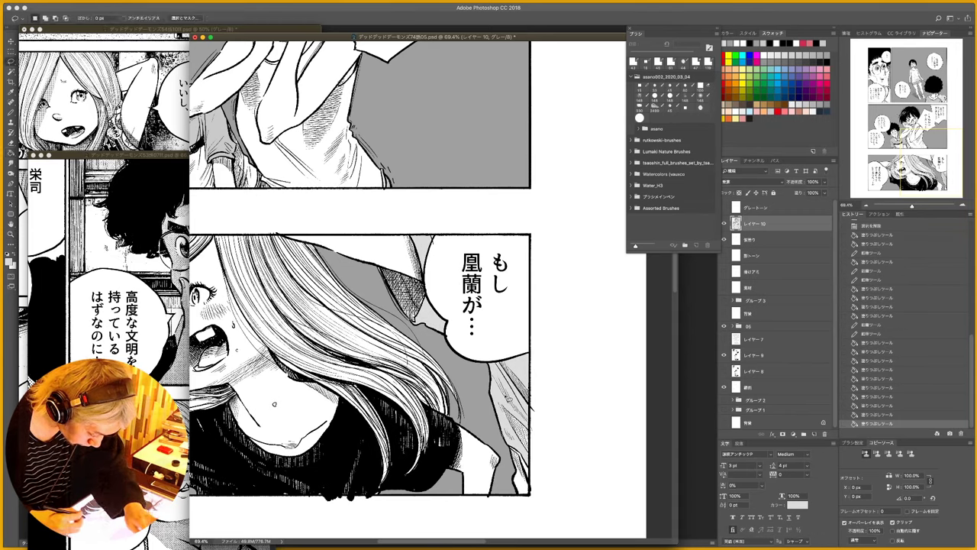
mouse_move(530, 361)
mouse_down()
mouse_move(543, 491)
mouse_move(523, 496)
mouse_move(498, 410)
mouse_up()
key(alt+BackSpace)
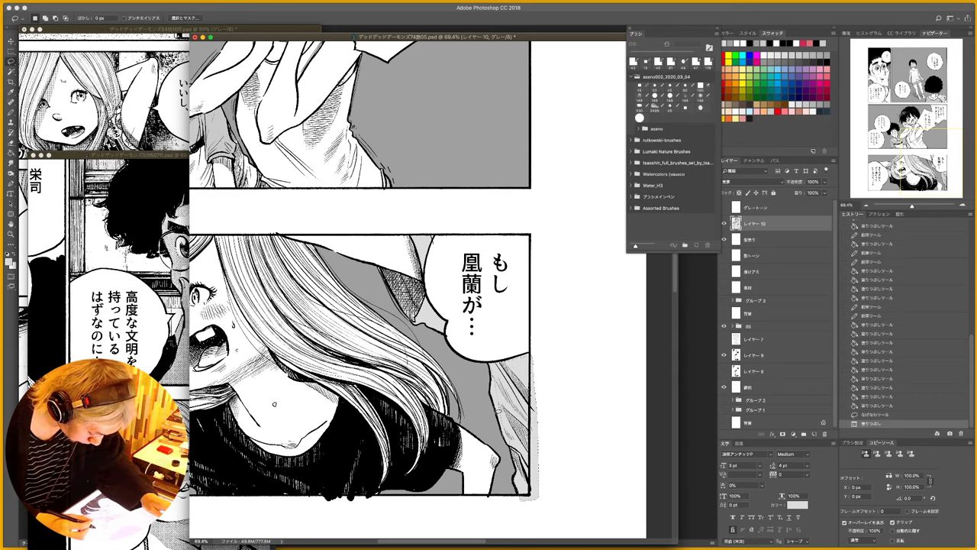
key(super+d)
mouse_move(425, 249)
mouse_down()
mouse_move(434, 236)
mouse_move(418, 281)
mouse_move(432, 303)
mouse_move(417, 327)
mouse_move(379, 274)
mouse_up()
key(alt+BackSpace)
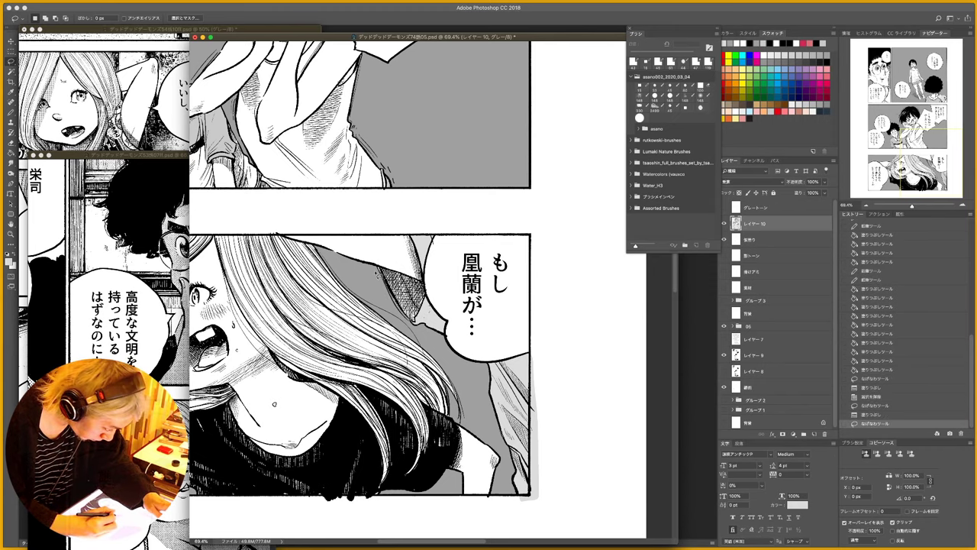
key(alt+BackSpace)
key(super+d)
- Select the gray background of the large top panel with the Magic Wand and extend the selection to similar areas across the page
key(z)
drag(471, 262, 441, 278)
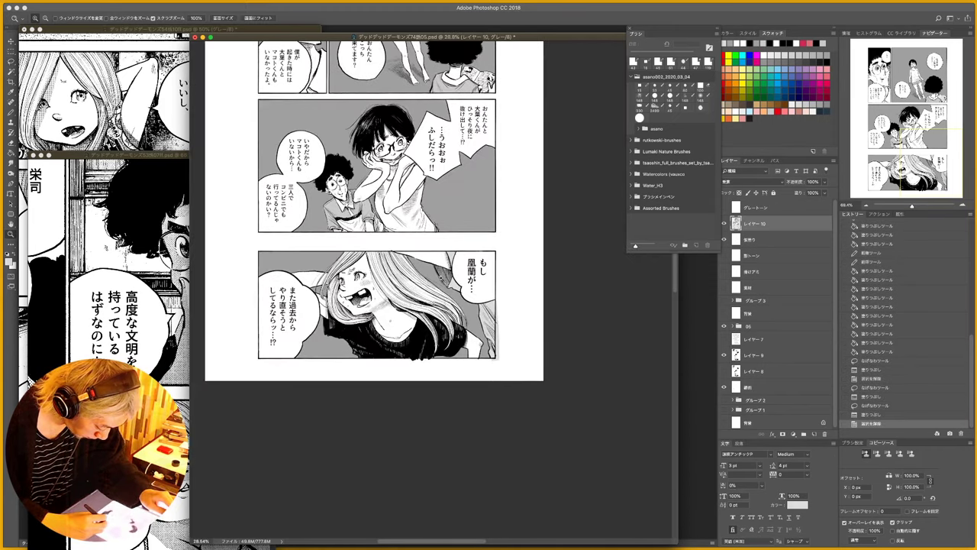
key(l)
mouse_move(483, 102)
mouse_down()
mouse_move(489, 269)
mouse_move(498, 230)
mouse_up()
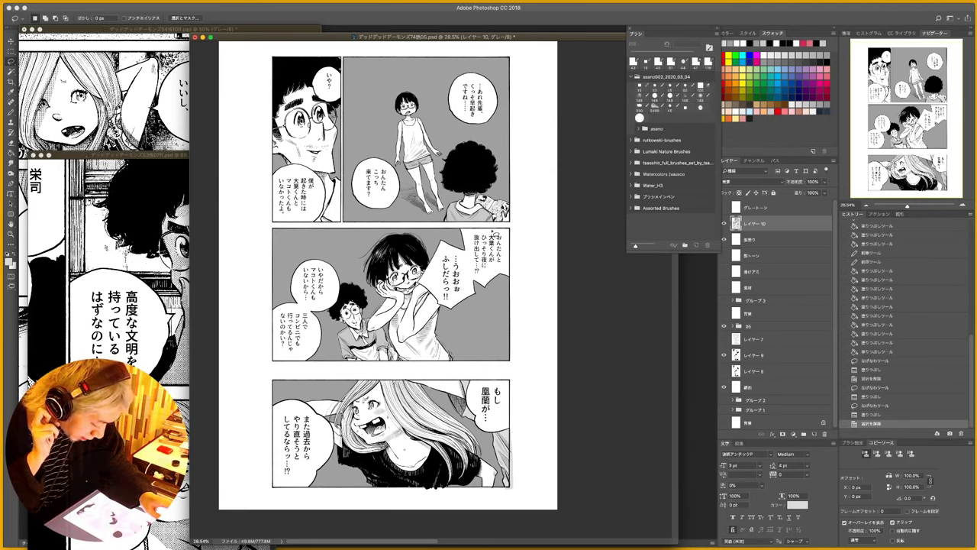
key(w)
click(441, 133)
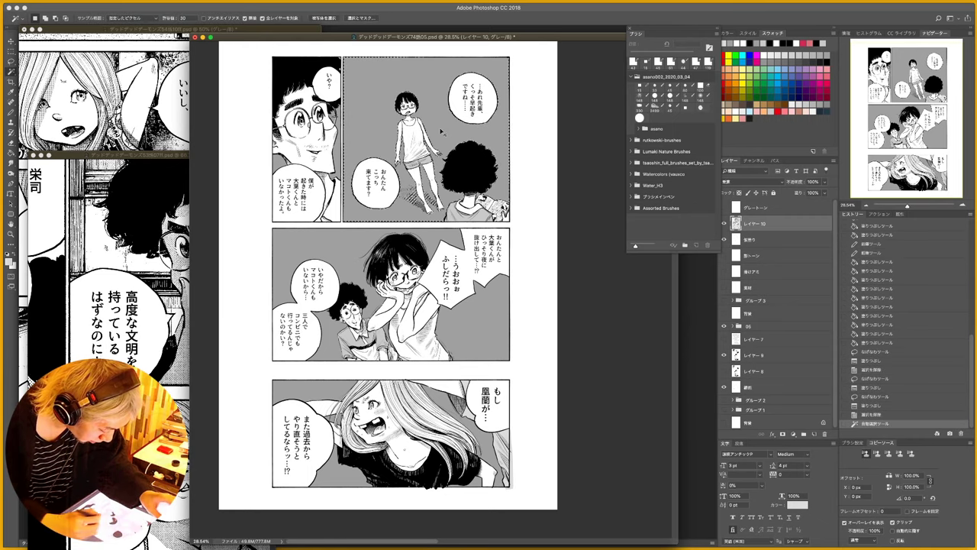
key(super+g)
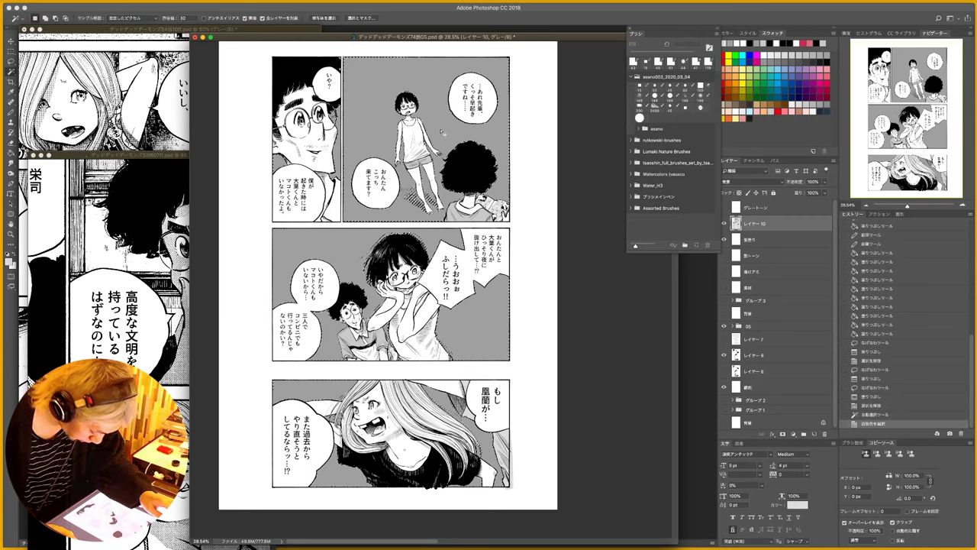
- Show the background drawing group グループ 3 and rename it 背景
click(723, 302)
click(762, 306)
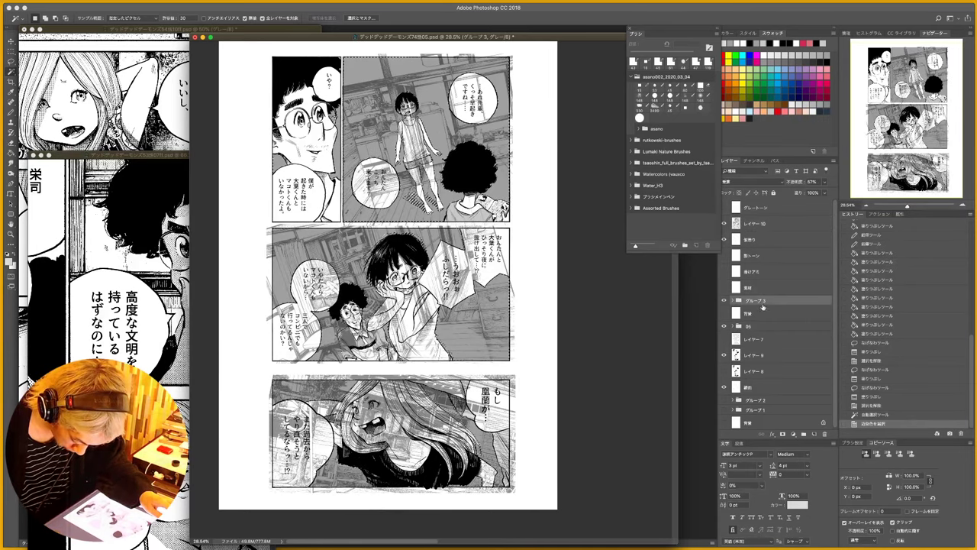
double_click(762, 302)
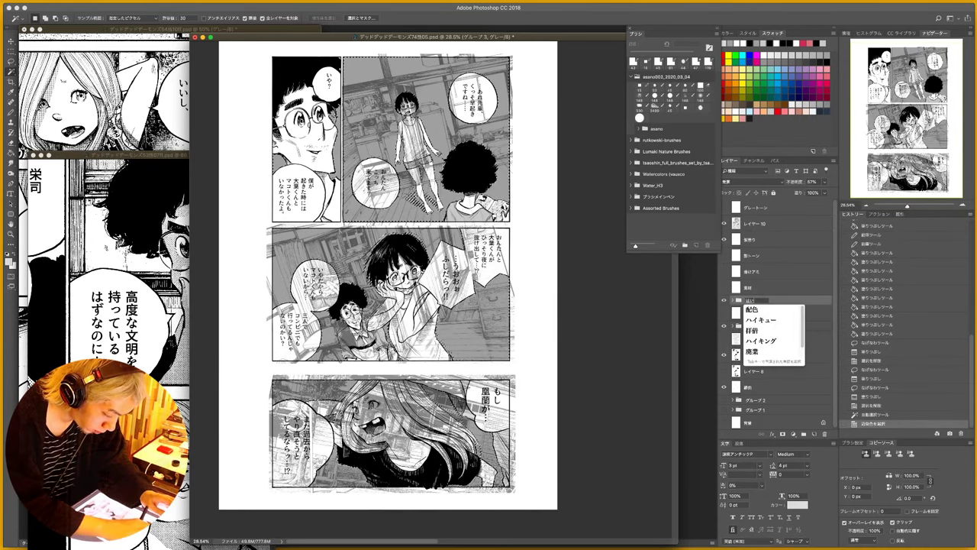
key(Return)
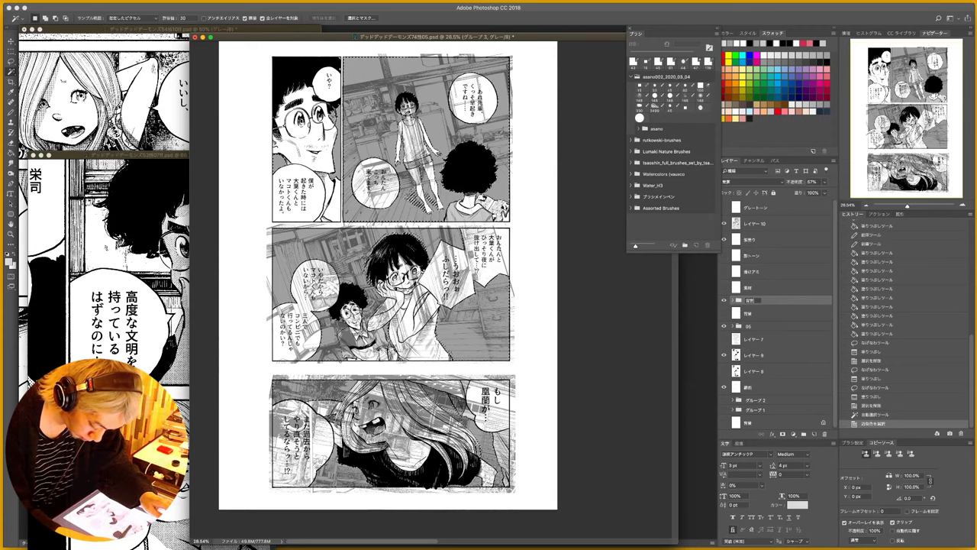
key(Return)
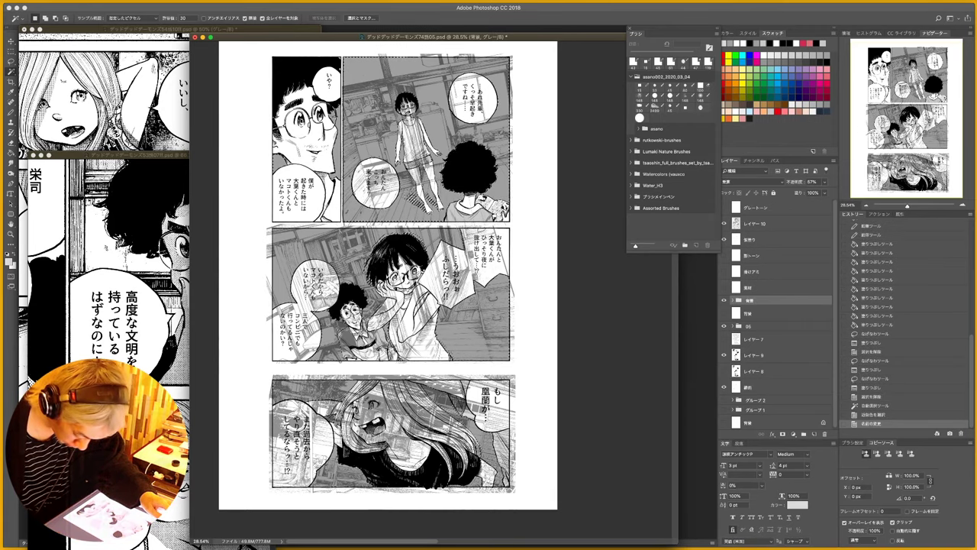
- Set the 背景 group's opacity to 100% and add a layer mask from the current selection
click(825, 183)
drag(817, 193, 833, 193)
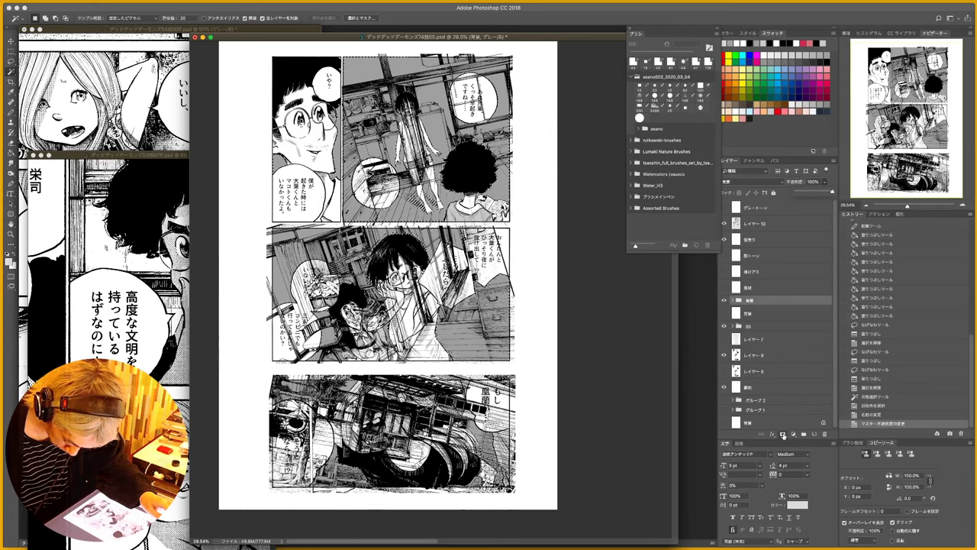
click(782, 434)
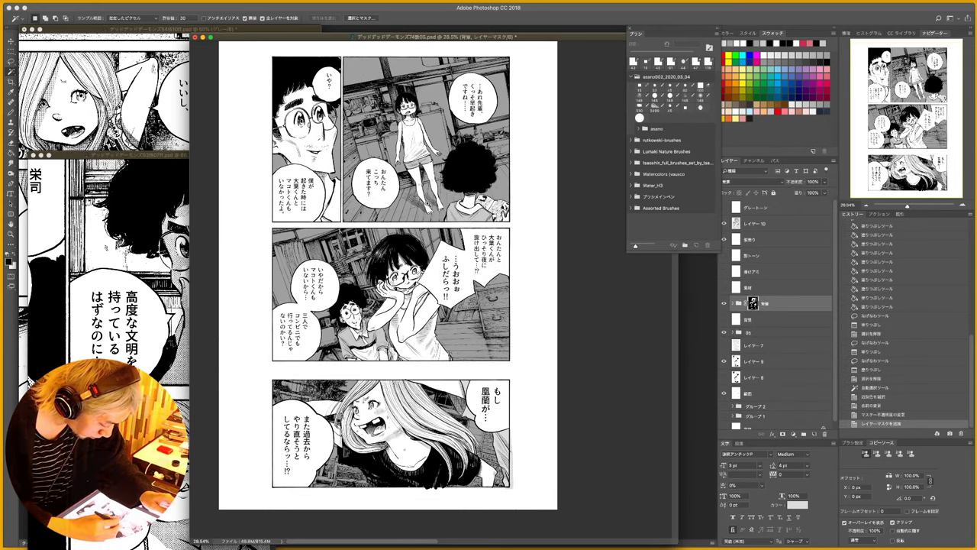
- Expand the 背景 group to access its individual background layers
drag(432, 198, 483, 312)
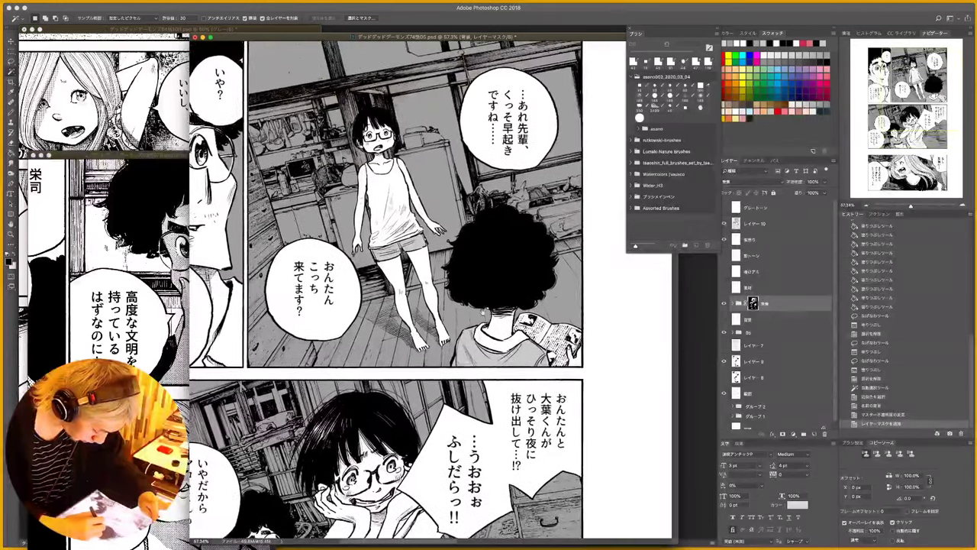
scroll(481, 311, up, 2)
click(731, 304)
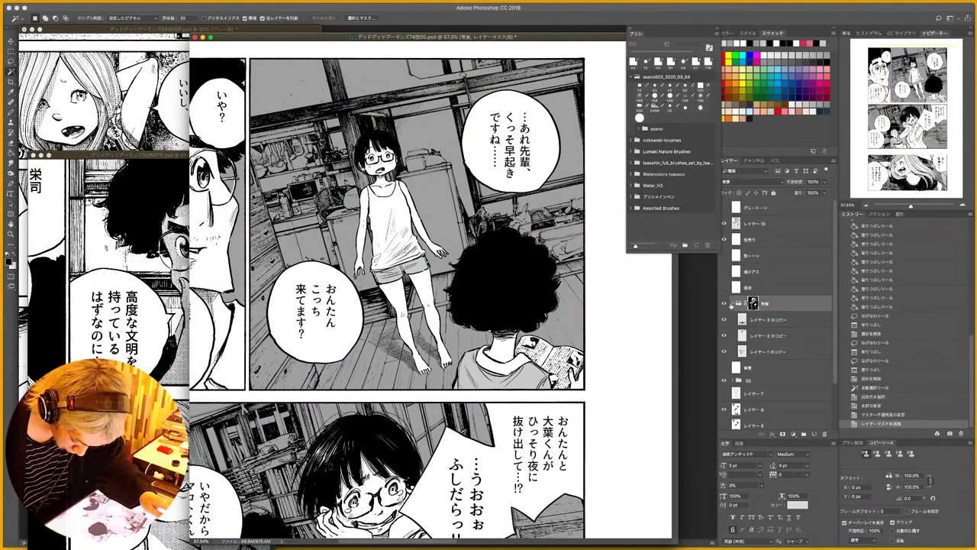
- Try to reposition the レイヤー 3 のコピー background image, and revert to the state before the moves
click(770, 321)
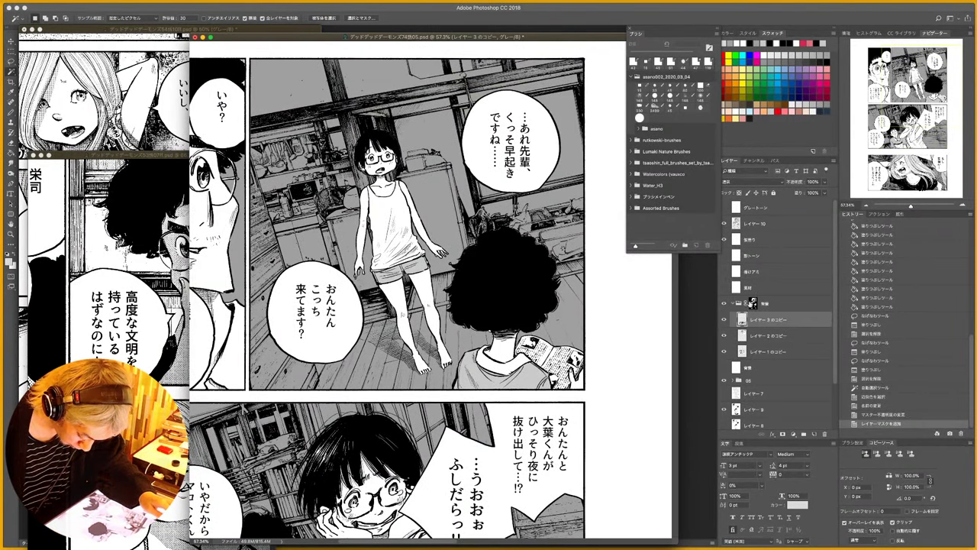
key(v)
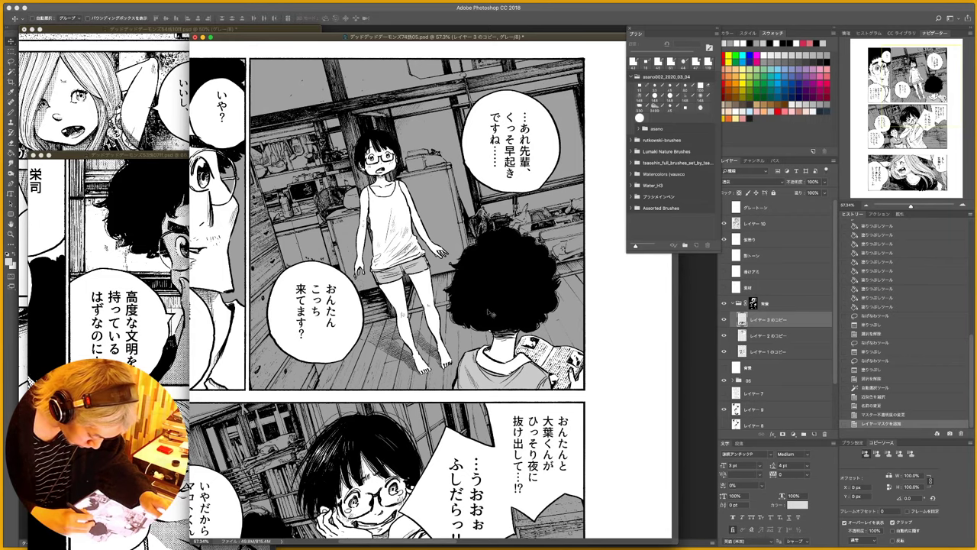
mouse_move(488, 310)
mouse_down()
mouse_move(502, 298)
mouse_move(472, 295)
mouse_move(488, 295)
mouse_up()
key(z)
drag(471, 335, 427, 290)
key(space)
click(724, 320)
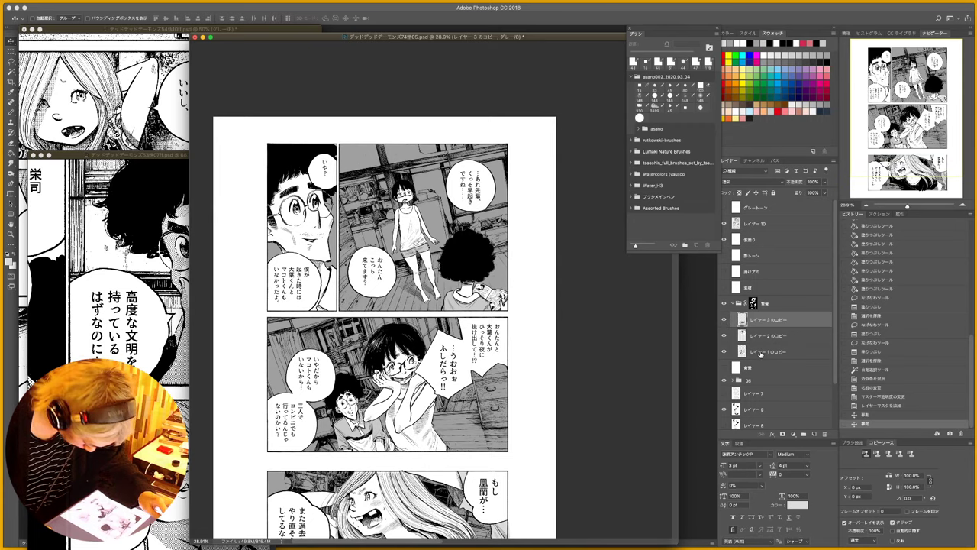
click(895, 417)
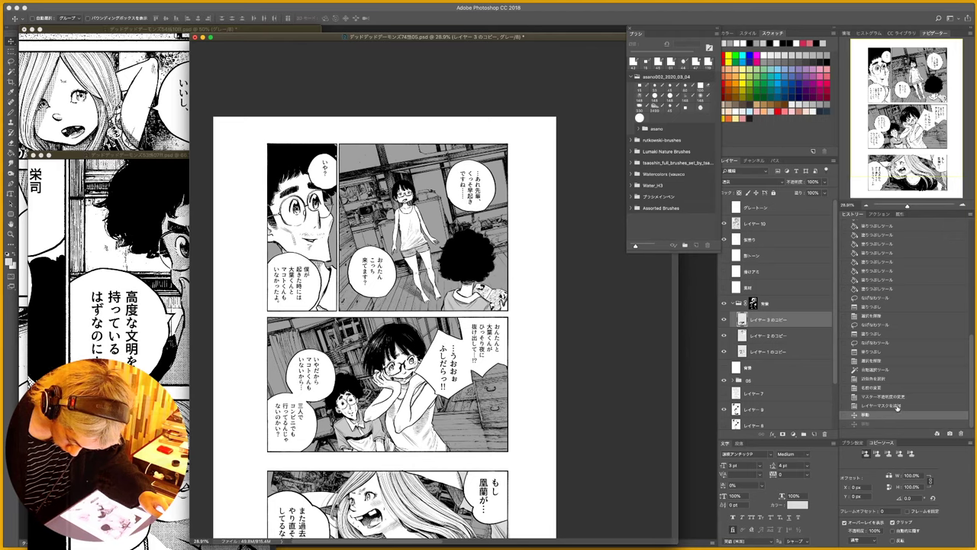
click(898, 406)
- Reposition the レイヤー 2 のコピー background image within the large top panel
click(764, 353)
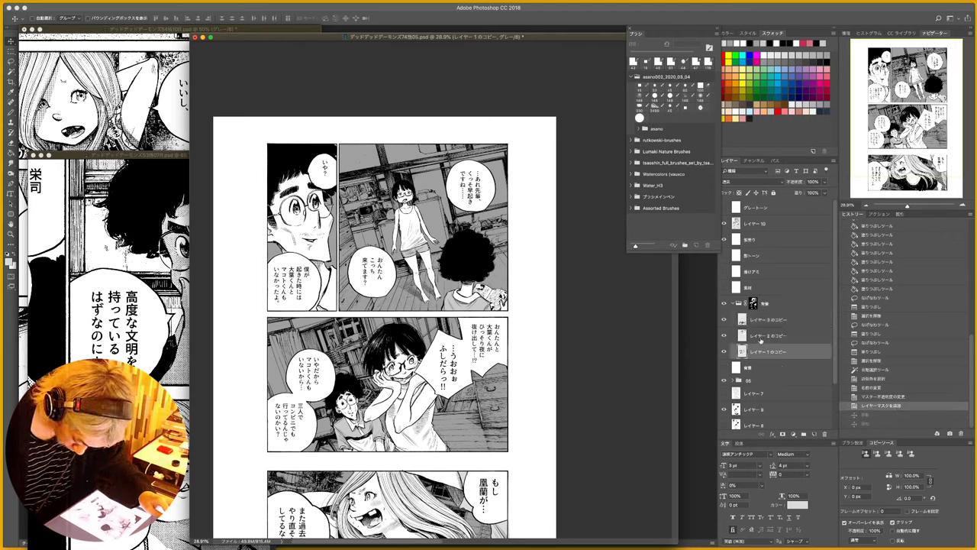
click(765, 336)
drag(455, 272, 481, 272)
key(ctrl+space)
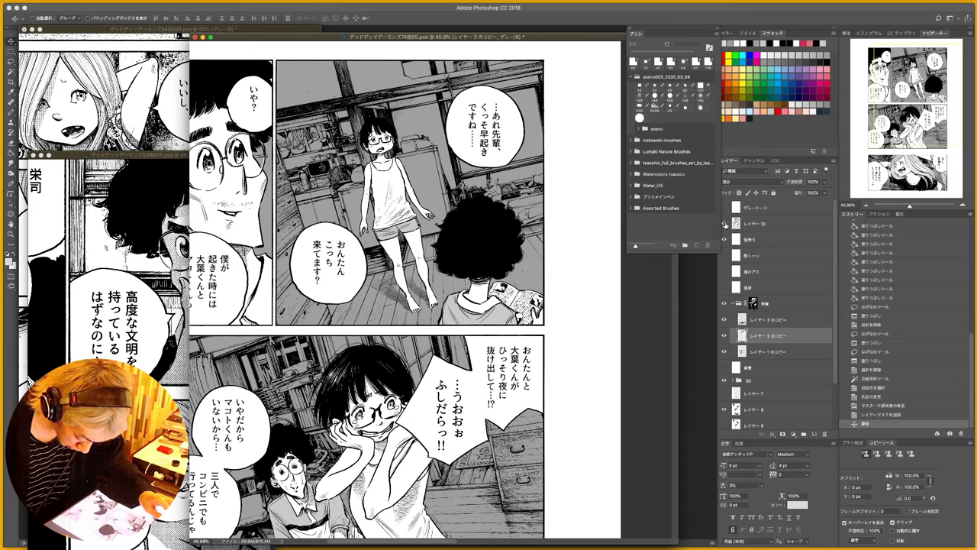
- Hide the gray base layer レイヤー 10 to examine the large top panel's background line art around the figures
click(726, 224)
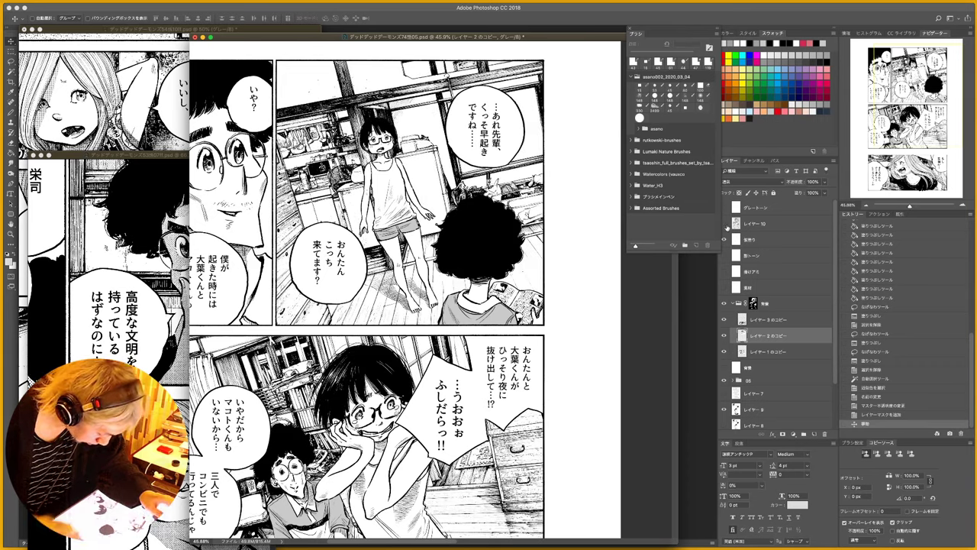
key(z)
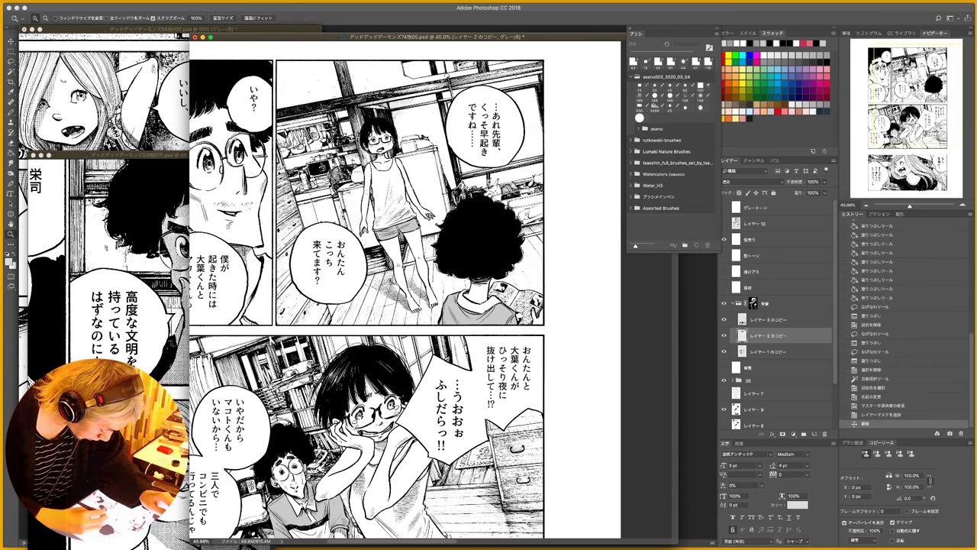
drag(391, 276, 483, 276)
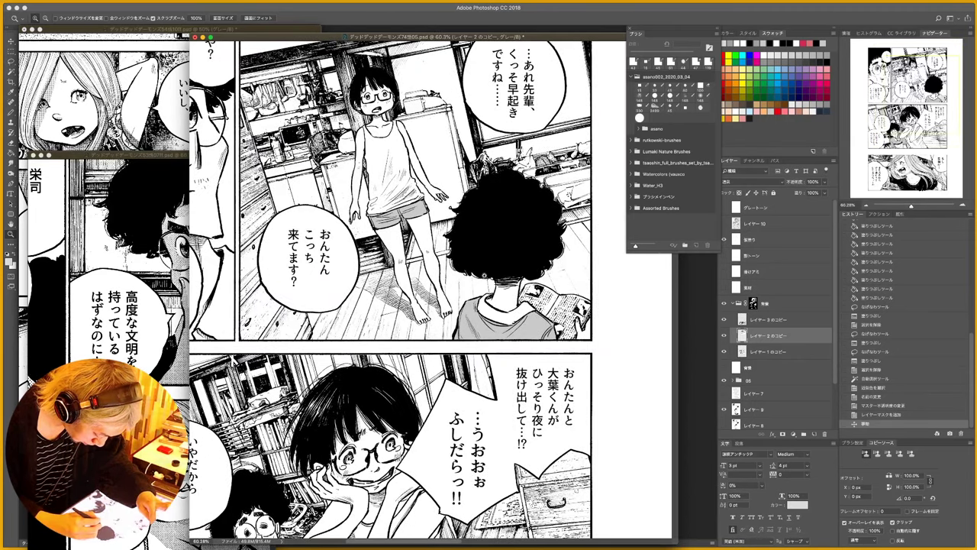
scroll(389, 290, up, 3)
drag(464, 300, 465, 304)
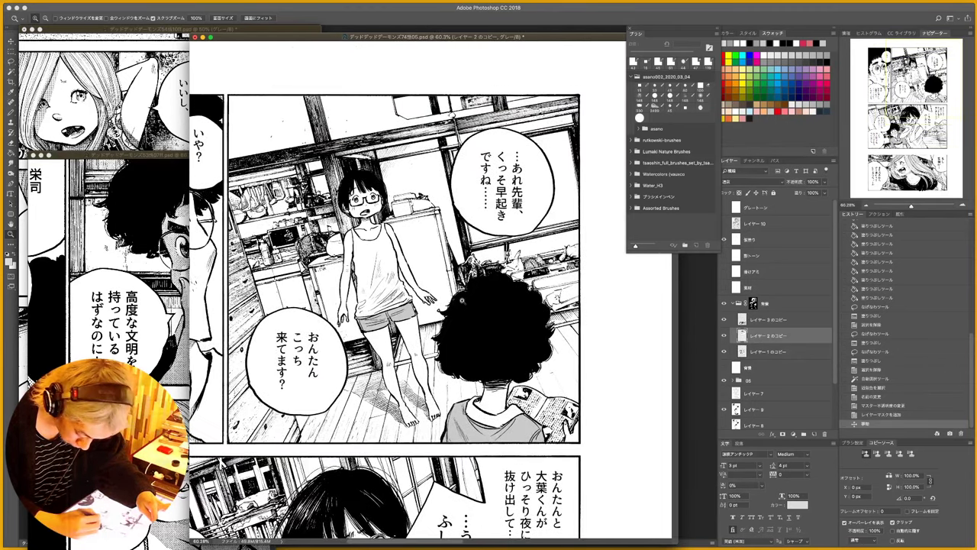
- Select the 背景 group's layer mask and view it on its own to check the figure and balloon cutouts
click(753, 303)
scroll(407, 197, up, 3)
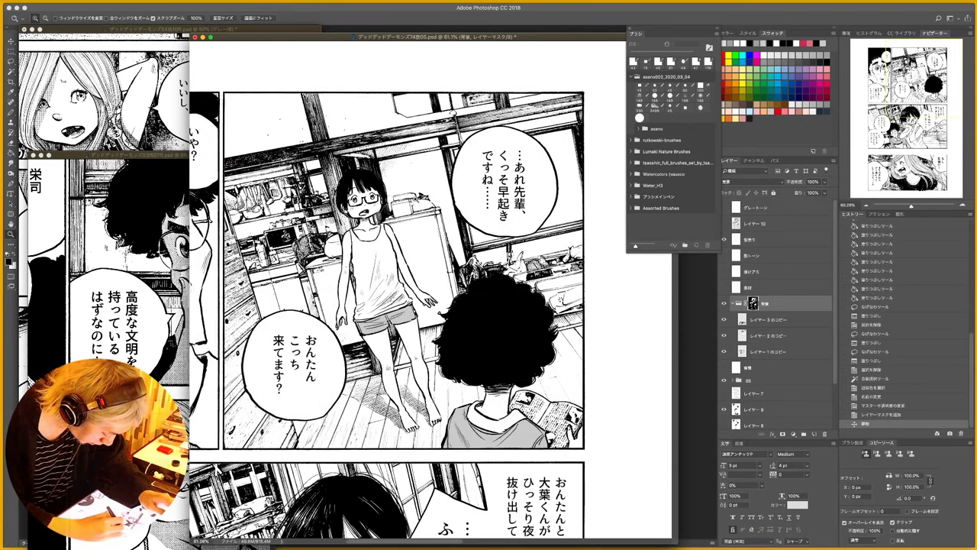
alt+click(753, 305)
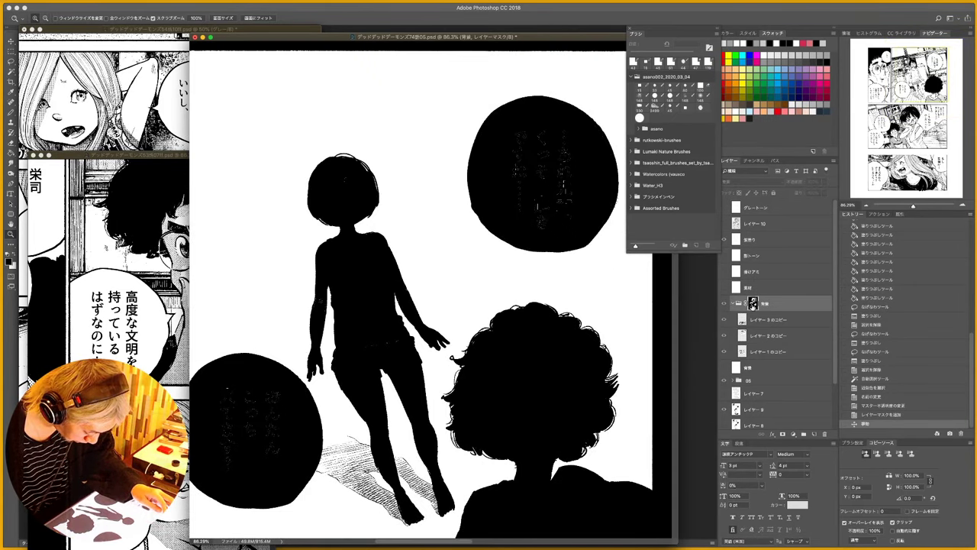
alt+click(753, 304)
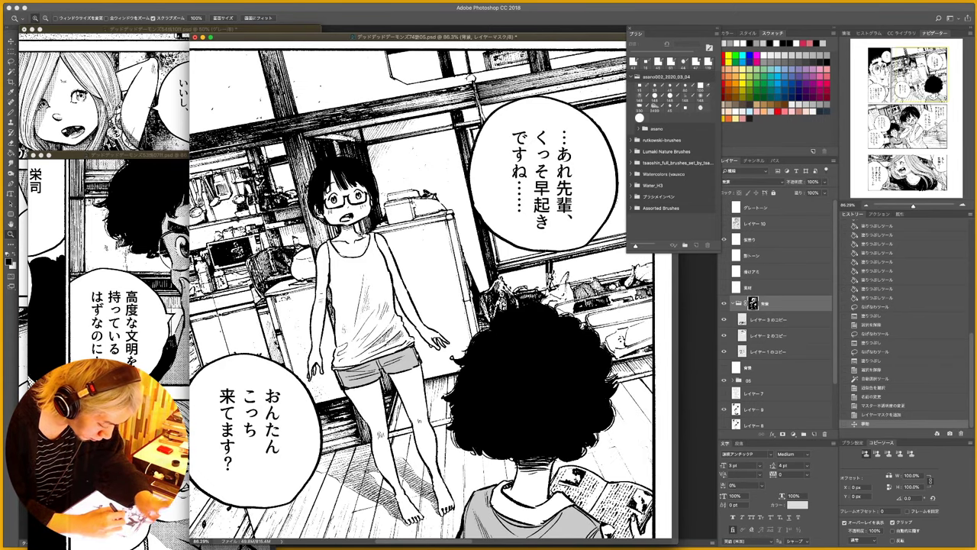
- Paint black on the 背景 group's mask with the 42 px pencil, hiding the background along the standing girl's hair, neck and arm
key(b)
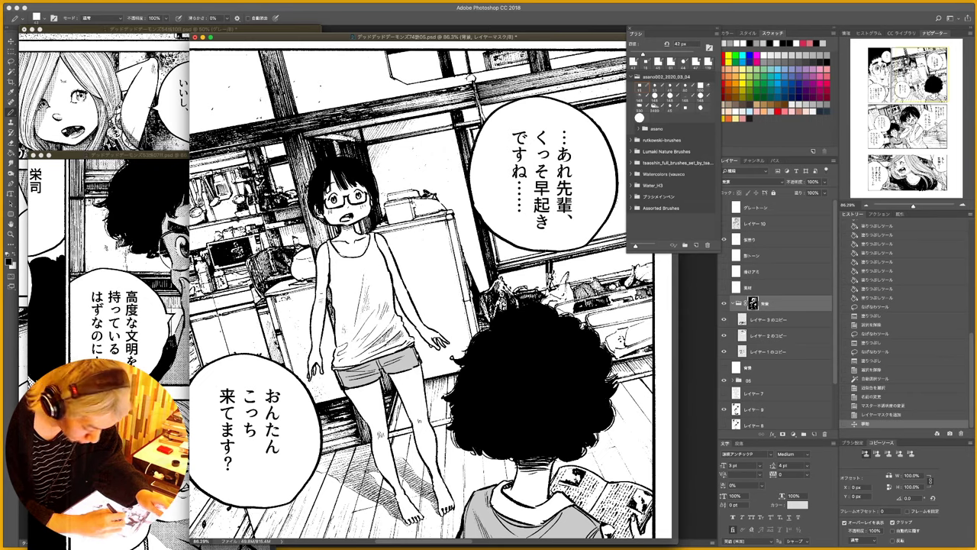
key(x)
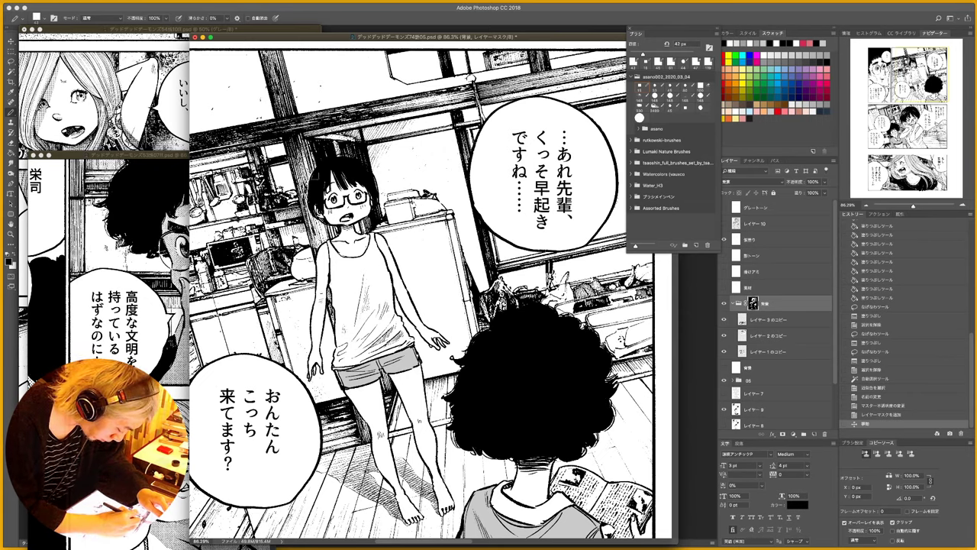
mouse_move(333, 159)
mouse_down()
mouse_move(309, 211)
mouse_move(341, 232)
mouse_up()
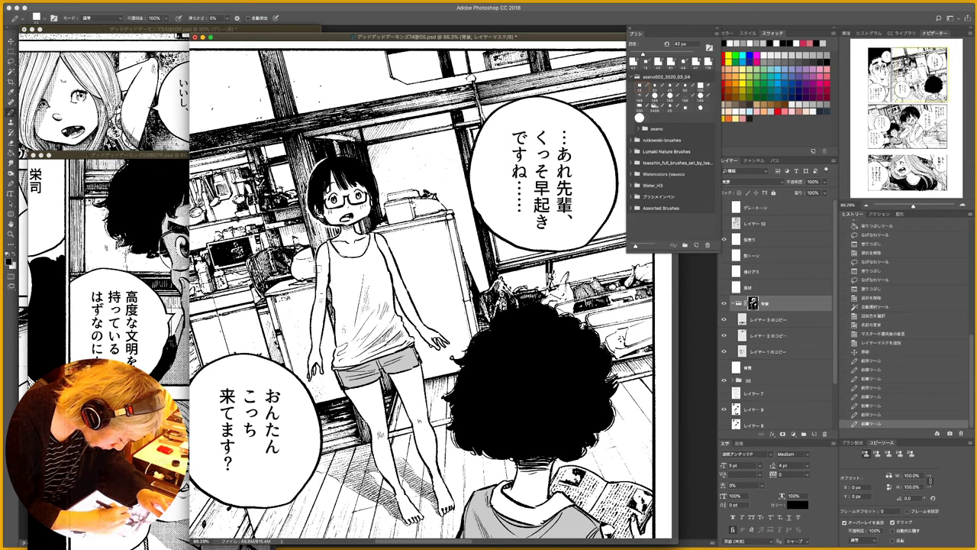
drag(316, 259, 323, 282)
mouse_move(326, 157)
mouse_down()
mouse_move(373, 181)
mouse_move(372, 170)
mouse_move(384, 210)
mouse_move(386, 198)
mouse_up()
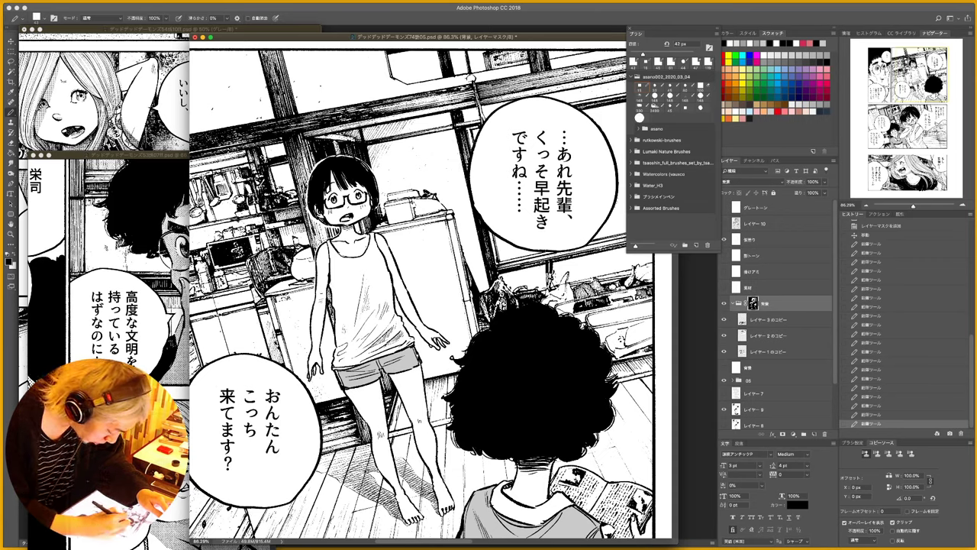
drag(378, 207, 362, 221)
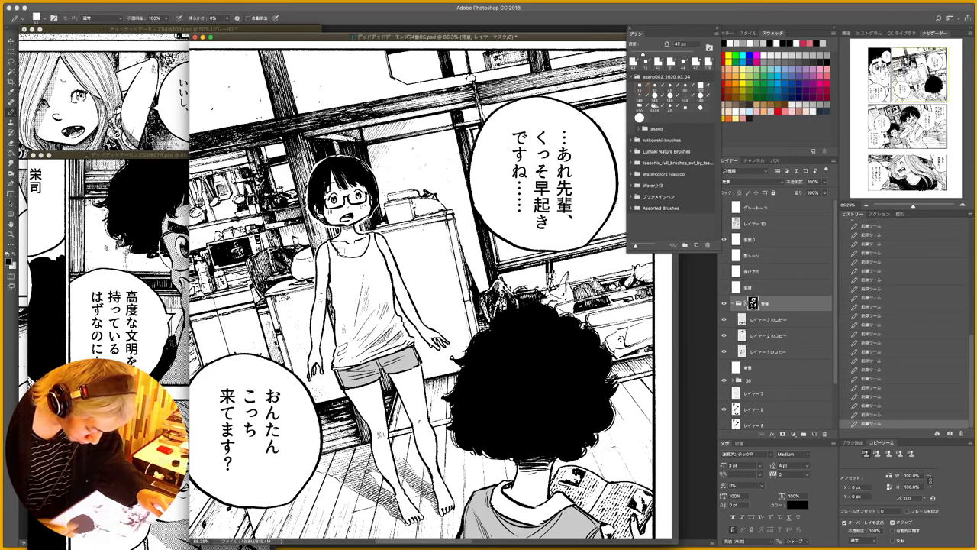
- Lower the 背景 group's opacity to 73% and mask out the background along the edge of the foreground figure's curly hair
click(791, 298)
drag(825, 183, 814, 192)
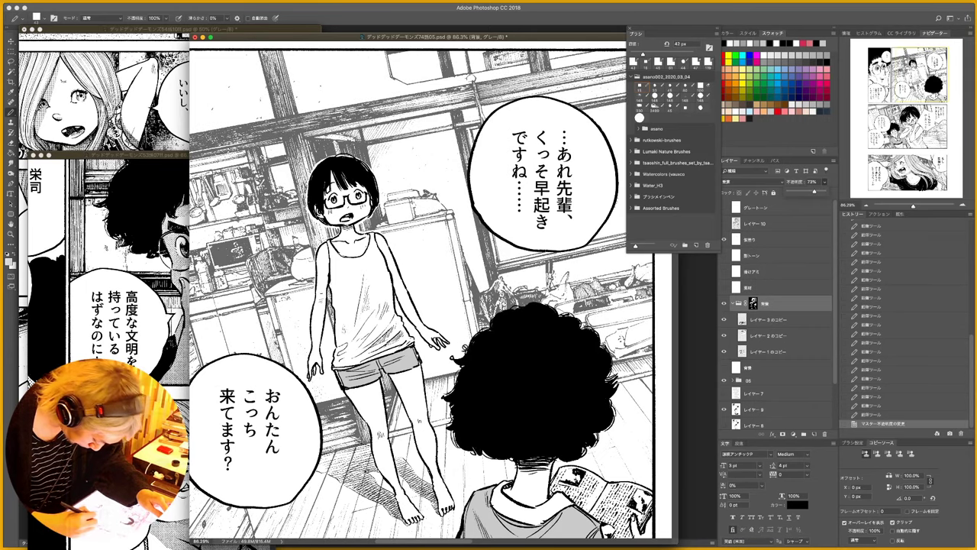
click(468, 342)
key(Return)
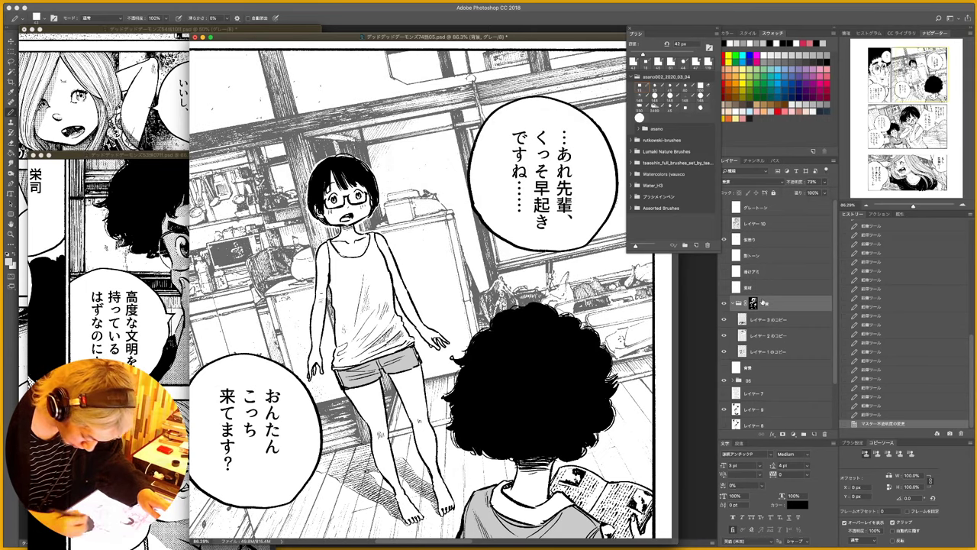
click(755, 304)
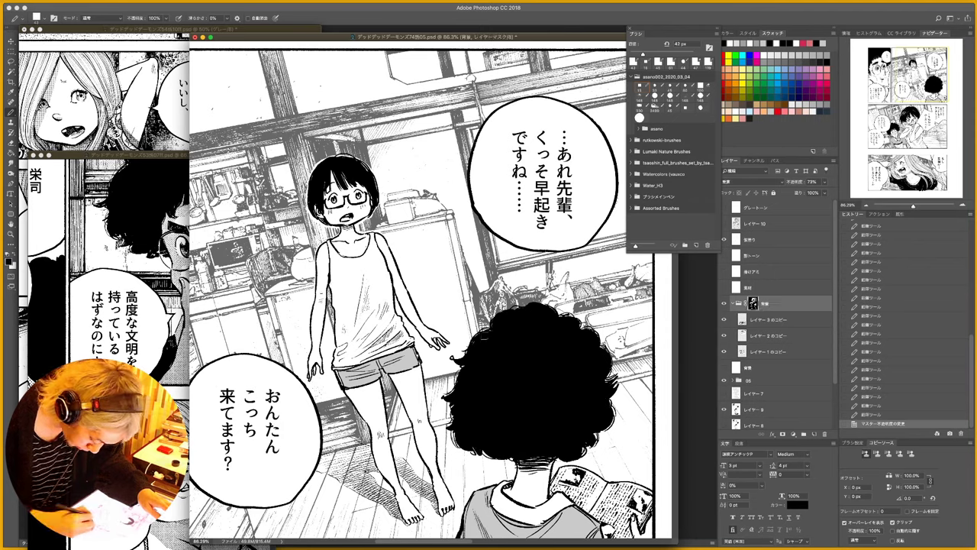
mouse_move(469, 346)
mouse_down()
mouse_move(526, 304)
mouse_move(559, 304)
mouse_move(595, 327)
mouse_move(619, 387)
mouse_up()
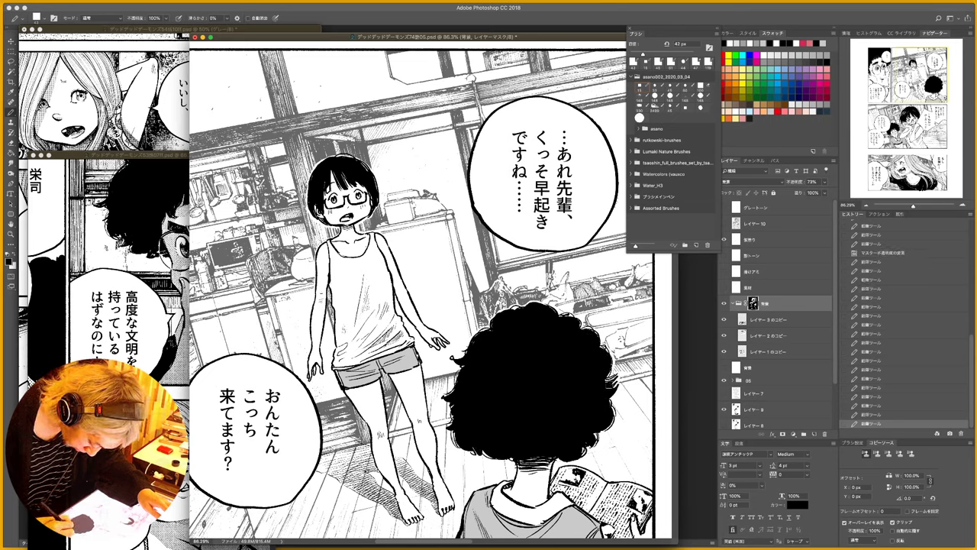
mouse_move(467, 371)
mouse_down()
mouse_move(447, 398)
mouse_move(454, 436)
mouse_up()
drag(507, 460, 517, 465)
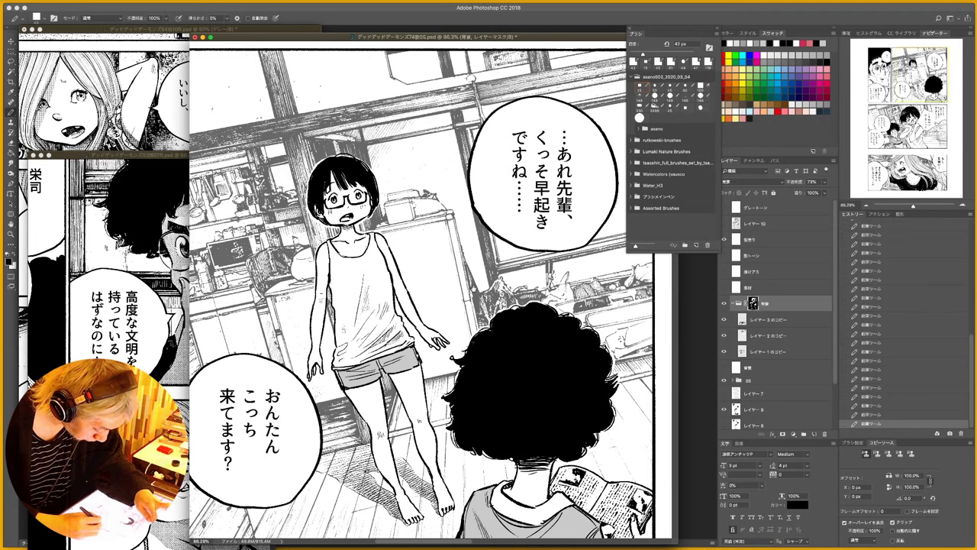
- Check the cutout edges in the large top panel and undo the last pencil stroke on the 背景 mask
drag(479, 283, 487, 225)
drag(519, 290, 473, 290)
scroll(406, 209, up, 3)
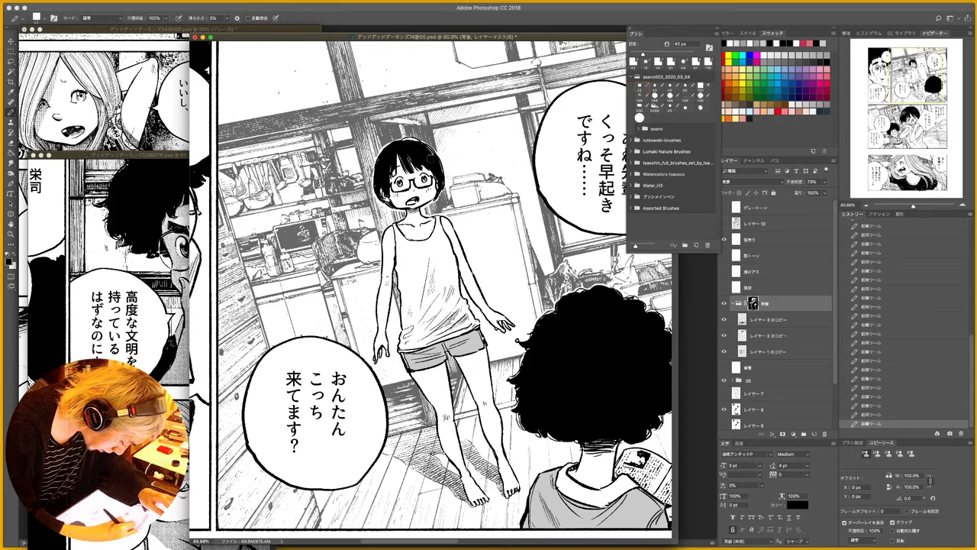
scroll(513, 300, down, 5)
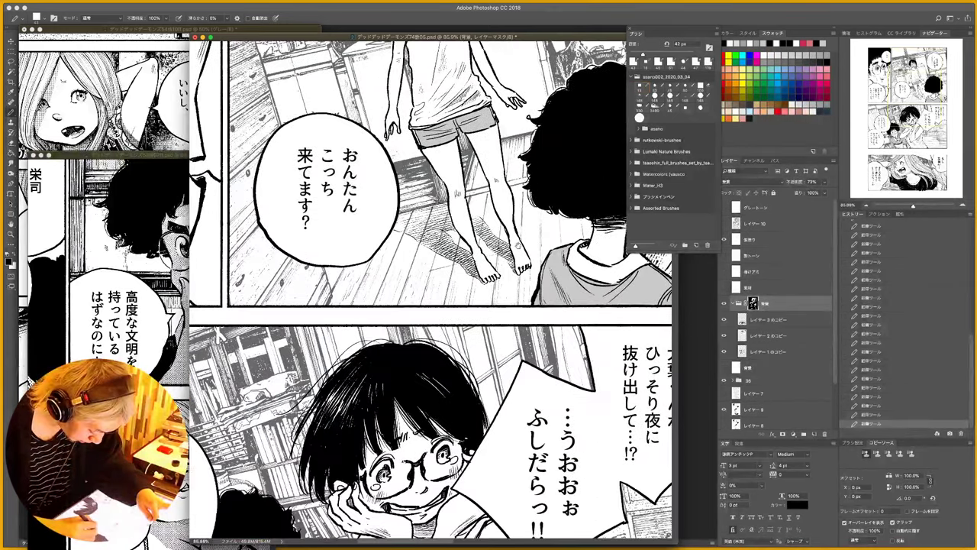
scroll(520, 248, up, 4)
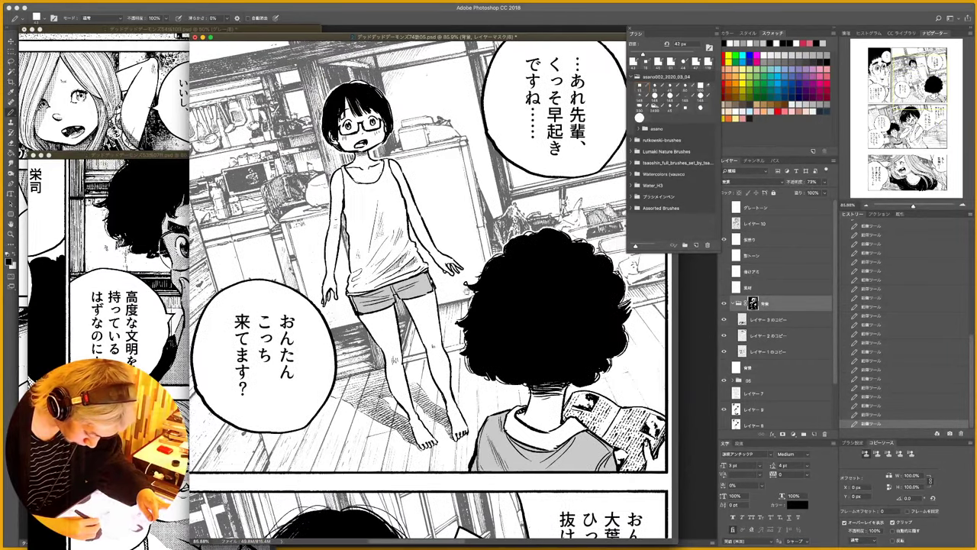
scroll(499, 287, up, 1)
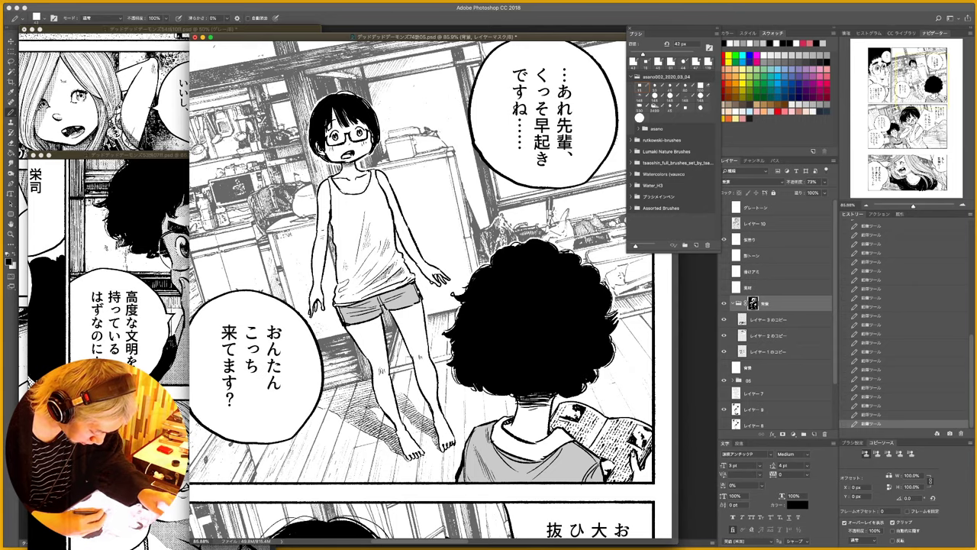
key(super+z)
- Mask out the background along the outline of the bespectacled girl's hair and body in the middle panel
drag(406, 358, 413, 156)
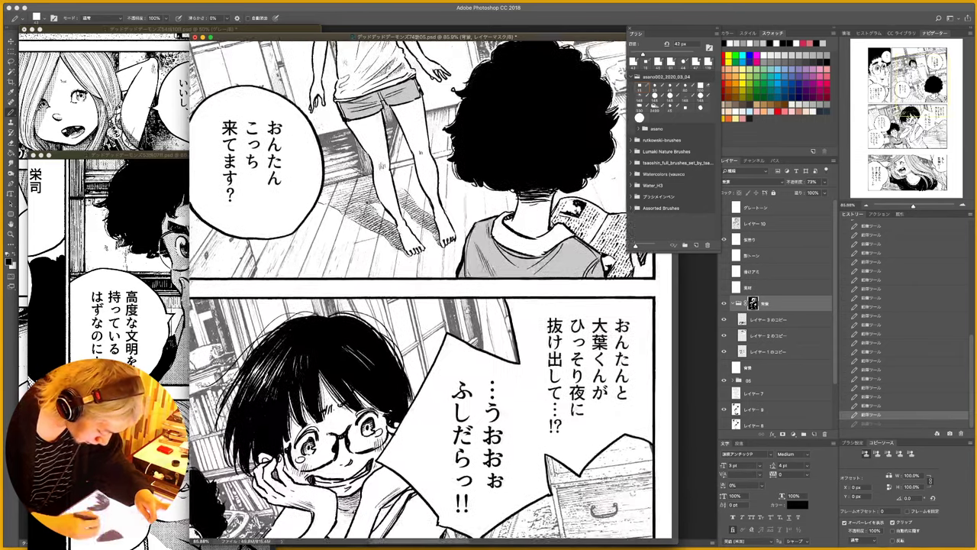
drag(483, 368, 494, 266)
scroll(495, 266, left, 6)
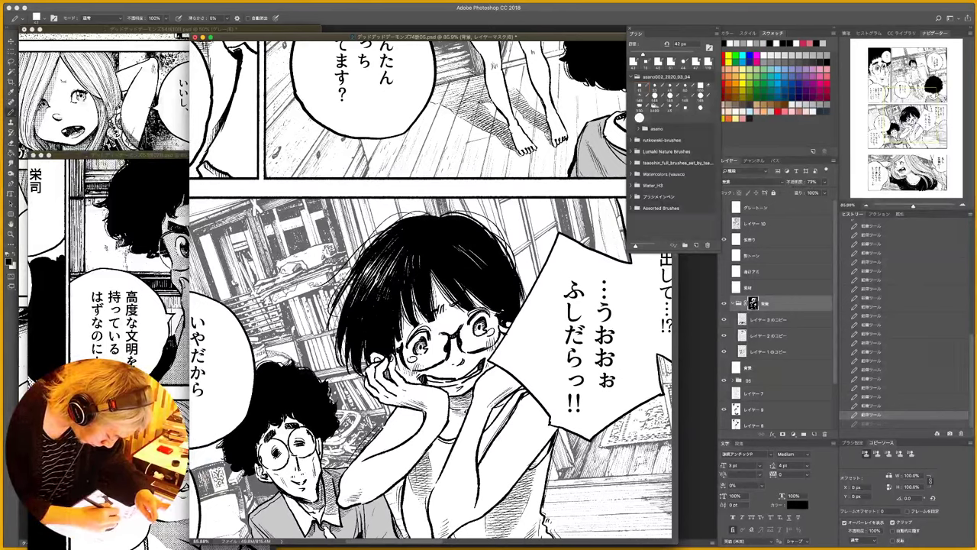
drag(357, 266, 360, 263)
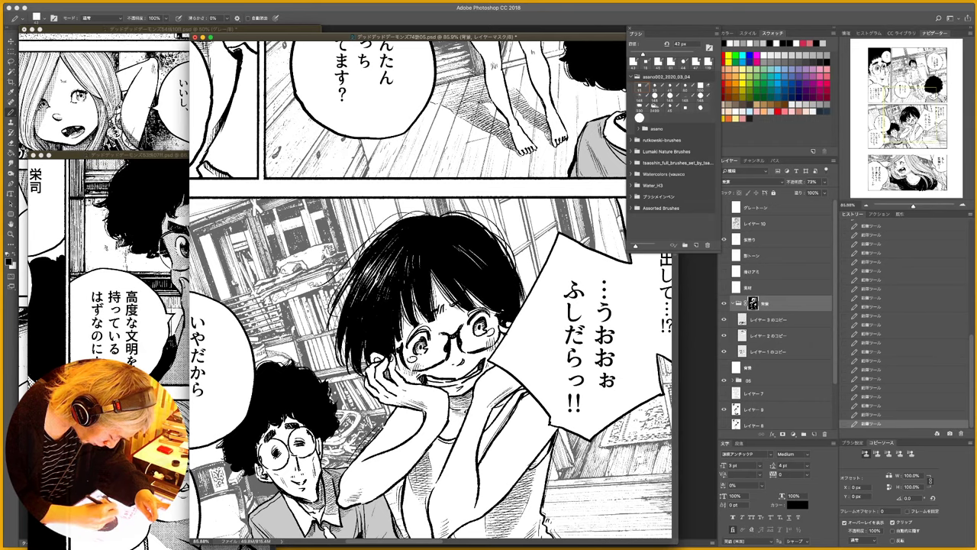
mouse_move(342, 285)
mouse_down()
mouse_move(337, 302)
mouse_move(342, 293)
mouse_up()
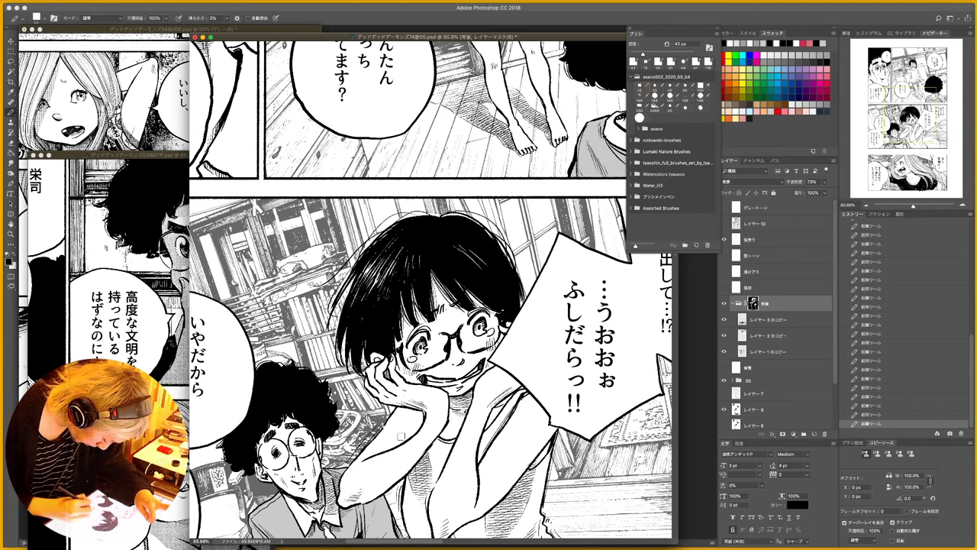
drag(482, 420, 534, 284)
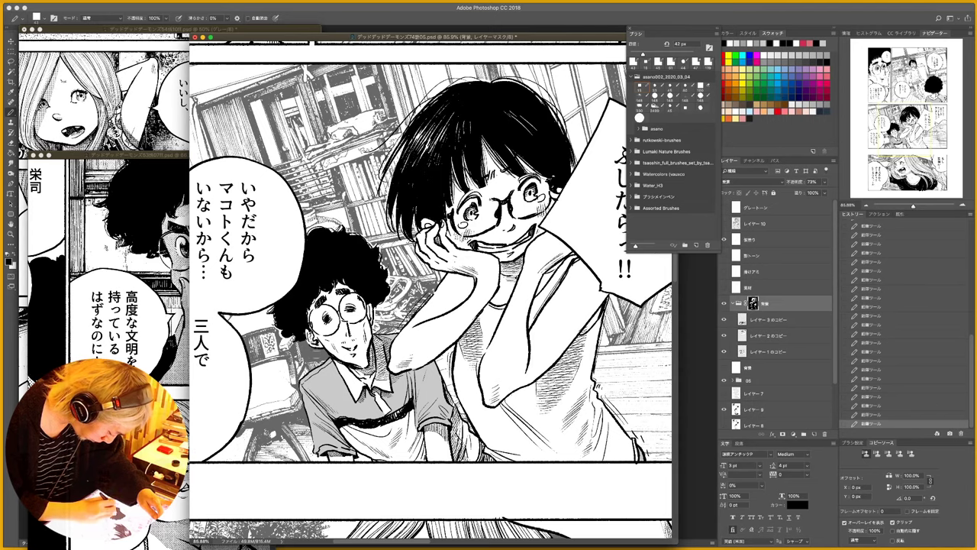
- Lower the 背景 group's opacity to 59% and mask out the background around the curly-haired man's hair and neck in the middle panel
scroll(306, 351, up, 5)
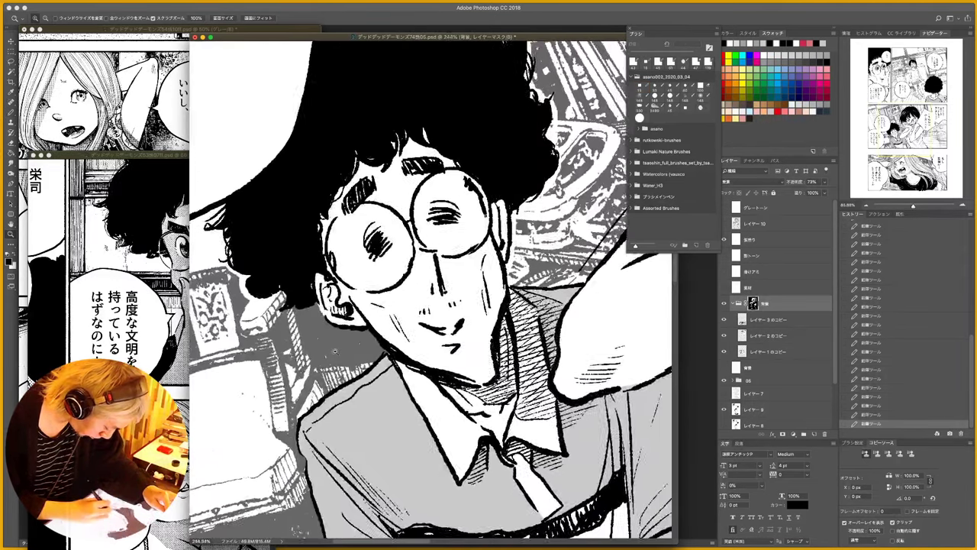
mouse_move(825, 183)
mouse_down()
mouse_move(839, 190)
mouse_move(810, 195)
mouse_up()
key(z)
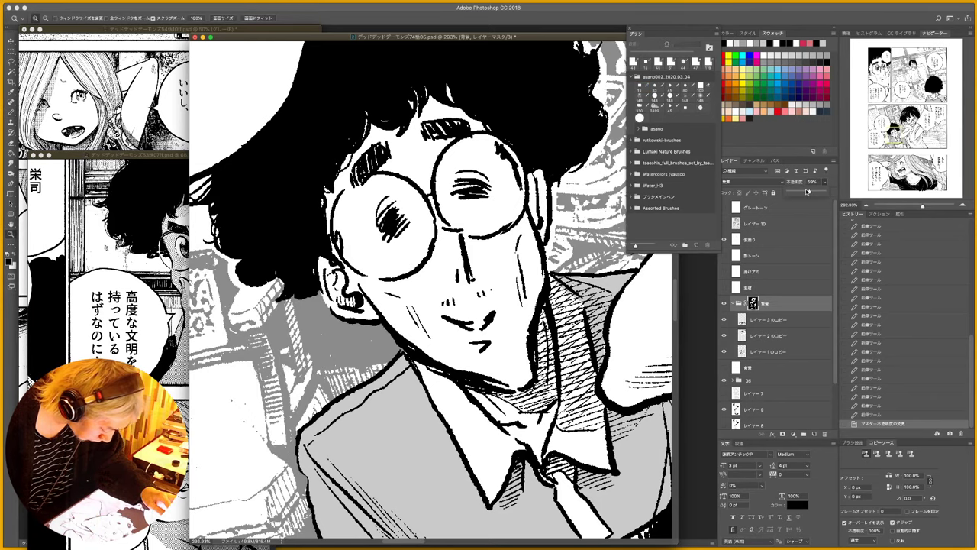
drag(255, 287, 258, 288)
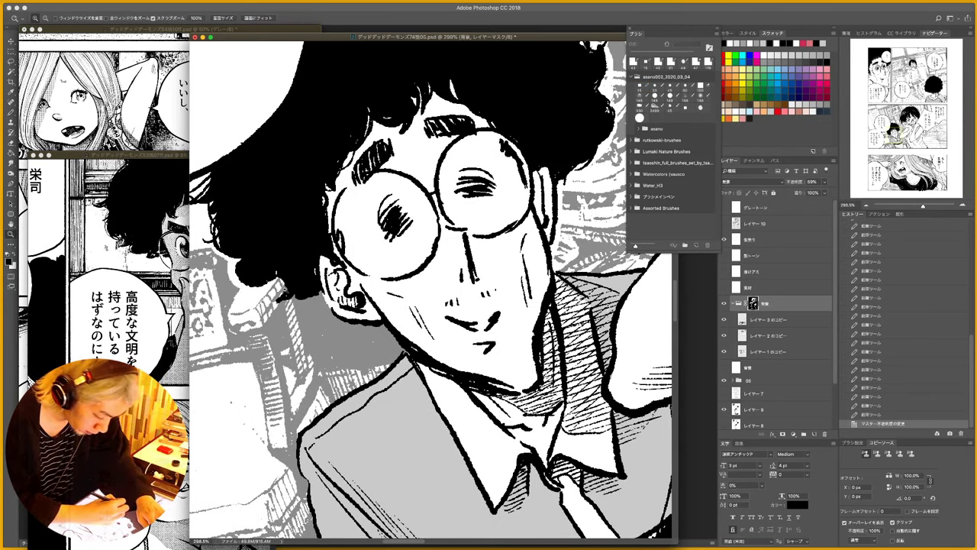
key(b)
mouse_move(276, 288)
mouse_down()
mouse_move(292, 289)
mouse_move(282, 310)
mouse_move(275, 297)
mouse_move(322, 291)
mouse_move(312, 304)
mouse_move(393, 340)
mouse_up()
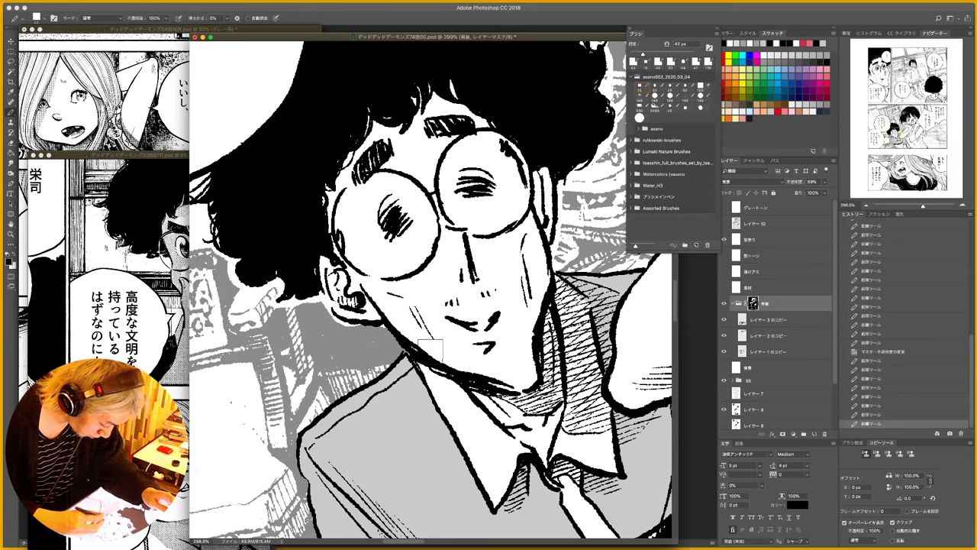
- Restore the 背景 group's opacity to 100%
key(super+space)
drag(470, 287, 406, 287)
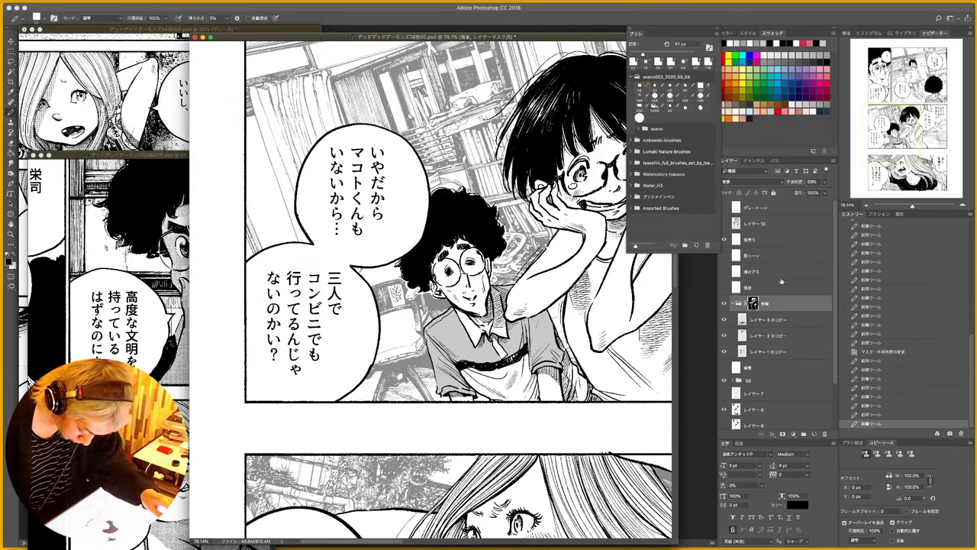
click(826, 183)
drag(819, 192, 838, 192)
- Examine the bottom panel's cutouts around the long-haired girl and balloons, comparing it with the 背景 group hidden and shown
scroll(517, 407, down, 6)
scroll(517, 407, right, 6)
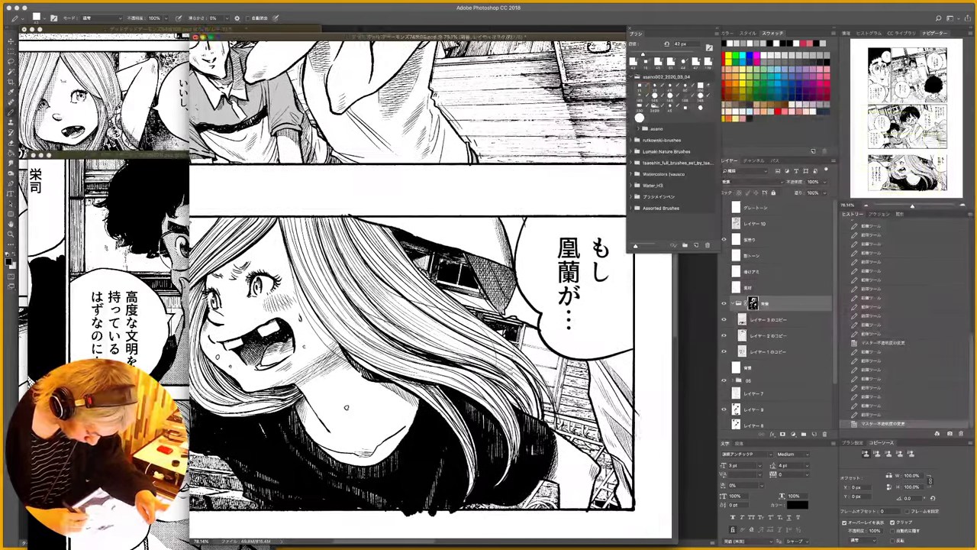
drag(417, 337, 565, 373)
scroll(428, 305, left, 3)
scroll(427, 305, up, 1)
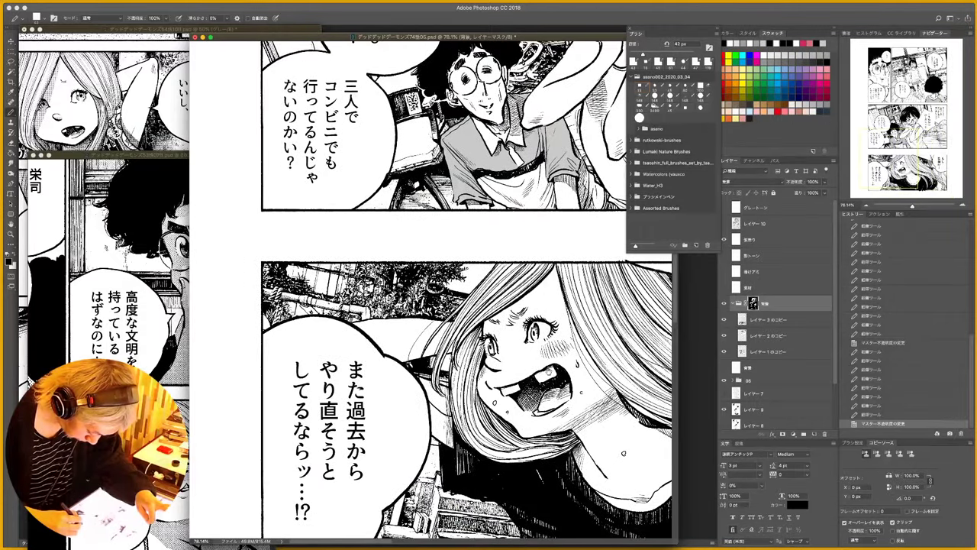
drag(488, 306, 428, 303)
scroll(428, 305, left, 3)
scroll(427, 305, down, 1)
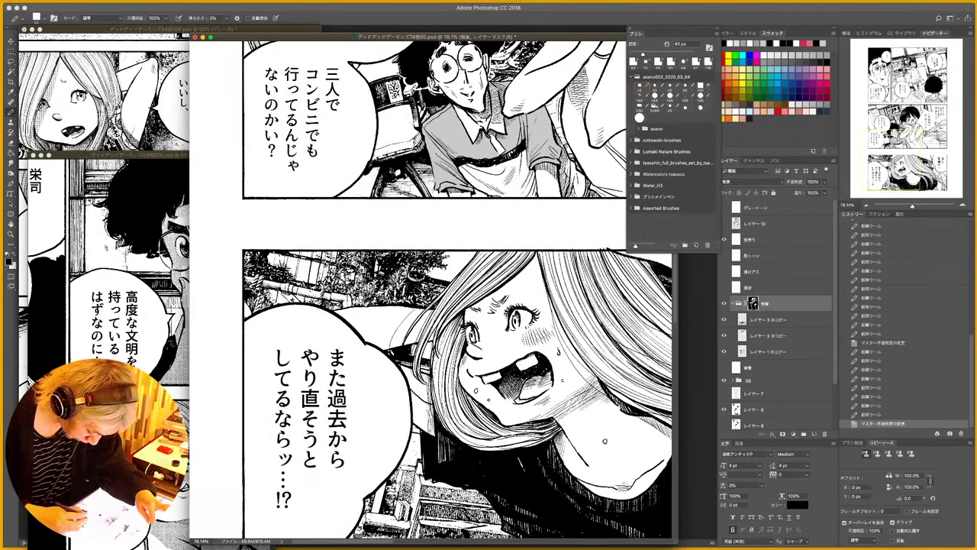
click(724, 303)
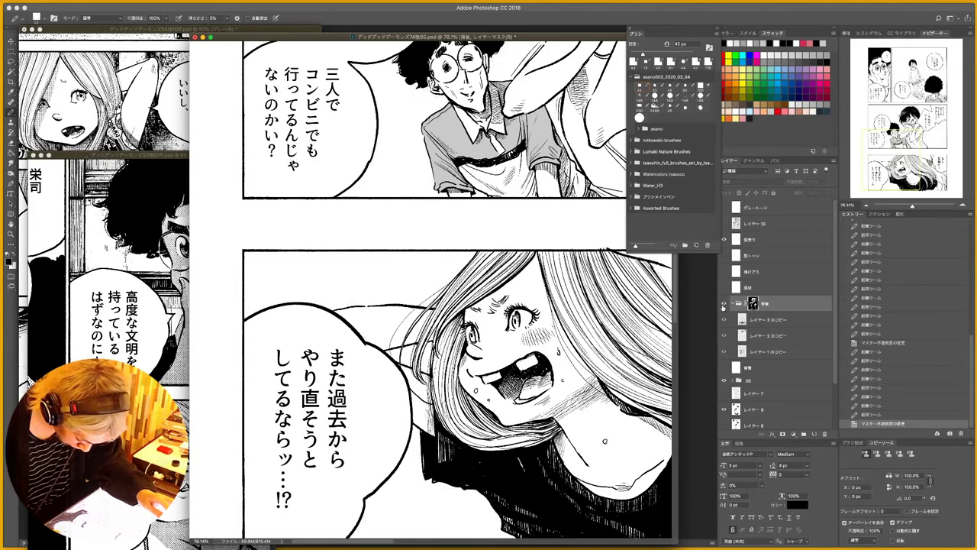
click(724, 304)
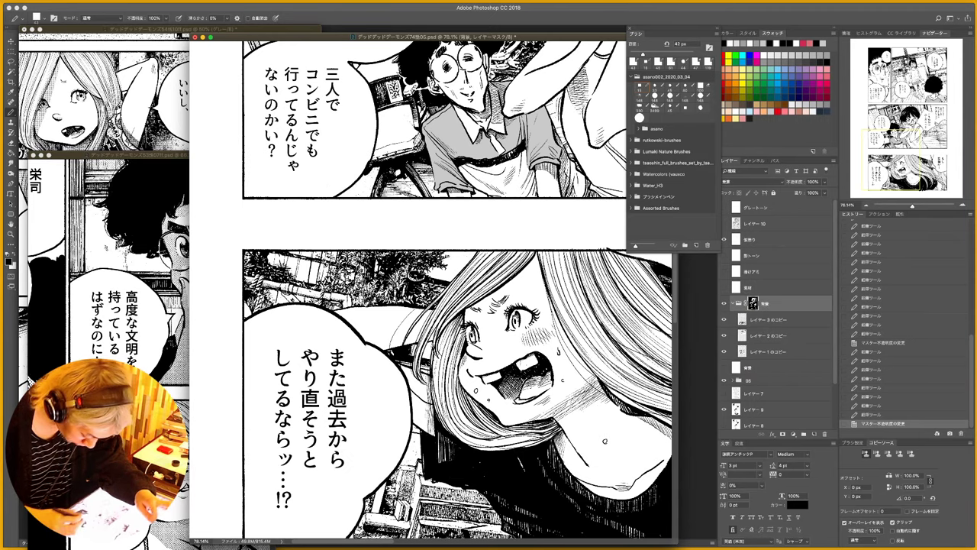
- Undo a trial stroke by the long-haired girl's hair, and mask the background out of the arm area beside the bottom panel's large balloon
drag(538, 377, 480, 365)
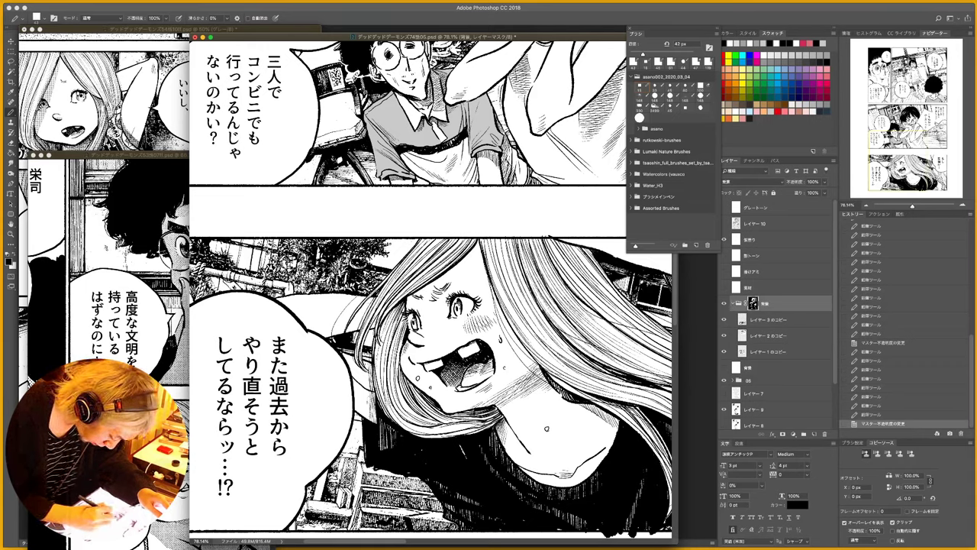
drag(388, 273, 377, 295)
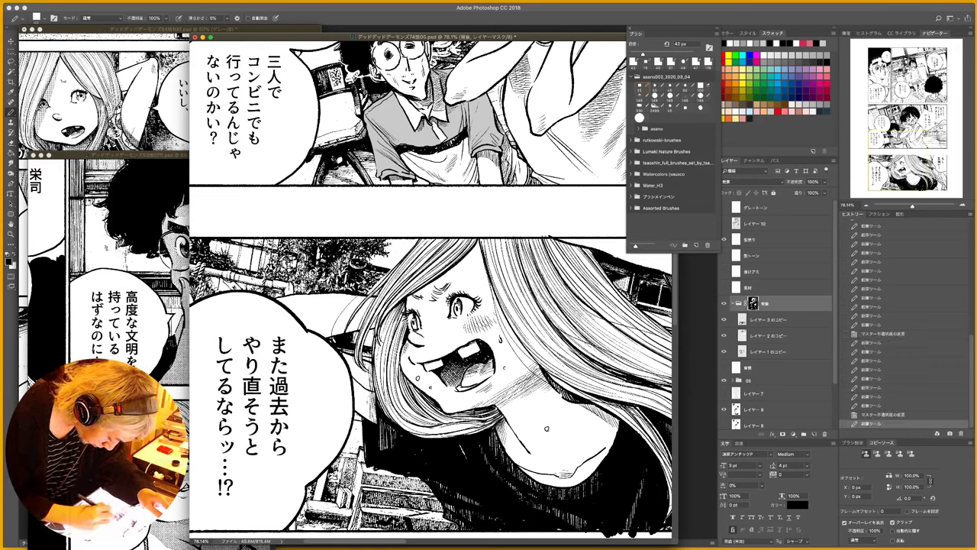
key(super+z)
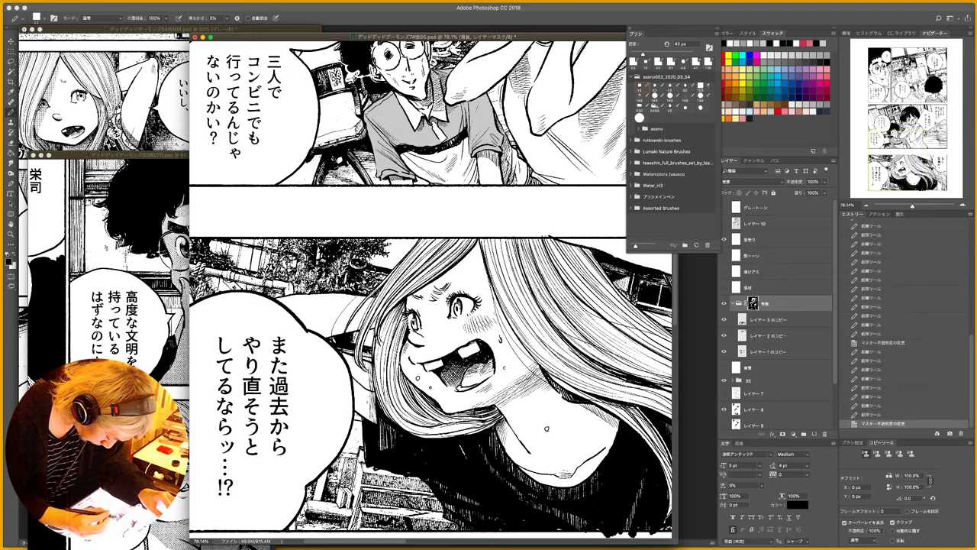
drag(300, 301, 334, 302)
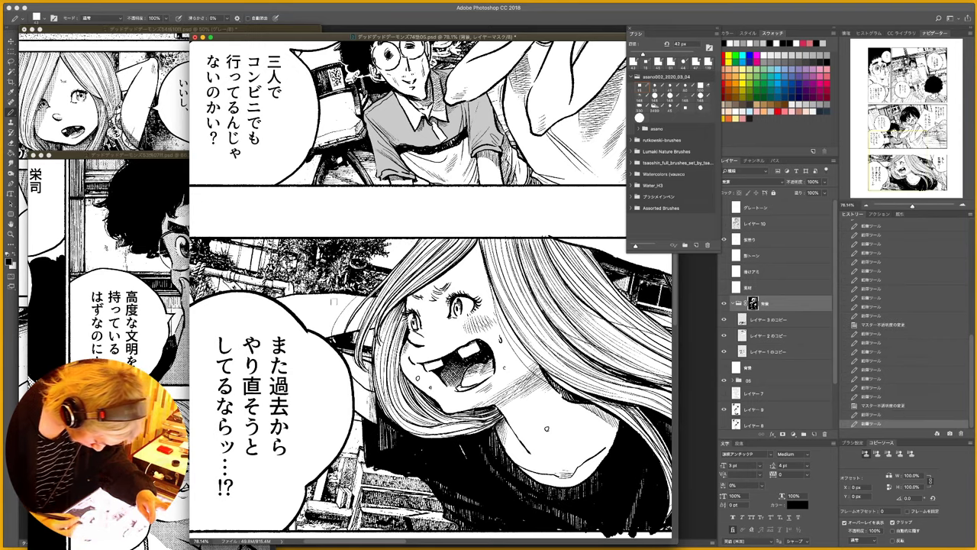
drag(569, 431, 324, 429)
drag(449, 299, 369, 300)
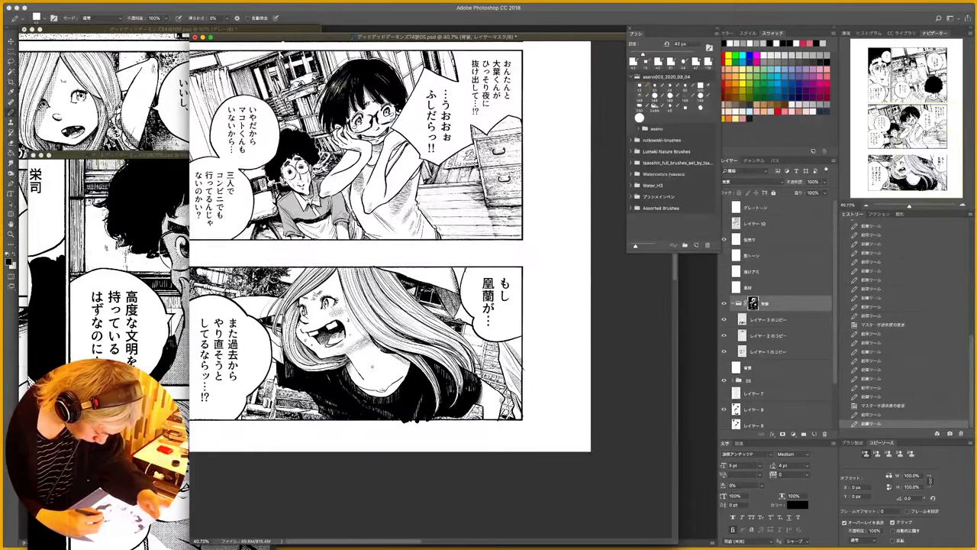
scroll(439, 280, up, 5)
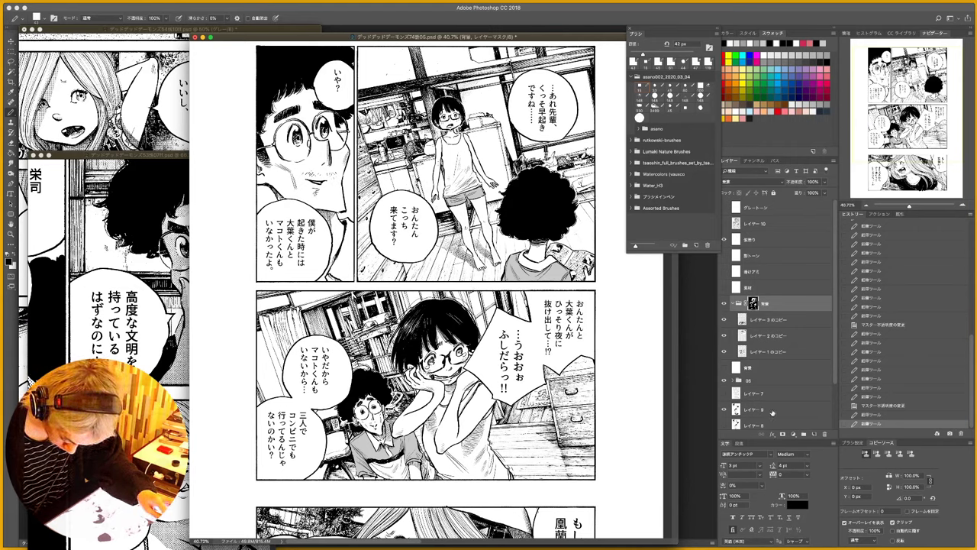
- Move レイヤー 7, the layer directly beneath it, and the 05 text group above the グレートーン layer
click(772, 412)
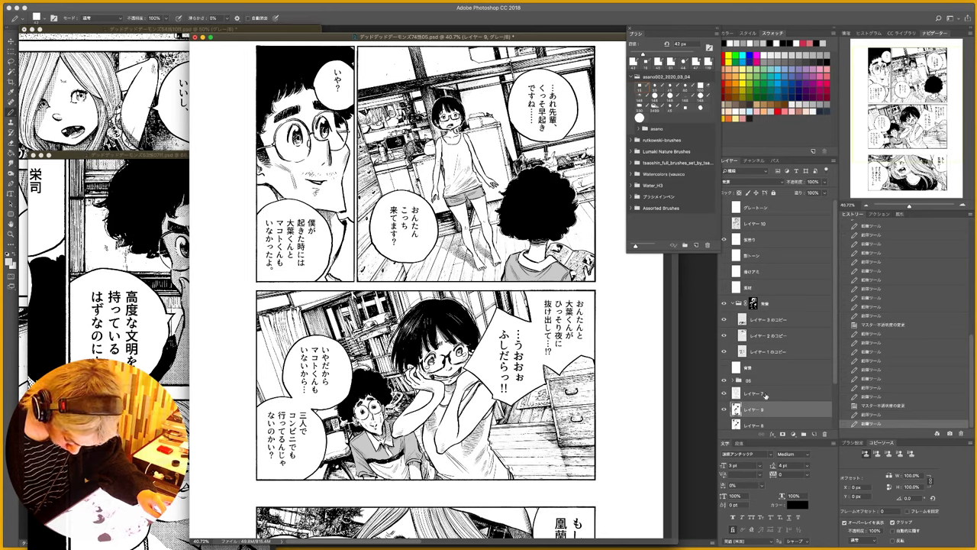
click(767, 396)
shift+click(773, 411)
drag(778, 399, 780, 206)
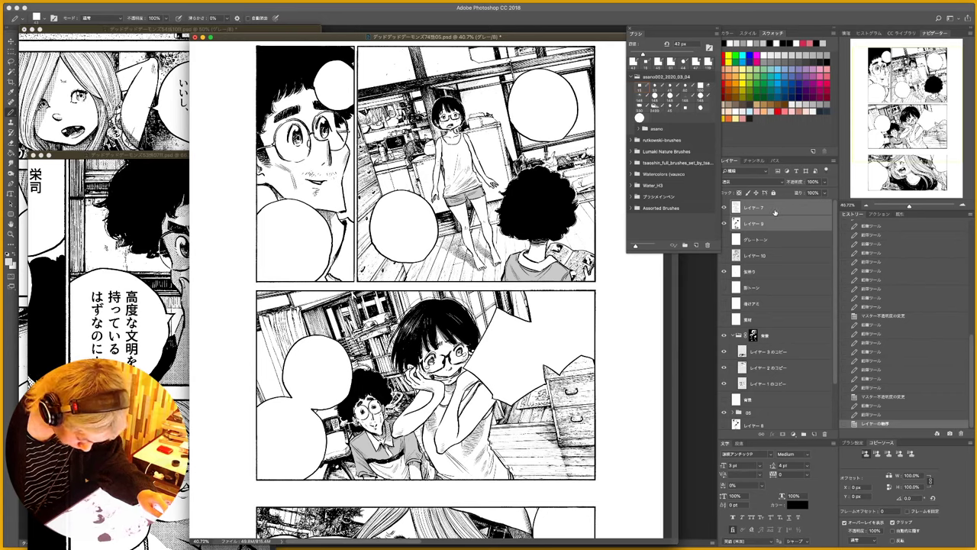
drag(764, 413, 768, 203)
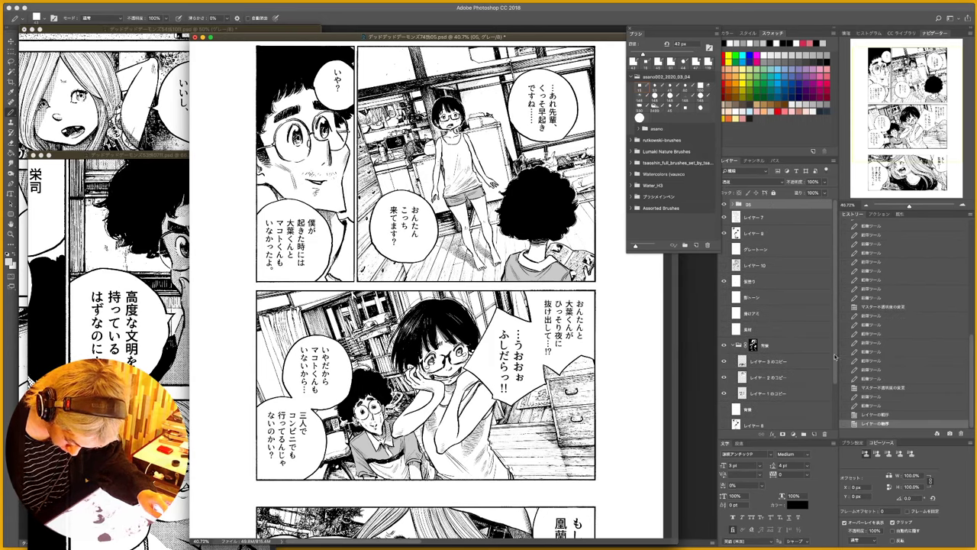
- Collapse the 背景 group in the layer stack
drag(836, 355, 835, 413)
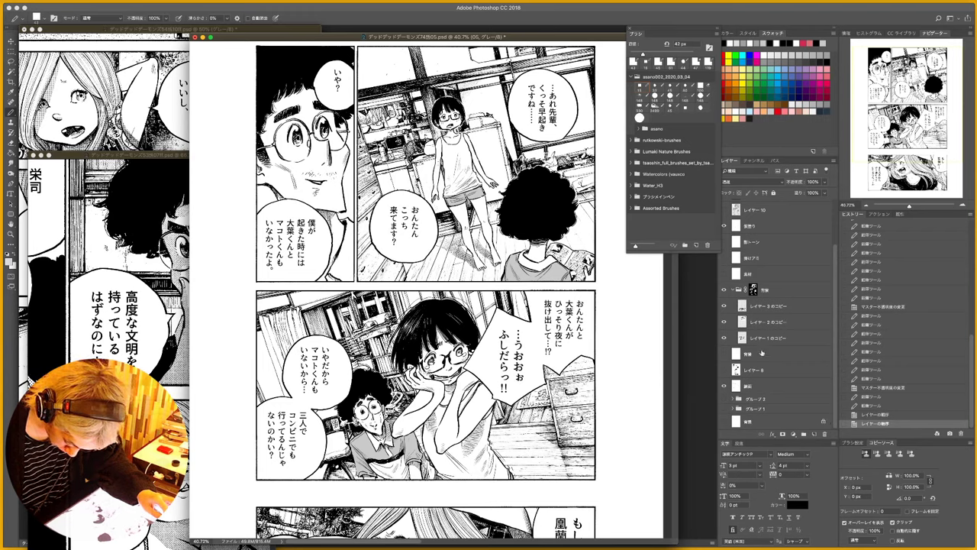
click(734, 290)
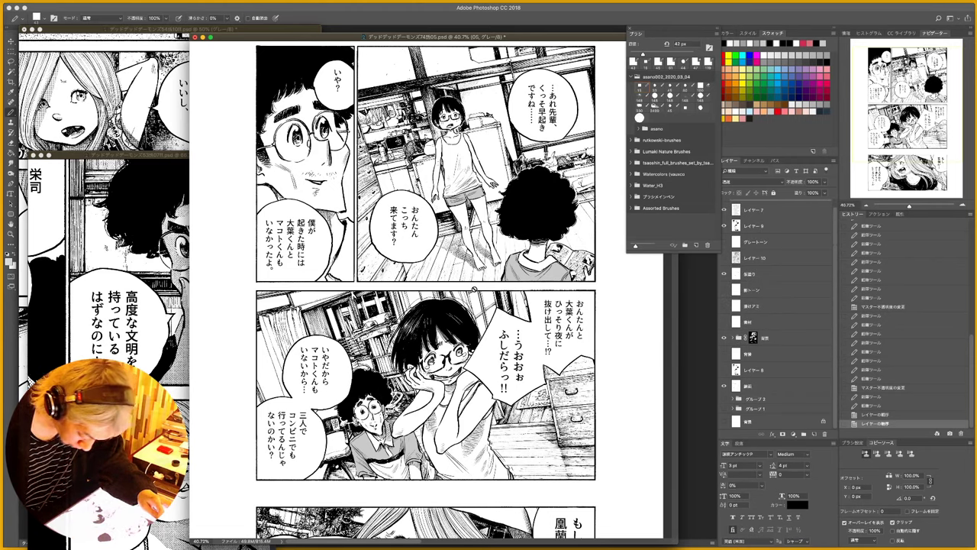
click(724, 259)
click(724, 259)
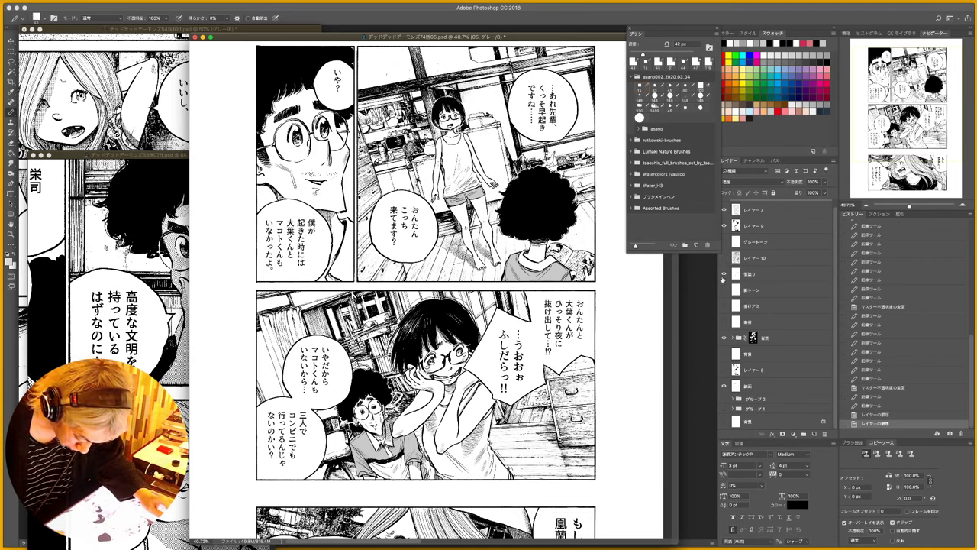
- Select all similar gray areas on the 仮塗り layer, hide that layer, and show and activate the グレートーン layer
click(758, 274)
key(w)
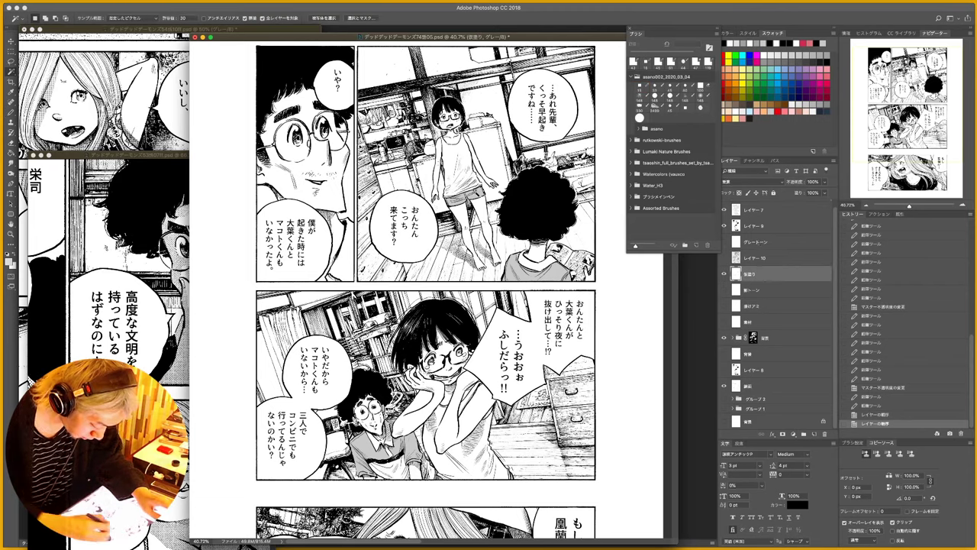
click(465, 197)
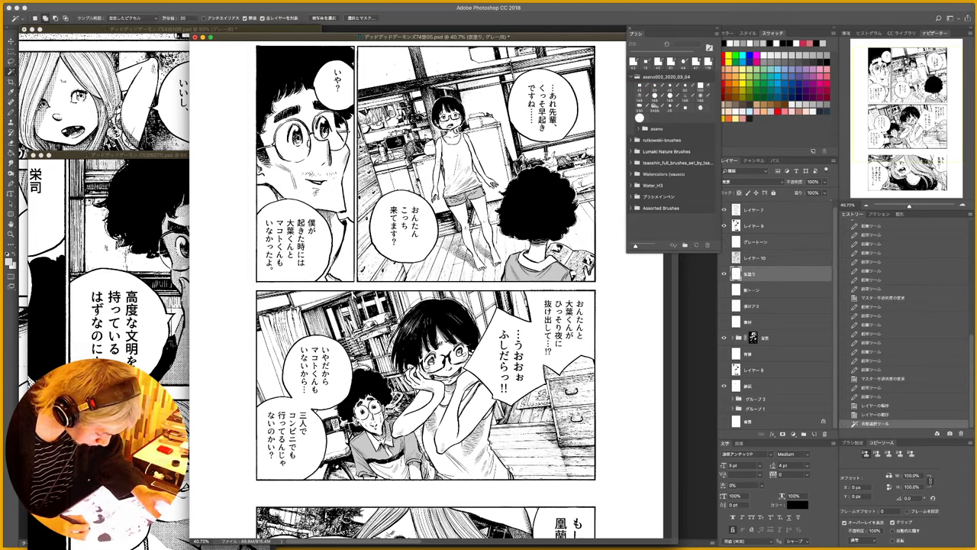
key(F2)
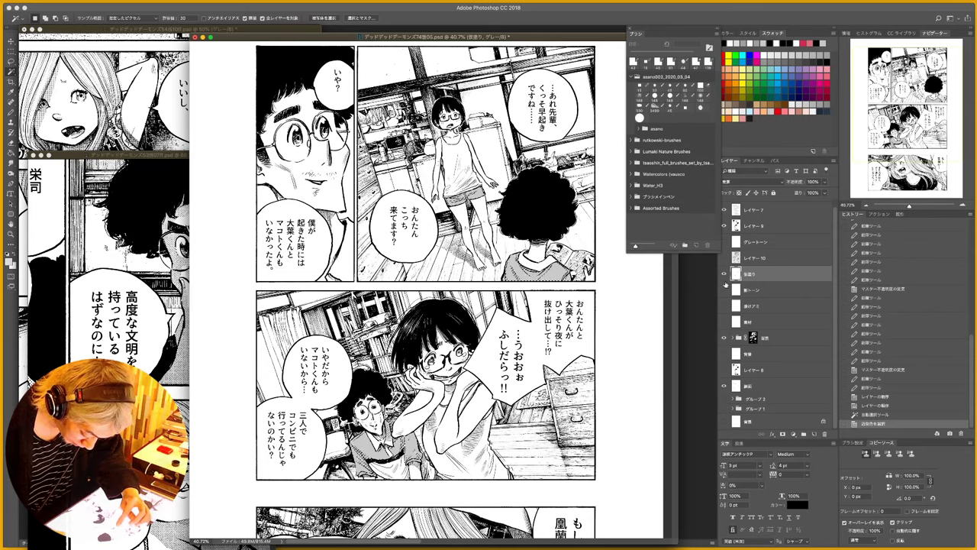
click(727, 242)
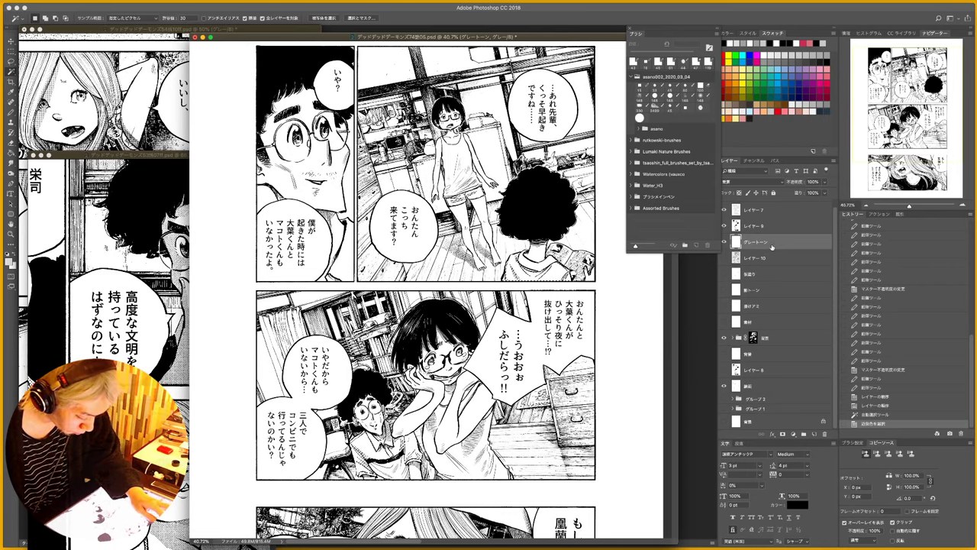
- Try painting gray over the selected clothing with a 148 px brush, and undo the strokes
key(b)
right_click(481, 244)
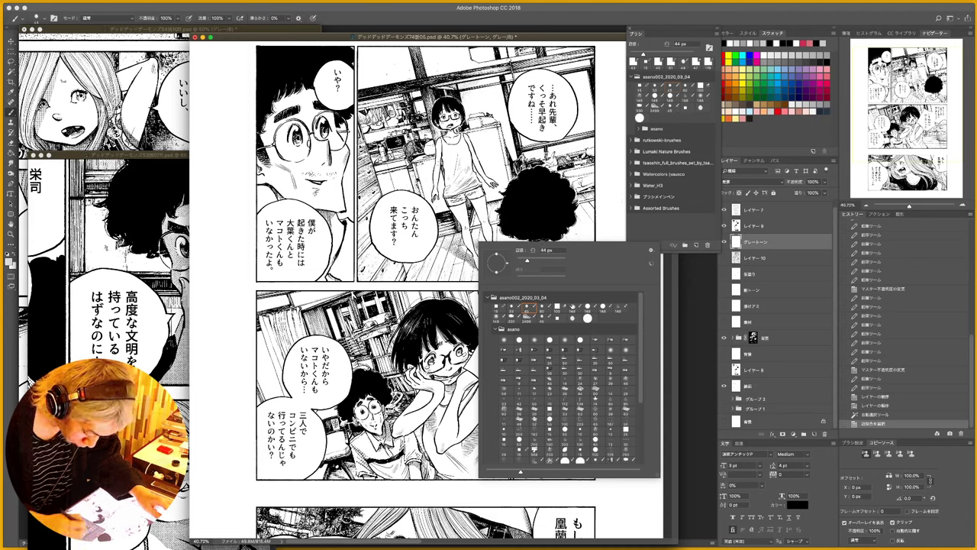
click(572, 306)
key(Return)
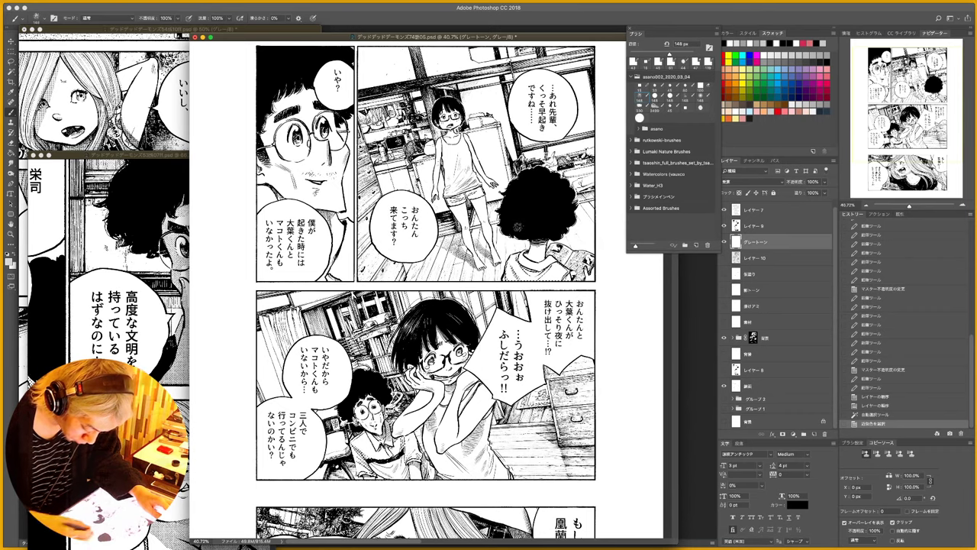
click(783, 44)
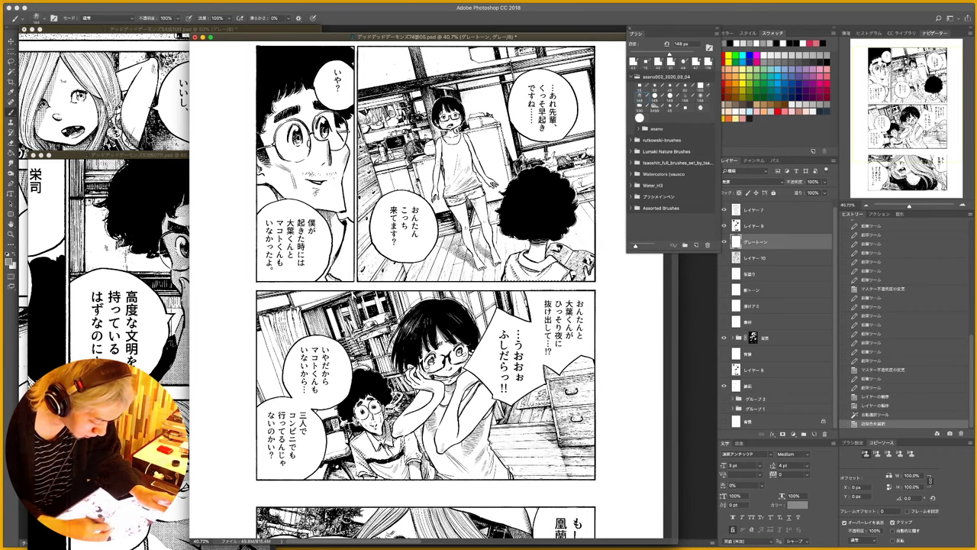
drag(472, 209, 542, 210)
mouse_move(432, 195)
mouse_down()
mouse_move(487, 173)
mouse_move(490, 186)
mouse_move(484, 177)
mouse_move(437, 200)
mouse_up()
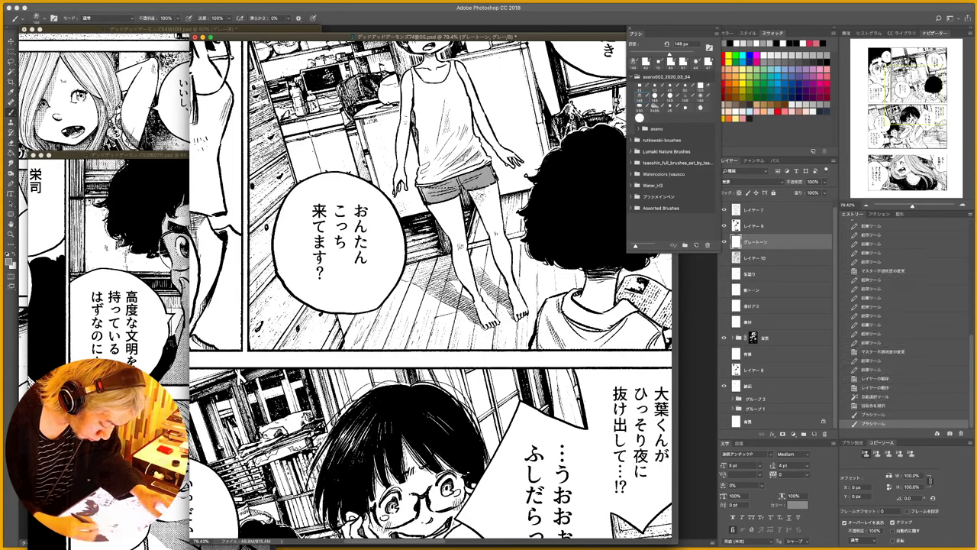
mouse_move(550, 342)
mouse_down()
mouse_move(545, 334)
mouse_move(657, 336)
mouse_move(603, 351)
mouse_up()
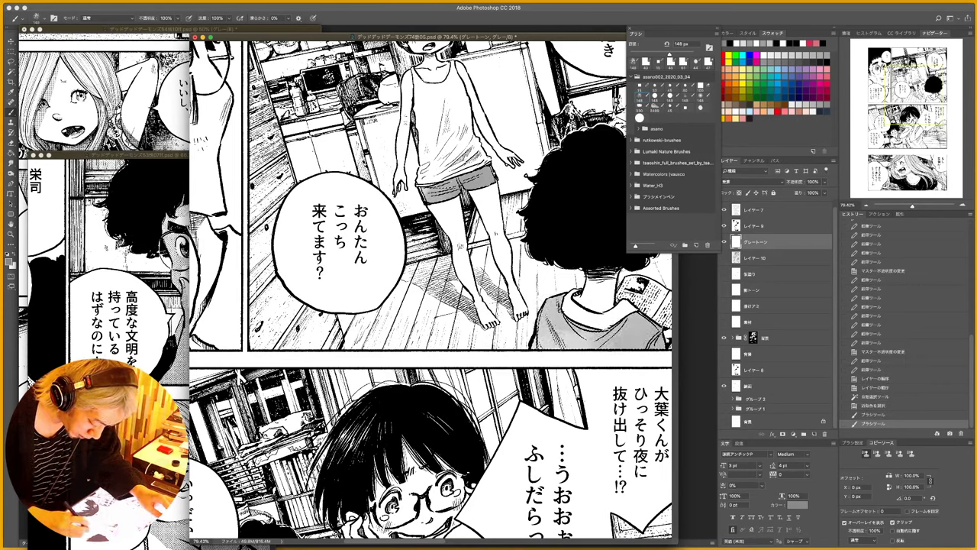
key(super+alt+z)
key(super+alt+z)
key(super+alt+z)
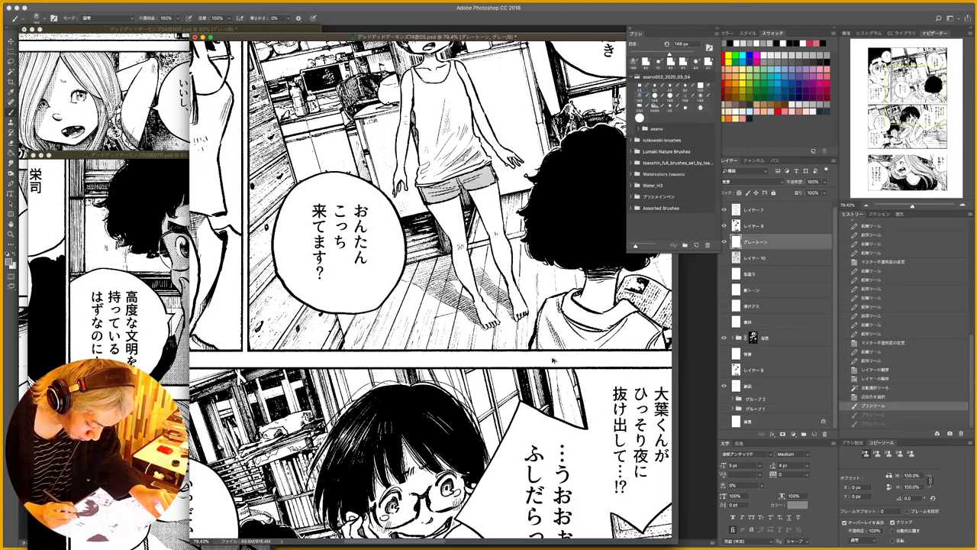
- Fill the selected clothing areas on the グレートーン layer with the light gray swatch 20 and clear the selection
drag(517, 284, 460, 284)
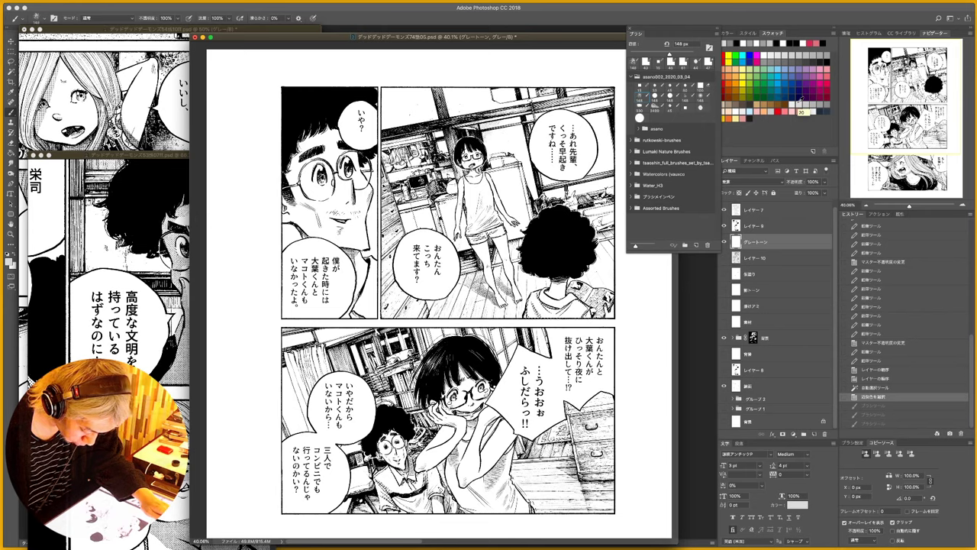
key(alt+BackSpace)
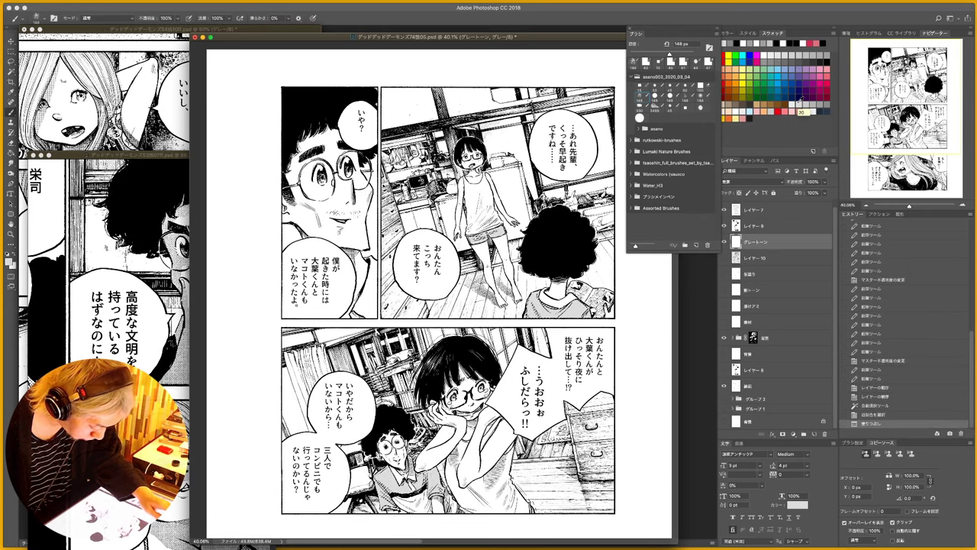
key(ctrl+d)
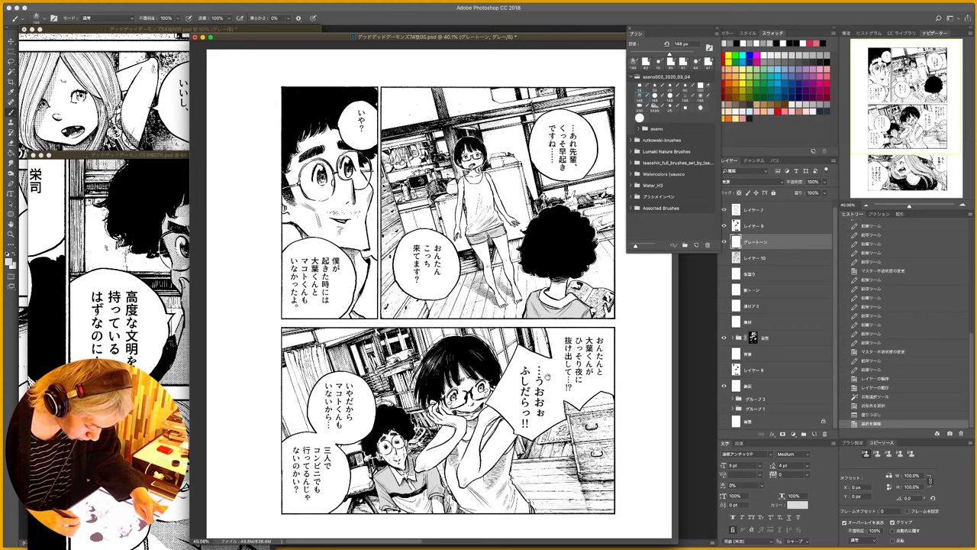
- Select the gray shirt areas of the curly-haired man in the upper-right and middle panels with the Magic Wand
drag(556, 385, 513, 185)
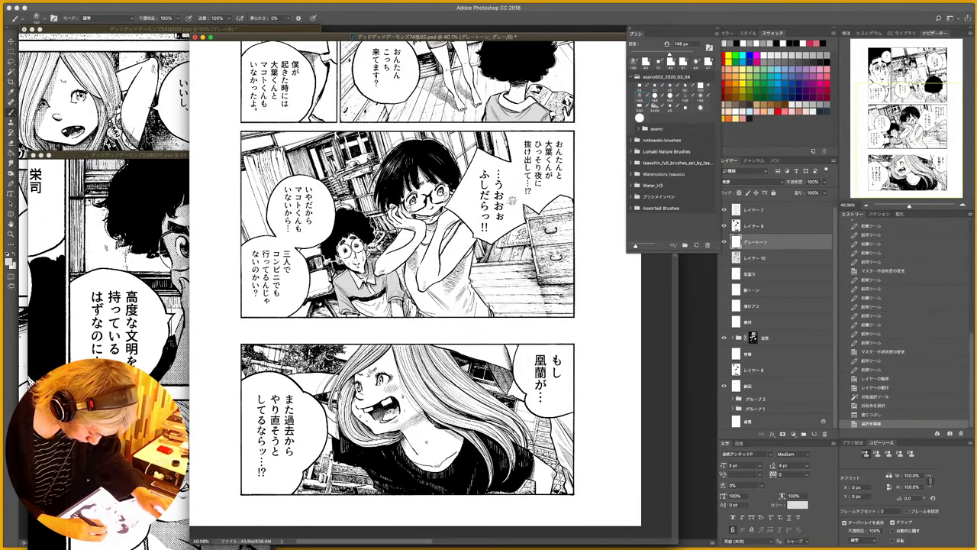
drag(513, 204, 509, 349)
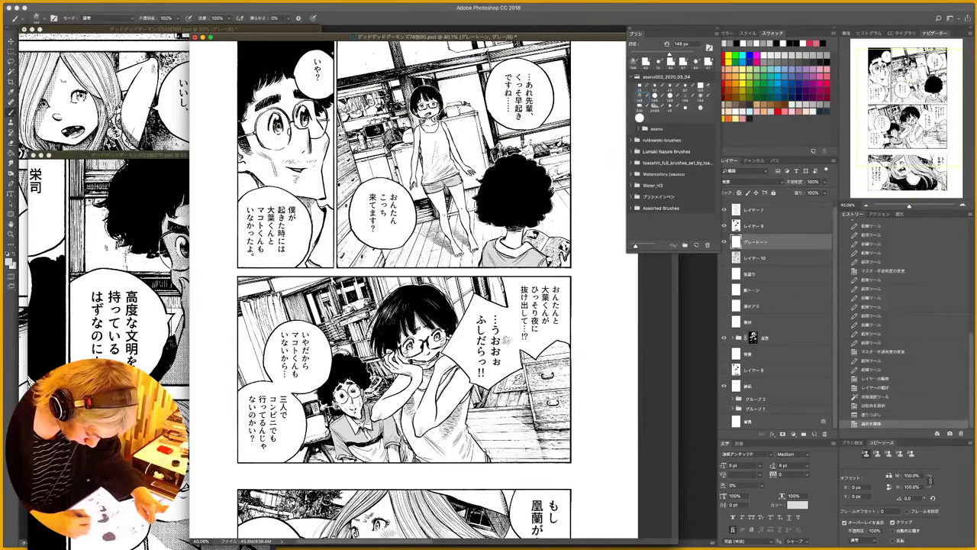
key(super+space)
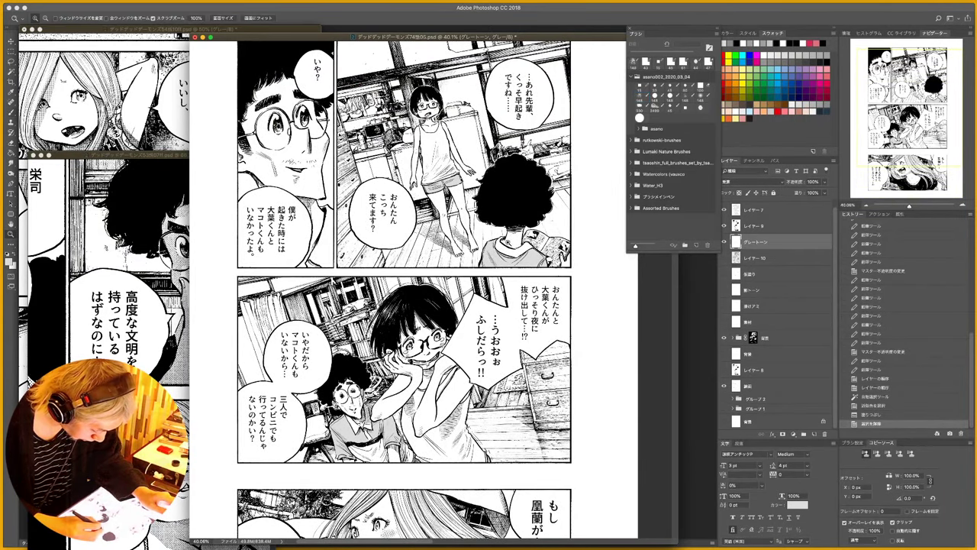
drag(511, 242, 525, 237)
drag(487, 384, 523, 305)
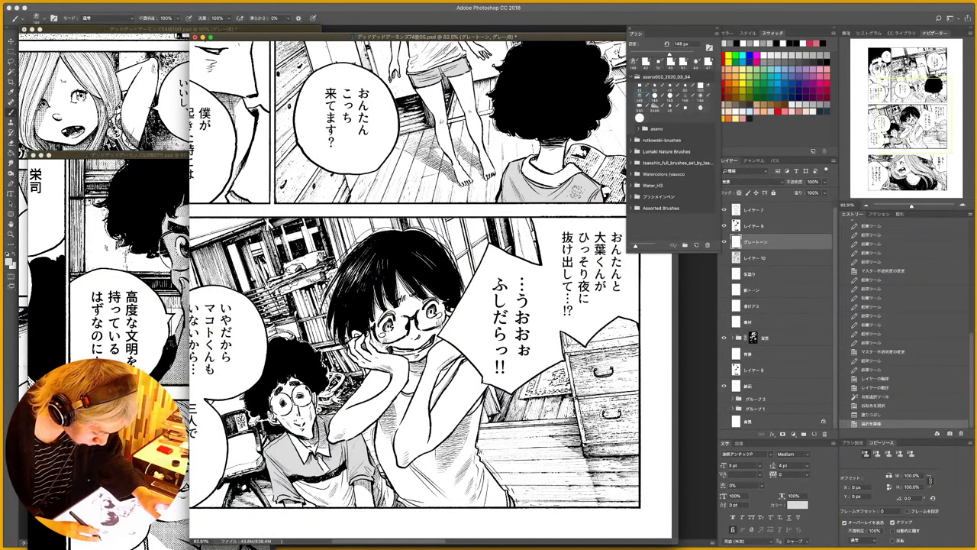
key(w)
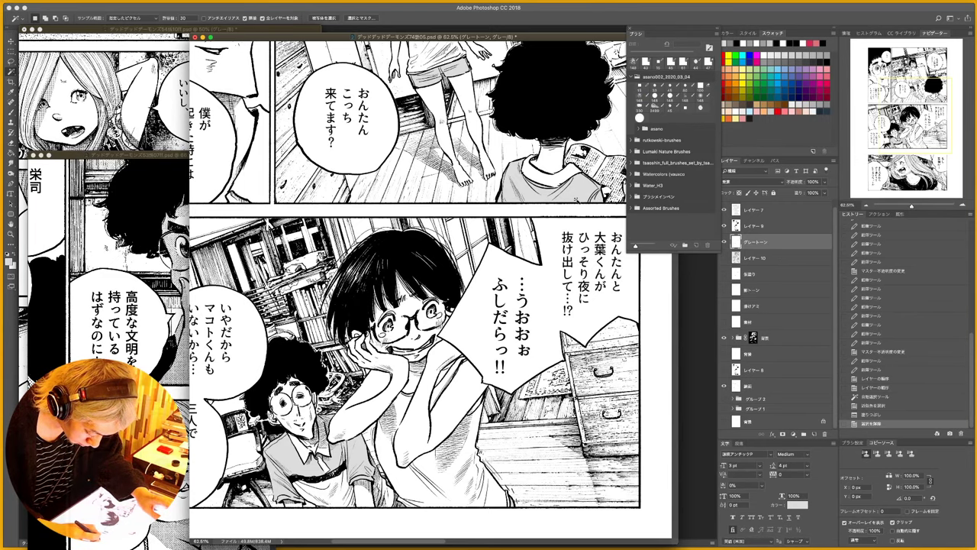
key(z)
mouse_move(518, 258)
mouse_down()
mouse_move(435, 263)
mouse_move(504, 264)
mouse_up()
key(w)
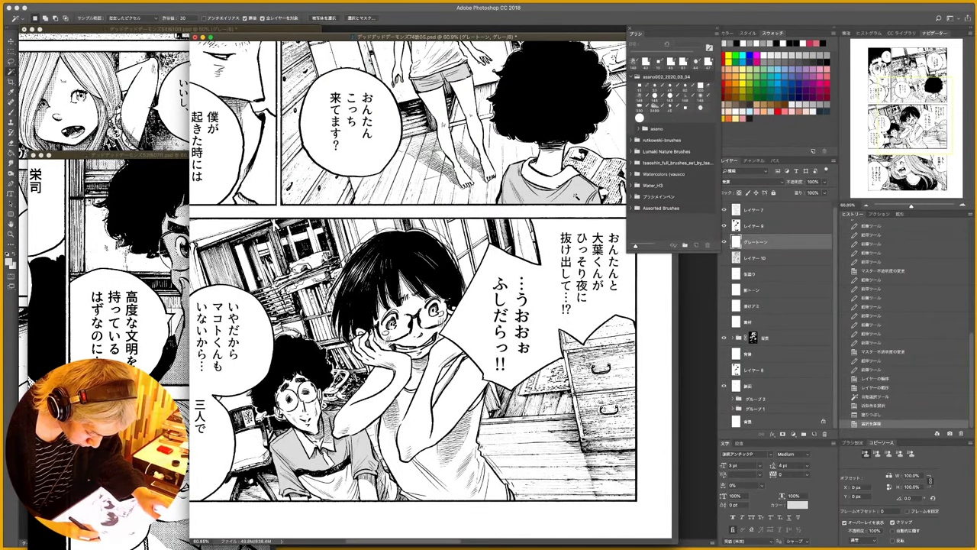
click(565, 193)
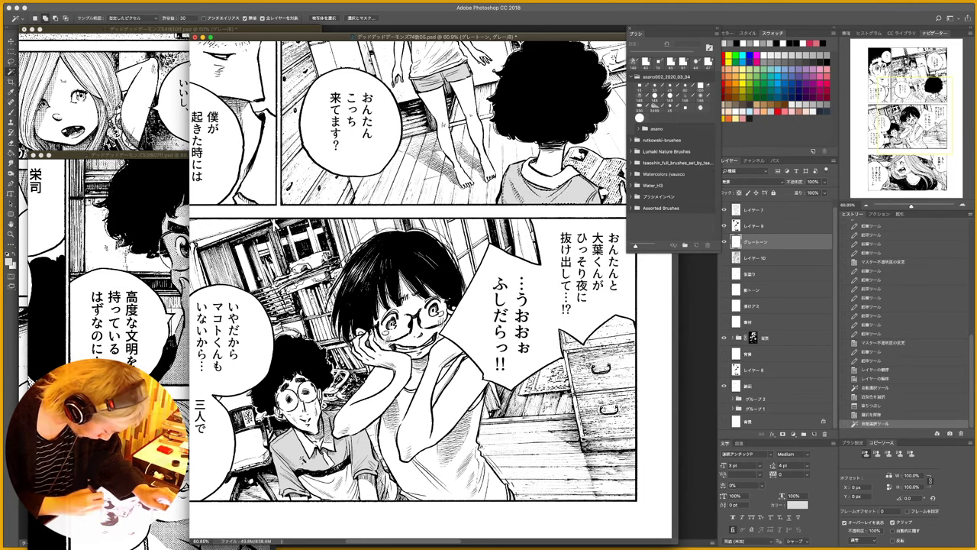
shift+click(363, 445)
shift+click(286, 460)
shift+click(358, 467)
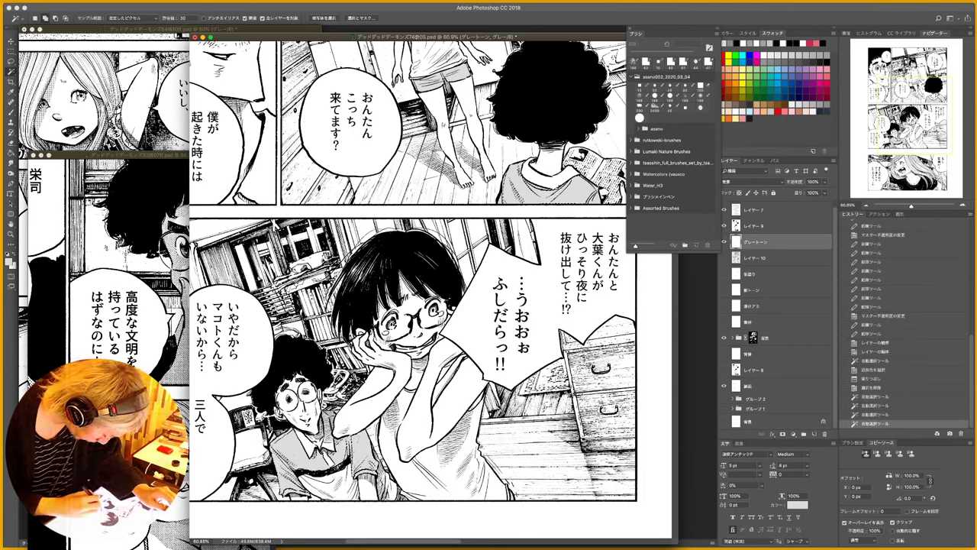
shift+click(344, 451)
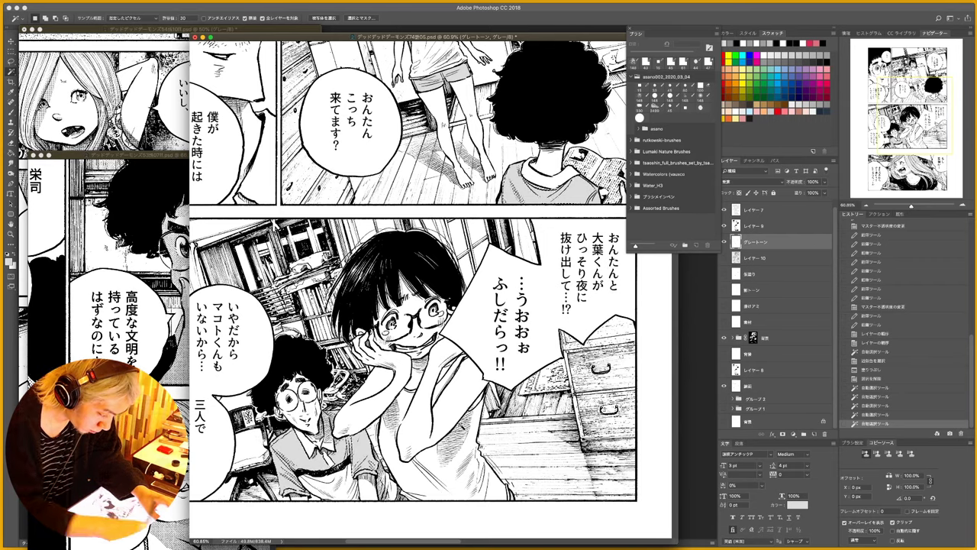
- Try the Color Halftone filter on the selected shirts with all channel angles at 45, and inspect the dots
key(shift+F5)
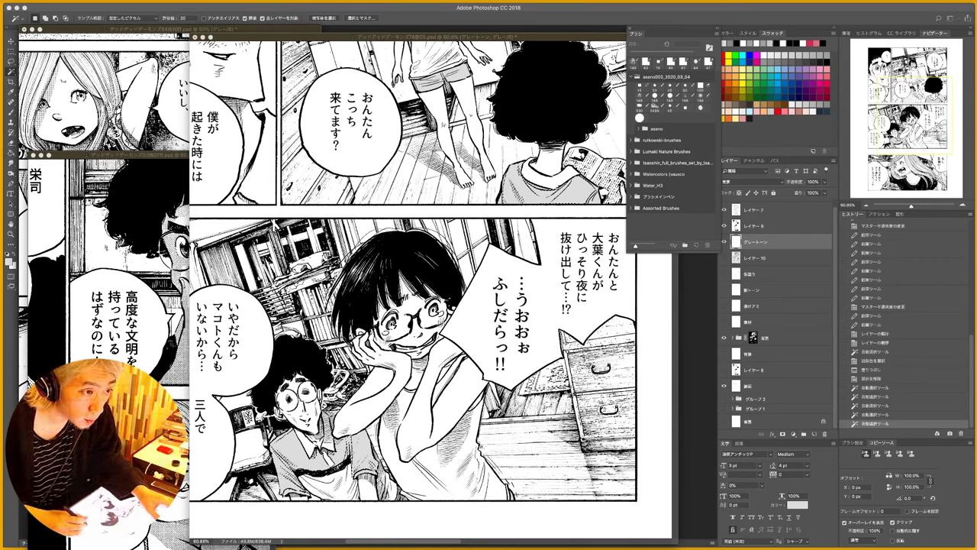
drag(523, 316, 422, 113)
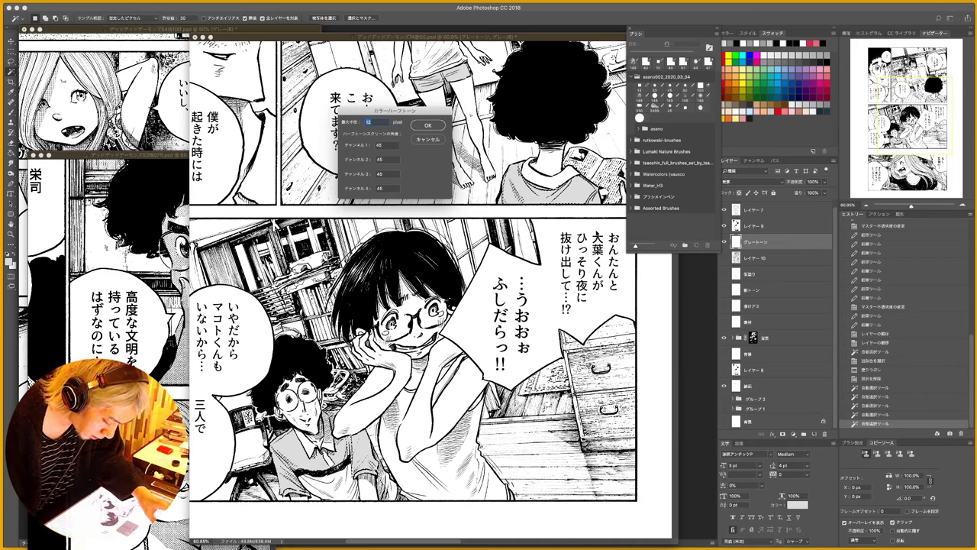
key(Return)
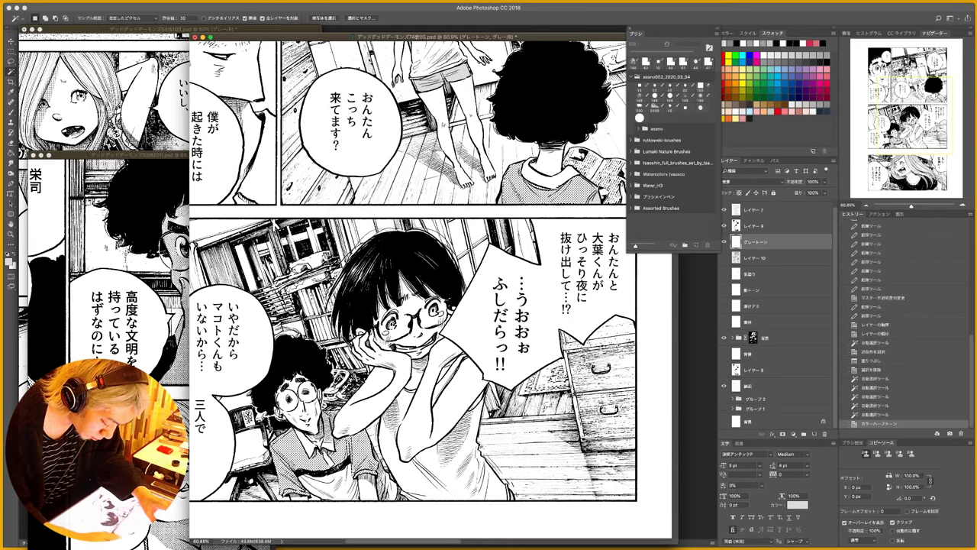
drag(569, 203, 524, 281)
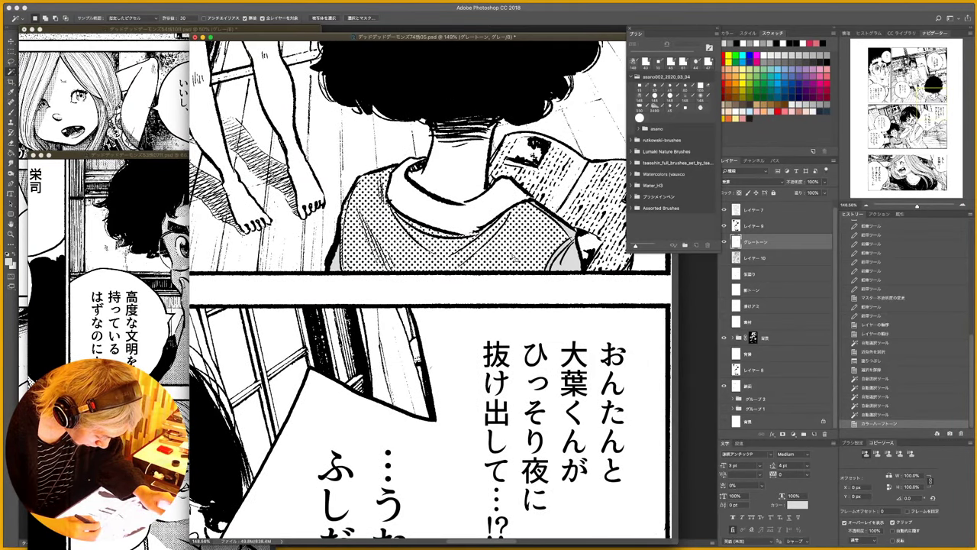
- Undo the shirt halftone and add the missed pieces along the curly-haired man's lower shirt edge to the Magic Wand selection
key(z)
drag(523, 259, 498, 265)
key(w)
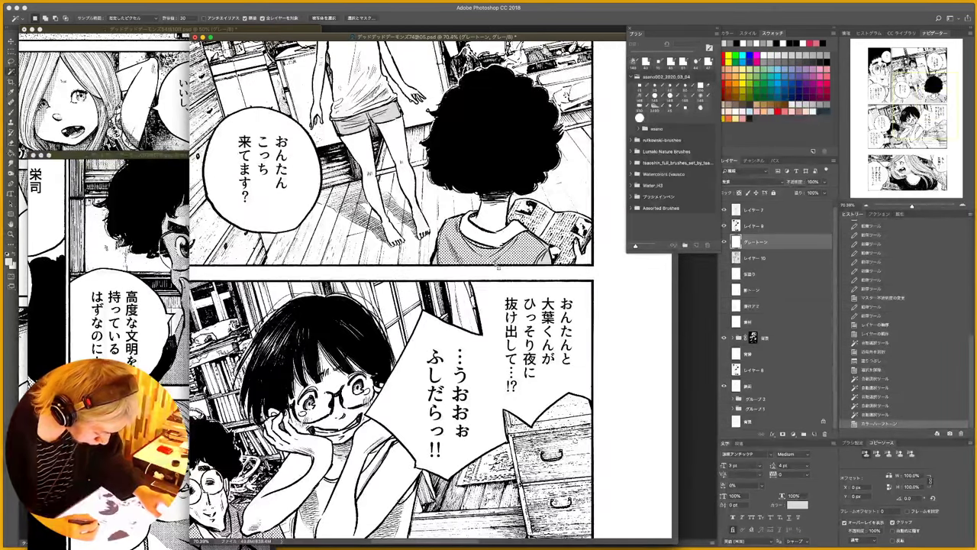
shift+click(497, 263)
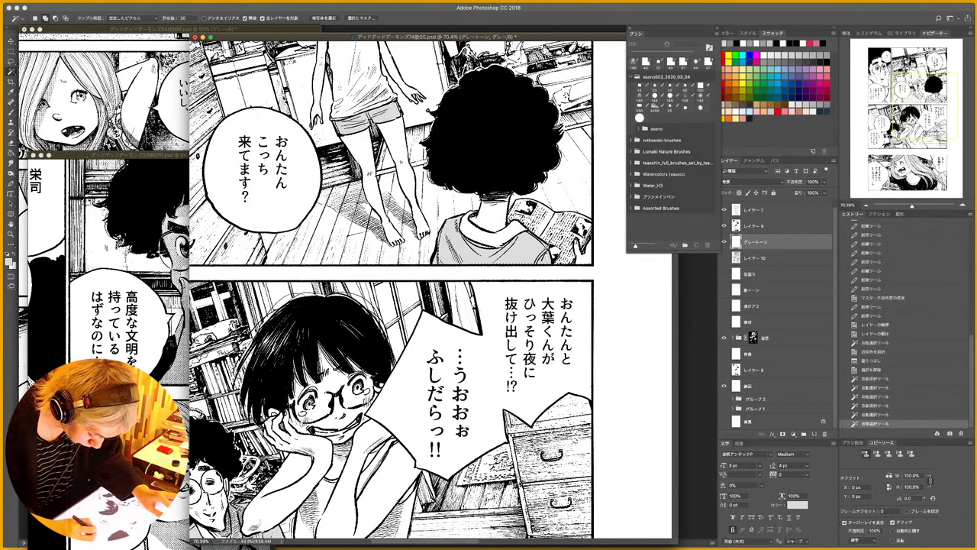
shift+click(438, 264)
shift+click(437, 266)
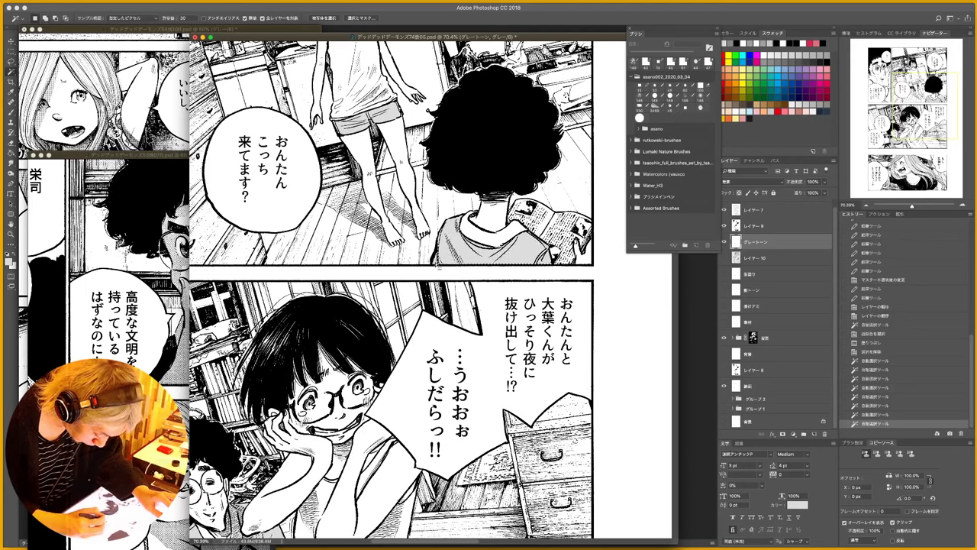
- Apply the Color Halftone filter to the selected shirt areas with all channel angles at 45, and check the dots
key(super+alt+f)
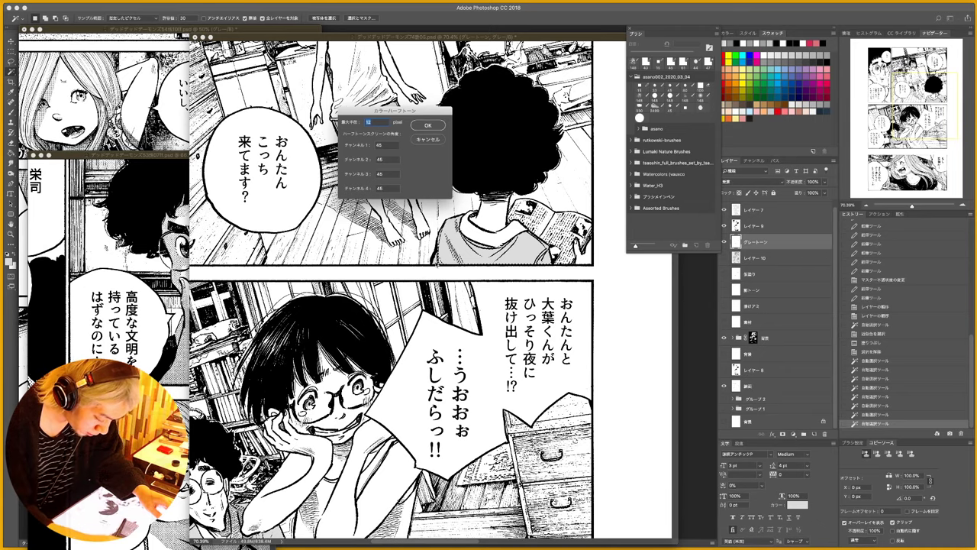
key(Return)
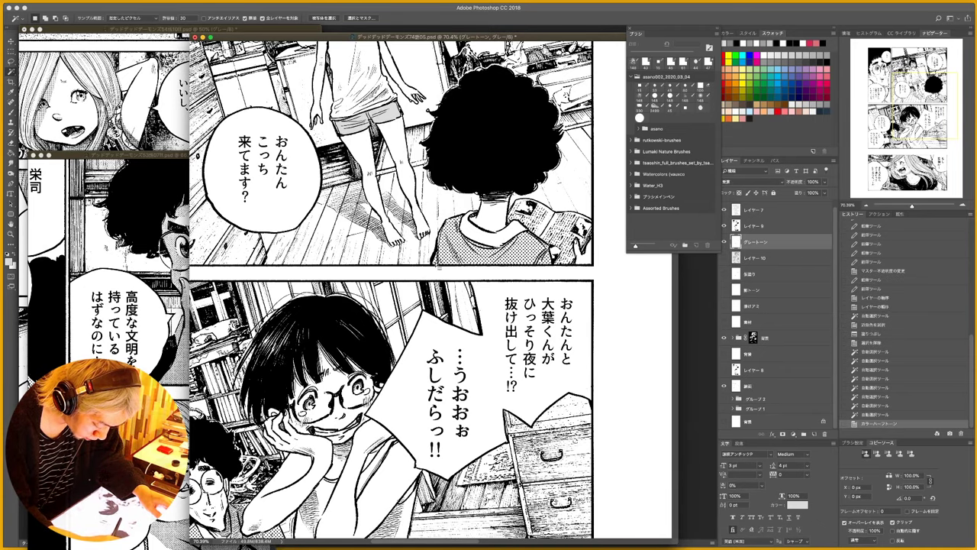
key(z)
mouse_move(500, 336)
mouse_down()
mouse_move(476, 342)
mouse_move(516, 338)
mouse_up()
key(w)
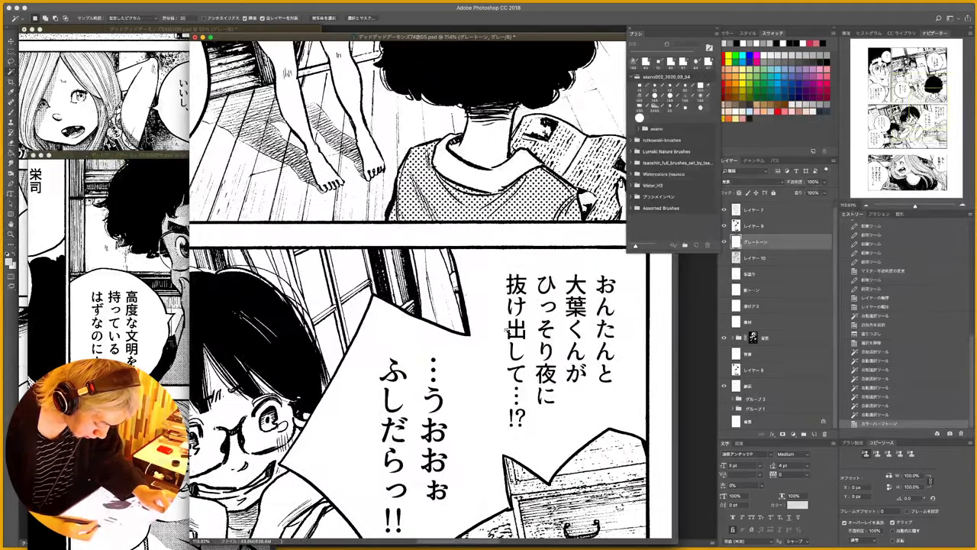
drag(502, 254, 490, 308)
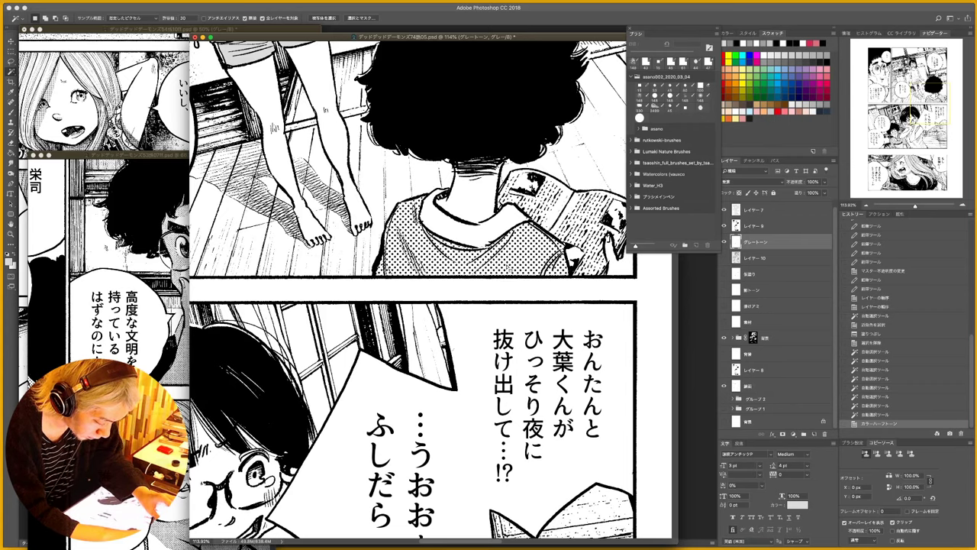
- Roughen the shirt dots with Crystallize, Dust & Scratches and Threshold, and compare them with the plain halftone state in the history
key(shift)
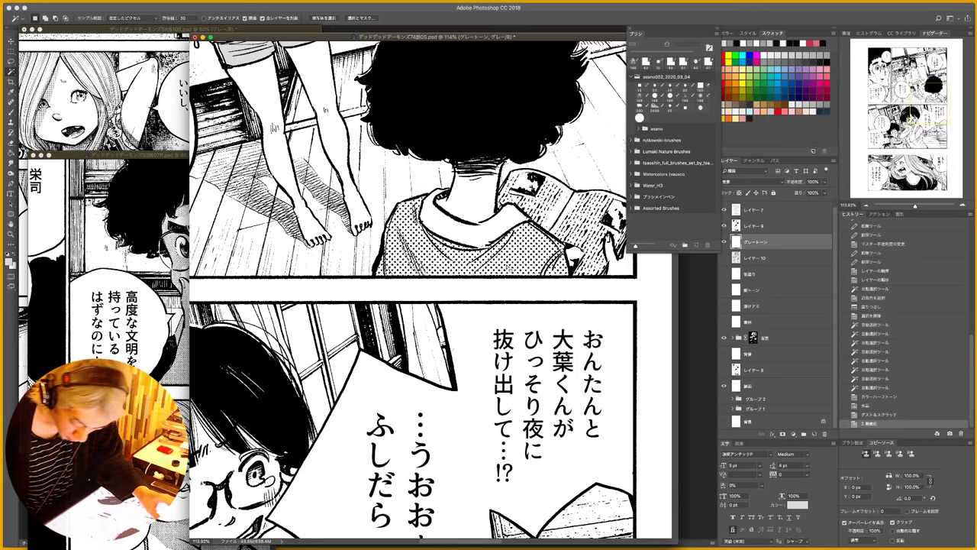
drag(455, 229, 495, 229)
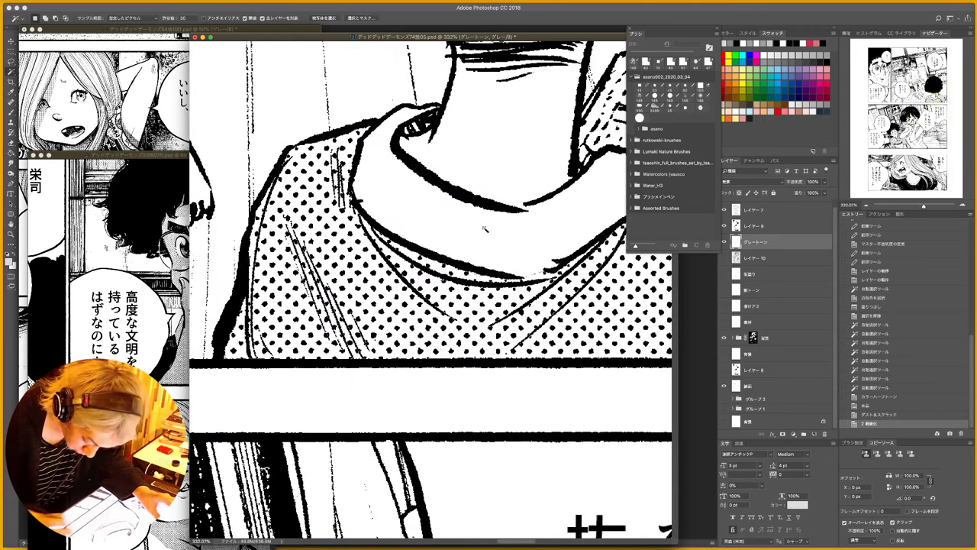
click(883, 389)
click(885, 397)
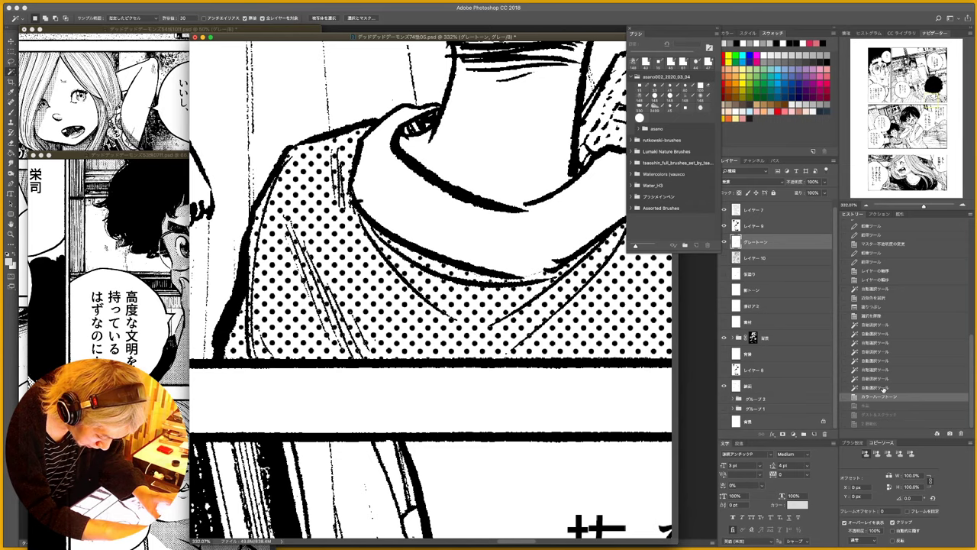
key(shift+super+z)
key(shift+super+z)
key(shift+super+z)
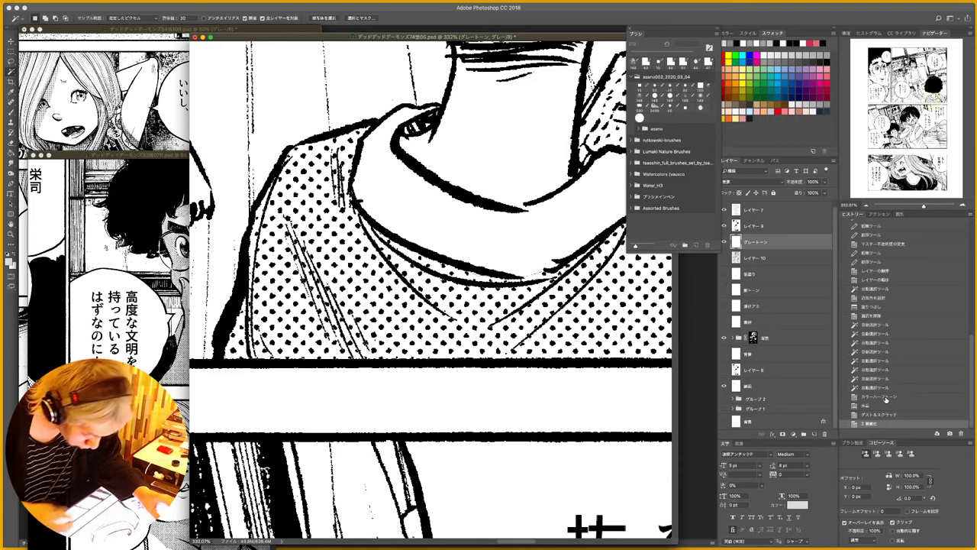
- Examine the roughened shirt dots at page scale and close up in the upper-right and middle panels
key(z)
drag(536, 324, 519, 335)
key(w)
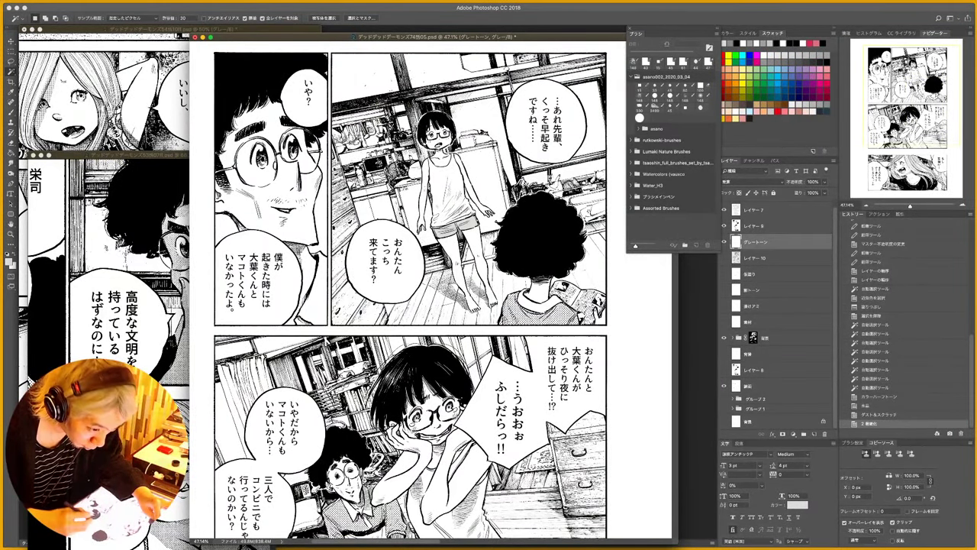
scroll(397, 290, down, 5)
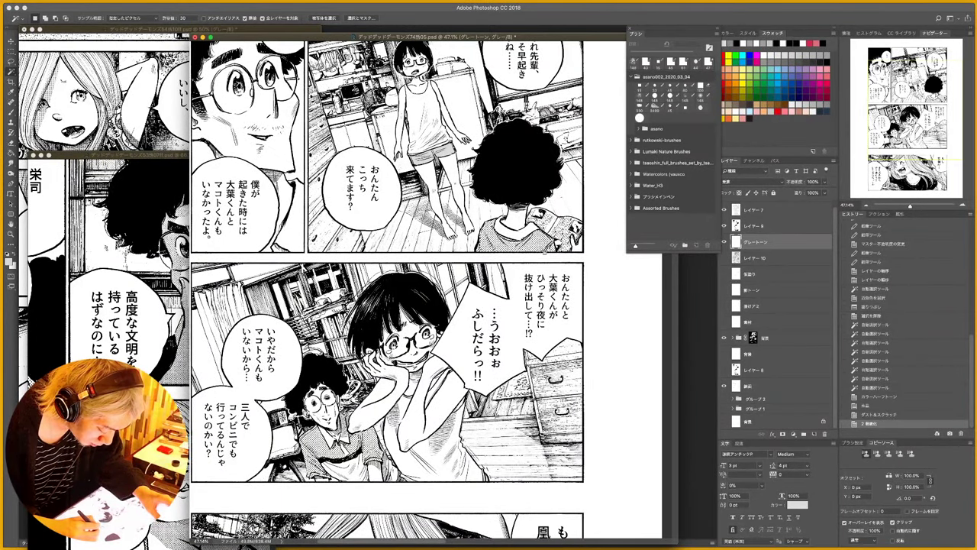
key(z)
drag(538, 248, 513, 229)
key(w)
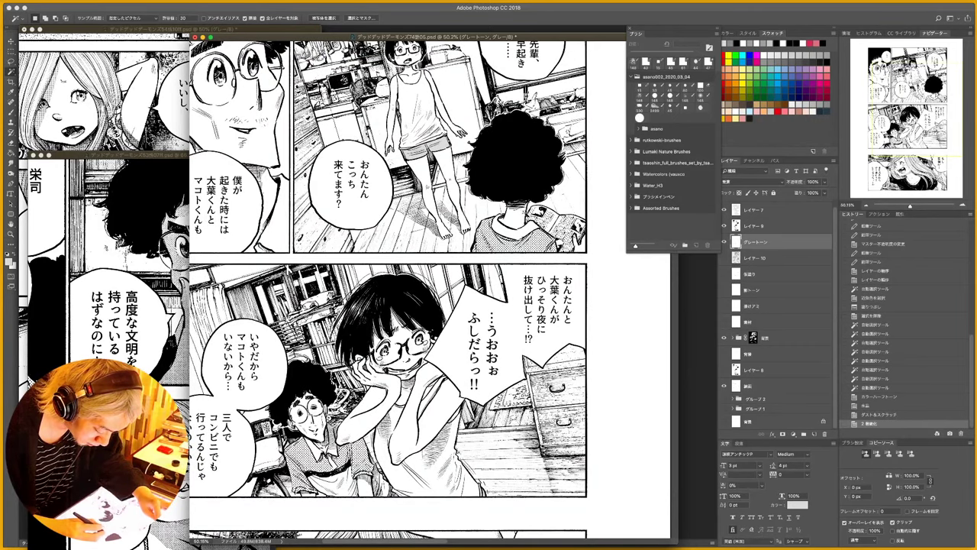
scroll(552, 243, up, 5)
scroll(390, 293, up, 1)
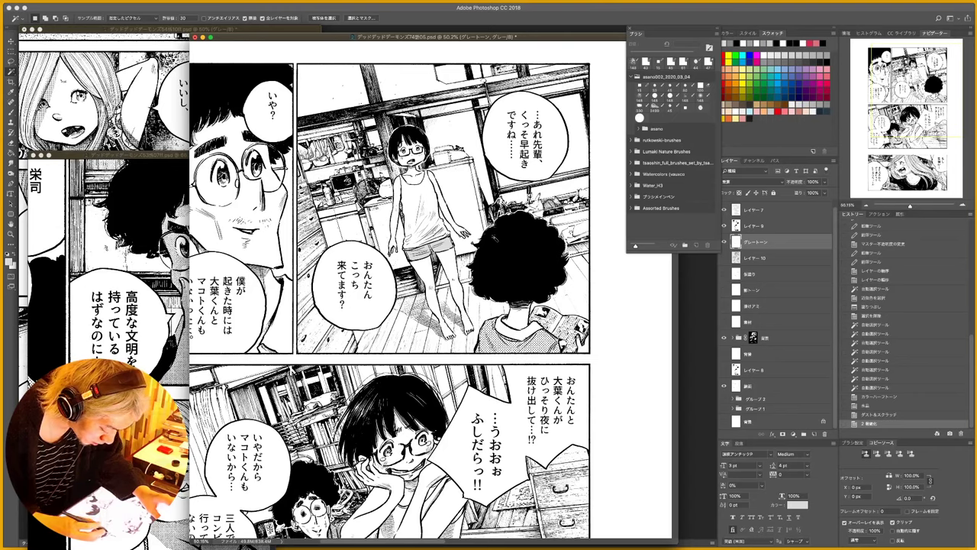
key(z)
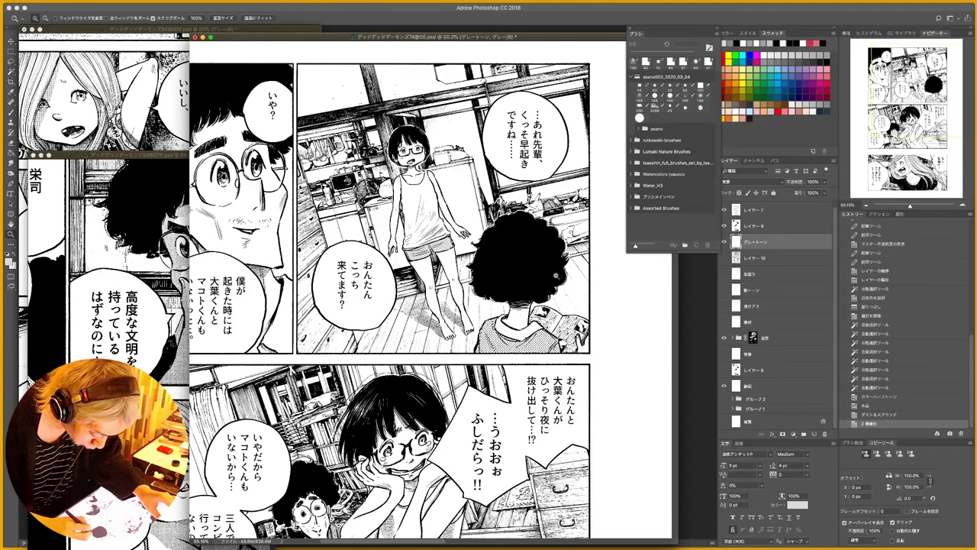
drag(547, 267, 653, 267)
drag(489, 305, 472, 186)
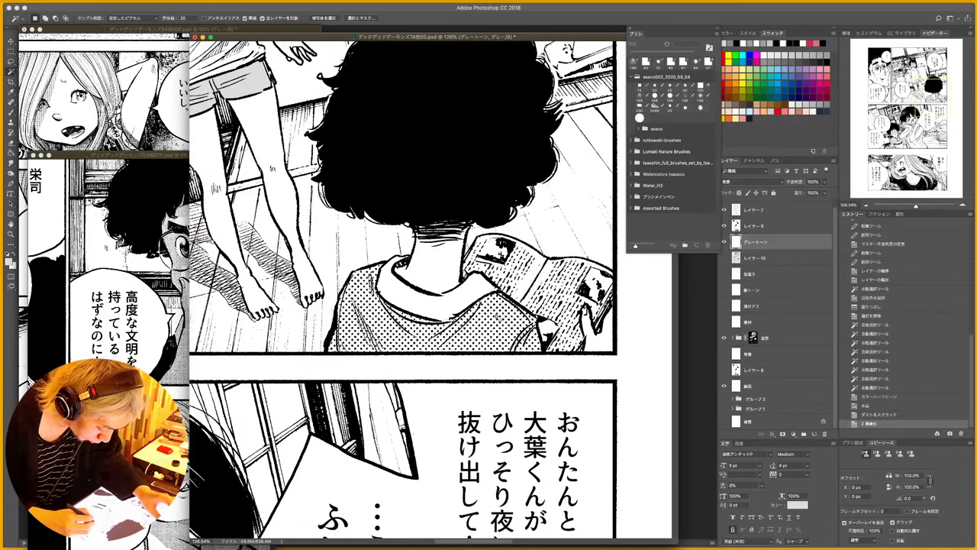
drag(512, 275, 569, 275)
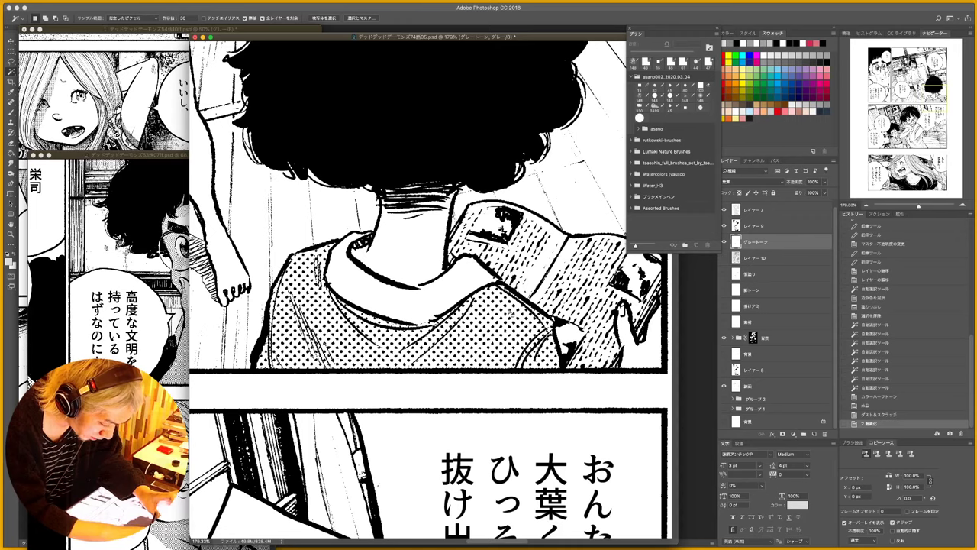
- Run the Crystallize, Dust & Scratches and Threshold sequence twice more, compare the passes, and return to the second pass in the history
key(F5)
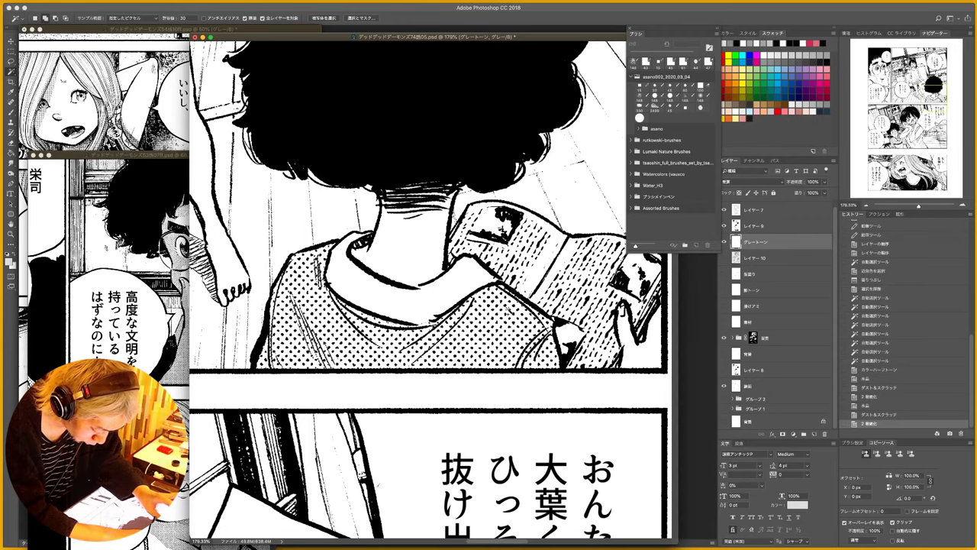
key(F2)
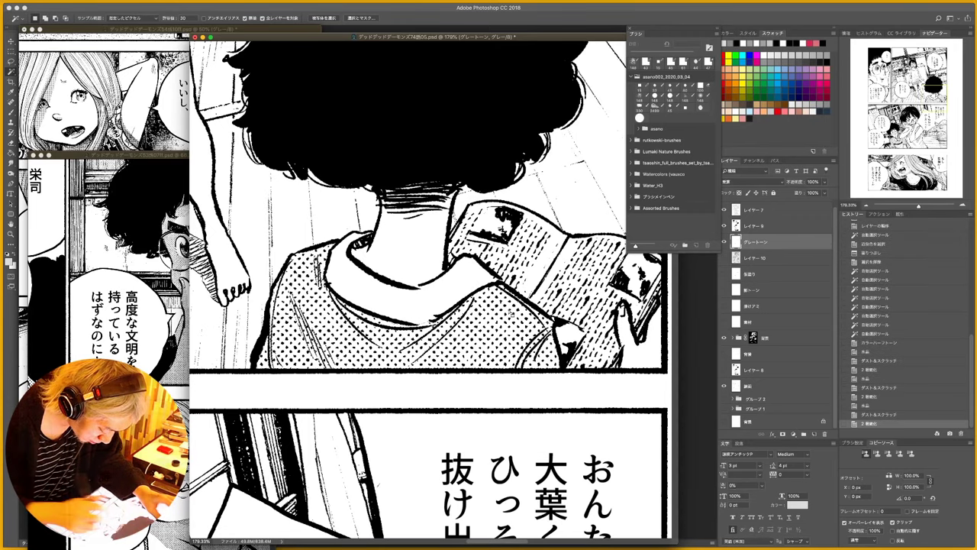
click(883, 388)
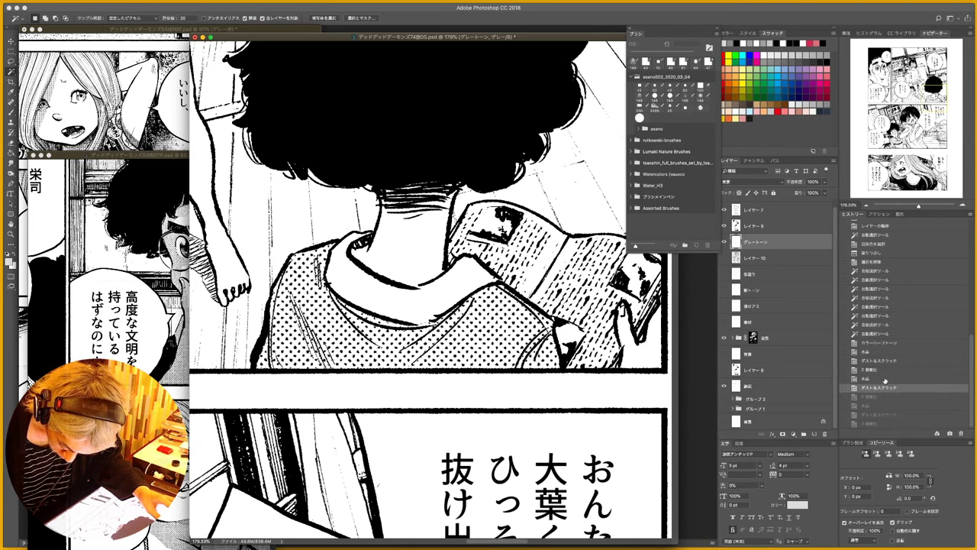
click(883, 343)
click(884, 354)
click(884, 362)
click(884, 370)
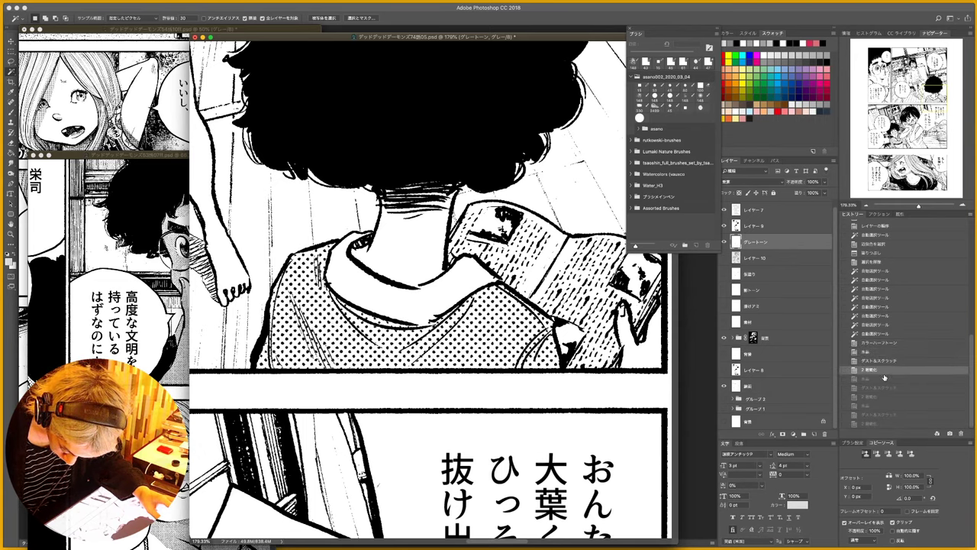
click(885, 379)
click(885, 389)
drag(885, 398, 883, 399)
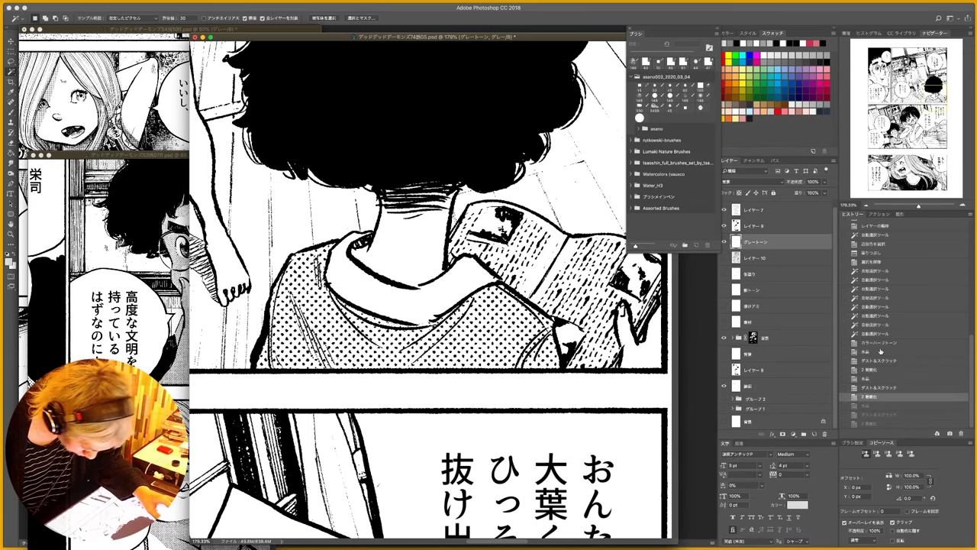
- Clear the selection around the toned shirts and view the panels at a smaller scale
key(z)
drag(453, 298, 340, 299)
key(w)
key(super+d)
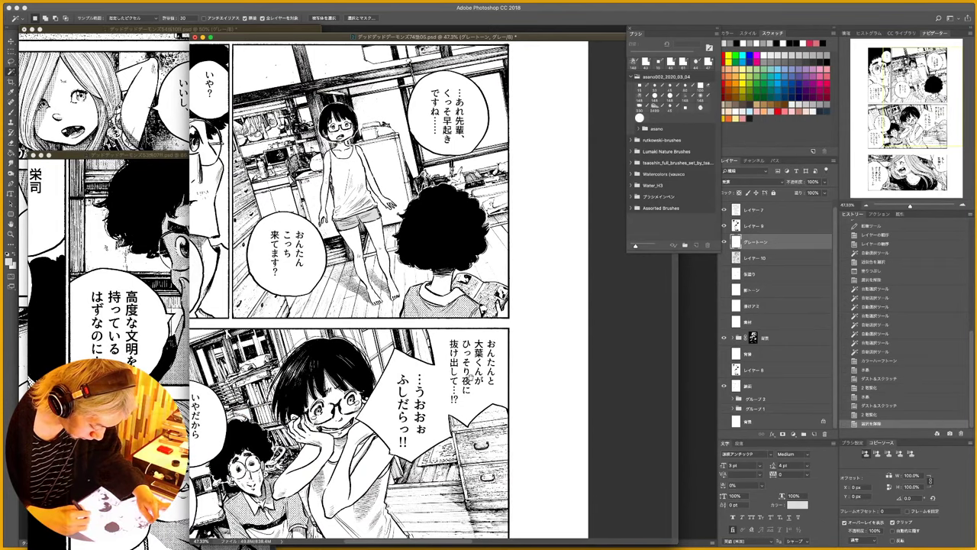
- Lasso the floor areas around the curly-haired man and the speech bubble in the upper-right panel and fill them with gray swatch 10
drag(449, 366, 494, 406)
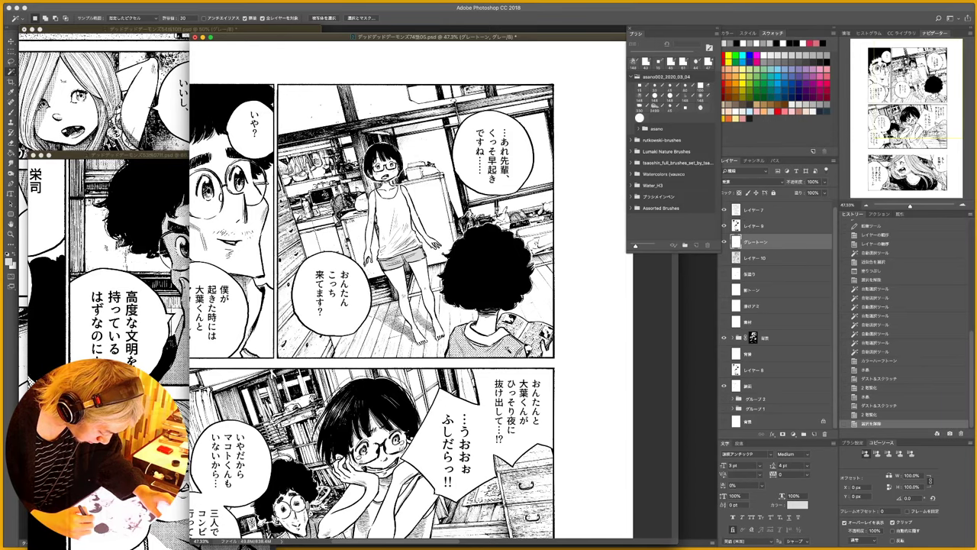
drag(462, 424, 465, 386)
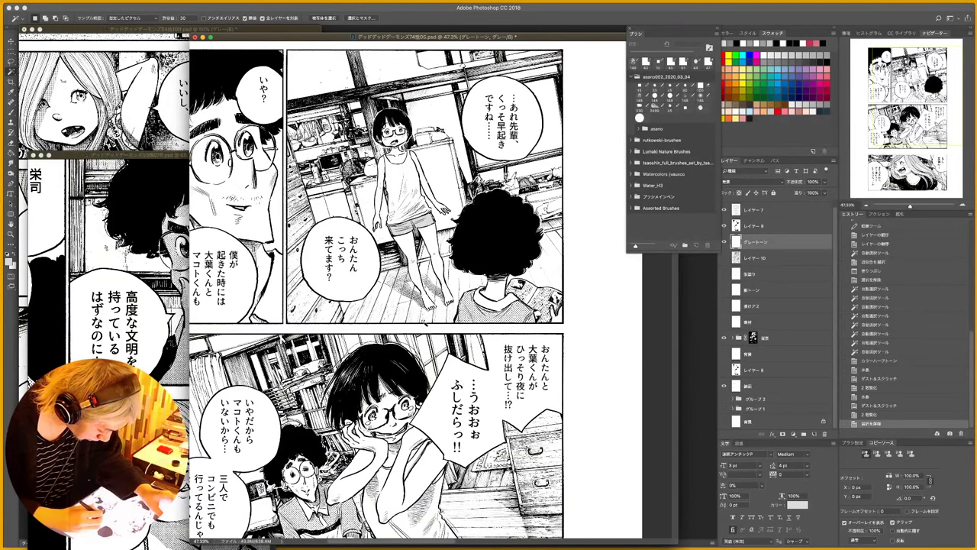
drag(425, 323, 435, 321)
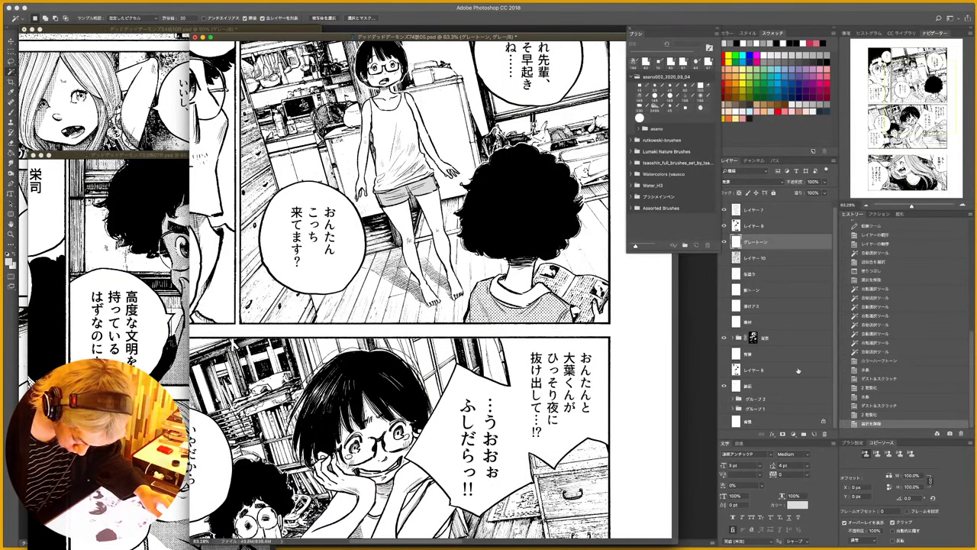
key(l)
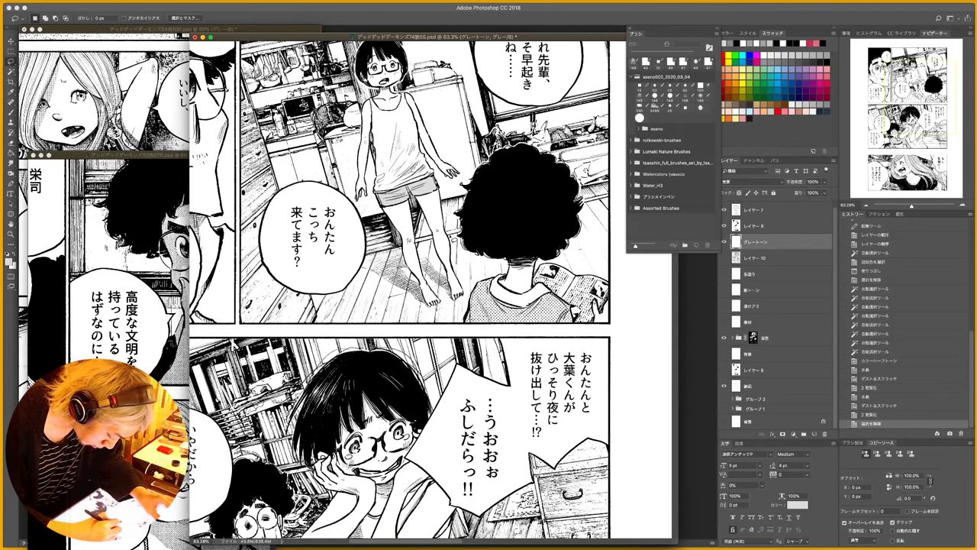
mouse_move(445, 203)
mouse_down()
mouse_move(541, 211)
mouse_move(614, 188)
mouse_move(607, 264)
mouse_move(483, 250)
mouse_move(458, 264)
mouse_move(442, 228)
mouse_move(449, 268)
mouse_move(431, 281)
mouse_move(438, 252)
mouse_up()
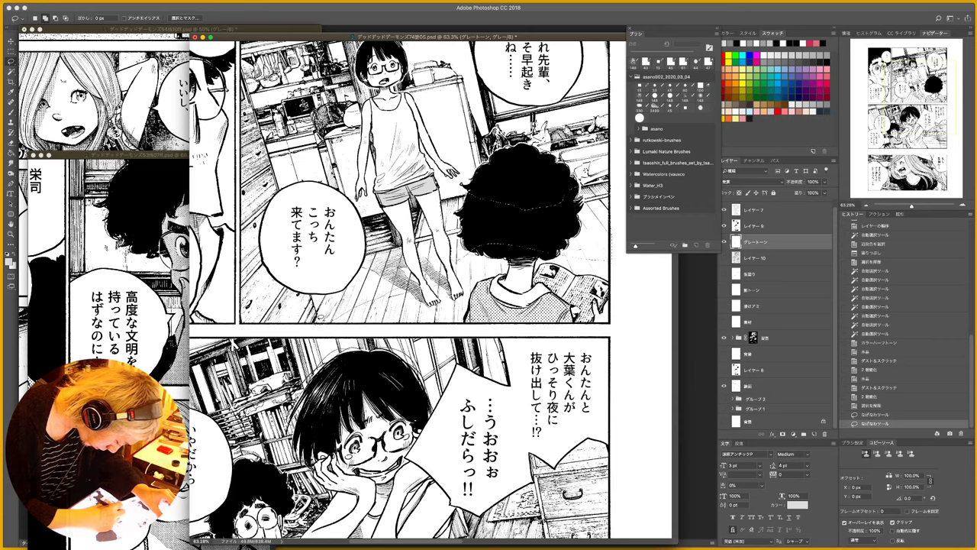
drag(315, 287, 324, 275)
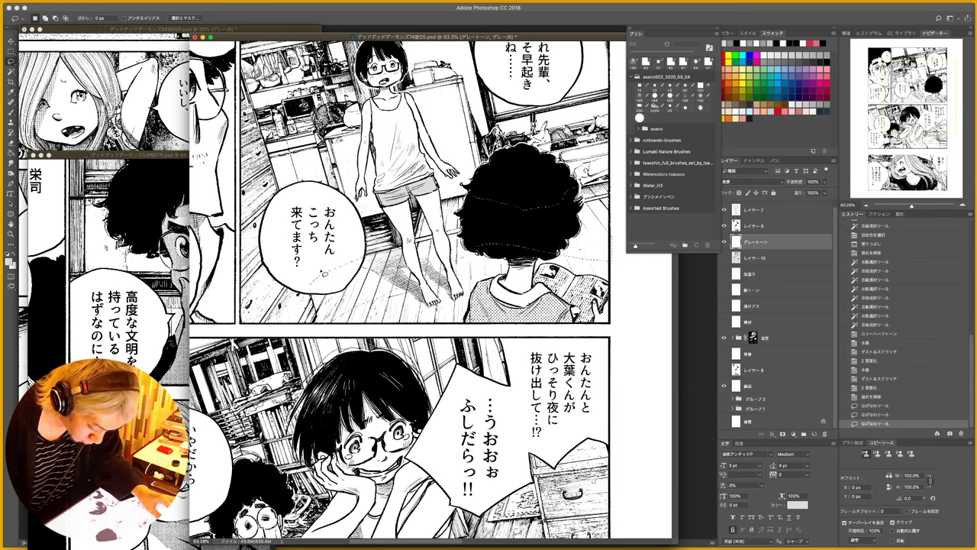
key(alt+BackSpace)
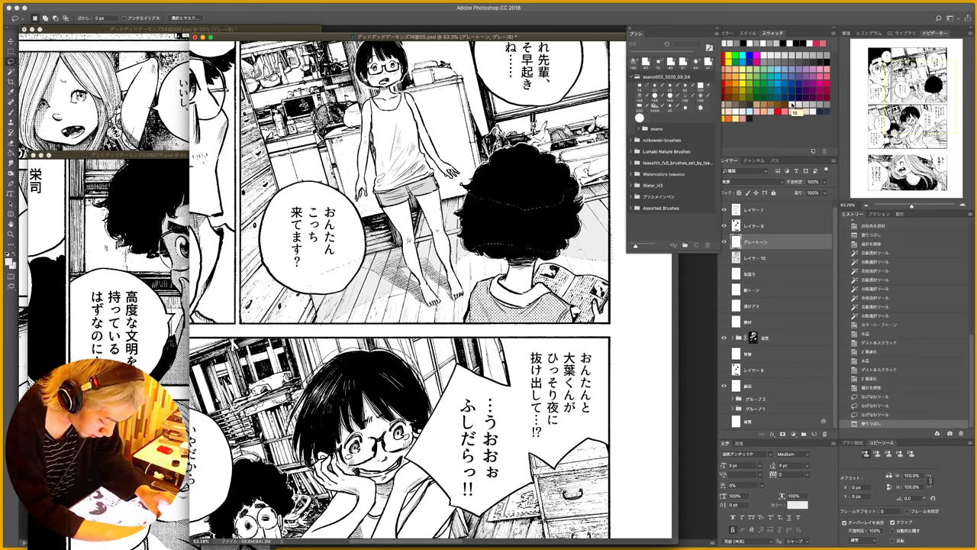
- Convert the floor gray with Color Halftone at 45 on all channels and roughen it with repeated Crystallize, Dust & Scratches and Threshold passes
key(super+alt+f)
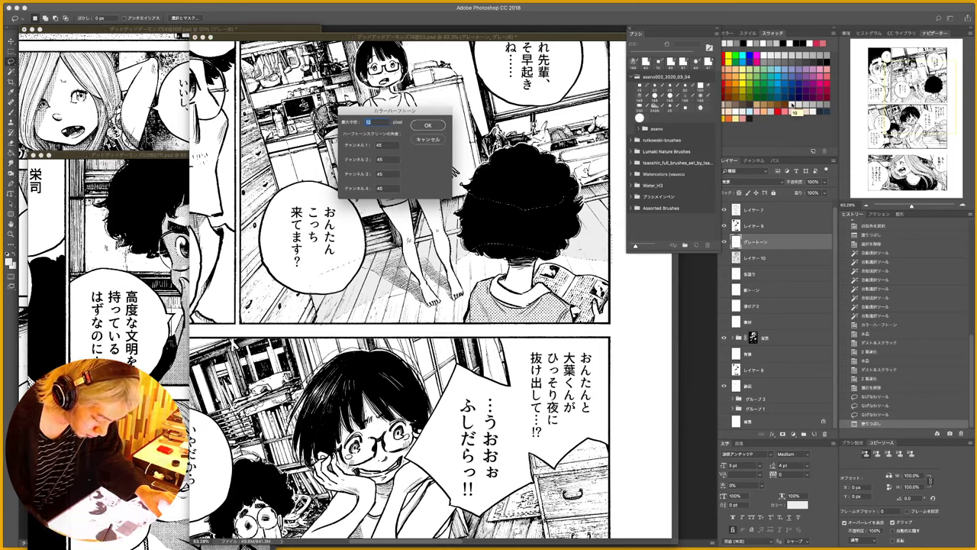
key(Return)
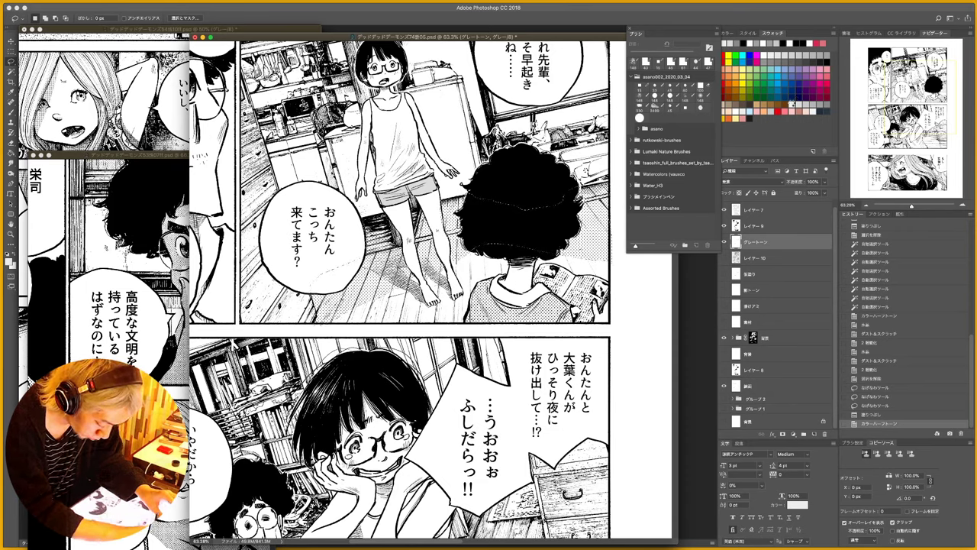
key(F3)
key(F3)
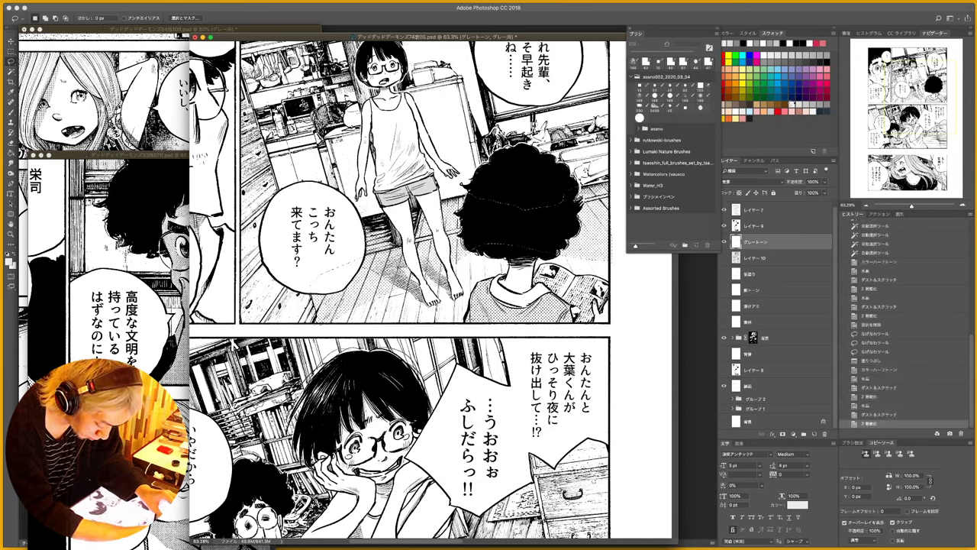
key(z)
click(586, 238)
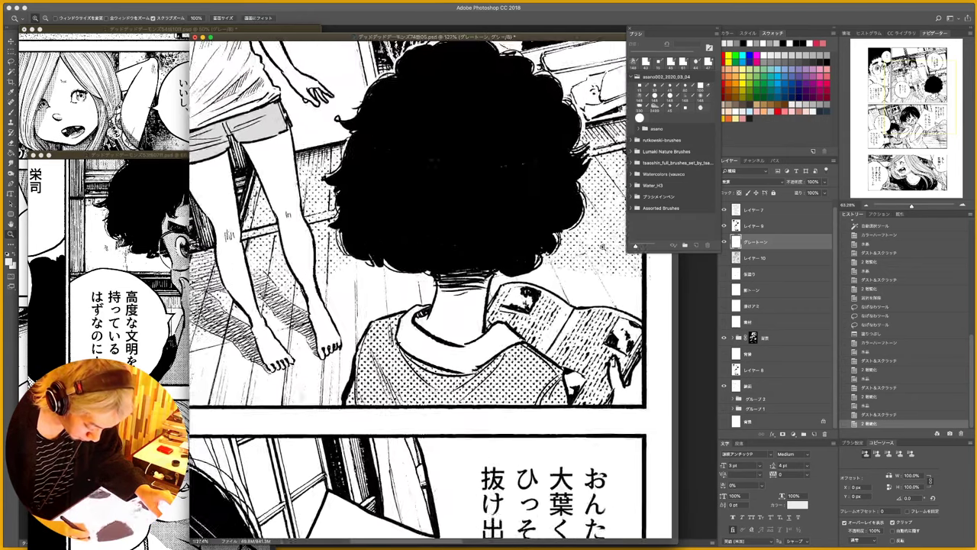
- Clear the selection around the toned floor areas in the upper-right panel
drag(603, 247, 572, 268)
key(l)
key(z)
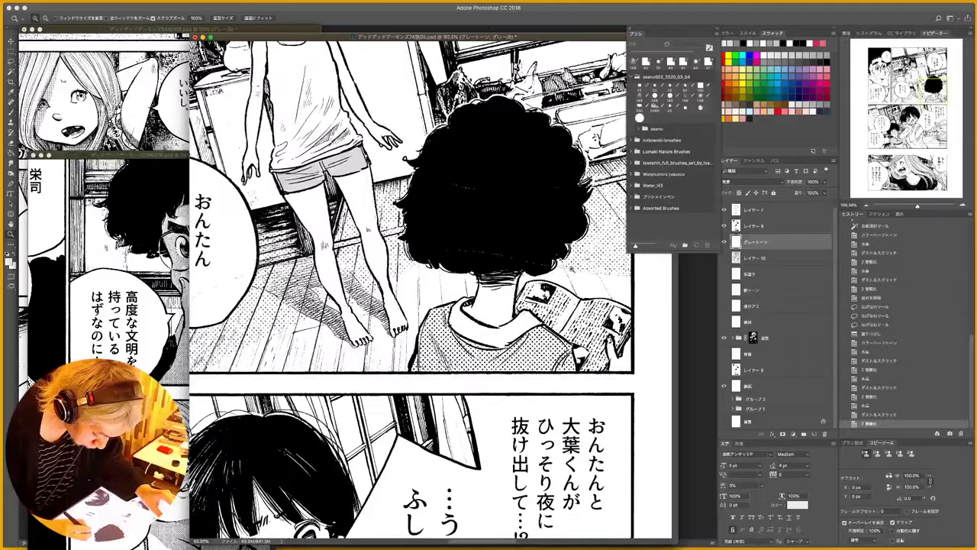
scroll(571, 269, down, 3)
key(l)
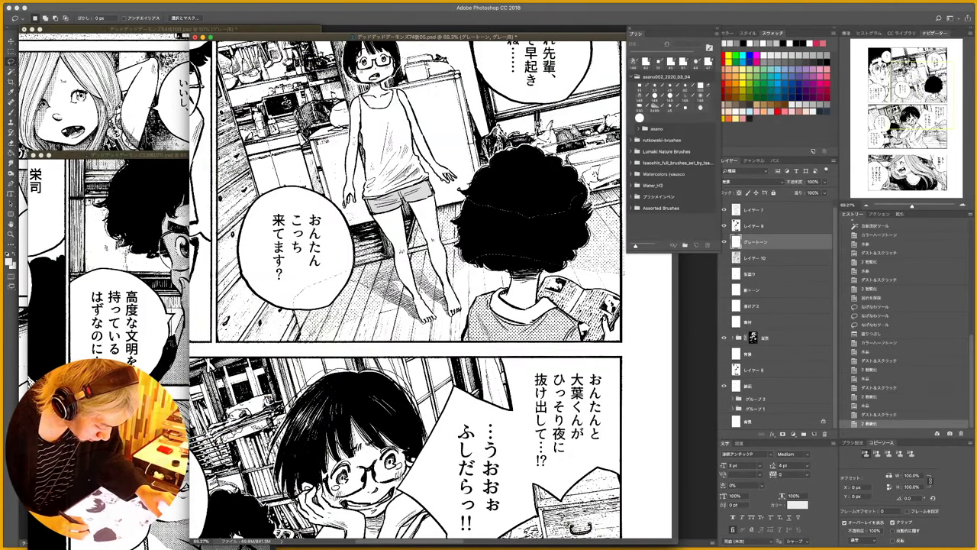
key(ctrl+d)
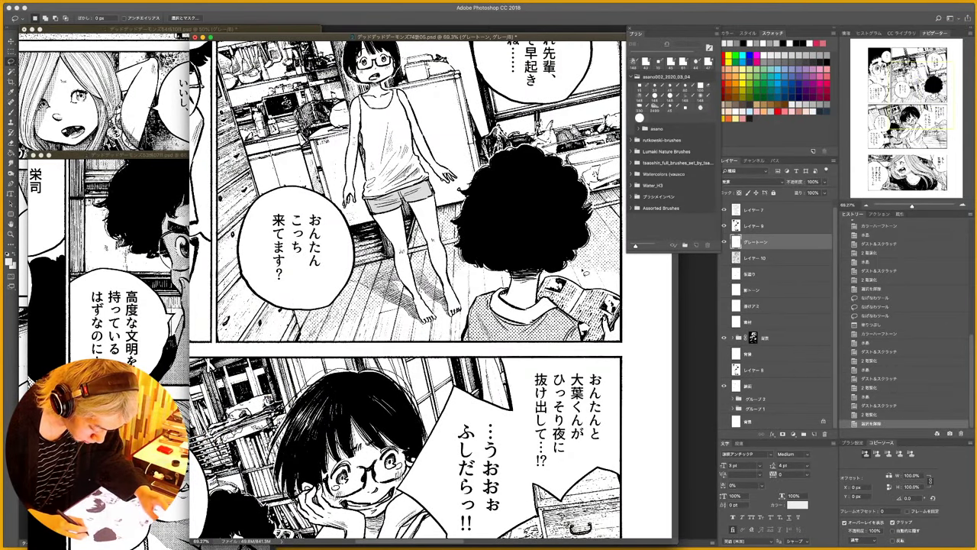
- Paint out the floor tone around the open newspaper beneath the curly hair with short white Pencil strokes
key(b)
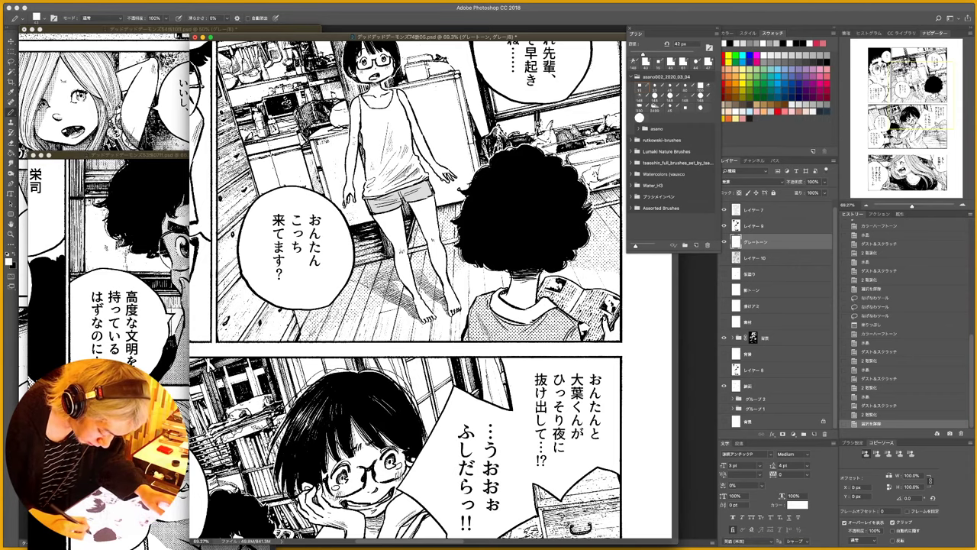
drag(577, 260, 571, 266)
drag(576, 261, 569, 266)
drag(575, 261, 569, 268)
mouse_move(574, 263)
mouse_down()
mouse_move(568, 268)
mouse_move(608, 277)
mouse_up()
drag(599, 270, 610, 277)
drag(600, 269, 610, 275)
drag(601, 269, 611, 275)
drag(601, 268, 609, 267)
drag(603, 260, 610, 267)
drag(603, 260, 611, 264)
drag(604, 256, 611, 263)
drag(604, 255, 613, 259)
drag(604, 252, 612, 258)
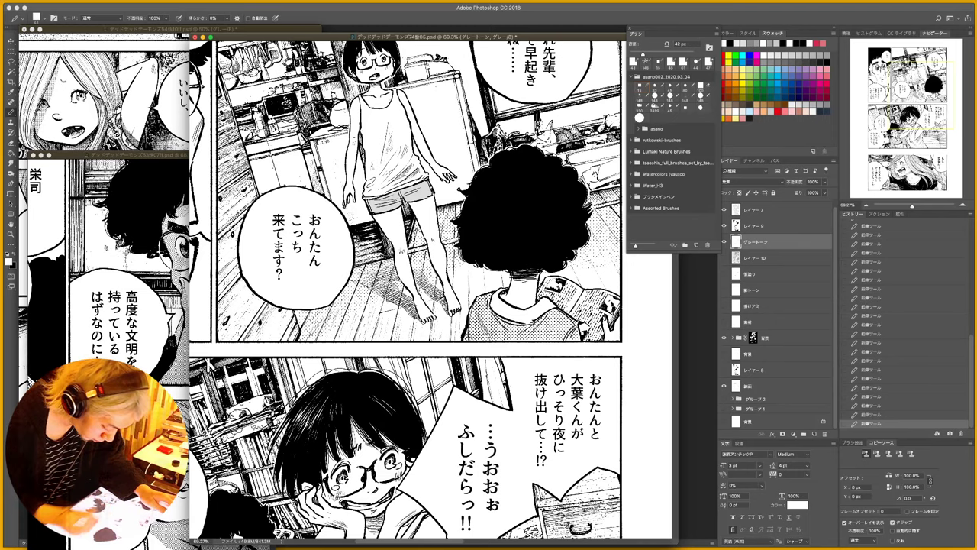
- Move the 影トーン layer directly above グレートーン and enlarge the Pencil to 136 px
key(super+space)
drag(471, 257, 404, 262)
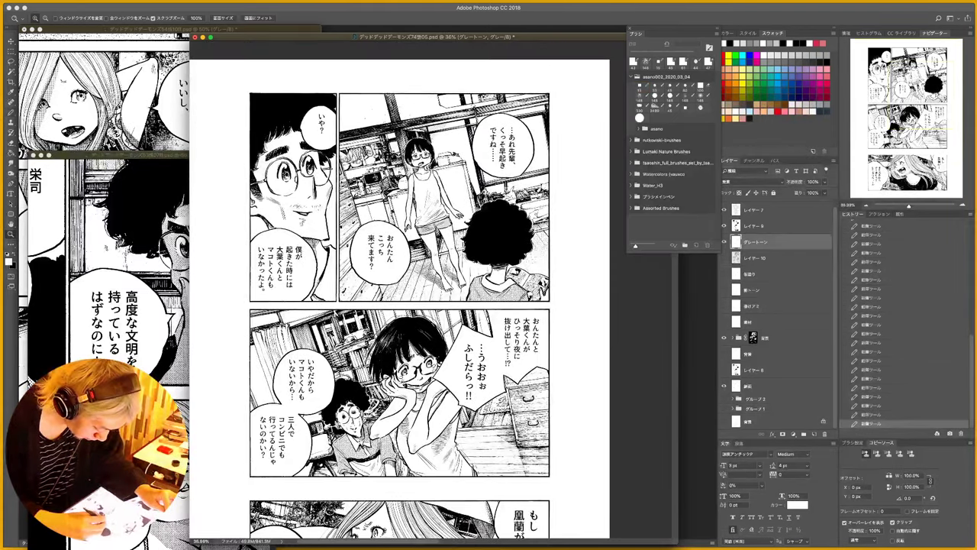
drag(480, 385, 476, 365)
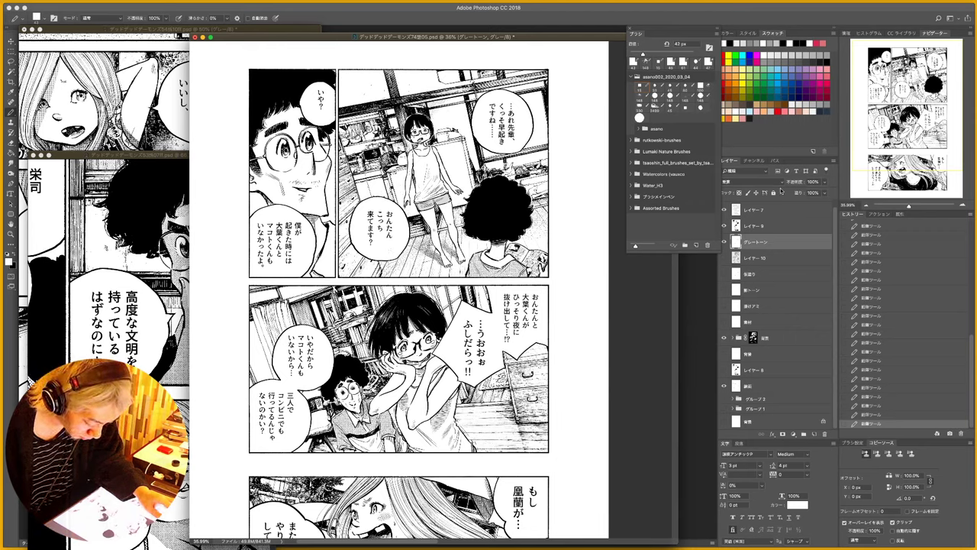
drag(768, 293, 770, 234)
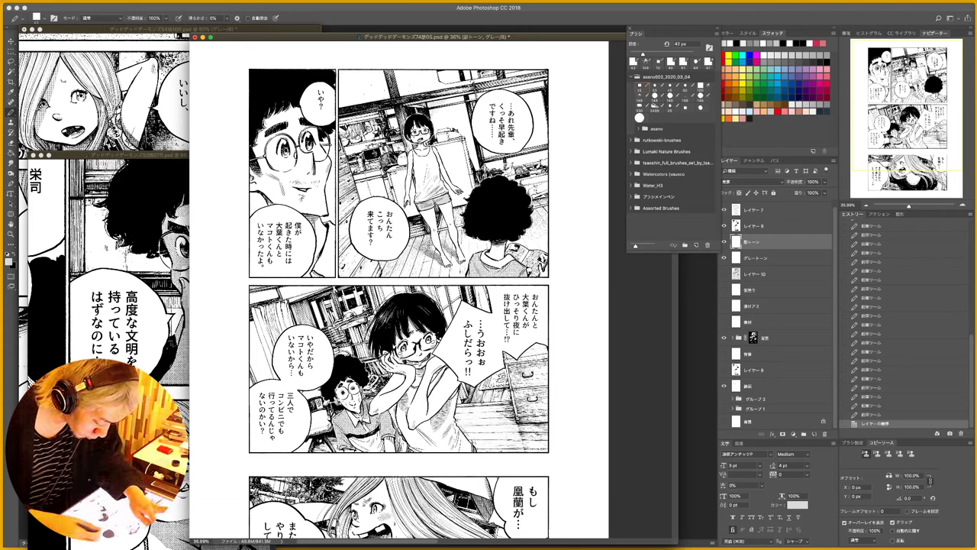
drag(468, 203, 475, 204)
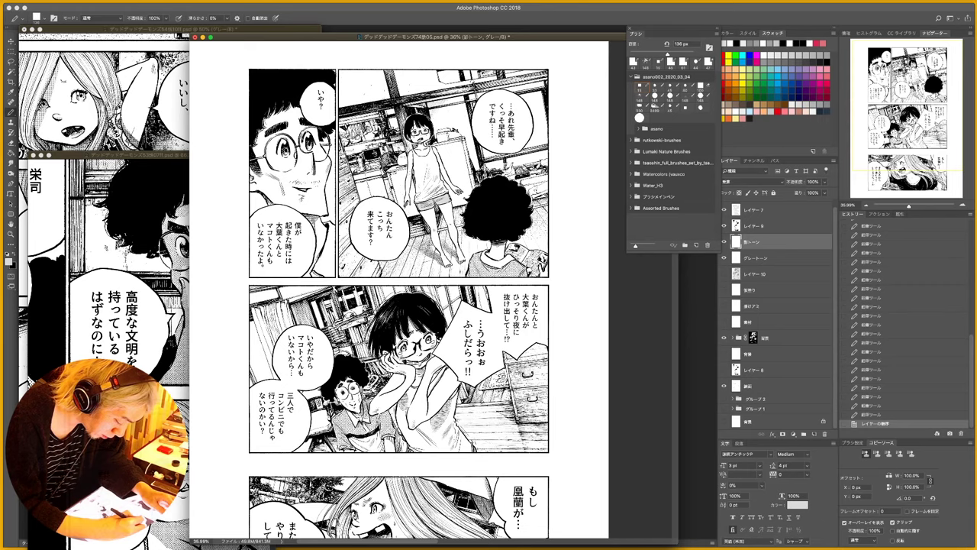
- Select the upper-right panel and the middle panel in turn with the Polygonal Lasso and fill each with light gray on 影トーン
key(l)
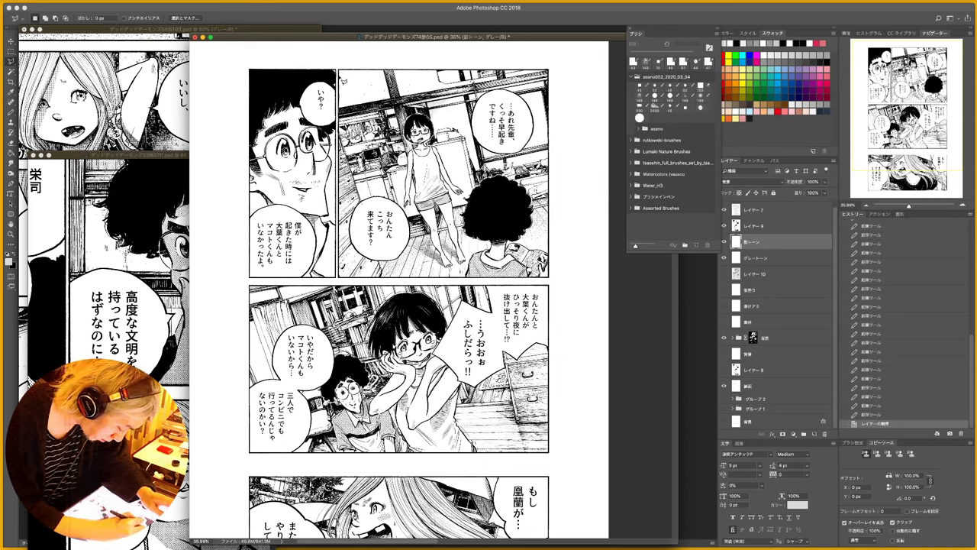
click(336, 68)
click(552, 67)
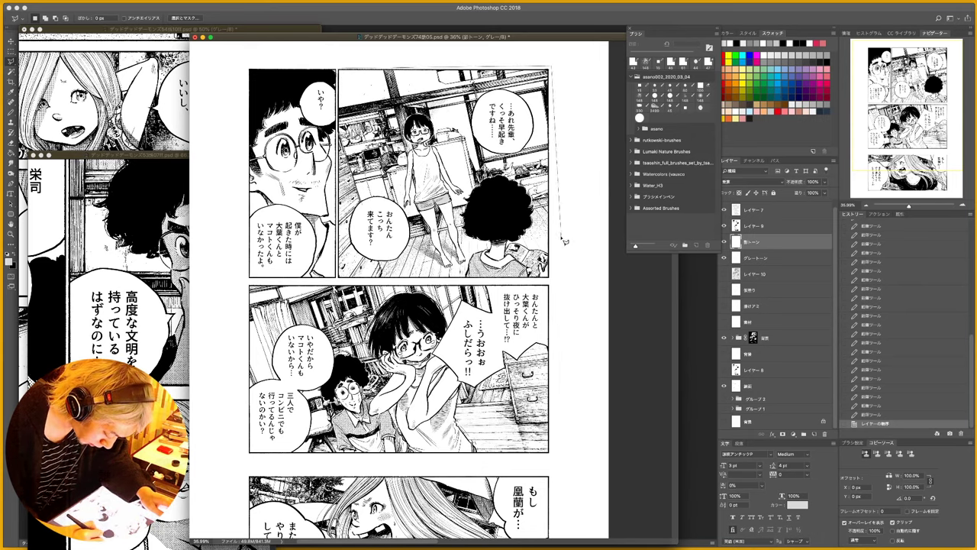
click(561, 238)
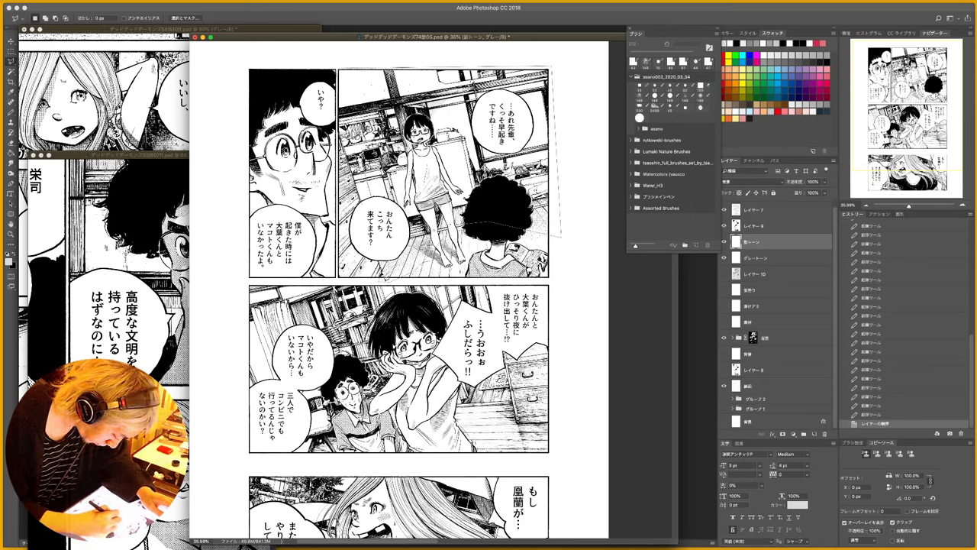
click(343, 152)
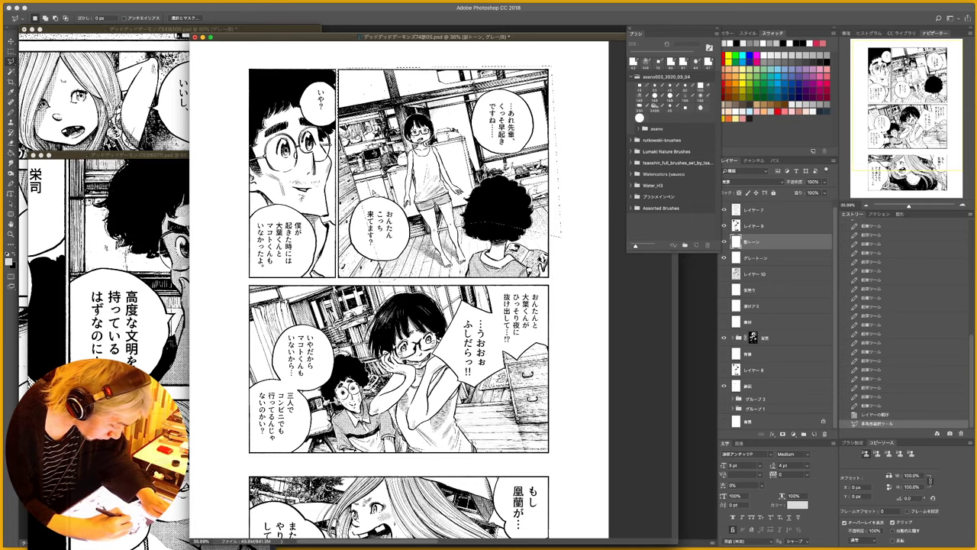
key(alt+BackSpace)
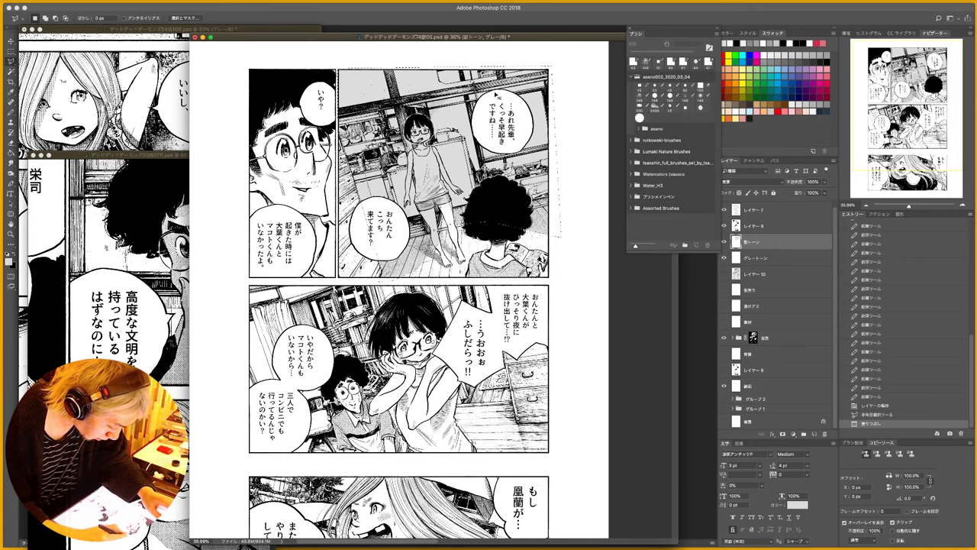
key(ctrl+d)
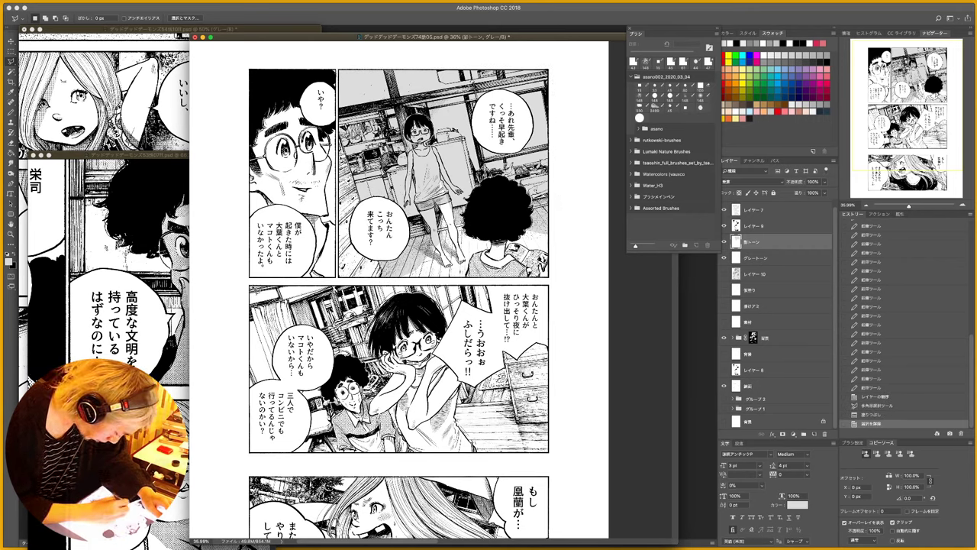
mouse_move(255, 289)
mouse_down()
mouse_move(535, 292)
mouse_move(556, 347)
mouse_move(562, 458)
mouse_move(527, 456)
mouse_move(513, 435)
mouse_move(463, 417)
mouse_move(449, 342)
mouse_move(401, 307)
mouse_move(377, 335)
mouse_move(378, 403)
mouse_move(343, 365)
mouse_move(326, 392)
mouse_move(290, 394)
mouse_move(261, 325)
mouse_move(249, 324)
mouse_up()
key(alt+BackSpace)
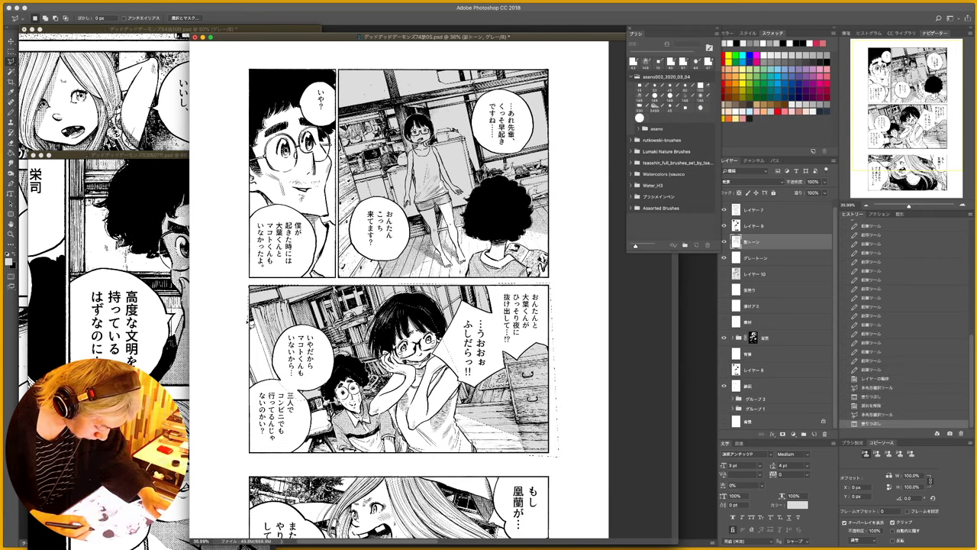
key(ctrl+d)
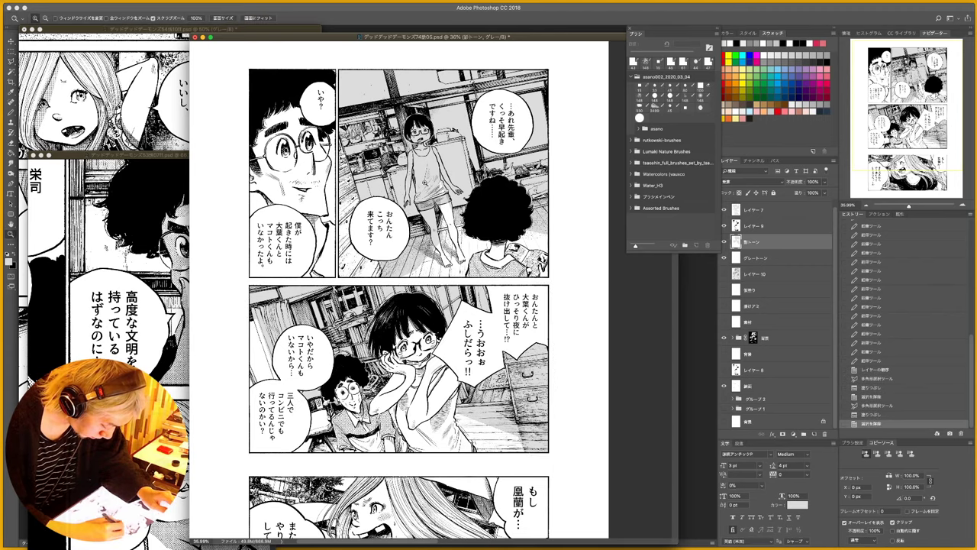
- Remove the gray from the standing girl in the upper-right panel with a white Pencil stroke and a lassoed white fill
drag(426, 183, 445, 185)
key(b)
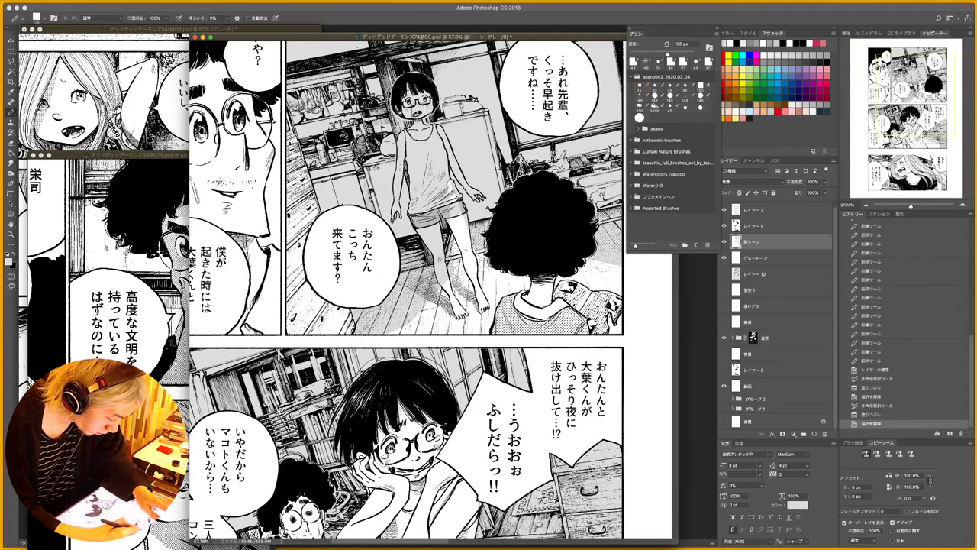
key(x)
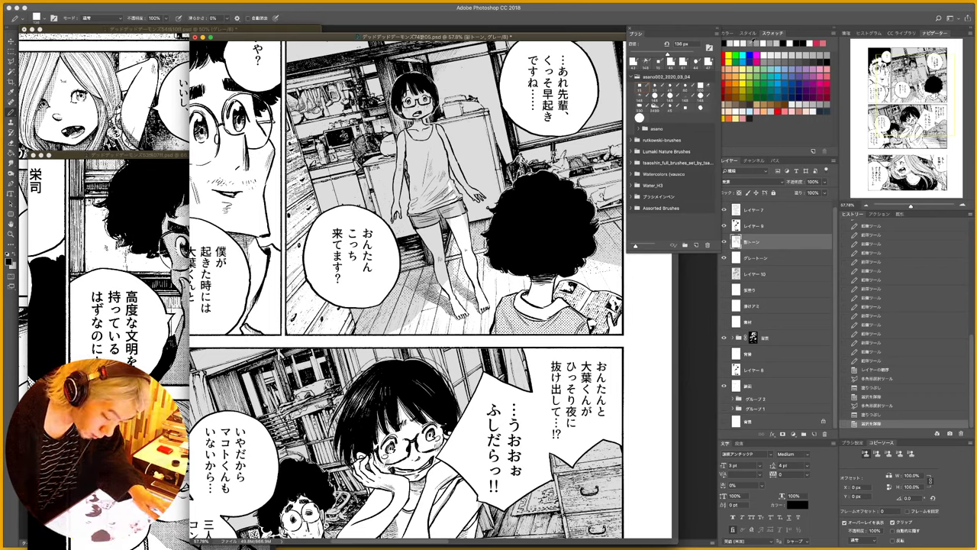
key(x)
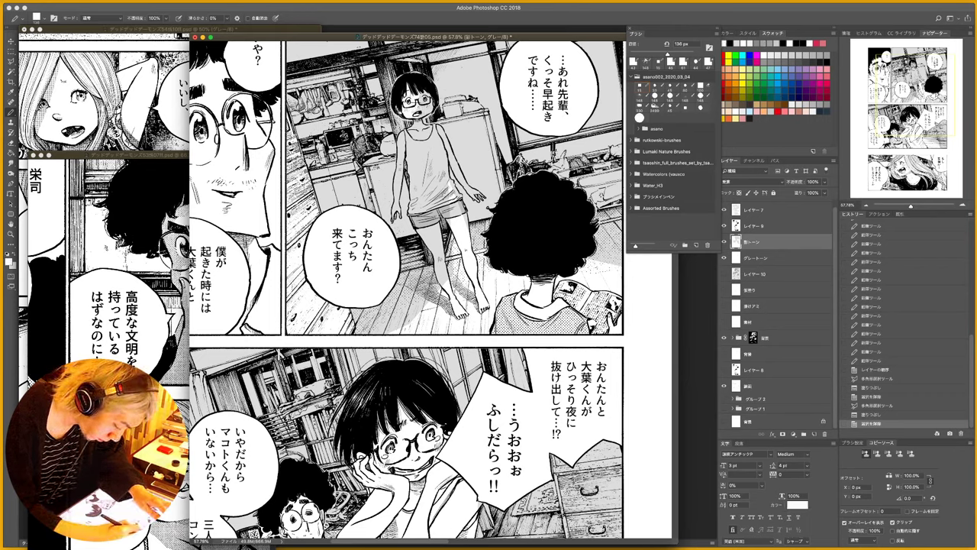
drag(427, 115, 420, 107)
key(l)
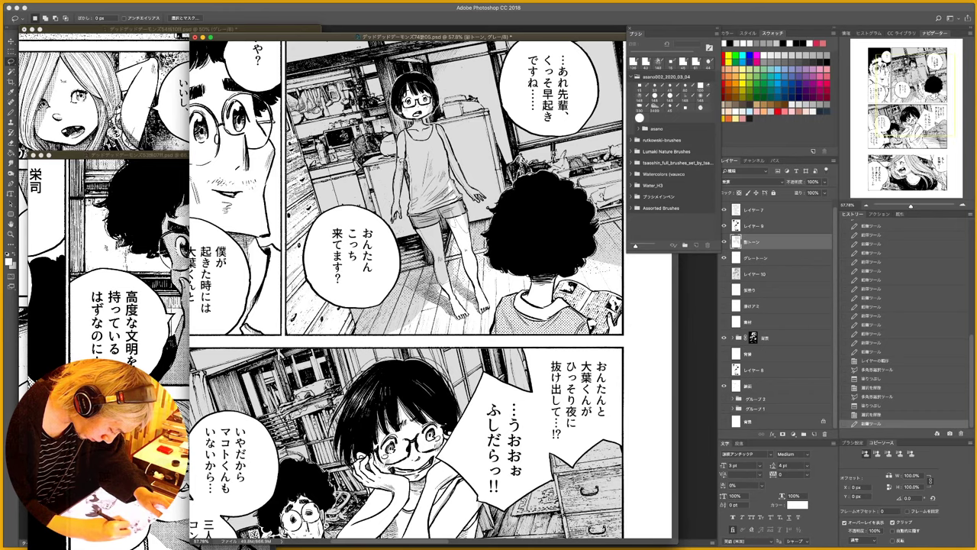
drag(457, 226, 443, 273)
key(alt+BackSpace)
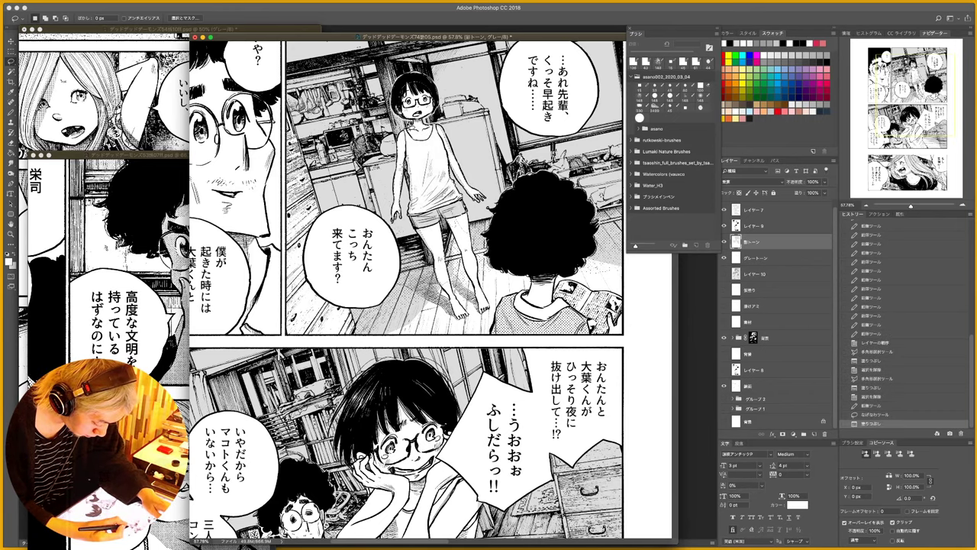
- Fill the window openings around the upper-right speech bubble with white using the Paint Bucket
drag(452, 465, 436, 328)
scroll(428, 290, up, 5)
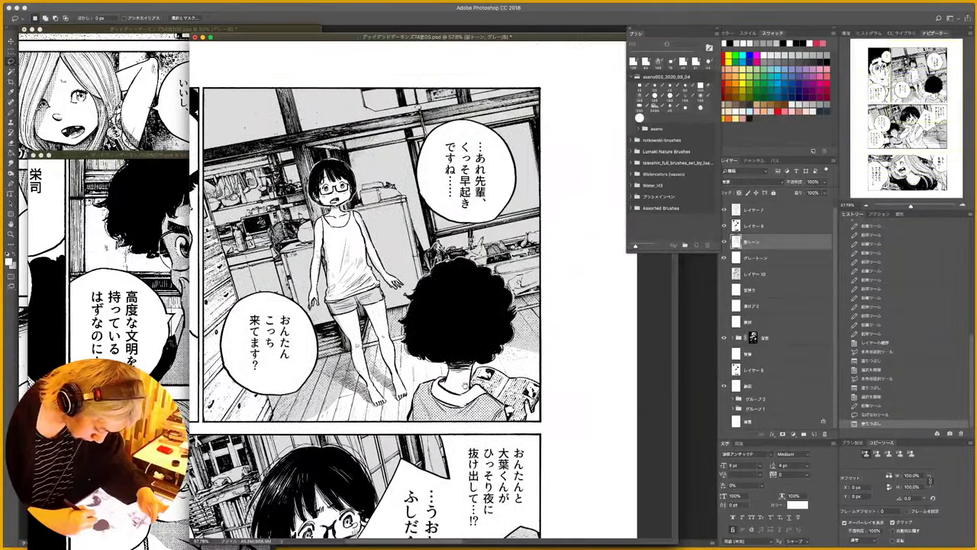
key(g)
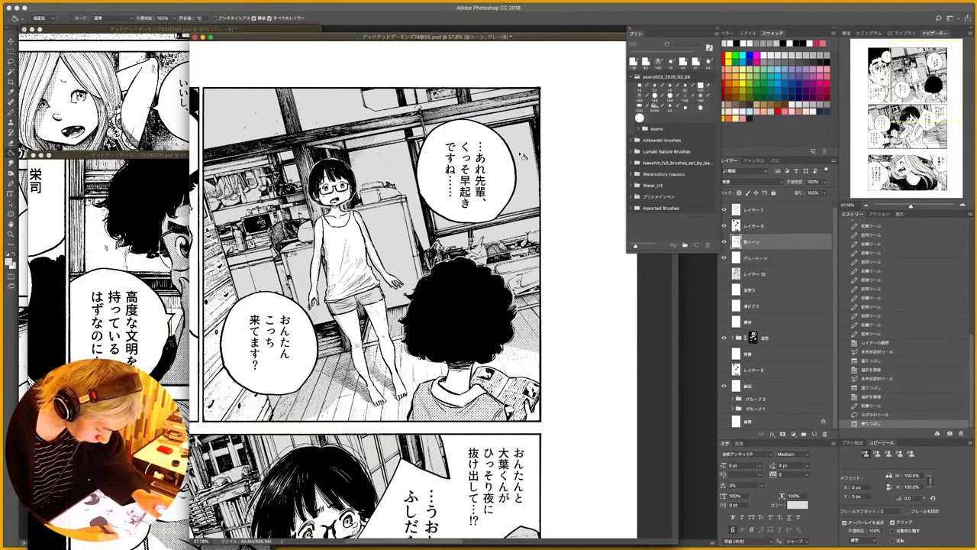
click(524, 158)
click(527, 160)
click(533, 174)
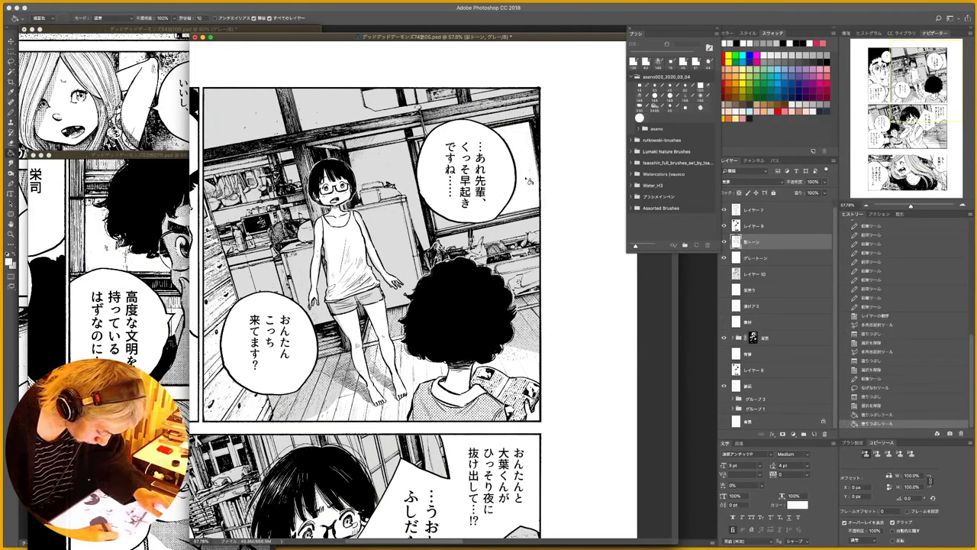
click(445, 221)
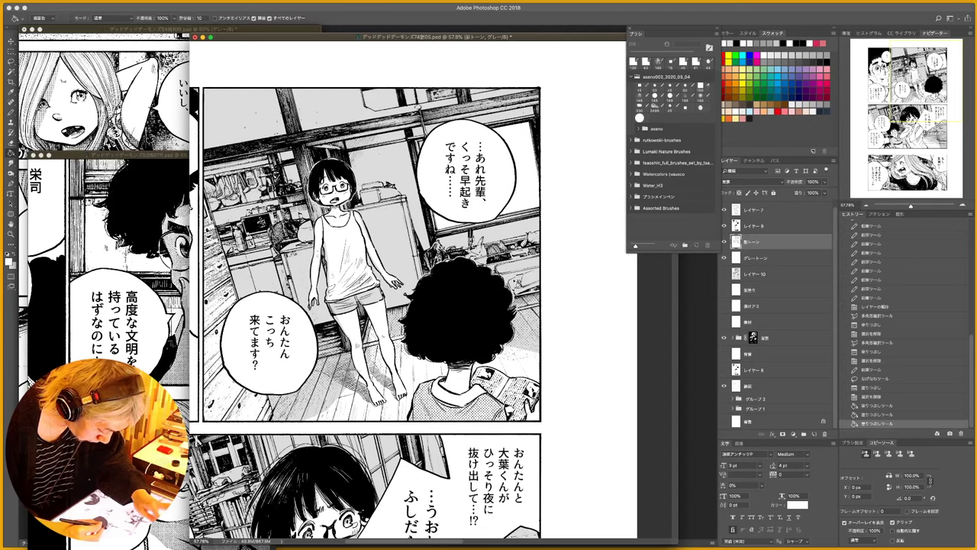
- Pencil white into the window view above the curly hair and touch up the shading on the standing girl's legs
key(b)
click(486, 259)
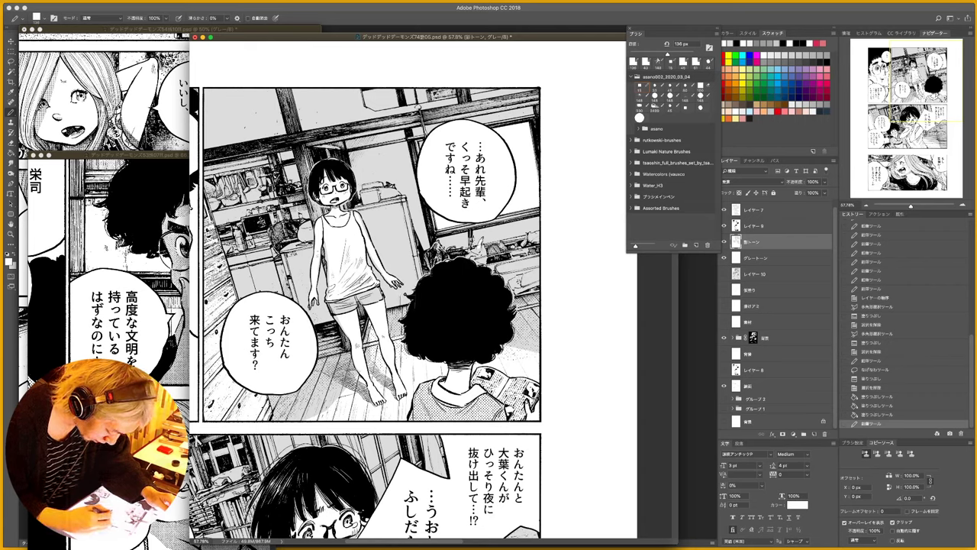
mouse_move(370, 329)
mouse_down()
mouse_move(383, 352)
mouse_move(373, 365)
mouse_up()
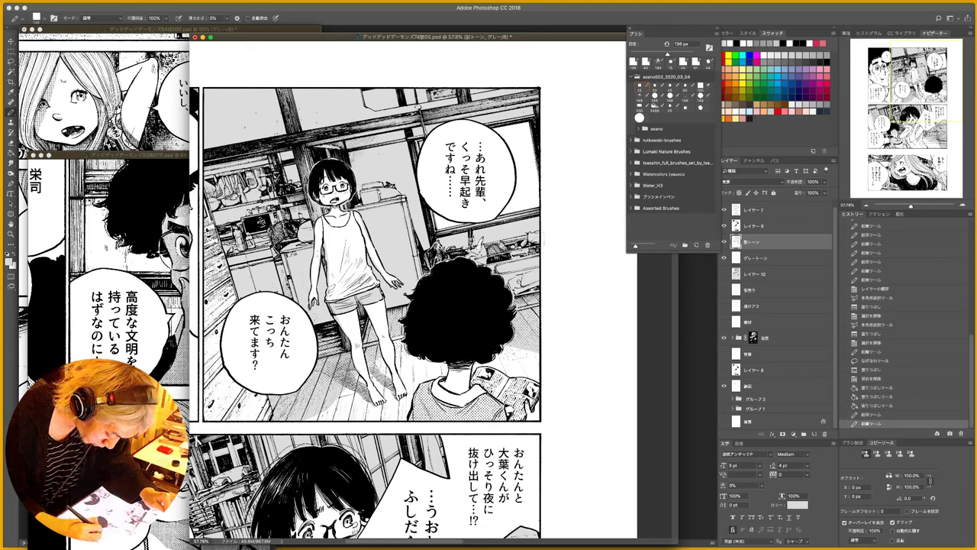
- Clean the gray from the outdoor view between the curly hair and the panel's right border with the white Pencil
click(536, 241)
key(x)
click(537, 242)
click(537, 240)
click(538, 239)
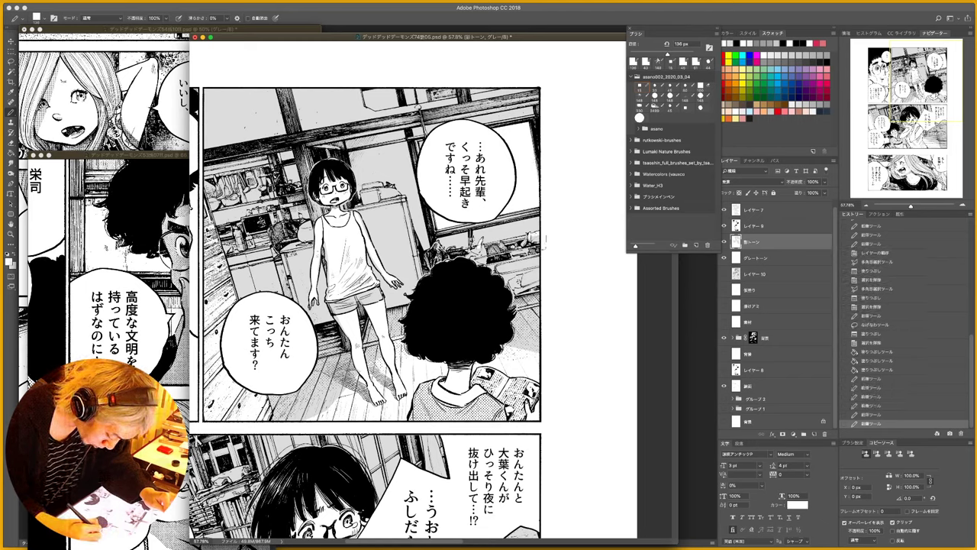
click(535, 243)
click(533, 252)
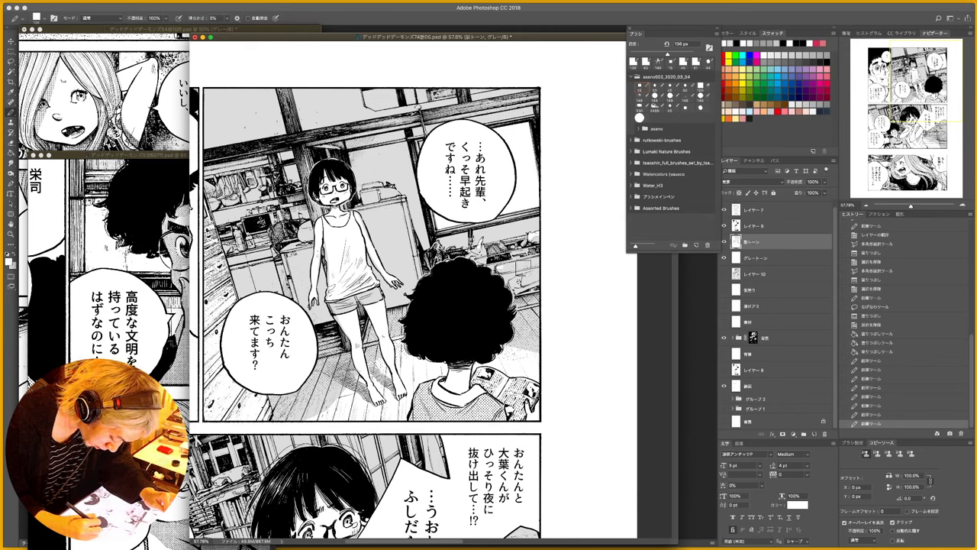
mouse_move(522, 270)
mouse_down()
mouse_move(509, 271)
mouse_move(542, 280)
mouse_up()
click(532, 265)
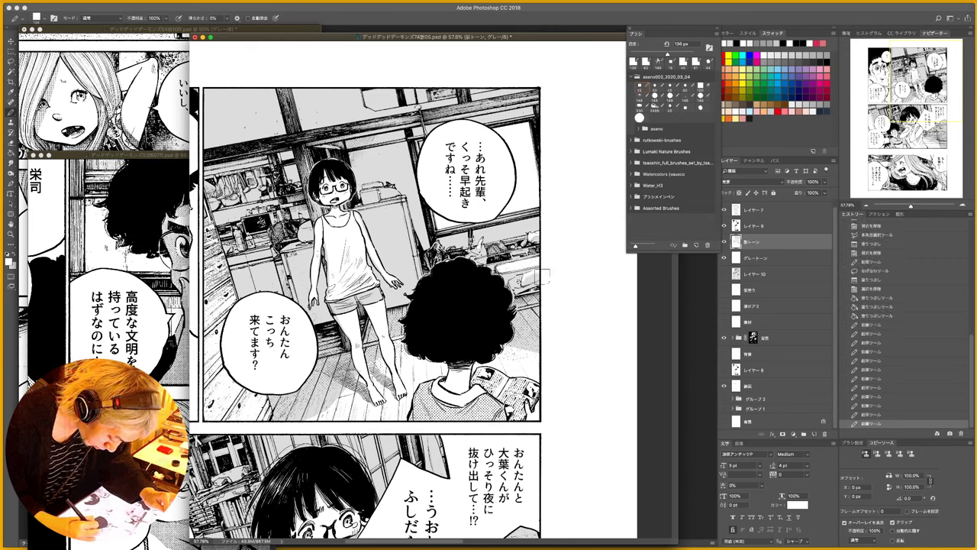
click(543, 269)
click(478, 259)
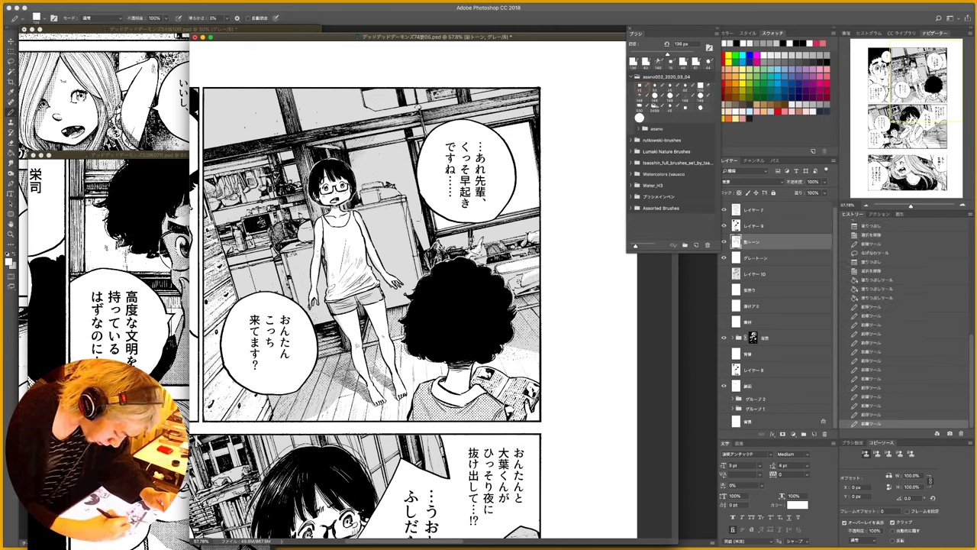
- Pencil white over the girl's arm and the area beside her, and gray shading on the curly-haired man's neck and shoulder
drag(416, 213, 407, 205)
click(421, 235)
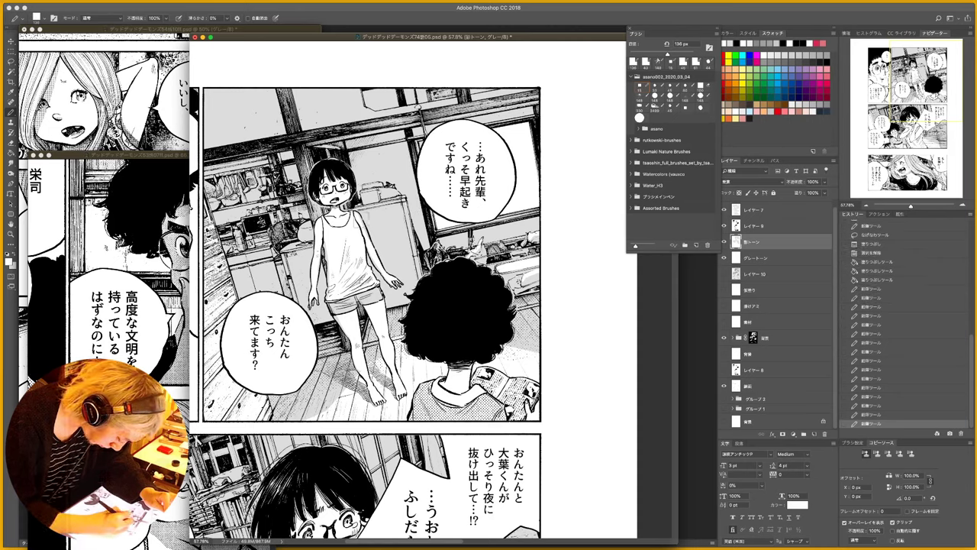
click(362, 229)
drag(365, 239, 385, 265)
click(384, 265)
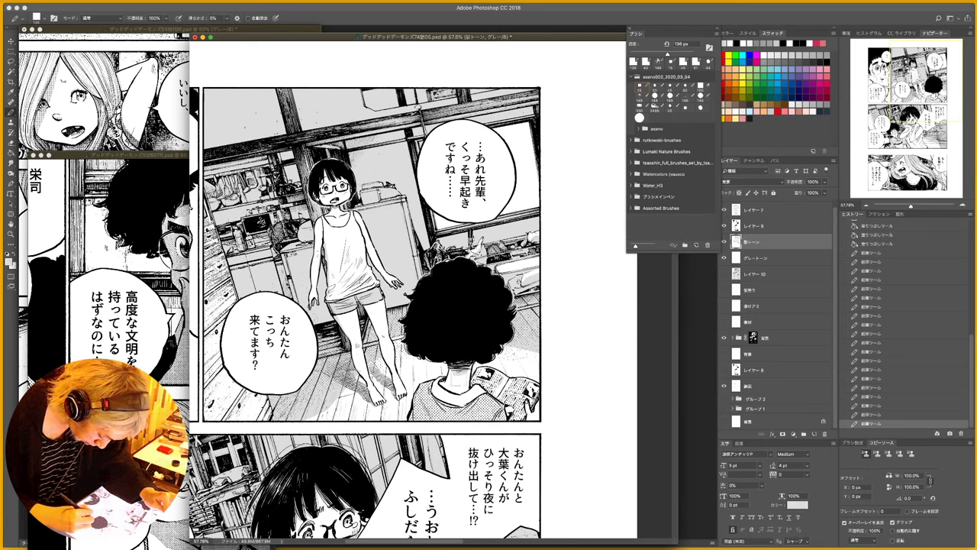
drag(459, 376, 414, 404)
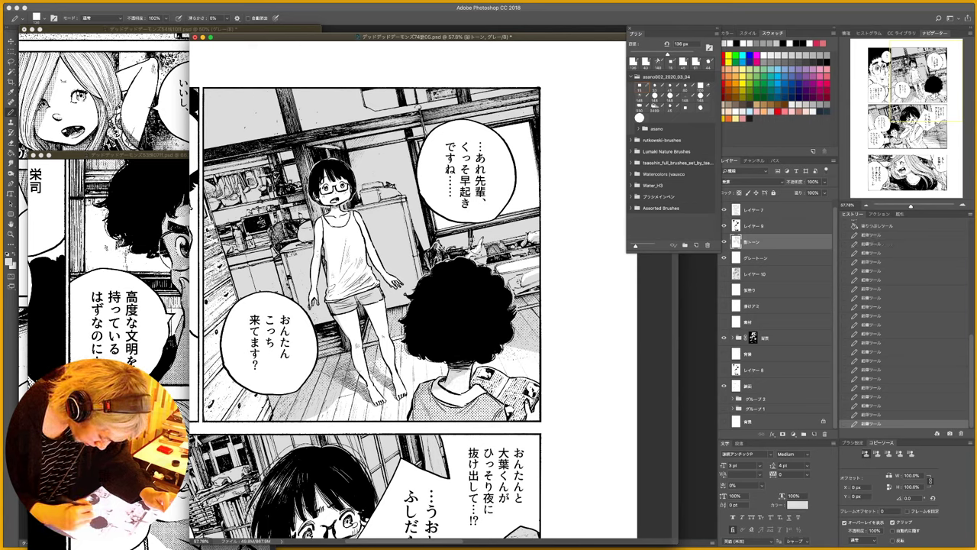
- Outline shadow shapes on the bespectacled man's face, neck and collar in the narrow upper panel with the gray Pencil
drag(527, 410, 527, 420)
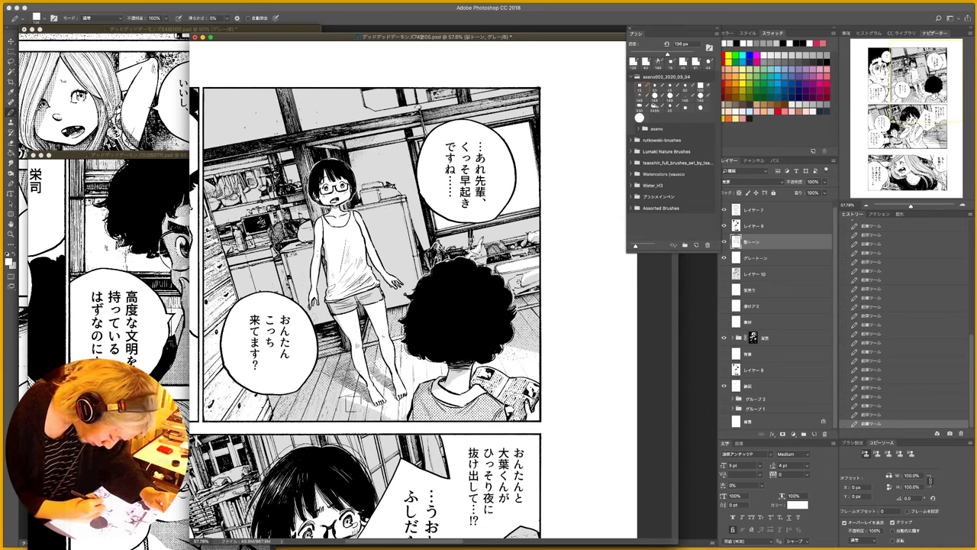
drag(451, 397, 560, 403)
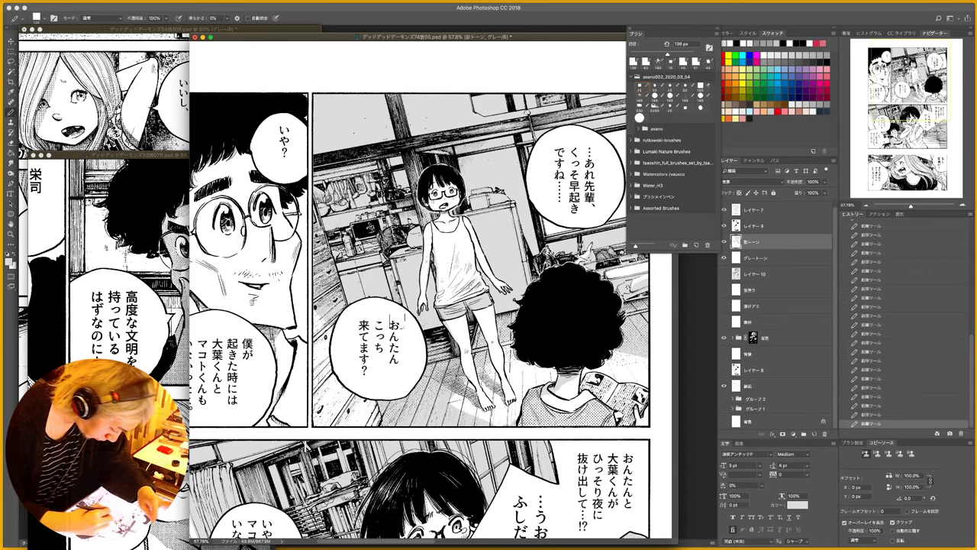
scroll(393, 321, left, 4)
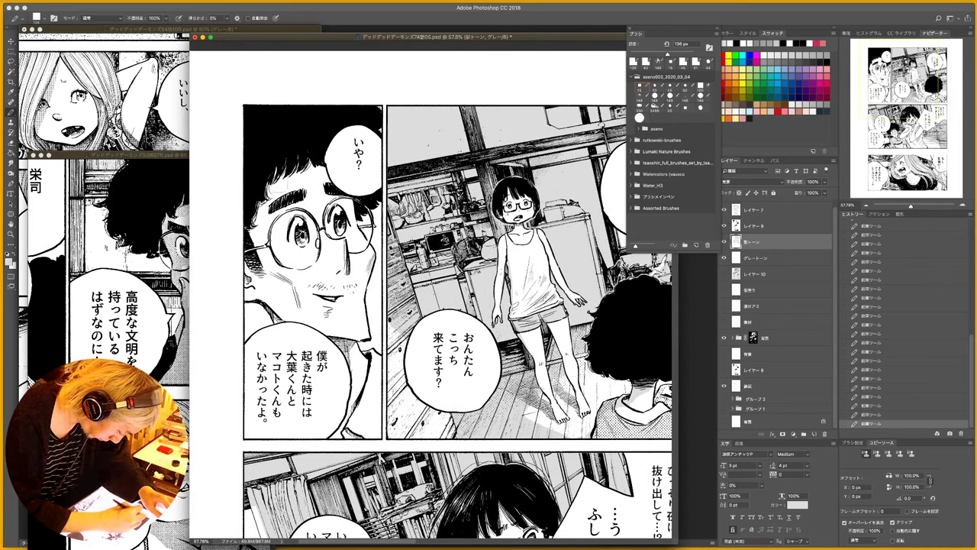
drag(252, 210, 267, 227)
mouse_move(267, 187)
mouse_down()
mouse_move(290, 231)
mouse_move(317, 245)
mouse_move(297, 268)
mouse_move(314, 324)
mouse_move(328, 334)
mouse_up()
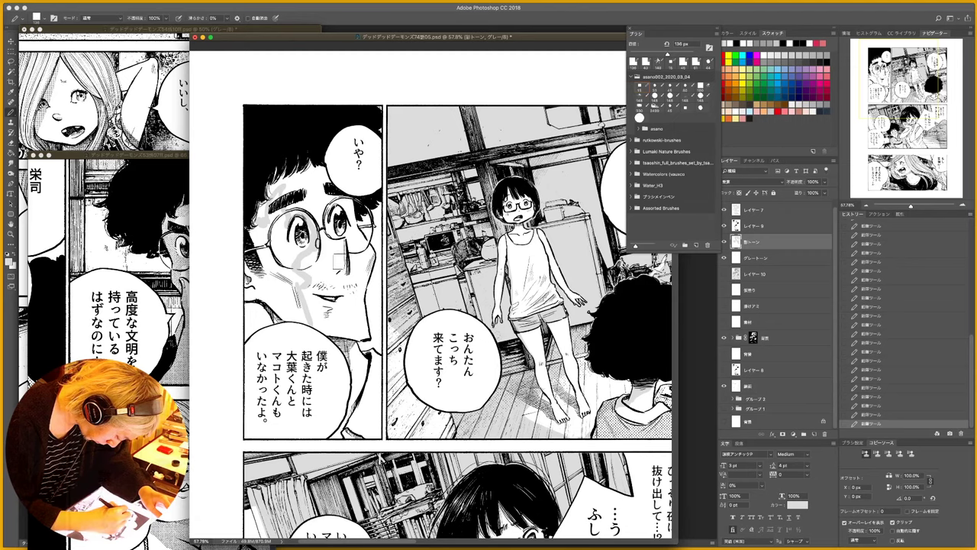
mouse_move(339, 261)
mouse_down()
mouse_move(327, 233)
mouse_move(344, 252)
mouse_move(343, 274)
mouse_up()
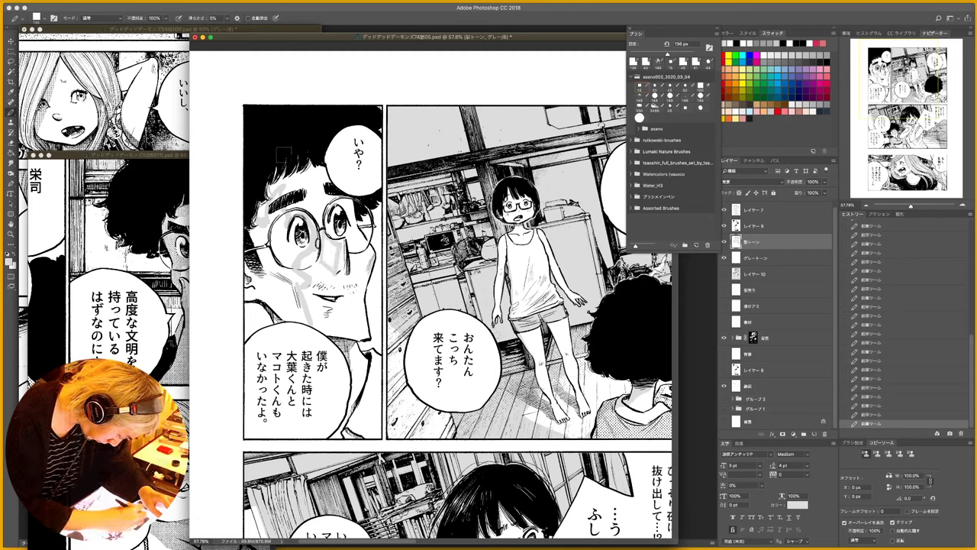
mouse_move(351, 198)
mouse_down()
mouse_move(371, 267)
mouse_move(371, 342)
mouse_move(359, 376)
mouse_move(381, 365)
mouse_move(382, 438)
mouse_up()
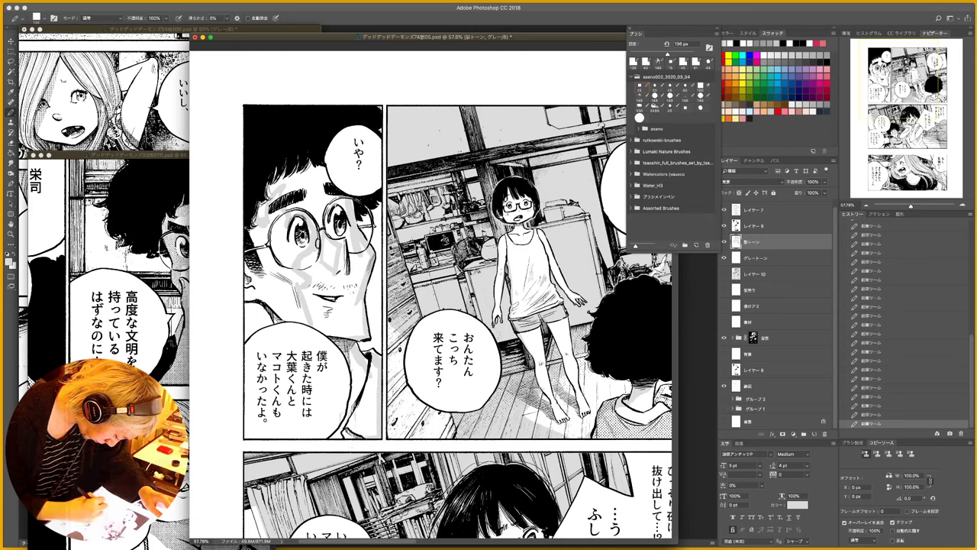
- Select the outlined shadow area on the man's face with the Magic Wand and fill it with gray
key(w)
click(343, 297)
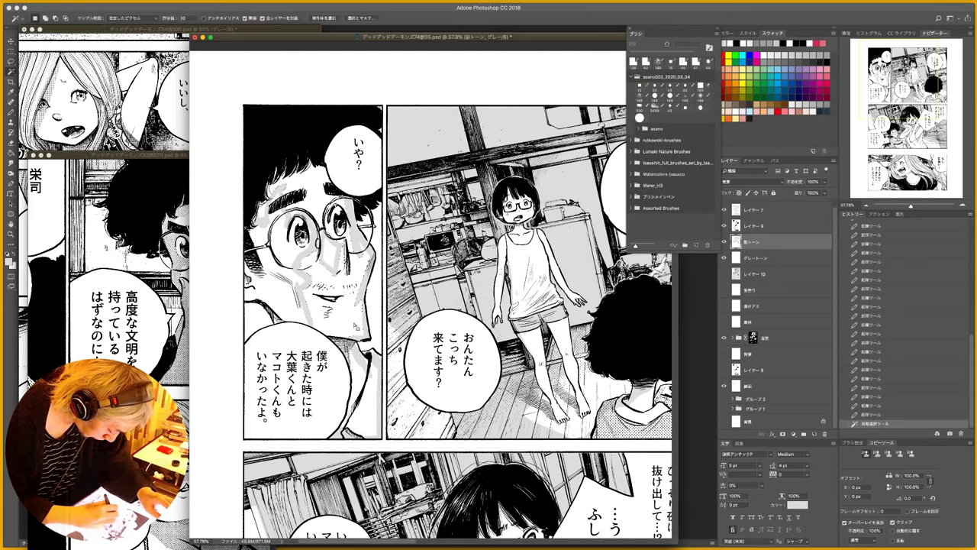
key(alt+BackSpace)
key(super+d)
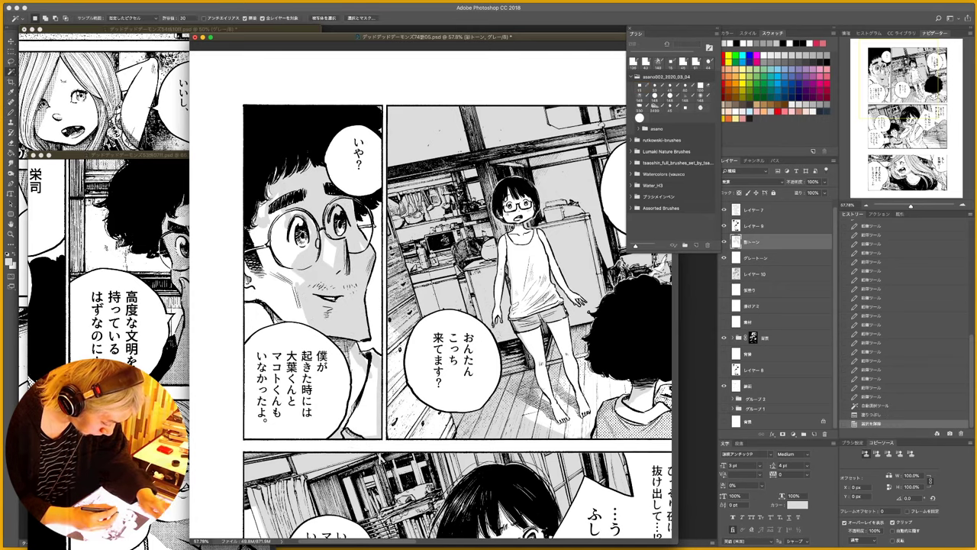
- Refine the shadow edges on the man's forehead, glasses, nose and cheek with gray and white Pencil strokes
key(b)
drag(366, 260, 371, 248)
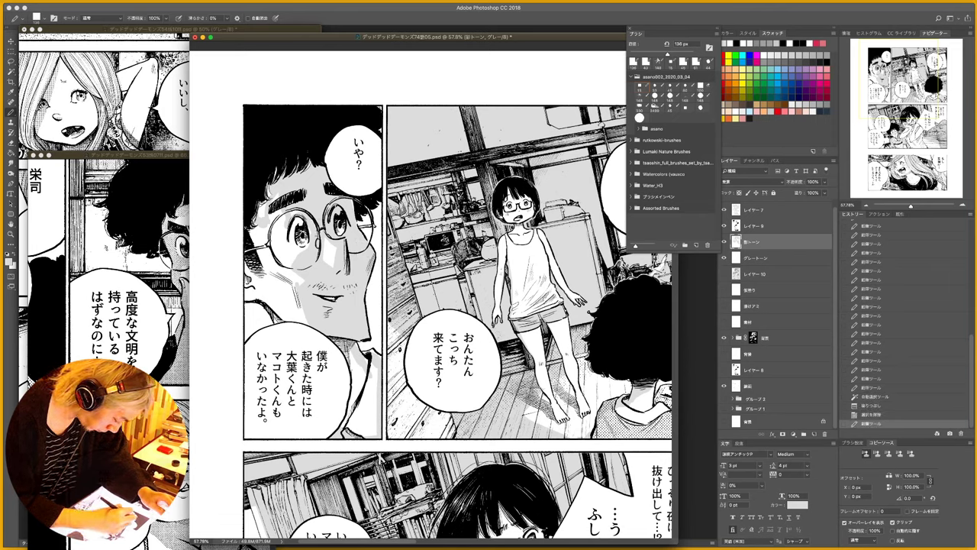
drag(300, 221, 276, 177)
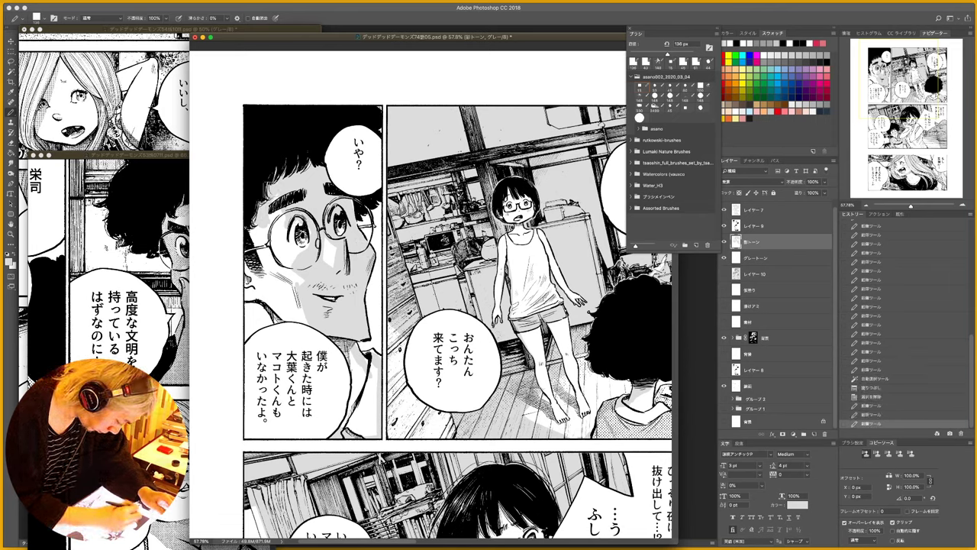
mouse_move(276, 257)
mouse_down()
mouse_move(265, 258)
mouse_move(296, 249)
mouse_up()
key(x)
key(x)
mouse_move(341, 228)
mouse_down()
mouse_move(341, 247)
mouse_move(308, 266)
mouse_move(335, 252)
mouse_up()
key(x)
drag(303, 284, 304, 319)
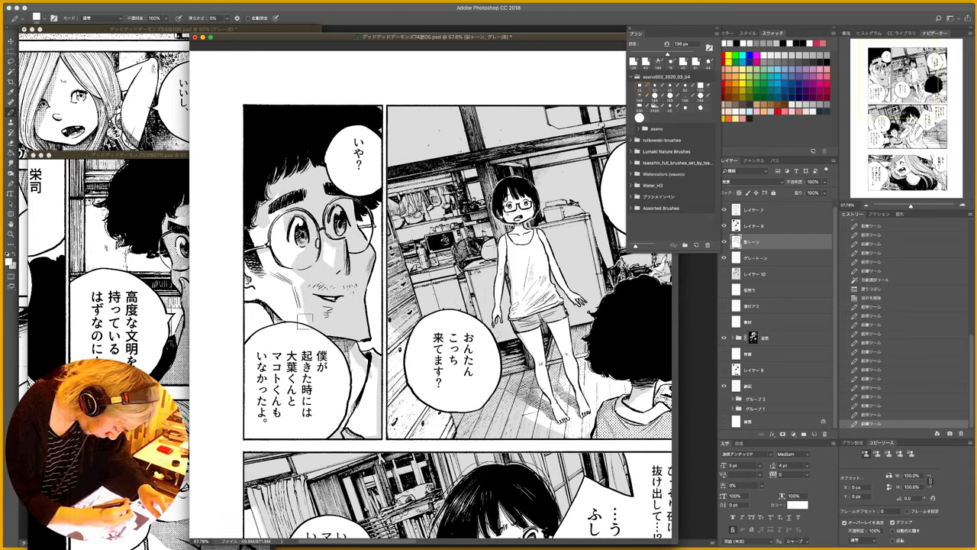
mouse_move(307, 260)
mouse_down()
mouse_move(301, 278)
mouse_move(313, 301)
mouse_up()
key(x)
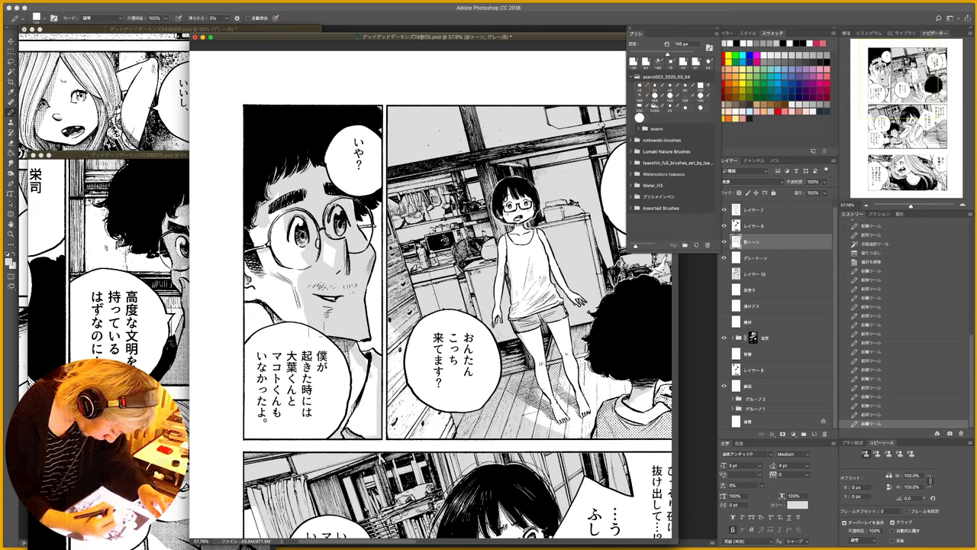
- Select the outlined area below the man's neck with the Magic Wand and fill it with gray
key(w)
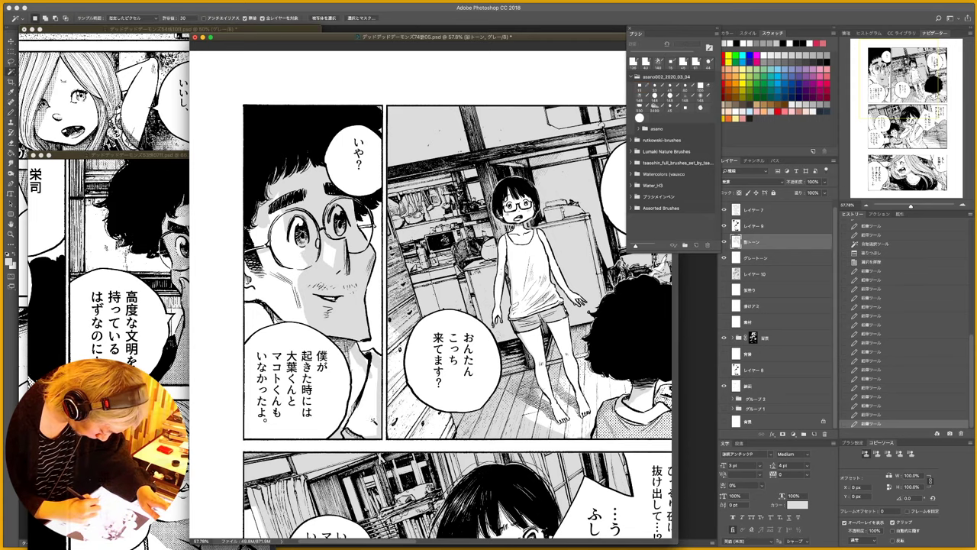
click(373, 422)
key(super+d)
click(372, 423)
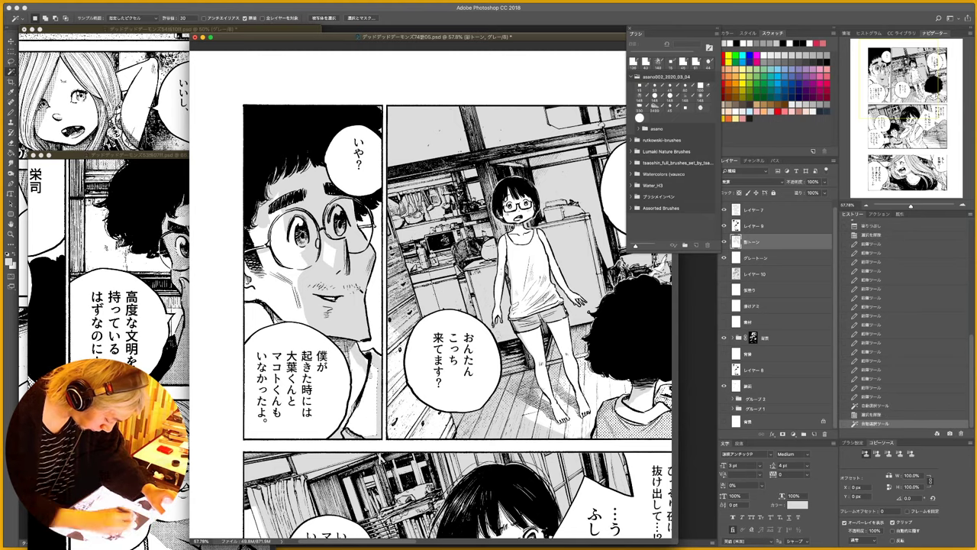
drag(370, 405, 371, 407)
click(370, 407)
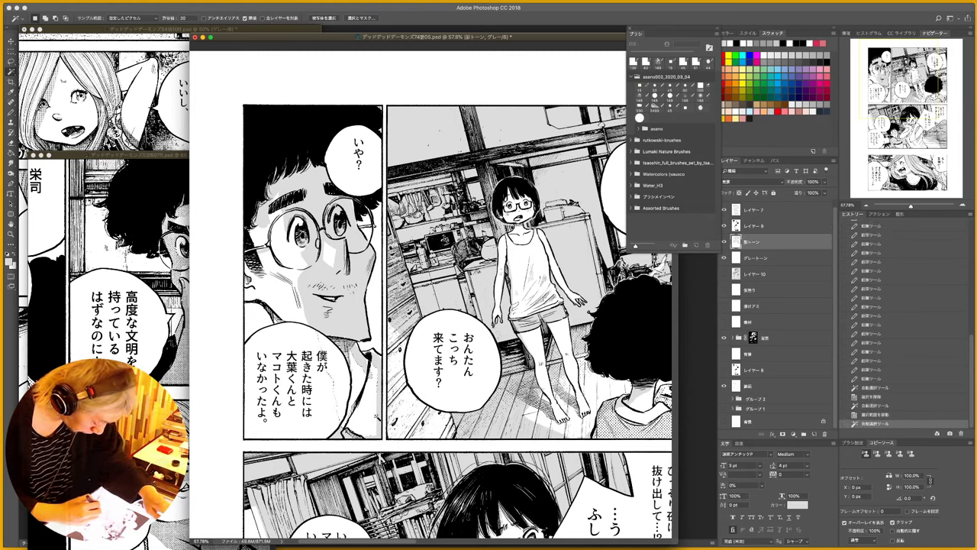
key(alt+BackSpace)
key(ctrl+d)
- Outline shadow shapes on the arms and tank top of the girl resting her chin in the middle panel with the gray Pencil
scroll(412, 367, down, 10)
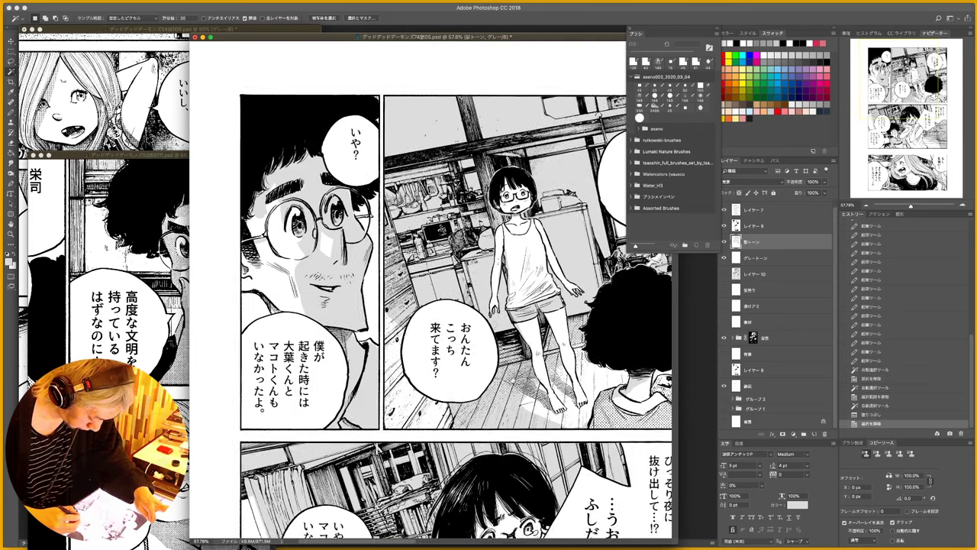
scroll(428, 336, right, 3)
key(b)
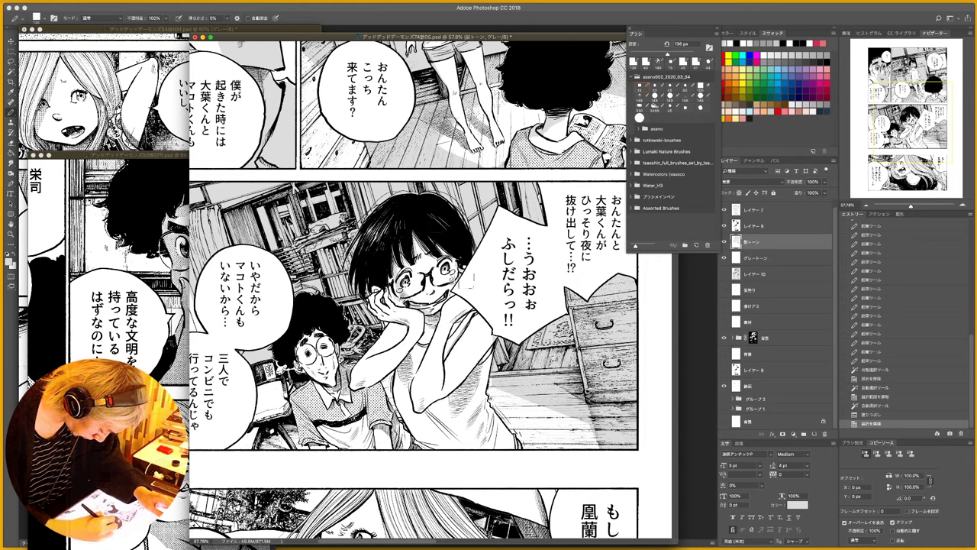
mouse_move(452, 301)
mouse_down()
mouse_move(419, 320)
mouse_move(453, 309)
mouse_move(392, 354)
mouse_move(407, 347)
mouse_move(400, 362)
mouse_move(426, 347)
mouse_move(407, 339)
mouse_move(454, 459)
mouse_up()
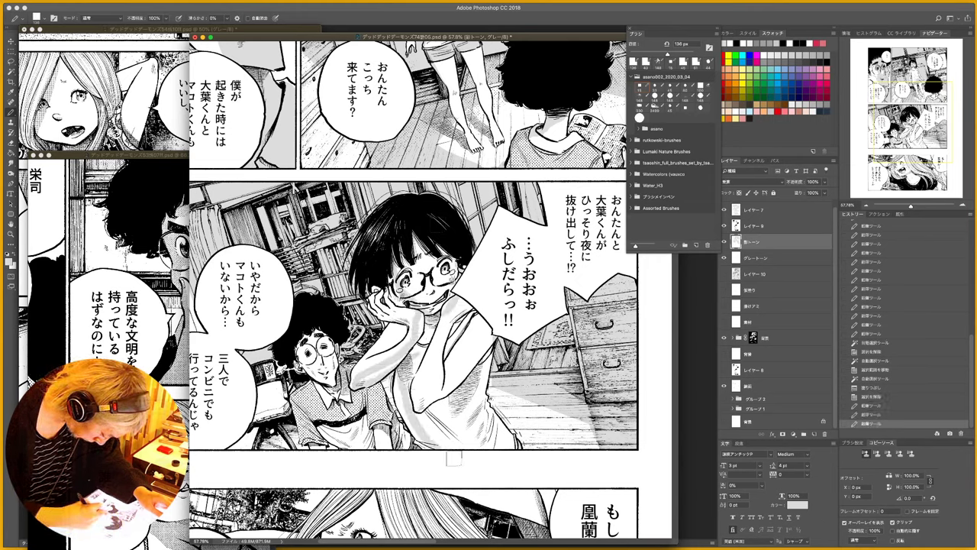
drag(419, 341, 436, 343)
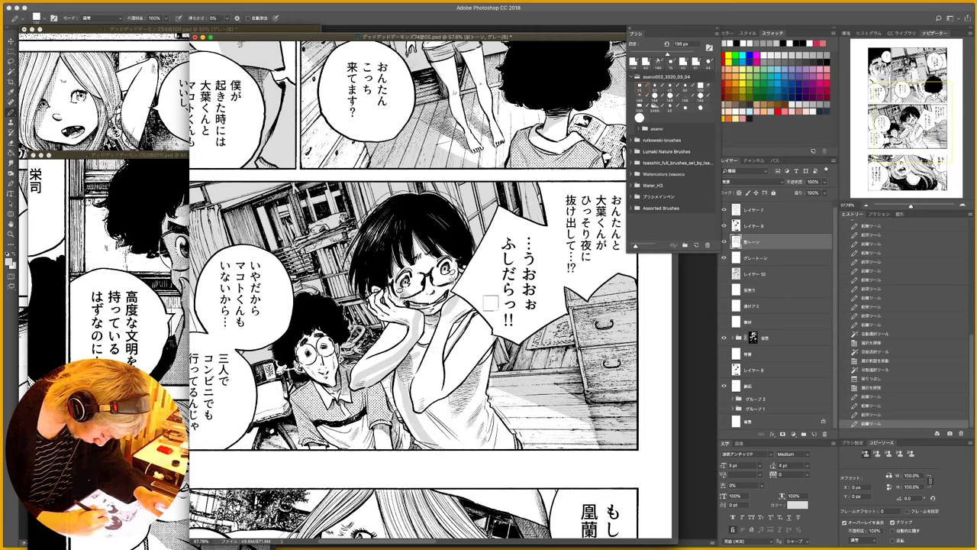
mouse_move(497, 328)
mouse_down()
mouse_move(482, 416)
mouse_move(487, 351)
mouse_move(485, 413)
mouse_move(516, 457)
mouse_up()
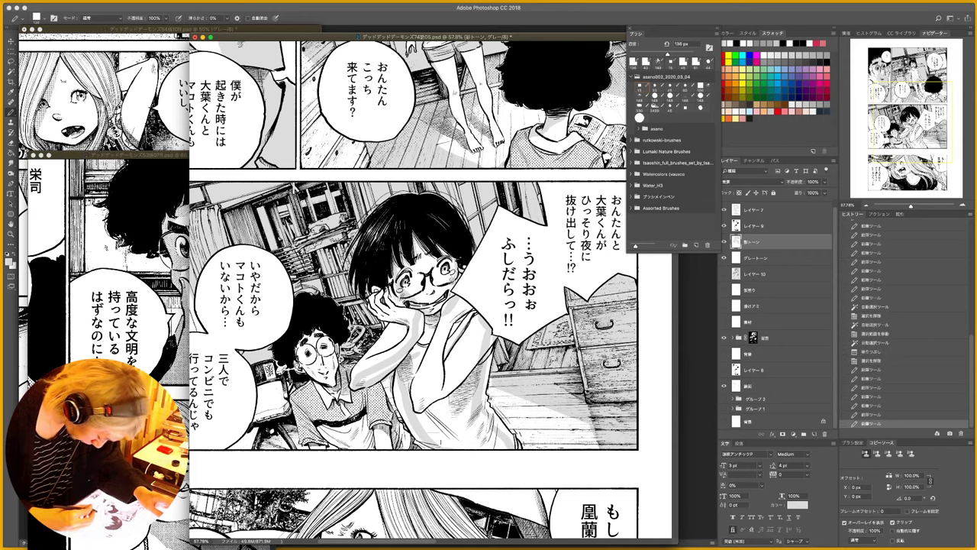
- Fill the outlined shadows on the chin-resting girl's raised arm and tank top with gray using a Magic Wand selection
key(w)
click(461, 410)
key(alt+Delete)
key(super+d)
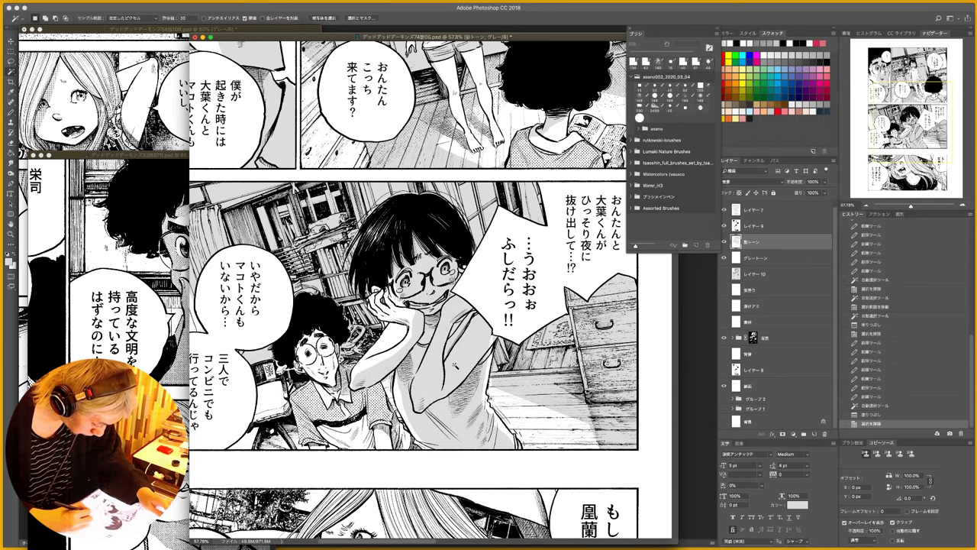
- Pencil shading on the curly-haired man's face and shirt and on the girl's hands and face in the middle panel
drag(427, 367, 410, 370)
drag(464, 395, 507, 368)
key(b)
drag(363, 326, 357, 325)
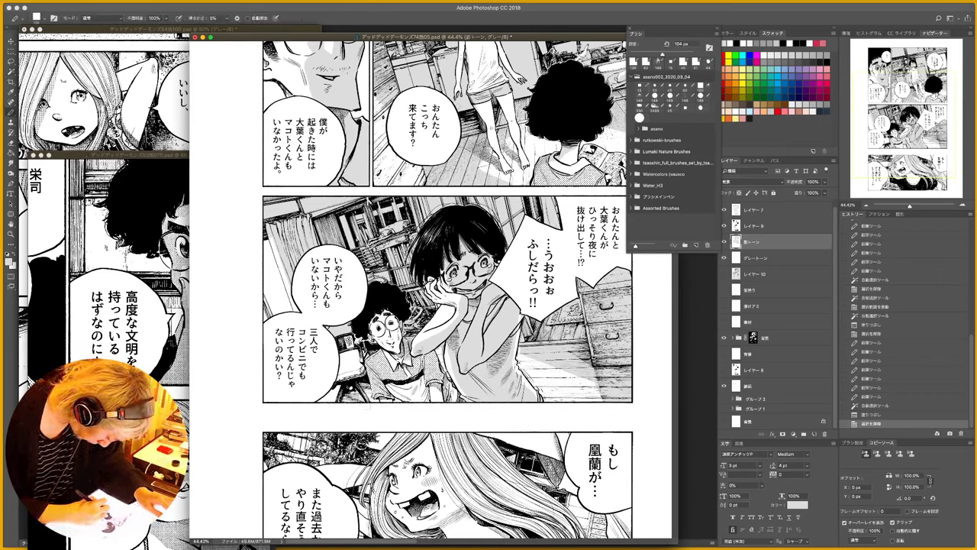
mouse_move(349, 397)
mouse_down()
mouse_move(342, 383)
mouse_move(362, 374)
mouse_up()
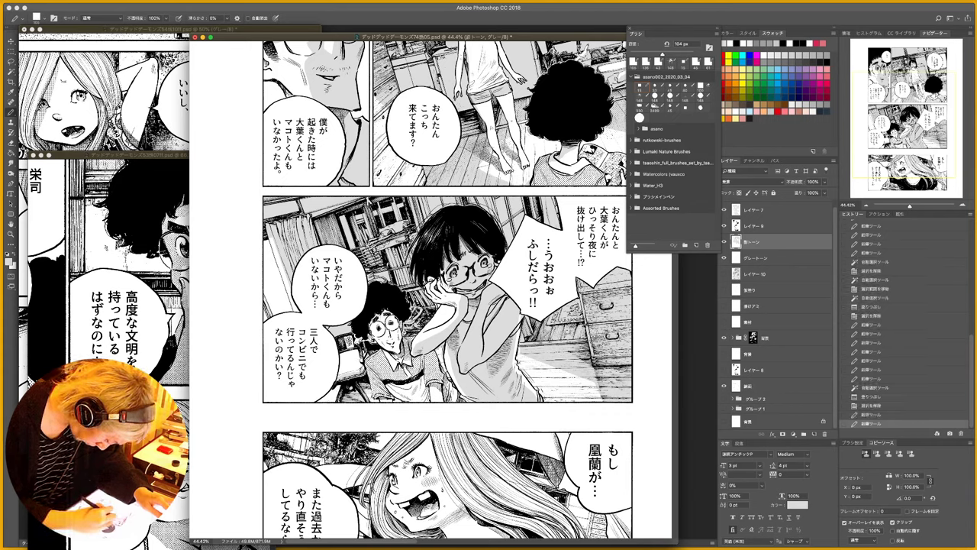
mouse_move(381, 315)
mouse_down()
mouse_move(398, 354)
mouse_move(413, 362)
mouse_up()
mouse_move(445, 331)
mouse_down()
mouse_move(455, 295)
mouse_move(461, 304)
mouse_up()
drag(453, 303, 457, 302)
mouse_move(447, 294)
mouse_down()
mouse_move(458, 304)
mouse_move(449, 267)
mouse_move(445, 275)
mouse_move(472, 289)
mouse_up()
key(x)
key(x)
key(x)
key(x)
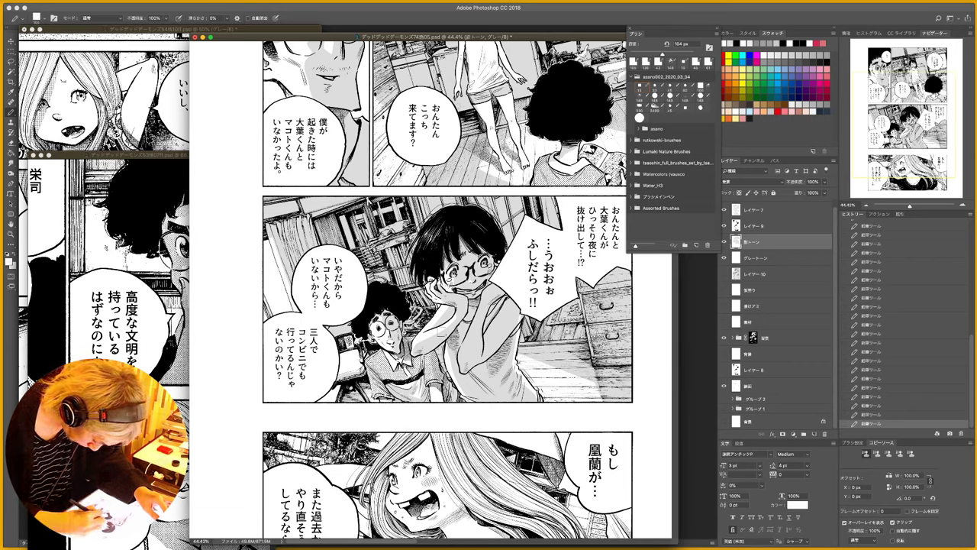
- Fill the small openings between the girl's hair and the jagged speech bubble with white using the Paint Bucket
key(x)
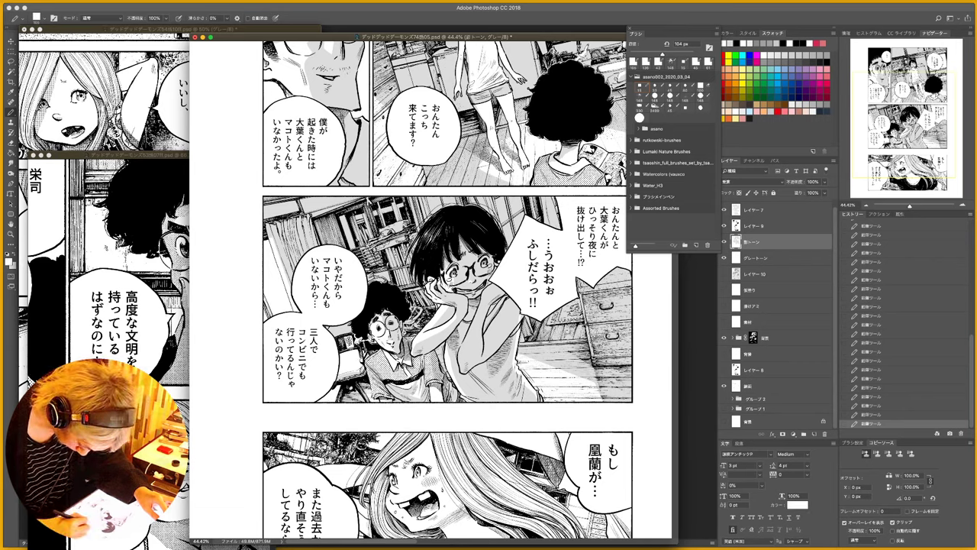
key(x)
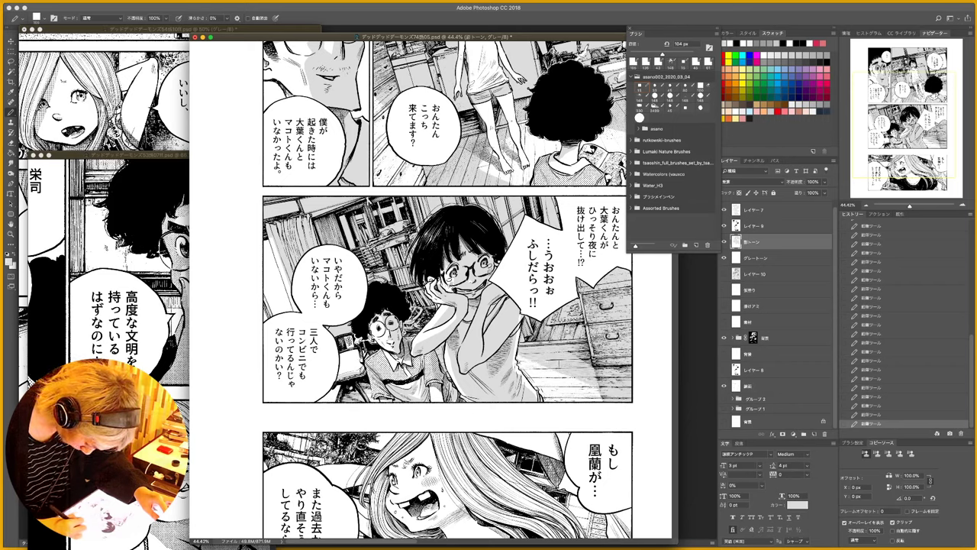
key(x)
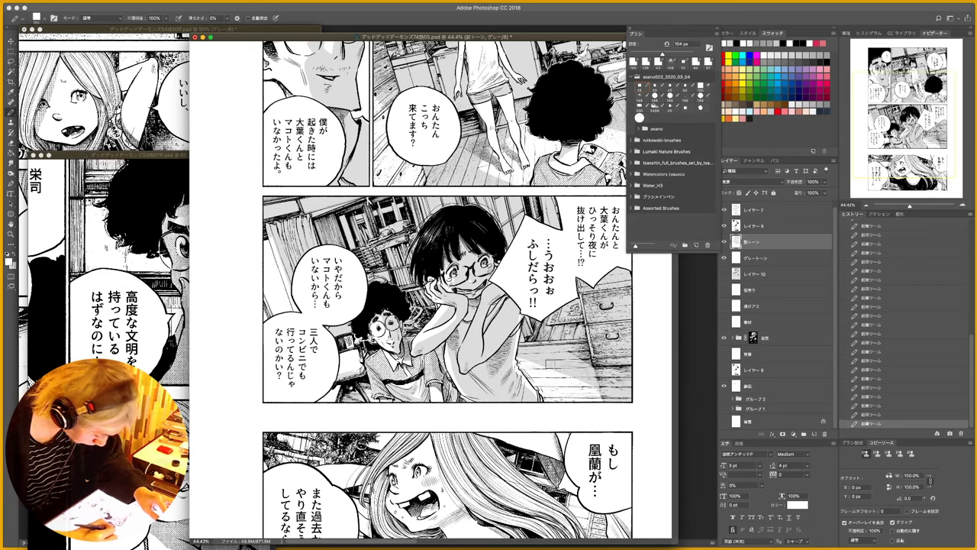
key(g)
click(504, 213)
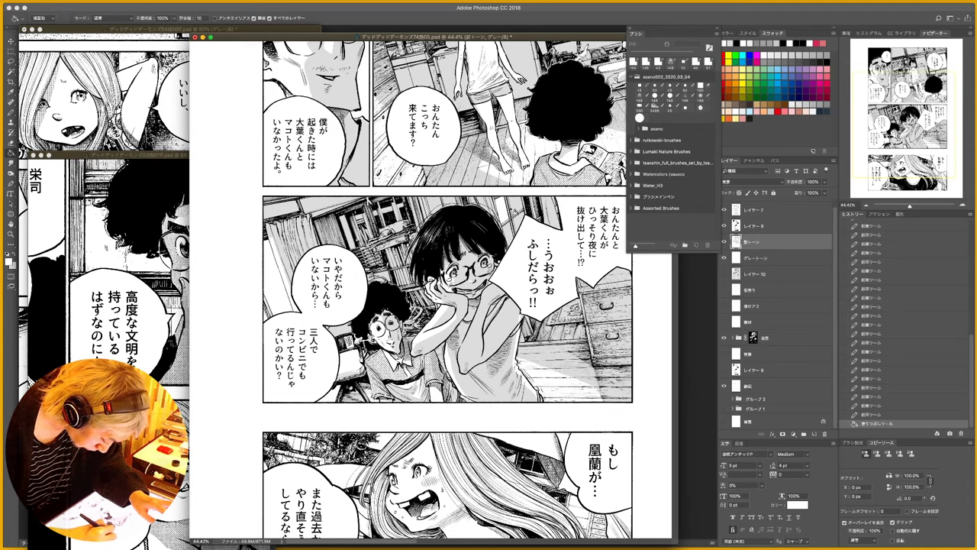
click(515, 210)
click(516, 204)
click(513, 235)
- Touch up the background around the two round speech bubbles in the middle panel with gray and white Pencil marks
mouse_move(523, 419)
mouse_down()
mouse_move(542, 344)
mouse_move(558, 337)
mouse_up()
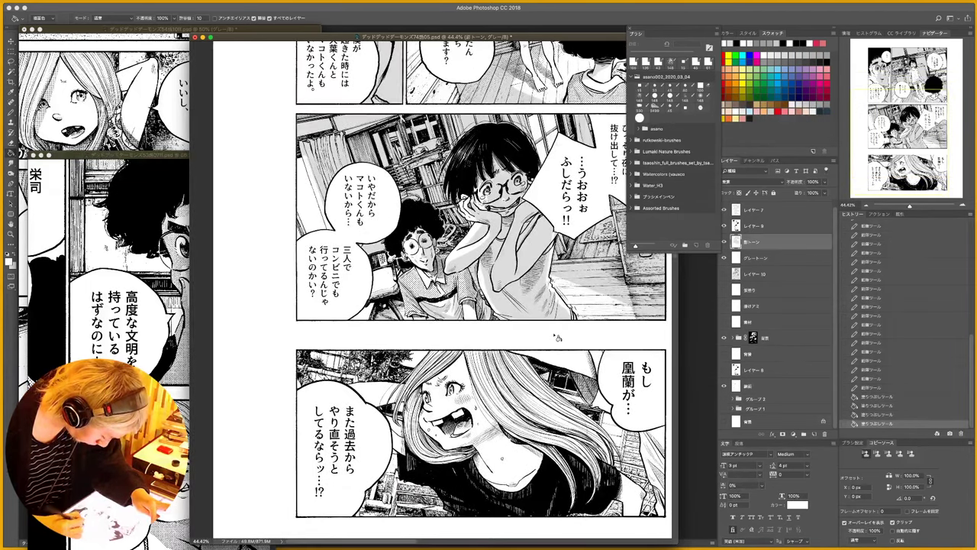
key(b)
key(x)
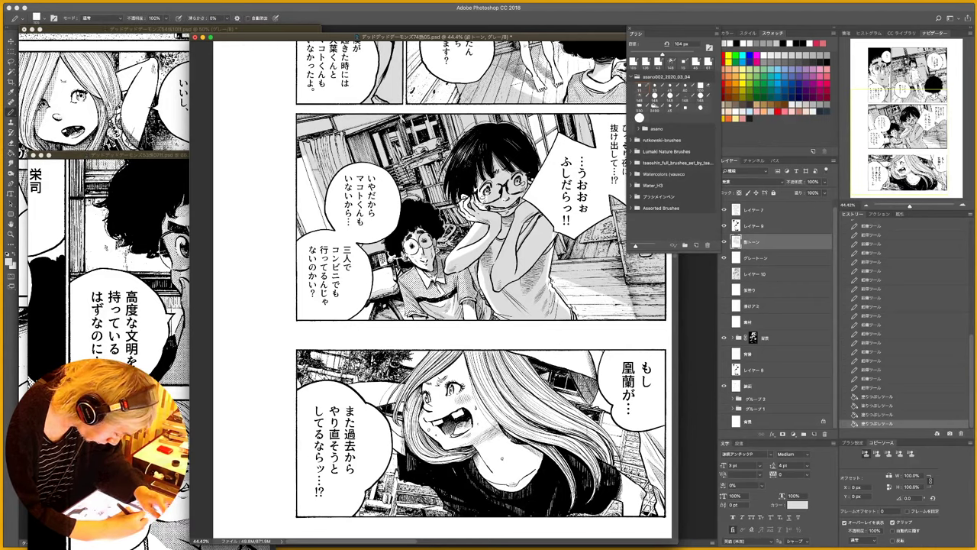
mouse_move(319, 162)
mouse_down()
mouse_move(329, 198)
mouse_move(339, 160)
mouse_up()
key(x)
click(330, 198)
click(329, 183)
click(337, 170)
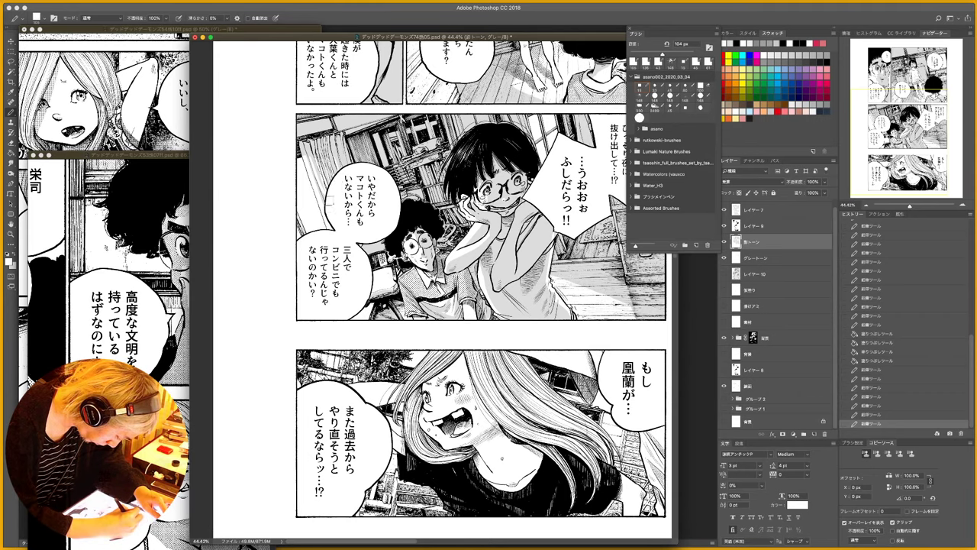
click(329, 201)
click(326, 208)
key(x)
drag(301, 216, 303, 223)
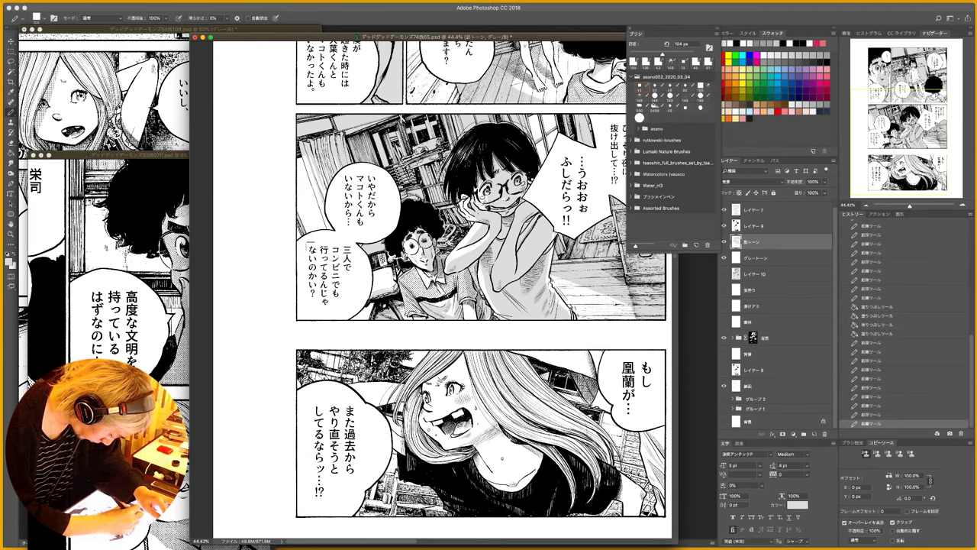
click(309, 246)
- Pencil gray shadows on the shouting long-haired girl's face, beneath her hair and around her open mouth, in the bottom panel
drag(583, 499, 546, 401)
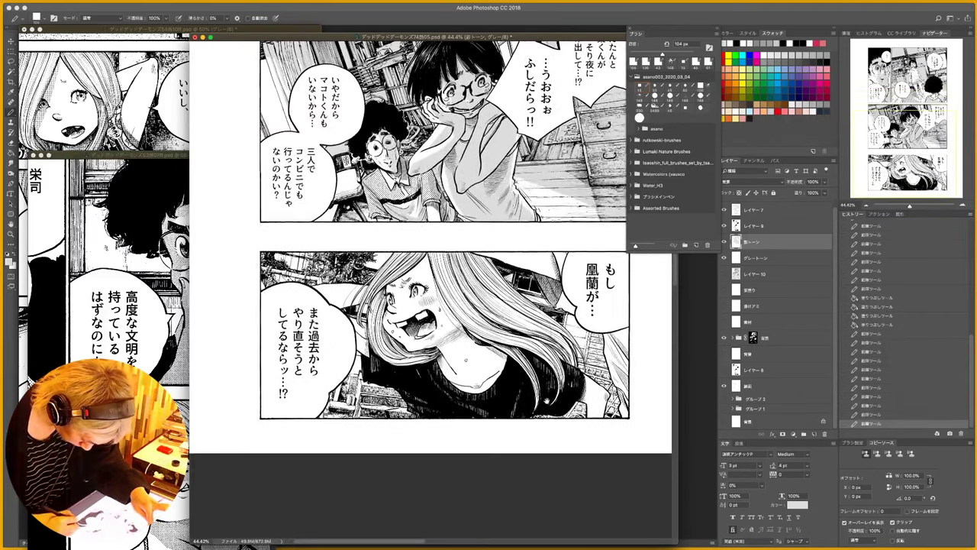
drag(504, 357, 487, 361)
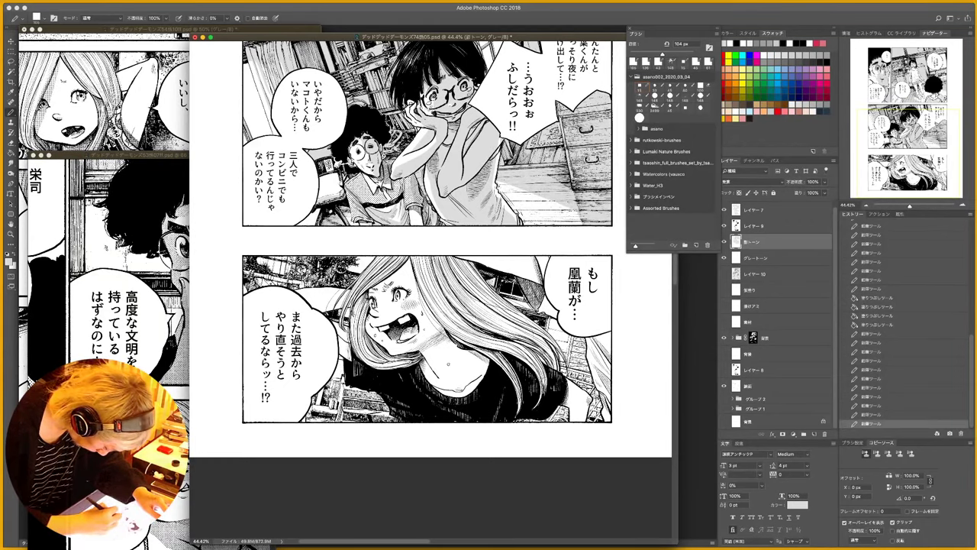
drag(380, 268, 367, 303)
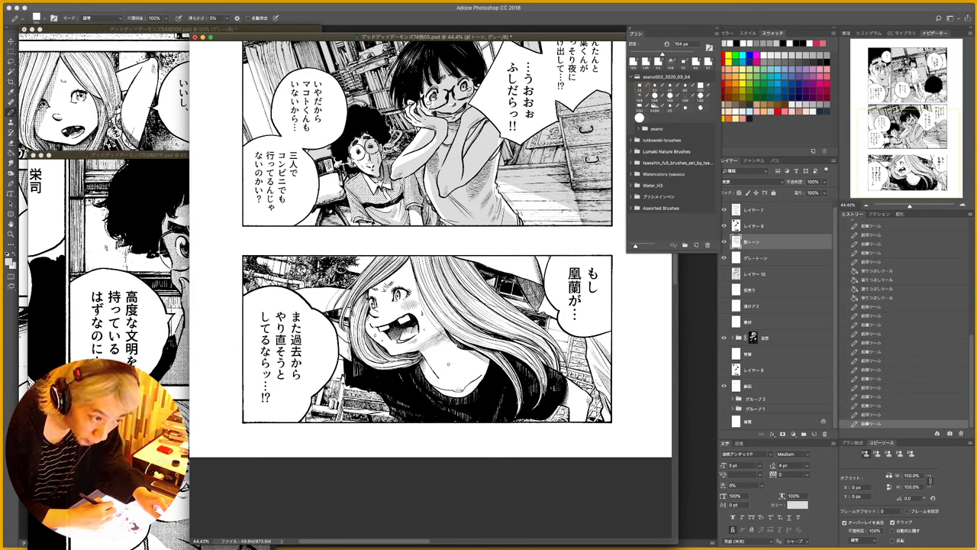
drag(393, 275, 404, 260)
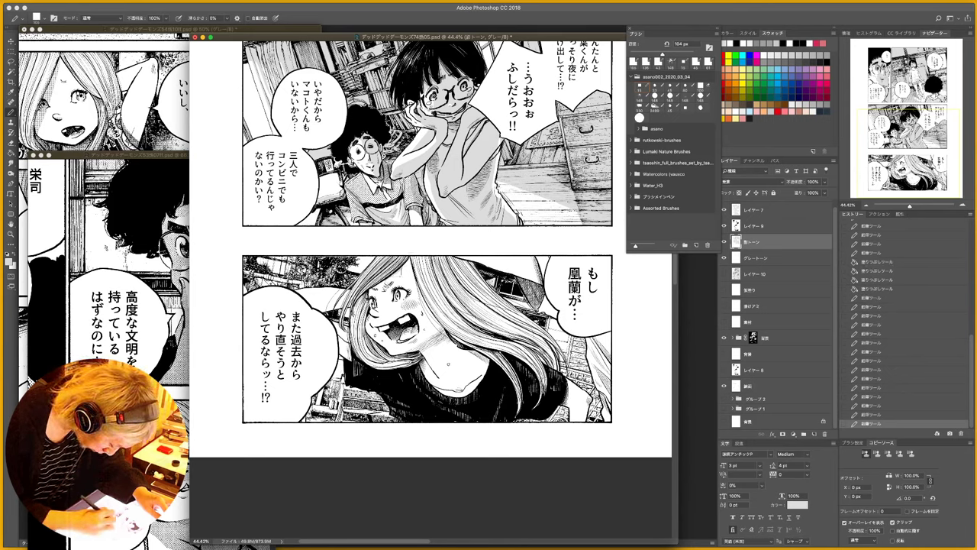
drag(379, 291, 388, 345)
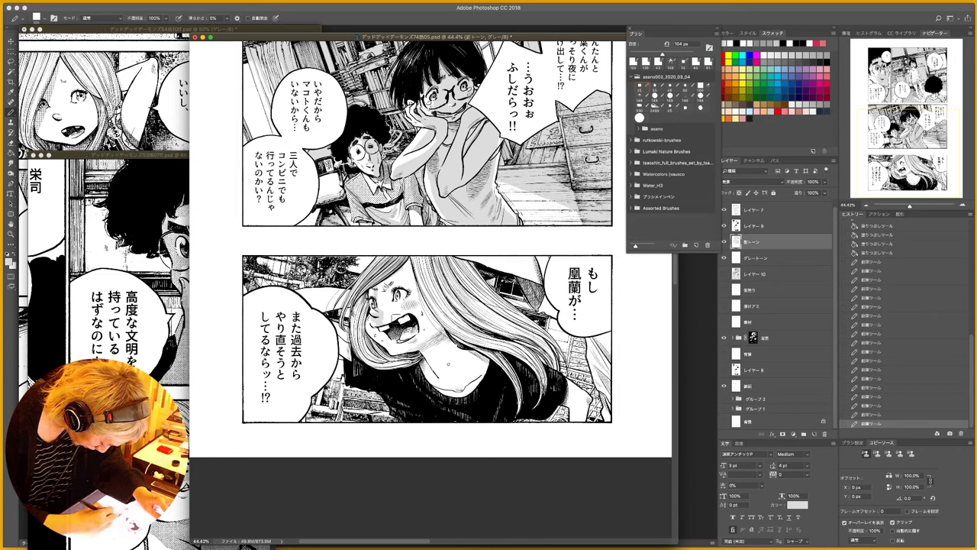
mouse_move(392, 315)
mouse_down()
mouse_move(402, 323)
mouse_move(398, 304)
mouse_move(379, 332)
mouse_move(413, 345)
mouse_up()
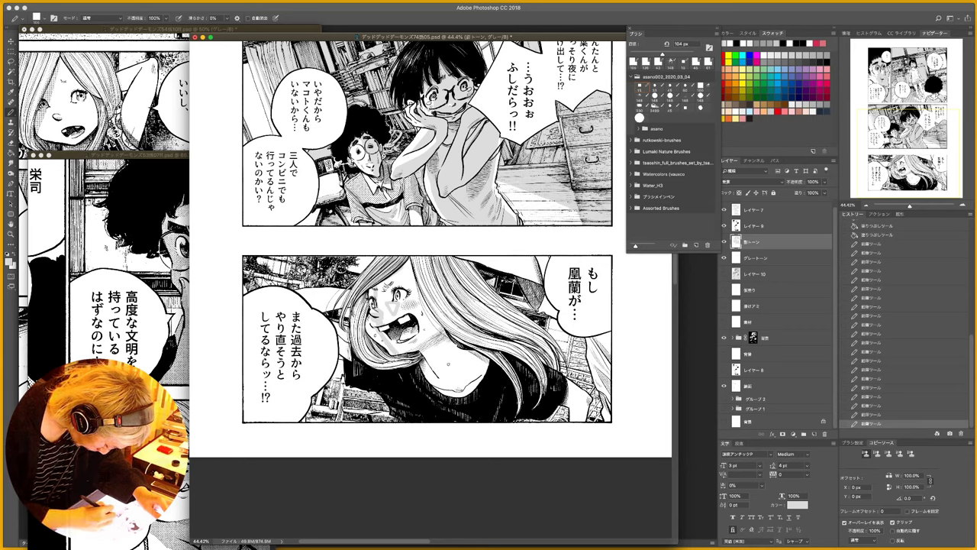
mouse_move(371, 297)
mouse_down()
mouse_move(371, 358)
mouse_move(411, 364)
mouse_move(397, 363)
mouse_up()
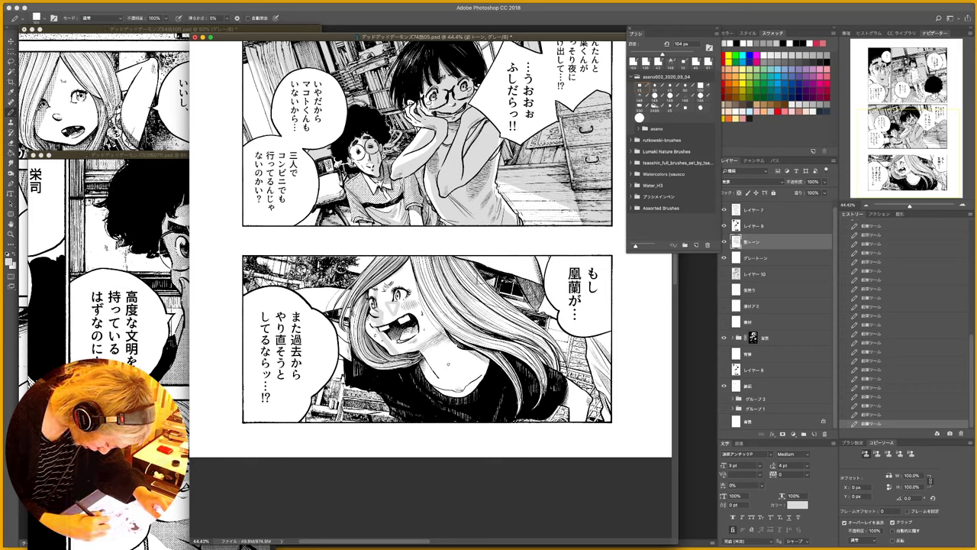
- Outline the shadow on the long-haired girl's neck, fill it with gray using a Magic Wand selection, and touch it up with the Pencil
drag(473, 383, 425, 371)
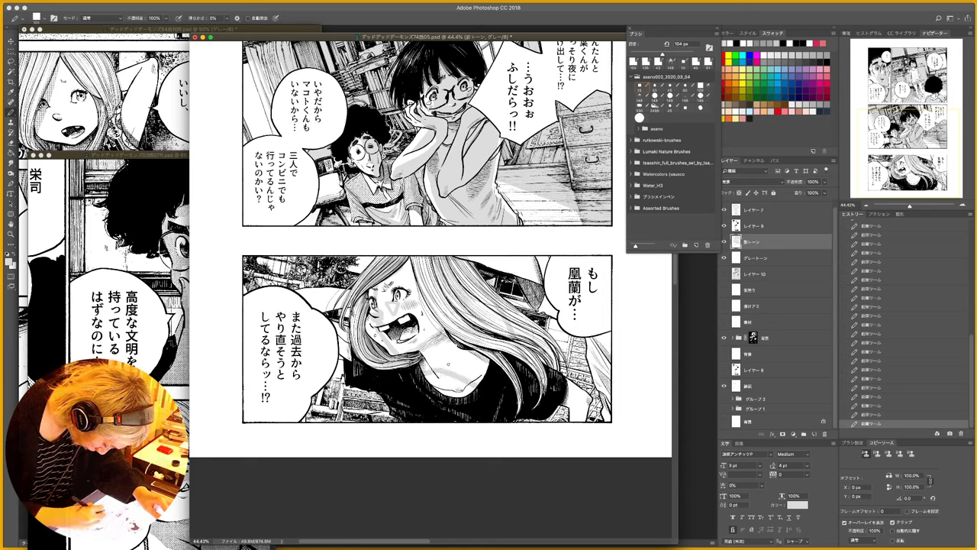
key(w)
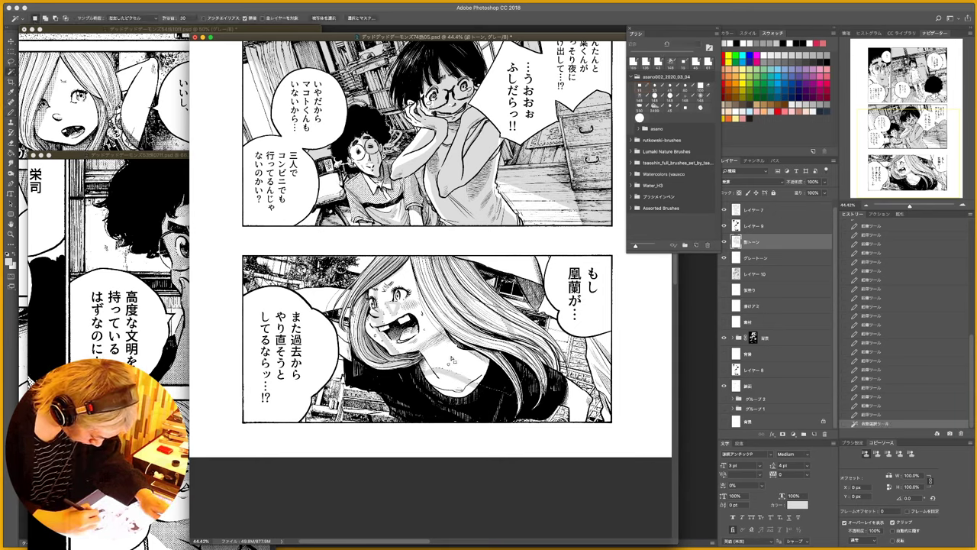
click(452, 358)
key(ctrl+d)
key(b)
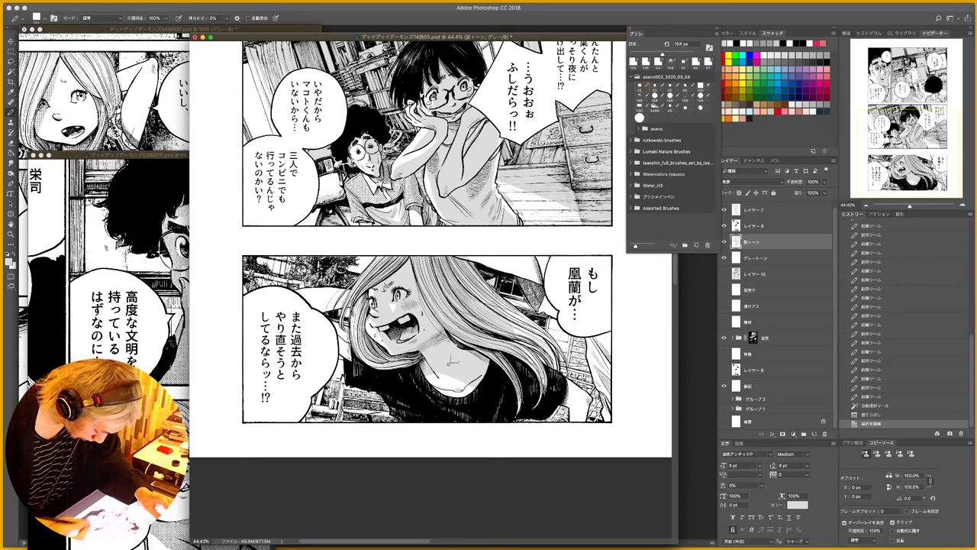
drag(439, 372, 434, 385)
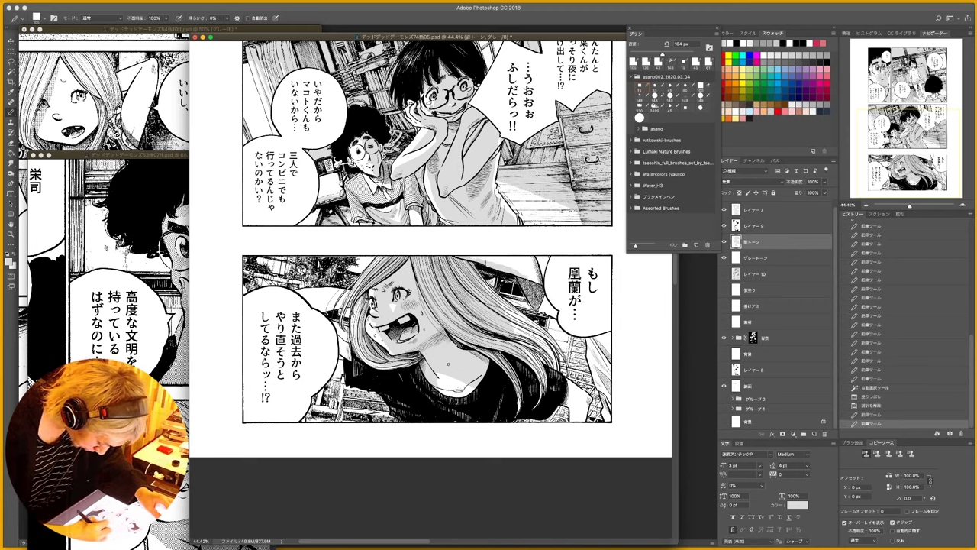
- Pencil gray shadows behind the long-haired girl and beneath the 凰蘭が… speech bubble in the bottom panel, retouching lit spots with white
mouse_move(505, 263)
mouse_down()
mouse_move(496, 262)
mouse_move(552, 268)
mouse_move(528, 287)
mouse_move(553, 318)
mouse_move(618, 345)
mouse_move(613, 378)
mouse_move(624, 387)
mouse_move(610, 383)
mouse_up()
mouse_move(595, 365)
mouse_down()
mouse_move(619, 399)
mouse_move(610, 394)
mouse_move(620, 437)
mouse_up()
mouse_move(592, 336)
mouse_down()
mouse_move(607, 350)
mouse_move(614, 333)
mouse_move(599, 337)
mouse_up()
mouse_move(549, 311)
mouse_down()
mouse_move(530, 284)
mouse_move(470, 256)
mouse_up()
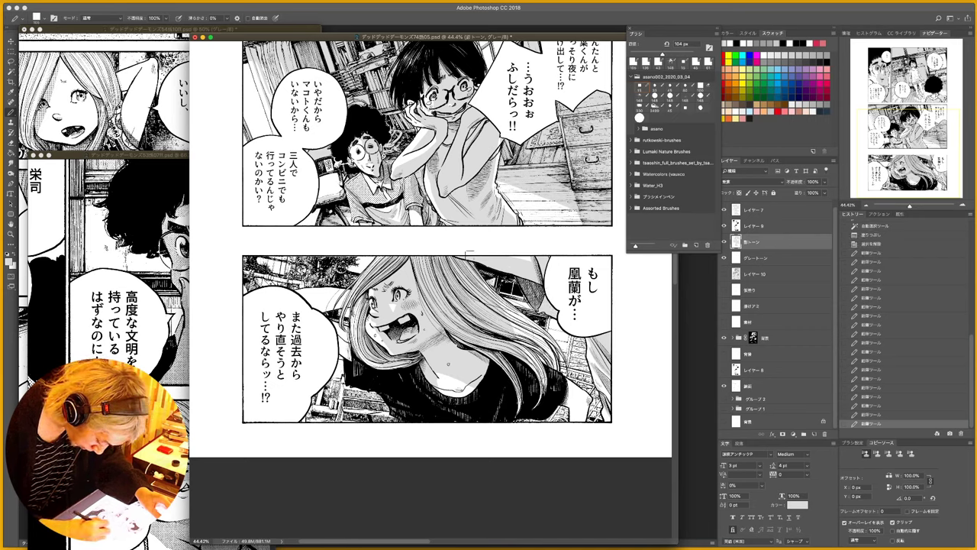
key(x)
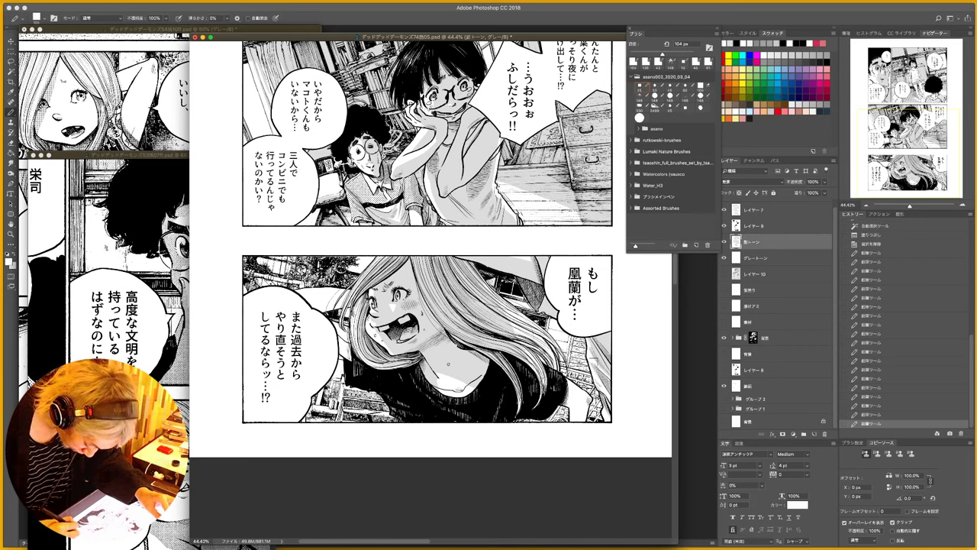
mouse_move(594, 360)
mouse_down()
mouse_move(593, 370)
mouse_move(601, 367)
mouse_up()
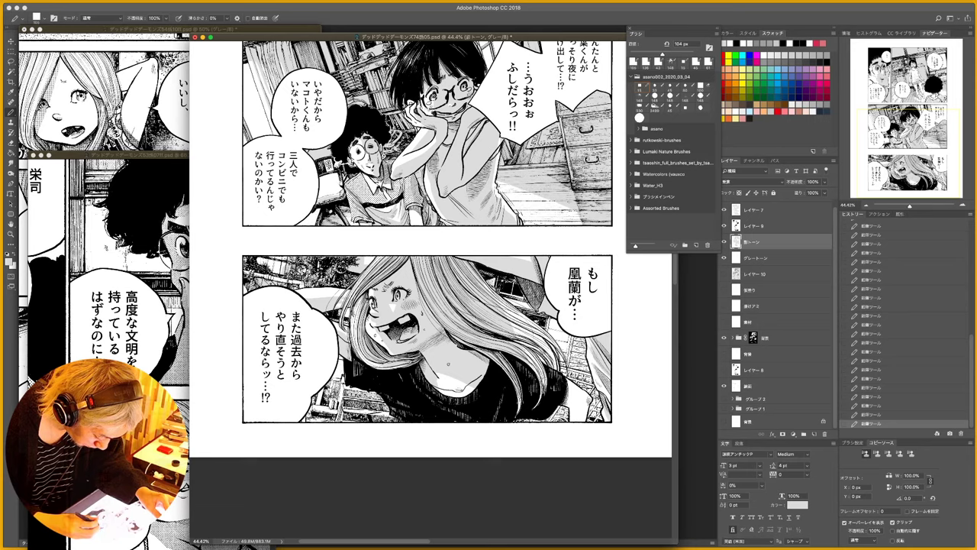
key(super+Tab)
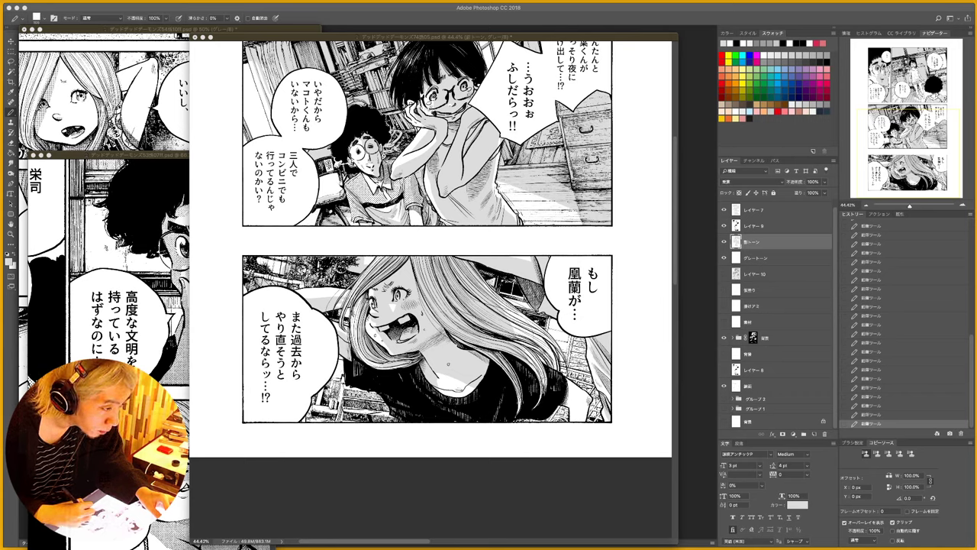
key(F5)
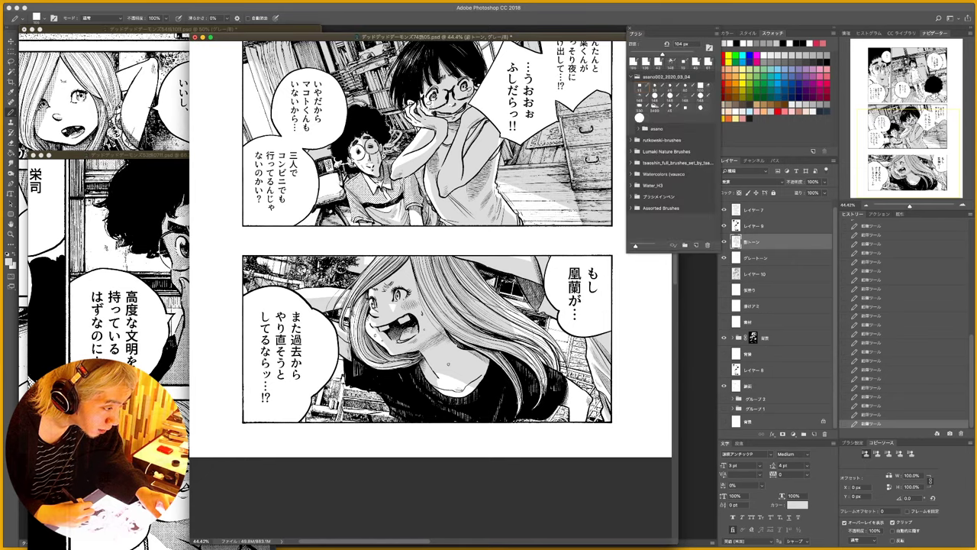
- Enlarge デッドデッドデーモンズ73話17セリフ修正.psd to examine the tones on its three panels, close it, and return to the page 5 document
key(ctrl+Tab)
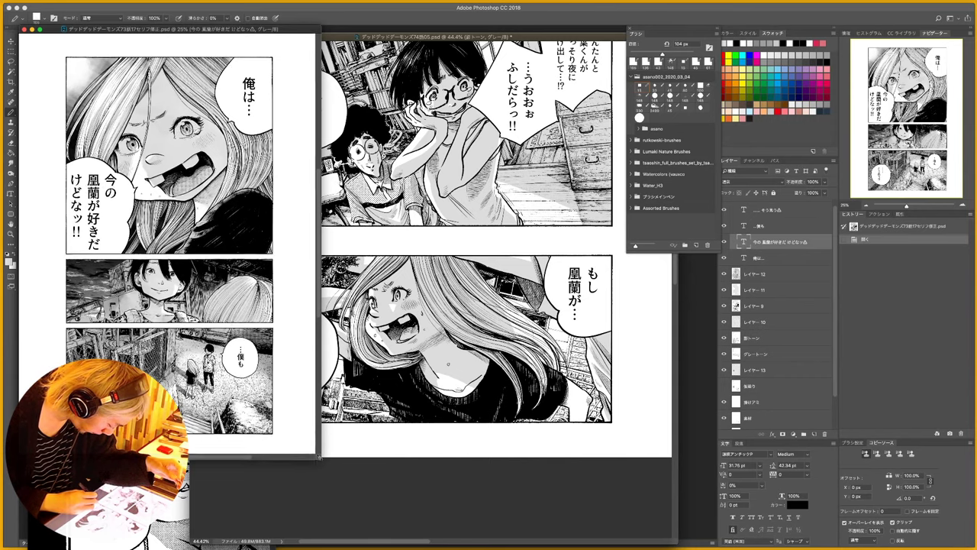
drag(318, 457, 549, 501)
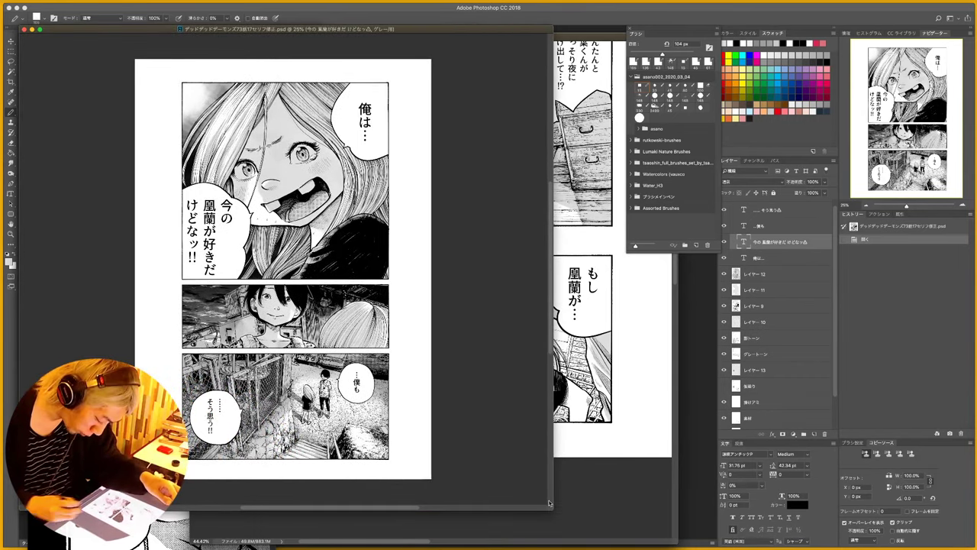
key(z)
mouse_move(259, 305)
mouse_down()
mouse_move(437, 303)
mouse_move(291, 430)
mouse_up()
drag(406, 236, 400, 367)
mouse_move(407, 407)
mouse_down()
mouse_move(388, 256)
mouse_move(381, 294)
mouse_move(380, 272)
mouse_move(365, 278)
mouse_up()
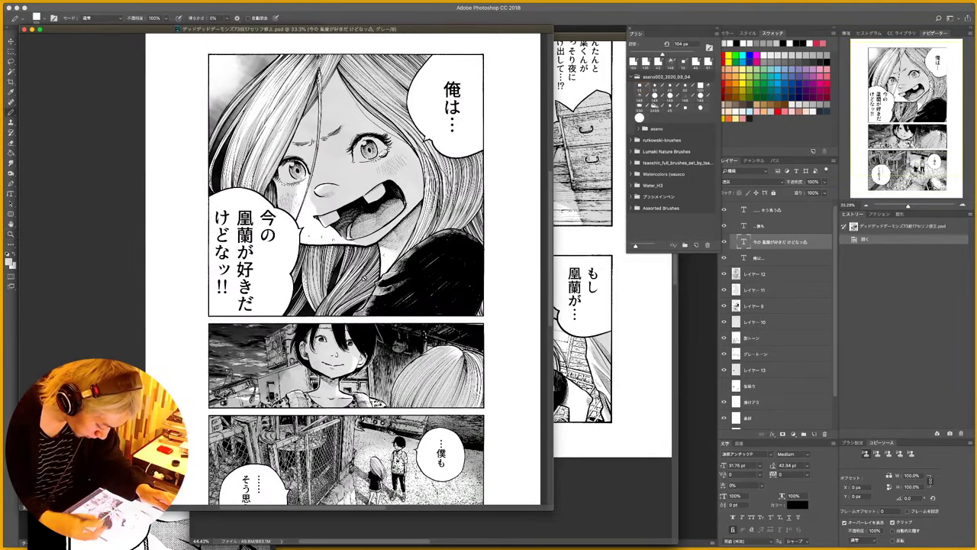
drag(532, 35, 519, 68)
key(super+w)
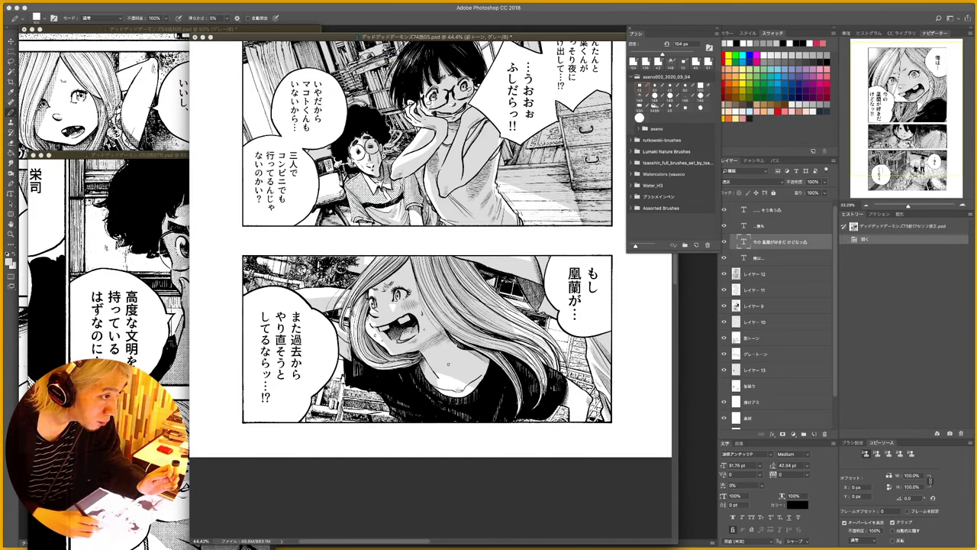
key(super+minus)
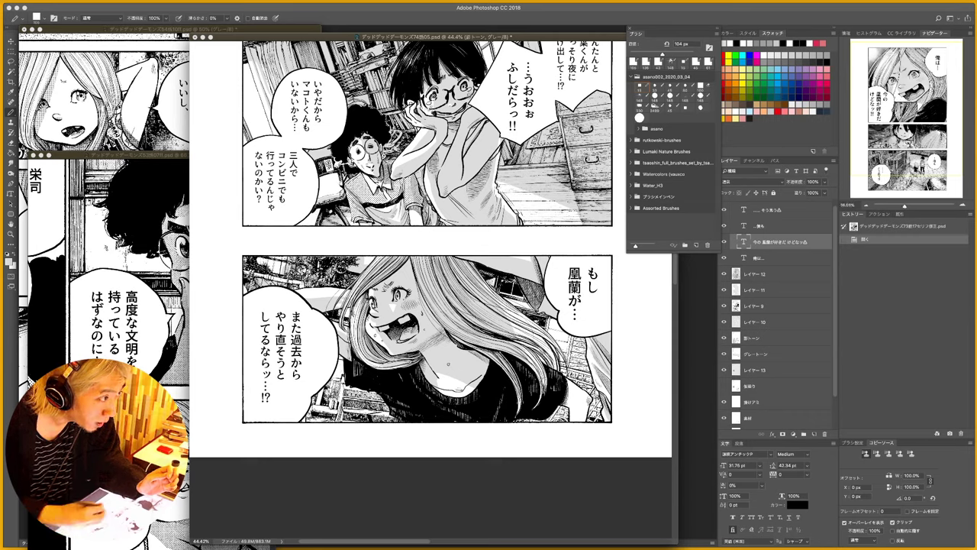
key(ctrl+Tab)
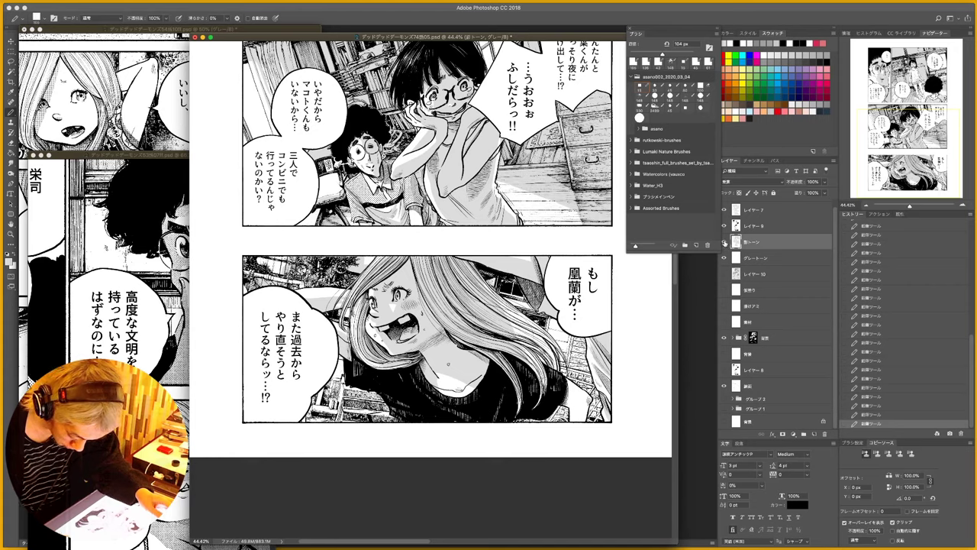
- Hide and show the 影トーン layer to compare the page with and without its shadow tones
click(725, 242)
click(725, 242)
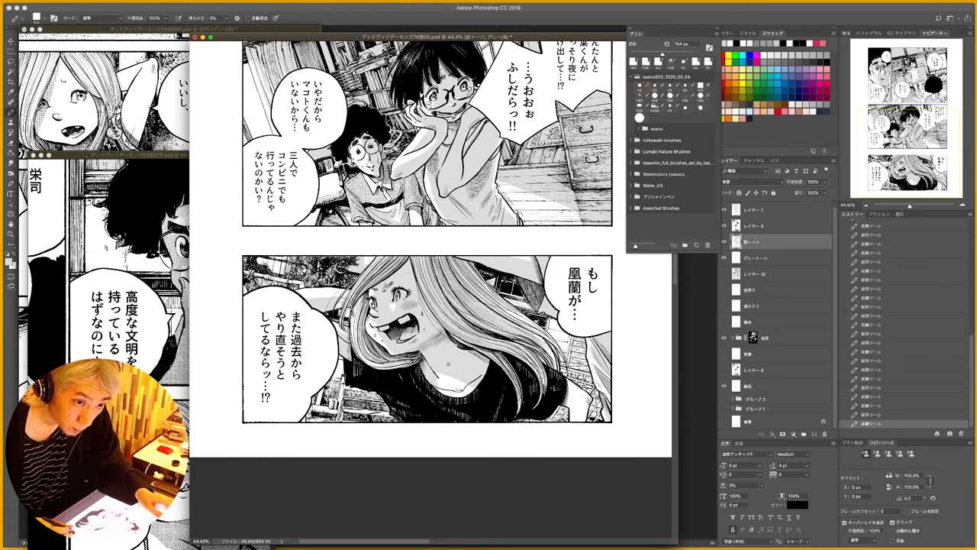
key(super+Tab)
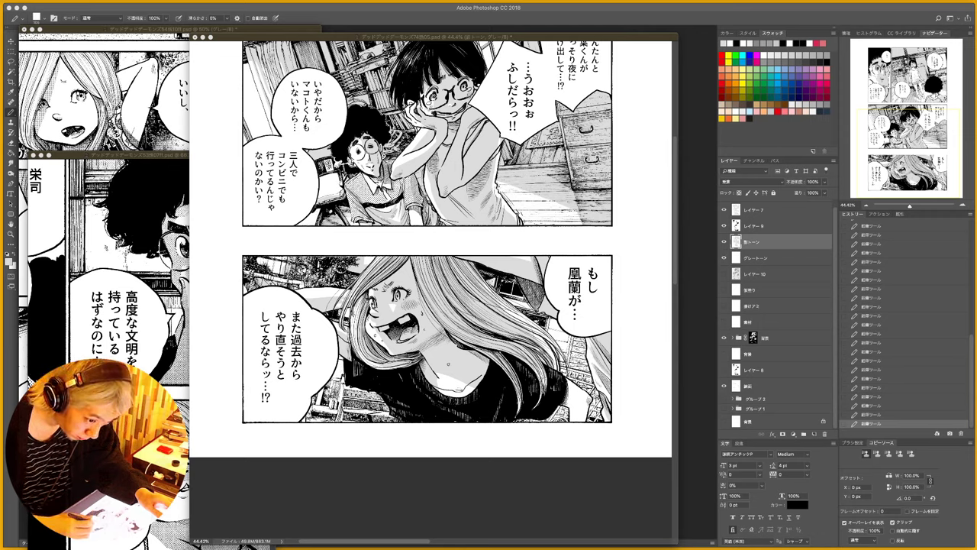
click(523, 331)
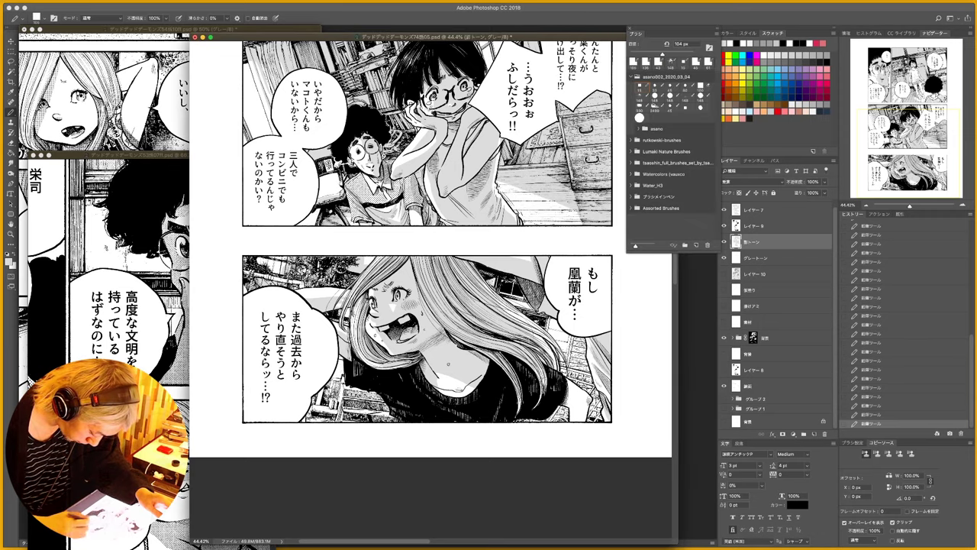
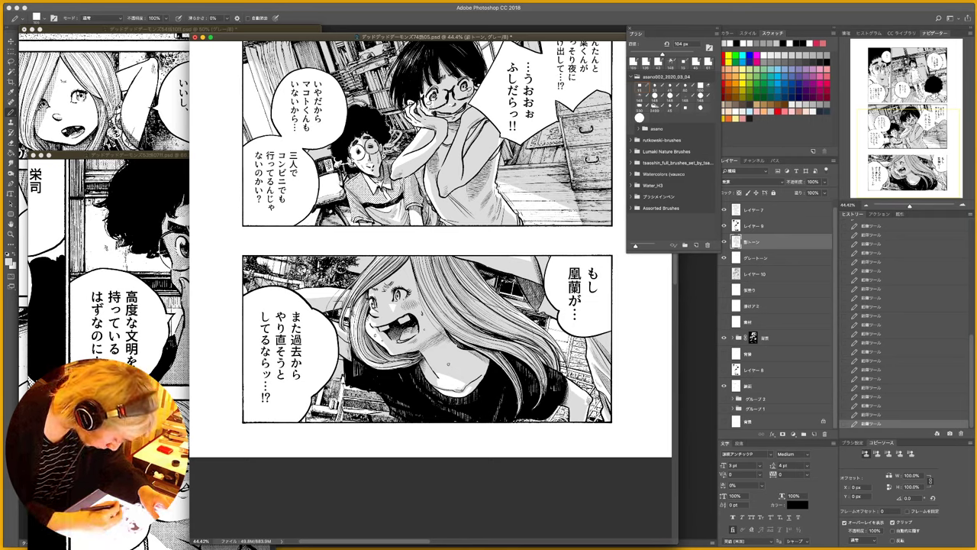
- Pencil shadow tone onto the standing girl's legs, arms and shorts in the upper panel, using the light grey of the existing tone
key(x)
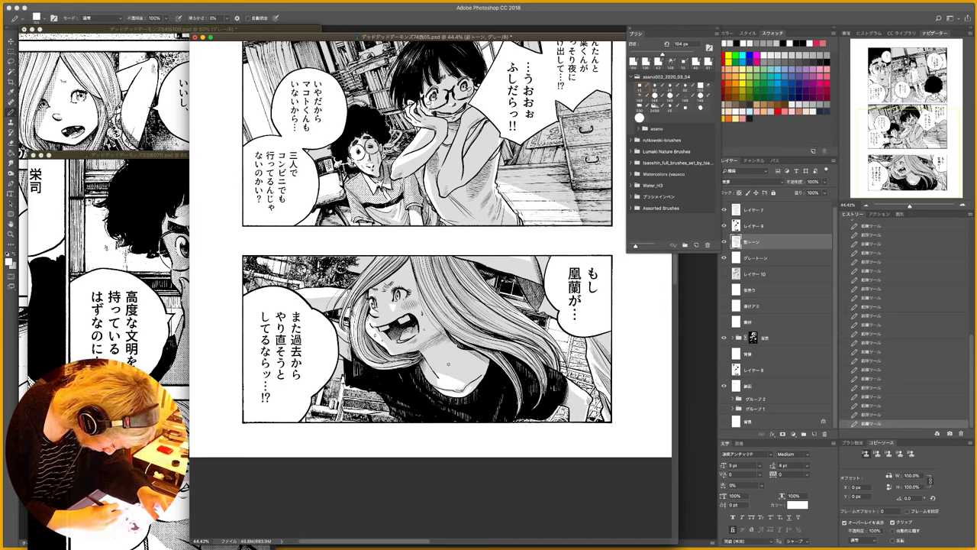
key(x)
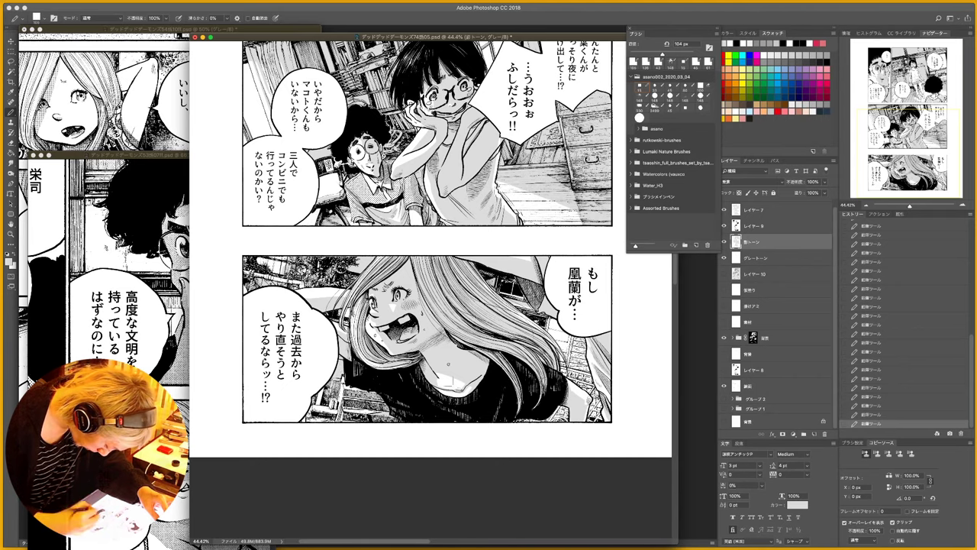
drag(535, 244, 527, 311)
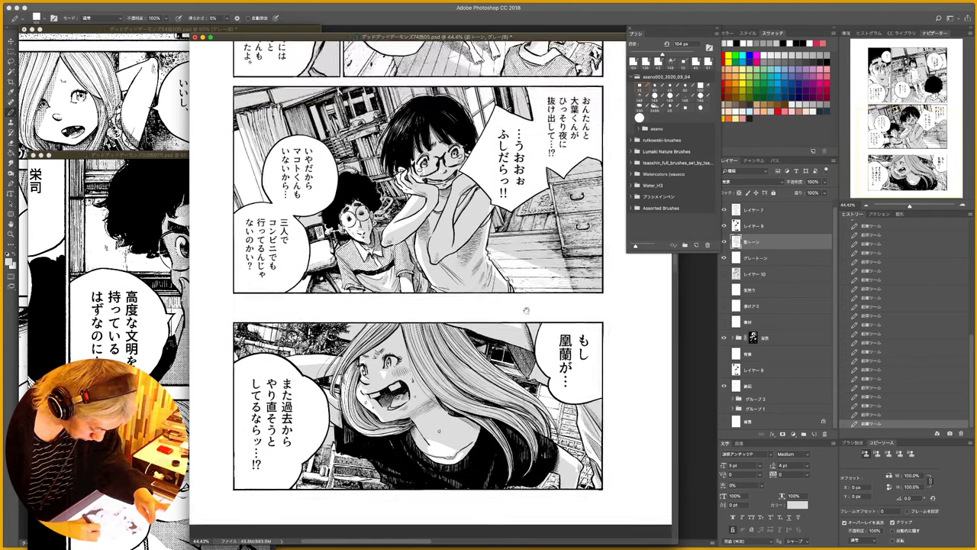
scroll(526, 310, up, 5)
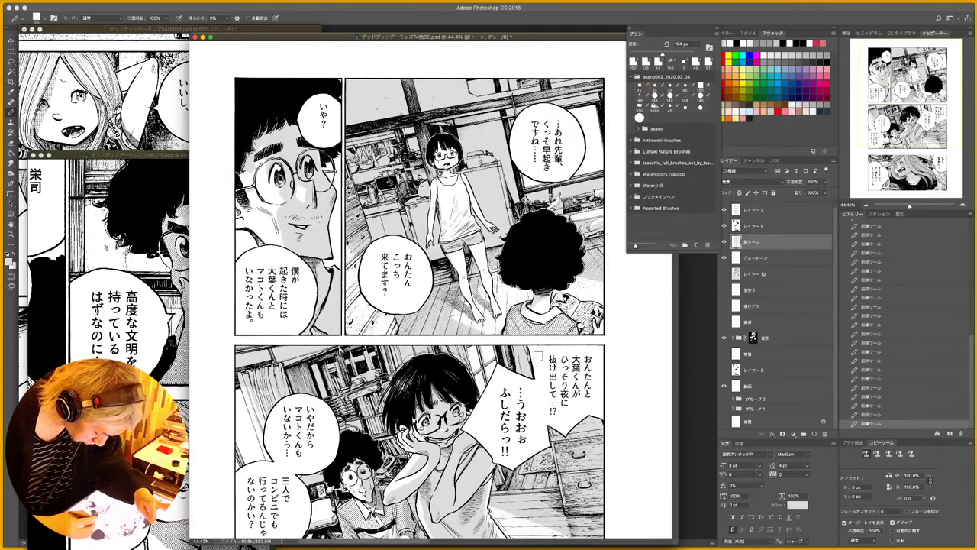
scroll(493, 216, up, 3)
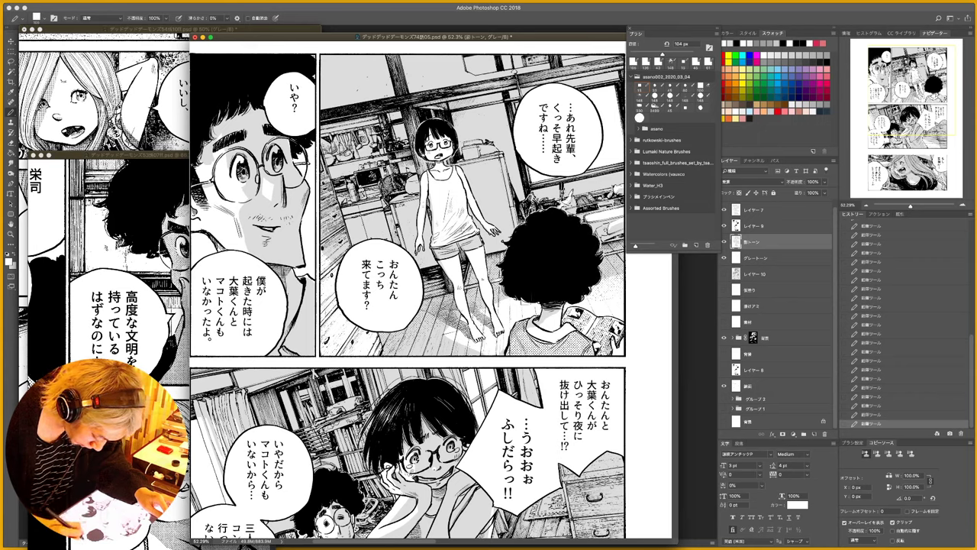
key(x)
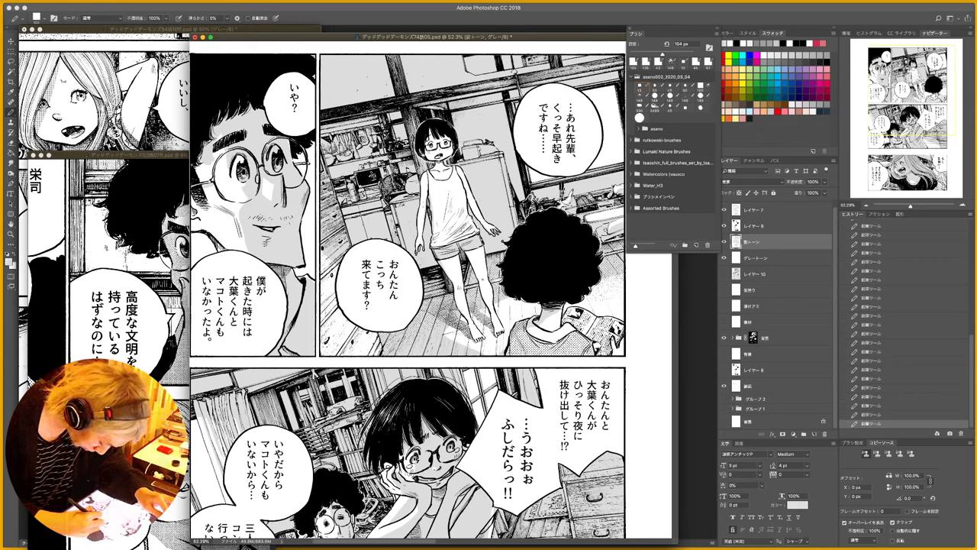
mouse_move(463, 326)
mouse_down()
mouse_move(470, 337)
mouse_move(444, 332)
mouse_up()
key(x)
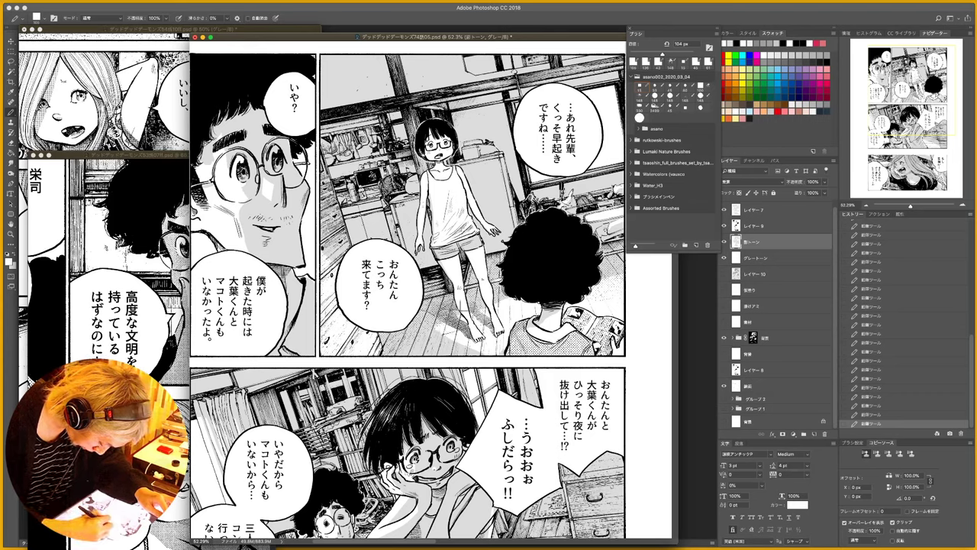
alt+click(458, 279)
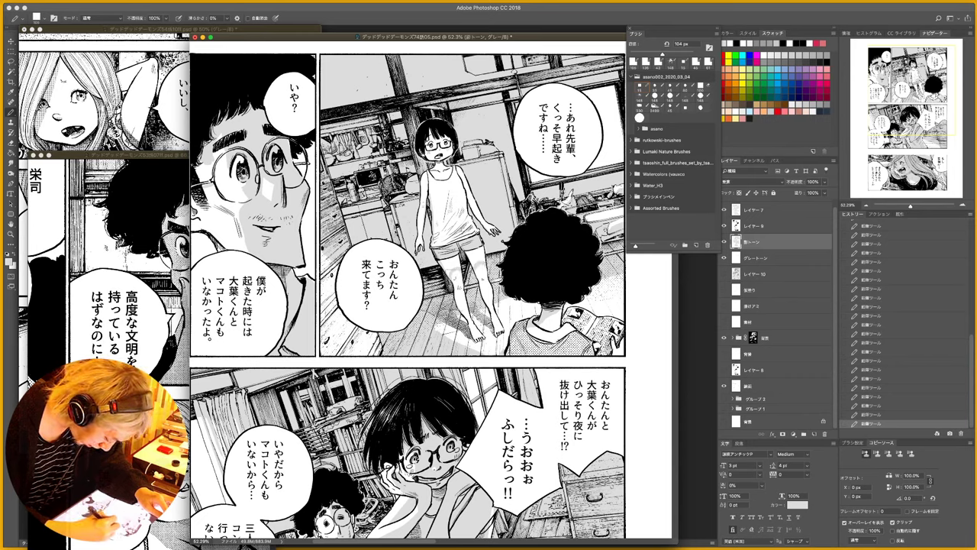
mouse_move(450, 270)
mouse_down()
mouse_move(432, 188)
mouse_move(421, 243)
mouse_move(427, 157)
mouse_move(448, 142)
mouse_move(440, 179)
mouse_move(447, 163)
mouse_move(497, 232)
mouse_up()
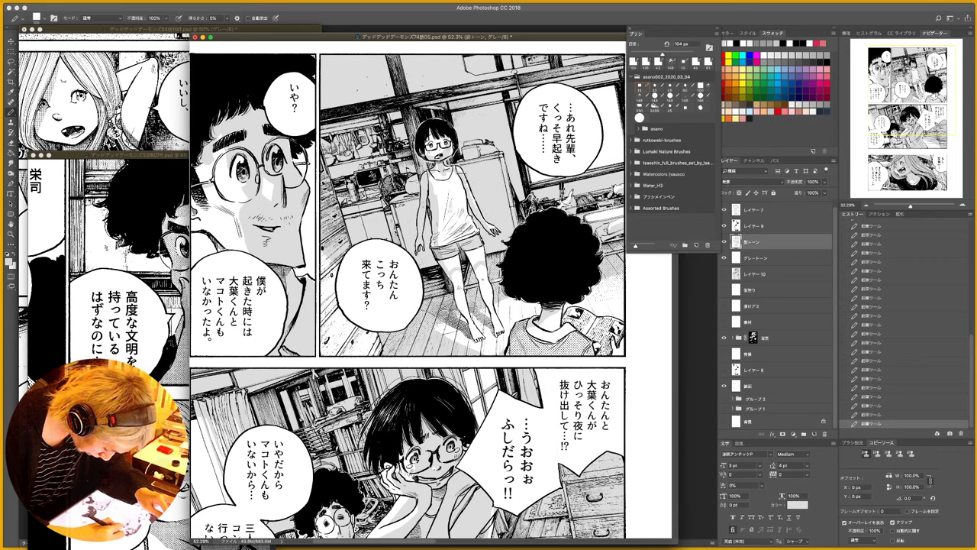
mouse_move(460, 175)
mouse_down()
mouse_move(483, 270)
mouse_move(475, 272)
mouse_up()
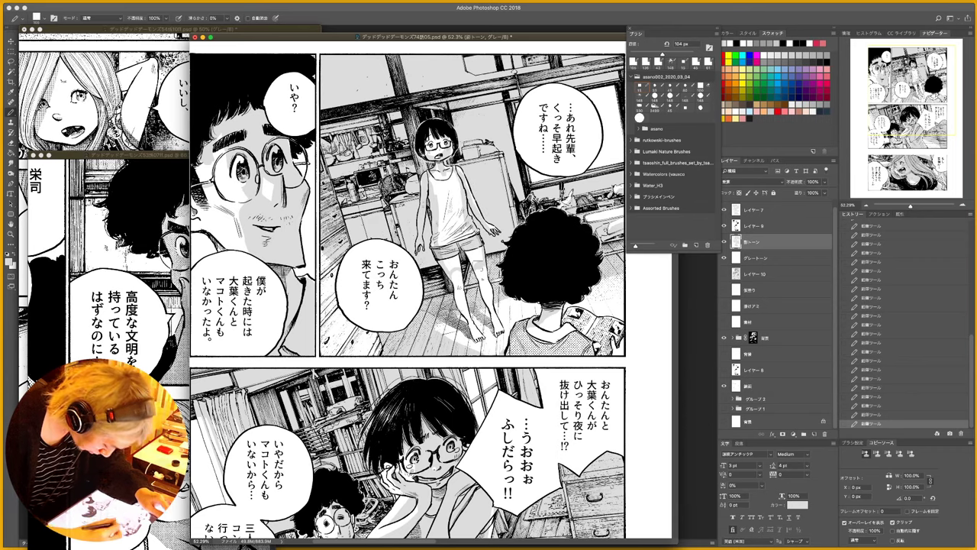
- Select the white area of the standing girl's tank top with the Magic Wand, fill it with light grey, and deselect
key(w)
click(453, 215)
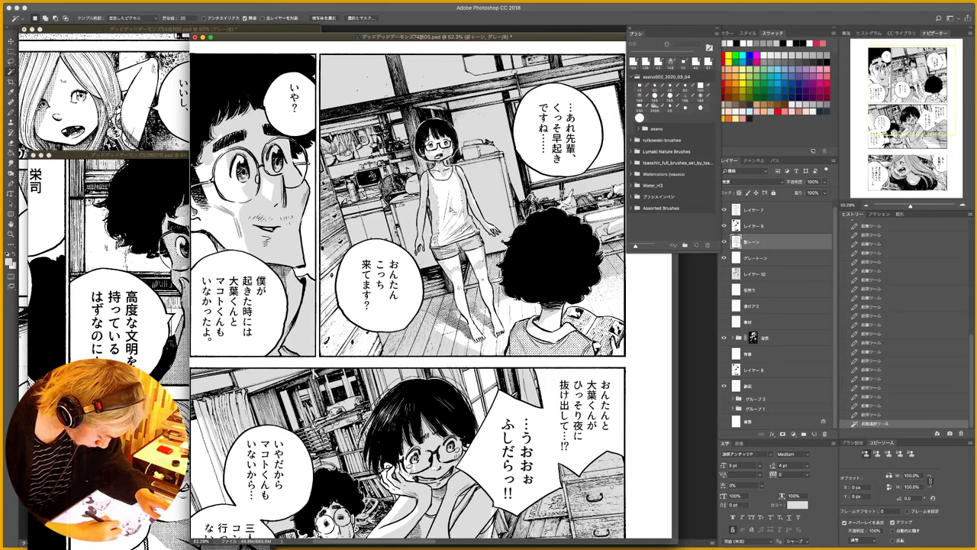
key(alt+BackSpace)
key(ctrl+d)
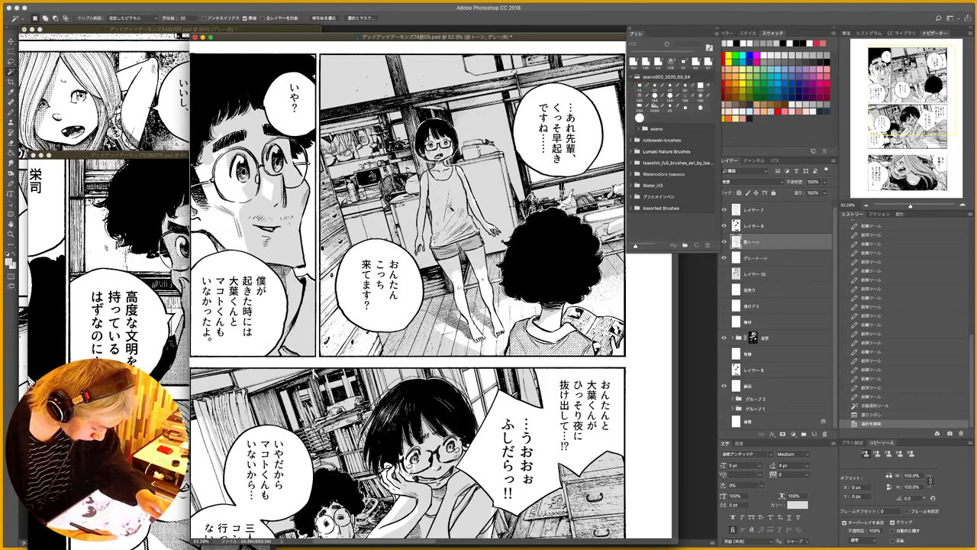
- Touch up the grey shading on the standing girl's face, shoulders, hand and shorts with the Pencil tool
key(b)
drag(431, 130, 436, 134)
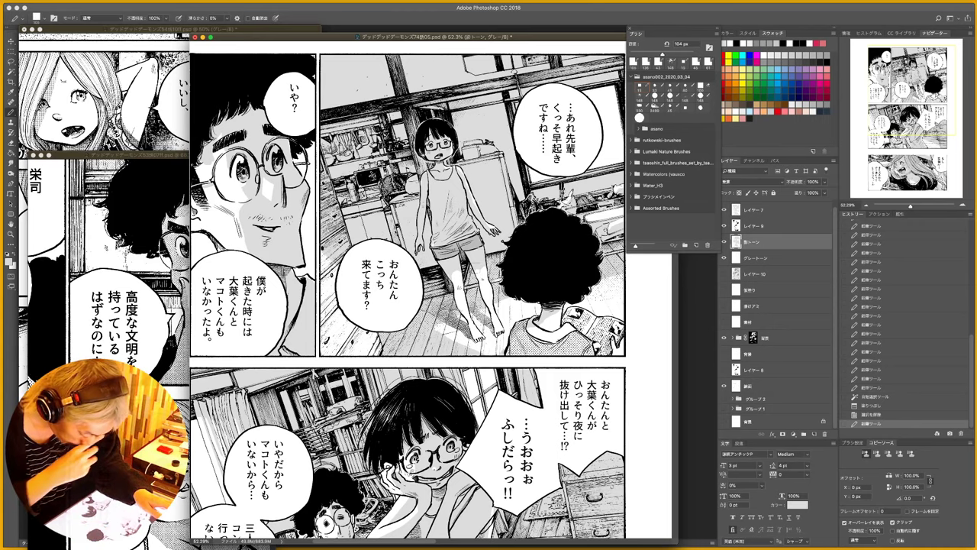
mouse_move(461, 273)
mouse_down()
mouse_move(449, 288)
mouse_move(481, 270)
mouse_up()
drag(488, 229, 502, 239)
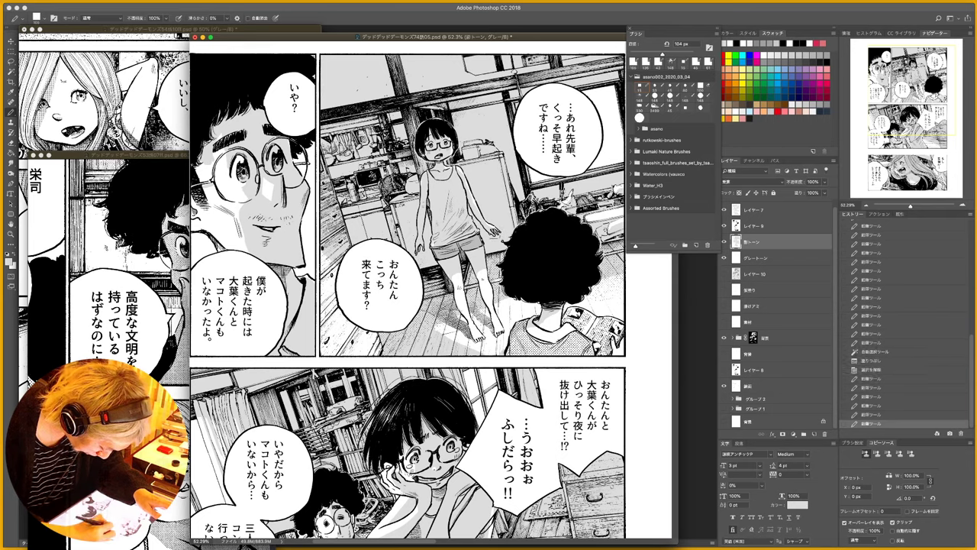
drag(476, 197, 481, 207)
drag(451, 172, 461, 178)
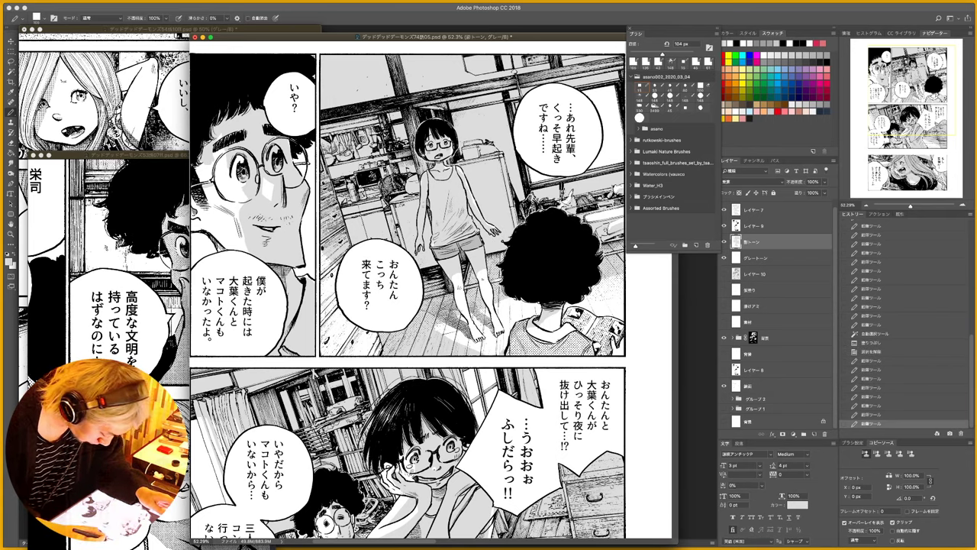
drag(480, 216, 451, 216)
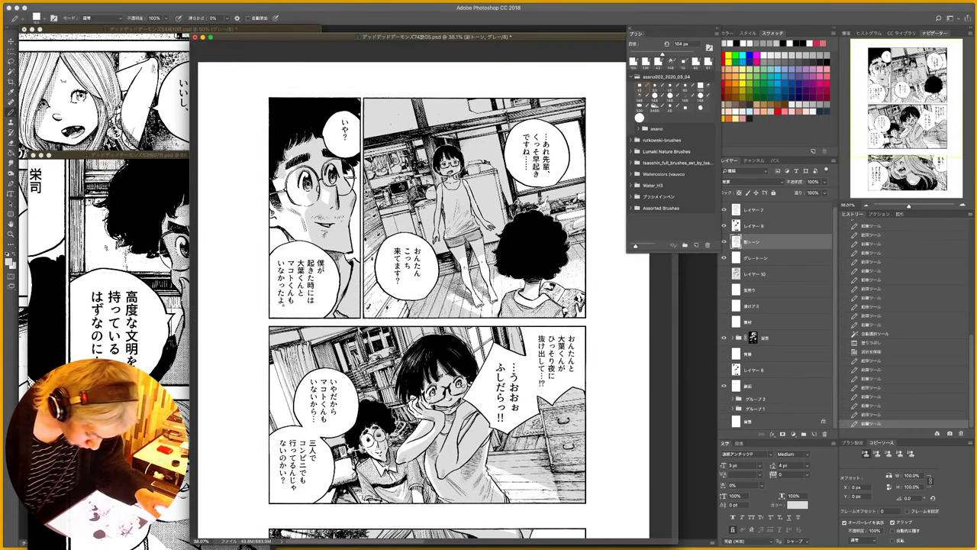
- Inspect the man's nose highlight and face shading up close, and compare it with the standing girl's shading
drag(327, 213, 360, 225)
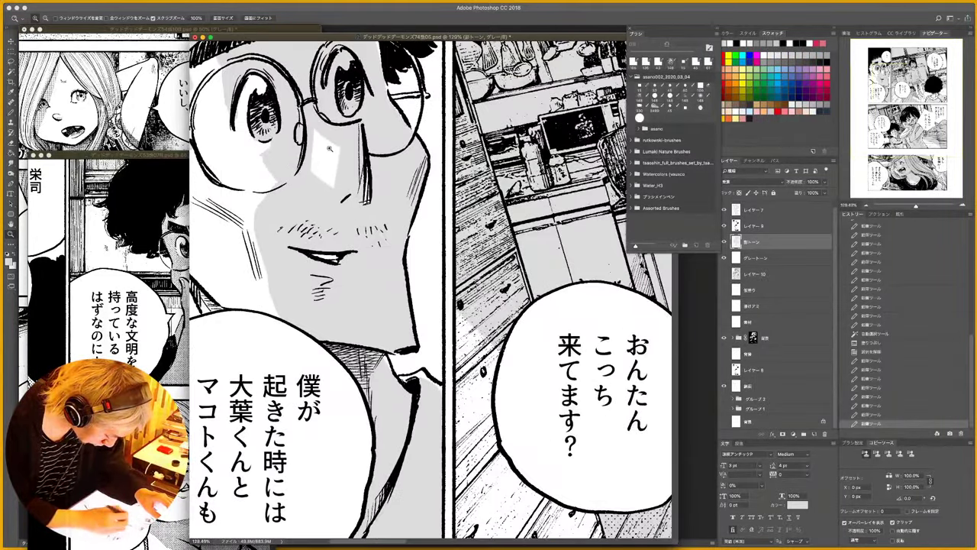
drag(341, 166, 372, 167)
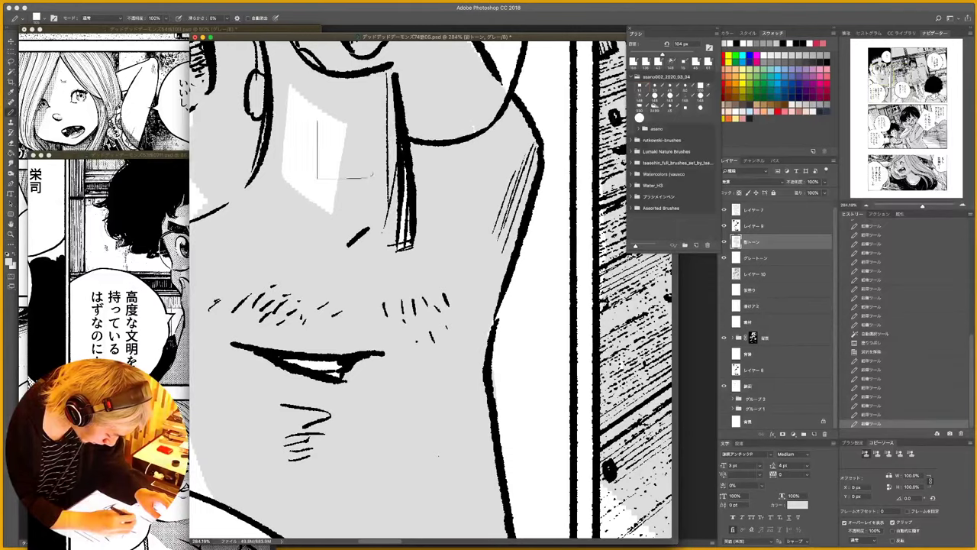
drag(422, 252, 378, 253)
drag(516, 313, 440, 260)
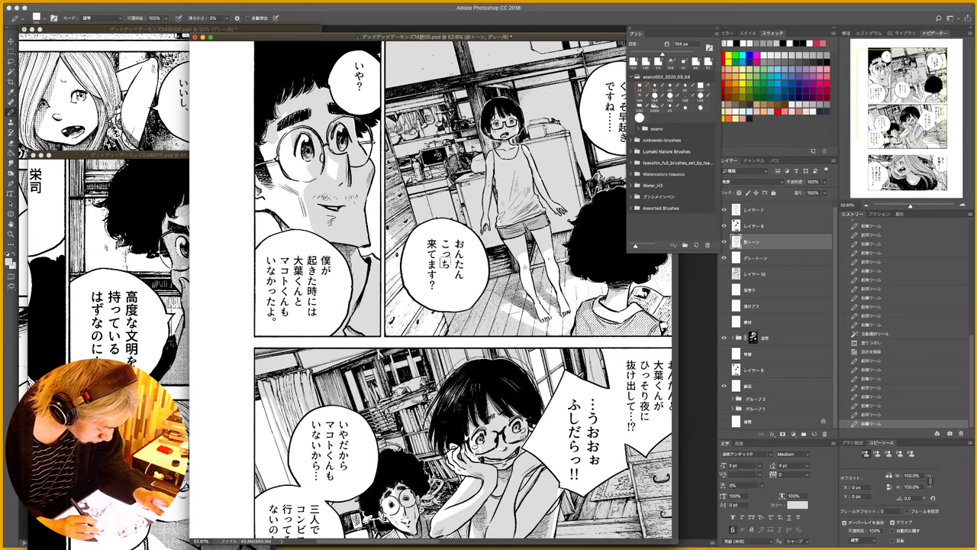
mouse_move(513, 239)
mouse_down()
mouse_move(451, 272)
mouse_move(508, 247)
mouse_up()
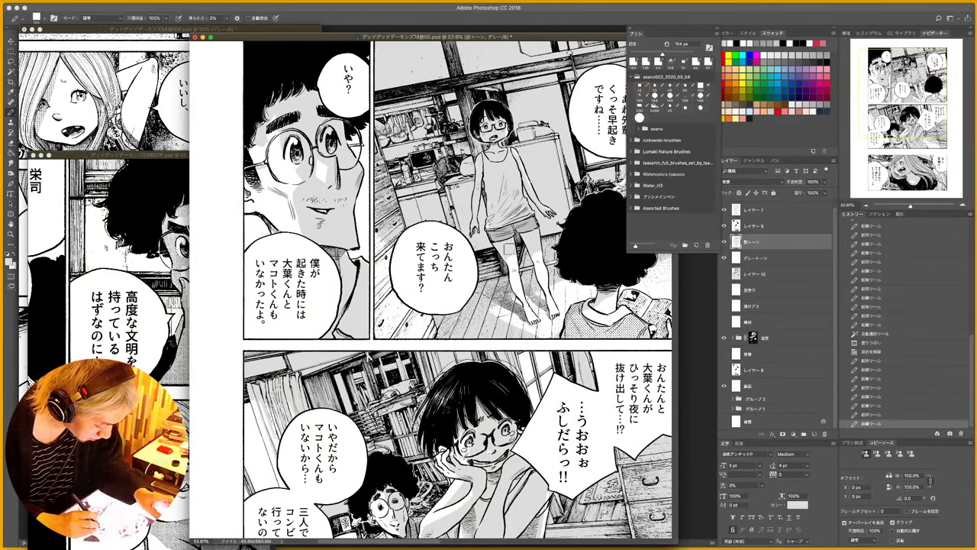
- Select the tone area on the standing girl's thigh with the Magic Wand and extend the selection to all similar colours
key(w)
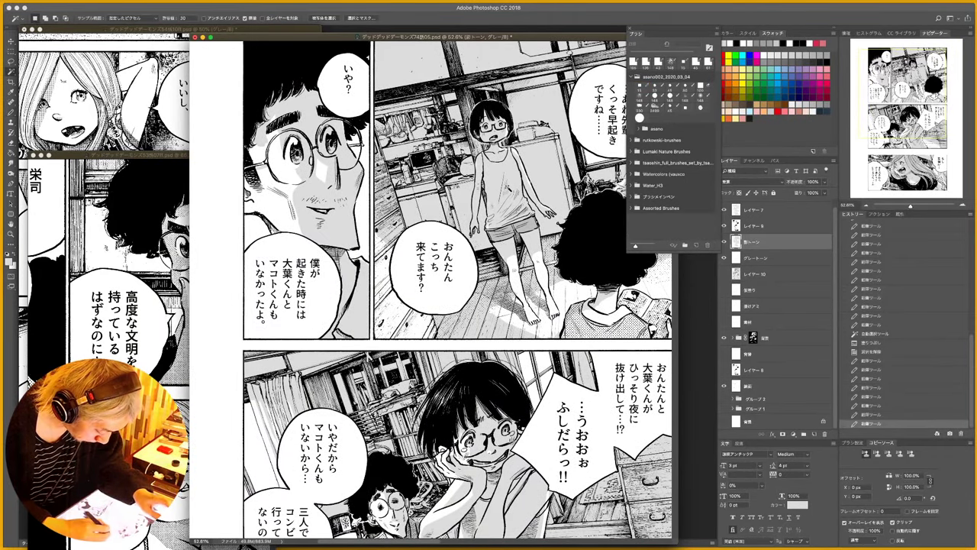
click(508, 248)
key(F2)
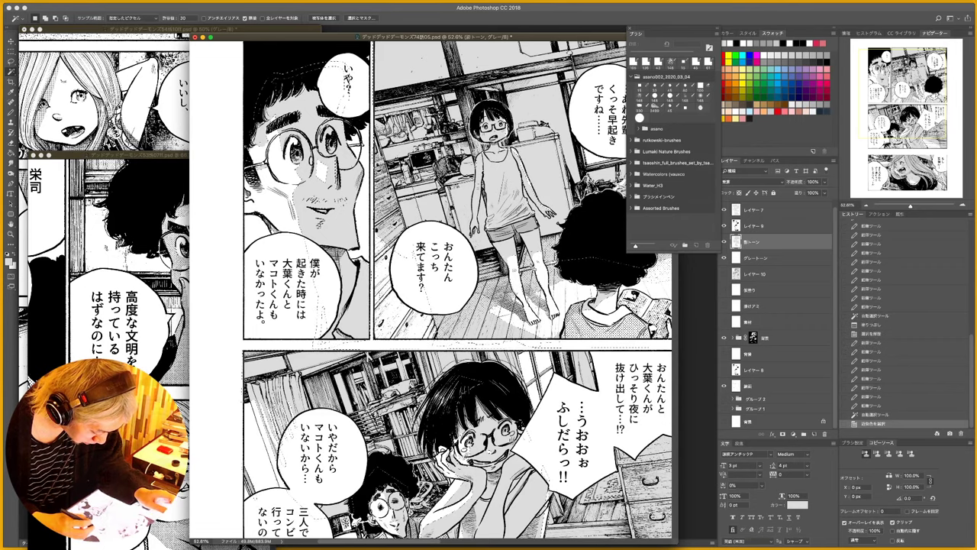
drag(520, 289, 474, 289)
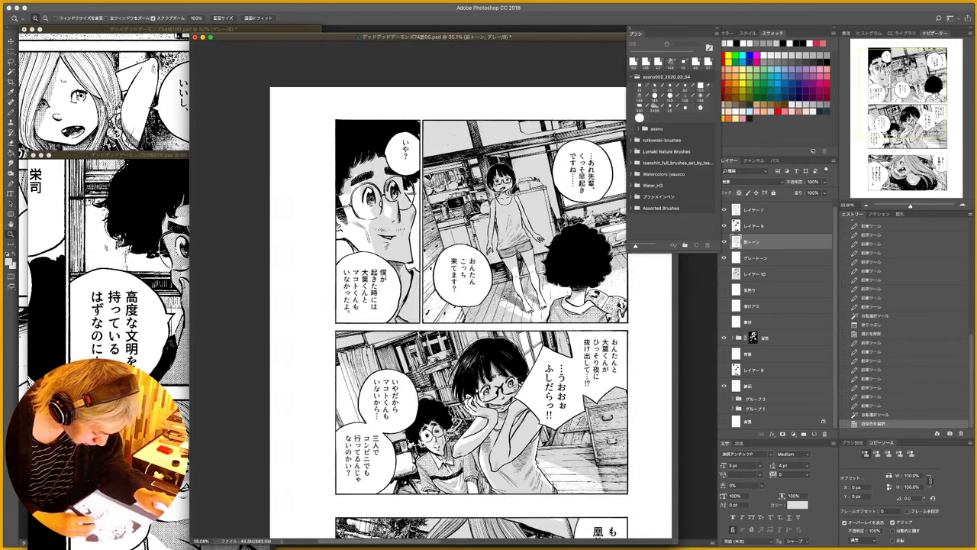
click(763, 53)
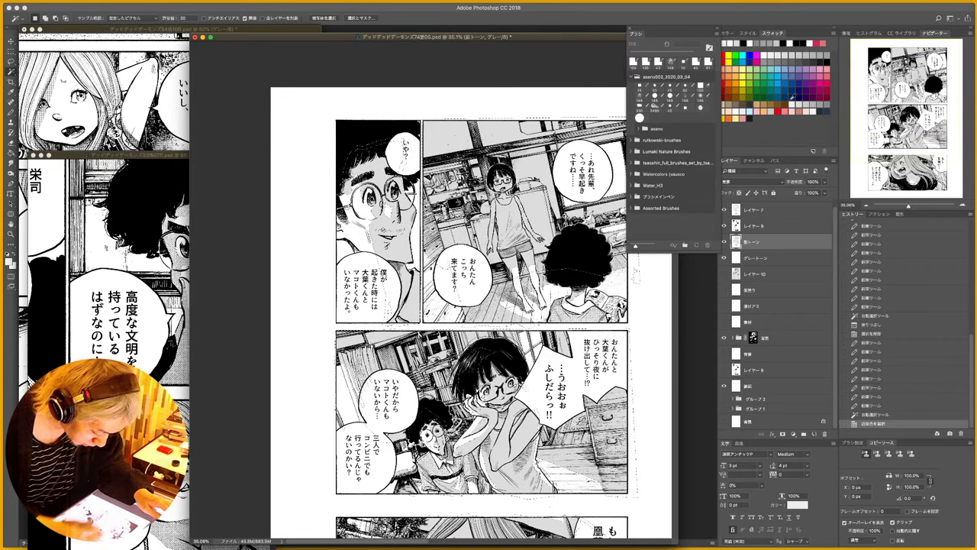
- Enlarge the textured 148 px brush to 770 px and soften the selected grey tone across the bespectacled man's face
key(b)
right_click(469, 256)
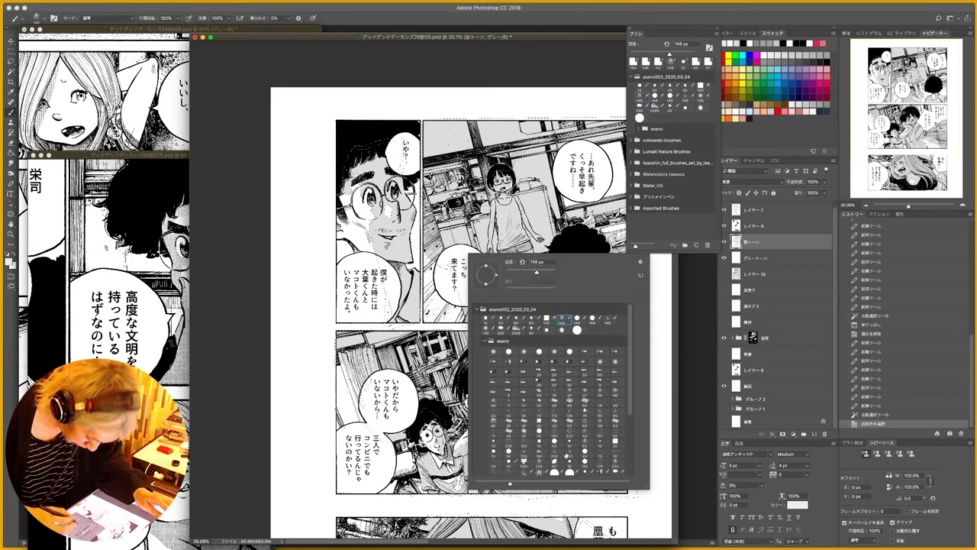
click(389, 291)
drag(385, 290, 407, 290)
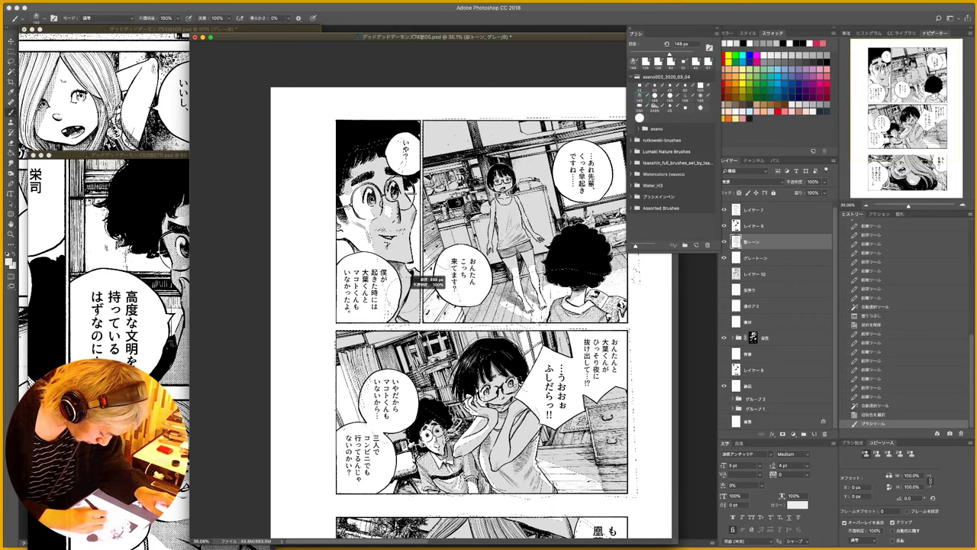
drag(386, 223, 392, 208)
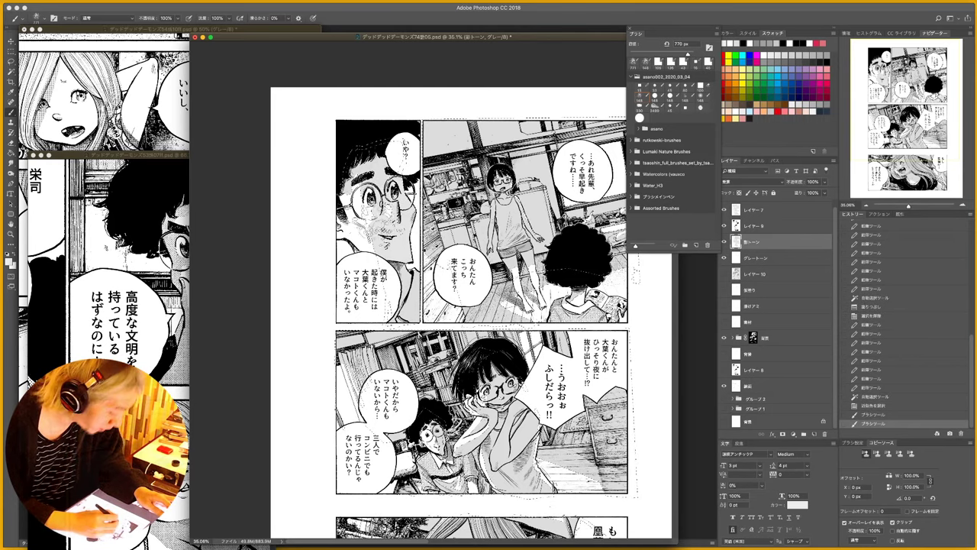
drag(398, 187, 404, 206)
drag(403, 200, 397, 225)
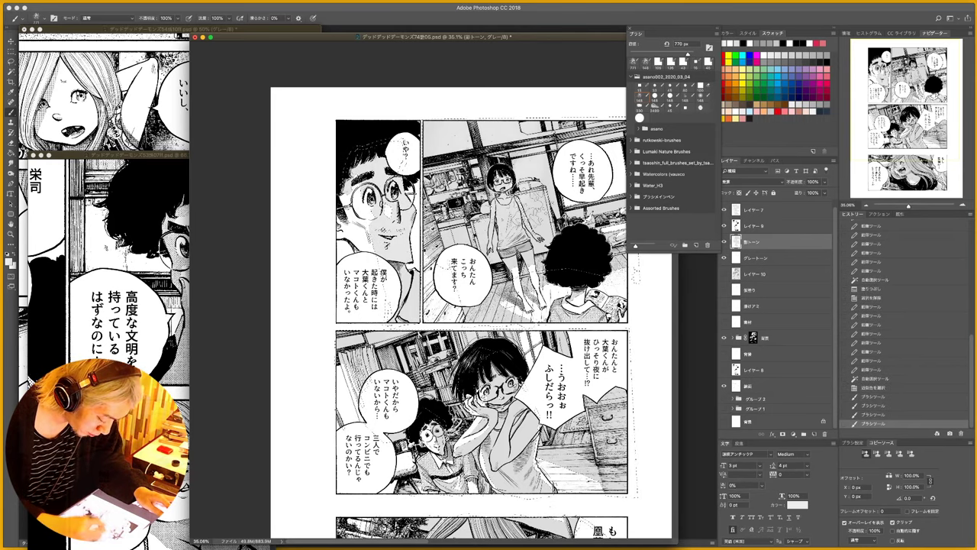
- Brush soft lighter gradations into the selected tones of the second panel, around the standing girl and the afro-haired man
drag(479, 139, 475, 157)
drag(545, 95, 452, 108)
drag(525, 123, 527, 135)
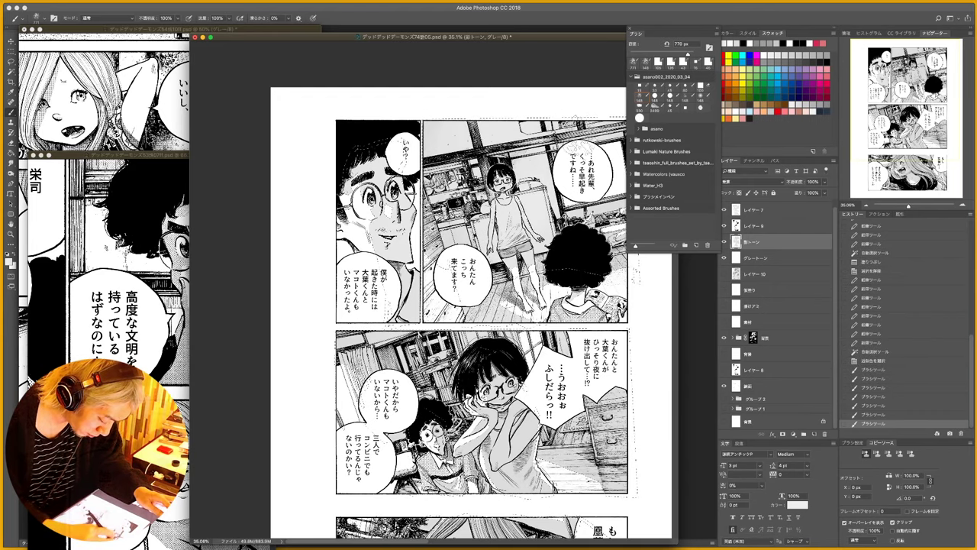
drag(595, 126, 613, 115)
drag(613, 289, 605, 267)
drag(551, 214, 538, 180)
drag(519, 183, 510, 114)
- Brush over the selected tones on the chin-resting girl in the middle panel, and over the drawers beside her in light grey
mouse_move(534, 126)
mouse_down()
mouse_move(525, 105)
mouse_move(493, 104)
mouse_move(566, 157)
mouse_move(549, 84)
mouse_up()
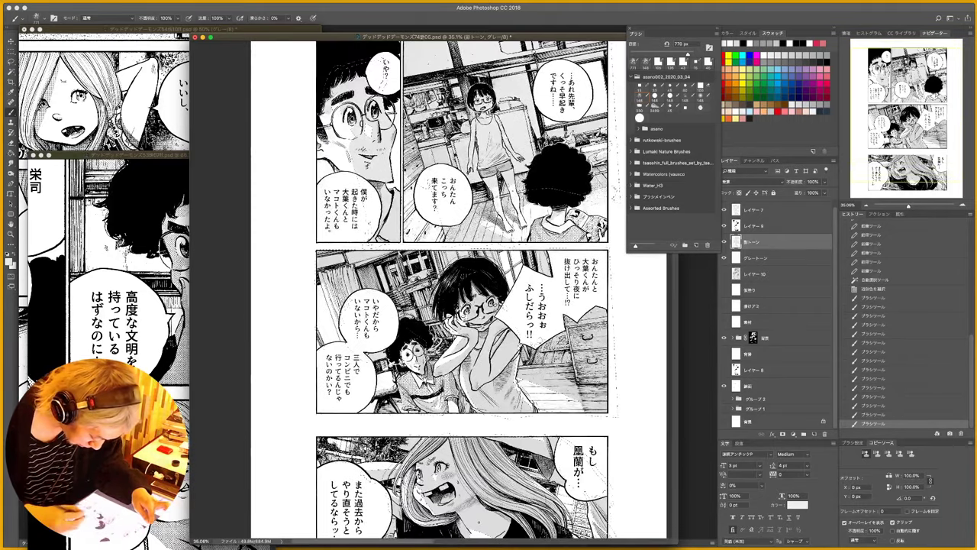
drag(477, 324, 492, 374)
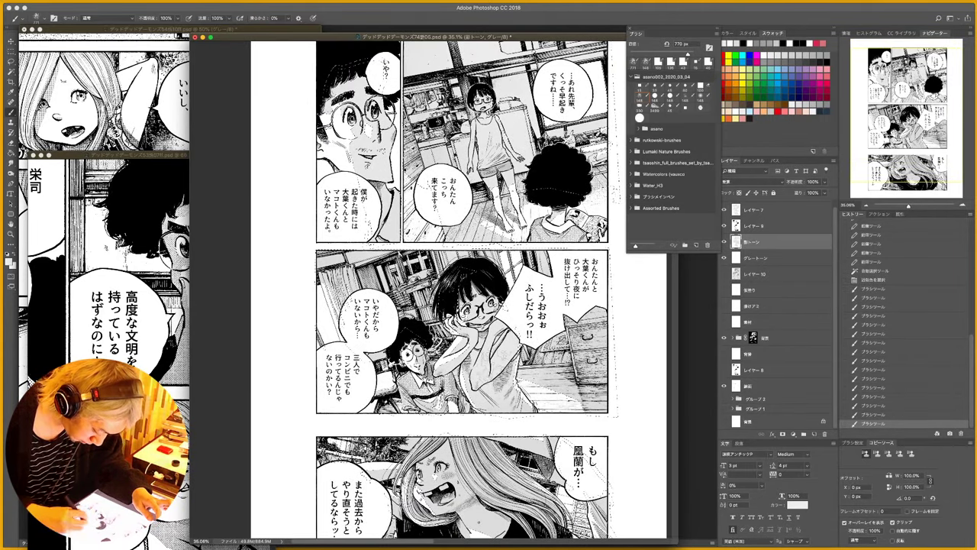
drag(488, 335, 504, 386)
click(803, 104)
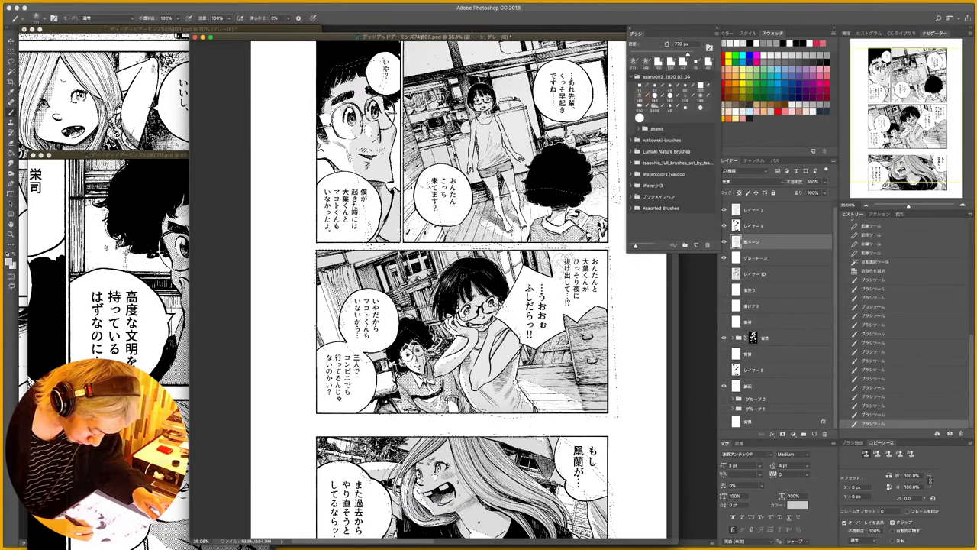
drag(600, 330, 597, 394)
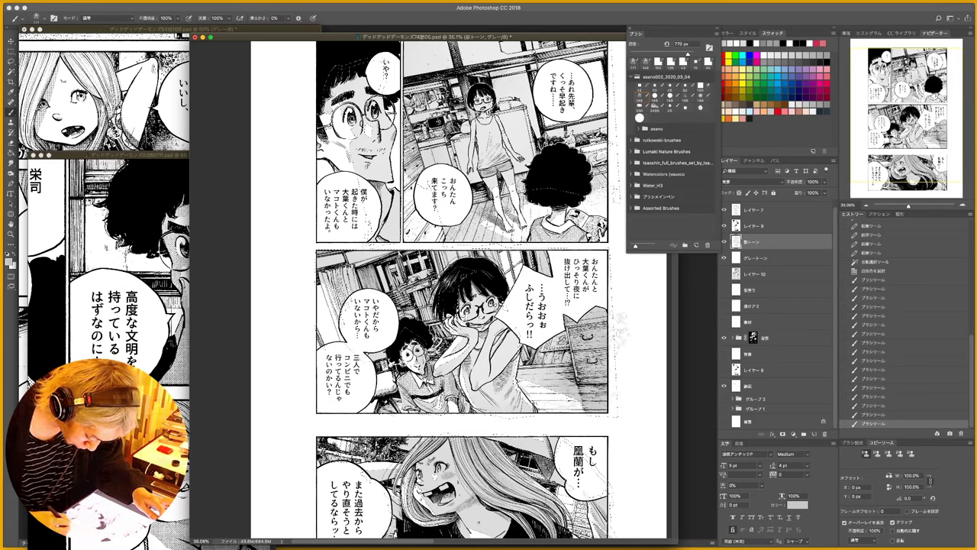
- Brush white over the selected tones around the middle panel's drawers, curtain and outer edge, and deselect
click(796, 104)
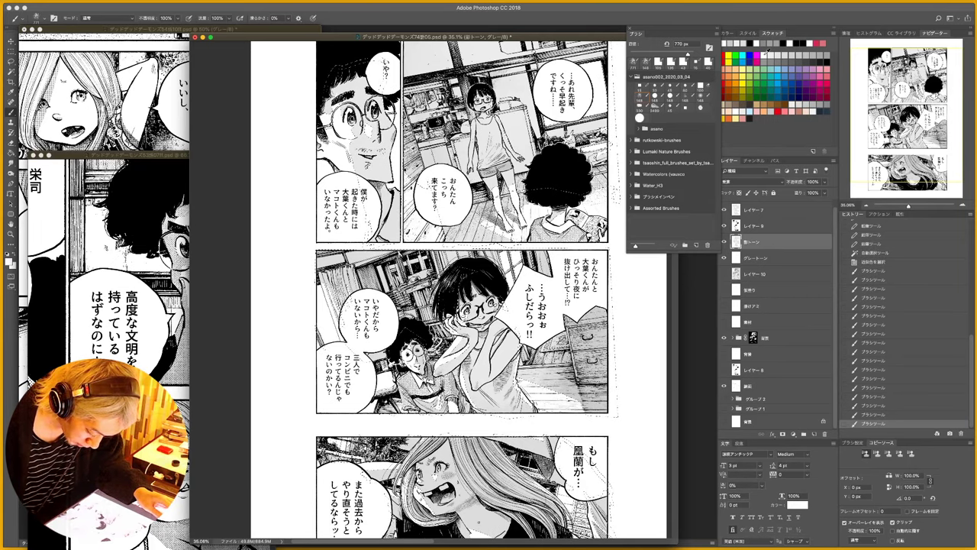
mouse_move(577, 309)
mouse_down()
mouse_move(598, 345)
mouse_move(572, 348)
mouse_up()
drag(574, 321, 571, 343)
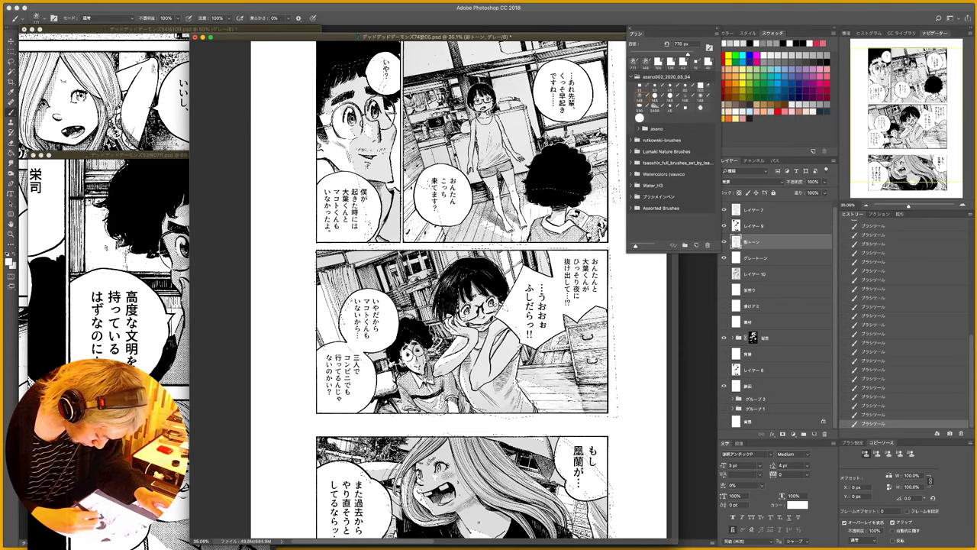
mouse_move(337, 292)
mouse_down()
mouse_move(344, 314)
mouse_move(348, 298)
mouse_move(330, 289)
mouse_up()
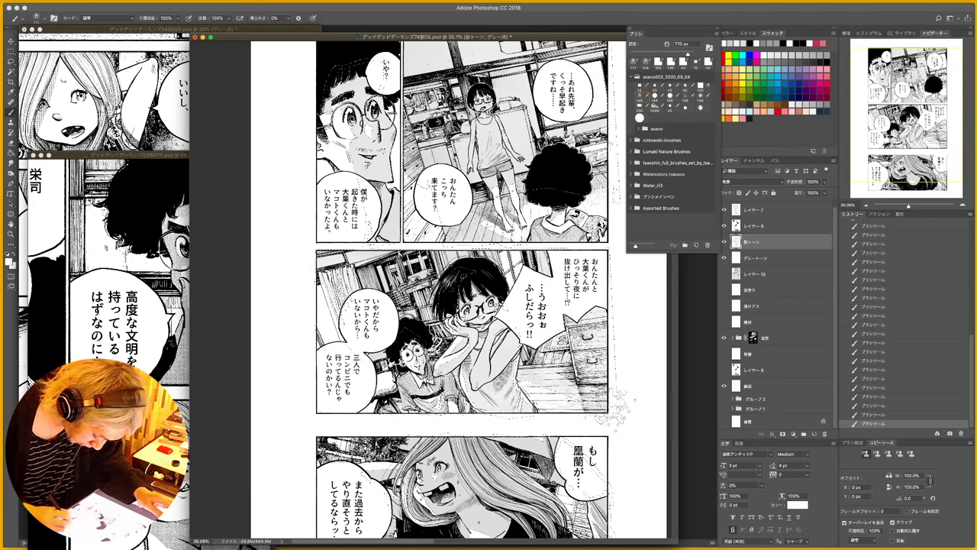
drag(615, 411, 608, 369)
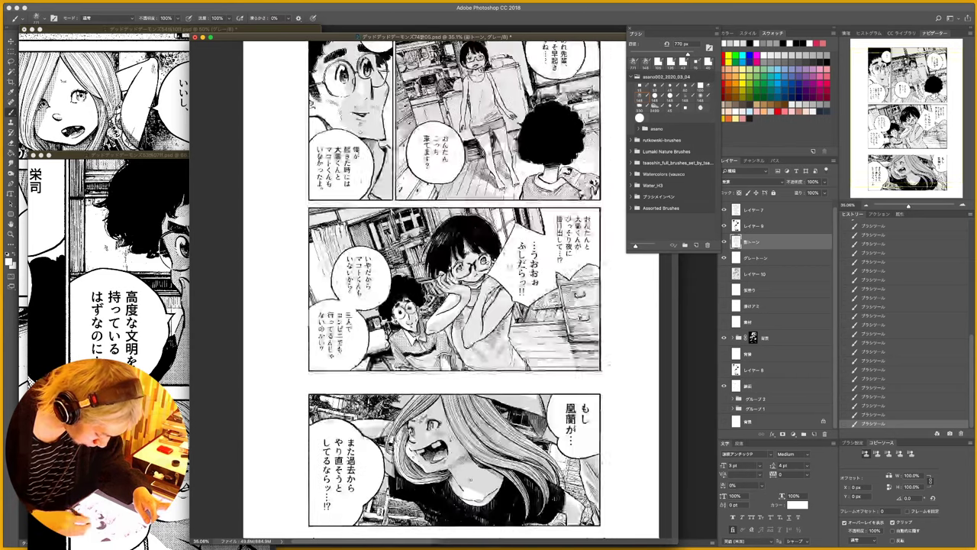
scroll(458, 306, down, 2)
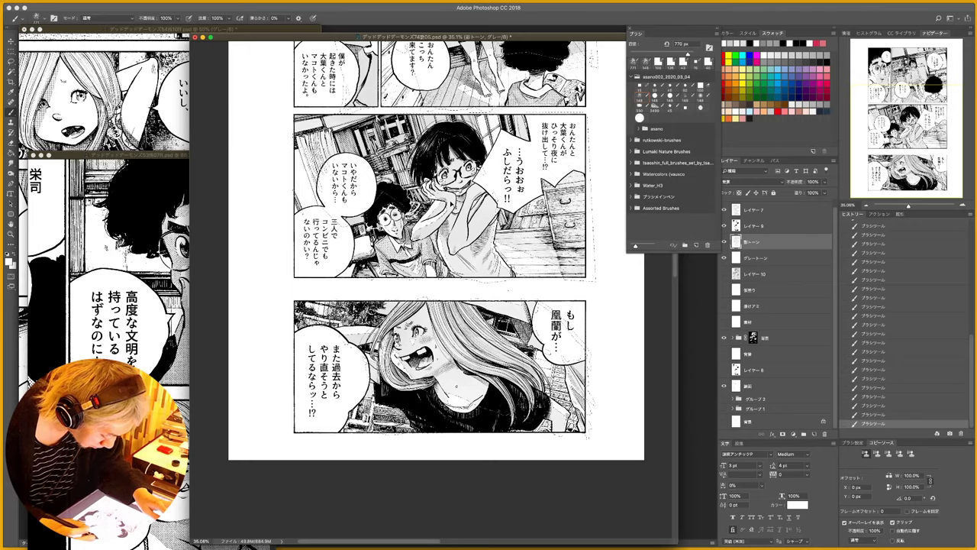
key(super+d)
- Return to the man's face in the first panel and switch to the round 148 px brush
scroll(515, 248, up, 5)
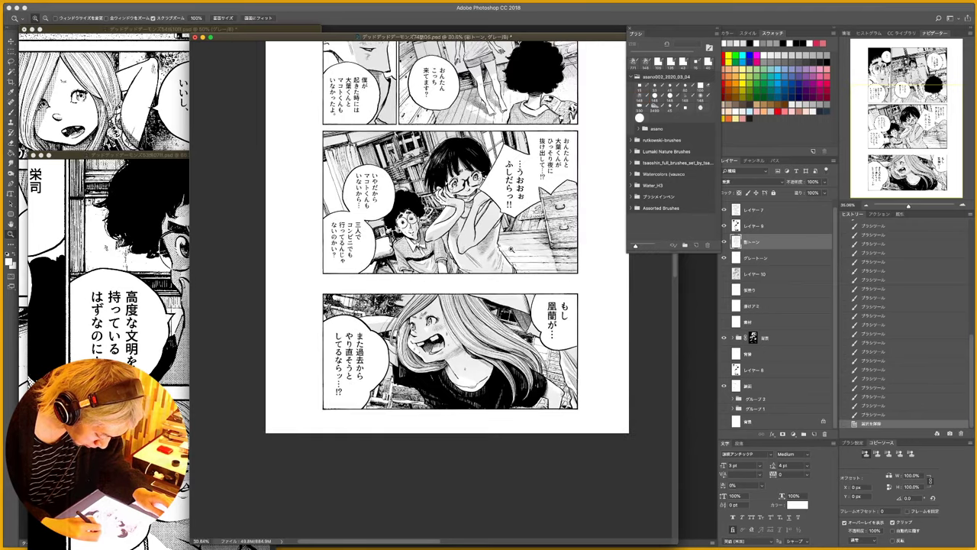
drag(539, 149, 506, 455)
mouse_move(345, 296)
mouse_down()
mouse_move(368, 319)
mouse_move(505, 339)
mouse_up()
right_click(522, 291)
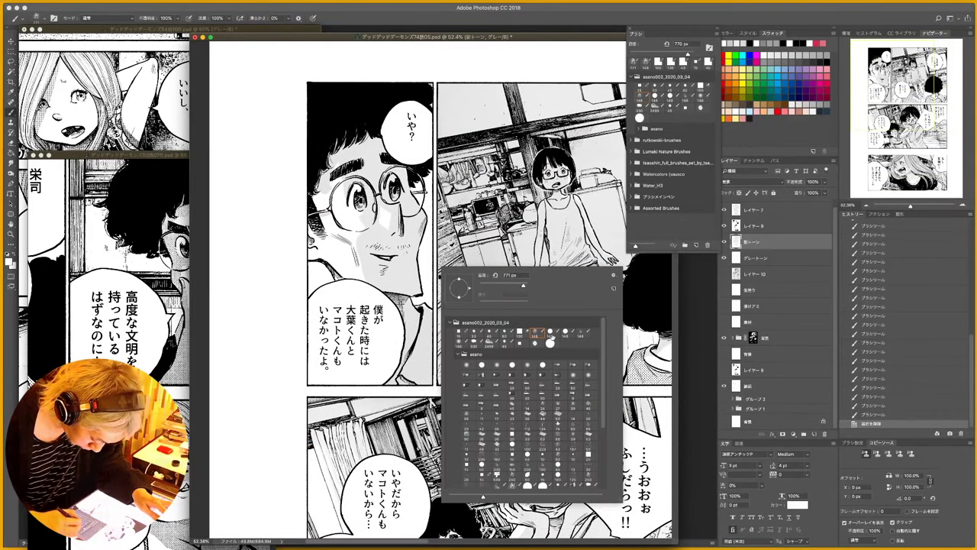
click(550, 332)
click(287, 298)
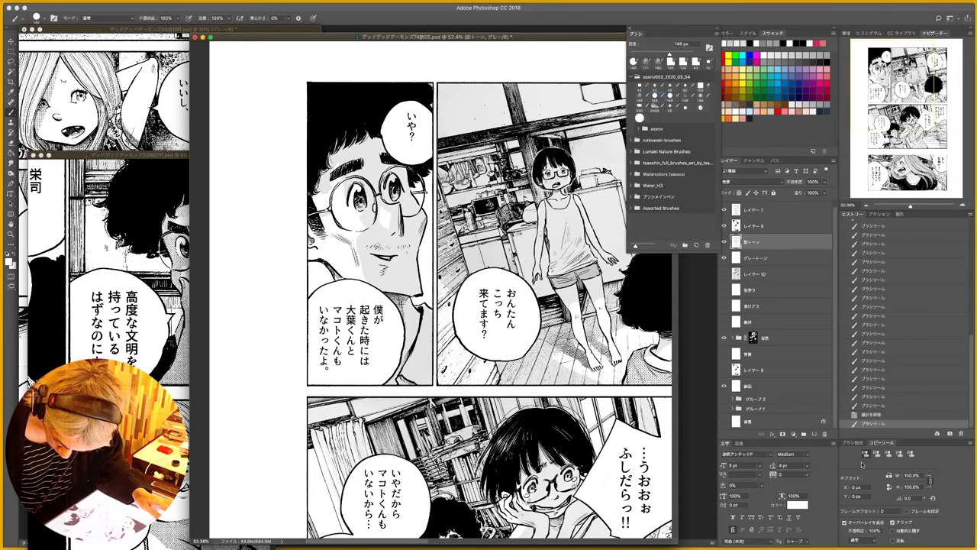
- Check the round brush's settings and shift the floating brush palette slightly
click(851, 443)
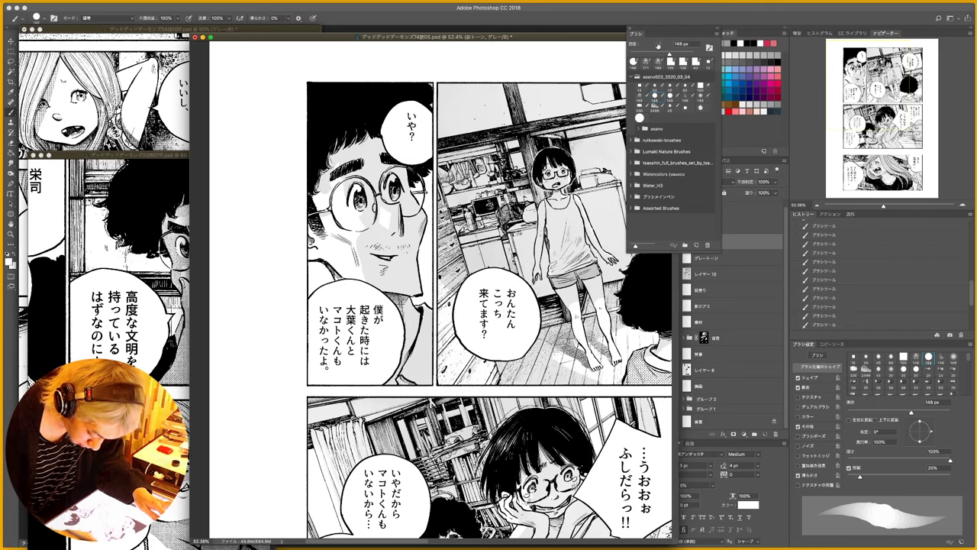
click(833, 343)
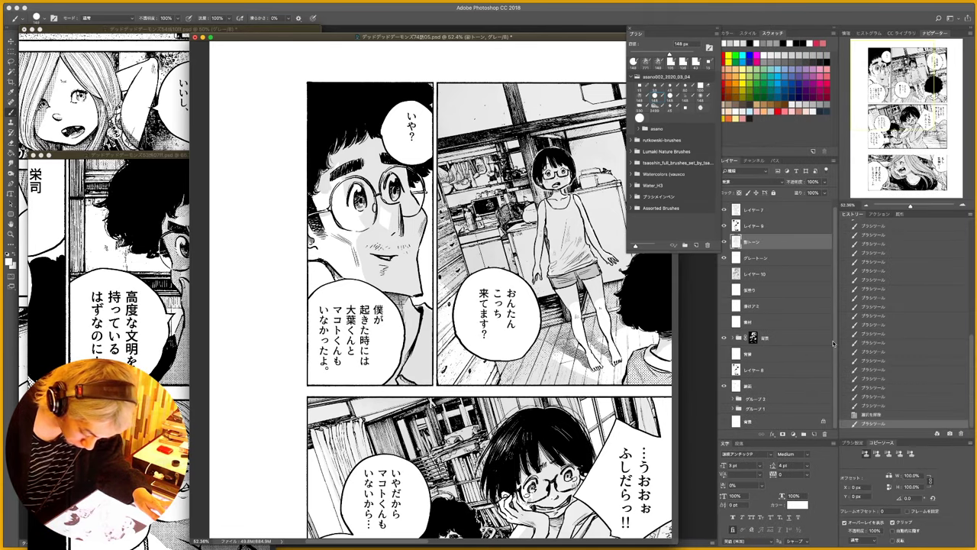
drag(689, 29, 684, 32)
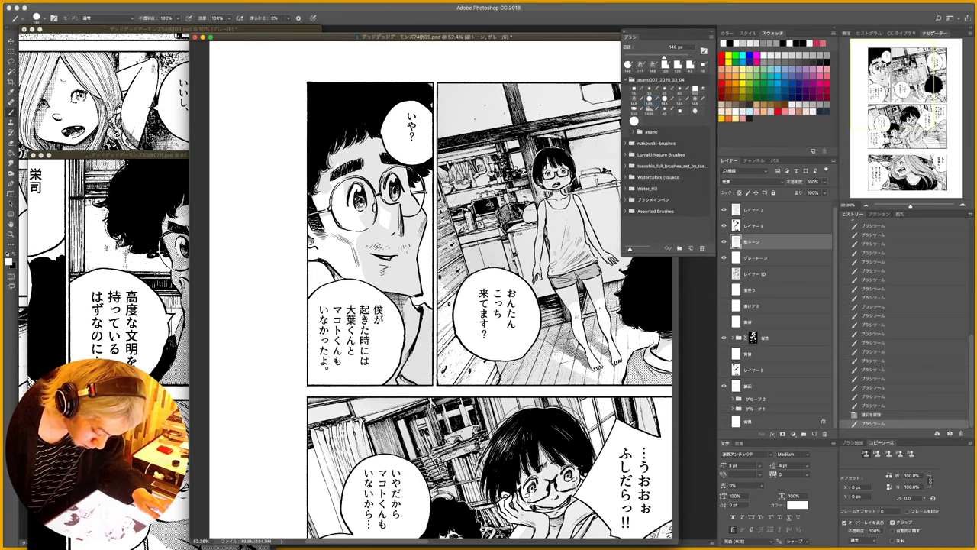
- Soften the edge of the grey shading along the bespectacled man's cheek in white, starting with a 114 px brush
mouse_move(347, 257)
mouse_down()
mouse_move(336, 258)
mouse_move(373, 281)
mouse_move(412, 279)
mouse_up()
key(b)
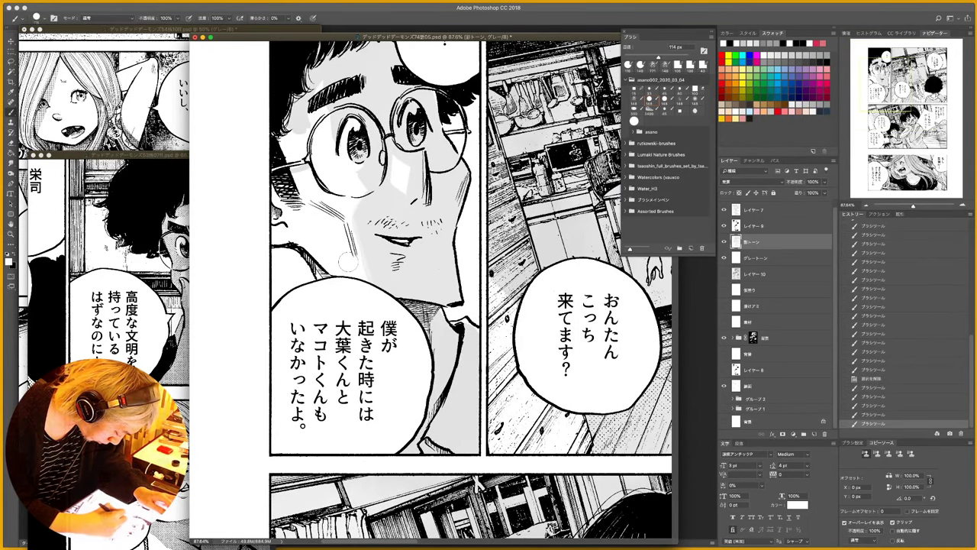
key(z)
drag(353, 265, 409, 263)
key(b)
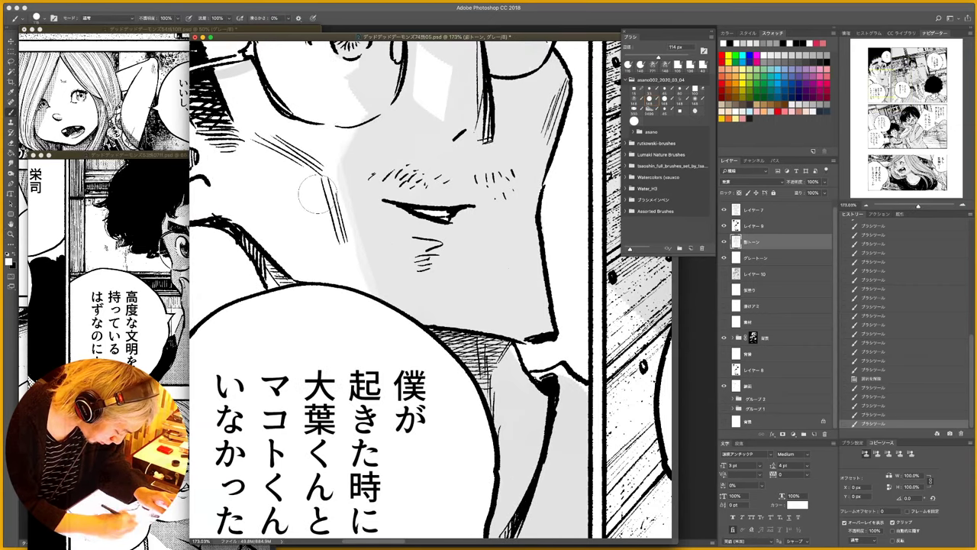
drag(331, 188, 351, 167)
key(z)
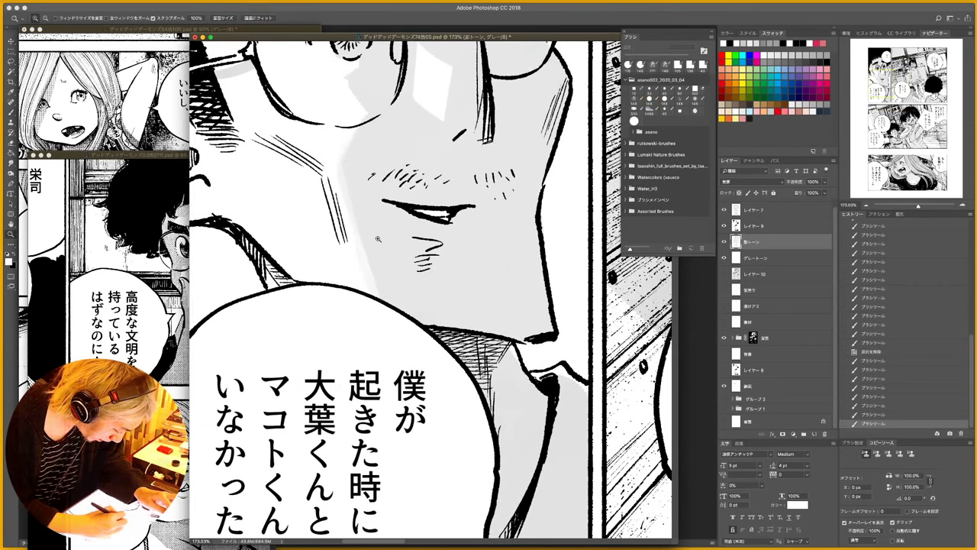
mouse_move(361, 249)
mouse_down()
mouse_move(340, 248)
mouse_move(359, 248)
mouse_up()
key(b)
mouse_move(351, 102)
mouse_down()
mouse_move(340, 83)
mouse_move(355, 75)
mouse_move(340, 76)
mouse_up()
drag(359, 178, 358, 180)
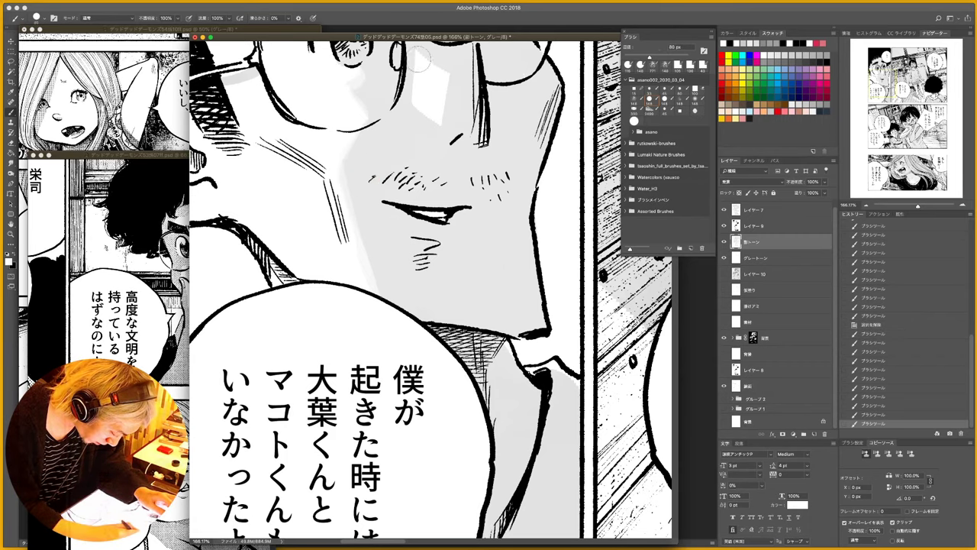
- Touch up the white highlight on the bespectacled man's nose and the light area of his cheek
drag(441, 72, 429, 119)
key(z)
drag(426, 248, 394, 260)
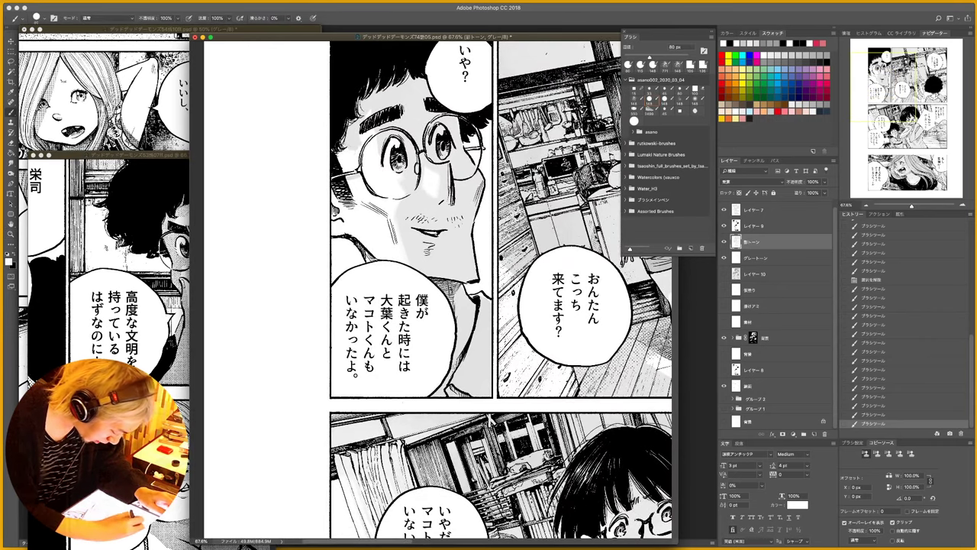
drag(403, 200, 400, 226)
drag(403, 214, 405, 235)
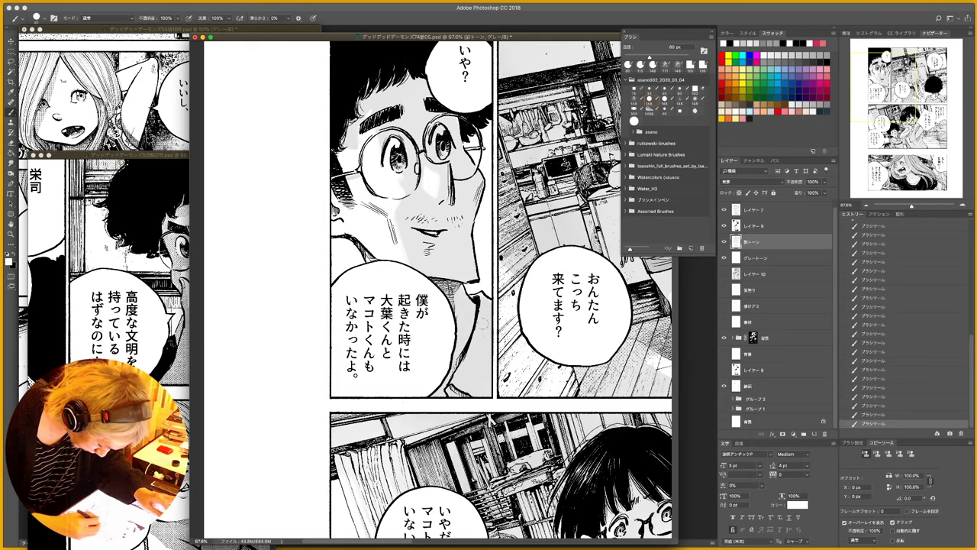
- Continue the white brush touch-ups over the afro-haired man and the chin-resting girl in the middle panel, adjusting the brush size
drag(536, 378, 380, 396)
drag(492, 298, 468, 298)
mouse_move(555, 354)
mouse_down()
mouse_move(471, 348)
mouse_move(439, 365)
mouse_up()
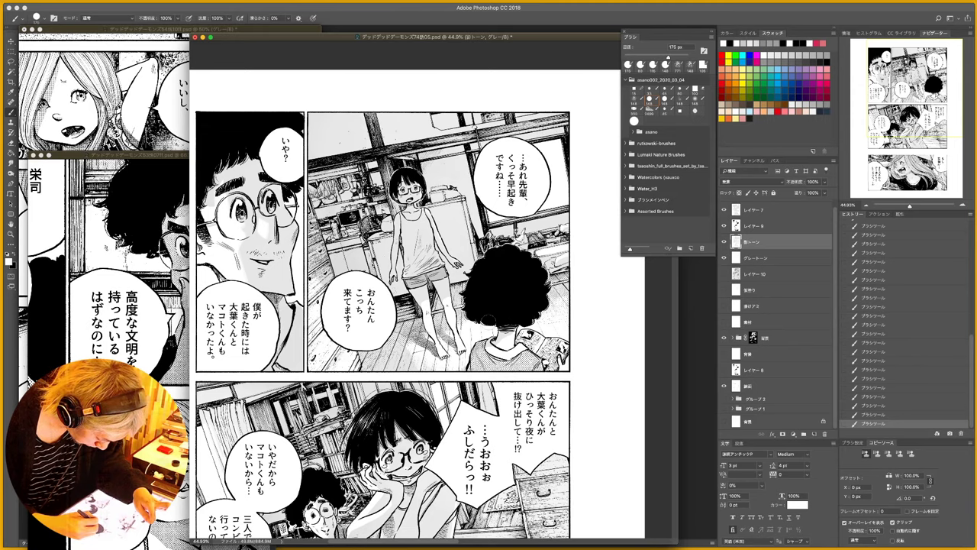
scroll(486, 336, down, 5)
scroll(504, 262, down, 2)
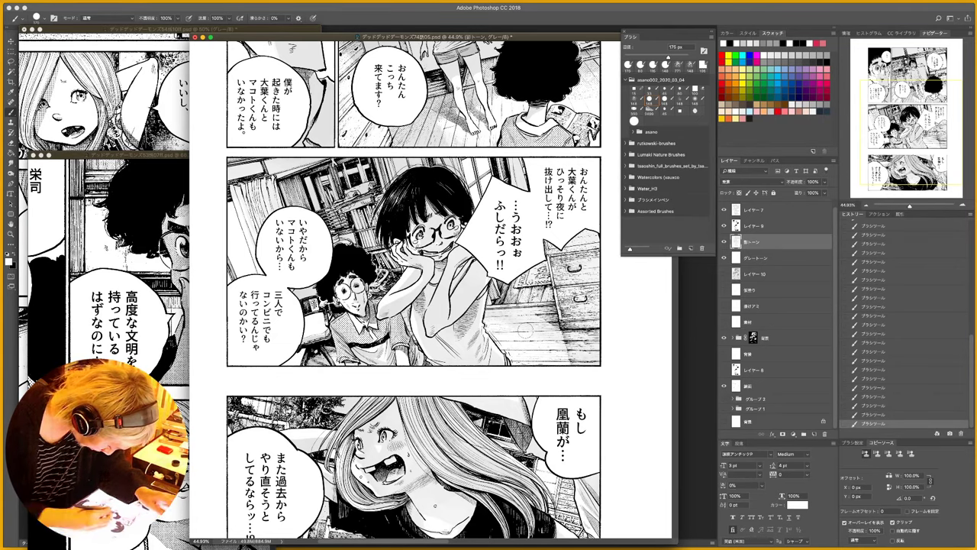
drag(362, 283, 355, 284)
drag(425, 311, 439, 311)
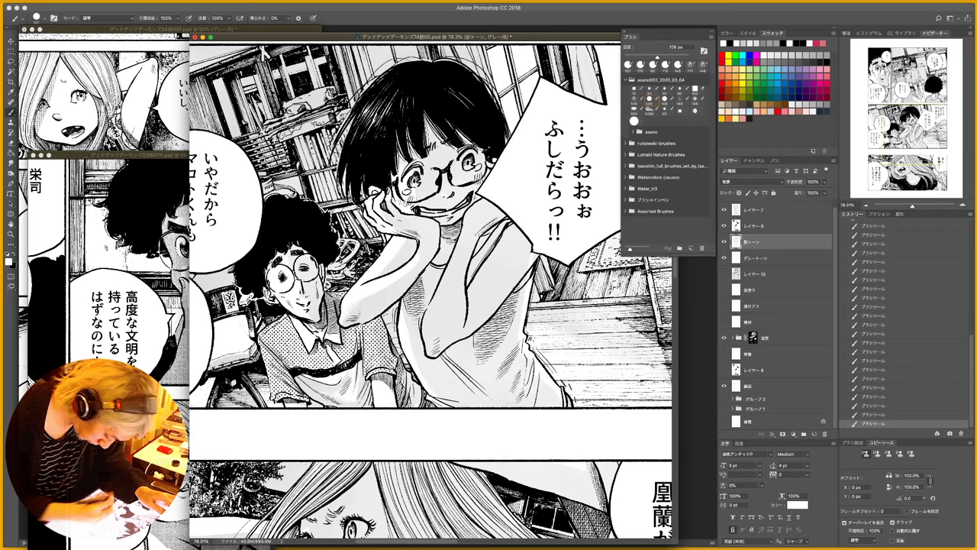
- Brush white highlights onto the long-haired girl's nose and the edge of her chin with a 106 px brush
scroll(494, 288, down, 5)
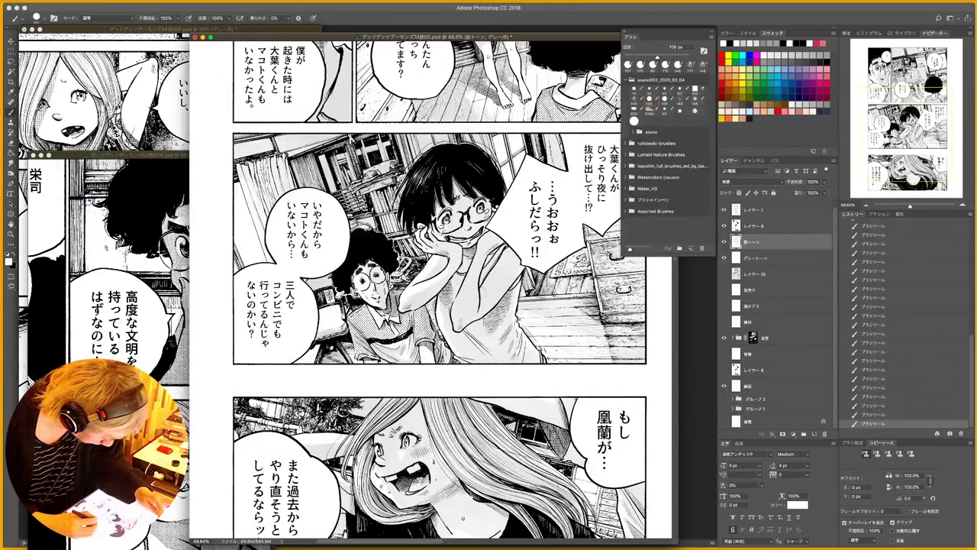
drag(469, 364, 439, 215)
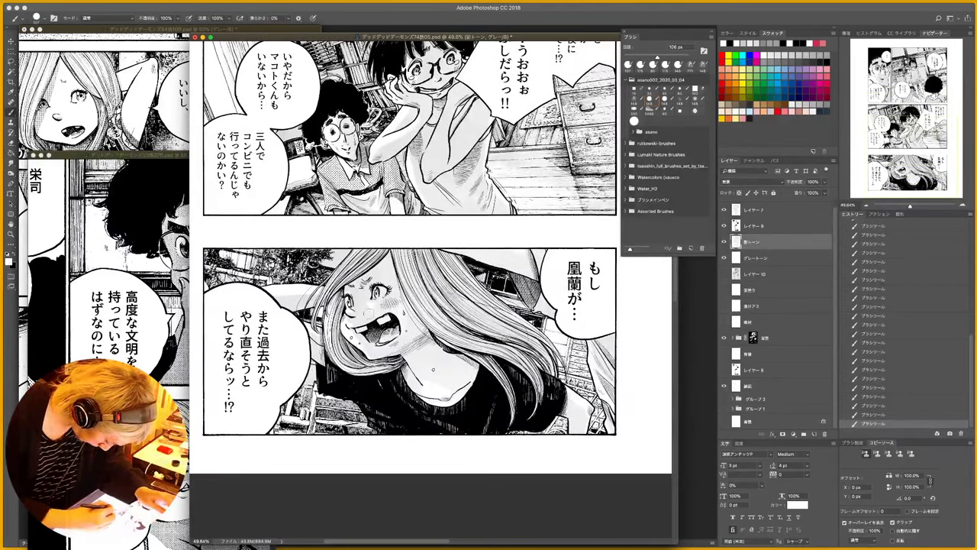
key(super+space)
scroll(374, 331, up, 5)
key(b)
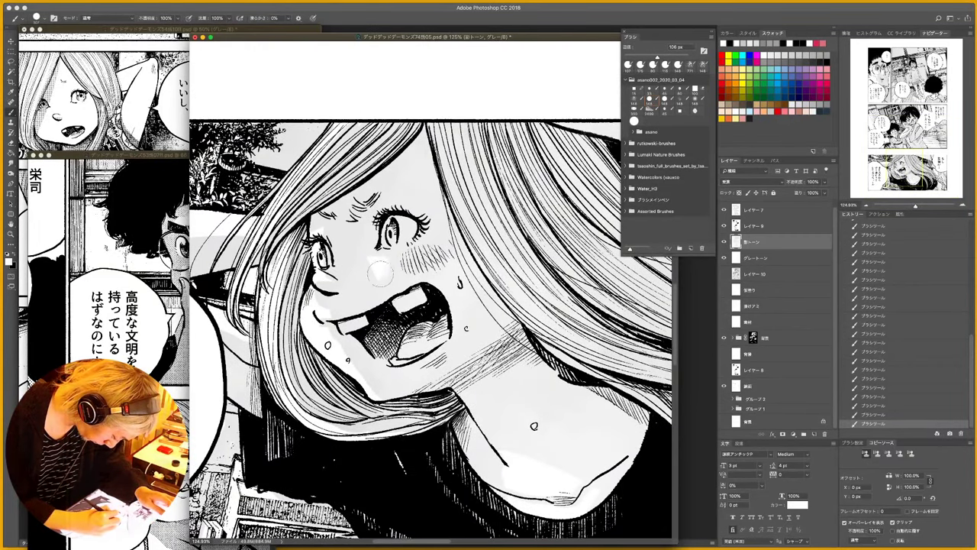
mouse_move(387, 266)
mouse_down()
mouse_move(370, 257)
mouse_move(375, 265)
mouse_up()
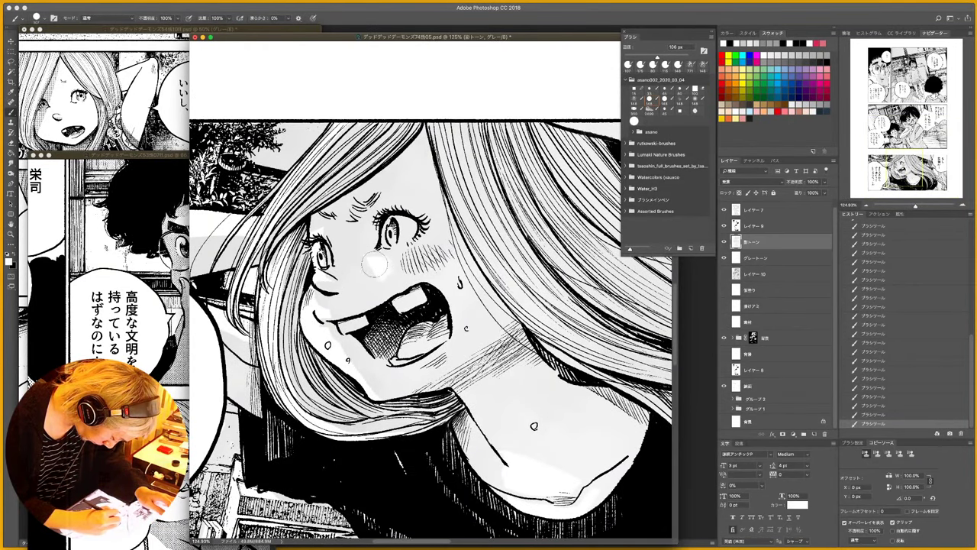
mouse_move(325, 303)
mouse_down()
mouse_move(313, 324)
mouse_move(370, 394)
mouse_move(358, 361)
mouse_up()
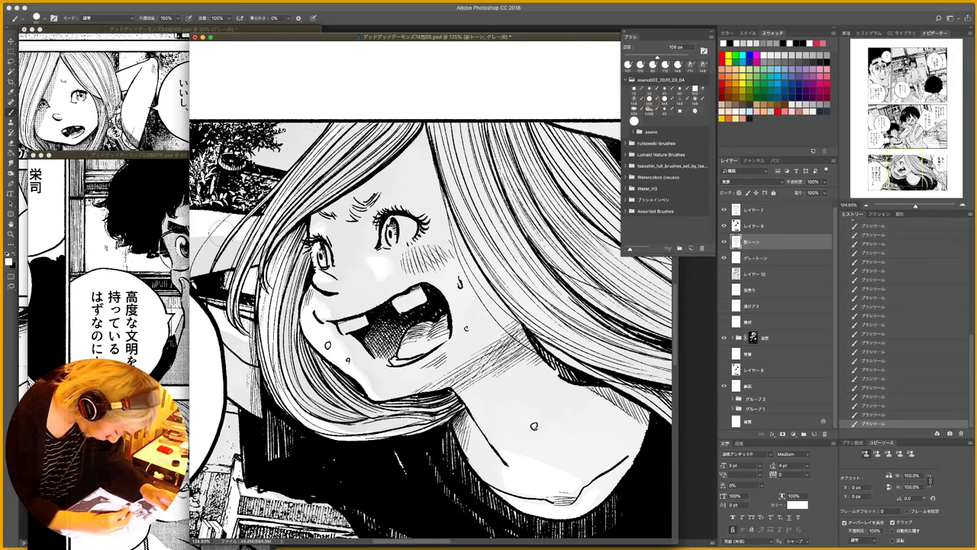
scroll(393, 243, down, 5)
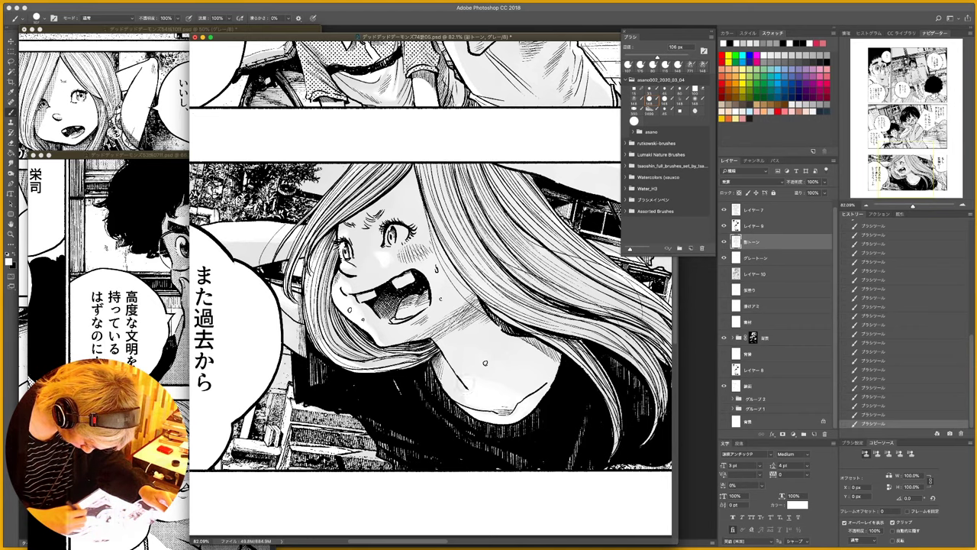
- Touch up the white highlights on the long-haired girl's neck in the last panel
drag(602, 437, 469, 453)
drag(352, 377, 327, 375)
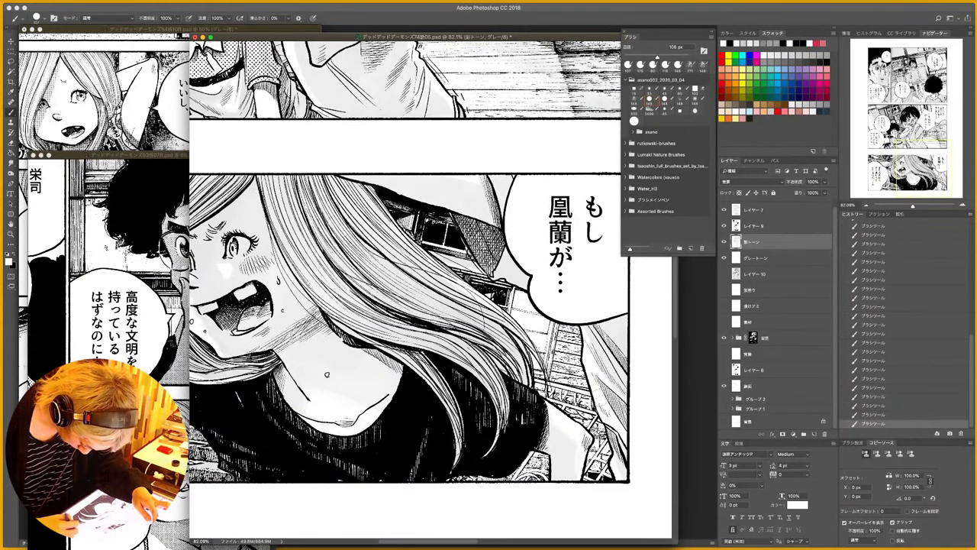
mouse_move(475, 278)
mouse_down()
mouse_move(397, 279)
mouse_move(479, 281)
mouse_up()
- Switch to レイヤー 9 and add a 55 px Pencil stroke at the edge of the もし凰蘭が… balloon in the last panel
click(768, 228)
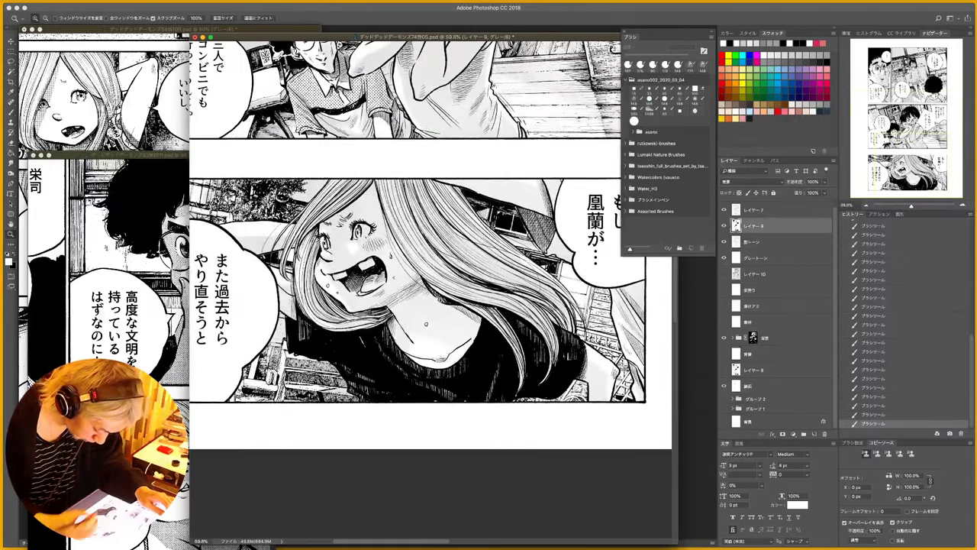
scroll(426, 324, down, 3)
key(b)
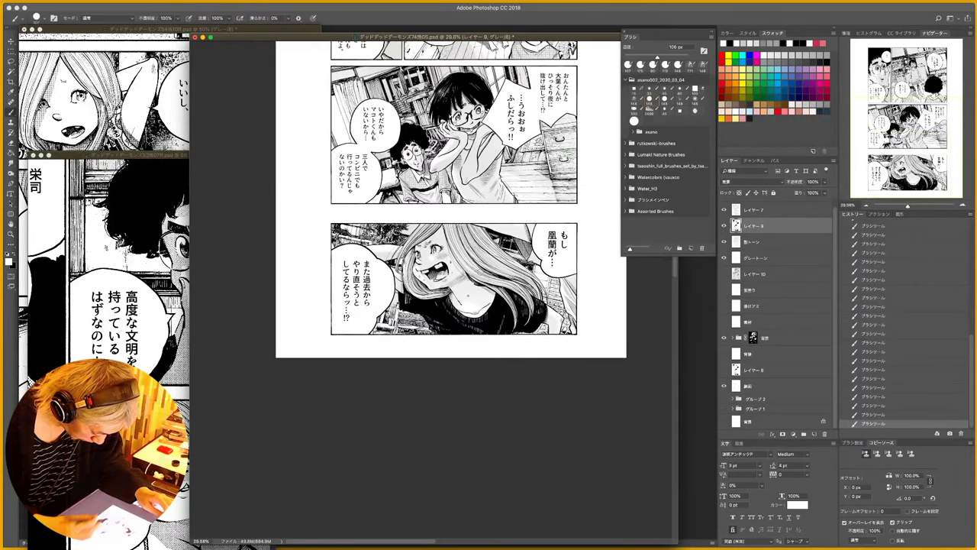
drag(553, 267, 484, 432)
drag(485, 431, 503, 332)
mouse_move(459, 298)
mouse_down()
mouse_move(541, 328)
mouse_move(519, 365)
mouse_move(533, 359)
mouse_up()
key(shift+b)
key(x)
key(x)
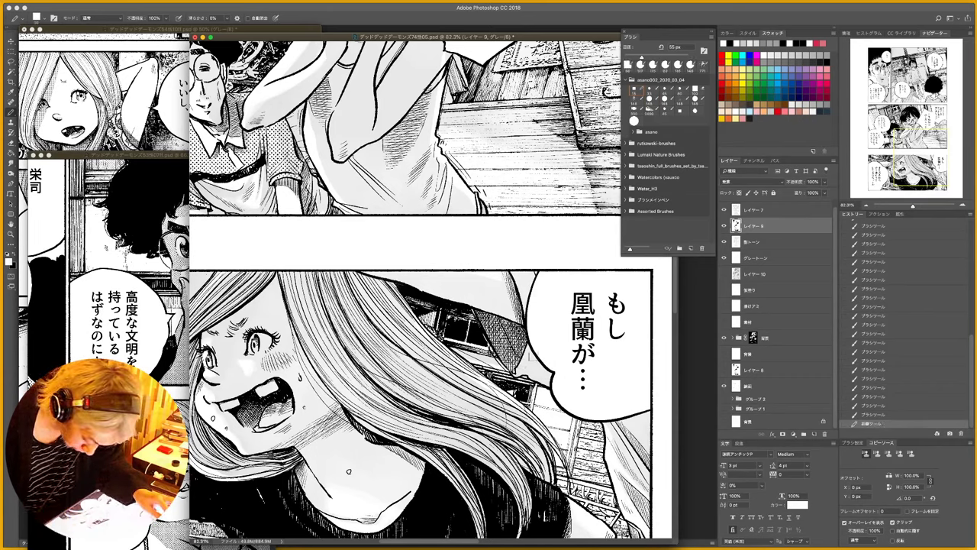
- Compare the page with レイヤー 9, レイヤー 7 and the 線画 layer each hidden and shown
click(725, 227)
click(725, 227)
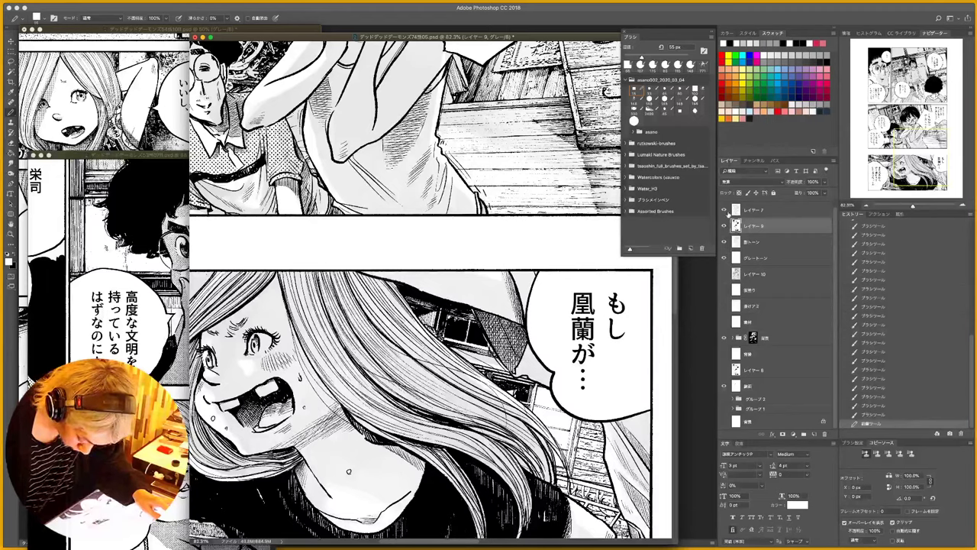
click(724, 211)
click(725, 211)
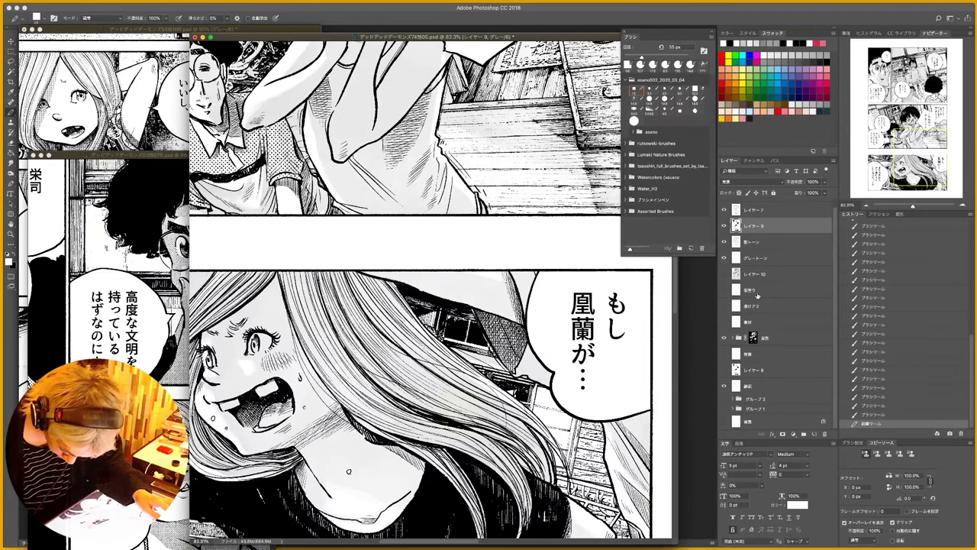
click(724, 388)
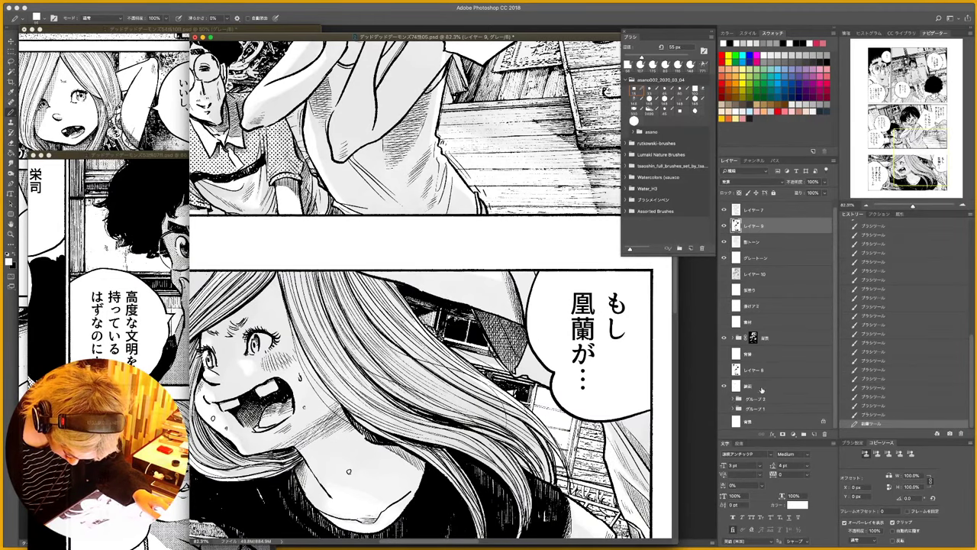
drag(768, 211, 756, 248)
click(761, 227)
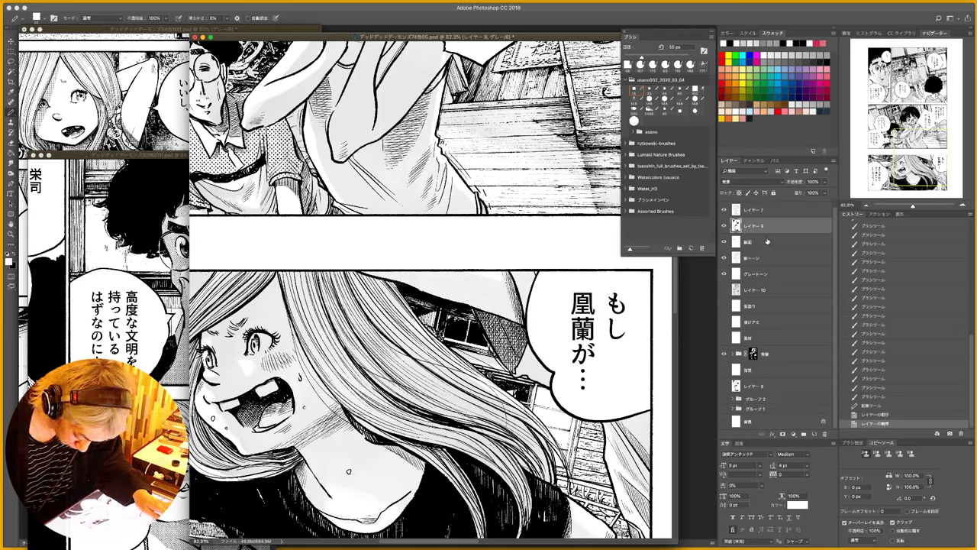
drag(767, 241, 773, 389)
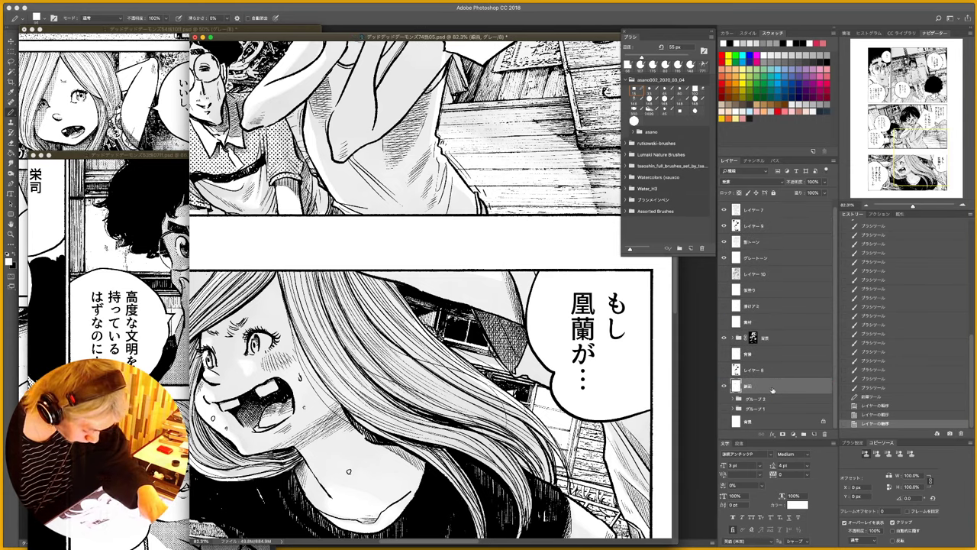
- Merge a duplicate of the 線画 layer into レイヤー 9 and set the merged layer's blend mode to Multiply
key(super+j)
drag(771, 388, 765, 234)
click(769, 230)
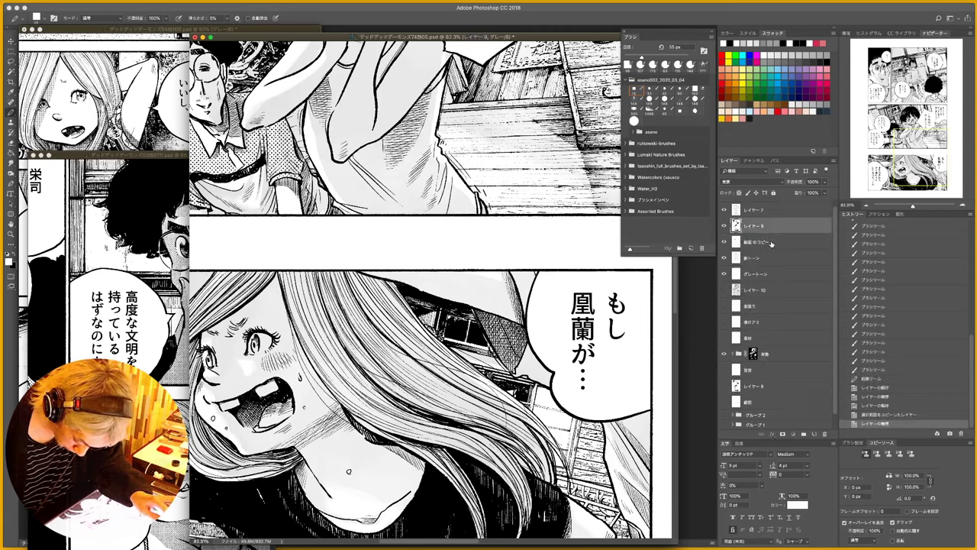
shift+click(769, 244)
key(super+e)
click(742, 182)
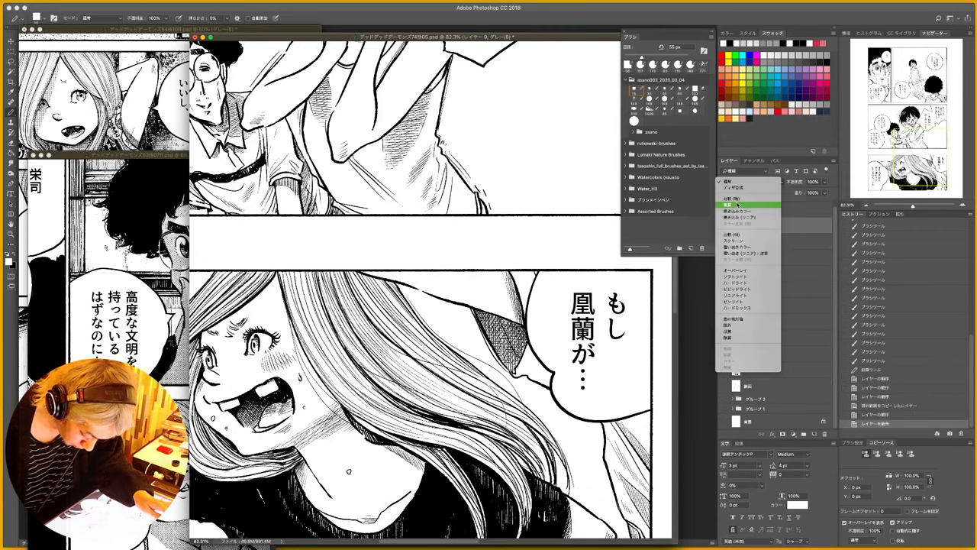
click(733, 204)
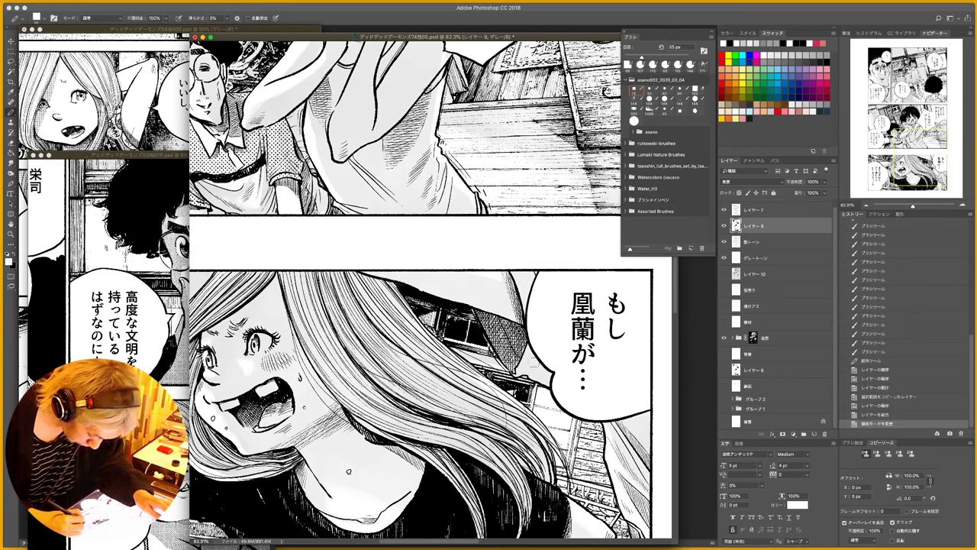
- Pencil a tail on the もし凰蘭が… balloon in black and white, pointing toward the long-haired girl
key(x)
key(x)
mouse_move(537, 363)
mouse_down()
mouse_move(542, 357)
mouse_move(520, 374)
mouse_move(549, 366)
mouse_up()
key(x)
- Pencil a tail on the また過去から balloon in the last panel, alternating black outline and white fill
key(super+space)
drag(447, 381, 408, 380)
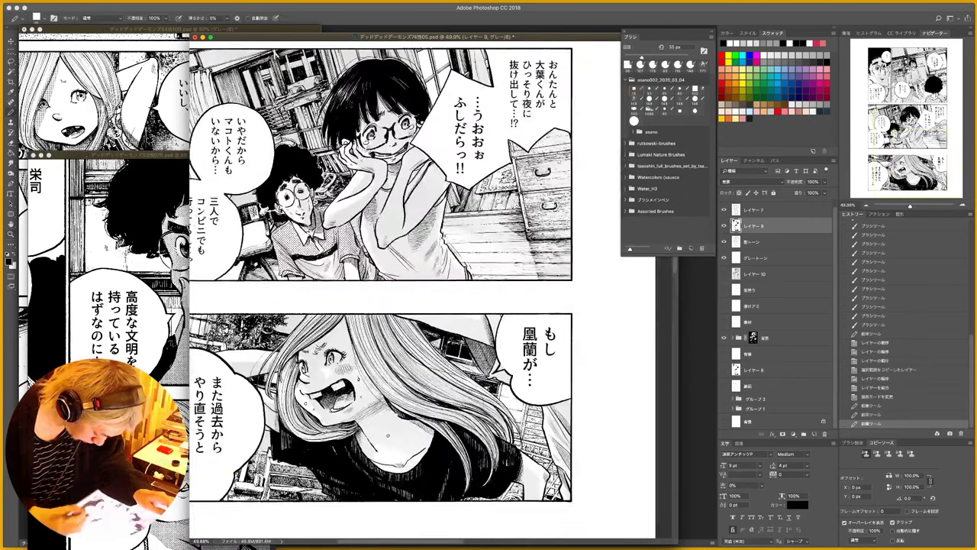
key(space)
drag(290, 366, 403, 330)
key(x)
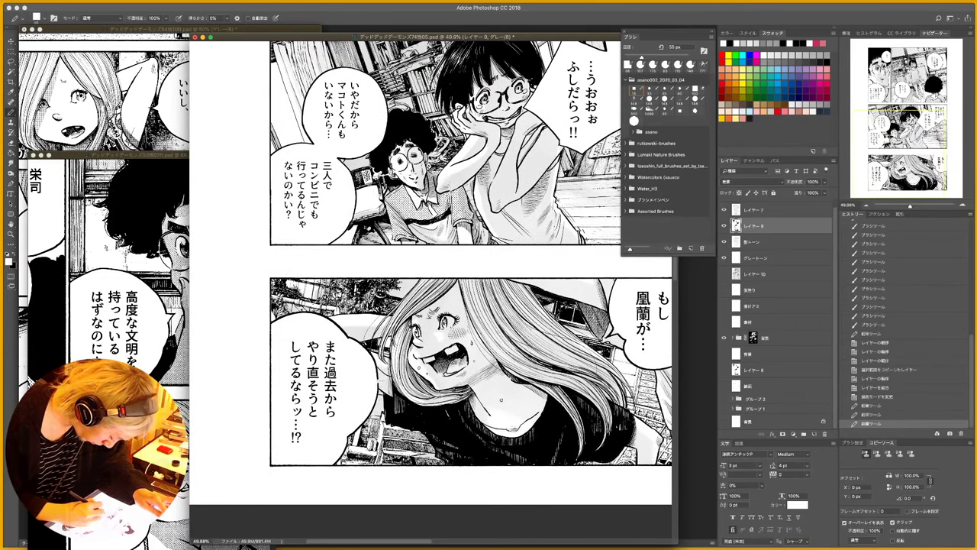
key(x)
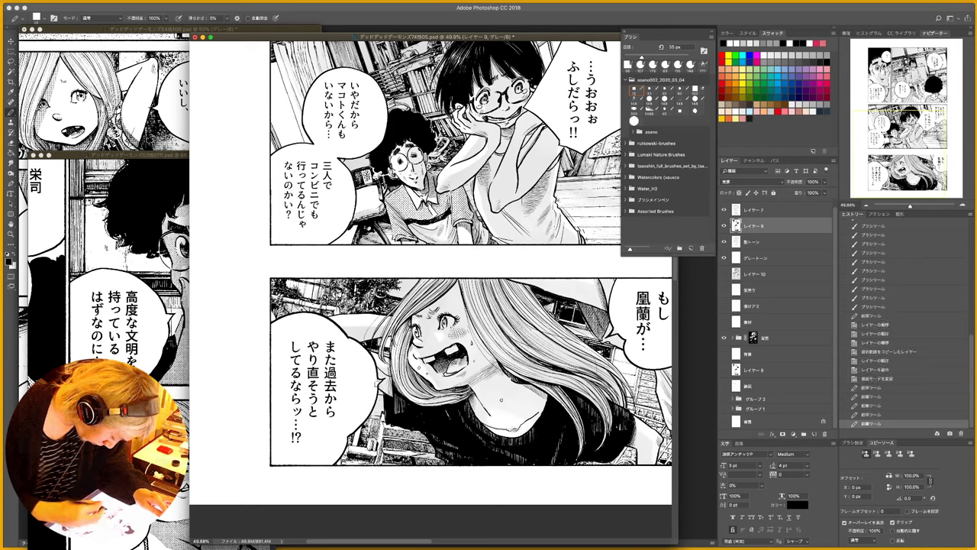
key(x)
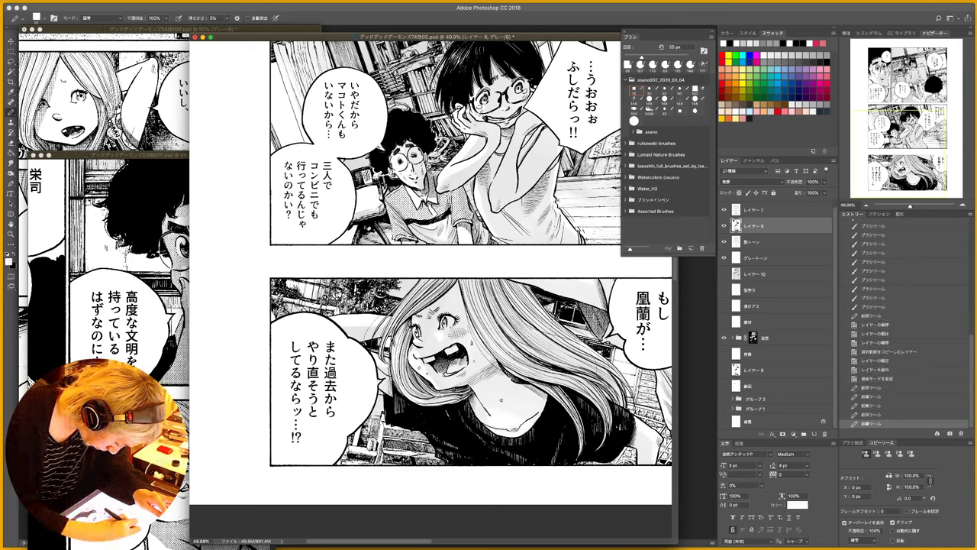
key(x)
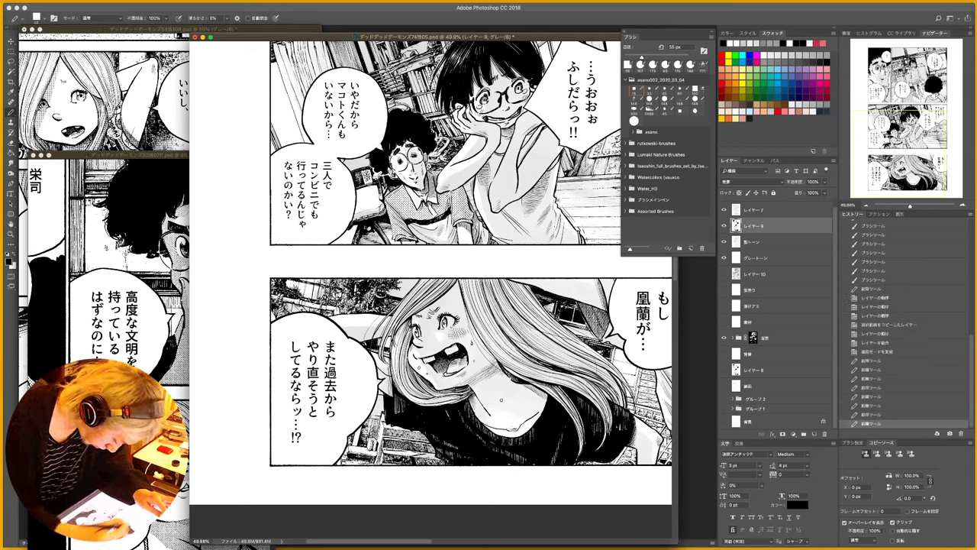
- Pencil a tail on the …あれ先輩 balloon in the upper panel, alternating black and white
scroll(428, 291, up, 10)
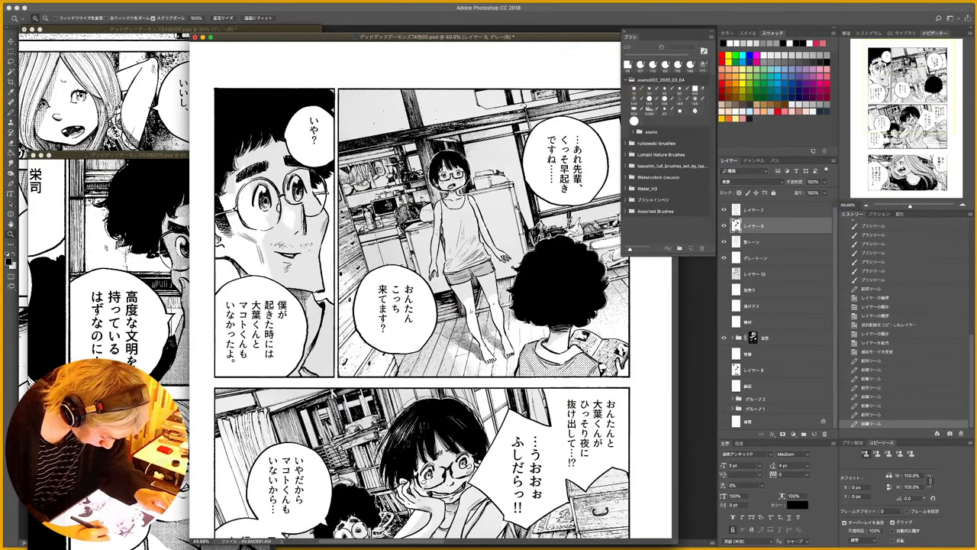
drag(520, 208, 529, 212)
key(x)
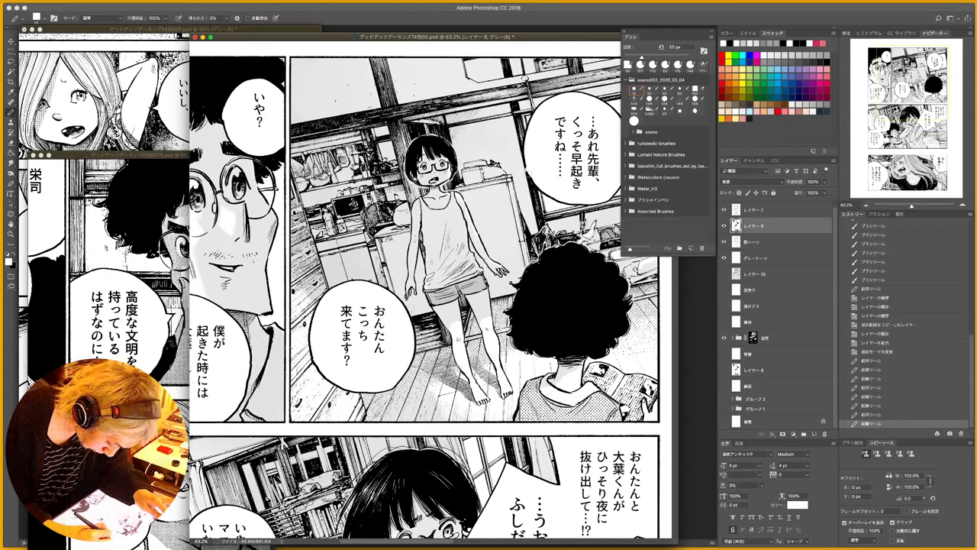
key(x)
drag(523, 167, 531, 179)
key(x)
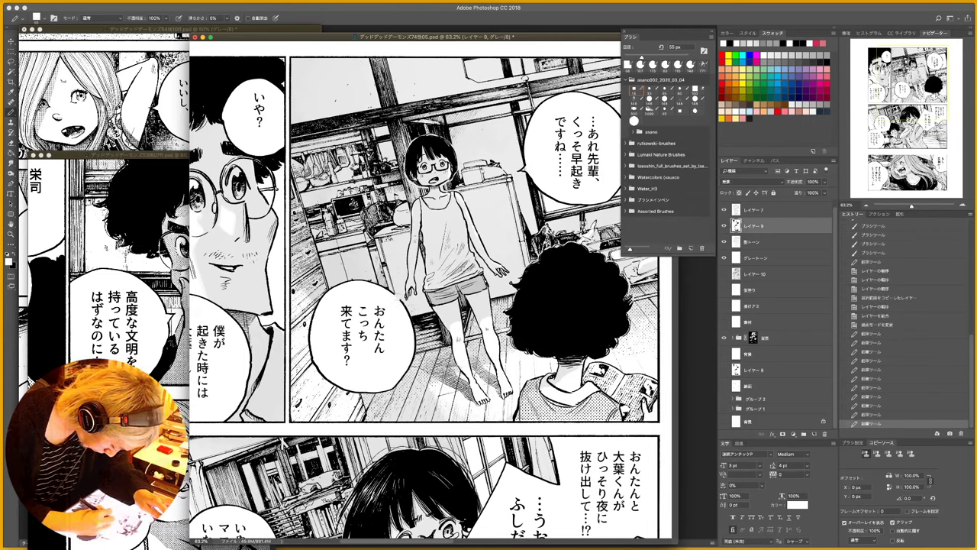
- Pencil a tail on the おんたんこっち来てます? balloon beside the standing girl
key(x)
drag(396, 293, 405, 303)
drag(380, 386, 374, 390)
- Pencil tails on the 僕が起きた時には and いや? balloons in the bespectacled man's panel, alternating black and white
drag(435, 383, 576, 361)
key(x)
mouse_move(346, 280)
mouse_down()
mouse_move(351, 272)
mouse_move(353, 281)
mouse_up()
key(x)
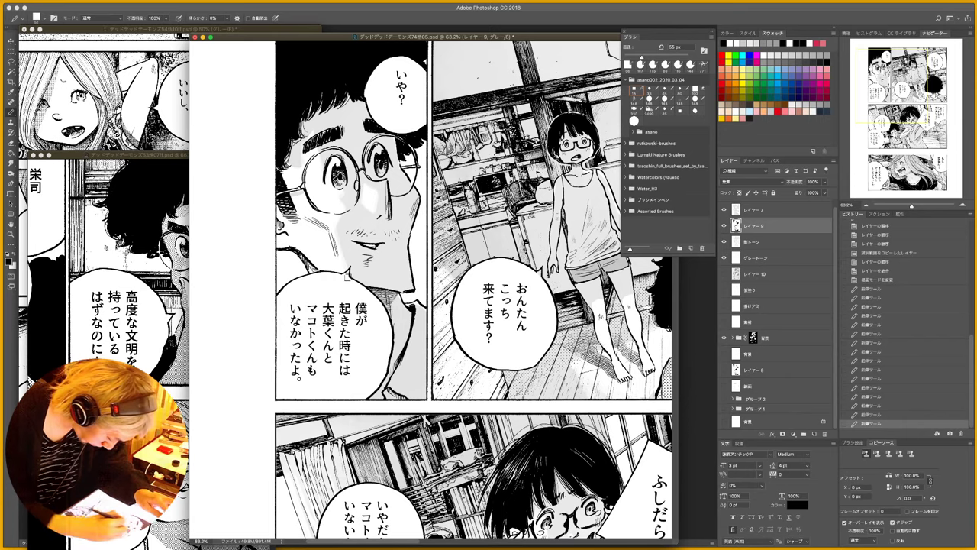
key(x)
drag(393, 134, 398, 141)
key(x)
drag(458, 366, 420, 366)
mouse_move(595, 538)
mouse_down()
mouse_move(559, 500)
mouse_move(494, 375)
mouse_move(527, 291)
mouse_up()
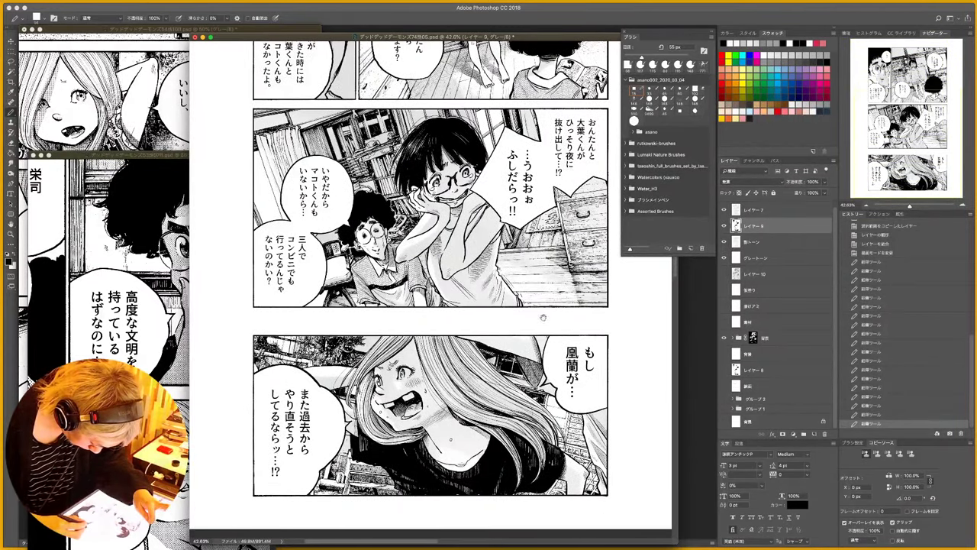
scroll(543, 317, up, 2)
scroll(543, 317, right, 1)
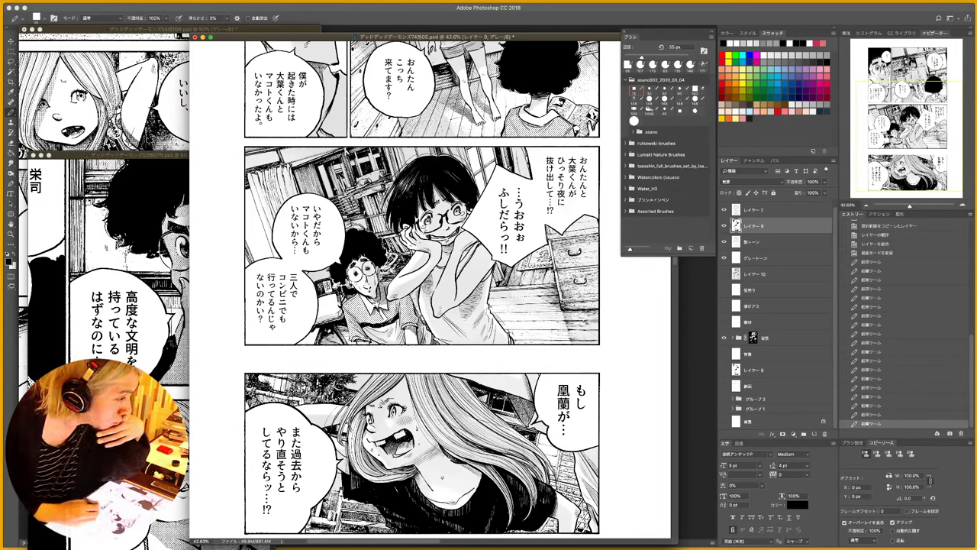
- Open the material file デッドデッドデーモンズ57話素材002.psd and place its window over the manga page
key(super+Tab)
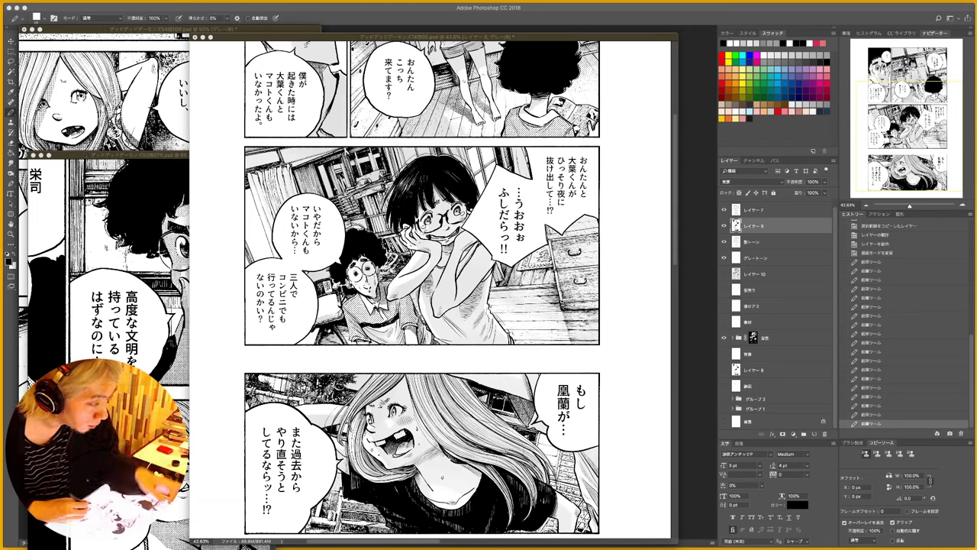
key(F5)
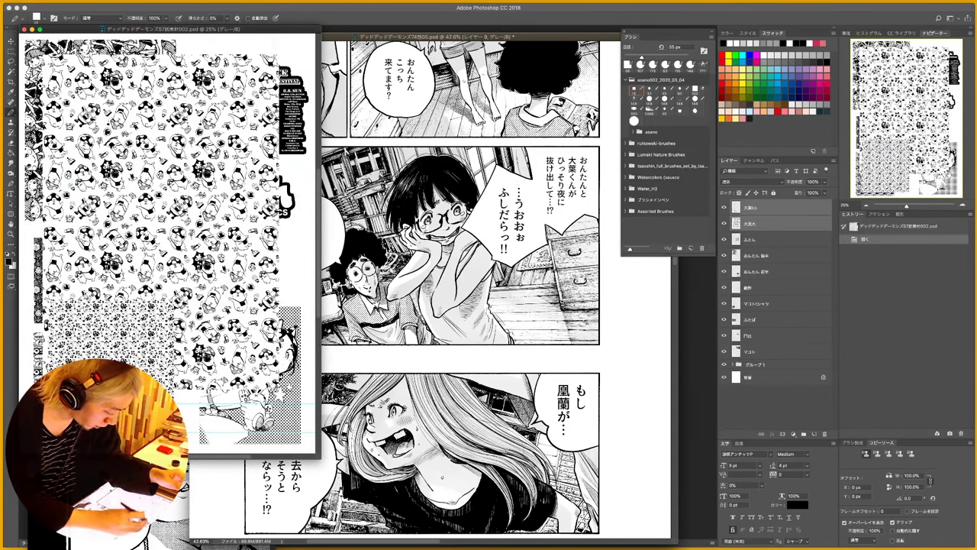
drag(311, 35, 399, 93)
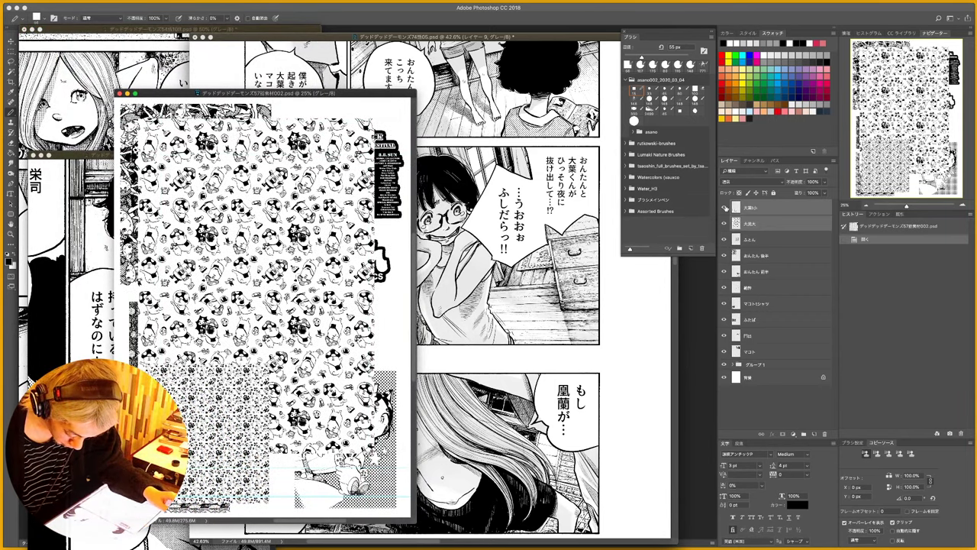
- Show only the マコト layer over the background in the material file and make it the active layer
alt+click(724, 303)
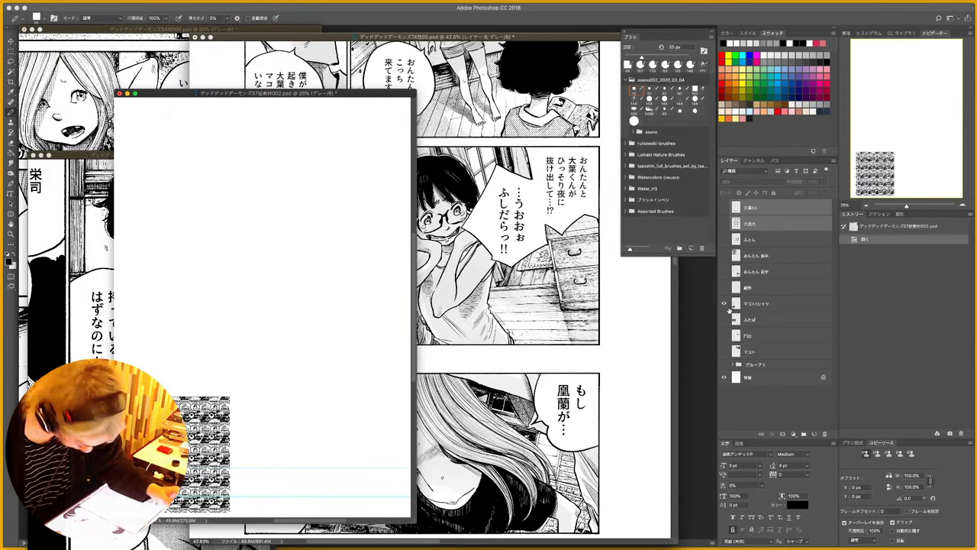
click(723, 303)
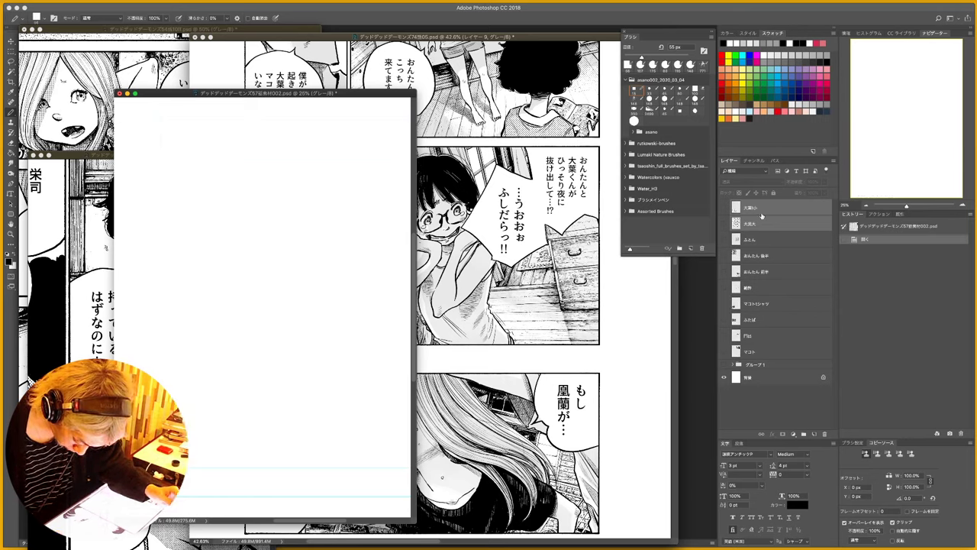
click(724, 351)
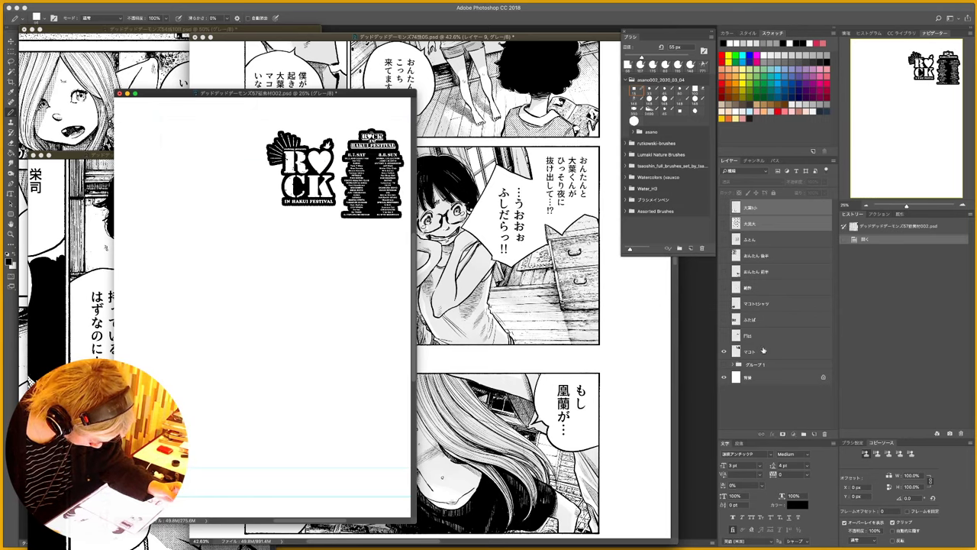
click(763, 350)
- Copy the ROCK IN HAKUI FESTIVAL logo with a rectangular selection and paste it into the manga page above レイヤー 9
key(m)
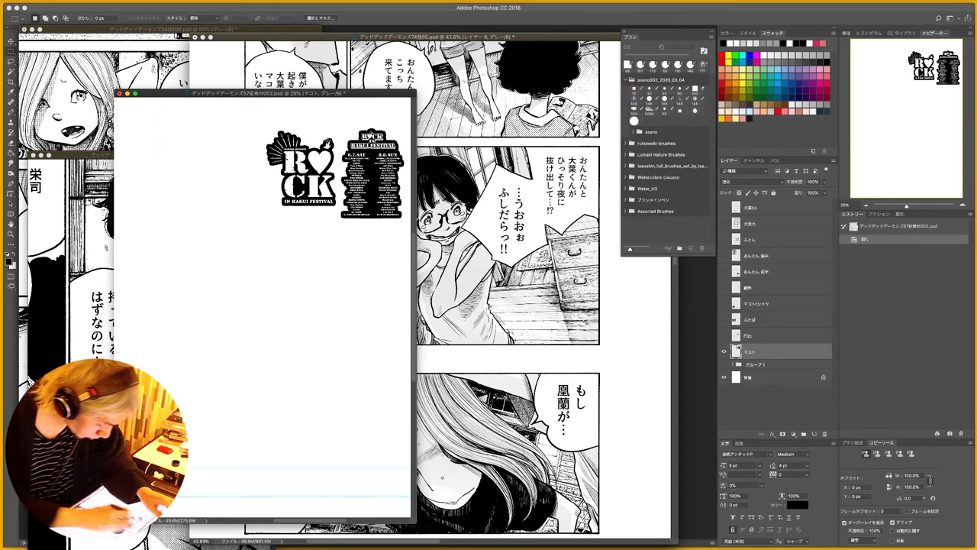
drag(337, 123, 260, 215)
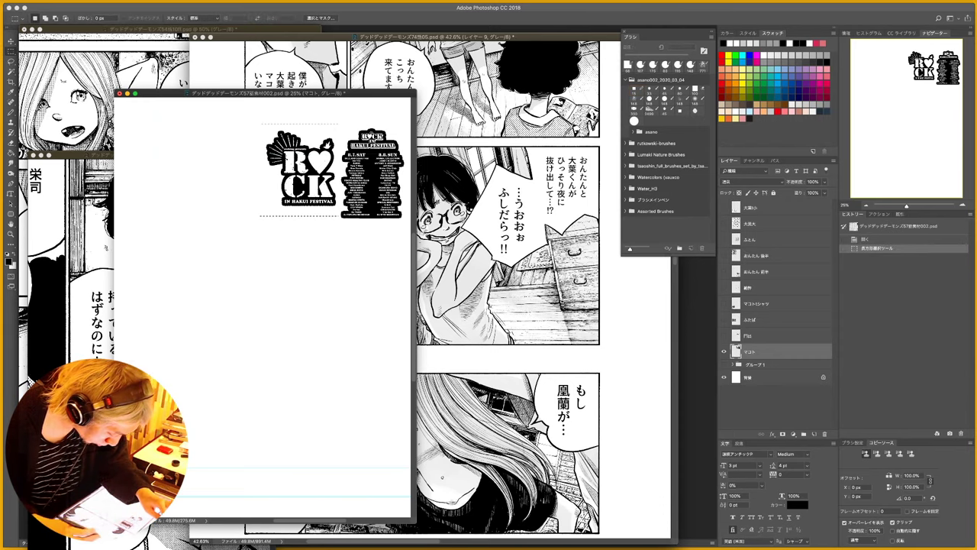
key(ctrl+Tab)
drag(462, 414, 444, 321)
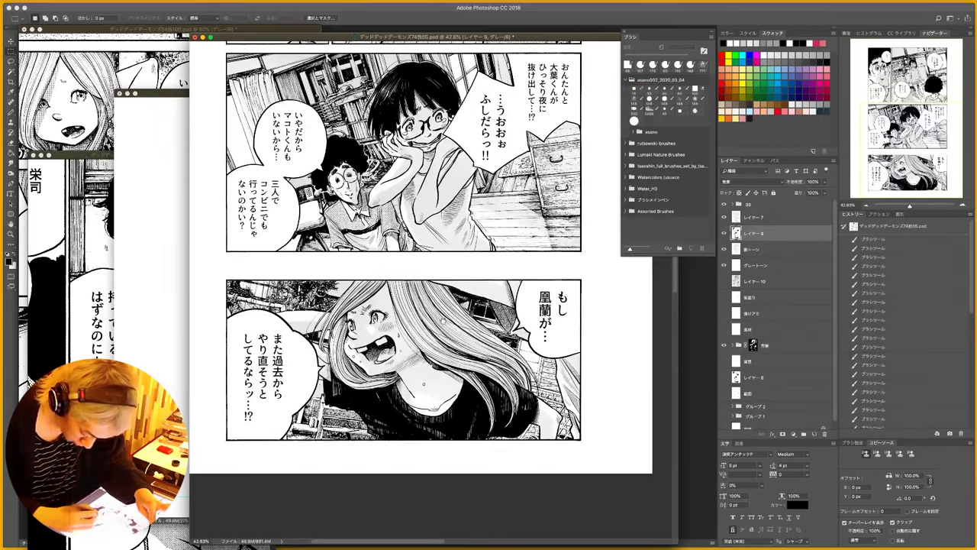
key(super+v)
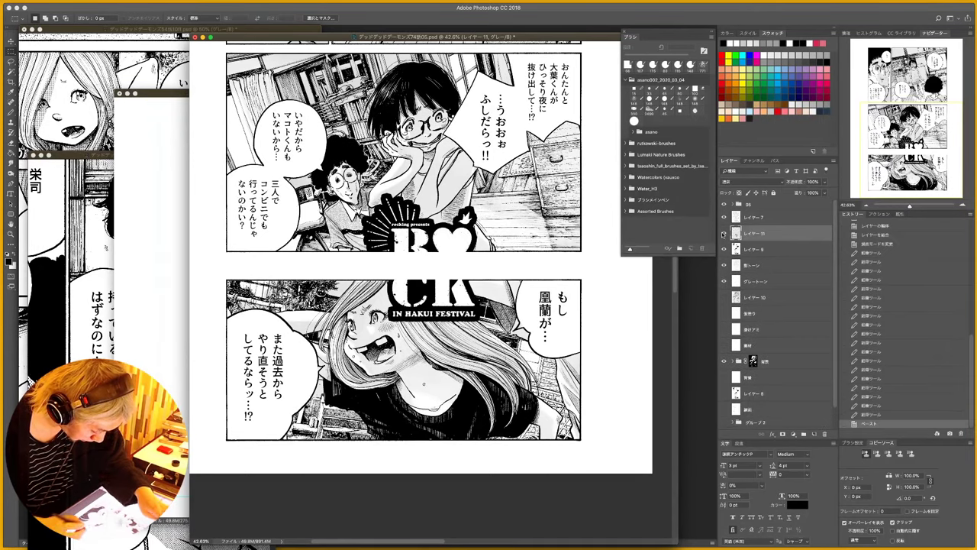
- Transform the pasted festival logo: scale it down and position it on the long-haired girl's T-shirt at the panel's lower edge
key(super+t)
drag(432, 286, 431, 493)
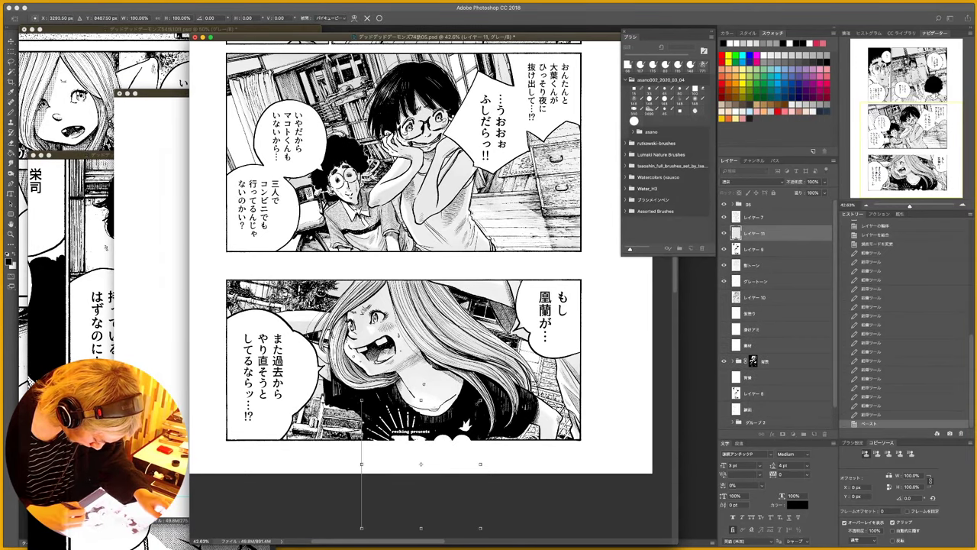
alt+drag(480, 400, 468, 412)
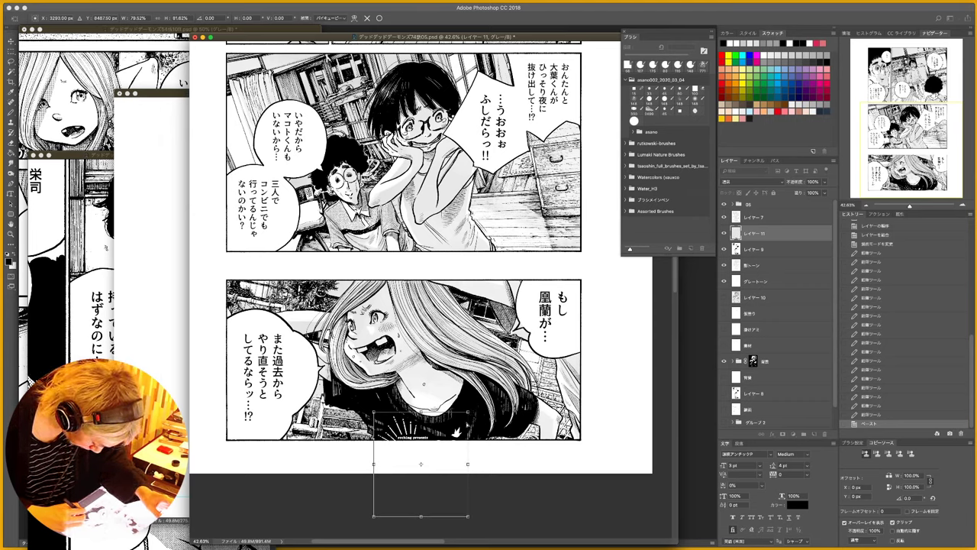
drag(380, 513, 388, 501)
super+drag(374, 414, 376, 418)
drag(436, 478, 440, 468)
drag(502, 384, 497, 380)
drag(447, 465, 453, 461)
key(Return)
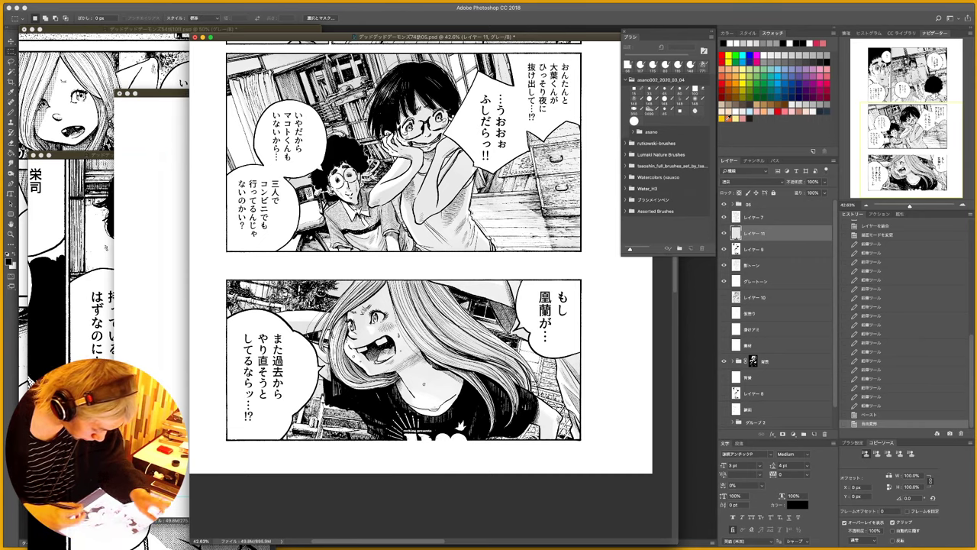
- Cut away the part of the logo below the panel frame and merge the logo layer into レイヤー 9
drag(489, 492, 369, 440)
key(ctrl+x)
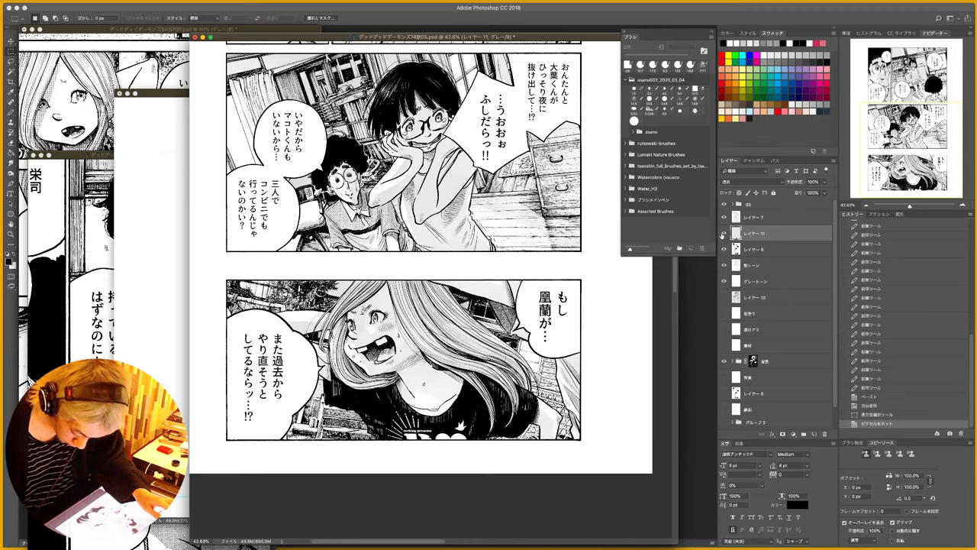
key(z)
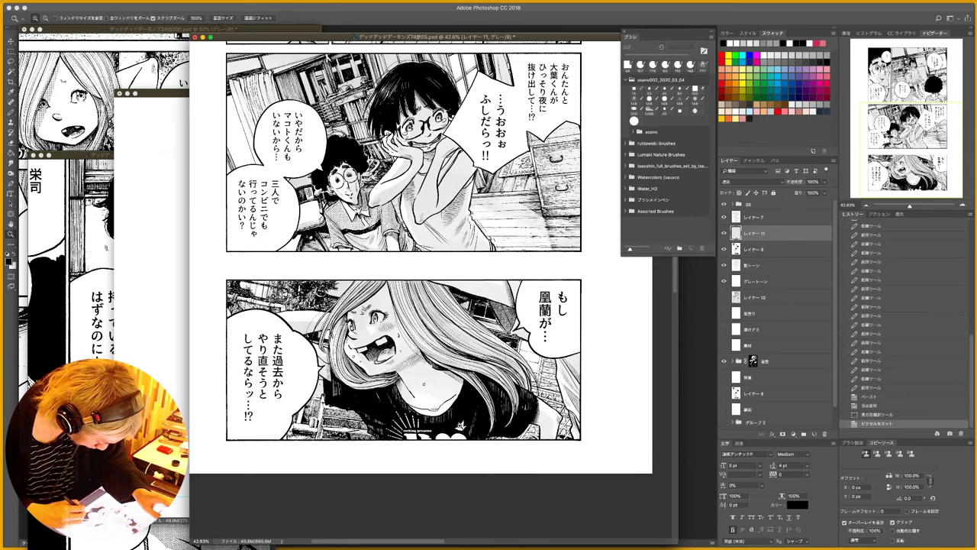
drag(461, 424, 516, 413)
key(m)
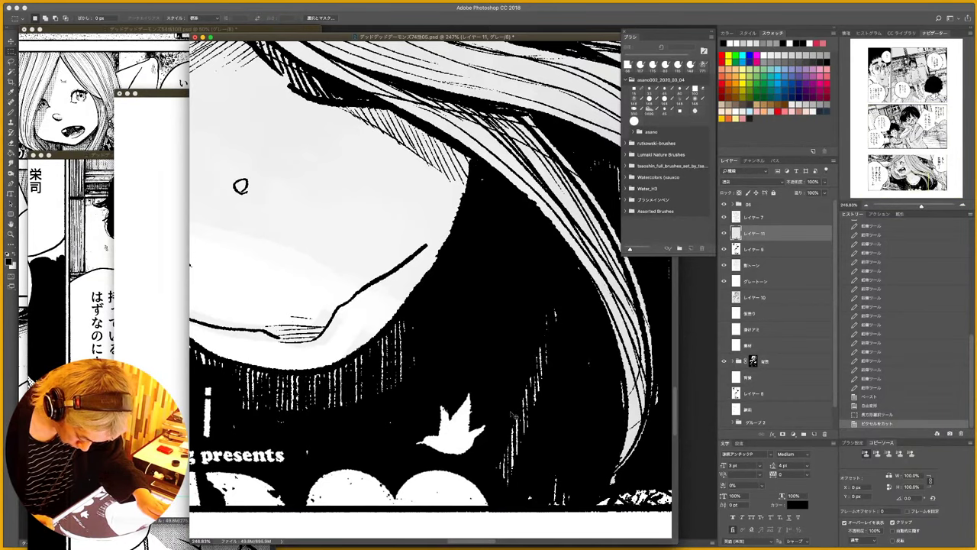
key(super+e)
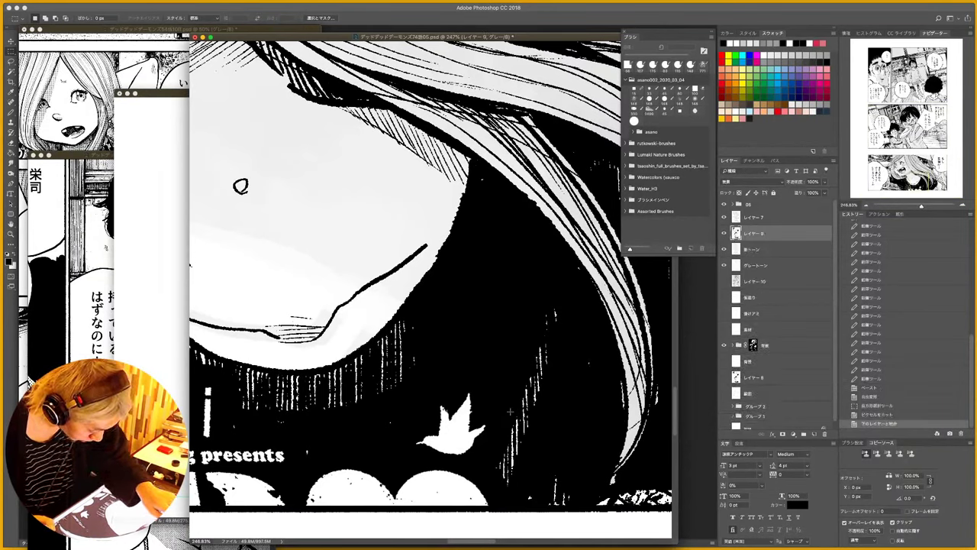
- Apply a Threshold adjustment to レイヤー 9
key(super+shift+t)
key(Return)
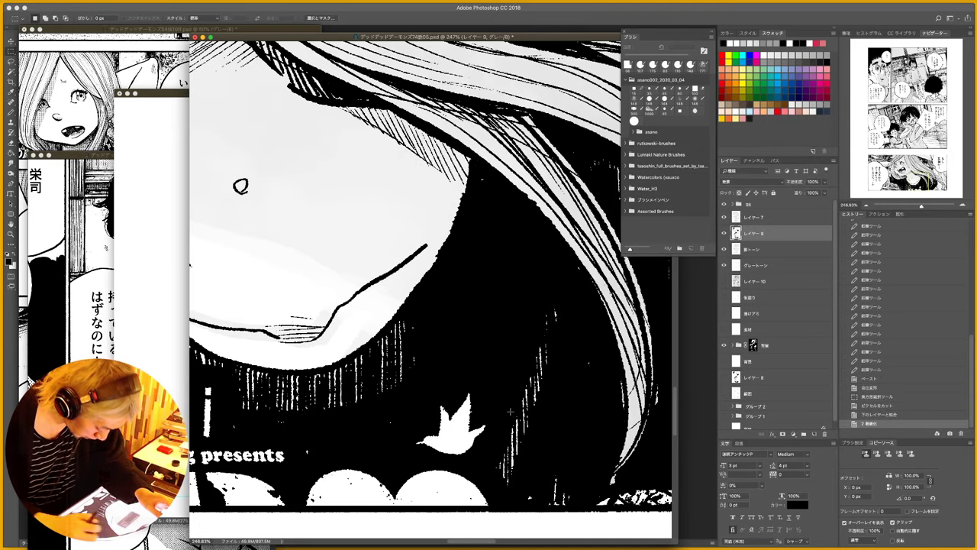
key(z)
drag(468, 307, 418, 324)
key(m)
drag(544, 321, 473, 356)
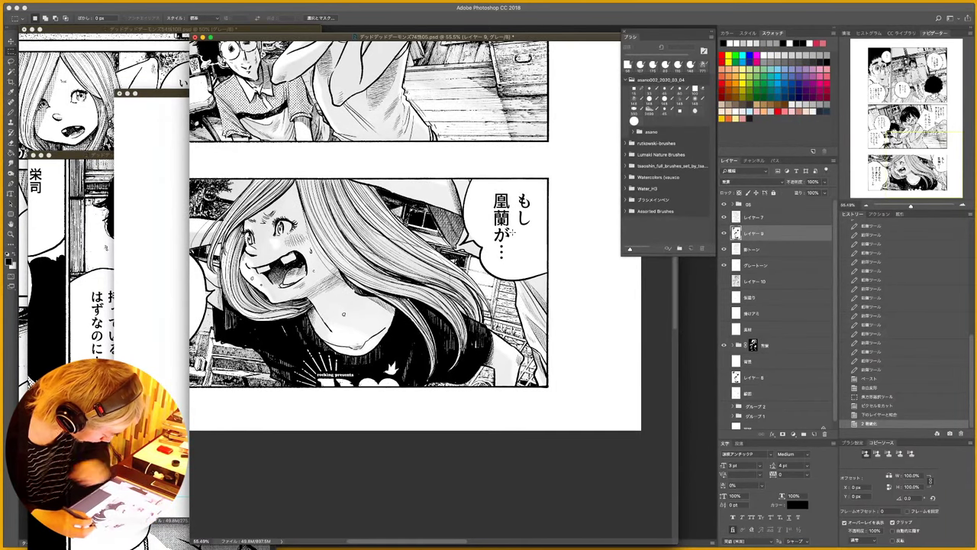
- Switch to the material file, hide the マコト layer, and preview the other material layers for a clothing pattern
click(155, 221)
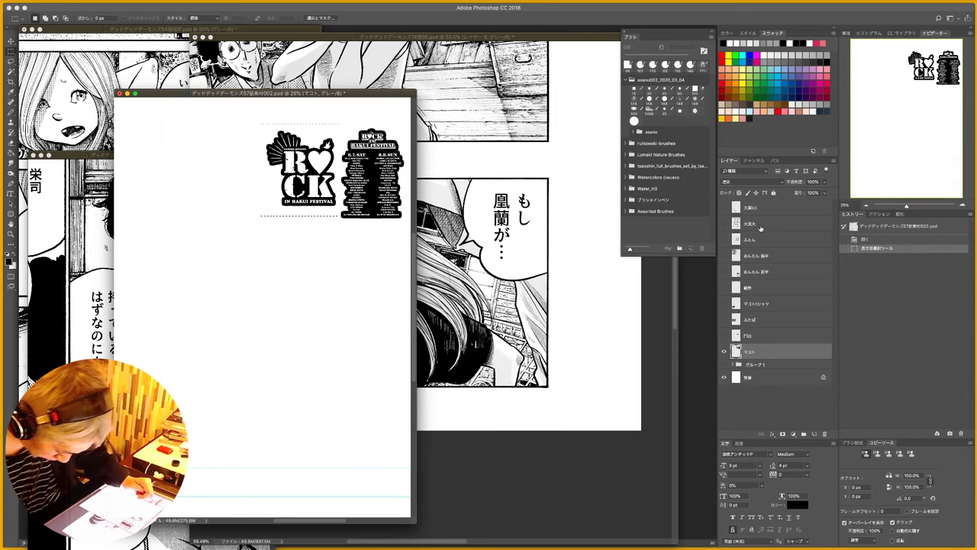
click(724, 352)
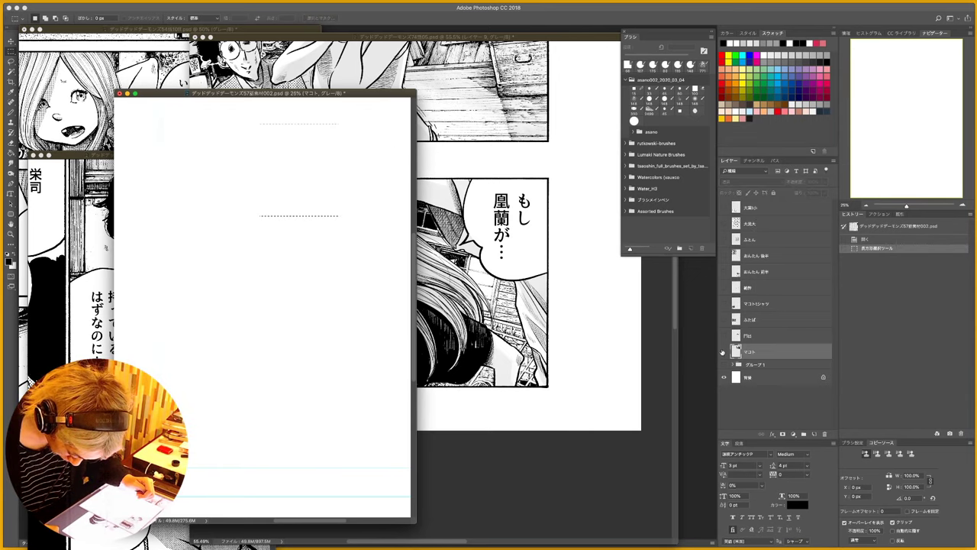
click(723, 255)
click(724, 255)
click(723, 223)
click(724, 224)
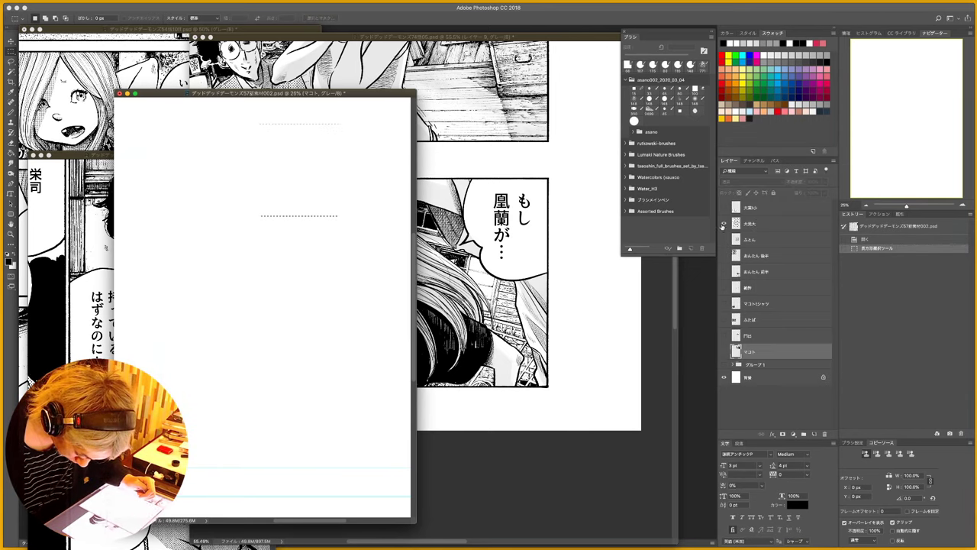
click(724, 224)
click(724, 223)
click(724, 209)
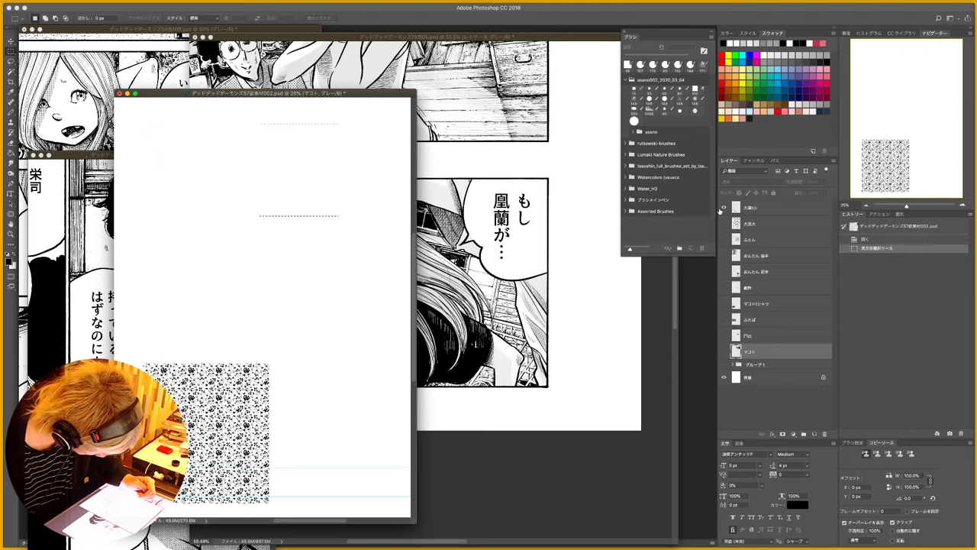
- Compare the 大葉小 and 大葉大 pattern layers one at a time and leave 大葉大 as the active layer
click(767, 210)
click(724, 209)
click(723, 224)
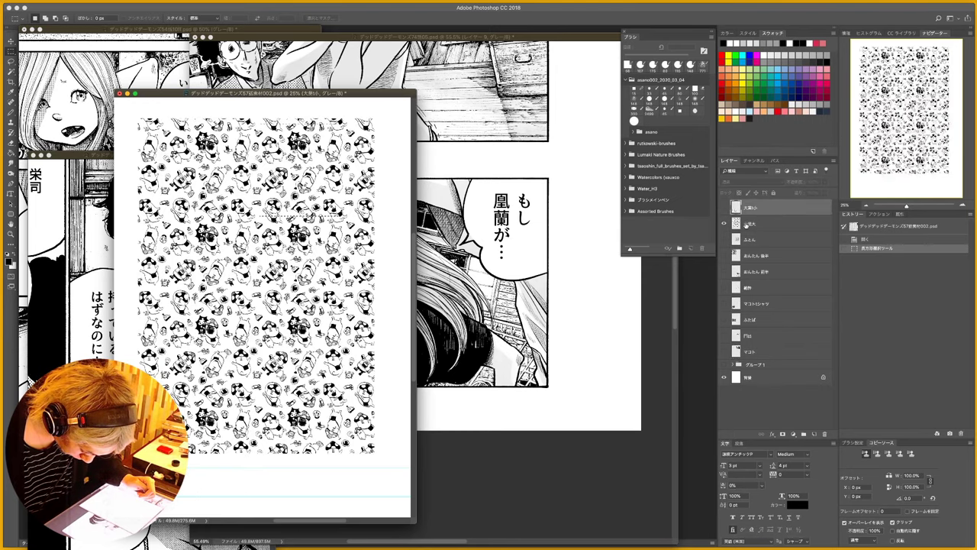
click(746, 225)
click(724, 224)
click(724, 208)
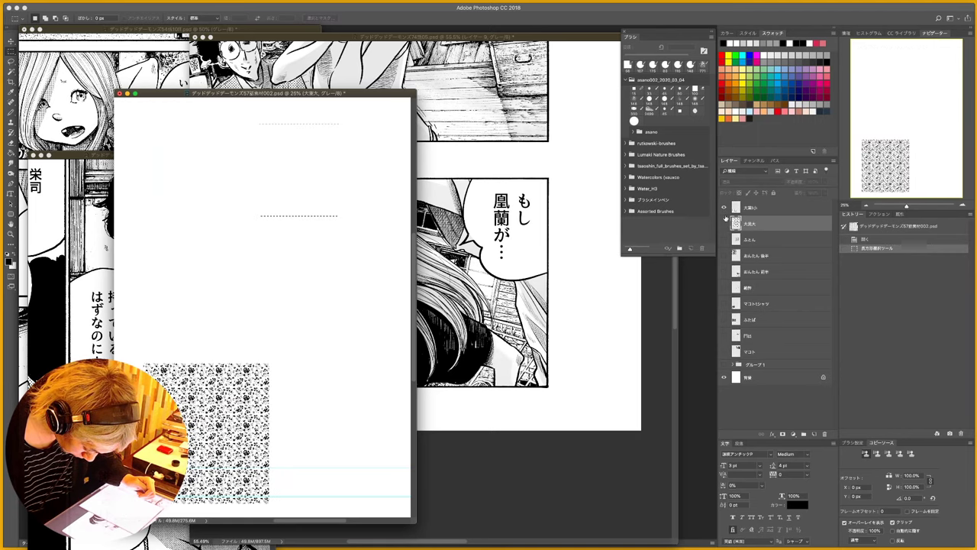
key(z)
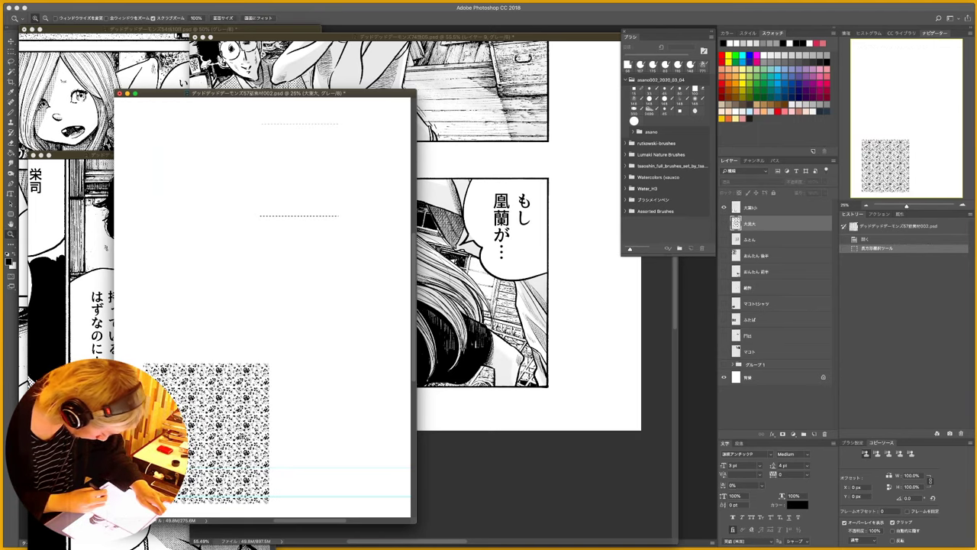
mouse_move(240, 436)
mouse_down()
mouse_move(306, 436)
mouse_move(254, 436)
mouse_up()
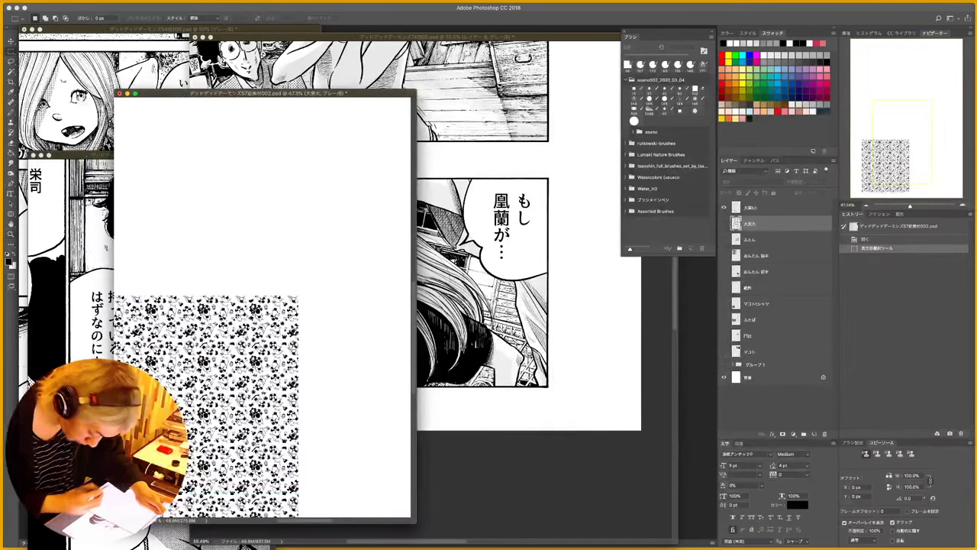
click(726, 209)
click(726, 210)
click(726, 210)
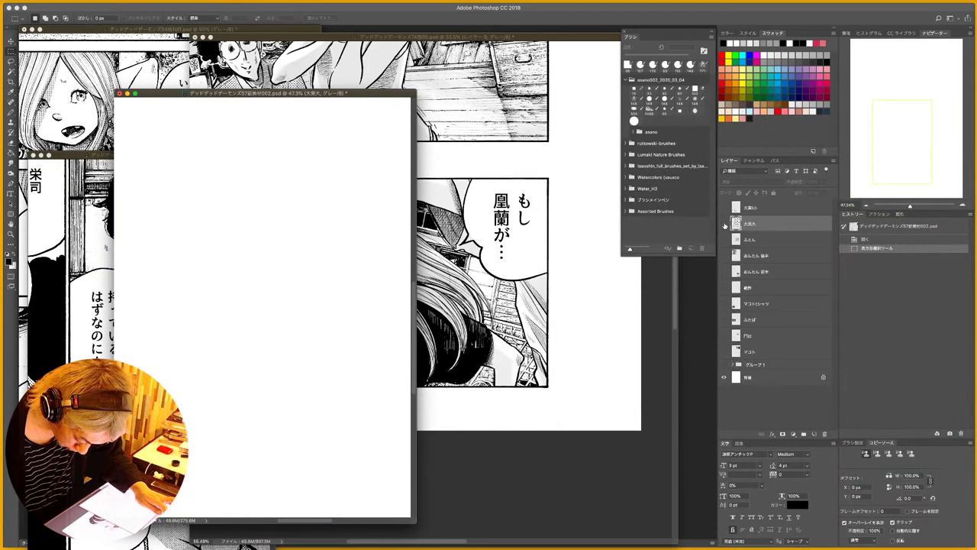
- Show the 大葉大 pattern, copy a rectangular part of it, and paste it into the manga page above the 素材 layer
click(724, 223)
key(z)
drag(321, 360, 267, 360)
drag(234, 243, 360, 389)
click(488, 405)
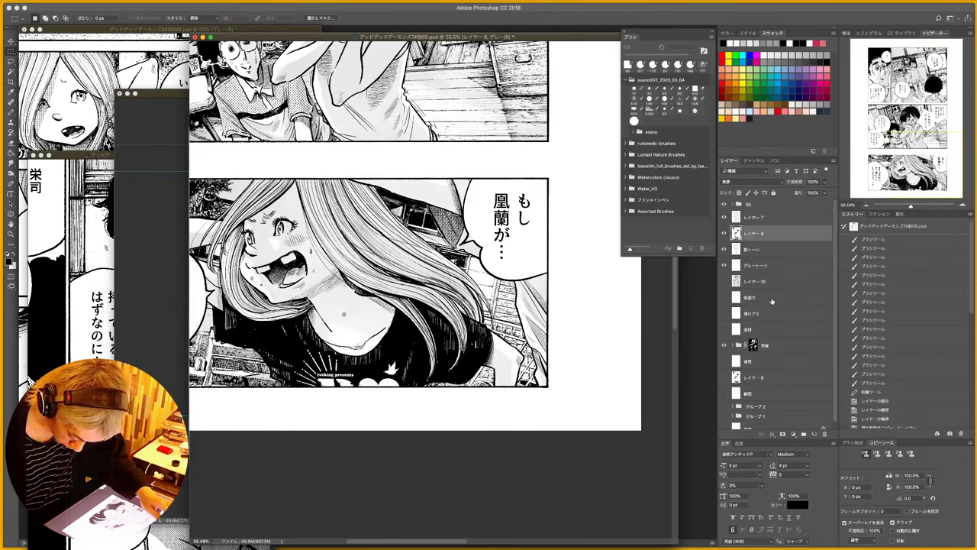
click(767, 330)
key(cmd+v)
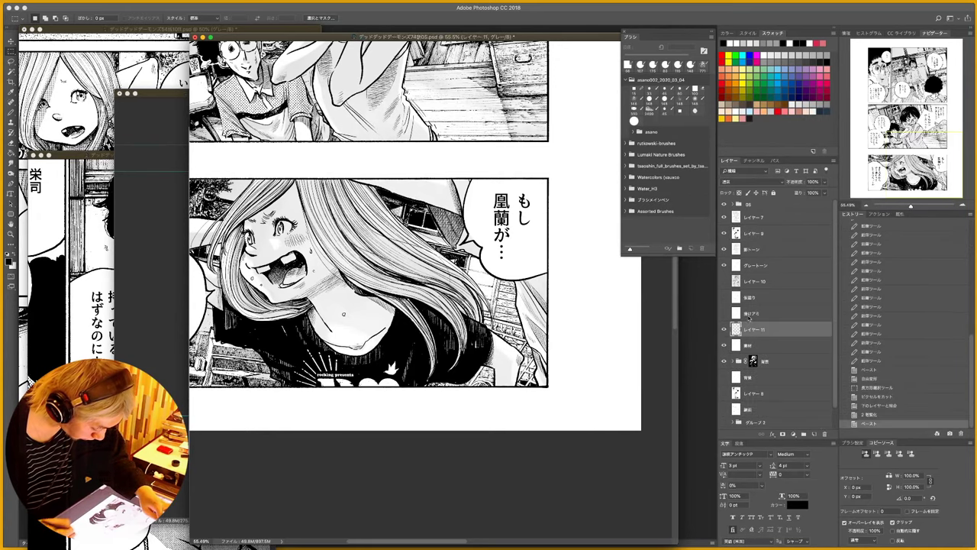
- Scale down the pasted pattern and place it over the cloth beneath the もし凰蘭が… balloon in the last panel
key(cmd+t)
drag(593, 405, 435, 255)
drag(382, 147, 548, 302)
drag(409, 190, 380, 165)
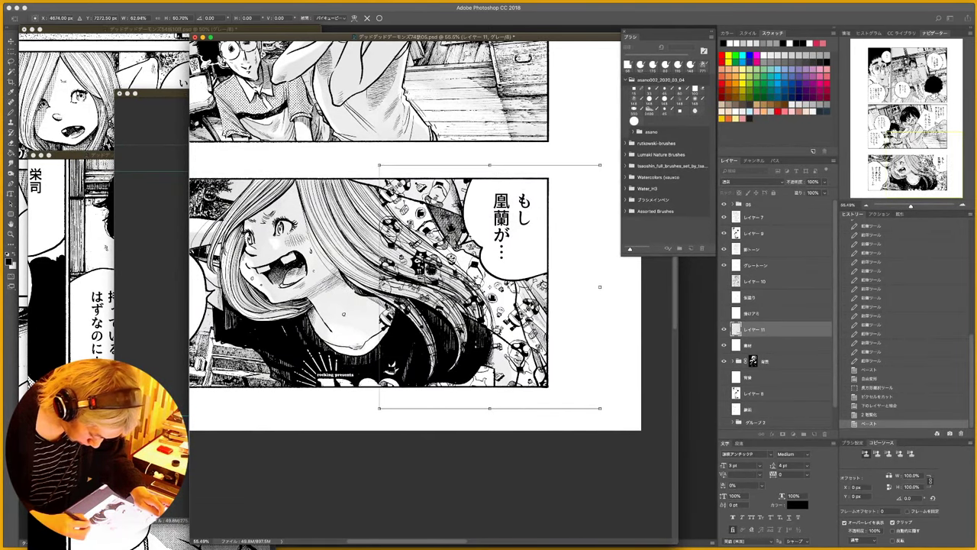
drag(530, 301, 533, 293)
key(Return)
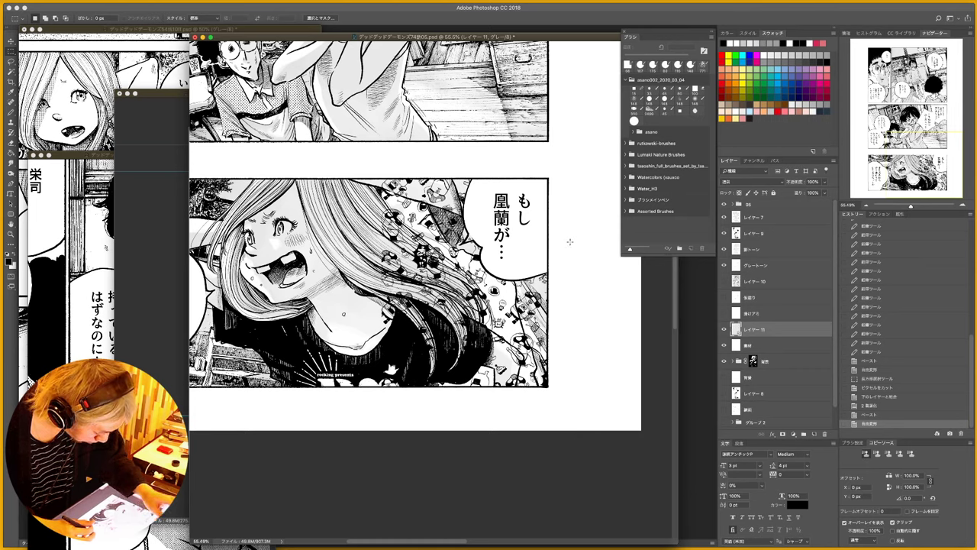
- Warp the pattern into a curved shape that follows the cloth behind the girl's hair
key(ctrl+t)
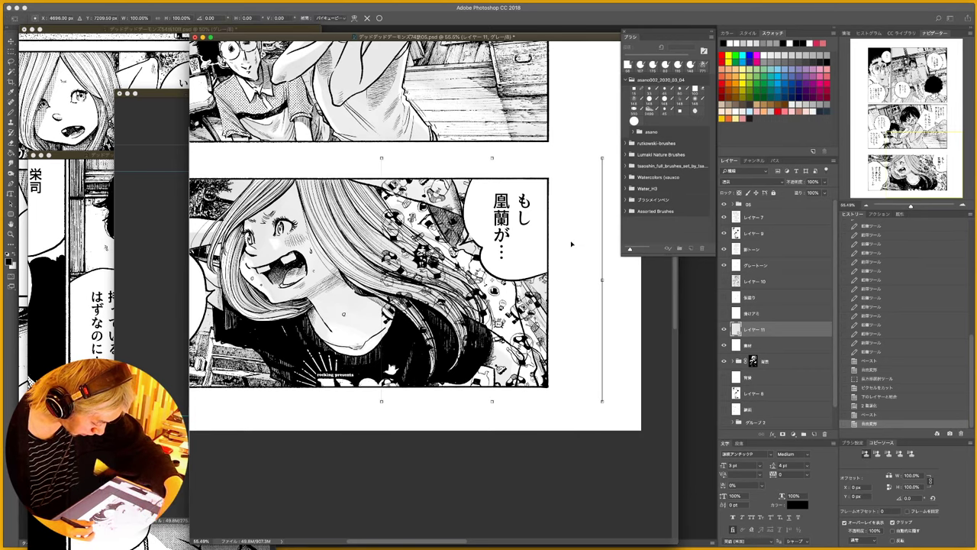
click(353, 19)
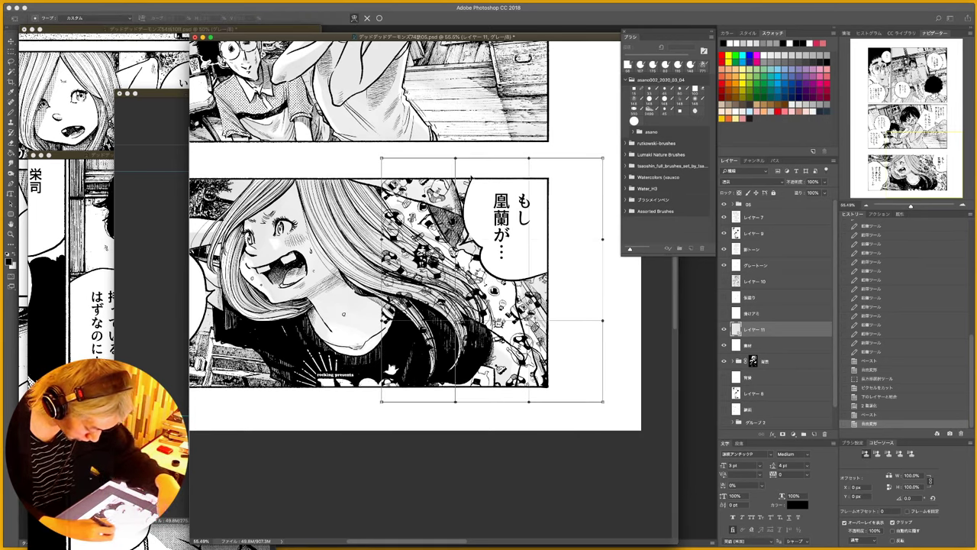
drag(471, 179, 459, 206)
drag(397, 179, 482, 178)
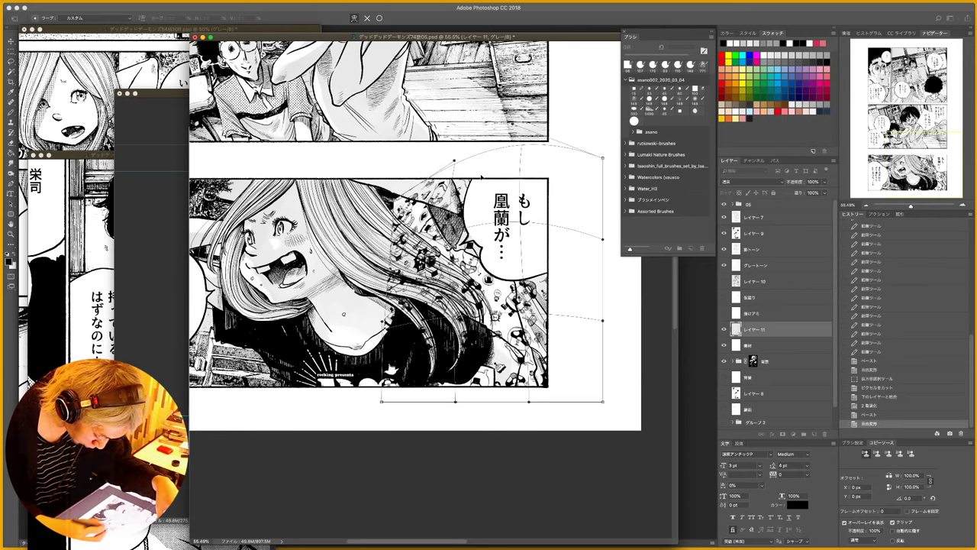
drag(576, 202, 558, 207)
drag(383, 402, 412, 396)
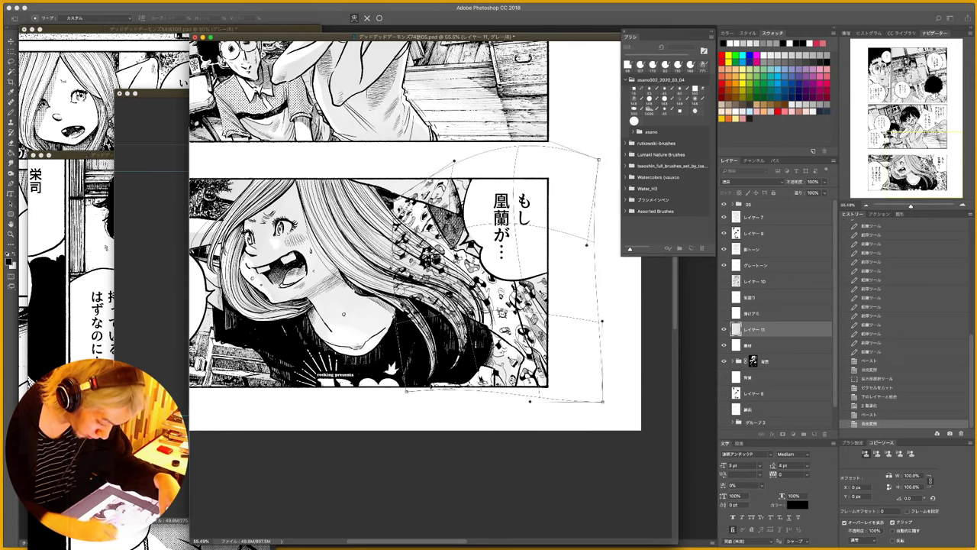
key(Return)
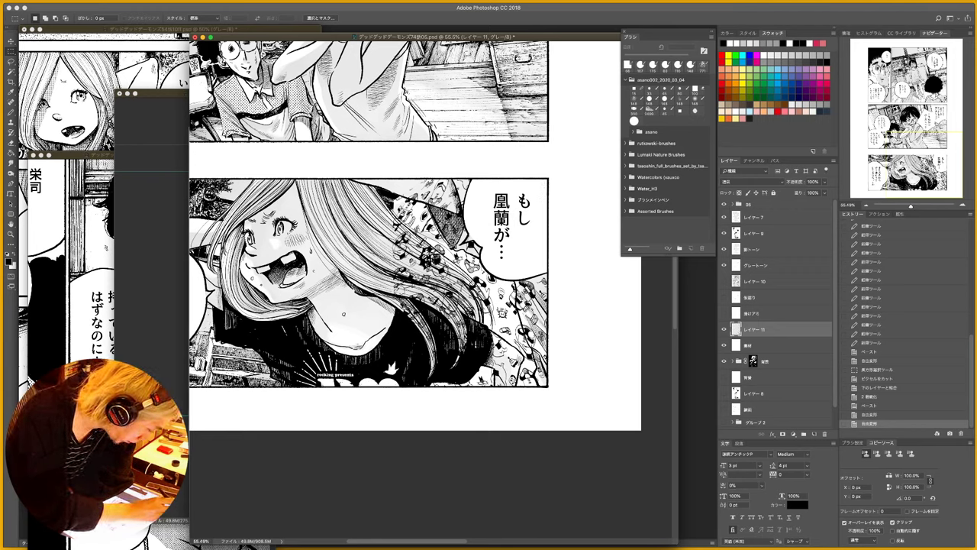
- Start Puppet Warp on the pattern layer and place pins down the outer edge beyond the panel frame
click(109, 1)
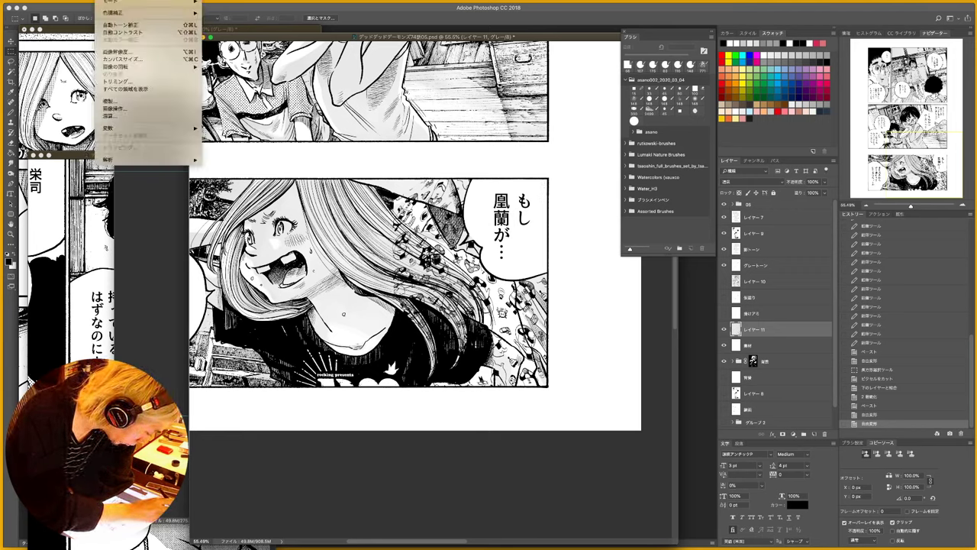
mouse_move(86, 1)
key(Down)
key(Down)
key(Down)
key(Down)
key(Down)
key(Down)
key(Down)
key(Down)
key(Down)
key(Down)
key(Down)
key(Down)
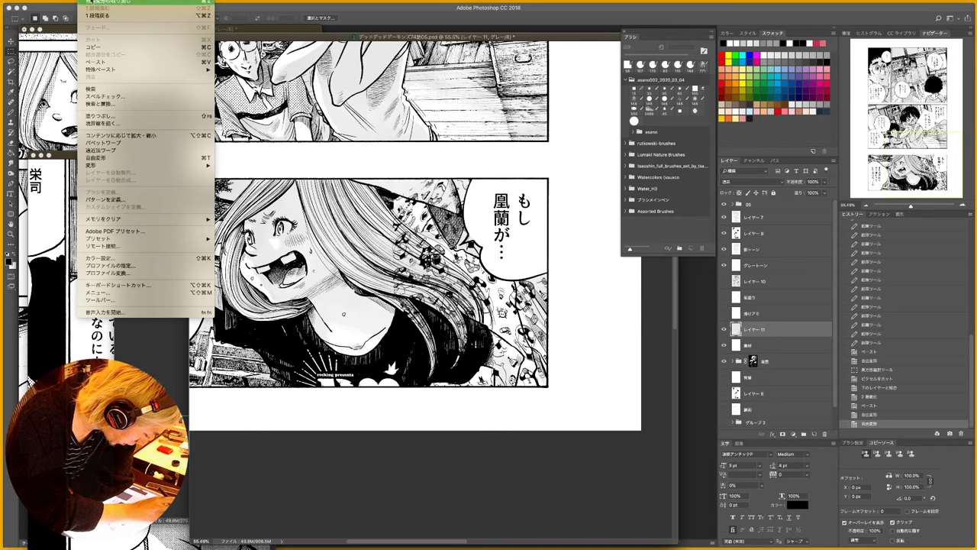
key(Return)
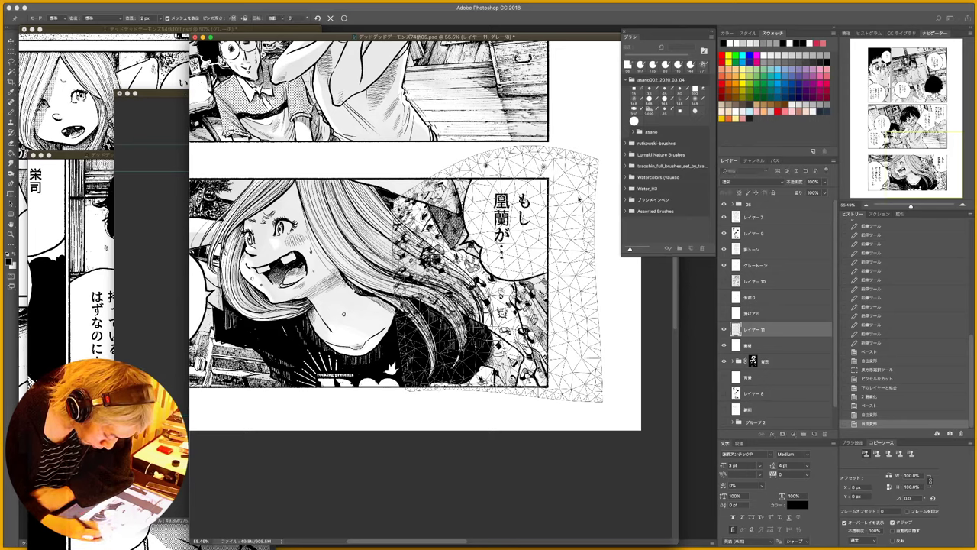
click(573, 288)
click(578, 345)
click(577, 384)
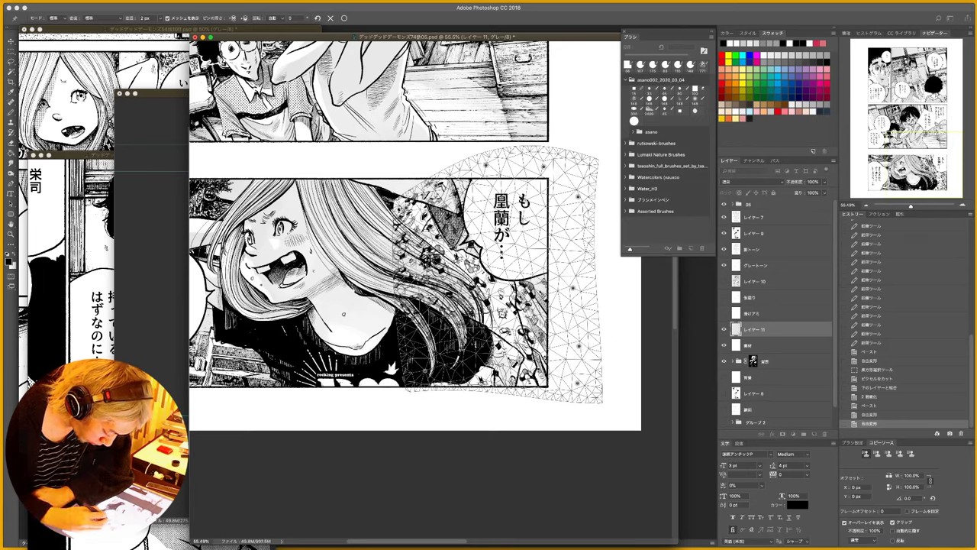
- Add and pull Puppet Warp pins across the pattern to fit the cloth's folds, and apply the distortion
drag(502, 313, 528, 330)
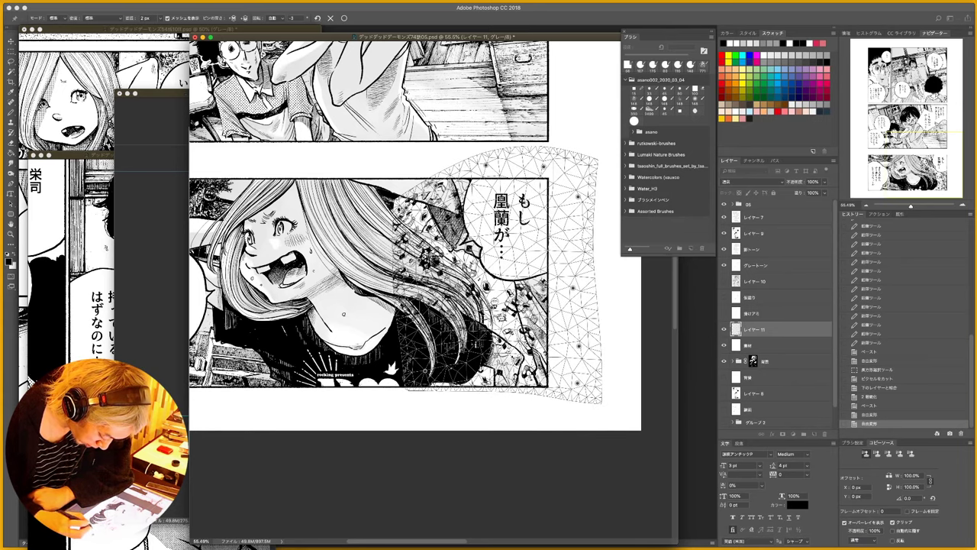
click(480, 296)
drag(536, 222, 566, 239)
click(471, 218)
click(564, 249)
click(560, 182)
click(497, 182)
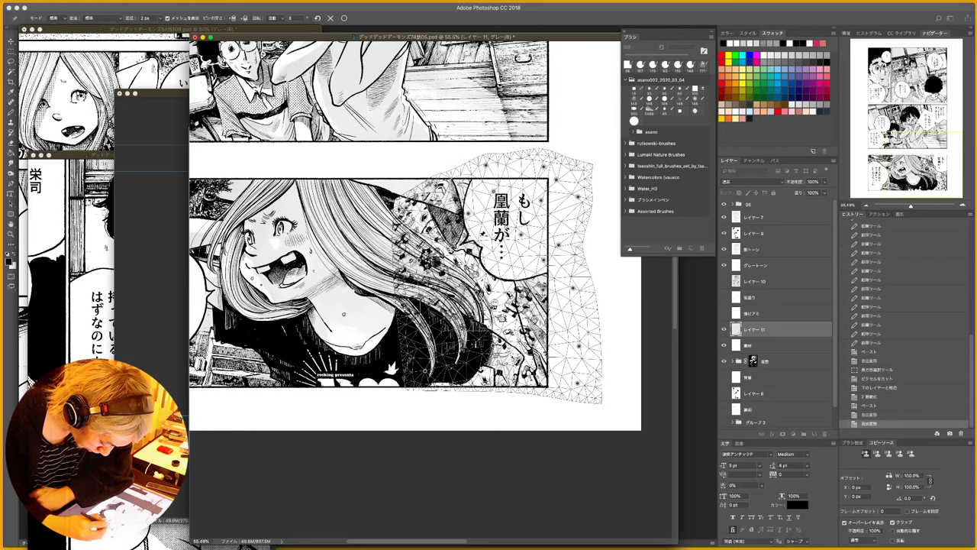
drag(430, 312, 436, 310)
drag(437, 366, 446, 364)
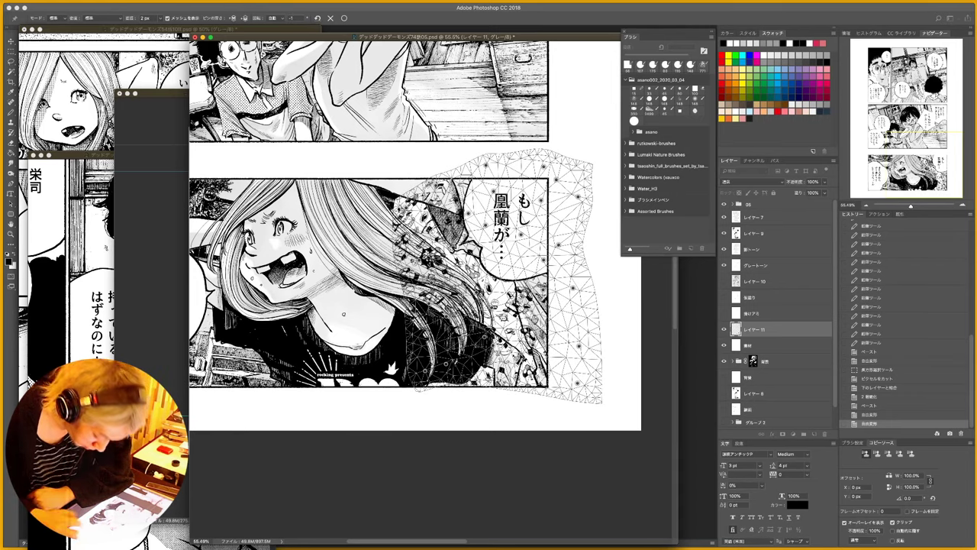
key(Return)
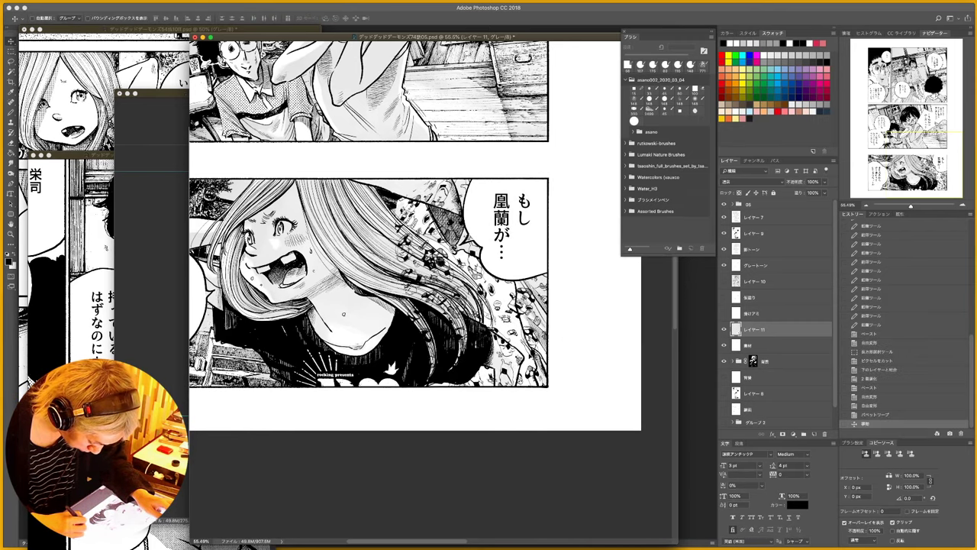
- Hide the pattern layer レイヤー 11 and try to select the cloth area with the Magic Wand on the 仮塗り layer
click(725, 330)
click(725, 329)
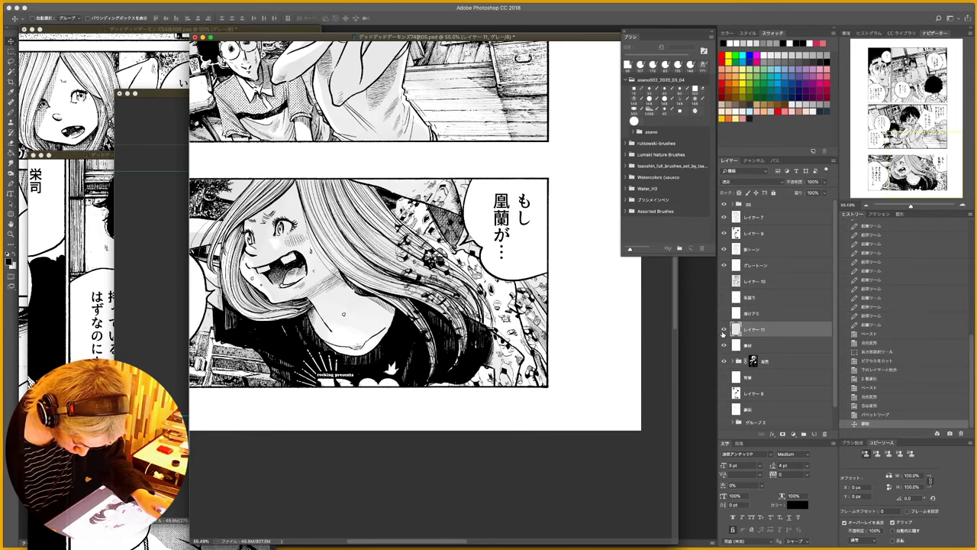
click(725, 330)
click(729, 298)
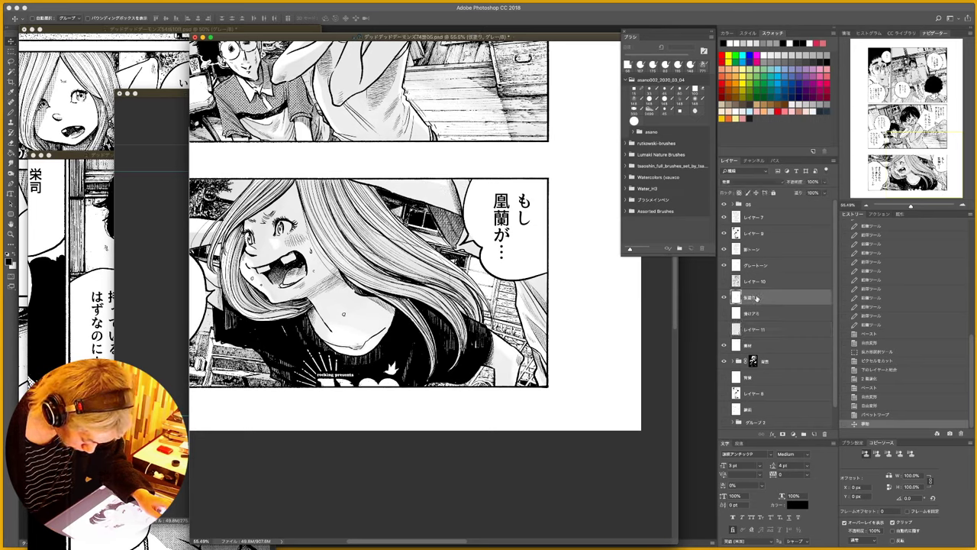
click(725, 298)
click(724, 298)
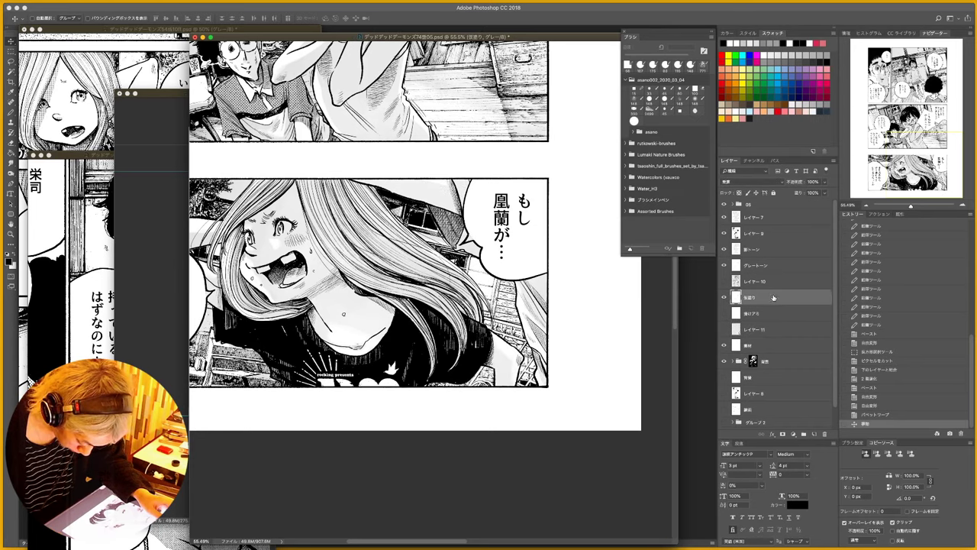
key(w)
click(482, 207)
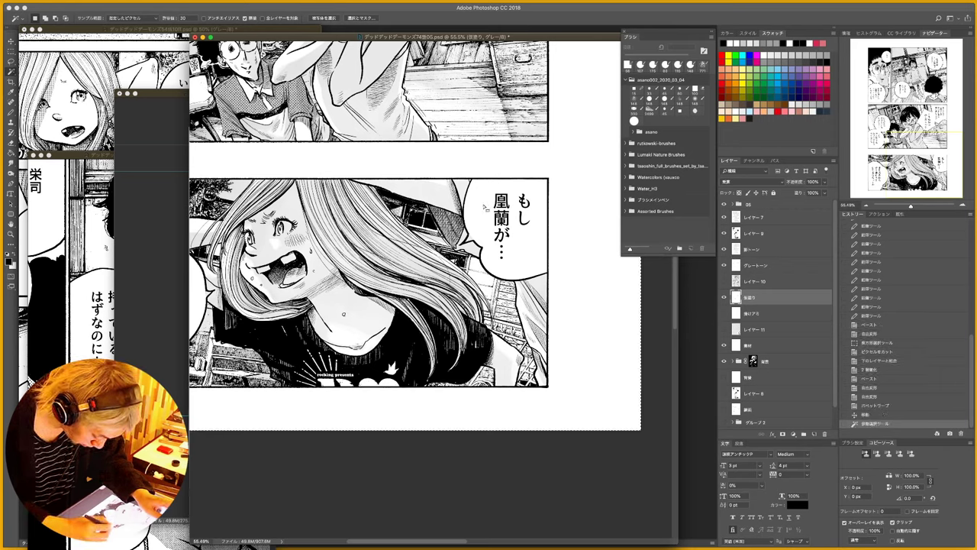
click(725, 296)
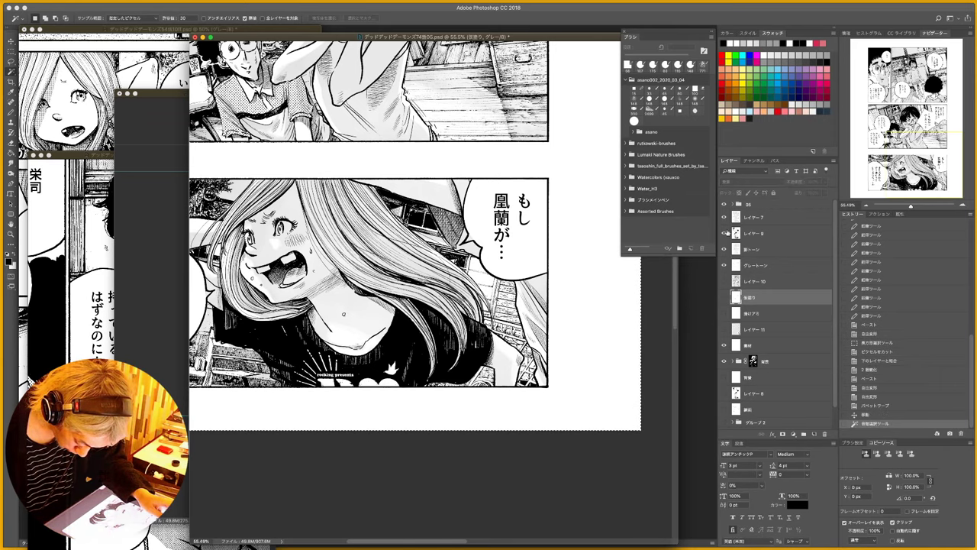
- Show レイヤー 10, clear the current selection and select the cloth areas around the もし凰蘭が… balloon with the Magic Wand
click(725, 297)
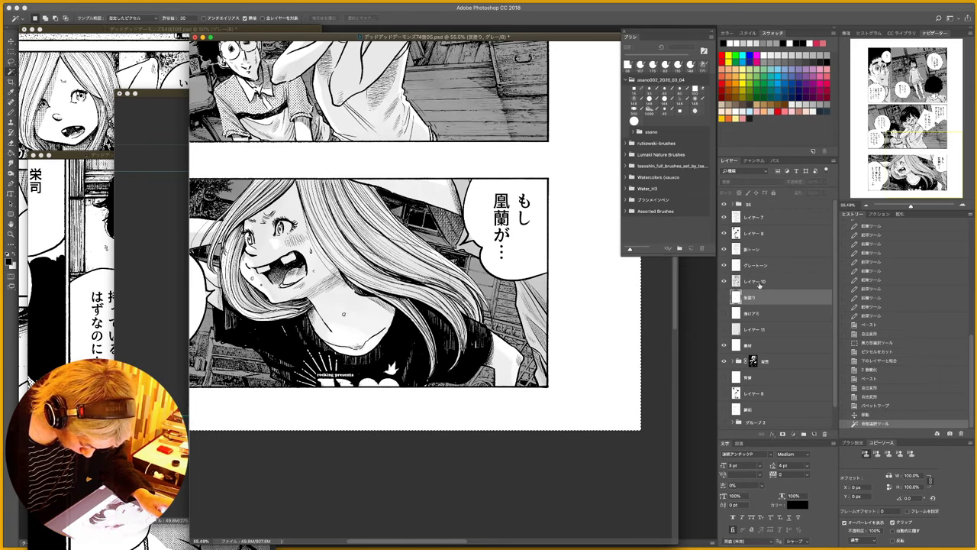
click(745, 281)
key(super+d)
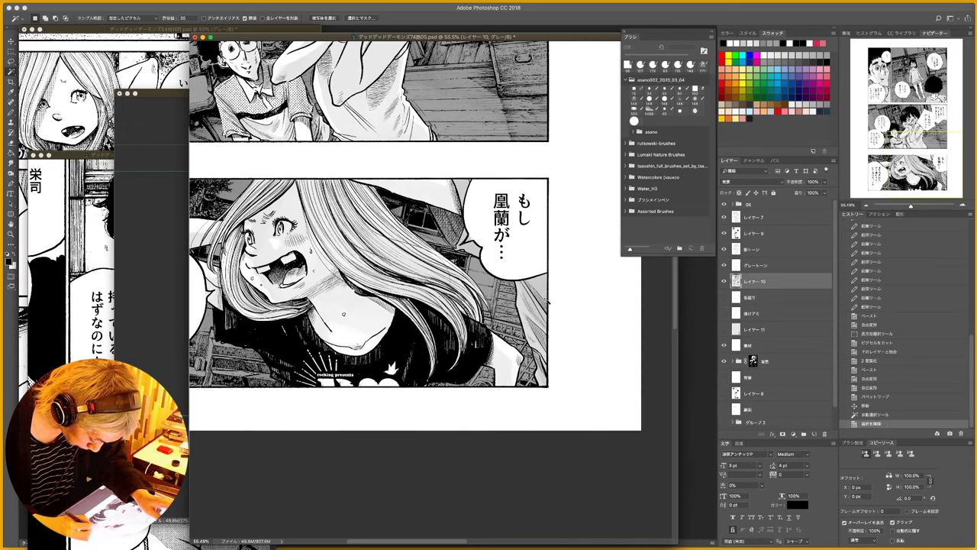
click(537, 311)
shift+click(468, 246)
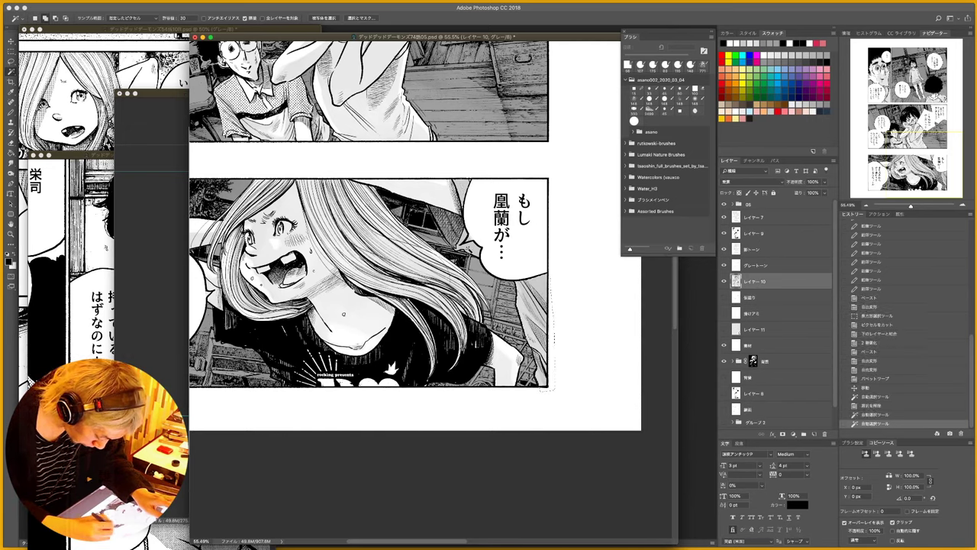
click(467, 237)
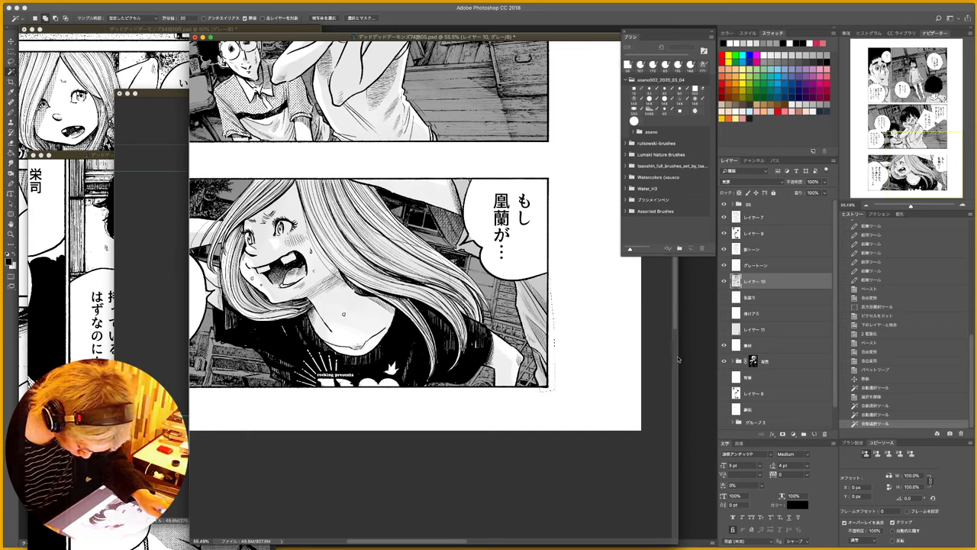
- Hide レイヤー 10, show レイヤー 11 and cut the part of its pattern outside the cloth by inverting the selection
click(725, 281)
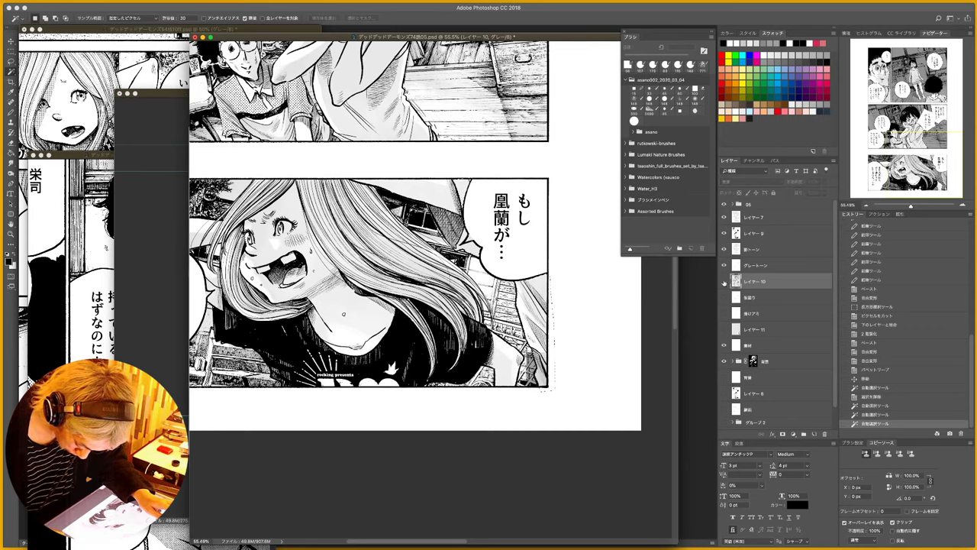
click(724, 329)
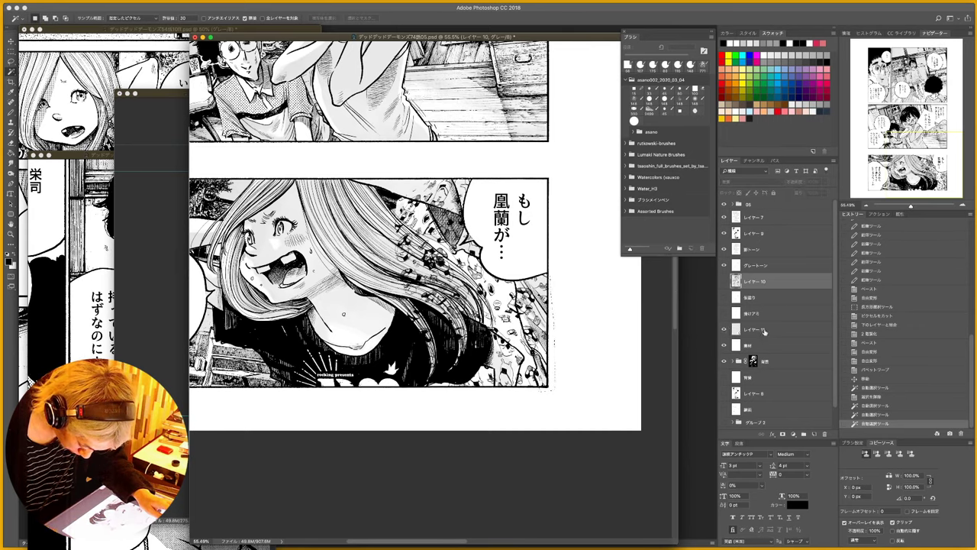
click(764, 330)
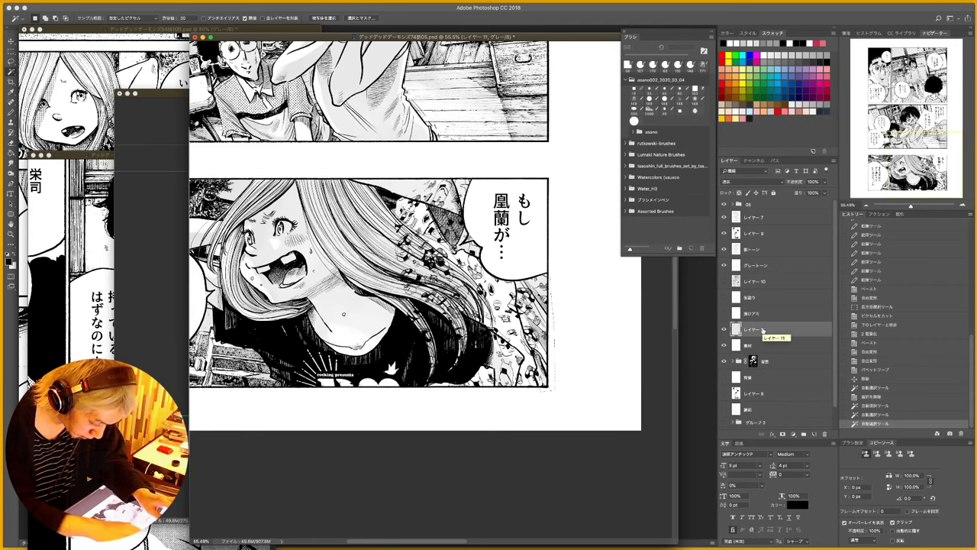
key(super+a)
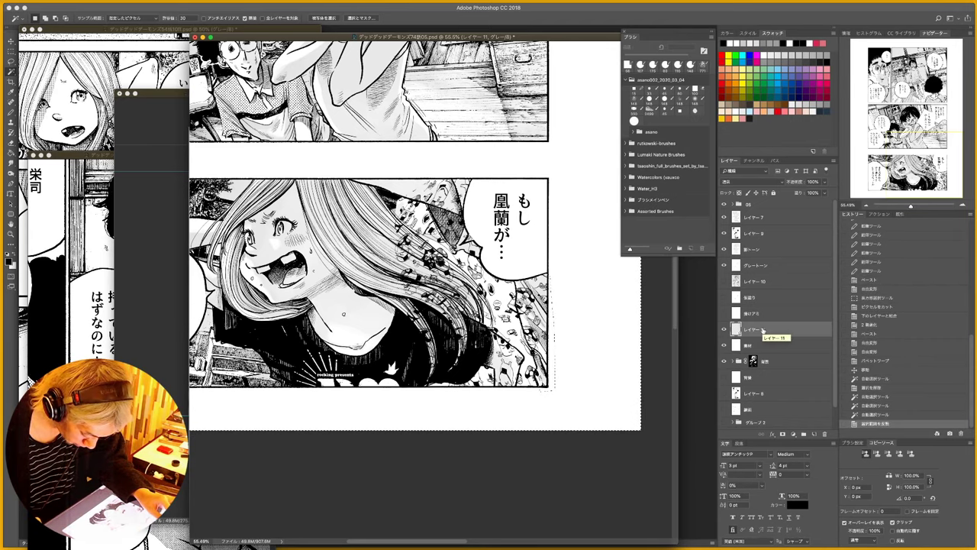
key(super+x)
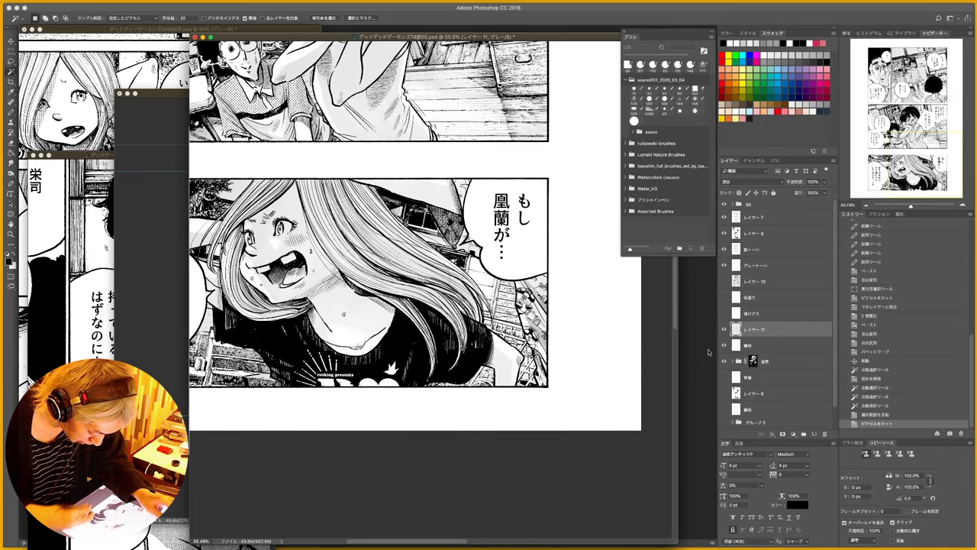
- Try a Threshold of 128 on the trimmed cloth pattern and revert to the state before it
key(z)
drag(532, 312, 500, 347)
click(723, 331)
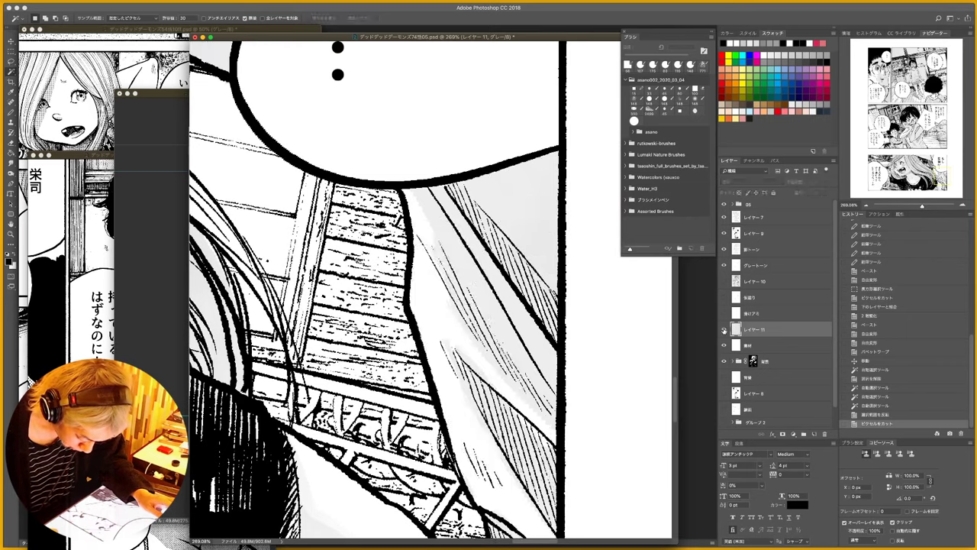
click(722, 333)
key(F2)
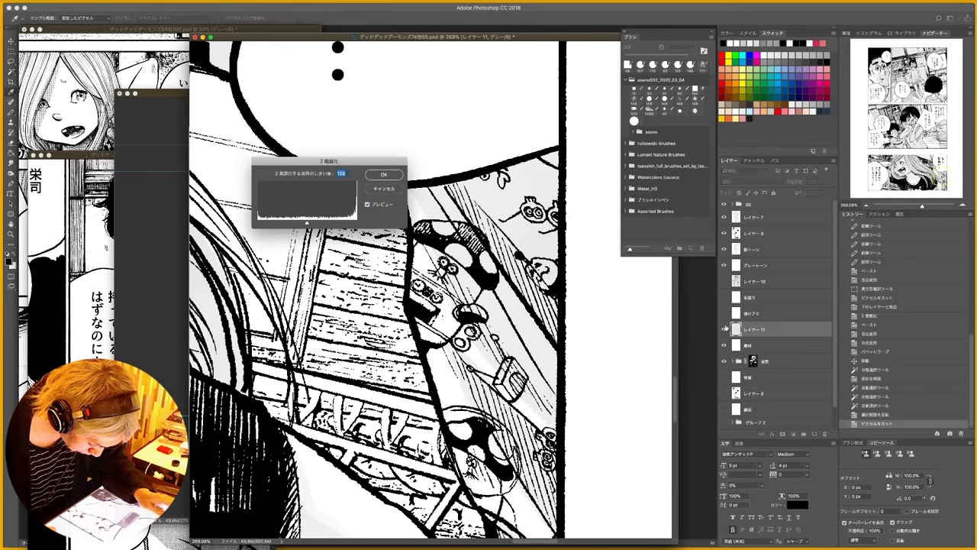
key(Return)
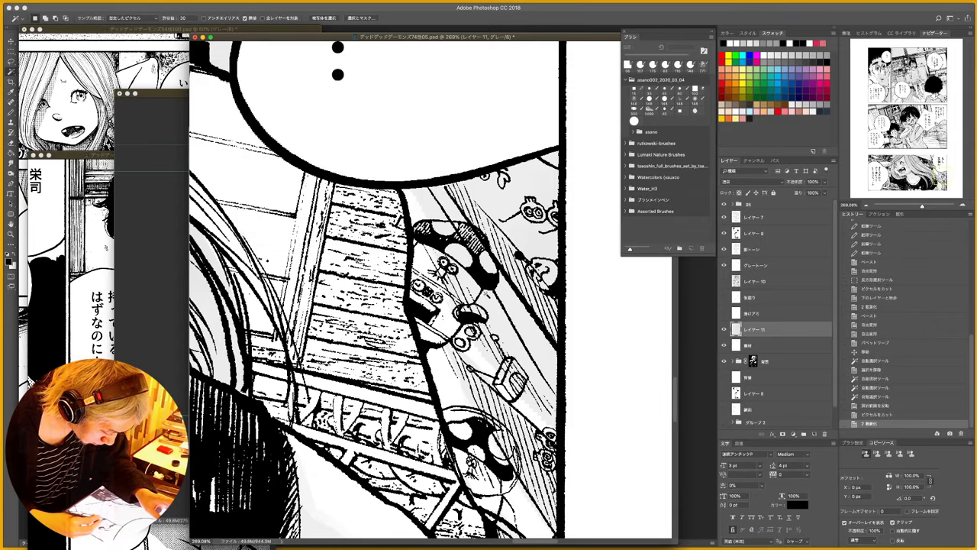
drag(498, 311, 522, 309)
key(w)
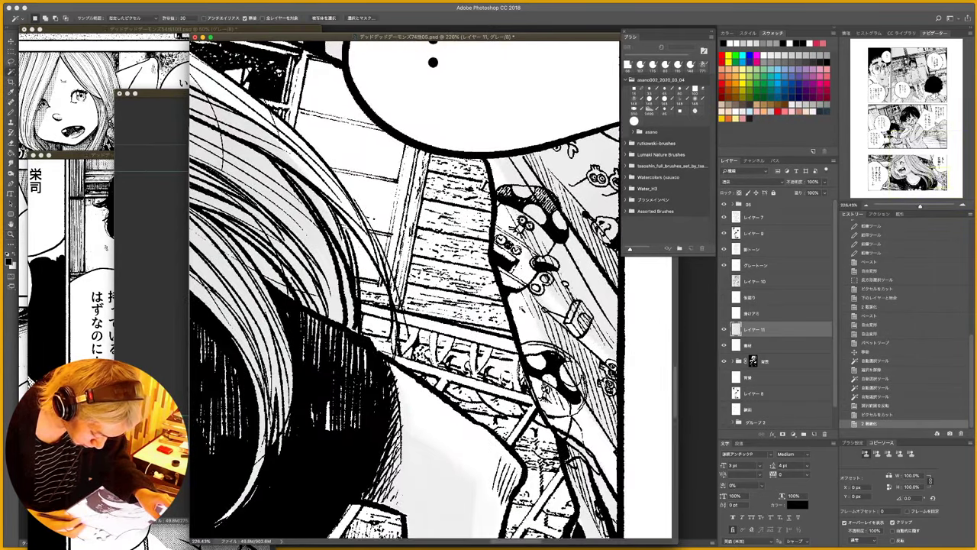
click(878, 415)
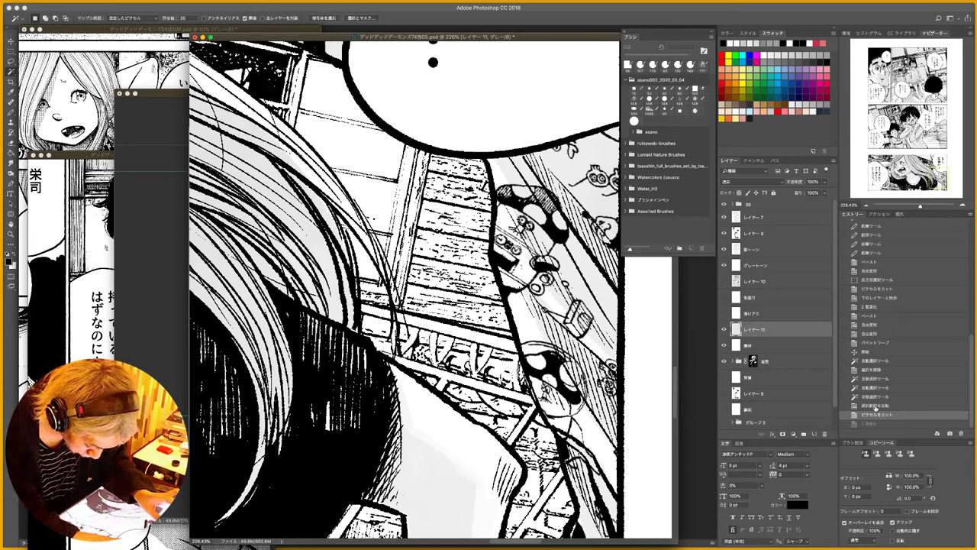
- Try the Crystallize filter and a Threshold of 128 on the cloth pattern, and undo the threshold
key(super+alt+f)
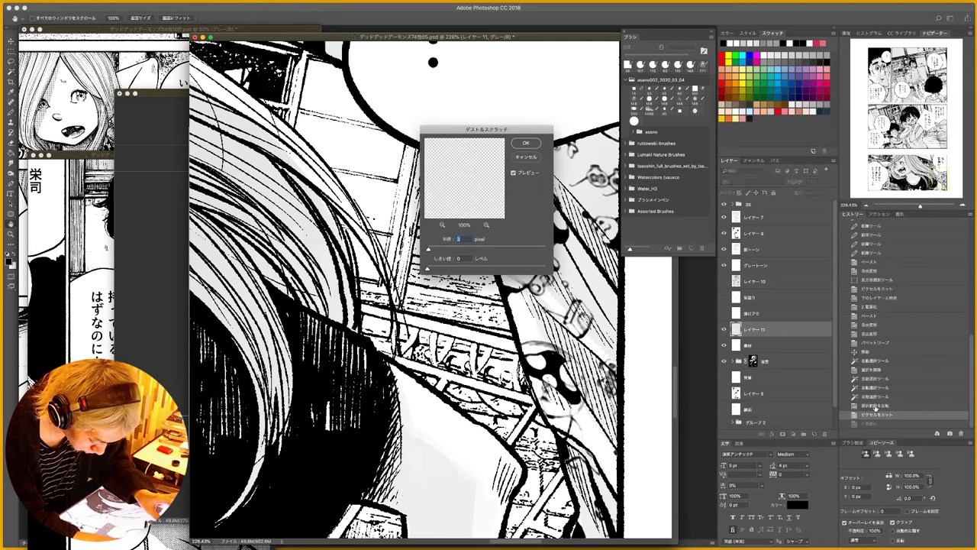
key(Escape)
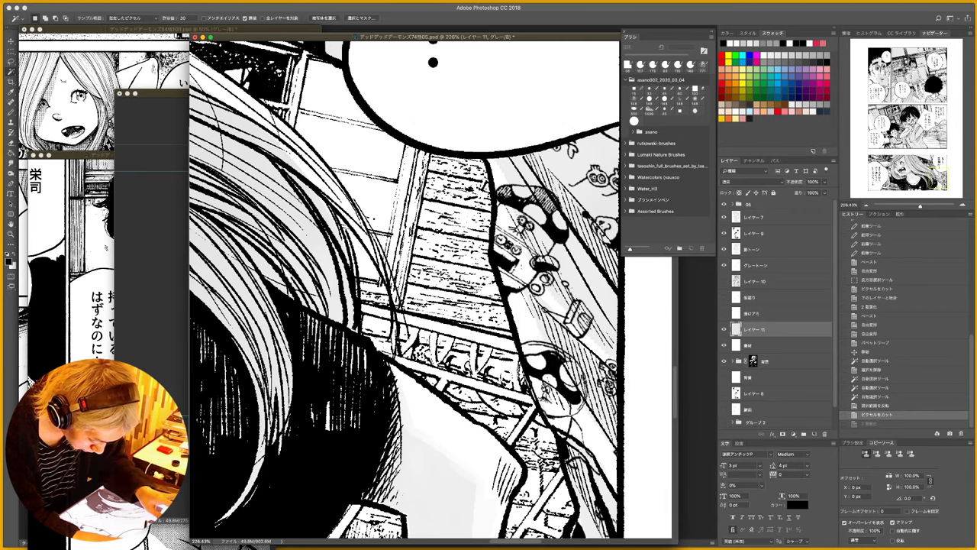
key(super+alt+f)
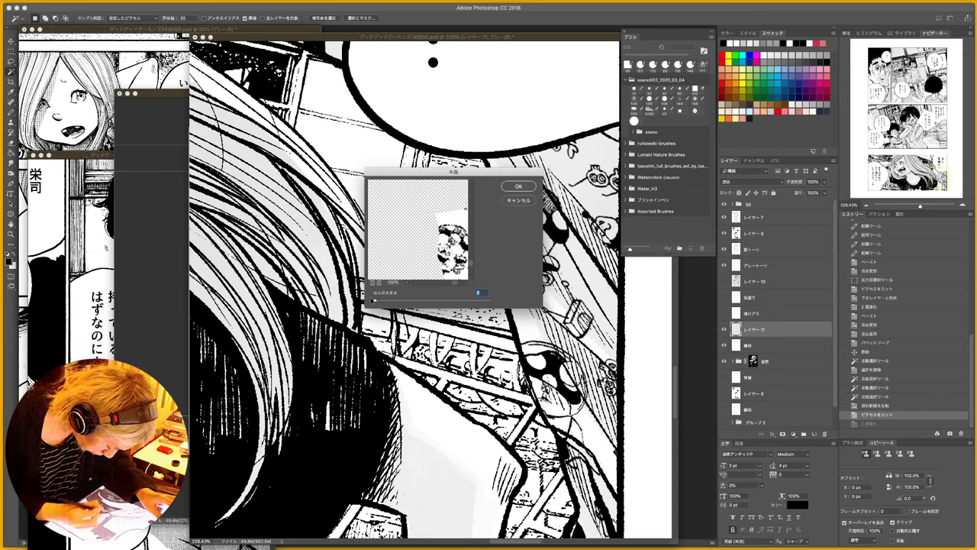
click(519, 187)
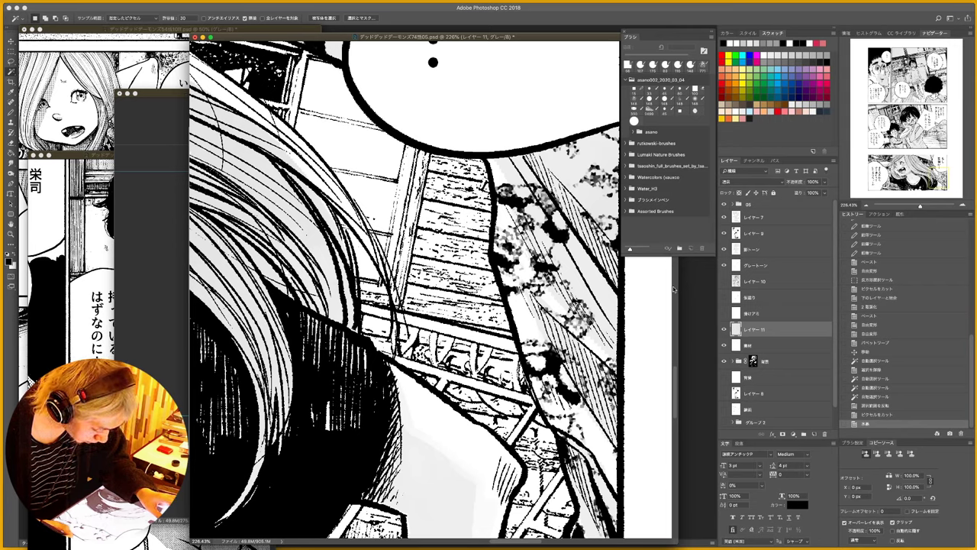
key(alt+super+t)
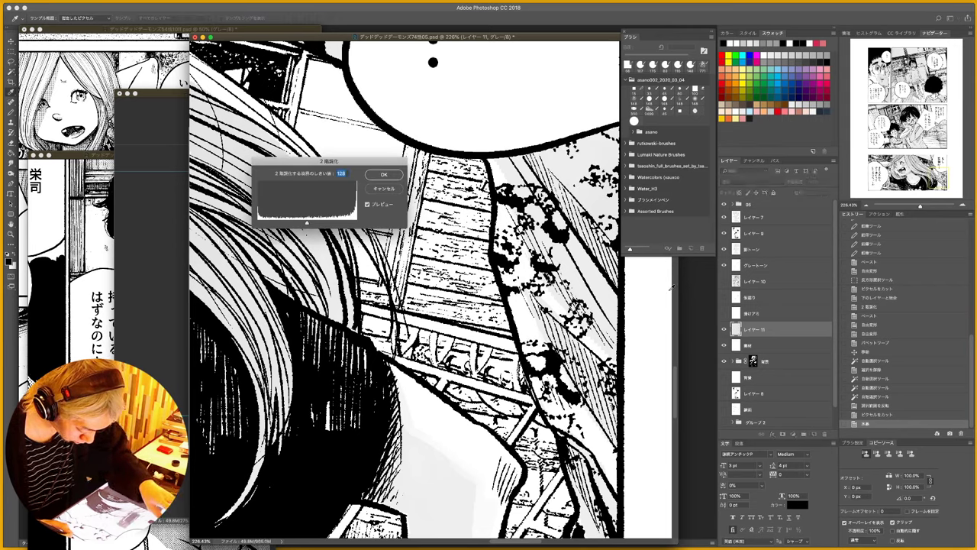
key(Return)
key(z)
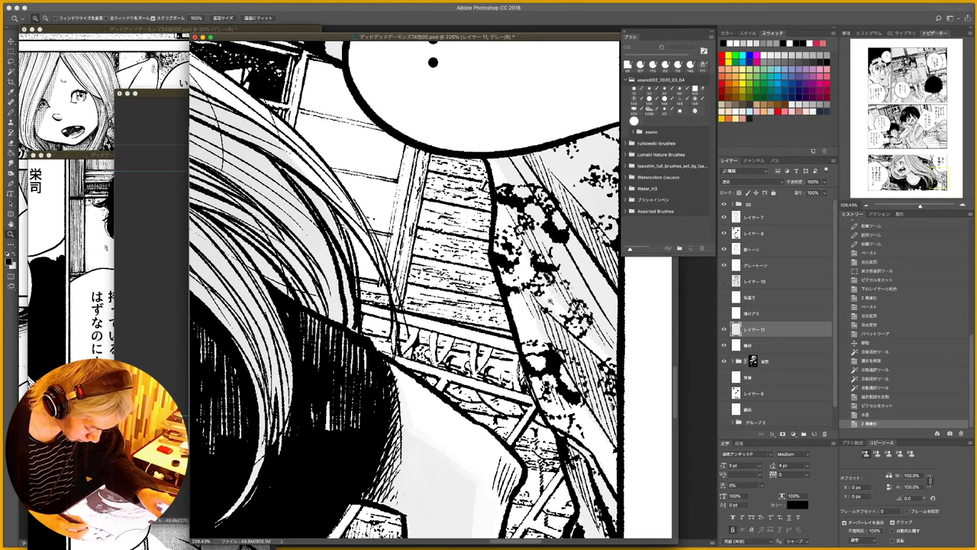
drag(550, 301, 596, 306)
key(super+z)
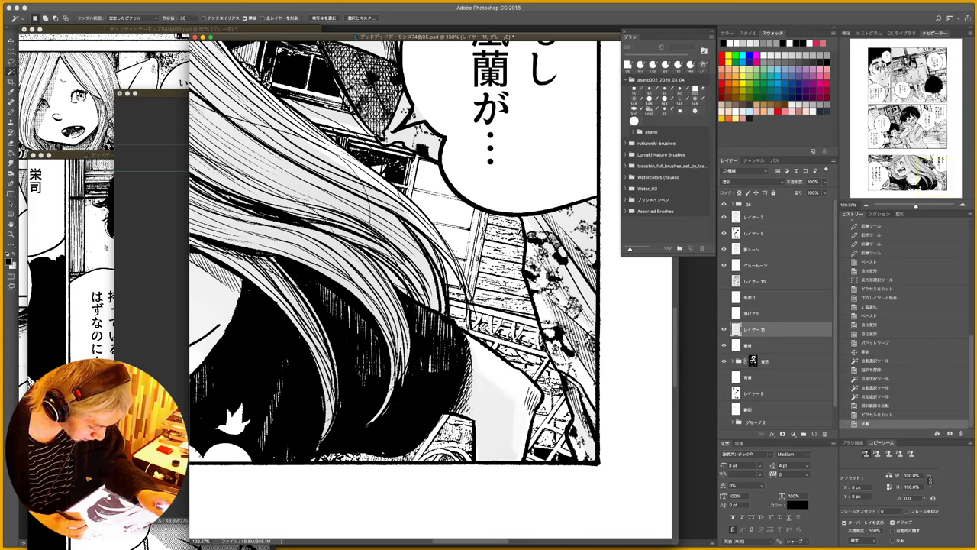
- Try Dust & Scratches on the crystallized pattern and revert both filters to the state after the cut
key(super+alt+f)
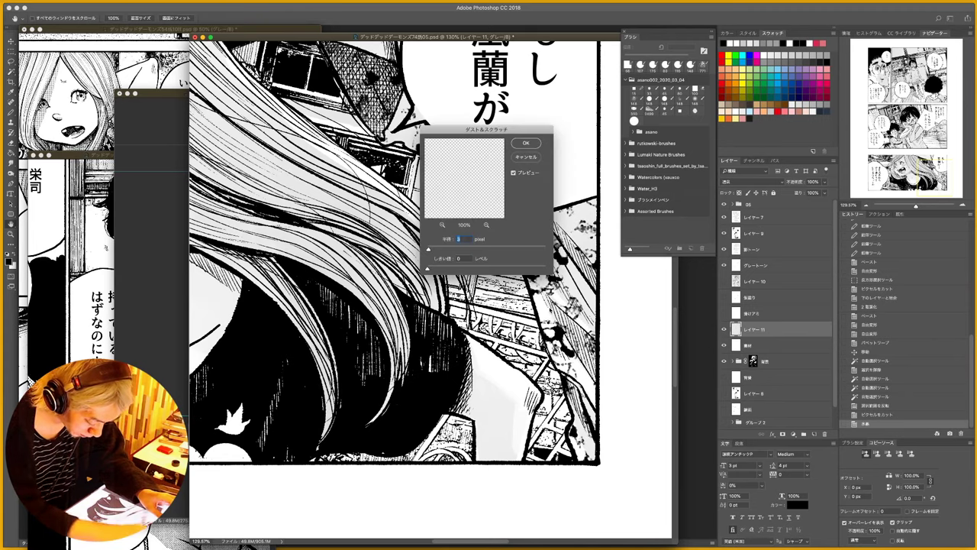
click(535, 143)
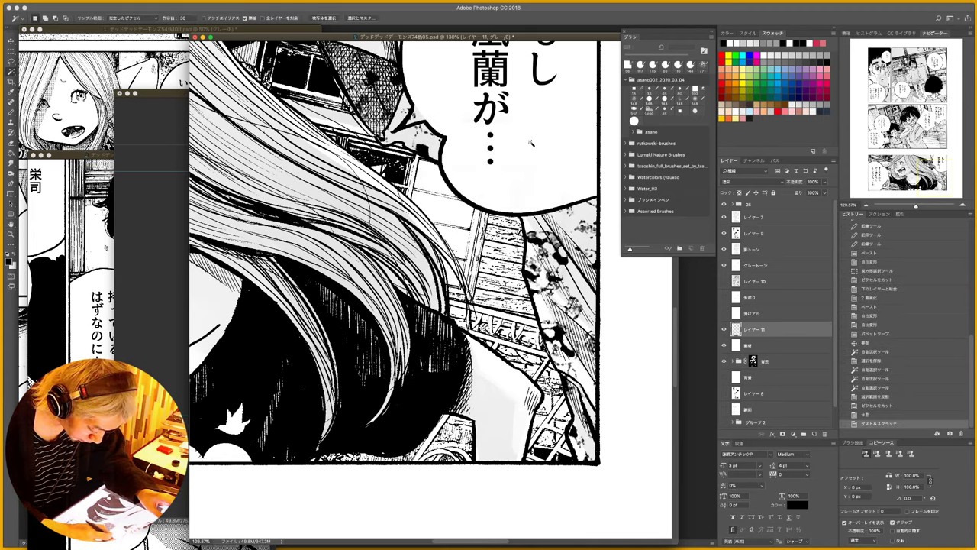
drag(557, 305, 582, 307)
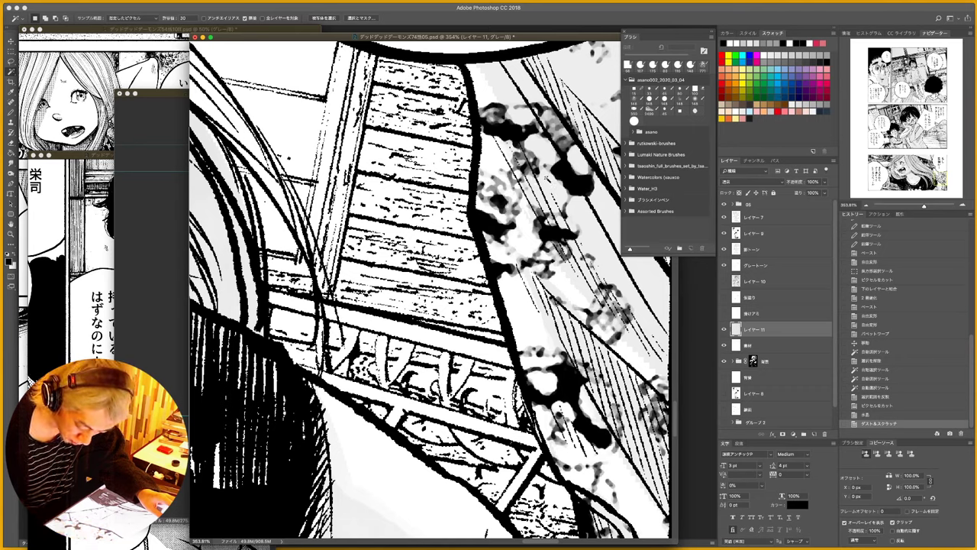
click(882, 414)
click(887, 405)
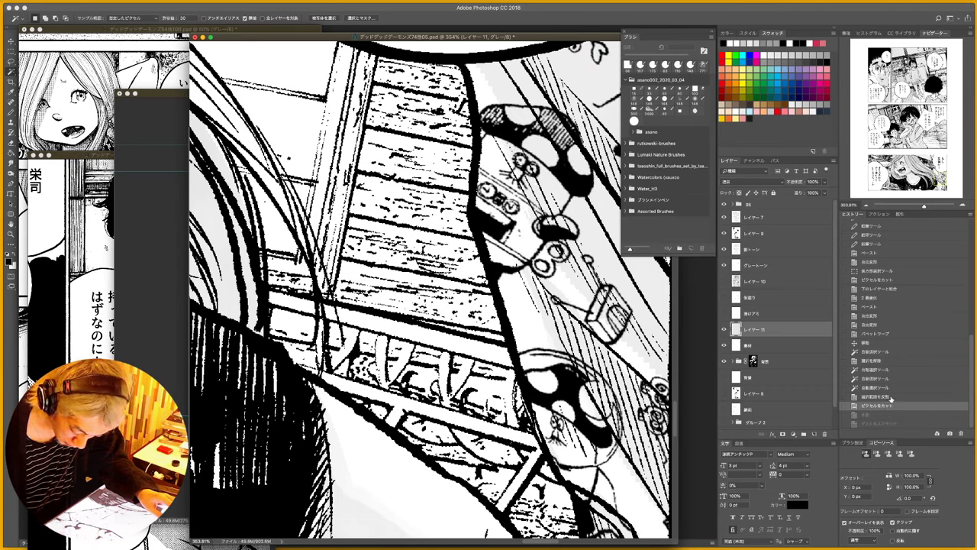
- Apply Dust & Scratches to the trimmed cloth pattern and convert it to pure black and white with a Threshold of 128
key(super+space)
drag(525, 252, 436, 254)
key(space)
drag(561, 264, 522, 274)
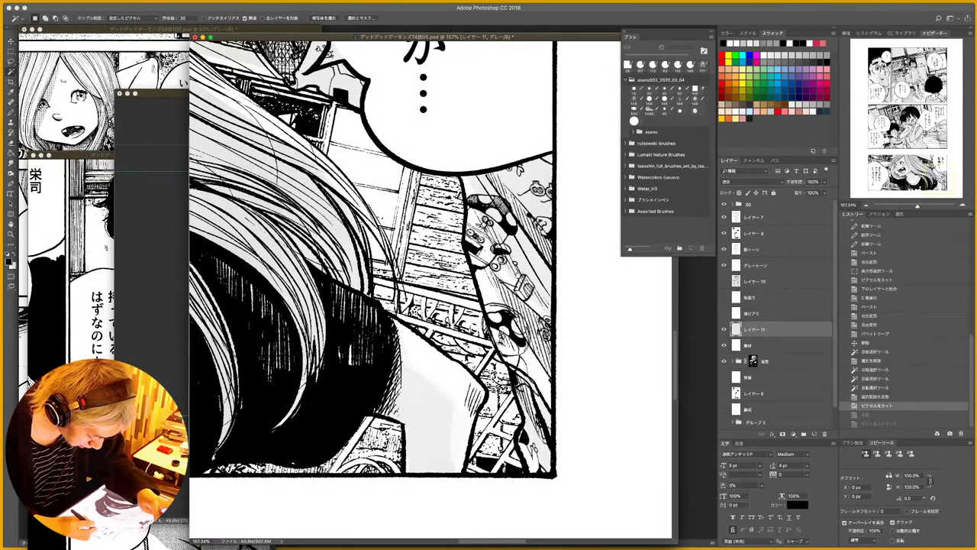
key(super+alt+f)
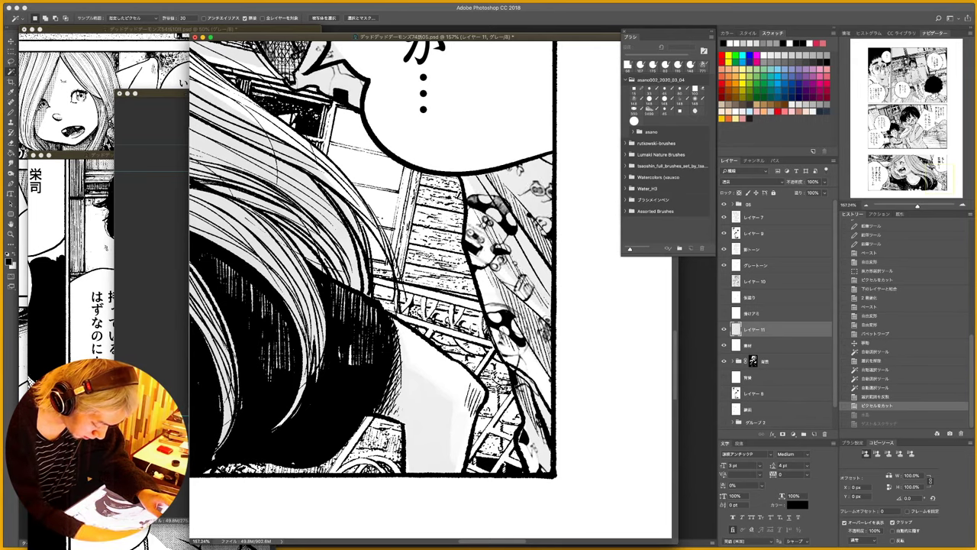
key(Return)
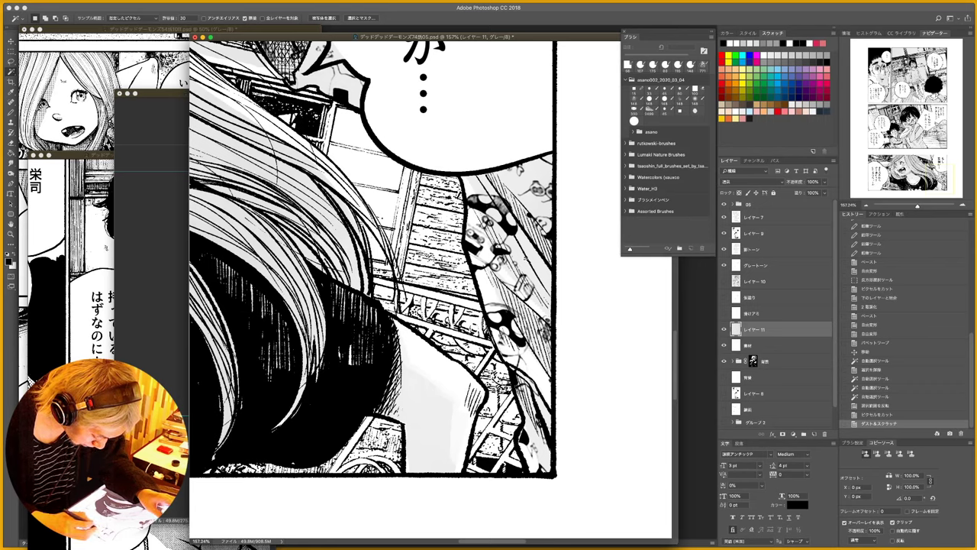
key(super+shift+t)
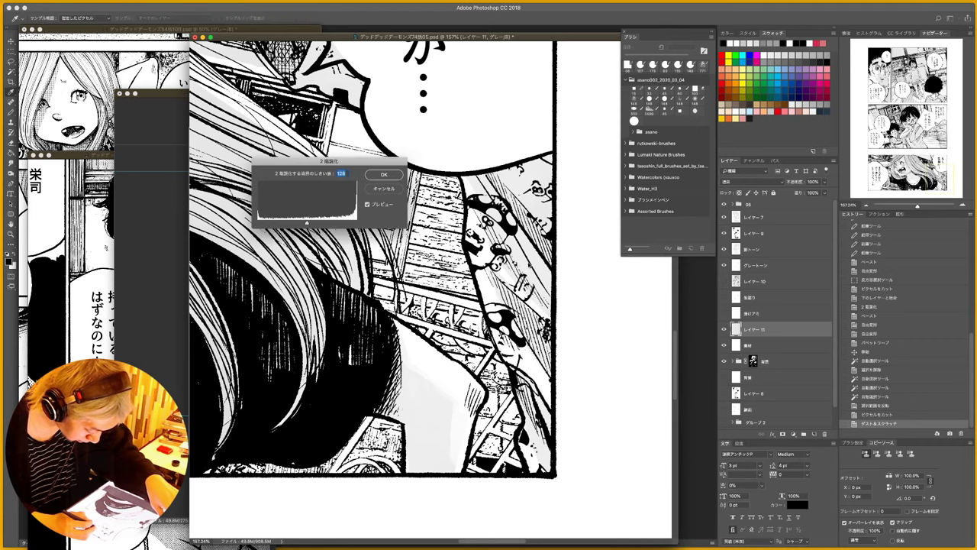
click(385, 175)
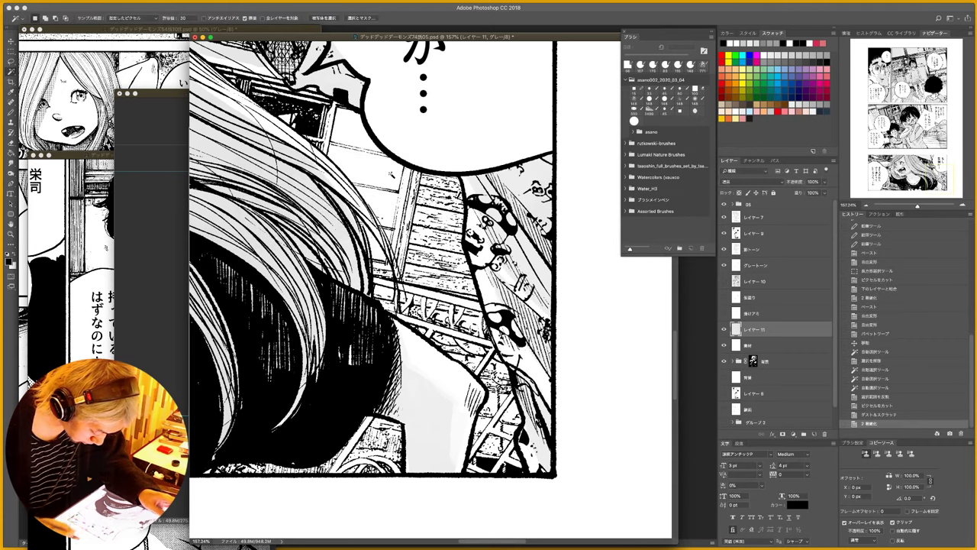
- Examine the finished cloth pattern, the bottom panel with the shouting girl, and the overall page balance
key(z)
drag(528, 274, 439, 269)
key(w)
key(z)
key(w)
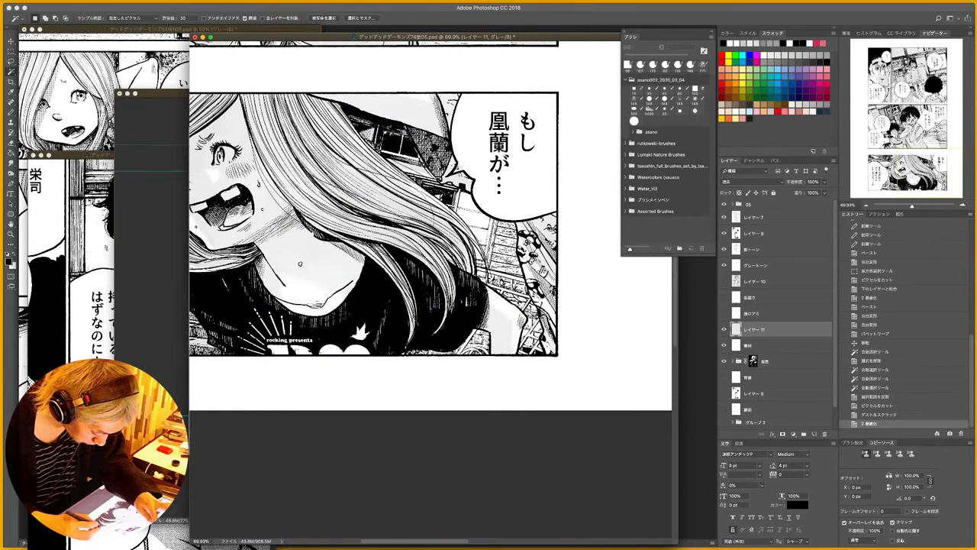
key(space)
drag(393, 194, 466, 238)
scroll(510, 258, up, 8)
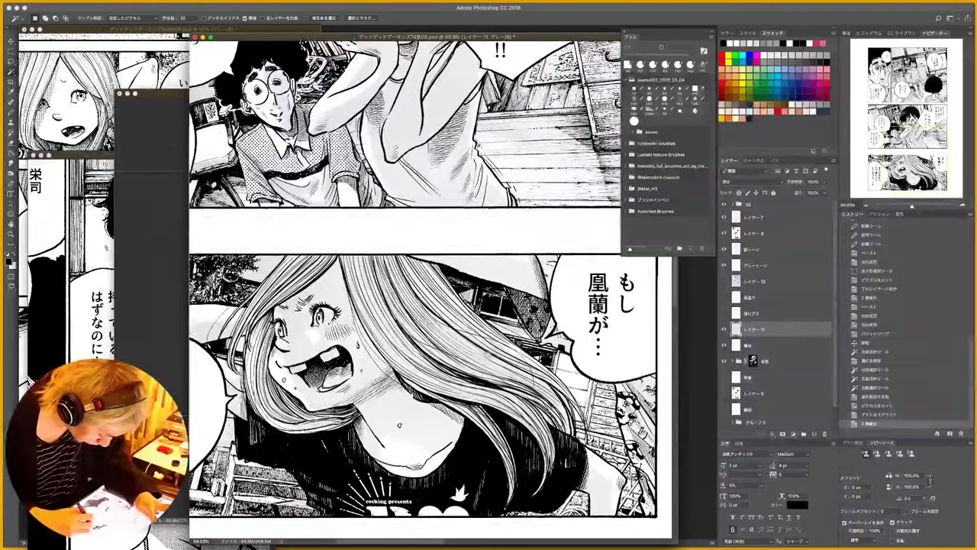
scroll(510, 258, down, 5)
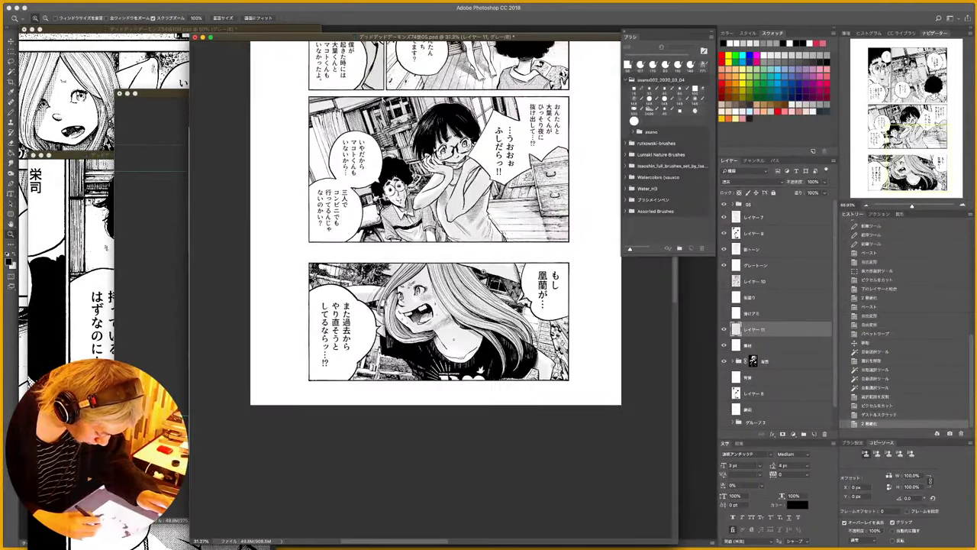
scroll(494, 295, up, 4)
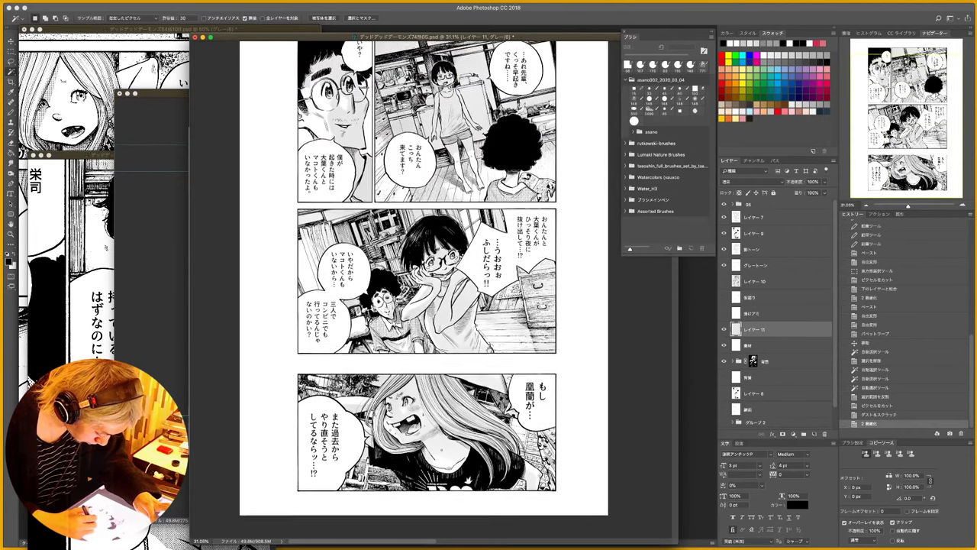
scroll(488, 369, up, 1)
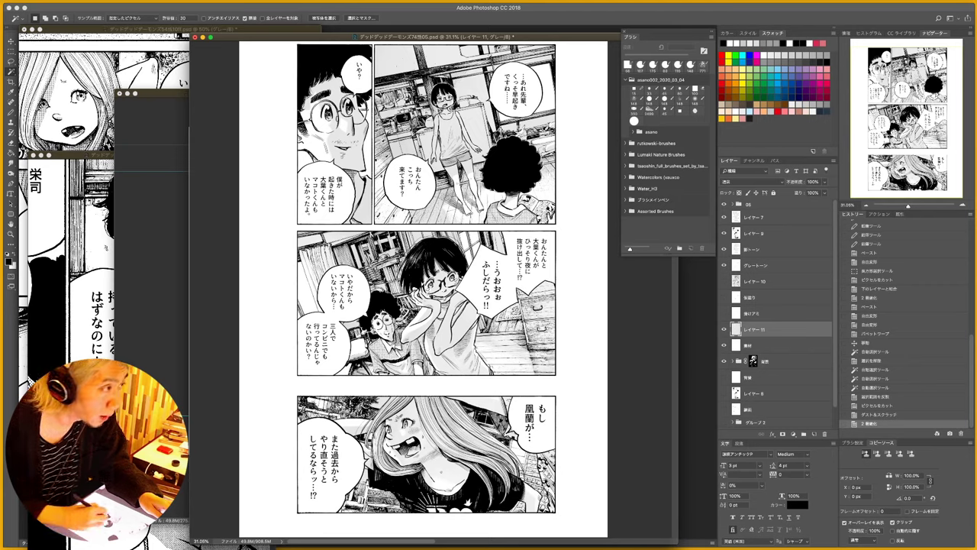
- Open the hatching texture files かけあみA02.psd and かけあみB04.psd, compare them, and close かけあみB04.psd
key(super+Tab)
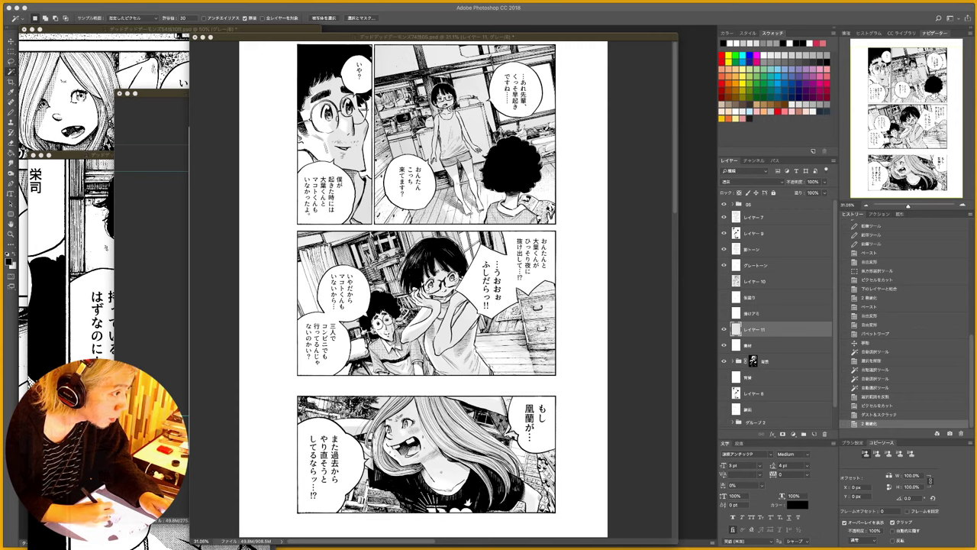
key(F5)
key(ctrl+Tab)
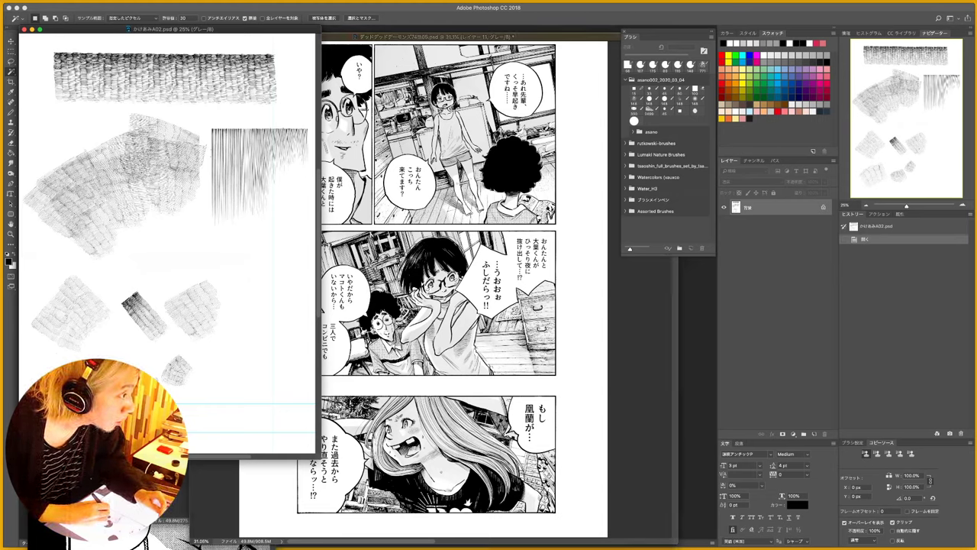
key(F5)
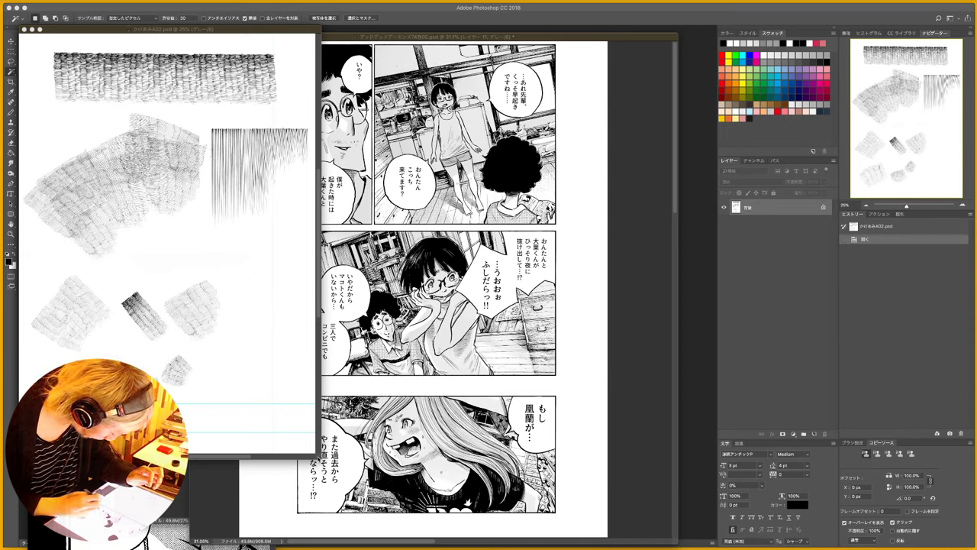
key(F5)
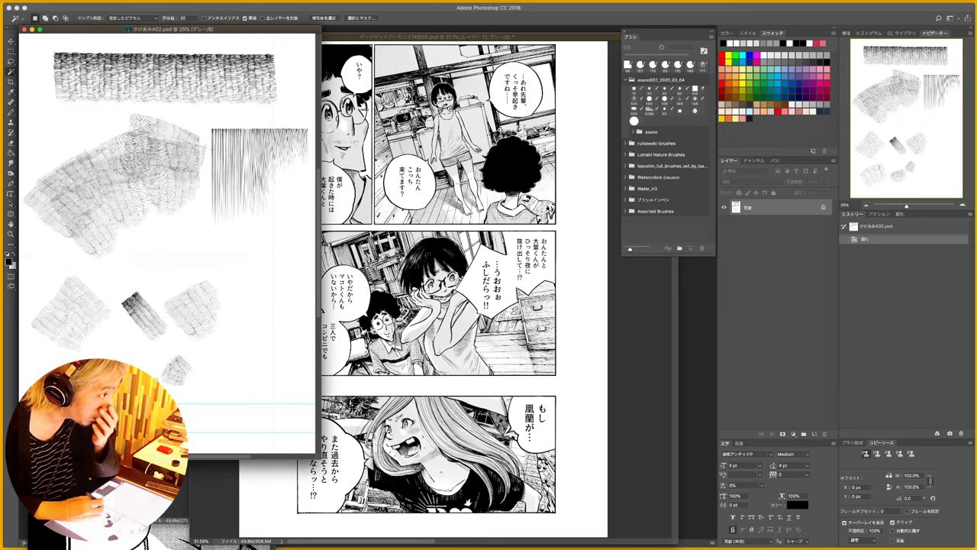
key(F5)
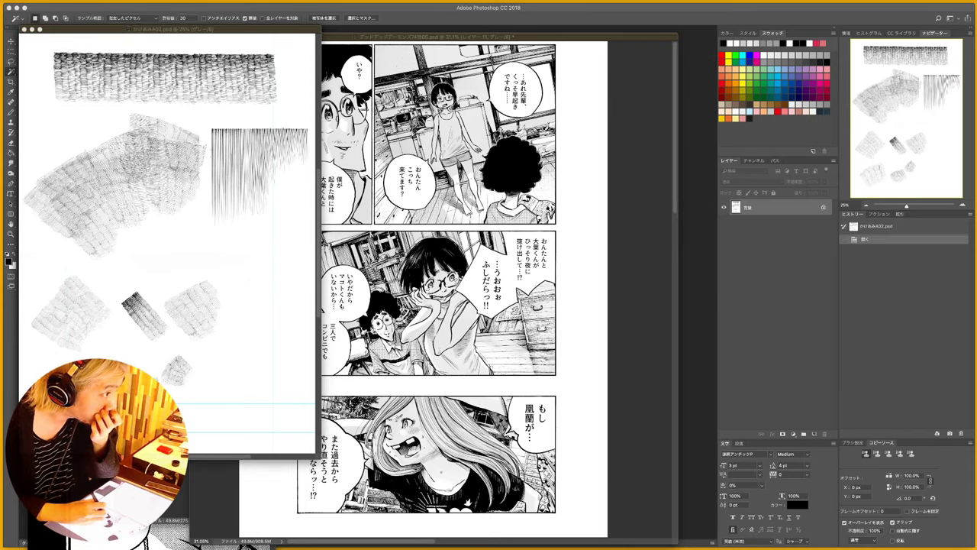
key(F5)
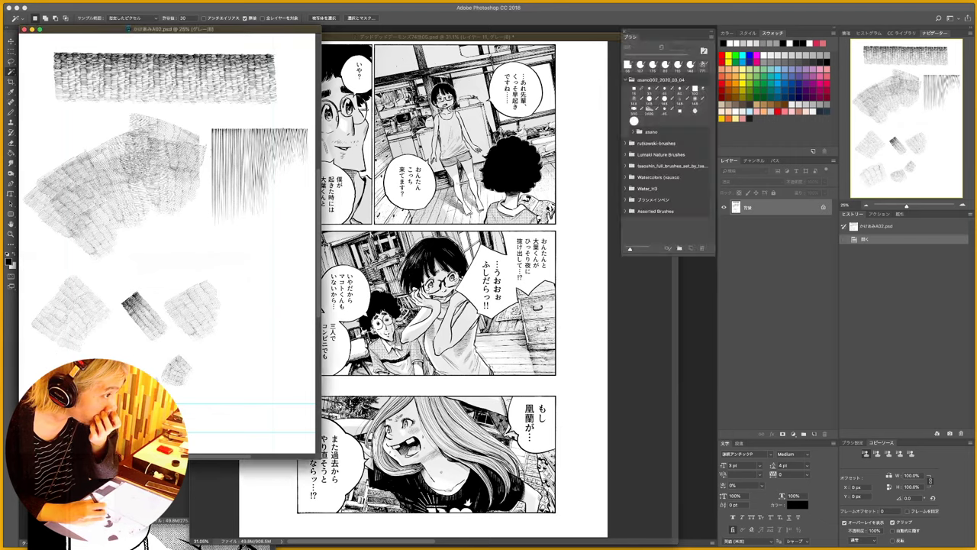
key(ctrl+Tab)
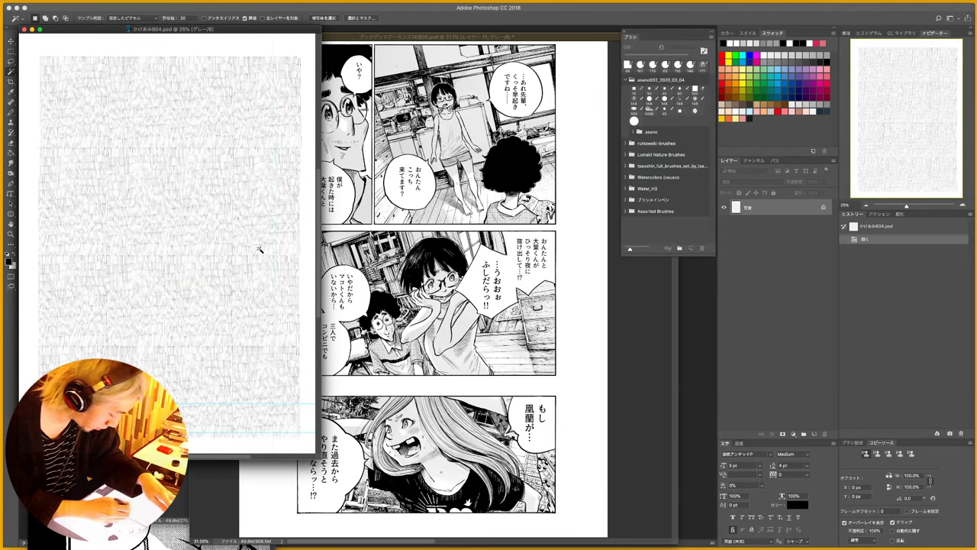
key(z)
mouse_move(277, 274)
mouse_down()
mouse_move(293, 272)
mouse_move(259, 269)
mouse_up()
key(super+w)
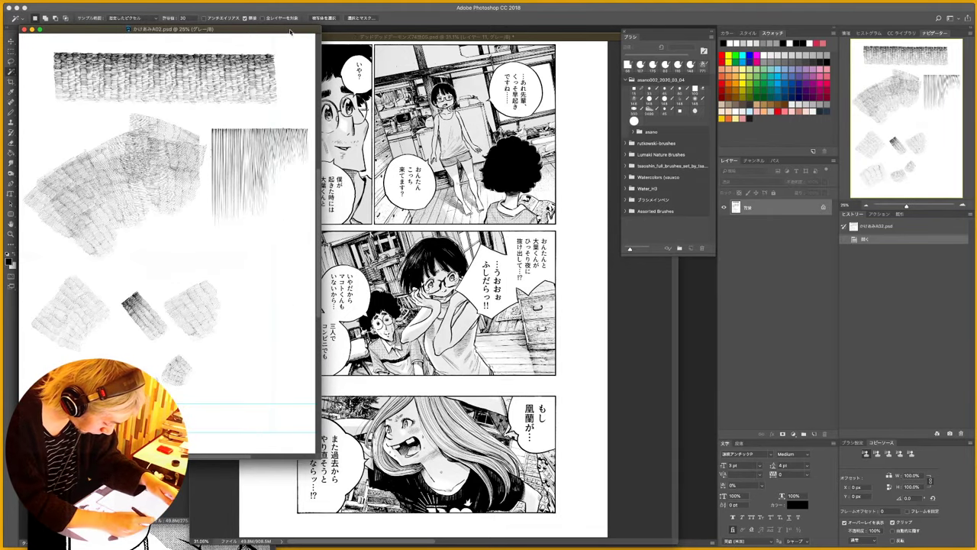
- Copy a rectangular selection of the large curved hatching patch in かけあみA02.psd and return to the manga page
drag(290, 32, 366, 79)
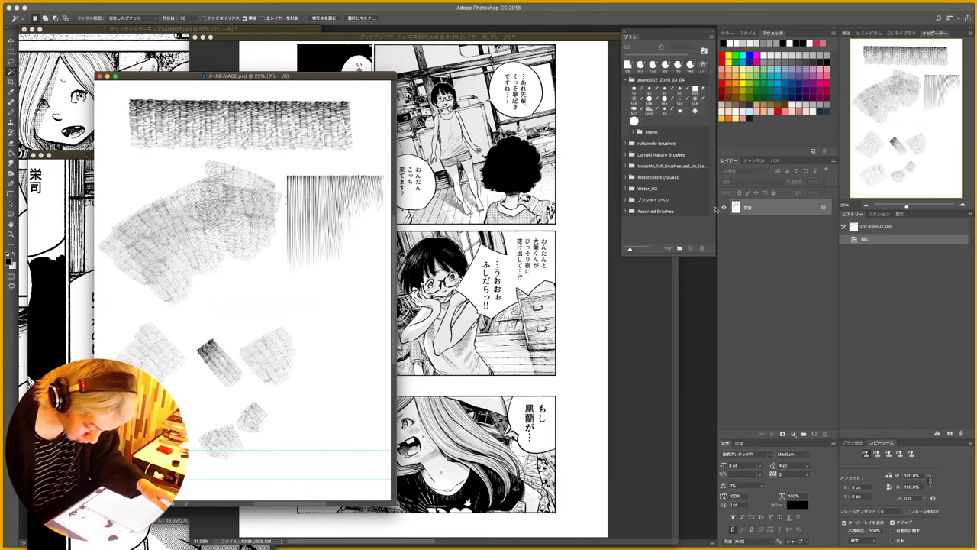
key(m)
drag(277, 193, 119, 319)
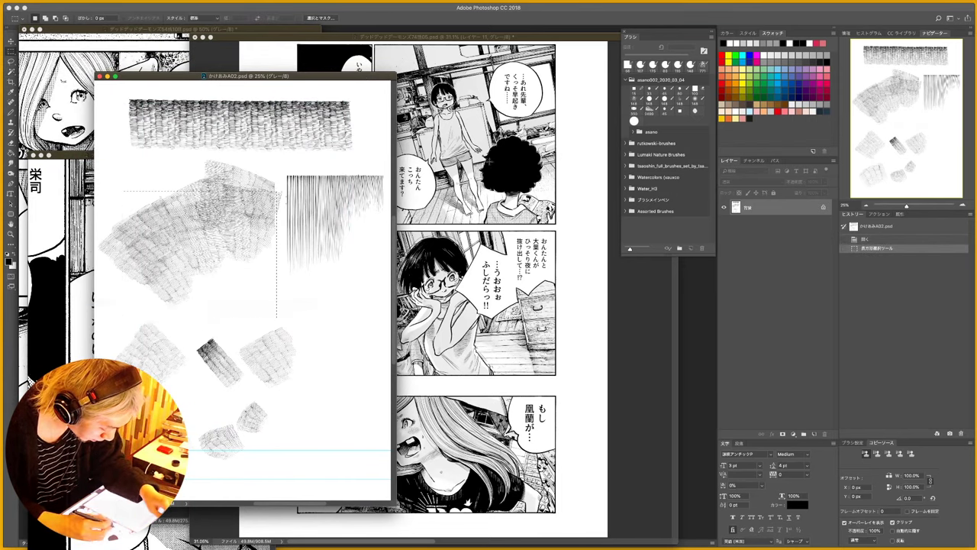
click(490, 161)
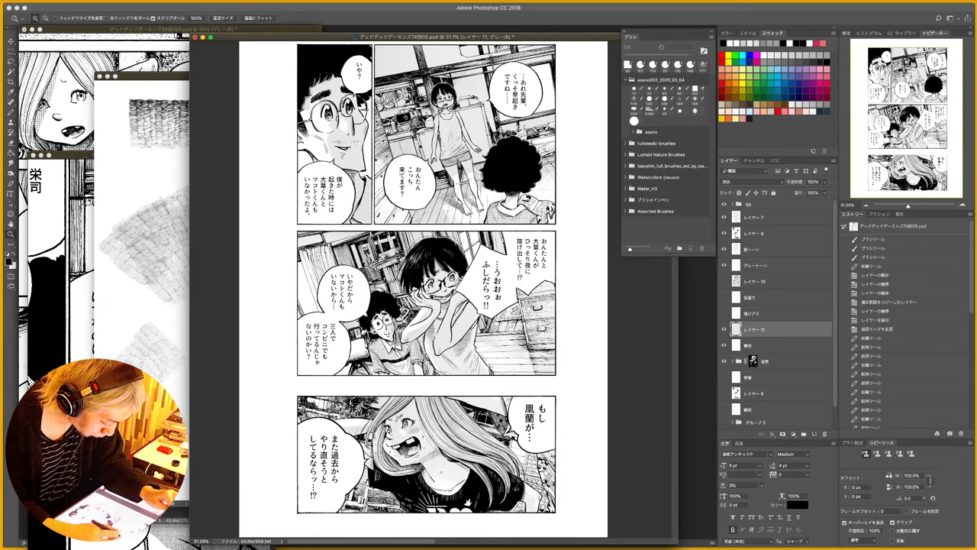
- Merge the cloth pattern layer into the hatching layer and paste the copied hatching as a new layer over the kitchen panel
drag(489, 115, 500, 250)
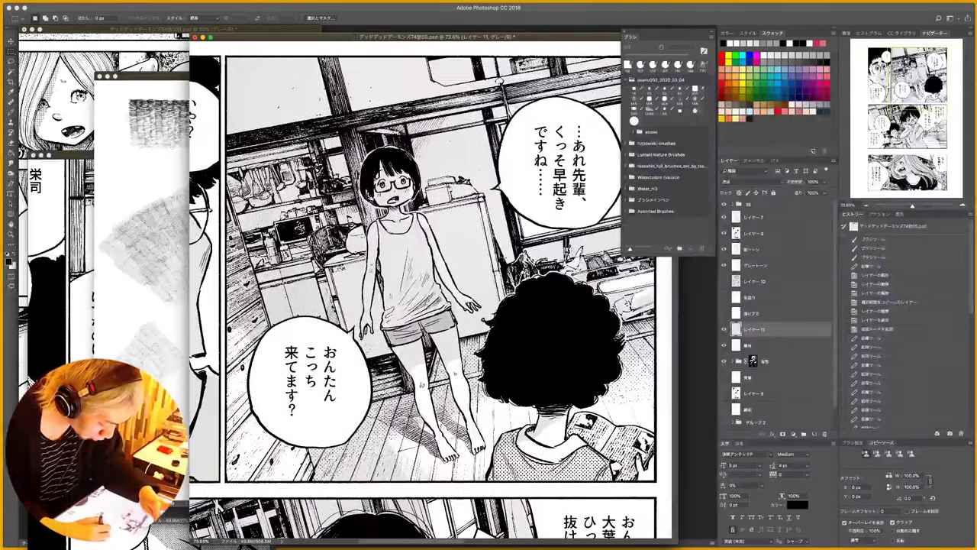
drag(483, 202, 474, 203)
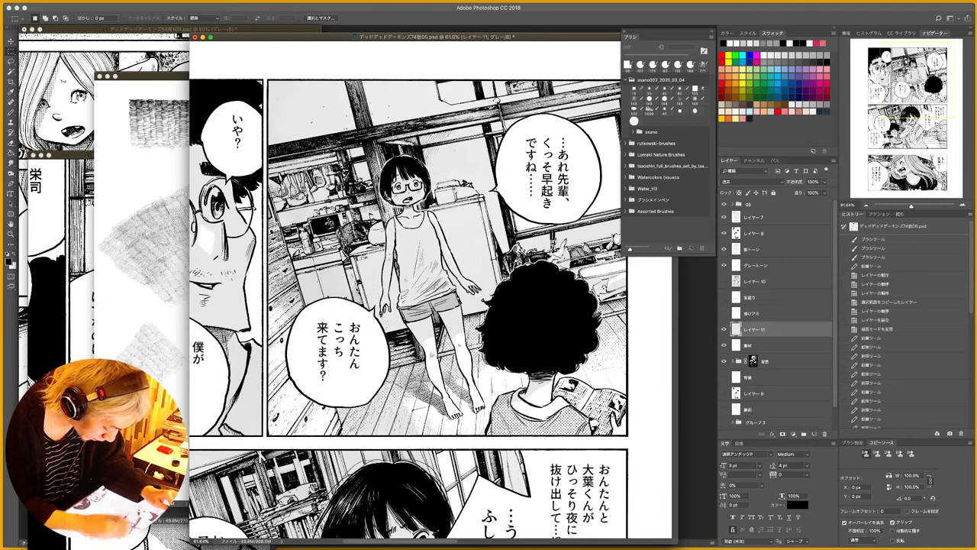
drag(471, 214, 462, 215)
drag(507, 247, 484, 247)
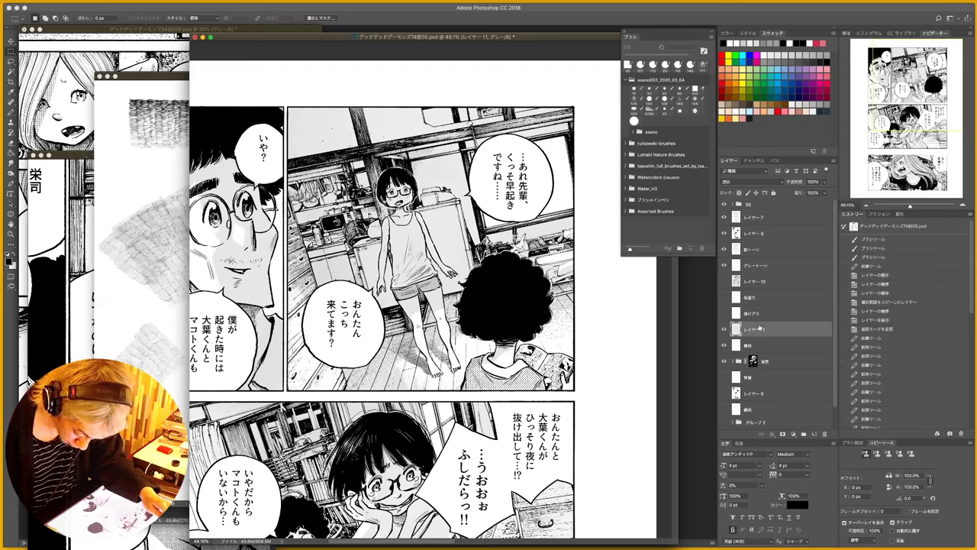
mouse_move(756, 336)
mouse_down()
mouse_move(739, 321)
mouse_move(771, 314)
mouse_up()
key(super+t)
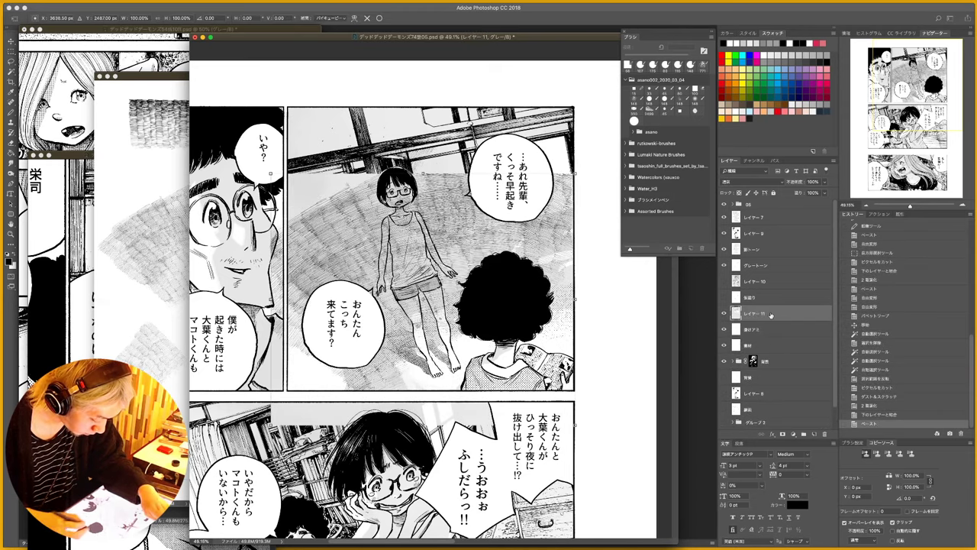
- Move the pasted hatching over the upper part of the kitchen panel and set its blend mode to Multiply
drag(512, 280, 449, 202)
click(745, 184)
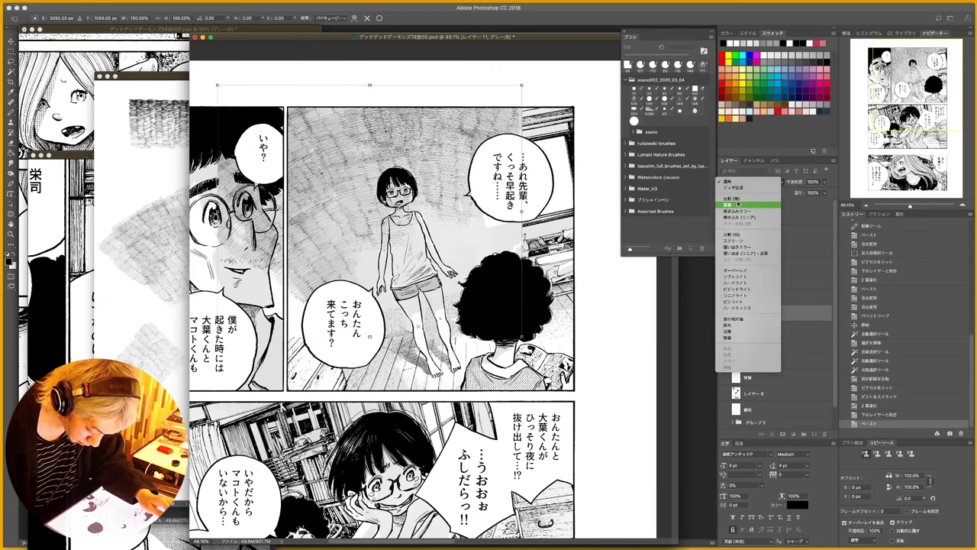
click(742, 206)
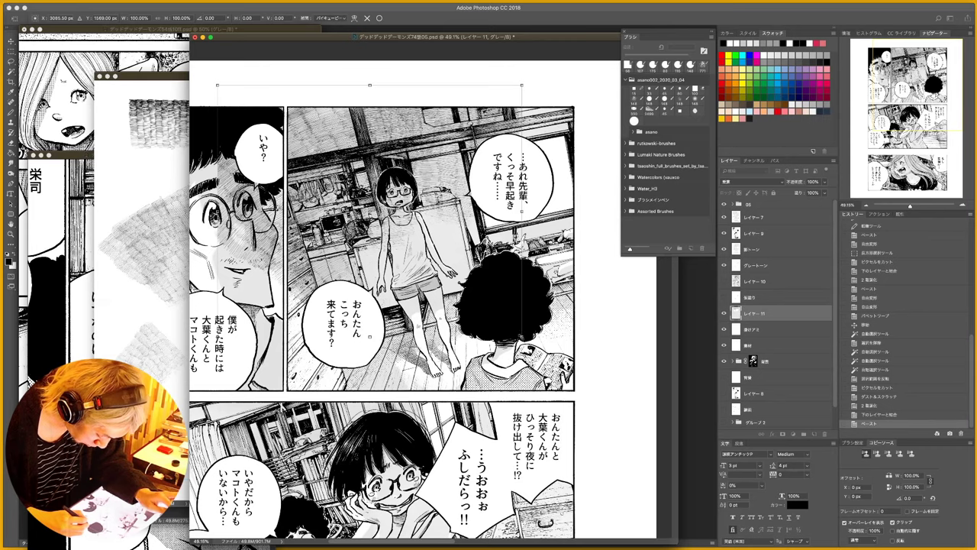
- Rotate the hatching by about -20° over the kitchen panel's upper-left wall and convert it to black and white with a Threshold of 128
mouse_move(522, 337)
mouse_down()
mouse_move(513, 329)
mouse_move(538, 326)
mouse_up()
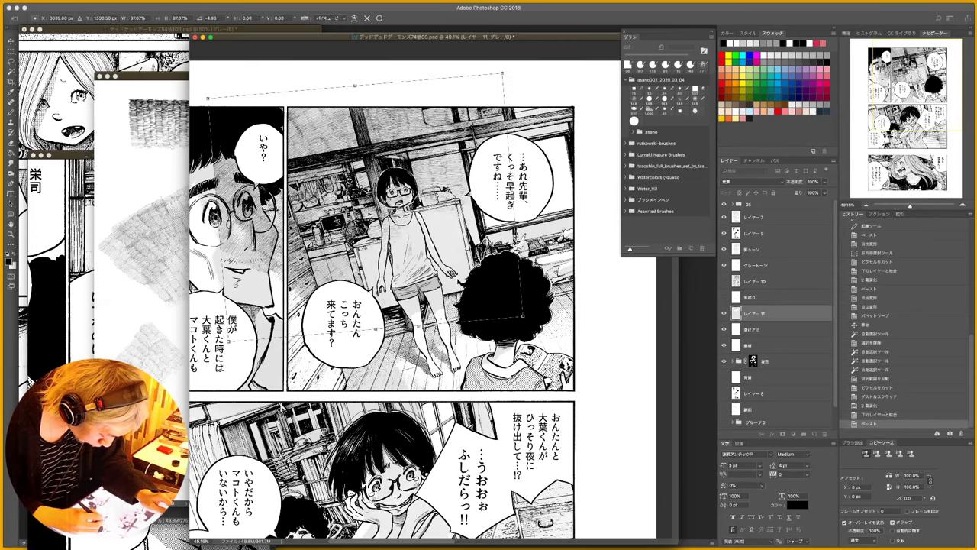
drag(455, 280, 430, 218)
drag(498, 254, 510, 262)
drag(469, 211, 459, 207)
mouse_move(523, 189)
mouse_down()
mouse_move(511, 157)
mouse_move(520, 146)
mouse_move(451, 167)
mouse_move(437, 213)
mouse_up()
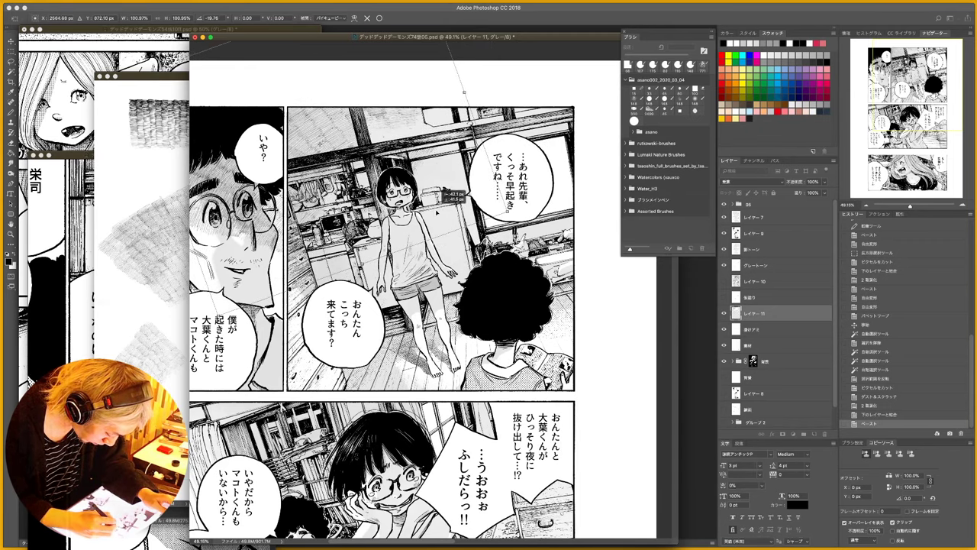
key(Return)
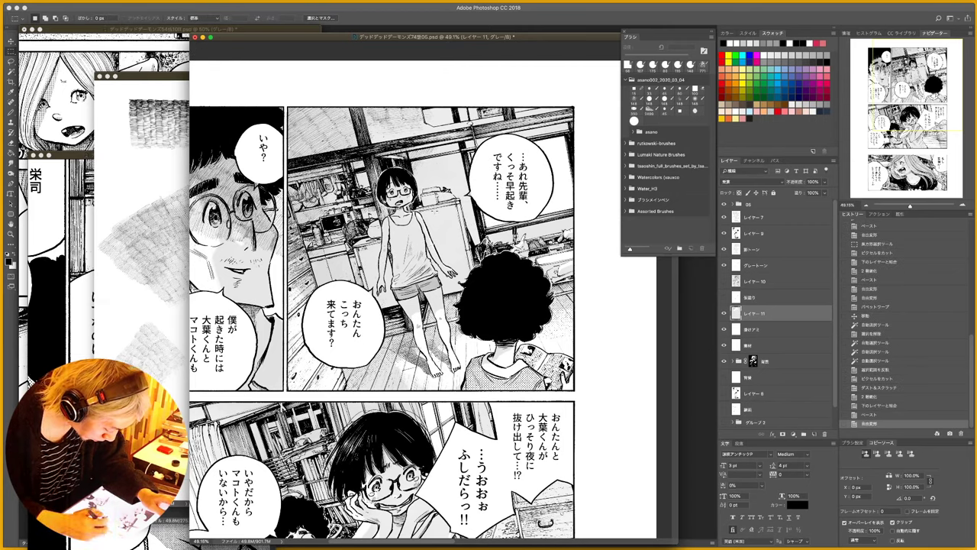
key(super+shift+t)
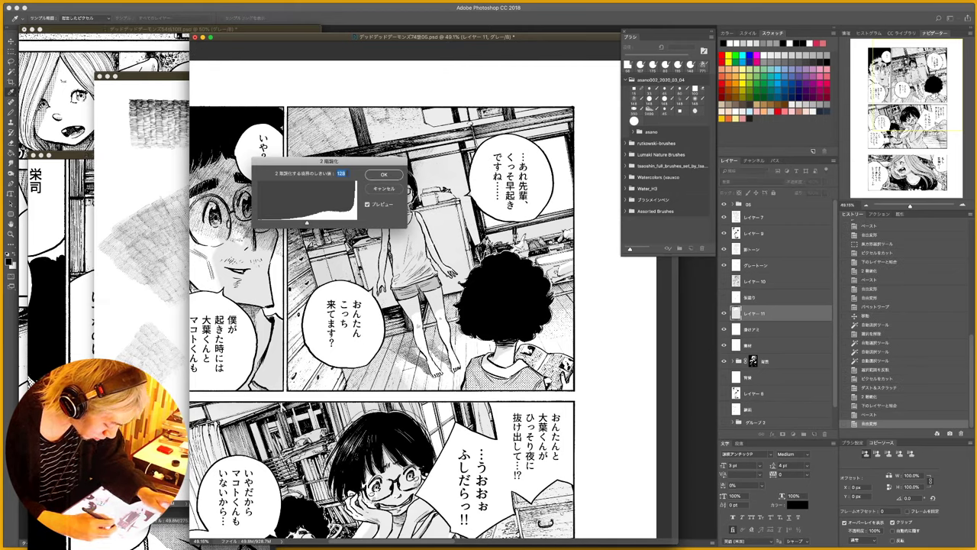
click(385, 174)
- Outline the upper-left wall of the kitchen panel with the Polygonal Lasso and cut away the hatching outside it
key(l)
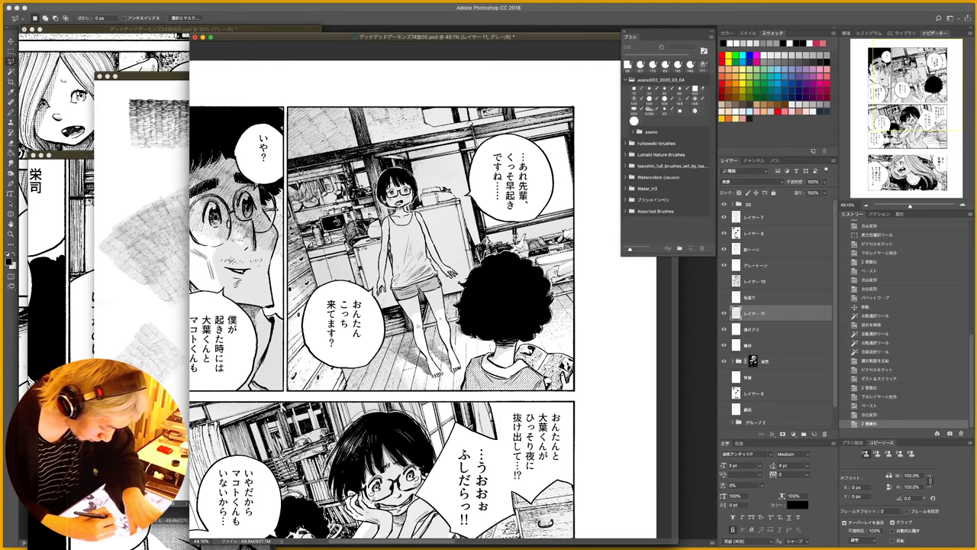
click(284, 174)
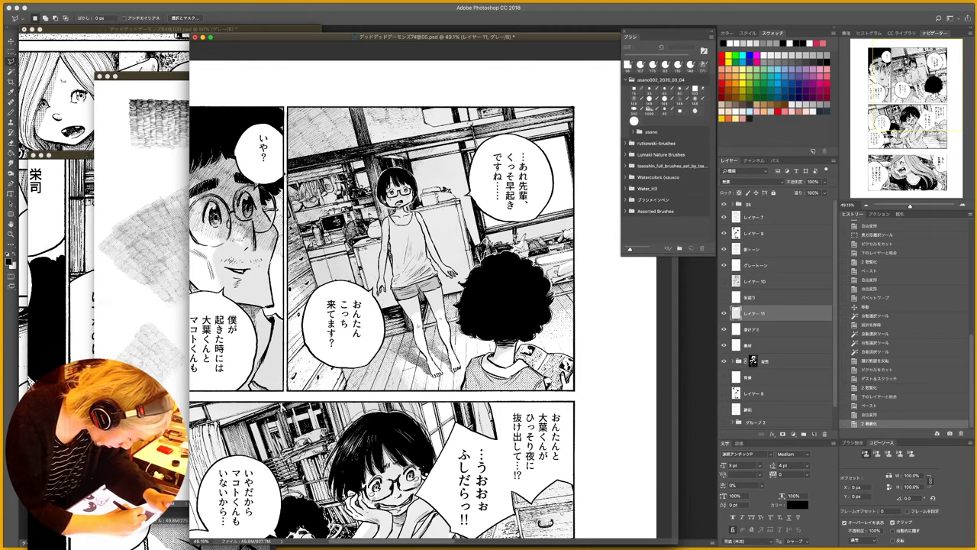
click(288, 105)
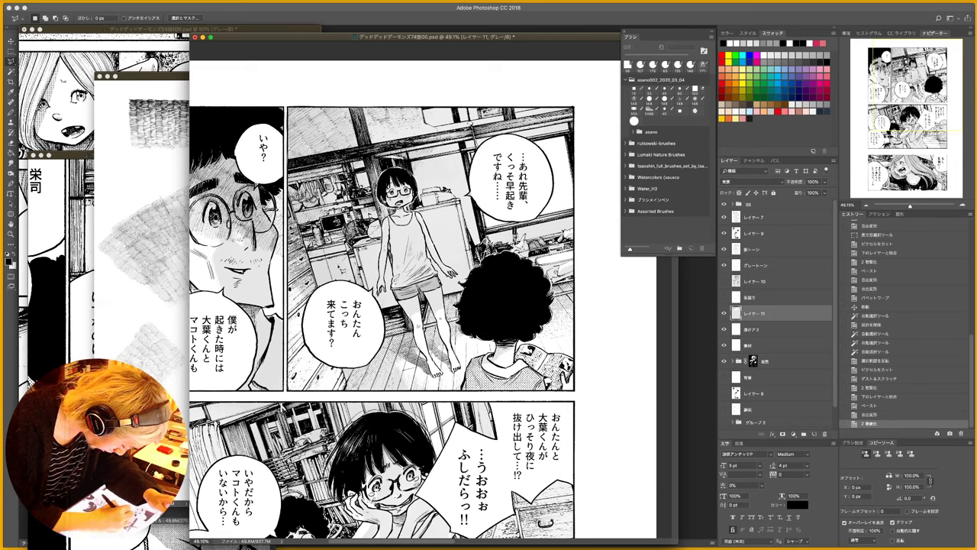
click(292, 197)
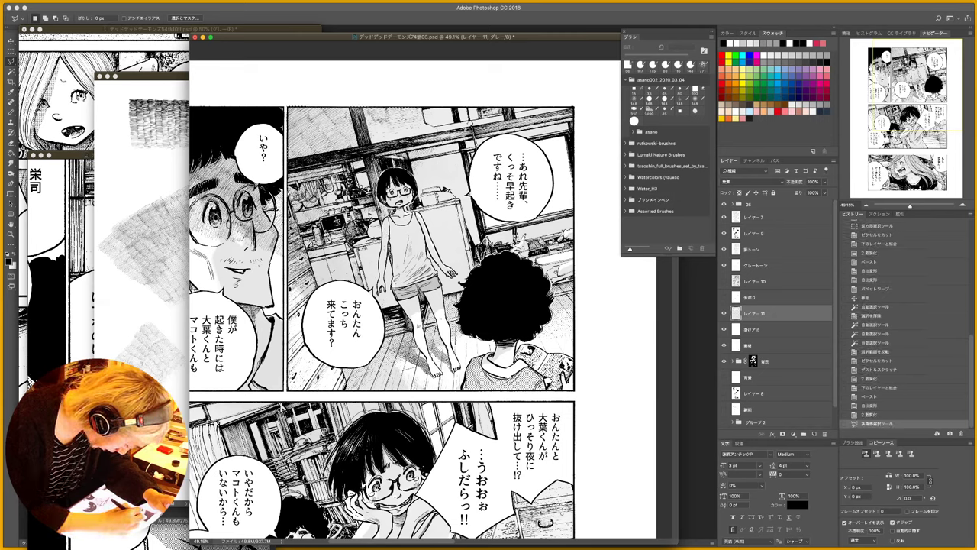
key(super+shift+i)
key(super+x)
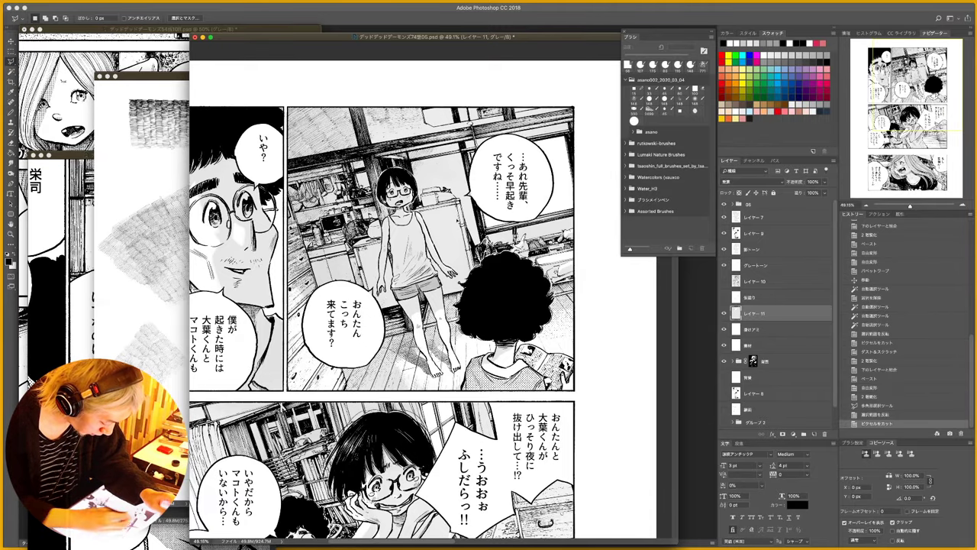
- Examine the trimmed wall hatching in the kitchen panel and the tones in the middle panel below
key(super+space)
mouse_move(343, 128)
mouse_down()
mouse_move(454, 128)
mouse_move(358, 132)
mouse_up()
key(space)
drag(538, 301, 475, 300)
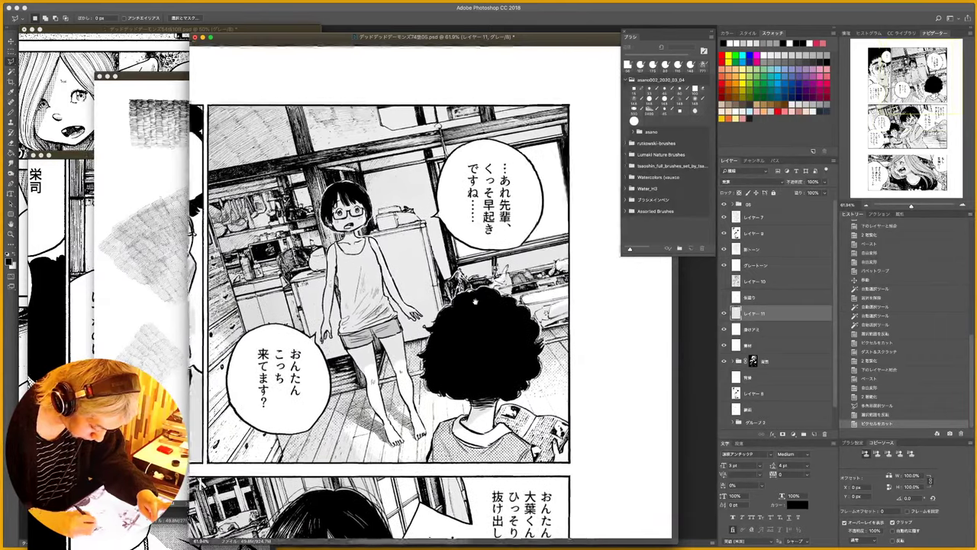
scroll(475, 302, right, 3)
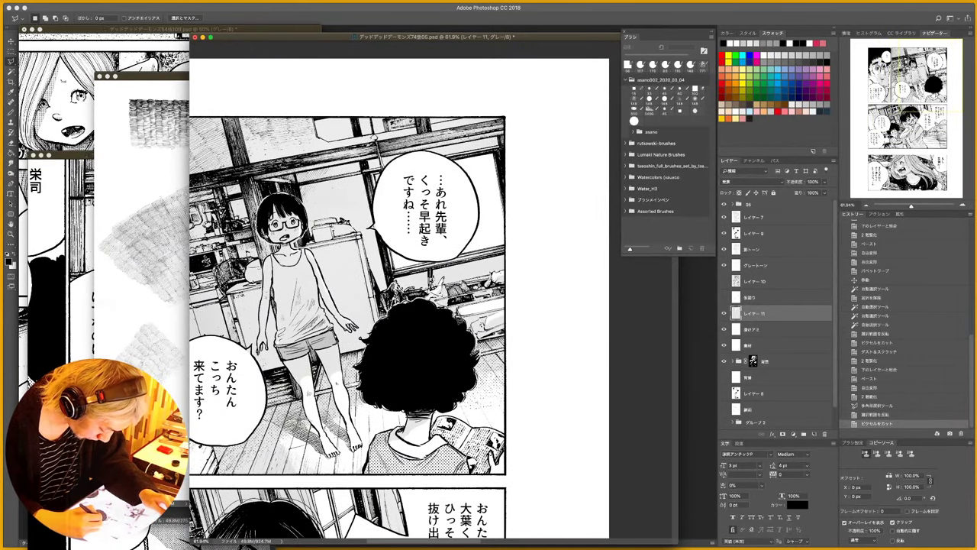
scroll(460, 329, down, 4)
scroll(460, 330, left, 2)
scroll(425, 324, down, 5)
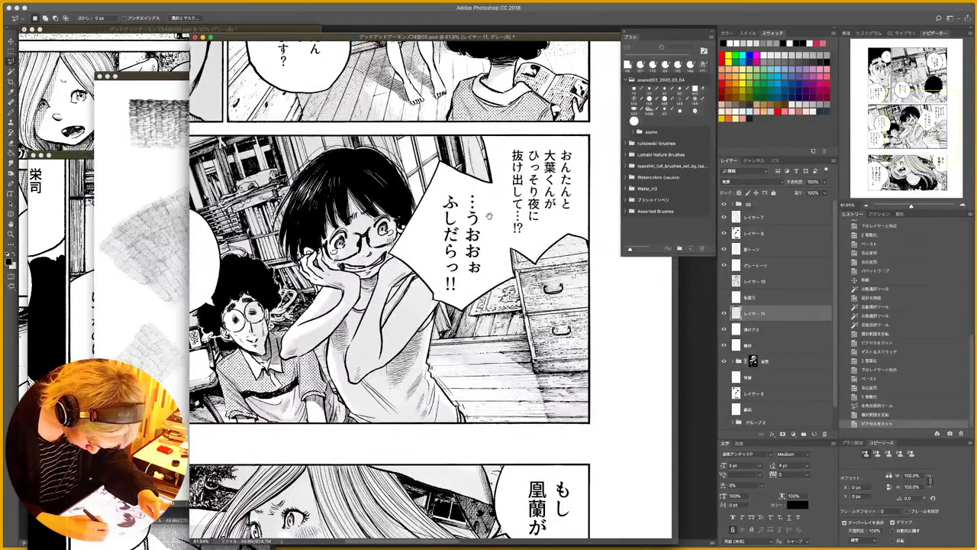
drag(489, 217, 494, 230)
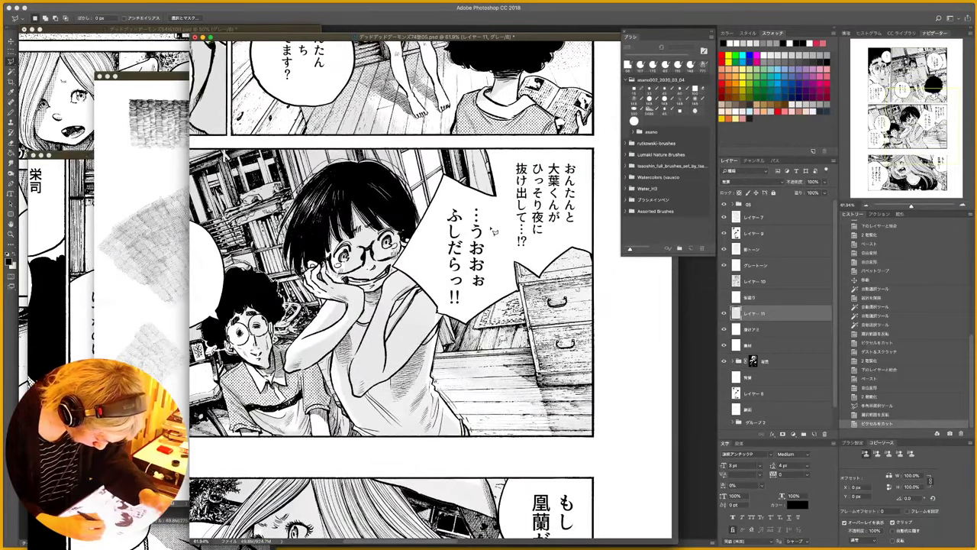
- Paste another copy of the hatching from the crosshatch document into the manga page and set its blend mode to Multiply
mouse_move(498, 273)
mouse_down()
mouse_move(478, 274)
mouse_move(501, 266)
mouse_up()
click(149, 339)
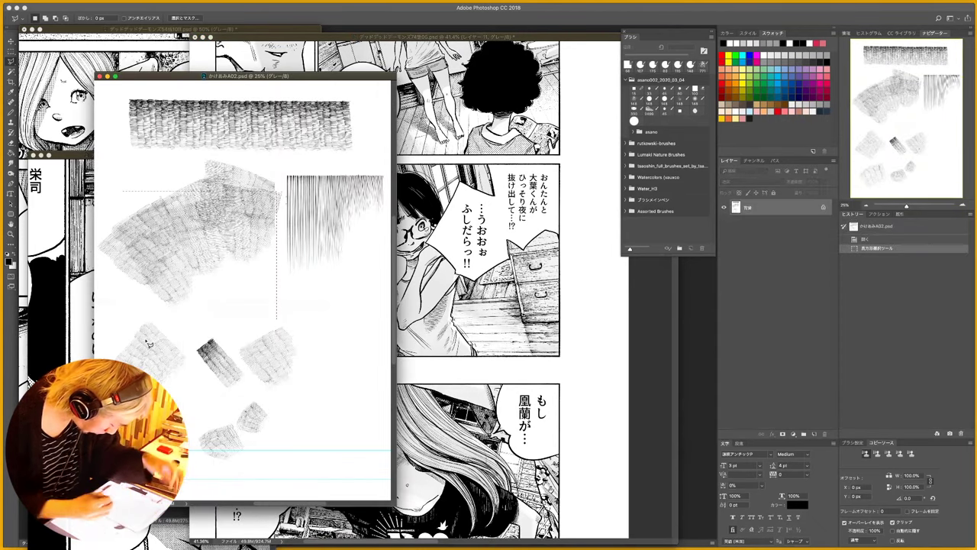
click(406, 484)
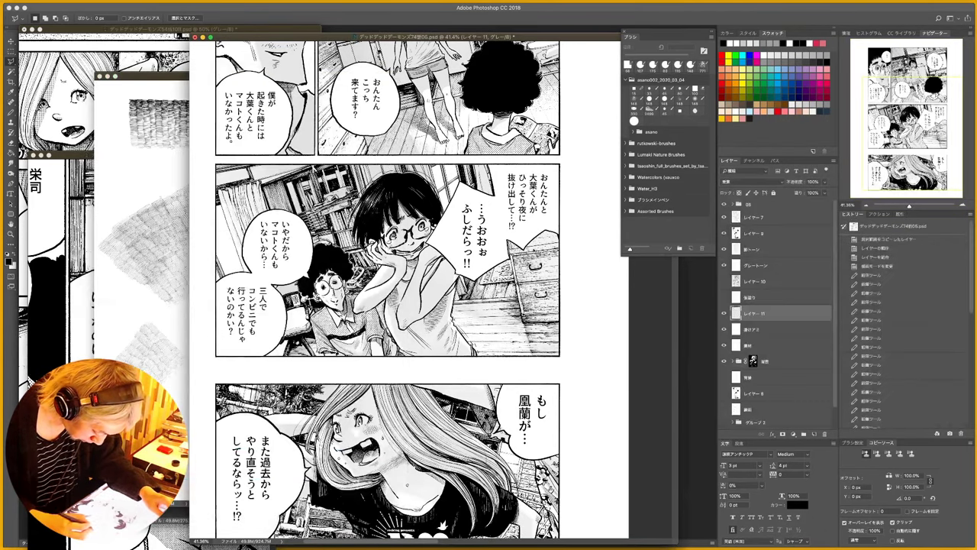
key(ctrl+v)
key(ctrl+t)
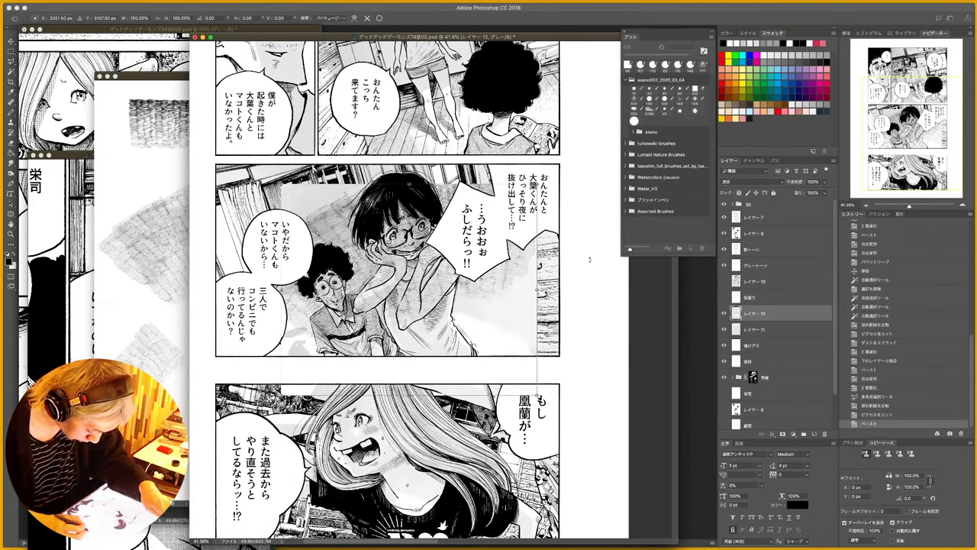
click(745, 183)
click(739, 206)
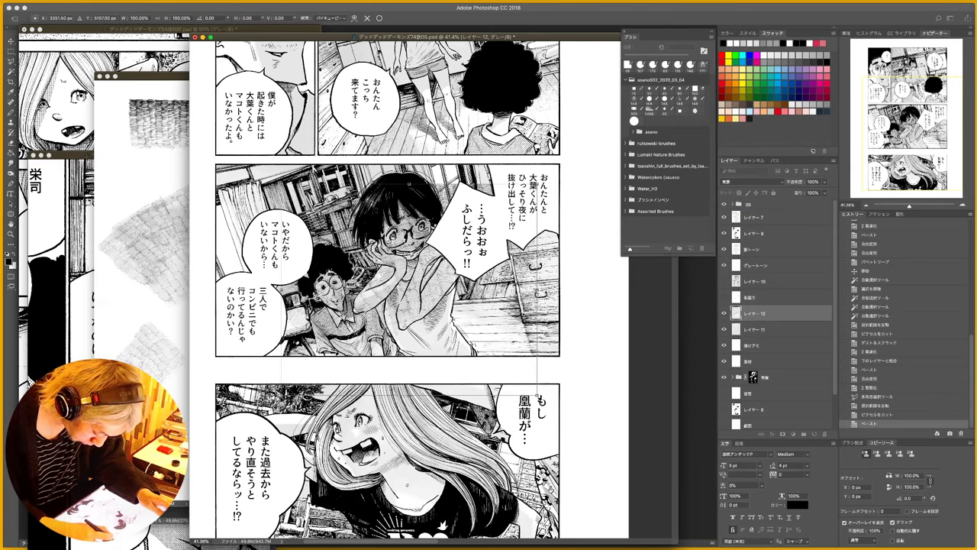
- Rotate the pasted hatching by about 157° and fit it over the wooden floor at the middle panel's lower-right corner
drag(550, 223, 388, 423)
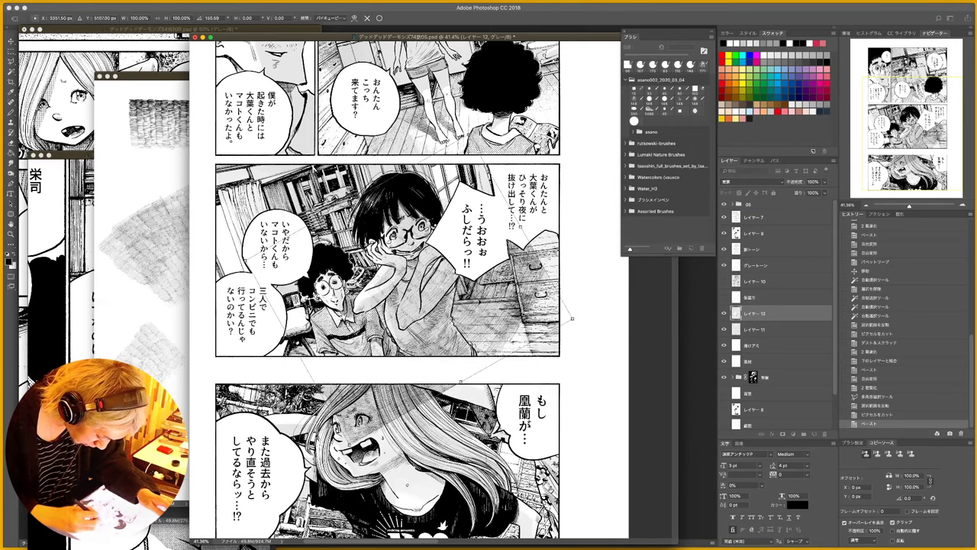
drag(486, 307, 573, 369)
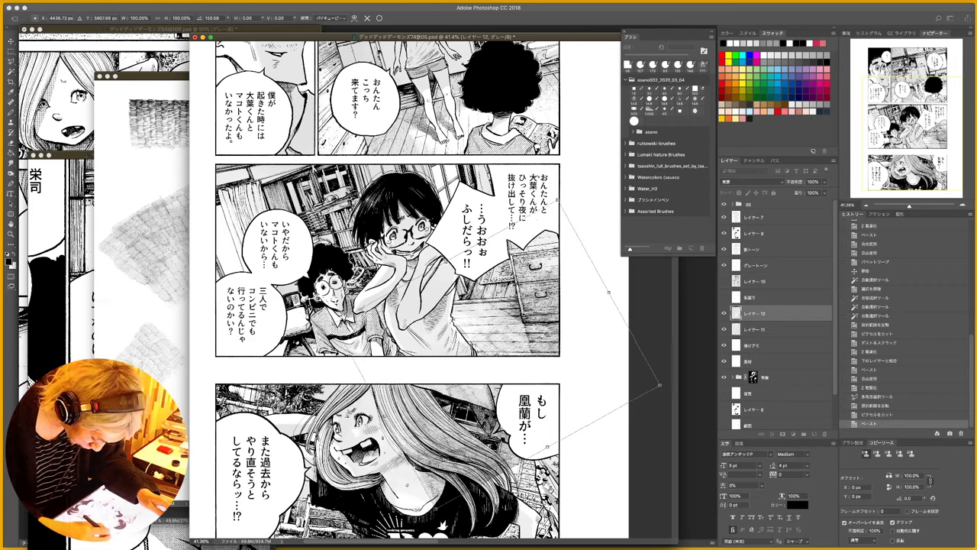
mouse_move(535, 186)
mouse_down()
mouse_move(554, 191)
mouse_move(544, 182)
mouse_up()
drag(456, 257, 465, 278)
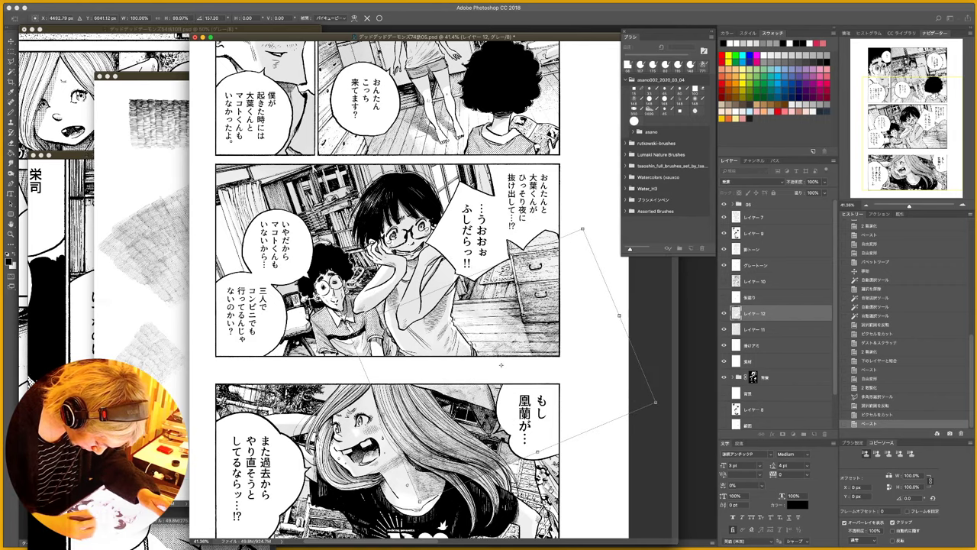
drag(554, 398, 543, 393)
drag(571, 195, 585, 206)
key(Return)
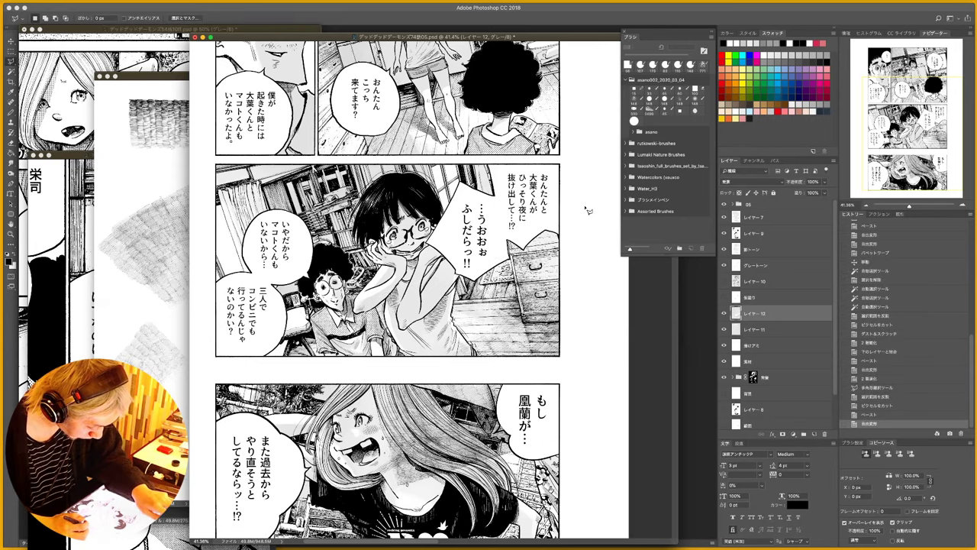
- Convert the floor hatching to black and white with Threshold and cut away everything outside the middle panel's frame using the Polygonal Lasso
key(super+alt+t)
key(Return)
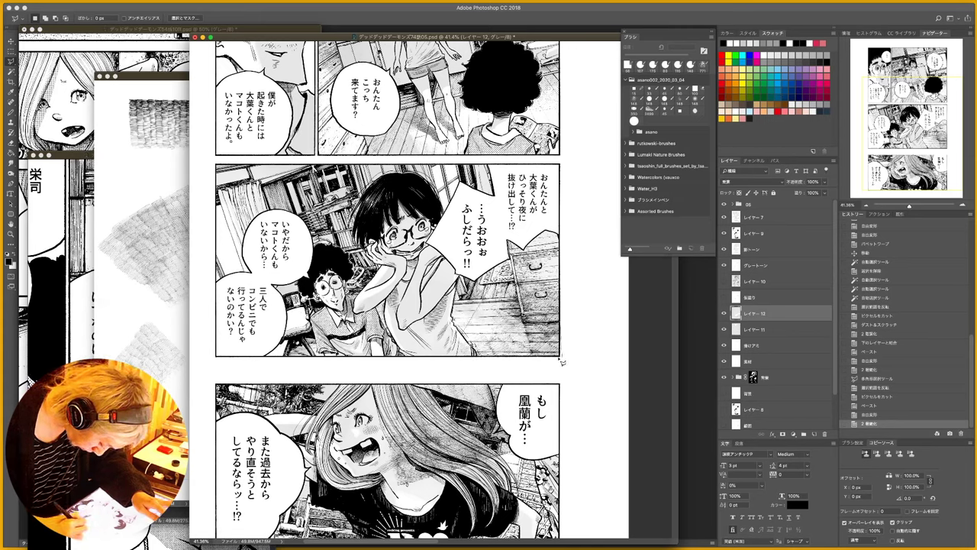
click(560, 359)
click(486, 361)
key(ctrl+shift+i)
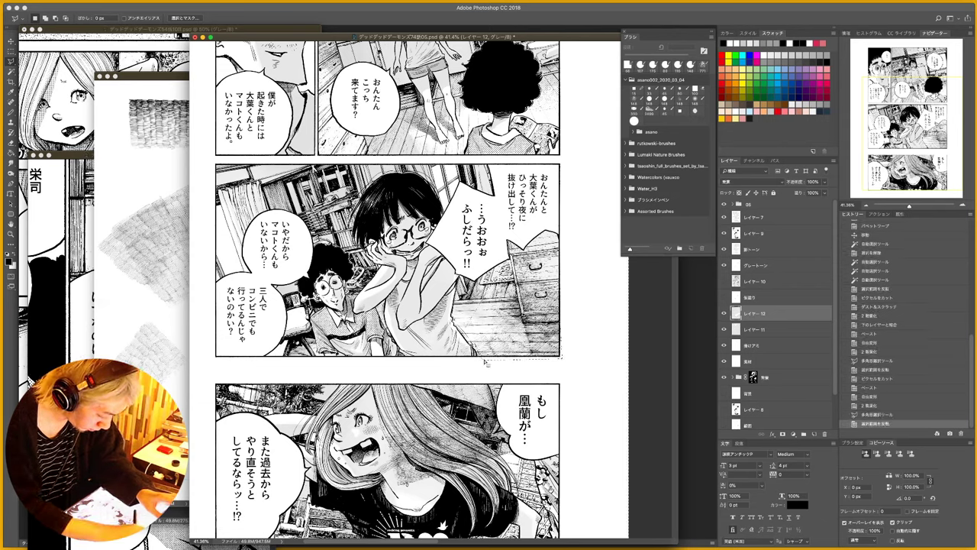
key(ctrl+x)
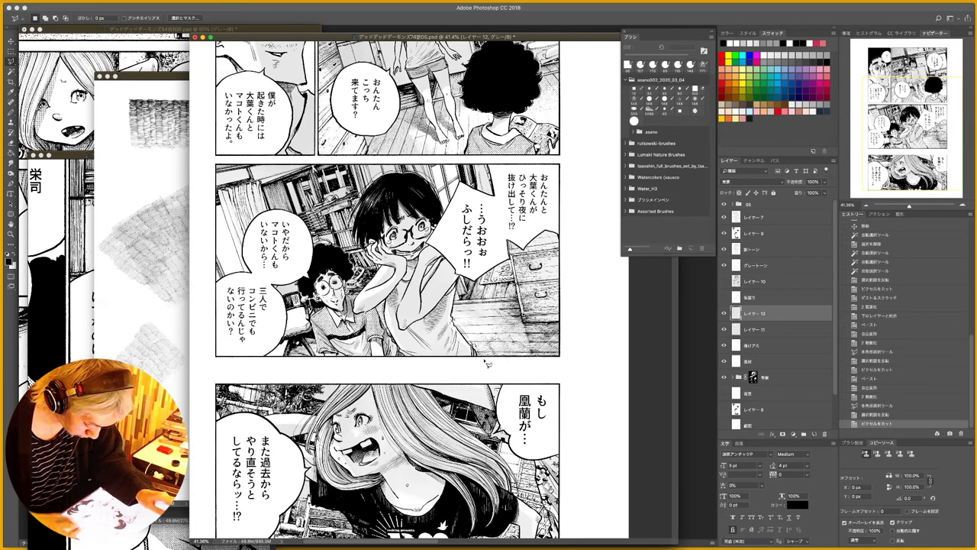
- Compare the middle panel's floor with and without the hatching layer and examine the hatching near the drawers up close
click(723, 314)
click(724, 314)
click(724, 313)
click(724, 313)
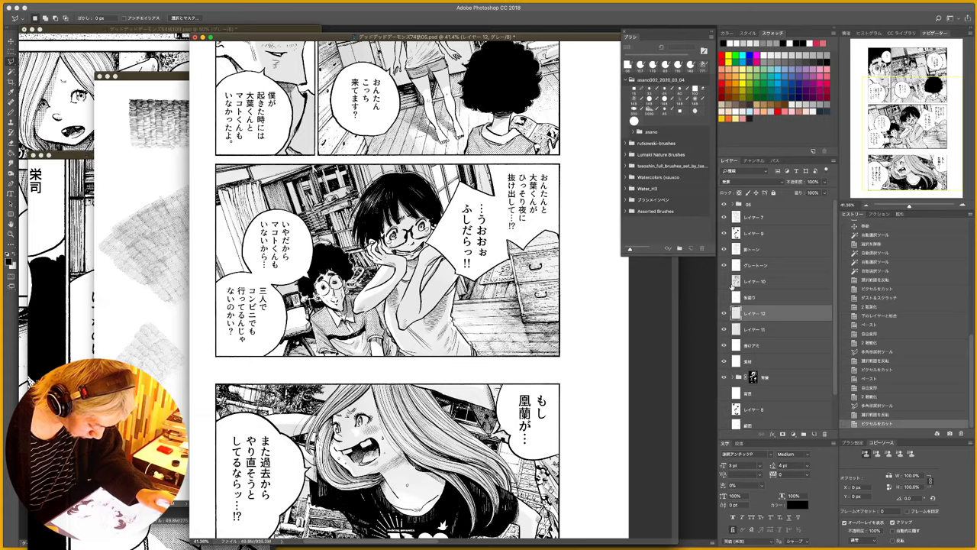
scroll(534, 326, up, 3)
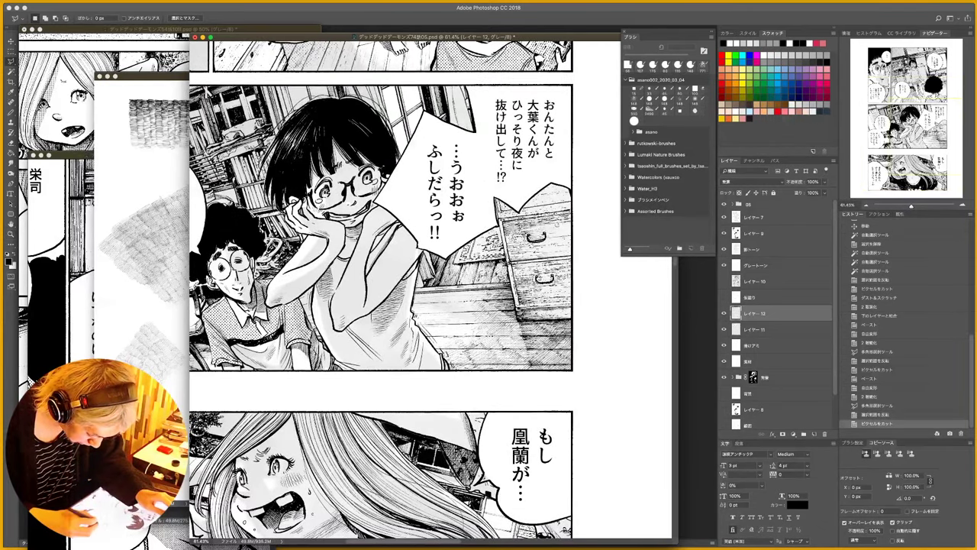
key(super+space)
mouse_move(513, 329)
mouse_down()
mouse_move(584, 329)
mouse_move(535, 329)
mouse_up()
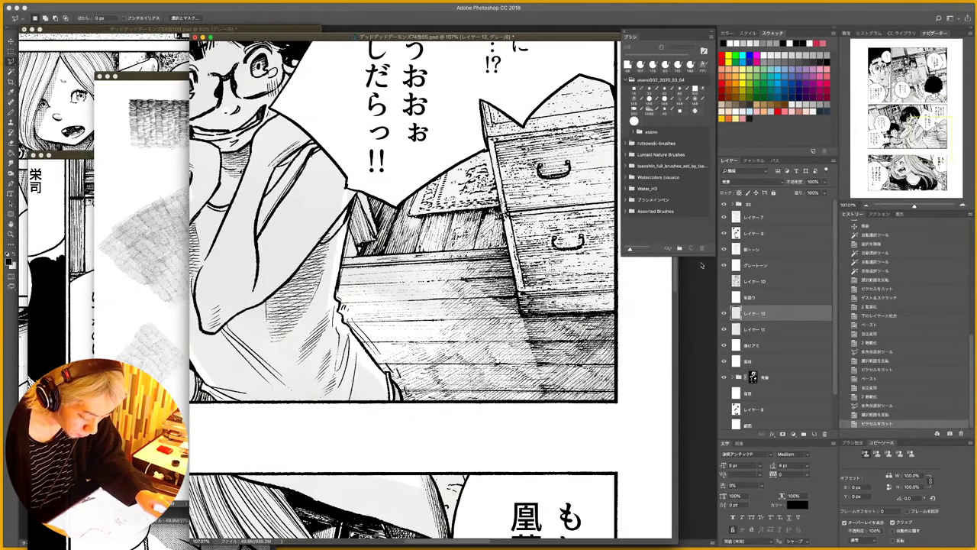
key(super+space)
drag(481, 346, 465, 346)
- Try to retouch the middle panel's floor hatching with a 35 px white Pencil
key(b)
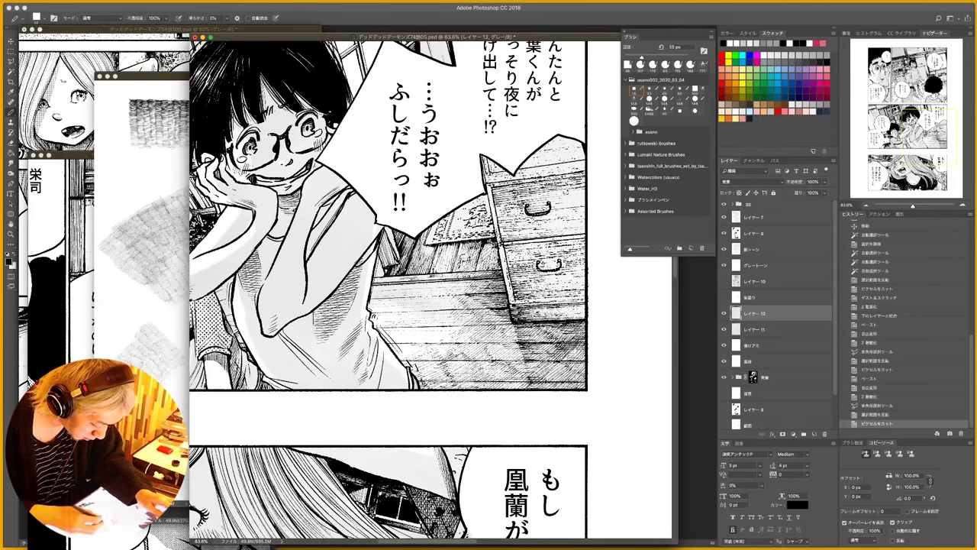
key(bracketleft)
key(bracketleft)
key(x)
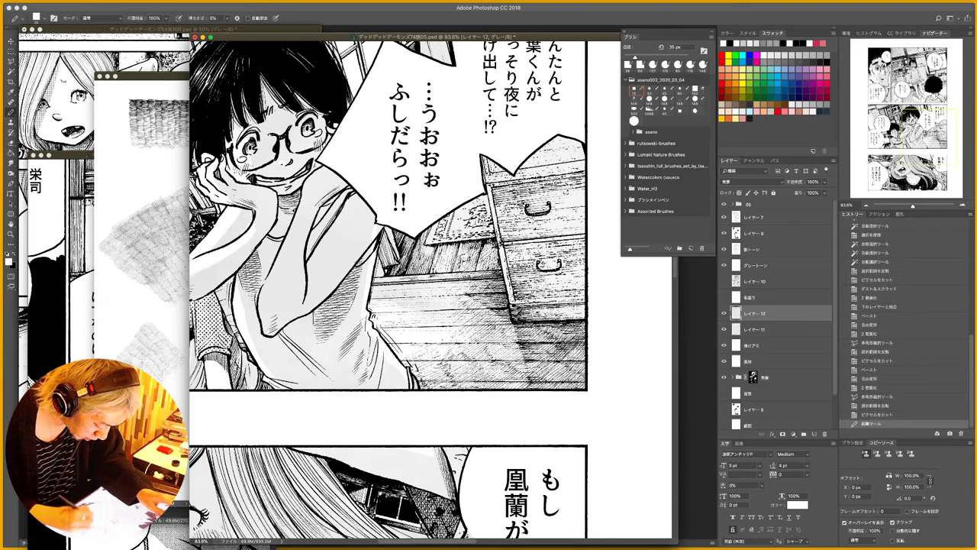
drag(516, 276, 451, 278)
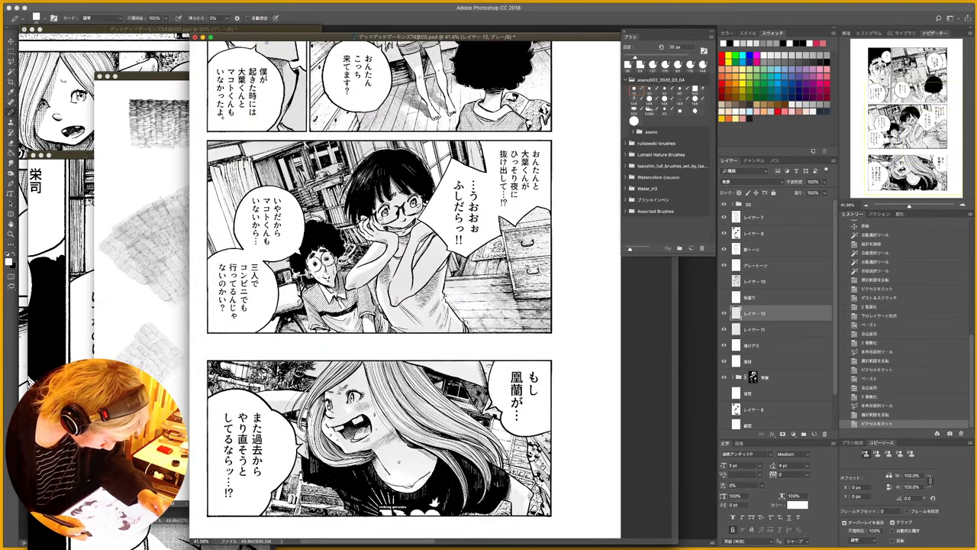
- Merge the floor hatching and wall hatching layers down into the crosshatching layer 掛けアミ
key(ctrl+e)
key(ctrl+e)
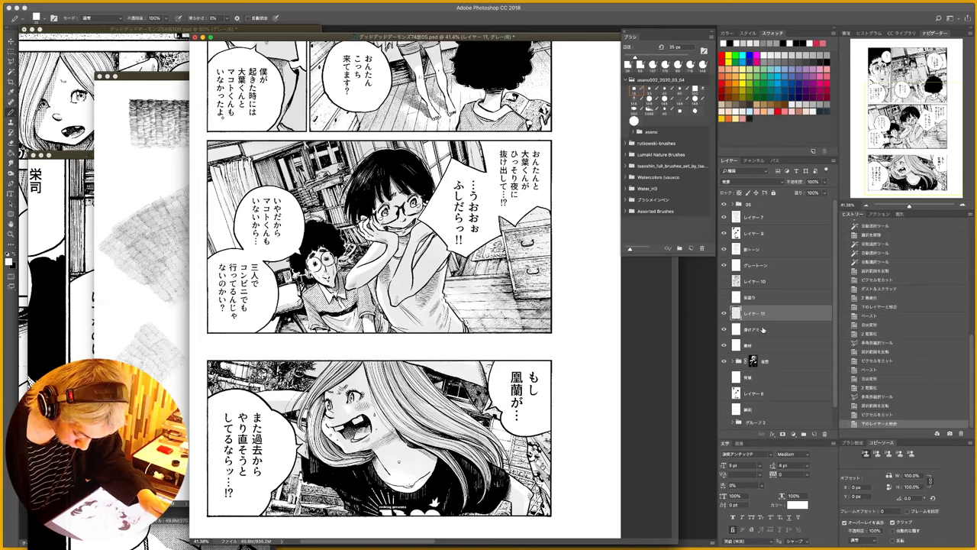
mouse_move(380, 181)
mouse_down()
mouse_move(449, 155)
mouse_move(472, 169)
mouse_move(476, 192)
mouse_move(500, 192)
mouse_up()
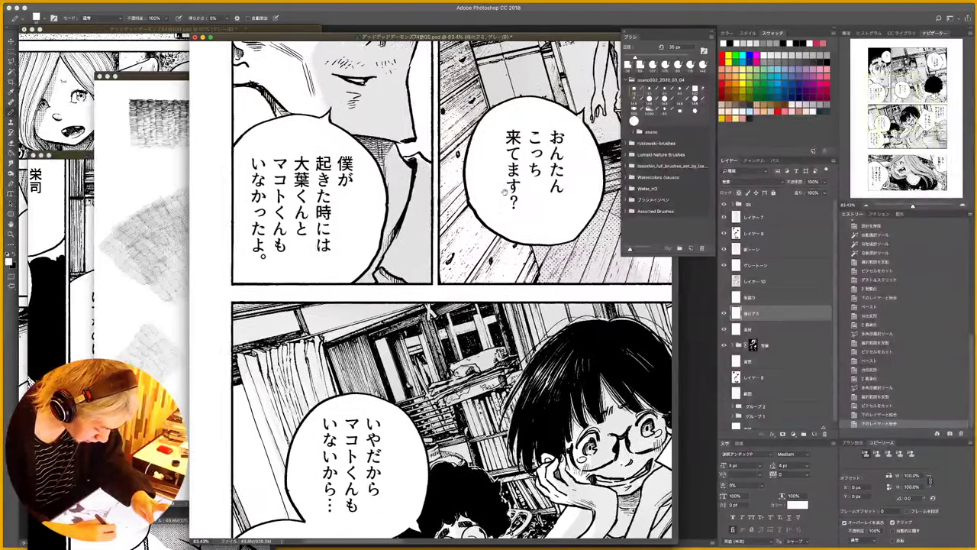
- Draw short black hatching strokes with a 32 px brush in the backgrounds of the kitchen panel and the middle panel
key(b)
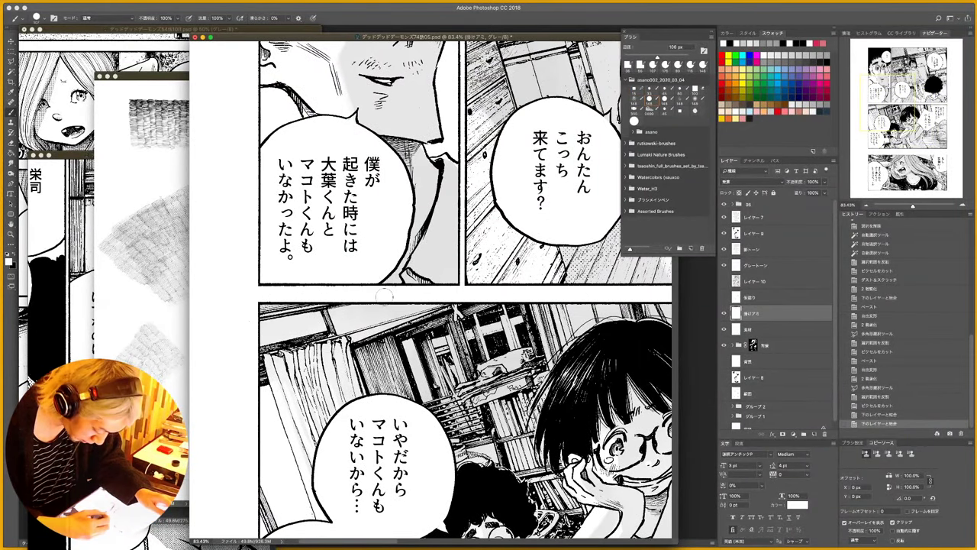
right_click(388, 292)
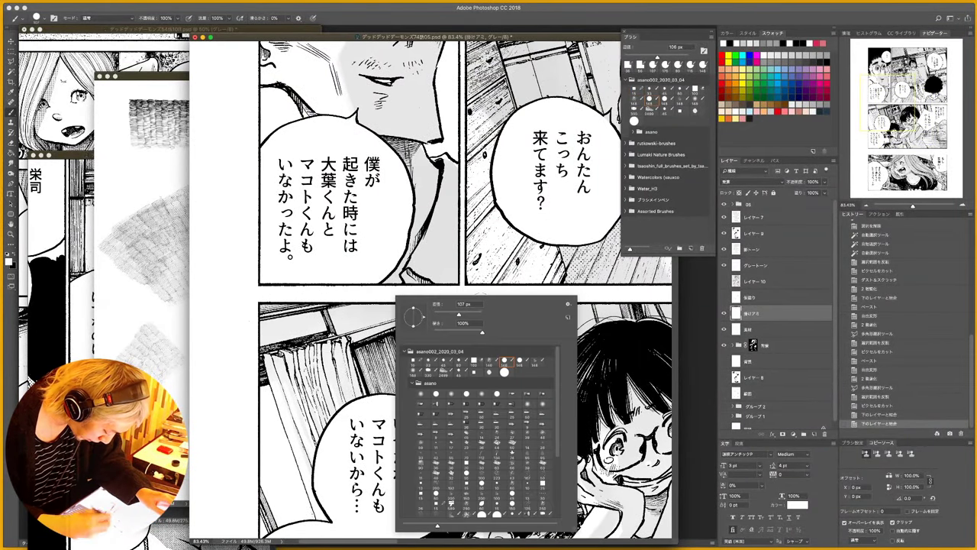
double_click(428, 362)
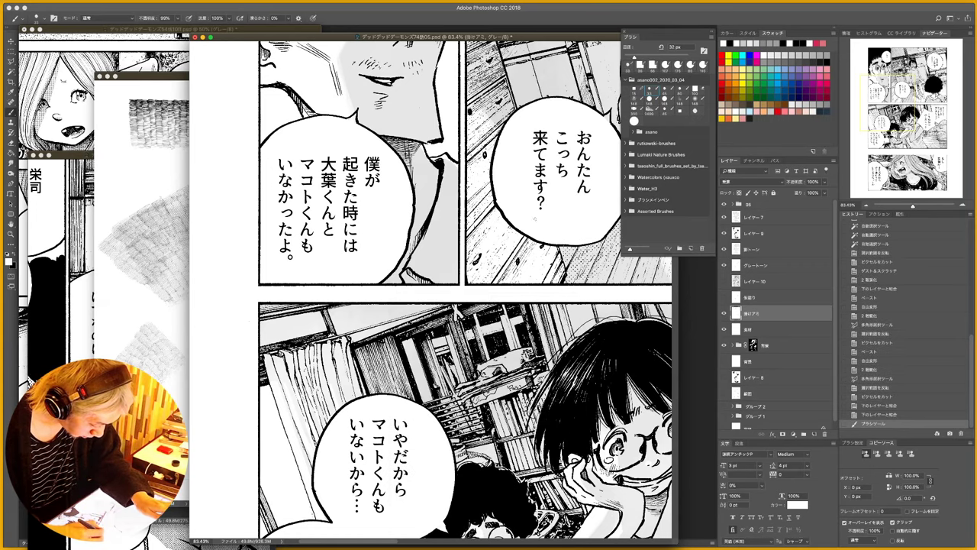
key(r)
drag(535, 219, 553, 276)
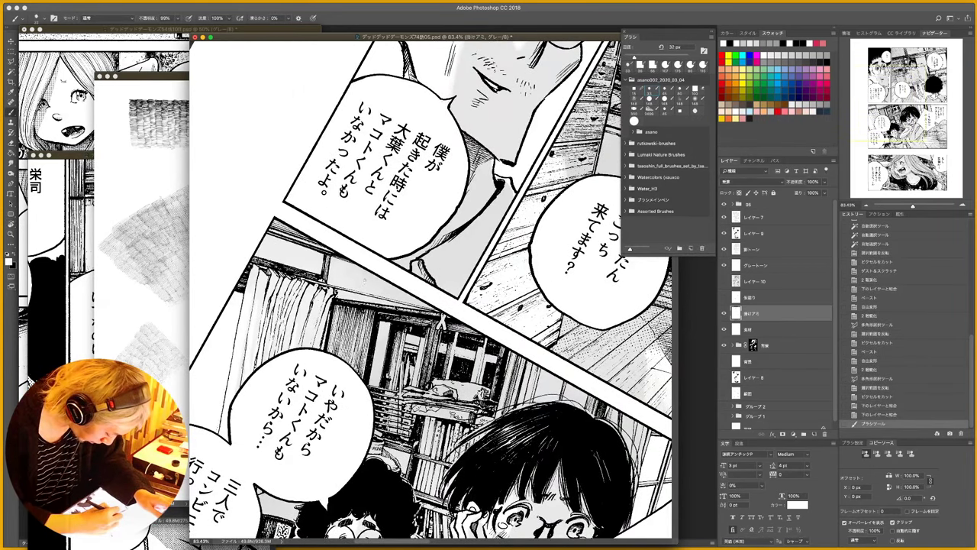
key(x)
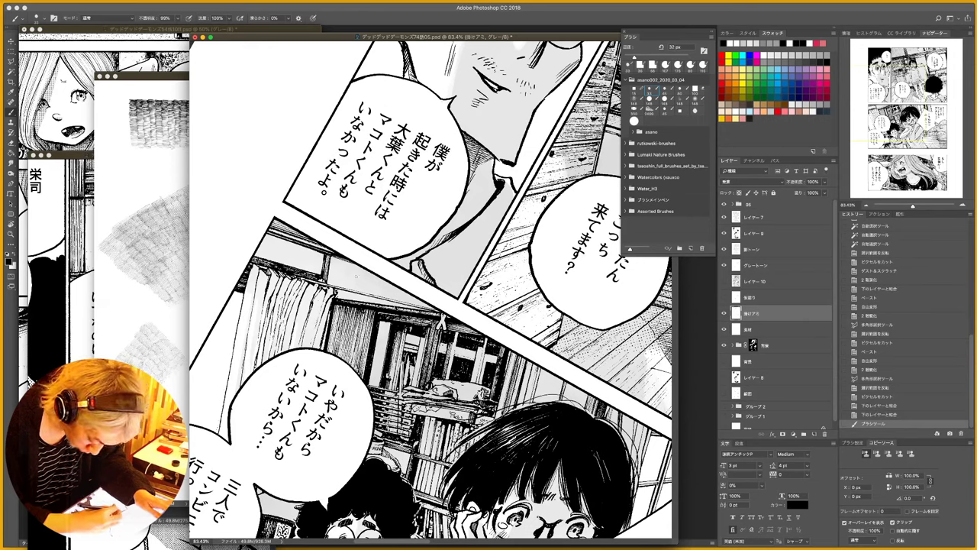
drag(646, 348, 658, 362)
drag(648, 349, 661, 363)
drag(649, 351, 662, 365)
drag(651, 352, 665, 366)
drag(652, 354, 664, 368)
drag(564, 333, 577, 345)
drag(567, 333, 583, 349)
drag(573, 335, 590, 350)
drag(579, 336, 595, 351)
drag(585, 337, 598, 351)
drag(408, 293, 401, 307)
drag(410, 294, 406, 307)
drag(414, 296, 413, 308)
drag(418, 297, 418, 310)
drag(423, 300, 419, 310)
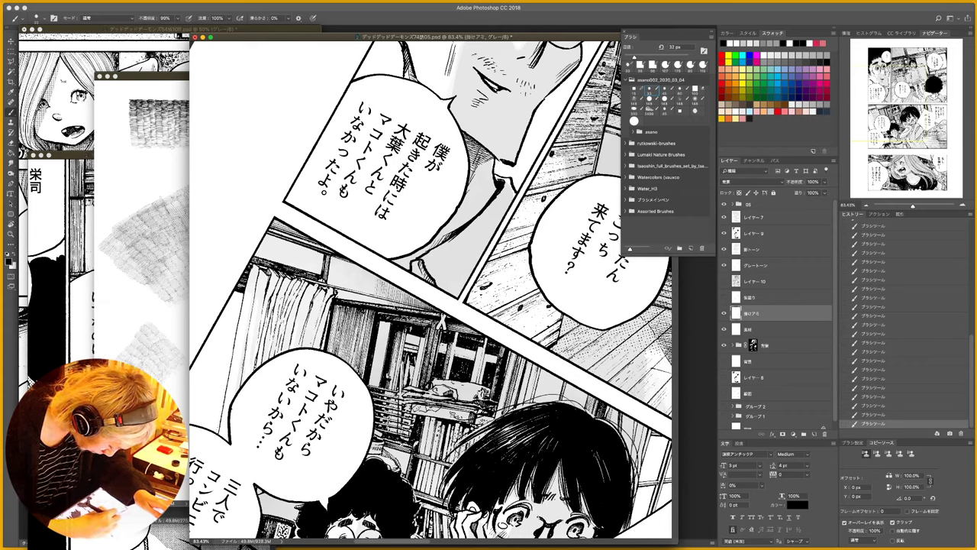
mouse_move(388, 281)
mouse_down()
mouse_move(383, 299)
mouse_move(400, 307)
mouse_up()
drag(409, 296, 408, 307)
drag(417, 295, 417, 311)
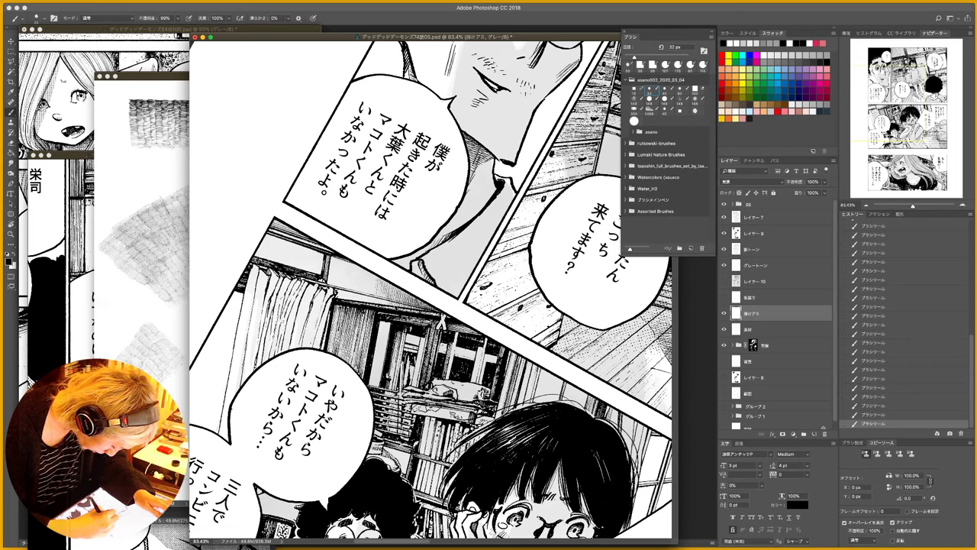
- Convert the hand-drawn hatching on the crosshatching layer to pure black and white with Threshold
key(x)
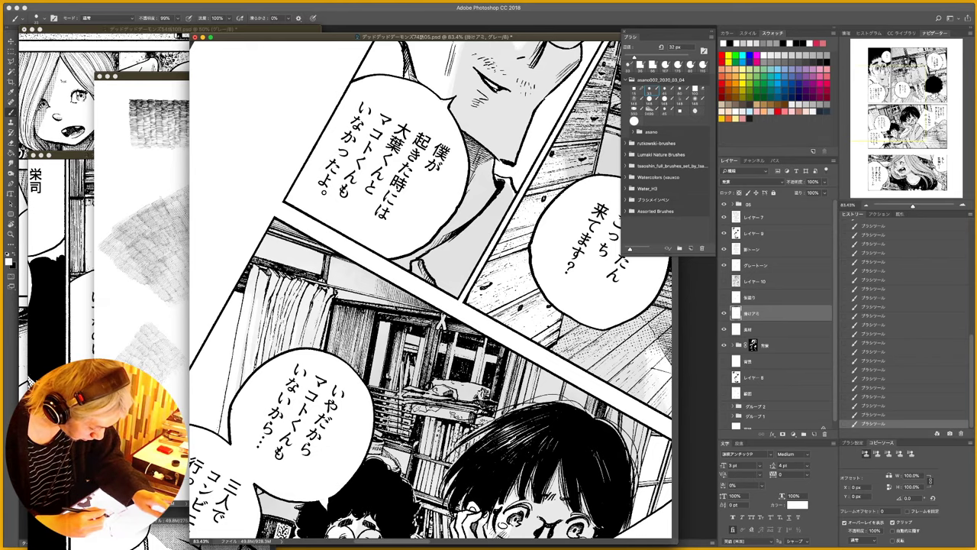
key(super+shift+t)
key(Return)
key(super+space)
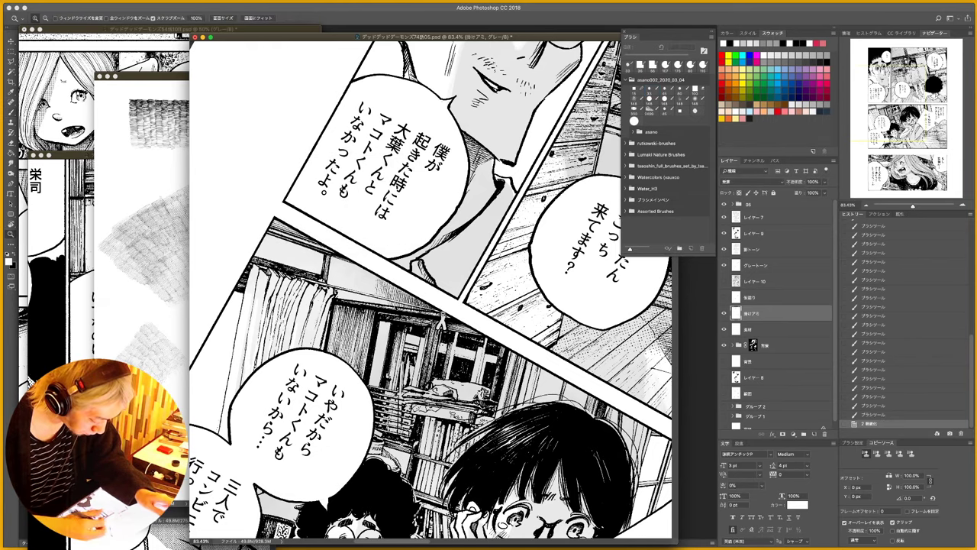
drag(454, 299, 400, 304)
key(Escape)
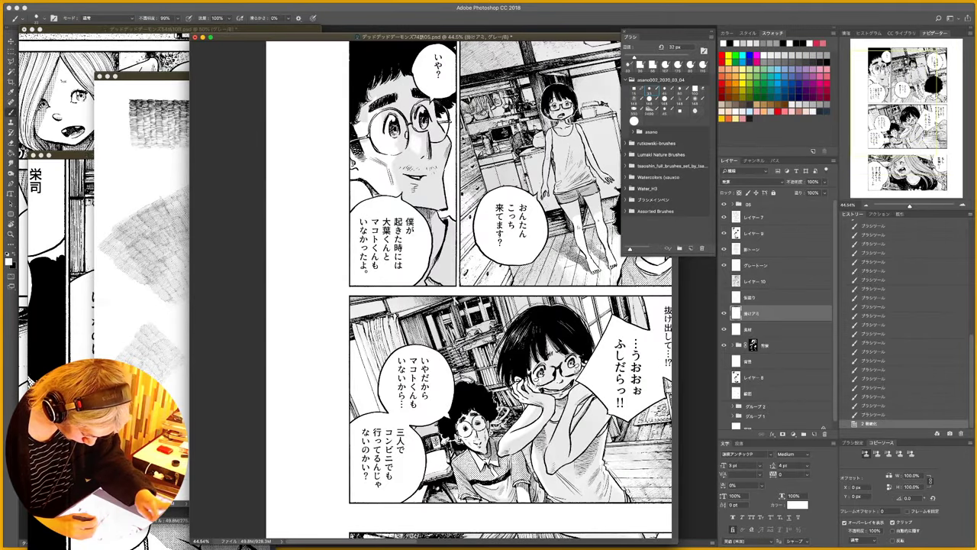
- Add a new empty layer directly above レイヤー 7
key(space)
drag(584, 378, 479, 331)
scroll(428, 305, up, 4)
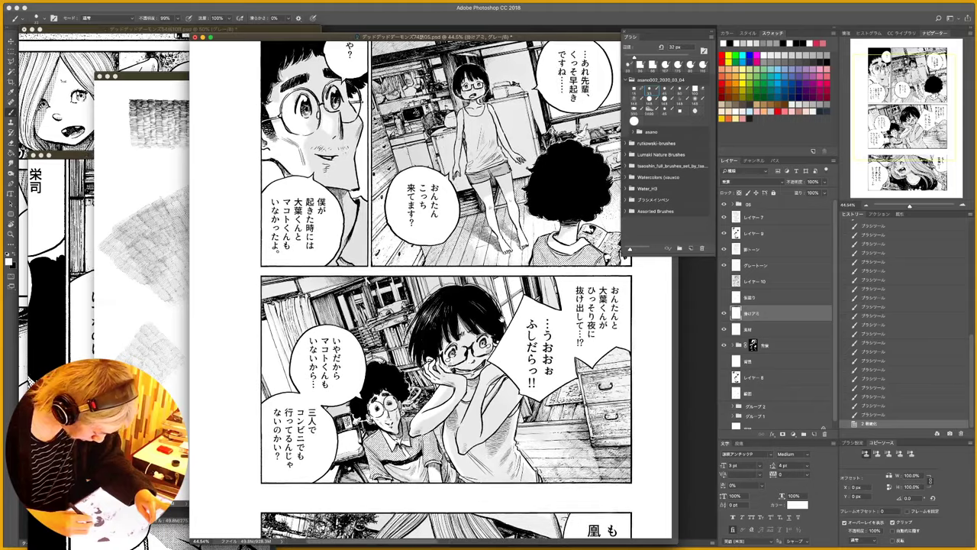
scroll(424, 290, down, 3)
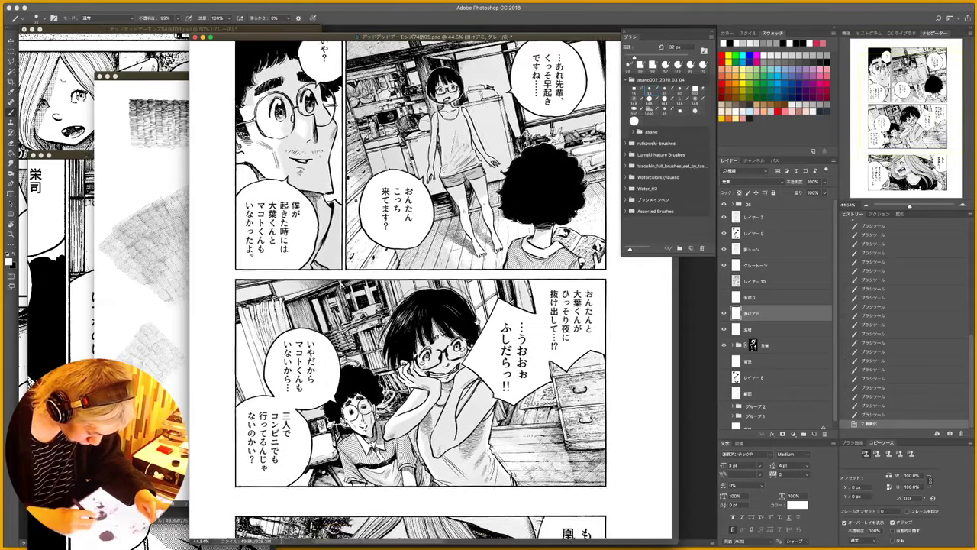
click(773, 220)
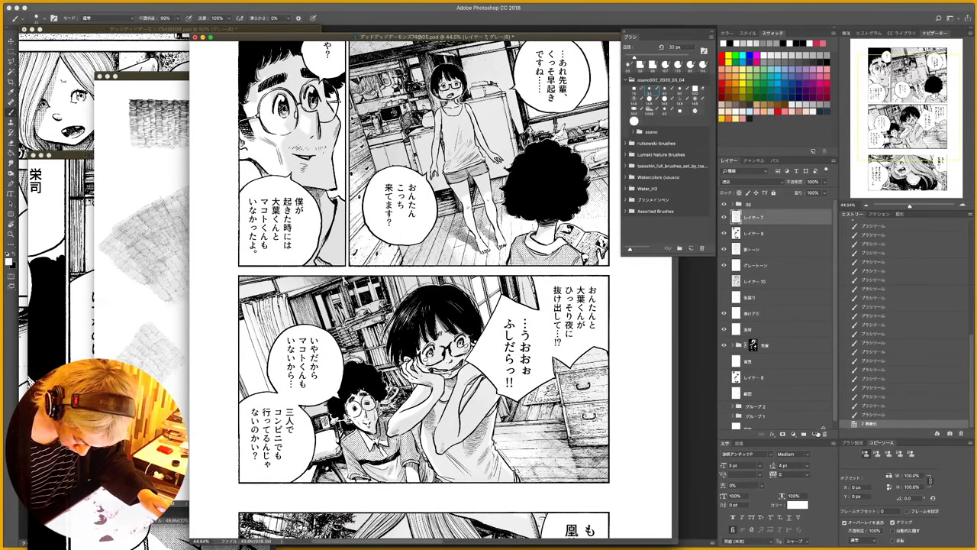
click(814, 434)
- Paint strokes on the new layer over the curtain beside the balloons in the middle panel with a 59 px brush
drag(441, 200, 501, 205)
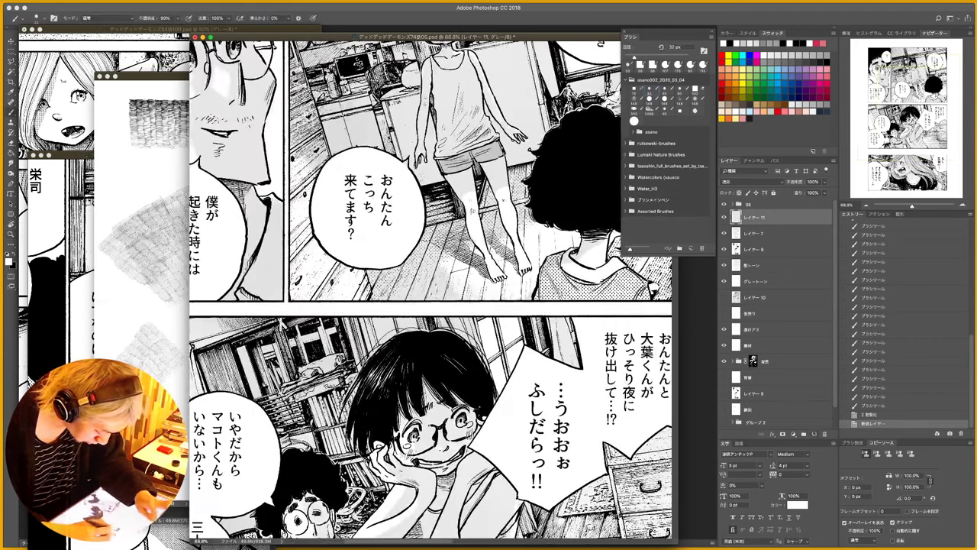
drag(291, 329, 480, 196)
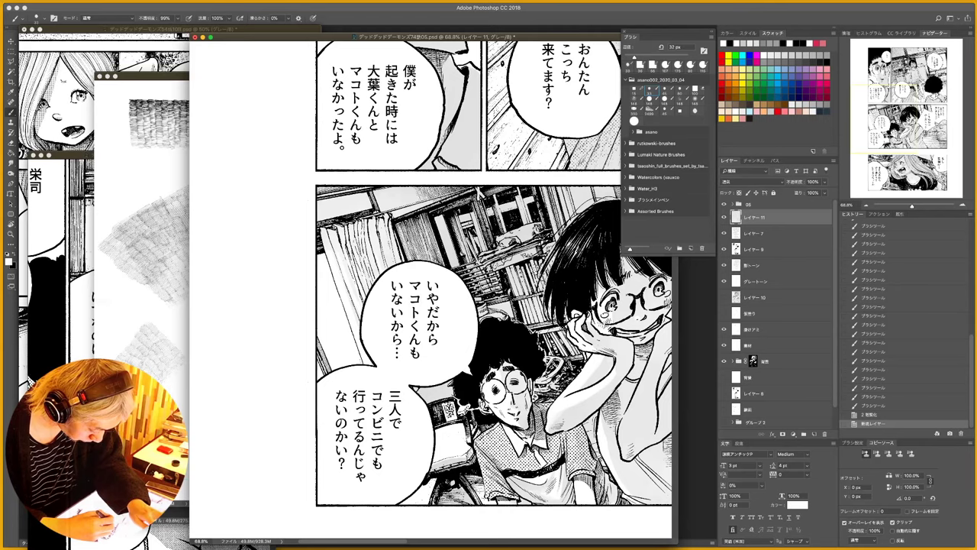
drag(335, 297, 343, 296)
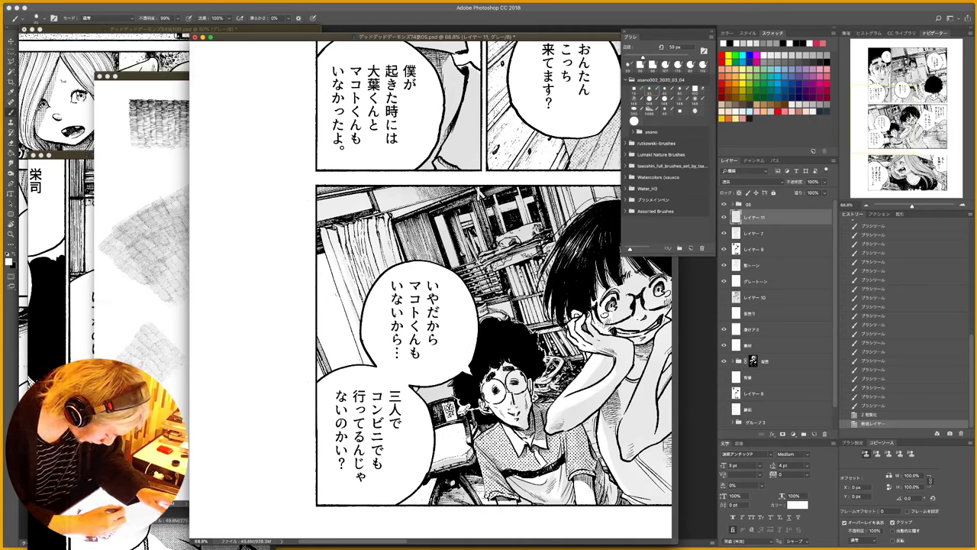
key(x)
key(x)
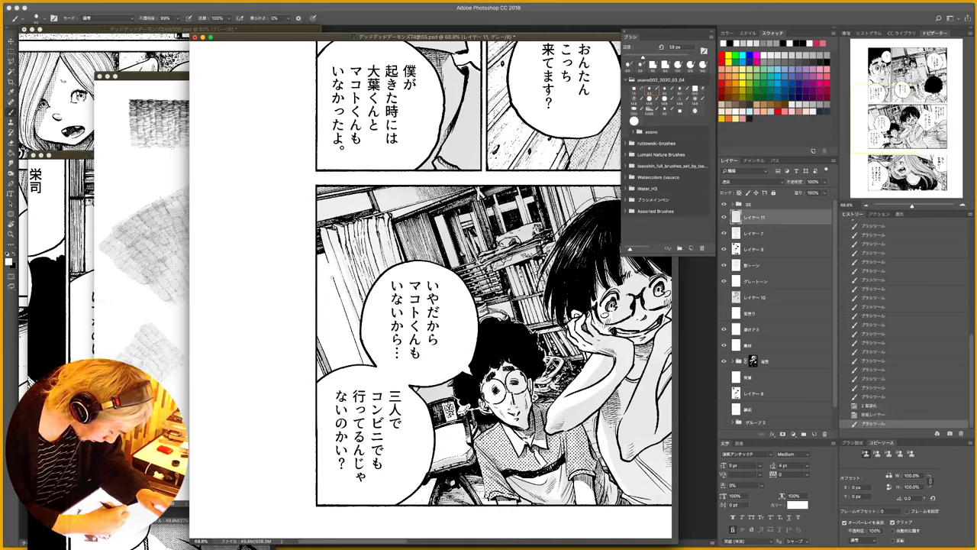
drag(335, 288, 342, 329)
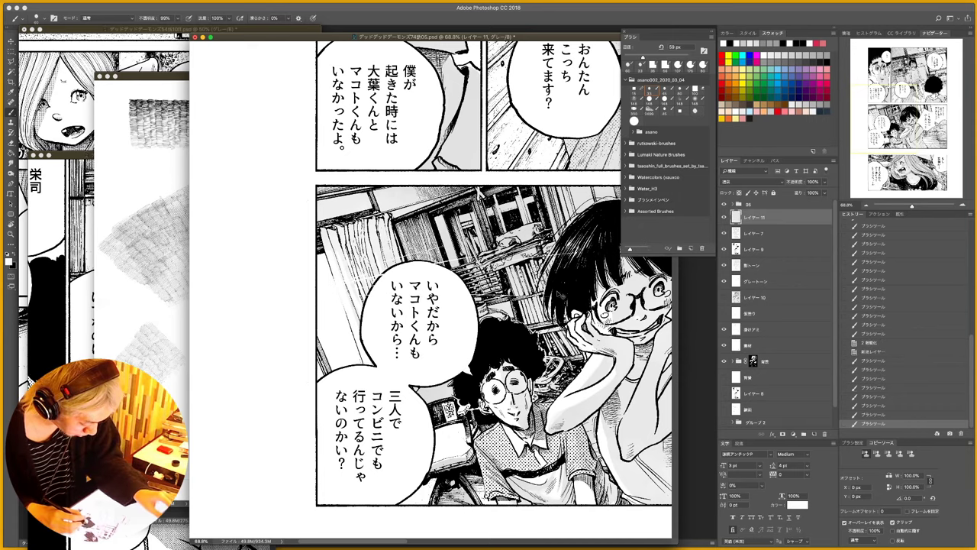
- Undo the last five brush strokes on the middle panel's curtain
key(super+alt+z)
key(super+alt+z)
key(super+alt+z)
key(super+alt+z)
key(super+alt+z)
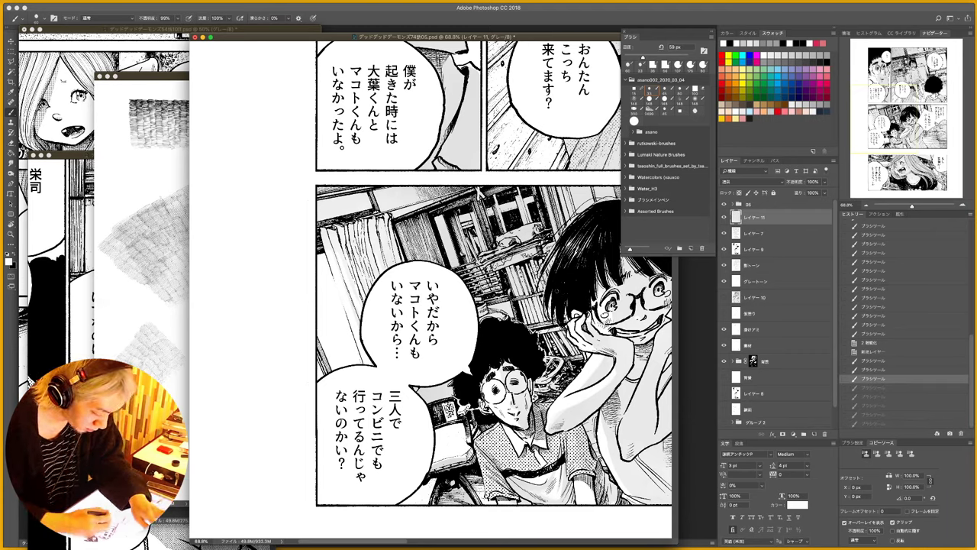
- Retouch the middle panel's curtain with the 148 px textured brush and undo the last stroke
right_click(372, 262)
click(473, 330)
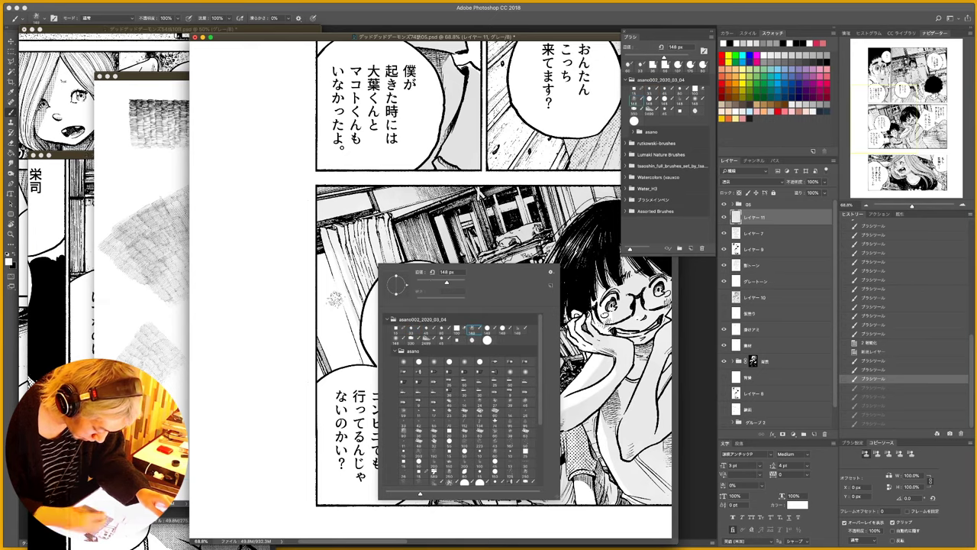
drag(337, 298, 349, 329)
mouse_move(343, 258)
mouse_down()
mouse_move(340, 311)
mouse_move(352, 314)
mouse_move(327, 283)
mouse_move(375, 283)
mouse_move(378, 267)
mouse_up()
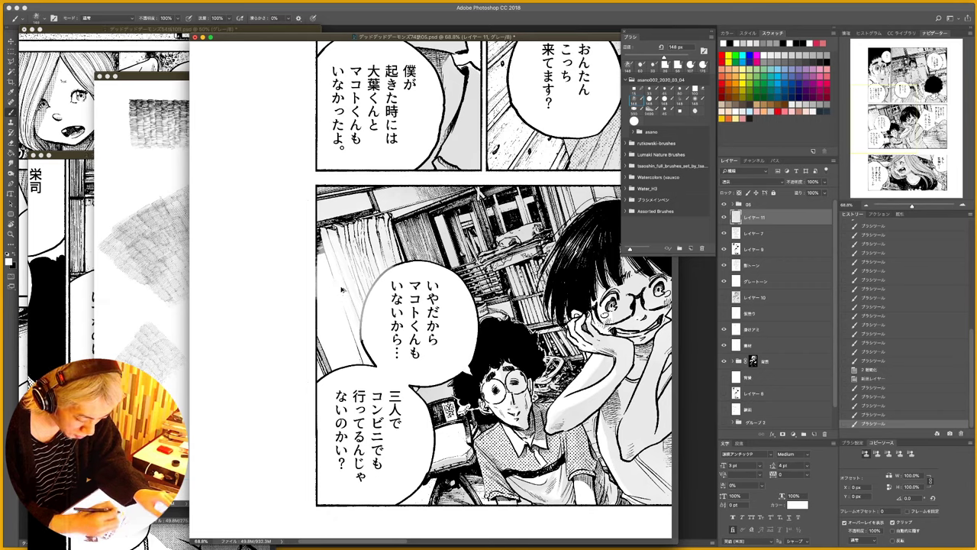
click(340, 285)
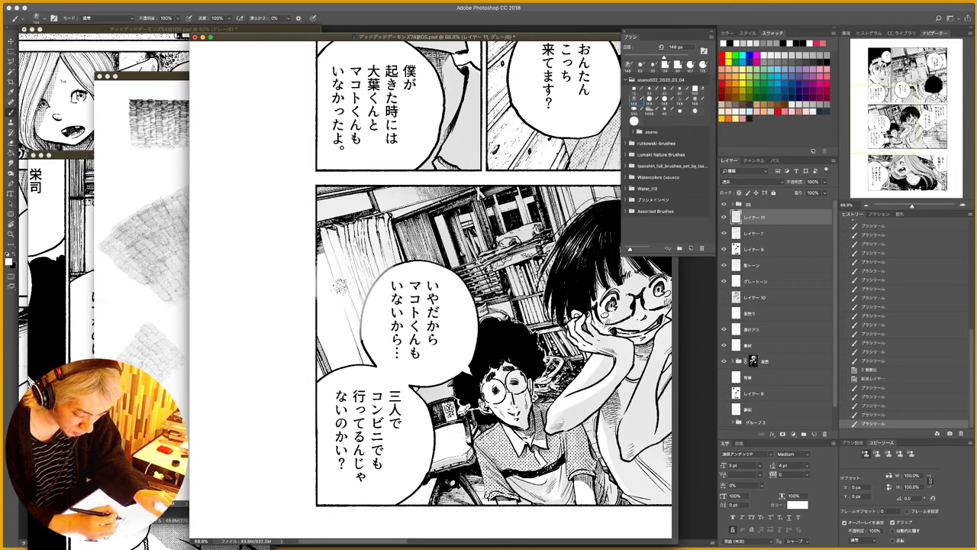
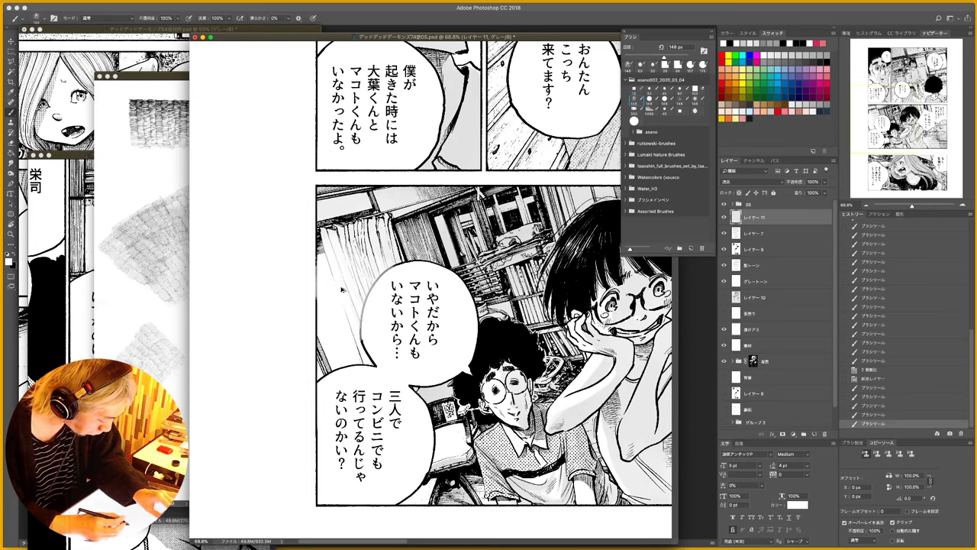
key(super+z)
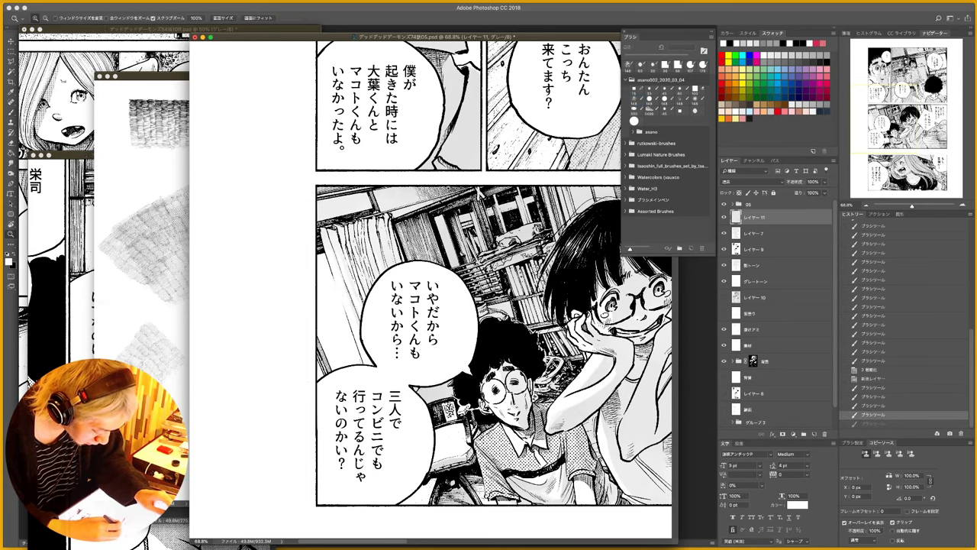
- Examine the manga page as a whole, from the top panels down to the bottom panel
drag(448, 192, 391, 192)
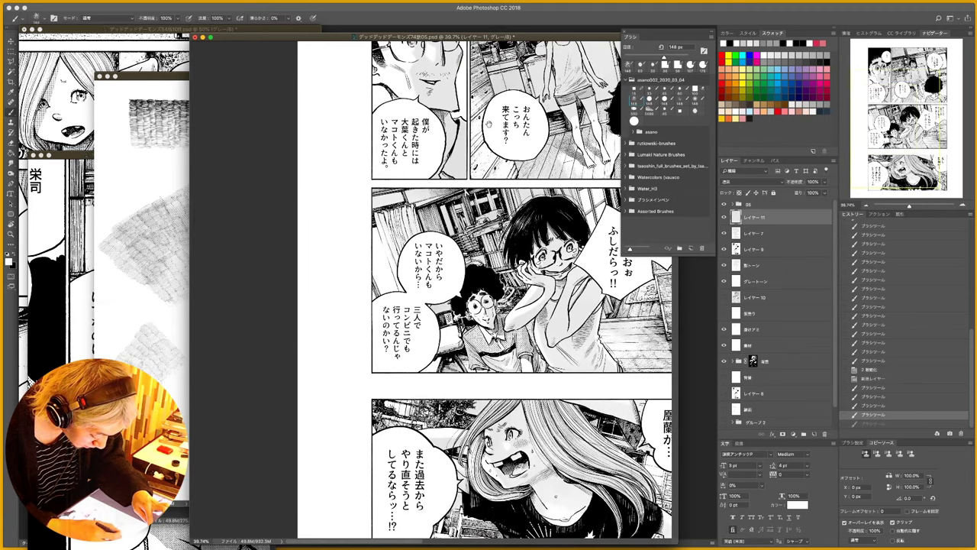
drag(486, 130, 417, 195)
scroll(451, 290, right, 2)
scroll(451, 290, down, 1)
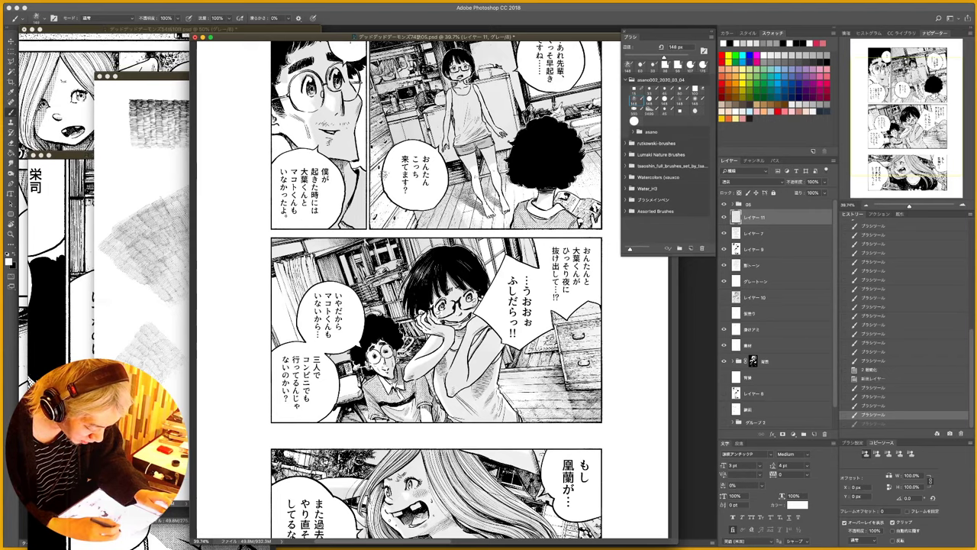
scroll(435, 290, up, 4)
scroll(435, 290, left, 1)
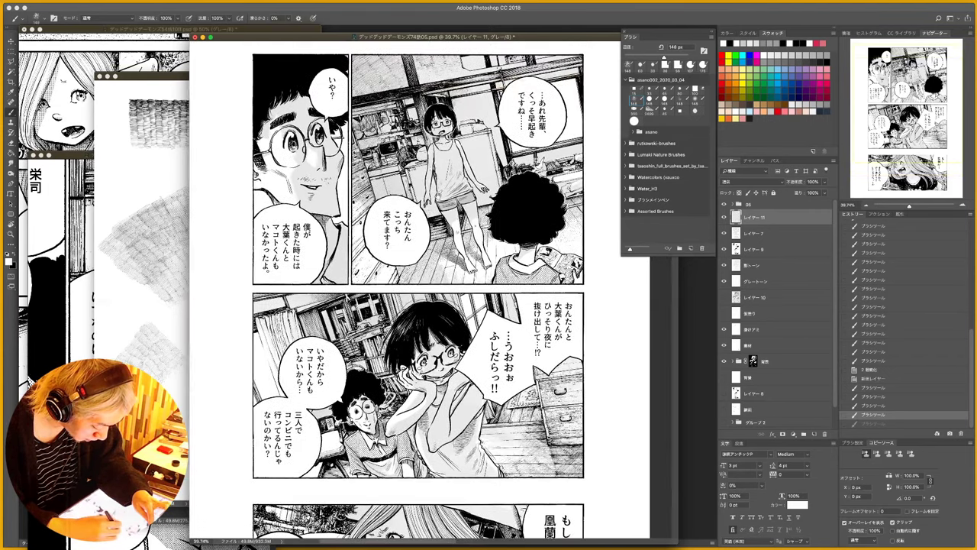
scroll(435, 290, down, 4)
scroll(435, 290, left, 1)
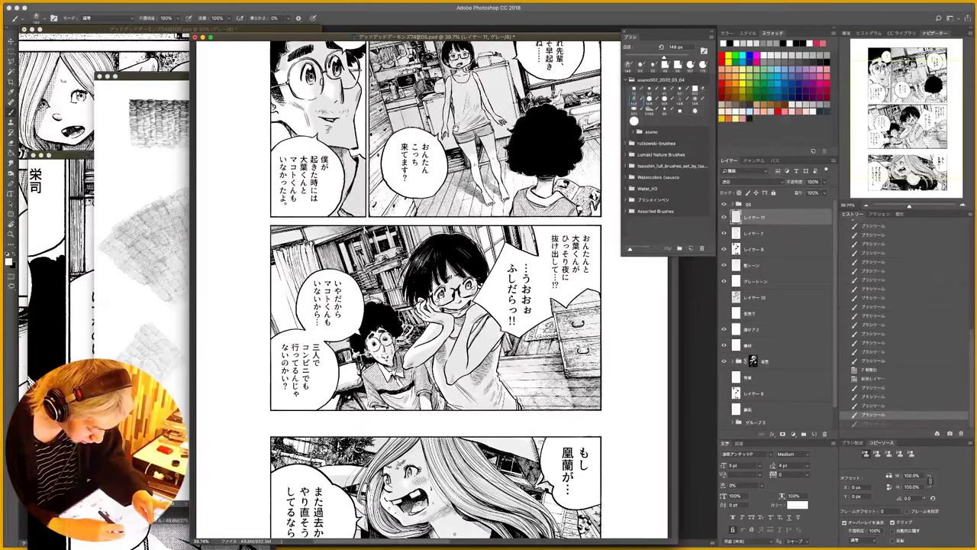
scroll(435, 290, up, 1)
scroll(436, 290, right, 1)
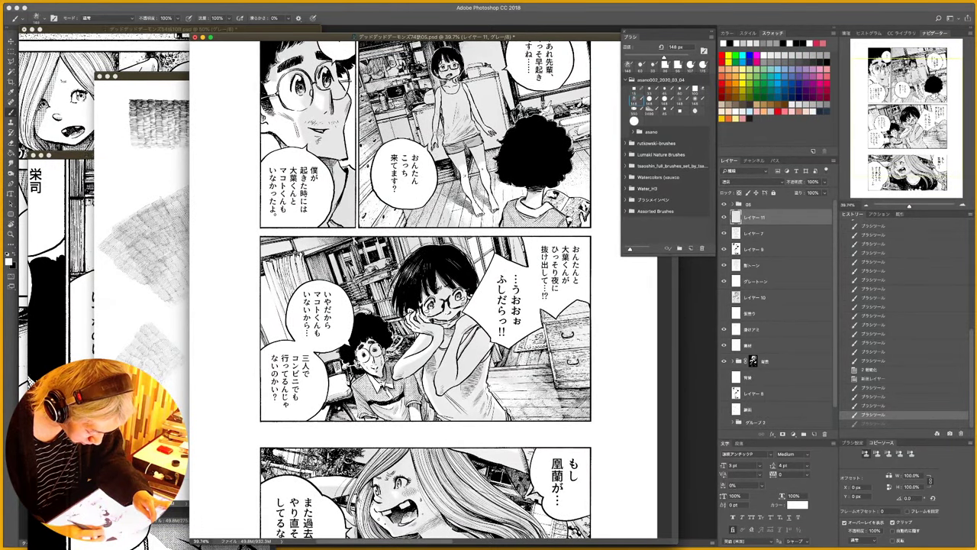
scroll(424, 290, up, 4)
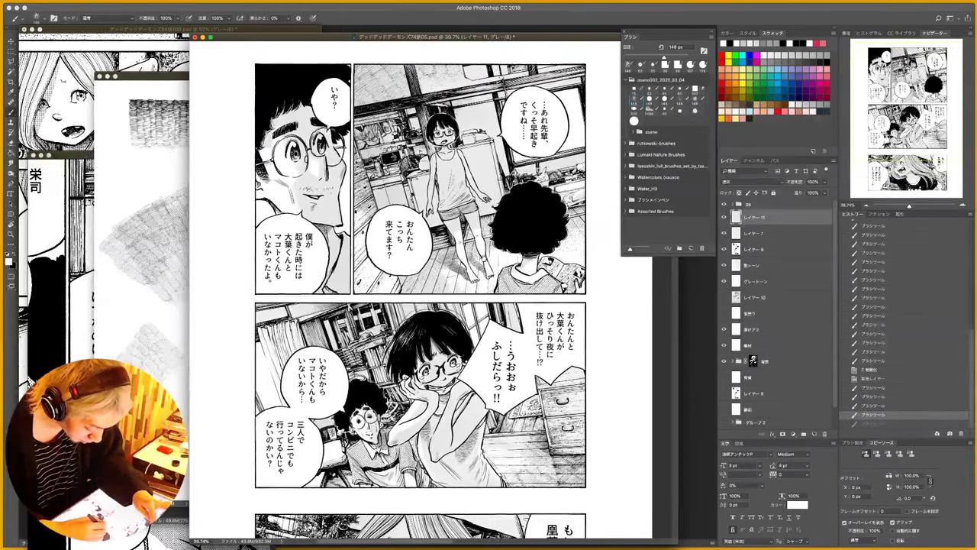
scroll(423, 290, down, 2)
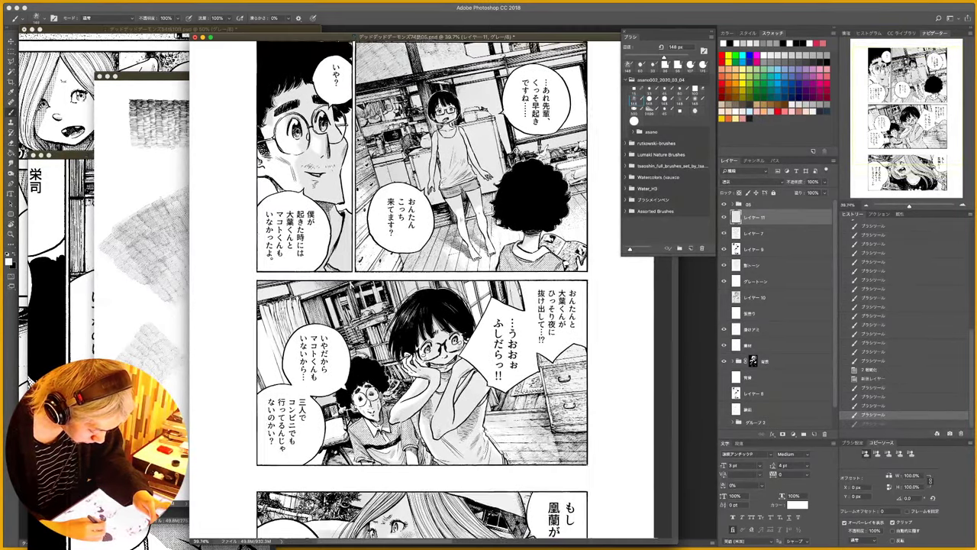
scroll(435, 290, down, 8)
scroll(435, 290, left, 2)
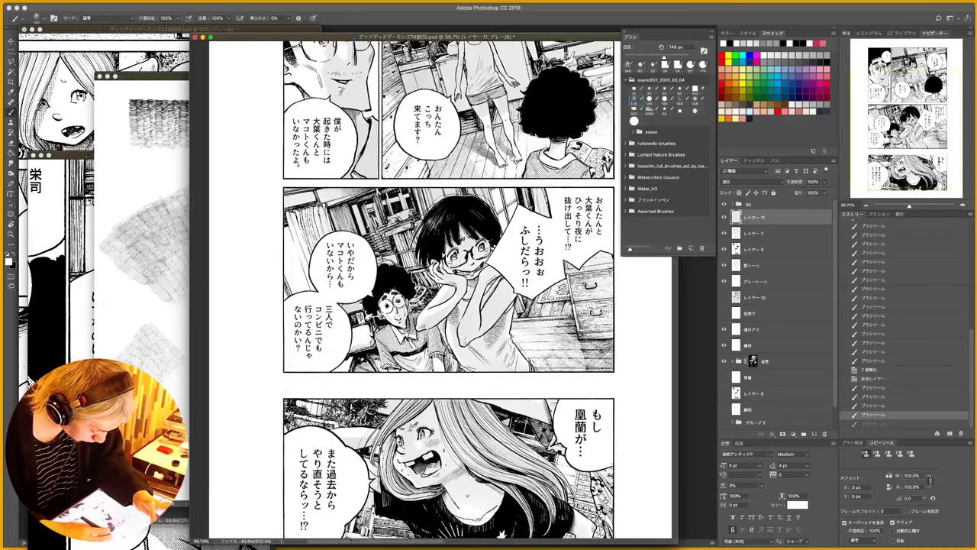
scroll(446, 290, down, 2)
scroll(447, 291, up, 5)
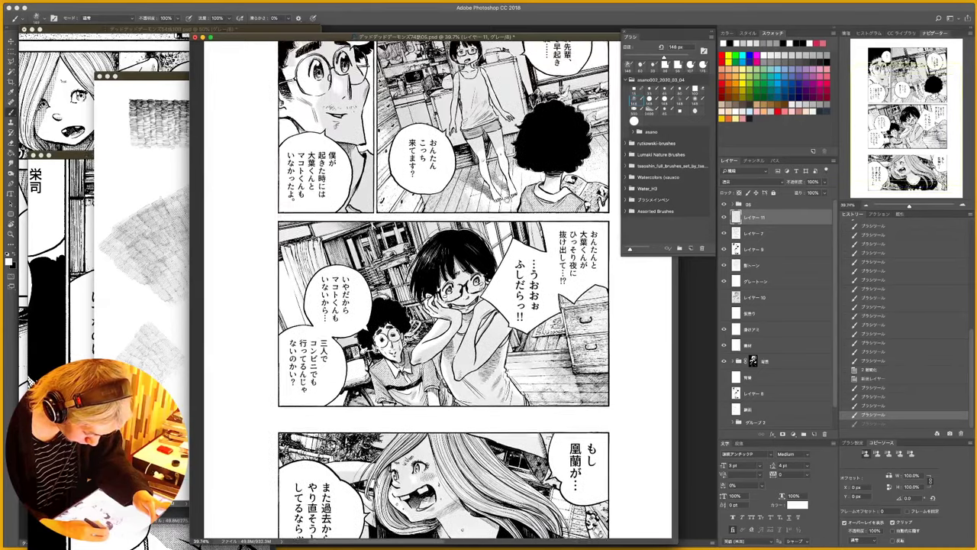
scroll(464, 290, up, 1)
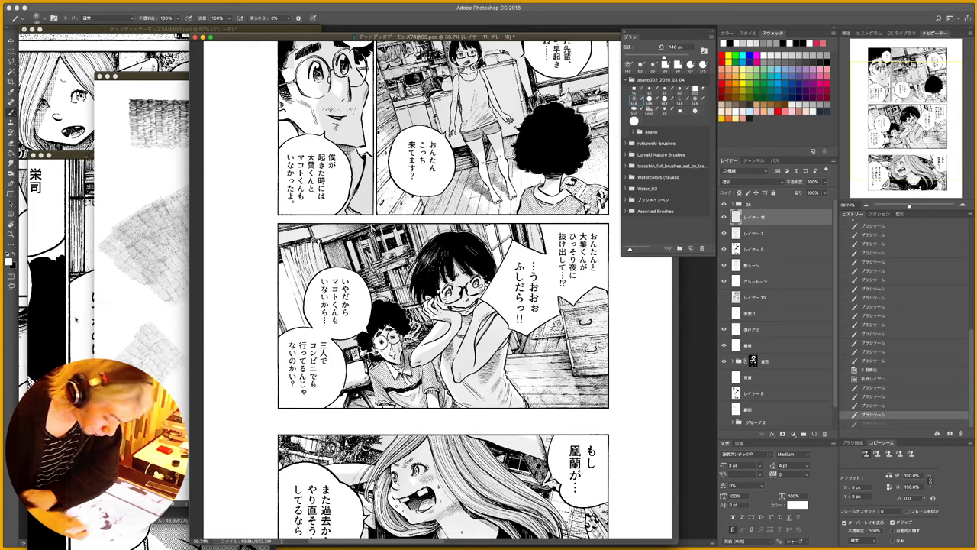
- Open the chapter 73 page 14 PSD and examine its layer stack, toggling the shadow tone layer's visibility
key(super+Tab)
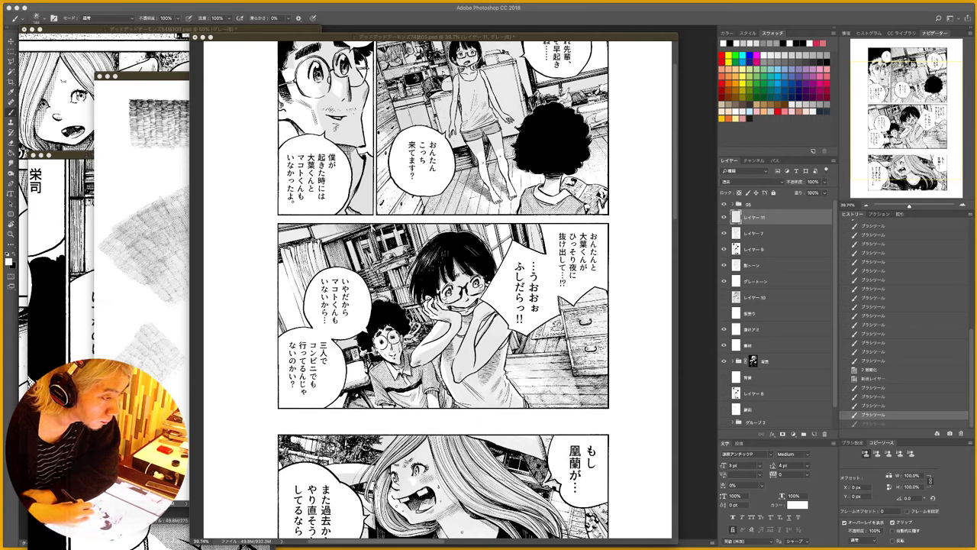
key(super+Tab)
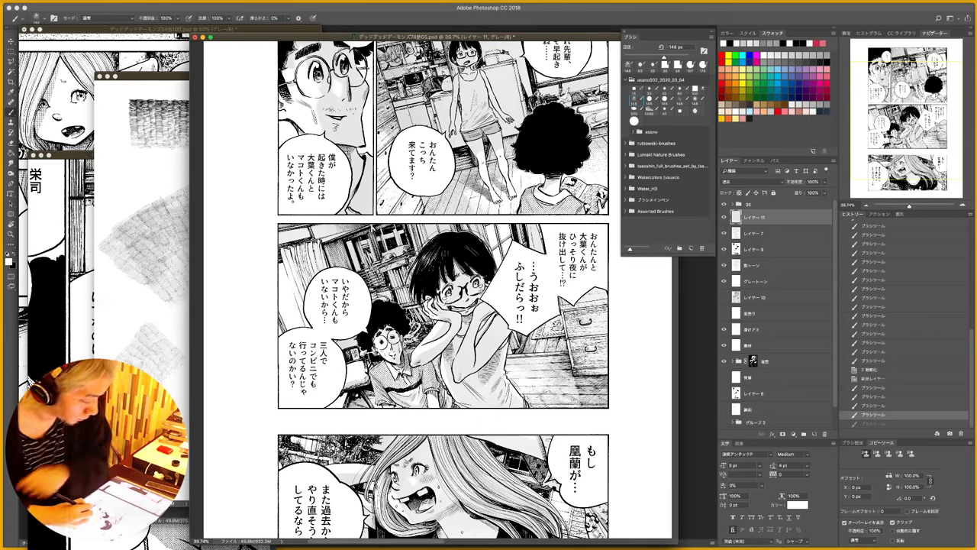
key(ctrl+Tab)
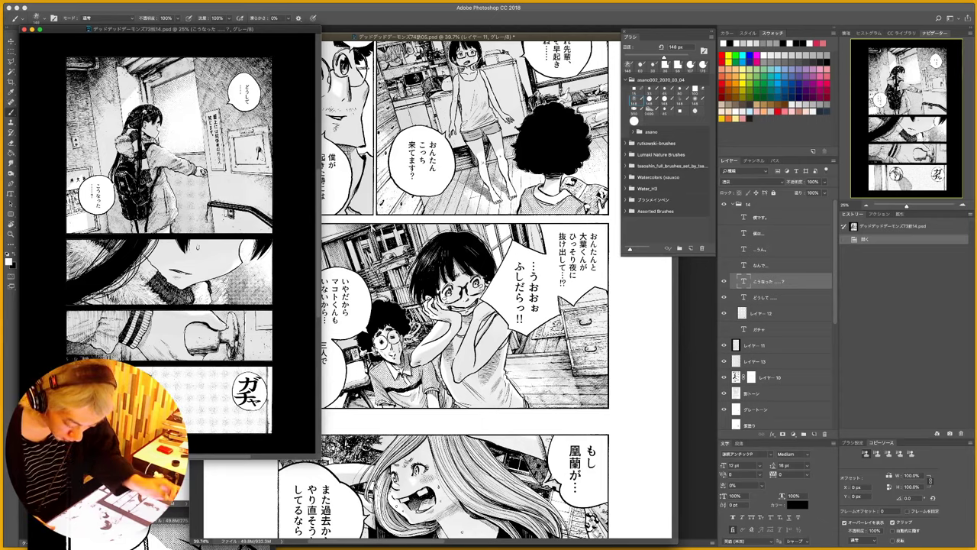
click(733, 205)
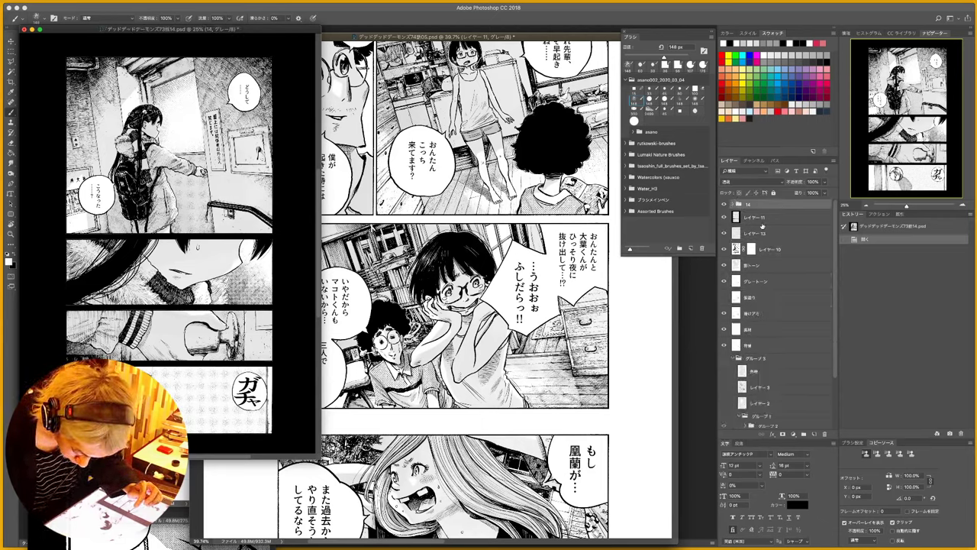
click(725, 265)
click(724, 265)
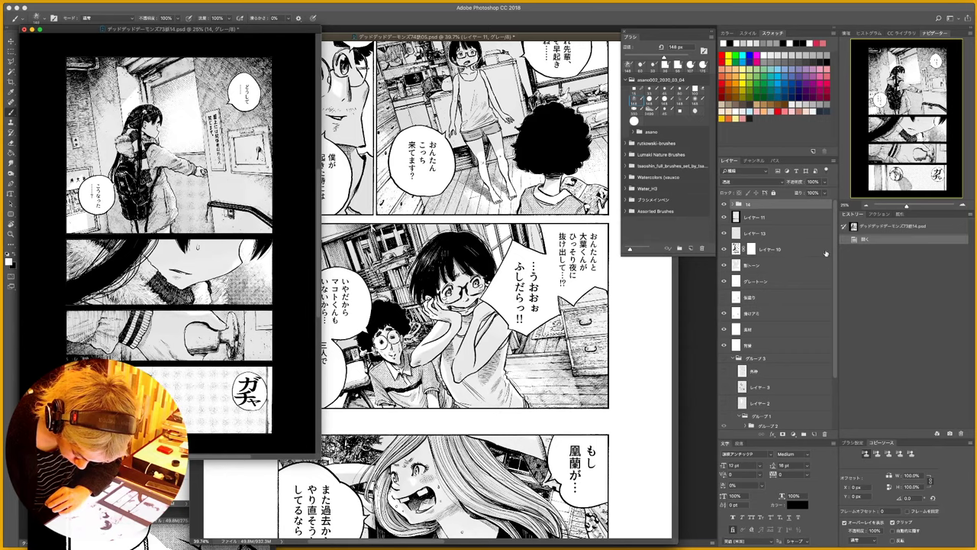
mouse_move(834, 272)
mouse_down()
mouse_move(834, 352)
mouse_move(833, 270)
mouse_up()
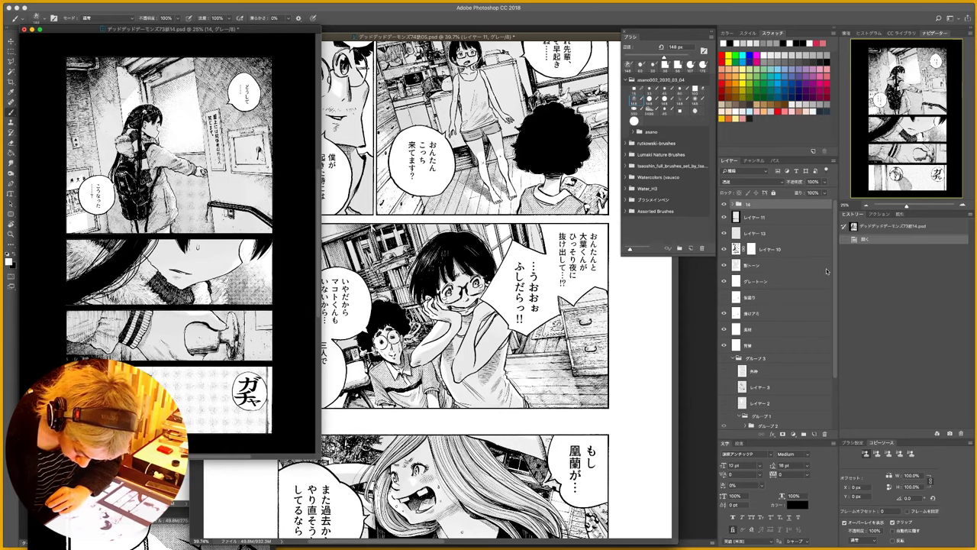
- Close the chapter 73 page 14 file without saving and save the chapter 74 page 05 file
click(23, 29)
click(456, 170)
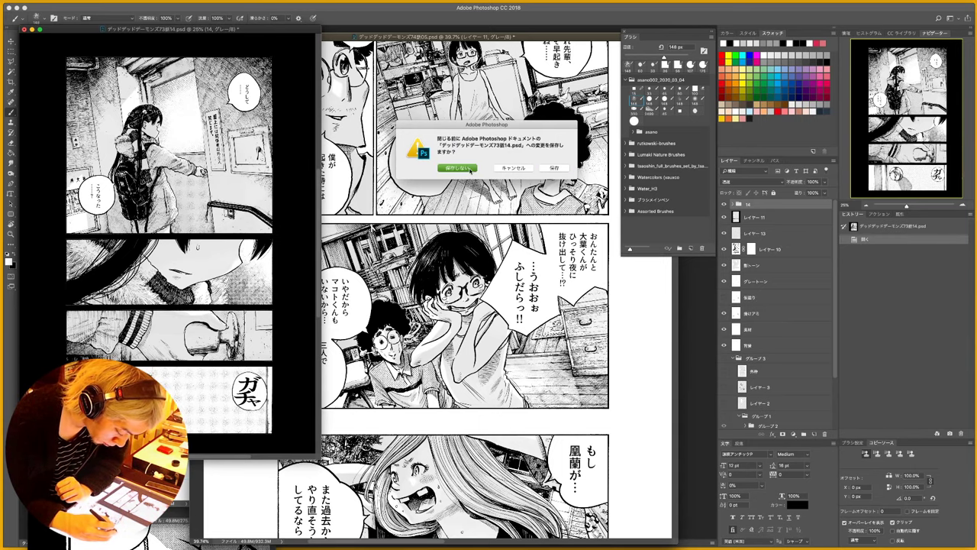
drag(528, 37, 525, 39)
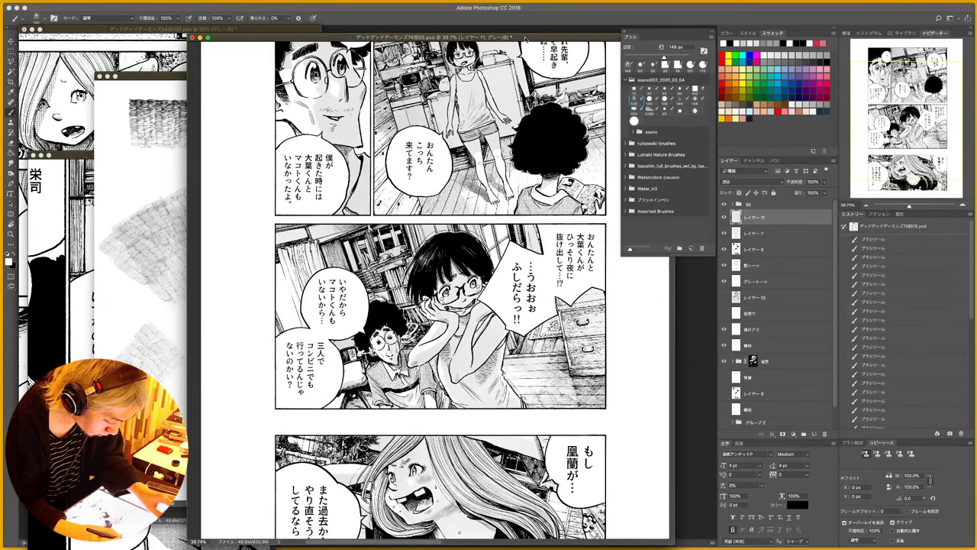
key(super+s)
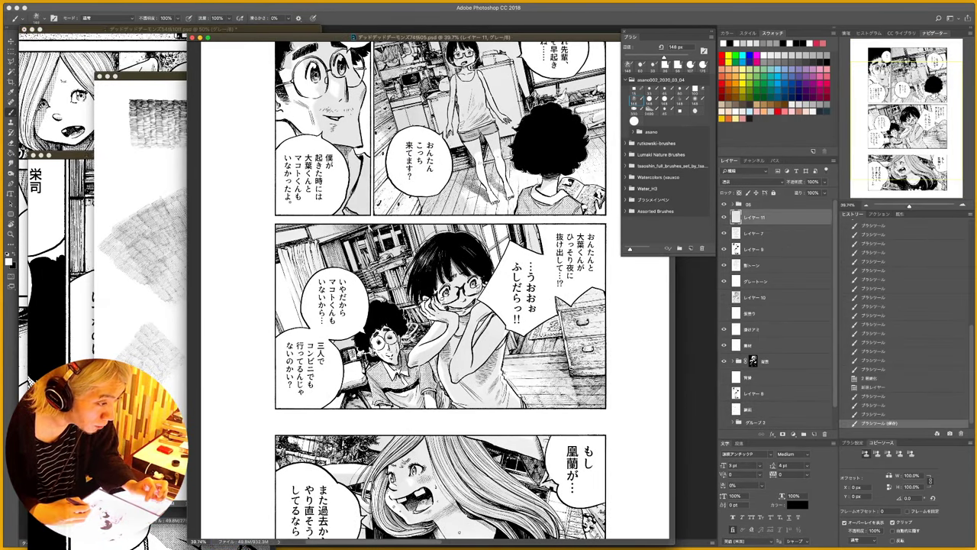
- Open the chapter 73 page 12 PSD and copy its 20% opacity レイヤー 11 into the chapter 74 page above レイヤー 11
key(super+Tab)
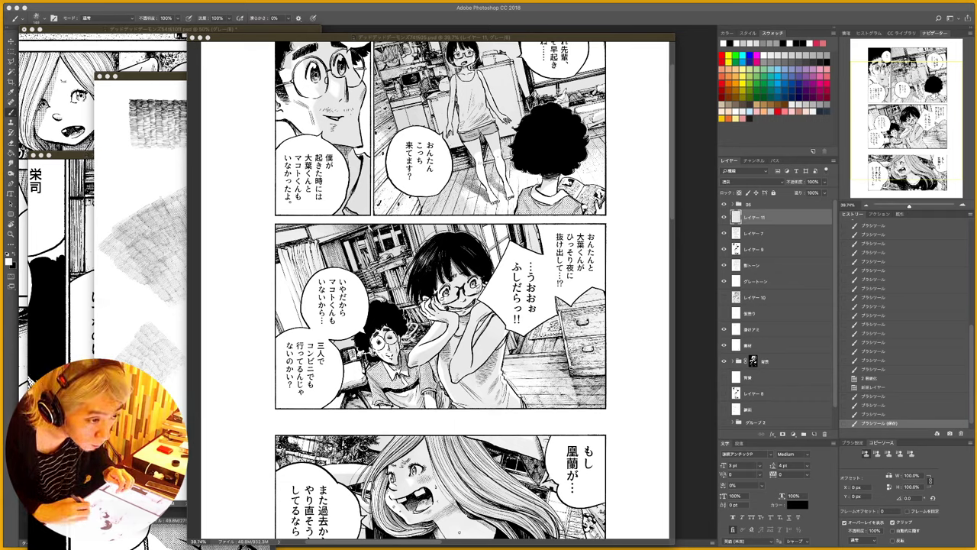
key(F5)
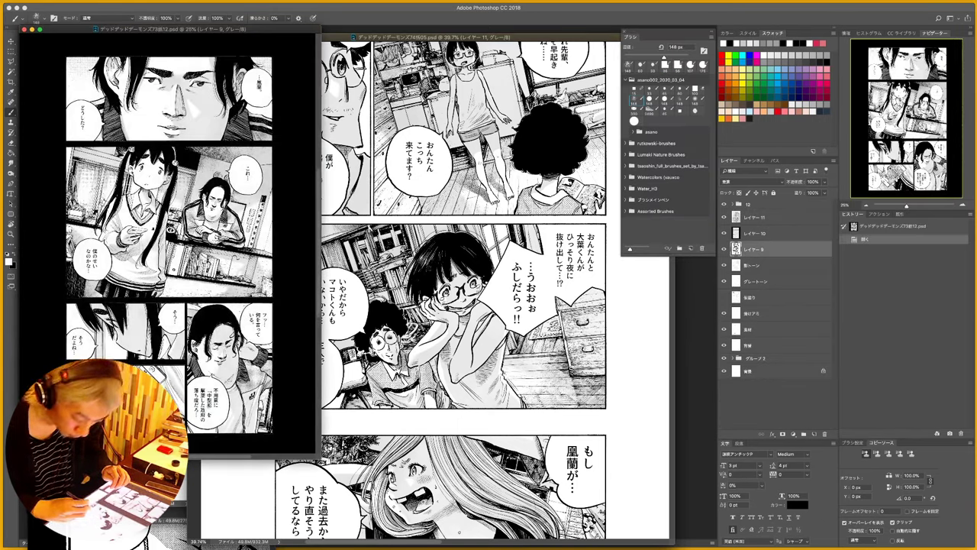
click(727, 219)
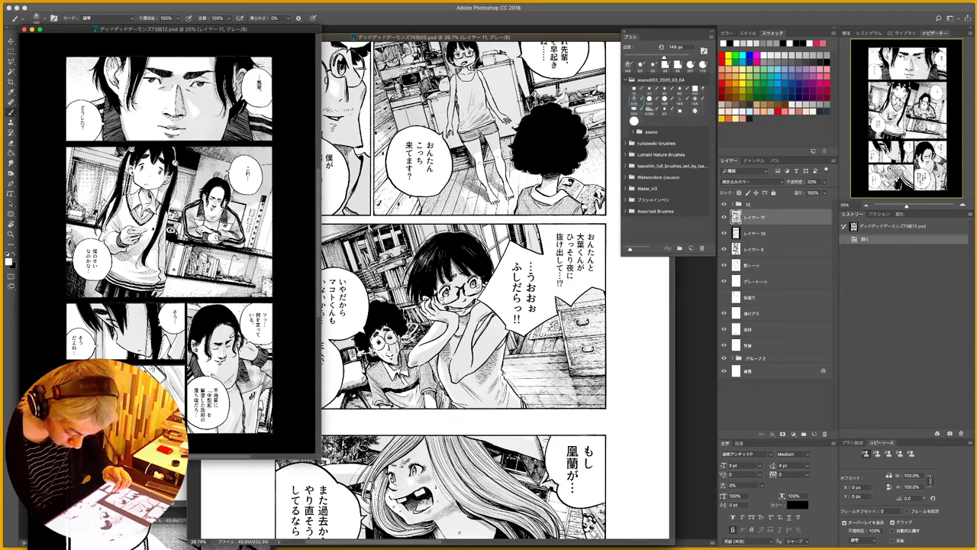
key(v)
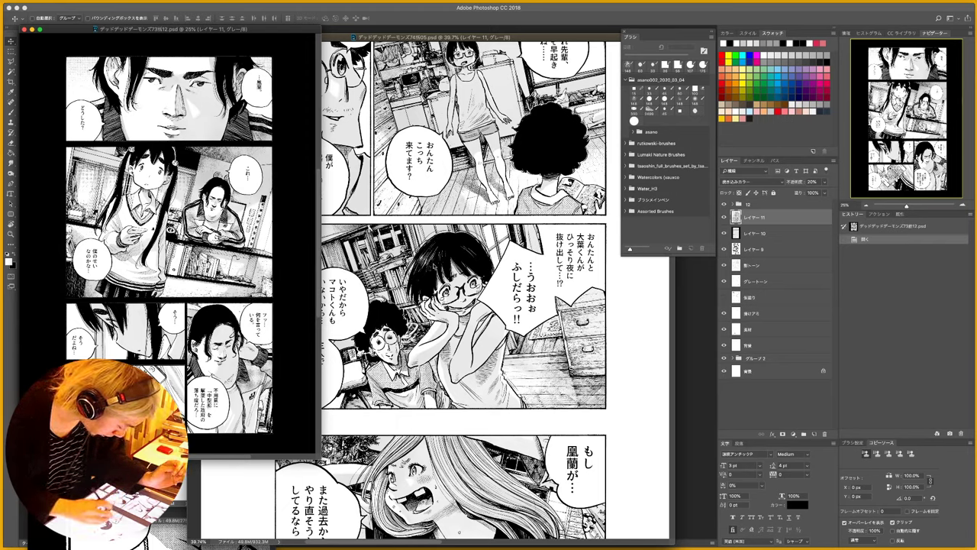
click(470, 261)
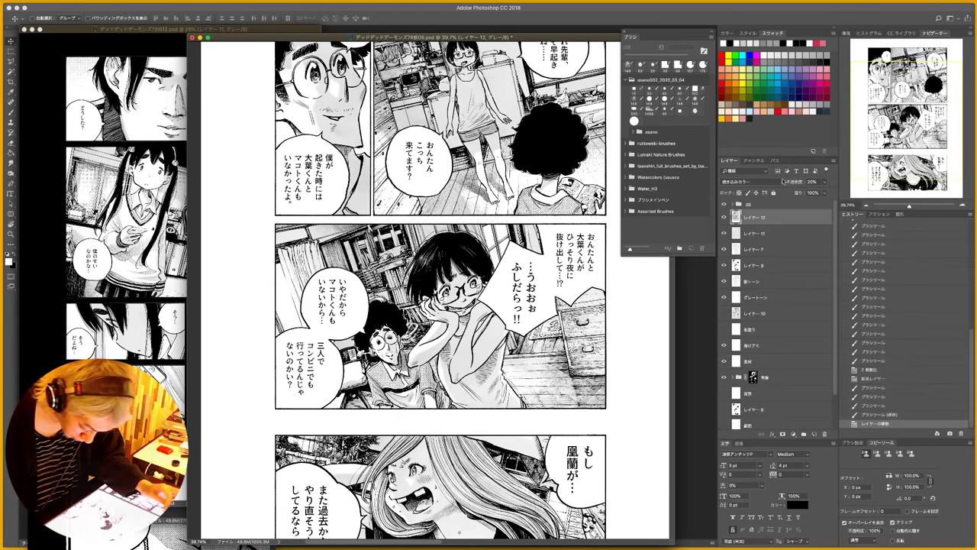
- Set レイヤー 12 to Normal blending at 100% opacity and move its watercolor texture to cover the whole manga page
click(747, 183)
click(745, 150)
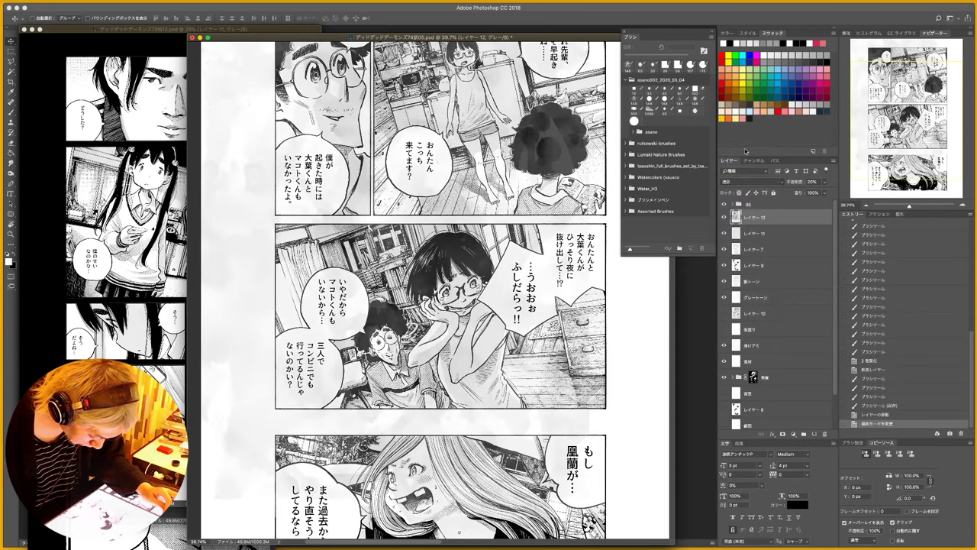
click(826, 183)
drag(809, 193, 850, 193)
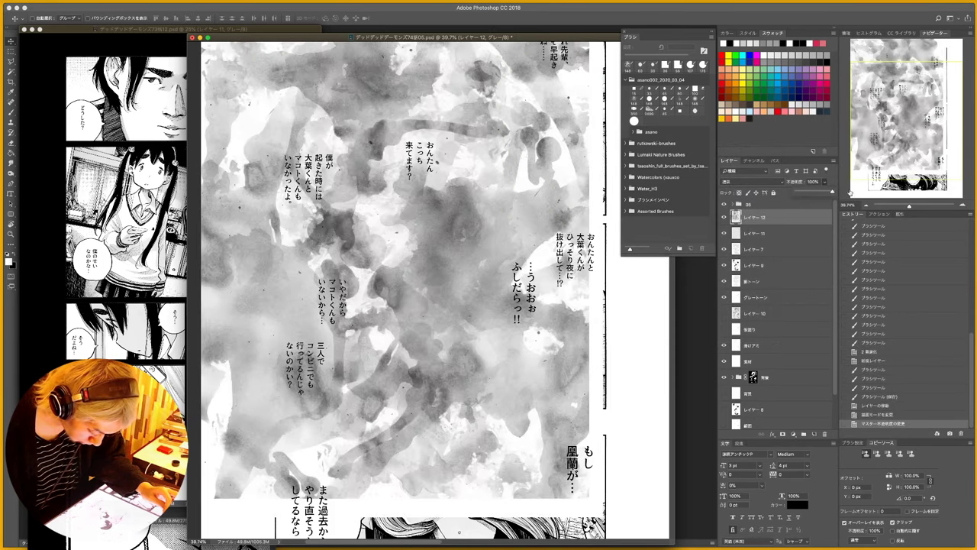
key(super+space)
mouse_move(461, 329)
mouse_down()
mouse_move(437, 333)
mouse_move(450, 337)
mouse_up()
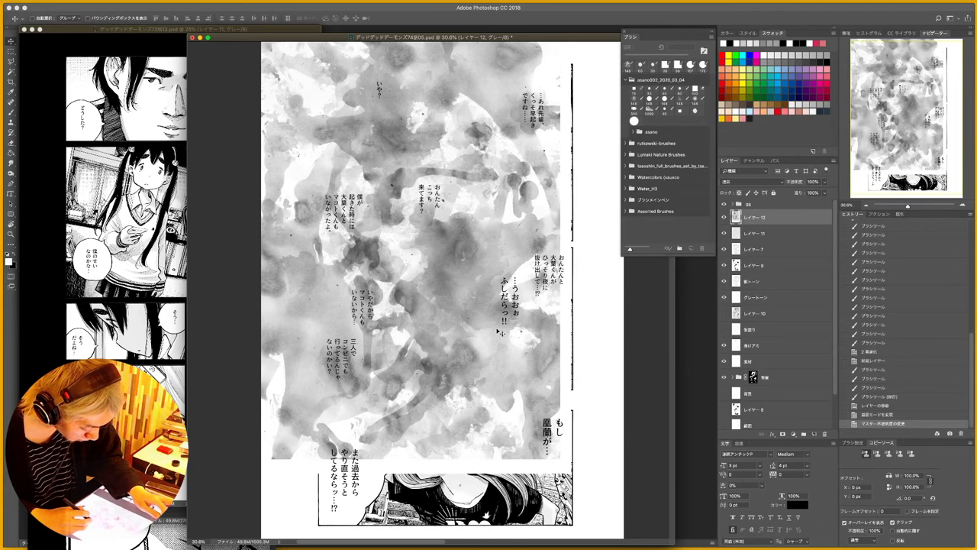
drag(496, 330, 544, 400)
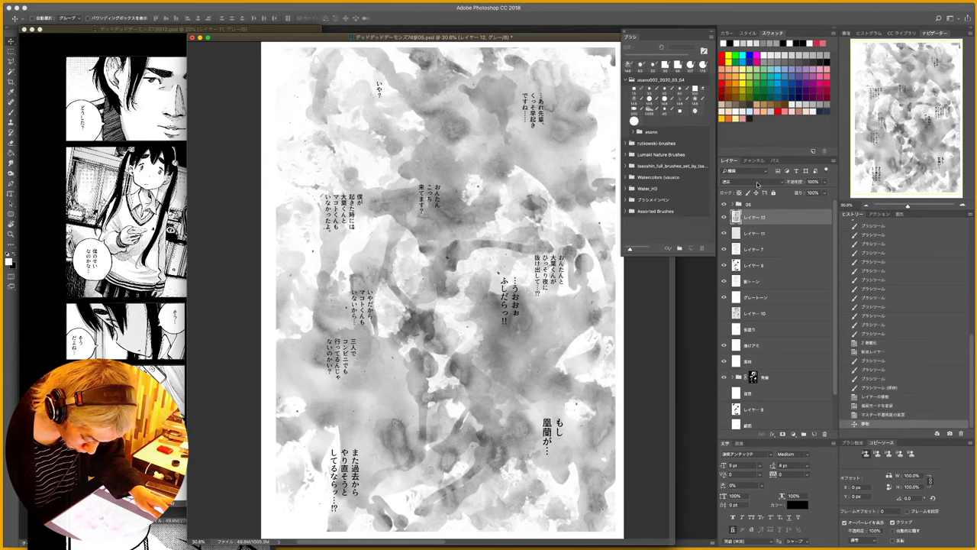
- Try Linear Burn blending on レイヤー 12 and compare the page with the chapter 73 page 12 file
click(757, 183)
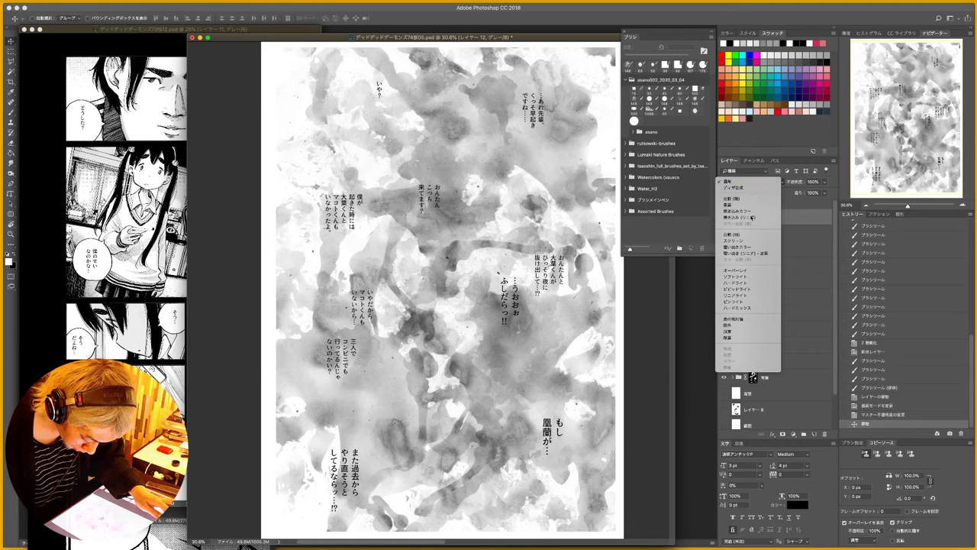
click(752, 217)
click(161, 323)
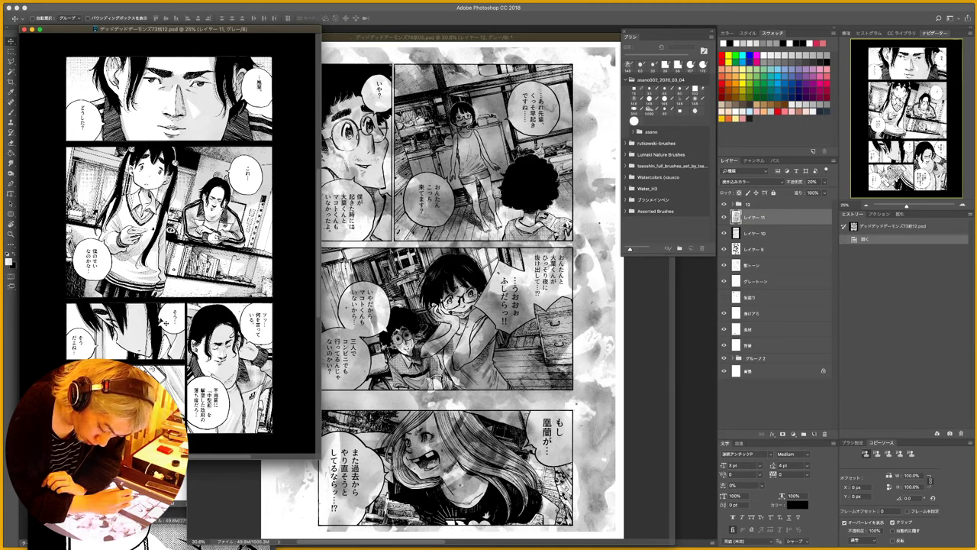
click(542, 218)
- Set the blend mode of レイヤー 12 to Color Burn and compare with the chapter 73 page 12 file
click(756, 182)
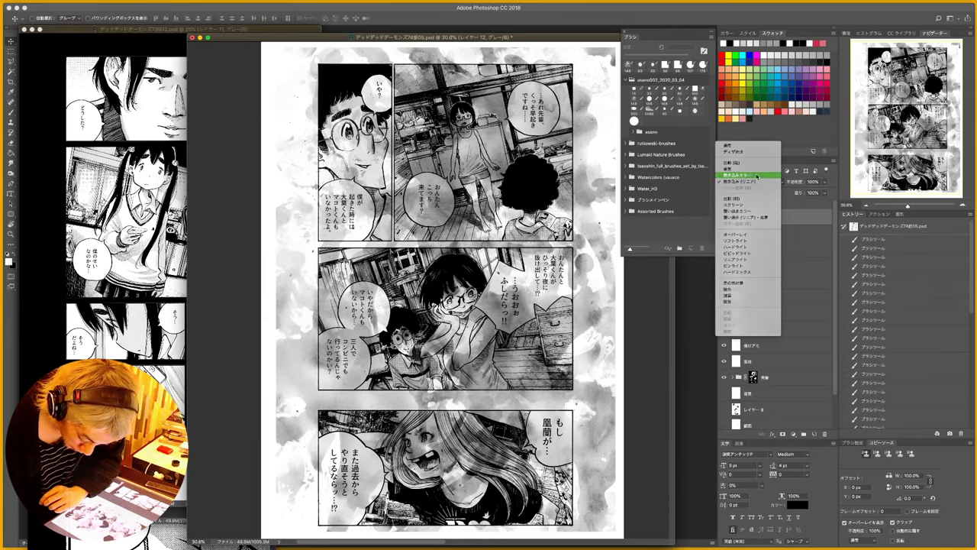
click(759, 177)
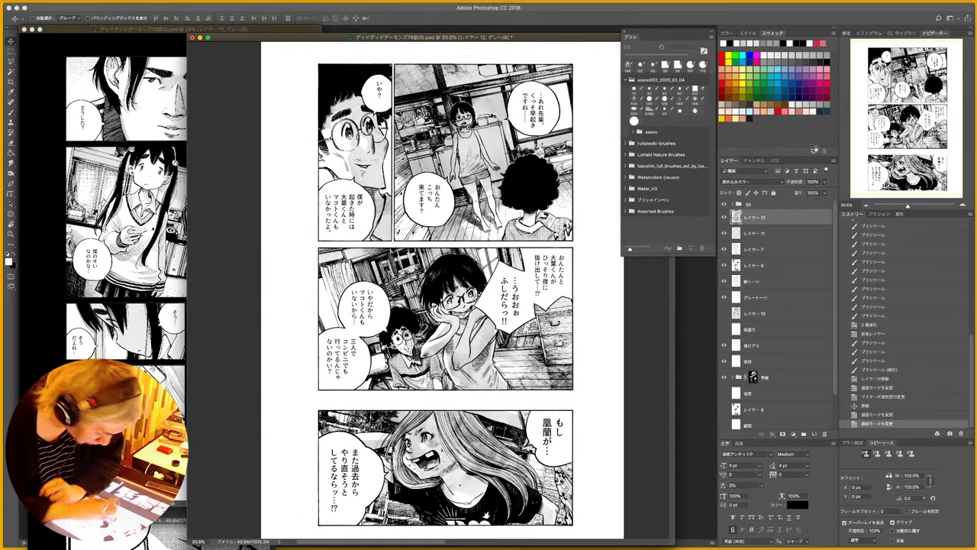
click(143, 362)
key(ctrl+Tab)
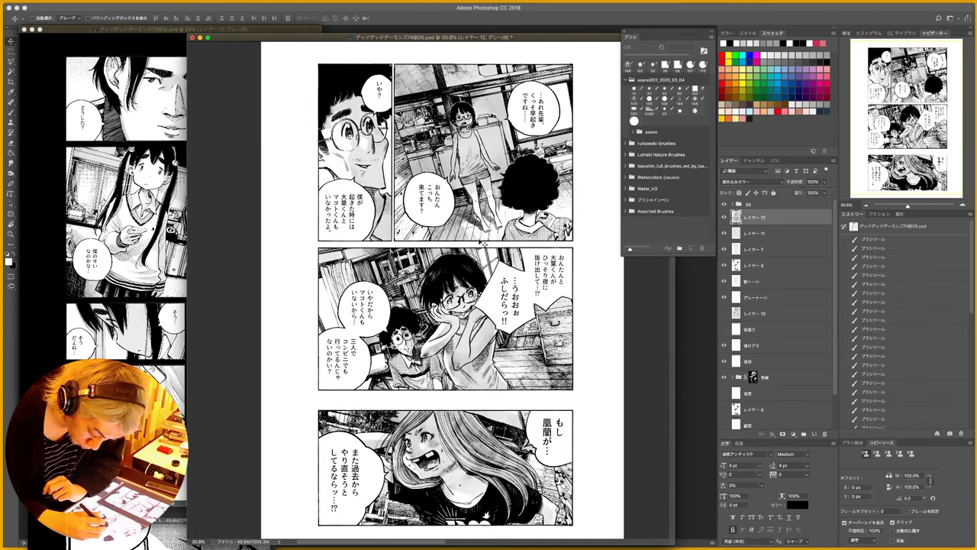
- Lower the opacity of レイヤー 12 to 21% and inspect the standing girl's panel up close
drag(802, 195, 796, 196)
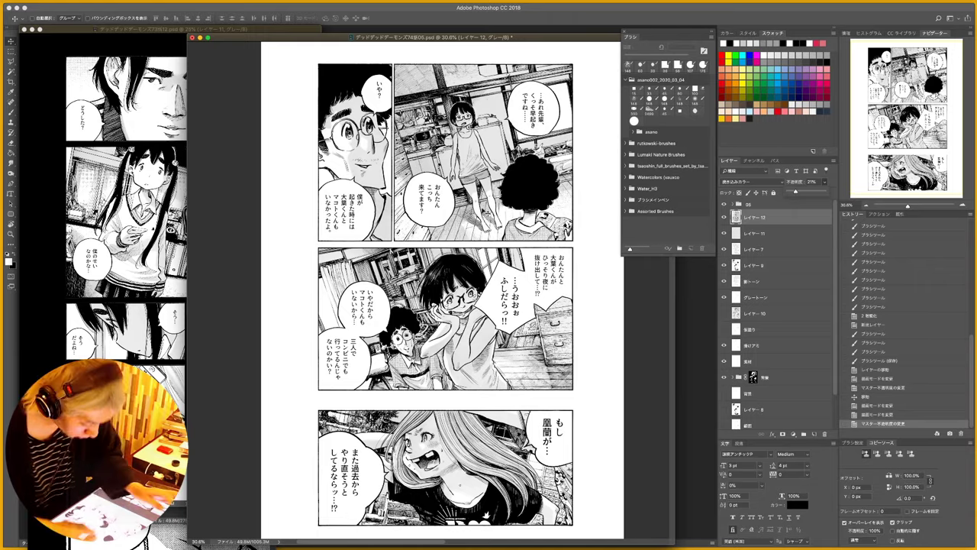
key(z)
drag(477, 210, 588, 210)
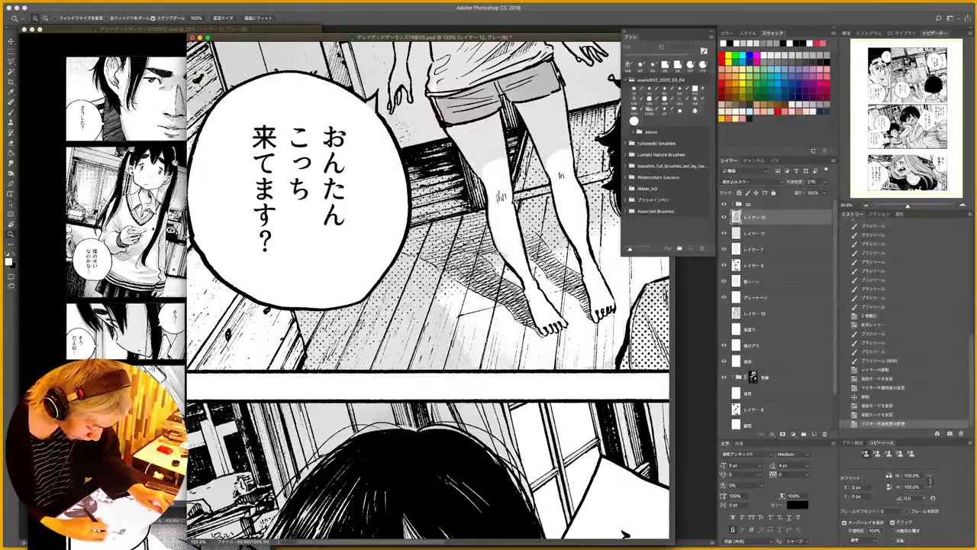
drag(477, 252, 473, 319)
scroll(484, 314, up, 10)
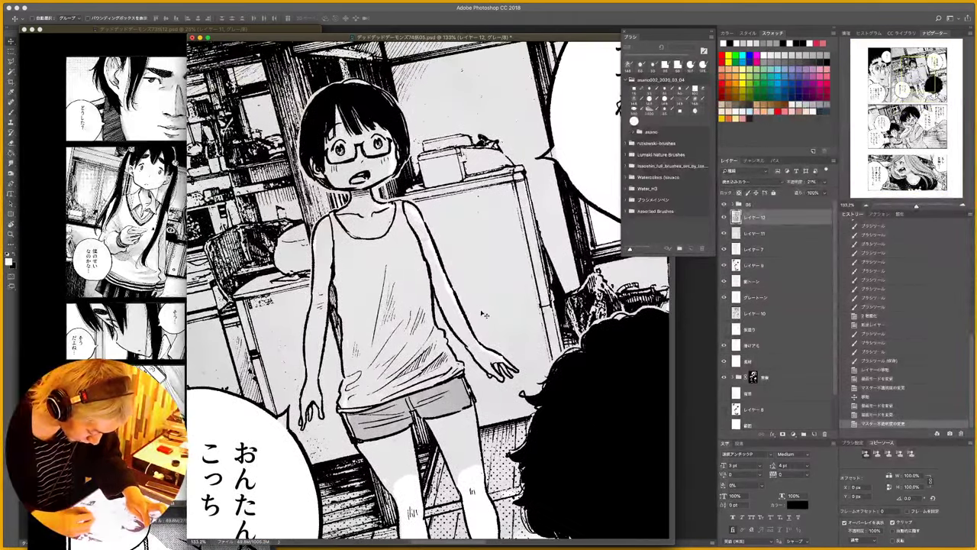
- Try レイヤー 12 at nearly full opacity and compare the upper panel's ceiling with the layer hidden and shown
click(826, 182)
drag(817, 193, 832, 192)
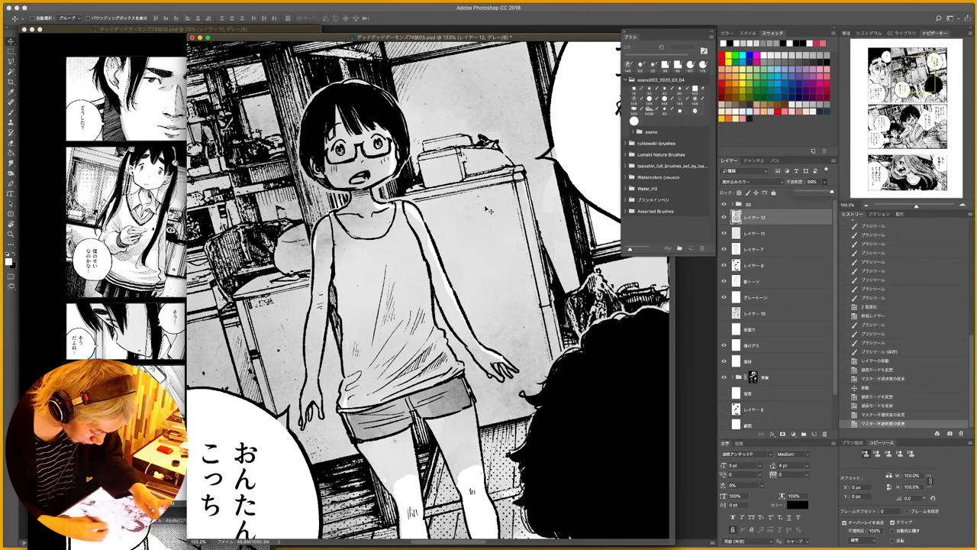
scroll(472, 322, up, 5)
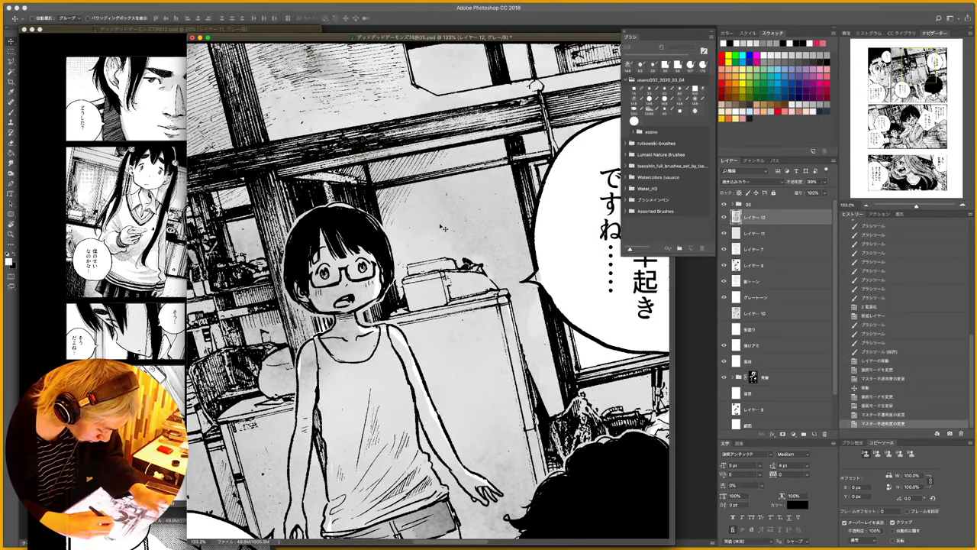
scroll(443, 228, up, 3)
scroll(369, 173, up, 6)
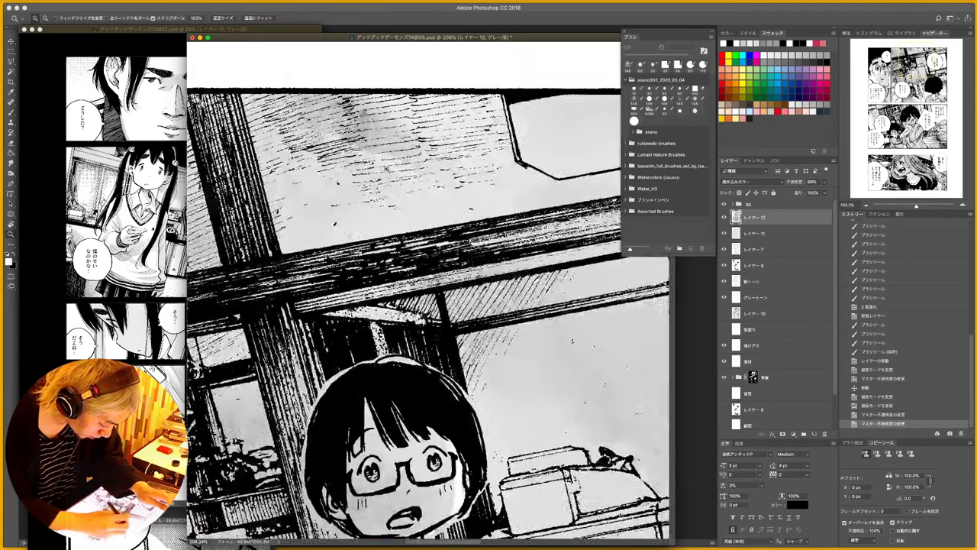
drag(411, 208, 420, 272)
click(724, 218)
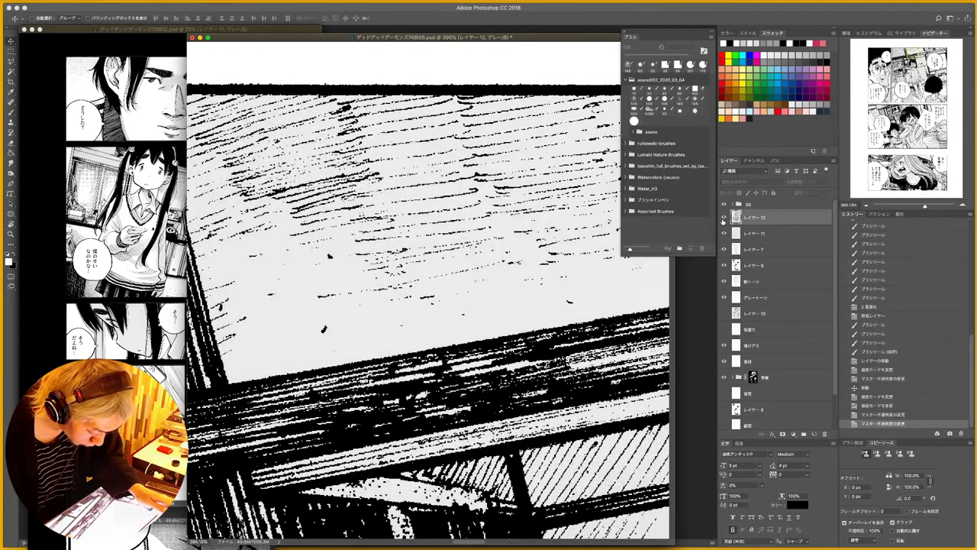
click(724, 217)
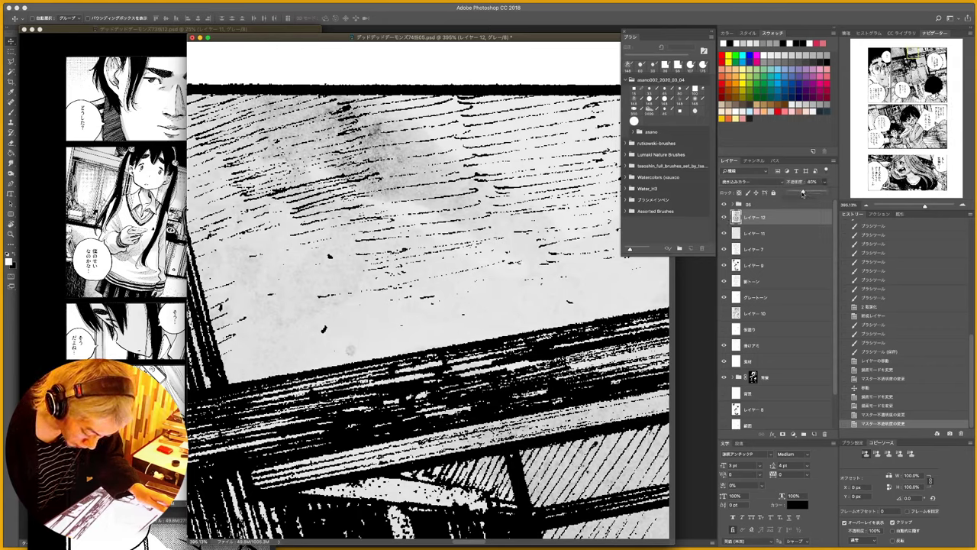
- Set the opacity of レイヤー 12 to 26% and check the texture across the upper panels
drag(802, 193, 796, 195)
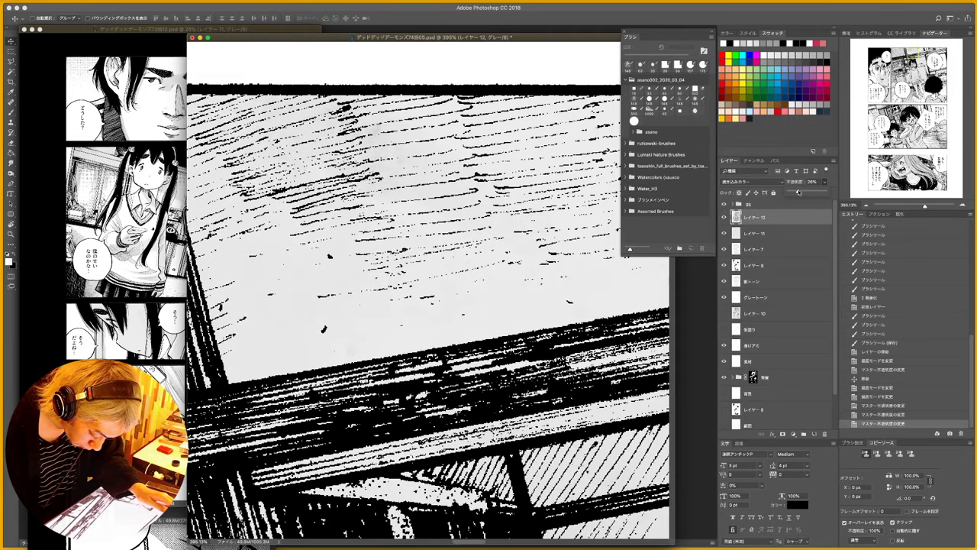
drag(476, 249, 430, 275)
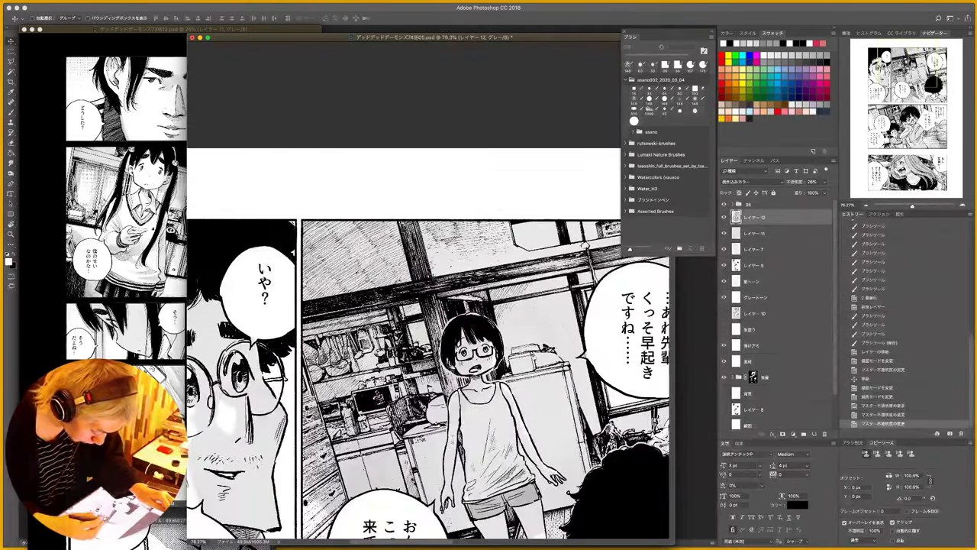
scroll(428, 305, down, 3)
scroll(427, 305, down, 3)
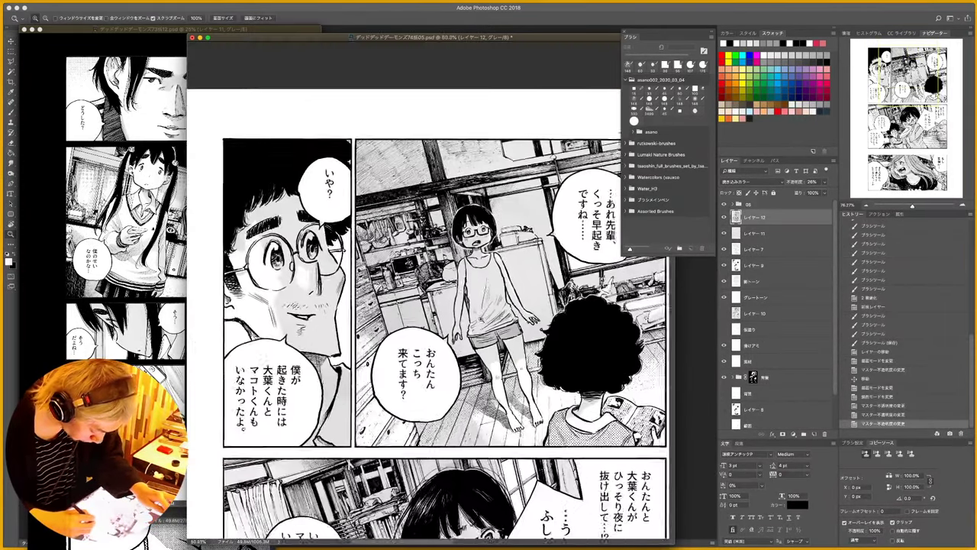
drag(511, 368, 486, 283)
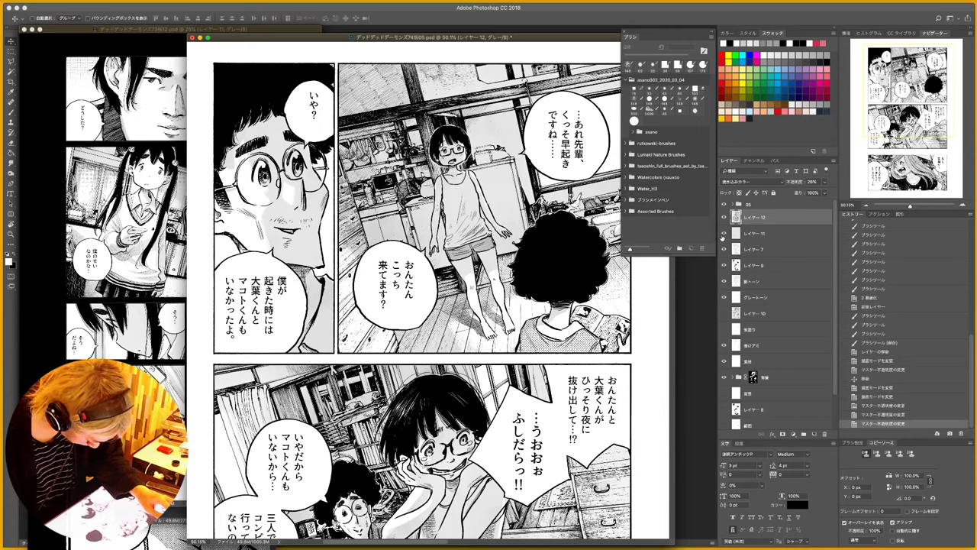
- Move レイヤー 7 above レイヤー 12 and select the interiors of all the page's speech balloons on レイヤー 9 with the Magic Wand
drag(777, 252, 774, 214)
click(774, 265)
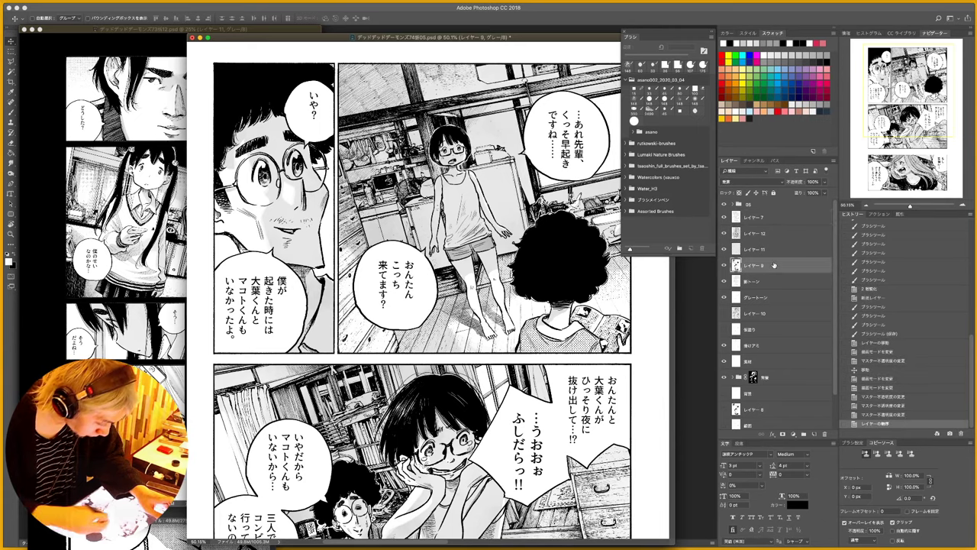
key(w)
click(316, 134)
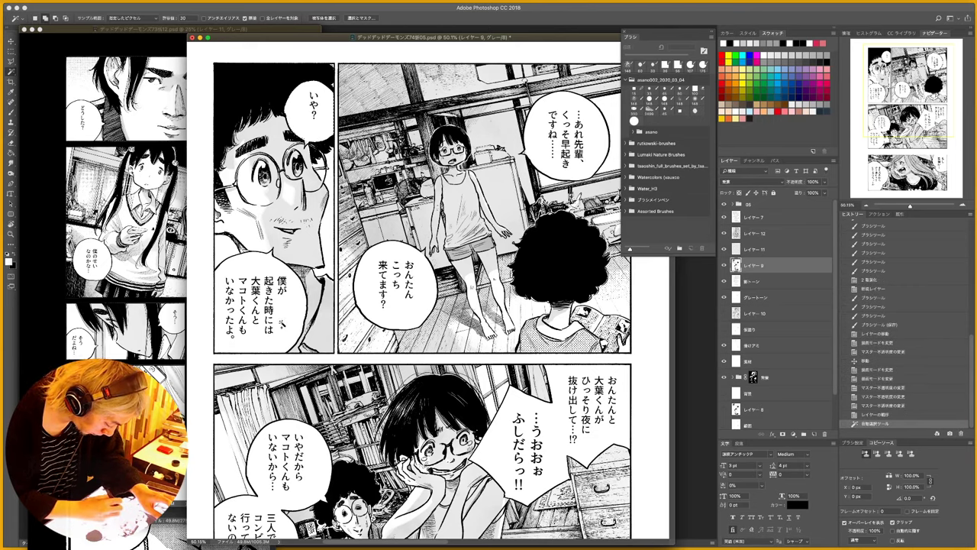
click(283, 324)
click(413, 286)
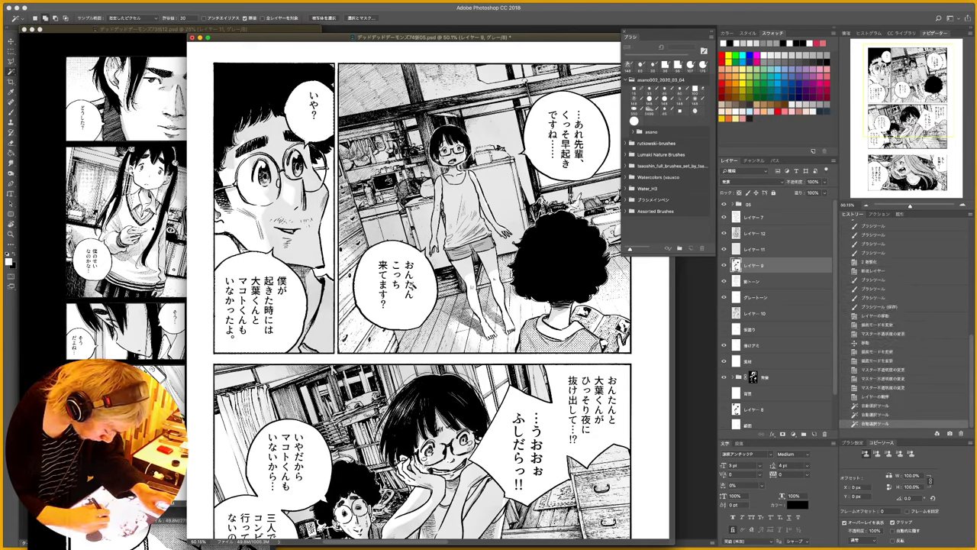
click(566, 169)
click(579, 431)
click(306, 456)
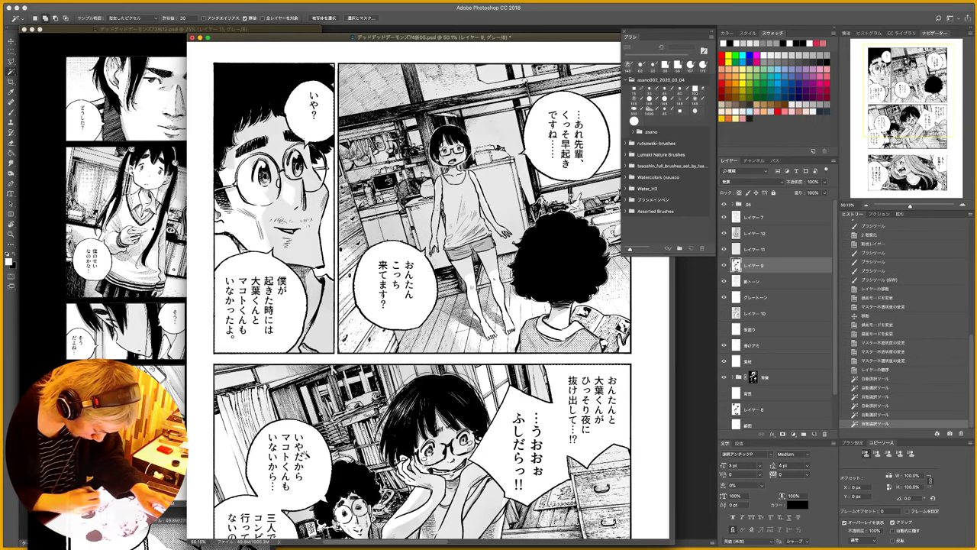
scroll(305, 456, down, 6)
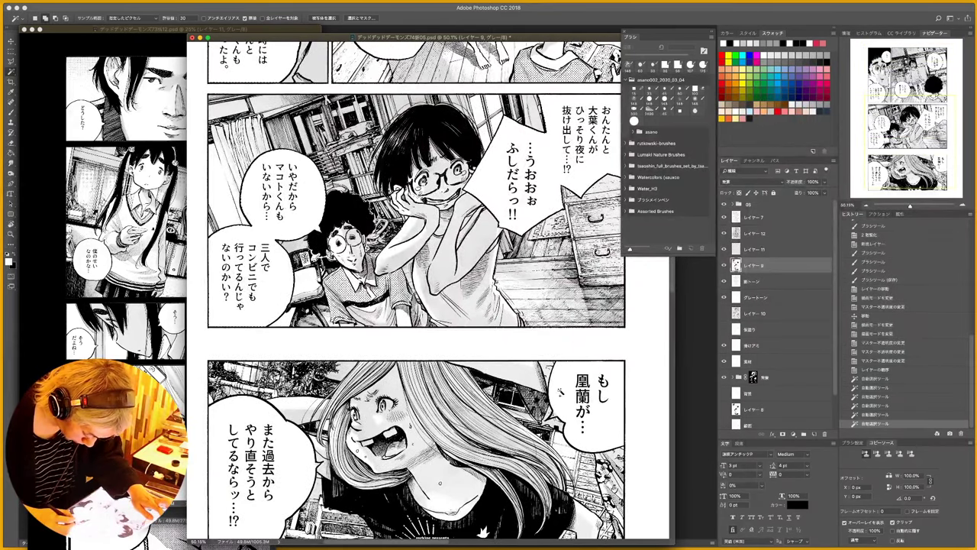
click(560, 391)
click(283, 477)
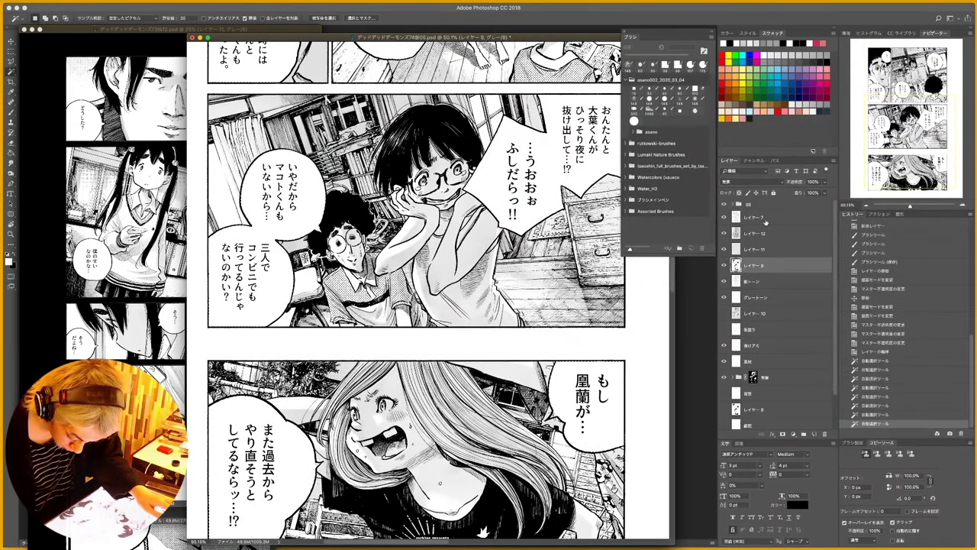
- Fill the selected speech balloons with white on レイヤー 7, deselect, and check the upper and middle panels
click(765, 220)
key(d)
key(x)
key(alt+BackSpace)
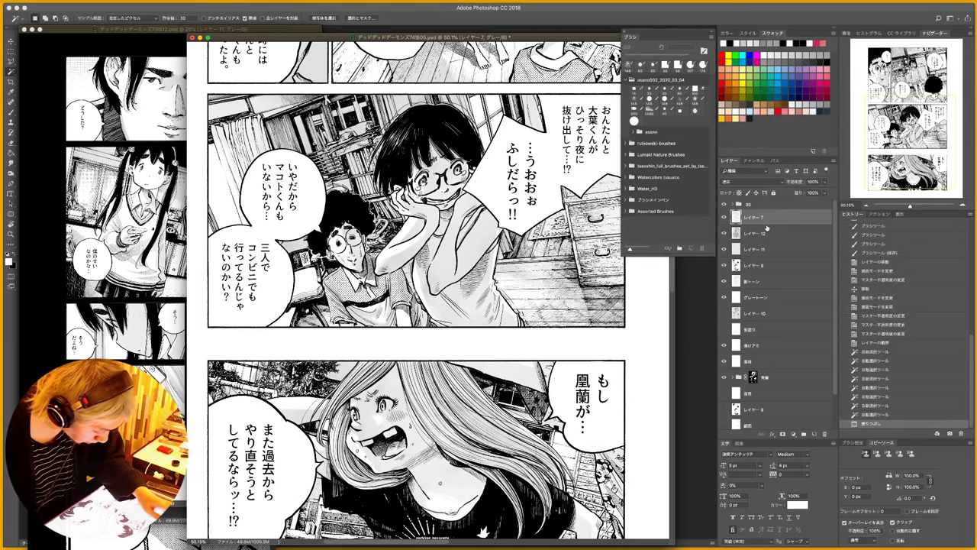
key(super+d)
drag(500, 183, 460, 433)
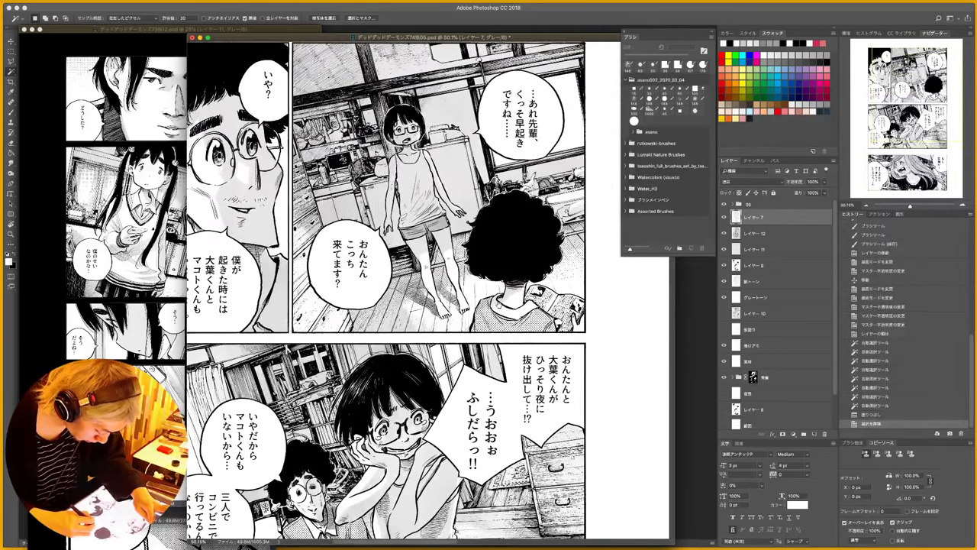
scroll(389, 290, down, 3)
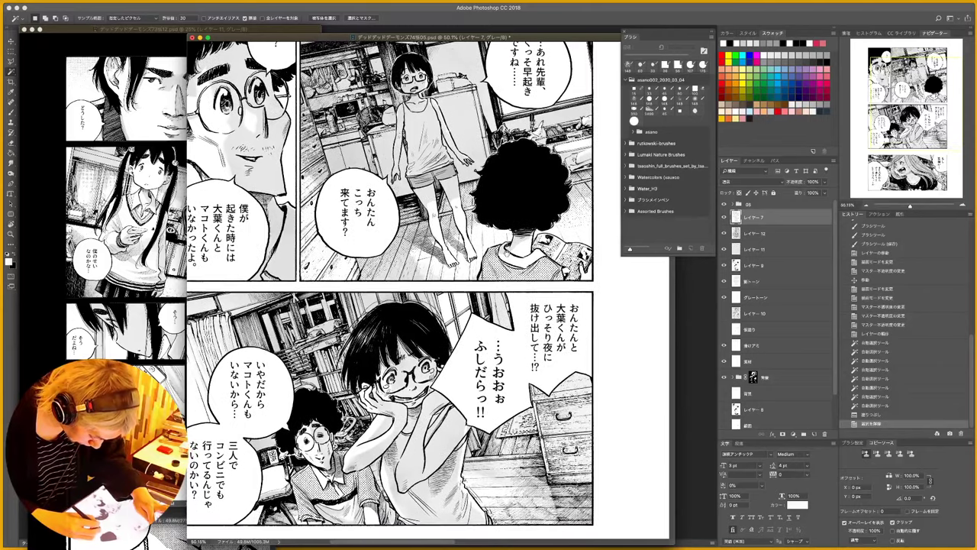
drag(458, 390, 460, 381)
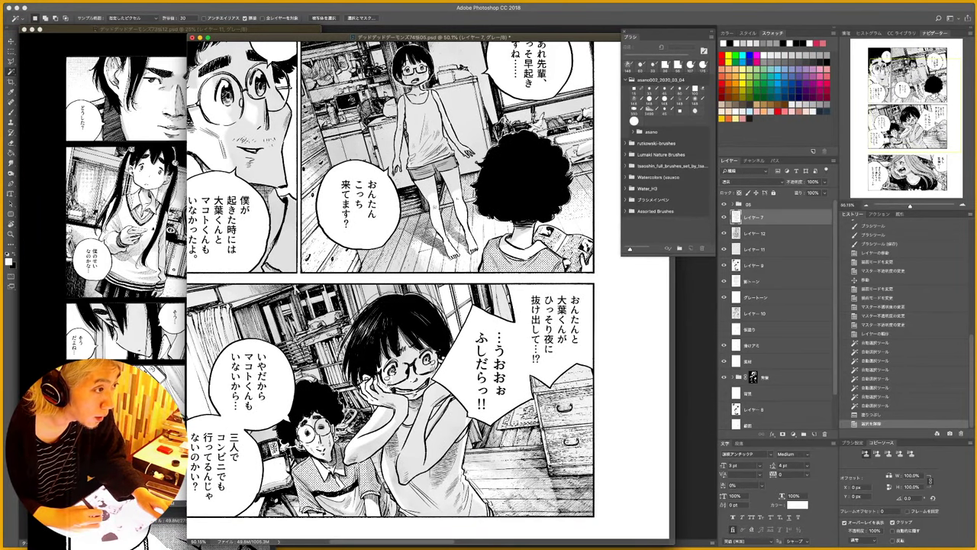
- Copy most of the focus-line artwork from the stock file and paste it into the manga page as a new layer
key(F5)
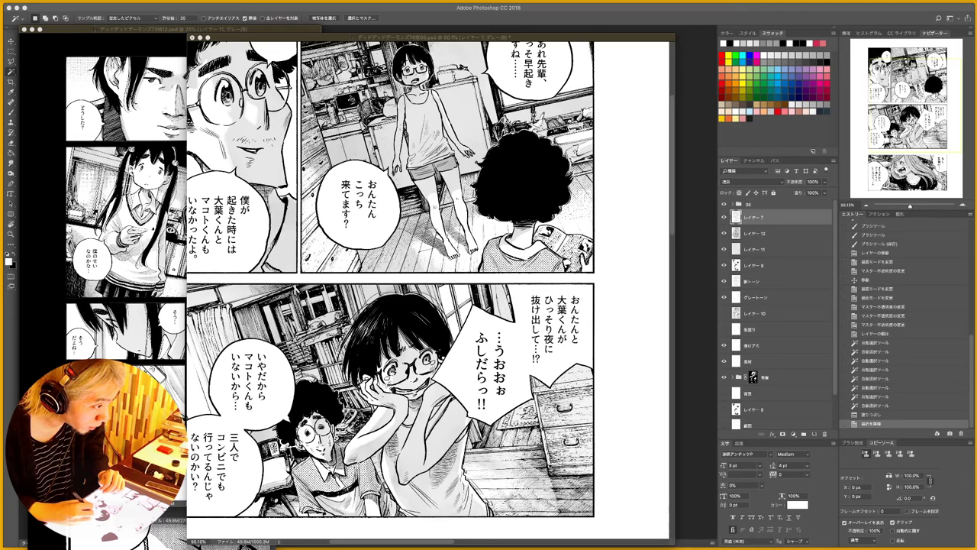
key(F5)
key(ctrl+Tab)
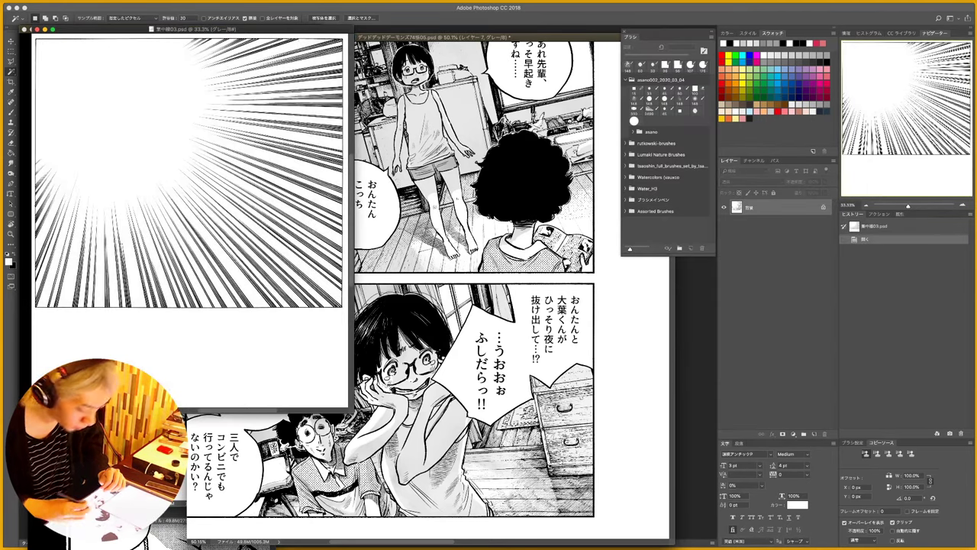
key(m)
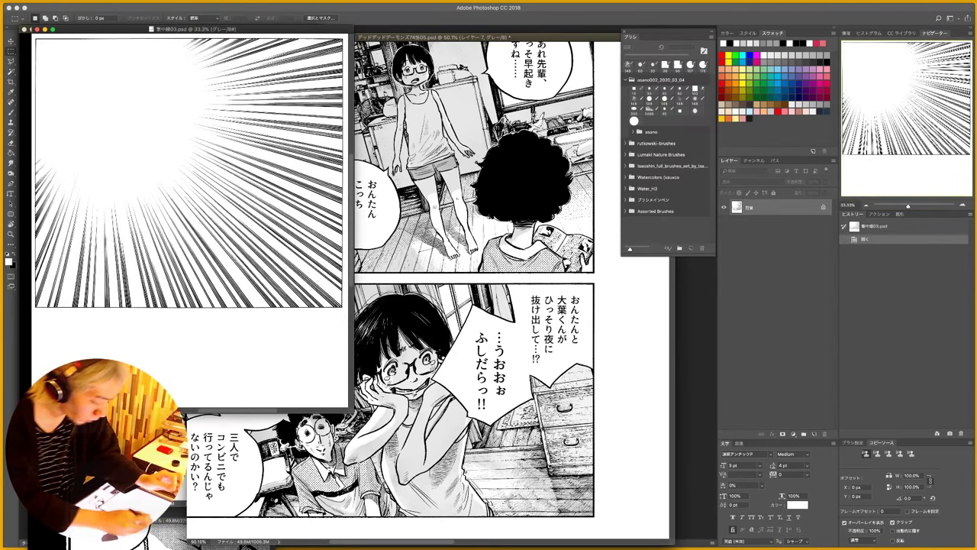
drag(308, 50, 42, 298)
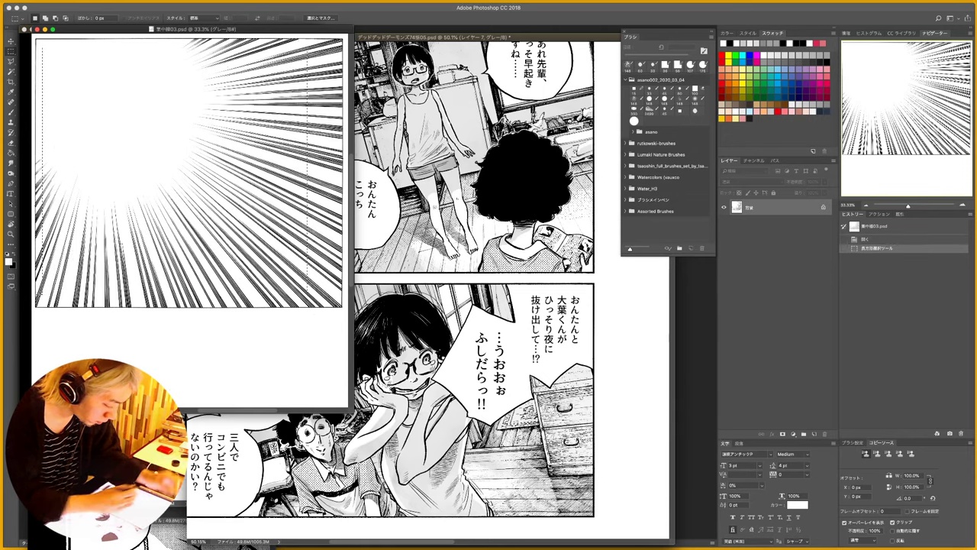
key(ctrl+c)
key(ctrl+Tab)
key(ctrl+v)
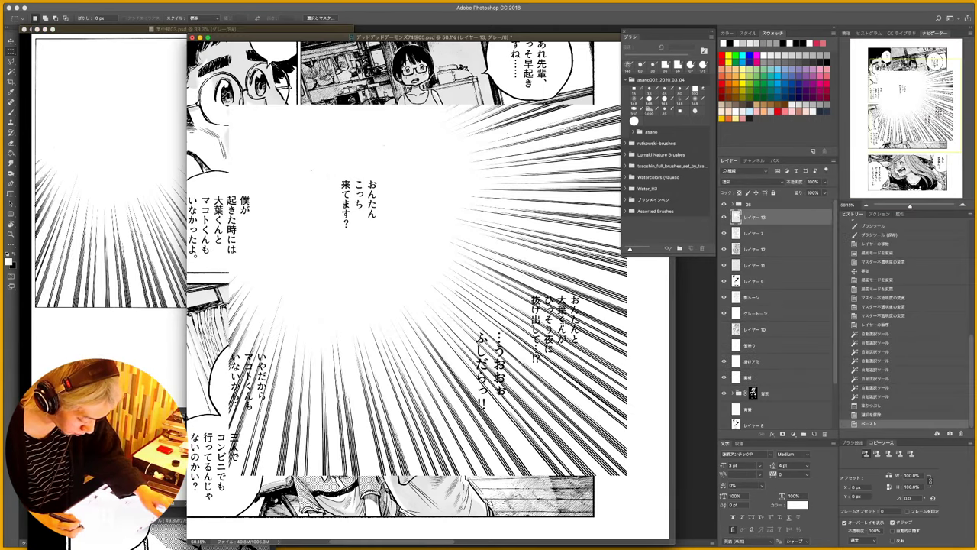
- Set the pasted focus lines on レイヤー 13 to Multiply and move them down so they radiate across the middle panel's lower right
click(755, 188)
click(750, 206)
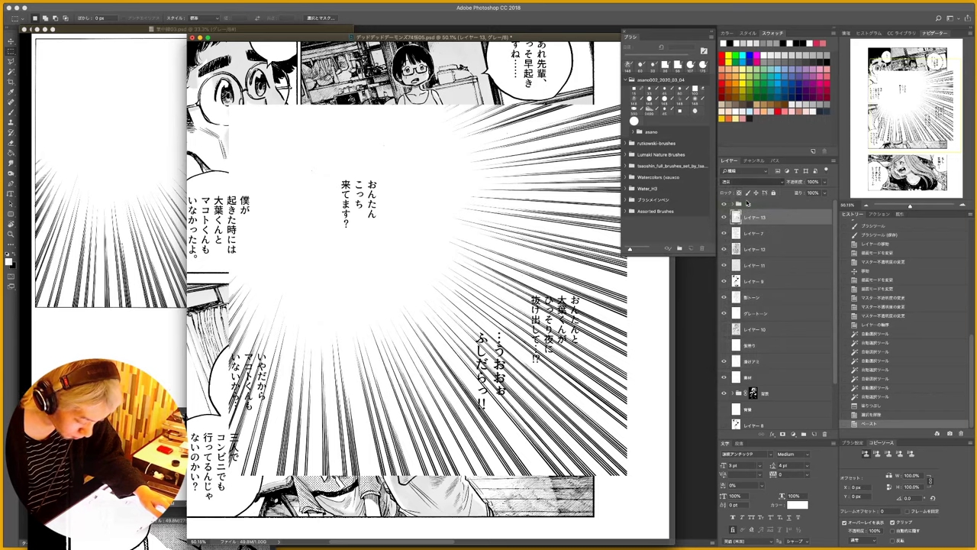
key(ctrl+t)
drag(558, 256, 569, 389)
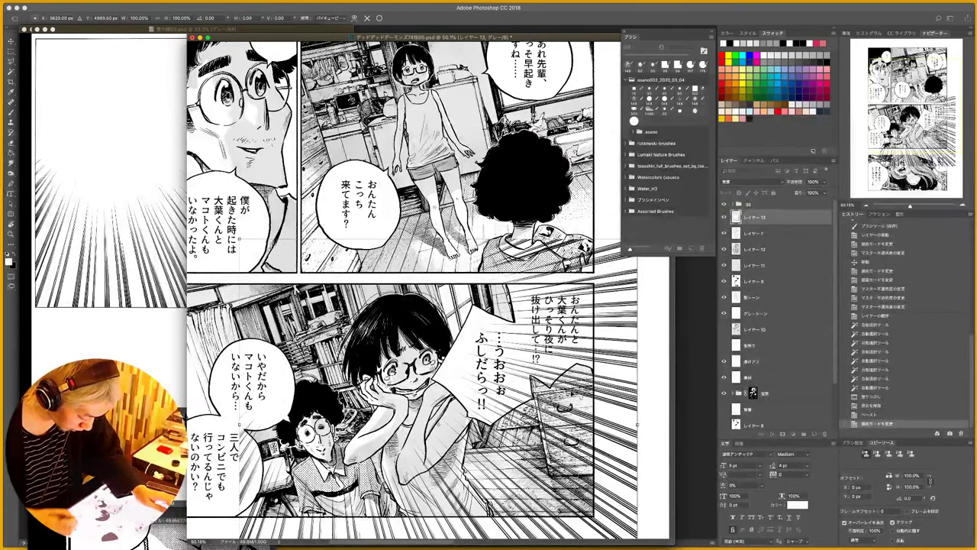
key(Return)
key(z)
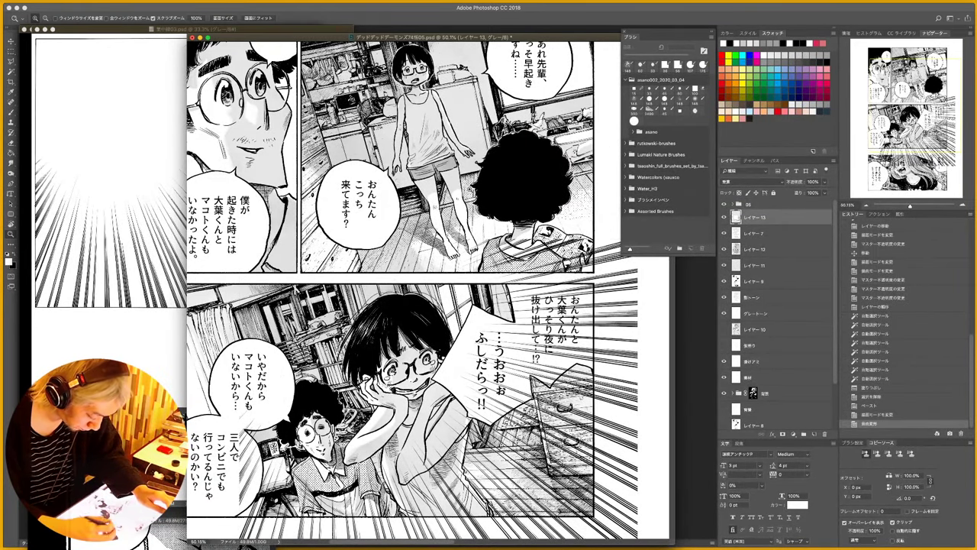
drag(472, 189, 431, 190)
key(m)
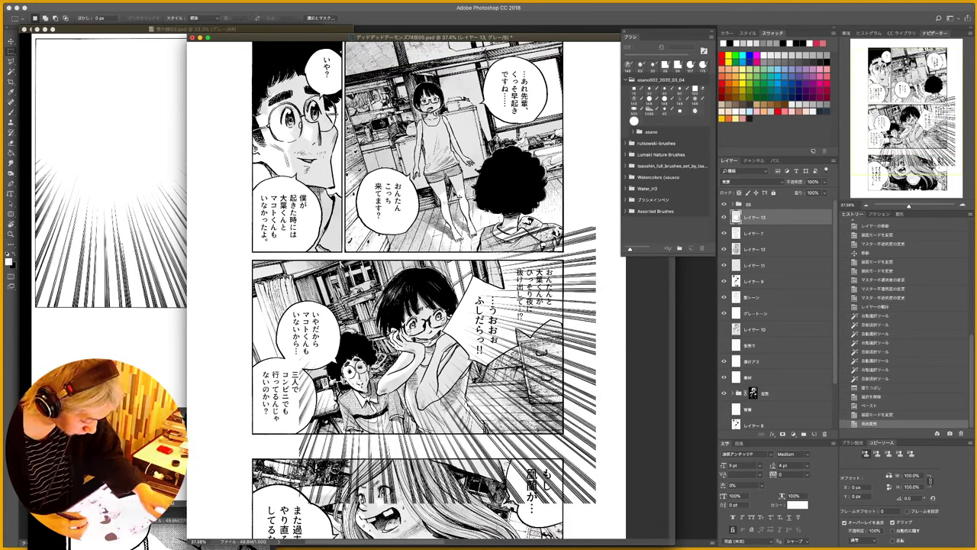
key(ctrl+t)
drag(553, 271, 566, 337)
key(Return)
- Select the middle panel's balloon areas and margin from レイヤー 7 with the Magic Wand and cut the focus lines there from レイヤー 13
click(773, 236)
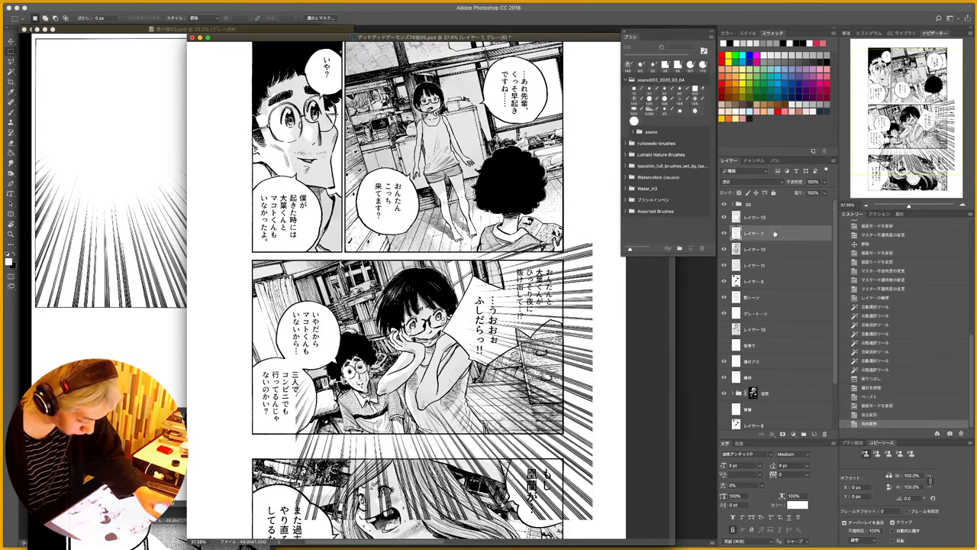
key(w)
click(518, 299)
shift+click(321, 336)
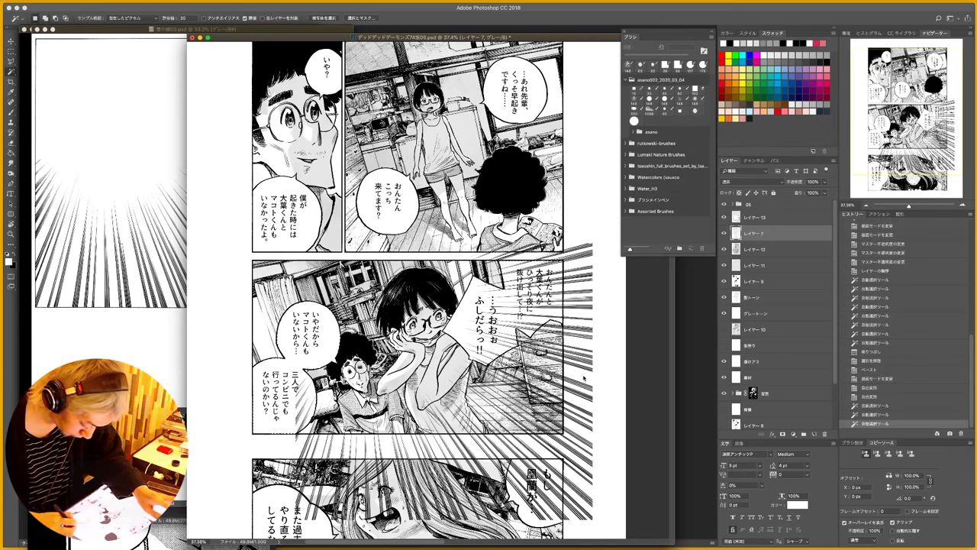
click(769, 218)
key(ctrl+x)
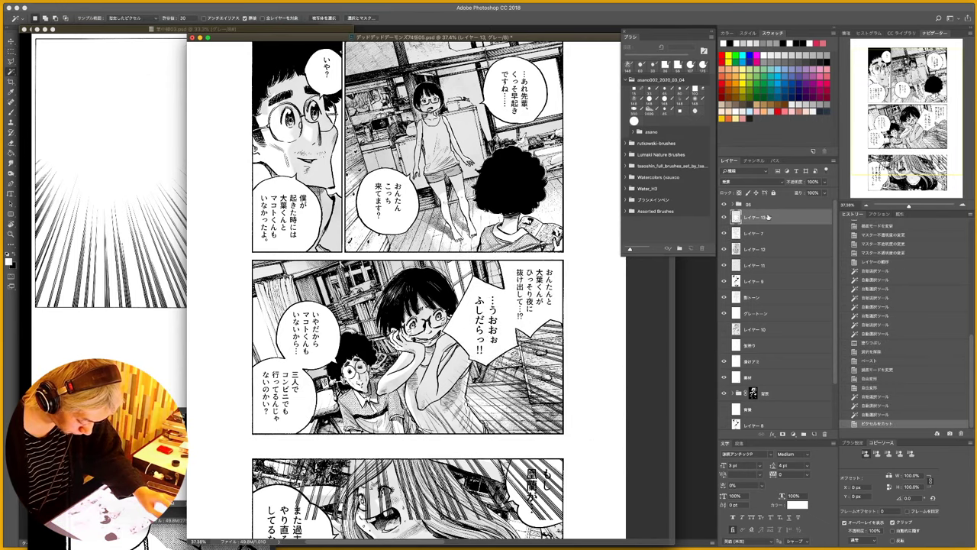
- Cut away the focus lines on レイヤー 13 that fall outside the middle panel, using an inverted rectangular selection
key(m)
drag(568, 255, 283, 439)
key(ctrl+shift+i)
key(ctrl+x)
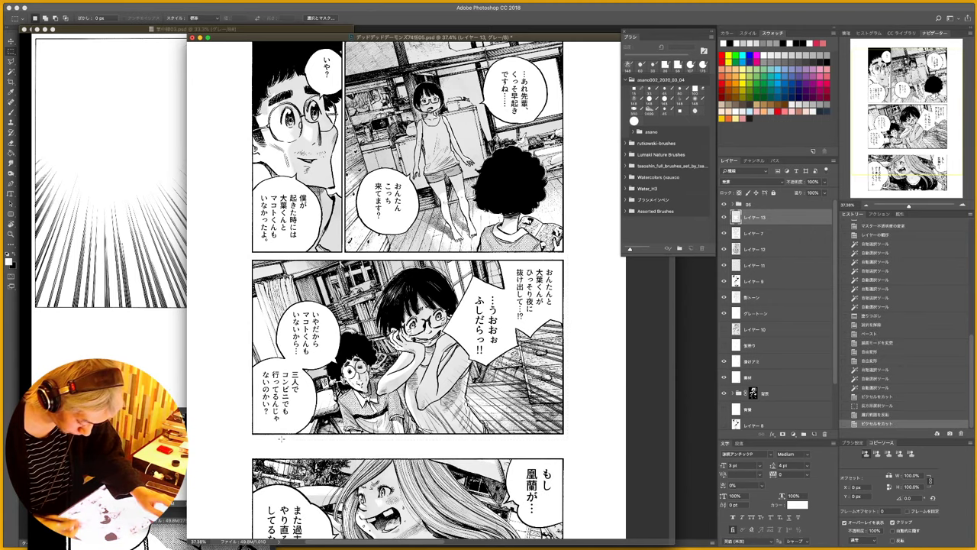
- Apply Threshold at level 40 to the focus lines on レイヤー 13, judging them near the middle panel's lower edge
key(z)
drag(495, 434, 528, 433)
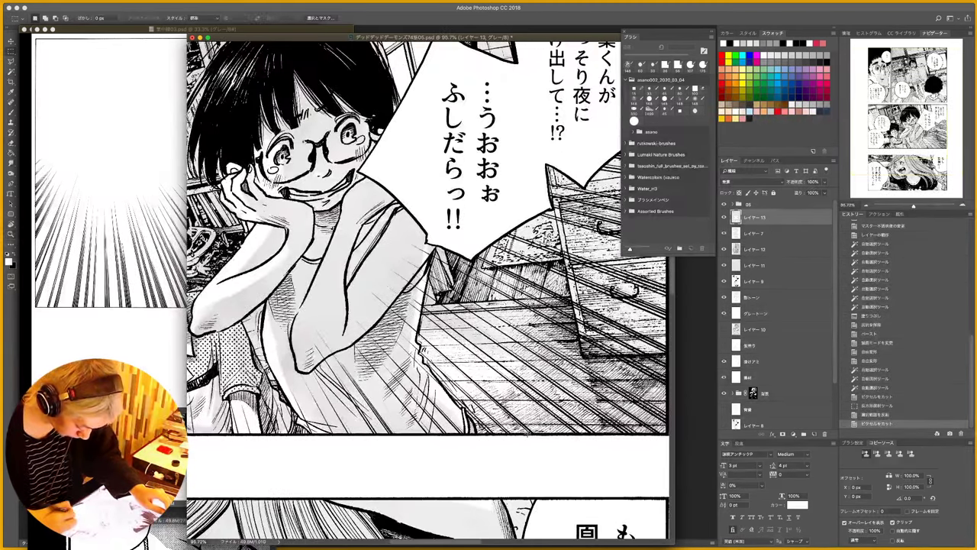
key(ctrl+shift+t)
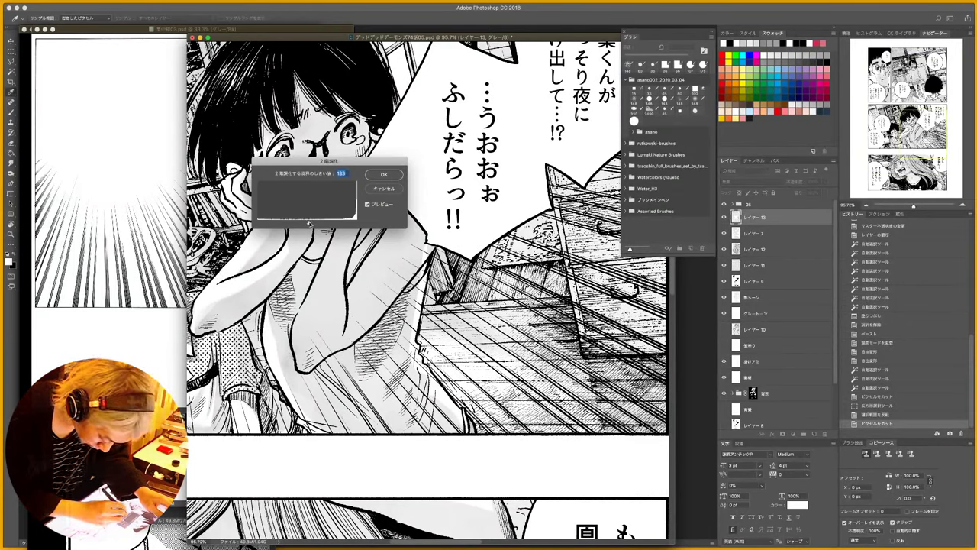
drag(324, 223, 293, 224)
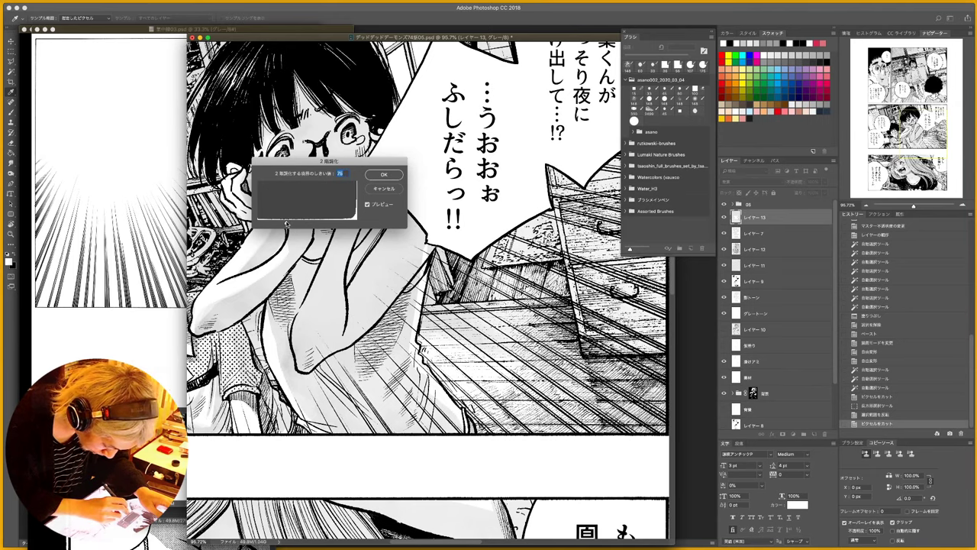
mouse_move(261, 221)
mouse_down()
mouse_move(321, 222)
mouse_move(273, 223)
mouse_up()
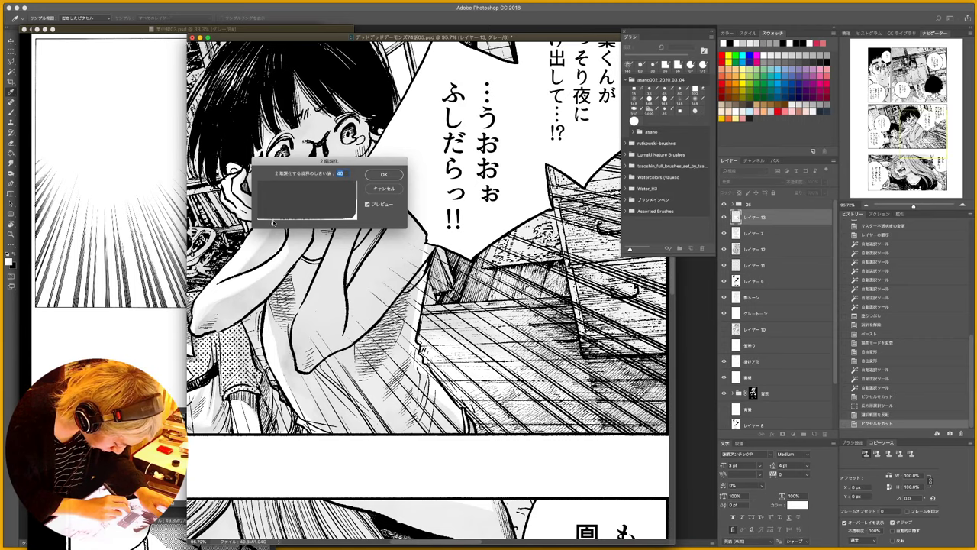
click(384, 174)
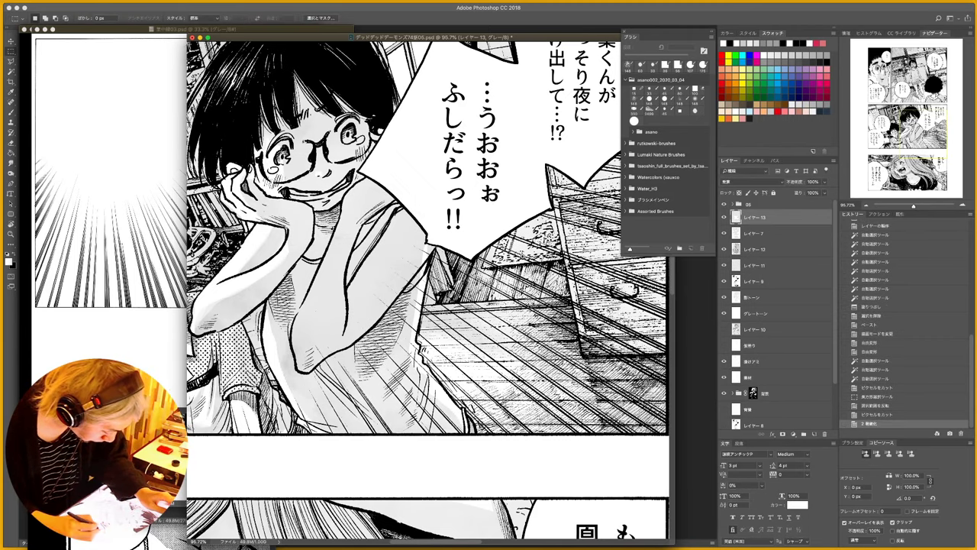
- Move レイヤー 13 directly above the 素材 layer and merge it down into that layer
scroll(521, 258, down, 5)
drag(764, 220, 760, 366)
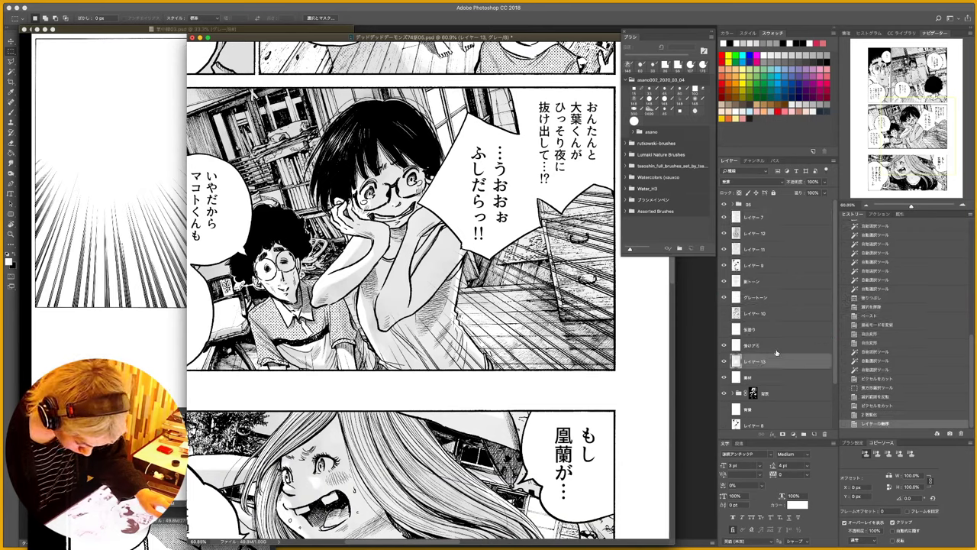
key(super+e)
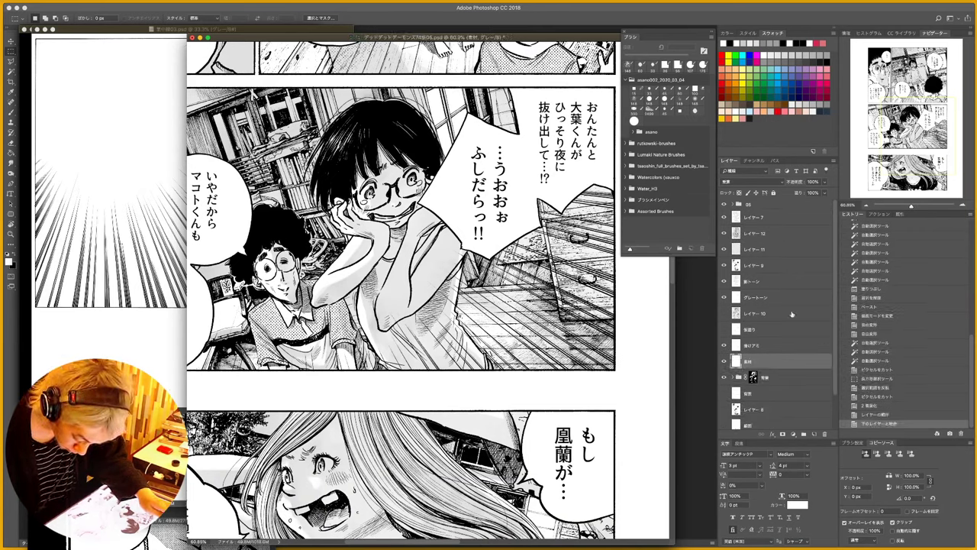
- Add a new layer above レイヤー 7 and ink the top spike of the middle panel's jagged balloon with a black 34 px Pencil
click(754, 218)
click(814, 433)
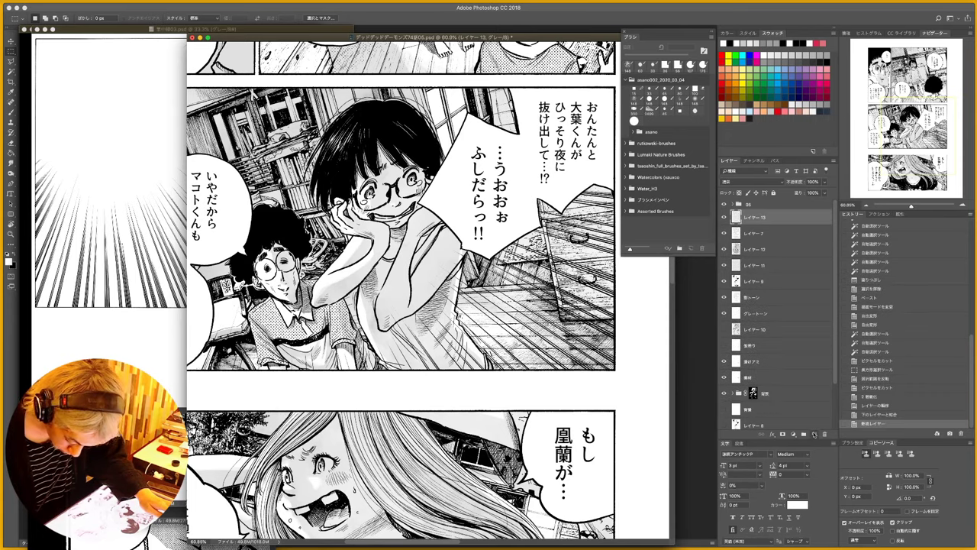
mouse_move(503, 228)
mouse_down()
mouse_move(481, 307)
mouse_move(465, 317)
mouse_up()
key(b)
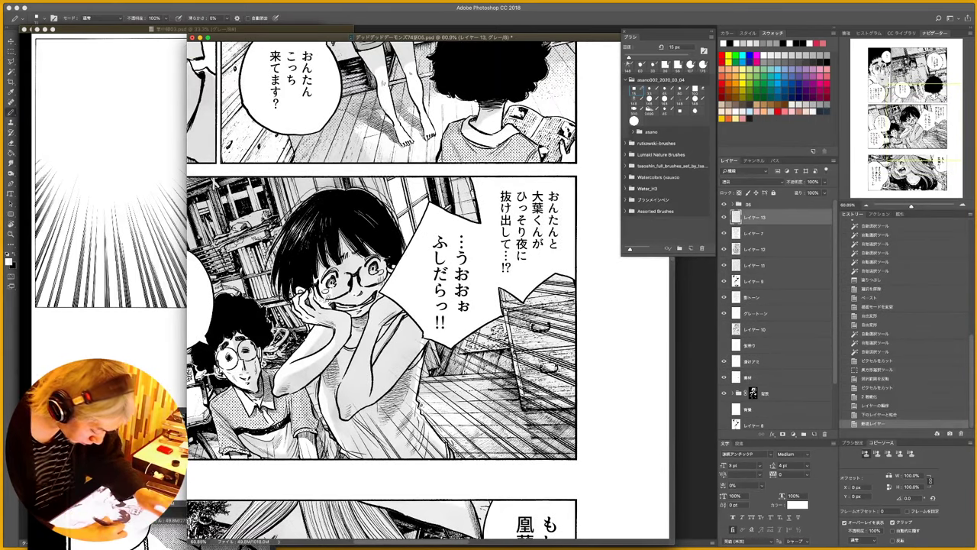
key(x)
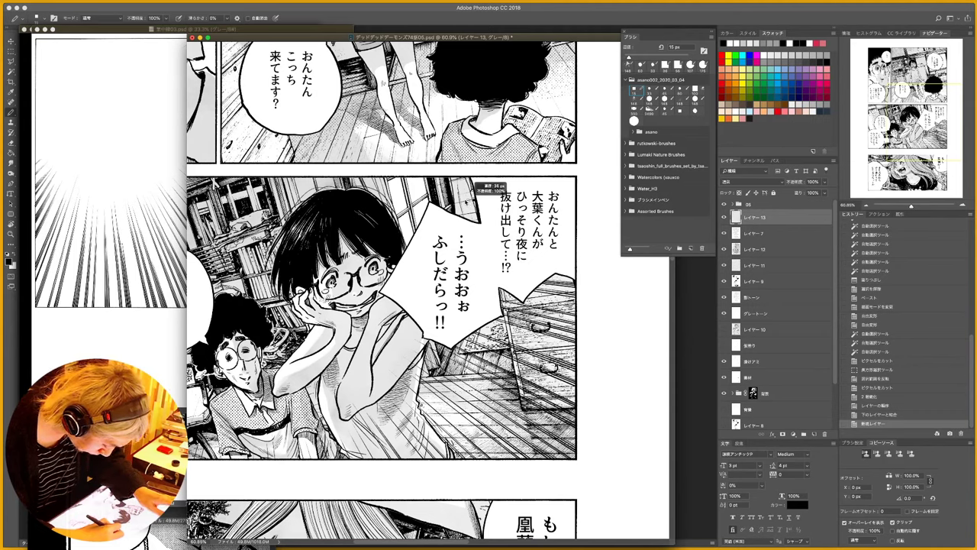
drag(472, 199, 482, 222)
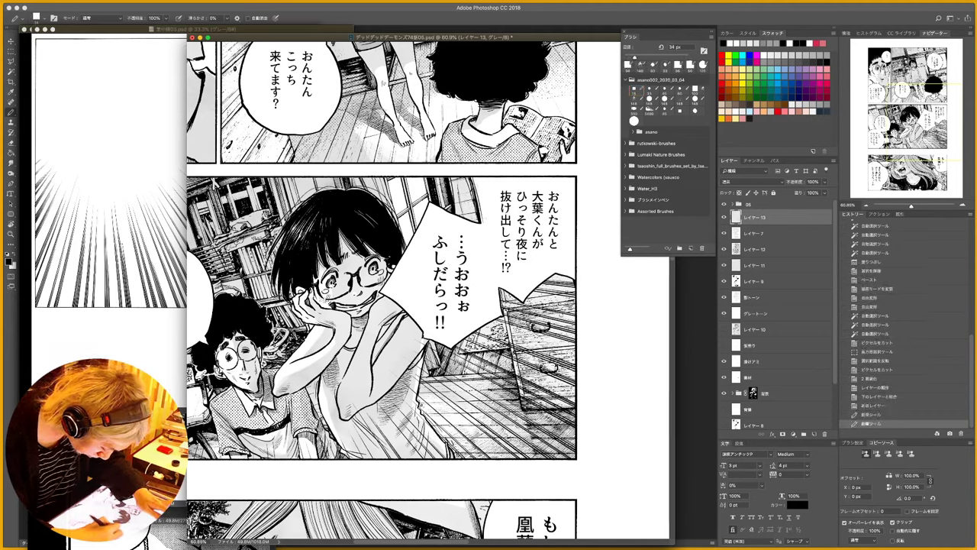
drag(475, 183, 481, 223)
drag(476, 183, 482, 222)
- Reinforce the remaining side and lower edges of the middle panel's jagged balloons with black Pencil strokes
mouse_move(430, 201)
mouse_down()
mouse_move(451, 212)
mouse_move(406, 245)
mouse_move(381, 291)
mouse_up()
drag(381, 290, 420, 327)
drag(383, 295, 452, 349)
drag(454, 343, 501, 313)
mouse_move(473, 335)
mouse_down()
mouse_move(503, 315)
mouse_move(500, 305)
mouse_move(507, 322)
mouse_up()
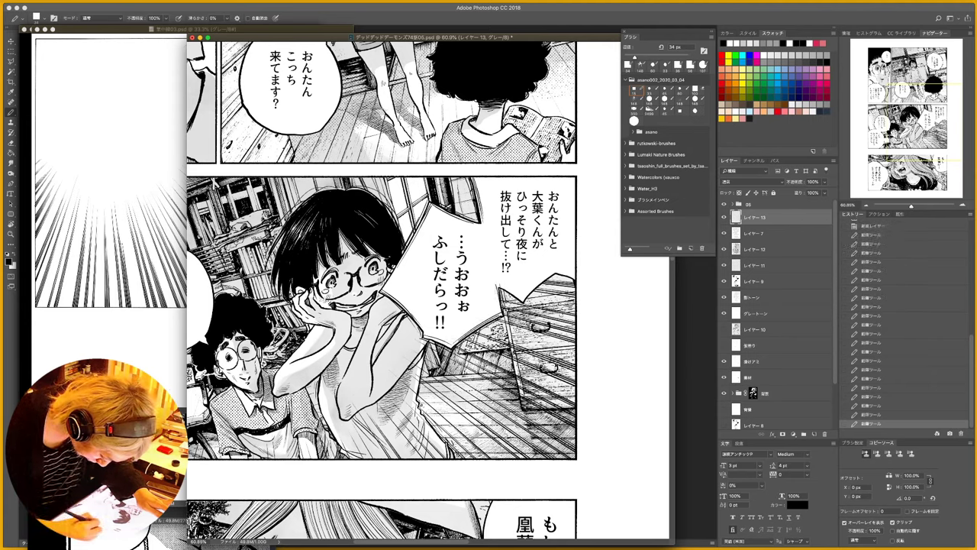
mouse_move(498, 287)
mouse_down()
mouse_move(504, 313)
mouse_move(520, 302)
mouse_up()
drag(497, 285, 550, 299)
mouse_move(525, 273)
mouse_down()
mouse_move(560, 304)
mouse_move(574, 277)
mouse_up()
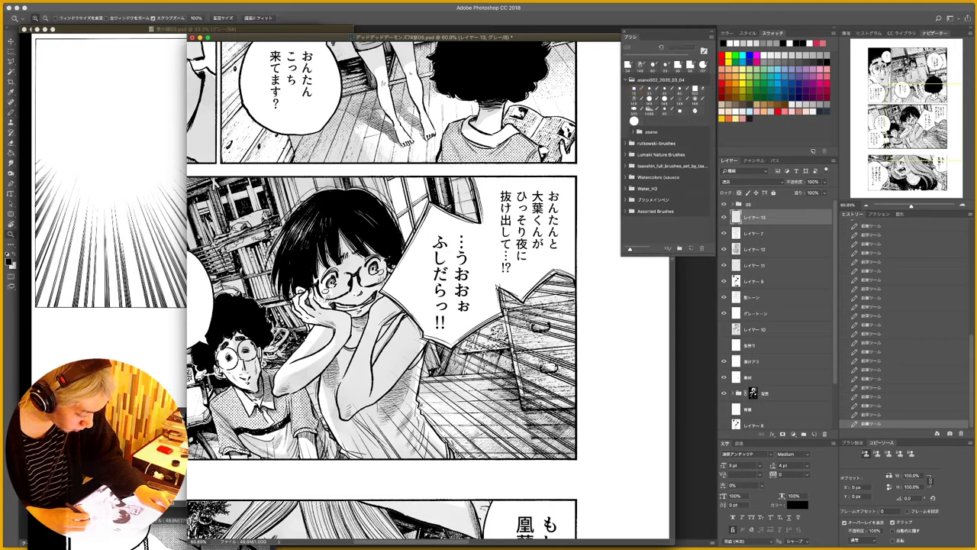
- Check the whole page and save the file
drag(489, 351, 422, 351)
drag(481, 394, 504, 355)
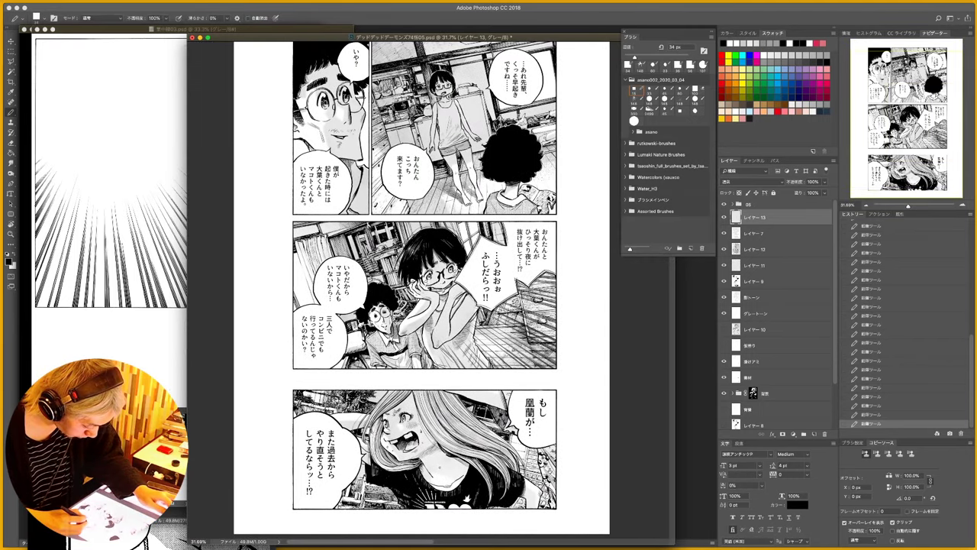
key(super+s)
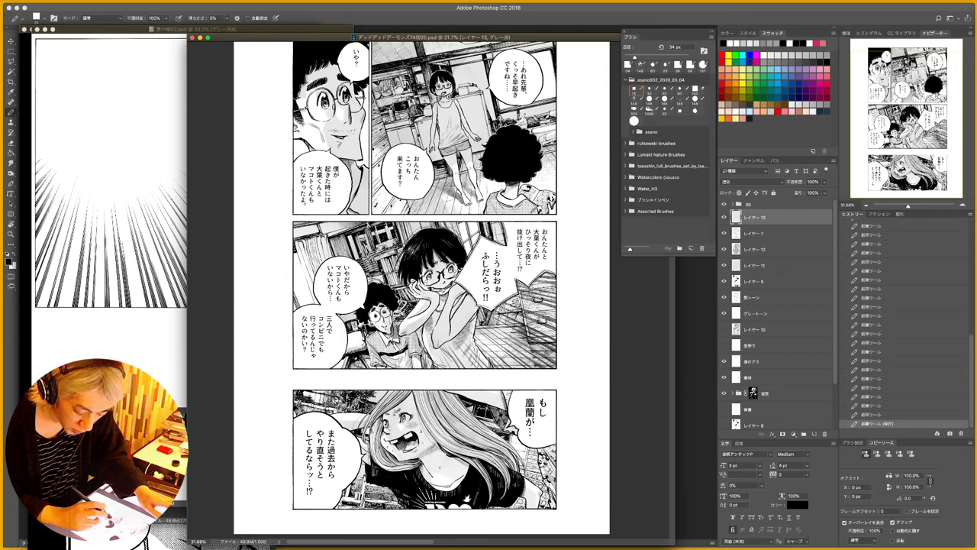
- Select the 「いや?」 text in the first panel's upper balloon and adjust its position slightly
key(t)
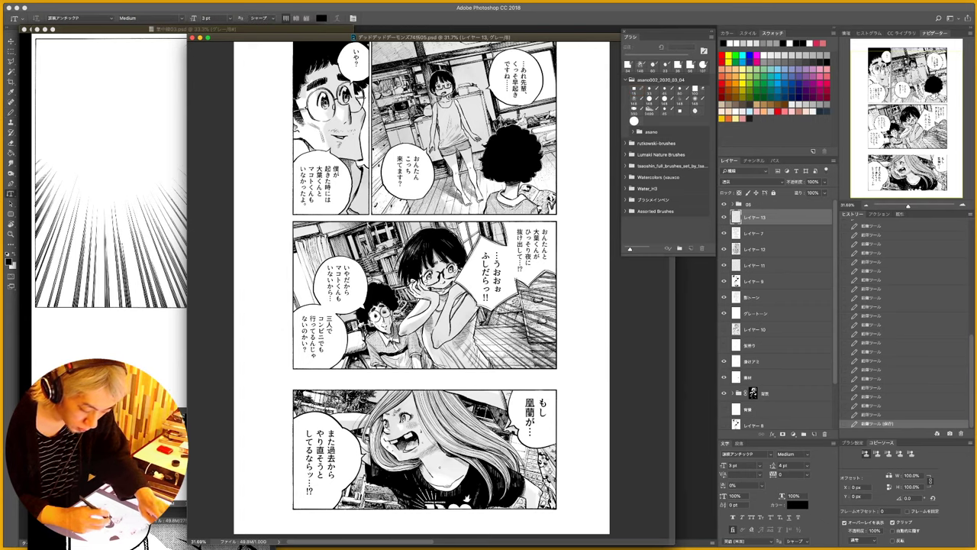
click(357, 59)
key(super+Return)
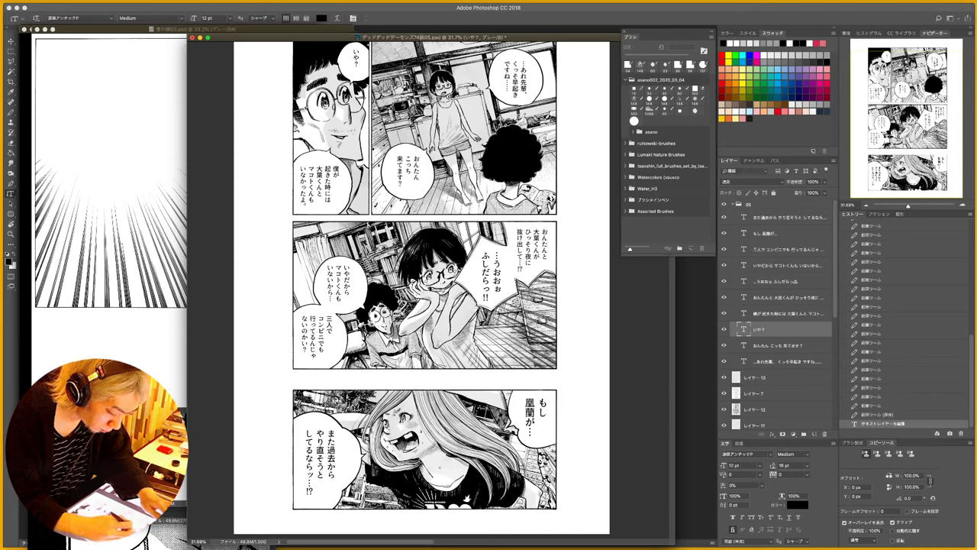
key(v)
drag(410, 146, 419, 136)
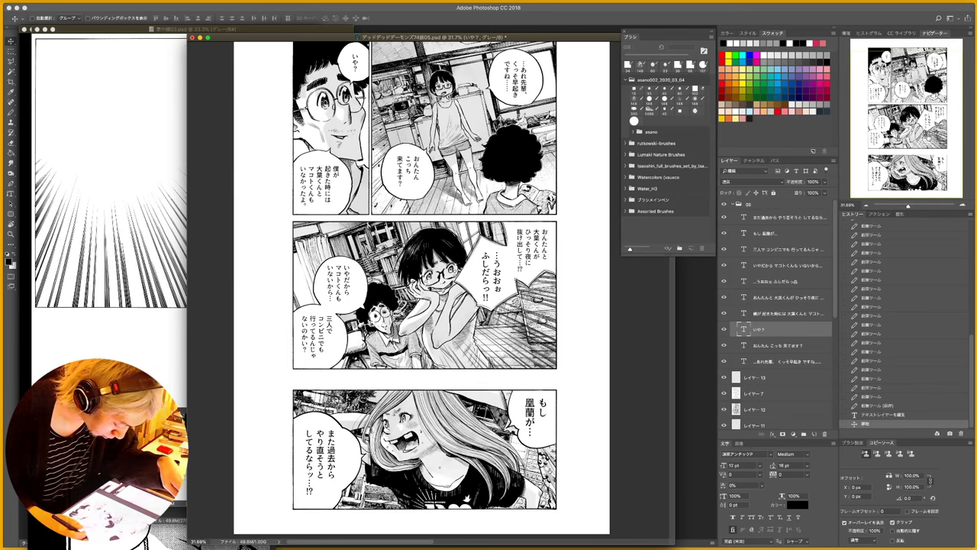
- Start converting the page to Bitmap mode, merging the visible layers, with 600 pixel/inch output and the halftone screen method
click(126, 1)
mouse_move(105, 1)
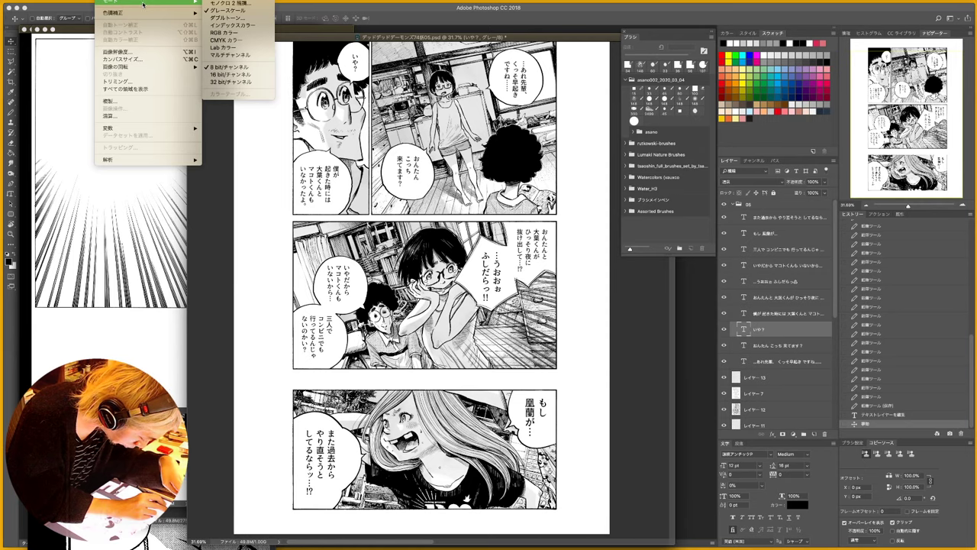
click(221, 4)
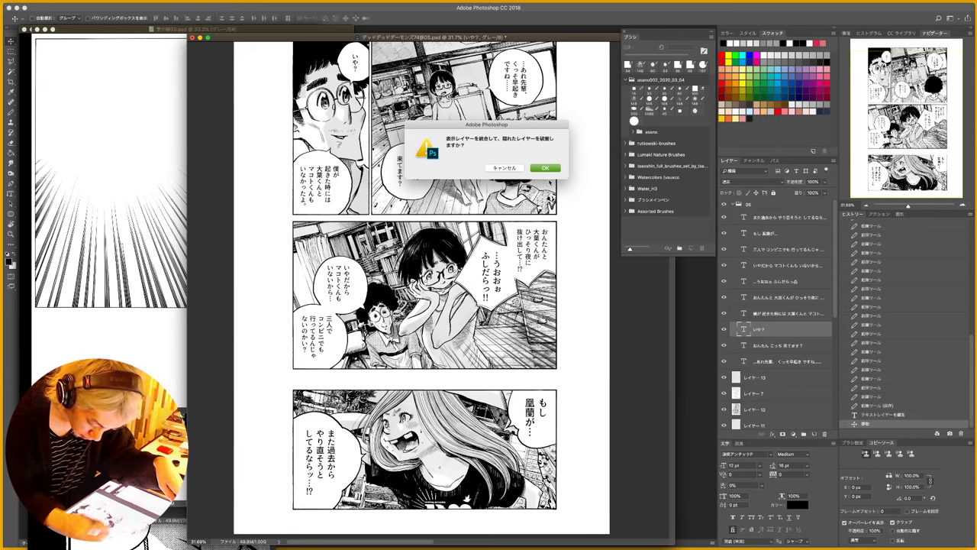
click(547, 169)
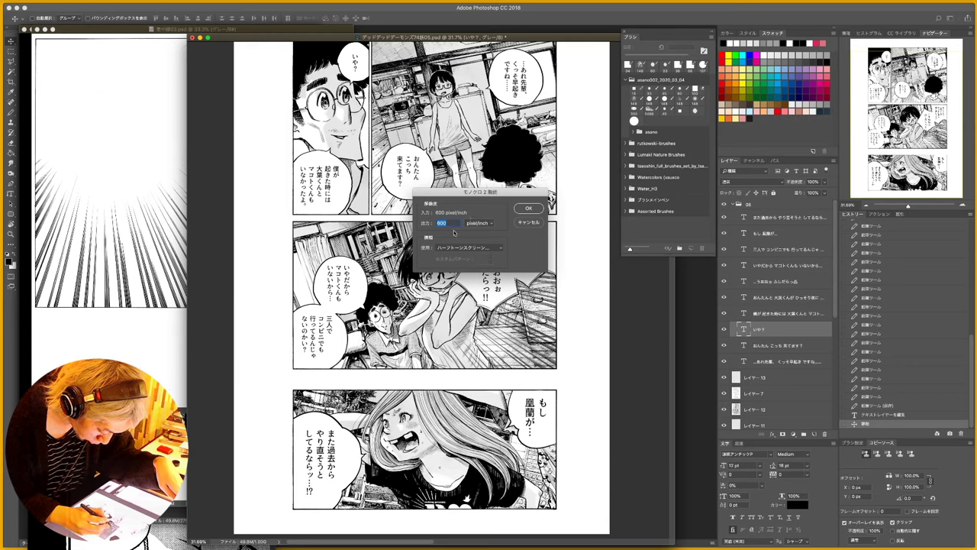
click(482, 249)
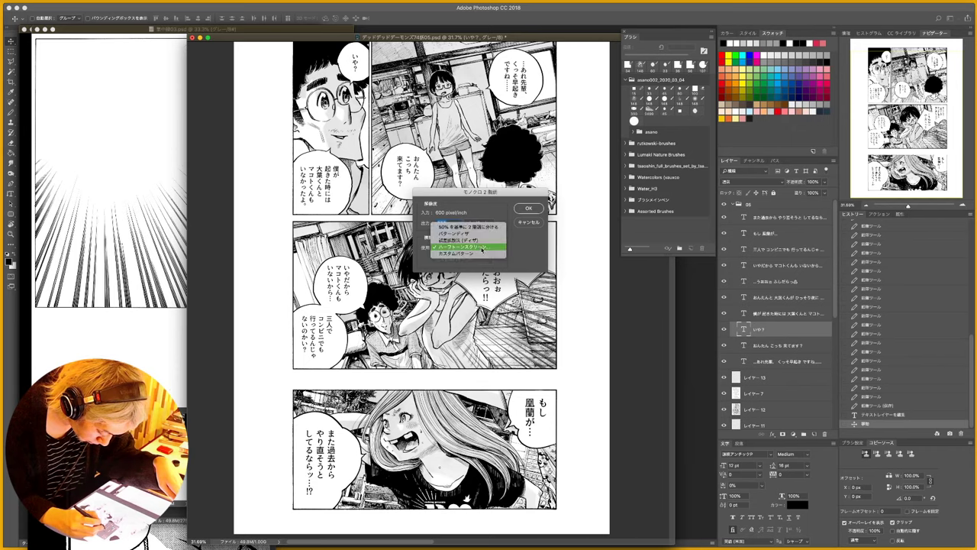
click(482, 249)
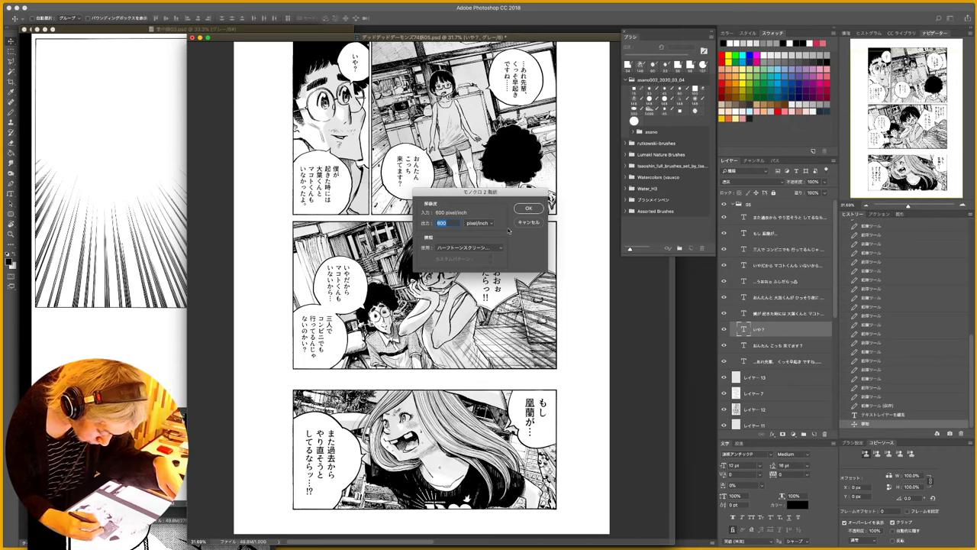
click(484, 249)
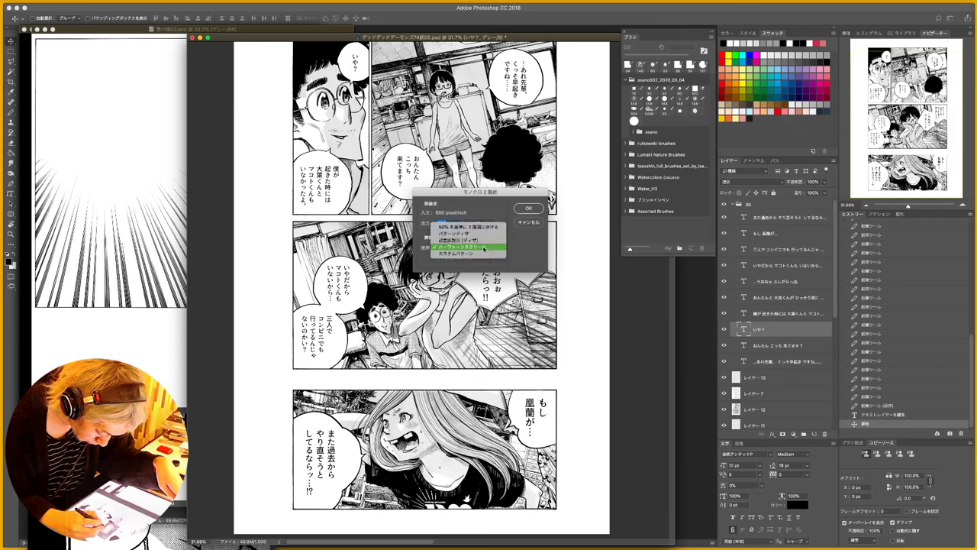
click(485, 249)
click(525, 211)
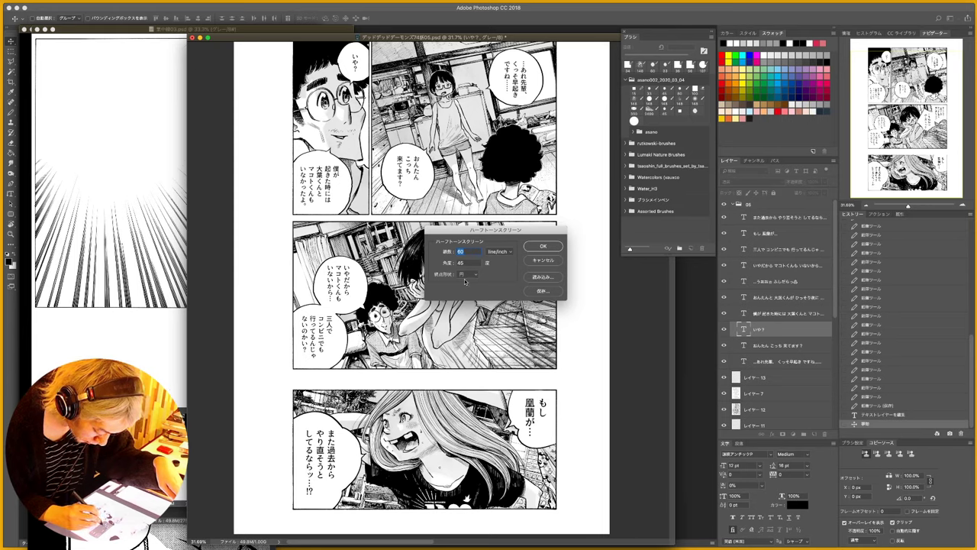
- Apply the halftone screen at 60 lines/inch and 45 degrees with a round dot shape
click(469, 276)
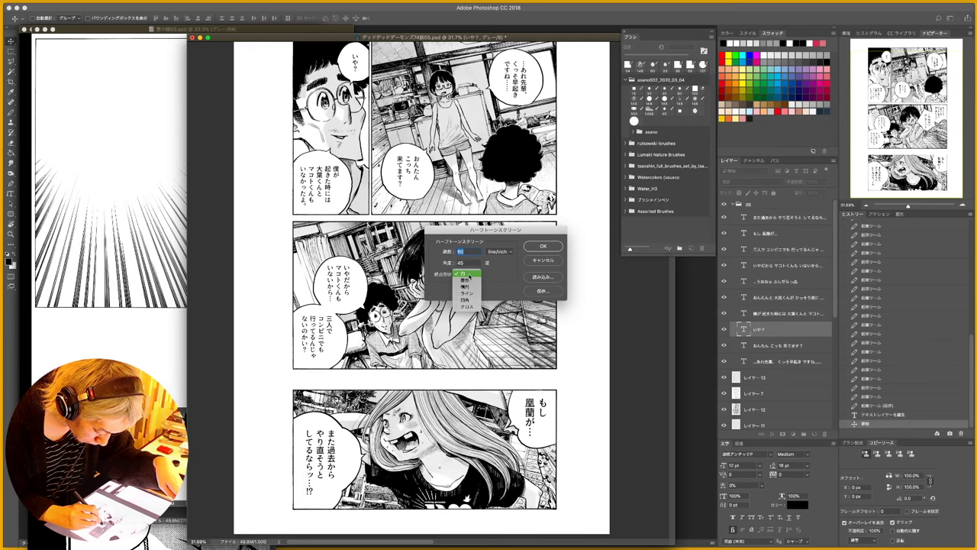
click(472, 274)
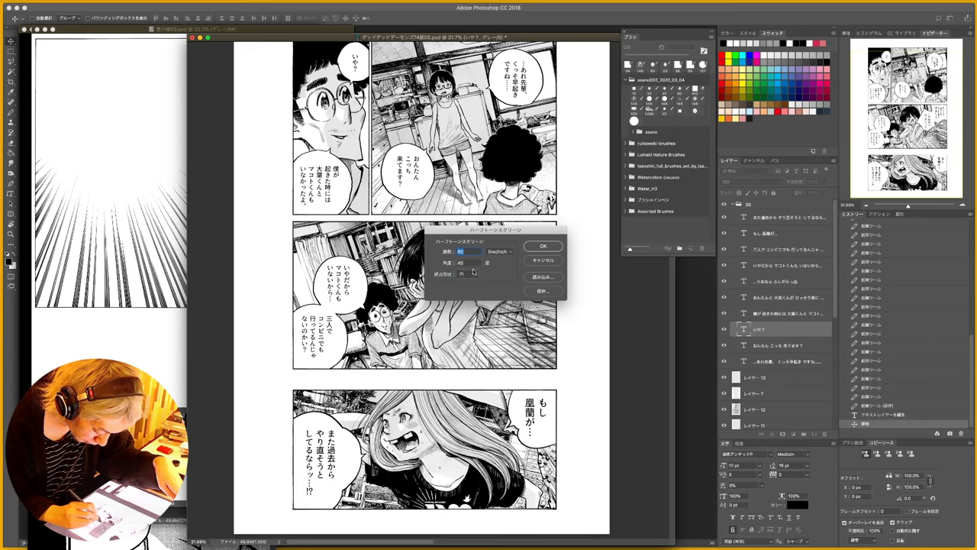
click(543, 246)
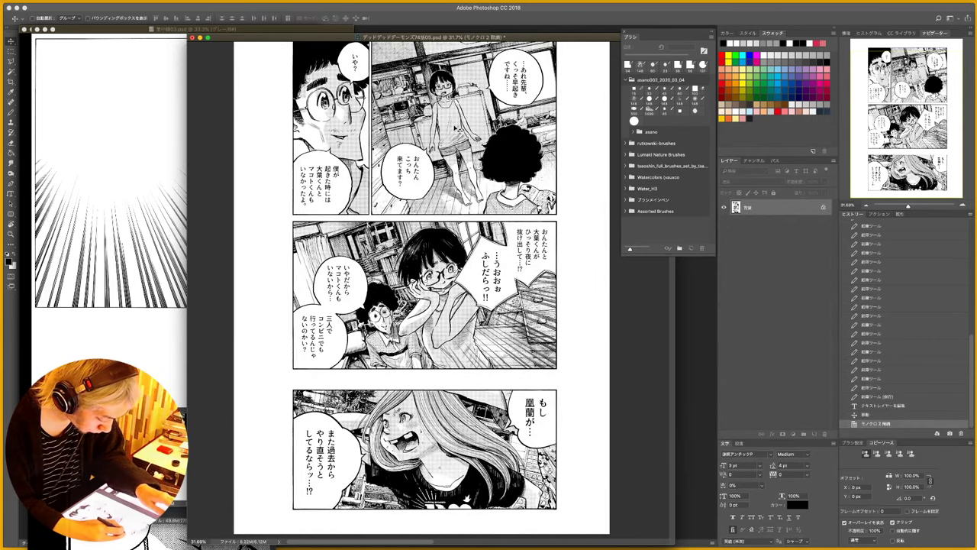
- Inspect the halftone dots up close on the standing girl's clothes and across the middle panel
key(z)
click(451, 122)
drag(492, 119, 516, 115)
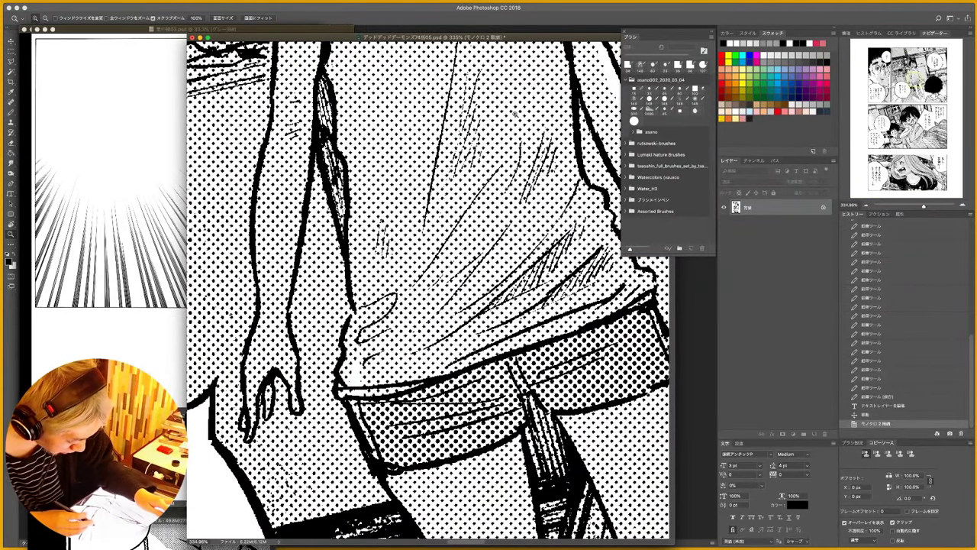
drag(540, 188, 520, 195)
click(540, 187)
drag(568, 282, 469, 175)
scroll(509, 246, down, 5)
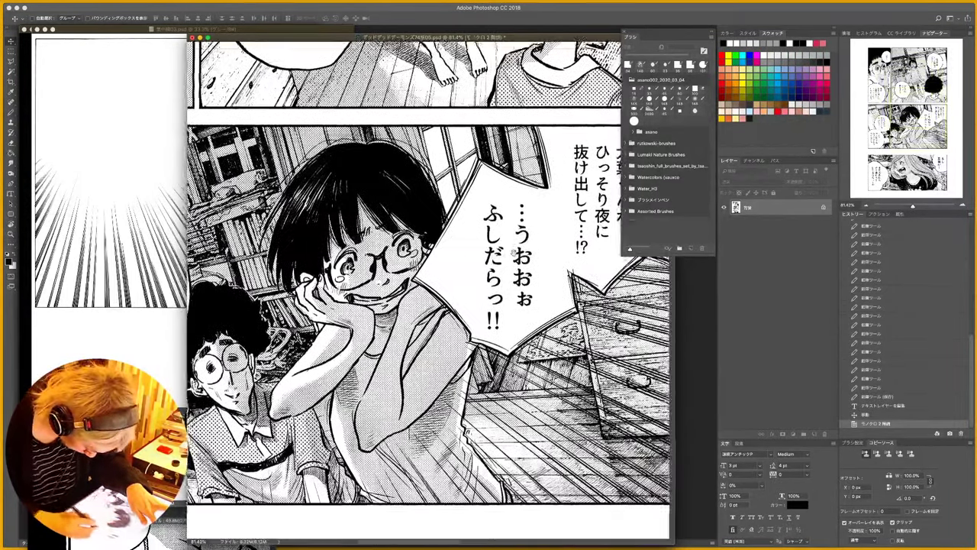
- Copy a rectangular area around the middle panel's girl and revert the page to its layered grayscale state before the bitmap conversion
key(m)
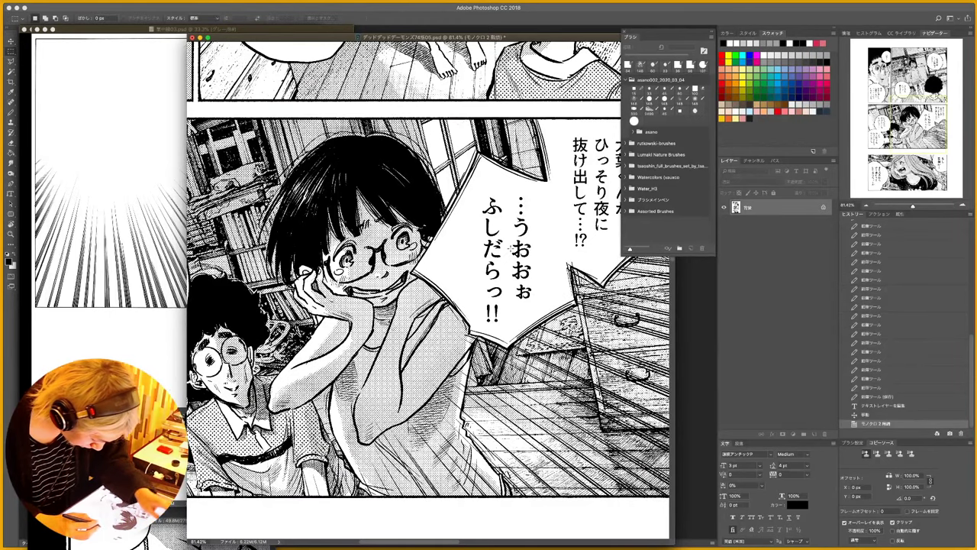
drag(308, 219, 527, 425)
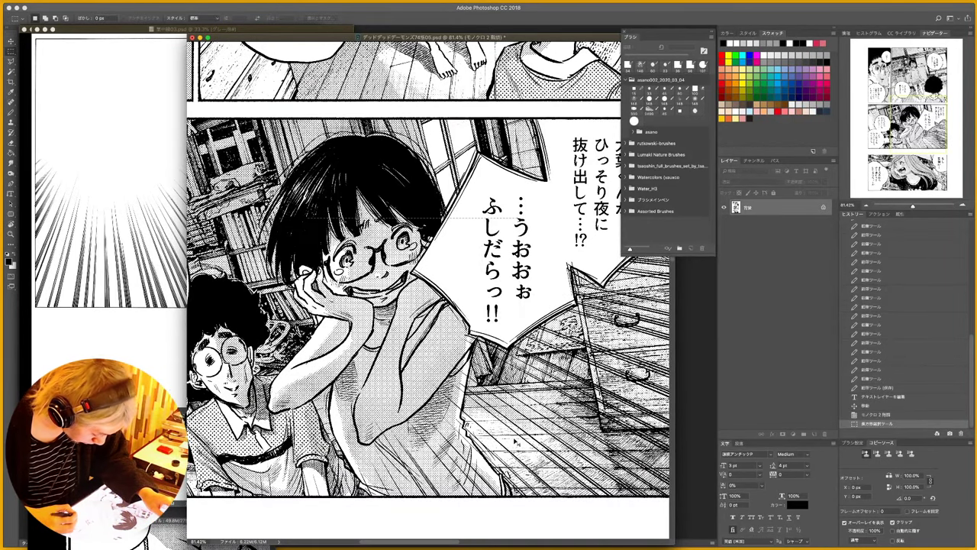
click(892, 410)
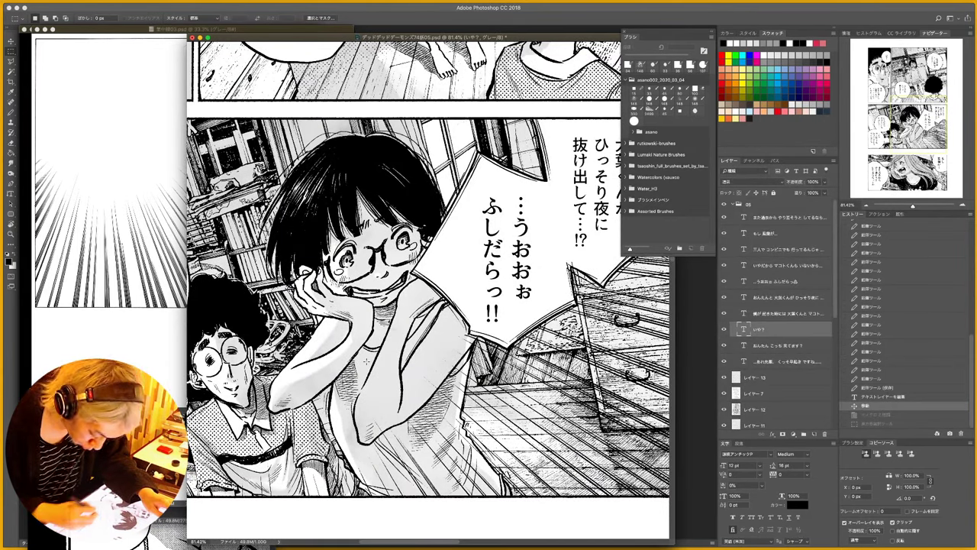
click(732, 205)
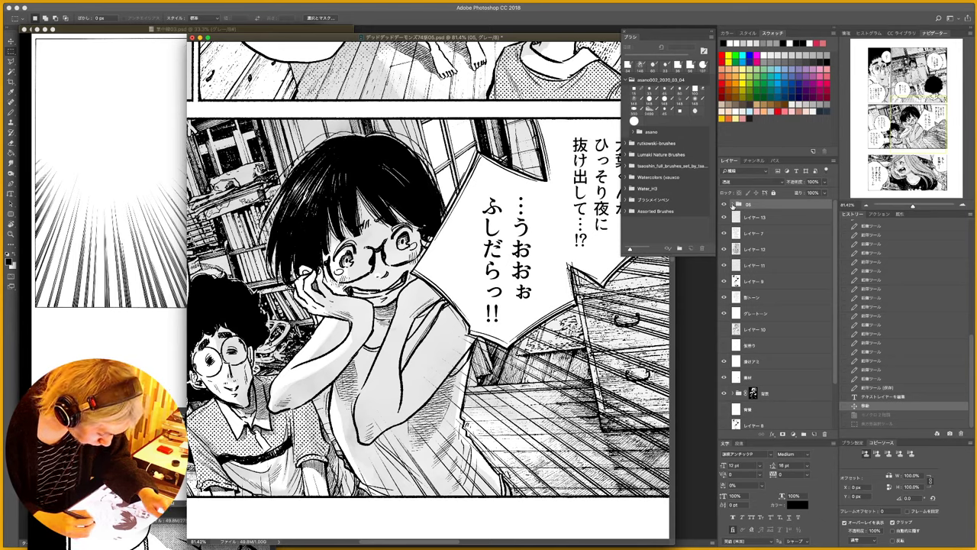
- Paste the copied halftone sample as a new layer above the 05 group and move it beside the original girl
key(super+v)
key(v)
drag(430, 324, 565, 320)
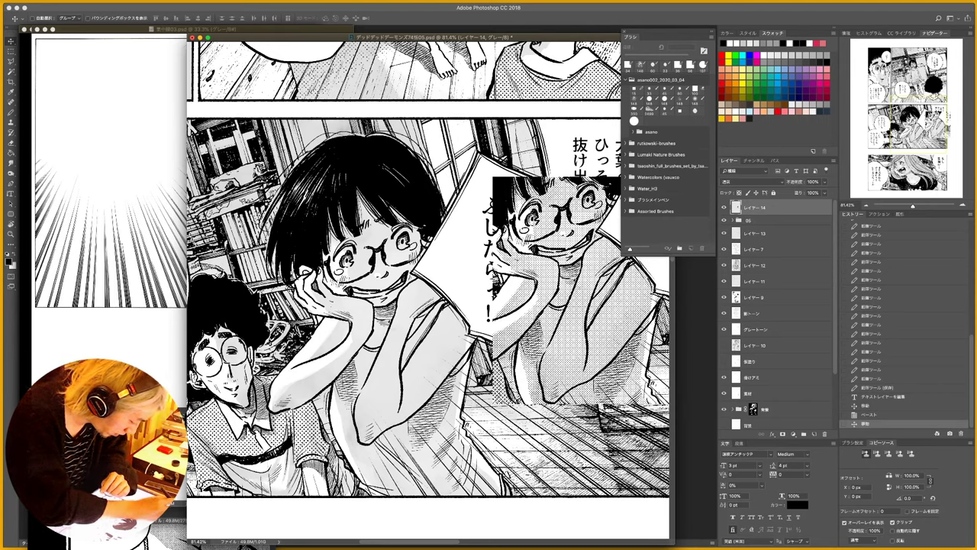
- Convert the page to Bitmap mode at 600 pixel/inch using an 80 lines/inch, 45-degree round halftone screen
click(104, 1)
mouse_move(111, 2)
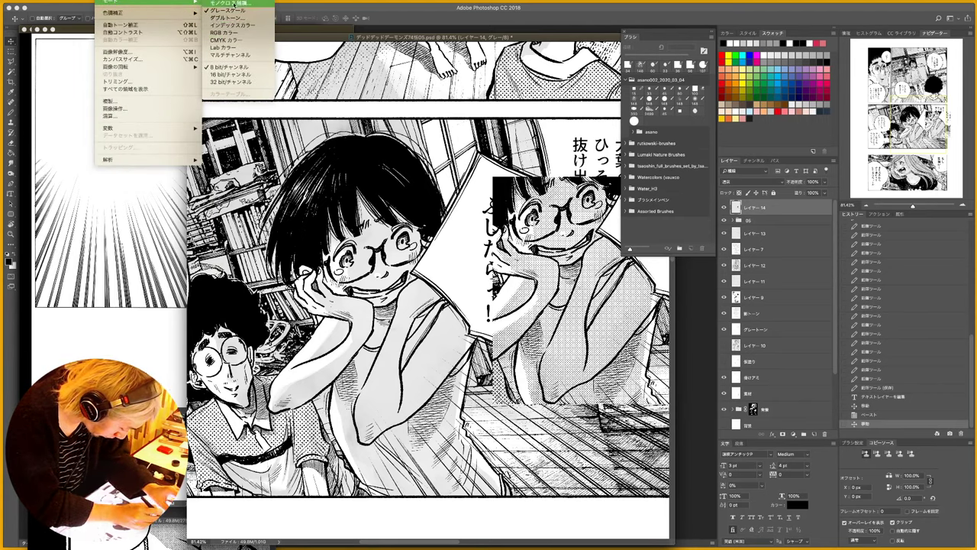
click(231, 3)
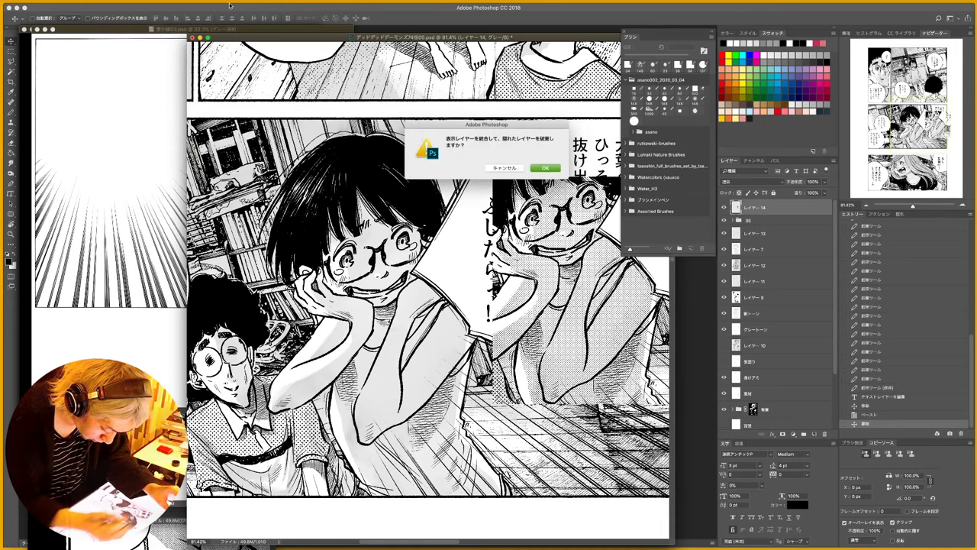
click(544, 169)
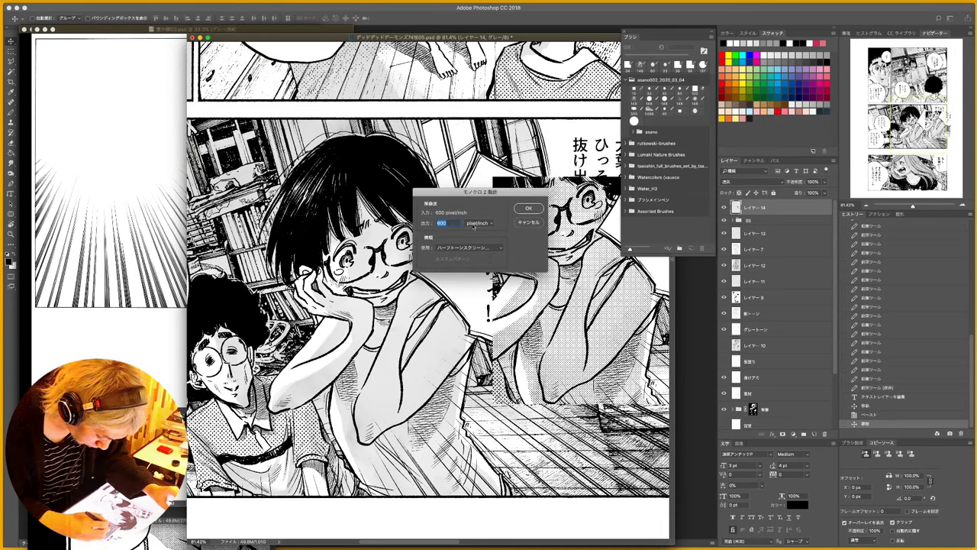
click(528, 207)
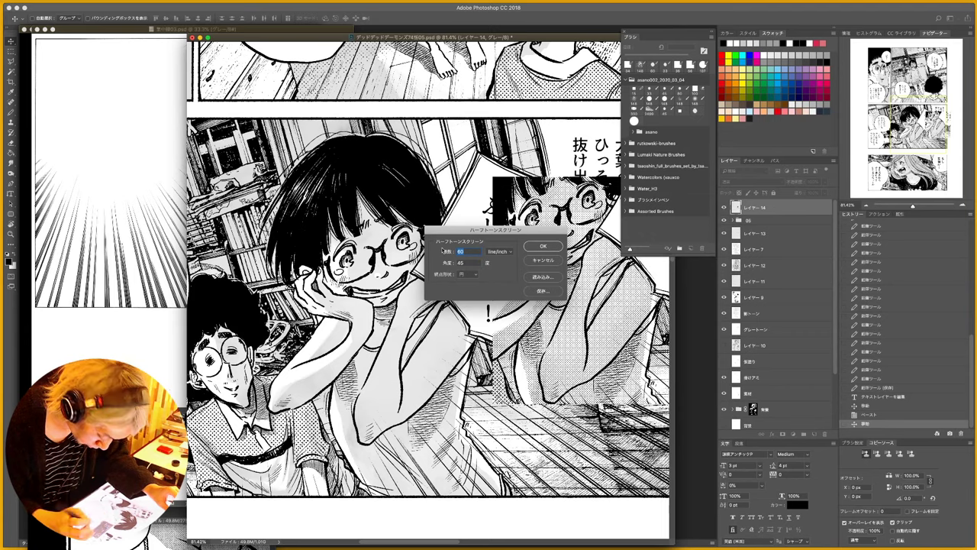
text(80)
key(Return)
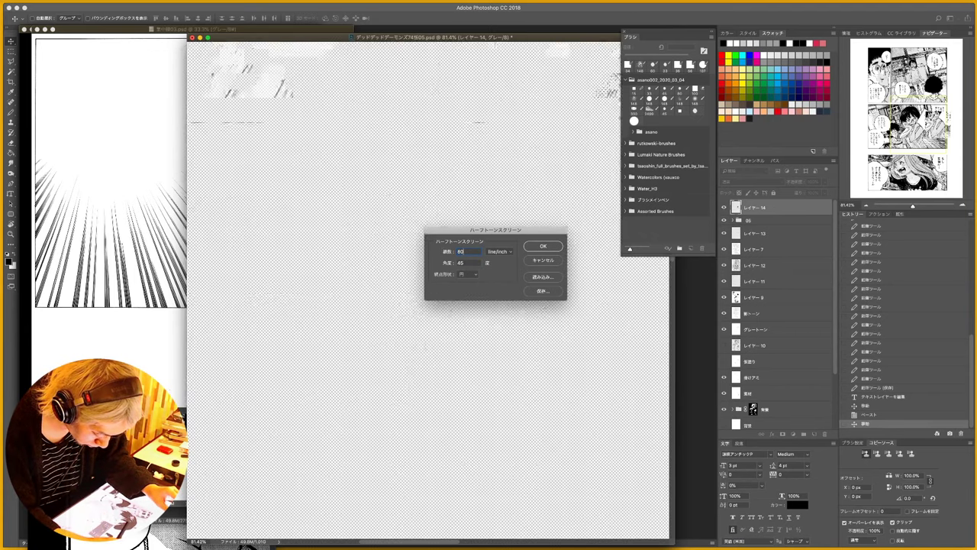
- Compare the halftone dots of the converted girl and the pasted sample up close in the middle panel
key(z)
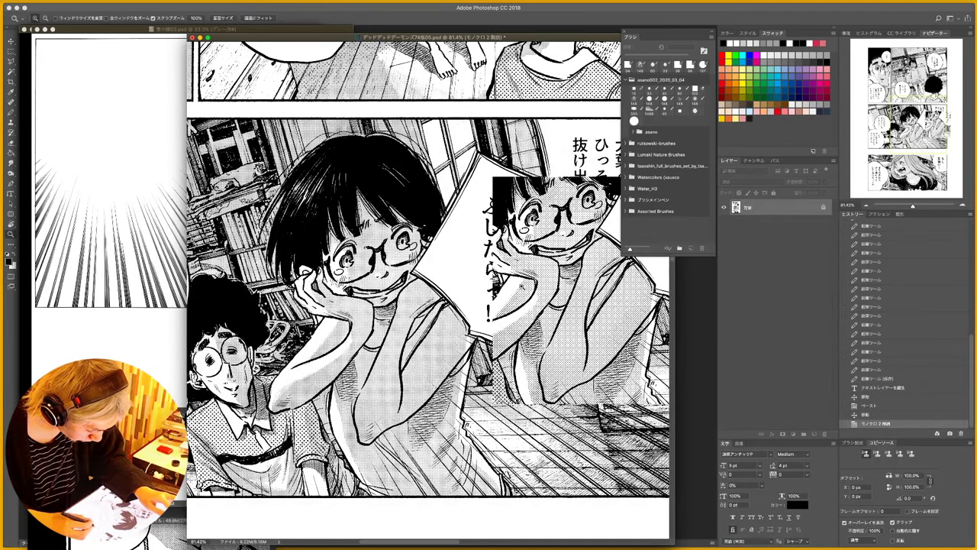
drag(526, 287, 551, 287)
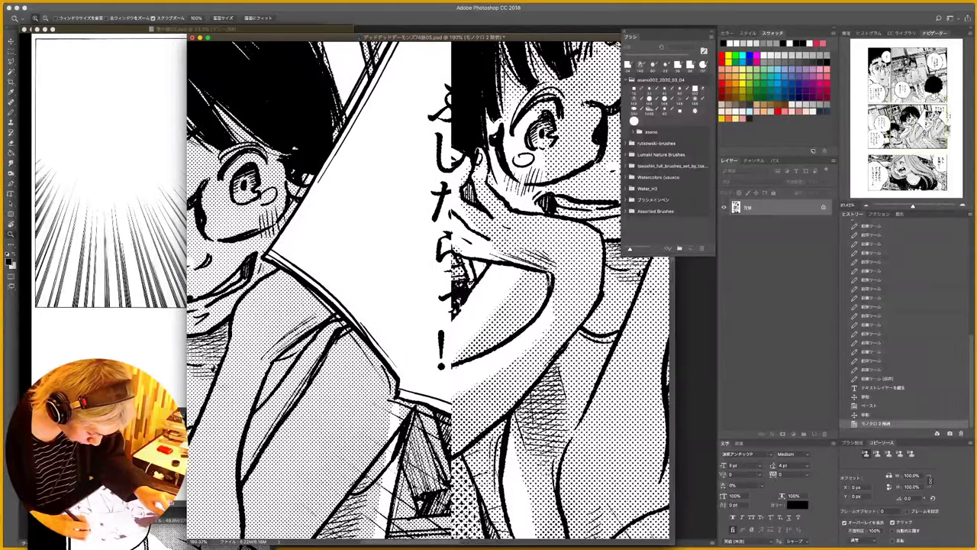
key(v)
drag(524, 331, 389, 338)
drag(113, 313, 50, 313)
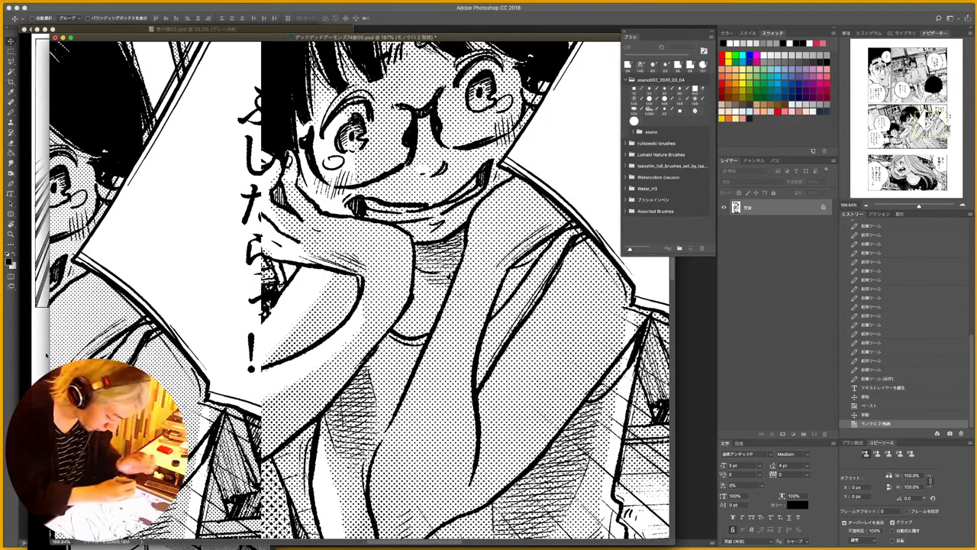
drag(407, 309, 511, 309)
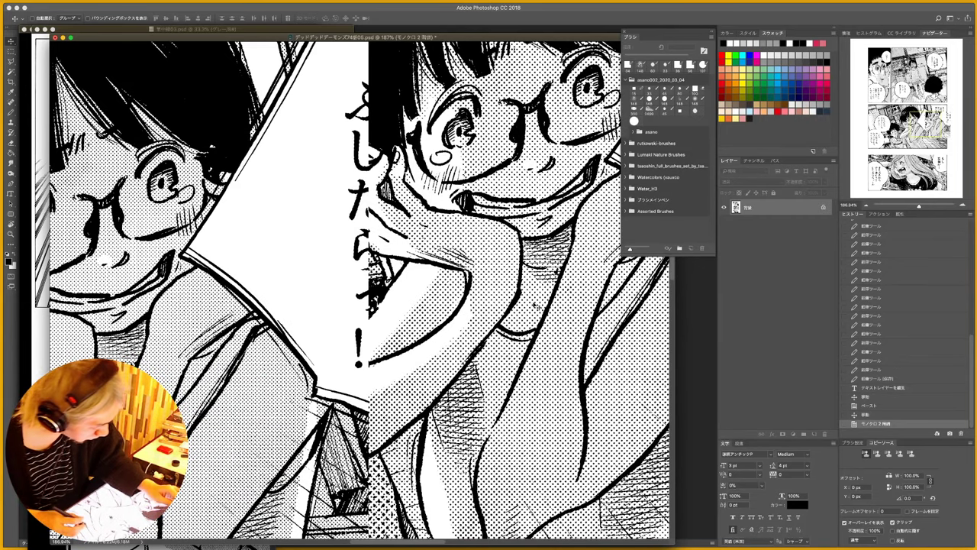
- Check the bitmap page's tones at reduced size for moiré, including the pasted sample in the middle panel
key(z)
mouse_move(508, 283)
mouse_down()
mouse_move(532, 288)
mouse_move(479, 276)
mouse_move(532, 287)
mouse_move(502, 288)
mouse_up()
key(v)
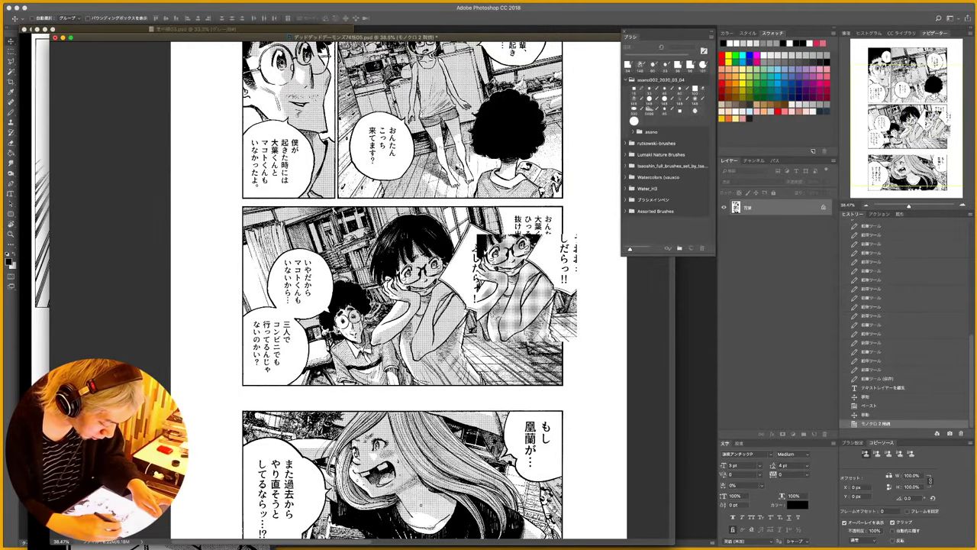
drag(435, 267, 430, 379)
drag(441, 175, 494, 177)
key(super+0)
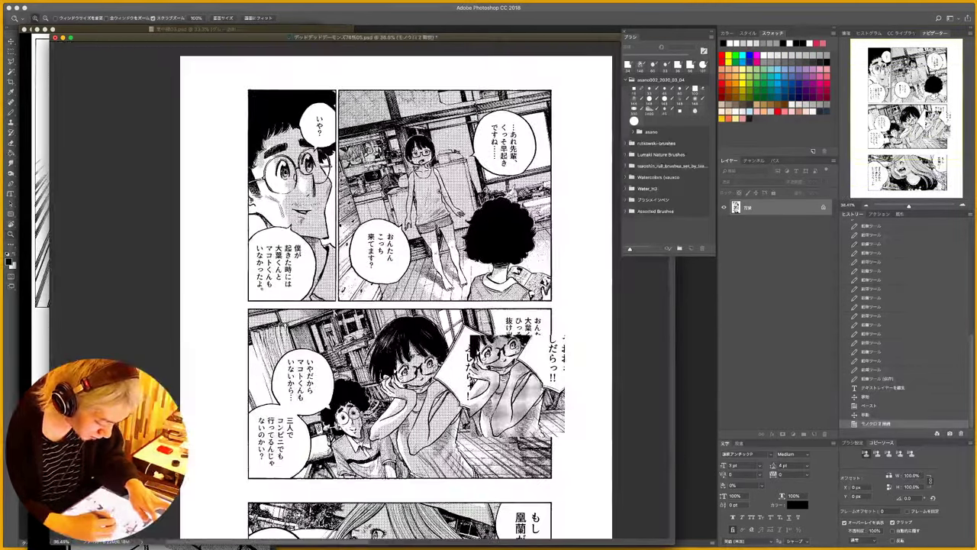
key(v)
scroll(397, 290, down, 3)
key(z)
mouse_move(470, 229)
mouse_down()
mouse_move(500, 225)
mouse_move(455, 245)
mouse_move(489, 242)
mouse_move(461, 245)
mouse_up()
key(v)
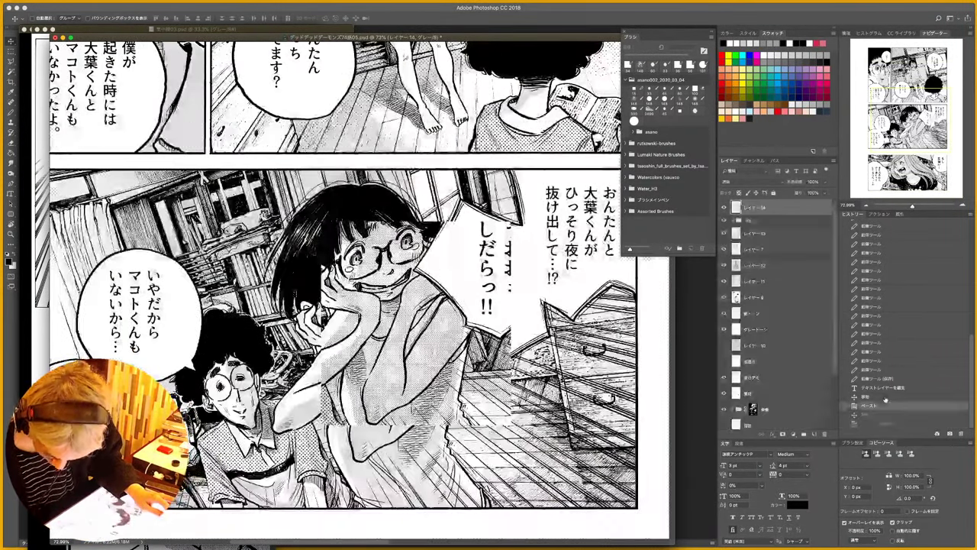
- Revert the page to its layered grayscale state from before the sample was pasted and converted
click(885, 396)
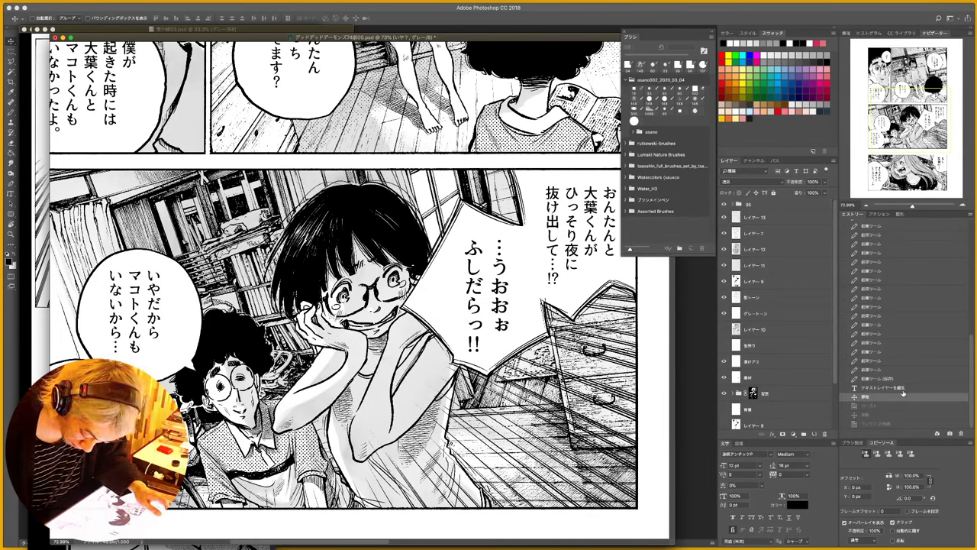
click(901, 388)
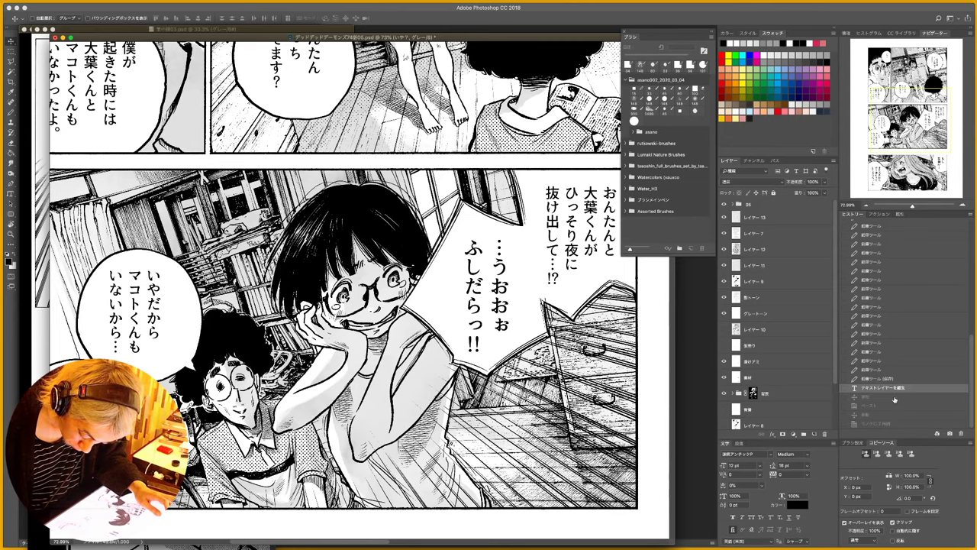
click(895, 397)
key(z)
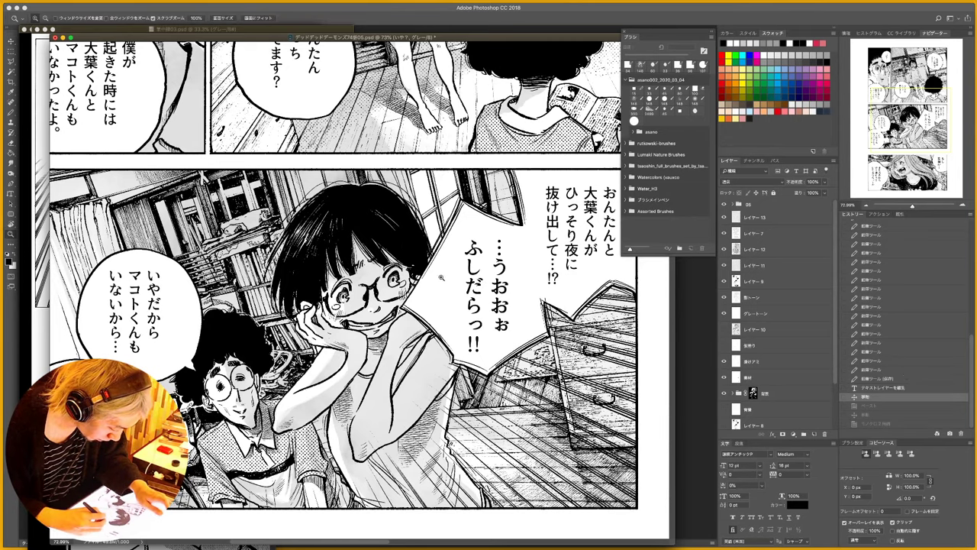
drag(441, 277, 429, 285)
- Run the saved 80-line halftone conversion action (網点変換 80線) on the page and inspect the dots around the girl in the middle panel
click(884, 214)
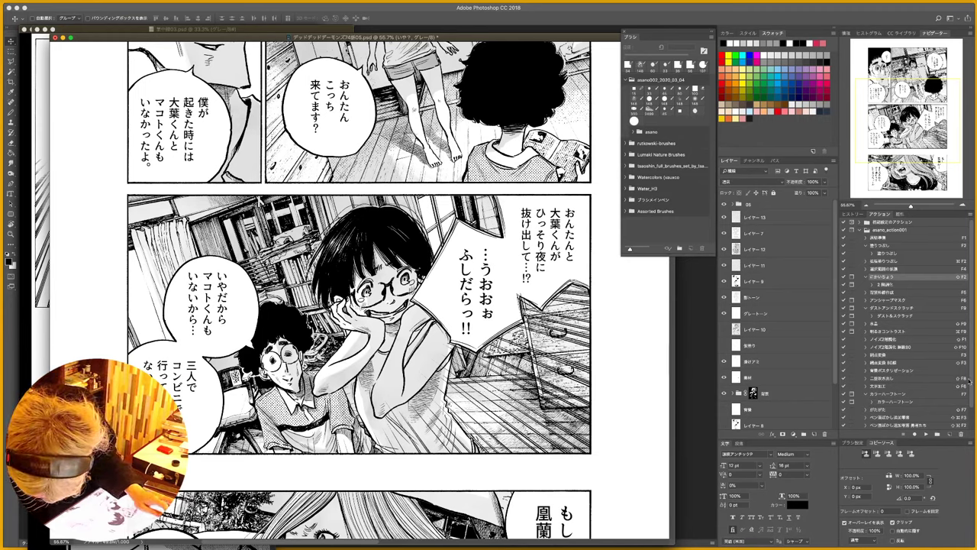
scroll(970, 381, down, 1)
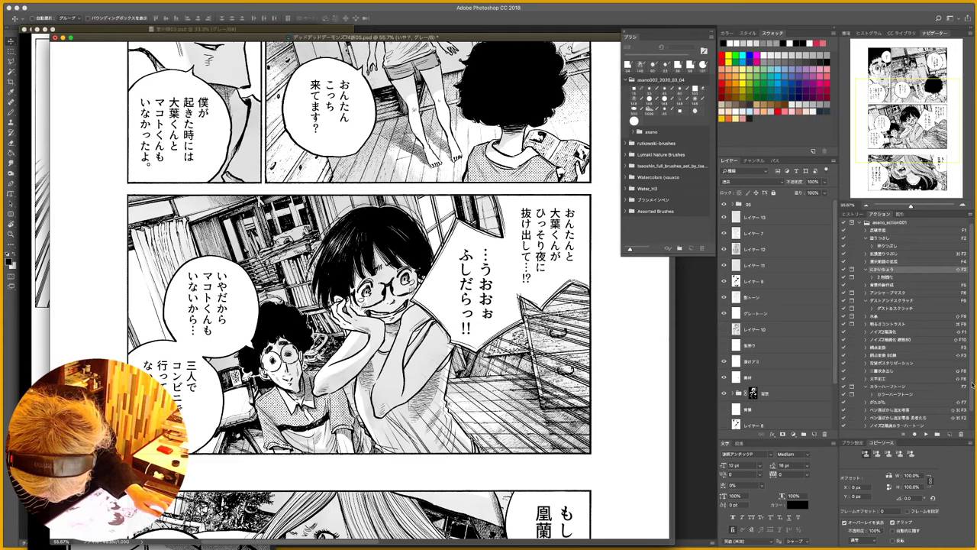
scroll(971, 391, down, 2)
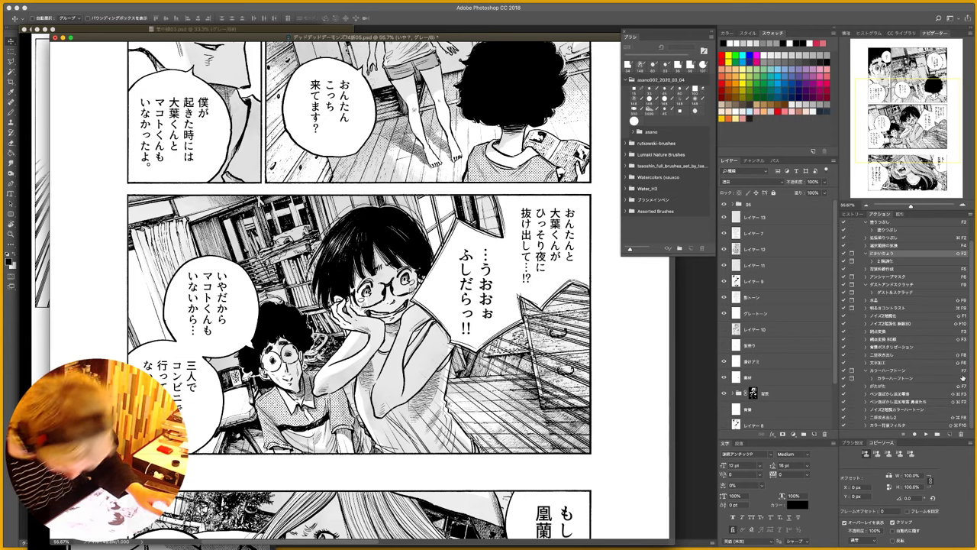
drag(499, 40, 497, 37)
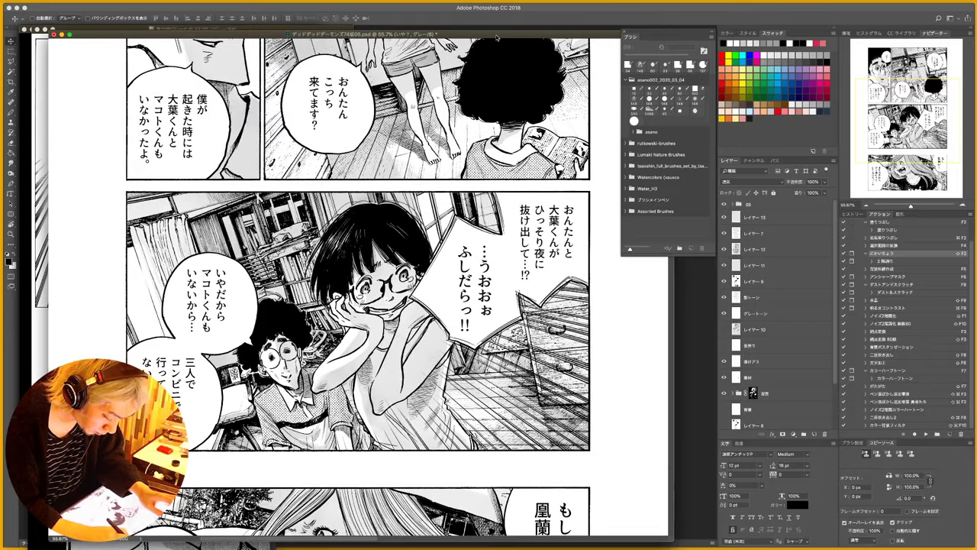
key(shift+F3)
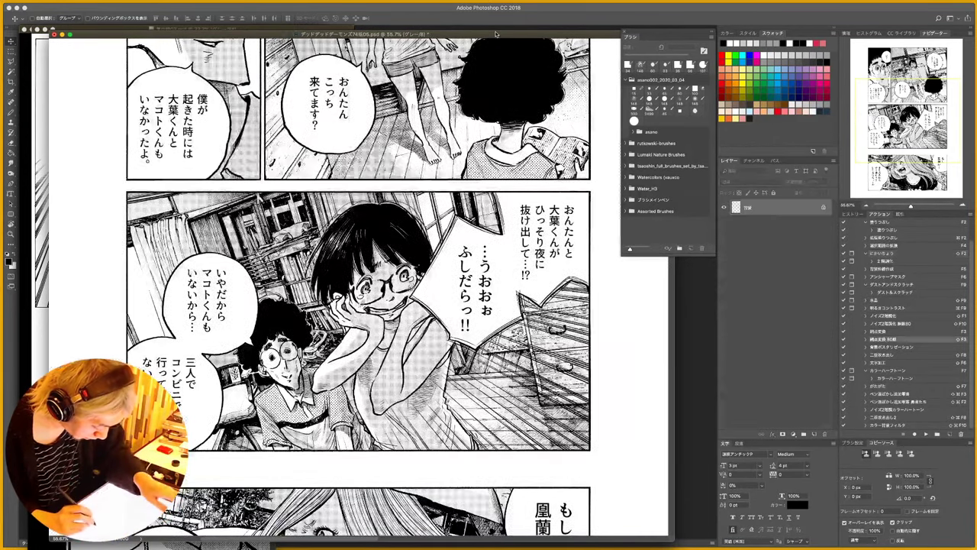
key(z)
drag(376, 153, 401, 157)
key(v)
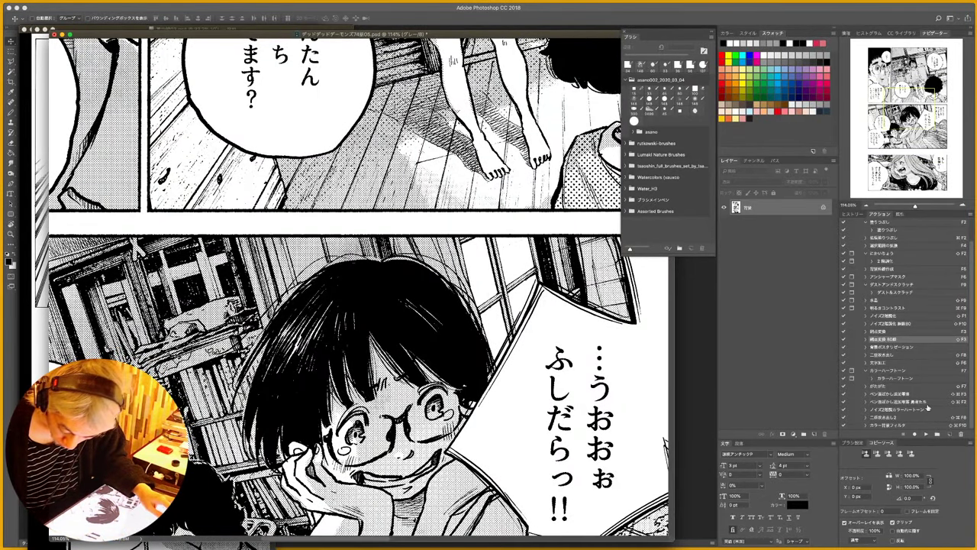
- Return the page to its layered grayscale state from before the 80-line halftone conversion
click(851, 214)
click(888, 417)
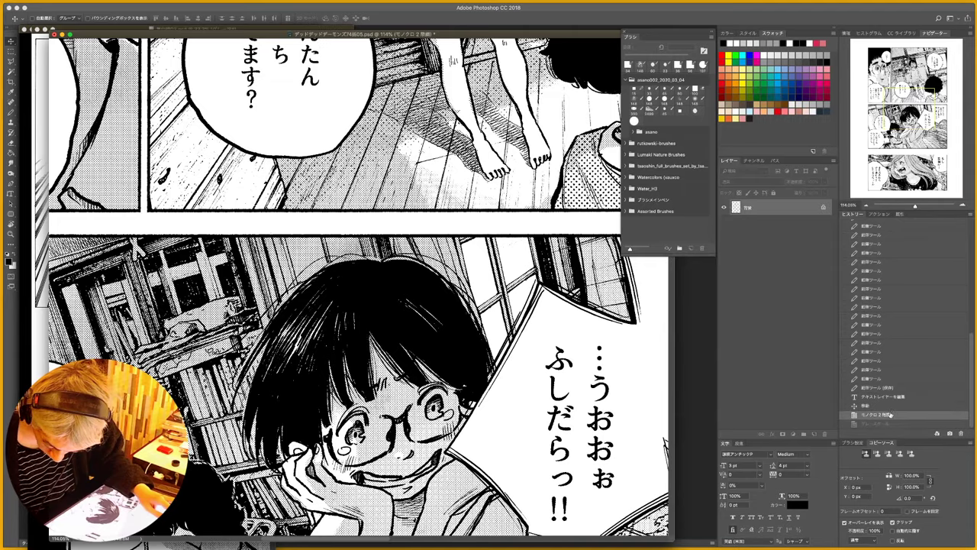
click(891, 409)
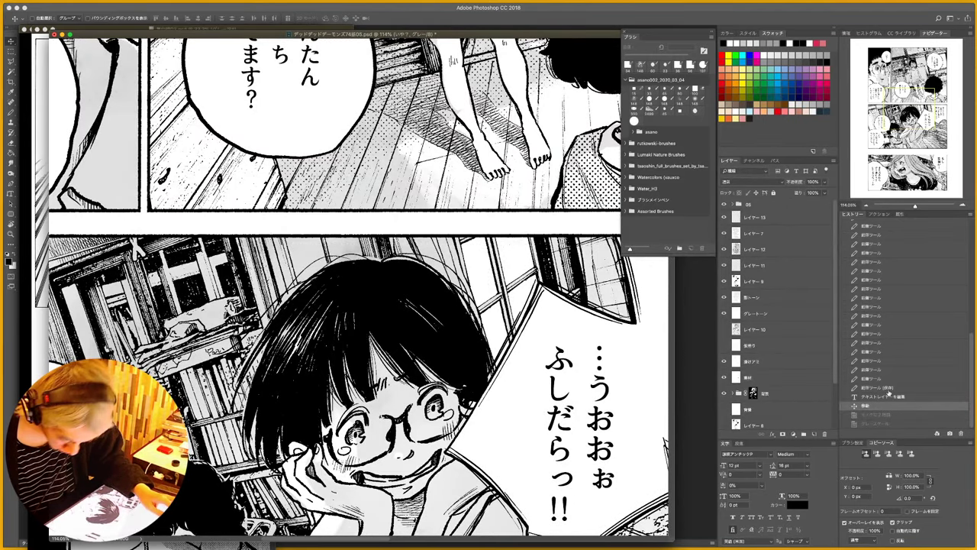
drag(456, 219, 408, 226)
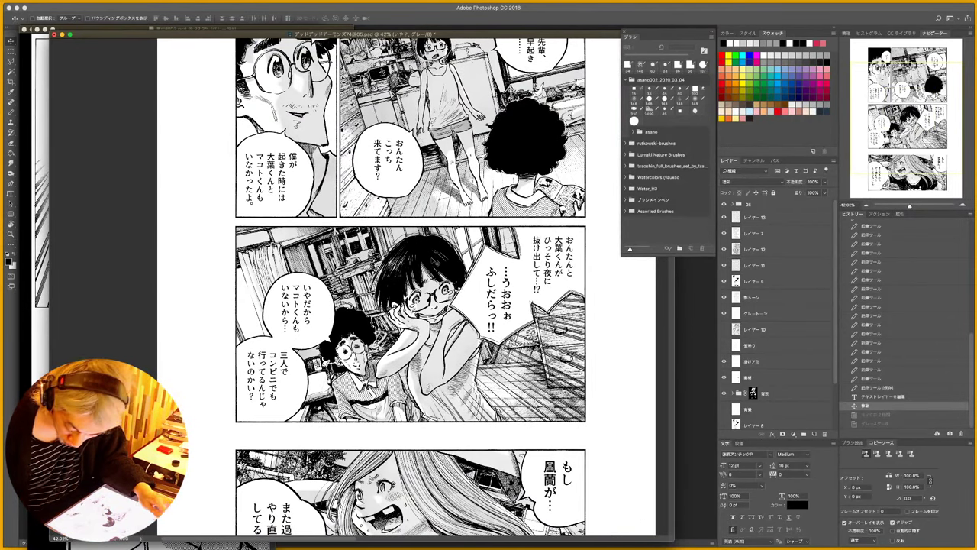
- Compare the halftone and layered states in the page's history, and save the page in its layered grayscale state
click(875, 418)
click(877, 423)
click(878, 407)
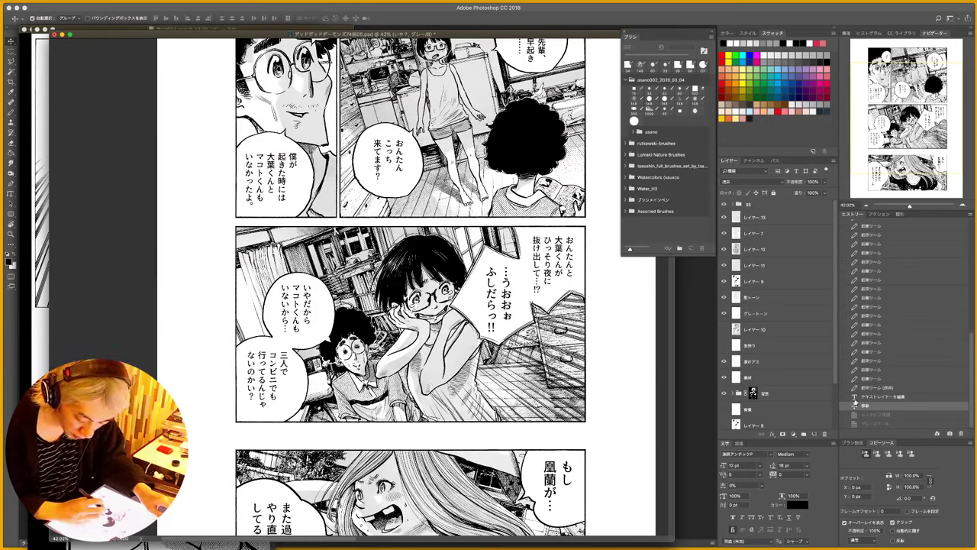
click(857, 405)
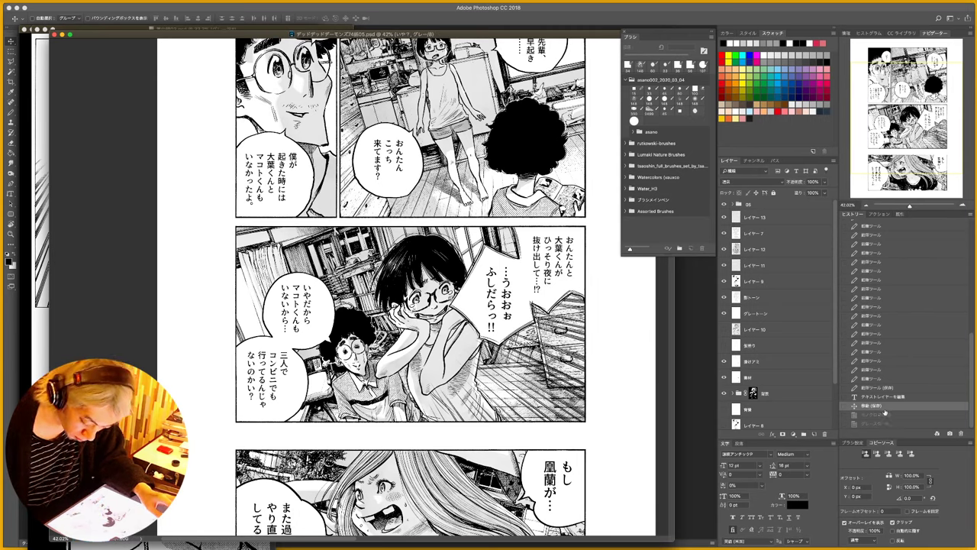
- Restore the flattened halftone version of the page from the history, check its tones at reduced size, and start a Save As
click(893, 424)
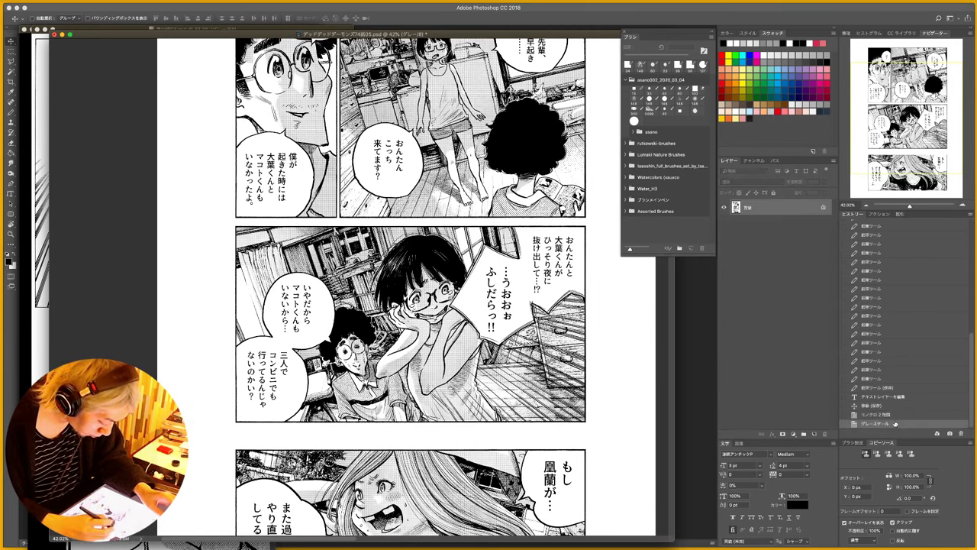
key(z)
mouse_move(316, 130)
mouse_down()
mouse_move(446, 126)
mouse_move(313, 132)
mouse_up()
key(v)
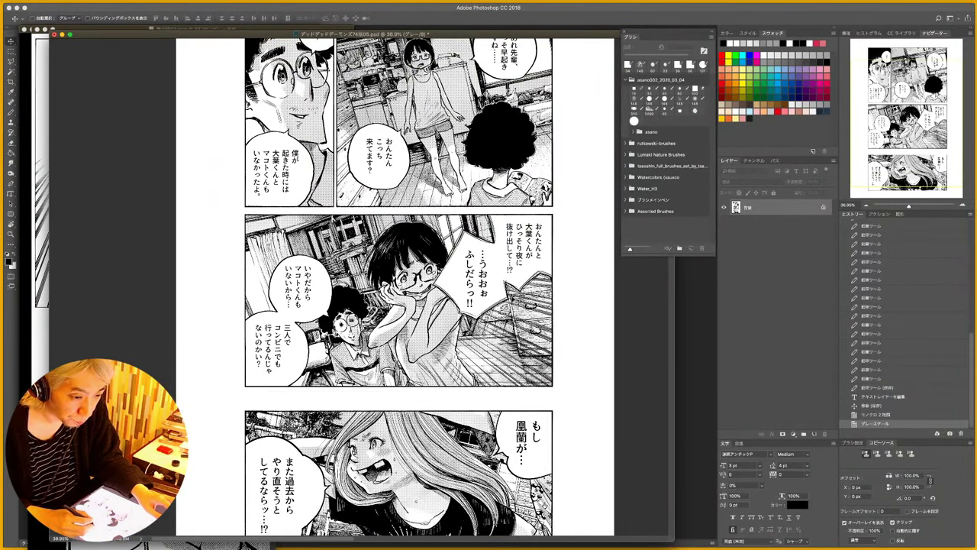
key(shift+super+s)
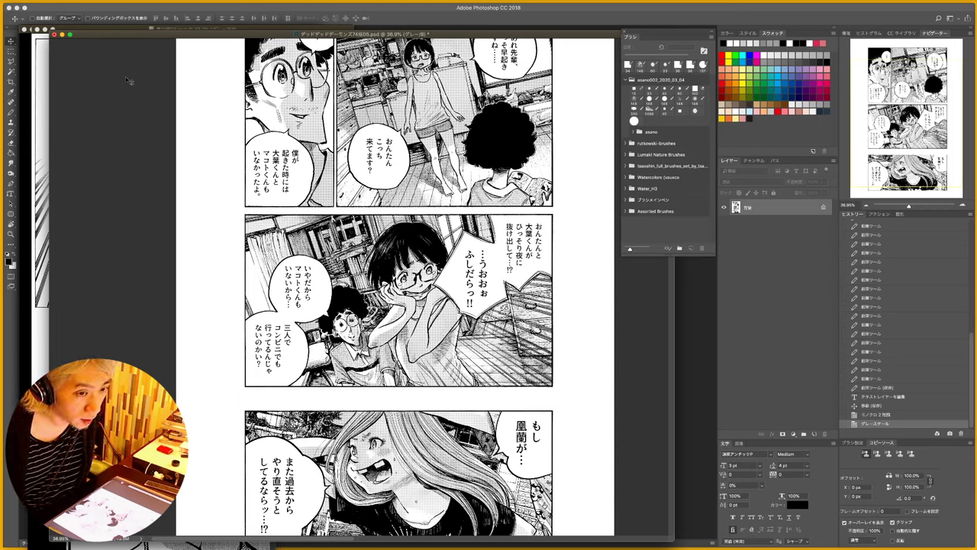
key(super+Tab)
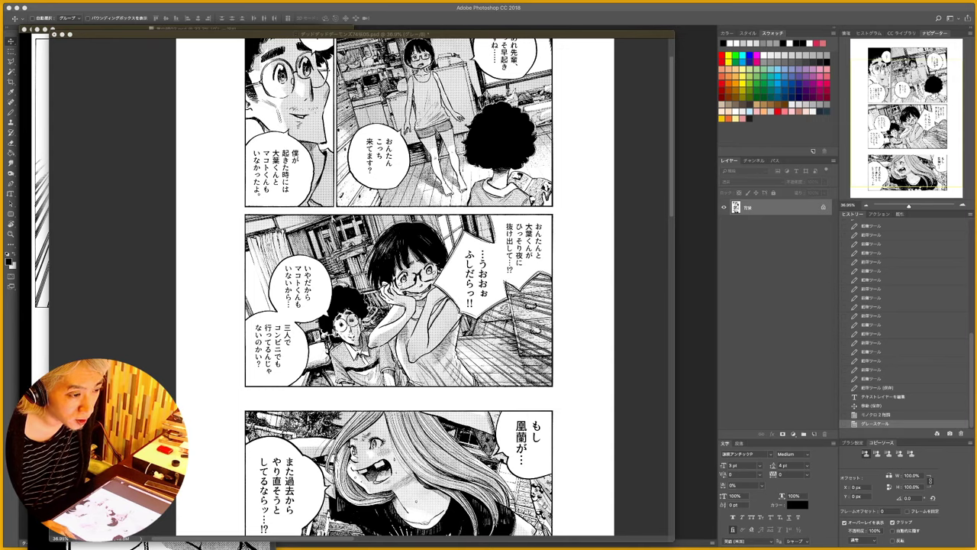